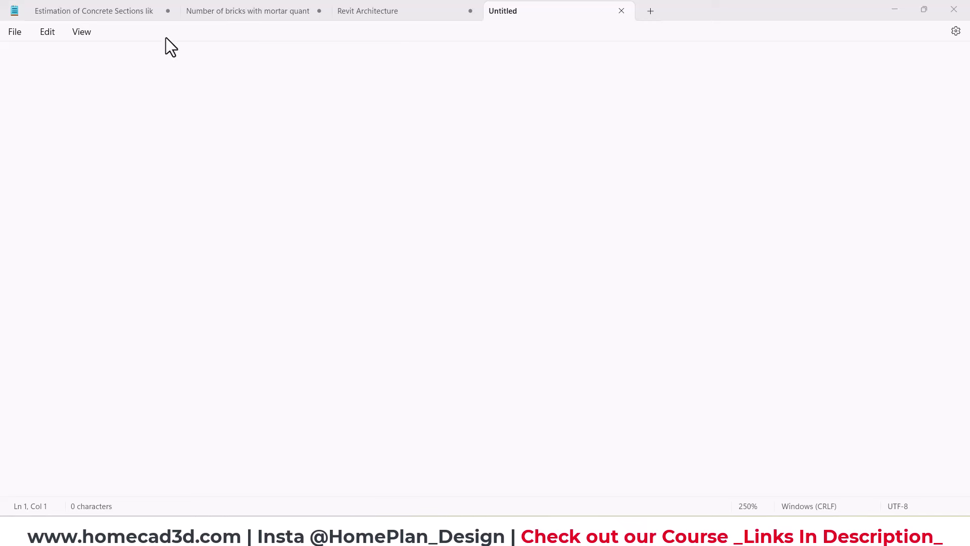
# Step: Title the note 'Staad Pro Project' and add the bullet '- AutoCAD Plan'
pyautogui.click(130, 65)
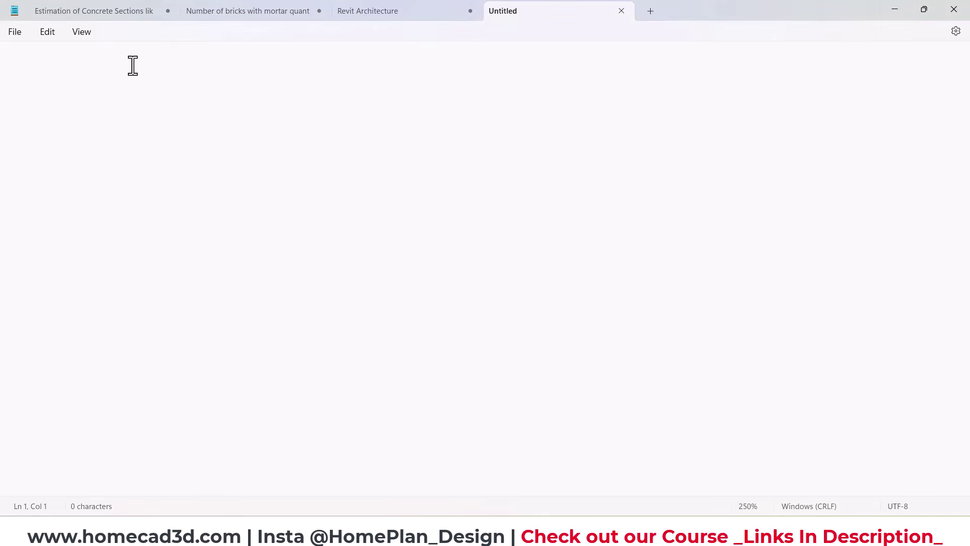
pyautogui.write('Staad')
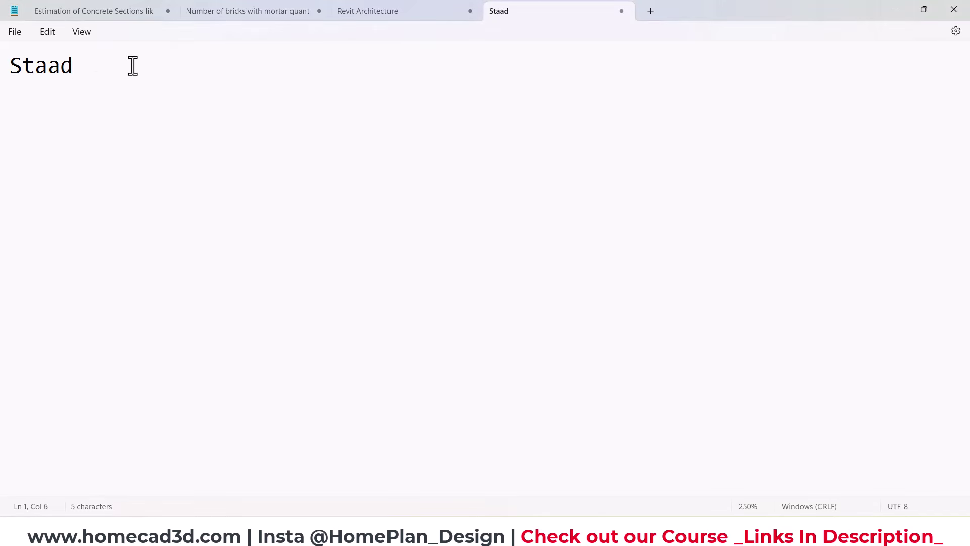
pyautogui.write(' Pro ')
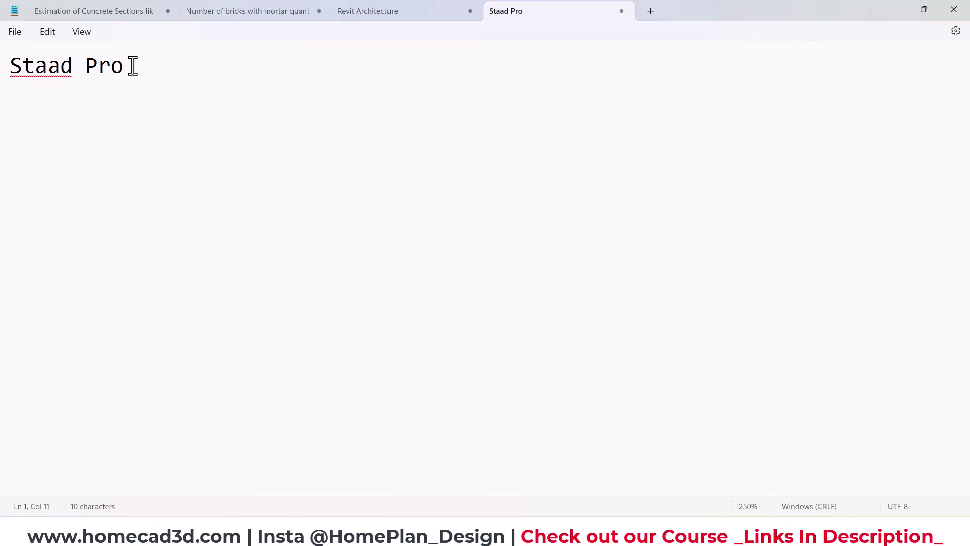
pyautogui.write('Pr')
pyautogui.write('oject')
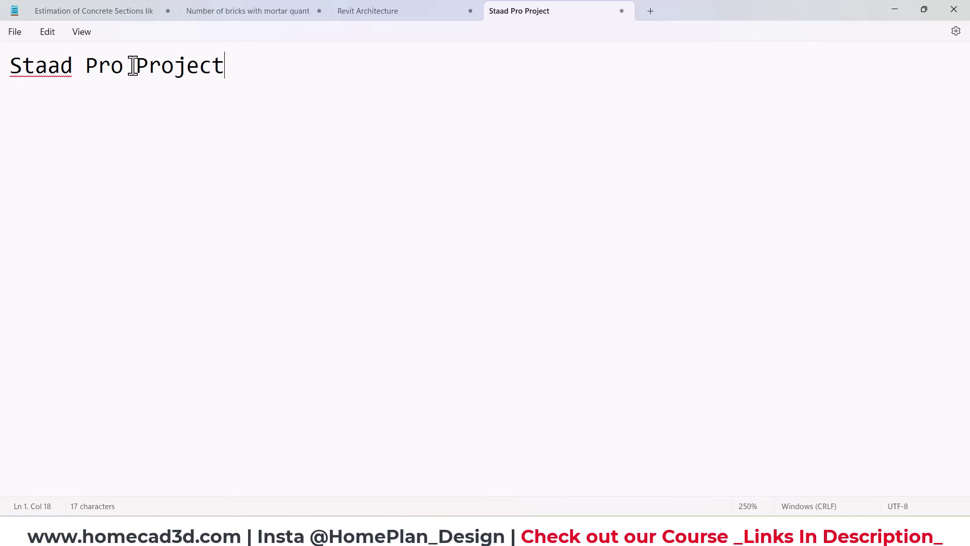
pyautogui.press('Return')
pyautogui.write('- Auti')
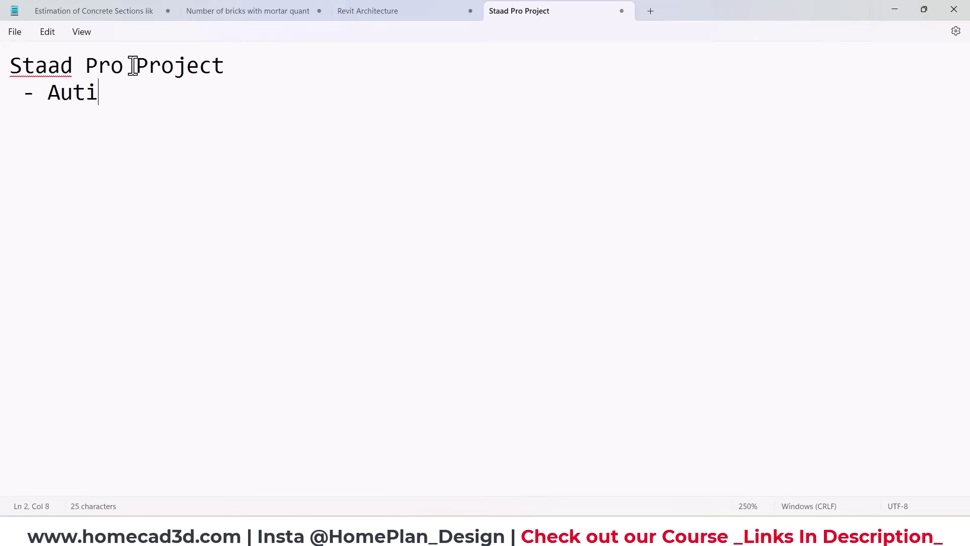
pyautogui.write('CA')
pyautogui.press('BackSpace')
pyautogui.press('BackSpace')
pyautogui.press('BackSpace')
pyautogui.write('O')
pyautogui.press('BackSpace')
pyautogui.write('oCAD ')
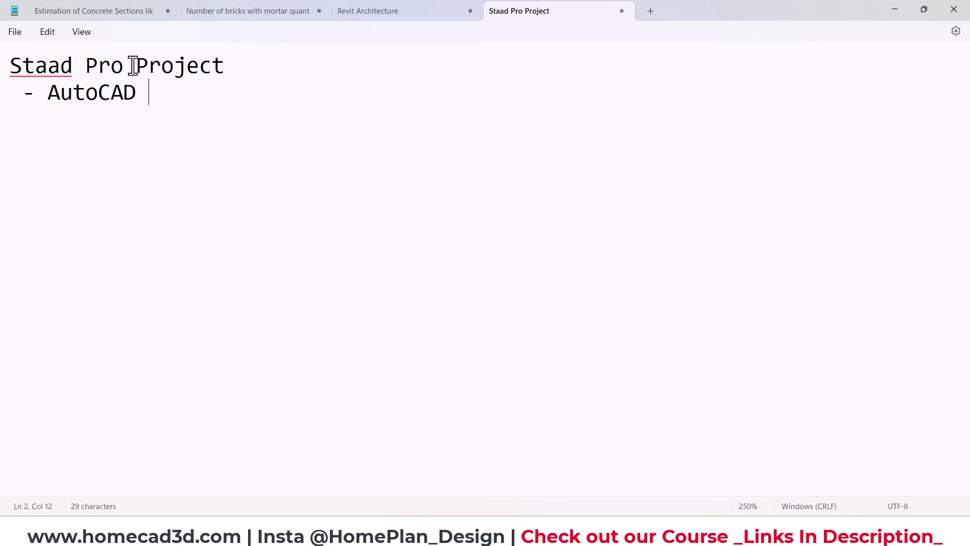
pyautogui.write('Plan')
# Step: Add the bullets '- Column and Beam Marking' and '- Grid / co-ordinates / centerline.'
pyautogui.press('Return')
pyautogui.write('- ')
pyautogui.write('Column a')
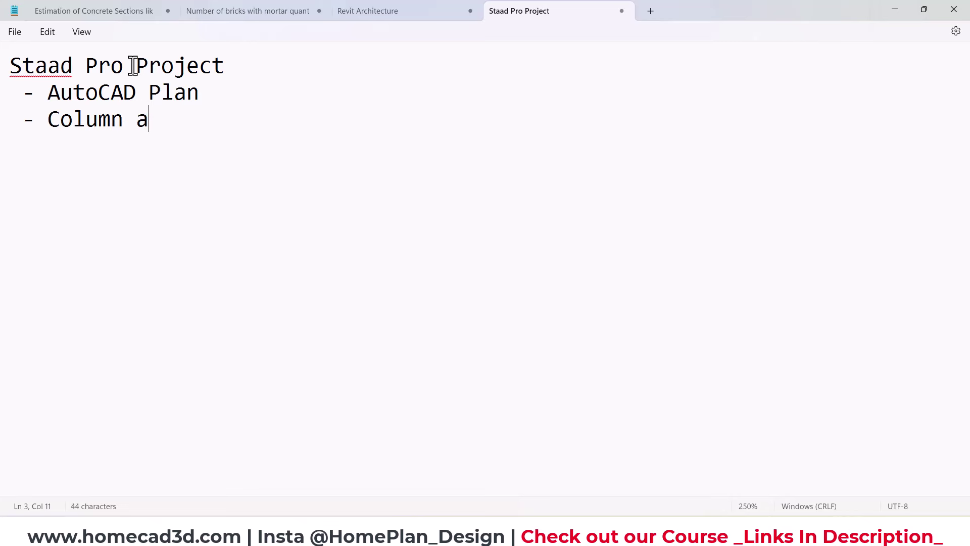
pyautogui.write('nd BEA')
pyautogui.press('BackSpace')
pyautogui.press('BackSpace')
pyautogui.write('eam Ma')
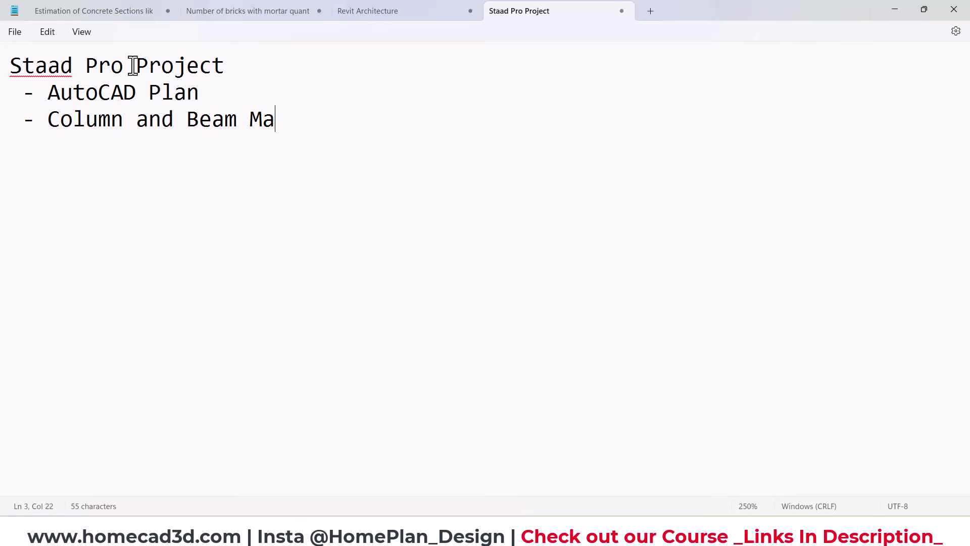
pyautogui.write('rking')
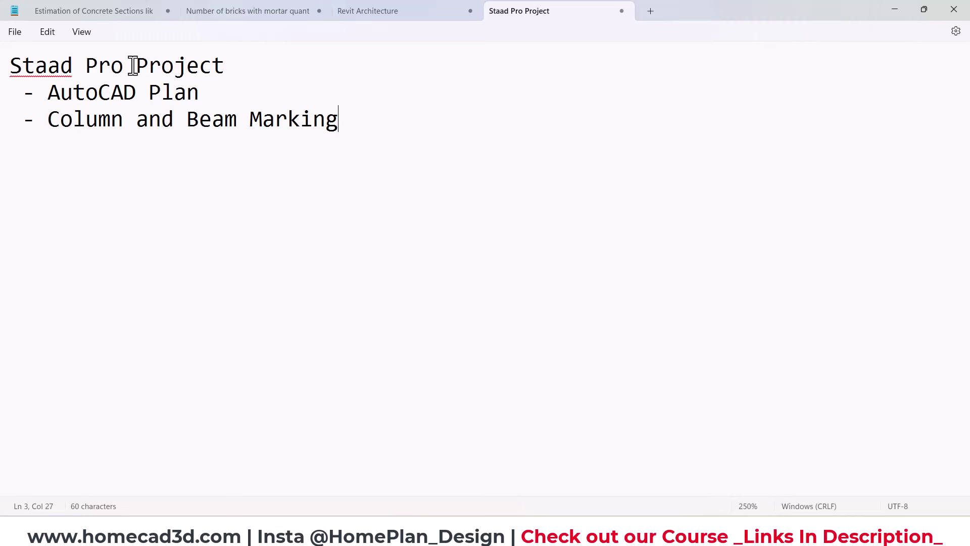
pyautogui.press('Return')
pyautogui.write('- ')
pyautogui.write('Grid ')
pyautogui.write('/ co')
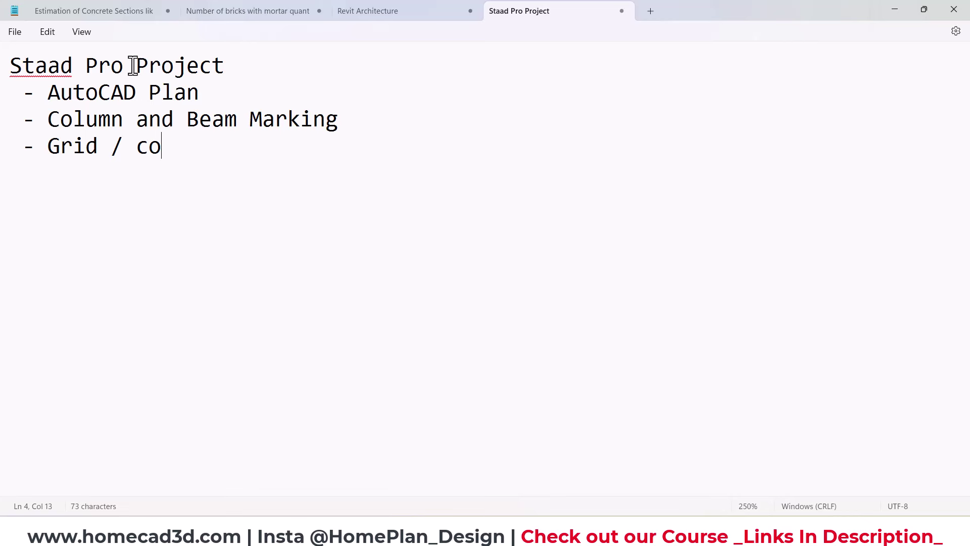
pyautogui.write('-ordinate')
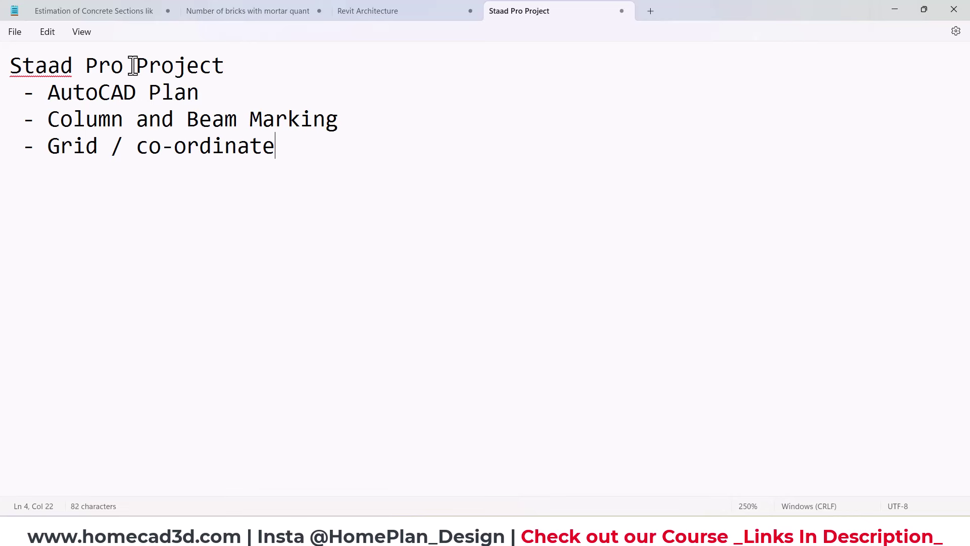
pyautogui.write('s / ')
pyautogui.write('centerki')
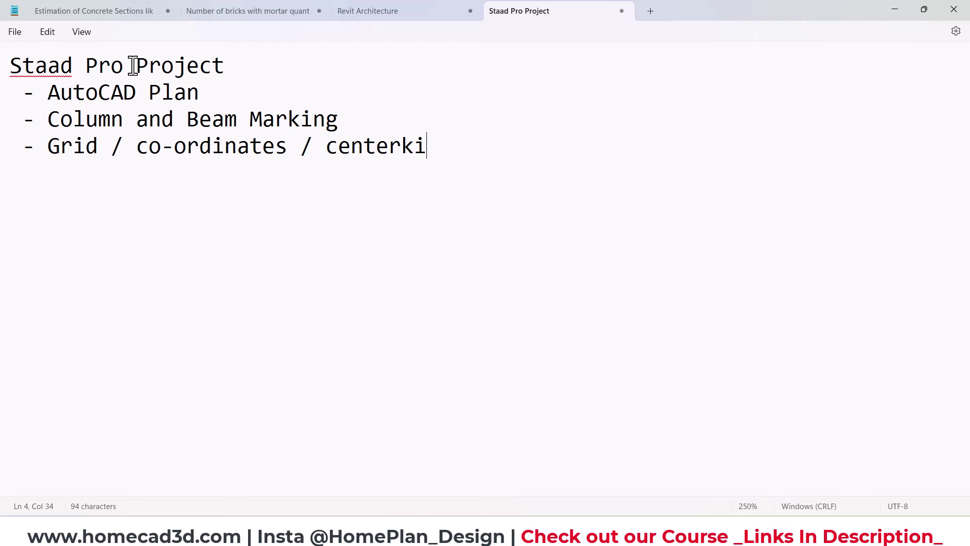
pyautogui.press('BackSpace')
pyautogui.press('BackSpace')
pyautogui.write('line.')
pyautogui.moveTo(35, 95); pyautogui.dragTo(188, 95)
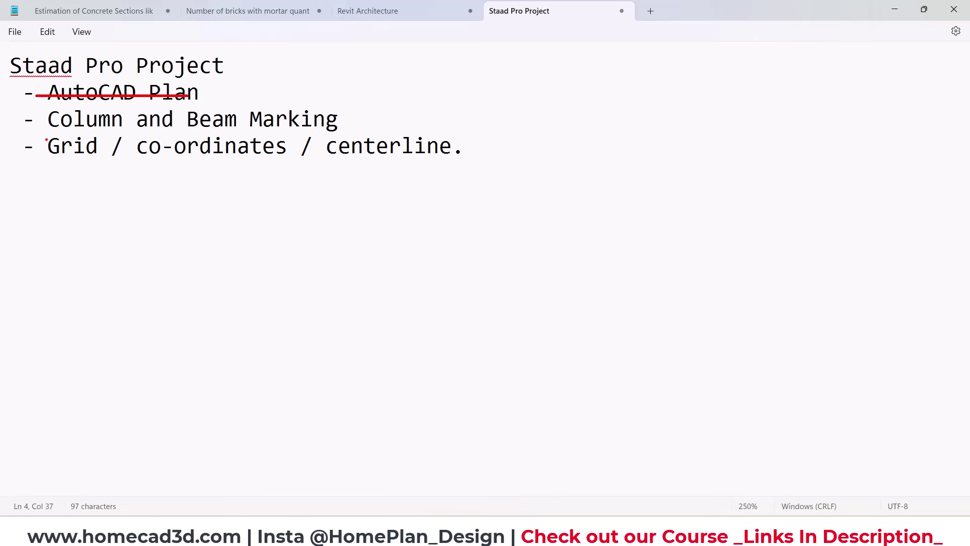
pyautogui.moveTo(16, 135); pyautogui.dragTo(346, 135)
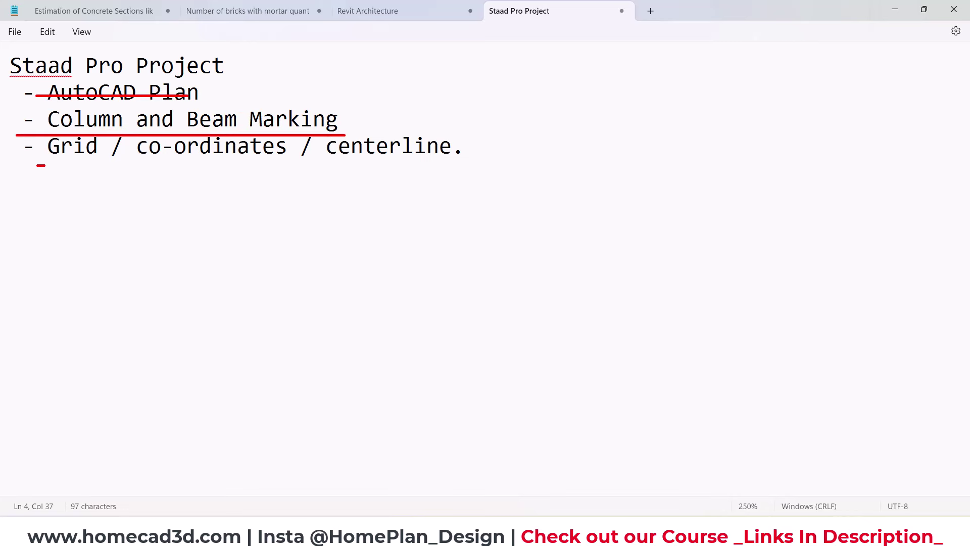
pyautogui.moveTo(45, 165); pyautogui.dragTo(214, 170)
pyautogui.moveTo(306, 166); pyautogui.dragTo(418, 166)
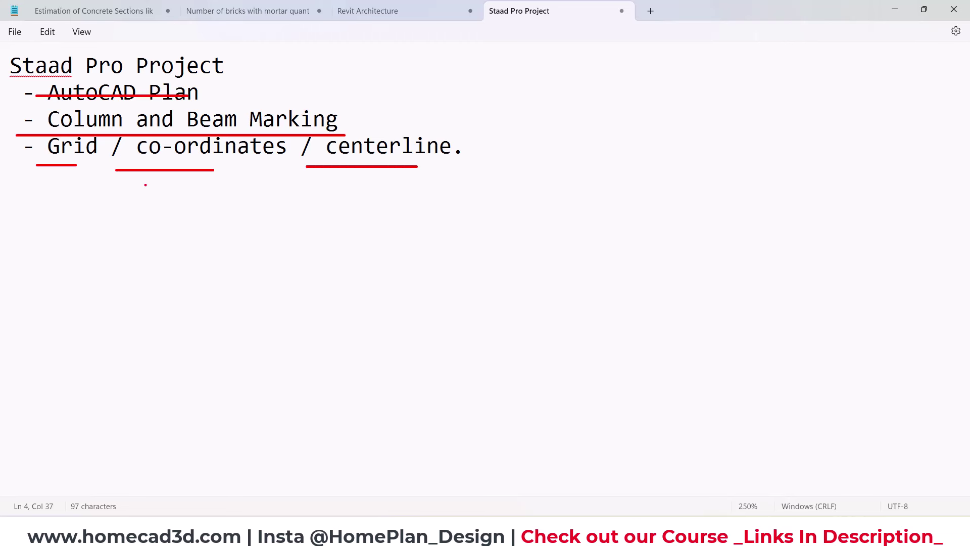
pyautogui.moveTo(79, 171); pyautogui.dragTo(79, 218)
pyautogui.moveTo(176, 172); pyautogui.dragTo(176, 228)
pyautogui.moveTo(388, 174); pyautogui.dragTo(387, 229)
pyautogui.press('Escape')
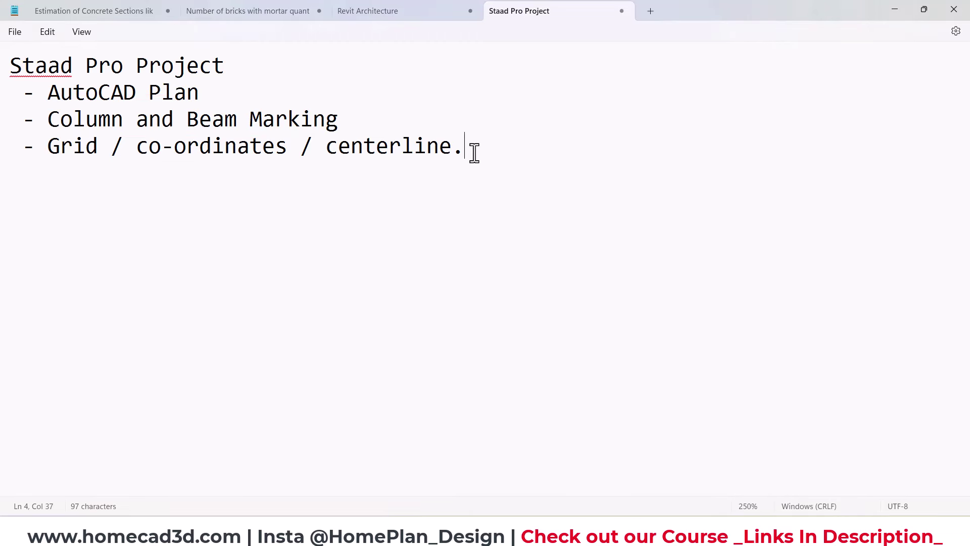
# Step: Add a '- Model {Line Diag}' bullet below the centerline item
pyautogui.press('Return')
pyautogui.write('- Mod')
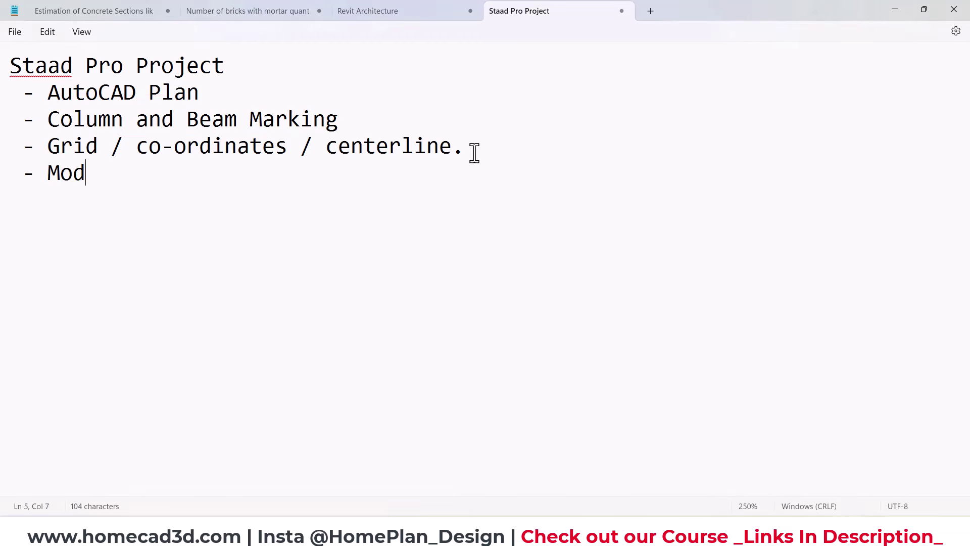
pyautogui.write('el')
pyautogui.write(' {Line ')
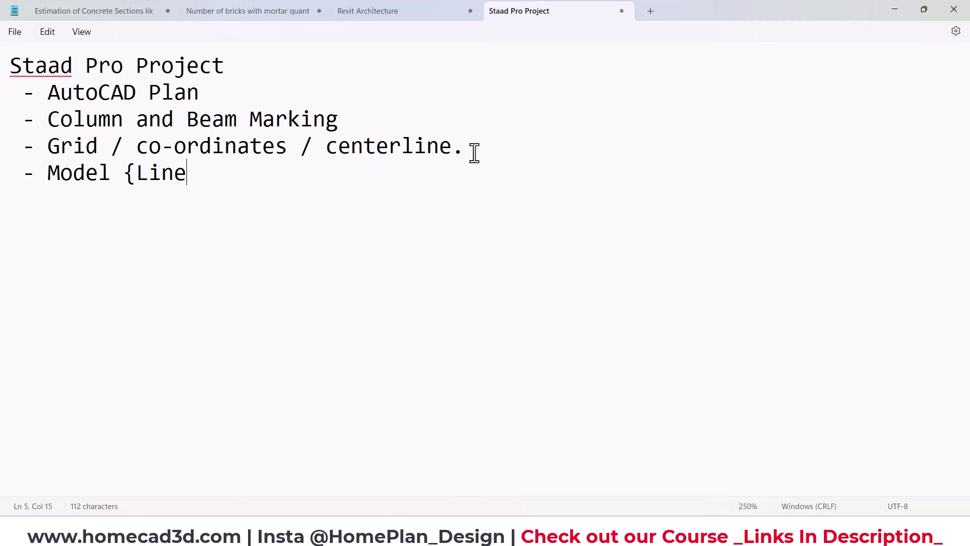
pyautogui.write('Diag}')
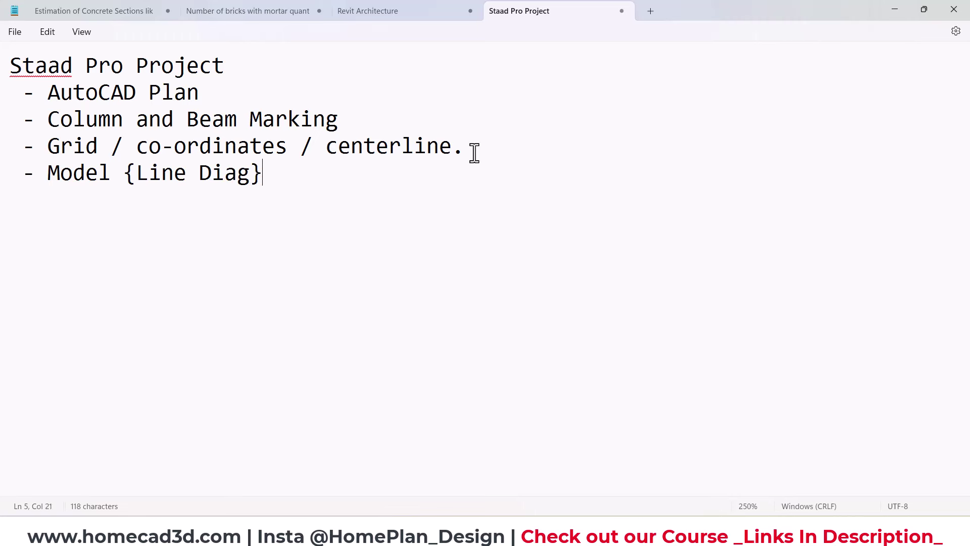
pyautogui.press('Return')
# Step: Insert a dashed divider line after 'Column and Beam Marking'
pyautogui.click(351, 119)
pyautogui.press('Return')
pyautogui.write('------------')
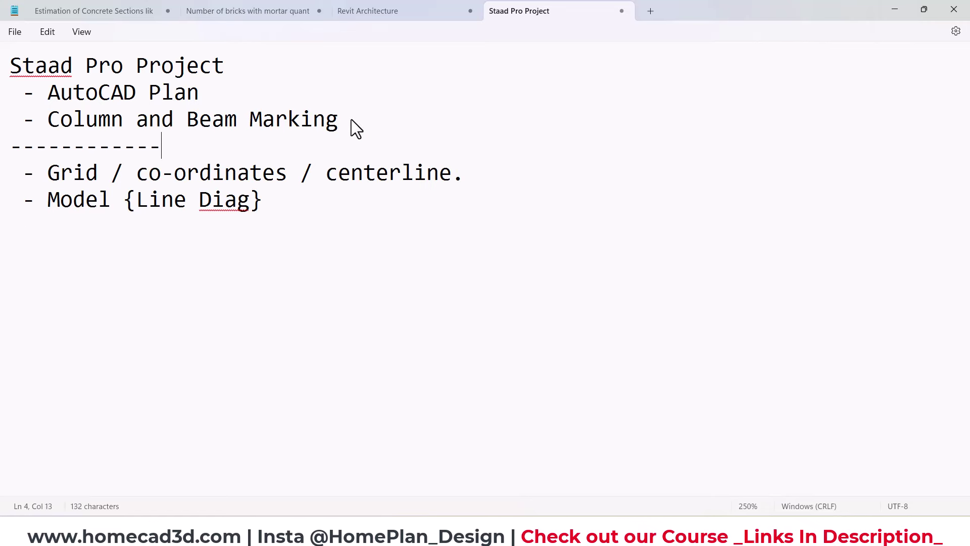
pyautogui.write('------------------------')
pyautogui.press('Return')
# Step: Add the heading '##Staad Pro' above the remaining items
pyautogui.write('##St')
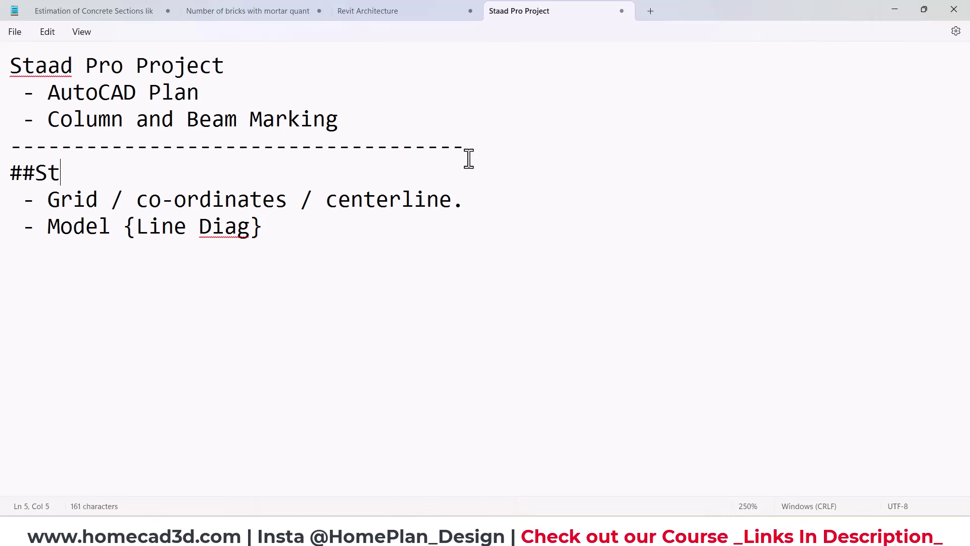
pyautogui.write('aad pro')
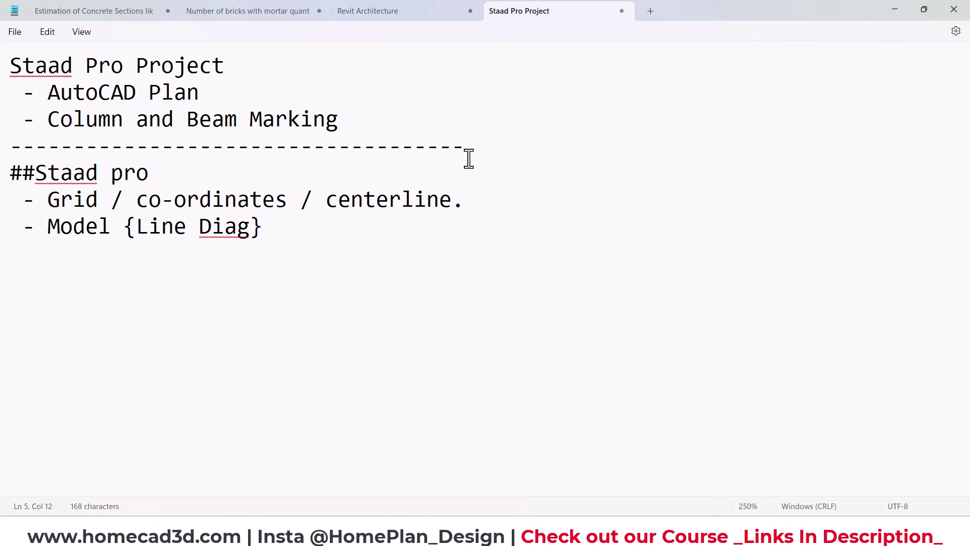
pyautogui.click(124, 173)
pyautogui.press('BackSpace')
pyautogui.write('P')
# Step: Add property, supports and Loads bullets below the Model item, fixing their casing
pyautogui.click(263, 227)
pyautogui.press('Return')
pyautogui.write('-')
pyautogui.write('pROPERTY')
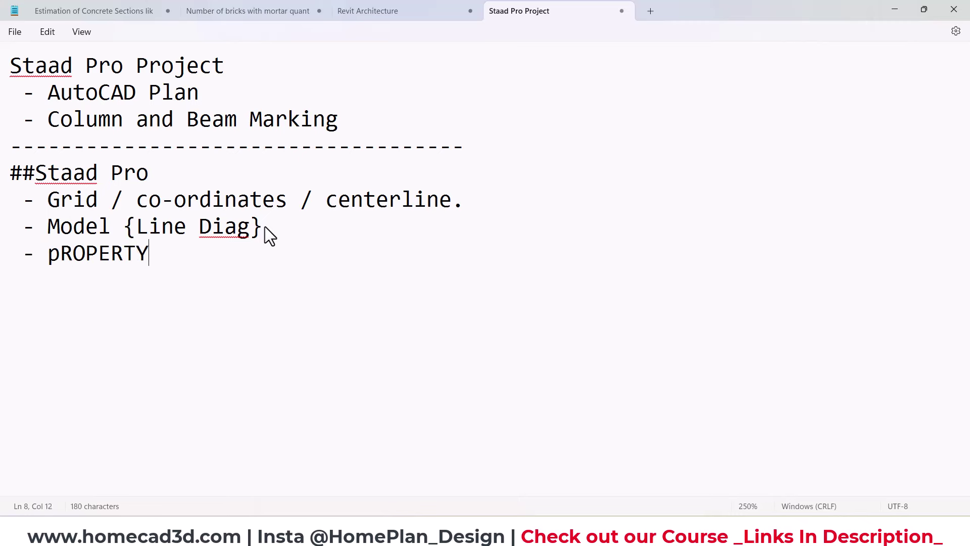
pyautogui.press('Return')
pyautogui.write('- ')
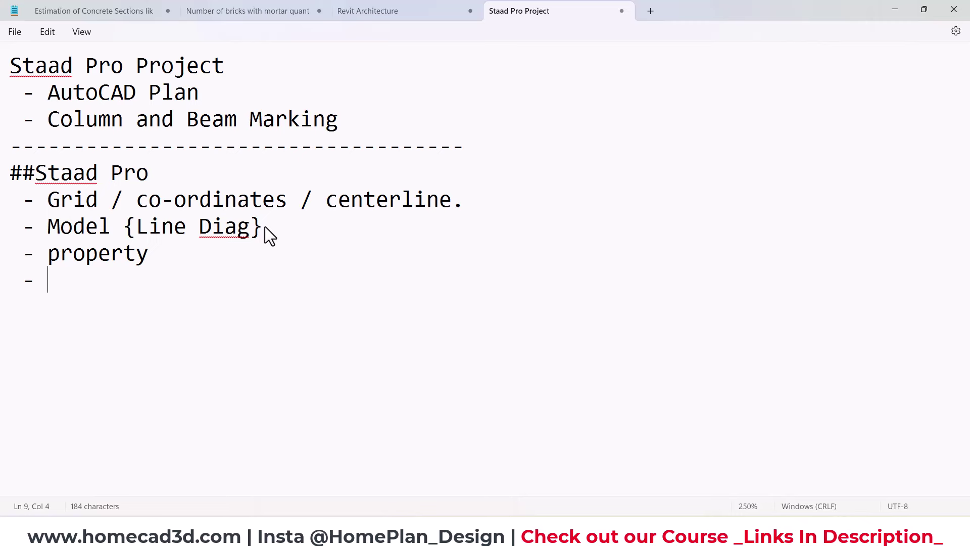
pyautogui.write('sUPPORTS')
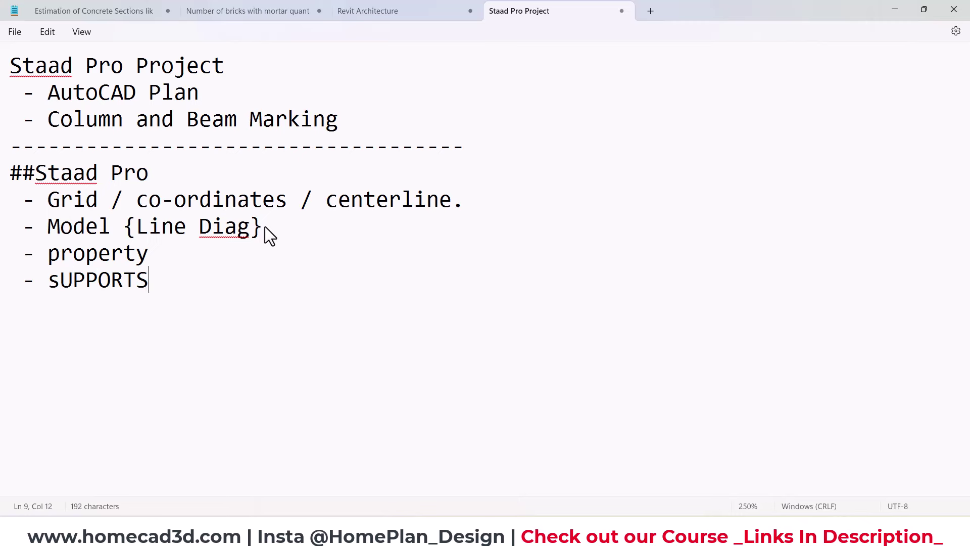
pyautogui.press('Return')
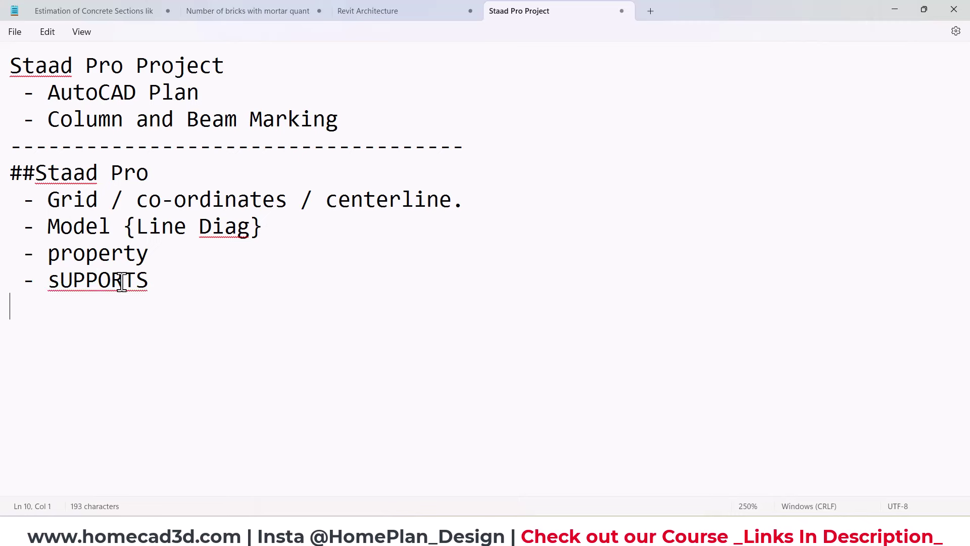
pyautogui.rightClick(120, 283)
pyautogui.click(108, 308)
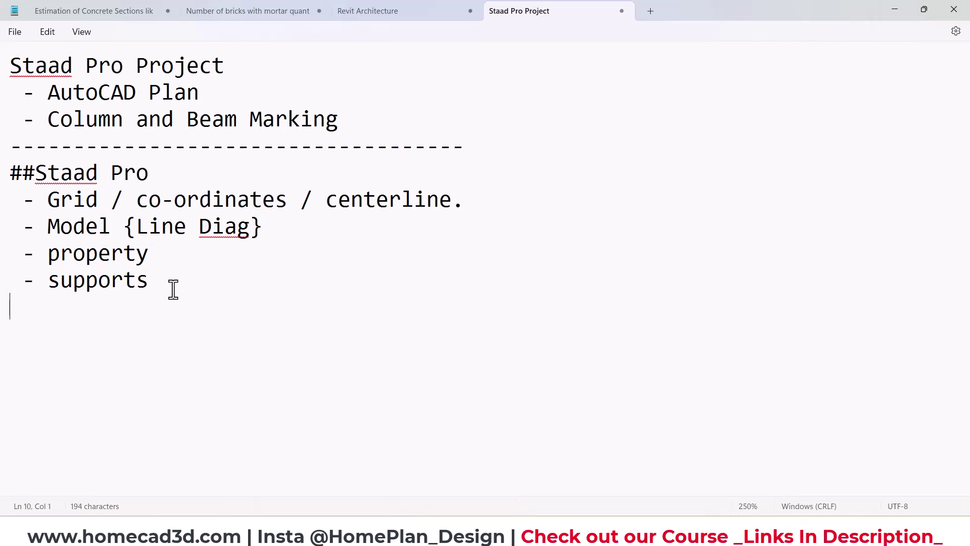
pyautogui.write('- lOAD')
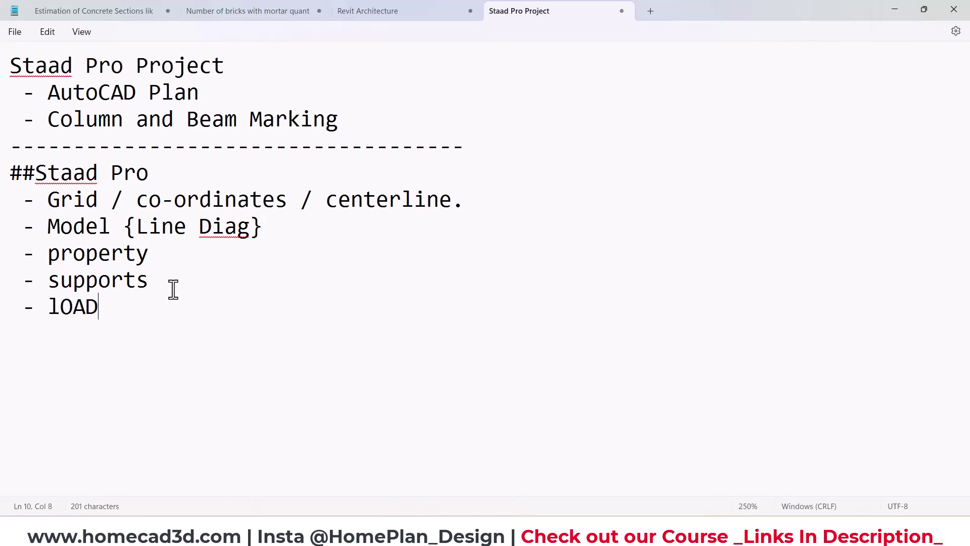
pyautogui.press('BackSpace')
pyautogui.press('BackSpace')
pyautogui.press('BackSpace')
pyautogui.write('Loads')
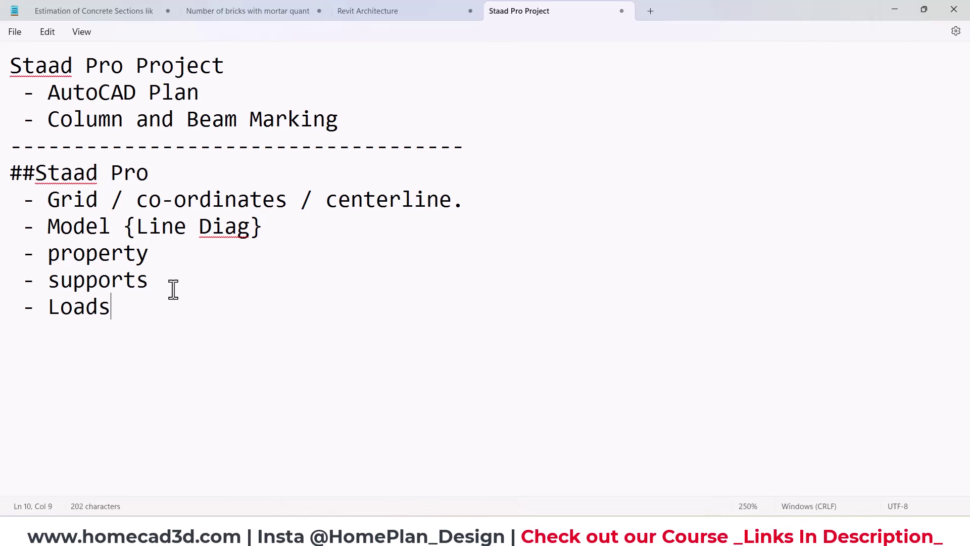
pyautogui.press('Return')
# Step: Add bullets '- Combination', '- Analysis and design' and '- RCDC COLUMNA AND BEAM DESIGN'
pyautogui.write('- ')
pyautogui.write('C')
pyautogui.write('ombination')
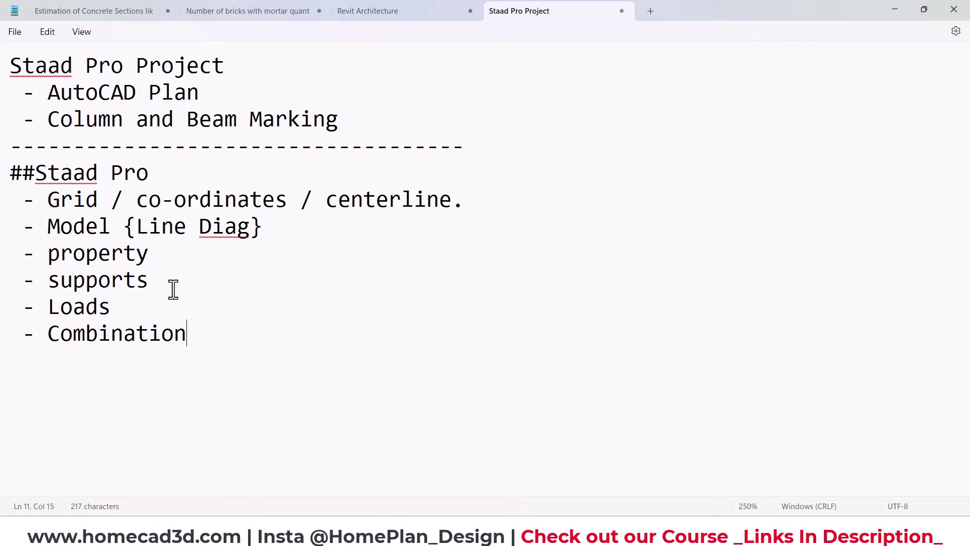
pyautogui.press('Return')
pyautogui.write('- ')
pyautogui.write('Anal')
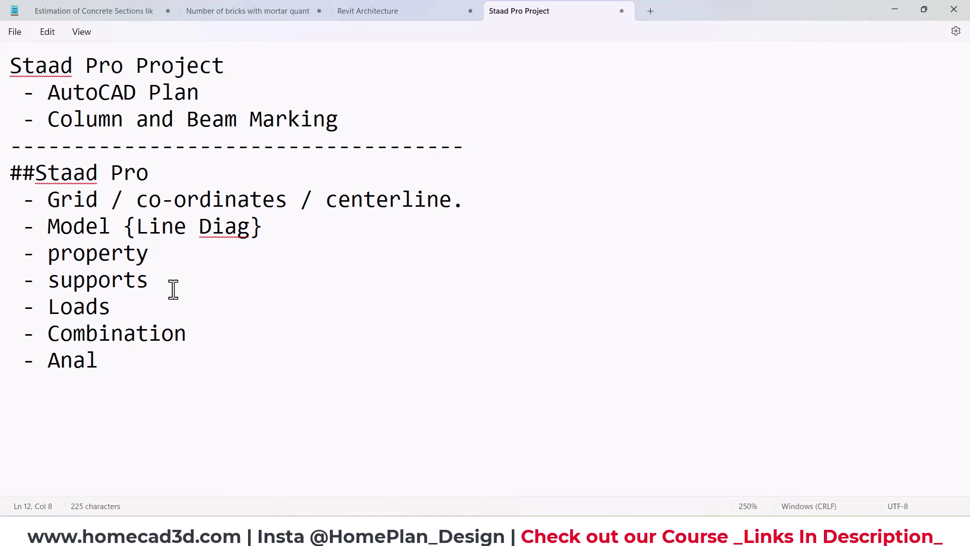
pyautogui.write('ysis ')
pyautogui.write('and')
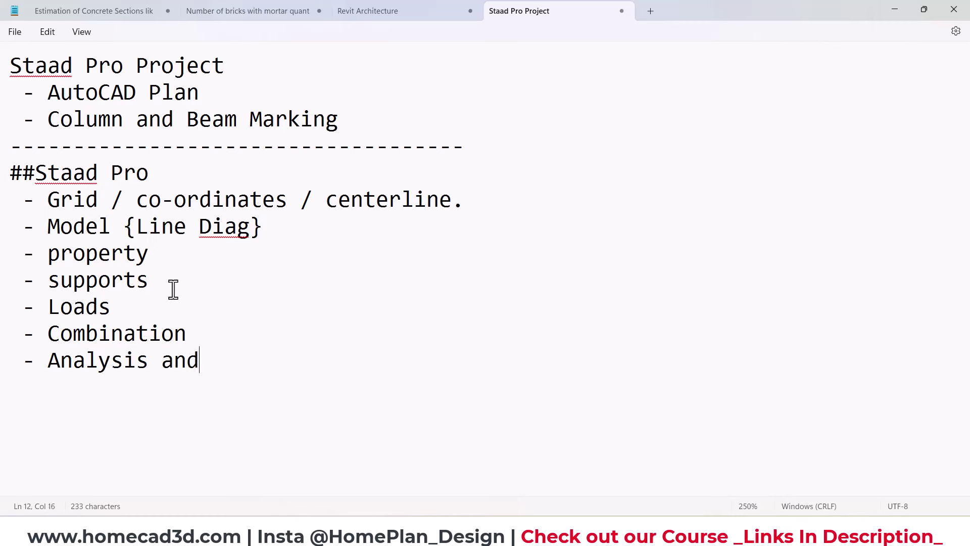
pyautogui.write(' design')
pyautogui.press('Return')
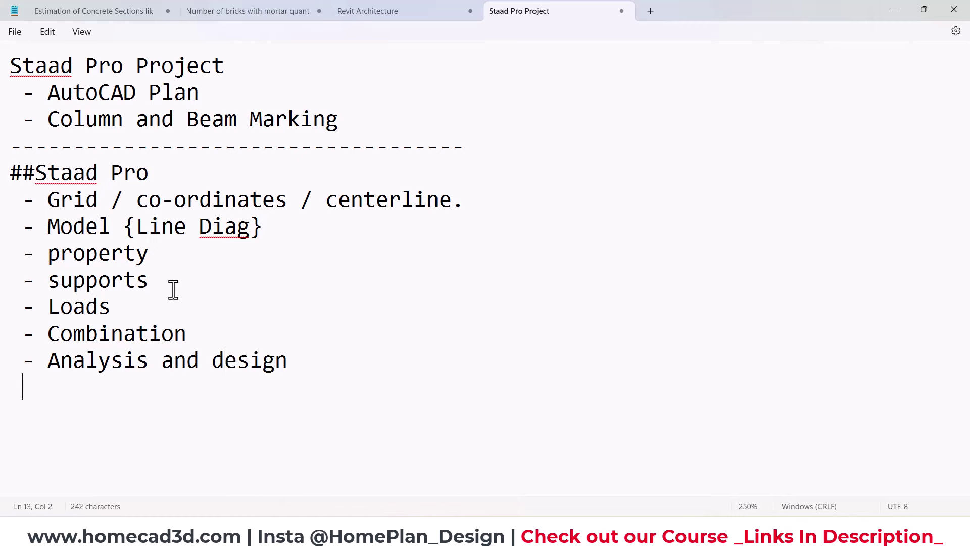
pyautogui.write('- RCD')
pyautogui.write('C ')
pyautogui.write('COLUMNA DN')
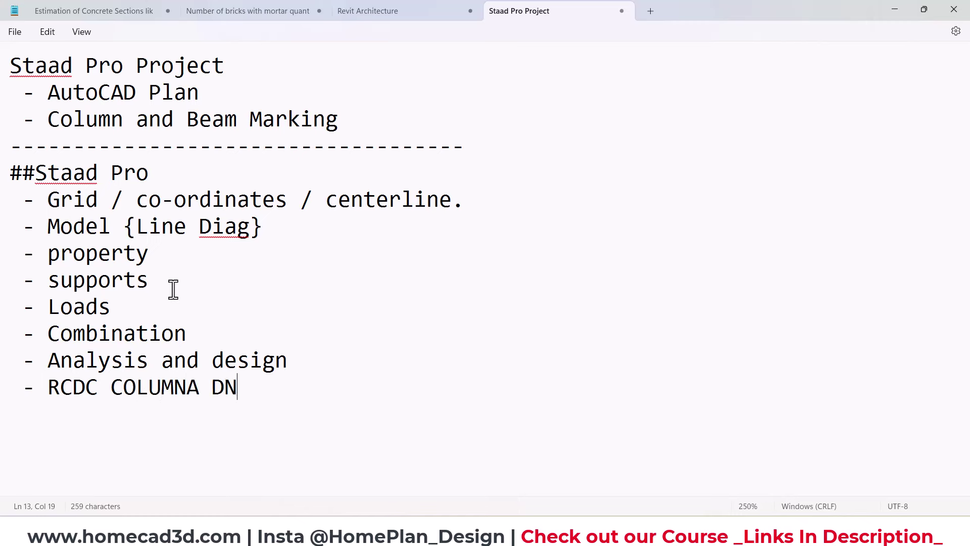
pyautogui.press('BackSpace')
pyautogui.press('BackSpace')
pyautogui.write('AN D ')
pyautogui.write('BEAM DESI')
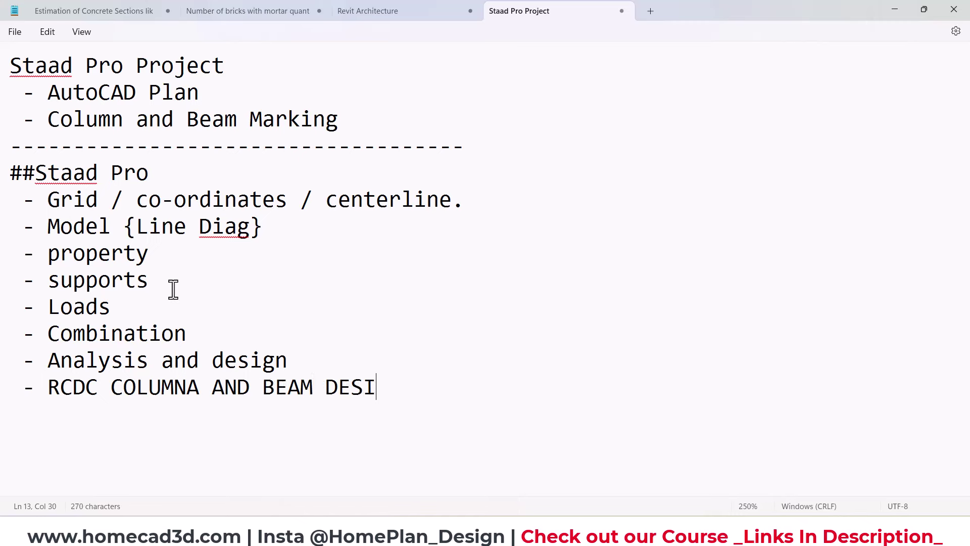
pyautogui.write('GN')
pyautogui.press('Return')
# Step: Add the bullet '- SLAB AND FOOTING DEISGN', correcting its first letter
pyautogui.write('- ')
pyautogui.write('sLABS ')
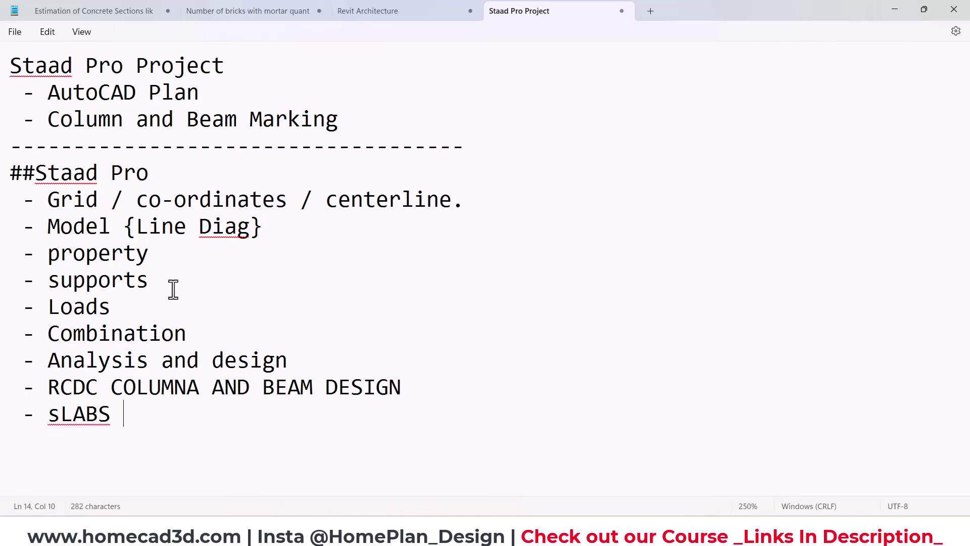
pyautogui.write('AND')
pyautogui.press('BackSpace')
pyautogui.press('BackSpace')
pyautogui.press('BackSpace')
pyautogui.press('BackSpace')
pyautogui.press('BackSpace')
pyautogui.press('BackSpace')
pyautogui.write('A')
pyautogui.write('ND FOOTIN')
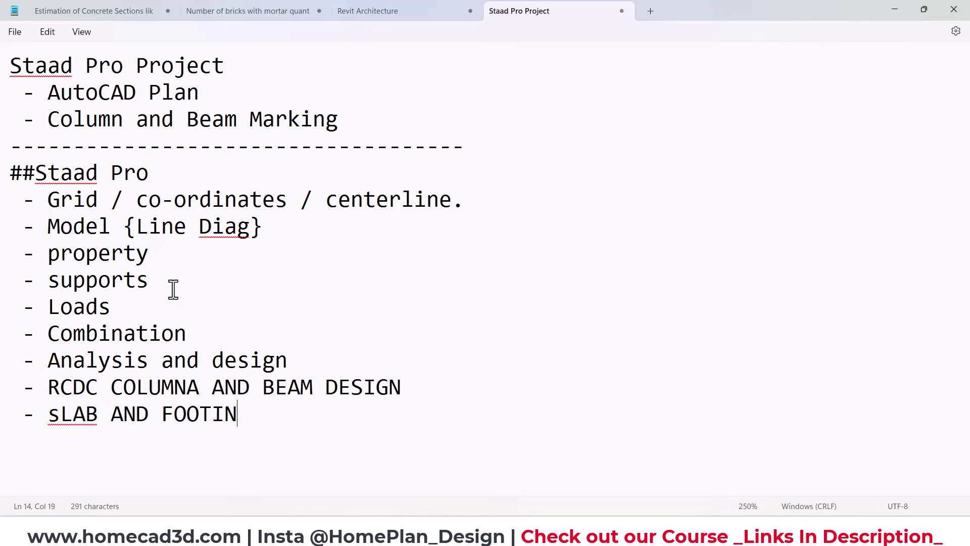
pyautogui.write('G DEISGN')
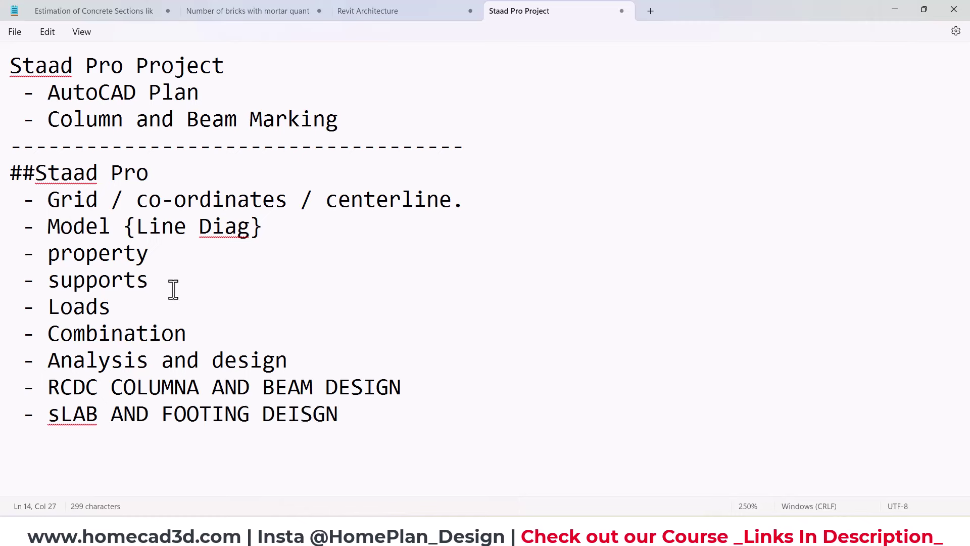
pyautogui.click(57, 411)
pyautogui.press('BackSpace')
pyautogui.write('D')
pyautogui.press('BackSpace')
pyautogui.write('D')
pyautogui.press('BackSpace')
pyautogui.write('S')
# Step: Close the list with a line of dashes below the slab item
pyautogui.click(351, 428)
pyautogui.press('Return')
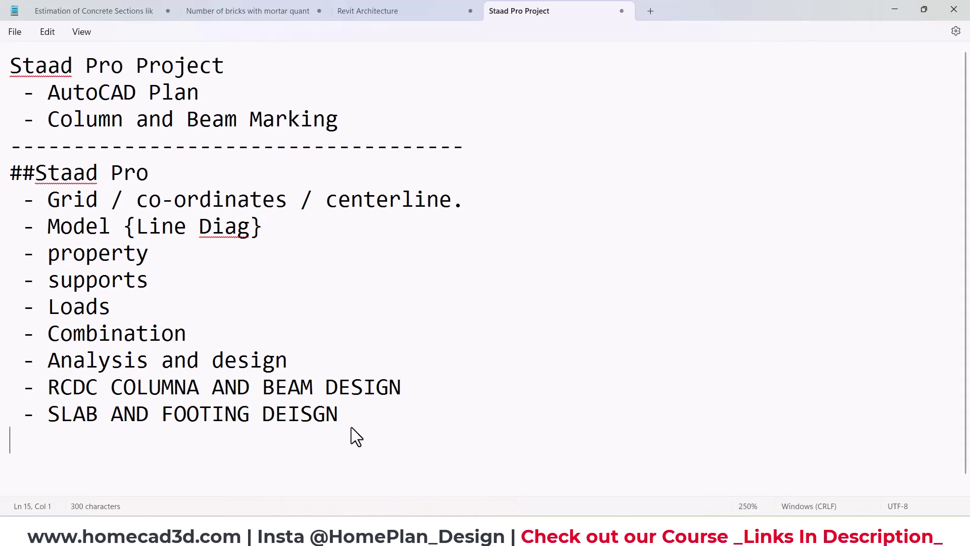
pyautogui.write('-------------------------------------')
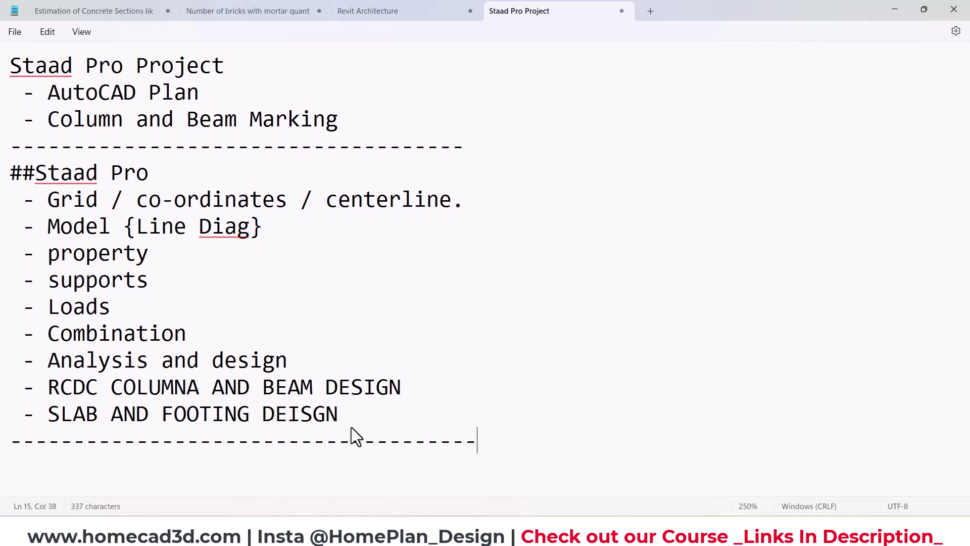
pyautogui.click(188, 147)
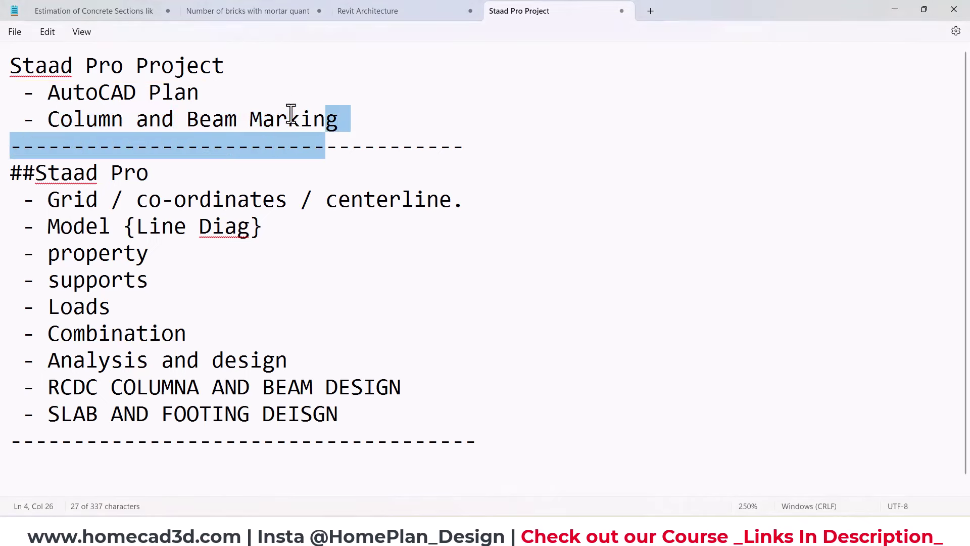
# Step: Highlight the '- AutoCAD Plan' item, then switch to AutoCAD 2021
pyautogui.click(206, 92)
pyautogui.moveTo(207, 92); pyautogui.dragTo(21, 98)
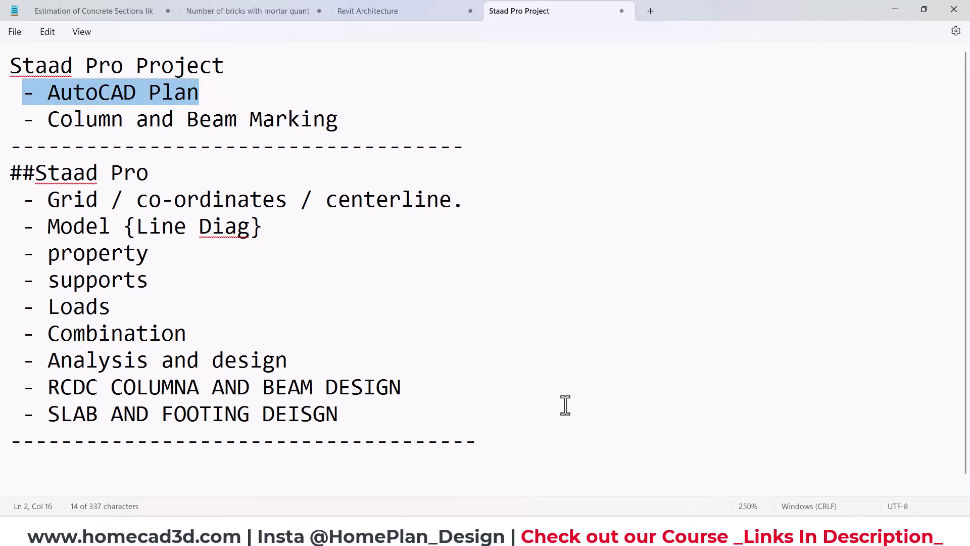
pyautogui.click(596, 426)
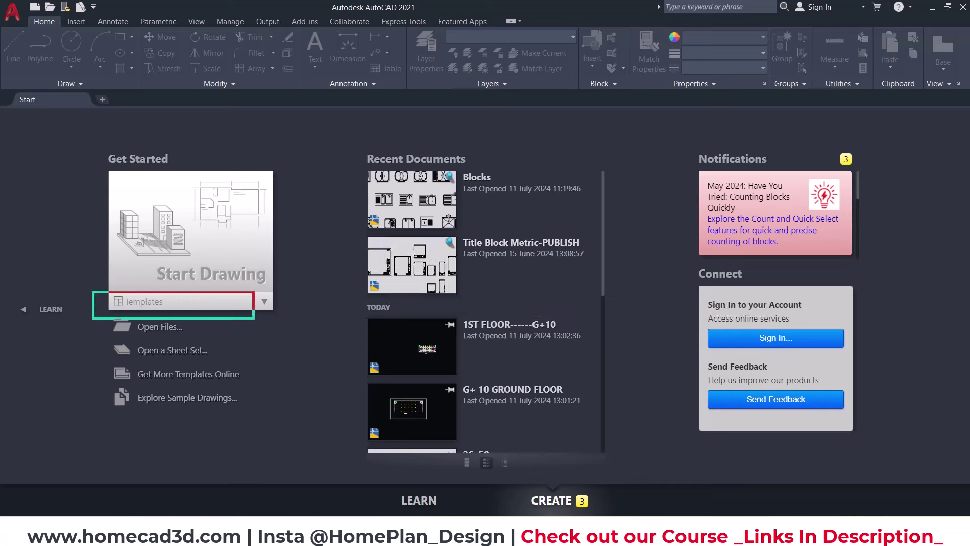
# Step: Create Drawing1 from the acadiso.dwt template on the Start tab
pyautogui.click(257, 304)
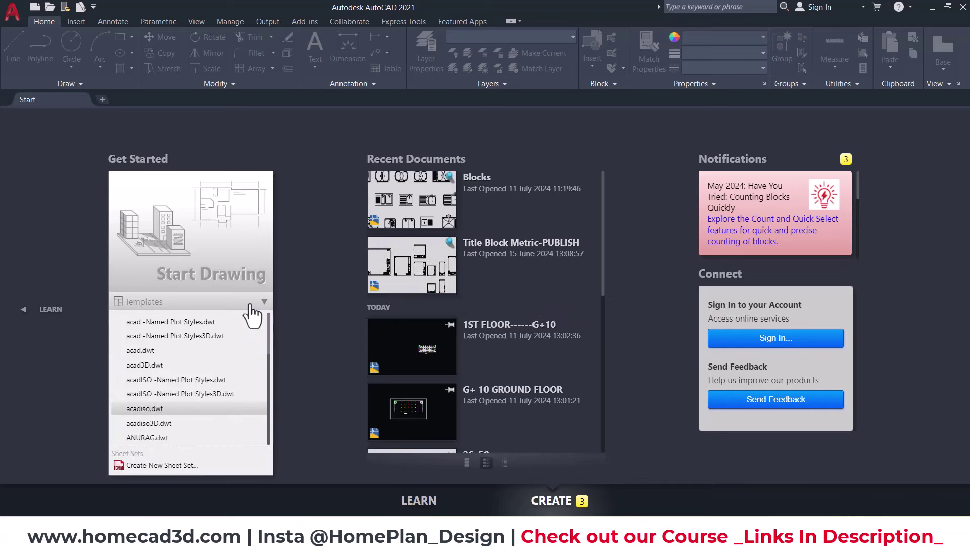
pyautogui.click(173, 409)
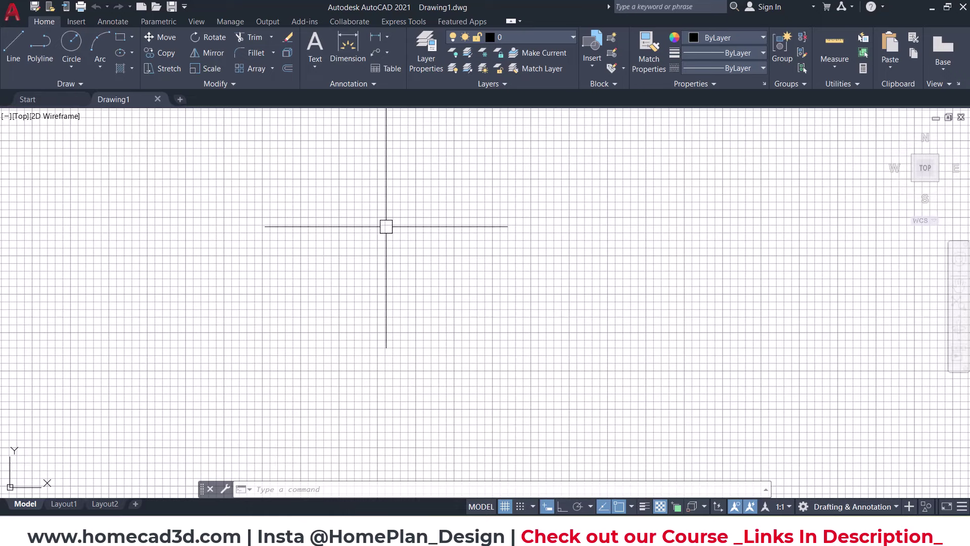
pyautogui.click(63, 98)
pyautogui.click(204, 301)
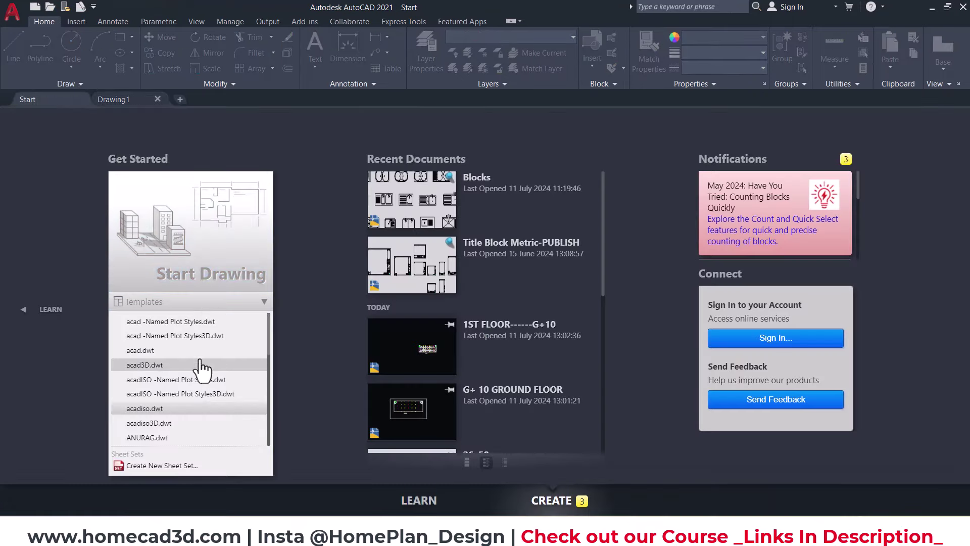
pyautogui.scroll(-5, 201, 348)
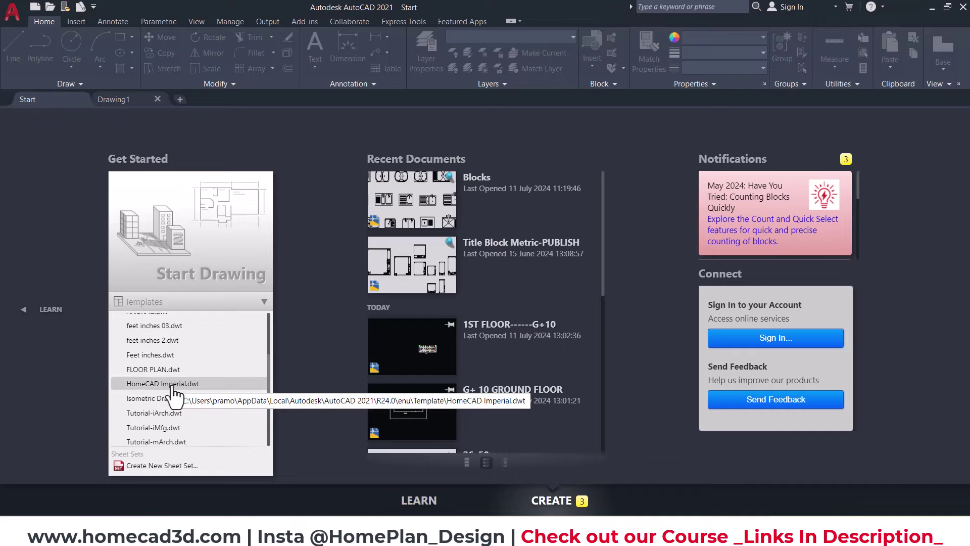
pyautogui.click(120, 99)
pyautogui.click(68, 98)
pyautogui.click(132, 303)
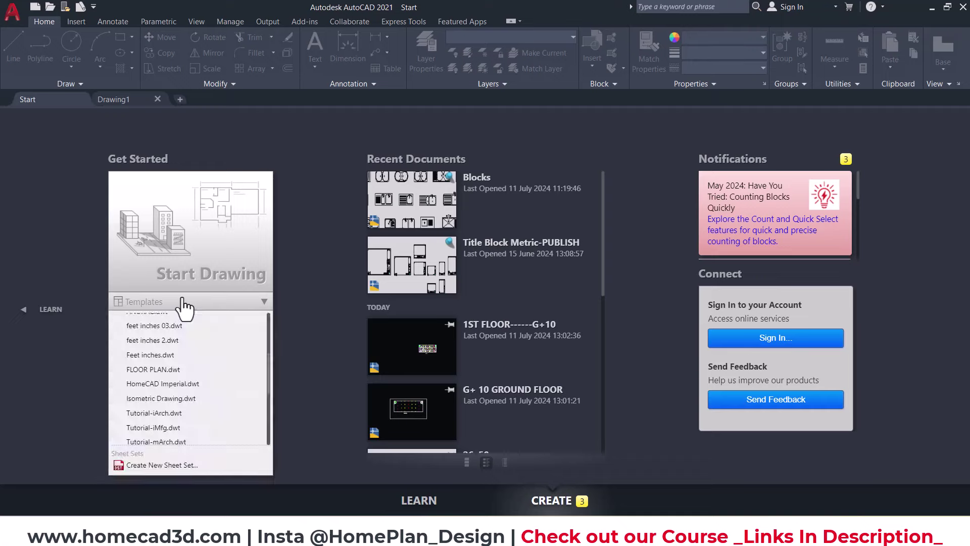
pyautogui.scroll(3, 184, 354)
pyautogui.scroll(3, 186, 376)
pyautogui.scroll(2, 182, 399)
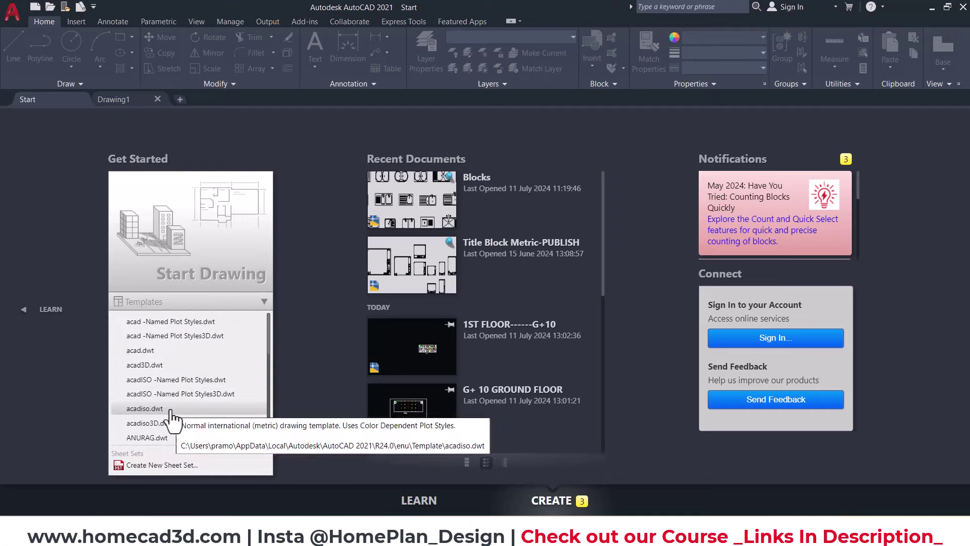
pyautogui.click(135, 102)
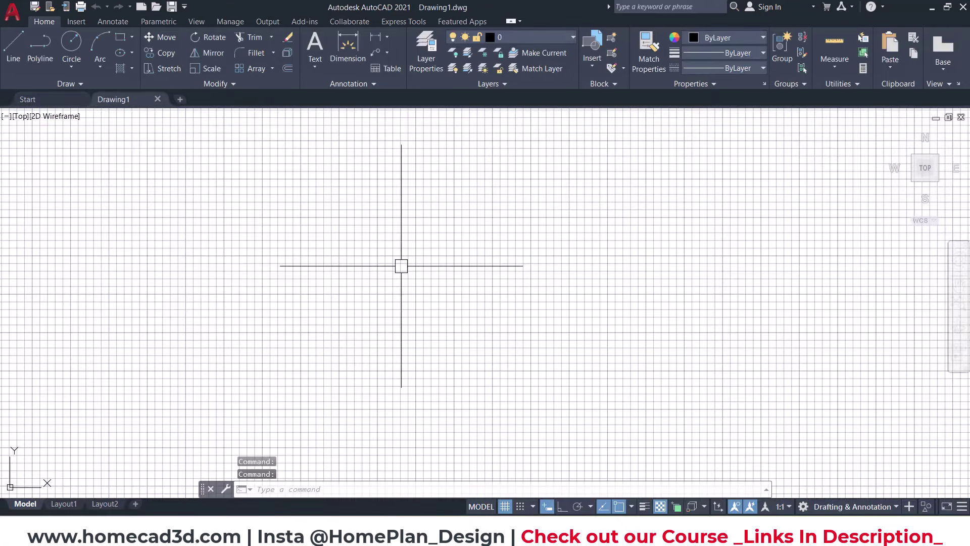
# Step: Switch off Drawing1's background grid with F7, then bring up Options
pyautogui.press('Escape')
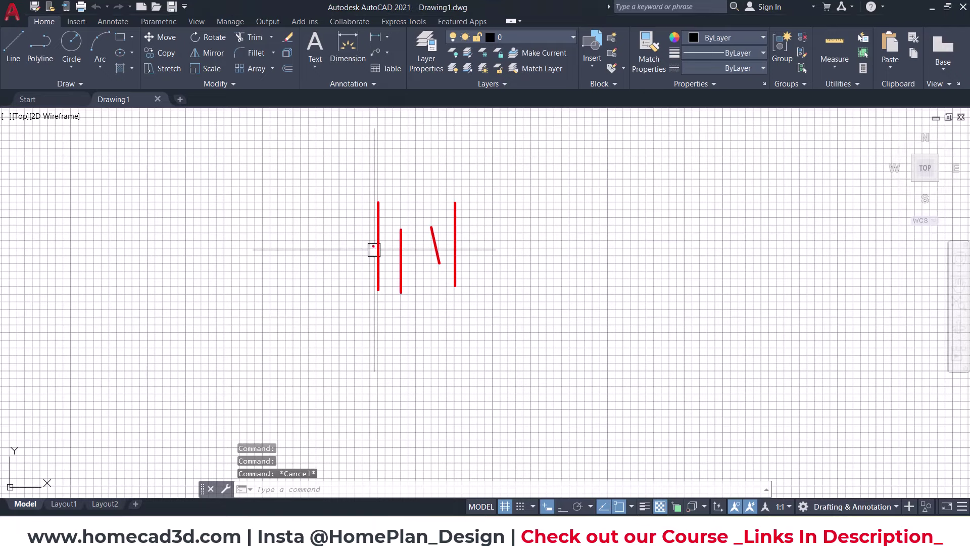
pyautogui.press('F7')
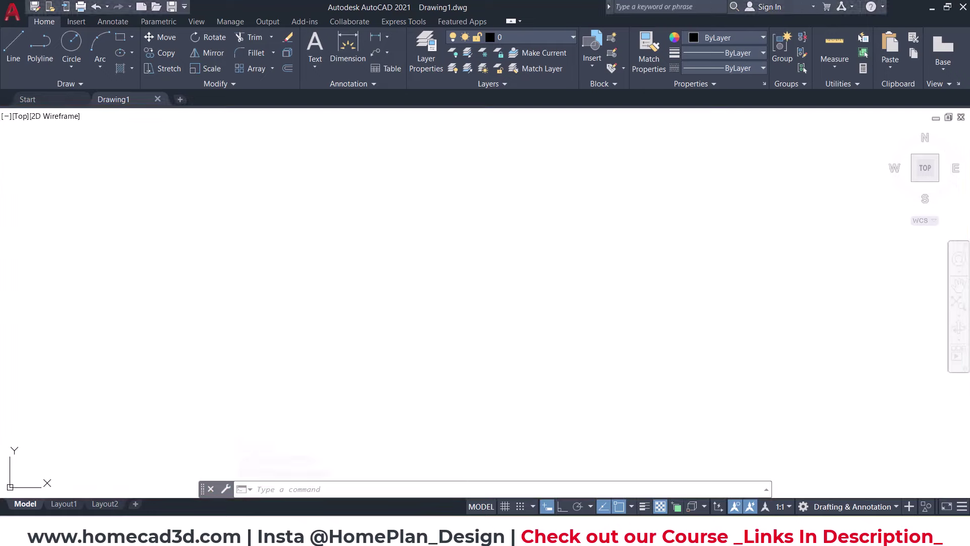
pyautogui.click(12, 11)
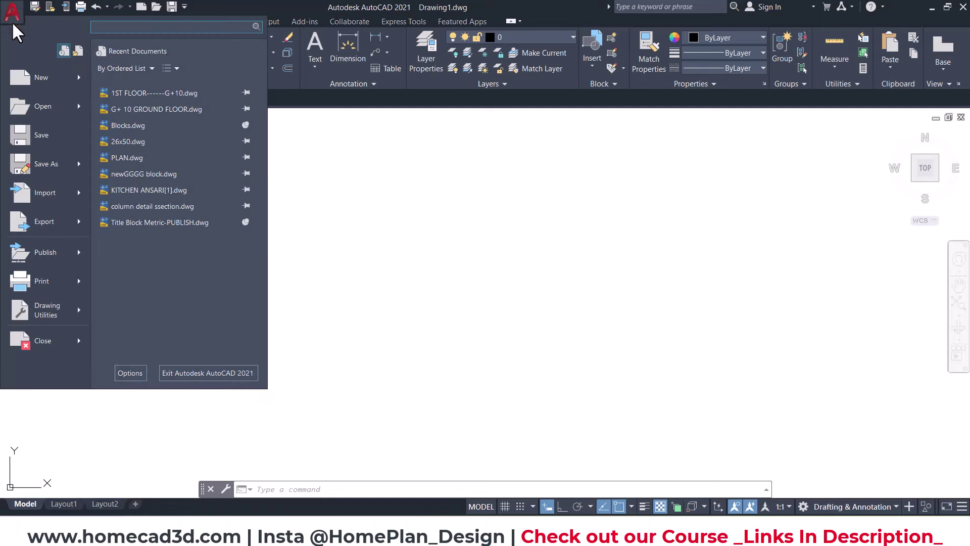
pyautogui.click(130, 373)
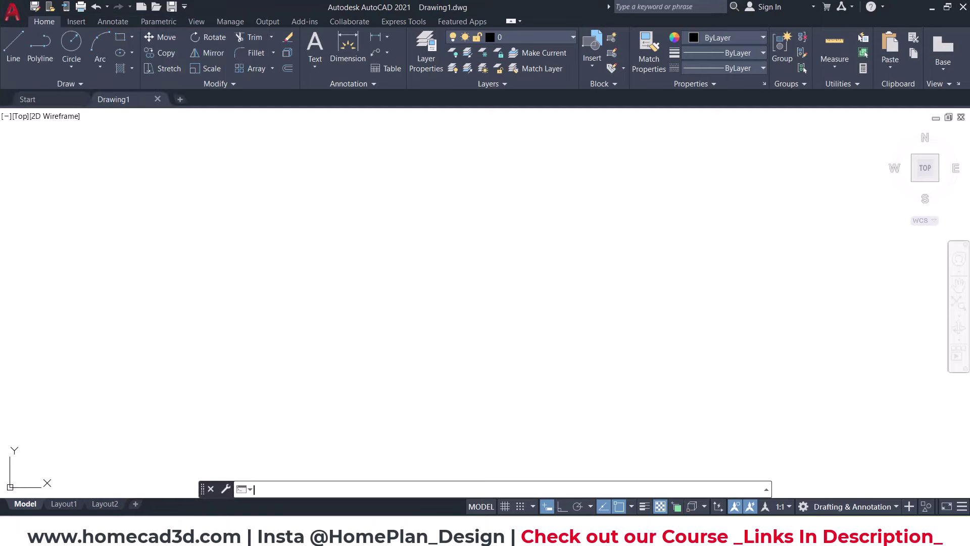
# Step: Set the model space background colour to White and close Options
pyautogui.click(390, 119)
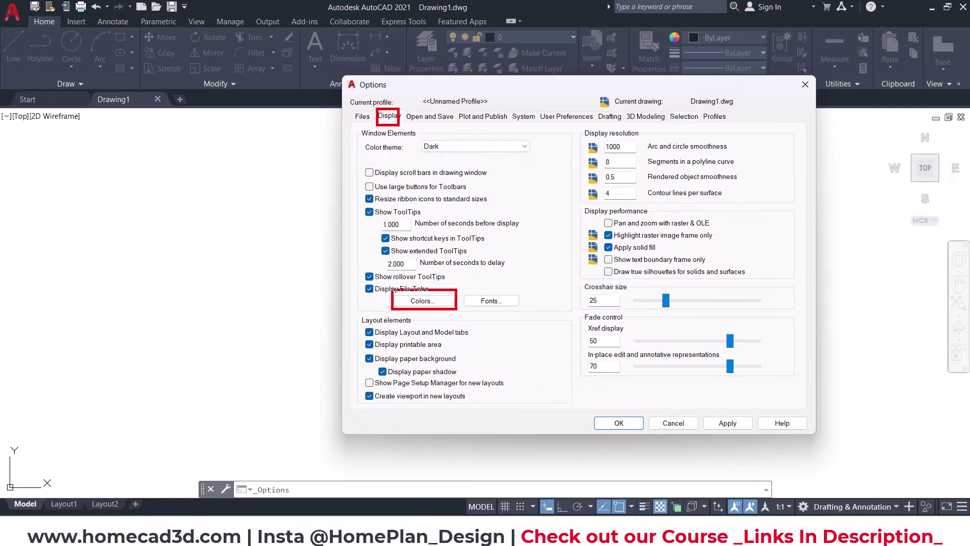
pyautogui.click(422, 303)
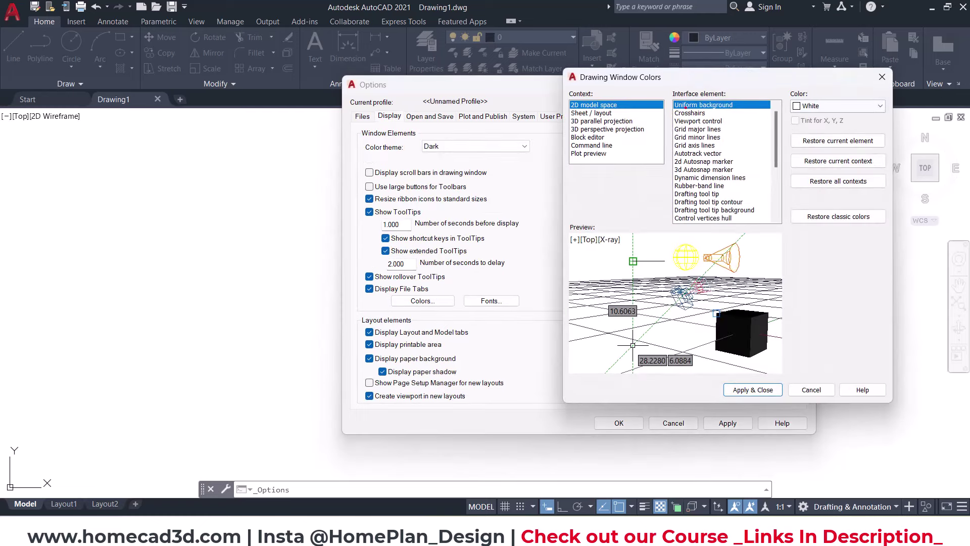
pyautogui.click(838, 106)
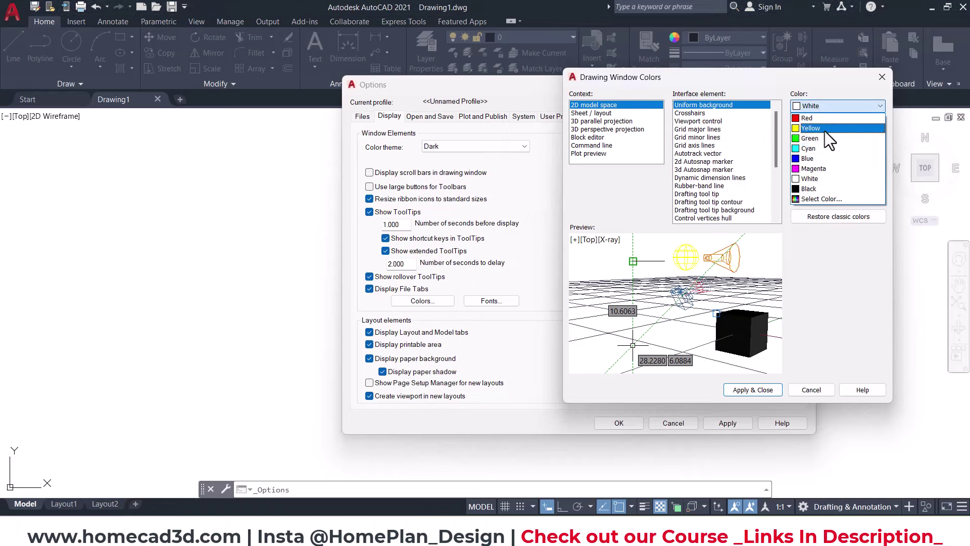
pyautogui.click(819, 169)
pyautogui.click(769, 391)
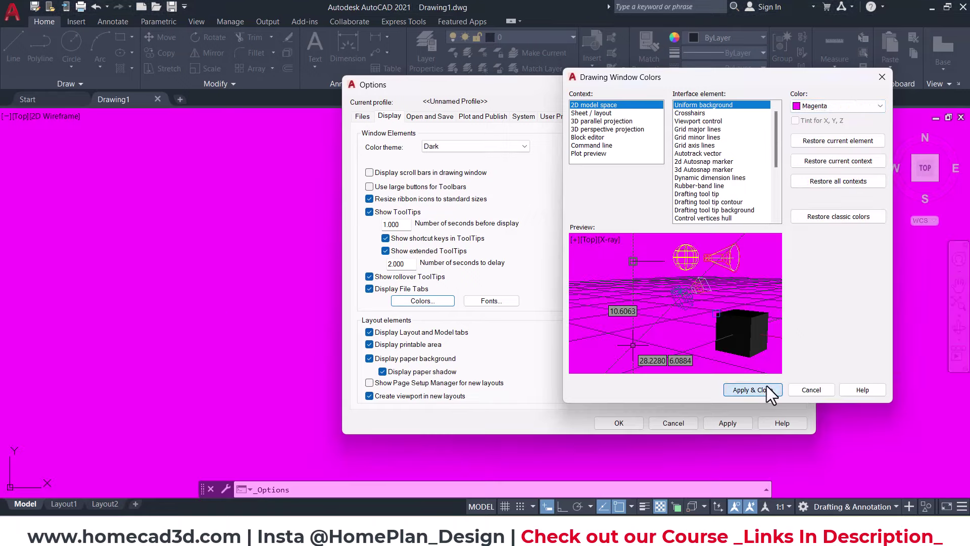
pyautogui.click(424, 301)
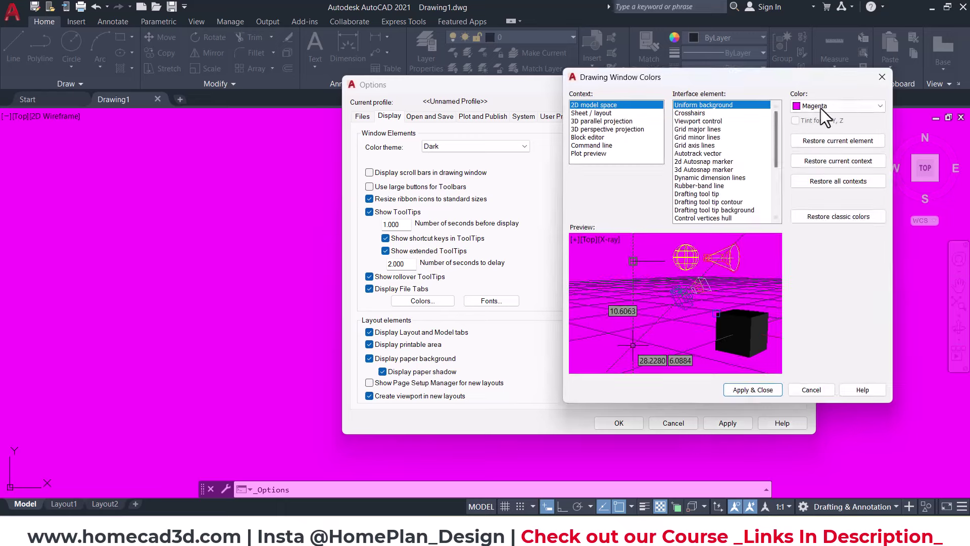
pyautogui.click(820, 108)
pyautogui.click(814, 174)
pyautogui.click(757, 390)
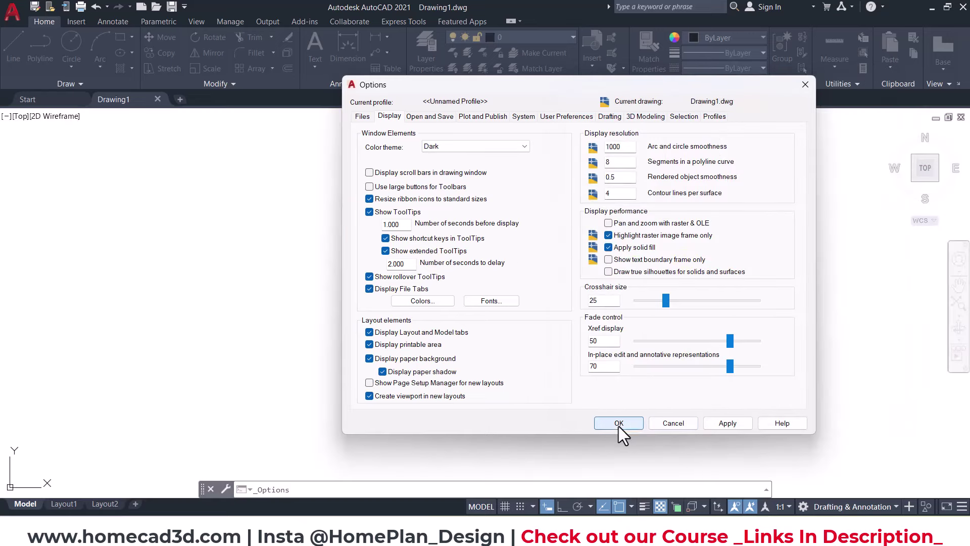
pyautogui.click(618, 423)
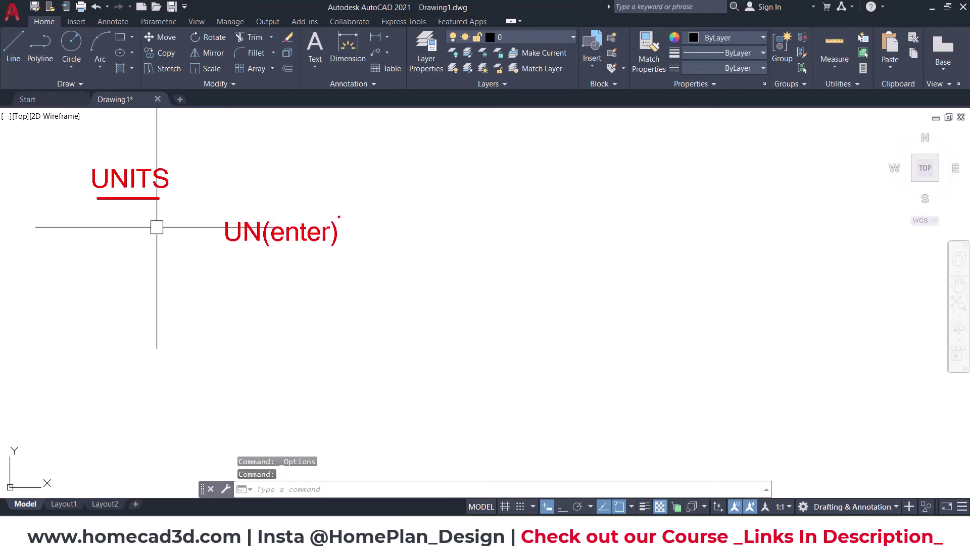
# Step: Set units to Engineering, 0'-0.000" precision and Inches insertion scale
pyautogui.write('un')
pyautogui.press('Return')
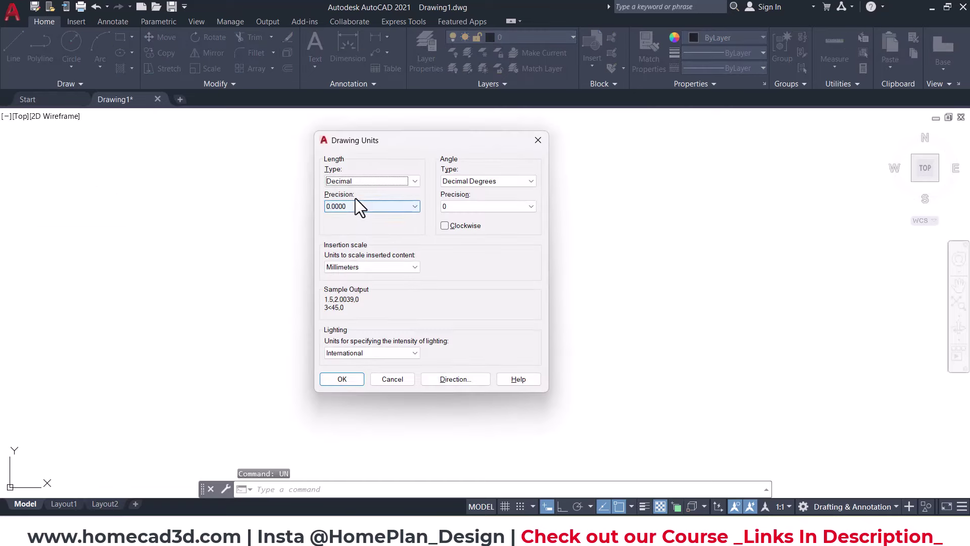
pyautogui.click(365, 181)
pyautogui.click(362, 207)
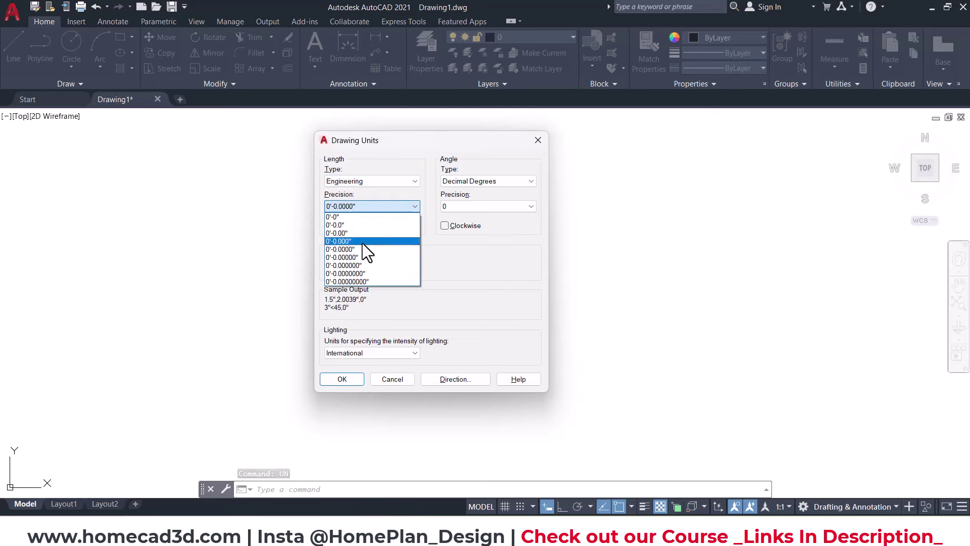
pyautogui.click(362, 242)
pyautogui.click(363, 268)
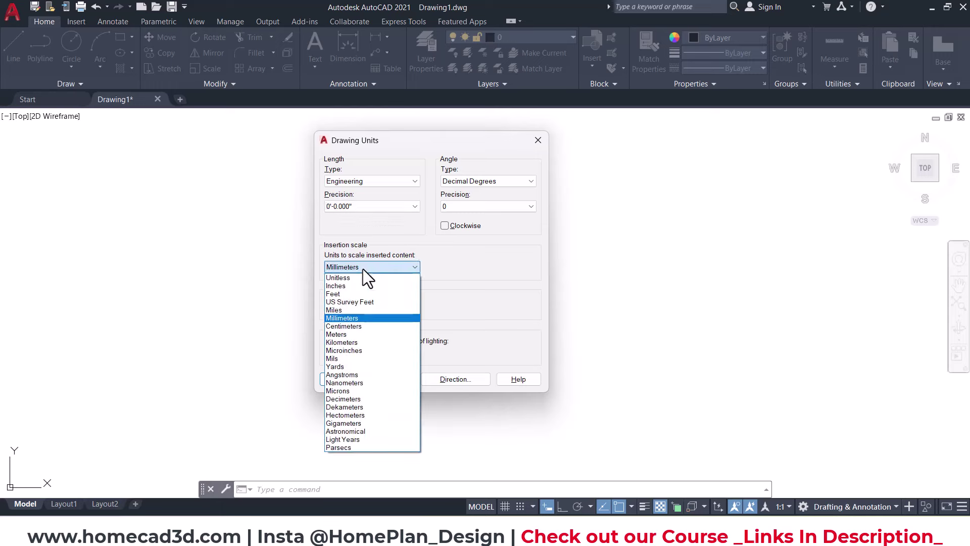
pyautogui.click(356, 287)
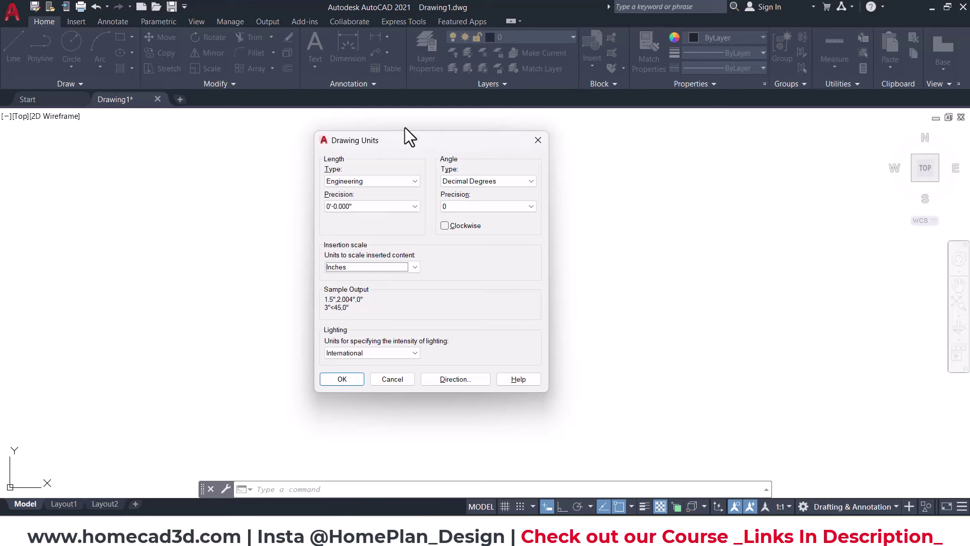
pyautogui.moveTo(412, 140); pyautogui.dragTo(417, 147)
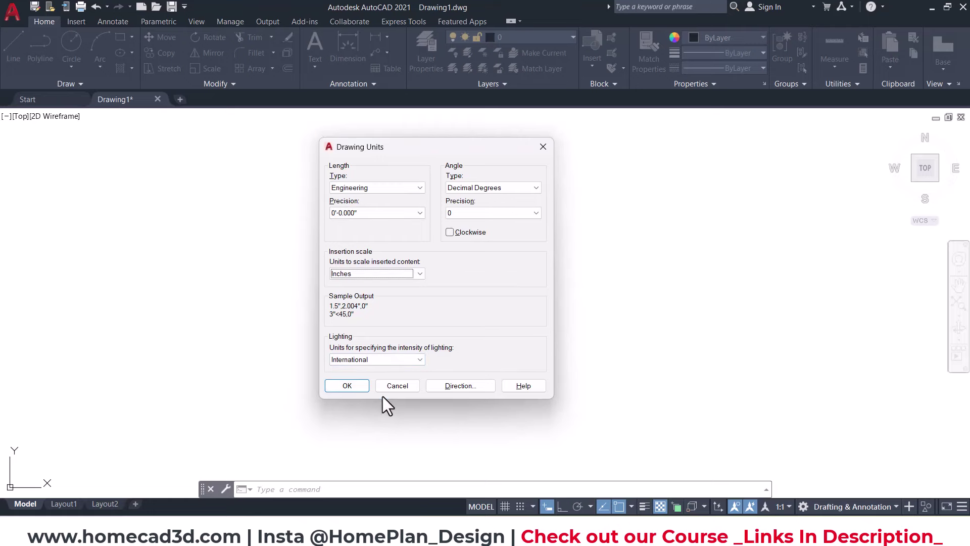
pyautogui.click(359, 384)
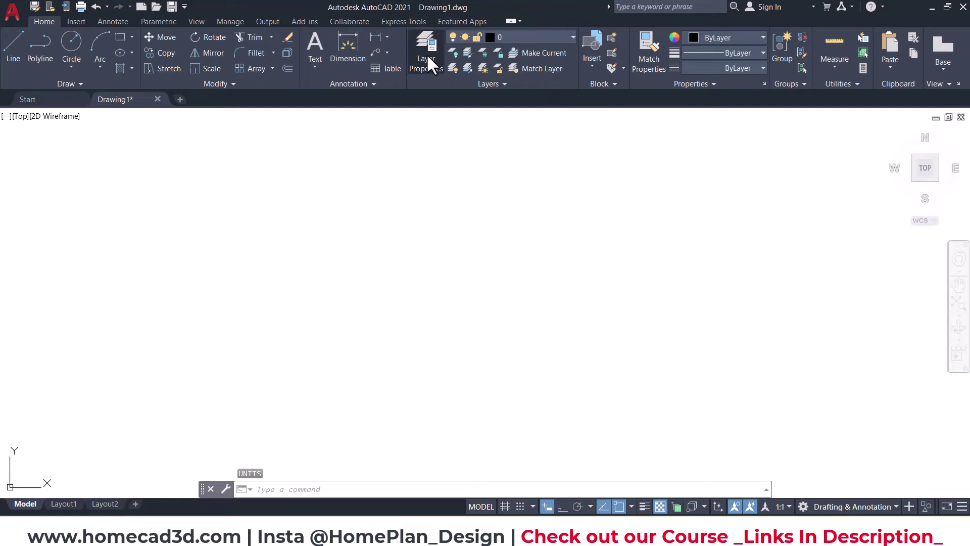
# Step: Create a layer named Wall with Default lineweight in Layer Properties
pyautogui.write('la')
pyautogui.press('Return')
pyautogui.click(310, 159)
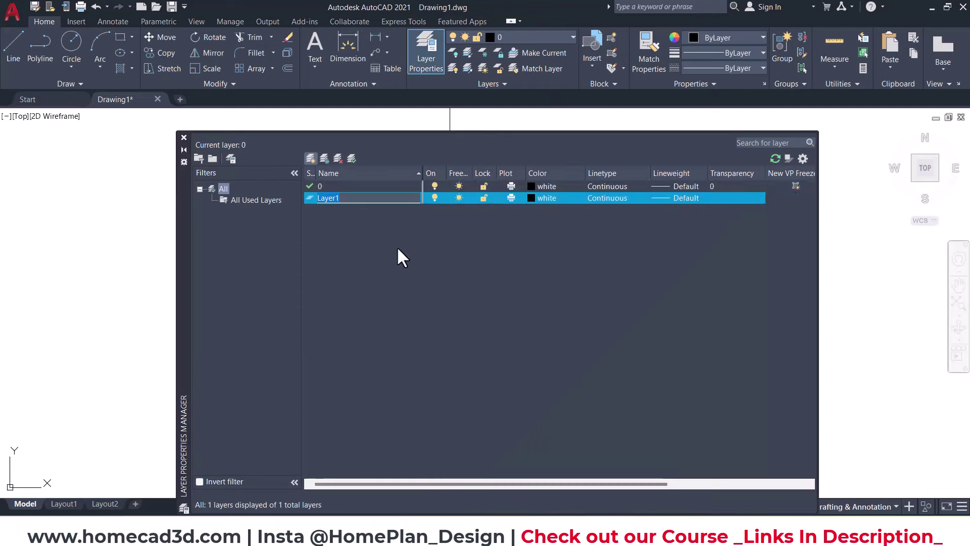
pyautogui.write('Wall')
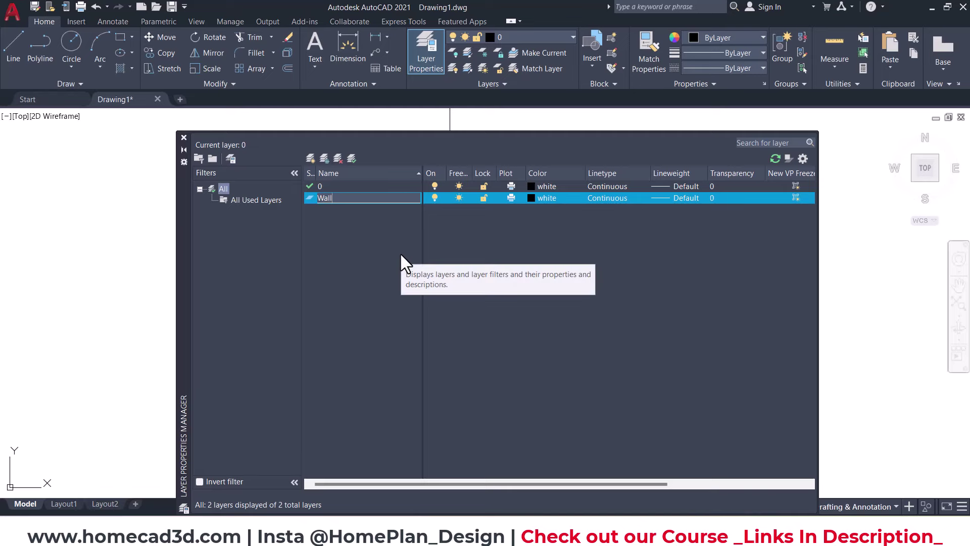
pyautogui.press('Return')
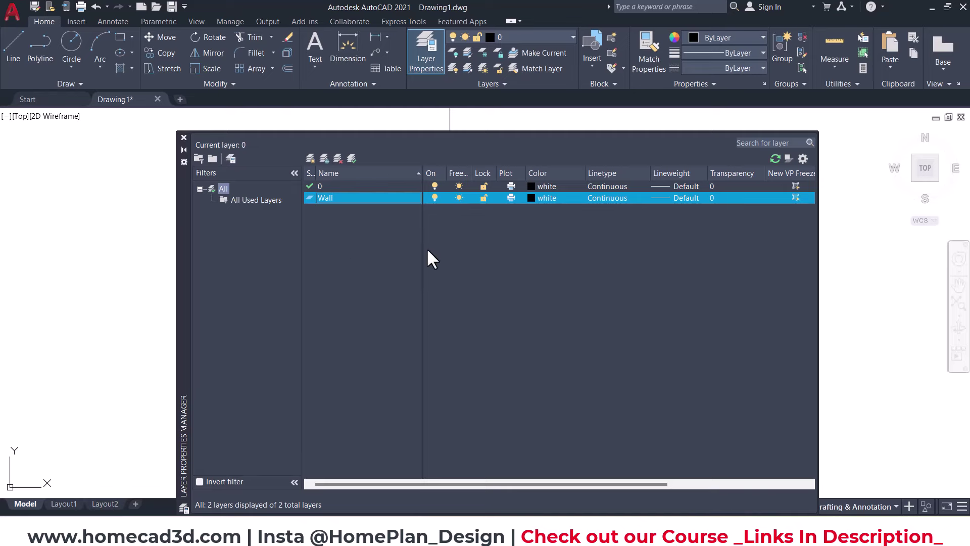
pyautogui.click(661, 198)
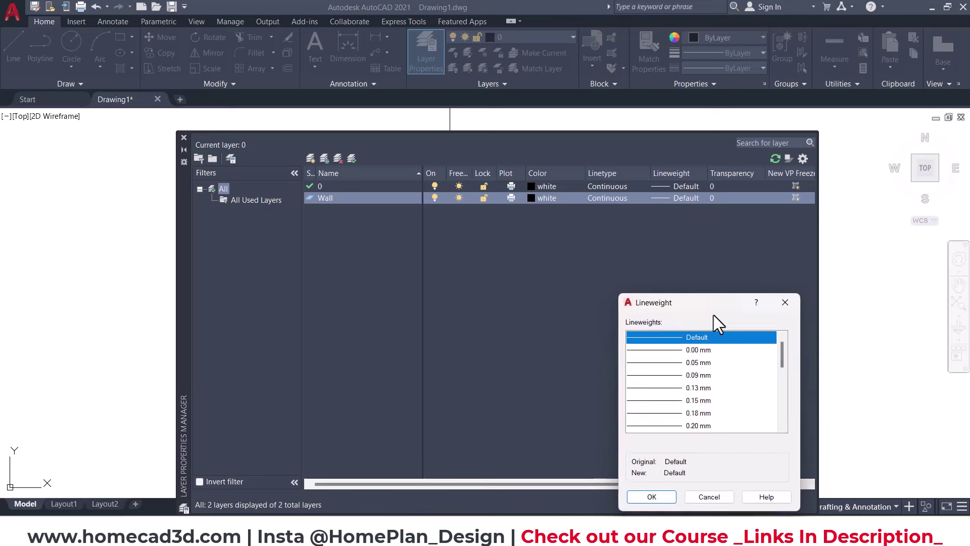
pyautogui.scroll(-1, 713, 401)
pyautogui.scroll(1, 708, 345)
pyautogui.scroll(-1, 708, 374)
pyautogui.scroll(-2, 707, 399)
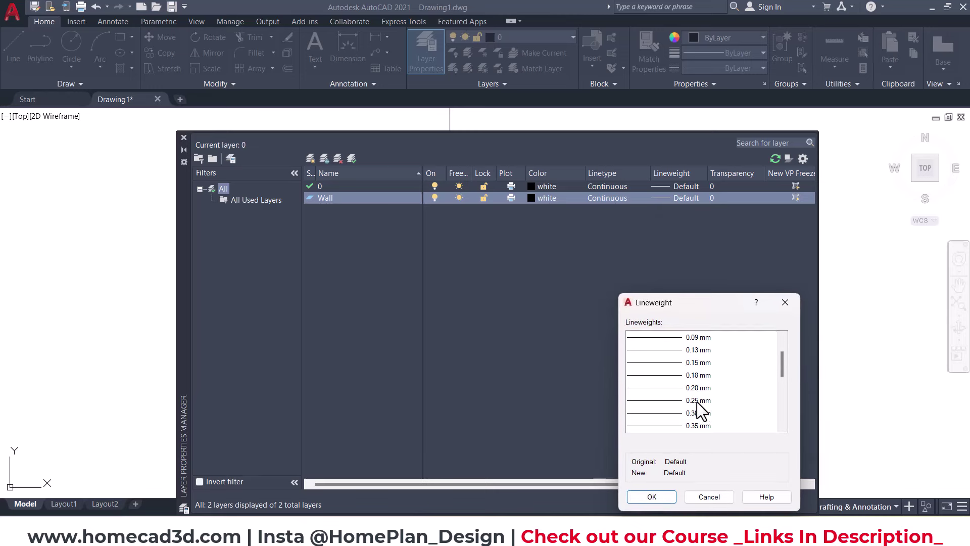
pyautogui.scroll(3, 696, 402)
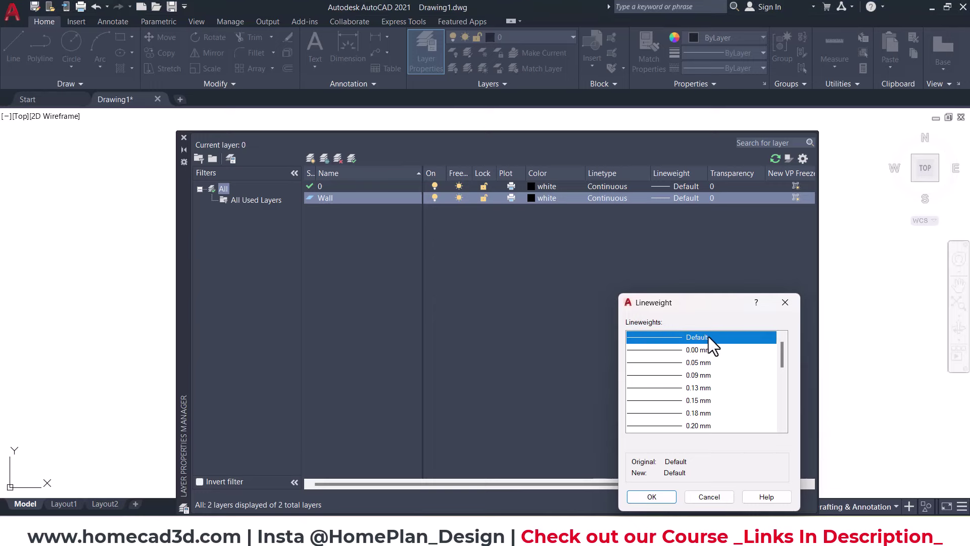
pyautogui.click(651, 496)
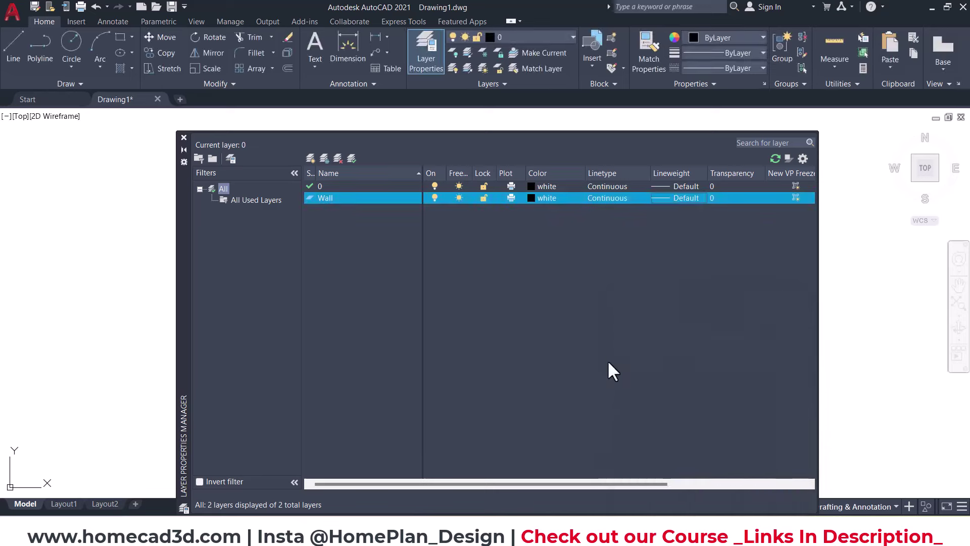
pyautogui.click(184, 137)
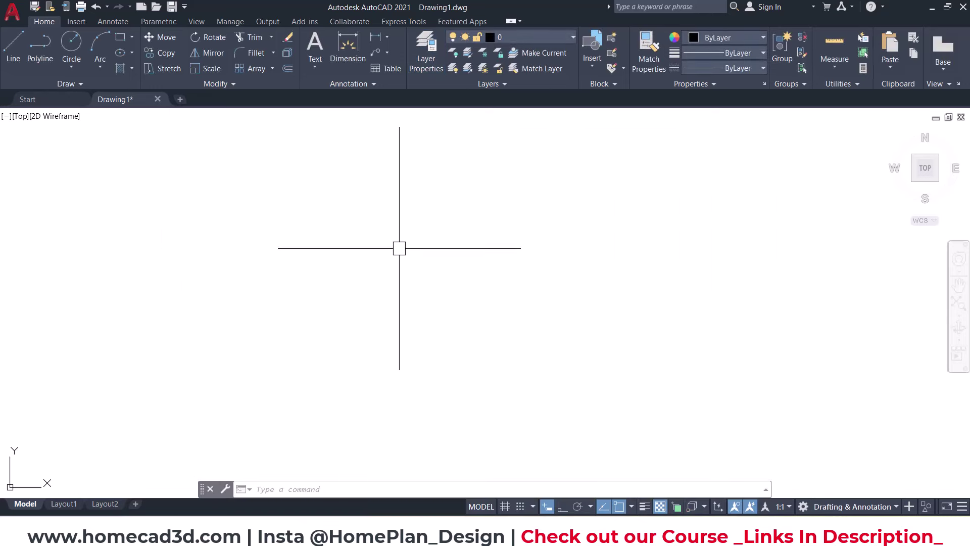
pyautogui.write('LW')
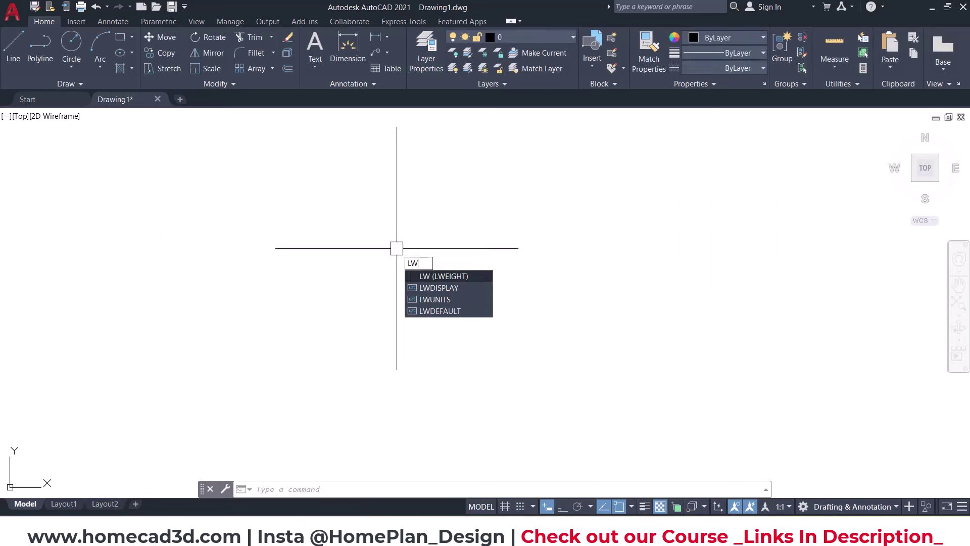
pyautogui.press('Return')
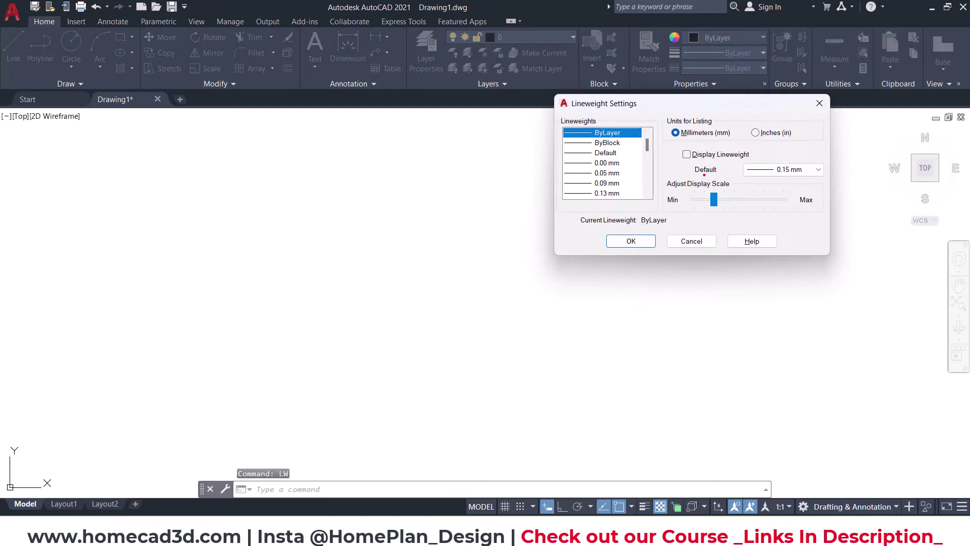
pyautogui.moveTo(688, 177)
pyautogui.mouseDown()
pyautogui.moveTo(843, 178)
pyautogui.moveTo(841, 160)
pyautogui.moveTo(685, 162)
pyautogui.moveTo(681, 178)
pyautogui.mouseUp()
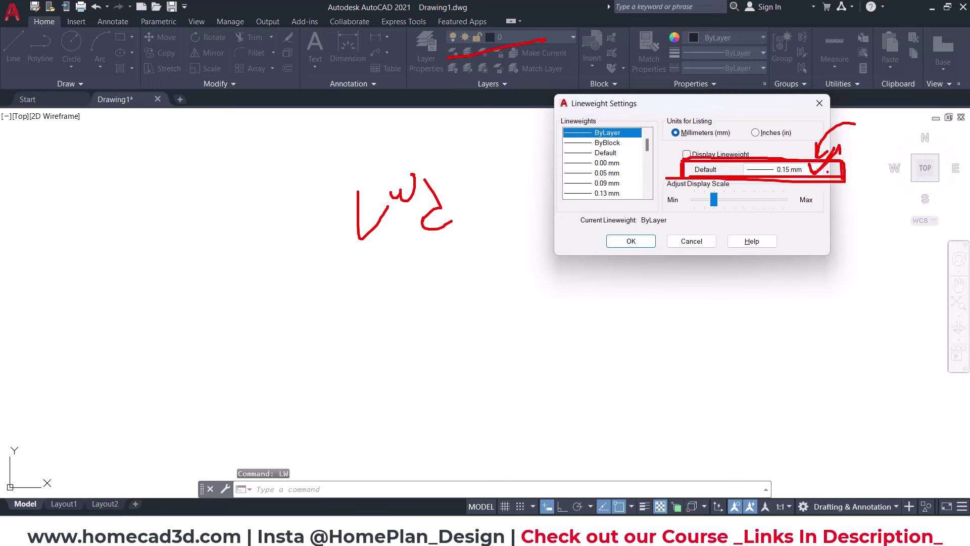
pyautogui.click(792, 170)
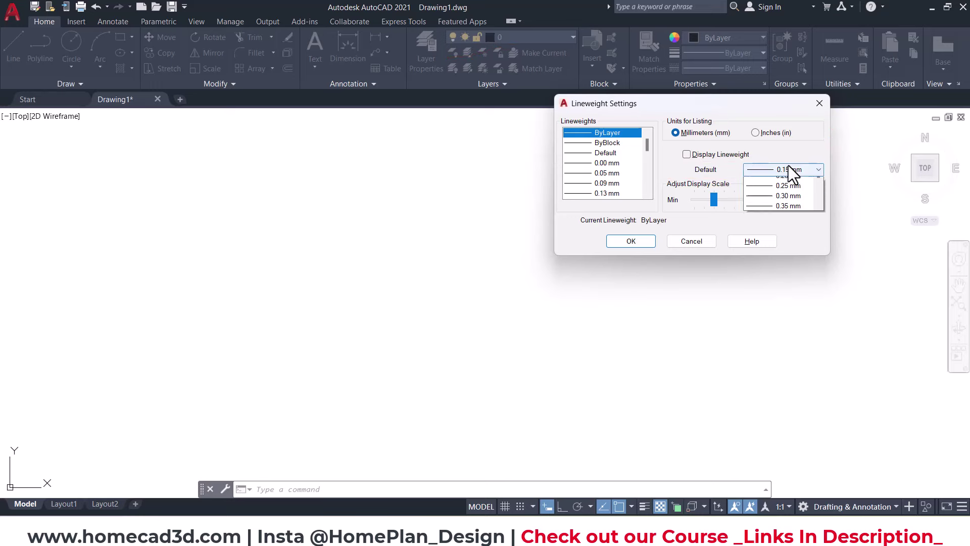
pyautogui.click(795, 202)
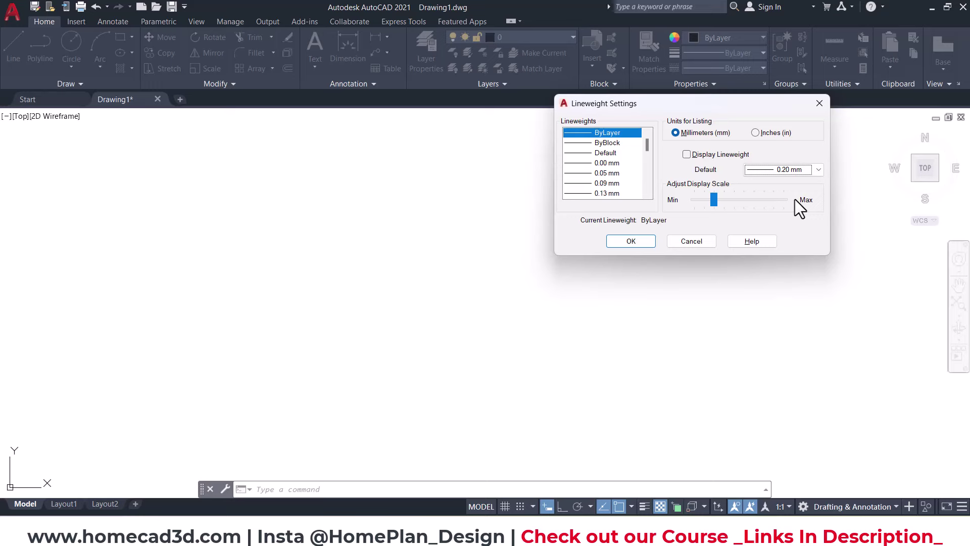
pyautogui.click(793, 171)
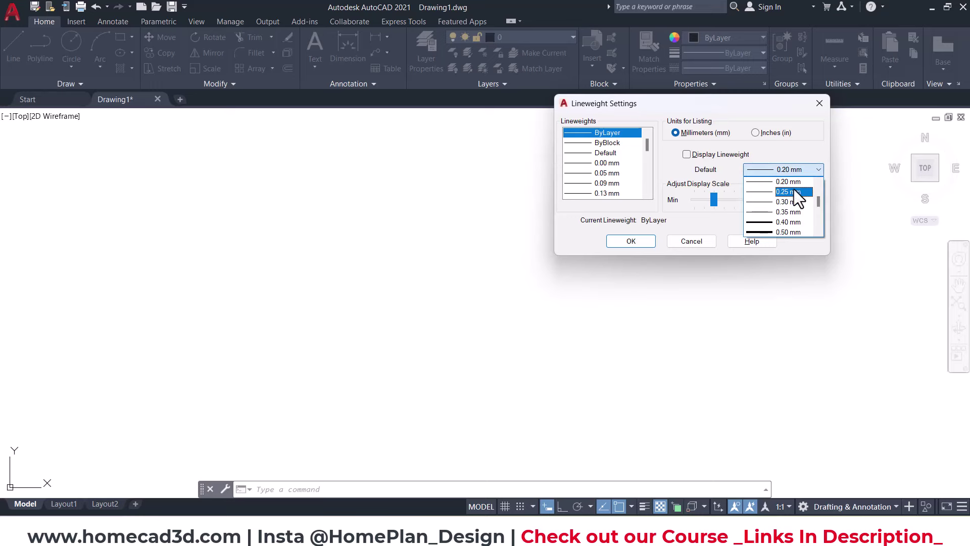
pyautogui.scroll(1, 793, 190)
pyautogui.click(792, 192)
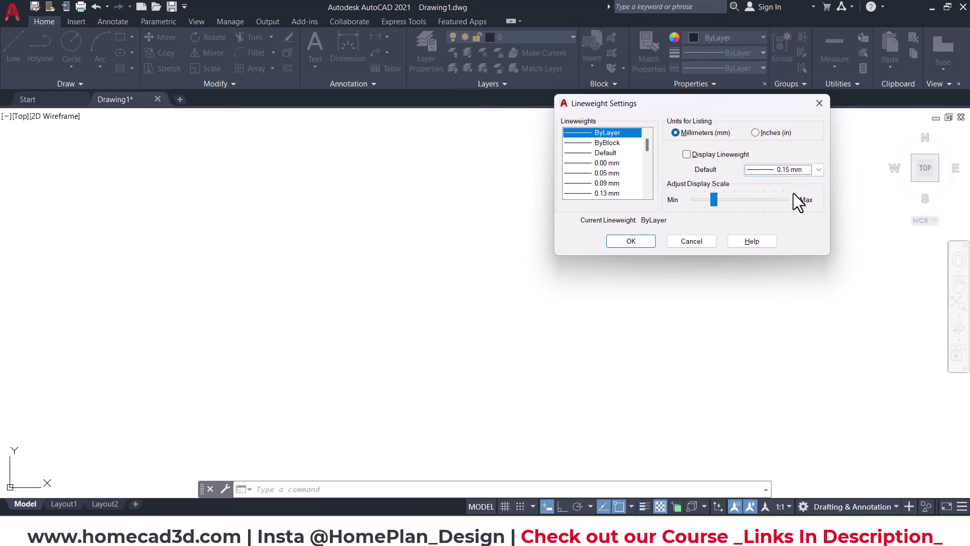
pyautogui.click(632, 241)
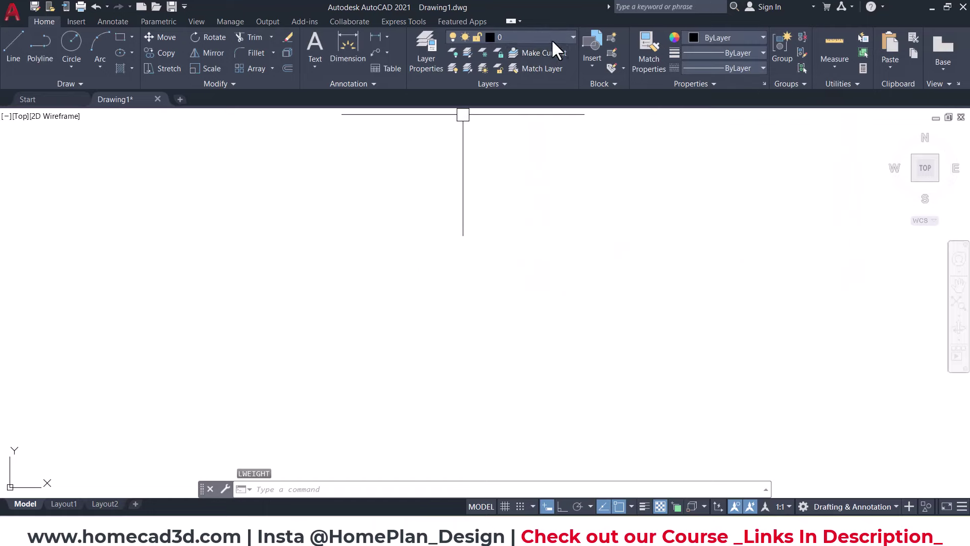
# Step: Make Wall the current layer and start a rectangle at its first corner
pyautogui.click(553, 36)
pyautogui.click(518, 66)
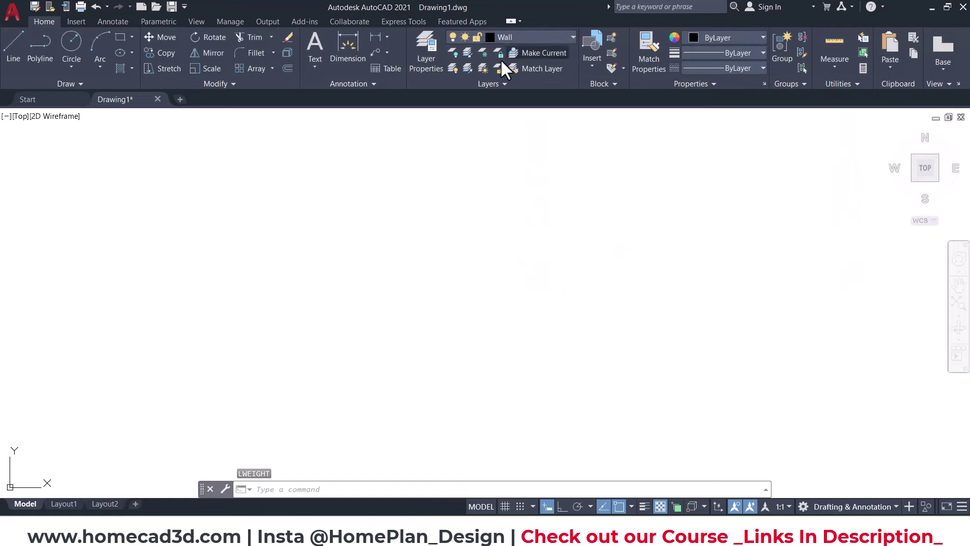
pyautogui.write('rec')
pyautogui.press('Return')
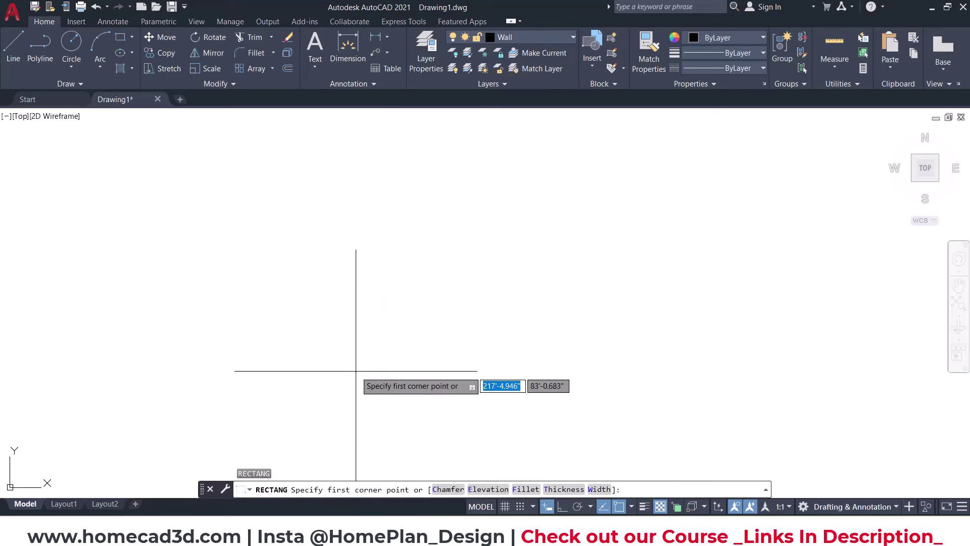
pyautogui.click(335, 385)
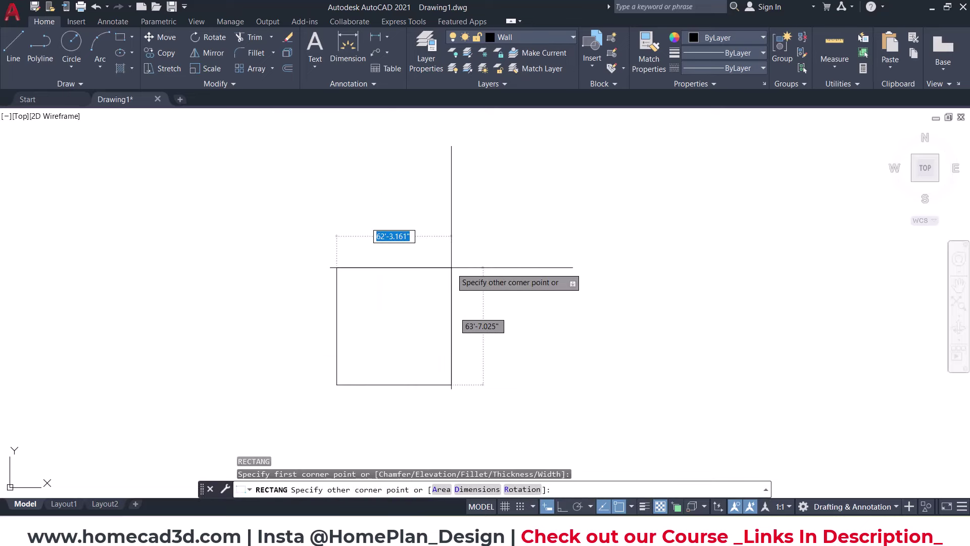
# Step: Give the rectangle dimensions 25' by 50', place it and centre the view
pyautogui.write('d')
pyautogui.press('Return')
pyautogui.write('25')
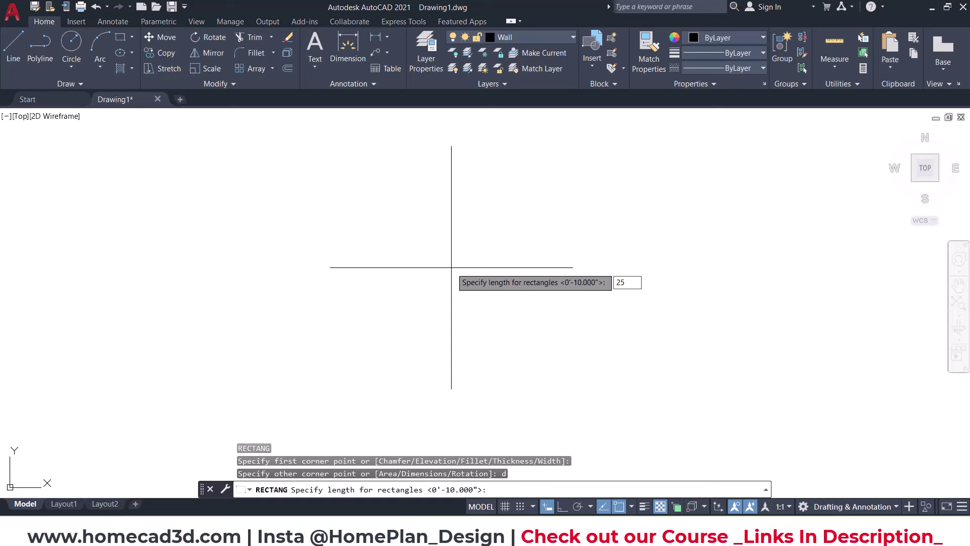
pyautogui.press('Return')
pyautogui.write('4')
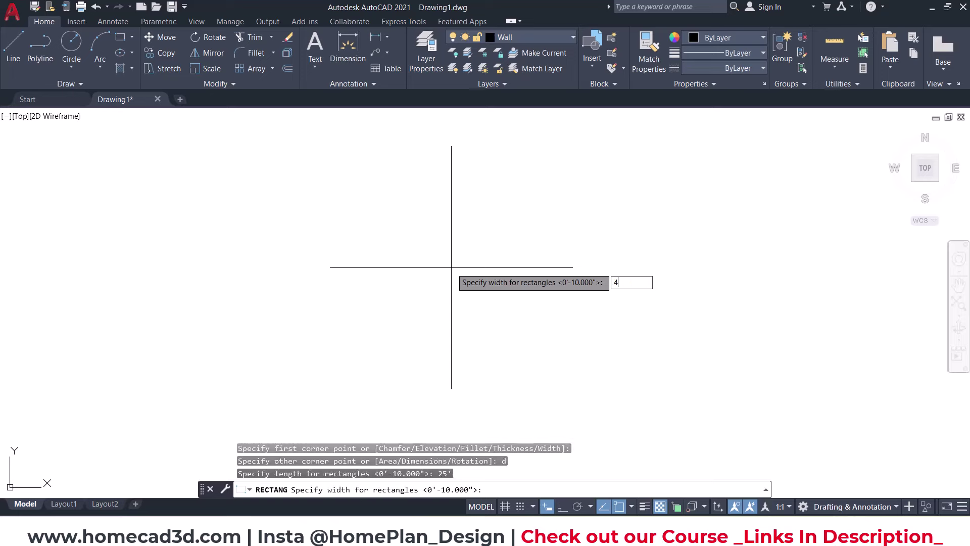
pyautogui.press('BackSpace')
pyautogui.write("50'")
pyautogui.press('Return')
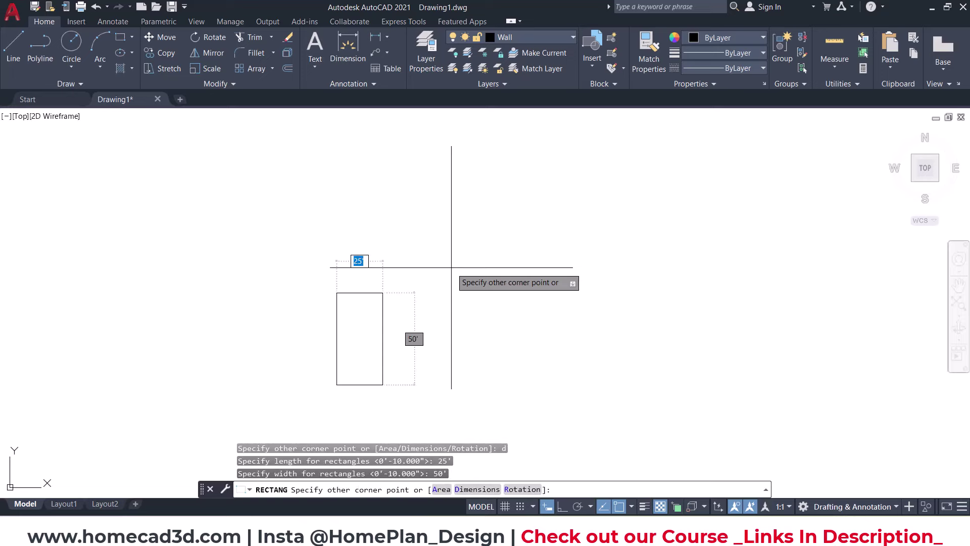
pyautogui.click(535, 174)
pyautogui.scroll(4, 335, 368)
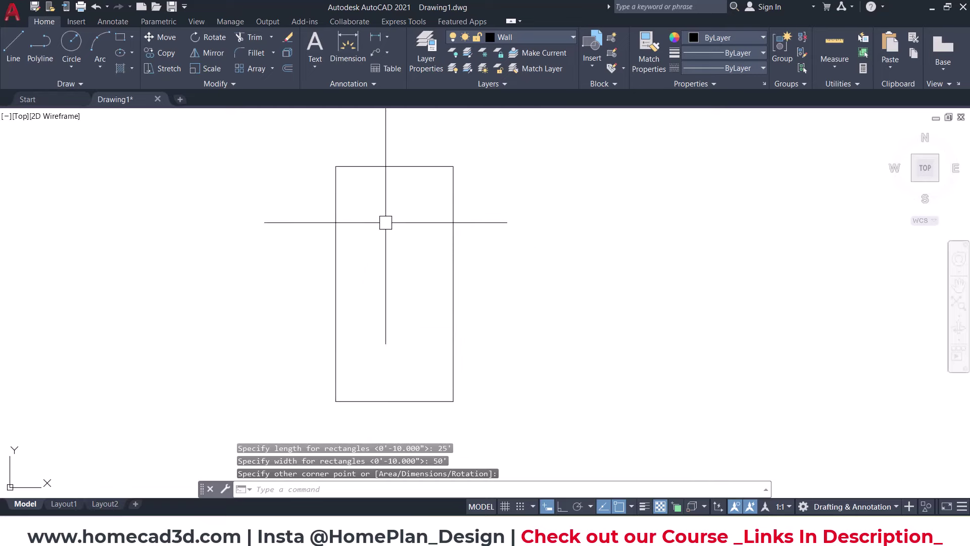
pyautogui.moveTo(416, 243); pyautogui.dragTo(462, 223, button='middle')
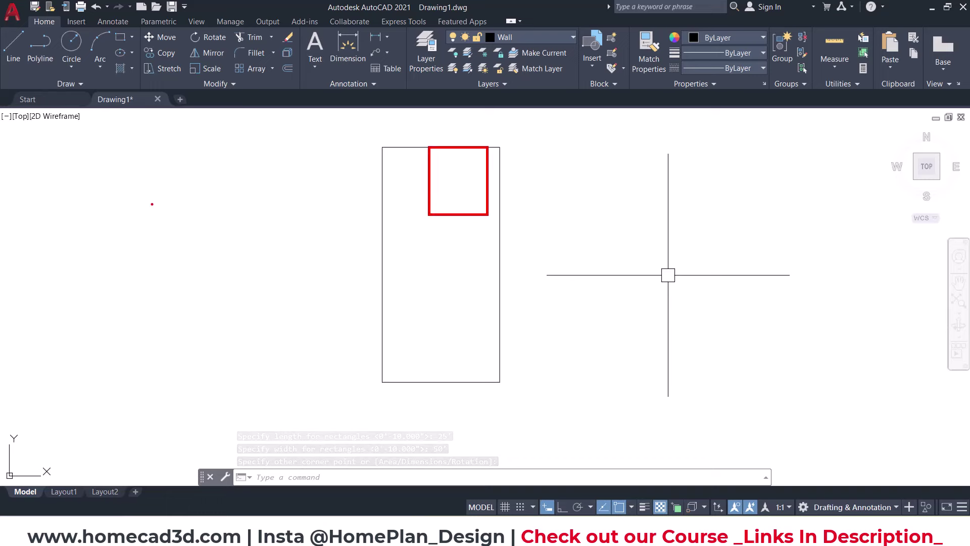
pyautogui.click(315, 67)
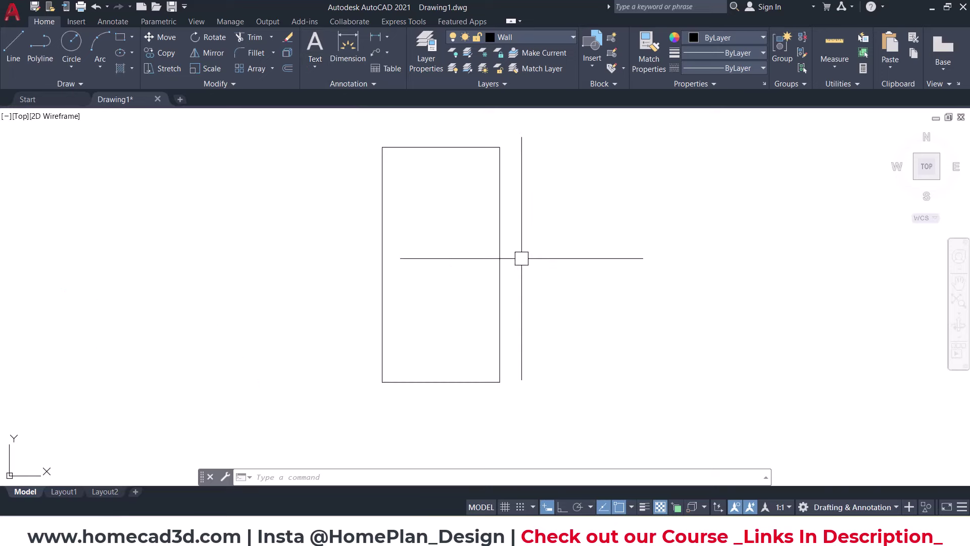
pyautogui.press('Escape')
pyautogui.press('Escape')
pyautogui.press('Escape')
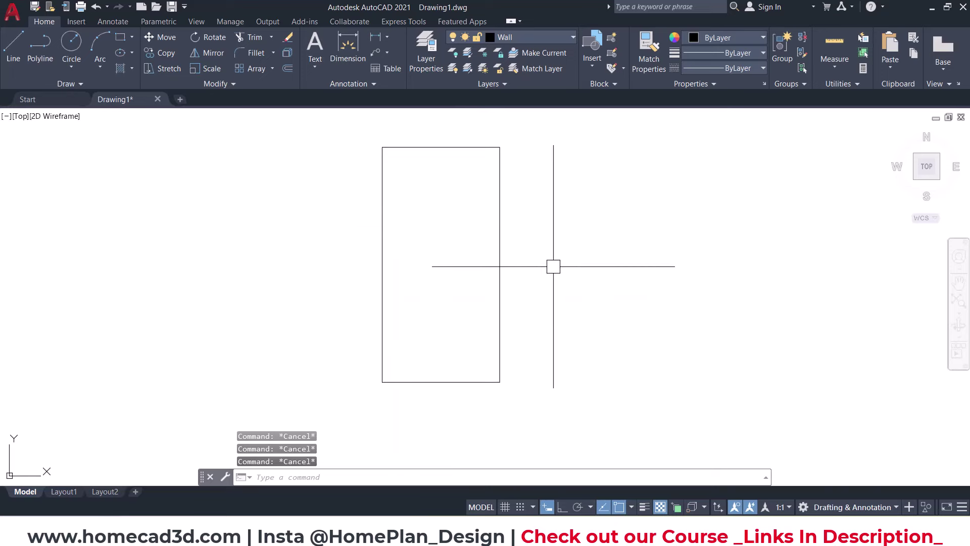
# Step: Offset the rectangle 9" inward to form the double-line outer walls
pyautogui.write('o')
pyautogui.press('Return')
pyautogui.write('9"')
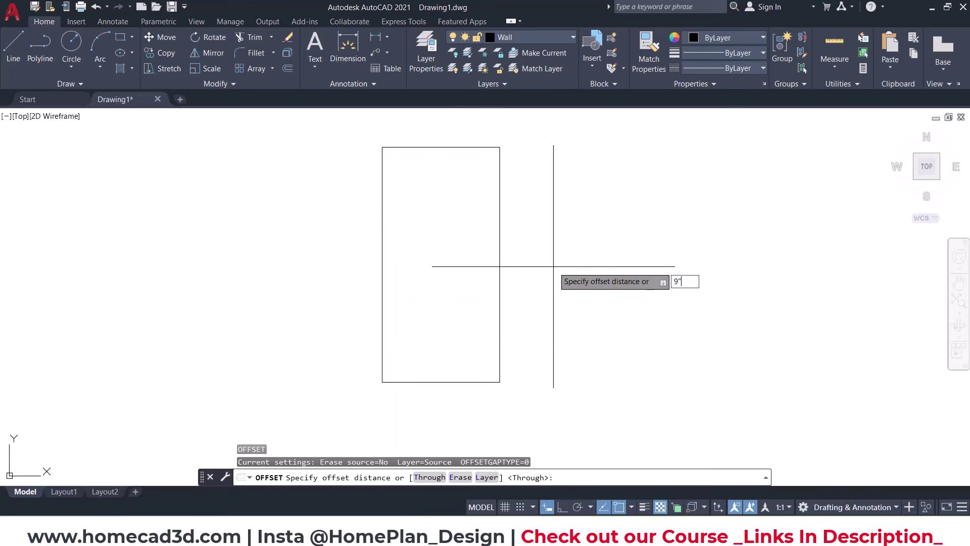
pyautogui.press('Return')
pyautogui.click(383, 197)
pyautogui.click(427, 219)
pyautogui.press('Escape')
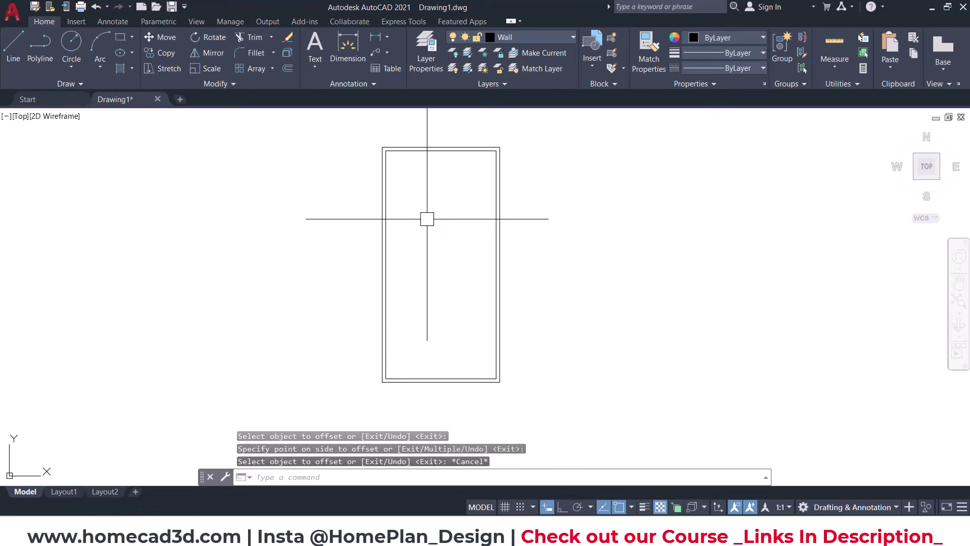
pyautogui.press('Escape')
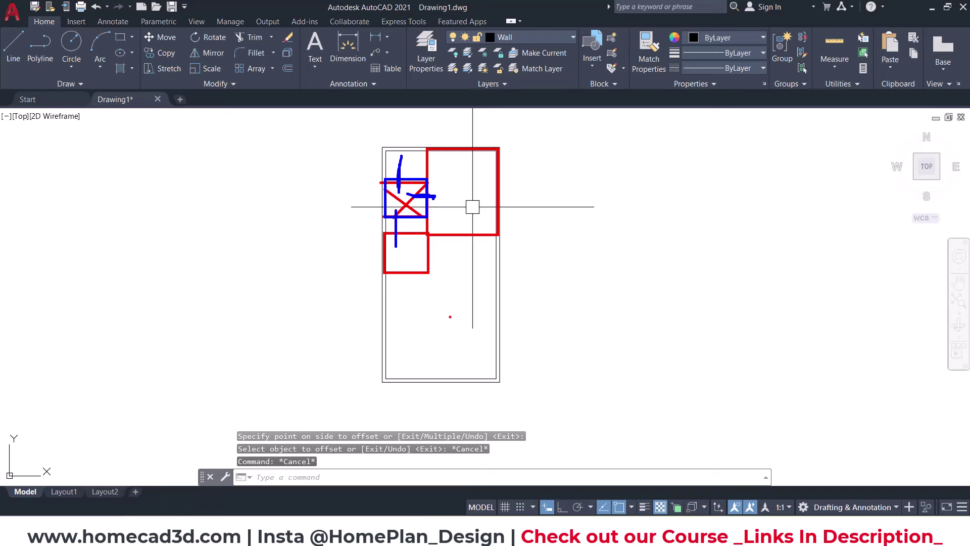
pyautogui.moveTo(447, 310); pyautogui.dragTo(447, 380)
pyautogui.moveTo(447, 312); pyautogui.dragTo(499, 311)
pyautogui.moveTo(385, 356)
pyautogui.mouseDown()
pyautogui.moveTo(443, 352)
pyautogui.moveTo(437, 365)
pyautogui.mouseUp()
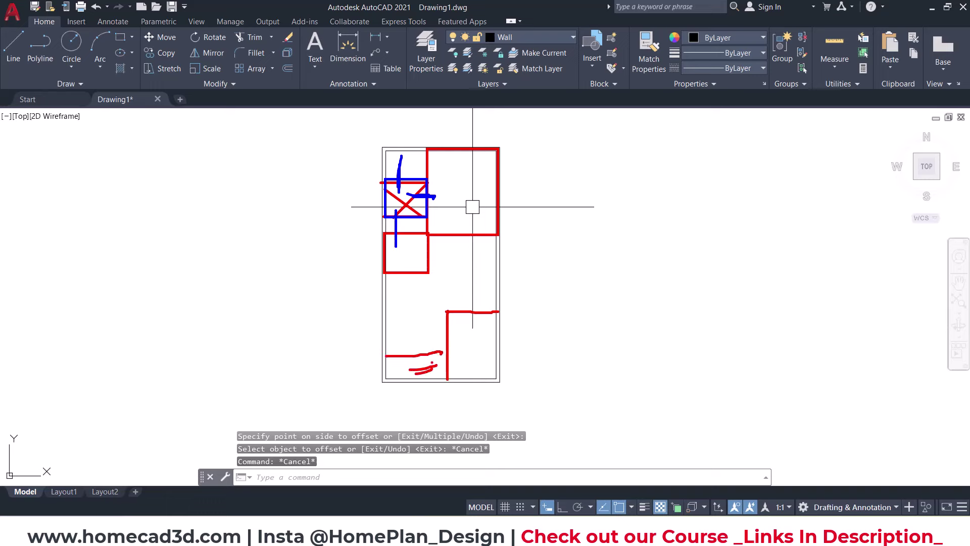
pyautogui.moveTo(392, 314)
pyautogui.mouseDown()
pyautogui.moveTo(440, 312)
pyautogui.moveTo(382, 315)
pyautogui.moveTo(427, 313)
pyautogui.moveTo(412, 281)
pyautogui.moveTo(404, 303)
pyautogui.moveTo(432, 301)
pyautogui.mouseUp()
pyautogui.moveTo(460, 250)
pyautogui.mouseDown()
pyautogui.moveTo(474, 248)
pyautogui.moveTo(463, 291)
pyautogui.mouseUp()
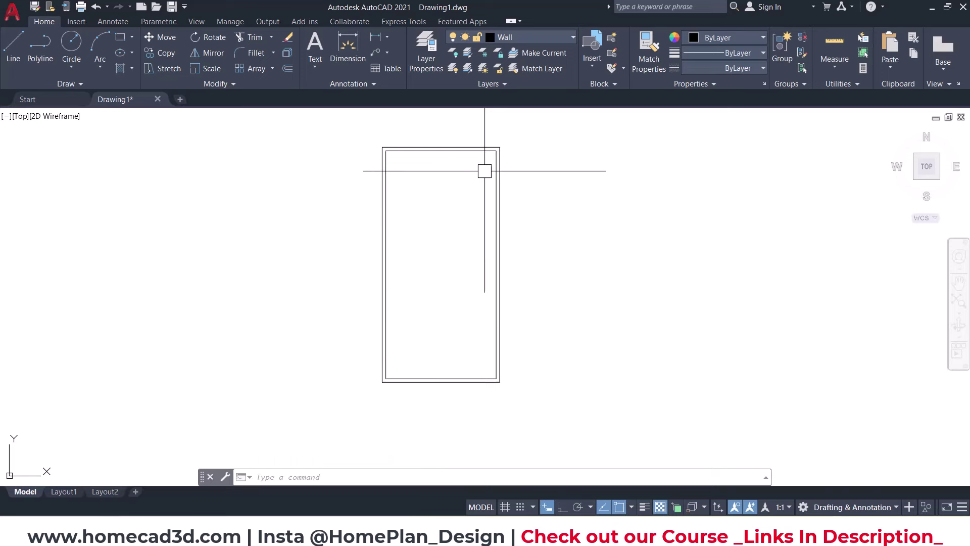
# Step: Explode the outer wall rectangle with X and confirm the top wall is a separate line
pyautogui.click(468, 151)
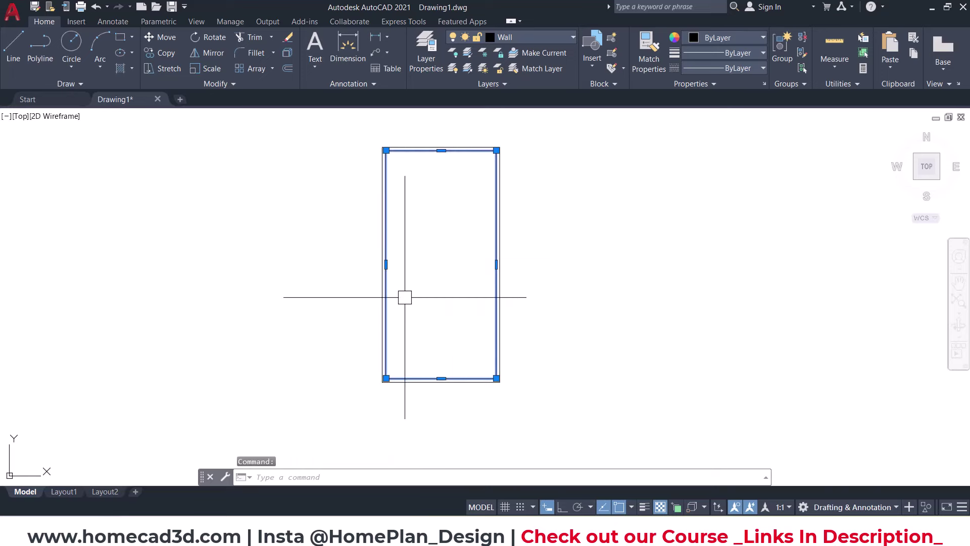
pyautogui.press('Escape')
pyautogui.press('Escape')
pyautogui.click(445, 151)
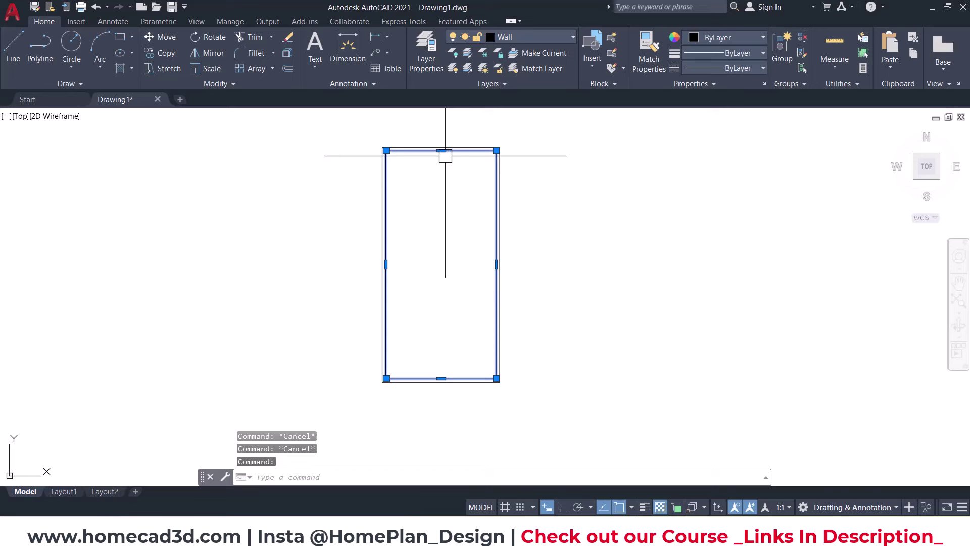
pyautogui.write('x')
pyautogui.press('Return')
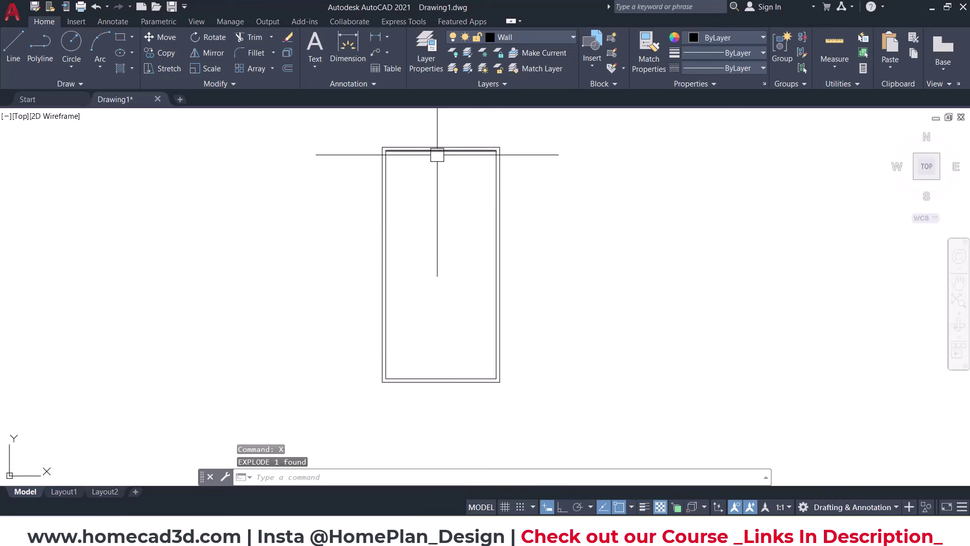
pyautogui.click(437, 154)
pyautogui.press('Escape')
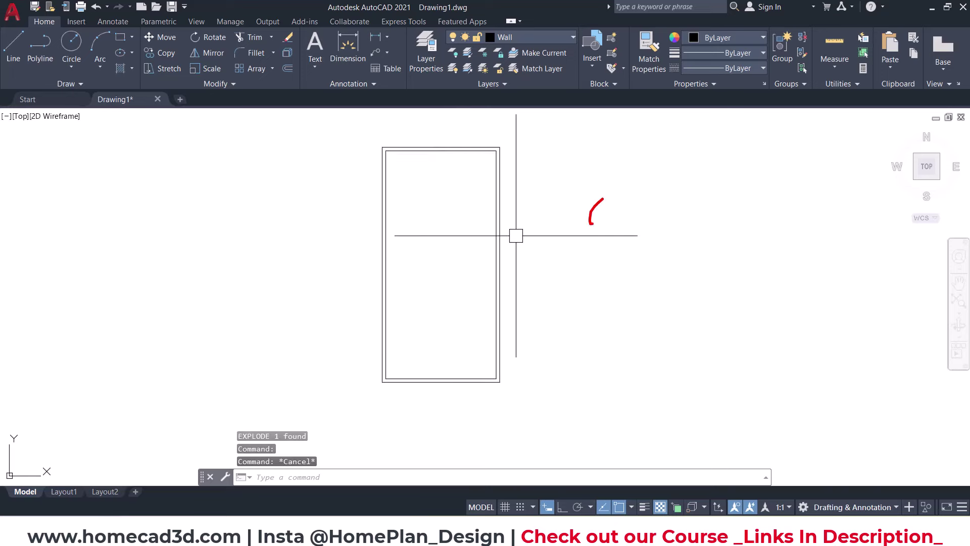
# Step: Drag across several areas of the drawing, undo once, then clear the selection
pyautogui.moveTo(590, 222); pyautogui.dragTo(621, 246)
pyautogui.moveTo(626, 178); pyautogui.dragTo(631, 200)
pyautogui.moveTo(677, 172)
pyautogui.mouseDown()
pyautogui.moveTo(668, 198)
pyautogui.moveTo(690, 194)
pyautogui.mouseUp()
pyautogui.moveTo(699, 151)
pyautogui.mouseDown()
pyautogui.moveTo(695, 167)
pyautogui.moveTo(714, 192)
pyautogui.mouseUp()
pyautogui.hotkey('ctrl', 'z')
pyautogui.moveTo(734, 151); pyautogui.dragTo(752, 134)
pyautogui.moveTo(717, 221); pyautogui.dragTo(621, 294)
pyautogui.moveTo(724, 263); pyautogui.dragTo(740, 323)
pyautogui.moveTo(740, 265); pyautogui.dragTo(743, 303)
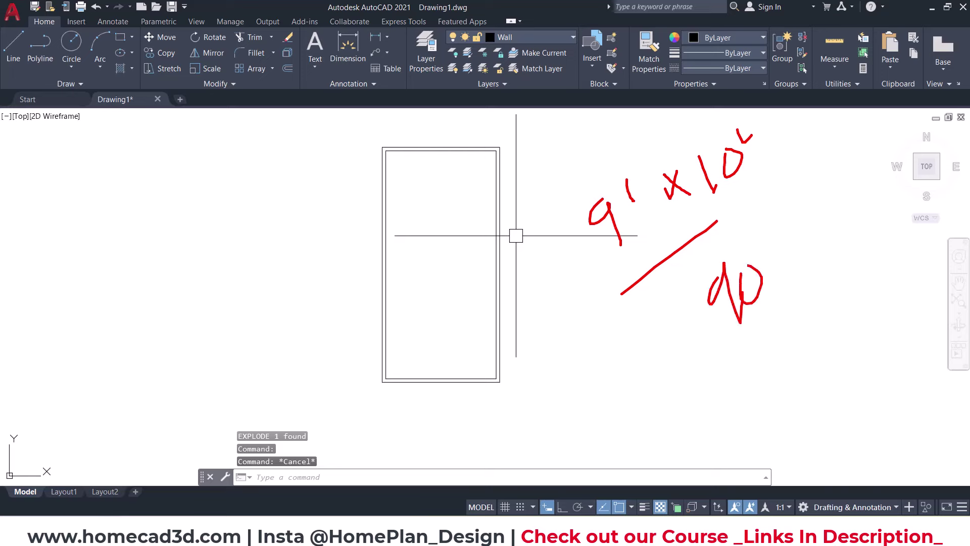
pyautogui.moveTo(774, 250)
pyautogui.mouseDown()
pyautogui.moveTo(795, 273)
pyautogui.moveTo(824, 147)
pyautogui.mouseUp()
pyautogui.moveTo(828, 180); pyautogui.dragTo(868, 175)
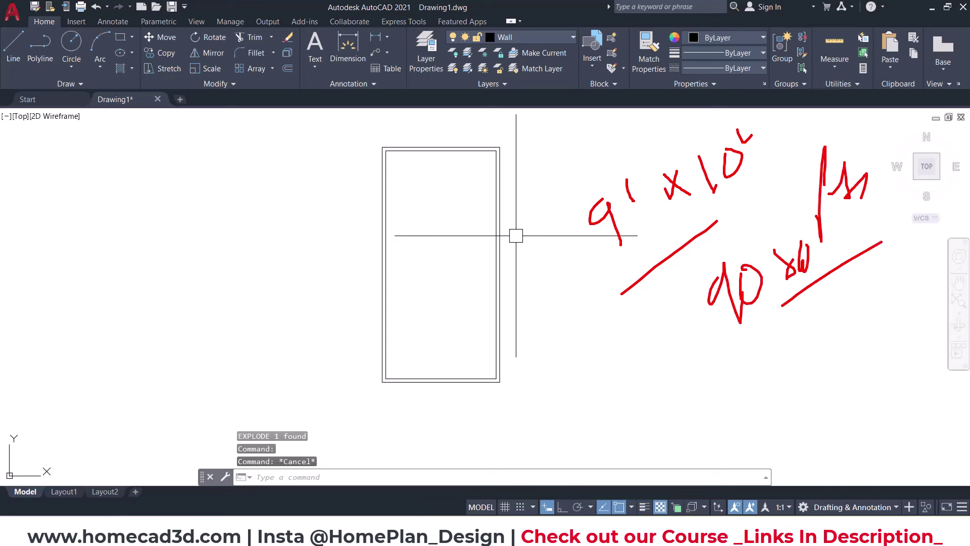
pyautogui.moveTo(781, 305); pyautogui.dragTo(890, 235)
pyautogui.press('Escape')
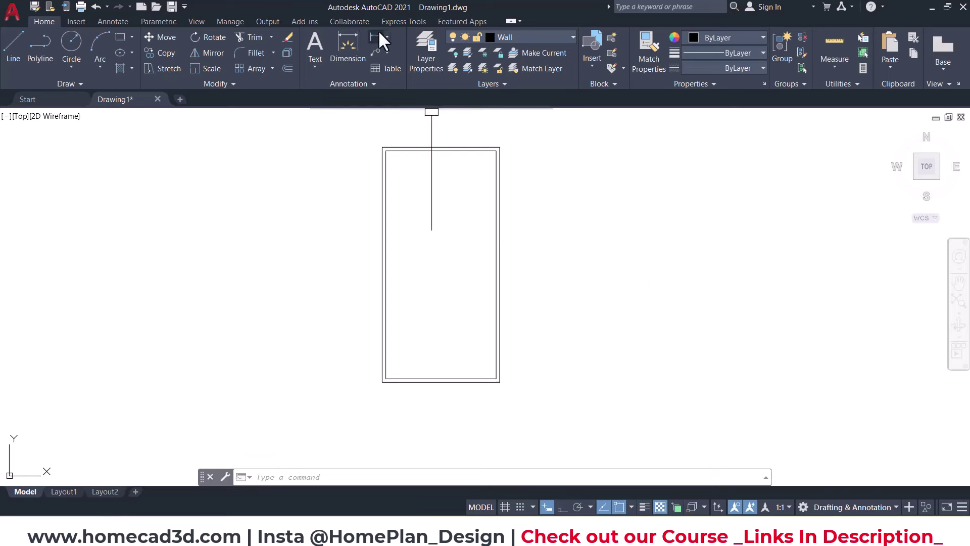
# Step: Add a vertical linear dimension along the right outer wall
pyautogui.click(377, 38)
pyautogui.click(503, 147)
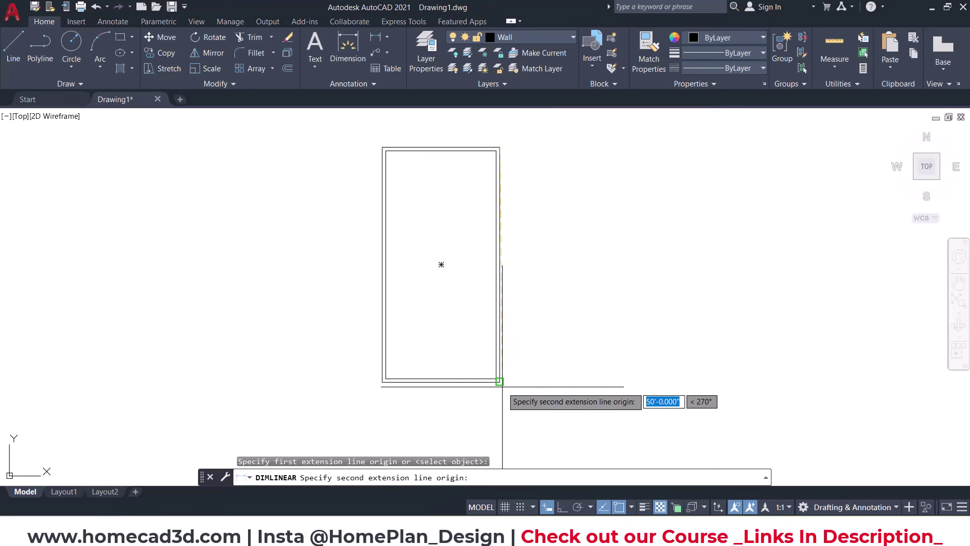
pyautogui.click(501, 382)
pyautogui.click(511, 360)
pyautogui.scroll(2, 510, 261)
pyautogui.scroll(3, 510, 261)
pyautogui.scroll(2, 506, 254)
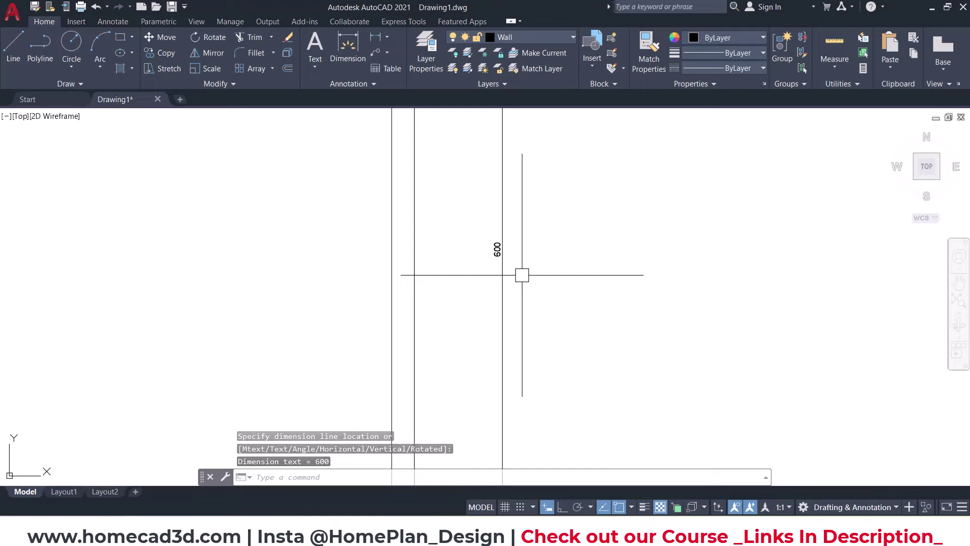
# Step: Set the ISO-25 dimension style to overall scale 2.5 and Engineering units
pyautogui.write('d')
pyautogui.press('Return')
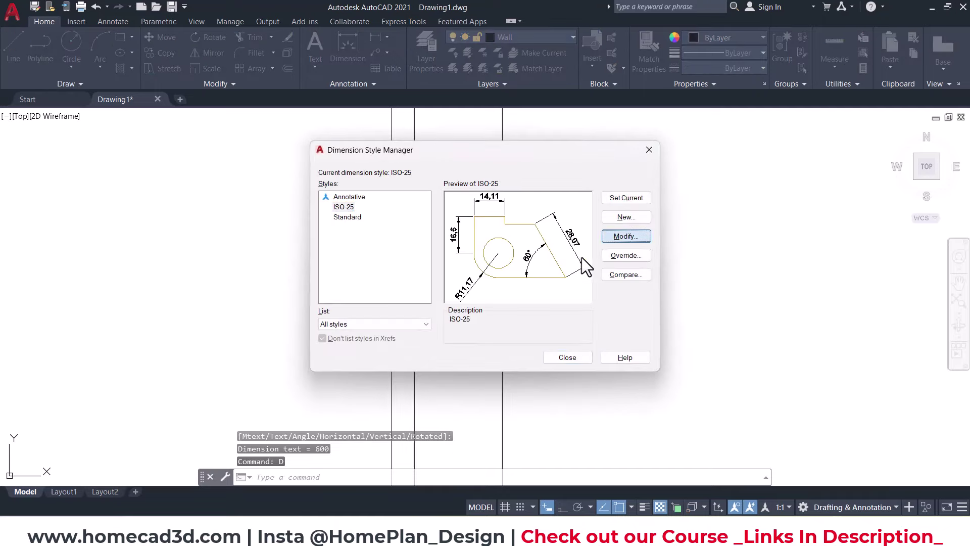
pyautogui.click(625, 236)
pyautogui.click(647, 119)
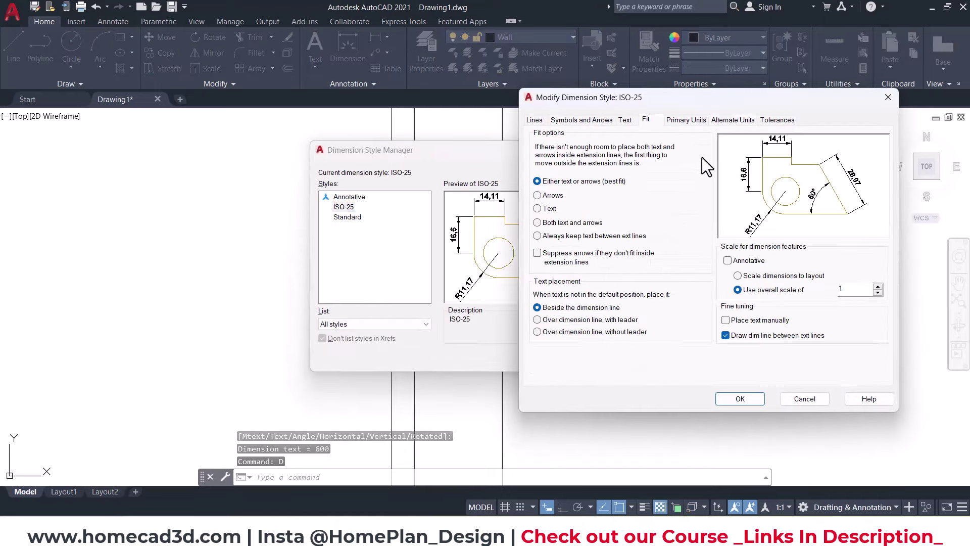
pyautogui.doubleClick(849, 289)
pyautogui.write('2.5')
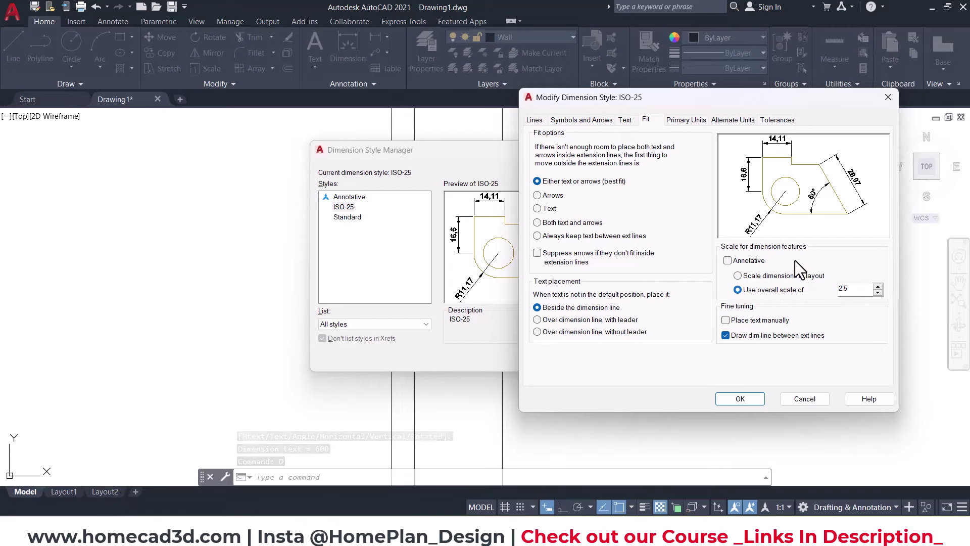
pyautogui.click(688, 120)
pyautogui.click(654, 144)
pyautogui.click(629, 172)
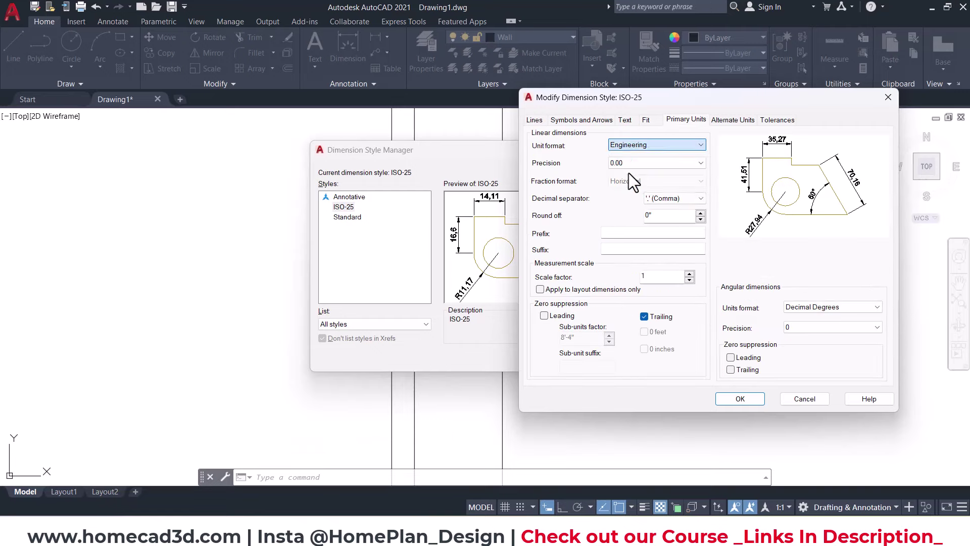
pyautogui.click(747, 400)
pyautogui.click(577, 355)
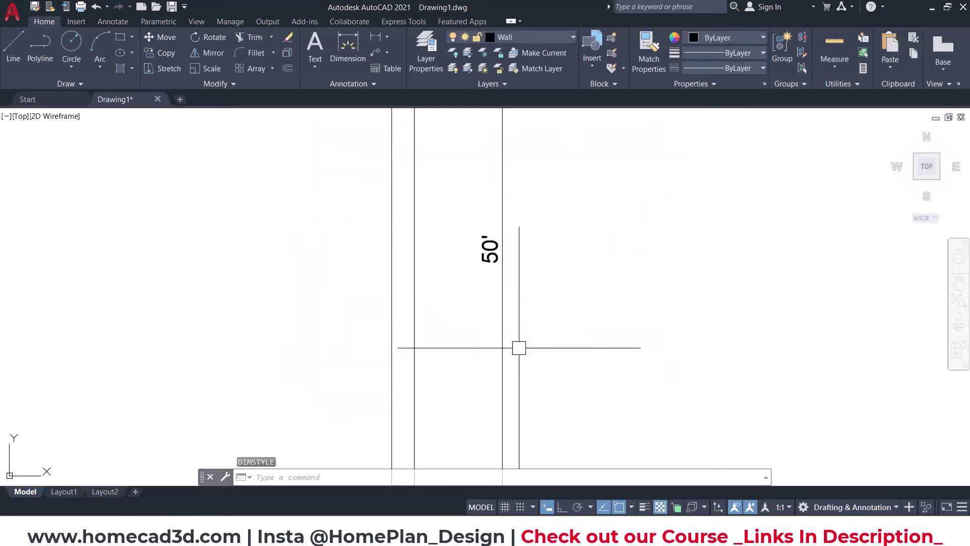
pyautogui.scroll(-3, 572, 268)
pyautogui.scroll(-2, 586, 318)
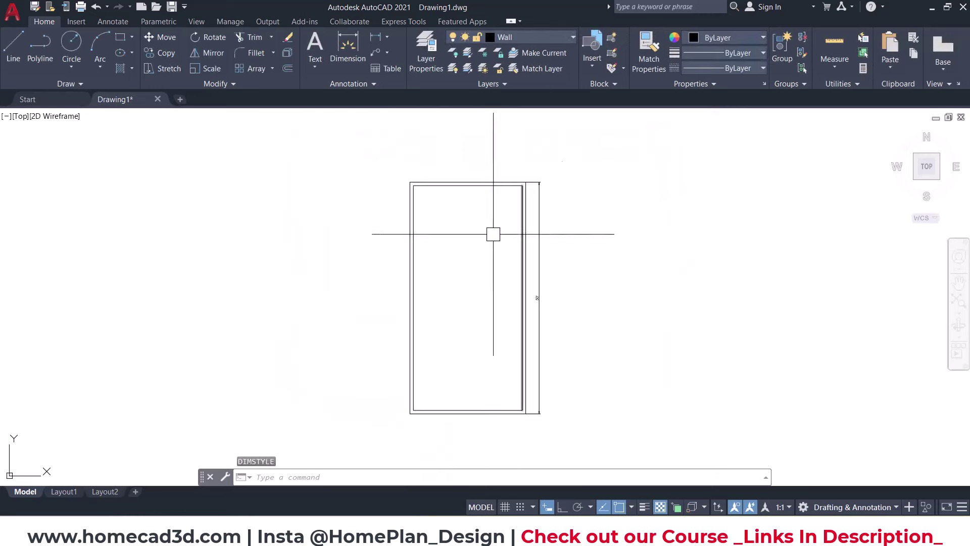
# Step: Dimension the top outer wall as 25'
pyautogui.click(375, 37)
pyautogui.scroll(5, 430, 182)
pyautogui.click(369, 195)
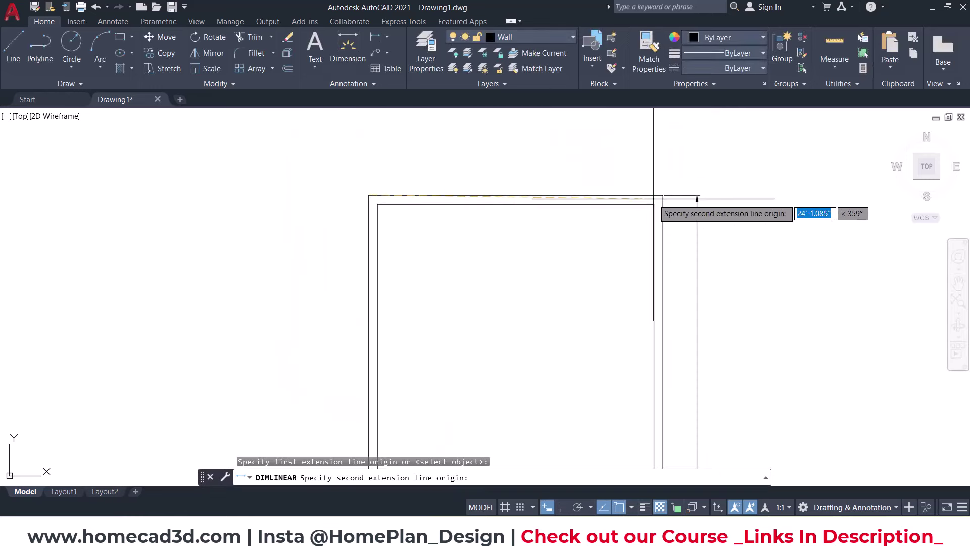
pyautogui.click(663, 195)
pyautogui.click(632, 177)
pyautogui.press('Escape')
pyautogui.press('Escape')
# Step: Offset the top inner wall 12' down, then offset that line 4.5 for wall thickness
pyautogui.write('o')
pyautogui.press('Return')
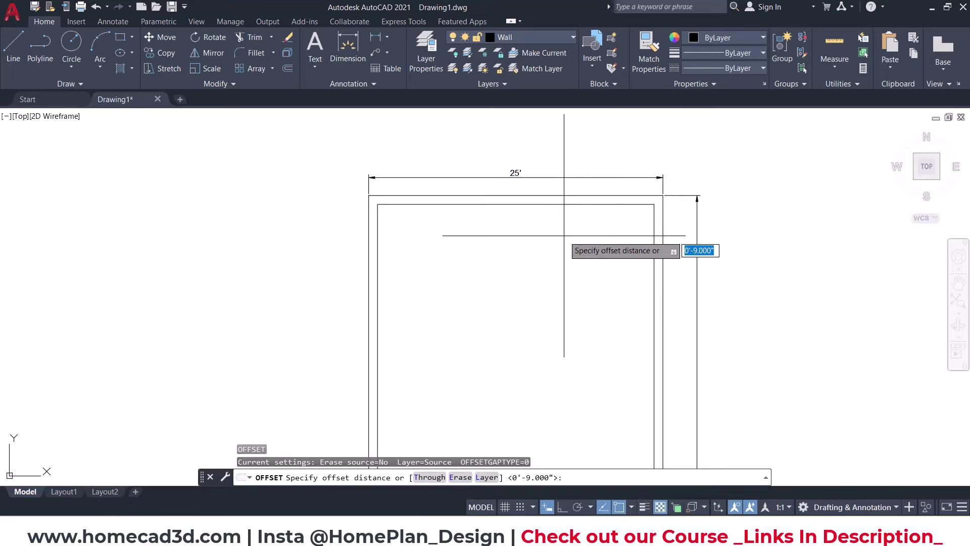
pyautogui.write("12'")
pyautogui.press('Return')
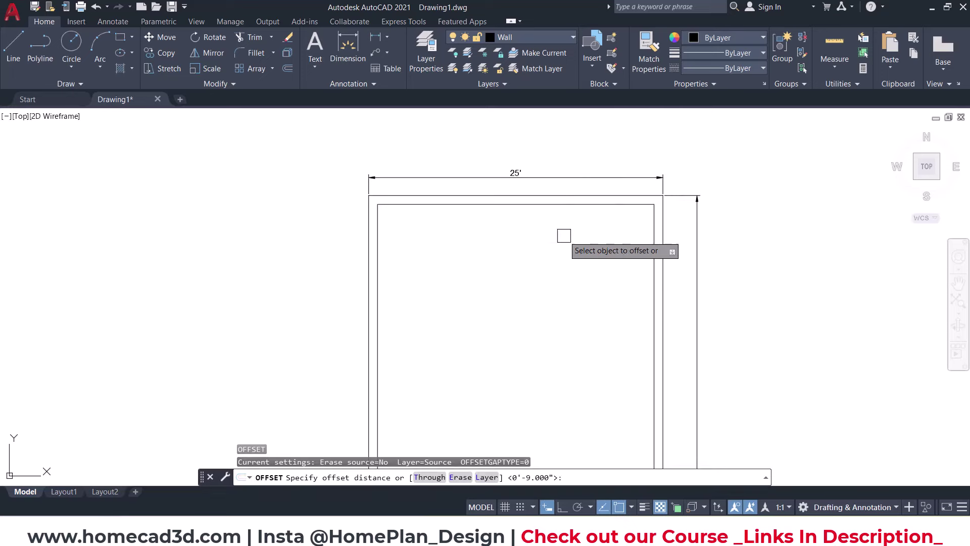
pyautogui.click(601, 204)
pyautogui.click(589, 310)
pyautogui.moveTo(589, 253); pyautogui.dragTo(587, 200, button='middle')
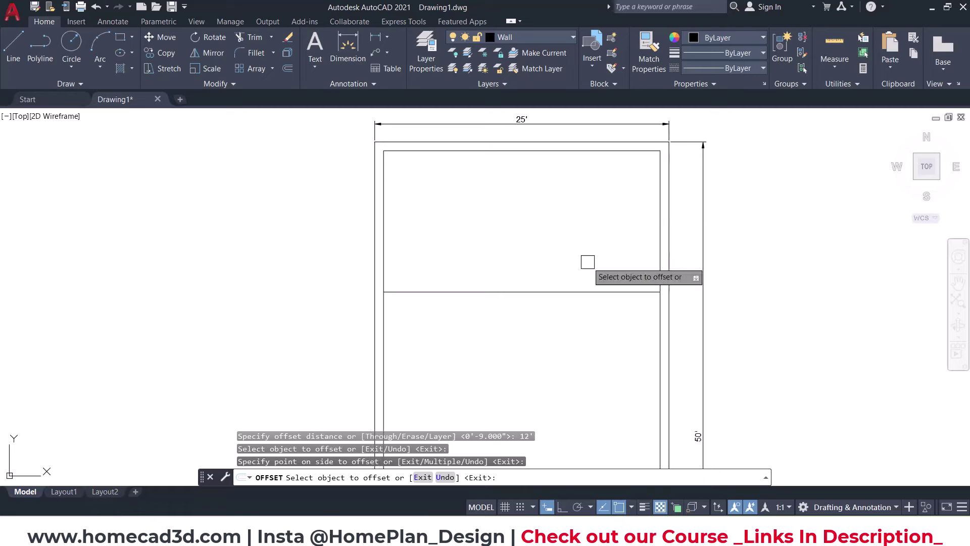
pyautogui.click(586, 292)
pyautogui.write('4.5')
pyautogui.press('Return')
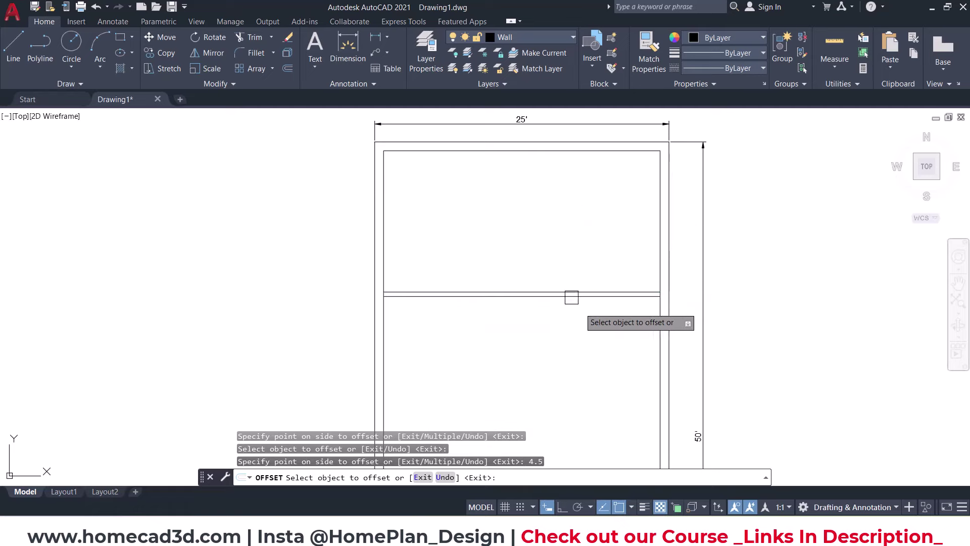
# Step: Offset the left inner wall 7' right, replacing a mistaken 5' offset, plus a second wall line
pyautogui.click(386, 186)
pyautogui.write('5')
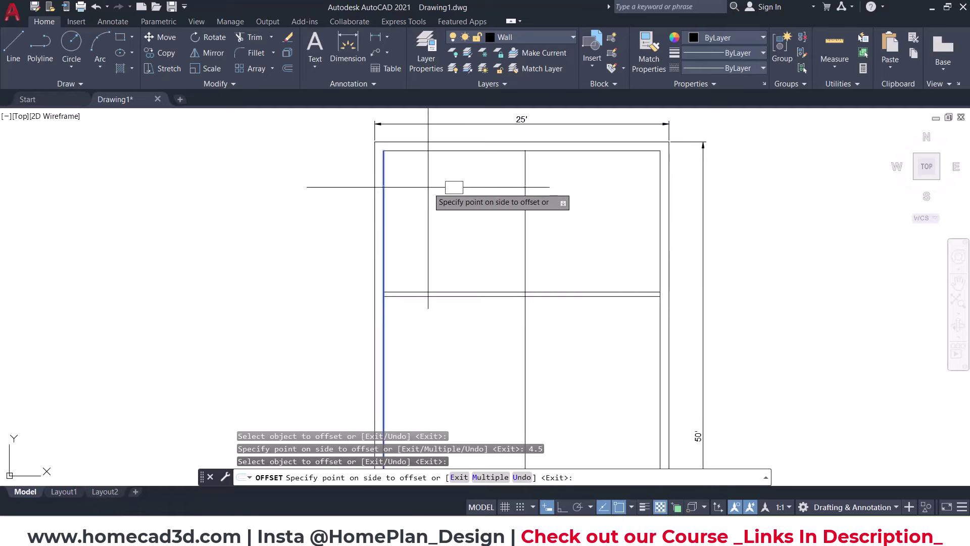
pyautogui.write("'")
pyautogui.press('Return')
pyautogui.hotkey('ctrl', 'z')
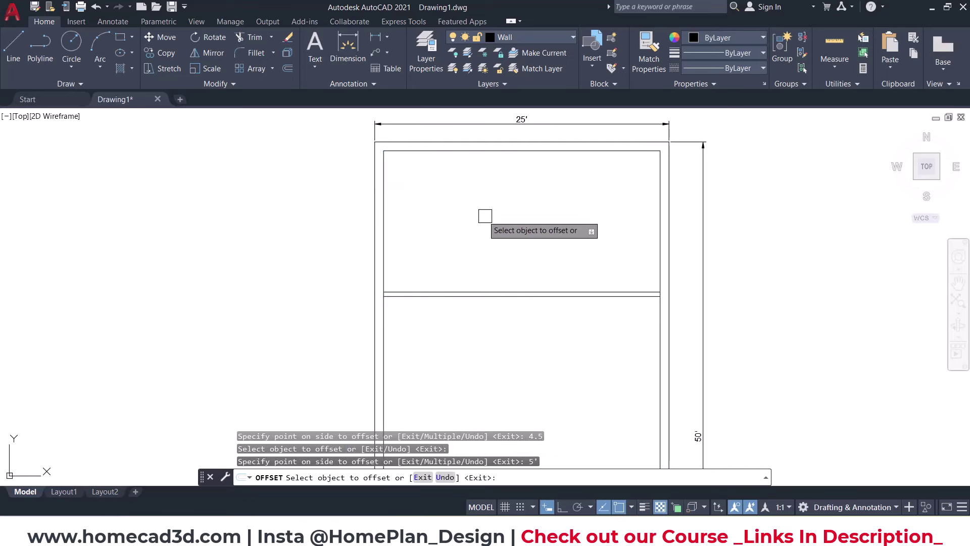
pyautogui.click(385, 190)
pyautogui.write("7'")
pyautogui.press('Return')
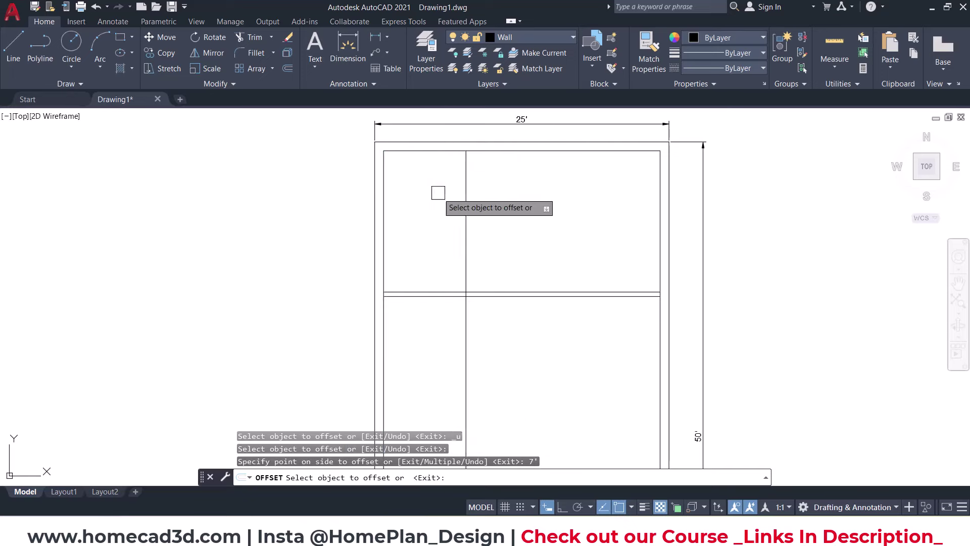
pyautogui.click(465, 208)
pyautogui.click(514, 207)
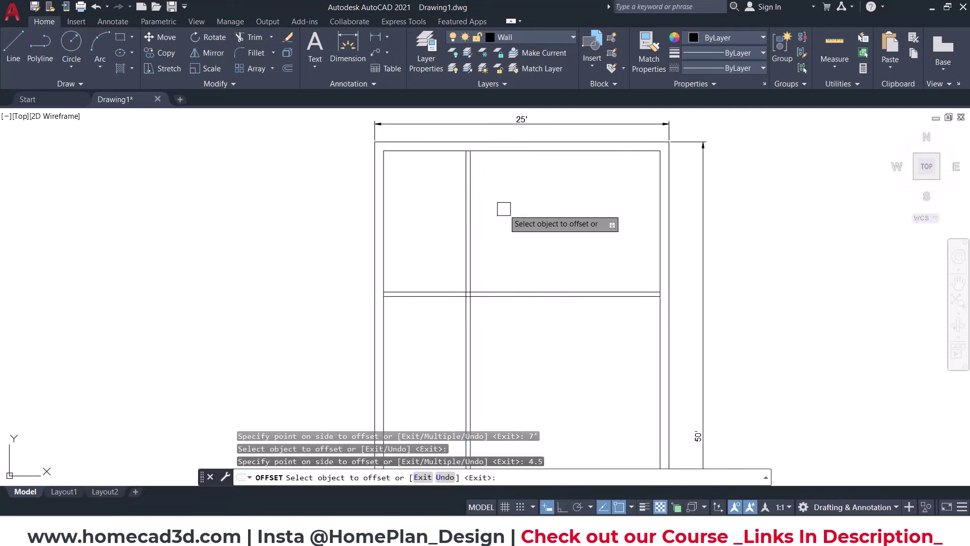
pyautogui.press('Escape')
pyautogui.press('Escape')
pyautogui.press('Escape')
# Step: Dimension the top rooms: 12' depth, 16'-1.5" right width and 7' left width
pyautogui.click(375, 37)
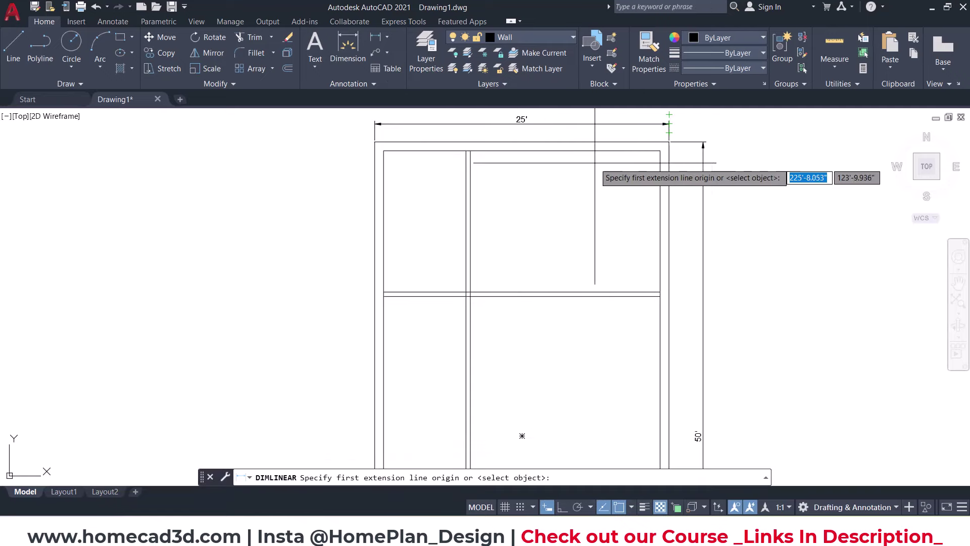
pyautogui.click(602, 150)
pyautogui.click(602, 293)
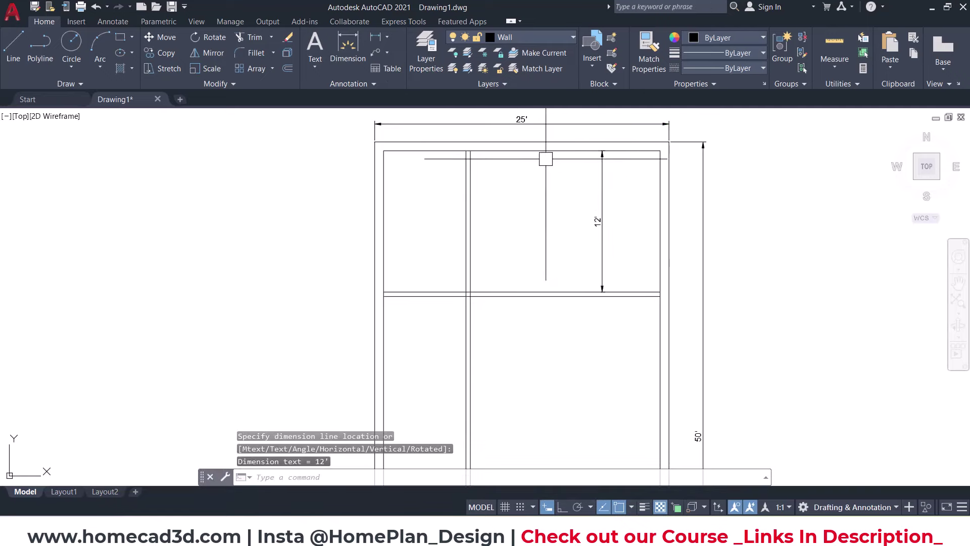
pyautogui.press('Return')
pyautogui.click(471, 188)
pyautogui.click(659, 190)
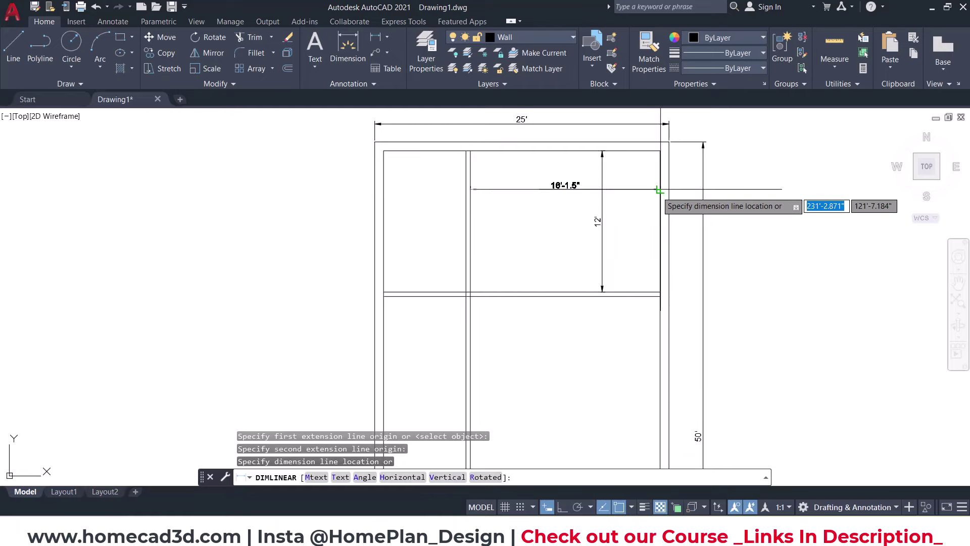
pyautogui.scroll(2, 660, 189)
pyautogui.click(647, 196)
pyautogui.scroll(3, 260, 232)
pyautogui.press('Return')
pyautogui.scroll(2, 313, 211)
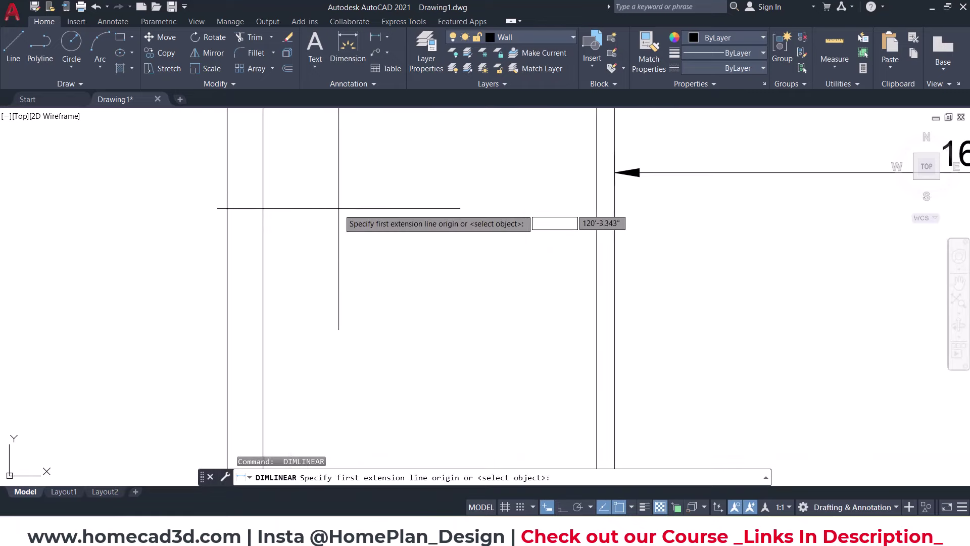
pyautogui.scroll(-2, 313, 205)
pyautogui.click(291, 212)
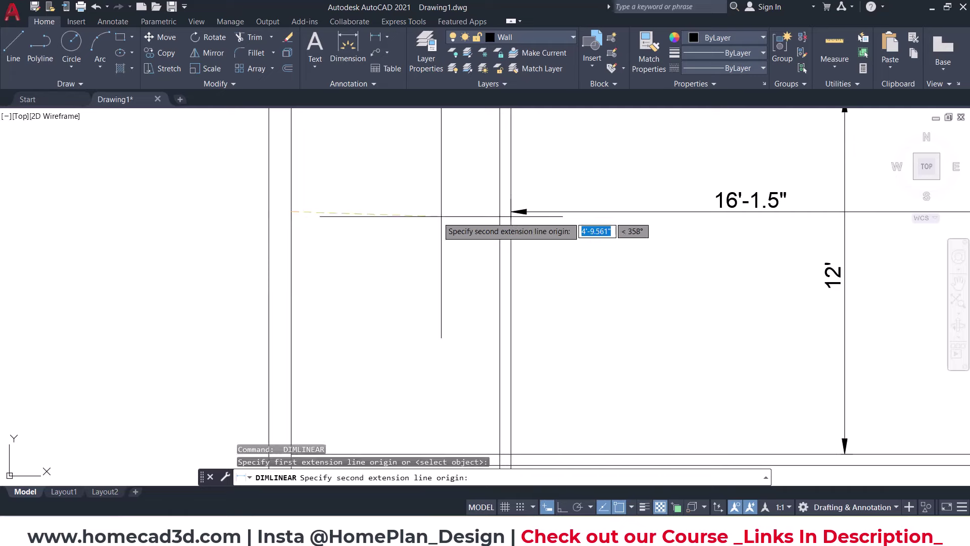
pyautogui.click(499, 212)
pyautogui.click(542, 211)
pyautogui.press('Escape')
pyautogui.press('Escape')
pyautogui.press('Escape')
pyautogui.scroll(-2, 542, 210)
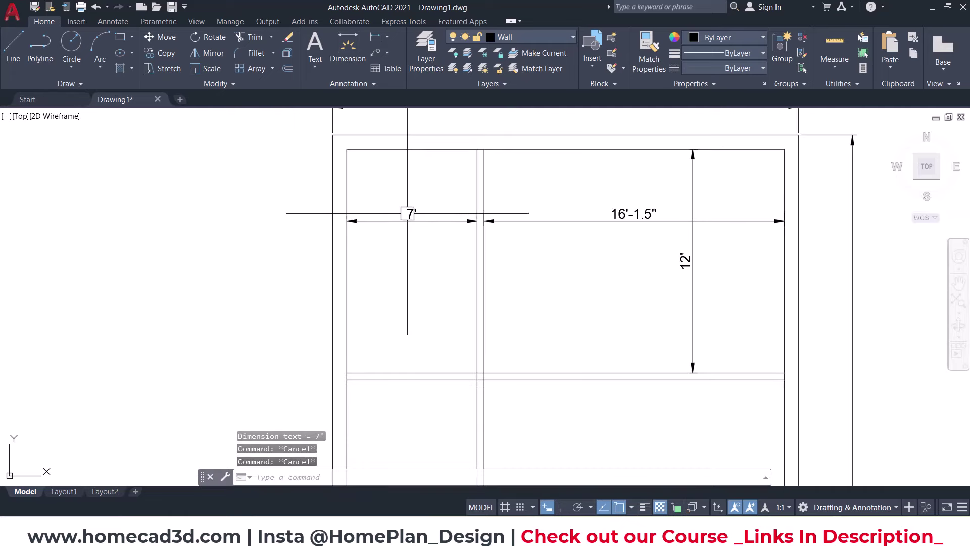
# Step: Offset the top inner wall 6' down, then offset that line 4.5 for thickness
pyautogui.write('o')
pyautogui.press('Return')
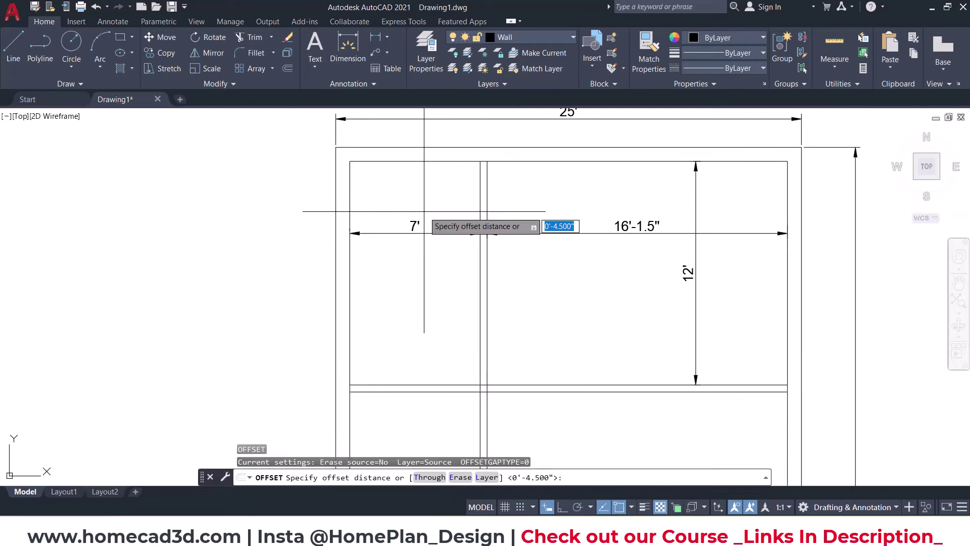
pyautogui.write("6'")
pyautogui.press('Return')
pyautogui.click(390, 162)
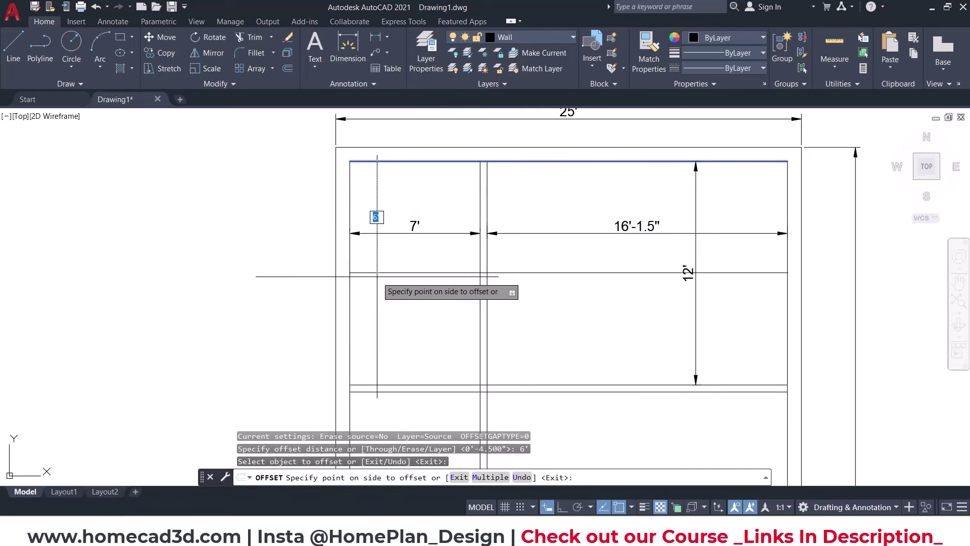
pyautogui.click(374, 218)
pyautogui.click(399, 274)
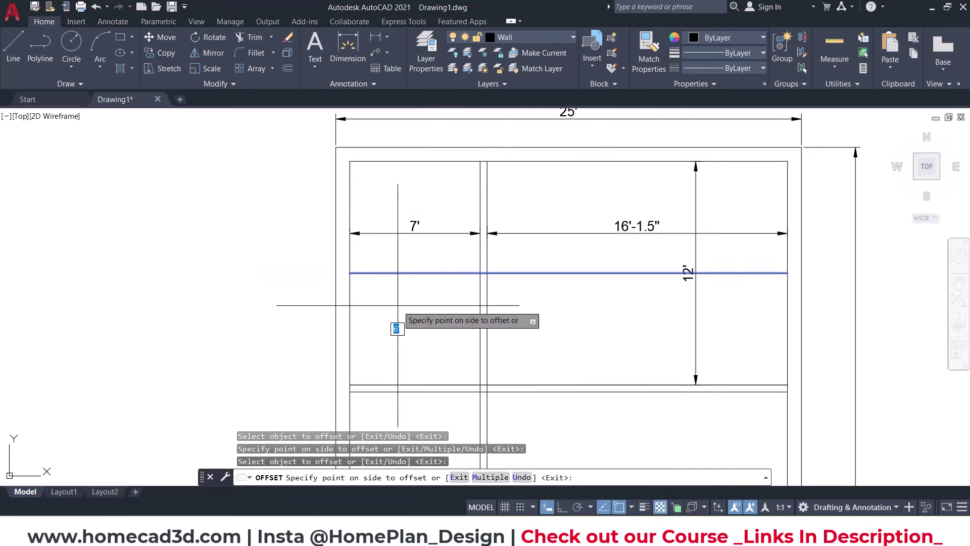
pyautogui.write('4.56')
pyautogui.press('Return')
pyautogui.hotkey('ctrl', 'z')
pyautogui.click(399, 273)
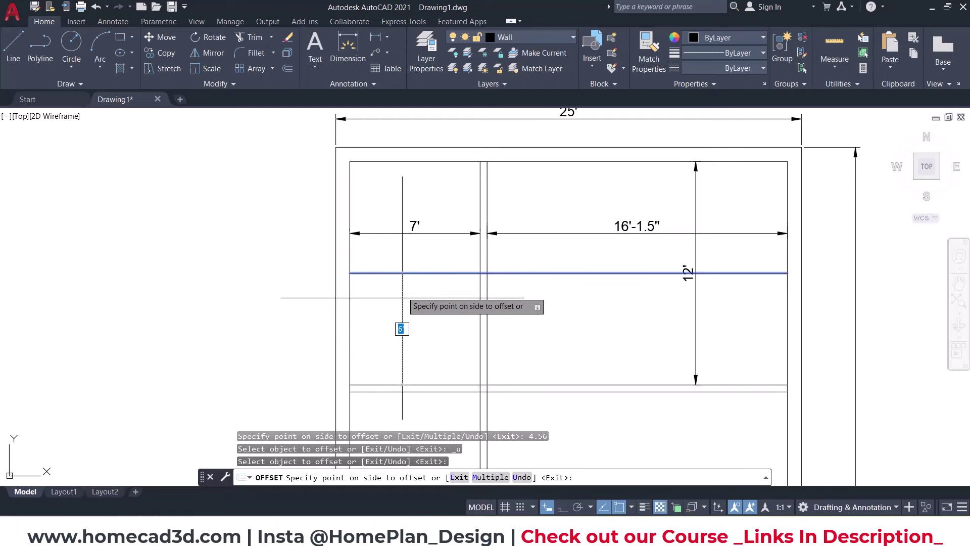
pyautogui.press('Return')
pyautogui.moveTo(401, 309); pyautogui.dragTo(418, 275, button='middle')
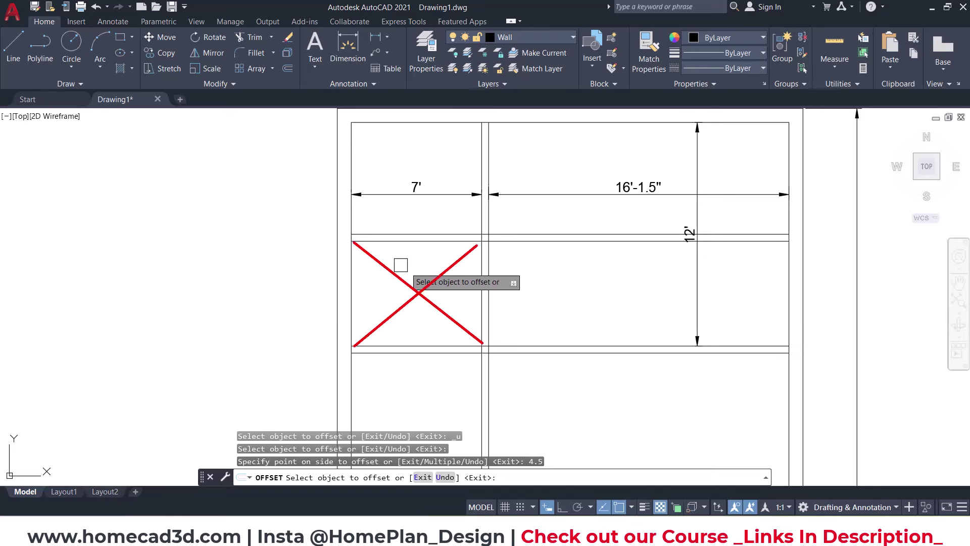
pyautogui.press('Escape')
# Step: Pan toward the middle rooms and start a trim, then cancel it
pyautogui.moveTo(532, 364); pyautogui.dragTo(504, 278, button='middle')
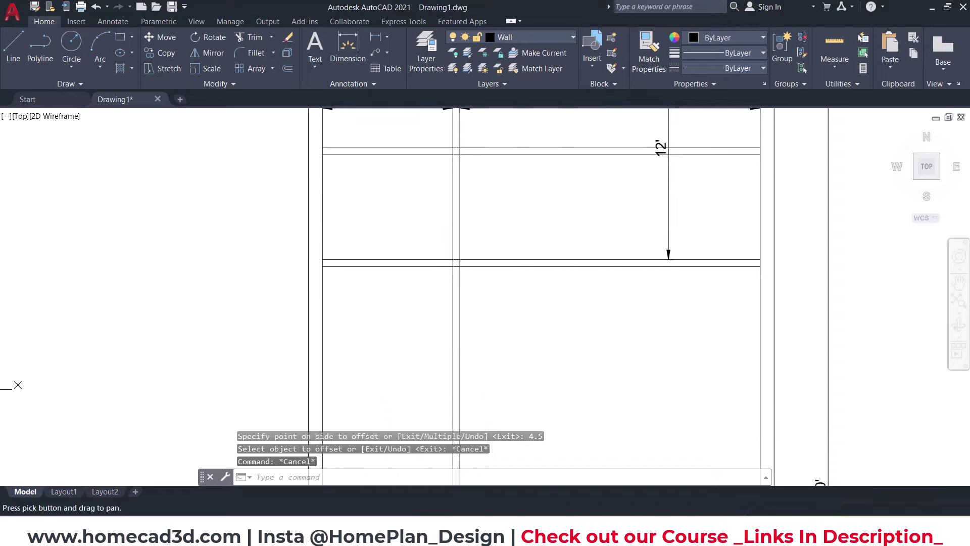
pyautogui.write('tr')
pyautogui.press('Return')
pyautogui.scroll(-4, 489, 295)
pyautogui.click(524, 297)
pyautogui.press('Escape')
pyautogui.press('Escape')
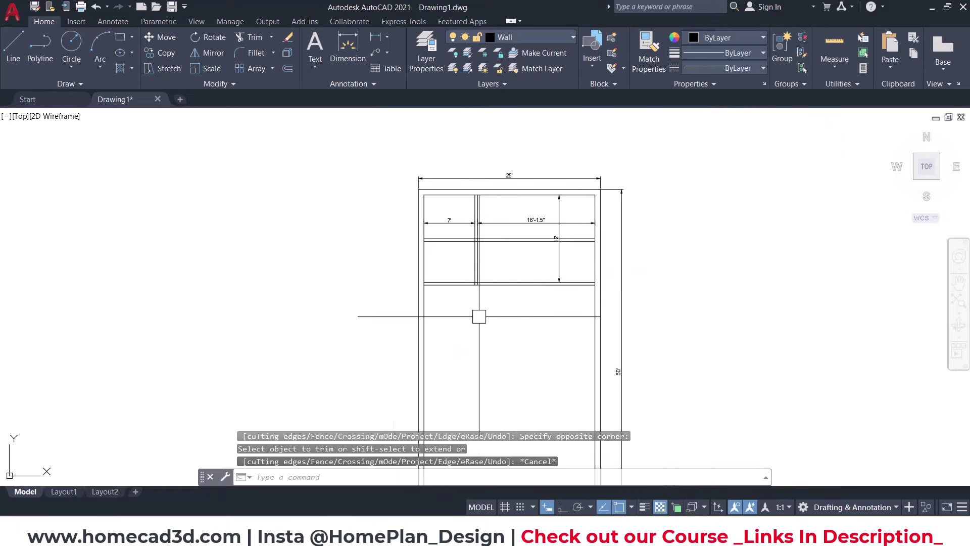
pyautogui.scroll(2, 478, 316)
# Step: Offset the new horizontal wall line 5' down, then add a 4.5" thickness line
pyautogui.write('o')
pyautogui.press('Return')
pyautogui.write("5'")
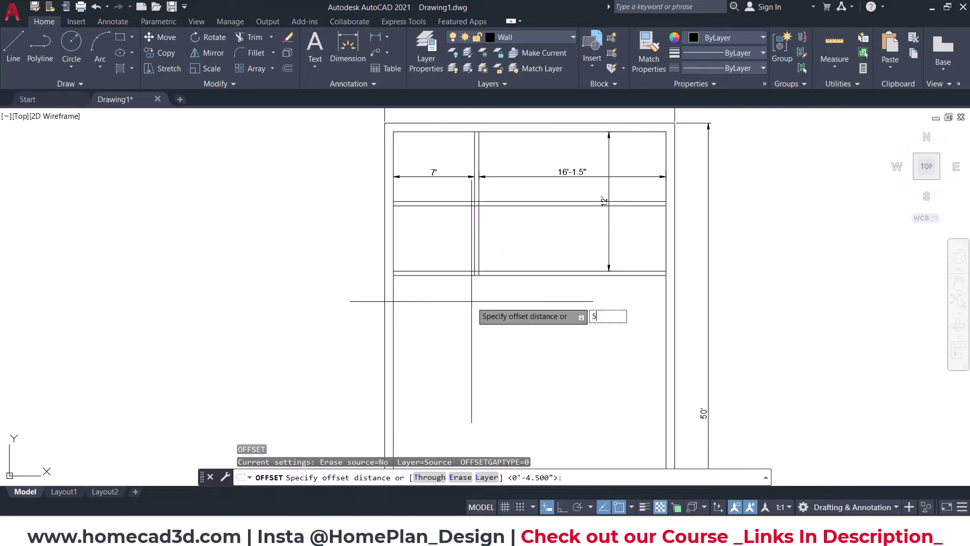
pyautogui.press('Return')
pyautogui.click(446, 276)
pyautogui.click(448, 333)
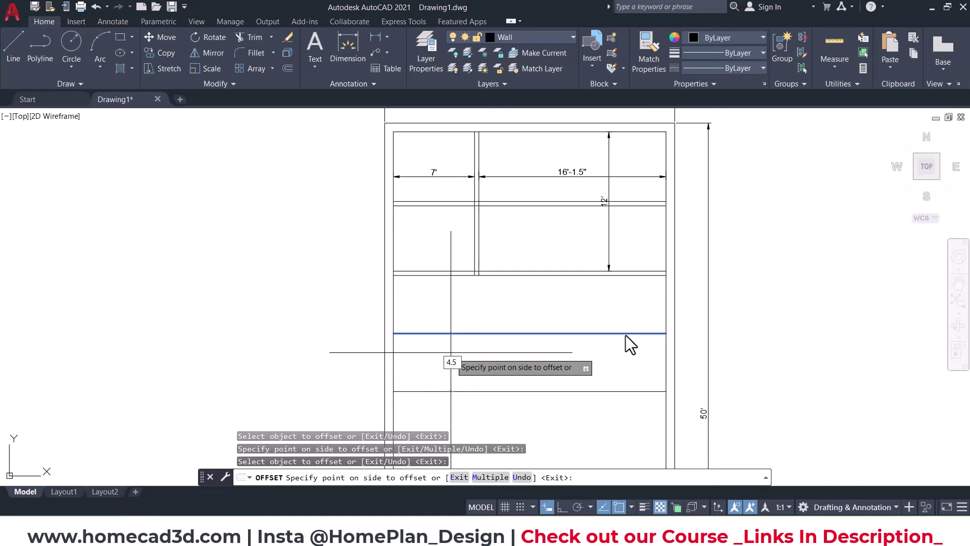
pyautogui.write('"')
pyautogui.press('Return')
pyautogui.press('Escape')
pyautogui.press('Escape')
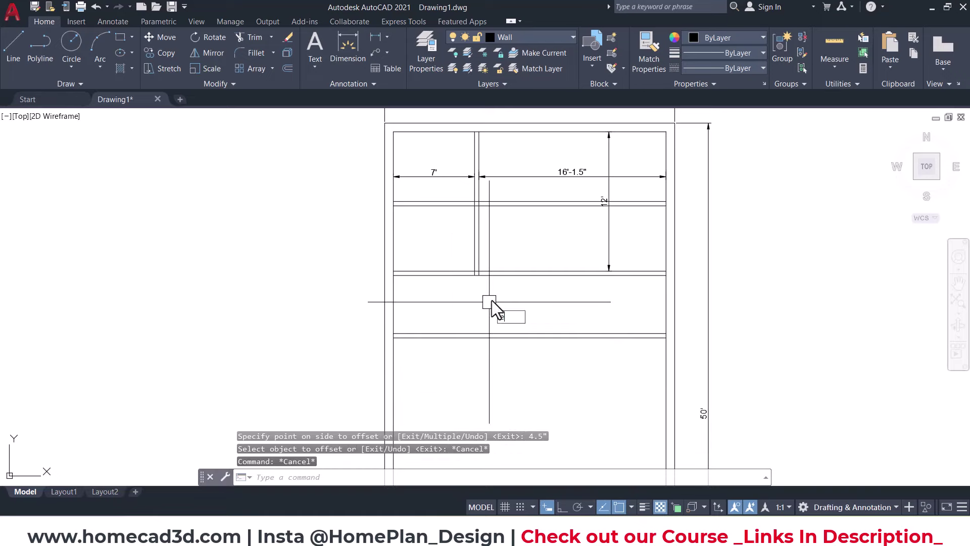
# Step: Extend the new wall lines and trim away the partition below the new rooms
pyautogui.write('ex')
pyautogui.press('Return')
pyautogui.press('Return')
pyautogui.click(507, 307)
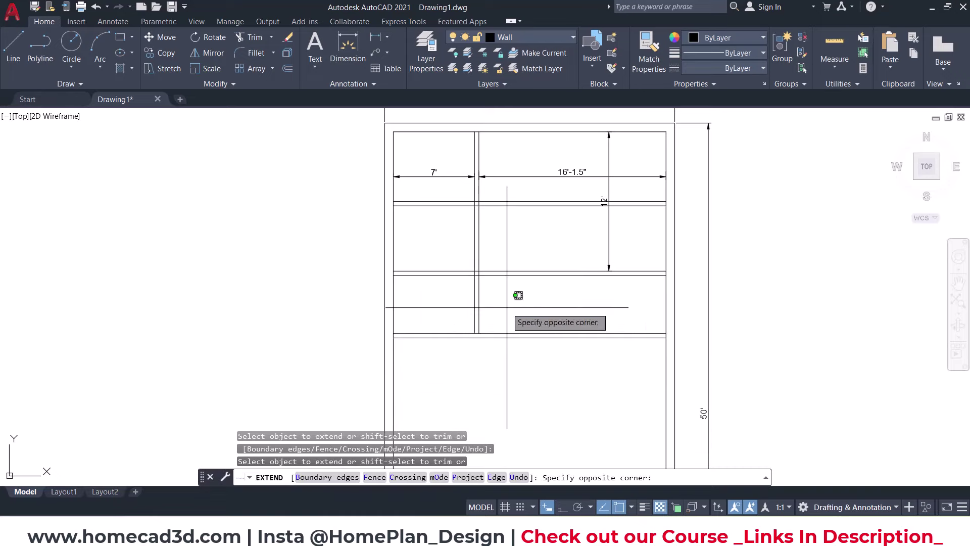
pyautogui.click(442, 299)
pyautogui.press('Escape')
pyautogui.write('tr')
pyautogui.press('Return')
pyautogui.click(561, 308)
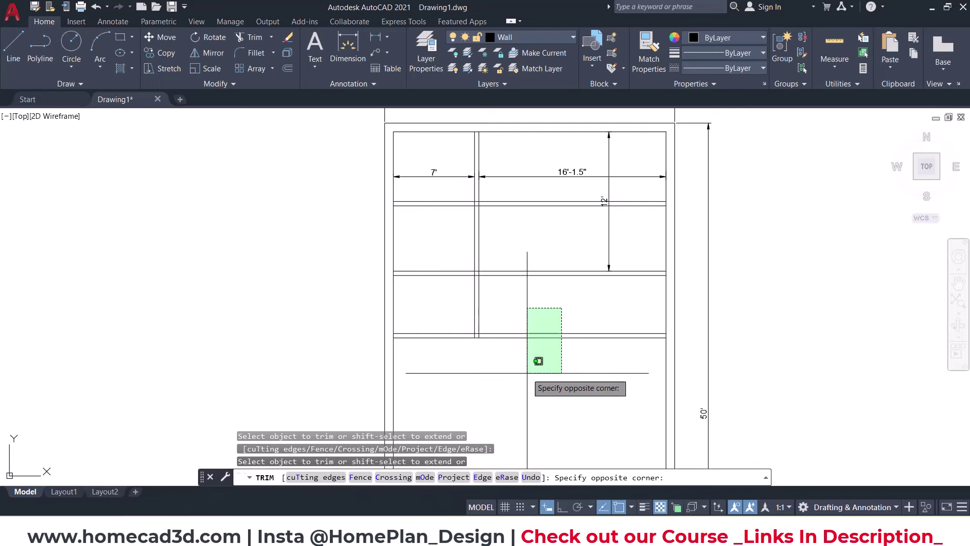
pyautogui.click(538, 361)
pyautogui.press('Escape')
pyautogui.press('Escape')
pyautogui.press('Escape')
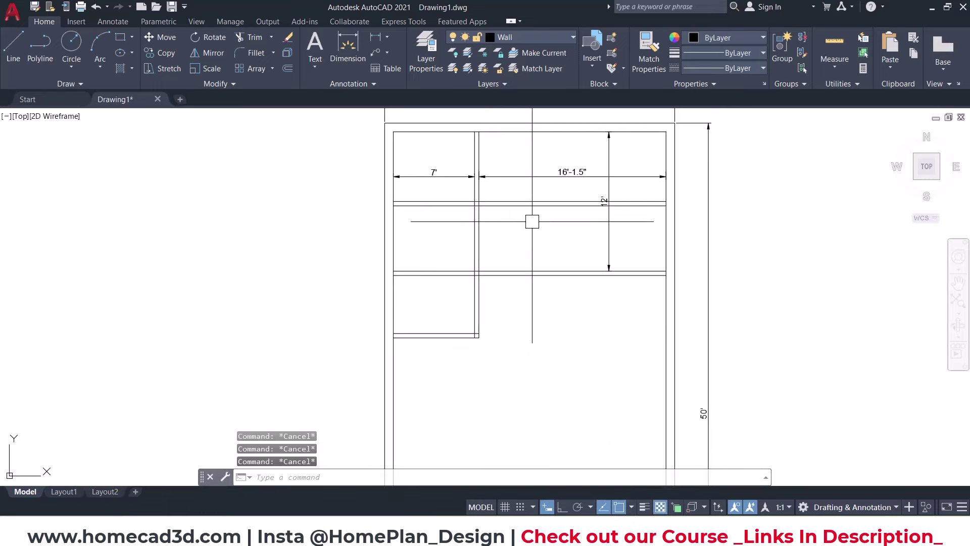
pyautogui.write('tr')
pyautogui.press('Return')
# Step: Trim the lower wall lines right of the partition and dimension the top two left rooms 6' and 5'-7.5"
pyautogui.click(562, 210)
pyautogui.click(548, 194)
pyautogui.press('Escape')
pyautogui.press('Escape')
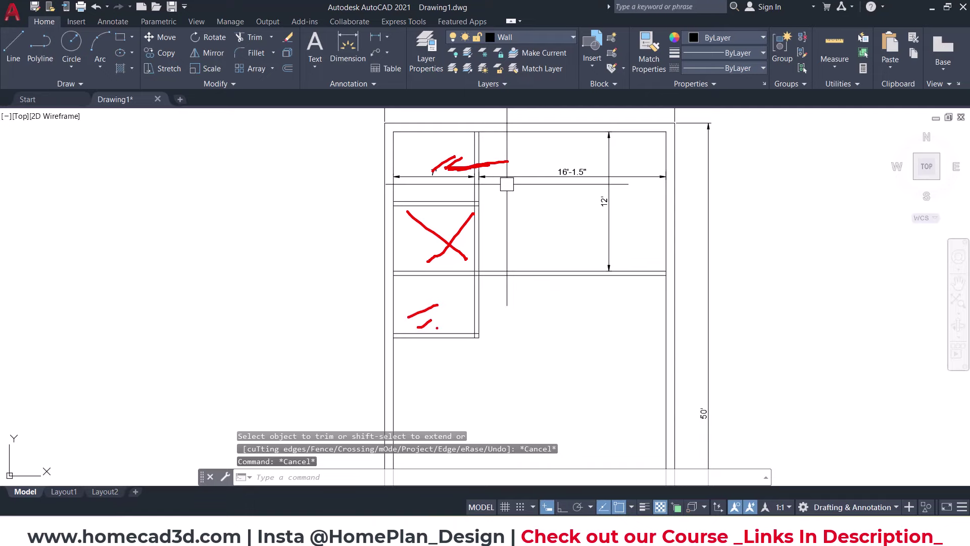
pyautogui.click(347, 47)
pyautogui.scroll(2, 412, 142)
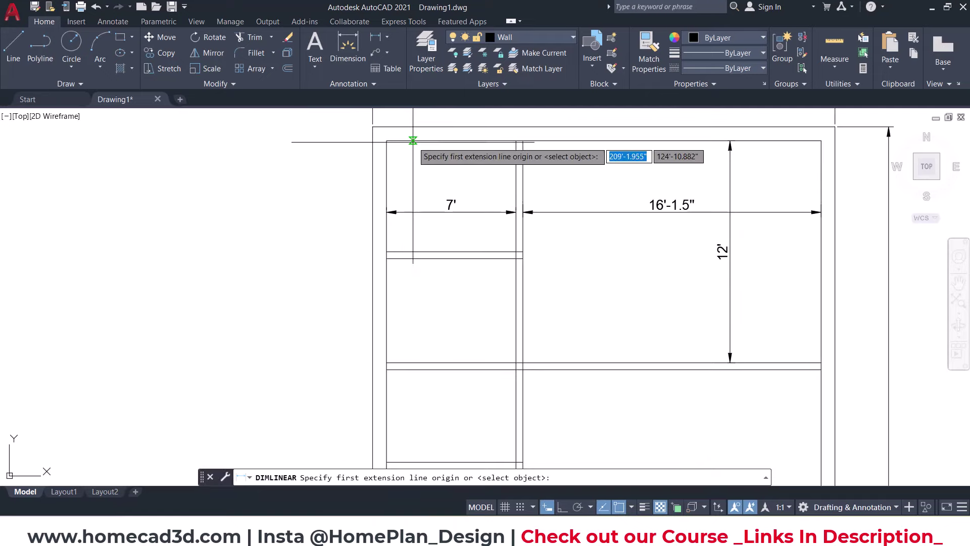
pyautogui.click(412, 141)
pyautogui.click(413, 251)
pyautogui.press('Return')
pyautogui.click(420, 258)
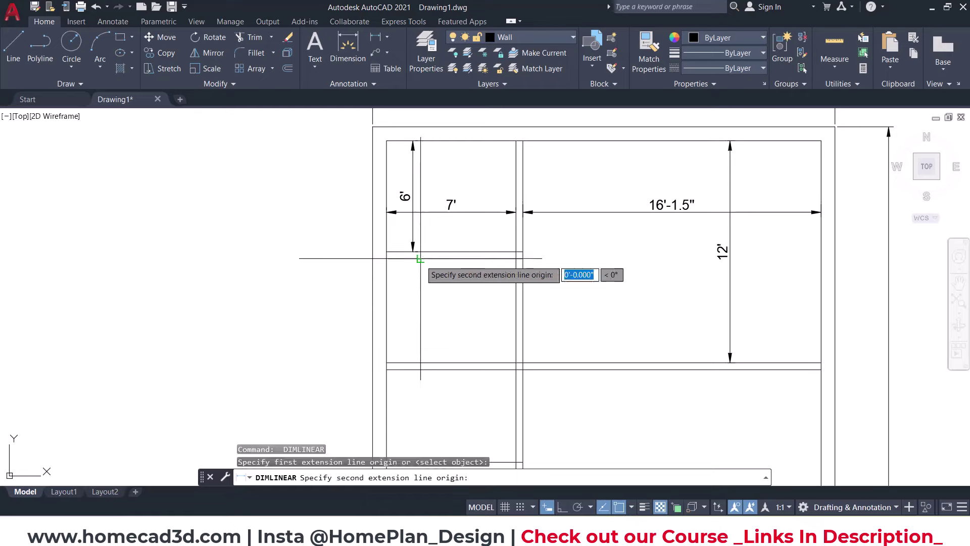
pyautogui.click(420, 362)
# Step: Add a 5' vertical dimension to the lowest left room
pyautogui.moveTo(440, 364); pyautogui.dragTo(431, 288, button='middle')
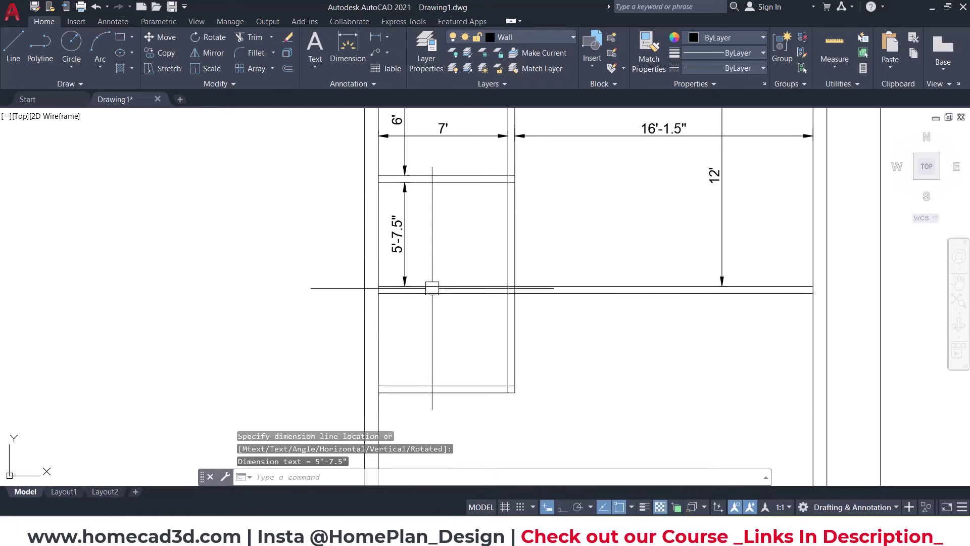
pyautogui.press('Return')
pyautogui.click(406, 293)
pyautogui.click(406, 387)
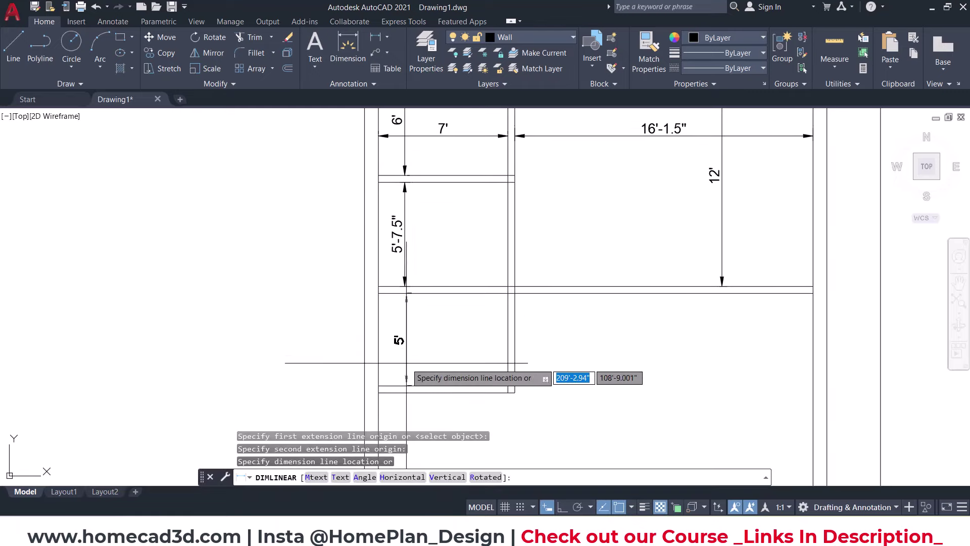
pyautogui.click(406, 351)
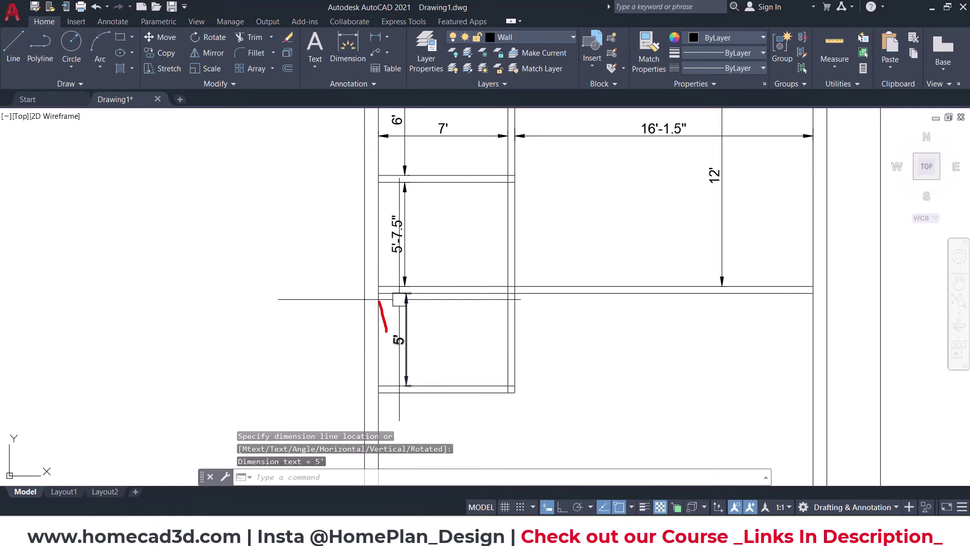
pyautogui.moveTo(386, 331); pyautogui.dragTo(496, 320)
pyautogui.press('Escape')
pyautogui.press('Escape')
pyautogui.scroll(-3, 378, 273)
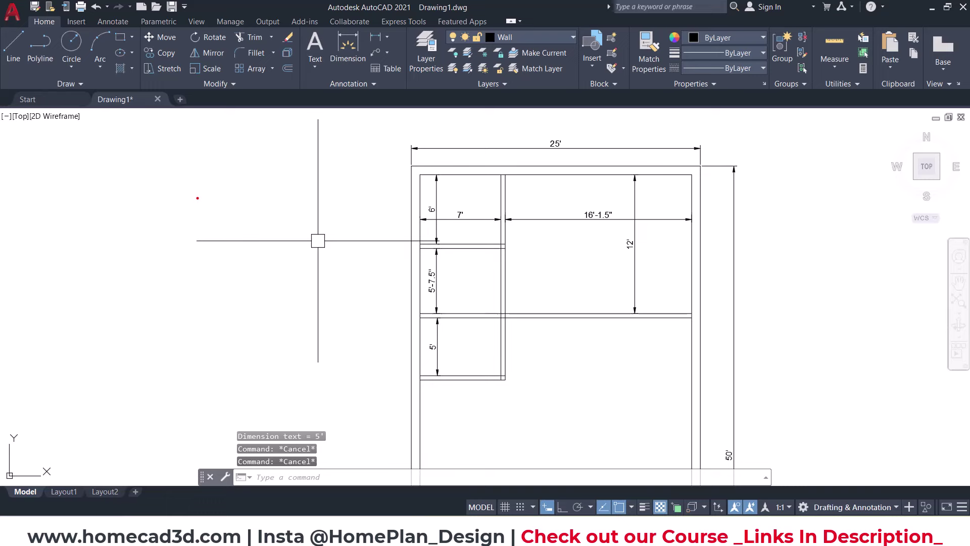
pyautogui.moveTo(196, 197); pyautogui.dragTo(221, 214)
pyautogui.moveTo(259, 138); pyautogui.dragTo(266, 150)
pyautogui.moveTo(284, 165); pyautogui.dragTo(249, 192)
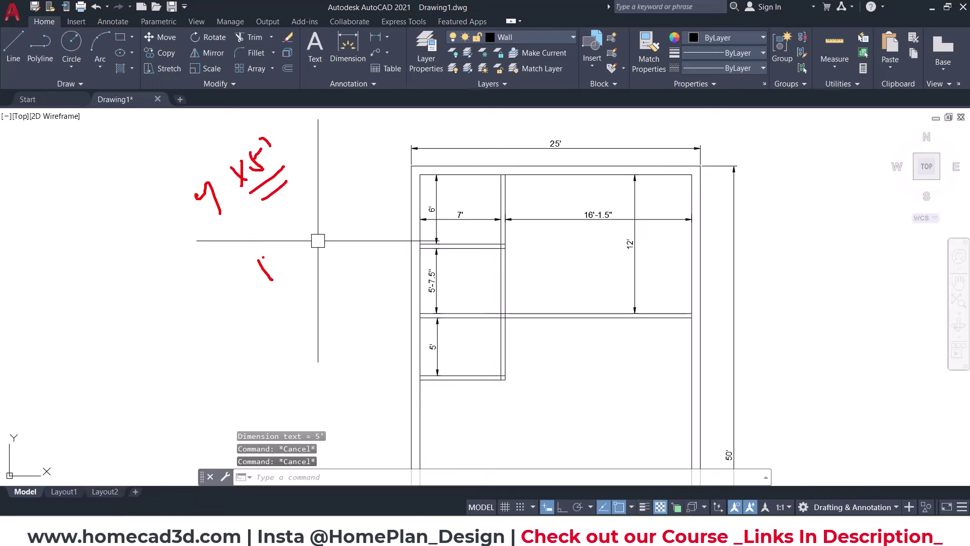
pyautogui.moveTo(273, 257); pyautogui.dragTo(285, 252)
pyautogui.moveTo(278, 234)
pyautogui.mouseDown()
pyautogui.moveTo(287, 240)
pyautogui.moveTo(253, 217)
pyautogui.mouseUp()
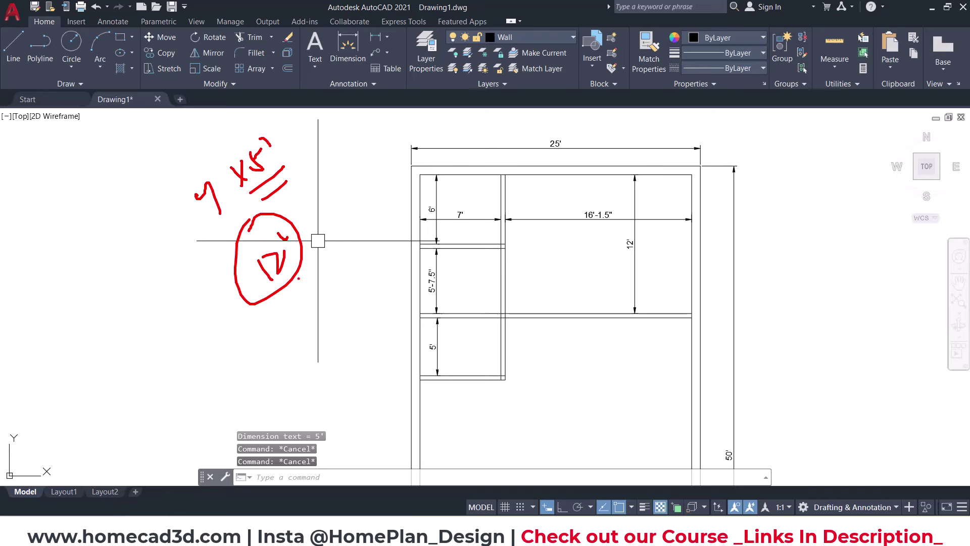
pyautogui.moveTo(301, 279); pyautogui.dragTo(282, 302)
pyautogui.moveTo(304, 286); pyautogui.dragTo(284, 315)
pyautogui.press('Escape')
# Step: Offset the bottom inner wall 20' upward, then add a second line 4.5" above for the cross wall
pyautogui.moveTo(555, 309); pyautogui.dragTo(453, 214, button='middle')
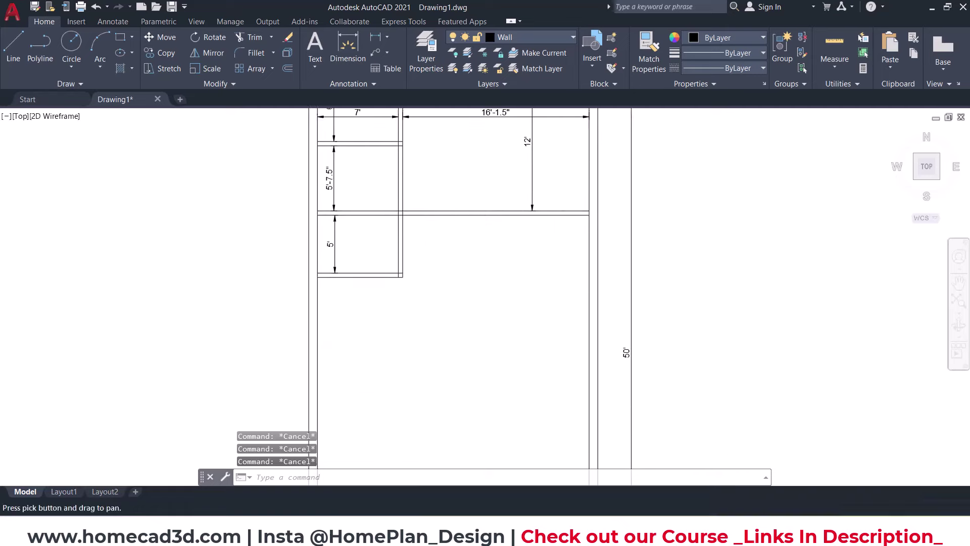
pyautogui.scroll(-3, 500, 269)
pyautogui.scroll(2, 470, 284)
pyautogui.moveTo(443, 448); pyautogui.dragTo(444, 403, button='middle')
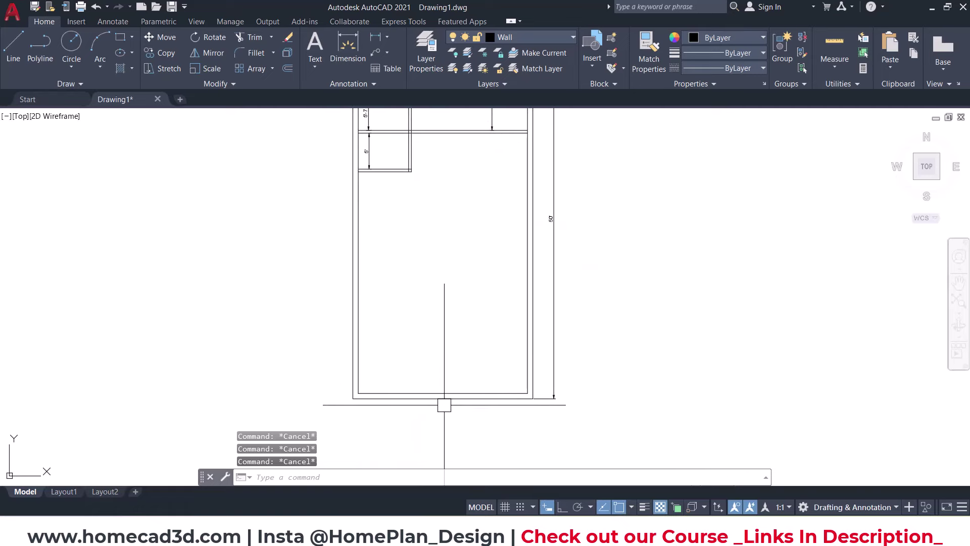
pyautogui.write('o')
pyautogui.press('Return')
pyautogui.write("20'")
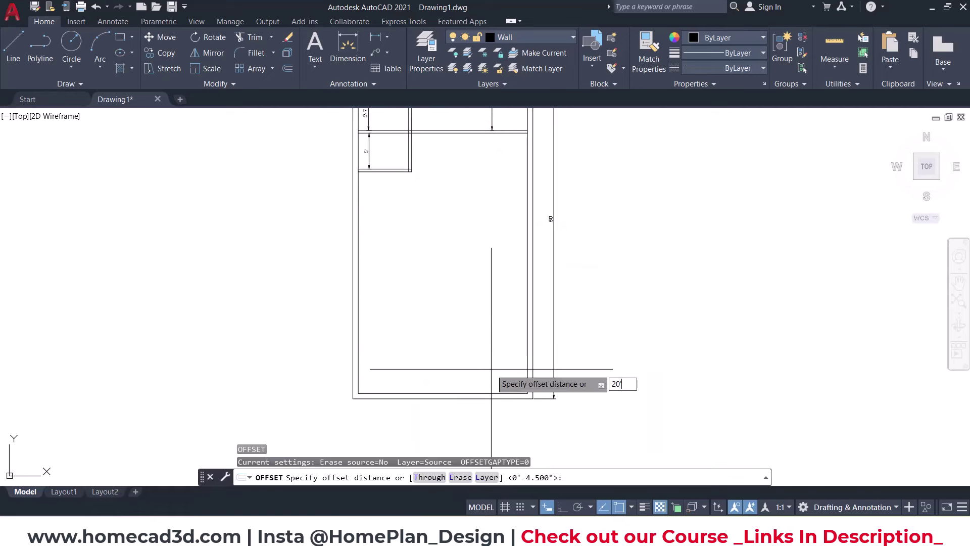
pyautogui.press('Return')
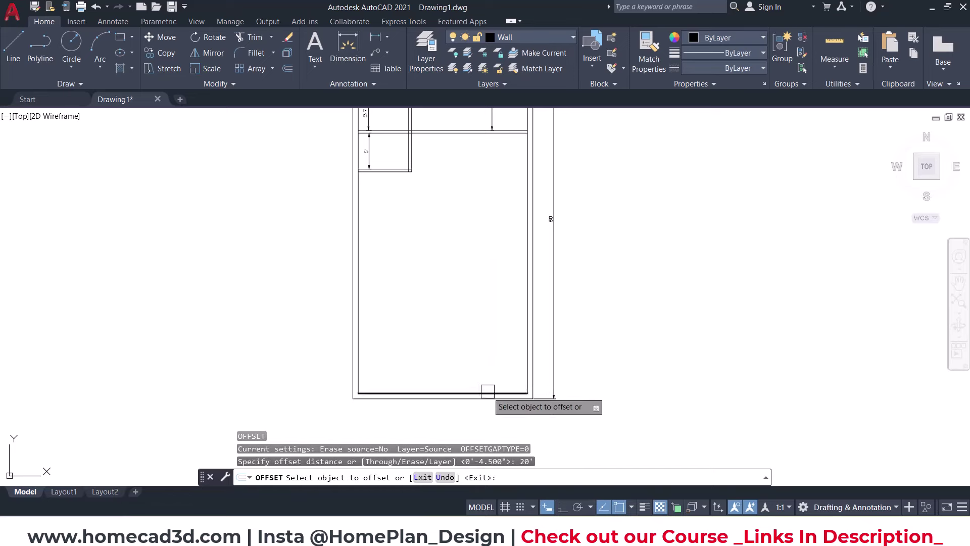
pyautogui.click(487, 392)
pyautogui.click(485, 327)
pyautogui.moveTo(484, 328); pyautogui.dragTo(482, 348, button='middle')
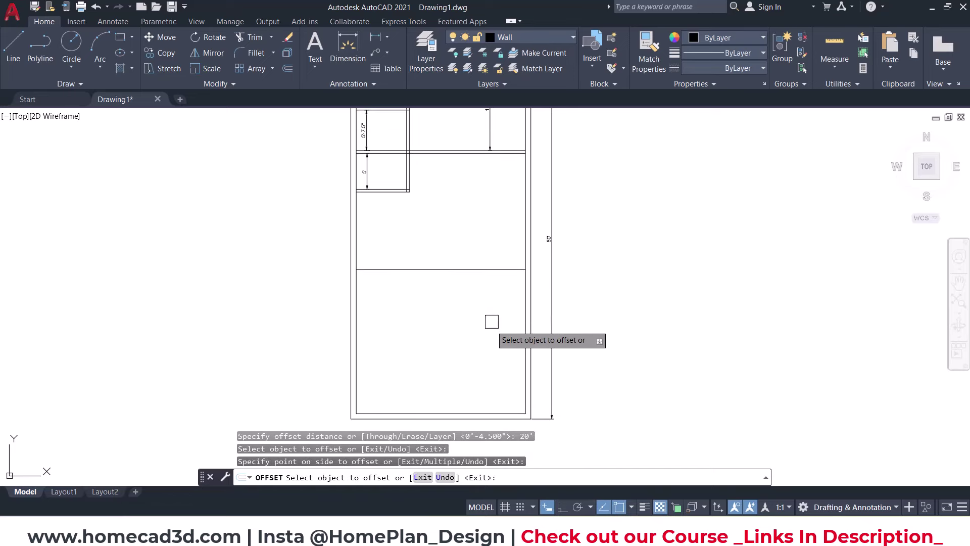
pyautogui.click(483, 269)
pyautogui.write('4.5')
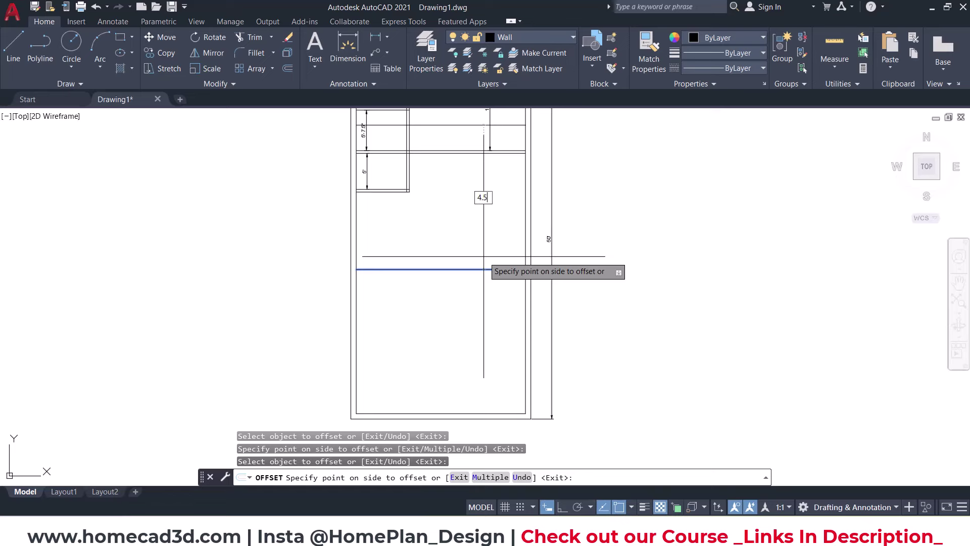
pyautogui.press('Return')
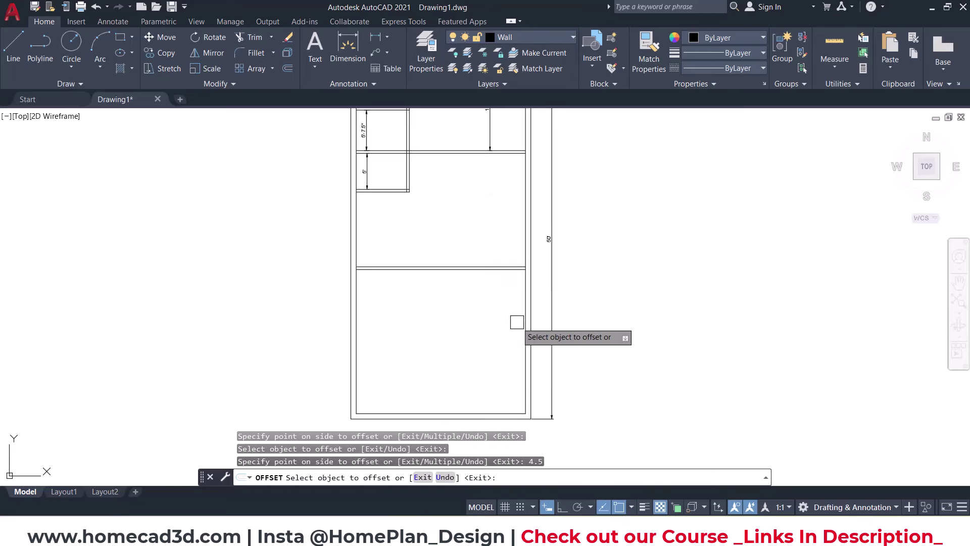
# Step: Offset the right inner wall 12' inward, then delete that unwanted line
pyautogui.click(526, 322)
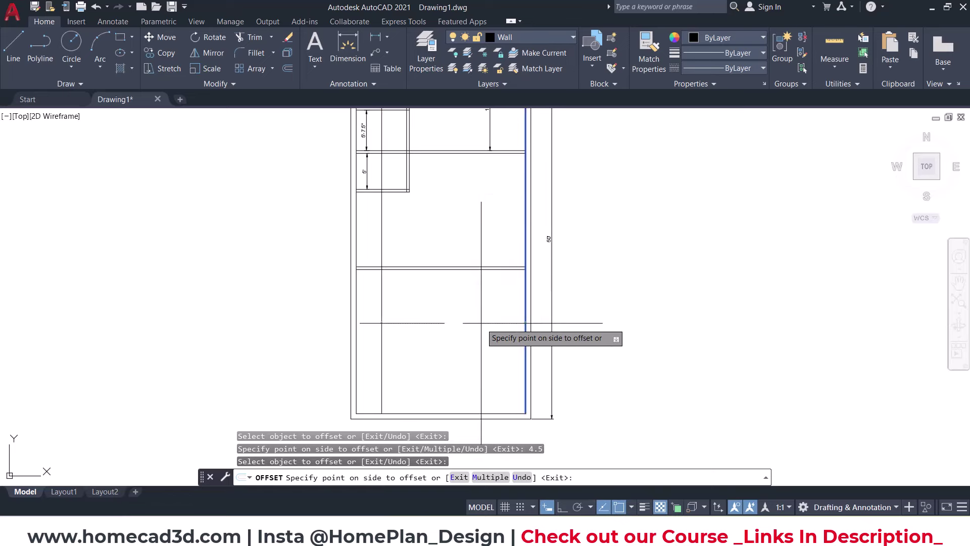
pyautogui.write("12'")
pyautogui.press('Return')
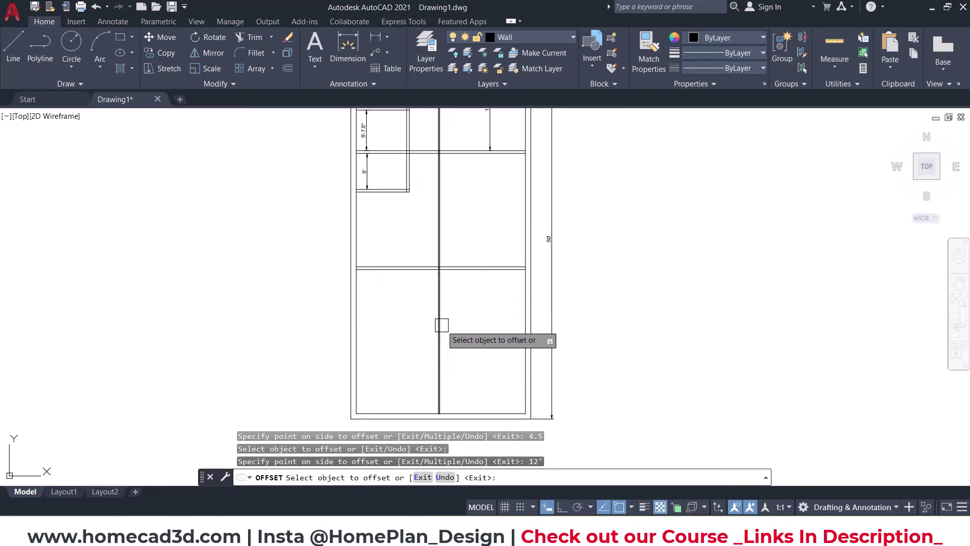
pyautogui.click(439, 329)
pyautogui.press('Escape')
pyautogui.click(439, 320)
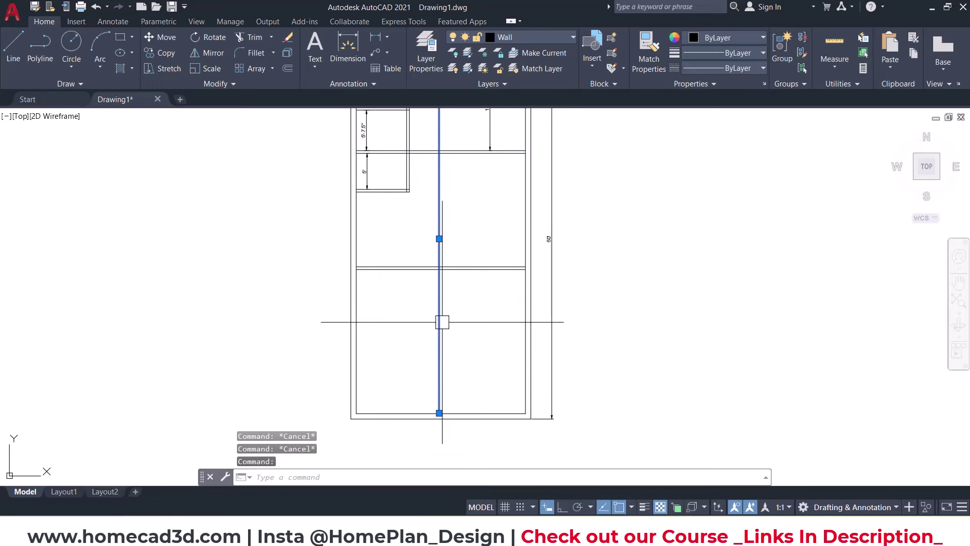
pyautogui.press('Delete')
# Step: Offset the right inner wall 10' left, plus a 4.5" second line for the partition
pyautogui.write('o')
pyautogui.press('Return')
pyautogui.write("10'")
pyautogui.press('Return')
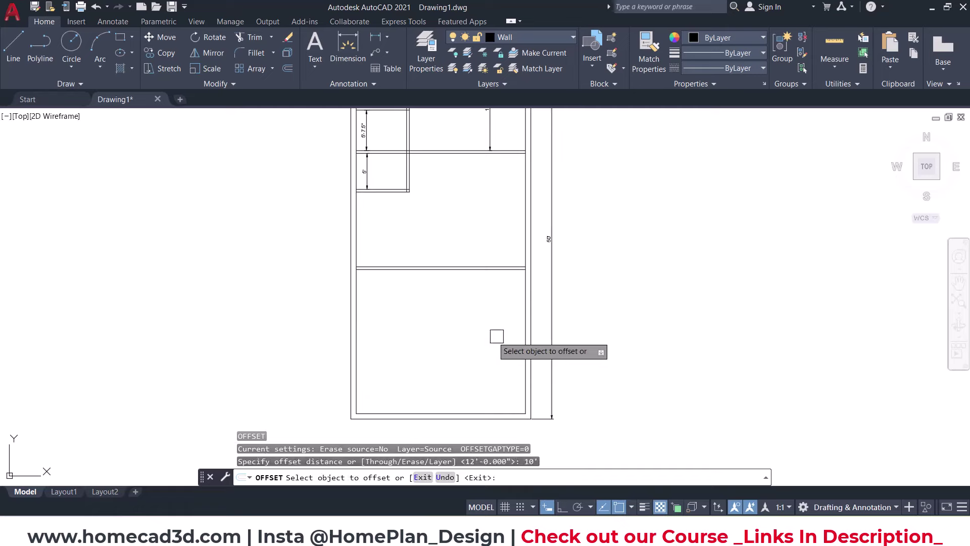
pyautogui.click(524, 336)
pyautogui.click(485, 335)
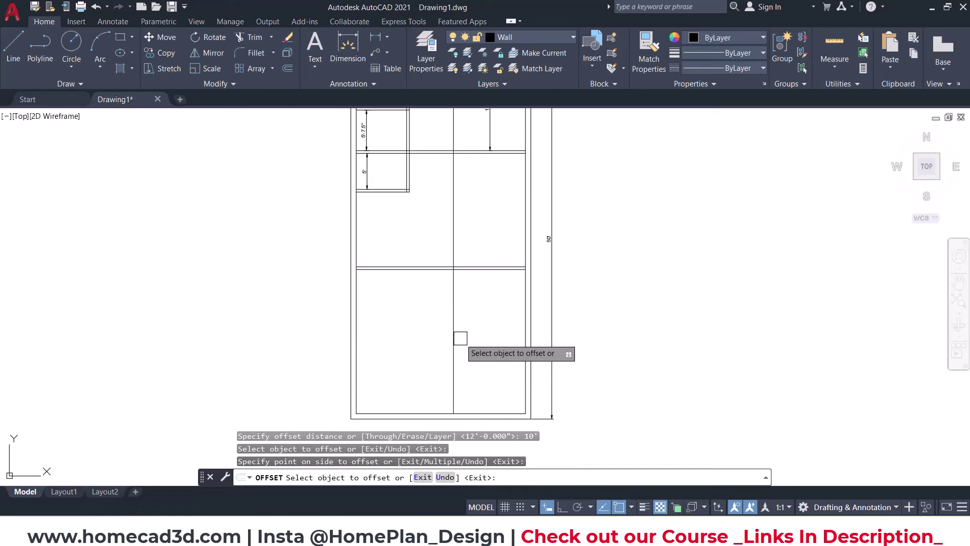
pyautogui.click(454, 334)
pyautogui.write('4.5')
pyautogui.press('Return')
pyautogui.moveTo(436, 331); pyautogui.dragTo(444, 357, button='middle')
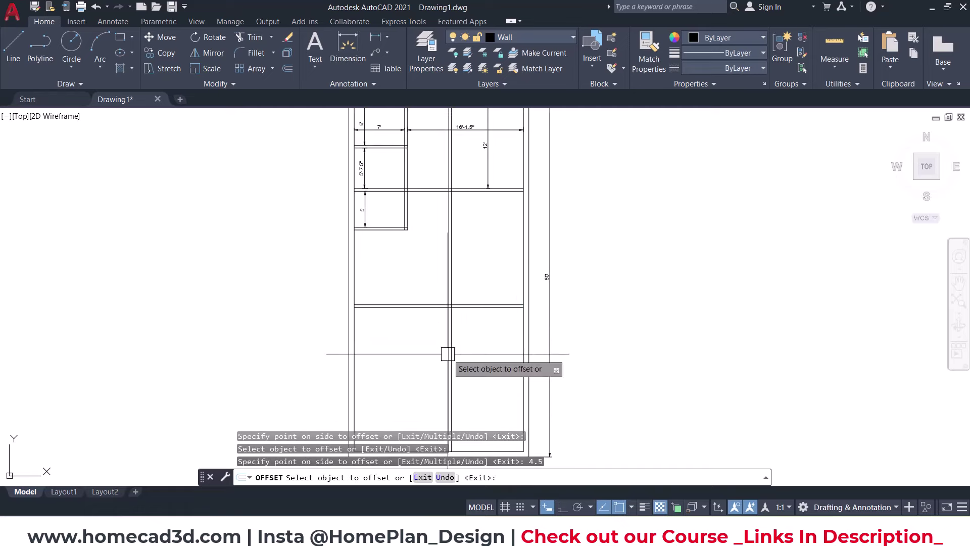
pyautogui.press('Escape')
# Step: Trim the wall overlaps and delete the leftover short vertical lines
pyautogui.write('tr')
pyautogui.press('Return')
pyautogui.press('Return')
pyautogui.click(487, 273)
pyautogui.moveTo(487, 272); pyautogui.dragTo(449, 274, button='middle')
pyautogui.press('Escape')
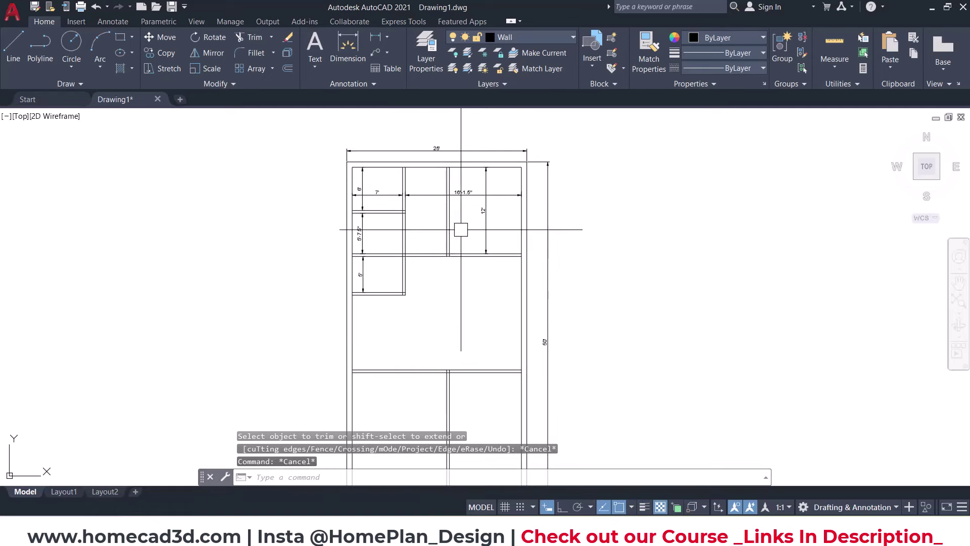
pyautogui.click(458, 231)
pyautogui.click(440, 218)
pyautogui.press('Delete')
pyautogui.moveTo(459, 315); pyautogui.dragTo(507, 217, button='middle')
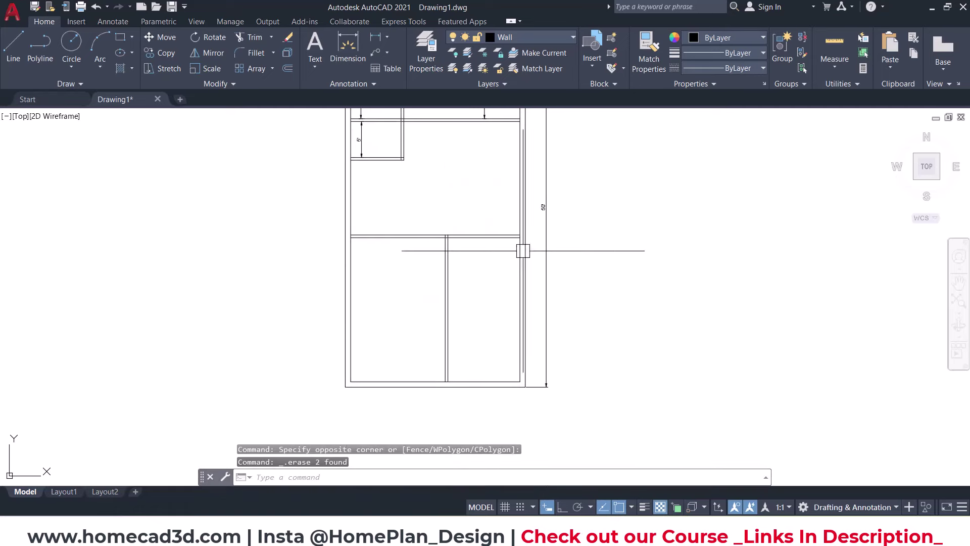
pyautogui.moveTo(569, 279); pyautogui.dragTo(452, 238, button='middle')
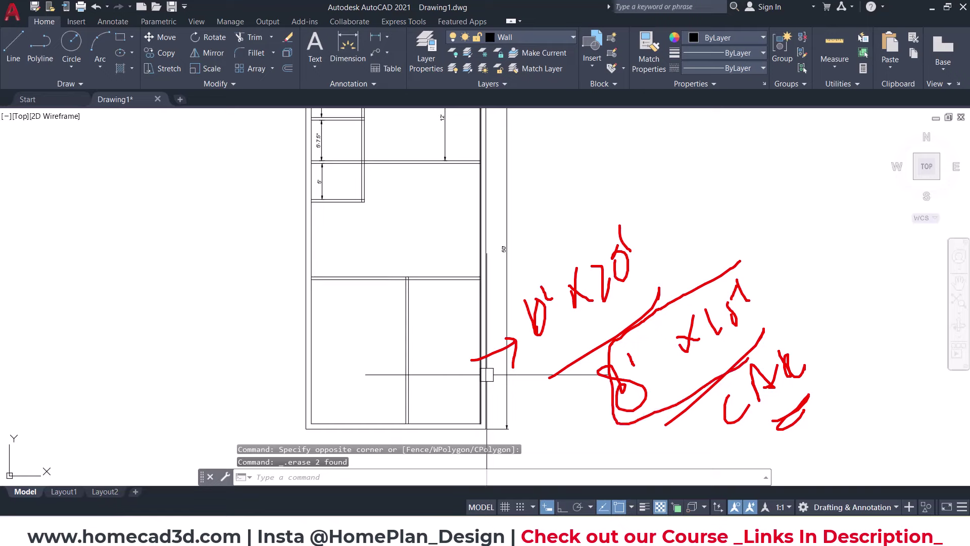
# Step: Place a vertical 20' dimension and a horizontal 10' dimension inside the lower right room
pyautogui.click(375, 38)
pyautogui.click(454, 279)
pyautogui.click(453, 423)
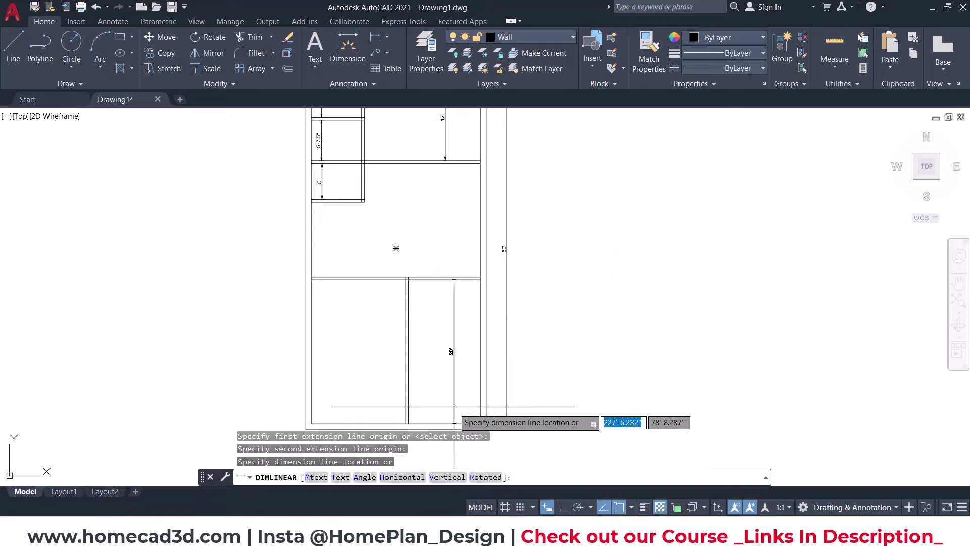
pyautogui.click(454, 406)
pyautogui.scroll(2, 434, 376)
pyautogui.press('Return')
pyautogui.click(388, 371)
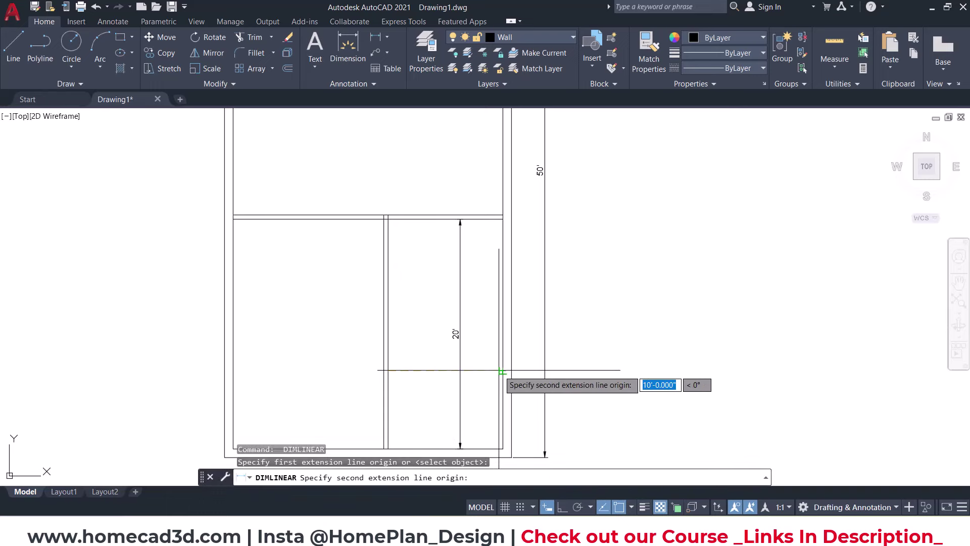
pyautogui.click(501, 372)
pyautogui.click(494, 373)
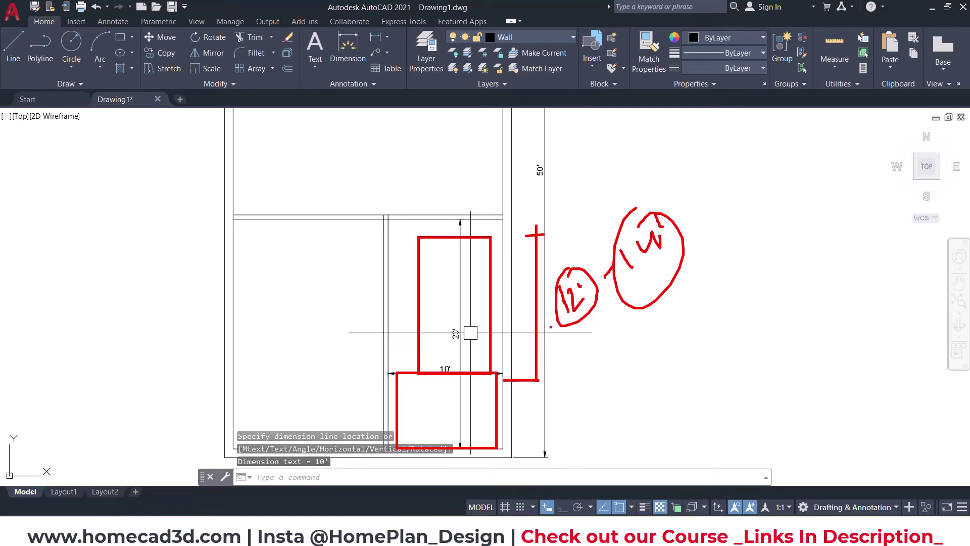
# Step: Stretch the horizontal cross-wall lines 2' downward from the wall corner base point
pyautogui.click(470, 333)
pyautogui.moveTo(458, 305); pyautogui.dragTo(476, 303, button='middle')
pyautogui.write('s')
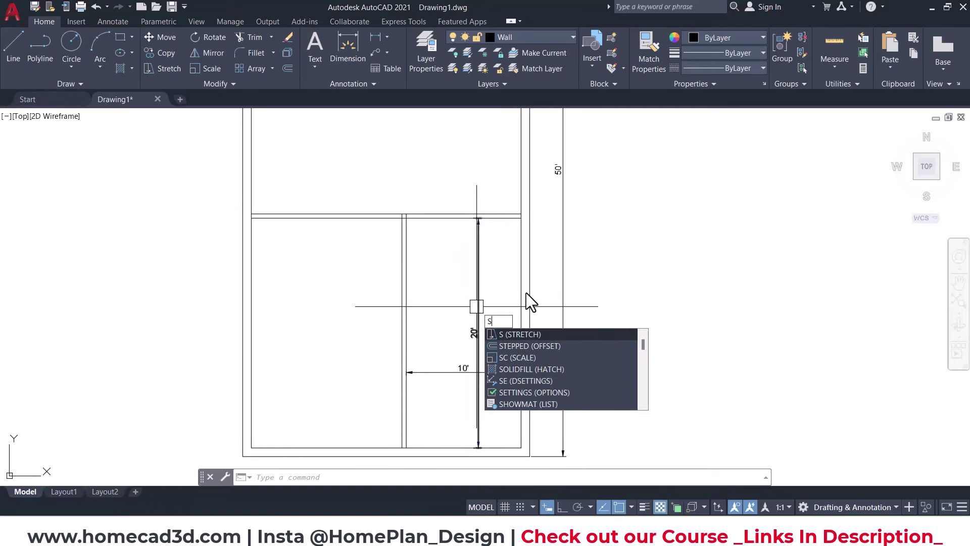
pyautogui.press('Return')
pyautogui.click(638, 172)
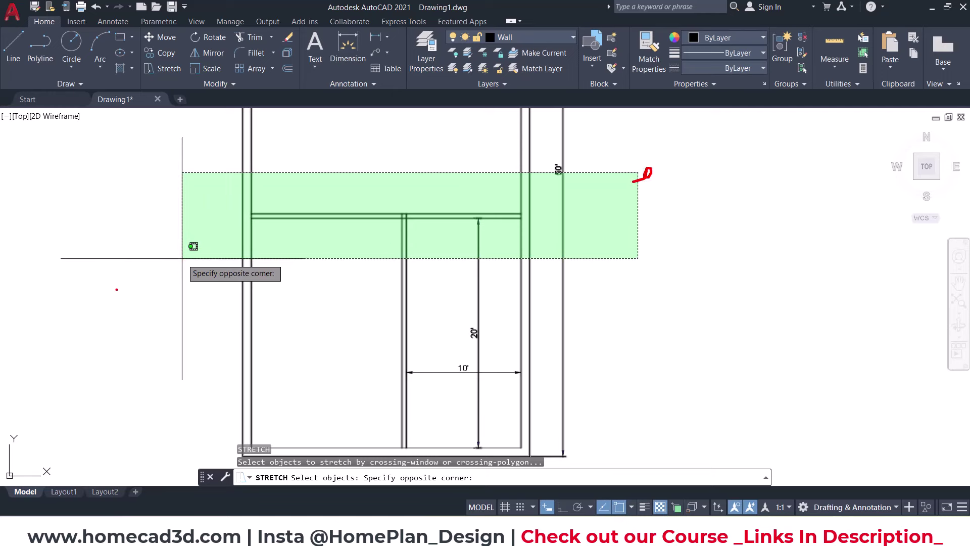
pyautogui.moveTo(541, 198); pyautogui.dragTo(533, 193)
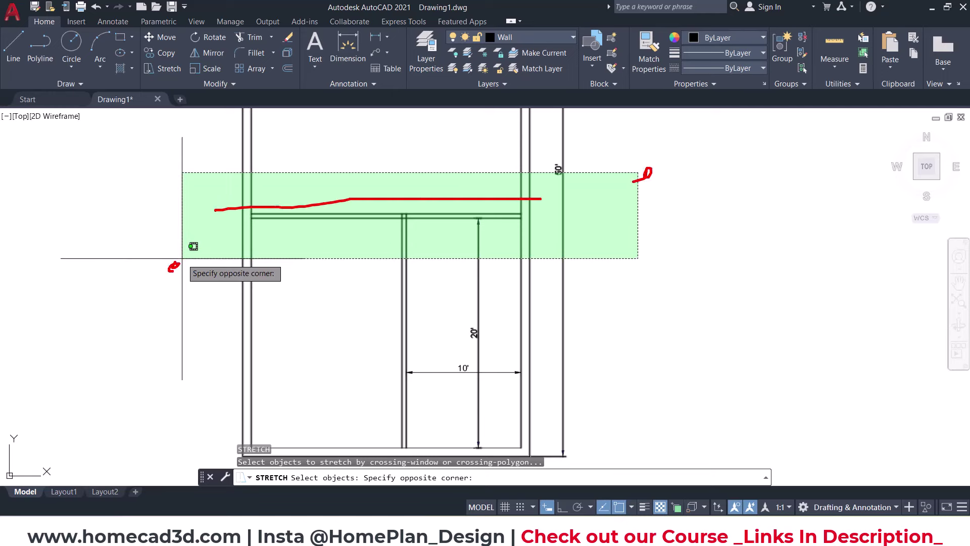
pyautogui.moveTo(426, 221); pyautogui.dragTo(417, 277)
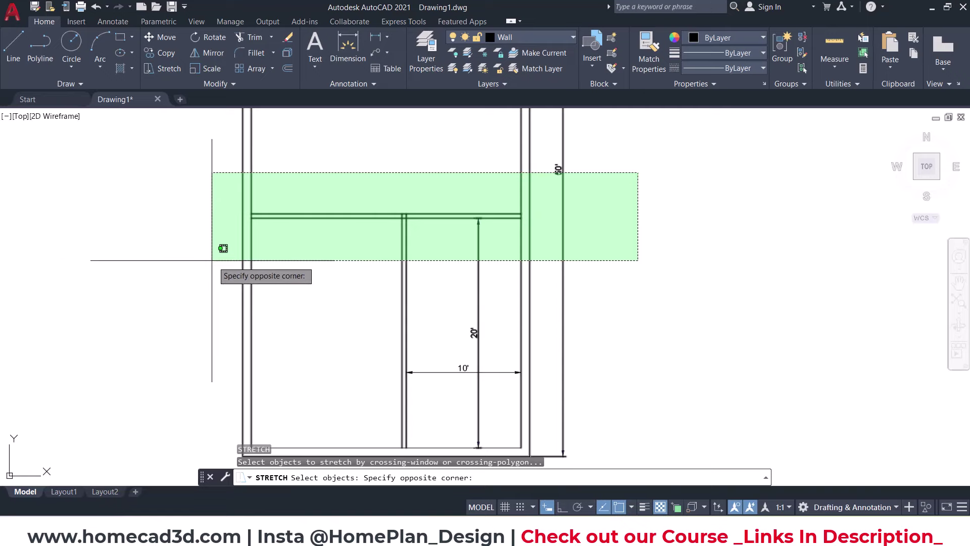
pyautogui.click(183, 258)
pyautogui.press('Return')
pyautogui.click(434, 218)
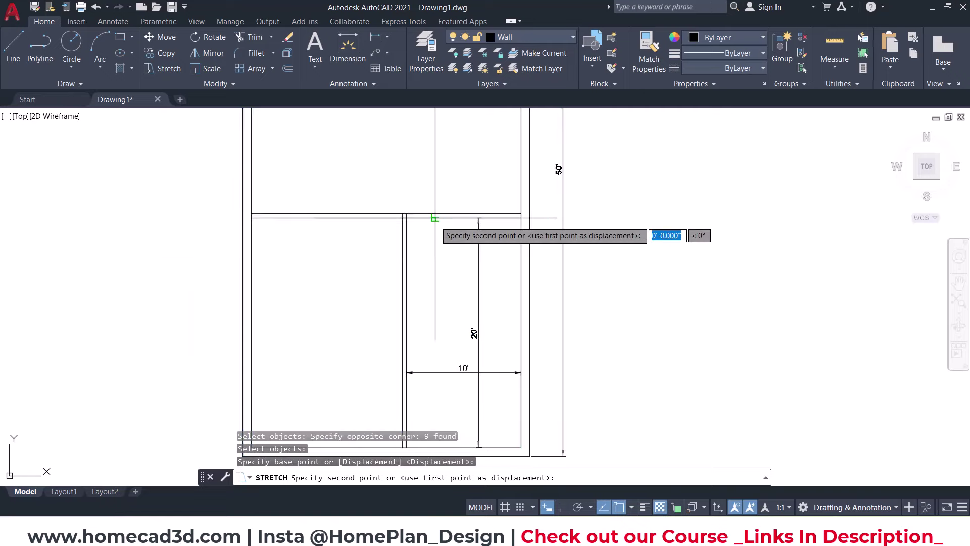
pyautogui.write('2')
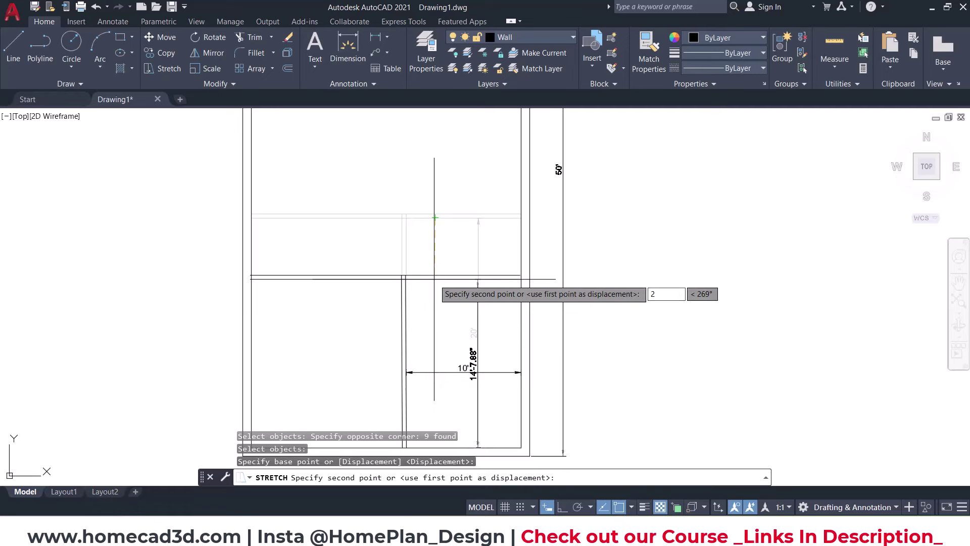
pyautogui.write("'")
pyautogui.press('Return')
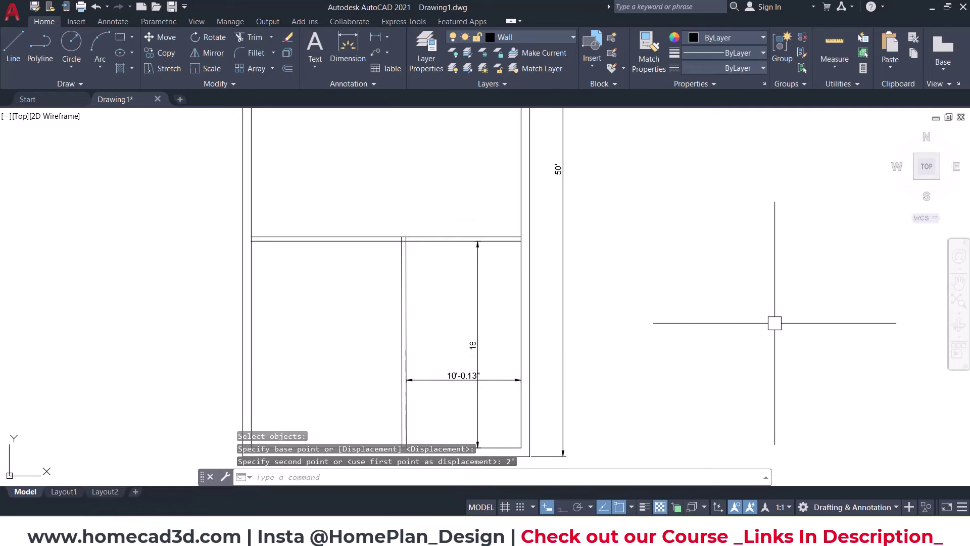
pyautogui.moveTo(525, 292); pyautogui.dragTo(531, 250, button='middle')
# Step: Delete the old 18' and 10' dimensions from the lower right room
pyautogui.hotkey('ctrl', 'z')
pyautogui.moveTo(439, 332); pyautogui.dragTo(434, 375, button='middle')
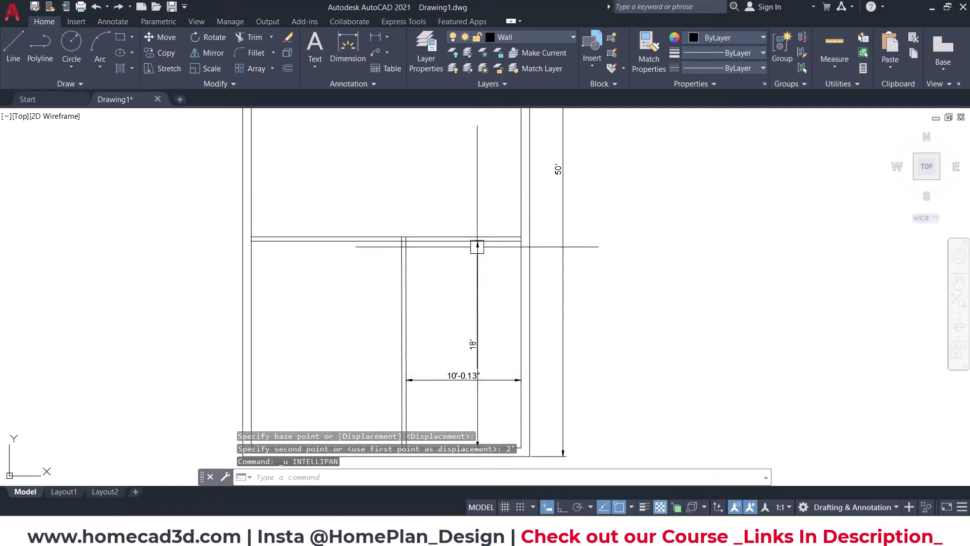
pyautogui.click(460, 376)
pyautogui.scroll(8, 460, 376)
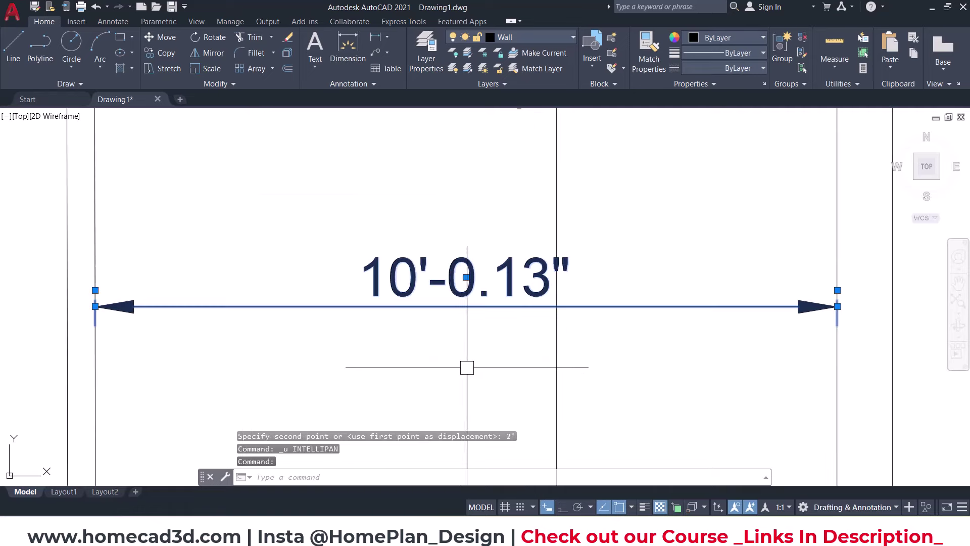
pyautogui.scroll(10, 839, 305)
pyautogui.scroll(-10, 838, 306)
pyautogui.scroll(5, 378, 303)
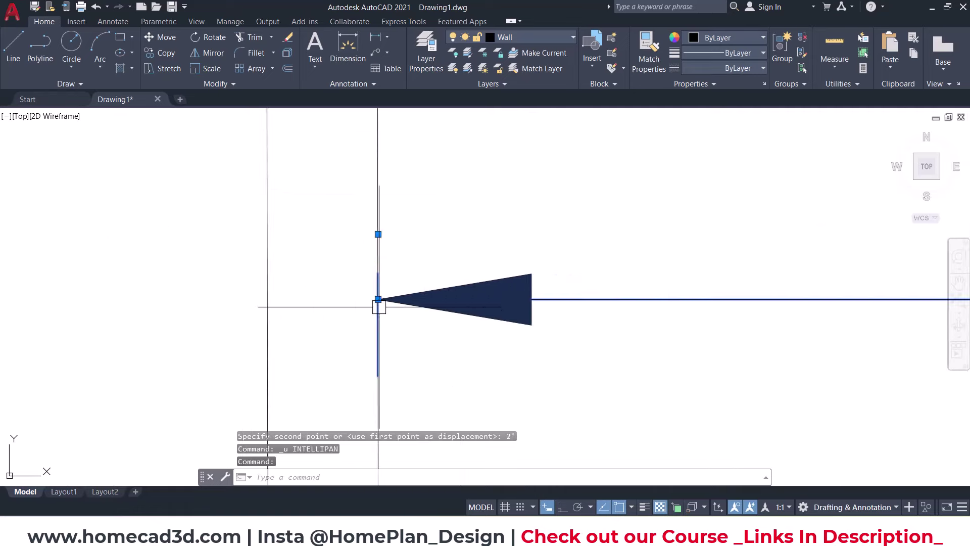
pyautogui.scroll(2, 379, 303)
pyautogui.press('Escape')
pyautogui.press('Escape')
pyautogui.scroll(-6, 381, 301)
pyautogui.scroll(-3, 437, 289)
pyautogui.click(437, 288)
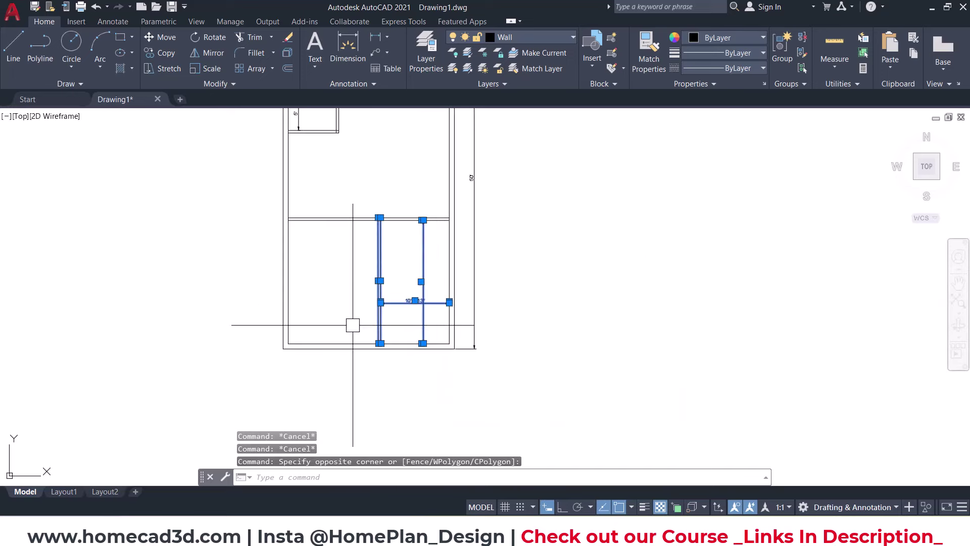
pyautogui.click(349, 328)
pyautogui.press('Delete')
# Step: Offset the inner right wall 10' left, then 4.5" more for a double-line wall
pyautogui.write('o')
pyautogui.press('Return')
pyautogui.write('10')
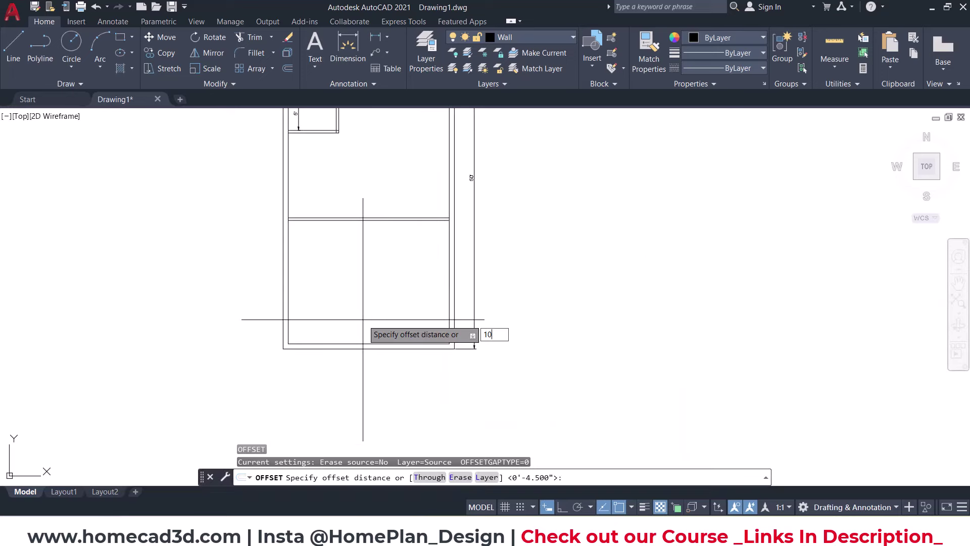
pyautogui.press('Return')
pyautogui.click(449, 305)
pyautogui.click(404, 313)
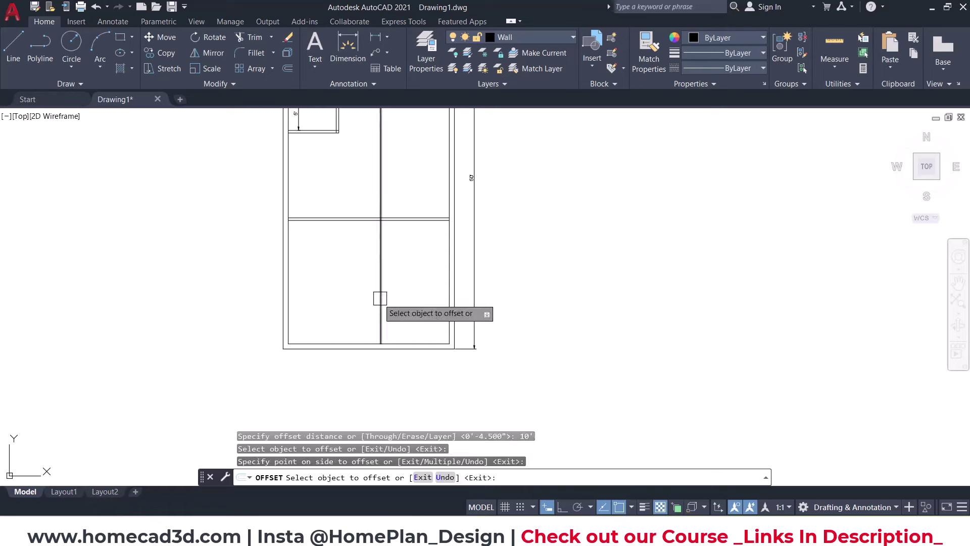
pyautogui.click(380, 298)
pyautogui.press('Return')
pyautogui.press('Escape')
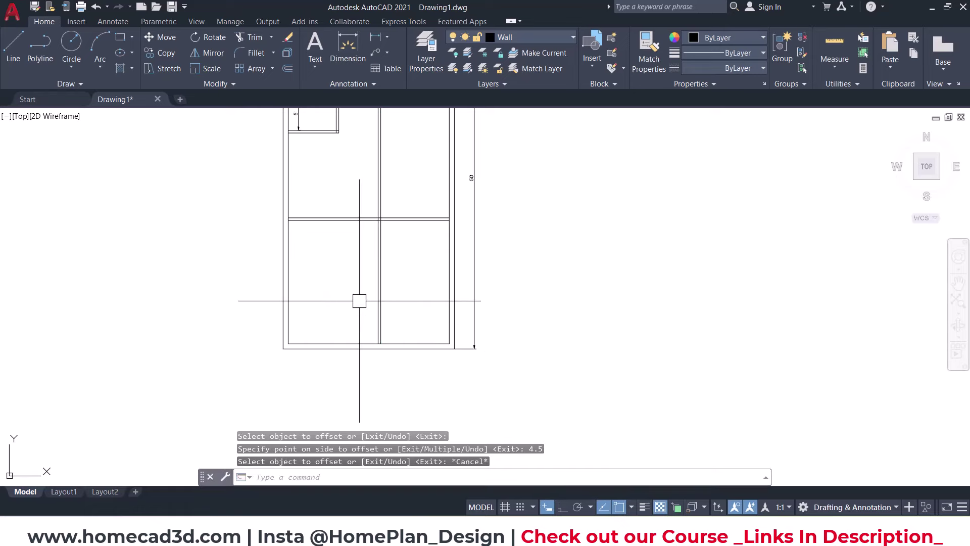
pyautogui.write('dli')
# Step: Add a 10' horizontal width dimension to the lower right room
pyautogui.press('Return')
pyautogui.click(379, 301)
pyautogui.scroll(3, 379, 303)
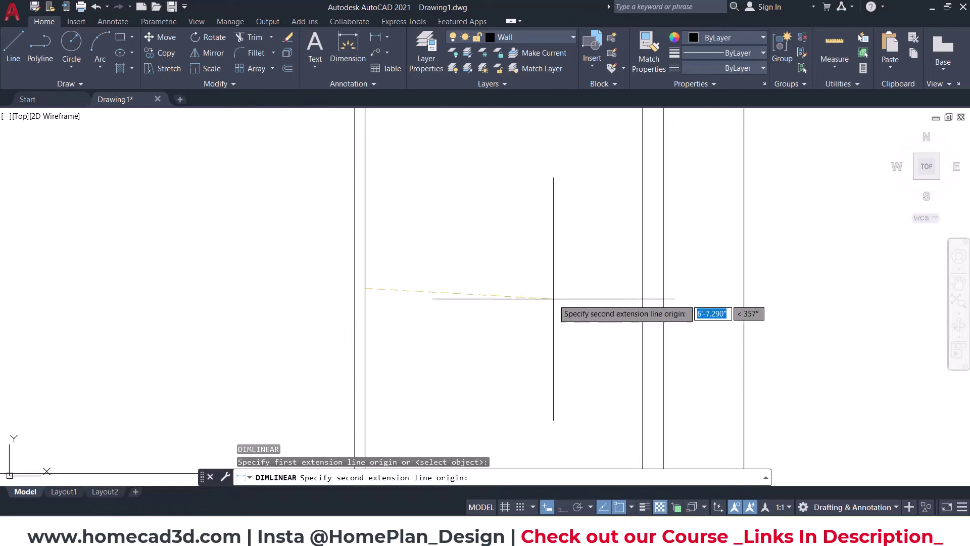
pyautogui.scroll(2, 553, 303)
pyautogui.click(641, 289)
pyautogui.scroll(-3, 641, 293)
pyautogui.click(496, 313)
pyautogui.press('Escape')
pyautogui.press('Escape')
pyautogui.moveTo(496, 256); pyautogui.dragTo(499, 358, button='middle')
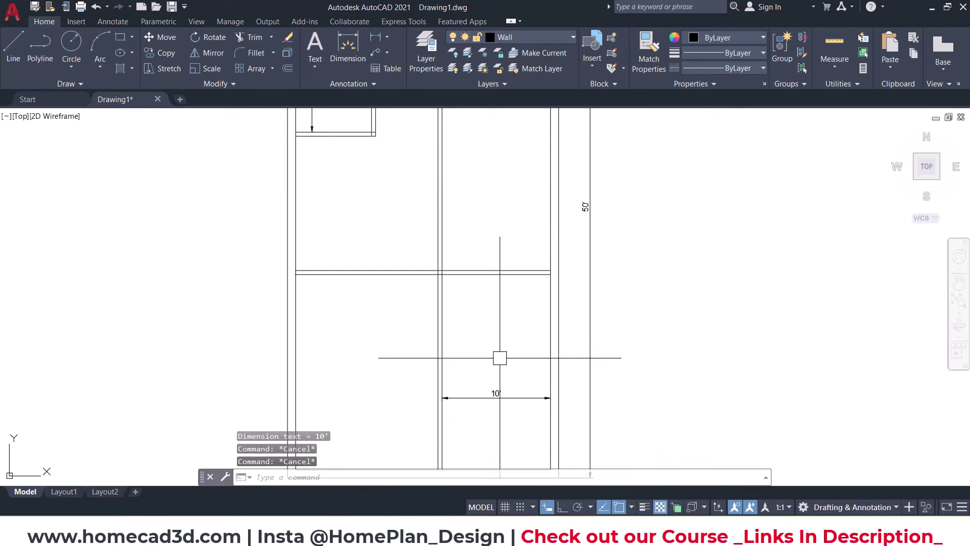
# Step: Trim the new wall lines back to the horizontal cross wall
pyautogui.write('tr')
pyautogui.press('Return')
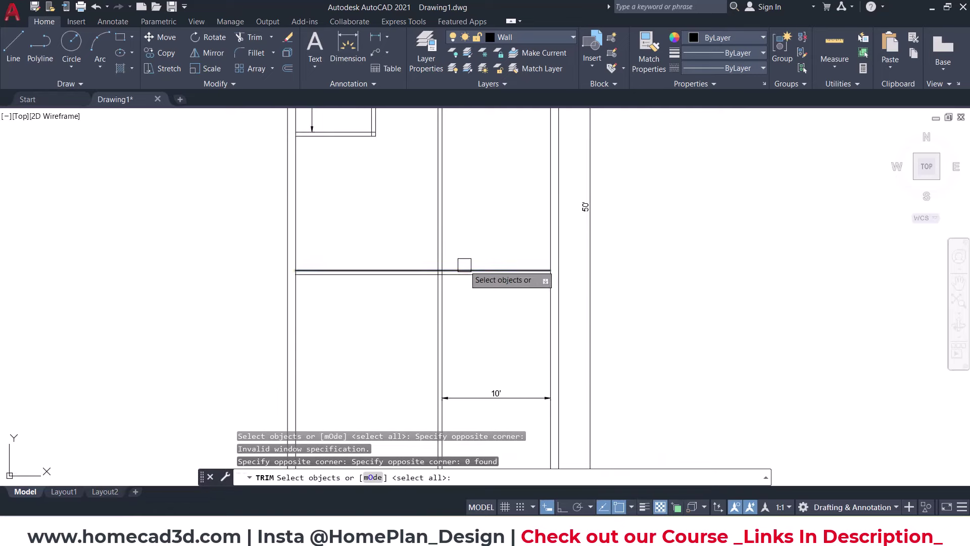
pyautogui.click(463, 270)
pyautogui.press('Return')
pyautogui.click(438, 253)
pyautogui.click(442, 253)
pyautogui.moveTo(469, 310); pyautogui.dragTo(468, 288, button='middle')
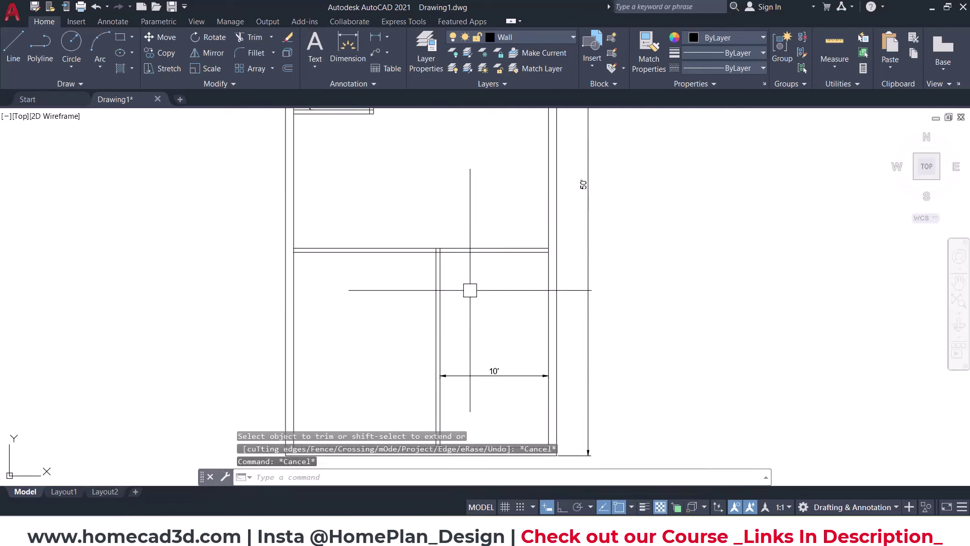
# Step: Add an 18' vertical height dimension beside the lower right room
pyautogui.click(375, 37)
pyautogui.click(533, 251)
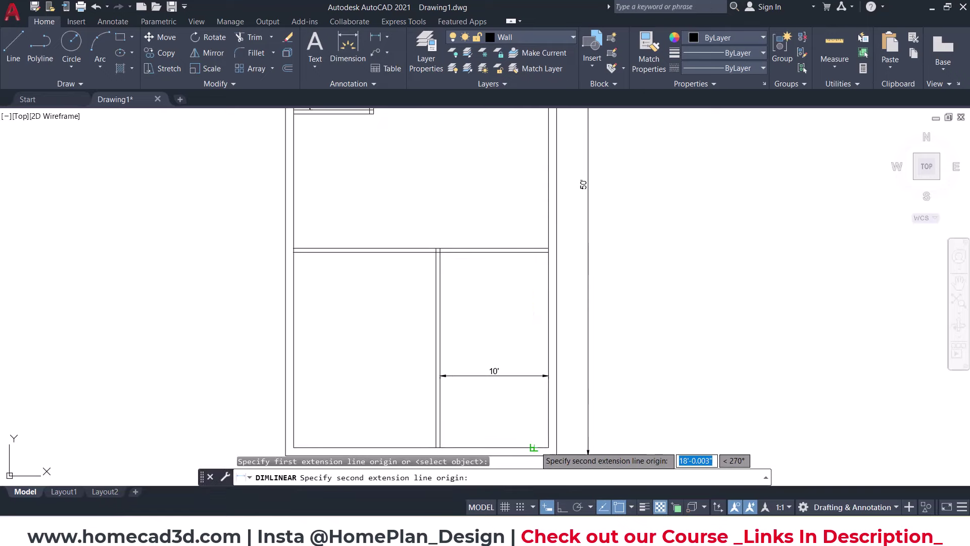
pyautogui.click(533, 447)
pyautogui.click(535, 415)
pyautogui.press('Escape')
pyautogui.press('Escape')
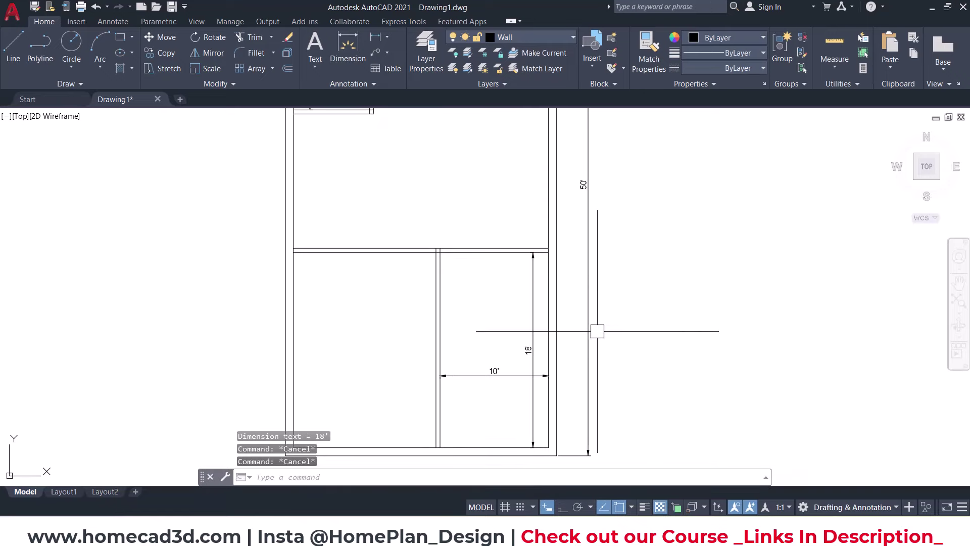
pyautogui.moveTo(513, 329); pyautogui.dragTo(595, 304, button='middle')
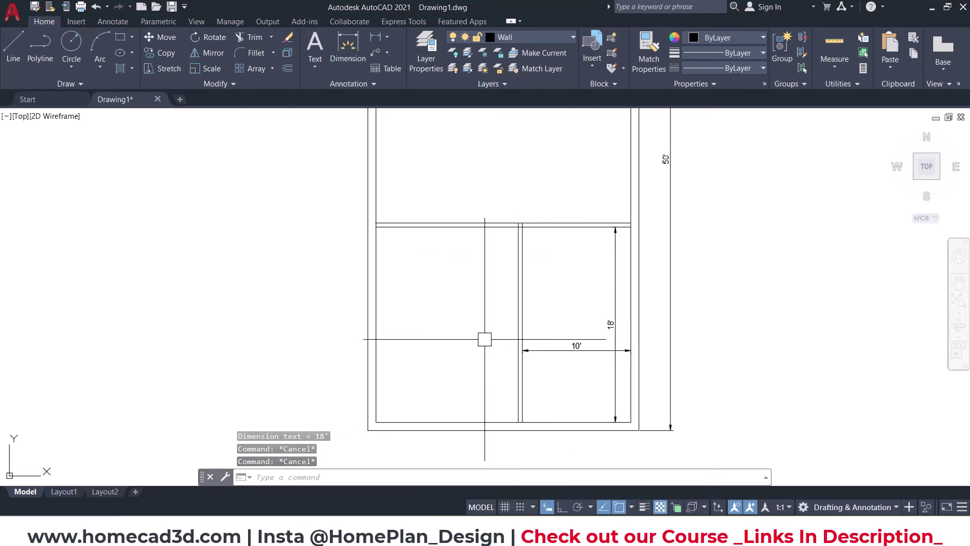
pyautogui.moveTo(376, 231); pyautogui.dragTo(512, 342)
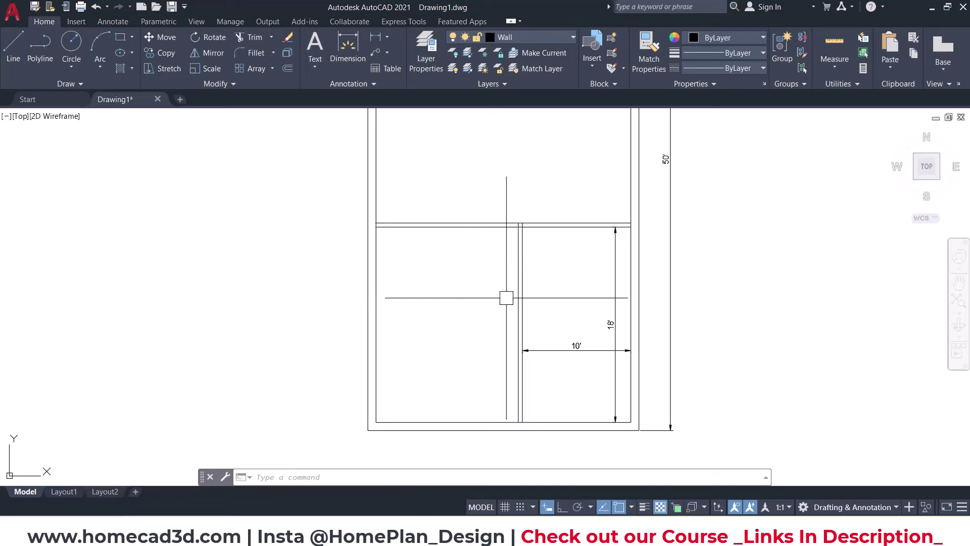
pyautogui.click(504, 296)
pyautogui.press('Escape')
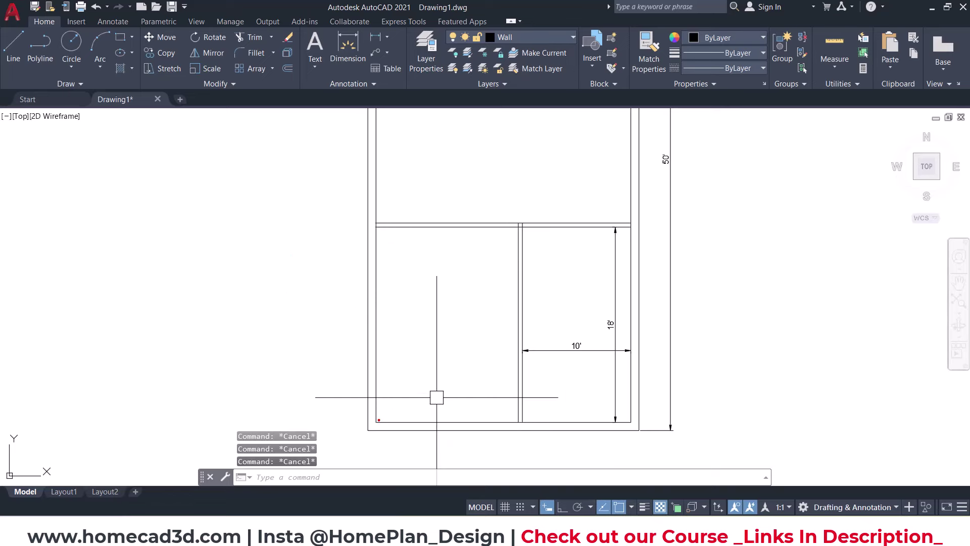
# Step: Offset the bottom inner wall 5' up, then 9" more to form a new double-line wall
pyautogui.write('o')
pyautogui.press('Return')
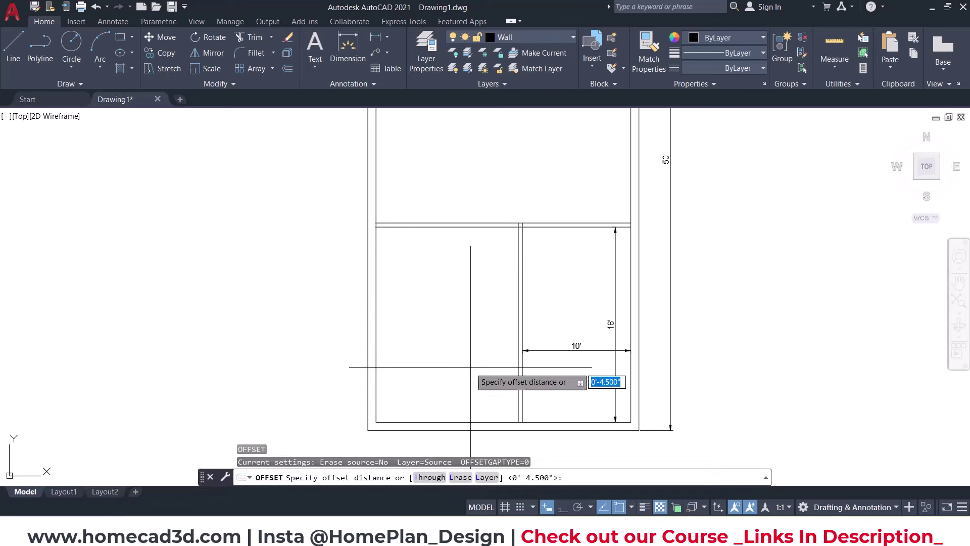
pyautogui.write("5'")
pyautogui.press('Return')
pyautogui.click(468, 422)
pyautogui.click(520, 392)
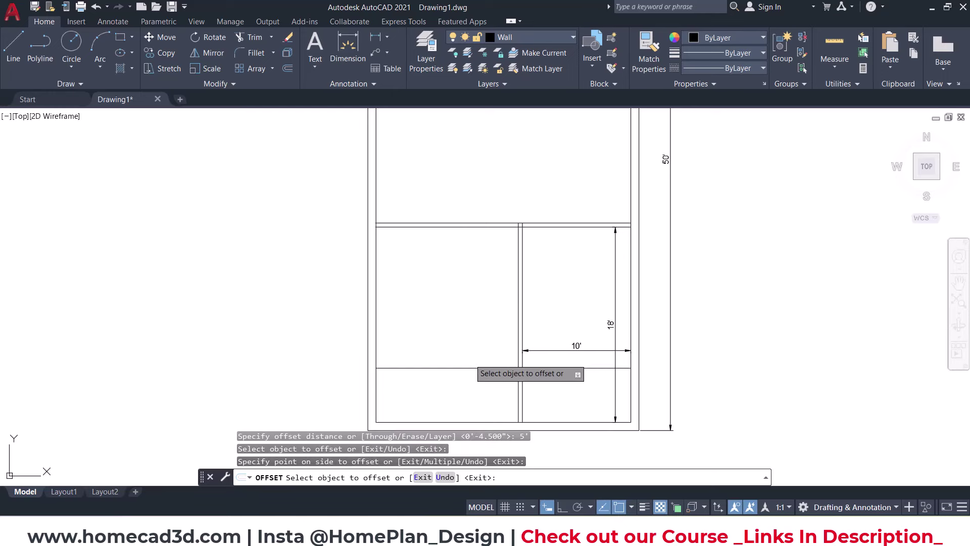
pyautogui.click(465, 367)
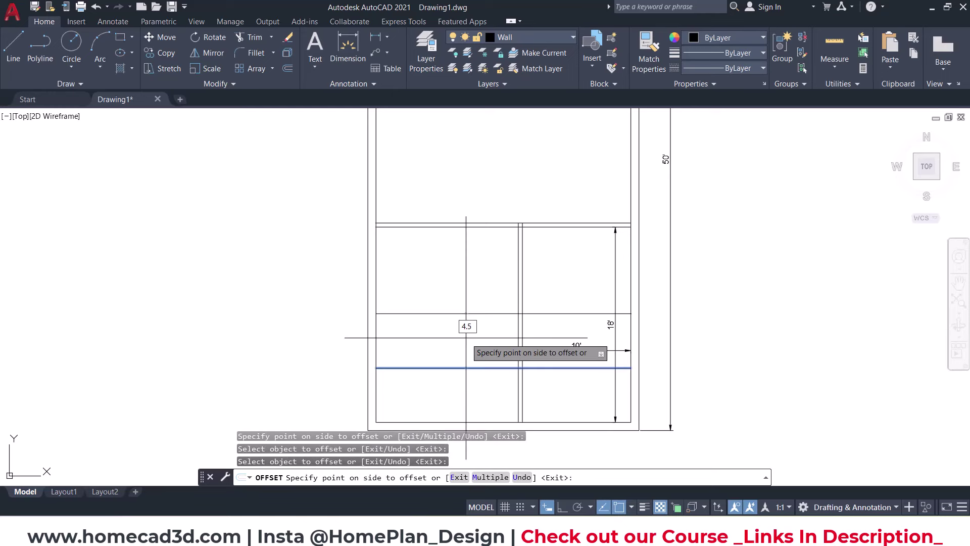
pyautogui.write('"')
pyautogui.press('Return')
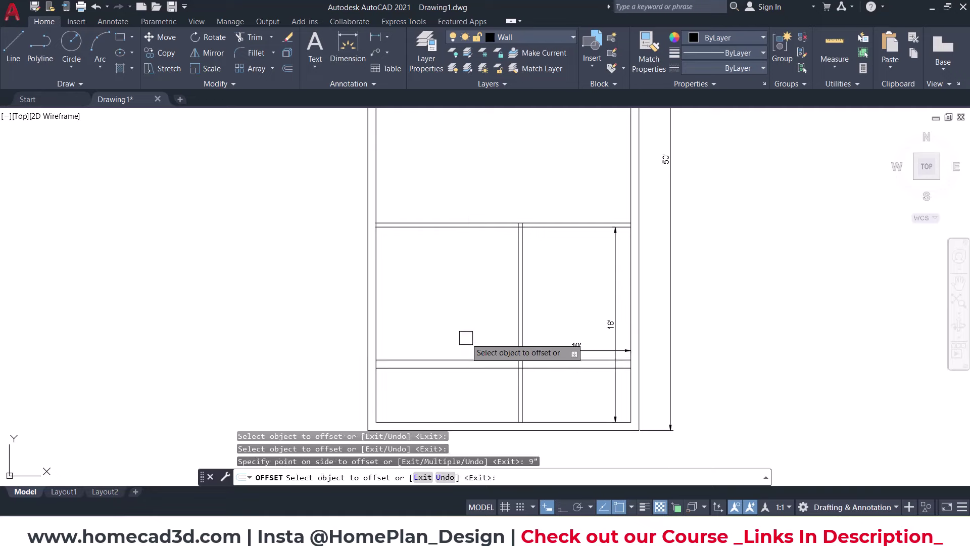
pyautogui.press('Escape')
pyautogui.press('Escape')
# Step: Trim the new wall's ends where they cross the room walls
pyautogui.write('tr')
pyautogui.press('Return')
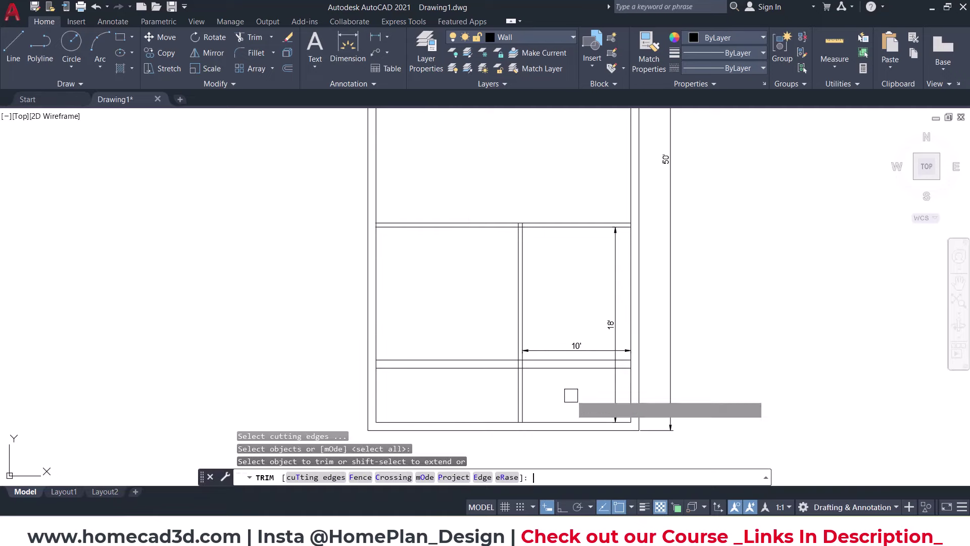
pyautogui.click(567, 379)
pyautogui.click(513, 323)
pyautogui.press('Escape')
# Step: Dimension the lower-left room 12'-3" tall and 13'-1.5" wide
pyautogui.write('dli')
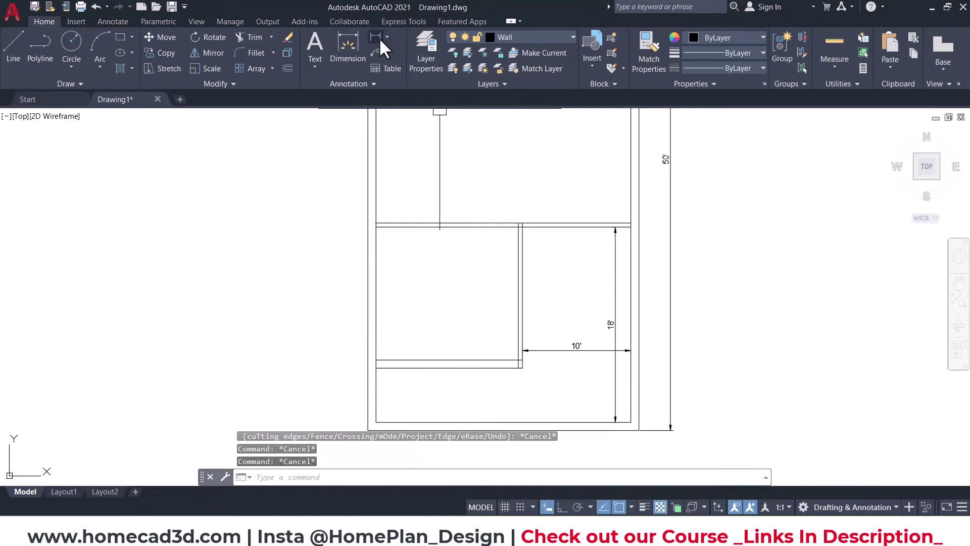
pyautogui.press('Return')
pyautogui.click(454, 222)
pyautogui.click(453, 359)
pyautogui.click(454, 343)
pyautogui.press('Return')
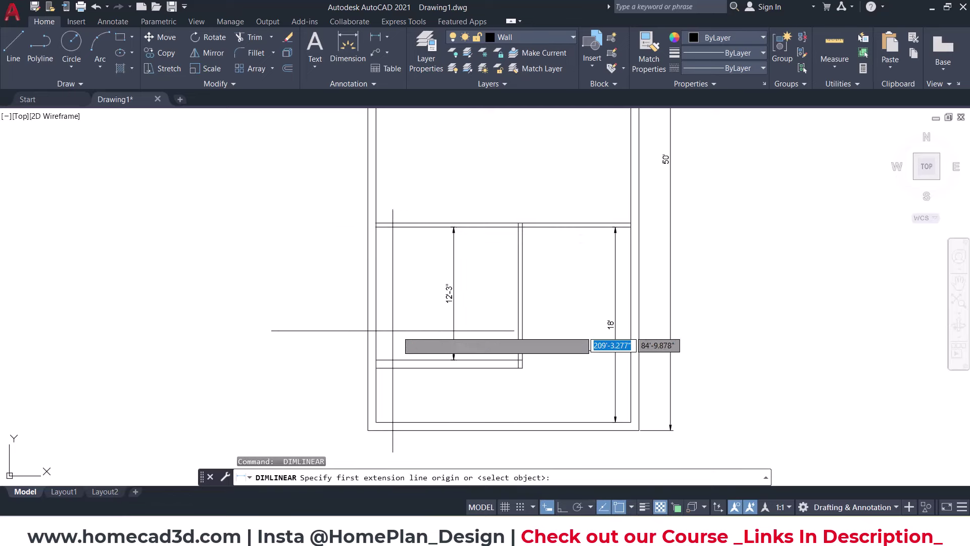
pyautogui.click(376, 328)
pyautogui.click(518, 328)
pyautogui.click(508, 331)
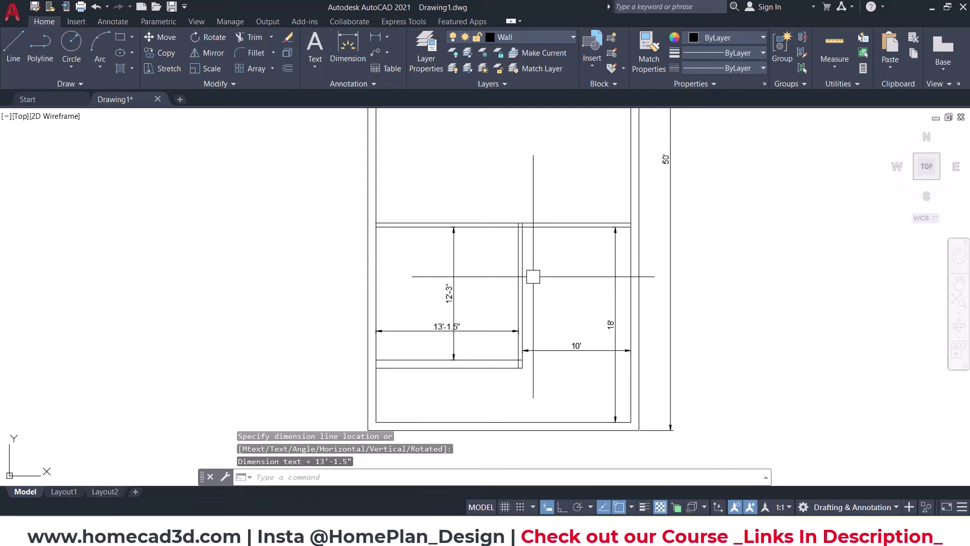
# Step: Stretch the middle wall 2' to the left with ortho mode on
pyautogui.moveTo(538, 222); pyautogui.dragTo(513, 293, button='middle')
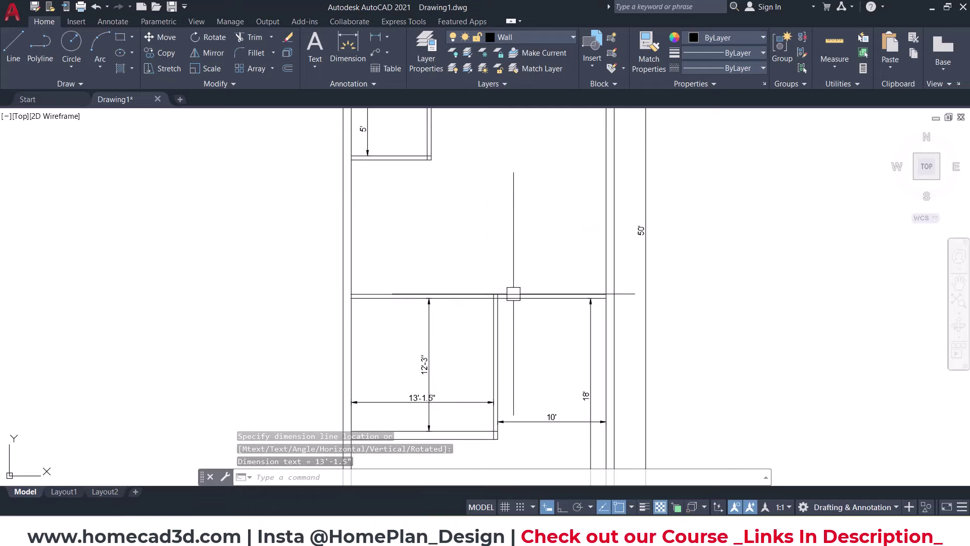
pyautogui.scroll(-2, 514, 293)
pyautogui.scroll(2, 512, 346)
pyautogui.write('s')
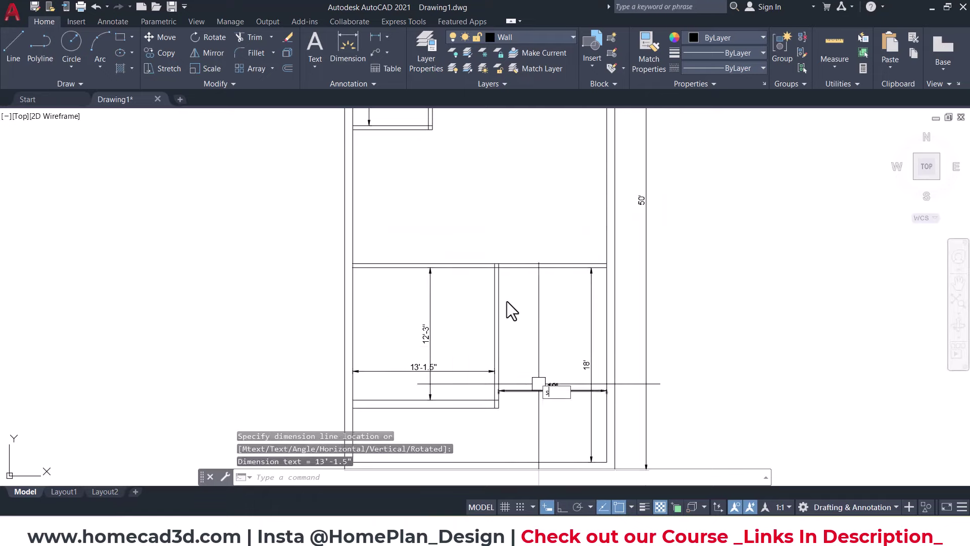
pyautogui.press('Return')
pyautogui.click(520, 210)
pyautogui.click(478, 379)
pyautogui.press('Return')
pyautogui.click(476, 338)
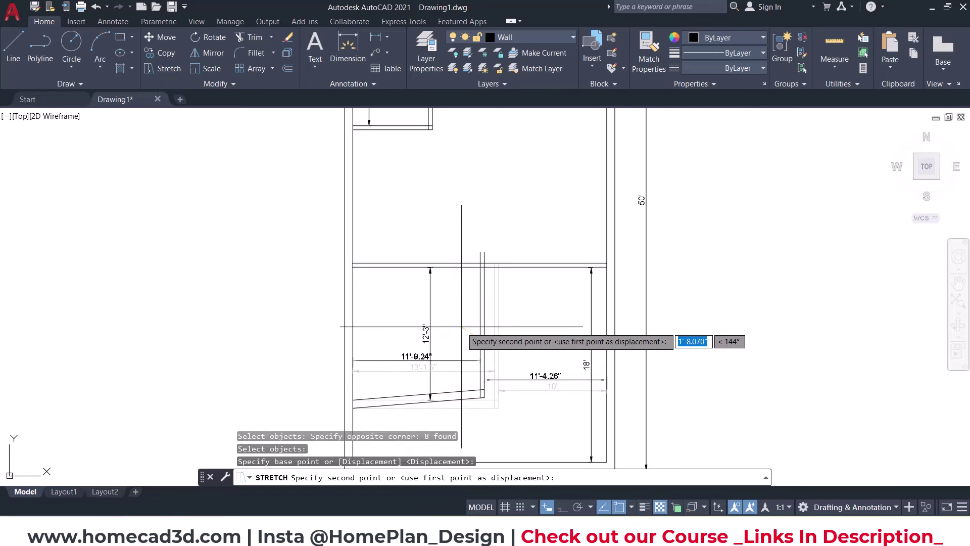
pyautogui.press('F8')
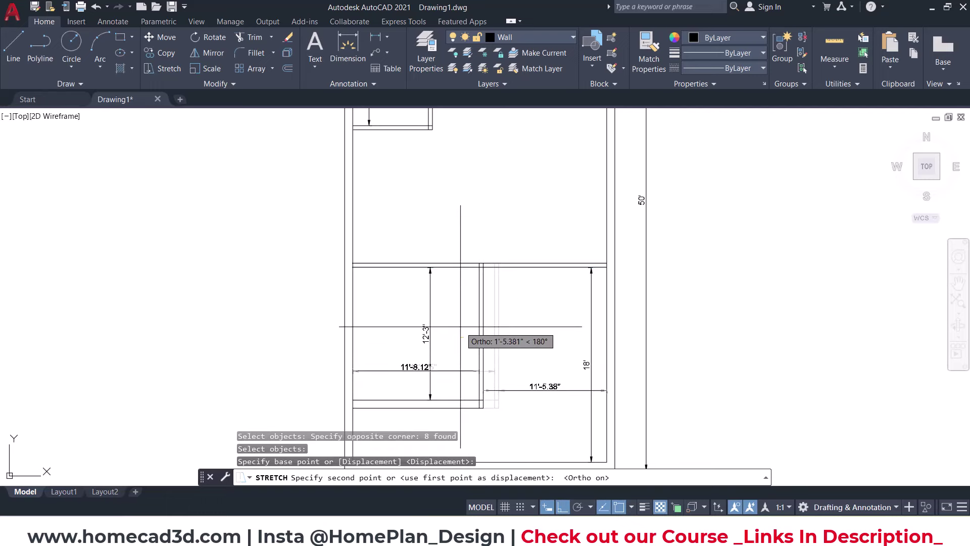
pyautogui.write("2'")
pyautogui.press('Return')
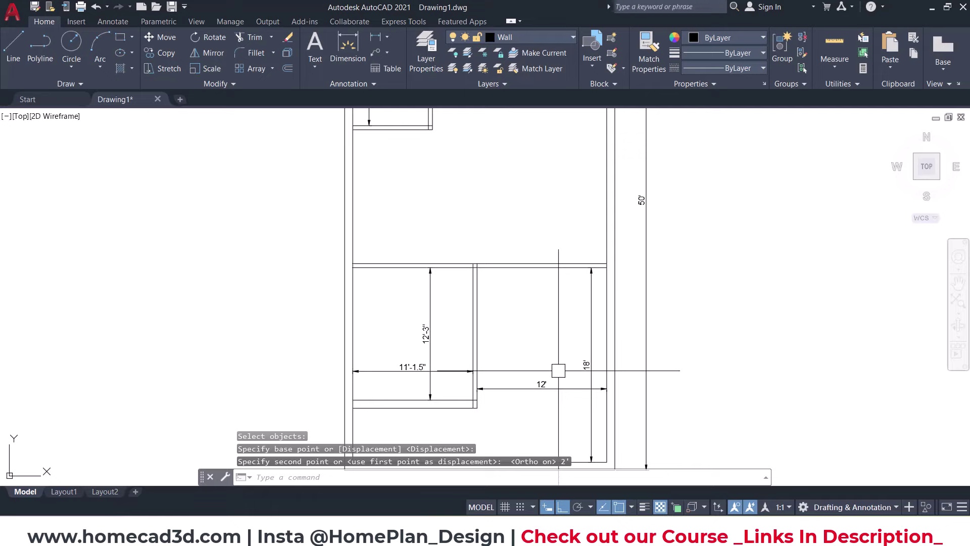
# Step: Begin stretching the bottom walls with a crossing selection and base point, then cancel
pyautogui.moveTo(559, 371); pyautogui.dragTo(593, 313, button='middle')
pyautogui.press('Escape')
pyautogui.press('Escape')
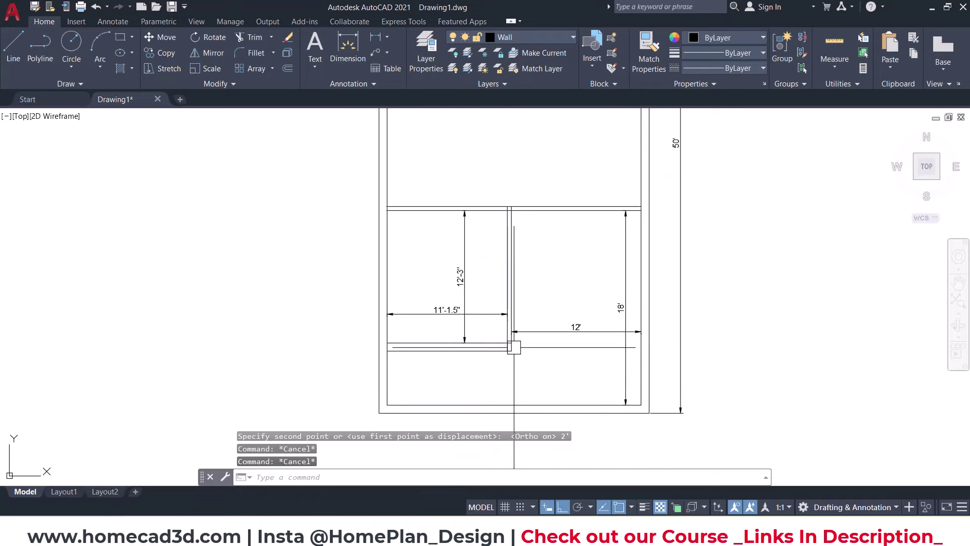
pyautogui.write('s')
pyautogui.press('Return')
pyautogui.click(567, 386)
pyautogui.click(323, 320)
pyautogui.press('Return')
pyautogui.click(303, 320)
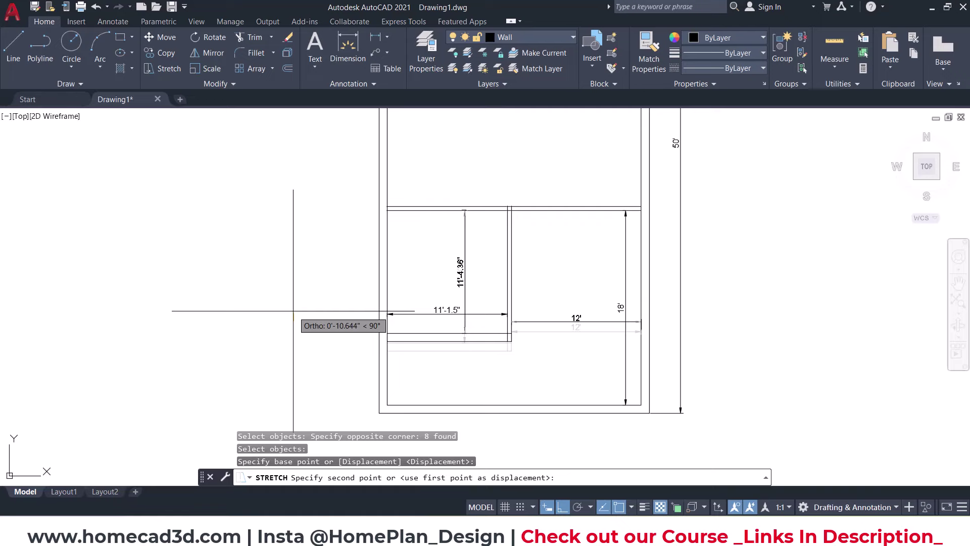
pyautogui.press('Escape')
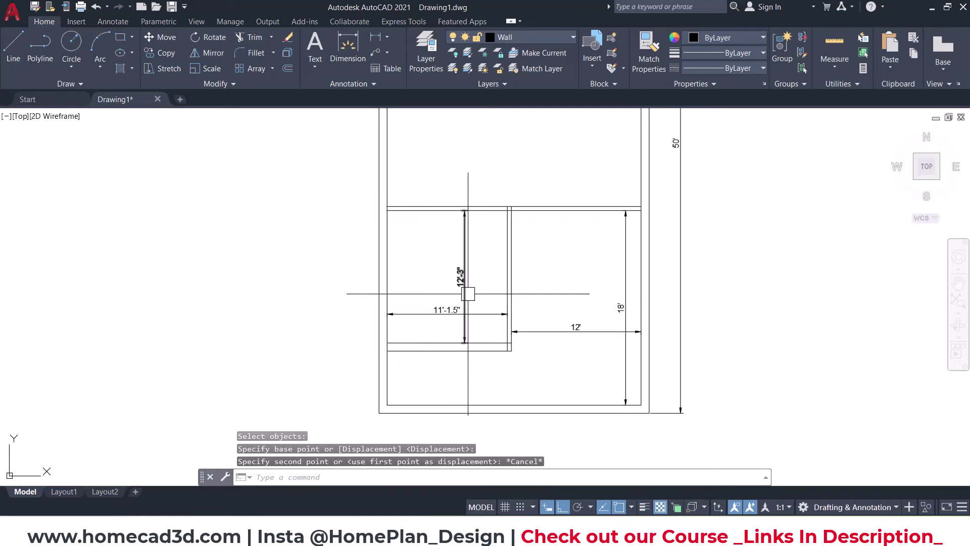
pyautogui.write('s')
# Step: Reselect the bottom walls and stretch them 1'3" so the room height reads 11'
pyautogui.press('Return')
pyautogui.click(552, 385)
pyautogui.click(314, 320)
pyautogui.press('Return')
pyautogui.click(298, 324)
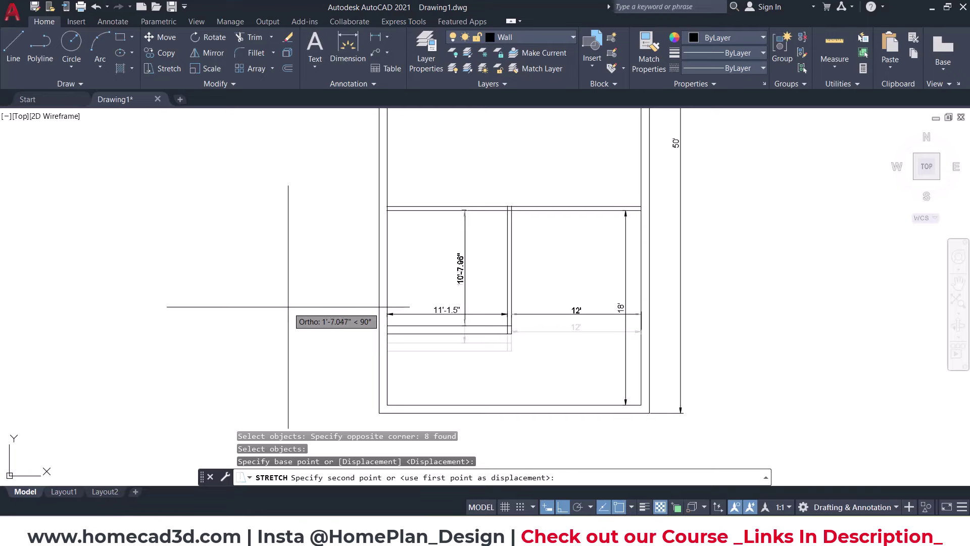
pyautogui.write('1\'3"')
pyautogui.press('Return')
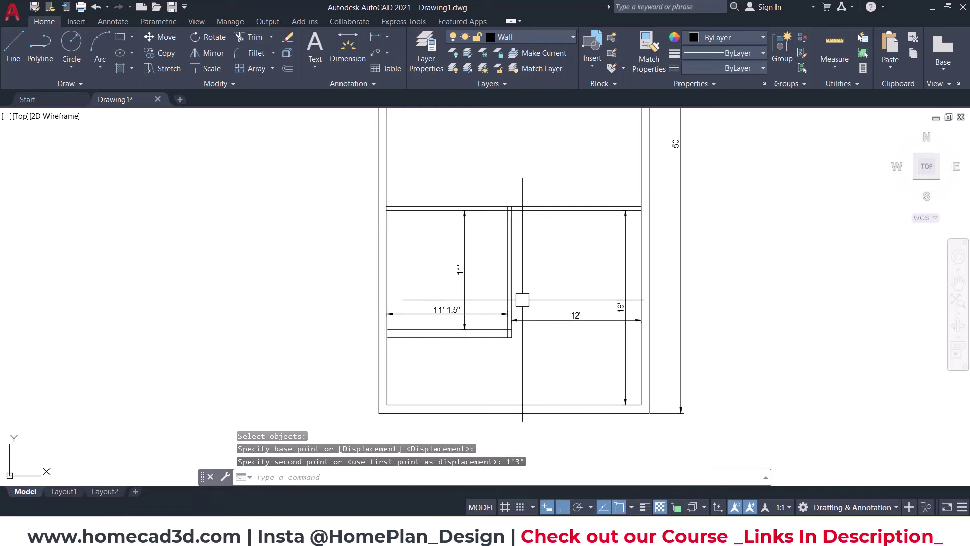
pyautogui.scroll(2, 434, 321)
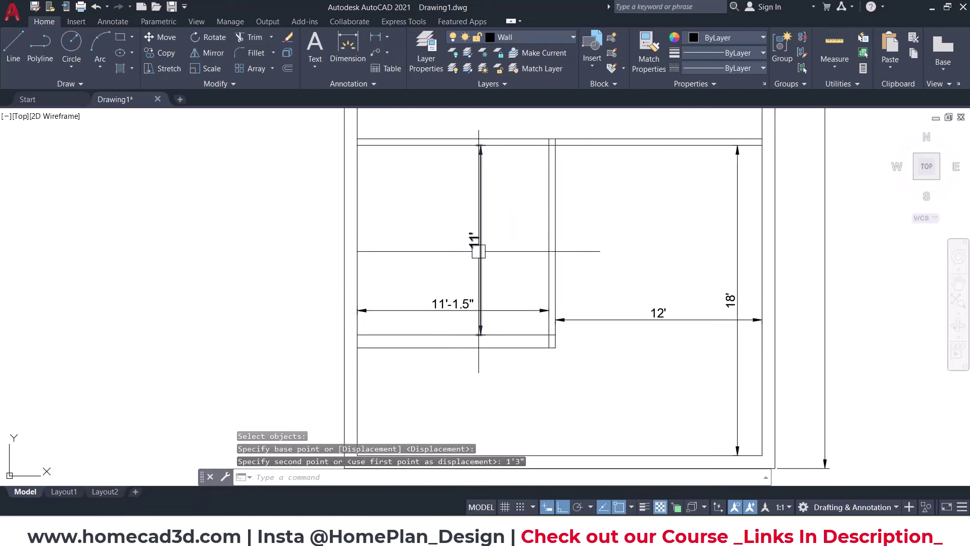
pyautogui.scroll(-2, 478, 254)
# Step: Dimension the 6'-3" gap below the lower-left room
pyautogui.click(375, 36)
pyautogui.click(434, 313)
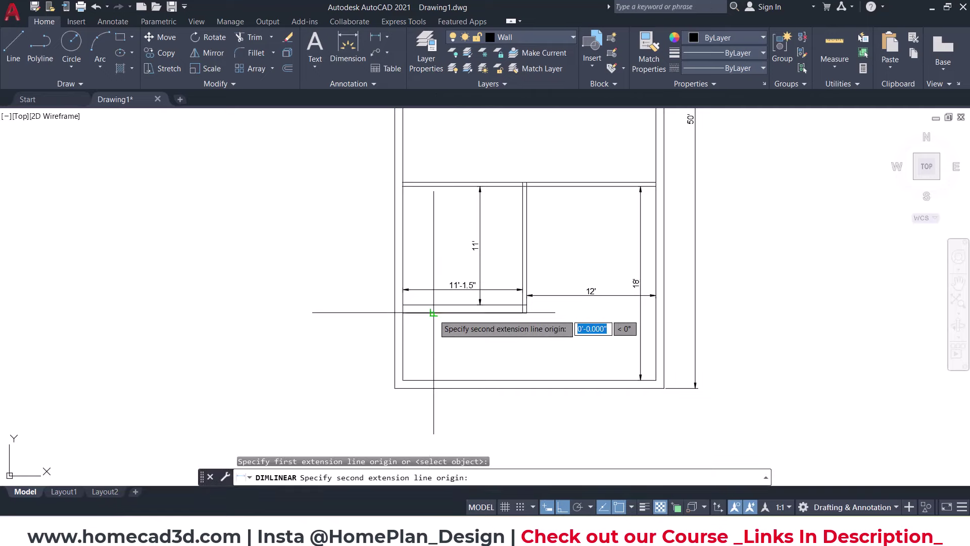
pyautogui.click(435, 380)
pyautogui.scroll(2, 434, 374)
pyautogui.click(435, 339)
pyautogui.scroll(-4, 460, 339)
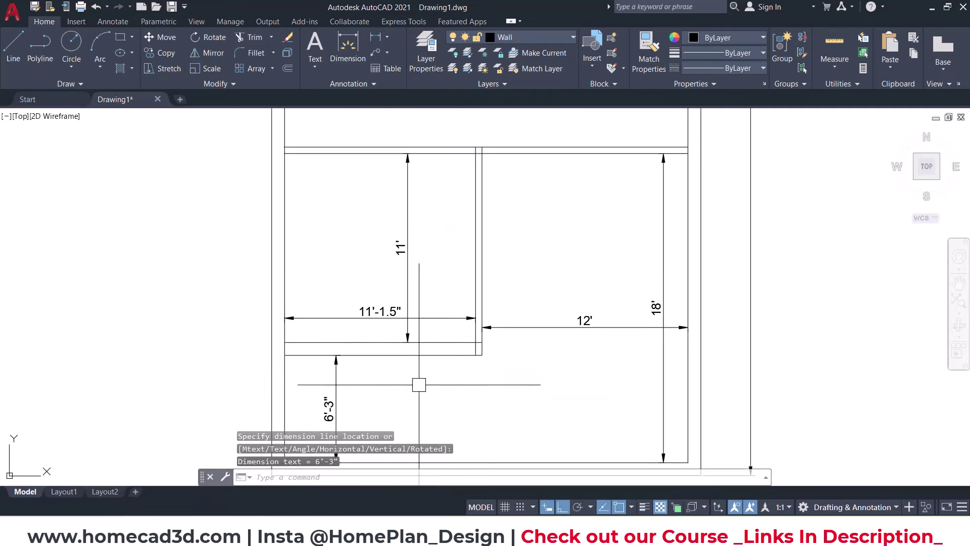
pyautogui.scroll(2, 517, 293)
pyautogui.press('Escape')
pyautogui.press('Escape')
pyautogui.press('Escape')
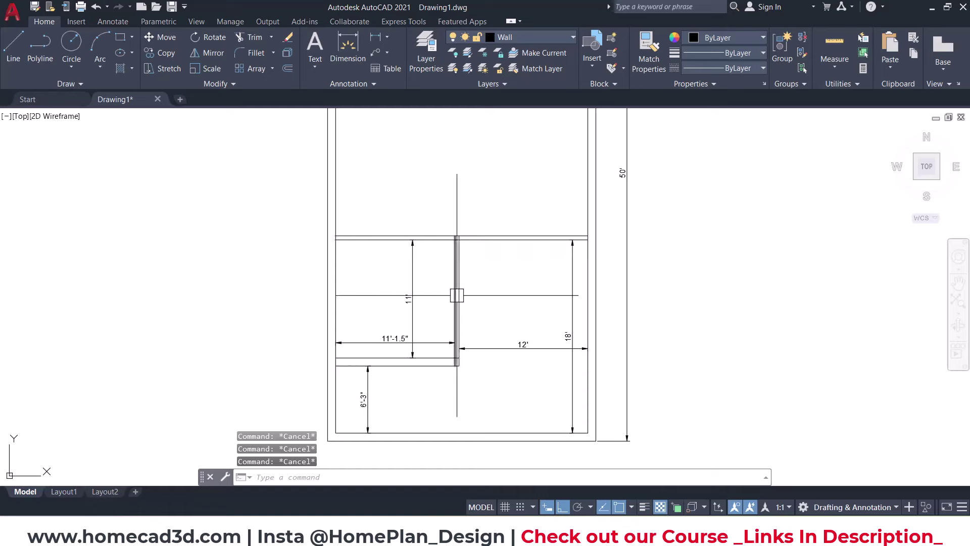
pyautogui.scroll(-2, 474, 278)
pyautogui.scroll(1, 436, 238)
pyautogui.scroll(1, 454, 266)
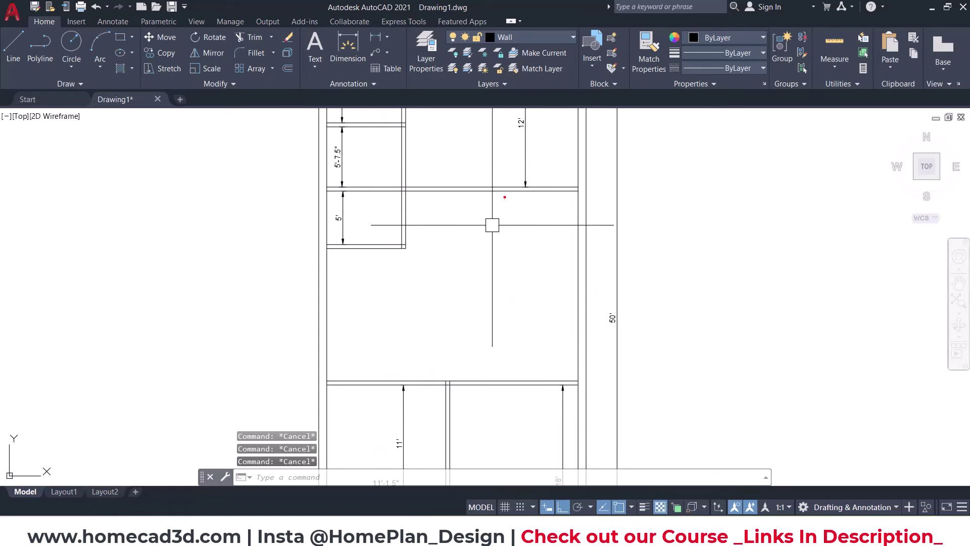
# Step: Dimension the middle room 17'-9" tall and 16'-1.5" wide
pyautogui.write('dli')
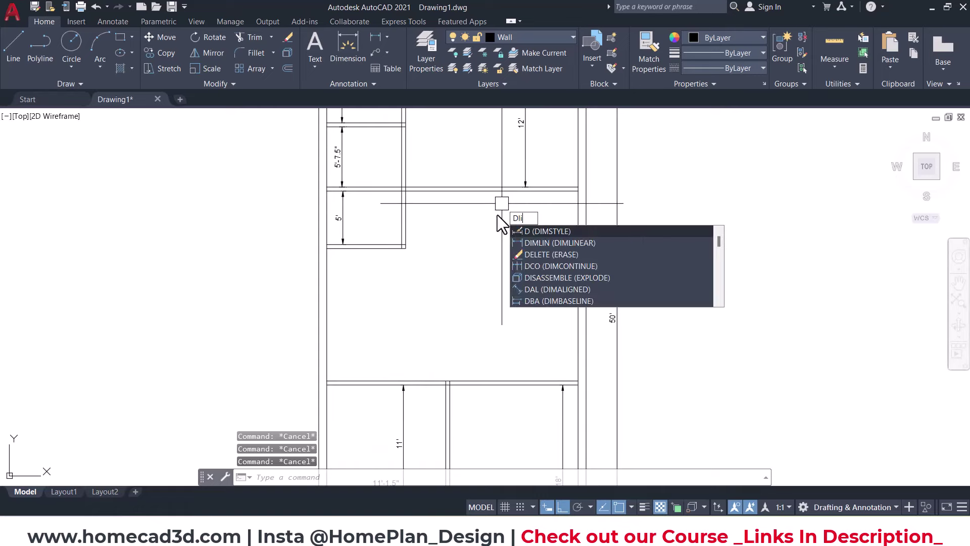
pyautogui.press('Return')
pyautogui.click(513, 191)
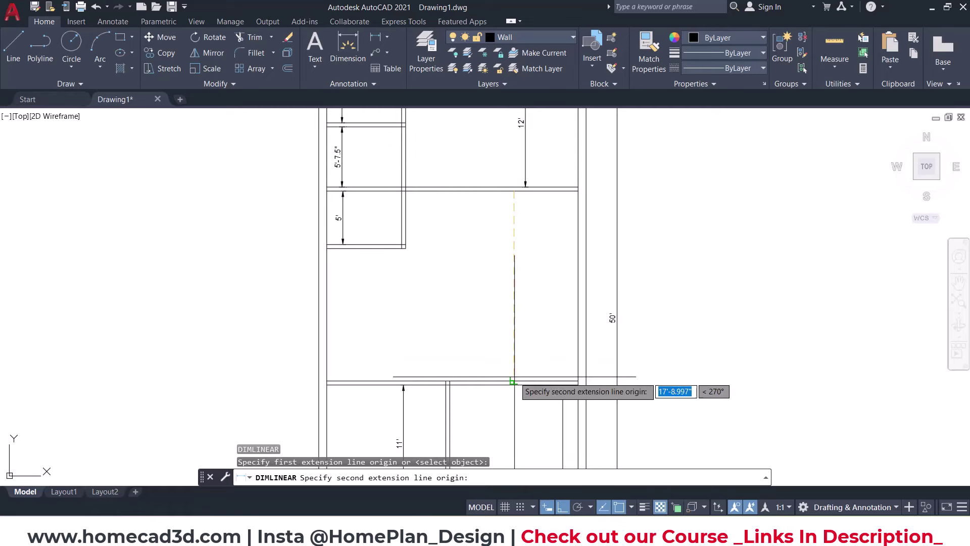
pyautogui.click(517, 379)
pyautogui.click(514, 334)
pyautogui.press('Return')
pyautogui.click(405, 221)
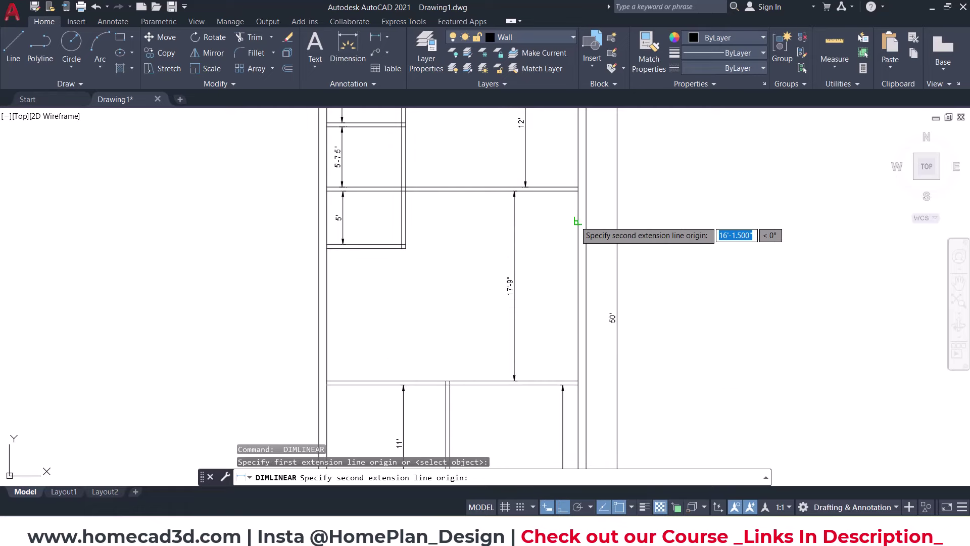
pyautogui.click(577, 220)
pyautogui.click(575, 220)
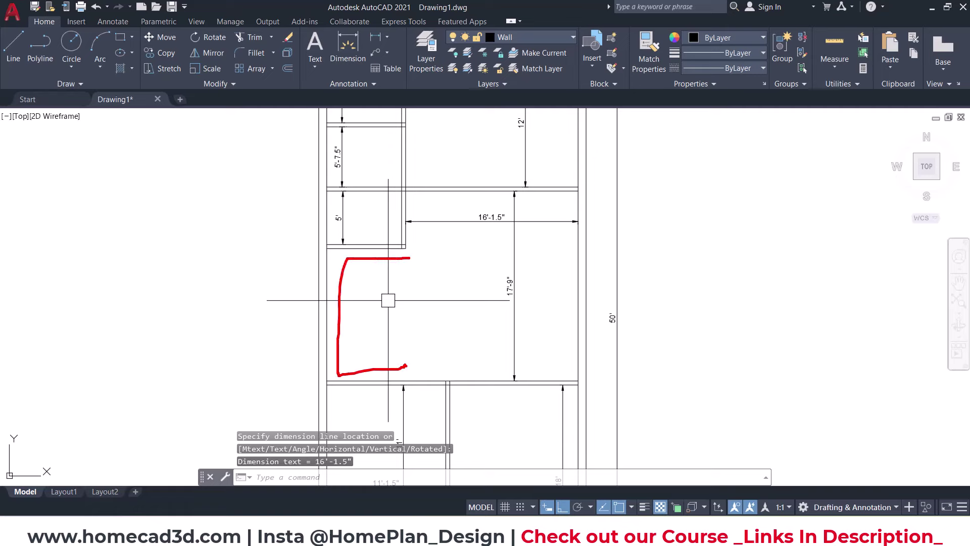
# Step: Start a trim and navigate to the lower wall junction, then cancel it
pyautogui.press('Escape')
pyautogui.press('Escape')
pyautogui.scroll(2, 345, 364)
pyautogui.write('tr')
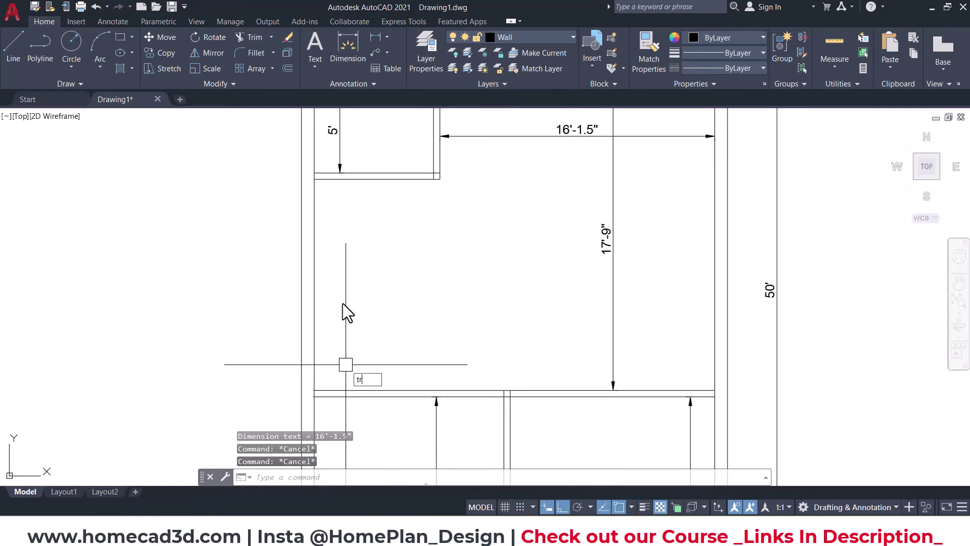
pyautogui.press('Return')
pyautogui.scroll(2, 321, 156)
pyautogui.scroll(-2, 329, 187)
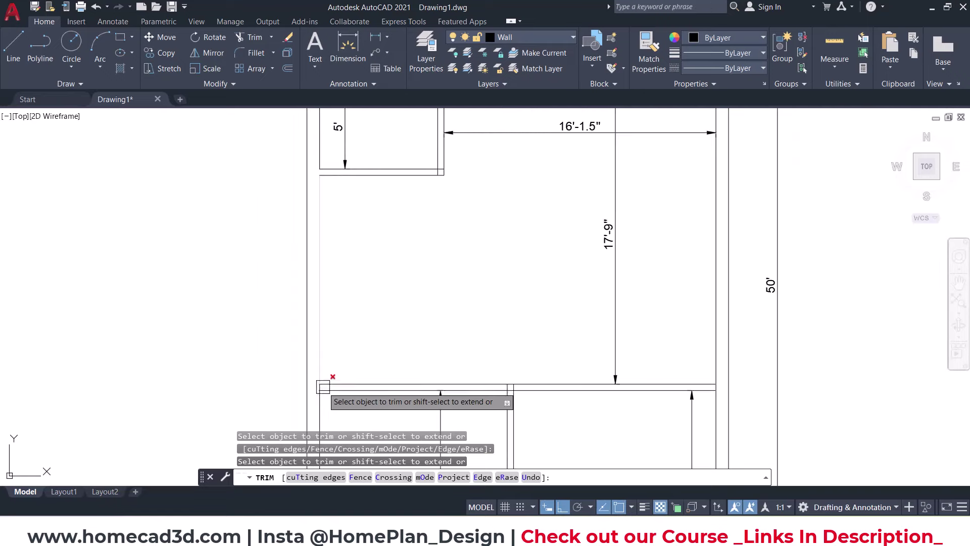
pyautogui.scroll(2, 323, 386)
pyautogui.scroll(-2, 276, 378)
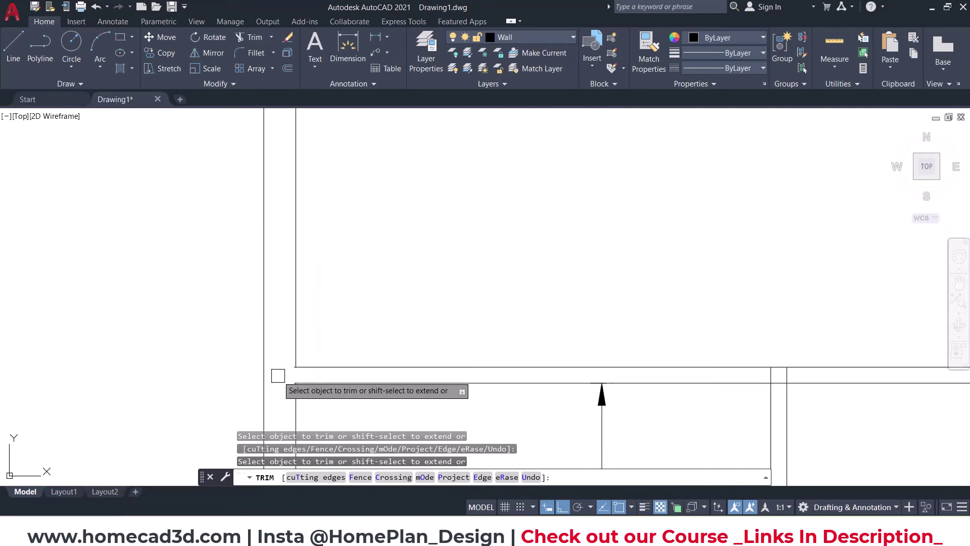
pyautogui.scroll(-3, 303, 369)
pyautogui.scroll(2, 650, 396)
pyautogui.scroll(2, 645, 347)
pyautogui.scroll(-2, 661, 341)
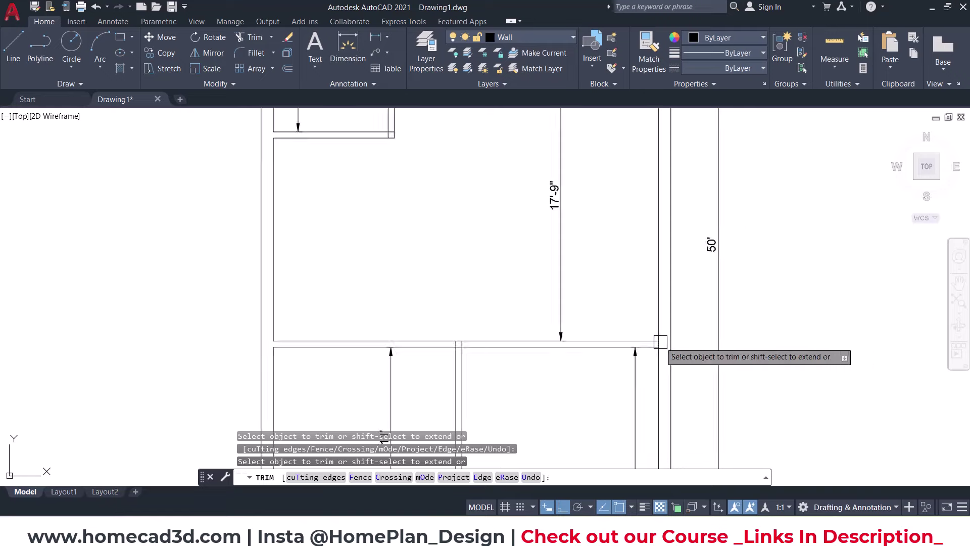
pyautogui.moveTo(581, 368); pyautogui.dragTo(565, 340, button='middle')
pyautogui.press('Escape')
pyautogui.press('Escape')
pyautogui.press('Escape')
# Step: Erase the short horizontal wall line and the 18' and 12' dimensions
pyautogui.click(522, 286)
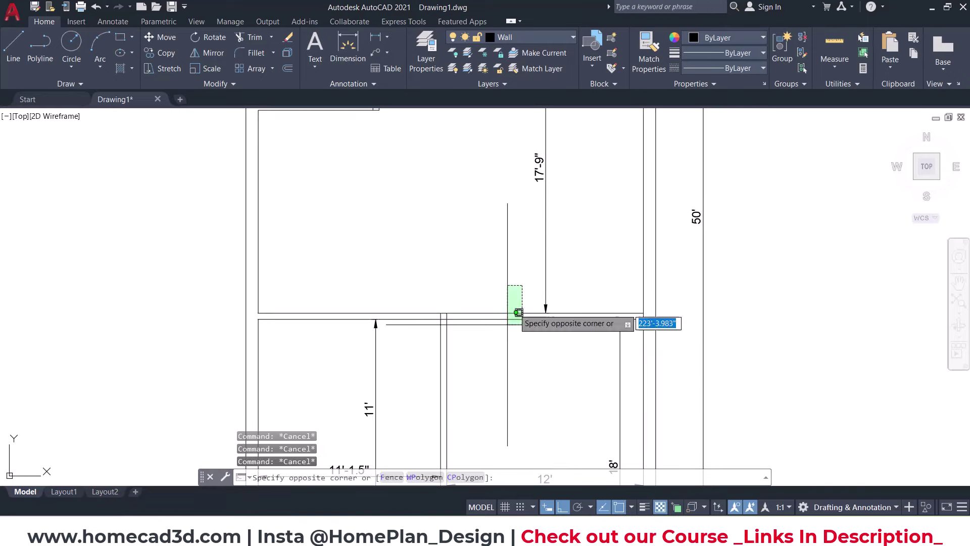
pyautogui.click(519, 312)
pyautogui.press('Delete')
pyautogui.scroll(-2, 505, 310)
pyautogui.scroll(-2, 496, 262)
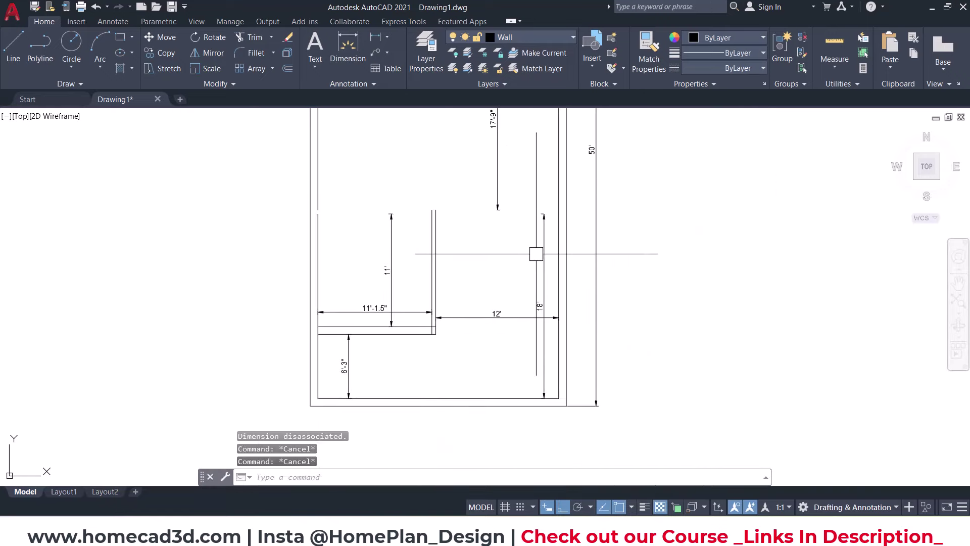
pyautogui.click(544, 273)
pyautogui.click(502, 317)
pyautogui.press('Delete')
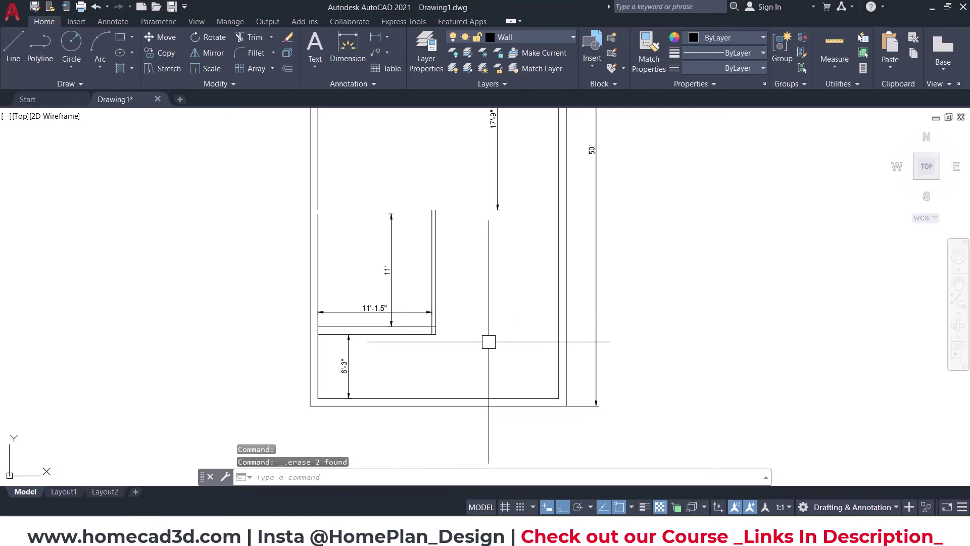
# Step: Offset the bottom wall 18' up, then again for the 4.5" wall thickness
pyautogui.write('o')
pyautogui.press('Return')
pyautogui.write("18'")
pyautogui.press('Return')
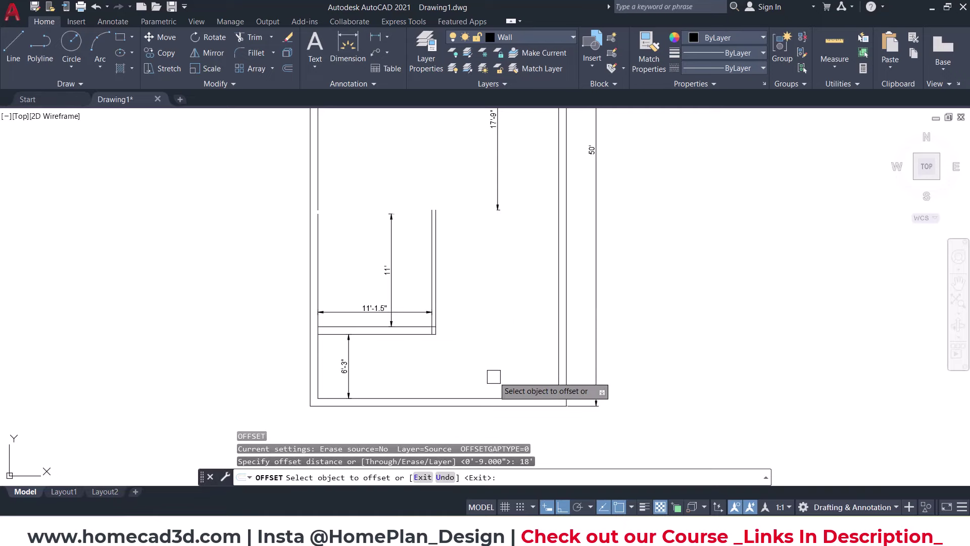
pyautogui.click(494, 398)
pyautogui.click(503, 313)
pyautogui.click(525, 214)
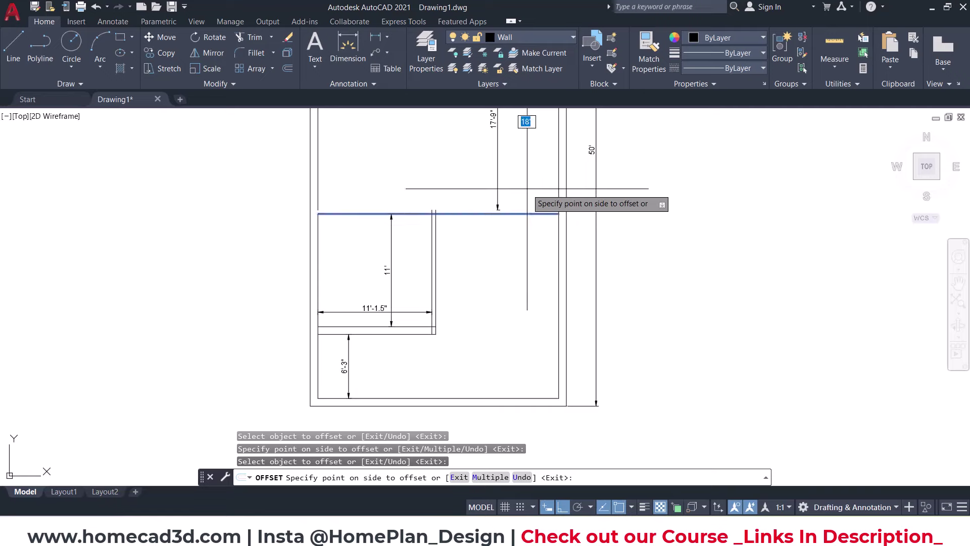
pyautogui.click(527, 188)
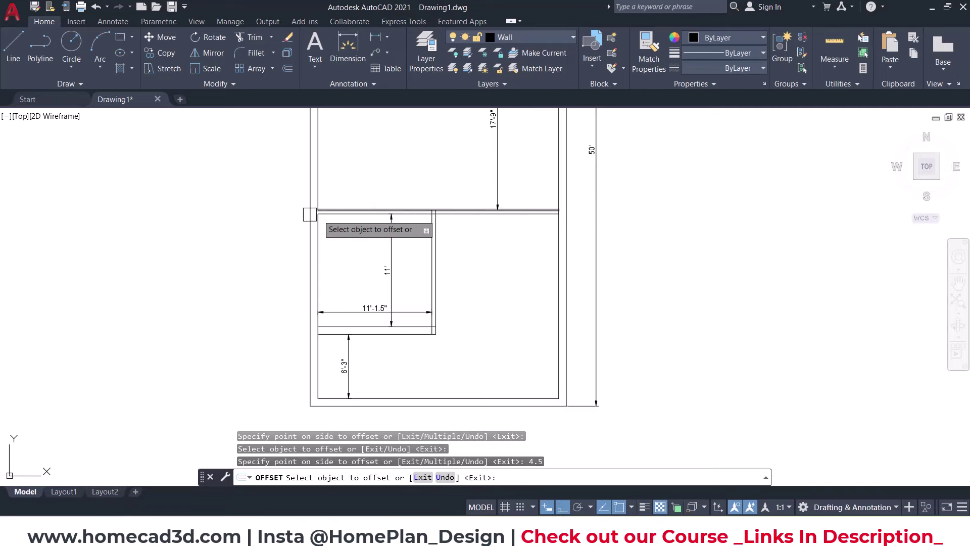
pyautogui.scroll(5, 323, 207)
pyautogui.press('Escape')
# Step: Fillet the new wall lines into the outer walls at the corners
pyautogui.press('Escape')
pyautogui.press('Escape')
pyautogui.write('f')
pyautogui.press('Return')
pyautogui.click(353, 198)
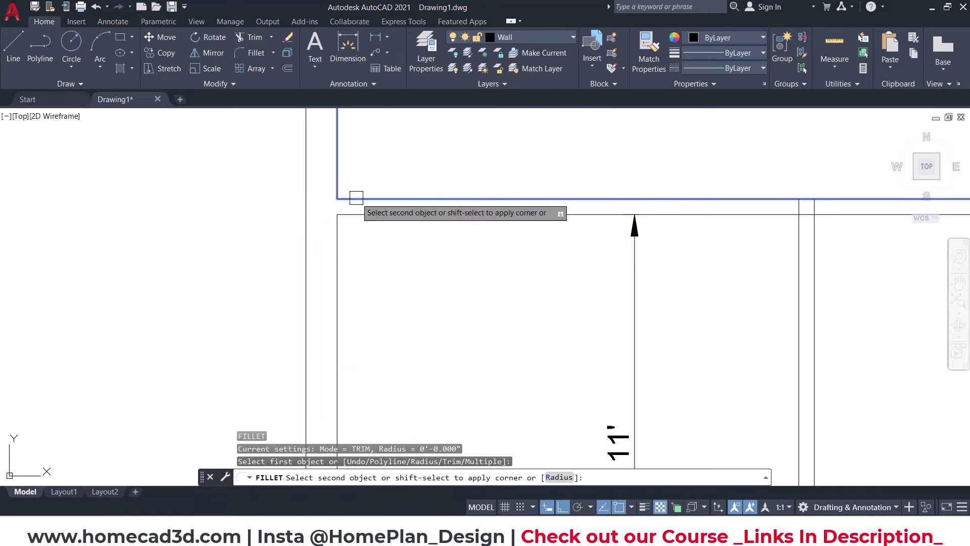
pyautogui.press('Escape')
pyautogui.write('f')
pyautogui.press('Return')
pyautogui.click(344, 244)
pyautogui.click(604, 215)
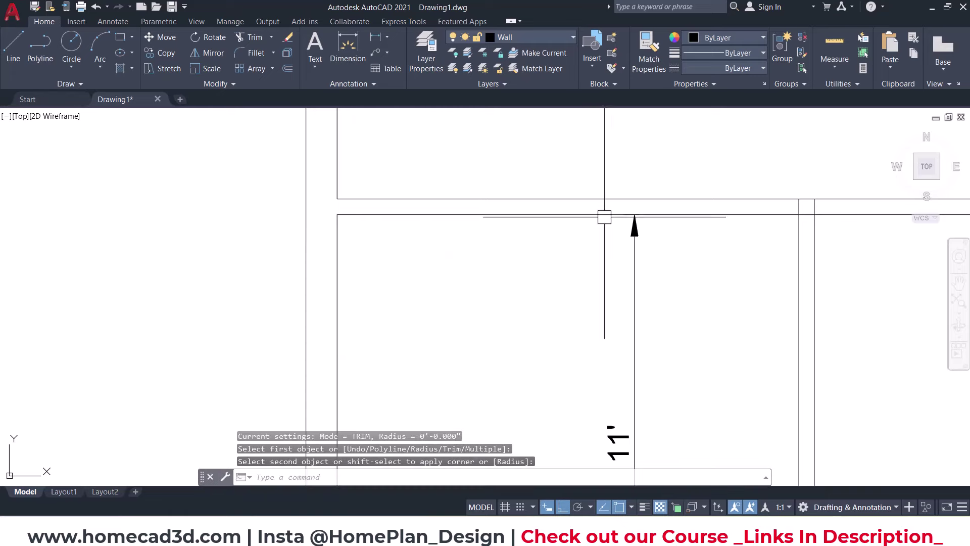
pyautogui.moveTo(889, 192); pyautogui.dragTo(606, 238, button='middle')
pyautogui.moveTo(941, 236); pyautogui.dragTo(658, 281, button='middle')
pyautogui.press('Return')
pyautogui.click(724, 294)
pyautogui.press('Escape')
pyautogui.press('Escape')
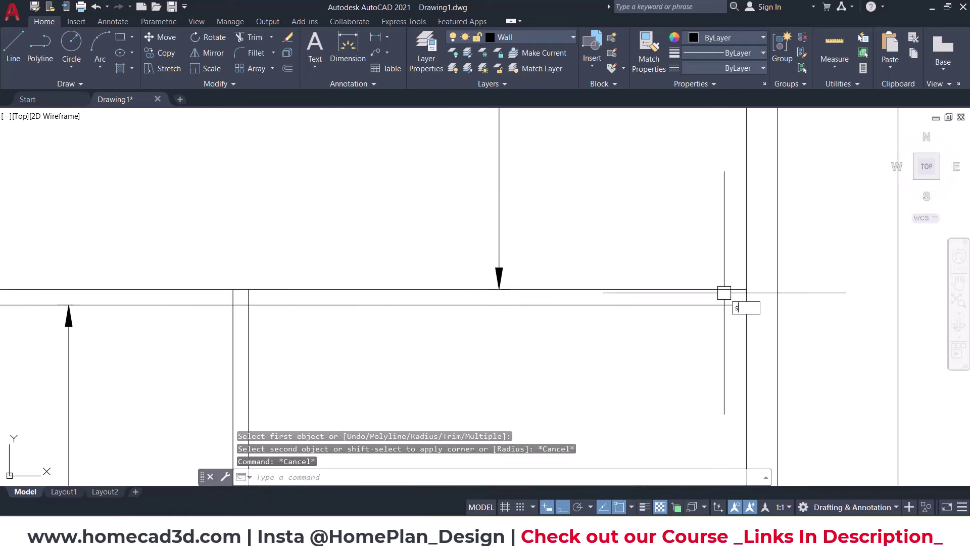
pyautogui.press('Escape')
# Step: Start a trim, then cancel and pan back to the middle room
pyautogui.write('tr')
pyautogui.press('Return')
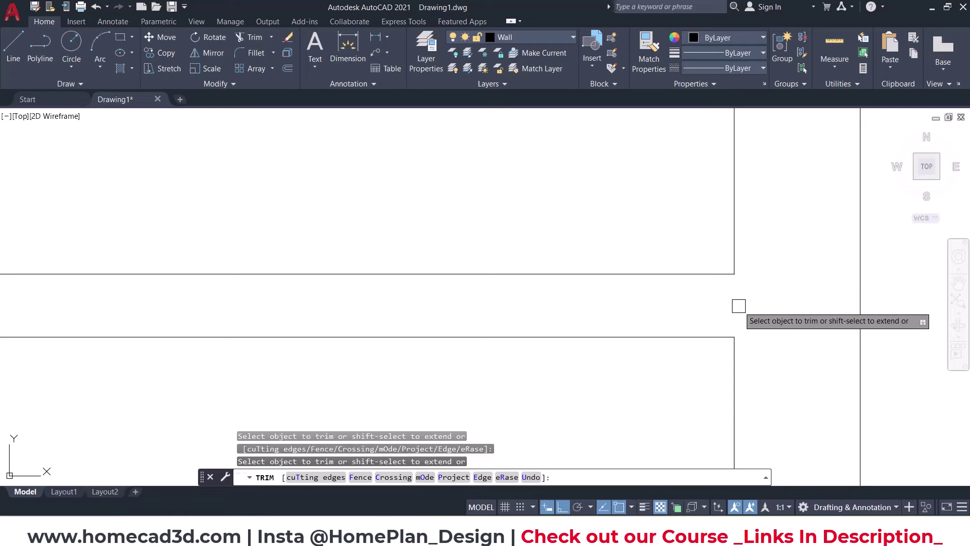
pyautogui.press('Escape')
pyautogui.moveTo(740, 303)
pyautogui.mouseDown(button='middle')
pyautogui.moveTo(544, 304)
pyautogui.moveTo(531, 405)
pyautogui.mouseUp(button='middle')
pyautogui.scroll(-2, 544, 304)
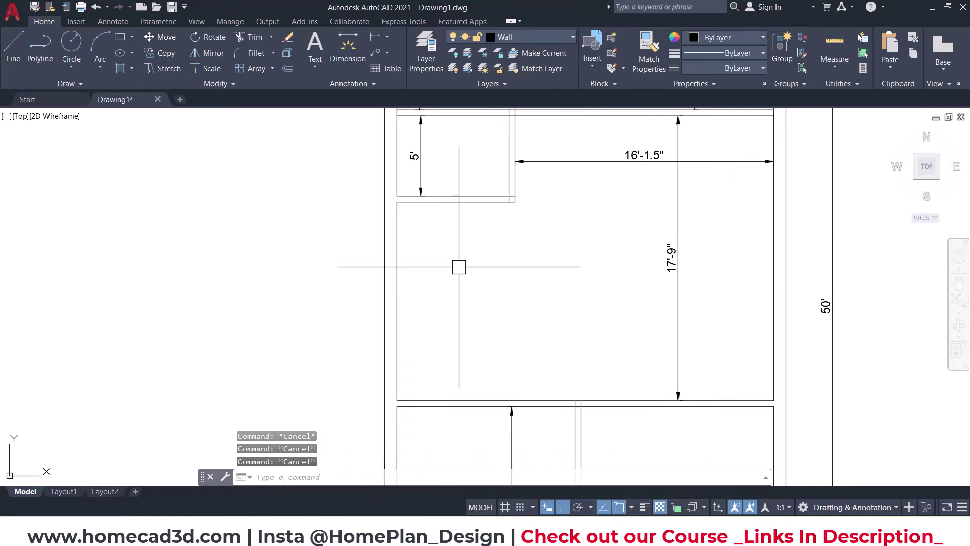
pyautogui.write('o')
# Step: Offset the middle room's top, left and bottom walls 3' inward
pyautogui.press('Return')
pyautogui.write('3')
pyautogui.press('Return')
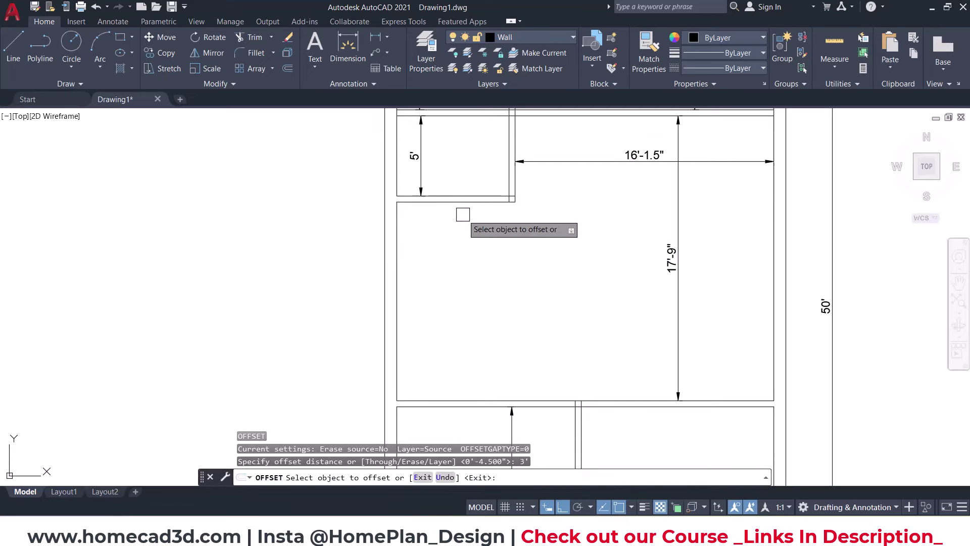
pyautogui.click(459, 203)
pyautogui.click(448, 223)
pyautogui.click(396, 301)
pyautogui.click(463, 296)
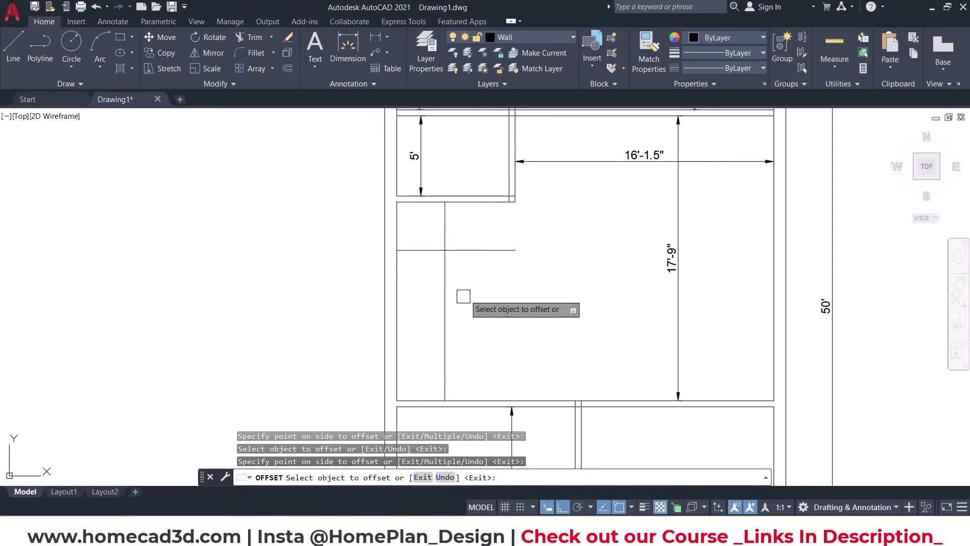
pyautogui.click(462, 400)
pyautogui.click(485, 308)
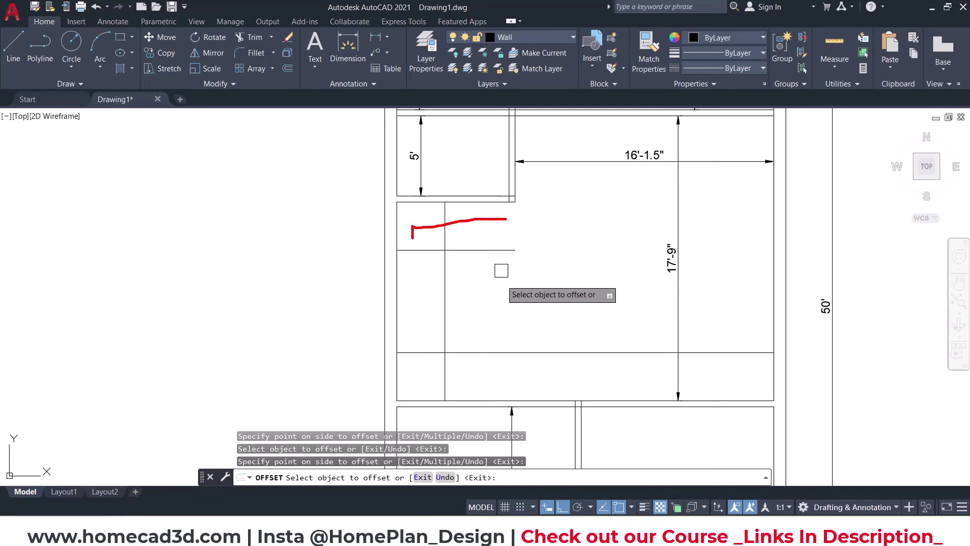
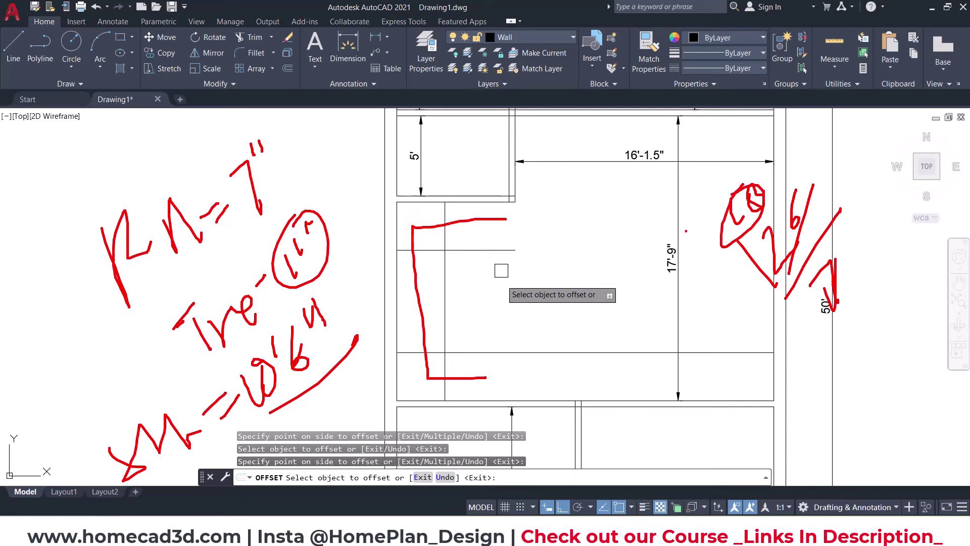
# Step: Offset the stair wall line repeatedly to the right at 11" spacing for vertical step lines
pyautogui.press('Escape')
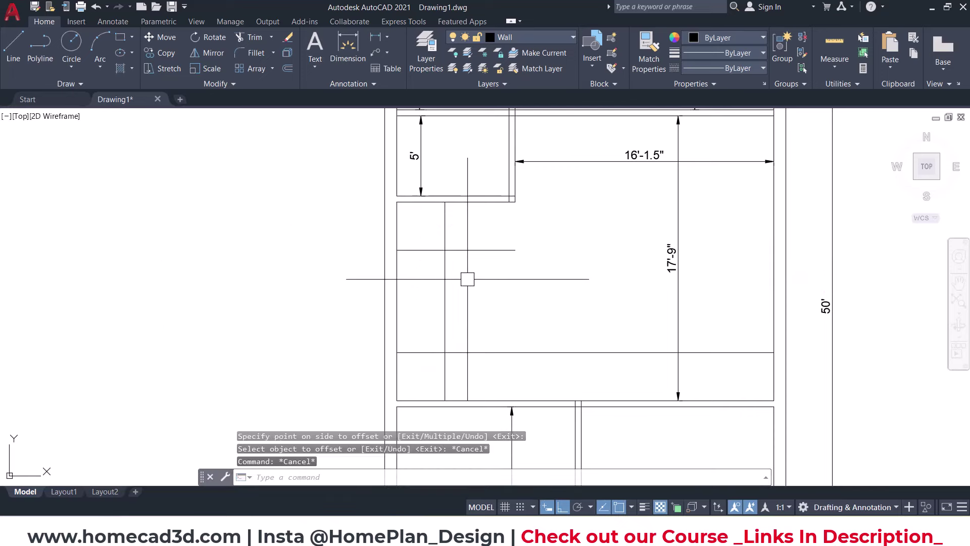
pyautogui.press('Escape')
pyautogui.press('Escape')
pyautogui.write('o')
pyautogui.press('Return')
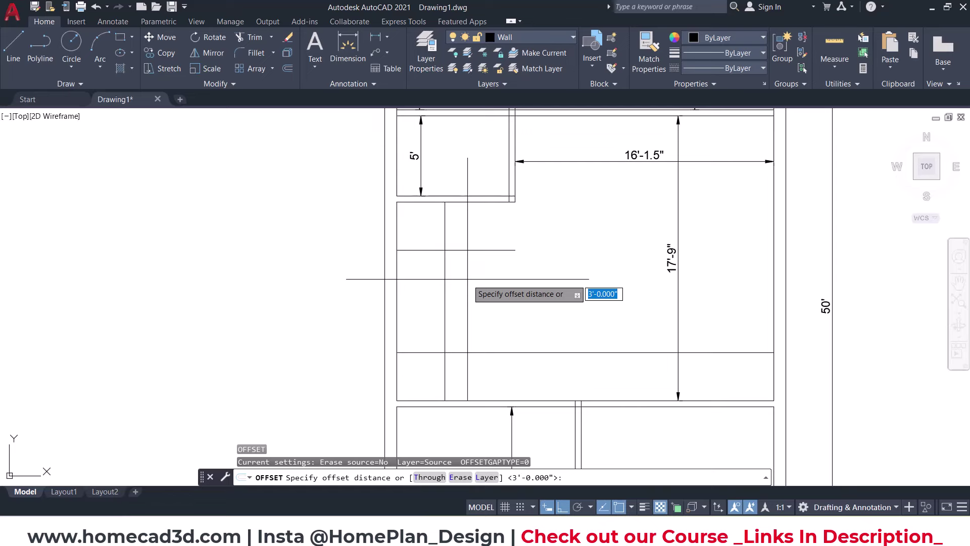
pyautogui.write('11')
pyautogui.press('Return')
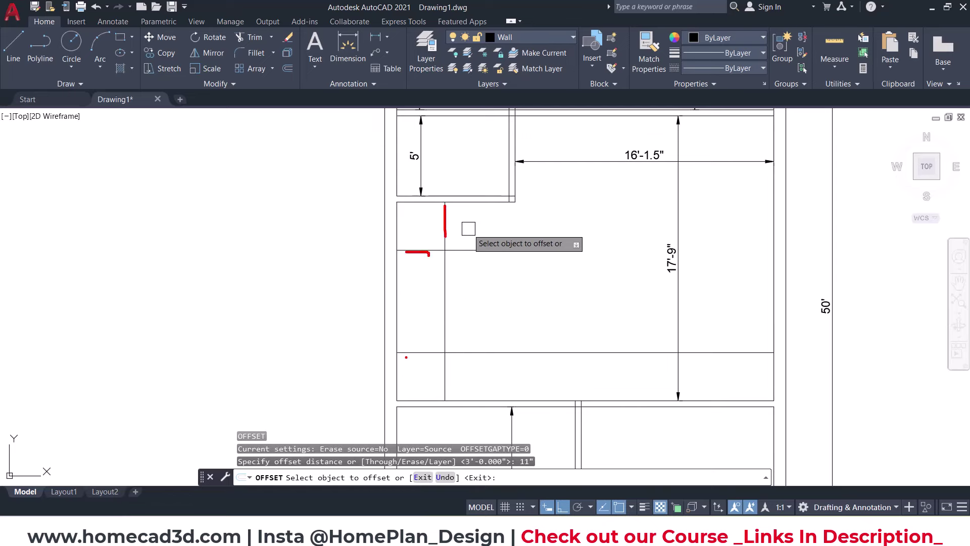
pyautogui.click(445, 233)
pyautogui.click(459, 226)
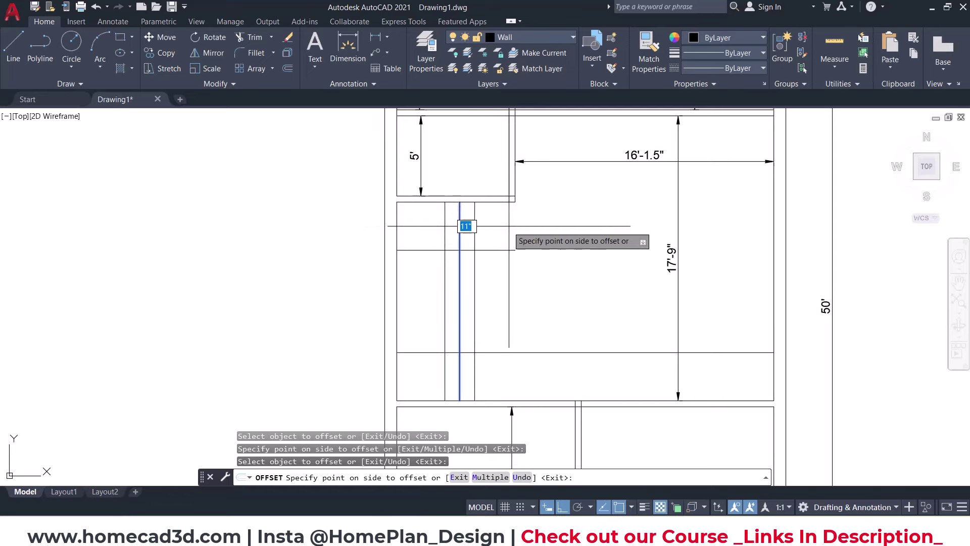
pyautogui.click(508, 226)
pyautogui.click(474, 225)
pyautogui.click(512, 225)
pyautogui.click(516, 223)
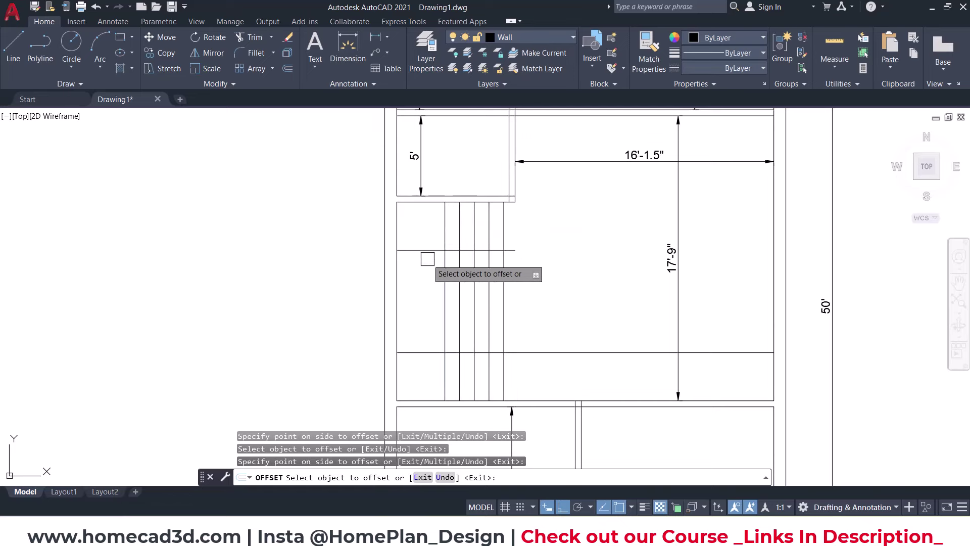
# Step: Offset the horizontal stair lines downward at 11" intervals to complete the step grid
pyautogui.click(427, 249)
pyautogui.click(428, 257)
pyautogui.click(424, 264)
pyautogui.click(414, 289)
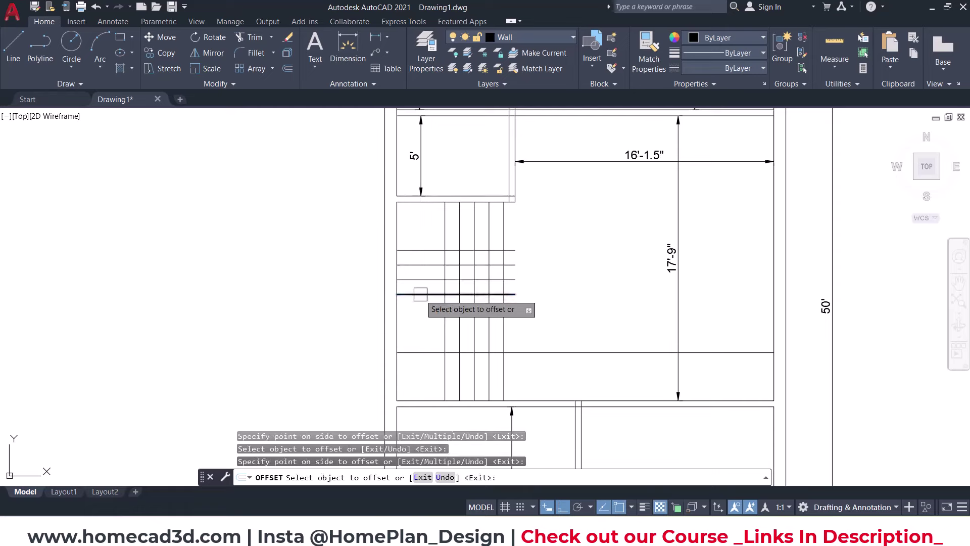
pyautogui.click(422, 308)
pyautogui.click(422, 316)
pyautogui.click(423, 331)
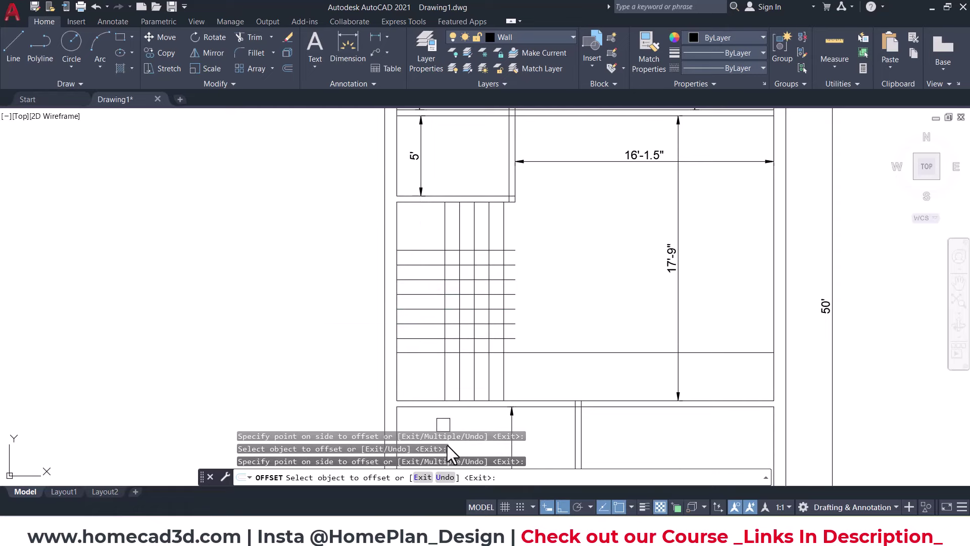
pyautogui.press('Escape')
# Step: Add a linear dimension to the short step, which measures 10.5"
pyautogui.click(376, 37)
pyautogui.scroll(4, 411, 394)
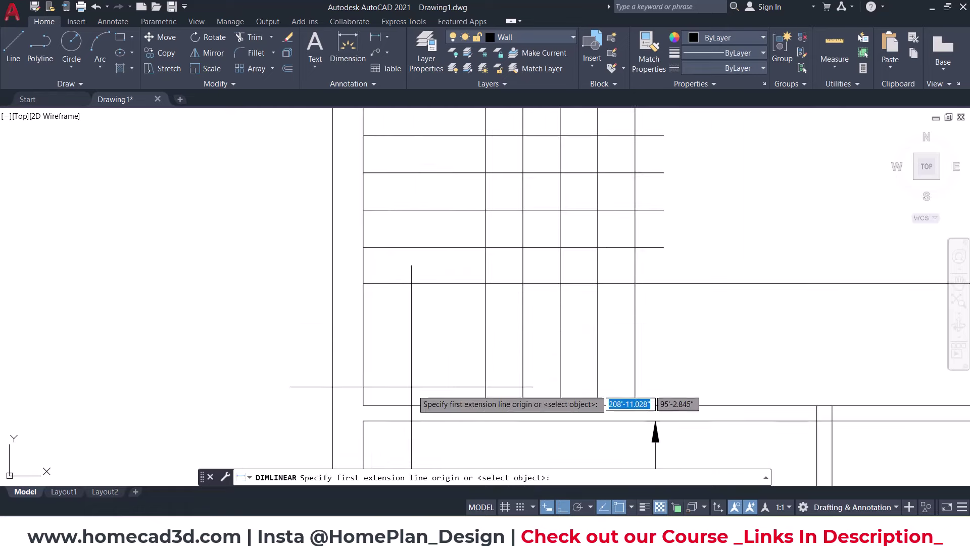
pyautogui.click(405, 249)
pyautogui.click(406, 284)
pyautogui.scroll(1, 399, 303)
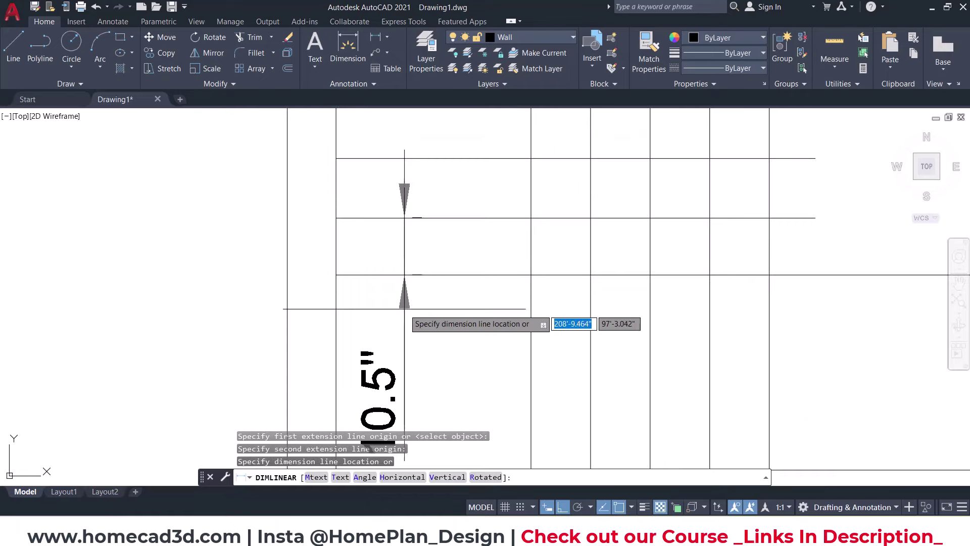
pyautogui.scroll(-3, 390, 339)
pyautogui.click(389, 339)
pyautogui.scroll(-2, 454, 328)
pyautogui.scroll(2, 556, 314)
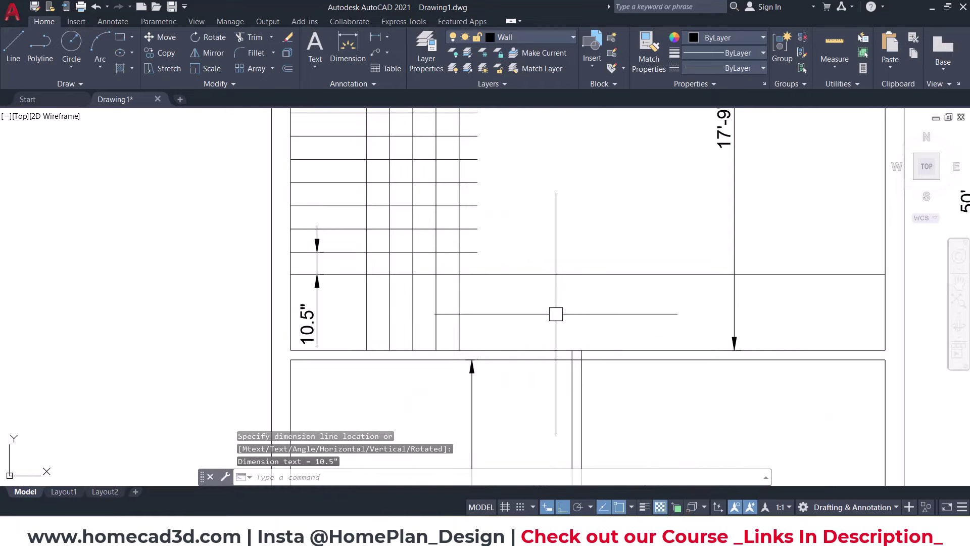
# Step: Stretch the wall by 0.5" so the short step becomes 11"
pyautogui.write('s')
pyautogui.press('Return')
pyautogui.click(929, 252)
pyautogui.click(216, 418)
pyautogui.press('Return')
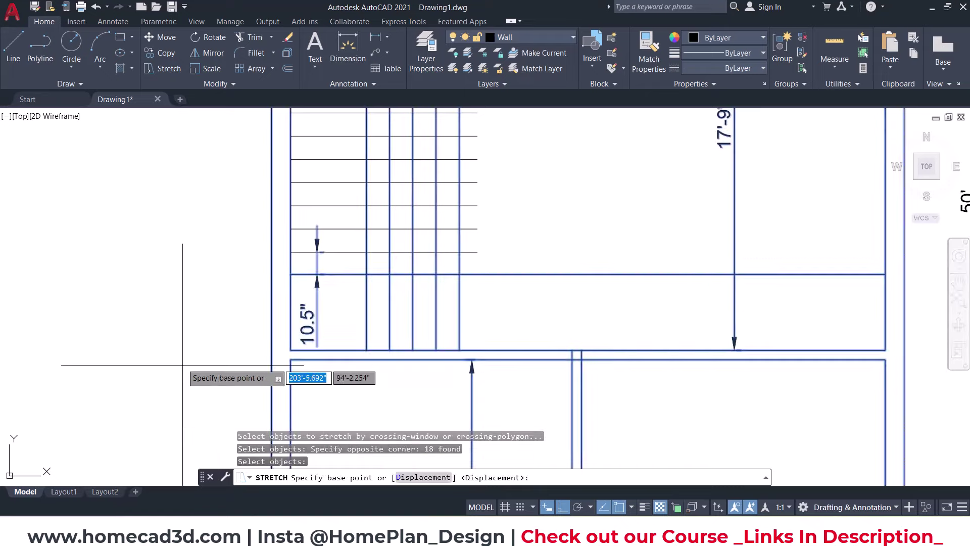
pyautogui.click(244, 374)
pyautogui.write('.5')
pyautogui.press('Return')
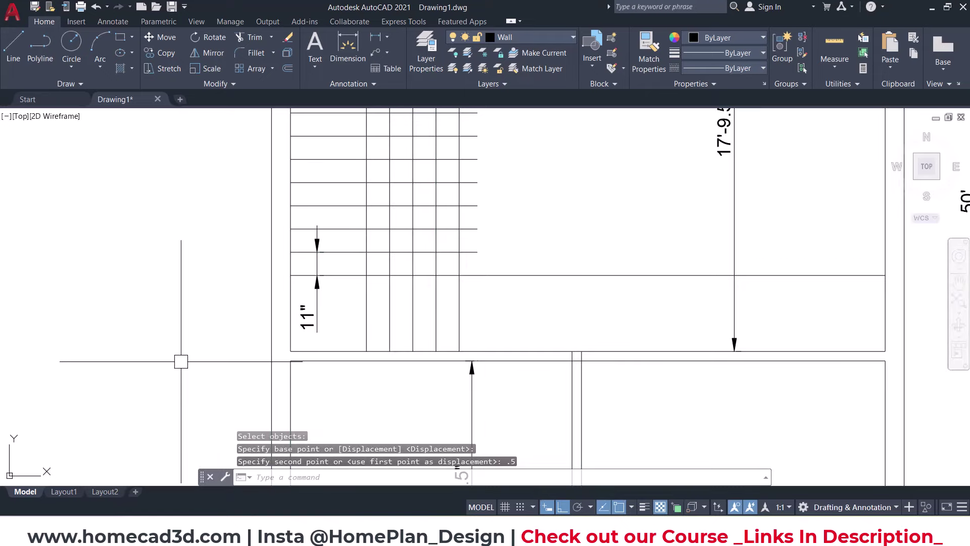
pyautogui.scroll(-3, 180, 361)
pyautogui.scroll(1, 512, 400)
pyautogui.scroll(1, 433, 321)
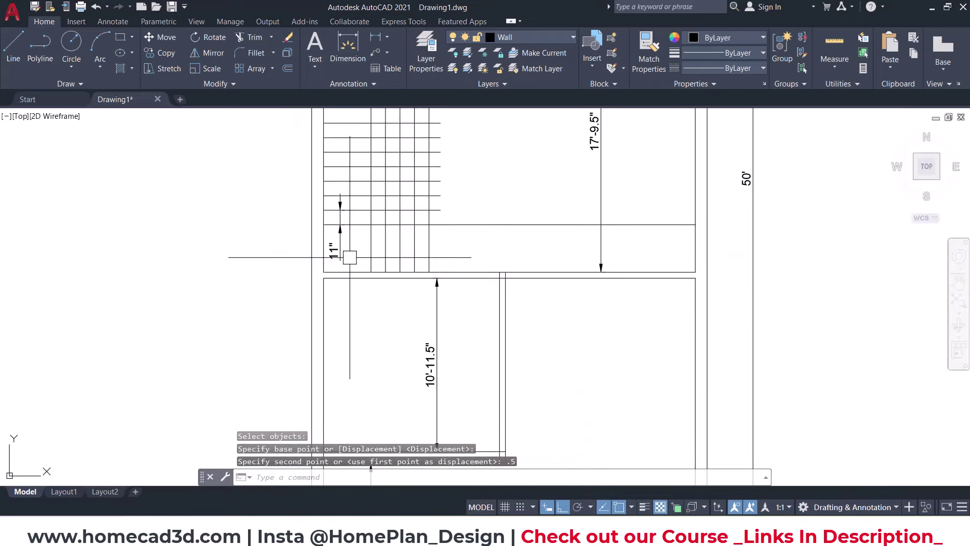
pyautogui.press('Escape')
pyautogui.press('Escape')
# Step: Trim the stair grid into U-shaped flights using crossing windows
pyautogui.moveTo(351, 253); pyautogui.dragTo(360, 349, button='middle')
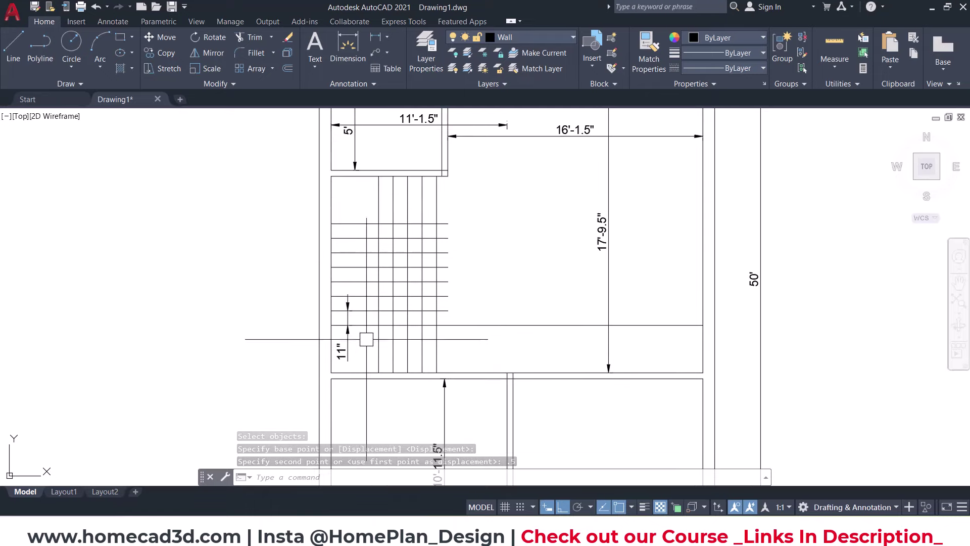
pyautogui.write('tr')
pyautogui.press('Return')
pyautogui.click(492, 333)
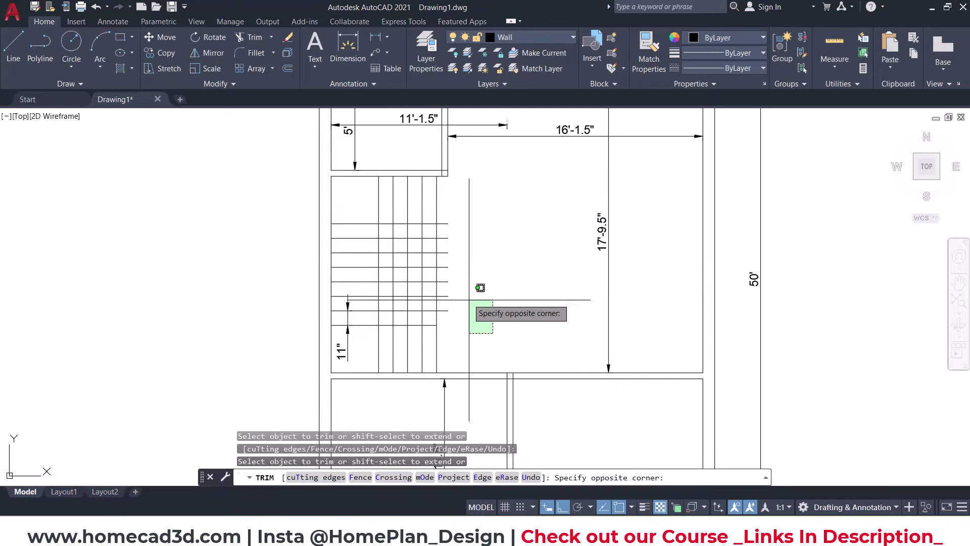
pyautogui.click(447, 224)
pyautogui.click(450, 232)
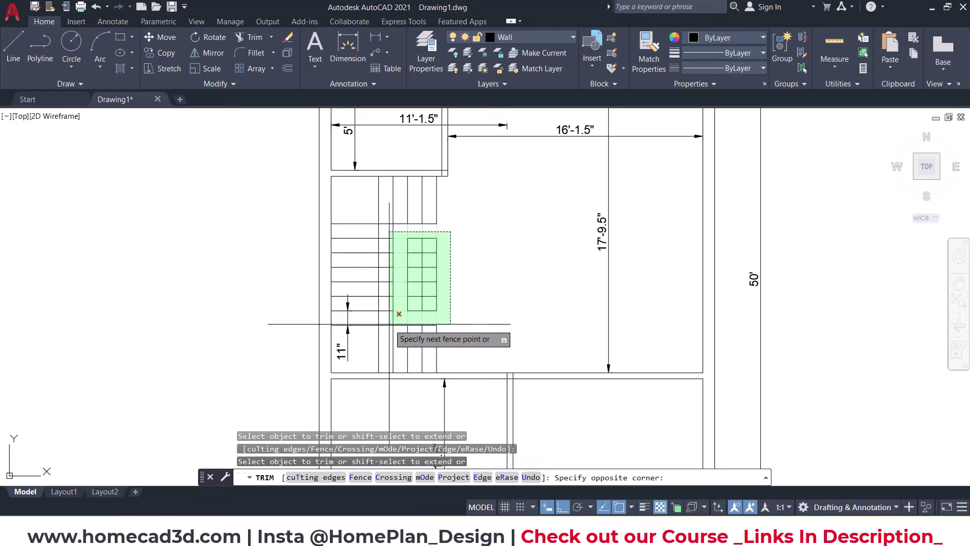
pyautogui.press('Escape')
pyautogui.press('Escape')
# Step: Erase the leftover middle grid lines between the flights
pyautogui.click(454, 319)
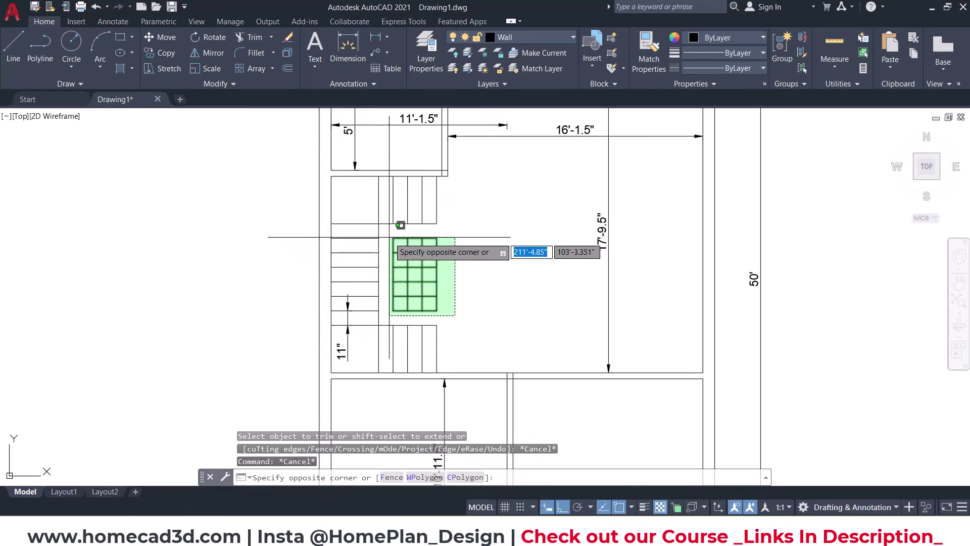
pyautogui.click(389, 237)
pyautogui.press('Delete')
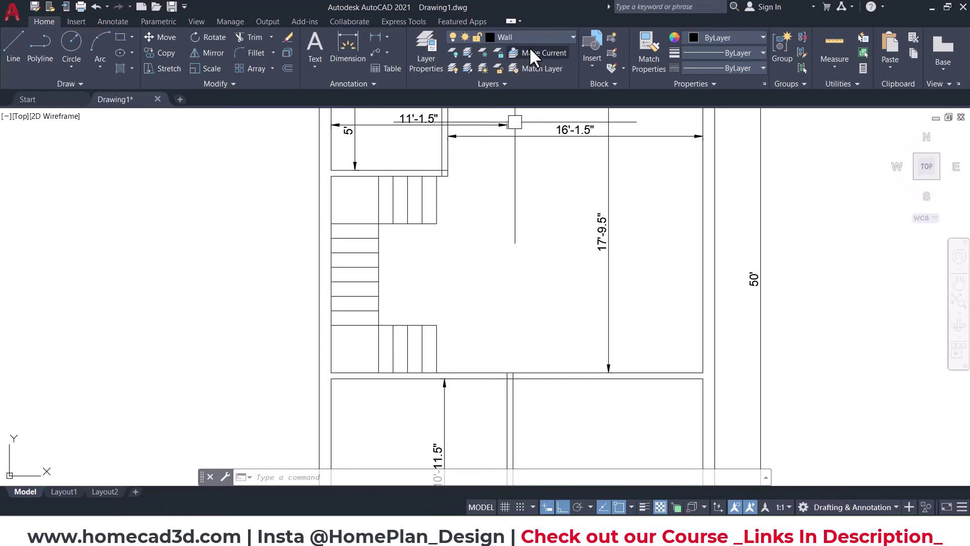
pyautogui.scroll(-2, 523, 259)
# Step: Trim two wall segments at the upper junctions, undoing the second trim
pyautogui.scroll(-2, 482, 269)
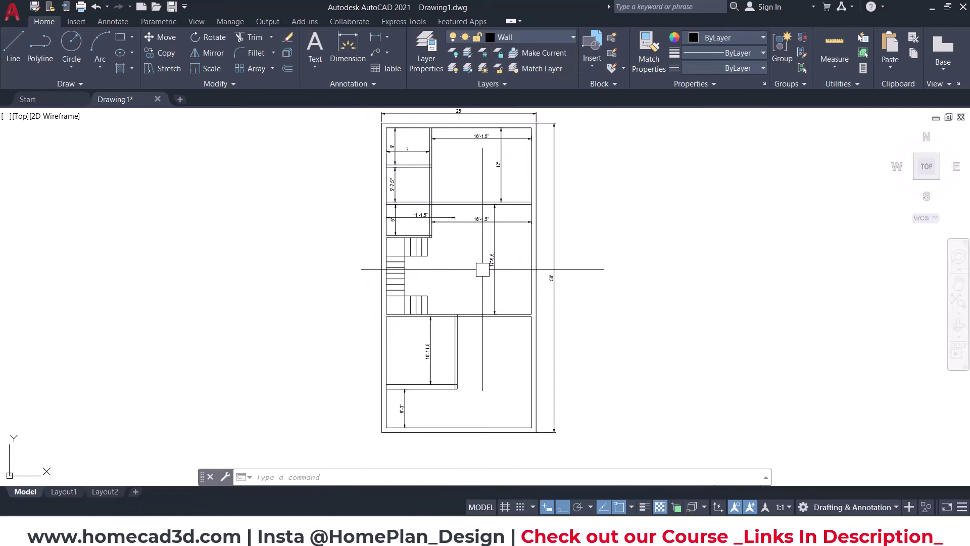
pyautogui.moveTo(482, 269); pyautogui.dragTo(465, 298, button='middle')
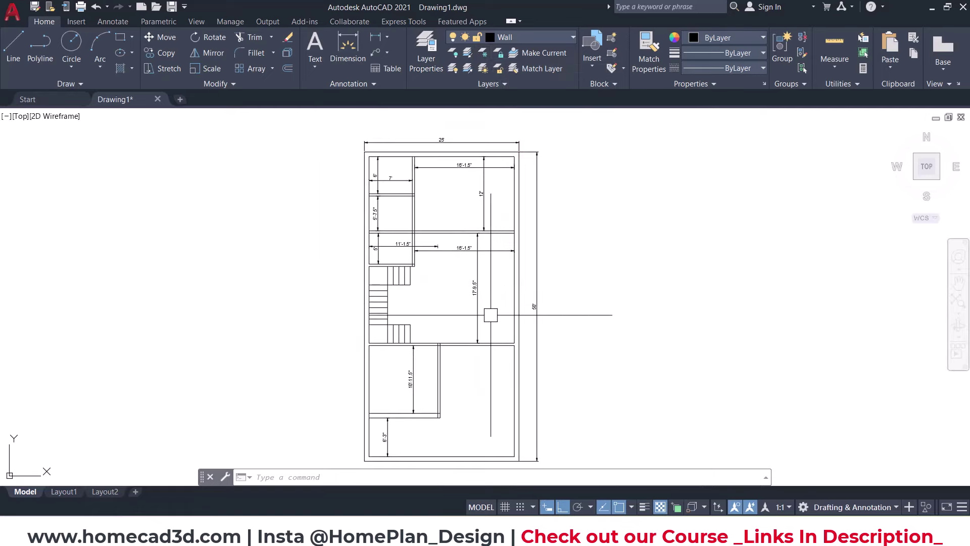
pyautogui.write('tr')
pyautogui.press('Return')
pyautogui.press('Return')
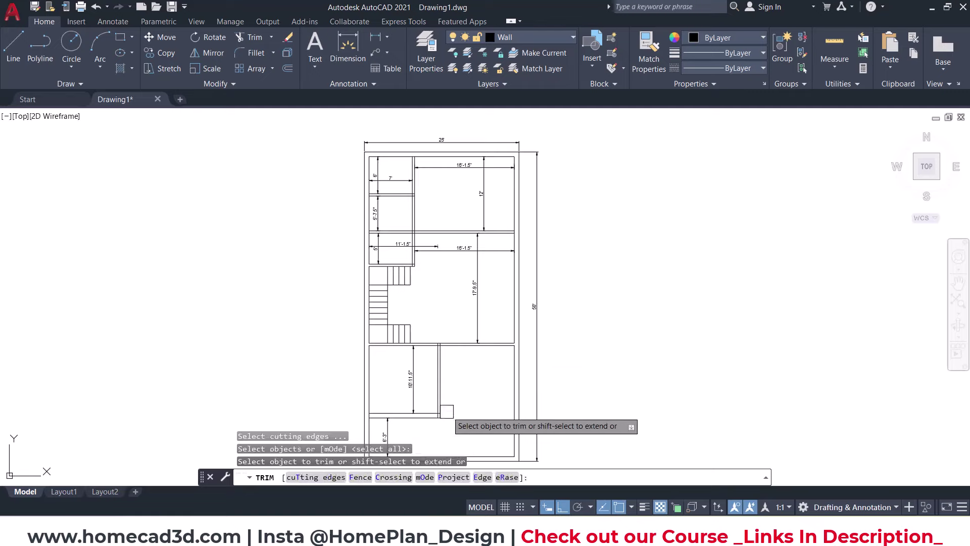
pyautogui.scroll(8, 433, 397)
pyautogui.click(416, 283)
pyautogui.scroll(-3, 426, 262)
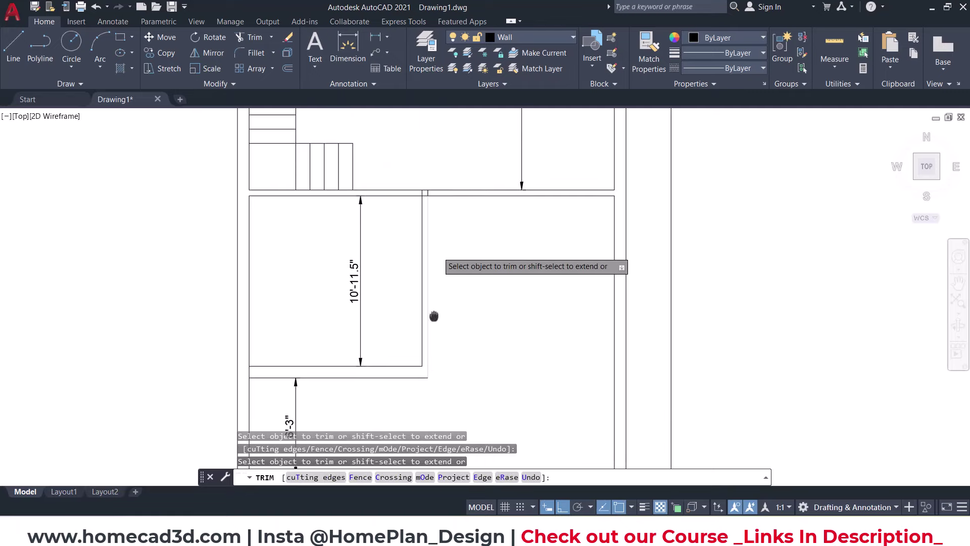
pyautogui.scroll(2, 421, 199)
pyautogui.scroll(4, 421, 198)
pyautogui.click(428, 185)
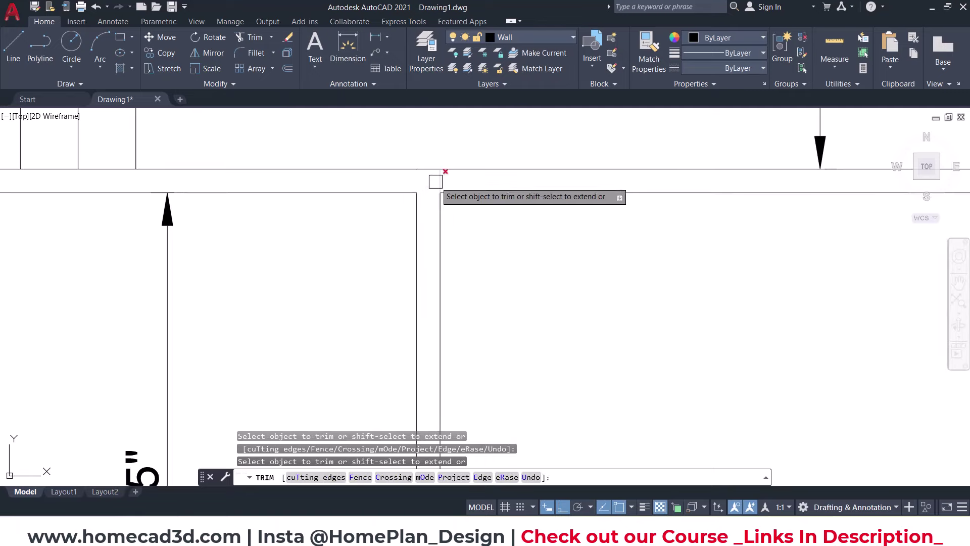
pyautogui.scroll(-4, 437, 179)
pyautogui.scroll(-4, 633, 251)
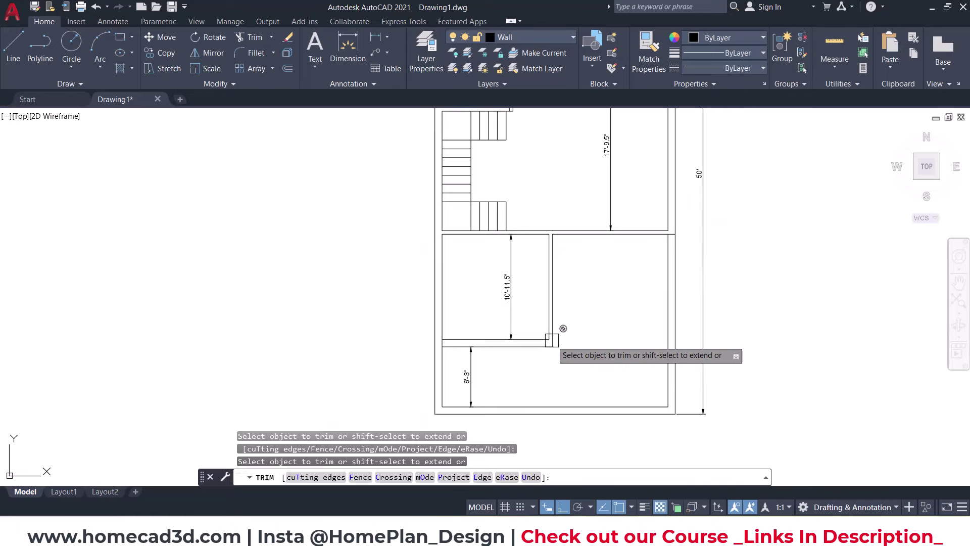
pyautogui.scroll(4, 581, 337)
pyautogui.hotkey('ctrl', 'z')
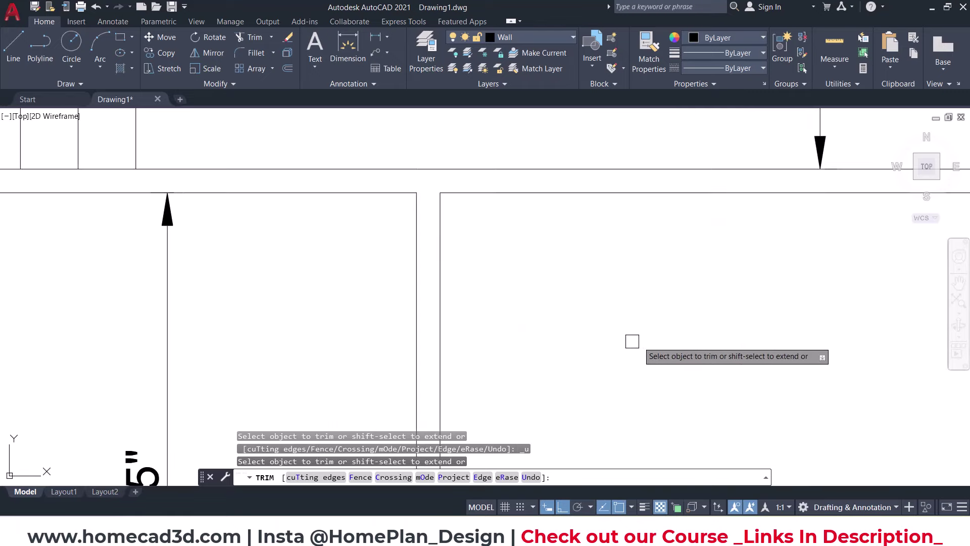
pyautogui.scroll(-3, 642, 341)
# Step: Replace a misplaced line with a 12'-9" wall line across the lower room
pyautogui.moveTo(654, 342); pyautogui.dragTo(529, 247, button='middle')
pyautogui.press('Escape')
pyautogui.click(13, 46)
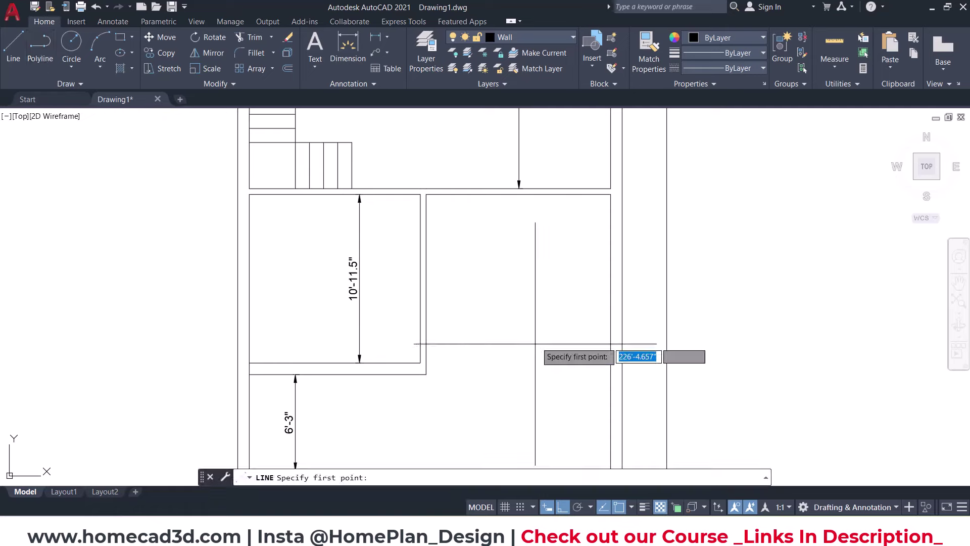
pyautogui.click(434, 375)
pyautogui.click(621, 374)
pyautogui.press('Escape')
pyautogui.press('Escape')
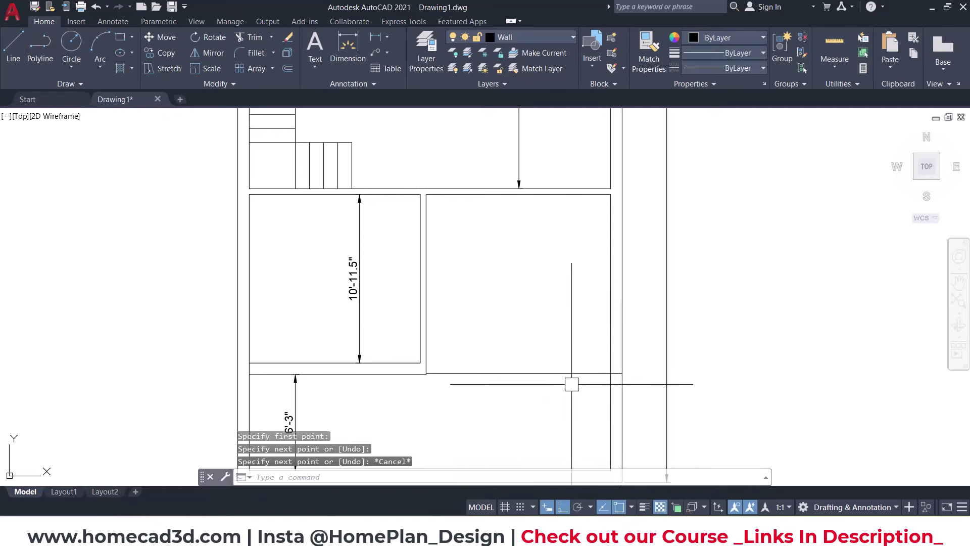
pyautogui.click(464, 374)
pyautogui.press('Delete')
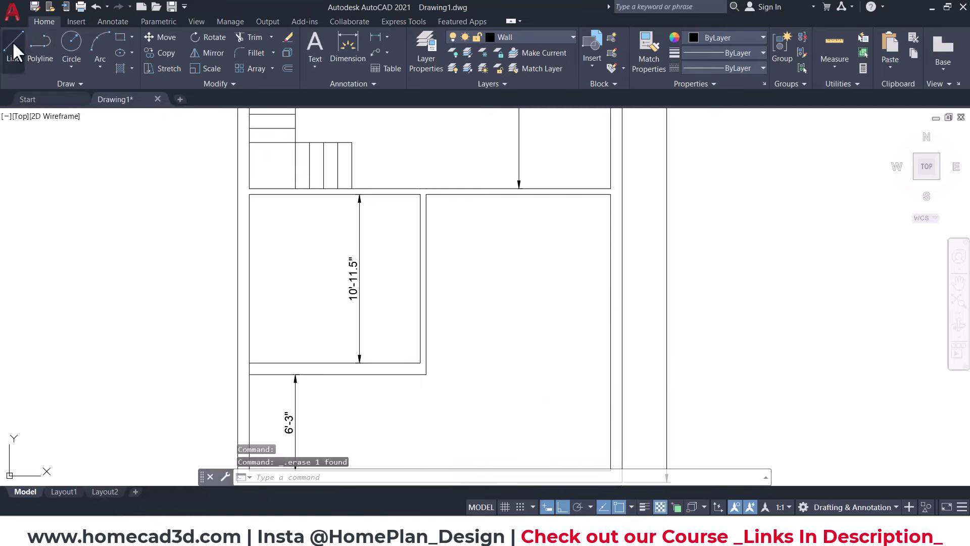
pyautogui.click(13, 45)
pyautogui.click(426, 374)
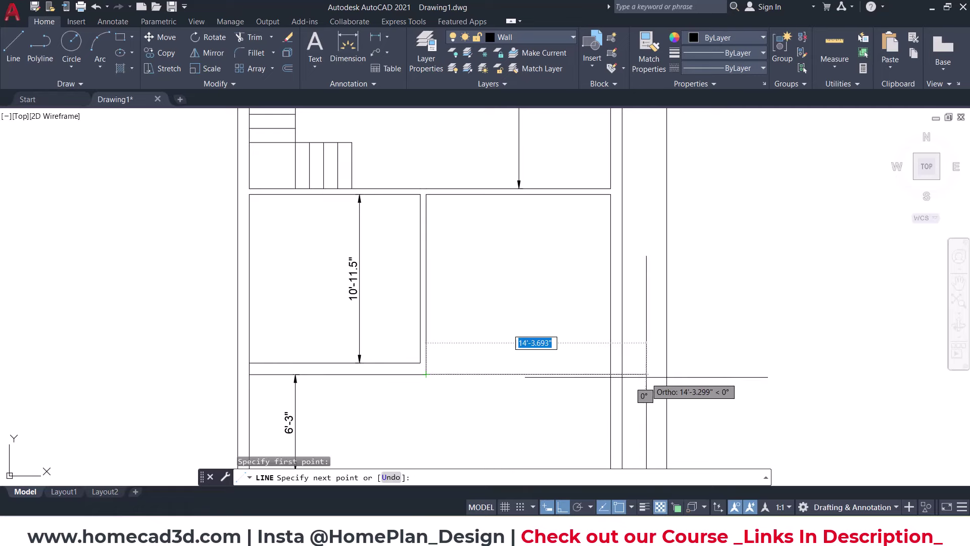
pyautogui.click(609, 374)
pyautogui.press('Escape')
pyautogui.press('Escape')
# Step: Trim the excess wall line segments around the new lower-room wall
pyautogui.write('tr')
pyautogui.press('Return')
pyautogui.press('Return')
pyautogui.click(505, 375)
pyautogui.moveTo(310, 400); pyautogui.dragTo(396, 301, button='middle')
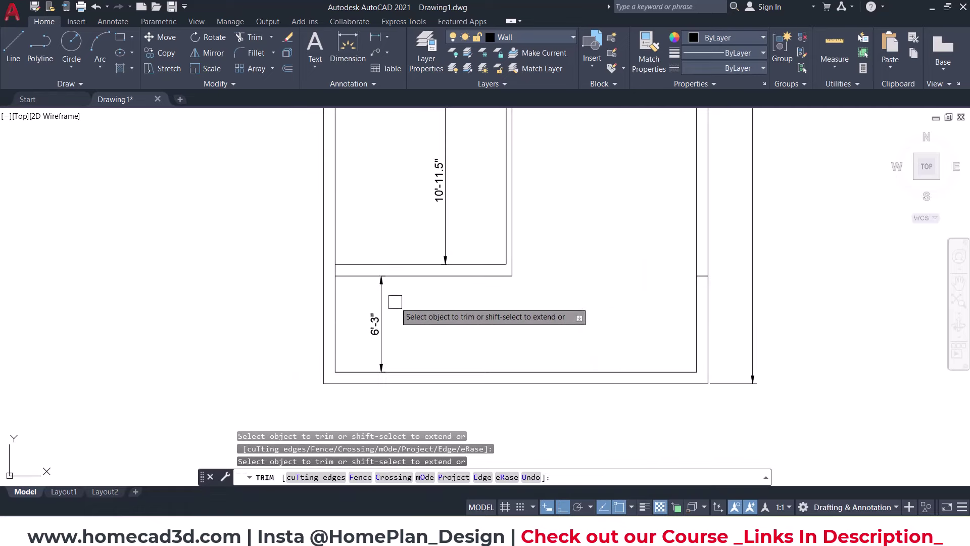
pyautogui.scroll(-2, 429, 340)
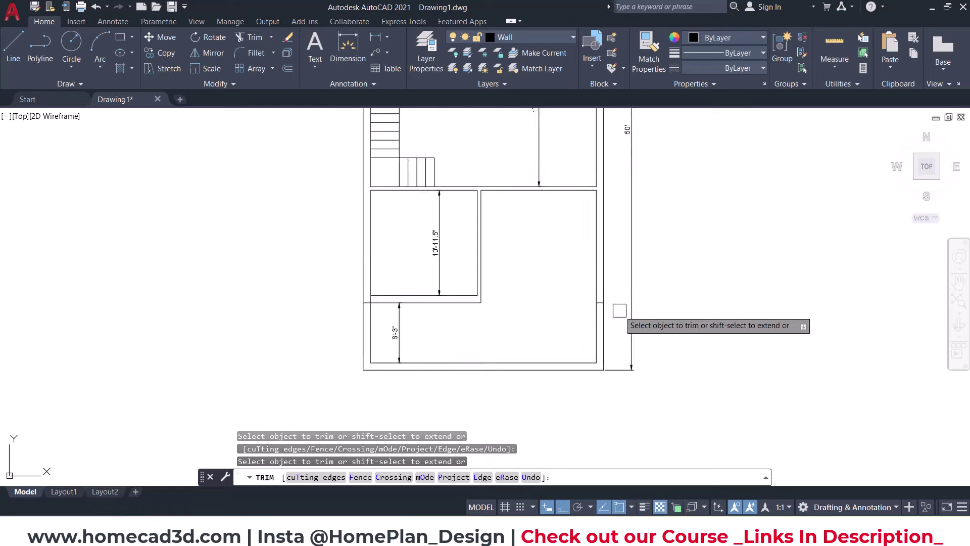
pyautogui.moveTo(522, 259); pyautogui.dragTo(480, 353, button='middle')
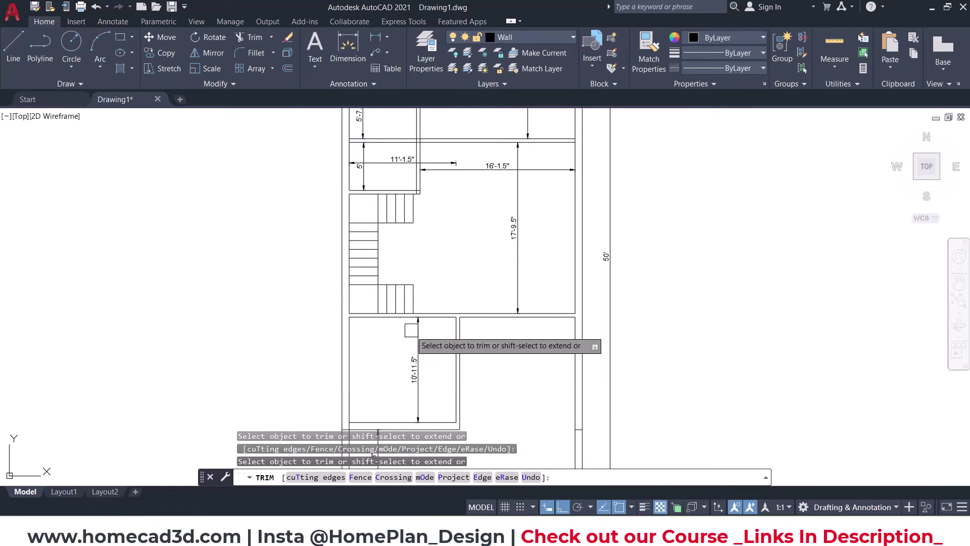
pyautogui.scroll(2, 405, 328)
pyautogui.click(361, 417)
pyautogui.scroll(3, 361, 417)
pyautogui.press('Escape')
pyautogui.press('Escape')
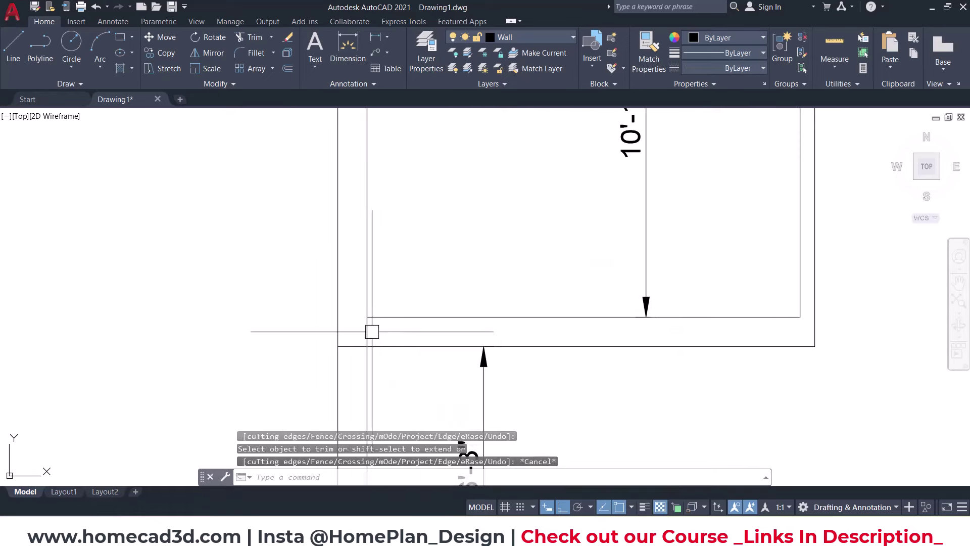
# Step: Restart trimming and zoom around the whole plan checking remaining wall junctions
pyautogui.write('tr')
pyautogui.press('Return')
pyautogui.scroll(-2, 396, 339)
pyautogui.scroll(3, 383, 374)
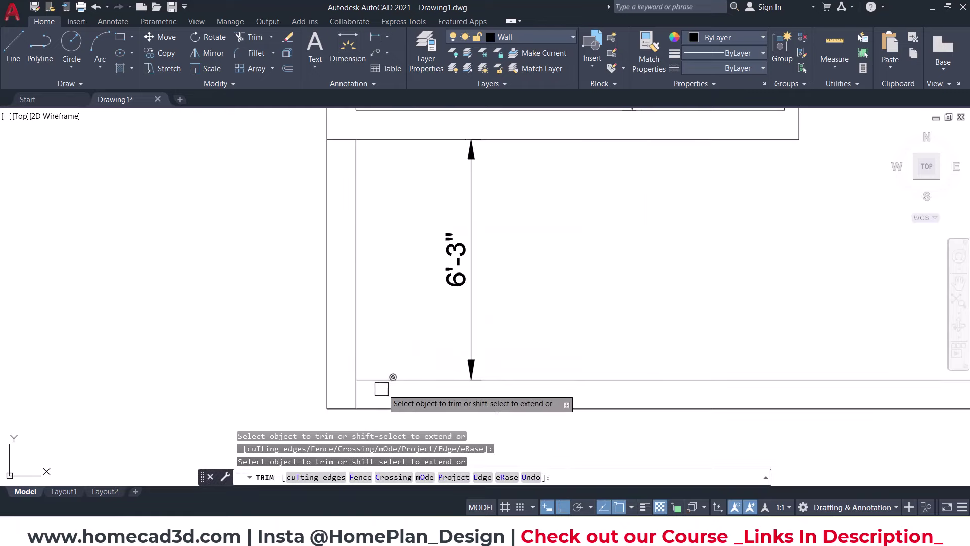
pyautogui.scroll(-3, 357, 394)
pyautogui.scroll(3, 423, 192)
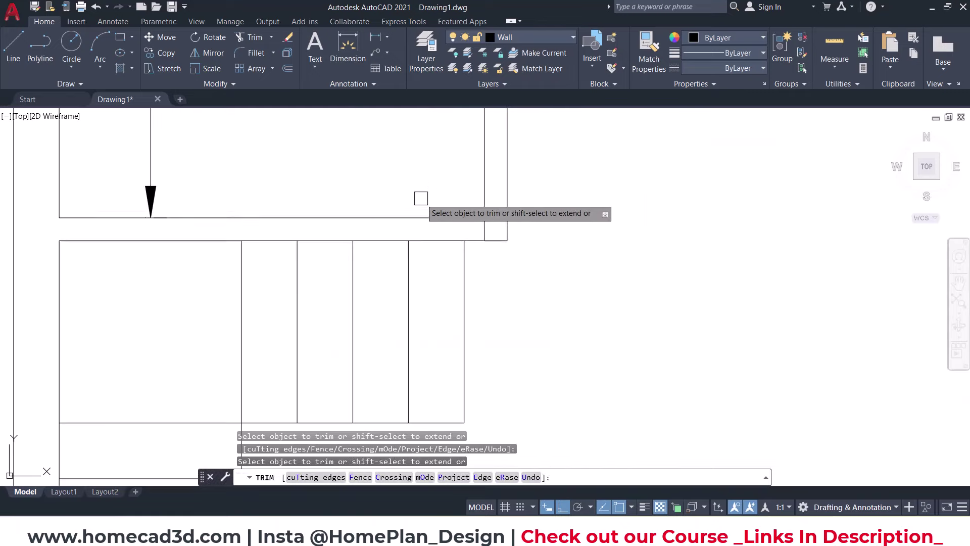
pyautogui.scroll(-2, 496, 218)
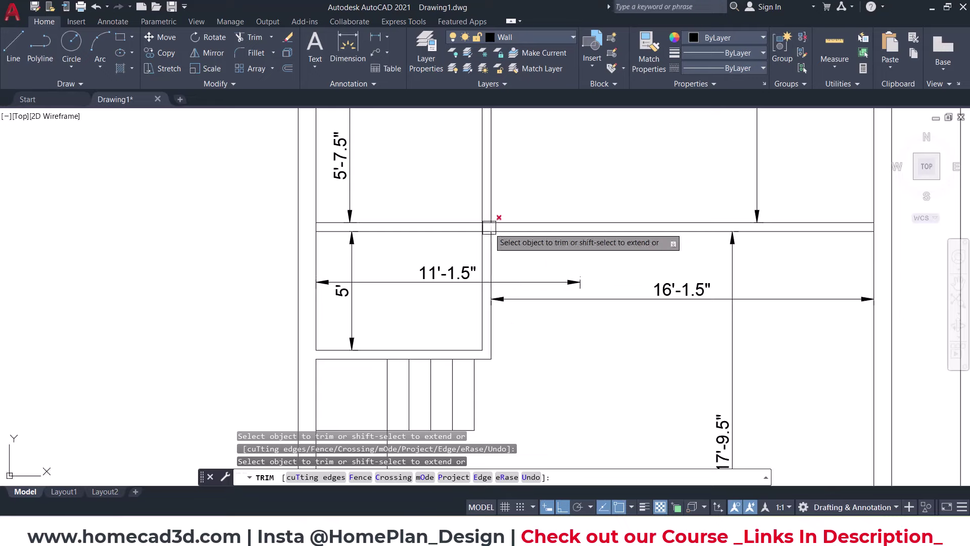
pyautogui.scroll(4, 495, 219)
pyautogui.scroll(-3, 309, 278)
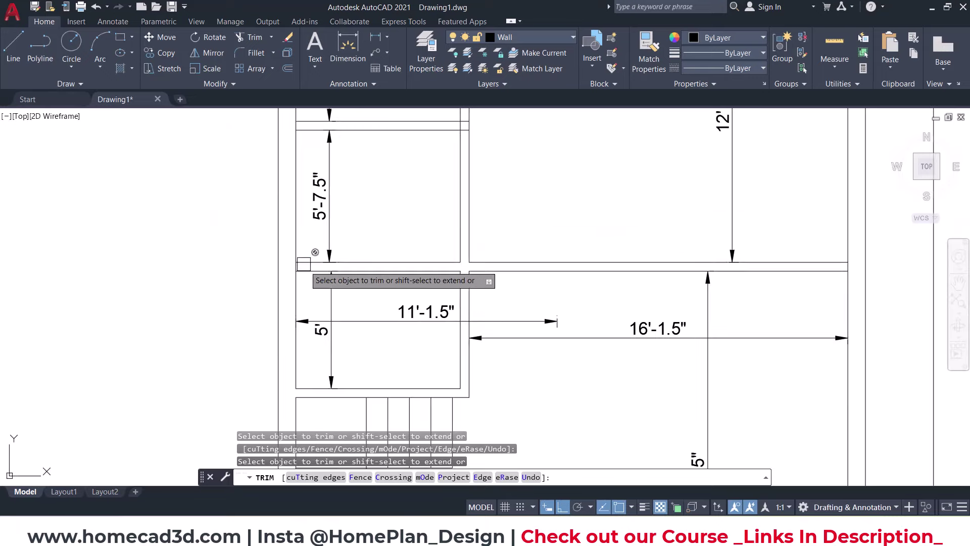
pyautogui.scroll(5, 295, 268)
pyautogui.scroll(-1, 295, 268)
pyautogui.scroll(-2, 284, 293)
pyautogui.scroll(3, 331, 278)
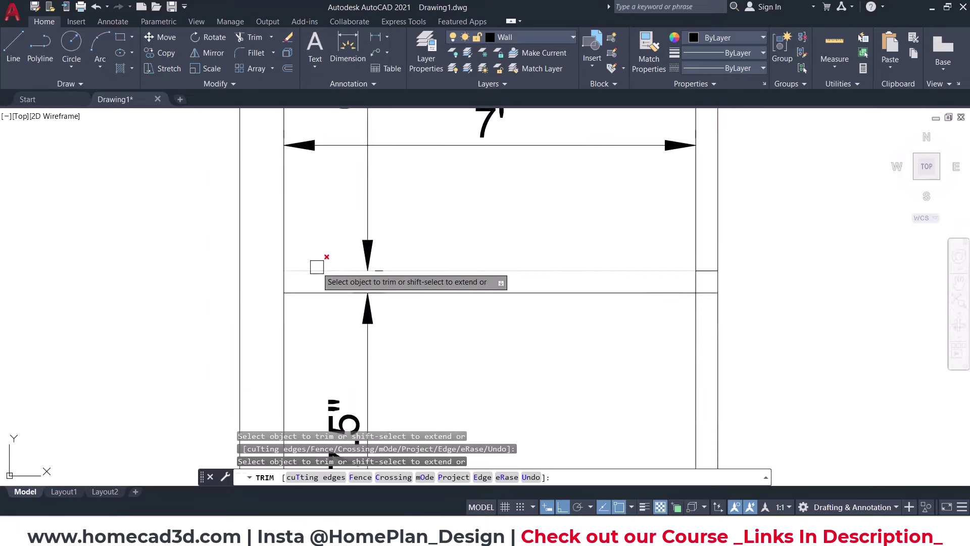
pyautogui.scroll(2, 266, 298)
pyautogui.scroll(-2, 567, 284)
pyautogui.scroll(3, 741, 292)
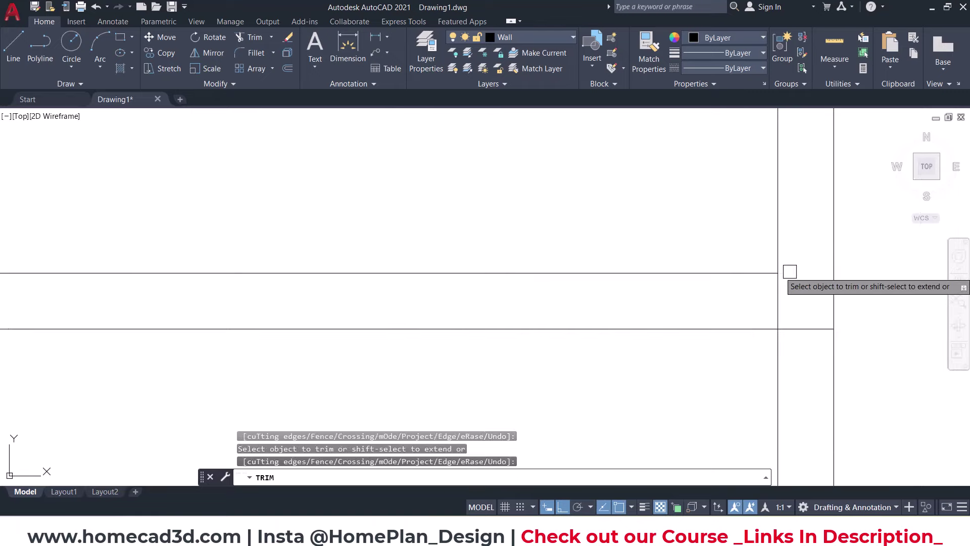
pyautogui.scroll(-3, 792, 319)
pyautogui.scroll(-1, 742, 212)
pyautogui.scroll(4, 744, 195)
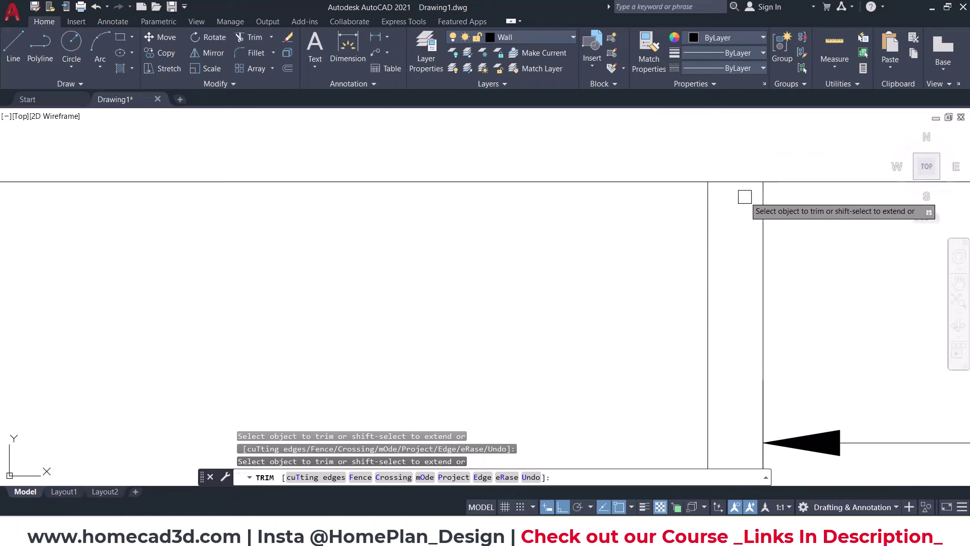
pyautogui.scroll(-5, 588, 253)
pyautogui.scroll(-1, 716, 182)
pyautogui.scroll(3, 736, 272)
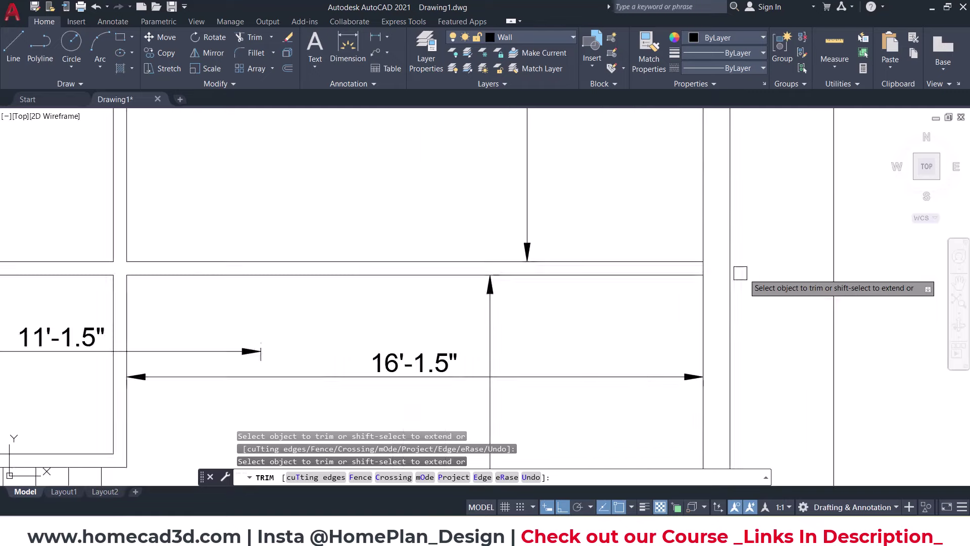
pyautogui.scroll(3, 729, 243)
pyautogui.scroll(-5, 670, 262)
pyautogui.scroll(-2, 396, 290)
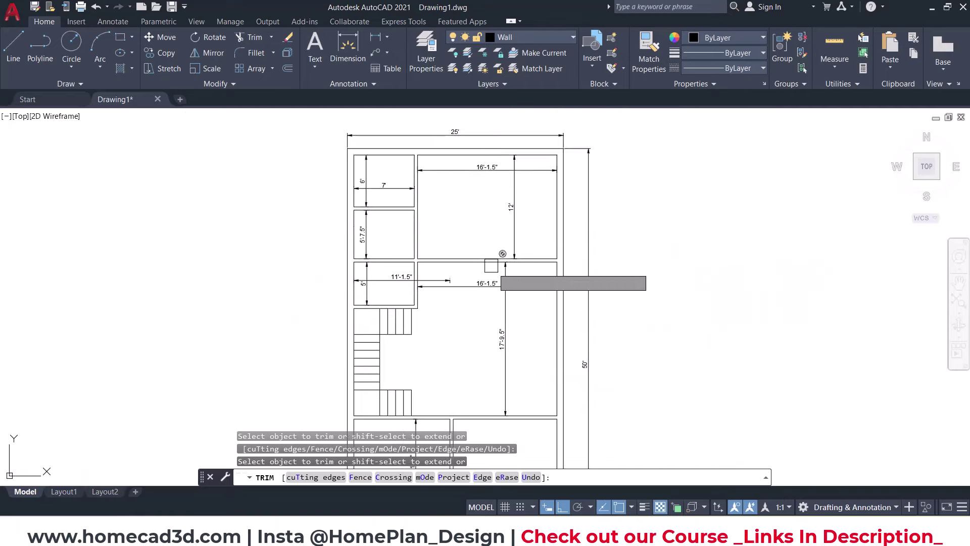
pyautogui.moveTo(509, 307); pyautogui.dragTo(502, 169, button='middle')
pyautogui.scroll(-2, 512, 303)
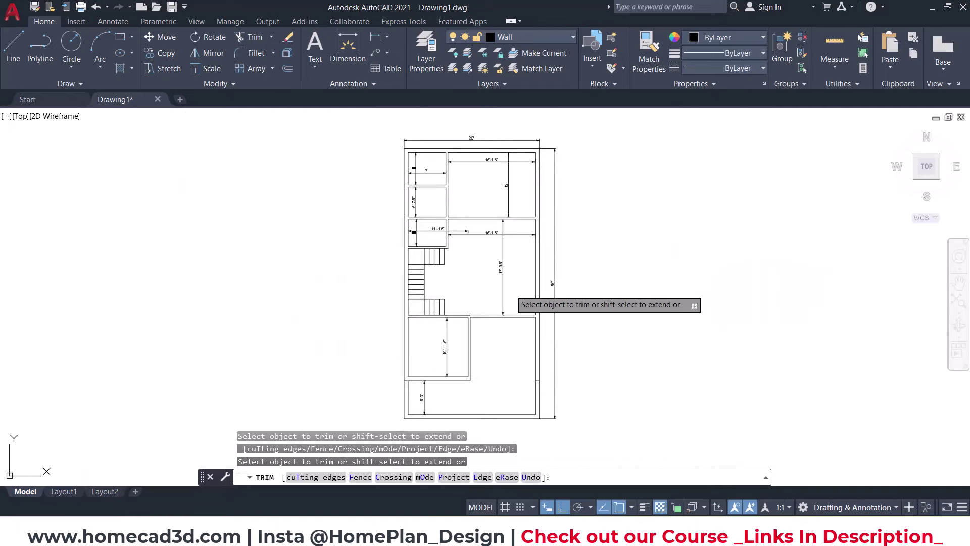
pyautogui.press('Escape')
pyautogui.press('Escape')
pyautogui.press('Escape')
# Step: Delete all 13 dimensions at once using Select Similar
pyautogui.click(501, 255)
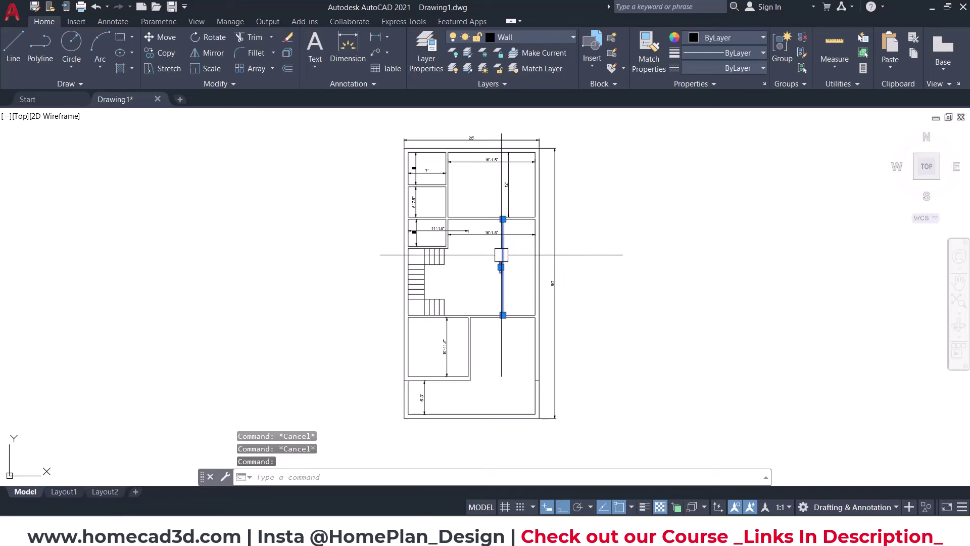
pyautogui.rightClick(502, 255)
pyautogui.click(541, 405)
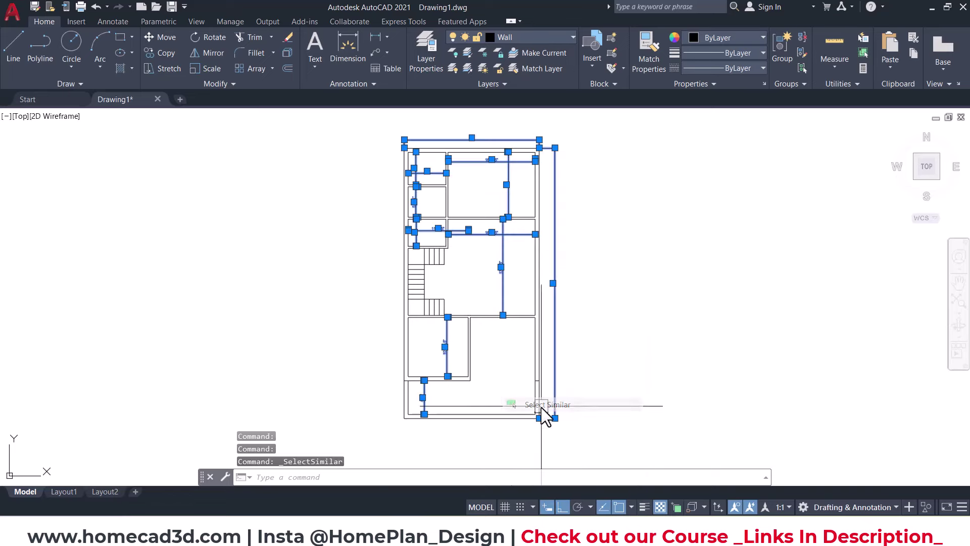
pyautogui.press('Delete')
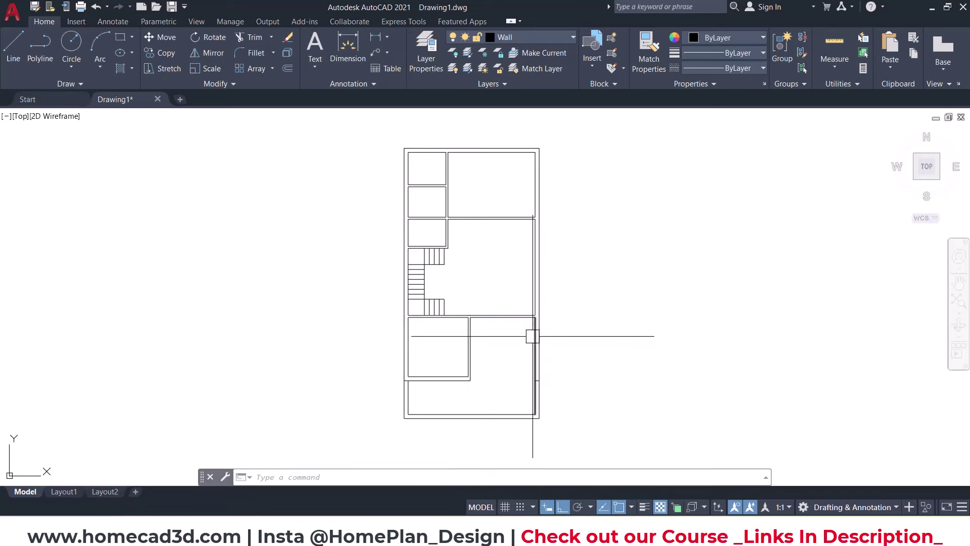
# Step: Window-select the entire floor plan and start copying it from a top-left base point
pyautogui.click(378, 139)
pyautogui.click(583, 426)
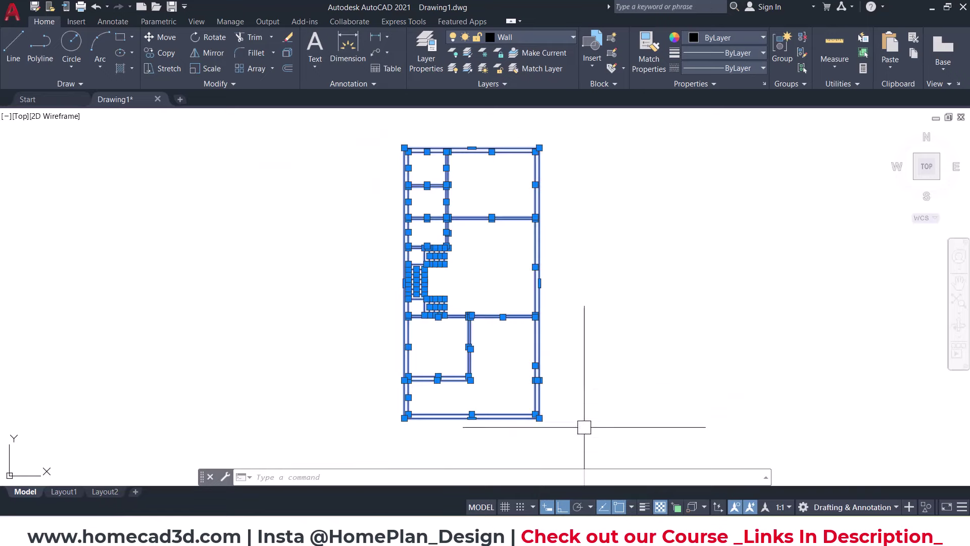
pyautogui.click(161, 52)
pyautogui.click(422, 124)
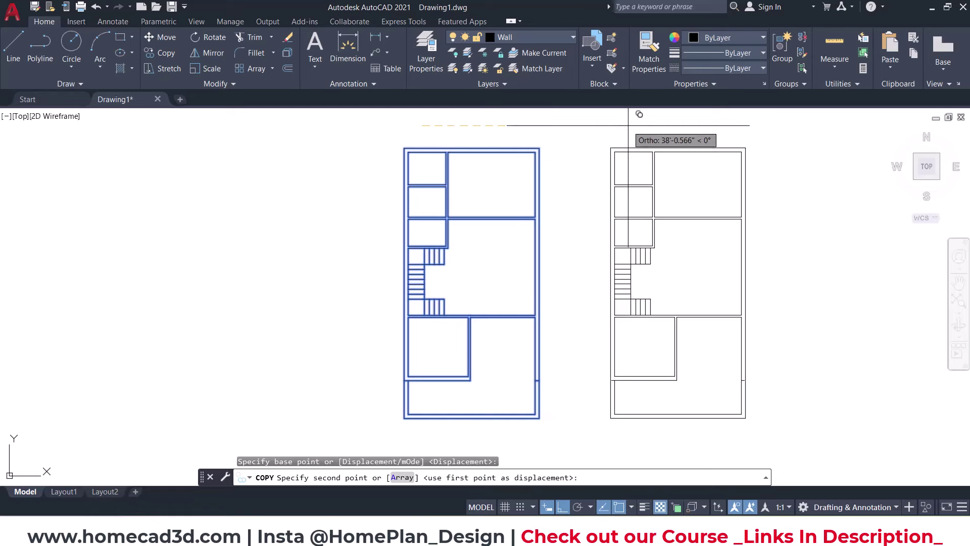
# Step: Drop the plan copy to the right of the original and center both plans in view
pyautogui.click(630, 120)
pyautogui.press('Escape')
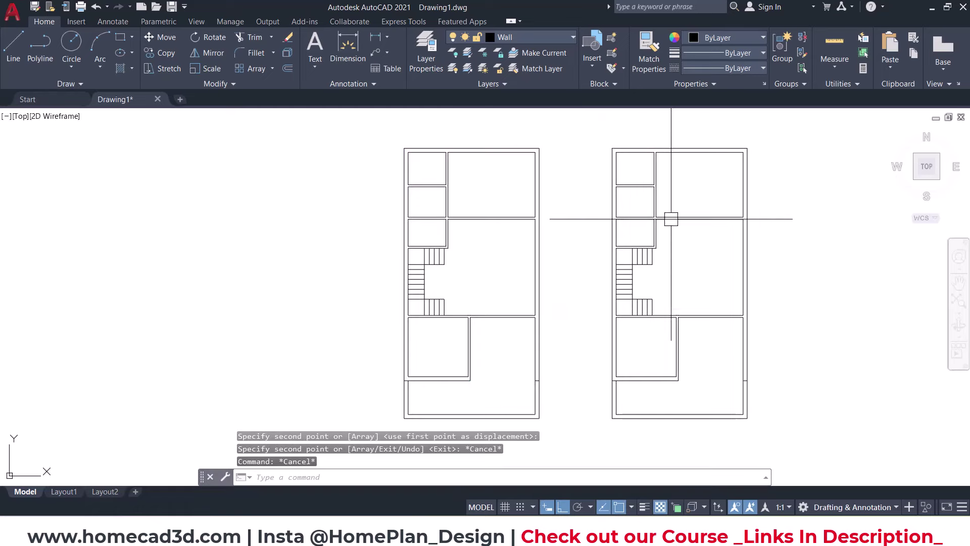
pyautogui.moveTo(705, 292); pyautogui.dragTo(602, 296, button='middle')
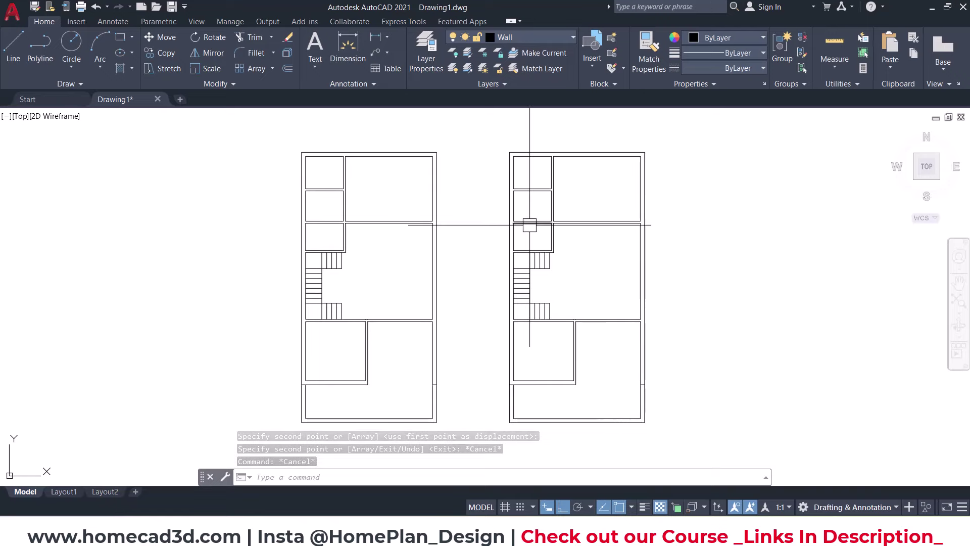
pyautogui.moveTo(616, 219); pyautogui.dragTo(582, 225, button='middle')
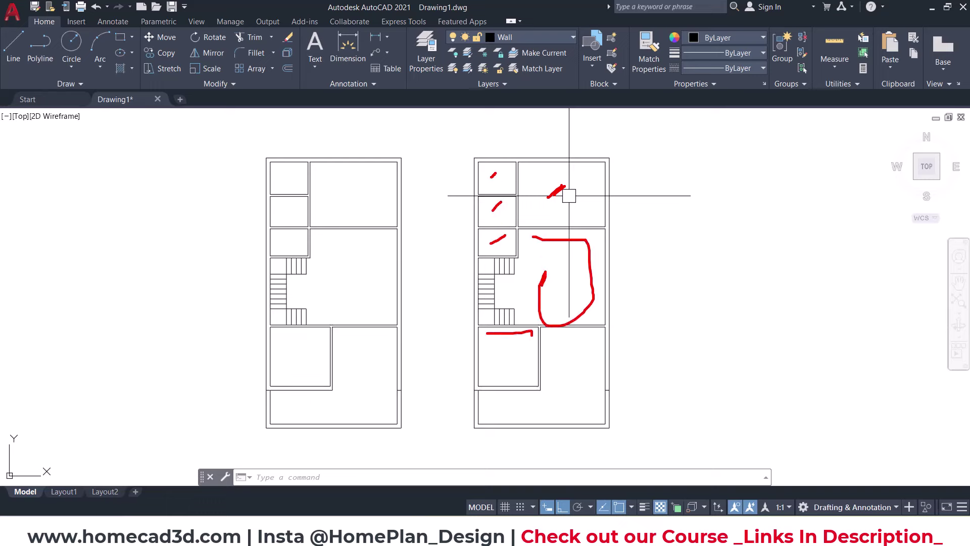
# Step: Add an 11'-1.5" linear dimension across the room's bottom corners
pyautogui.click(372, 38)
pyautogui.scroll(5, 399, 373)
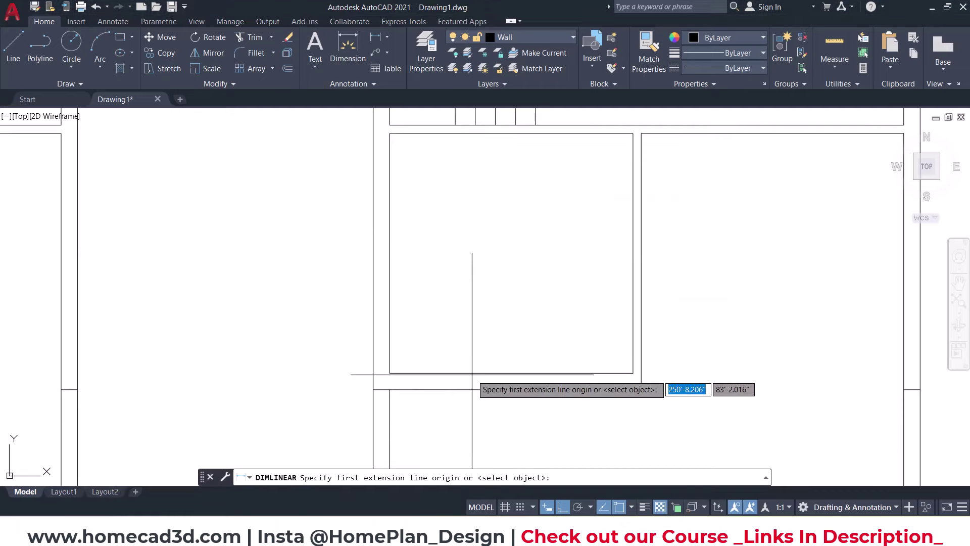
pyautogui.click(389, 373)
pyautogui.click(632, 373)
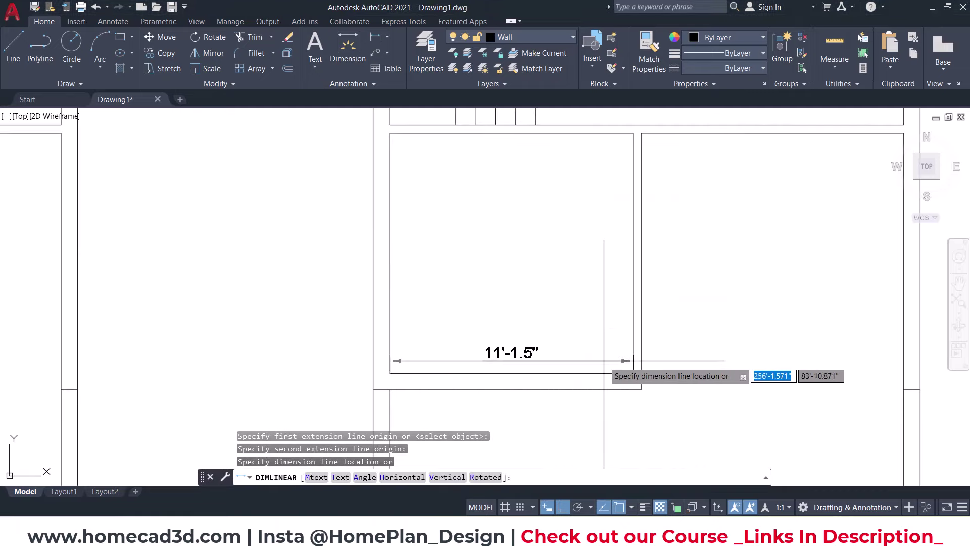
pyautogui.click(601, 356)
# Step: Add a 10'-11.5" vertical dimension for the room's height
pyautogui.press('Return')
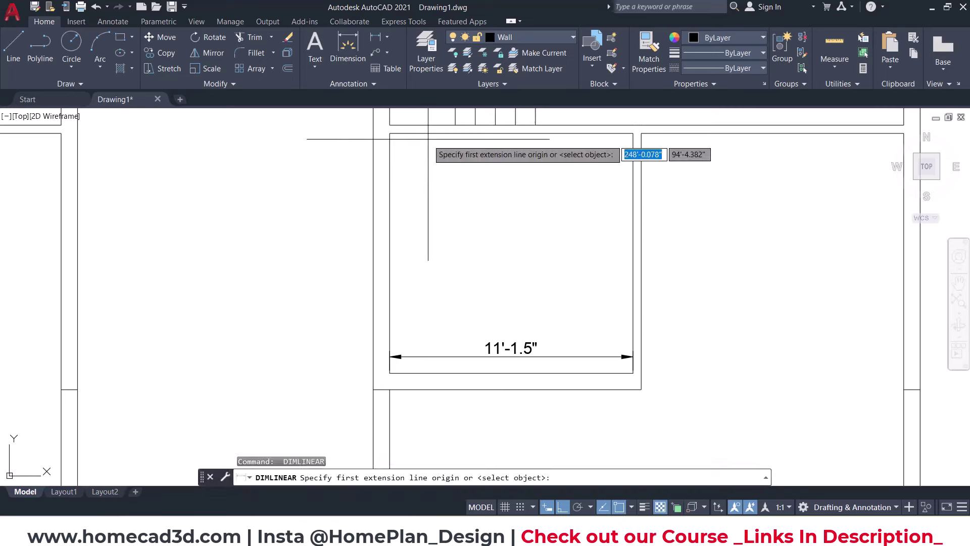
pyautogui.click(428, 133)
pyautogui.click(428, 372)
pyautogui.click(428, 353)
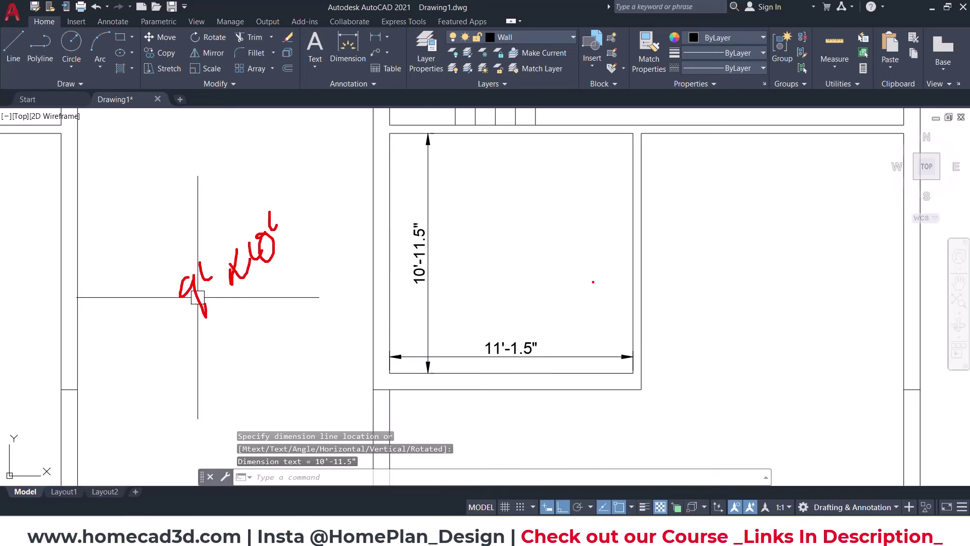
pyautogui.press('Escape')
pyautogui.press('Escape')
pyautogui.scroll(-3, 519, 297)
pyautogui.scroll(1, 559, 314)
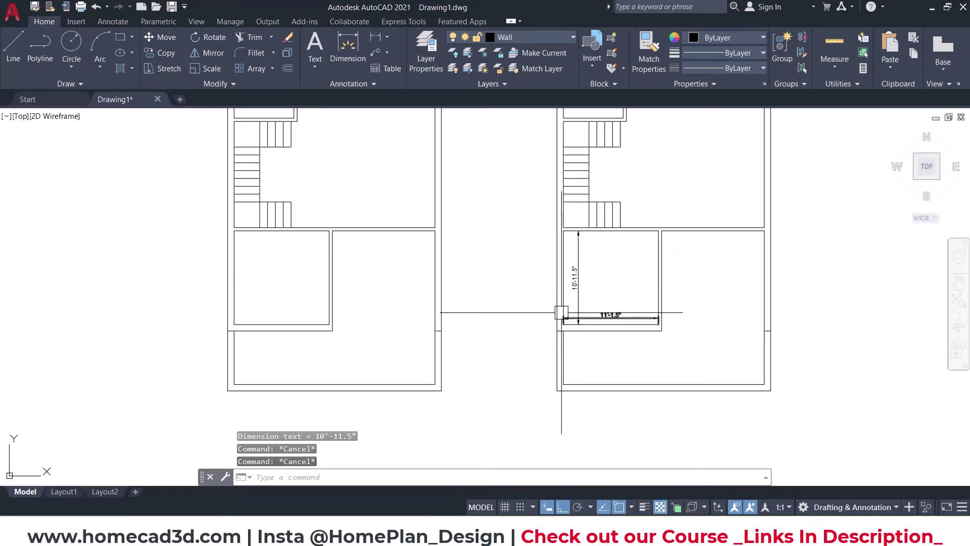
pyautogui.scroll(2, 595, 286)
# Step: Stretch the crossing-selected room walls by 0.5
pyautogui.moveTo(620, 296); pyautogui.dragTo(654, 290, button='middle')
pyautogui.write('s')
pyautogui.press('Return')
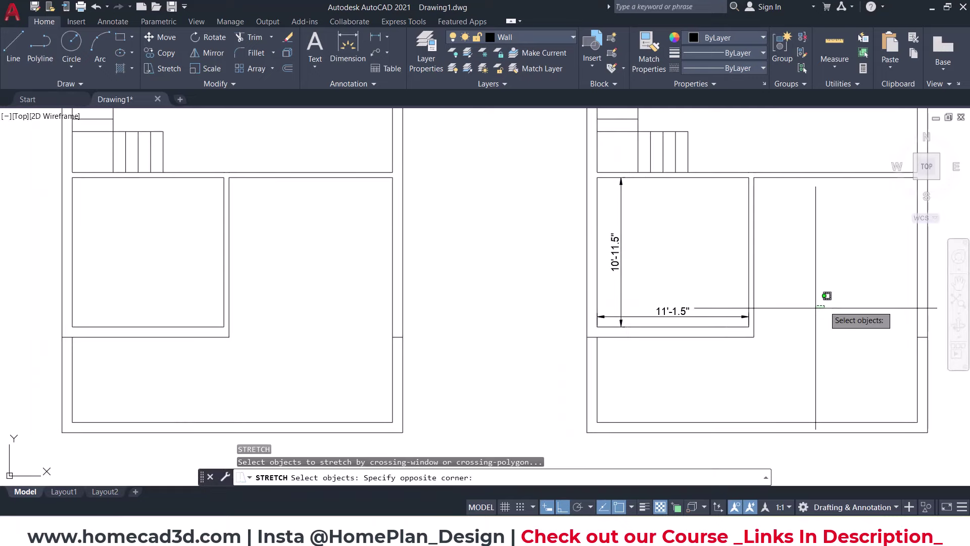
pyautogui.click(824, 305)
pyautogui.click(67, 371)
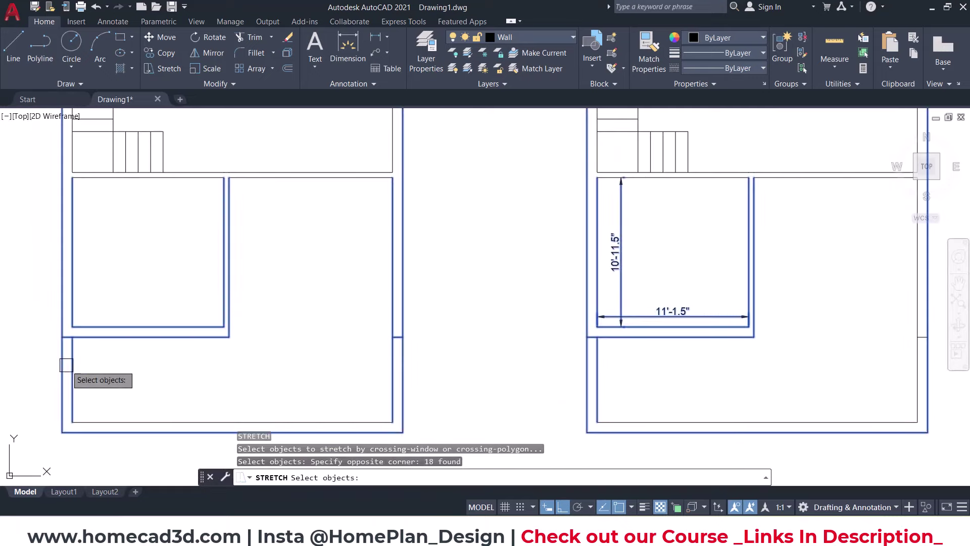
pyautogui.press('Return')
pyautogui.click(287, 266)
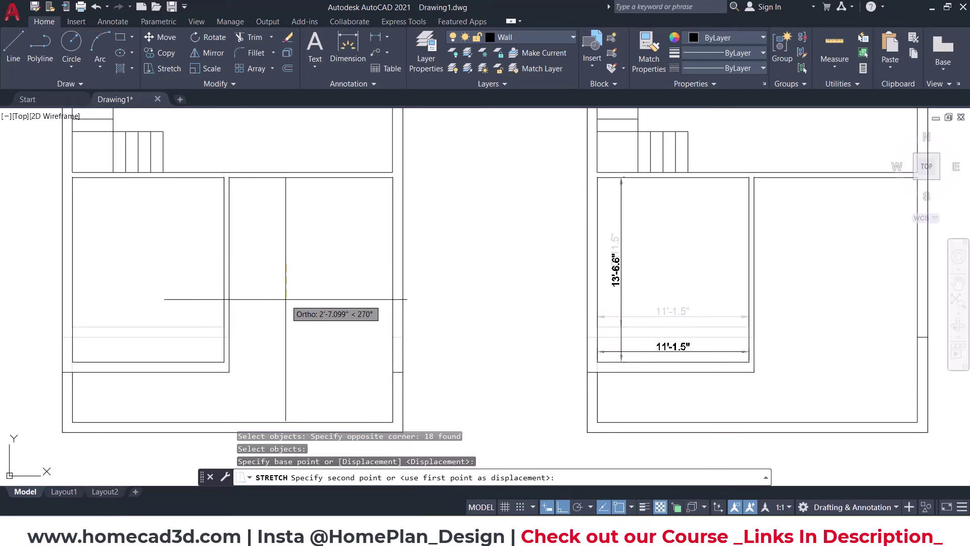
pyautogui.write('.5')
pyautogui.press('Return')
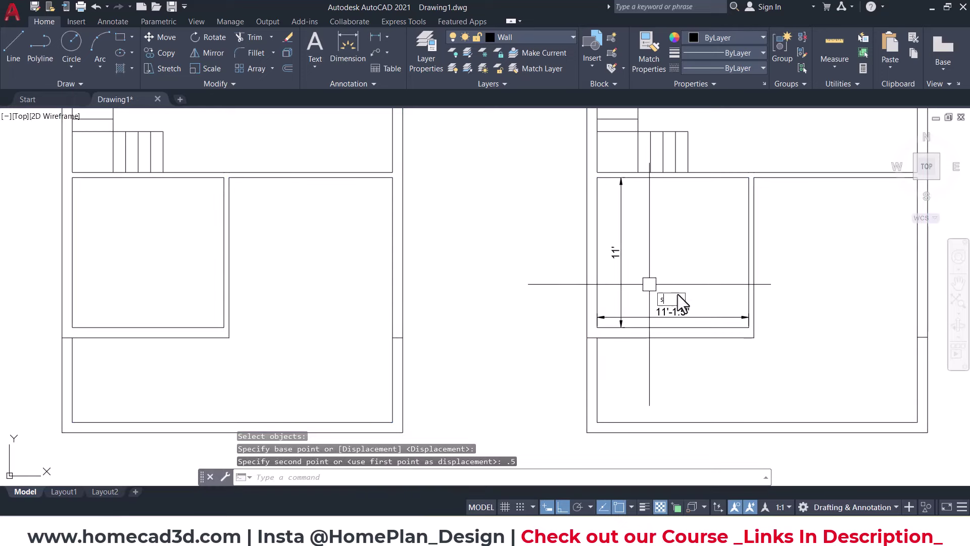
# Step: Stretch the room's lower walls 1' downward
pyautogui.press('Return')
pyautogui.click(803, 287)
pyautogui.click(71, 338)
pyautogui.press('Return')
pyautogui.click(162, 362)
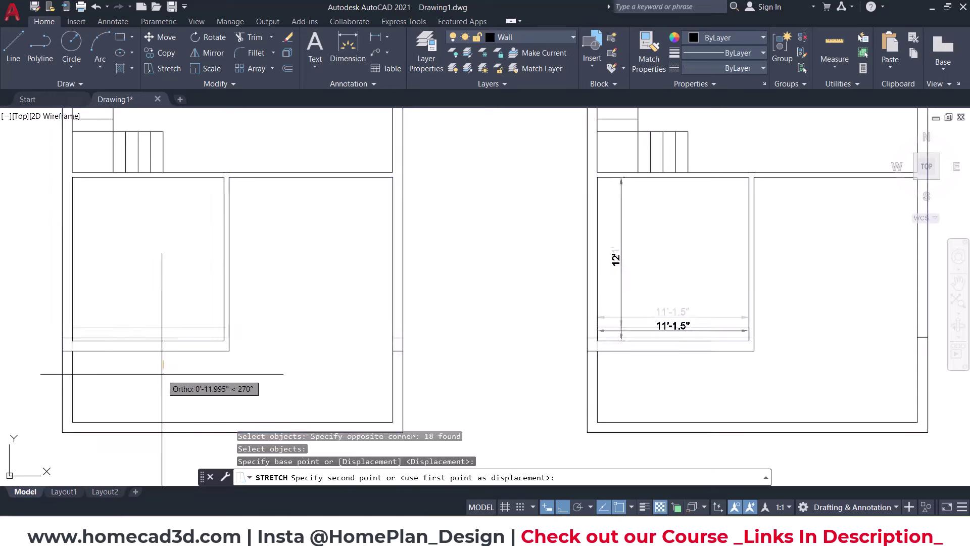
pyautogui.write("1'")
pyautogui.press('Return')
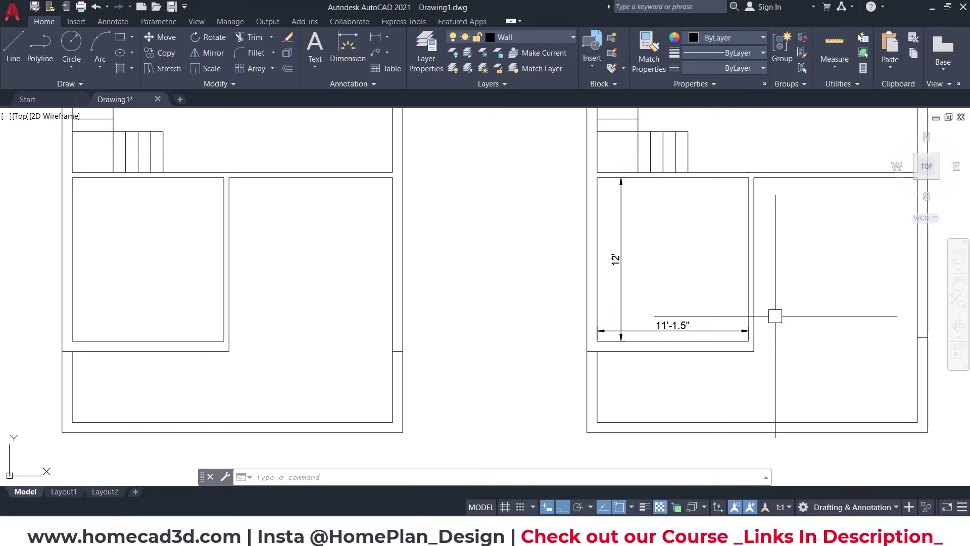
pyautogui.moveTo(775, 315); pyautogui.dragTo(574, 326, button='middle')
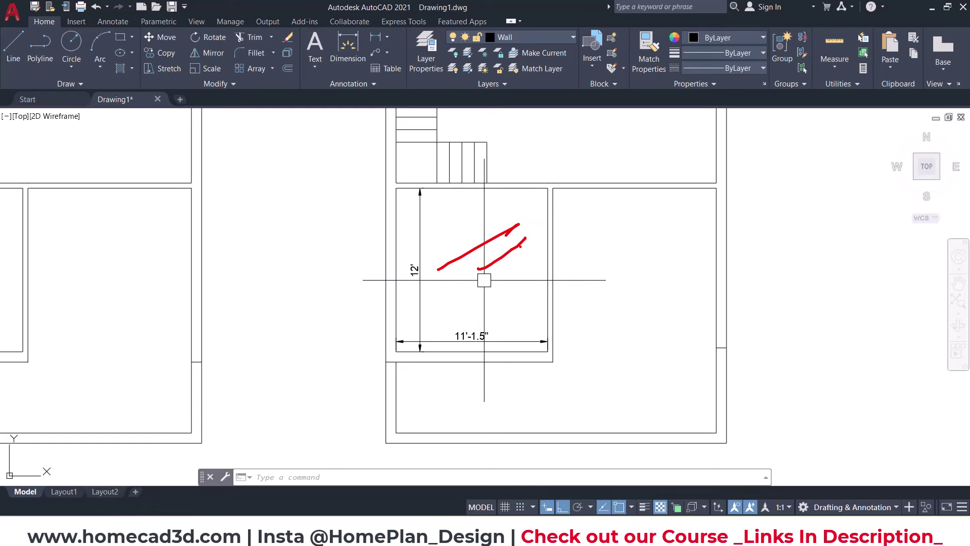
pyautogui.press('Escape')
pyautogui.press('Escape')
pyautogui.moveTo(657, 225); pyautogui.dragTo(514, 226, button='middle')
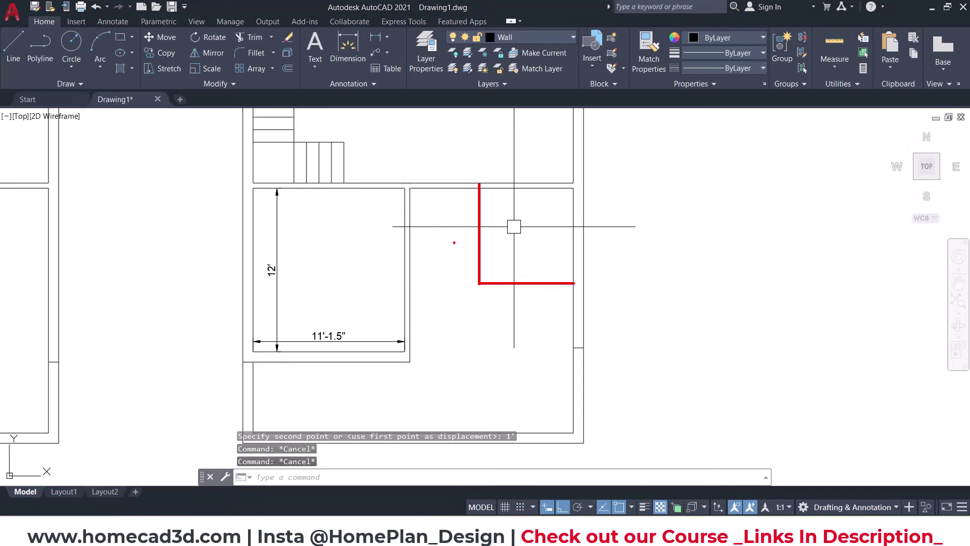
pyautogui.scroll(-3, 514, 227)
pyautogui.scroll(-2, 459, 257)
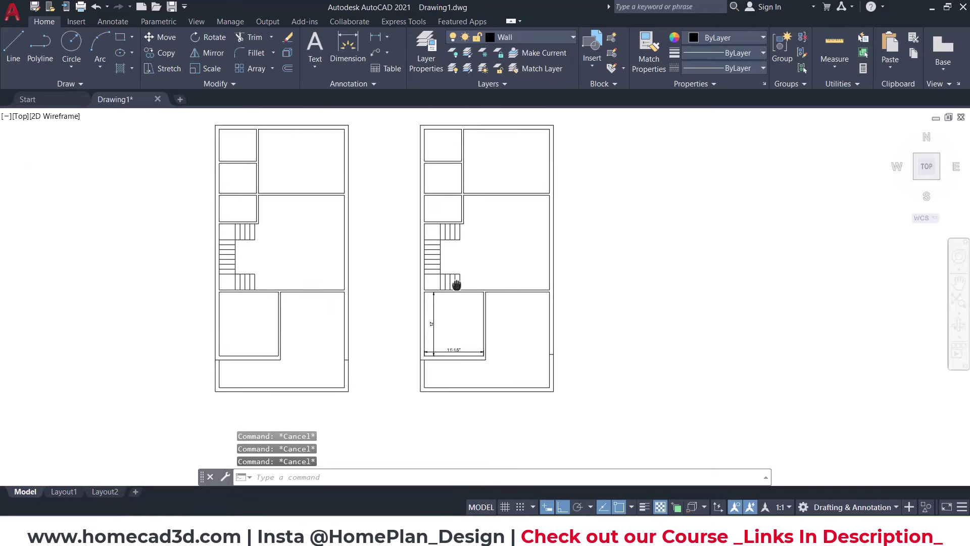
pyautogui.moveTo(455, 281); pyautogui.dragTo(459, 308, button='middle')
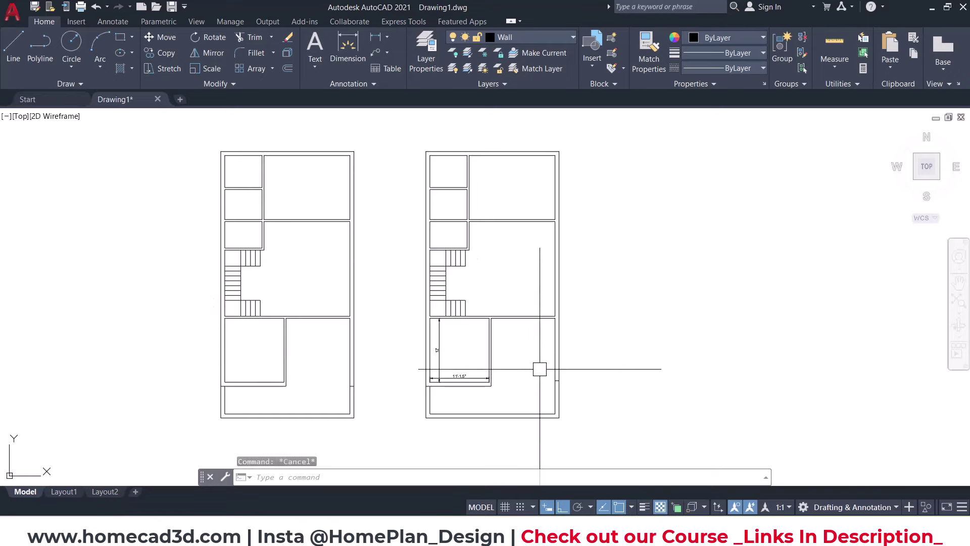
pyautogui.scroll(4, 546, 355)
# Step: Offset a room wall 7' into the lower-right room
pyautogui.write('o')
pyautogui.press('Return')
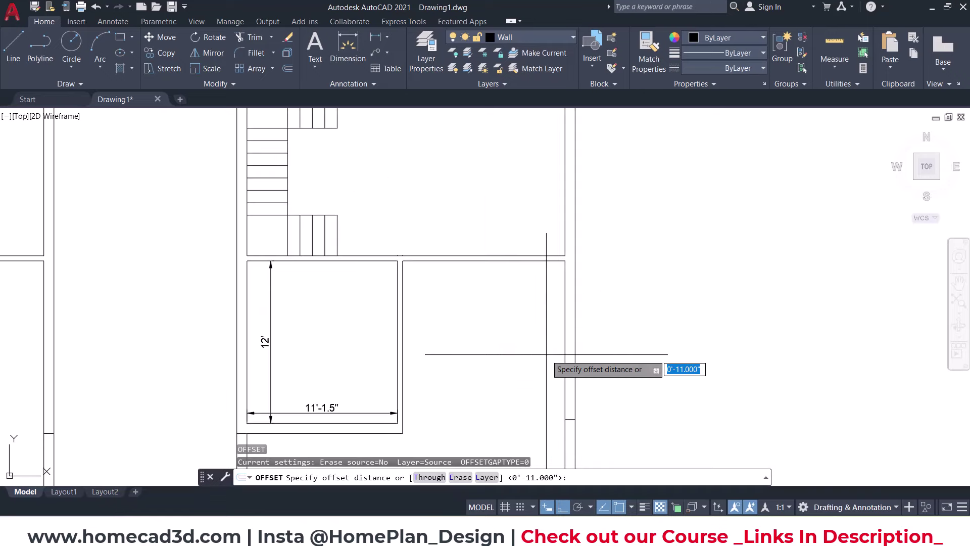
pyautogui.write("5'")
pyautogui.press('Return')
pyautogui.click(564, 336)
pyautogui.press('Escape')
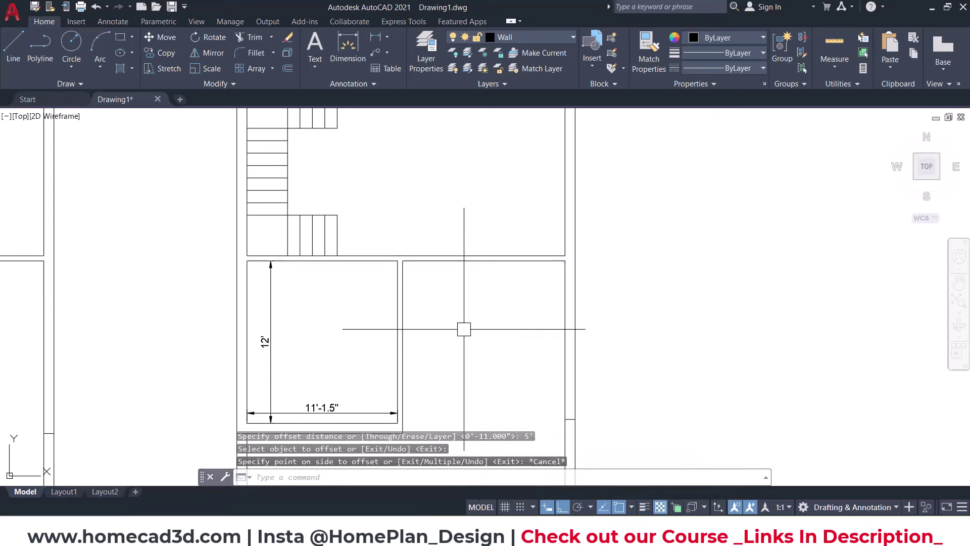
pyautogui.press('Return')
pyautogui.press('Return')
pyautogui.click(403, 320)
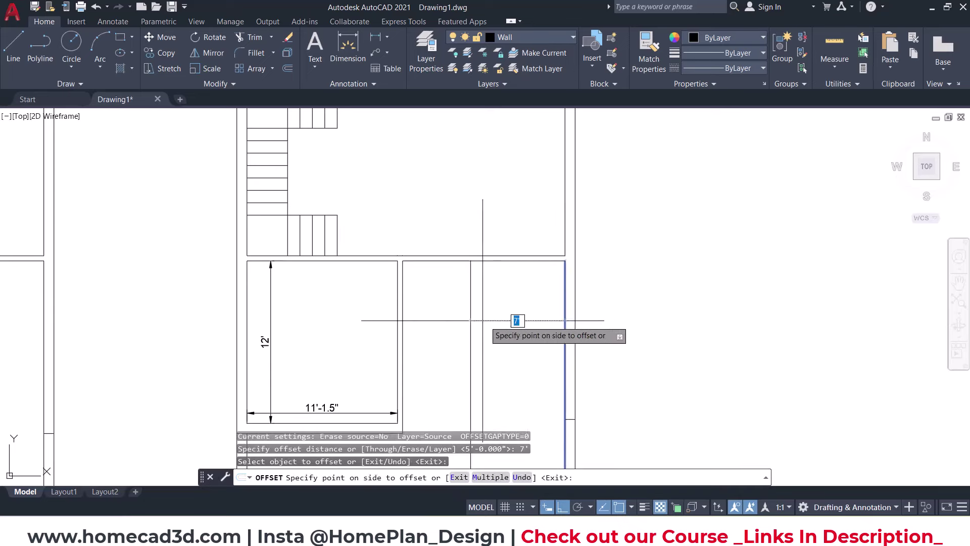
pyautogui.click(499, 310)
pyautogui.press('Escape')
# Step: Offset the room's top wall 3' down into the room
pyautogui.press('Return')
pyautogui.write('3')
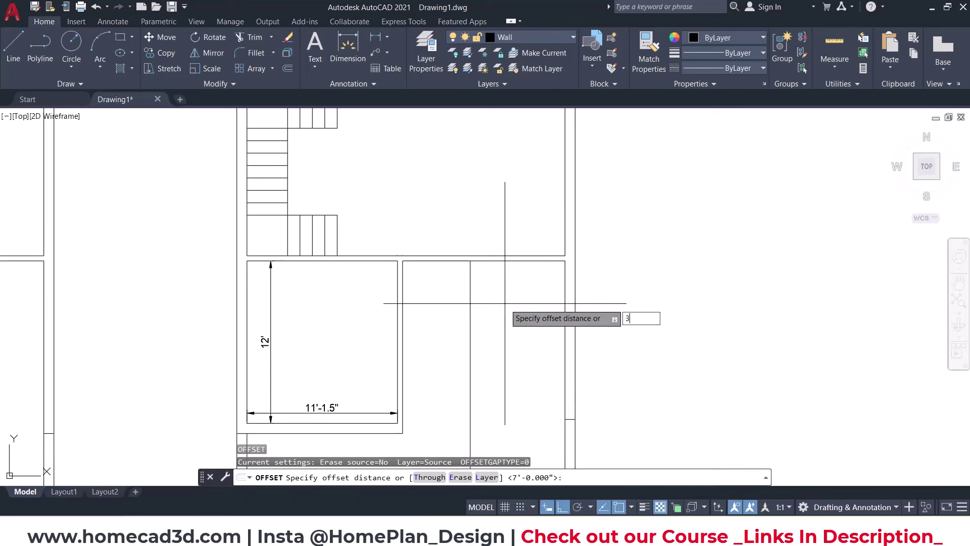
pyautogui.press('Return')
pyautogui.click(520, 261)
pyautogui.click(519, 303)
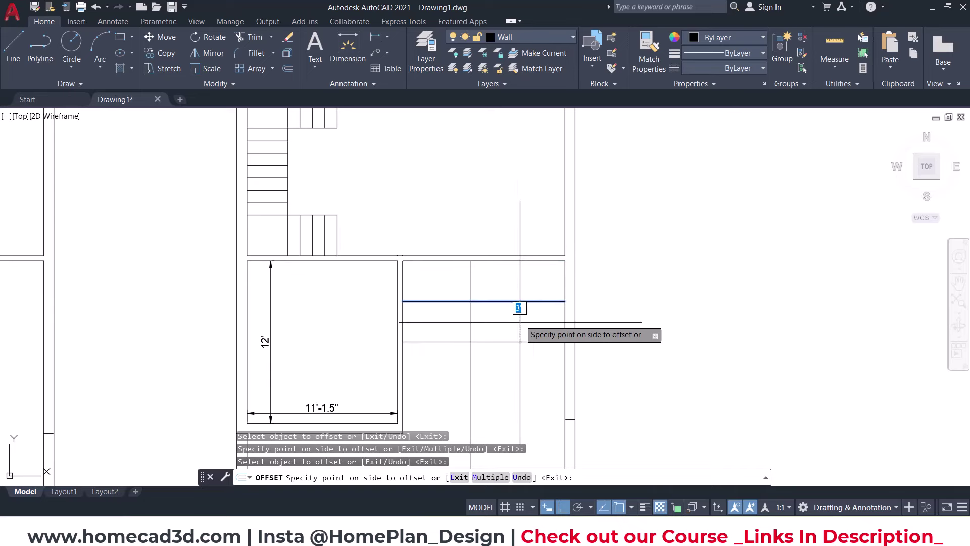
# Step: Offset the new vertical line by 4.5 to give the wall thickness
pyautogui.write('4.5')
pyautogui.press('Return')
pyautogui.click(470, 326)
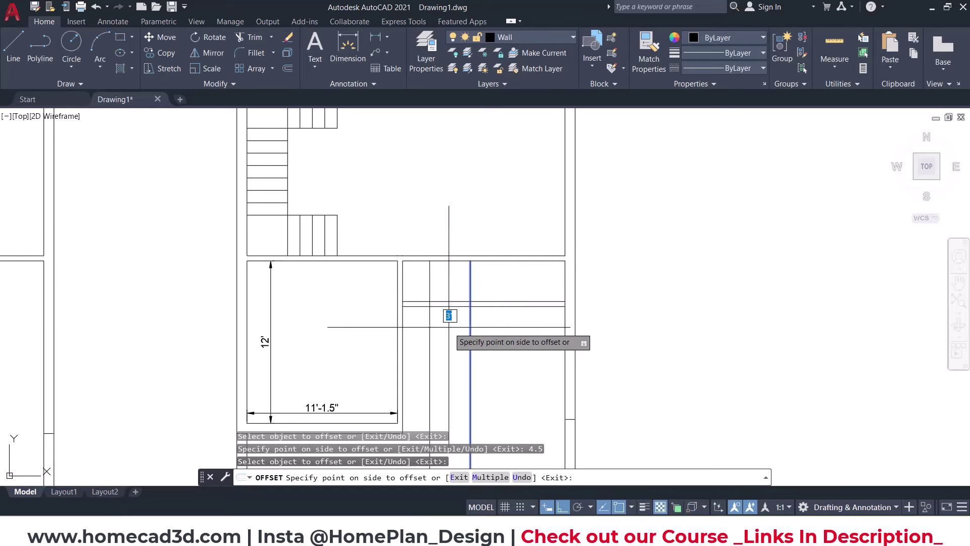
pyautogui.click(449, 327)
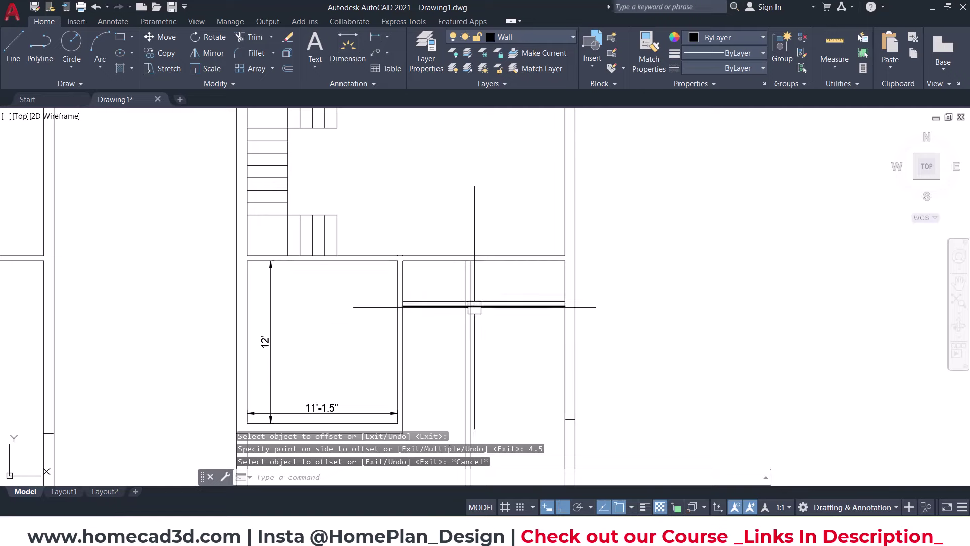
pyautogui.scroll(3, 449, 324)
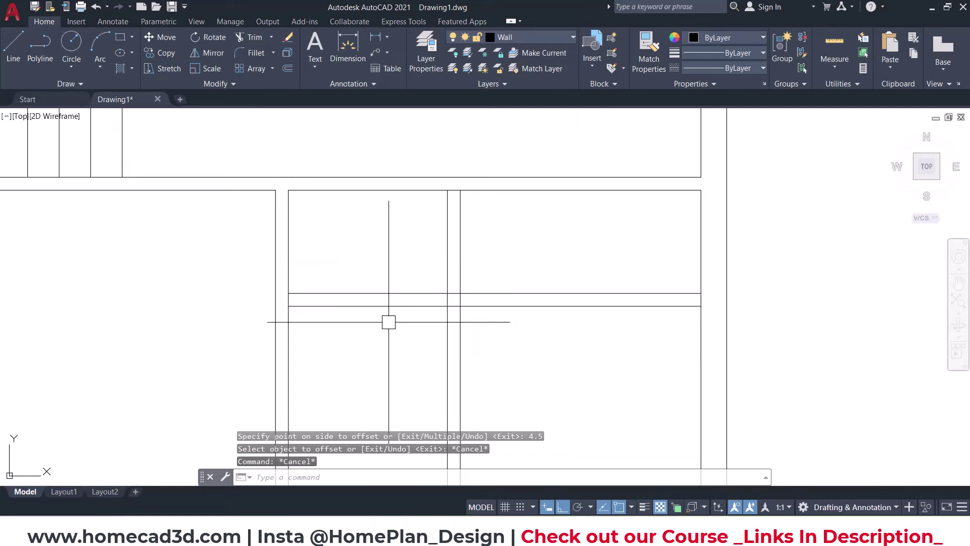
pyautogui.write('f')
pyautogui.press('Return')
# Step: Fillet the offset wall lines into two clean corners
pyautogui.click(445, 258)
pyautogui.click(480, 306)
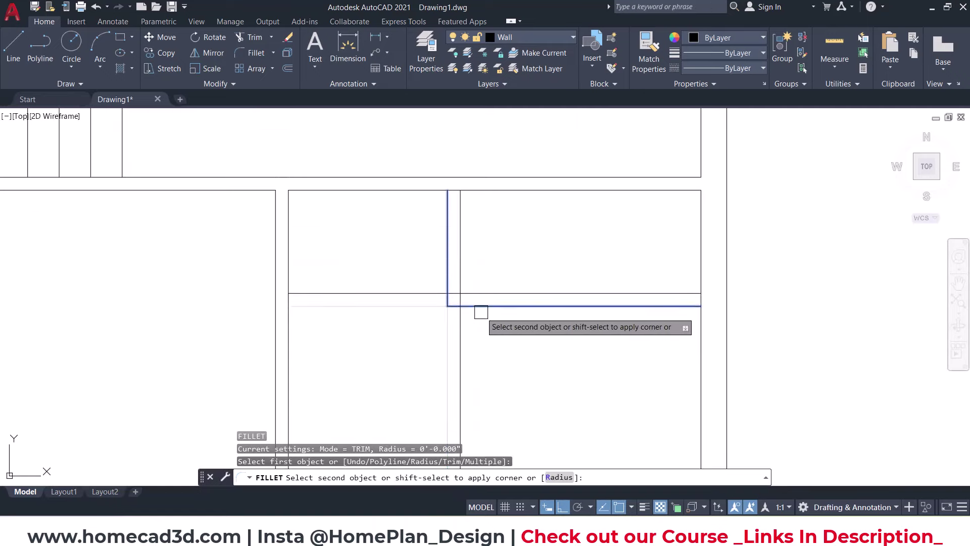
pyautogui.press('Return')
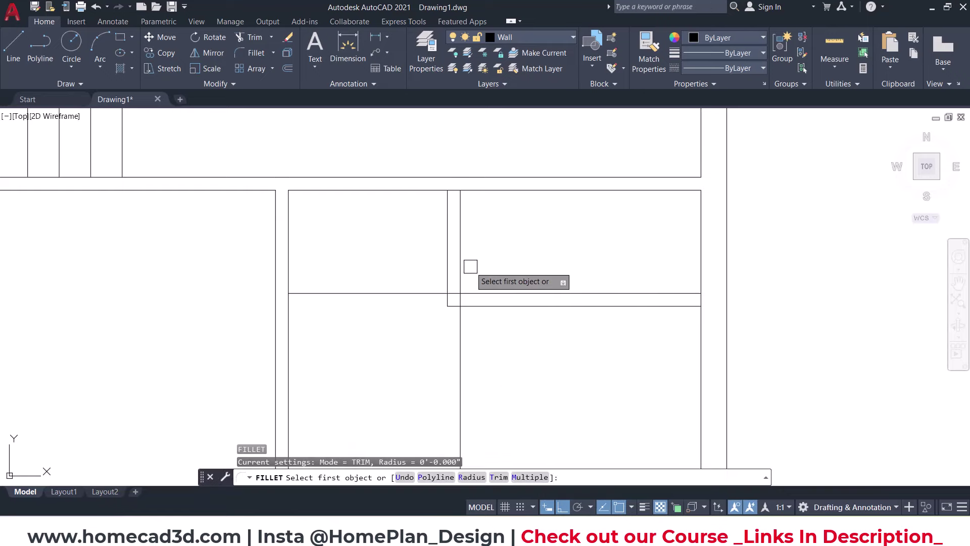
pyautogui.click(461, 268)
pyautogui.click(485, 291)
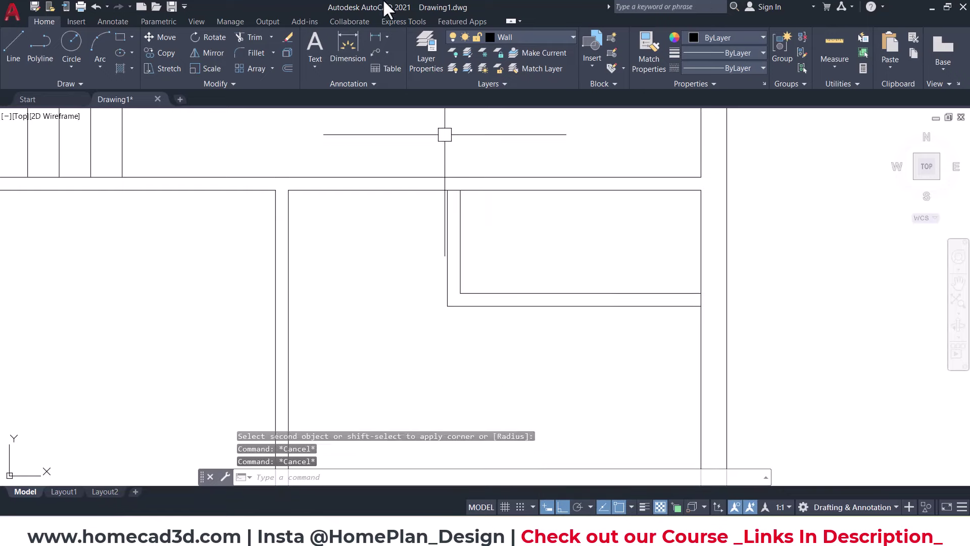
# Step: Dimension the new room's 3' depth and stretch its walls by 2'
pyautogui.click(347, 46)
pyautogui.click(620, 190)
pyautogui.click(618, 293)
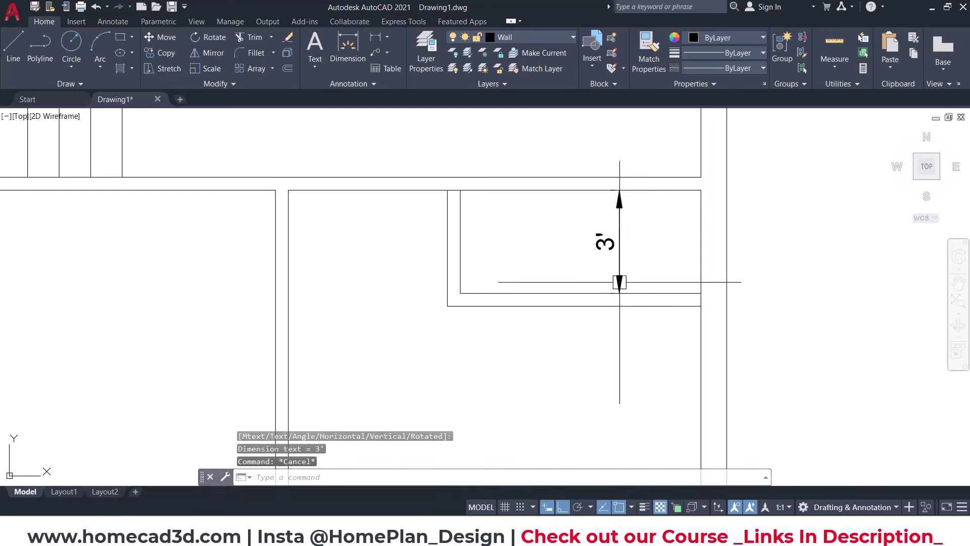
pyautogui.press('s')
pyautogui.press('Return')
pyautogui.click(785, 276)
pyautogui.click(385, 356)
pyautogui.write("2'")
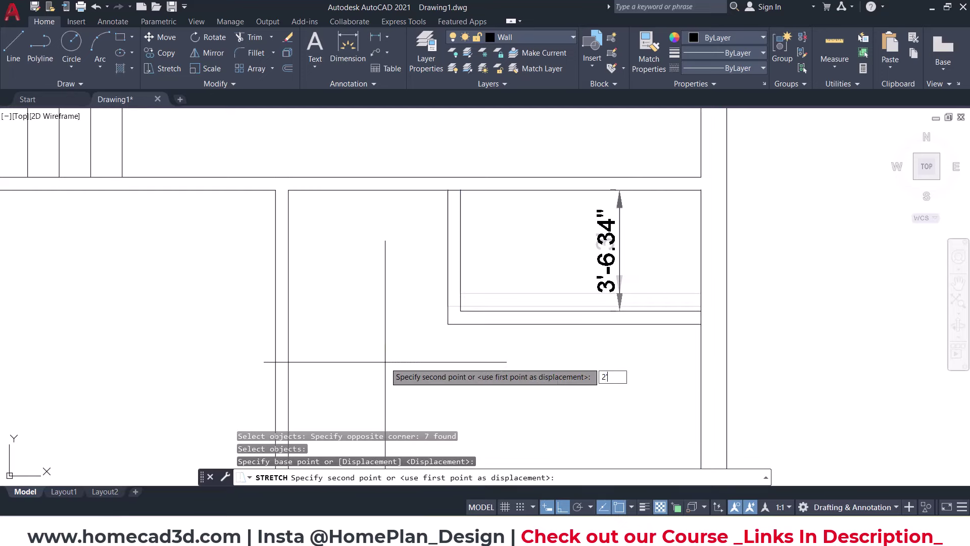
pyautogui.press('Return')
# Step: Delete the 3' dimension and trim the leftover wall lines
pyautogui.click(624, 256)
pyautogui.press('Delete')
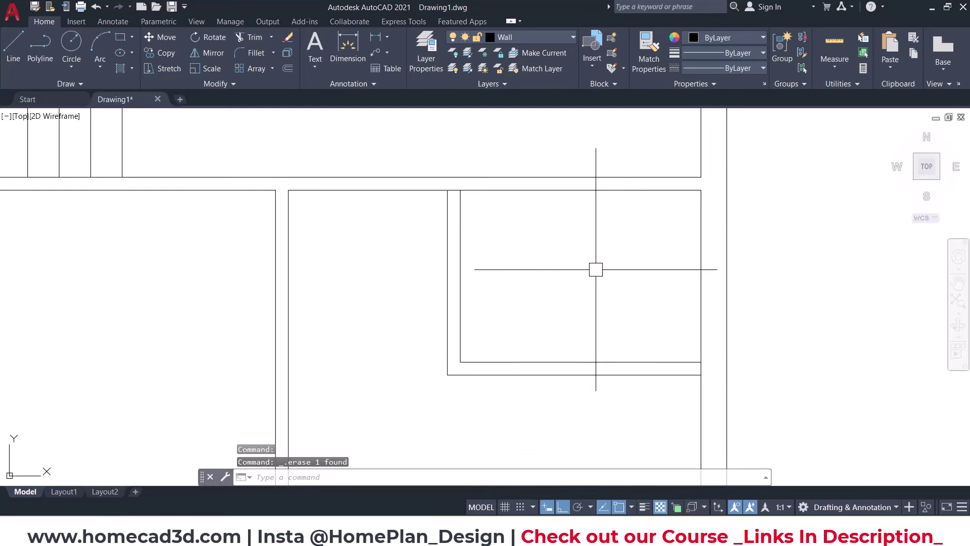
pyautogui.scroll(-3, 595, 268)
pyautogui.write('tr')
pyautogui.press('Return')
pyautogui.scroll(3, 488, 257)
pyautogui.press('Return')
pyautogui.scroll(2, 487, 255)
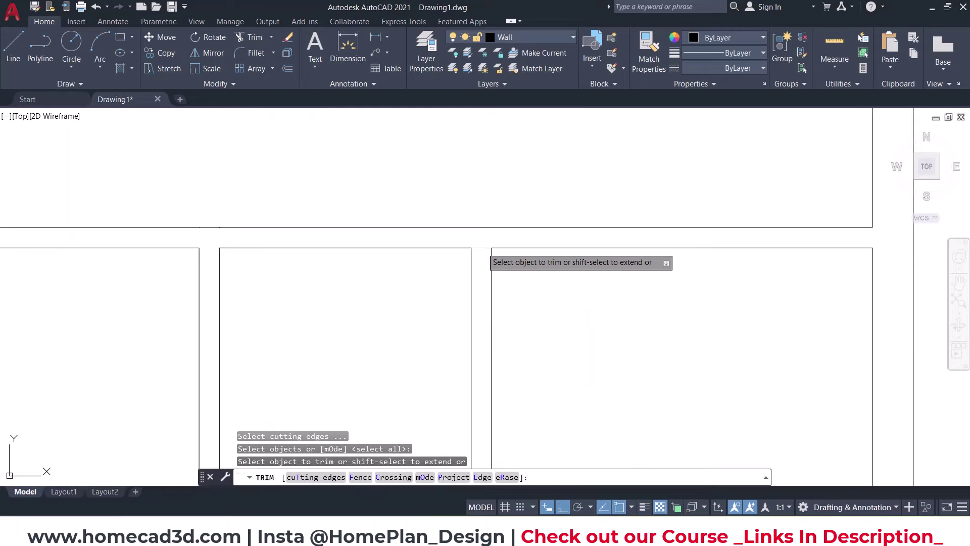
pyautogui.scroll(-2, 684, 392)
pyautogui.scroll(3, 742, 430)
pyautogui.scroll(2, 749, 428)
pyautogui.scroll(-5, 748, 428)
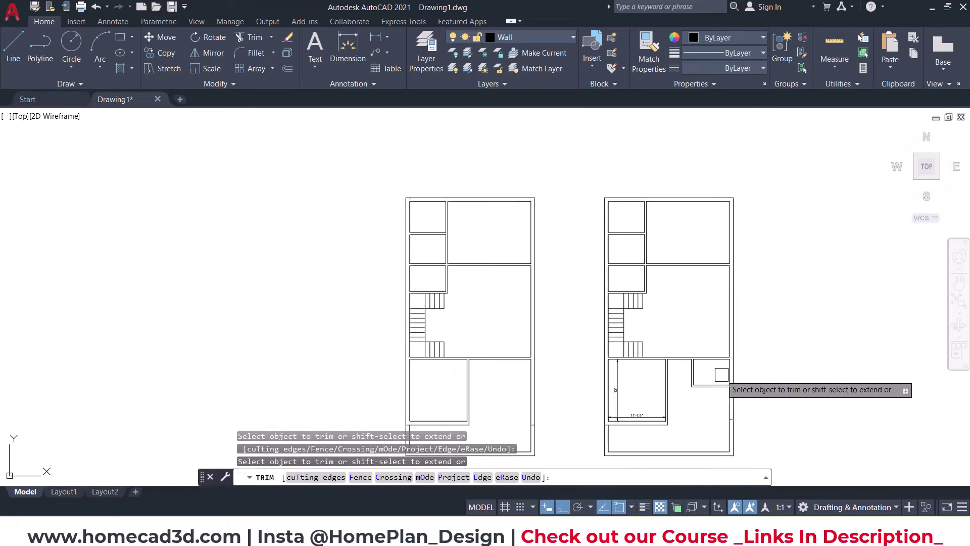
pyautogui.moveTo(714, 368); pyautogui.dragTo(715, 296, button='middle')
pyautogui.moveTo(730, 351); pyautogui.dragTo(704, 337, button='middle')
pyautogui.press('Escape')
# Step: Erase the lower-left room's two dimensions
pyautogui.scroll(4, 559, 357)
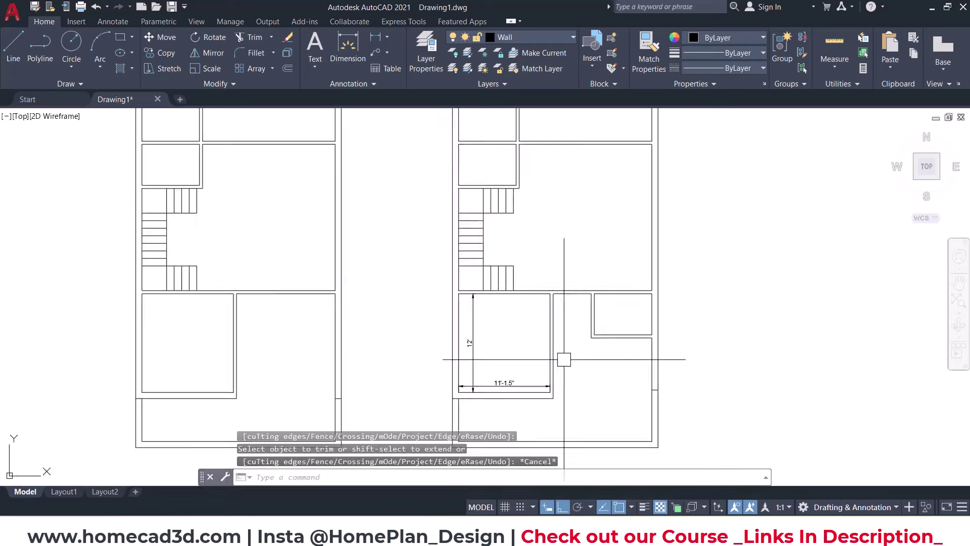
pyautogui.click(477, 399)
pyautogui.click(427, 342)
pyautogui.press('Delete')
pyautogui.scroll(-5, 423, 354)
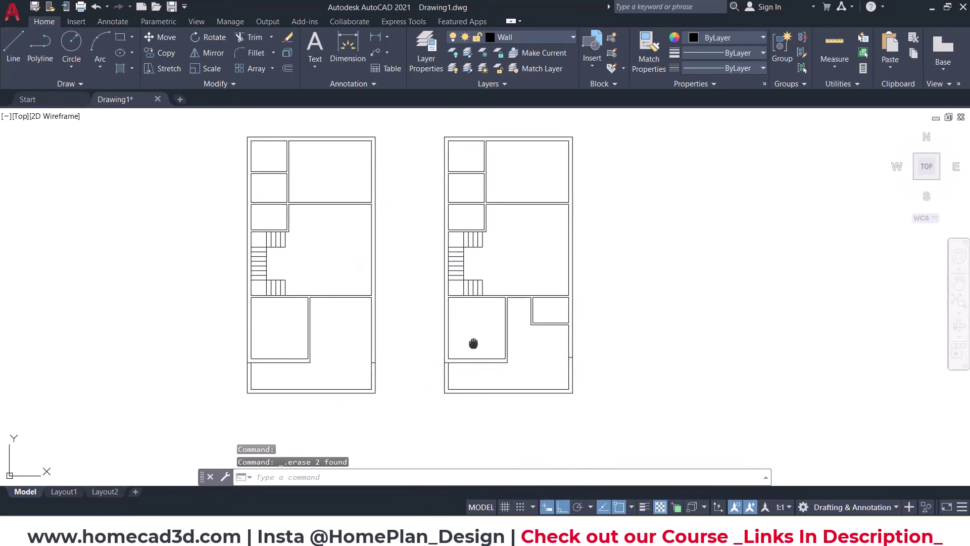
pyautogui.scroll(5, 467, 342)
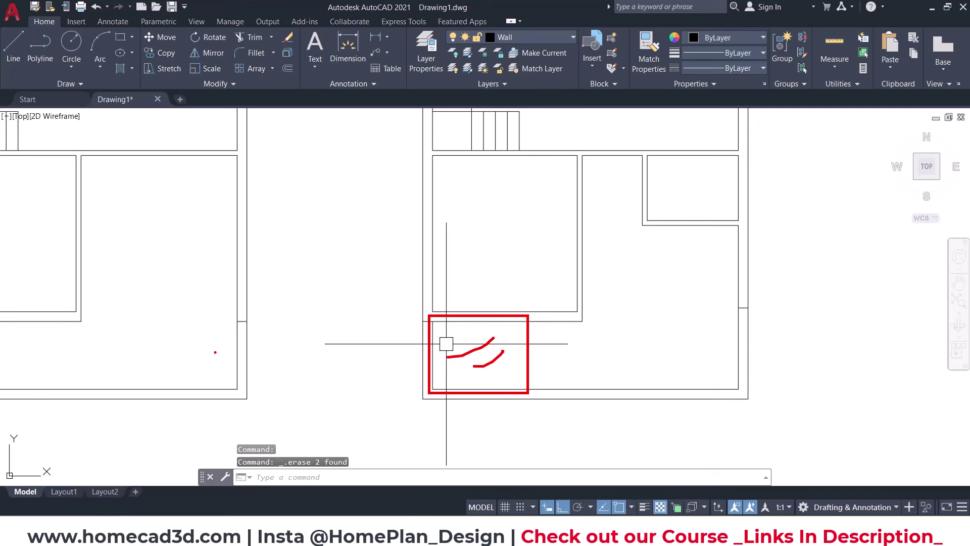
pyautogui.press('Escape')
pyautogui.press('Escape')
pyautogui.press('Escape')
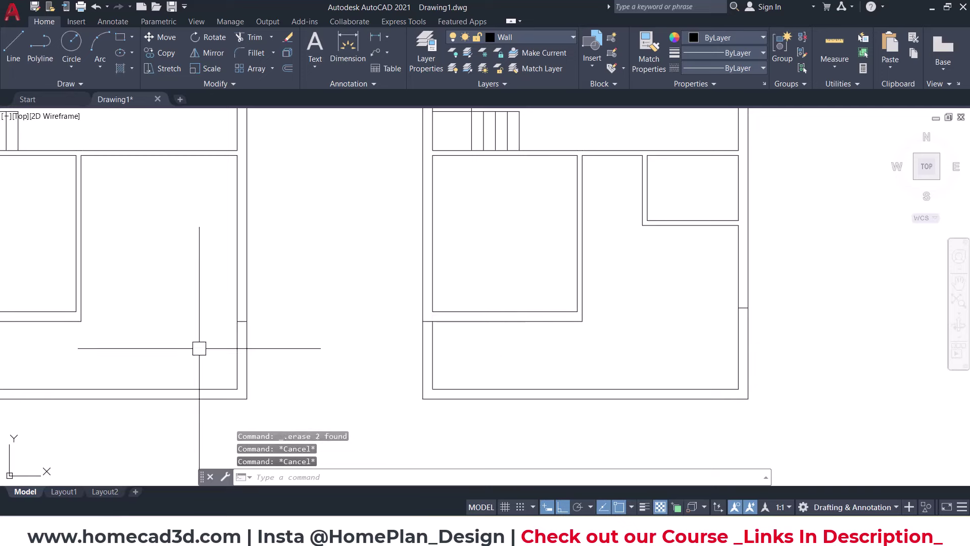
pyautogui.scroll(-5, 452, 288)
pyautogui.scroll(-2, 429, 303)
pyautogui.scroll(2, 409, 202)
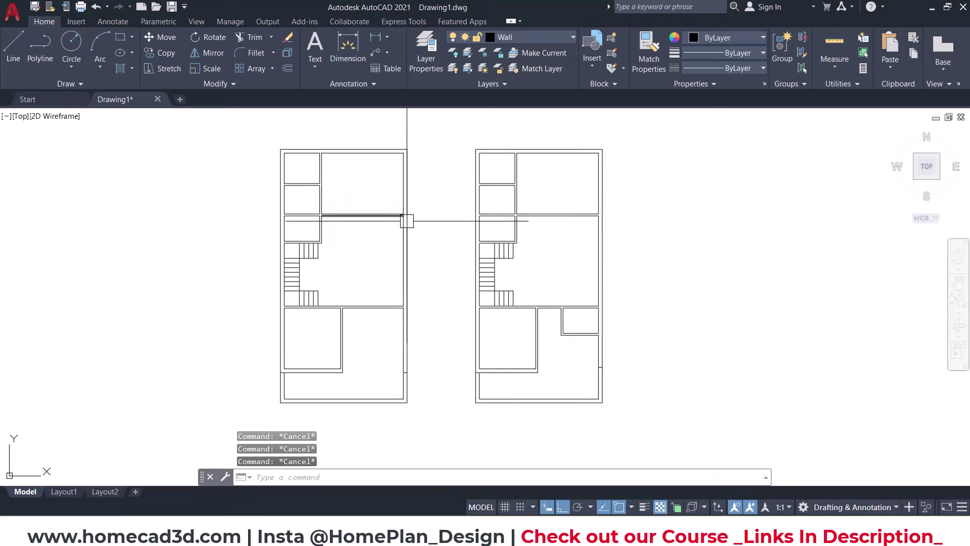
pyautogui.scroll(2, 414, 222)
pyautogui.scroll(-3, 485, 237)
pyautogui.scroll(1, 501, 245)
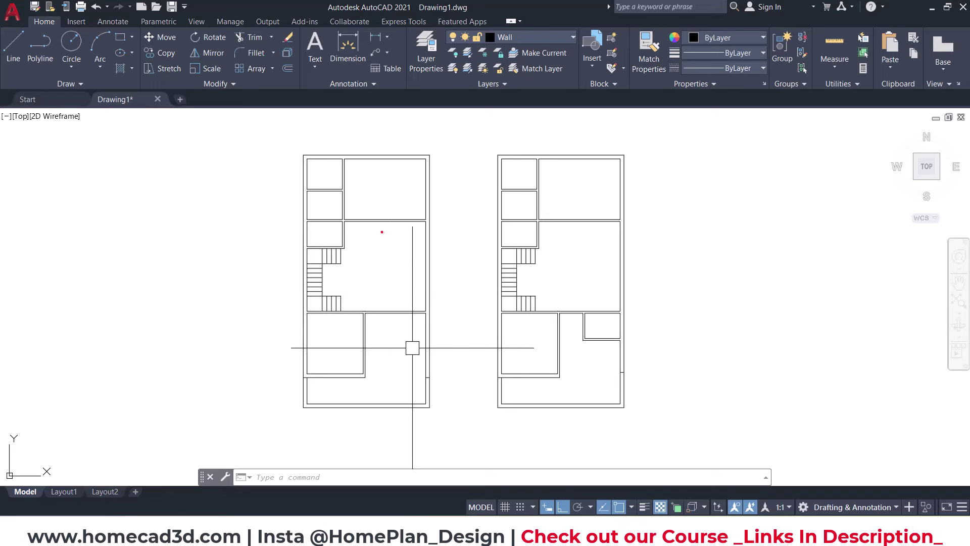
# Step: Delete the two stray lines using a selection window
pyautogui.press('Escape')
pyautogui.press('Escape')
pyautogui.press('Escape')
pyautogui.click(14, 60)
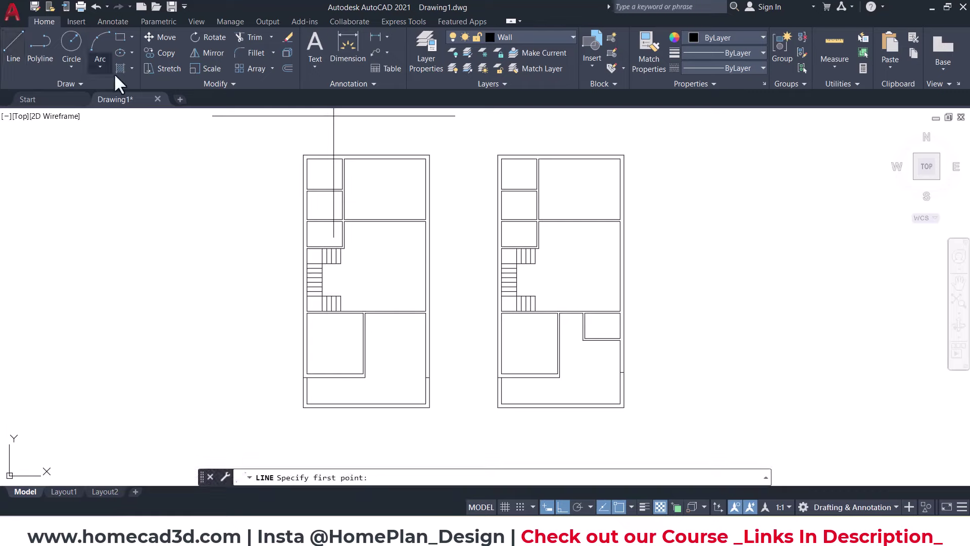
pyautogui.scroll(8, 364, 303)
pyautogui.click(356, 269)
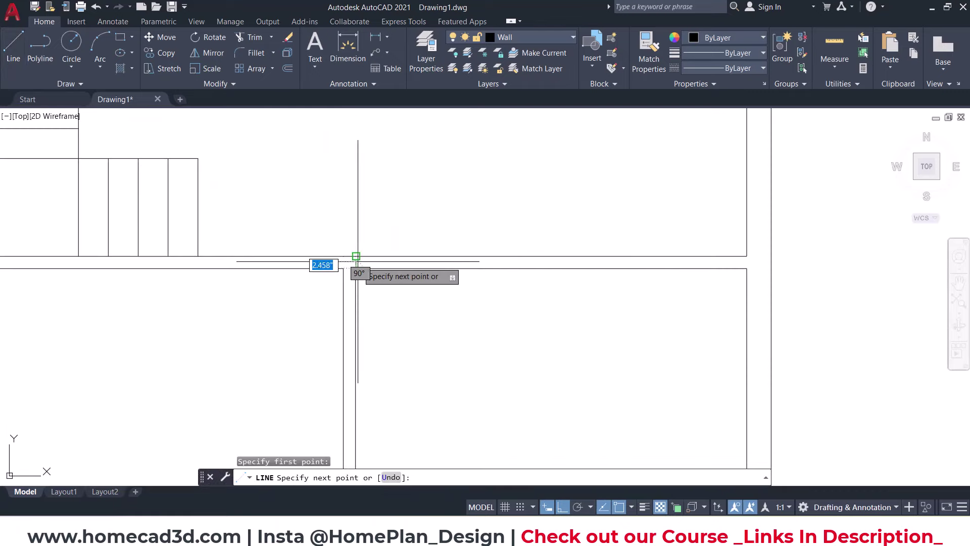
pyautogui.press('Escape')
pyautogui.press('Escape')
pyautogui.press('Escape')
pyautogui.click(349, 242)
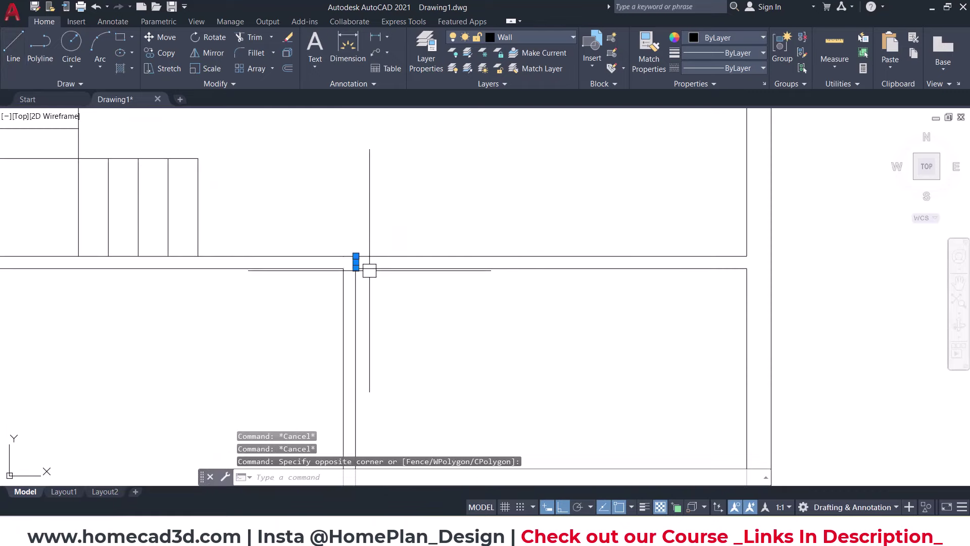
pyautogui.click(369, 267)
pyautogui.press('Delete')
# Step: Pan the view over the floor plans and open the Layer Properties Manager
pyautogui.scroll(-3, 379, 275)
pyautogui.scroll(-2, 425, 274)
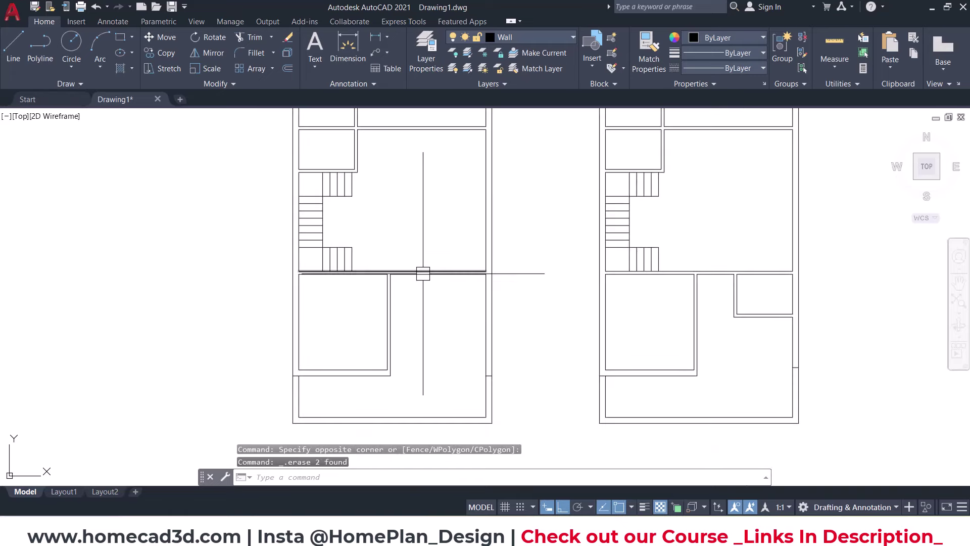
pyautogui.moveTo(451, 240); pyautogui.dragTo(433, 281, button='middle')
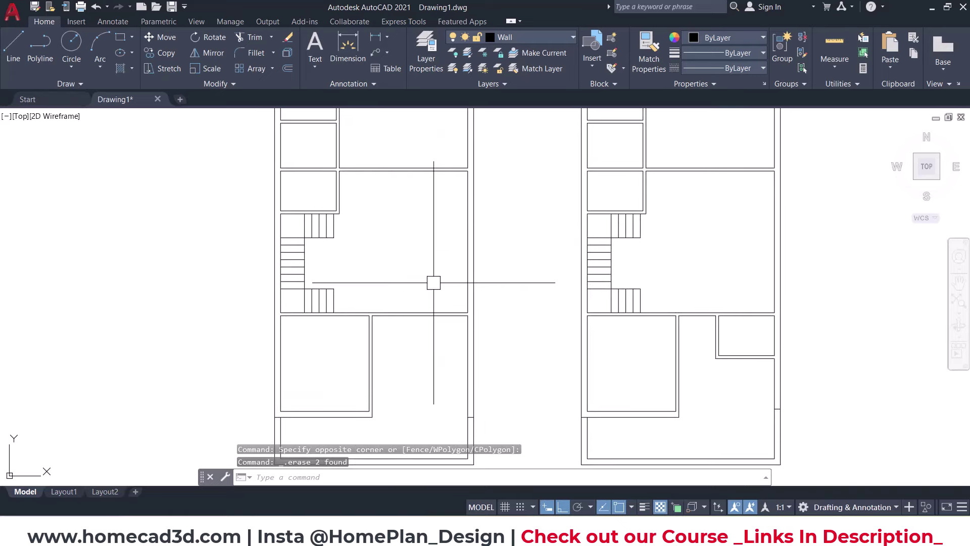
pyautogui.moveTo(425, 301); pyautogui.dragTo(412, 336, button='middle')
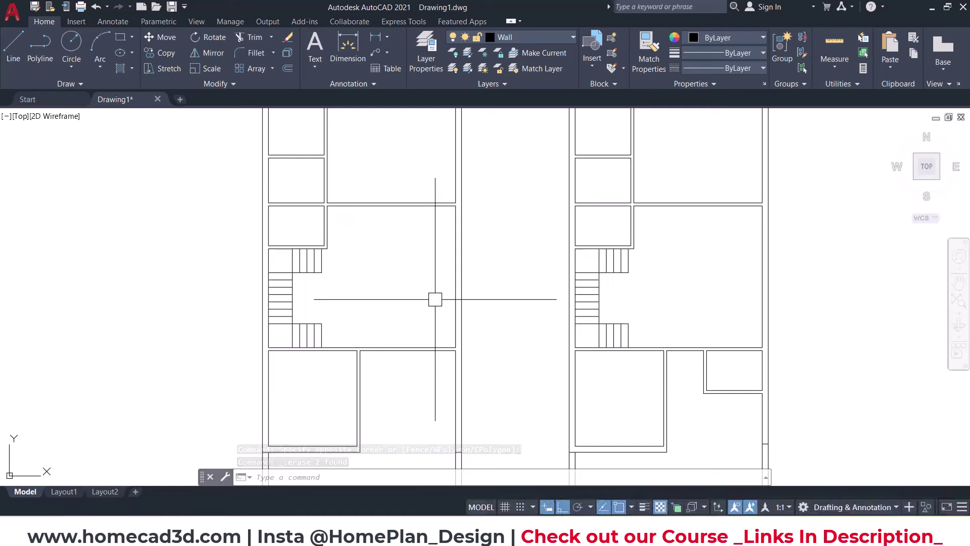
pyautogui.click(14, 48)
pyautogui.press('Escape')
pyautogui.press('Escape')
pyautogui.press('Escape')
pyautogui.scroll(-2, 358, 291)
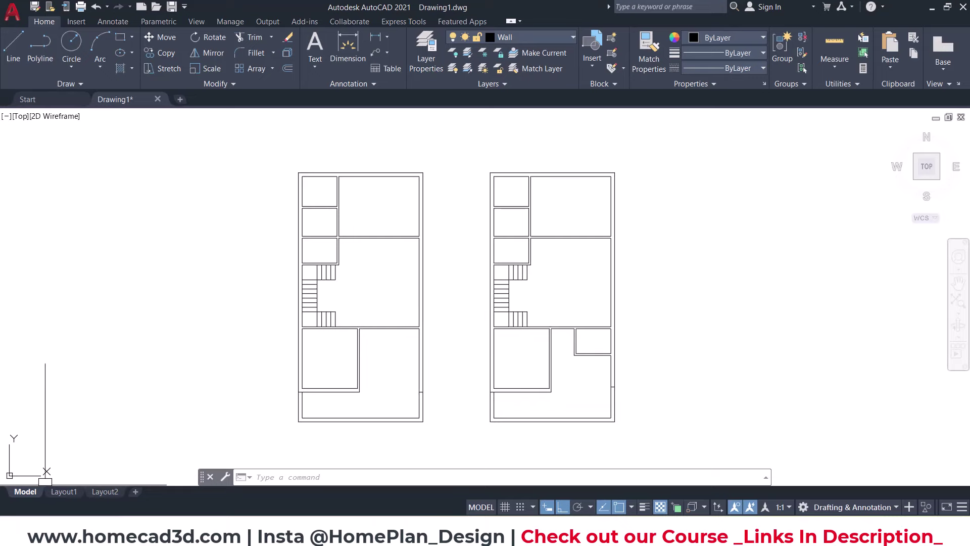
pyautogui.press('Escape')
pyautogui.press('Escape')
pyautogui.click(430, 61)
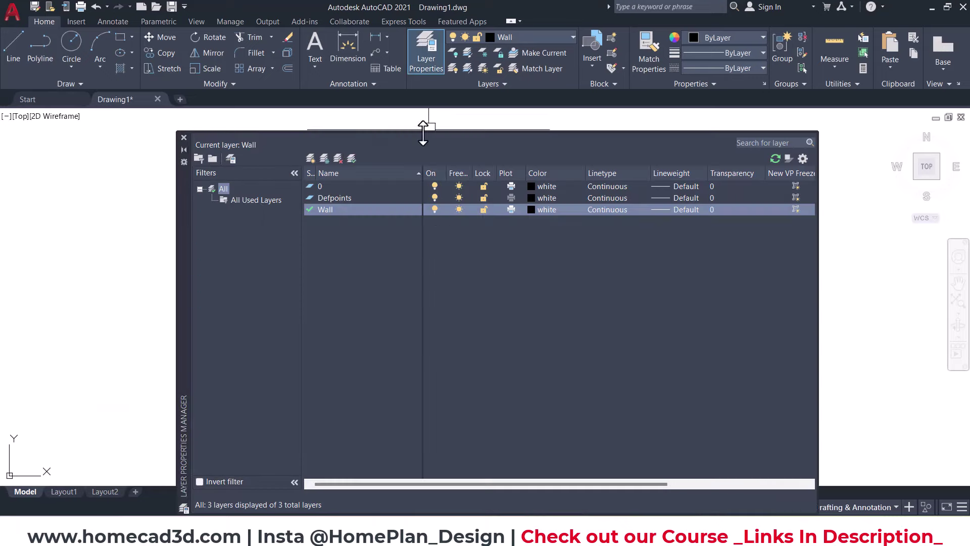
# Step: Create a new layer named Column with the colour red
pyautogui.click(313, 160)
pyautogui.write('Colu')
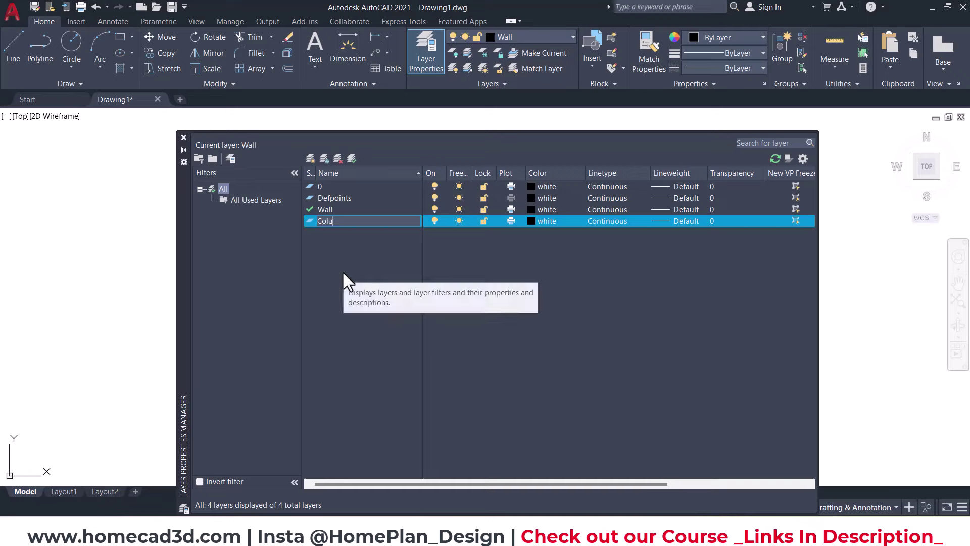
pyautogui.write('mn')
pyautogui.press('Return')
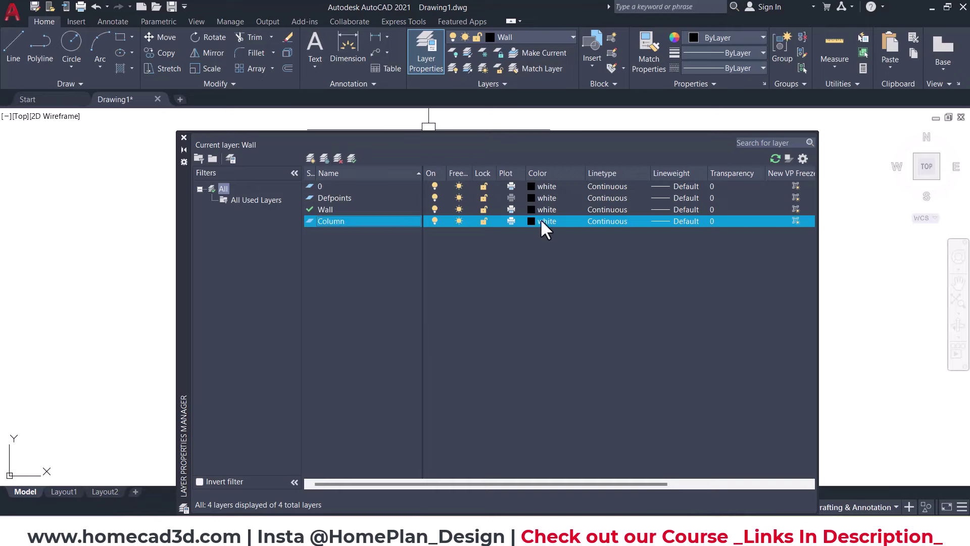
pyautogui.click(538, 221)
pyautogui.click(577, 376)
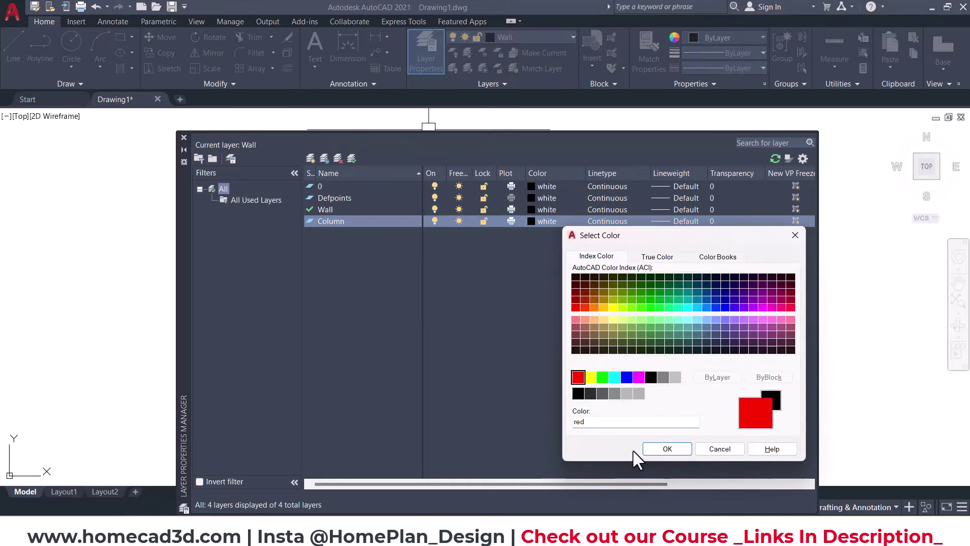
pyautogui.click(649, 448)
# Step: Close the manager, make Column current, and pan to free space left of the plans
pyautogui.click(184, 136)
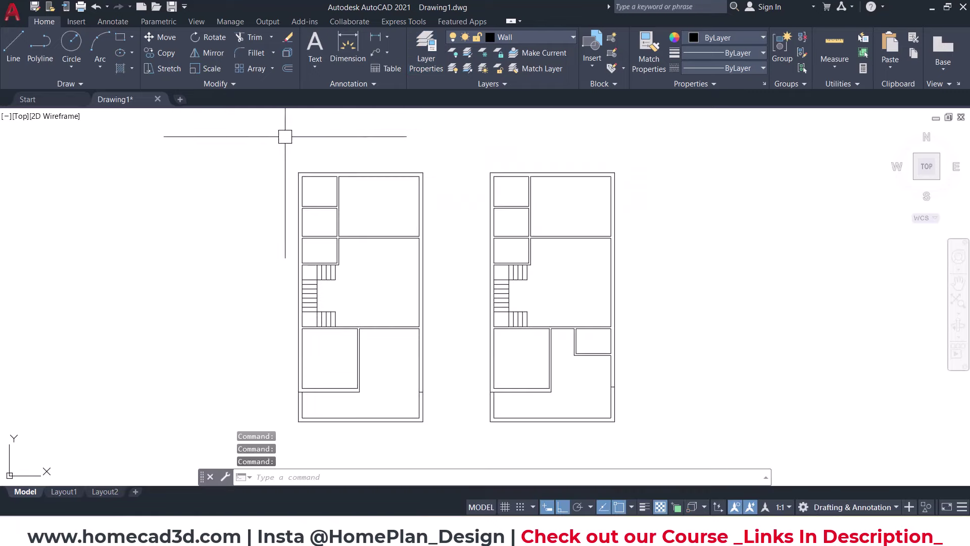
pyautogui.click(555, 39)
pyautogui.click(532, 71)
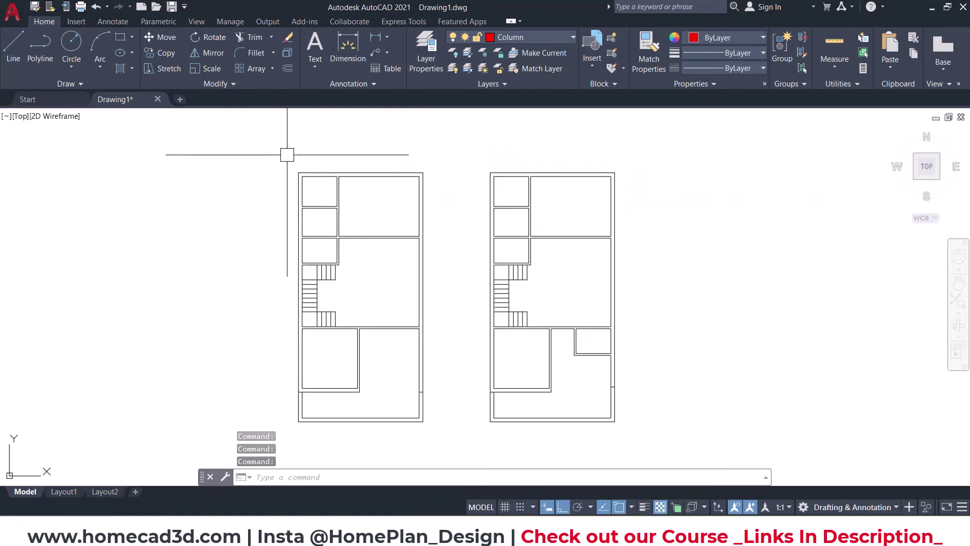
pyautogui.moveTo(288, 151); pyautogui.dragTo(568, 203, button='middle')
pyautogui.moveTo(292, 225); pyautogui.dragTo(337, 254)
pyautogui.moveTo(276, 306)
pyautogui.mouseDown()
pyautogui.moveTo(345, 265)
pyautogui.moveTo(341, 292)
pyautogui.mouseUp()
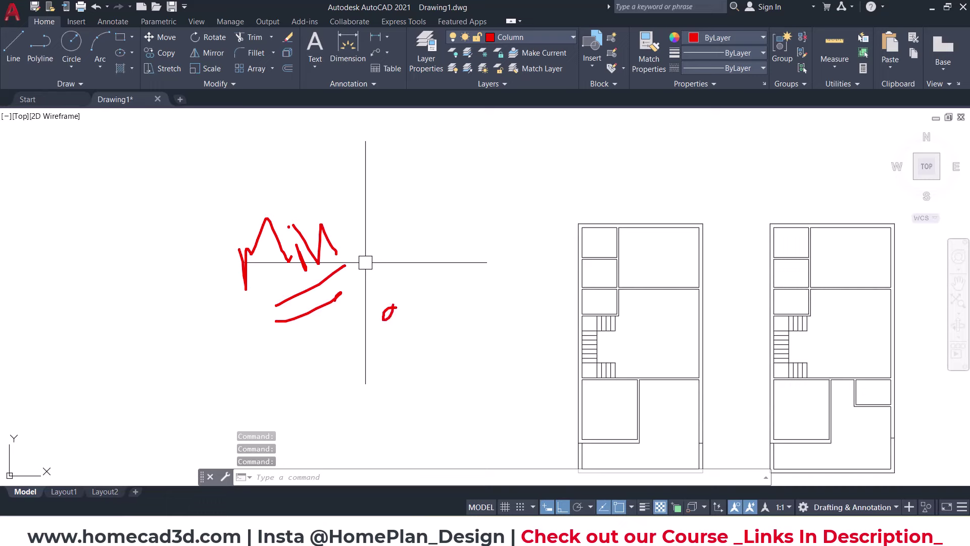
pyautogui.moveTo(408, 313); pyautogui.dragTo(413, 340)
pyautogui.moveTo(394, 271)
pyautogui.mouseDown()
pyautogui.moveTo(471, 306)
pyautogui.moveTo(491, 288)
pyautogui.moveTo(489, 244)
pyautogui.mouseUp()
pyautogui.moveTo(489, 243); pyautogui.dragTo(502, 264)
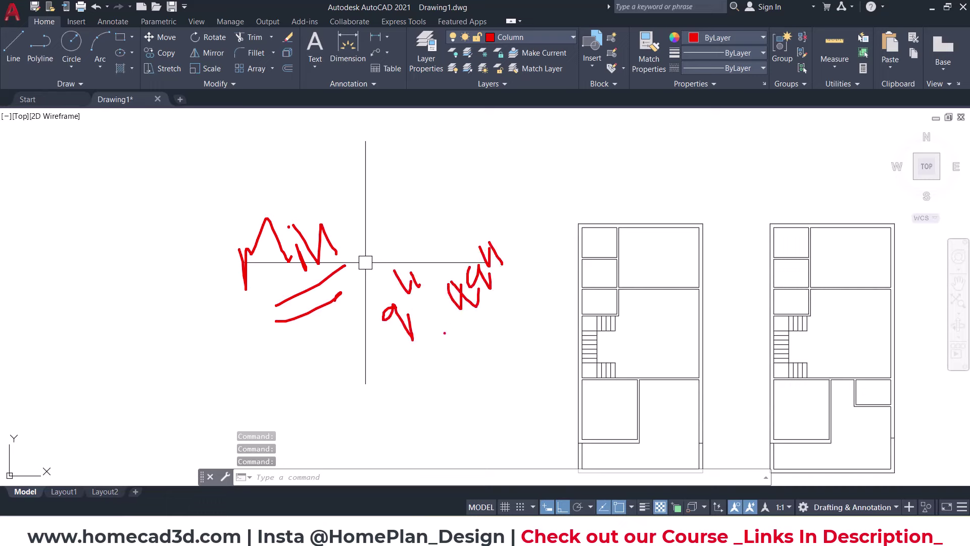
# Step: Draw a 9" by 9" rectangle left of the floor plans and zoom in on it
pyautogui.write('rec')
pyautogui.press('Return')
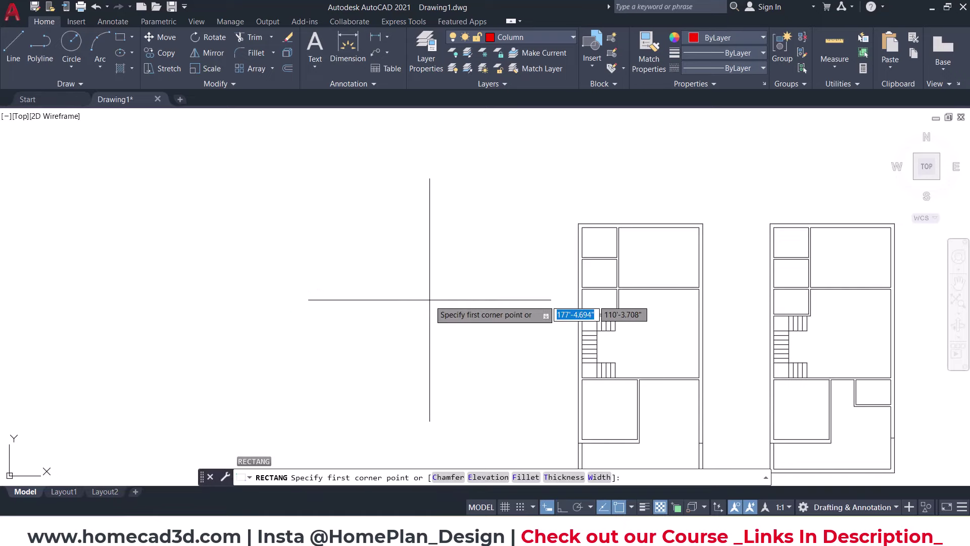
pyautogui.click(413, 301)
pyautogui.write('d')
pyautogui.press('Return')
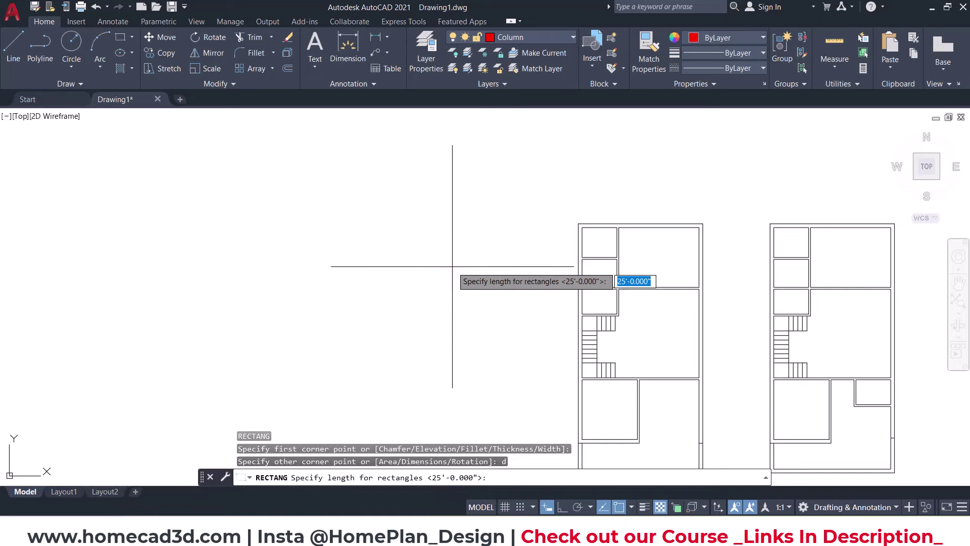
pyautogui.write('9"')
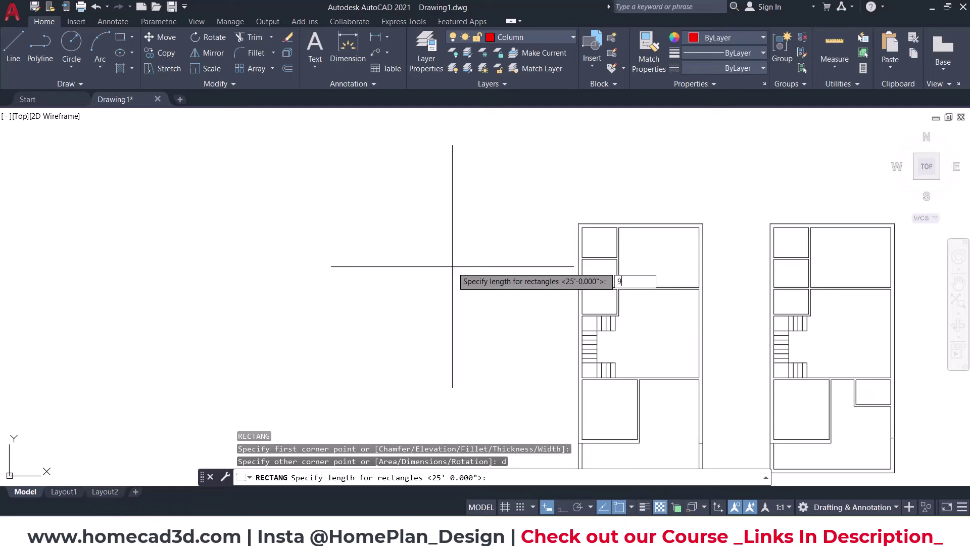
pyautogui.press('Return')
pyautogui.write('9"')
pyautogui.press('Return')
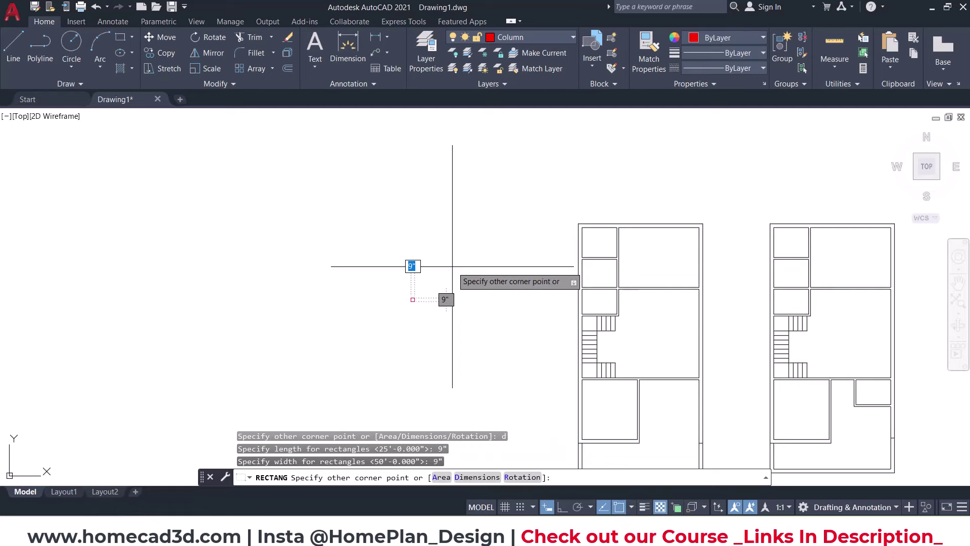
pyautogui.click(422, 309)
pyautogui.scroll(5, 414, 301)
pyautogui.scroll(3, 358, 266)
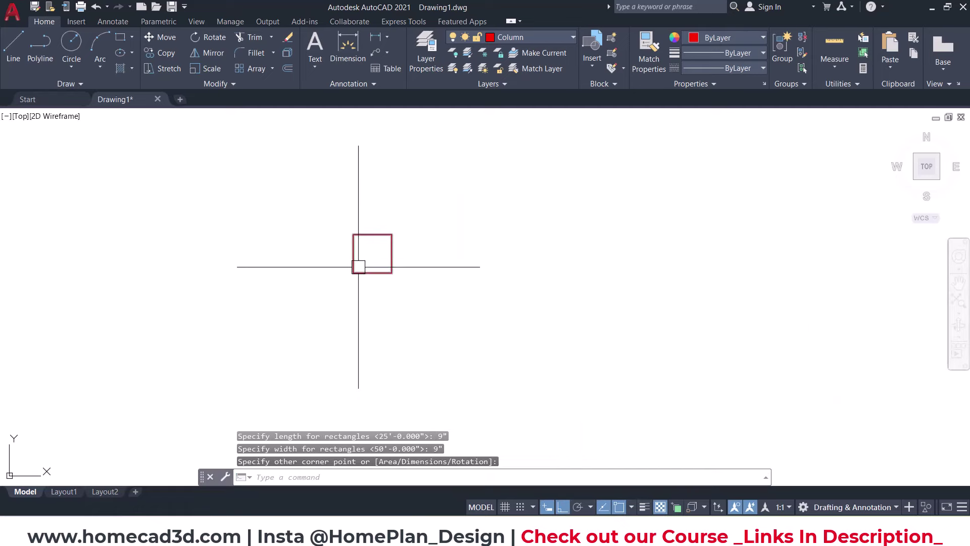
pyautogui.scroll(2, 358, 266)
pyautogui.scroll(2, 359, 267)
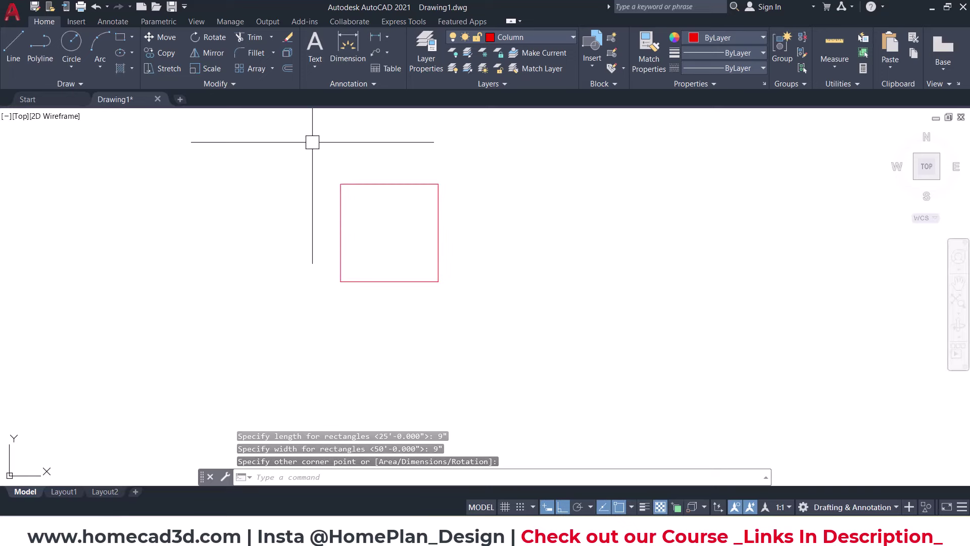
pyautogui.click(120, 69)
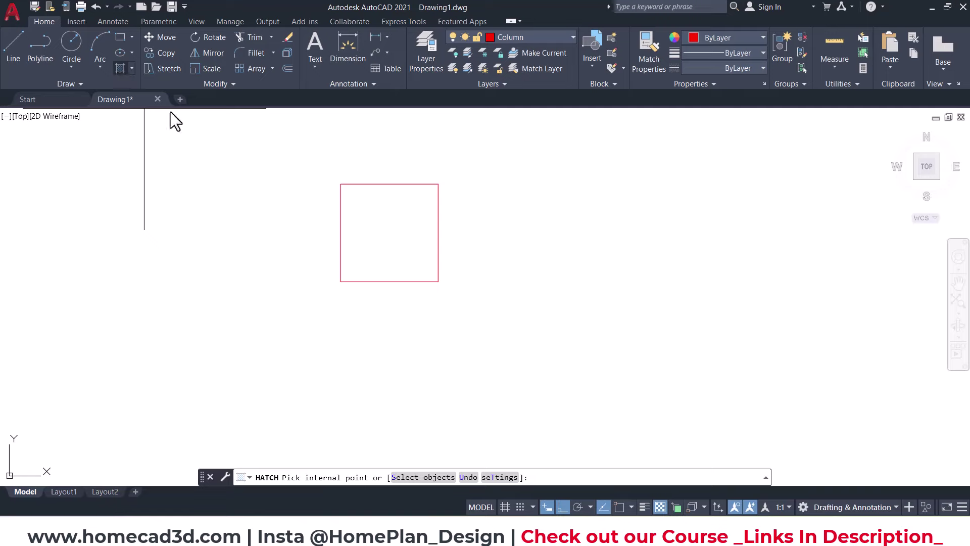
# Step: Fill the column square with a Solid hatch in light pink 247,171,174
pyautogui.click(354, 39)
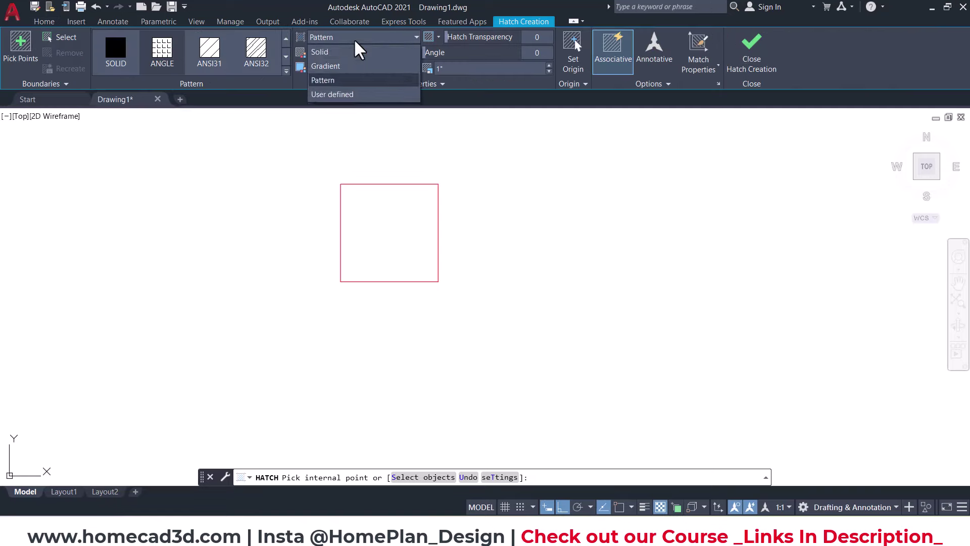
pyautogui.click(356, 51)
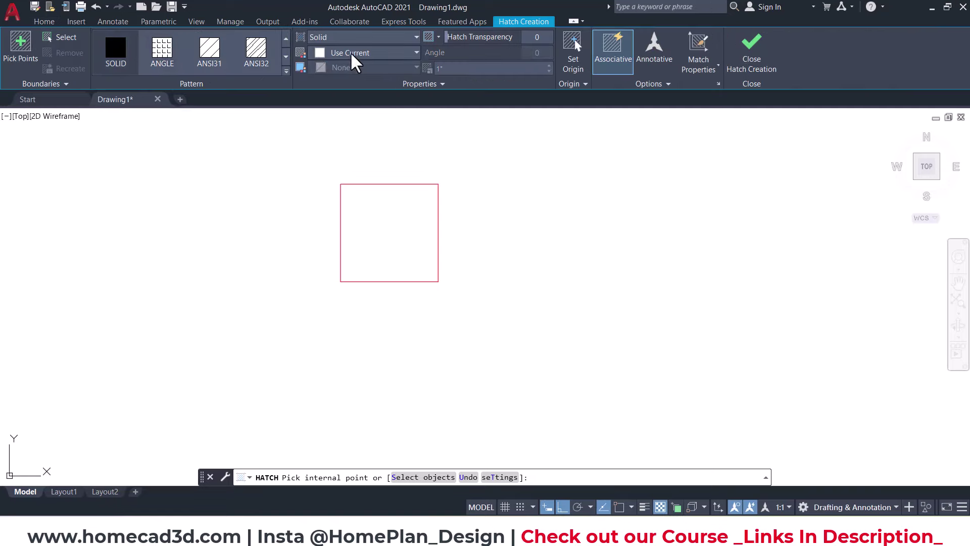
pyautogui.click(356, 54)
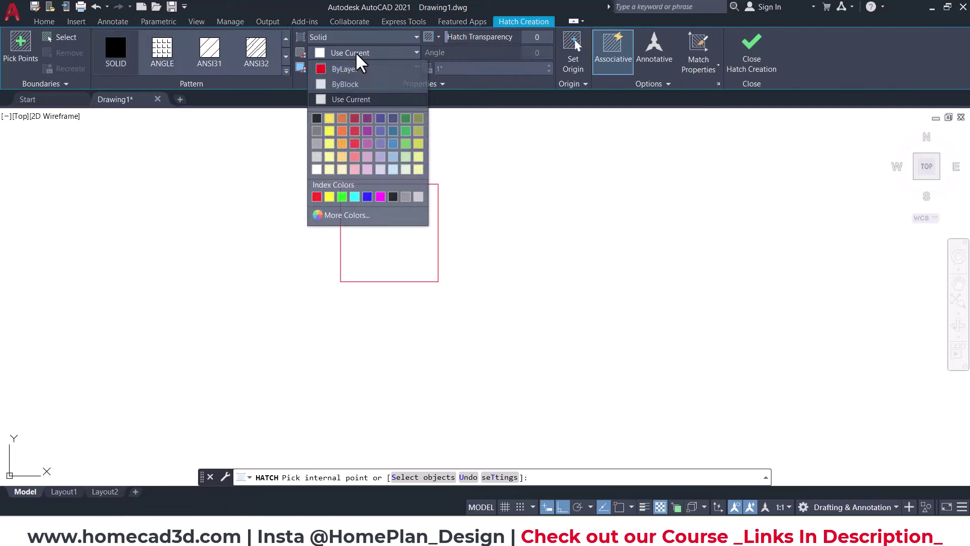
pyautogui.click(358, 158)
pyautogui.click(389, 217)
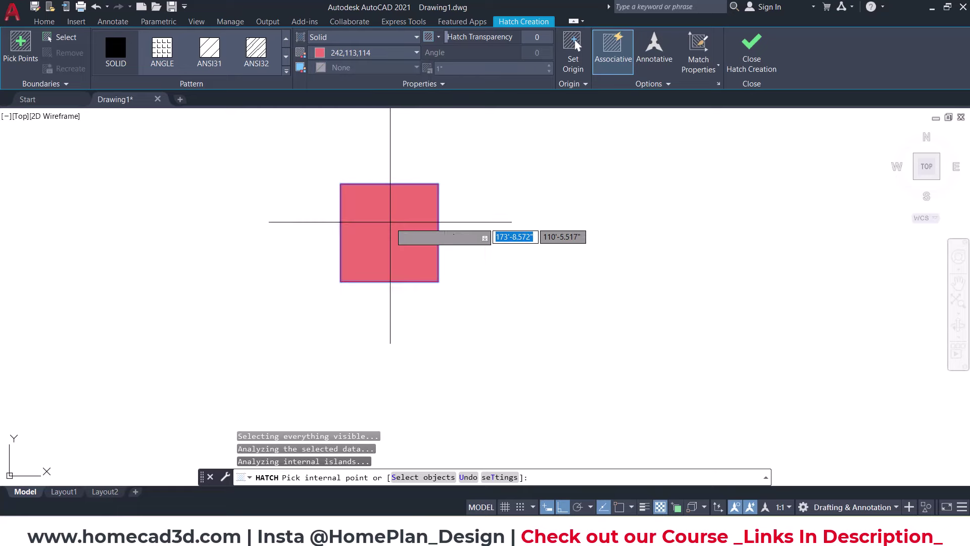
pyautogui.click(356, 52)
pyautogui.click(359, 163)
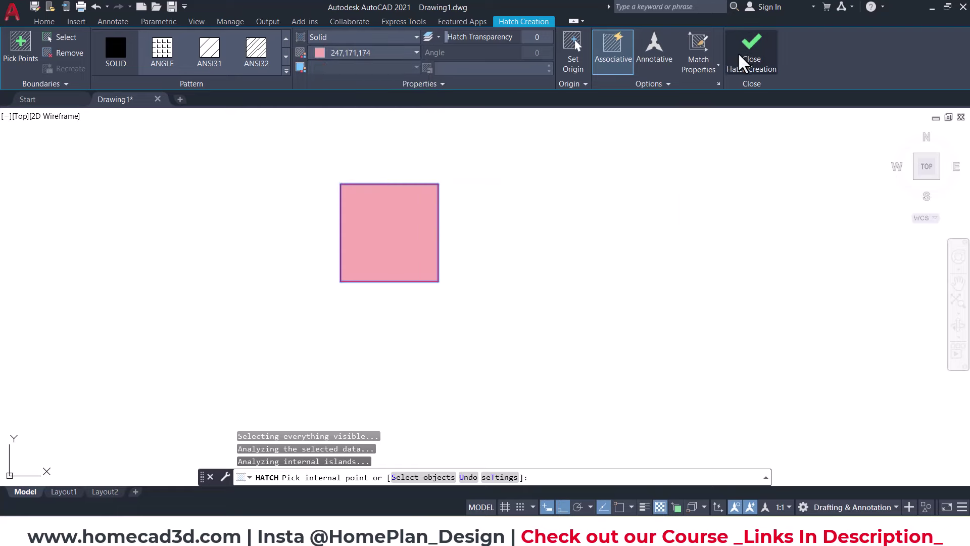
pyautogui.click(751, 48)
pyautogui.click(14, 45)
# Step: Draw two corner-to-corner diagonals forming an X across the hatched 9" column square
pyautogui.click(340, 184)
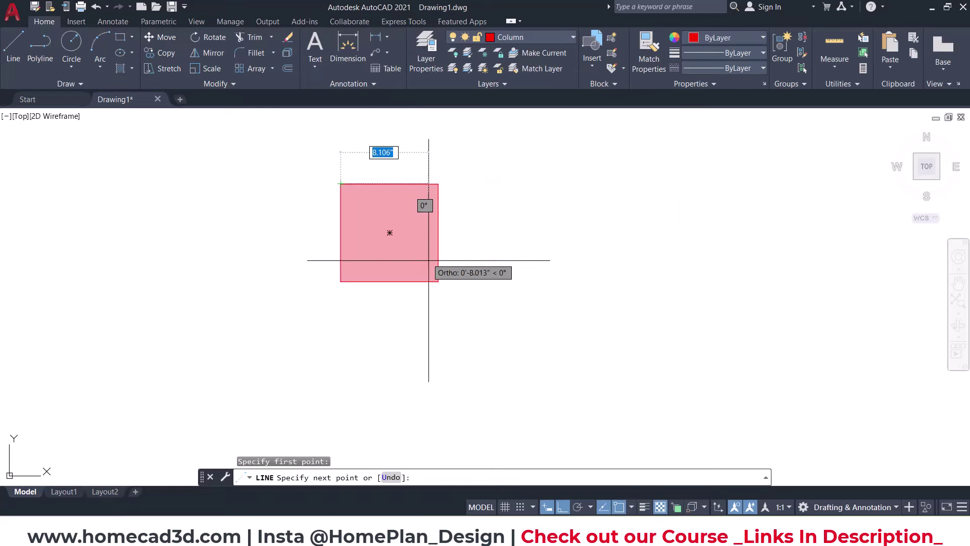
pyautogui.click(438, 282)
pyautogui.press('Return')
pyautogui.press('Return')
pyautogui.click(438, 184)
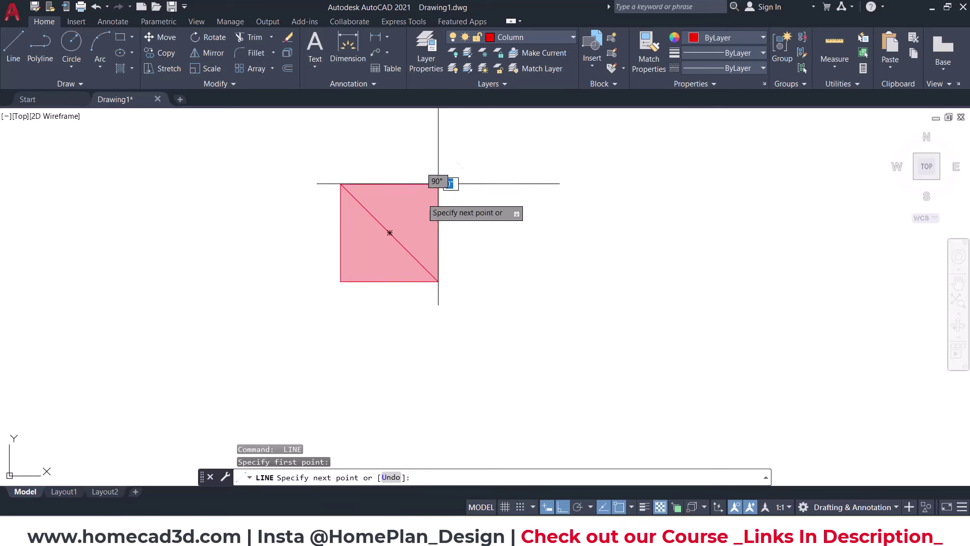
pyautogui.click(340, 281)
pyautogui.press('Escape')
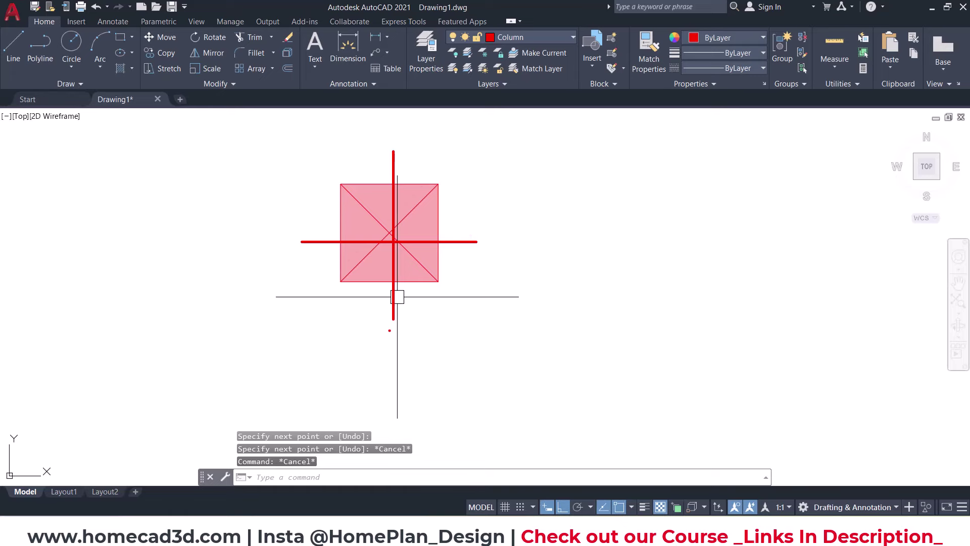
# Step: Zoom out until both house floor plans sit side by side in view
pyautogui.press('Escape')
pyautogui.press('Escape')
pyautogui.scroll(-3, 232, 247)
pyautogui.scroll(-3, 514, 290)
pyautogui.scroll(2, 513, 291)
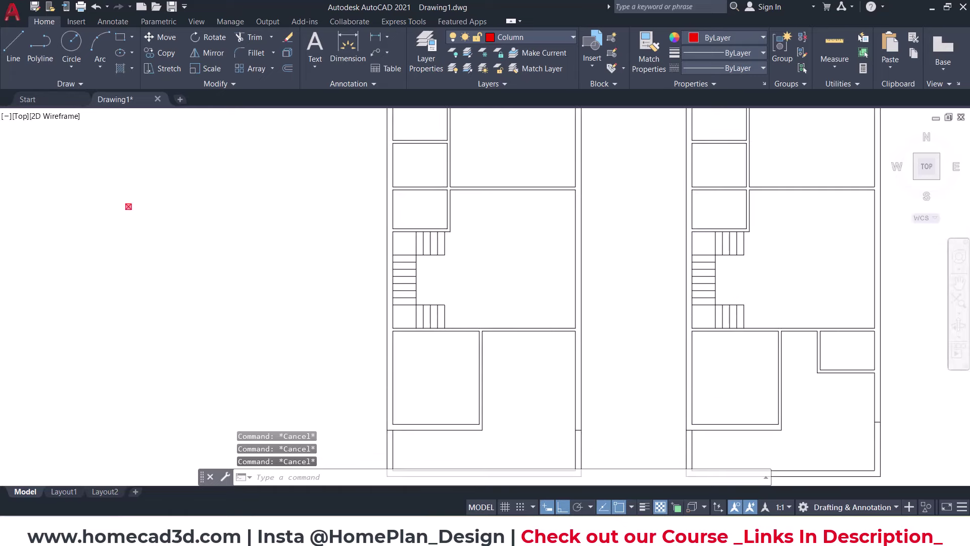
pyautogui.scroll(-2, 504, 210)
pyautogui.scroll(2, 516, 218)
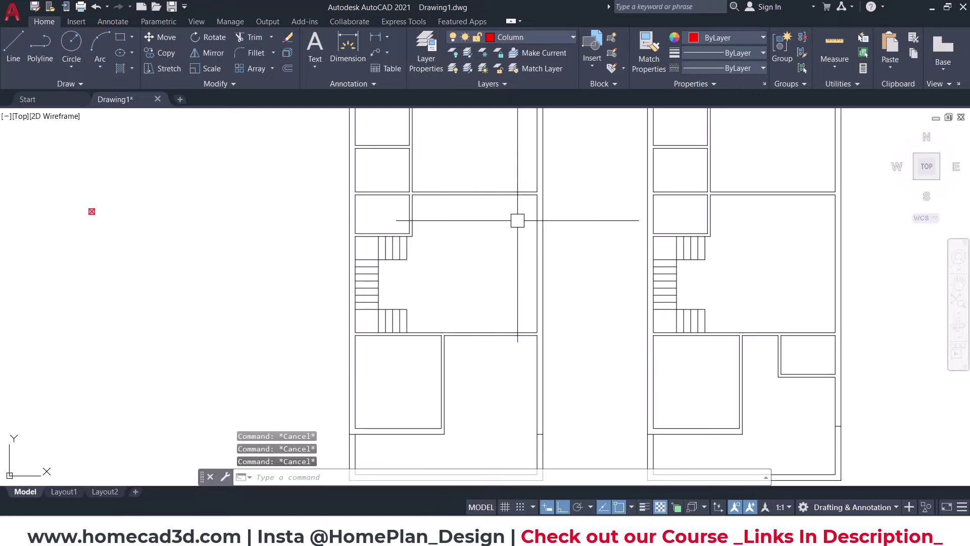
pyautogui.scroll(-2, 518, 220)
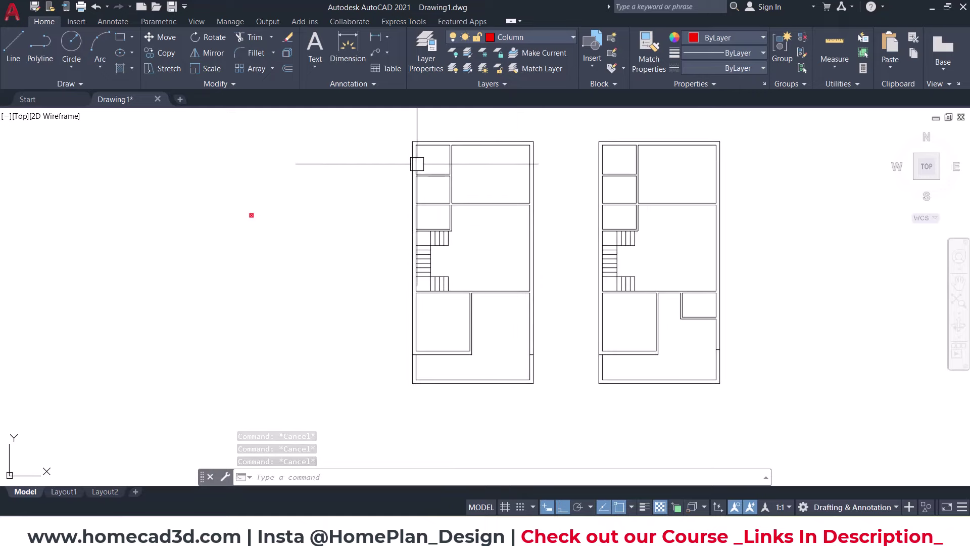
# Step: Turn on Clean Screen and reposition the plans in the enlarged view
pyautogui.hotkey('ctrl', '0')
pyautogui.scroll(2, 524, 198)
pyautogui.moveTo(537, 186); pyautogui.dragTo(517, 205, button='middle')
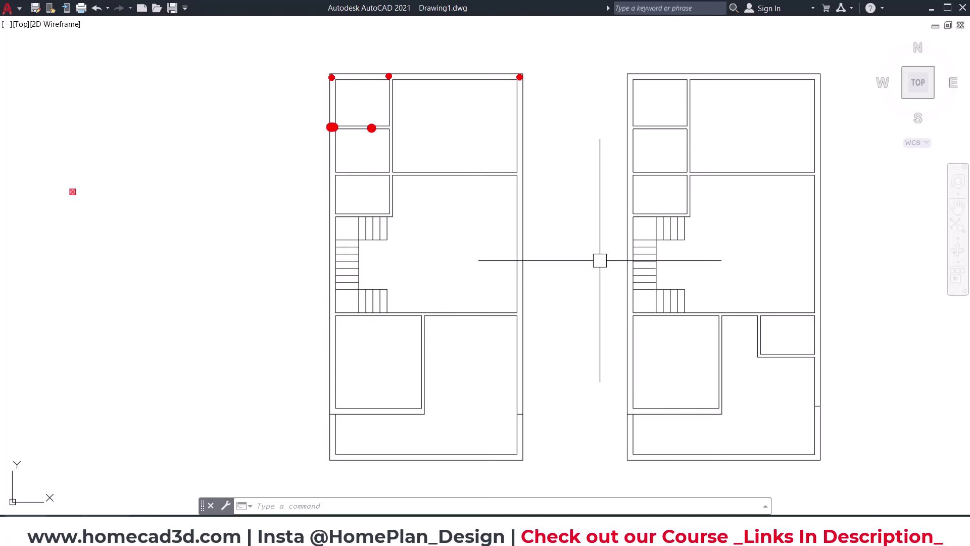
# Step: Dot column positions at the divider ends, stair junctions, right wall and bottom corners
pyautogui.moveTo(389, 127); pyautogui.dragTo(383, 132)
pyautogui.moveTo(328, 173); pyautogui.dragTo(339, 173)
pyautogui.moveTo(505, 173); pyautogui.dragTo(522, 173)
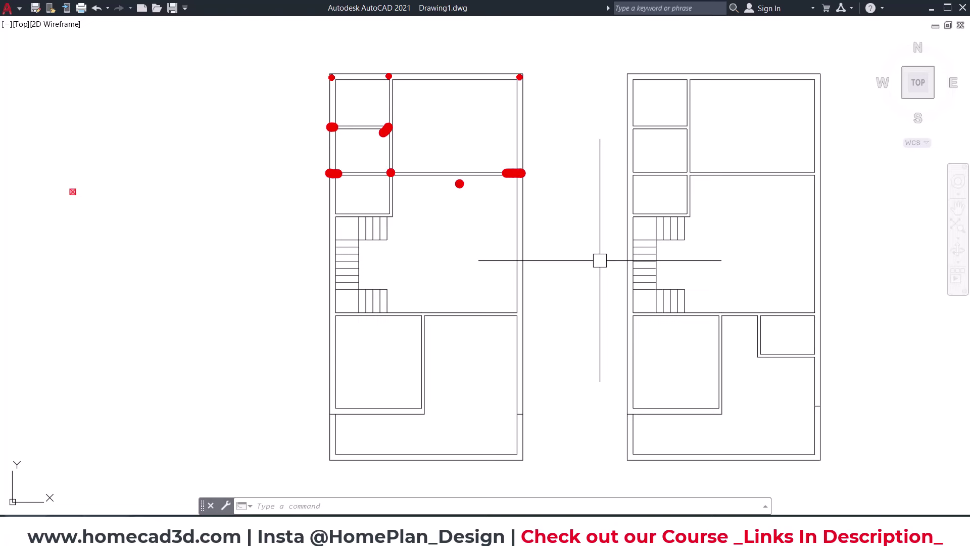
pyautogui.moveTo(329, 217); pyautogui.dragTo(343, 217)
pyautogui.moveTo(392, 213); pyautogui.dragTo(385, 218)
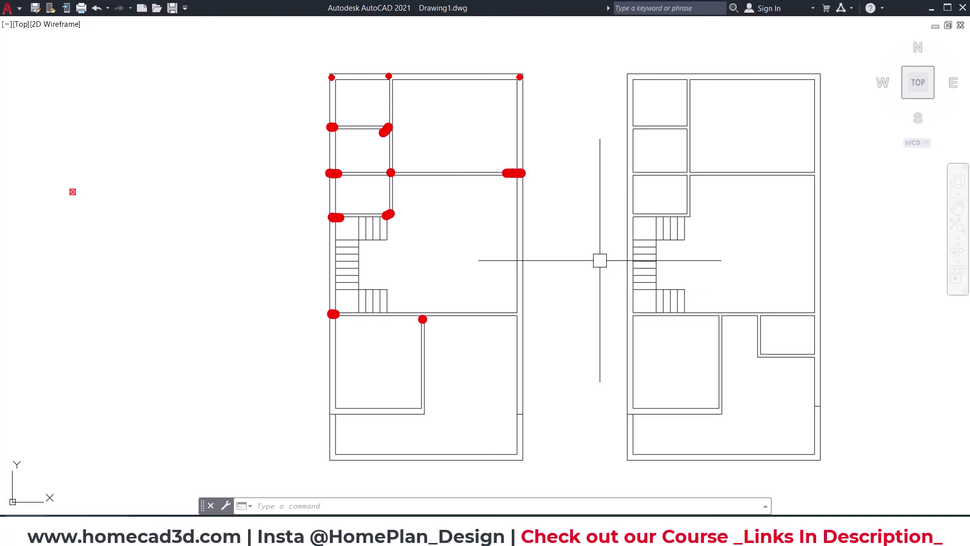
pyautogui.moveTo(519, 317); pyautogui.dragTo(512, 321)
pyautogui.click(333, 457)
pyautogui.click(524, 454)
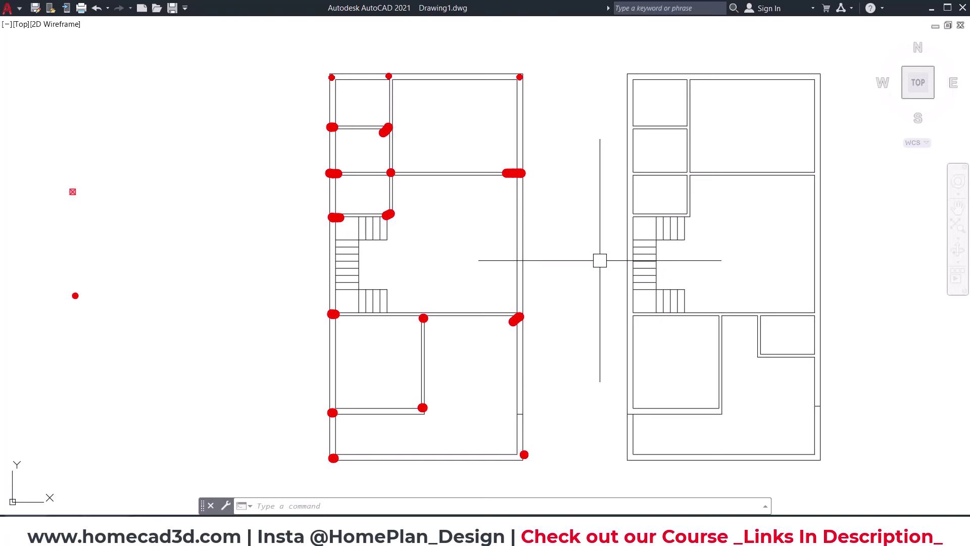
# Step: Start handwriting a minimum column spacing note left of the plan
pyautogui.moveTo(76, 274)
pyautogui.mouseDown()
pyautogui.moveTo(86, 312)
pyautogui.moveTo(136, 281)
pyautogui.mouseUp()
pyautogui.moveTo(129, 233)
pyautogui.mouseDown()
pyautogui.moveTo(161, 252)
pyautogui.moveTo(111, 304)
pyautogui.mouseUp()
pyautogui.moveTo(162, 289); pyautogui.dragTo(134, 309)
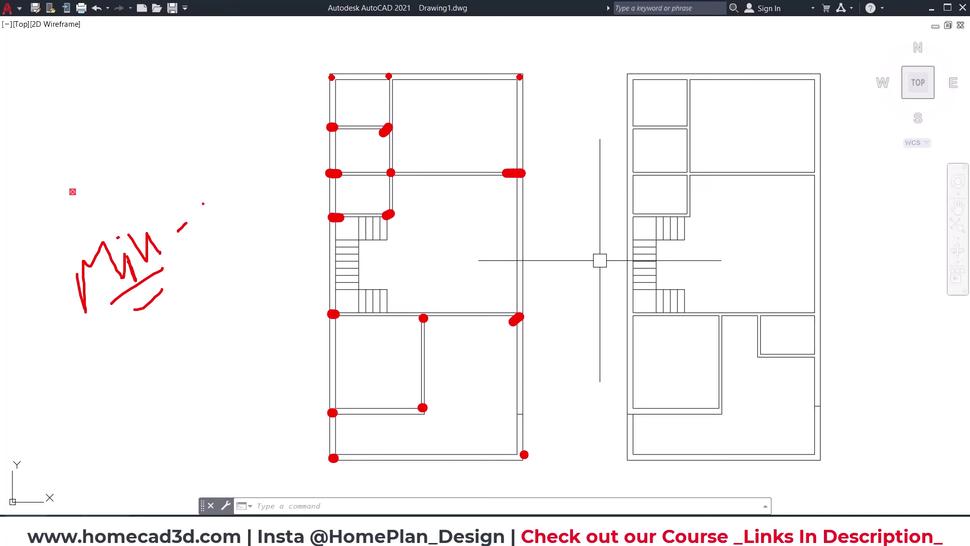
# Step: Handwrite 4'-6" minimum and 20' maximum spacing, then draw a span line over the top-left room
pyautogui.moveTo(200, 194); pyautogui.dragTo(228, 213)
pyautogui.moveTo(257, 151); pyautogui.dragTo(267, 140)
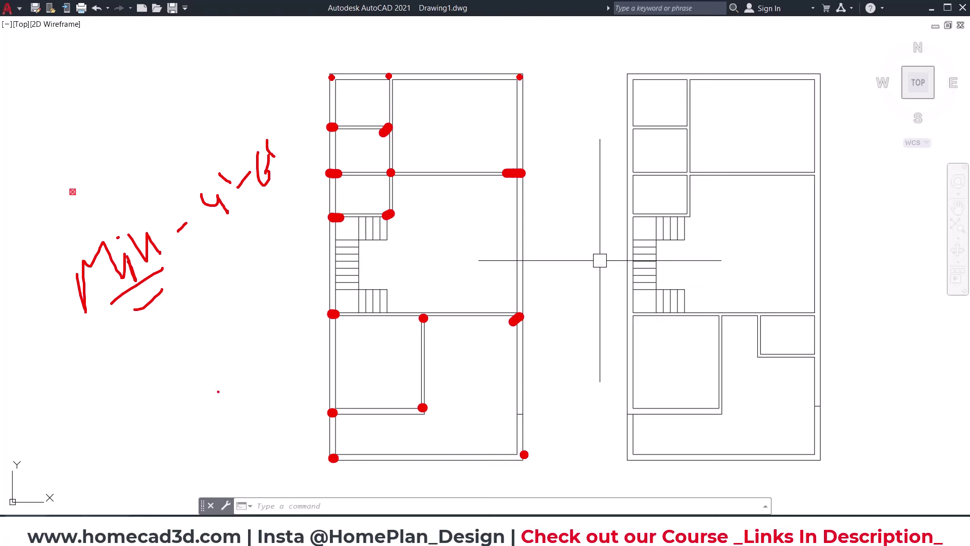
pyautogui.moveTo(114, 387); pyautogui.dragTo(142, 387)
pyautogui.moveTo(154, 367); pyautogui.dragTo(184, 347)
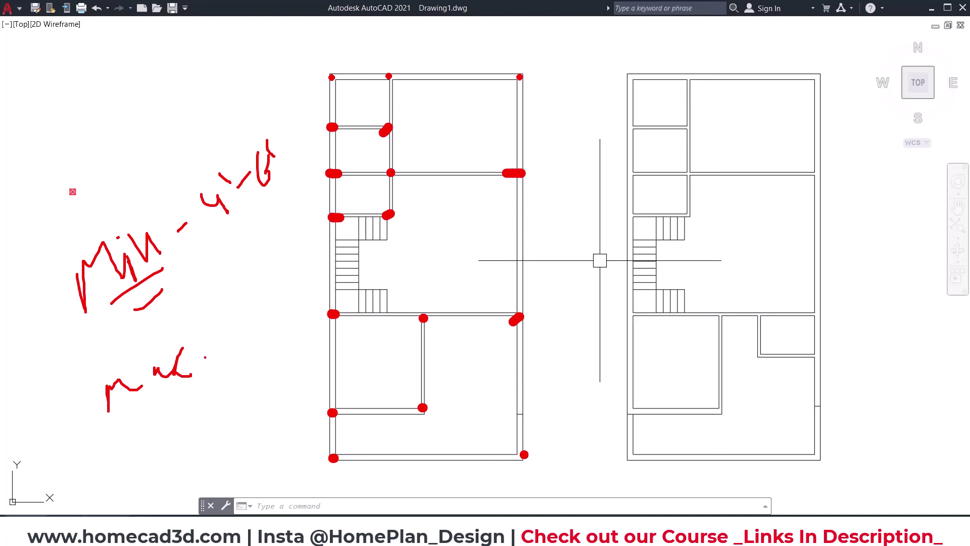
pyautogui.moveTo(225, 306); pyautogui.dragTo(255, 297)
pyautogui.moveTo(289, 252)
pyautogui.mouseDown()
pyautogui.moveTo(297, 288)
pyautogui.moveTo(314, 242)
pyautogui.mouseUp()
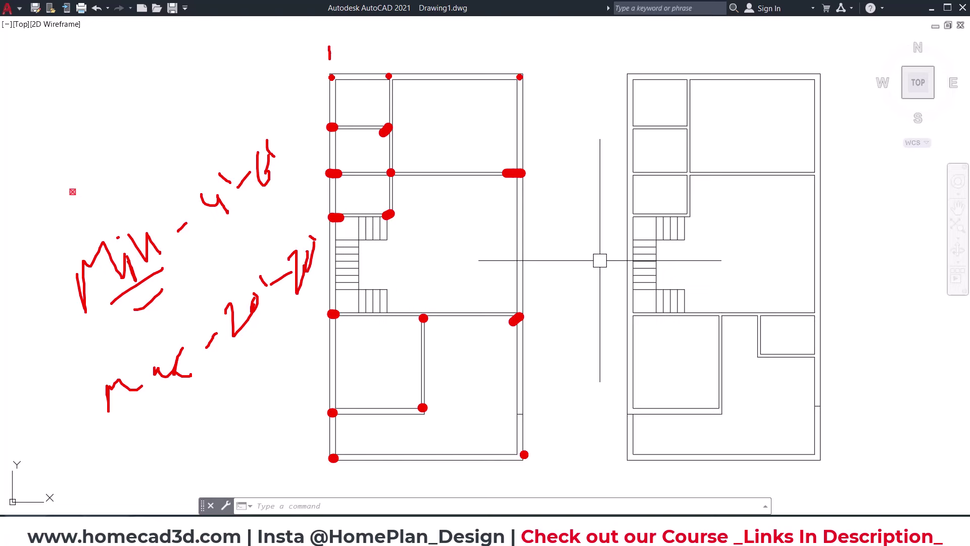
pyautogui.moveTo(330, 52); pyautogui.dragTo(387, 49)
# Step: Tick the two top-left column marks in green and bracket the span in the middle room
pyautogui.moveTo(314, 118)
pyautogui.mouseDown()
pyautogui.moveTo(347, 111)
pyautogui.moveTo(357, 145)
pyautogui.moveTo(394, 124)
pyautogui.mouseUp()
pyautogui.moveTo(387, 124); pyautogui.dragTo(411, 148)
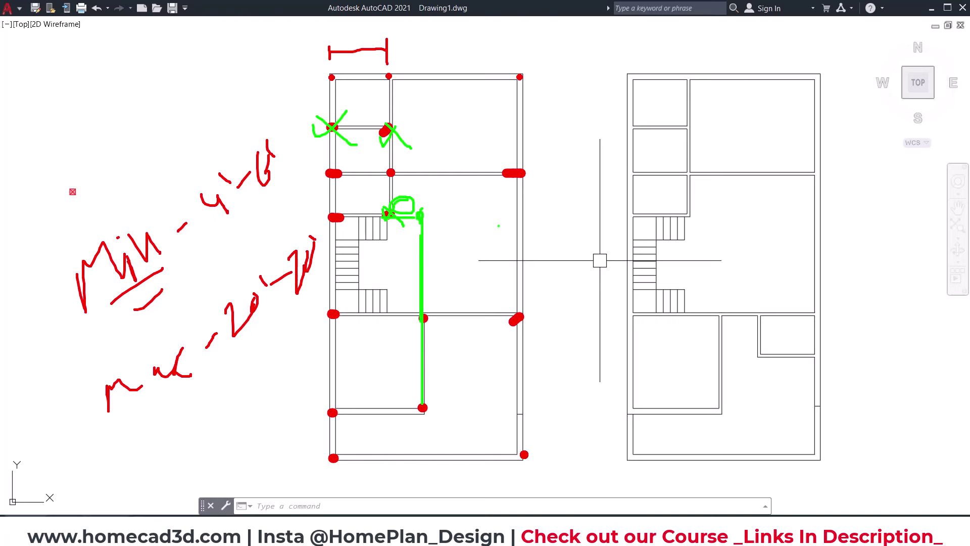
pyautogui.moveTo(500, 203); pyautogui.dragTo(501, 295)
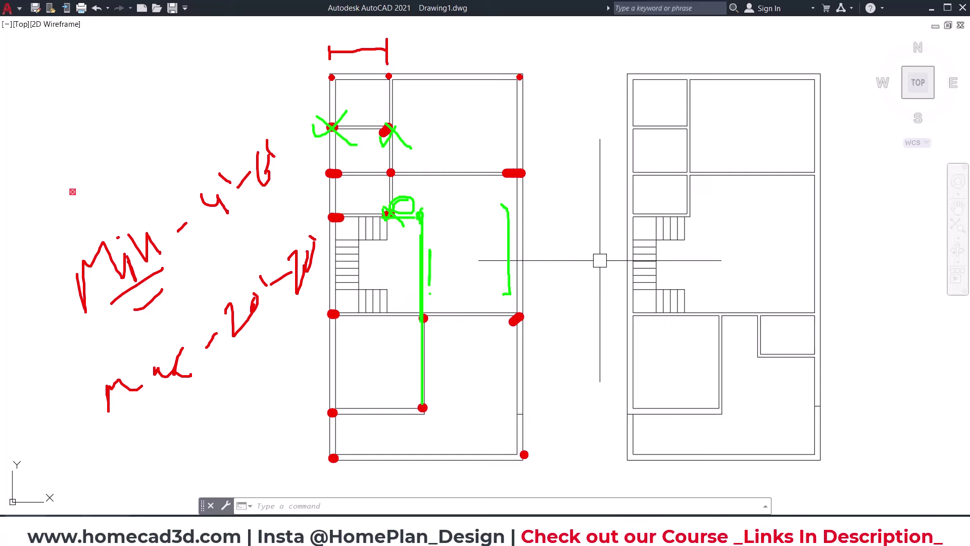
# Step: Clear the pen marks and copy the column marker to the plan's top-left corner
pyautogui.press('Escape')
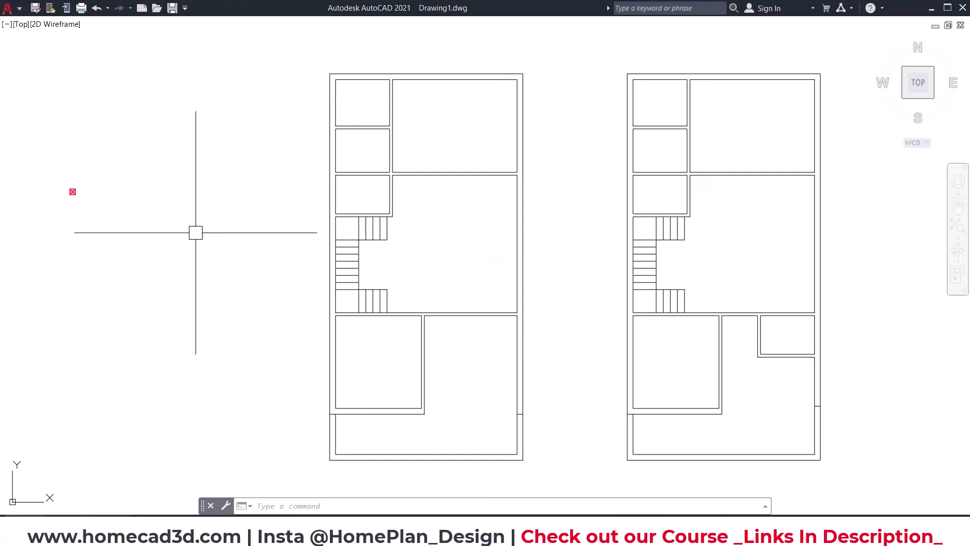
pyautogui.scroll(2, 72, 191)
pyautogui.click(182, 129)
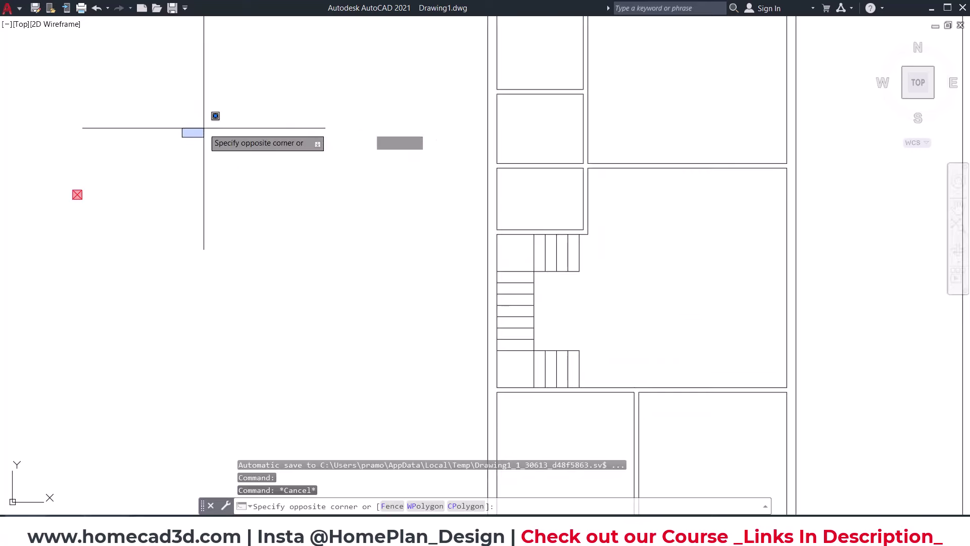
pyautogui.press('Escape')
pyautogui.press('Return')
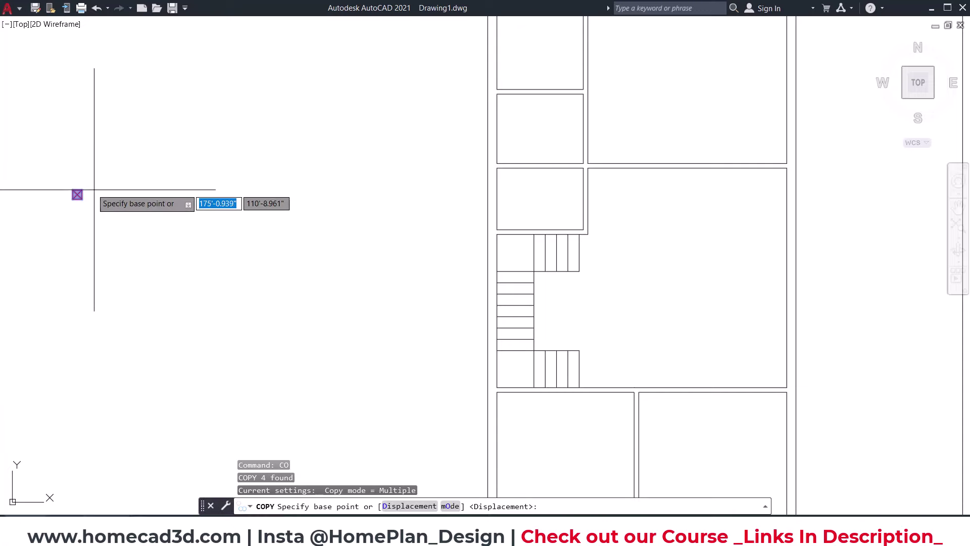
pyautogui.scroll(3, 45, 231)
pyautogui.click(26, 216)
pyautogui.scroll(-4, 26, 217)
pyautogui.scroll(4, 379, 197)
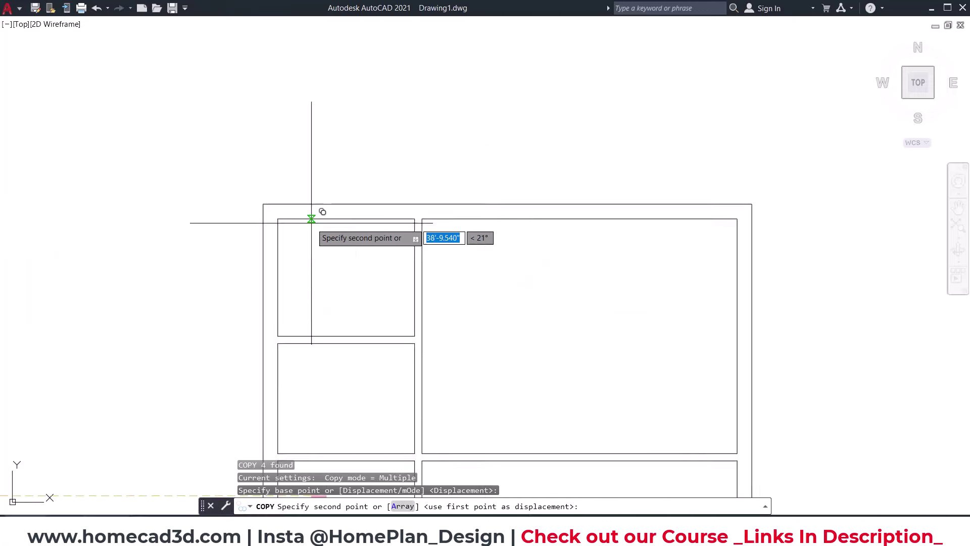
pyautogui.scroll(2, 314, 218)
pyautogui.click(234, 191)
pyautogui.scroll(-6, 393, 196)
pyautogui.press('Escape')
# Step: Delete the original column marker left of the plans
pyautogui.click(86, 232)
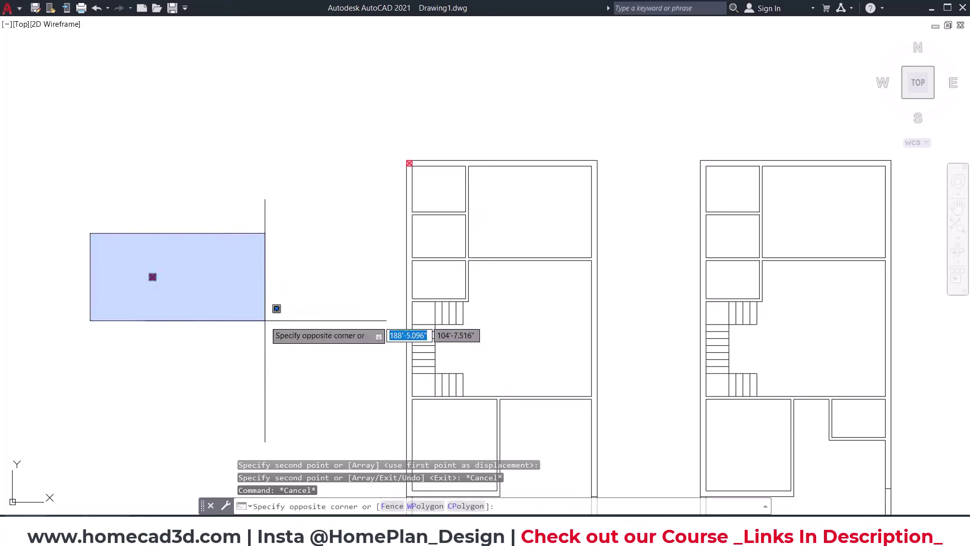
pyautogui.click(264, 323)
pyautogui.press('Delete')
# Step: Copy the top-left corner column to the next wall junction along the top wall
pyautogui.scroll(5, 414, 167)
pyautogui.click(305, 116)
pyautogui.click(494, 234)
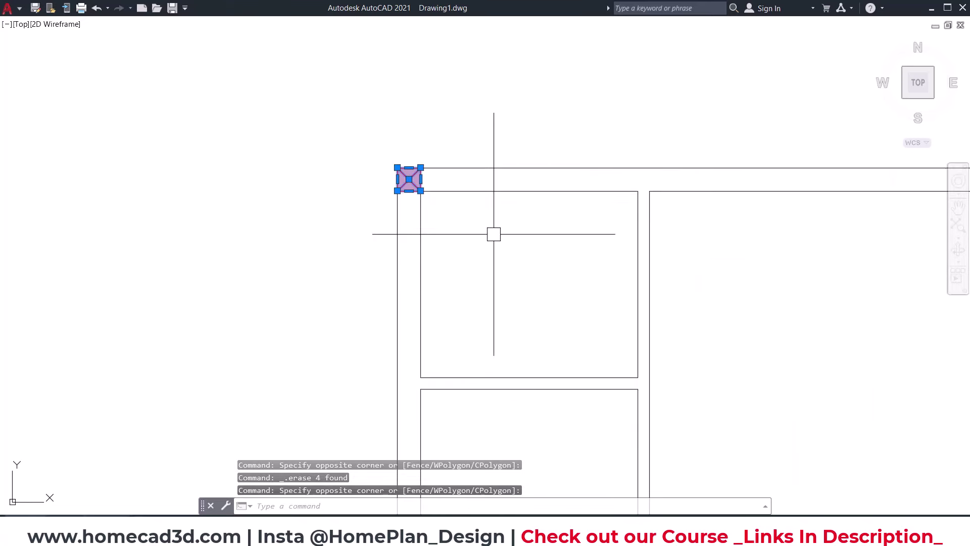
pyautogui.write('co')
pyautogui.press('Return')
pyautogui.scroll(2, 439, 181)
pyautogui.click(410, 194)
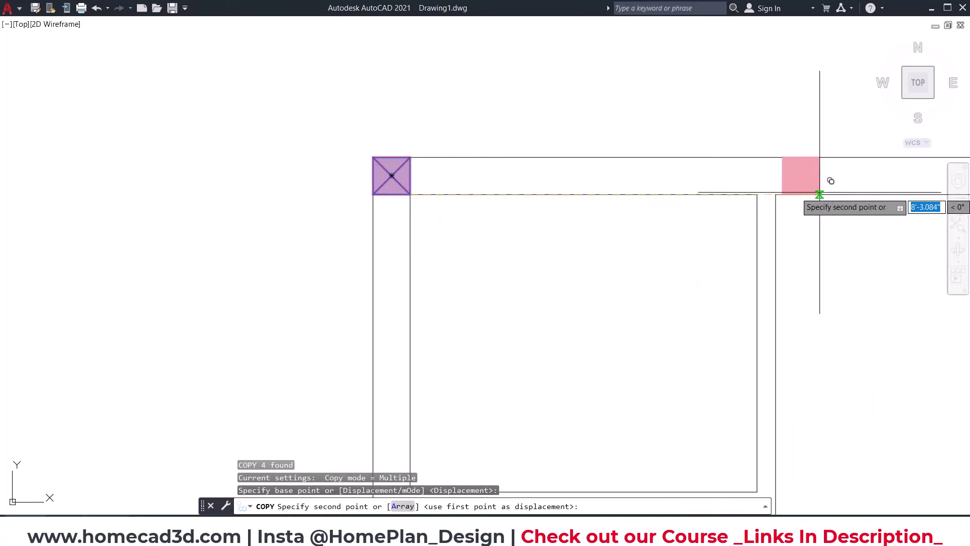
pyautogui.click(788, 184)
pyautogui.press('Escape')
pyautogui.press('Escape')
# Step: Select the new column and start a Move, then cancel it without changes
pyautogui.moveTo(788, 184); pyautogui.dragTo(617, 233, button='middle')
pyautogui.click(552, 208)
pyautogui.click(679, 281)
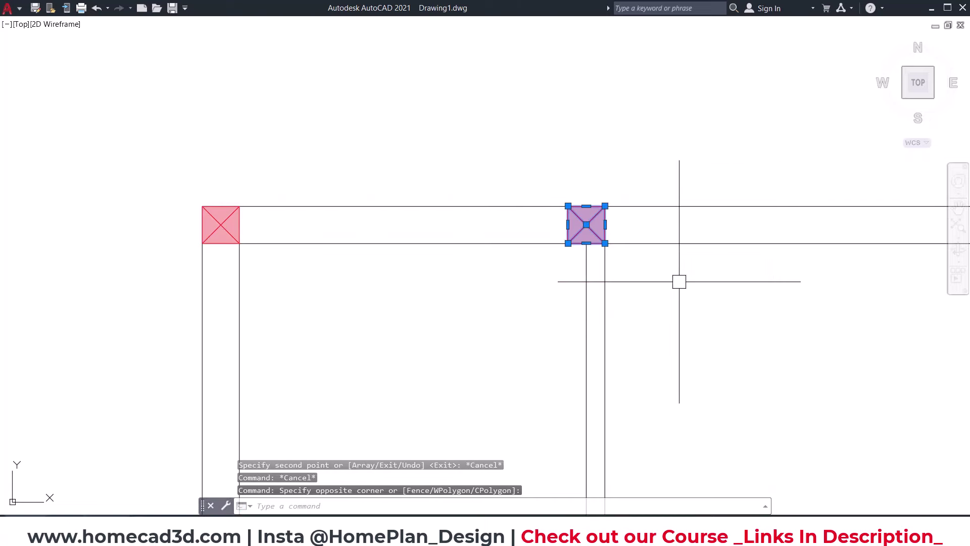
pyautogui.press('BackSpace')
pyautogui.write('m')
pyautogui.press('Return')
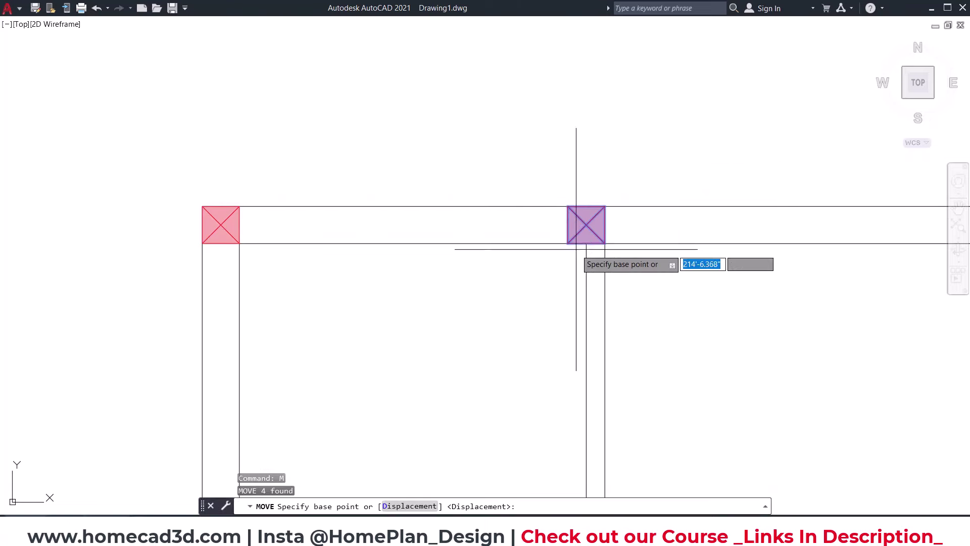
pyautogui.click(586, 224)
pyautogui.press('Escape')
pyautogui.press('Escape')
pyautogui.scroll(-2, 568, 244)
pyautogui.moveTo(537, 218); pyautogui.dragTo(641, 271)
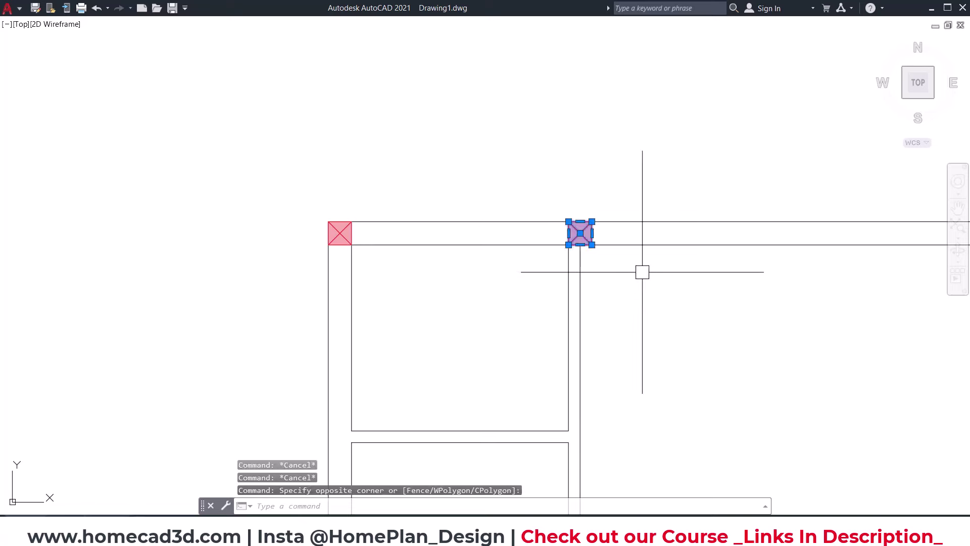
# Step: Copy the middle column to the right end of the top wall
pyautogui.moveTo(641, 271); pyautogui.dragTo(574, 261, button='middle')
pyautogui.press('Return')
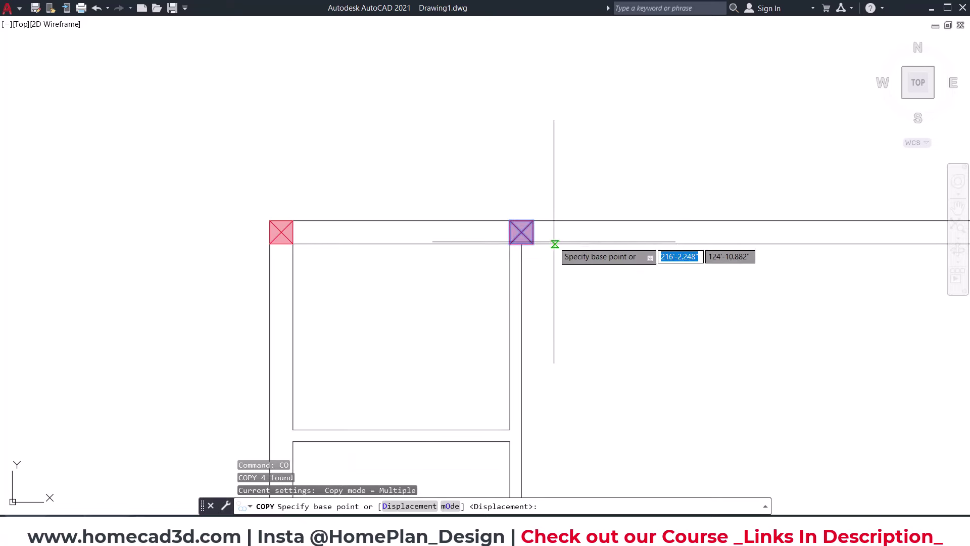
pyautogui.click(521, 232)
pyautogui.moveTo(521, 232); pyautogui.dragTo(309, 232, button='middle')
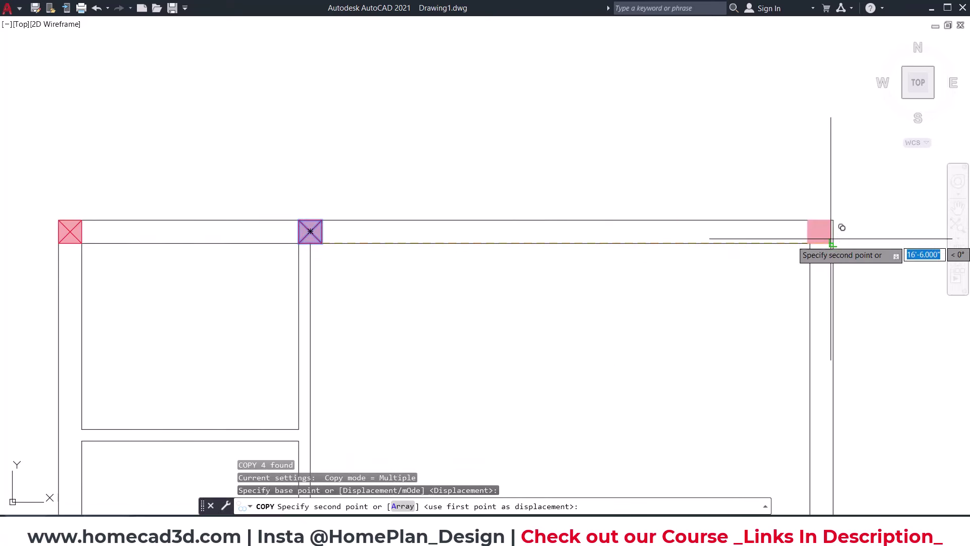
pyautogui.click(853, 224)
pyautogui.press('Escape')
pyautogui.press('Escape')
pyautogui.press('Escape')
# Step: Try several selection windows around the right-end column and its adjoining walls
pyautogui.scroll(1, 838, 227)
pyautogui.click(746, 155)
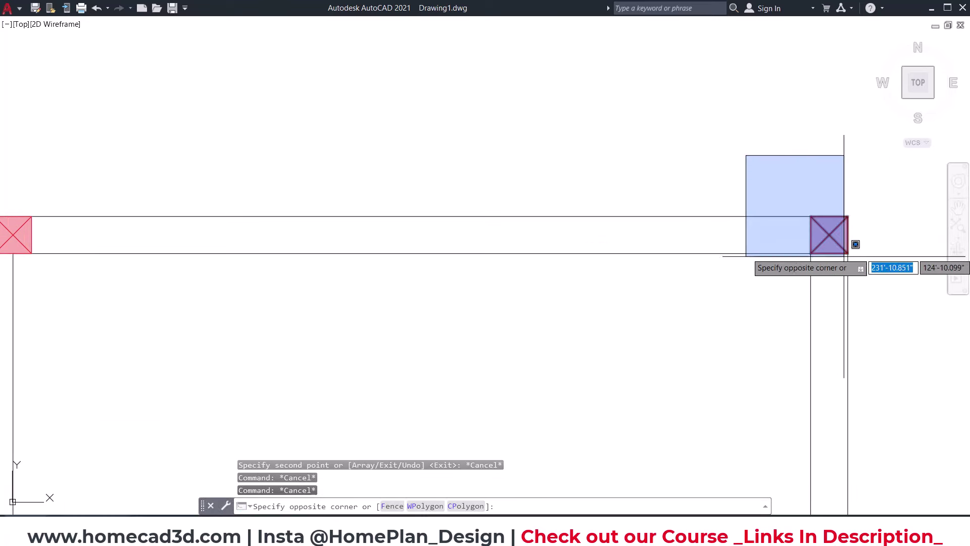
pyautogui.click(870, 280)
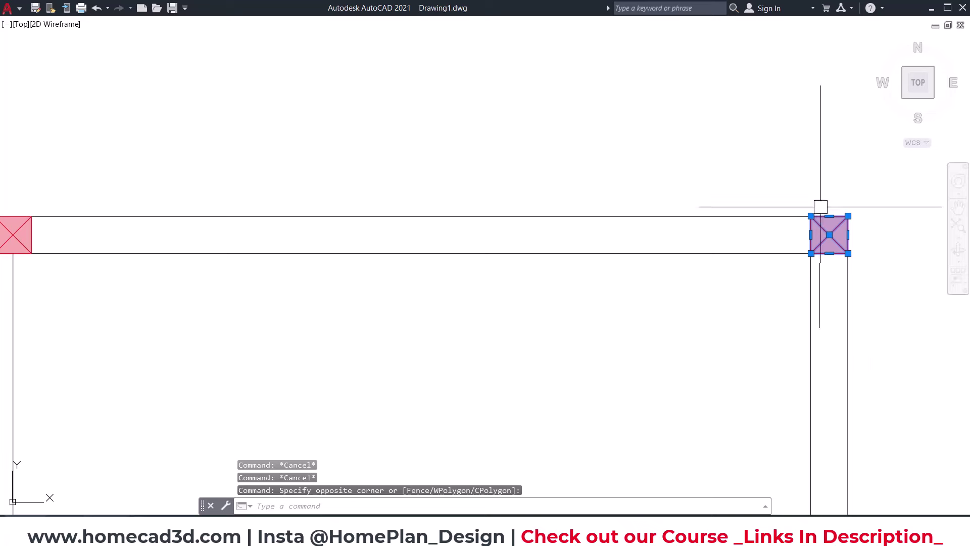
pyautogui.press('Escape')
pyautogui.press('Escape')
pyautogui.click(771, 176)
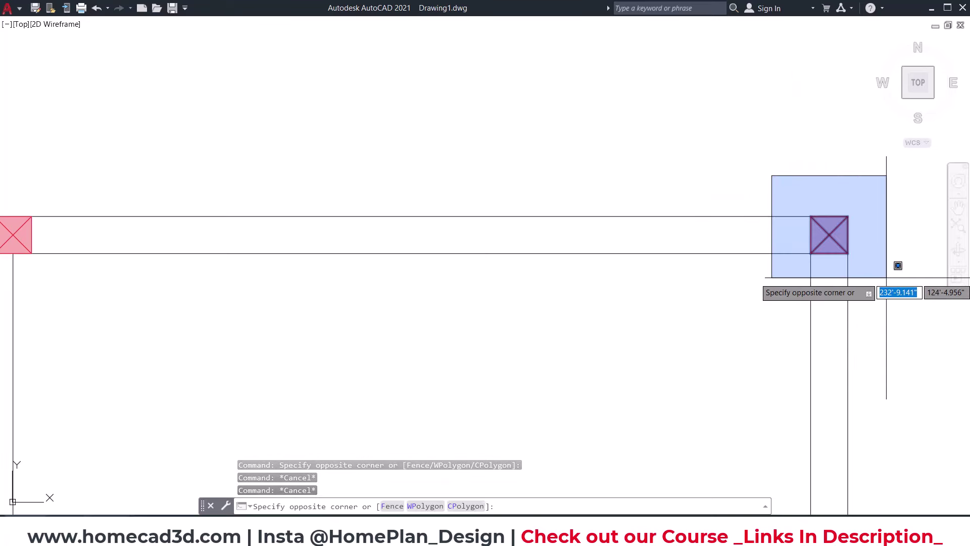
pyautogui.press('Escape')
pyautogui.click(885, 183)
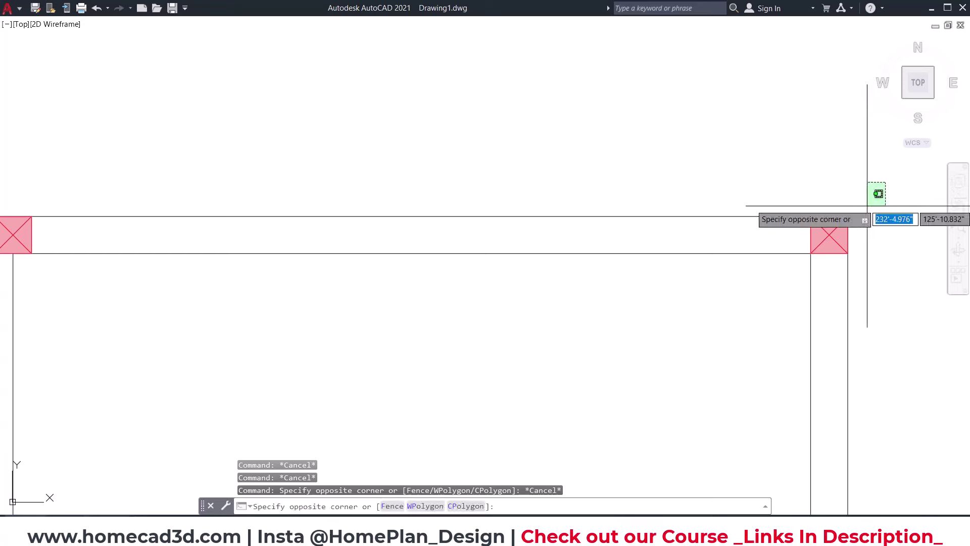
pyautogui.click(806, 273)
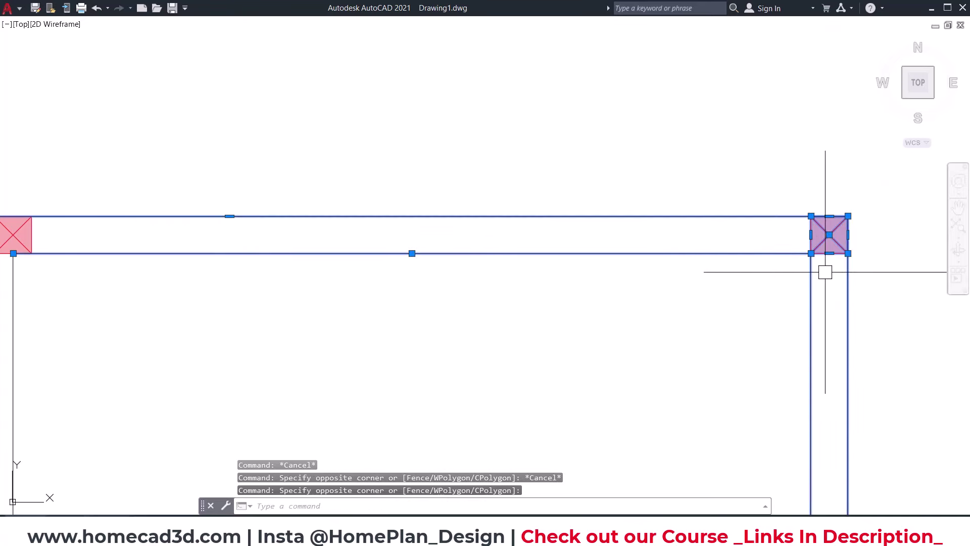
pyautogui.scroll(-2, 824, 271)
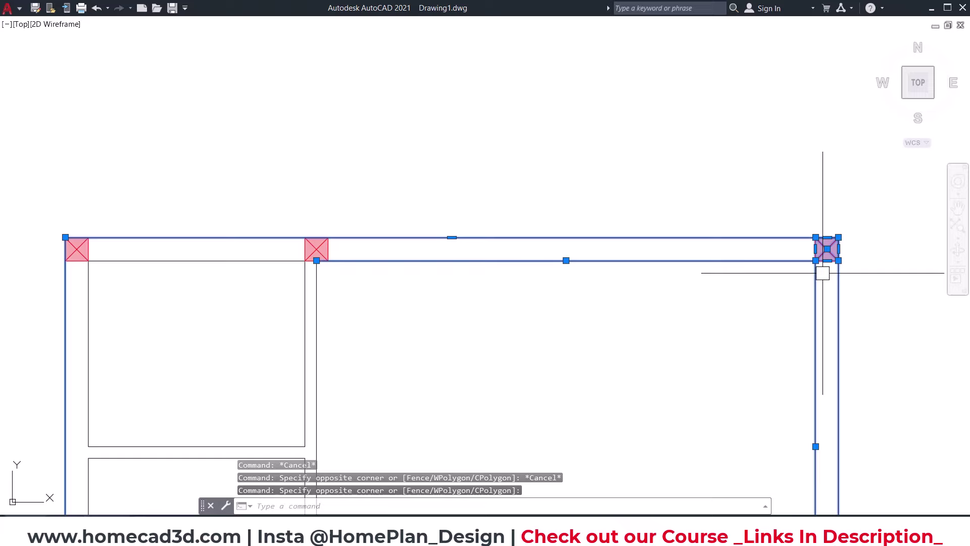
# Step: Clear the selection, turn Clean Screen off and open the Layer dropdown list
pyautogui.press('Escape')
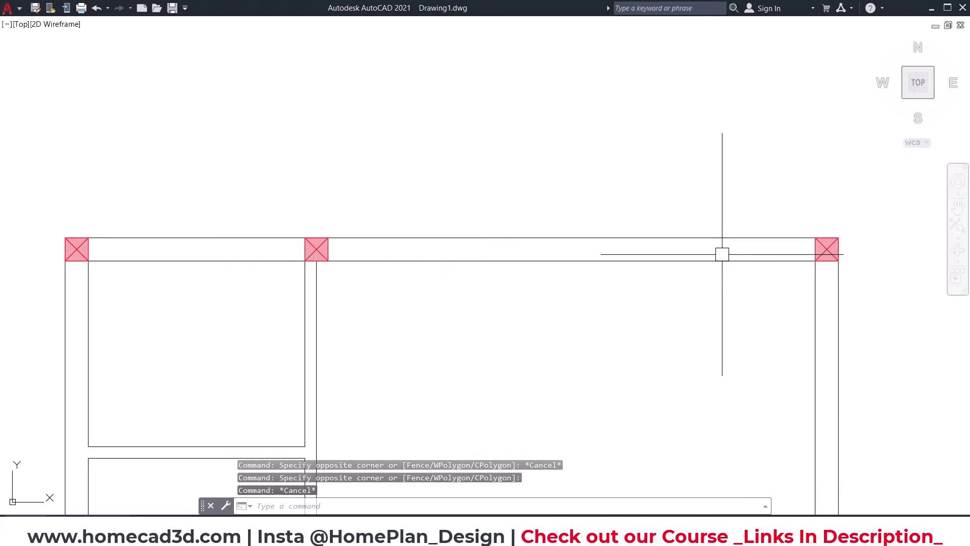
pyautogui.hotkey('ctrl', '0')
pyautogui.click(570, 37)
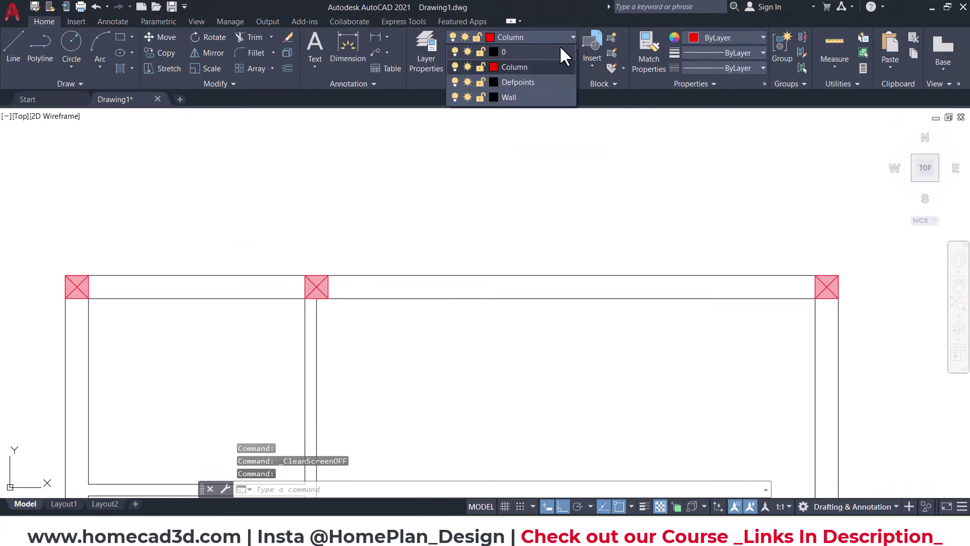
# Step: Lock the Wall layer and select the top row of columns, abandoning a first copy attempt
pyautogui.click(477, 99)
pyautogui.scroll(-2, 489, 131)
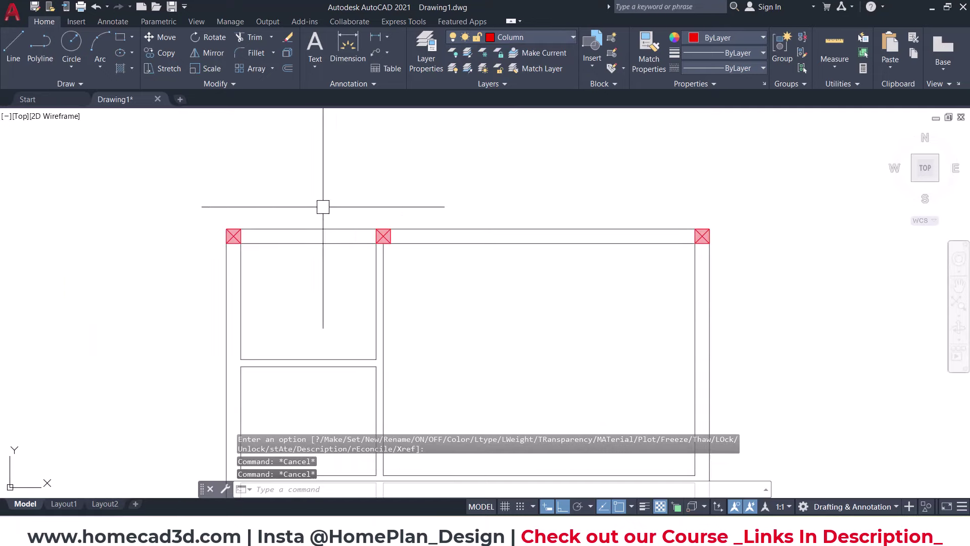
pyautogui.click(177, 199)
pyautogui.click(714, 280)
pyautogui.write('o')
pyautogui.press('Return')
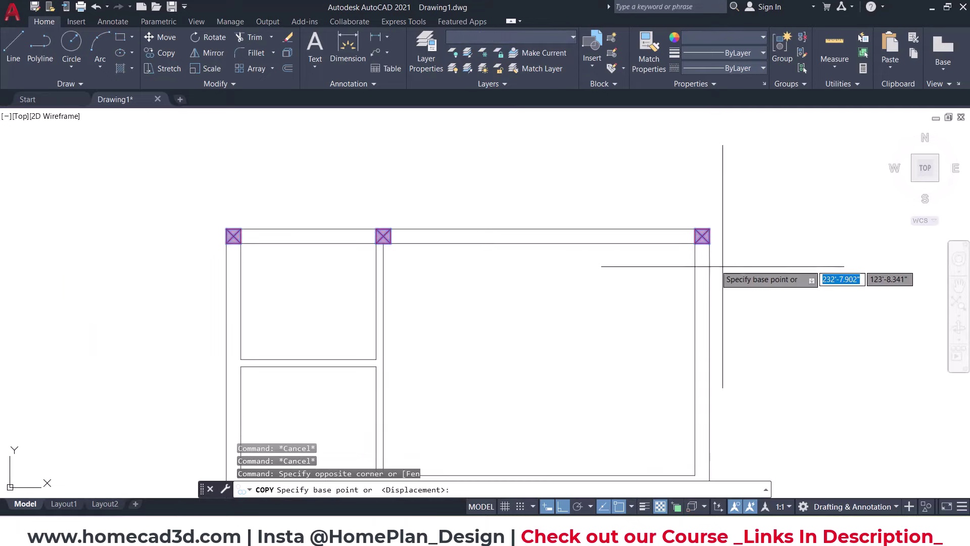
pyautogui.click(702, 236)
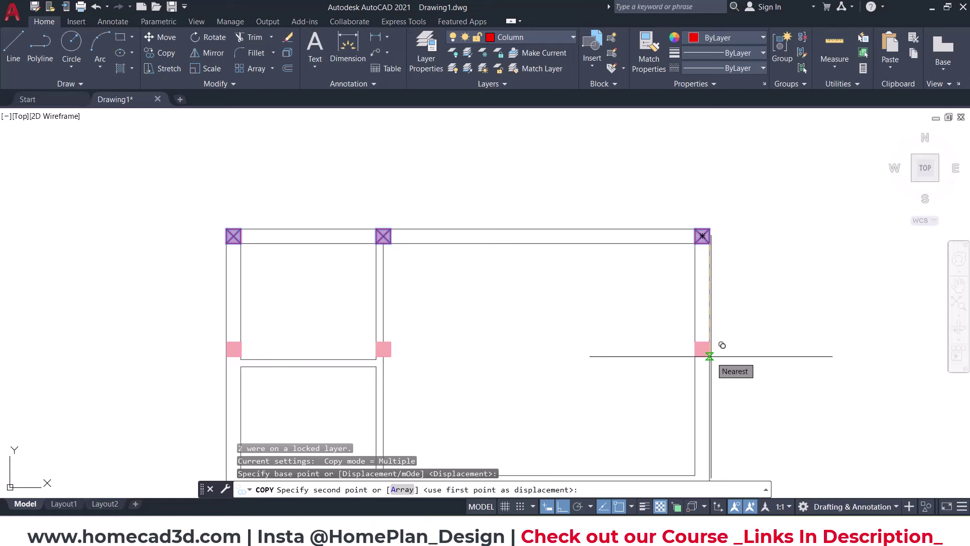
pyautogui.press('Escape')
pyautogui.press('Escape')
# Step: Copy the top beam and three columns down onto the middle wall
pyautogui.click(190, 208)
pyautogui.click(808, 286)
pyautogui.write('co')
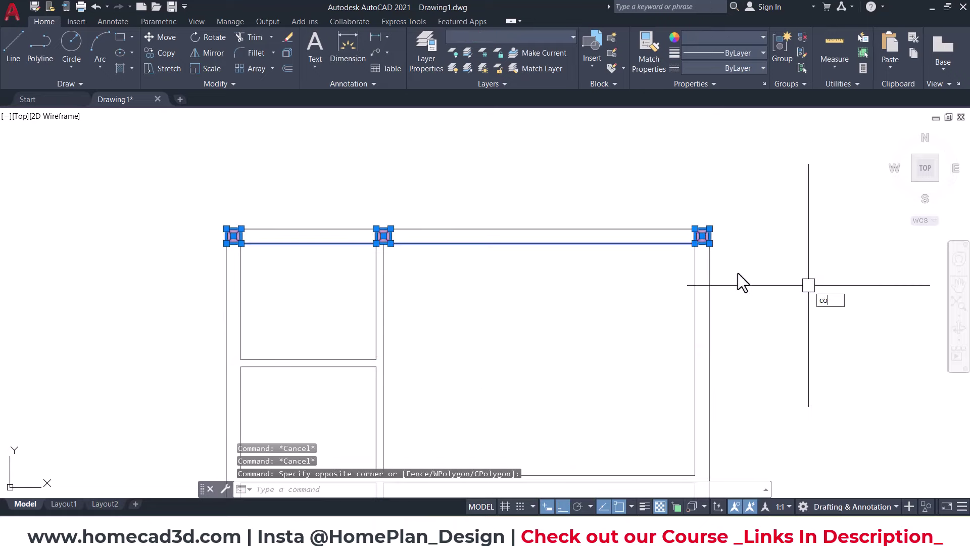
pyautogui.press('Return')
pyautogui.click(702, 236)
pyautogui.scroll(2, 717, 253)
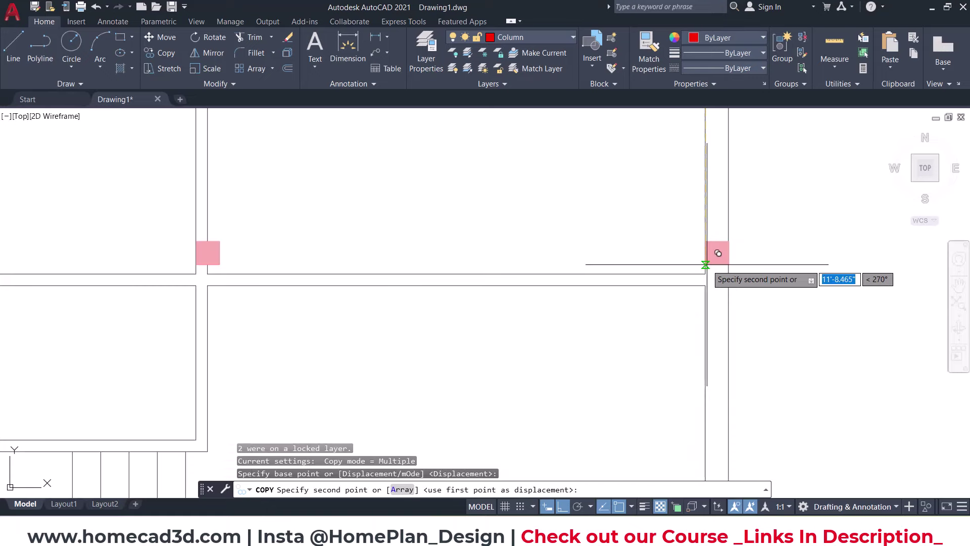
pyautogui.click(706, 267)
pyautogui.press('Escape')
pyautogui.press('Escape')
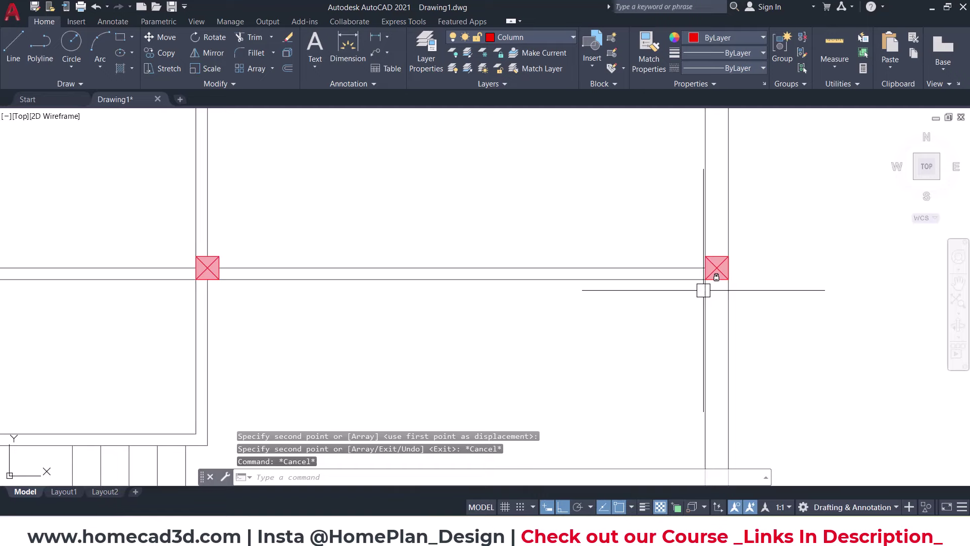
# Step: Bring the lower plan into view and select the middle row of columns
pyautogui.scroll(-2, 518, 295)
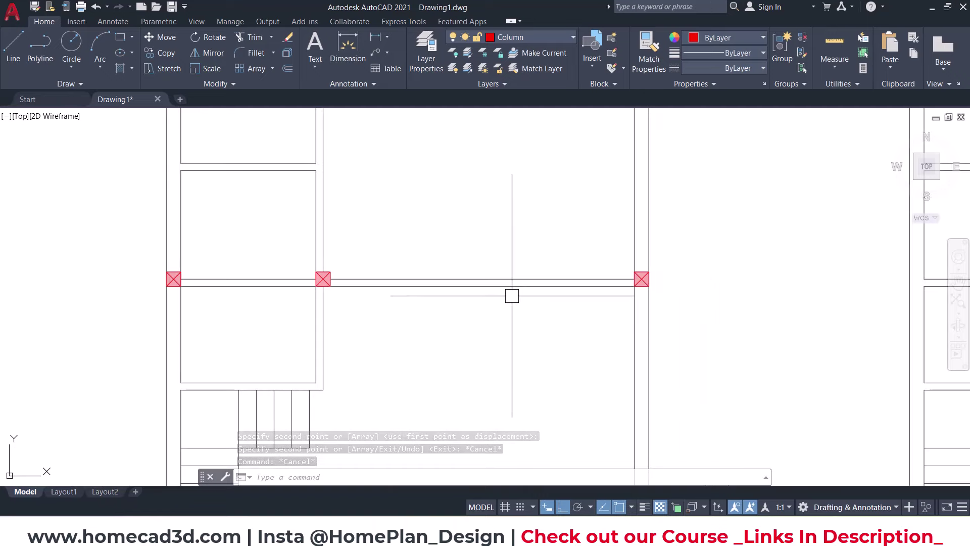
pyautogui.scroll(-2, 506, 288)
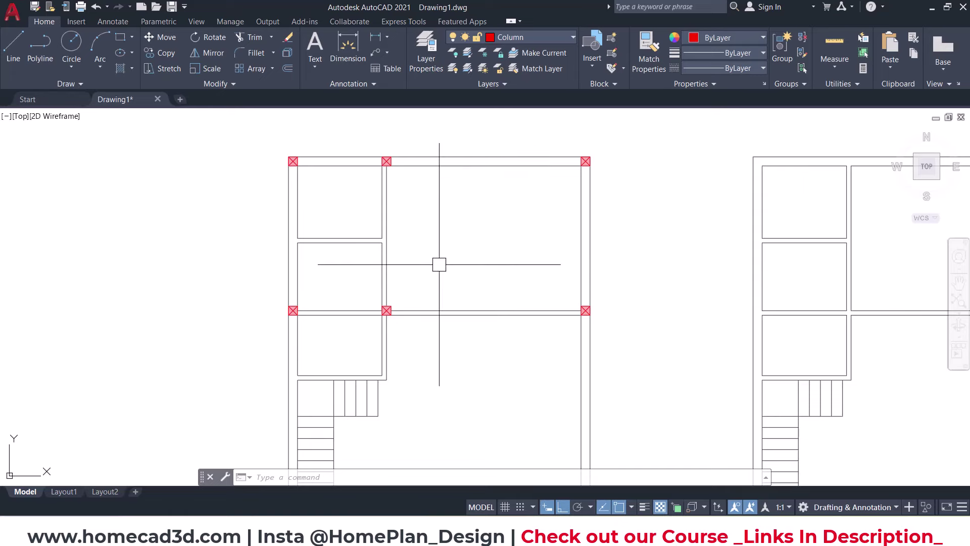
pyautogui.moveTo(462, 318); pyautogui.dragTo(453, 221, button='middle')
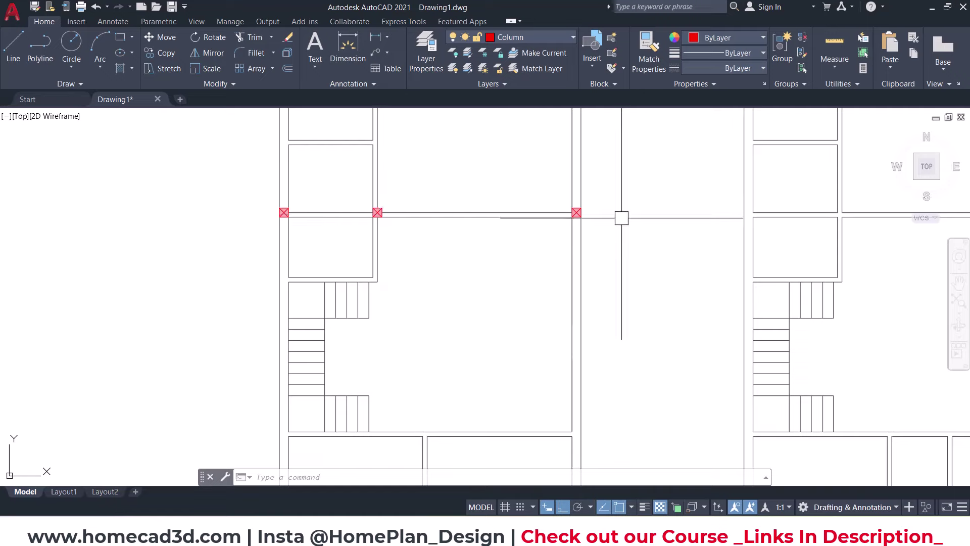
pyautogui.click(208, 190)
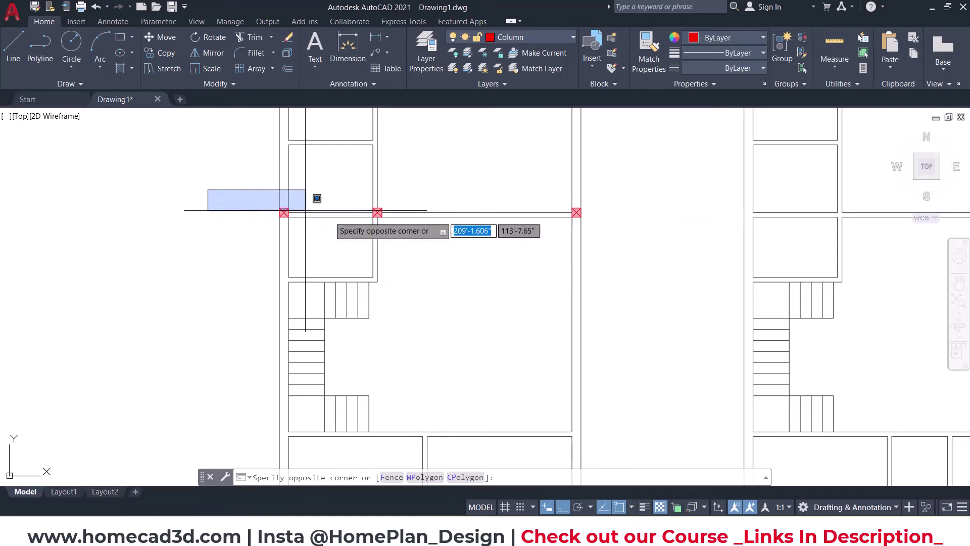
pyautogui.click(752, 228)
# Step: Copy the middle row of columns down to two lower wall junctions
pyautogui.press('Return')
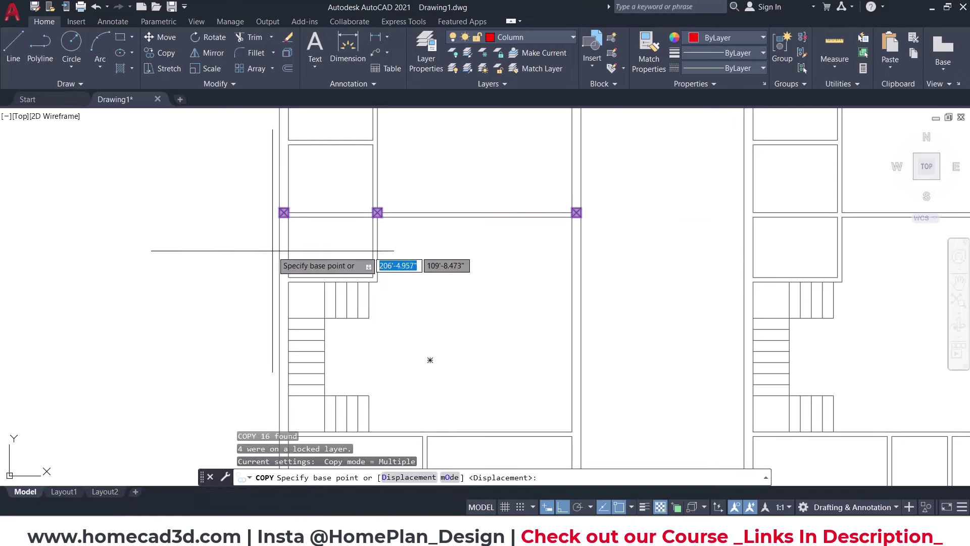
pyautogui.scroll(3, 318, 202)
pyautogui.click(318, 132)
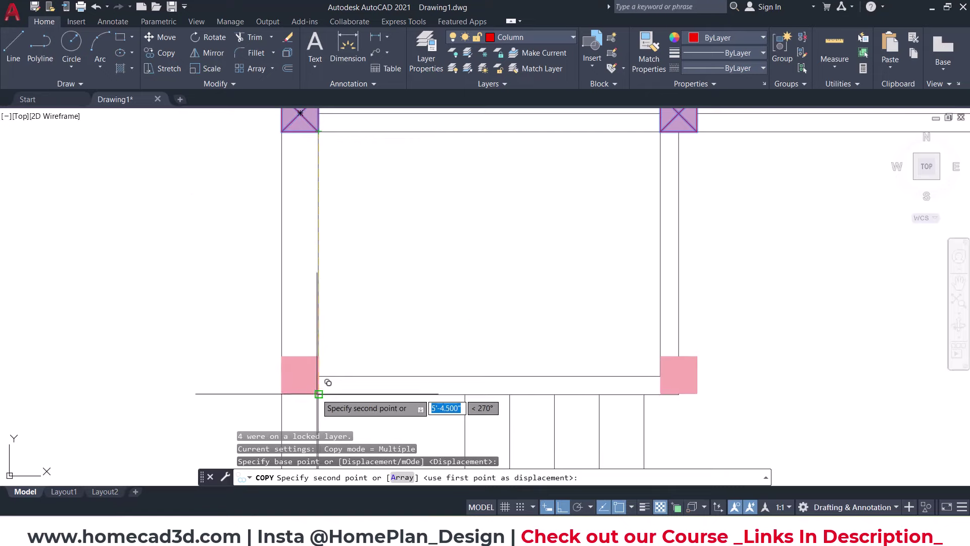
pyautogui.click(329, 364)
pyautogui.scroll(-3, 389, 374)
pyautogui.scroll(3, 328, 255)
pyautogui.click(324, 354)
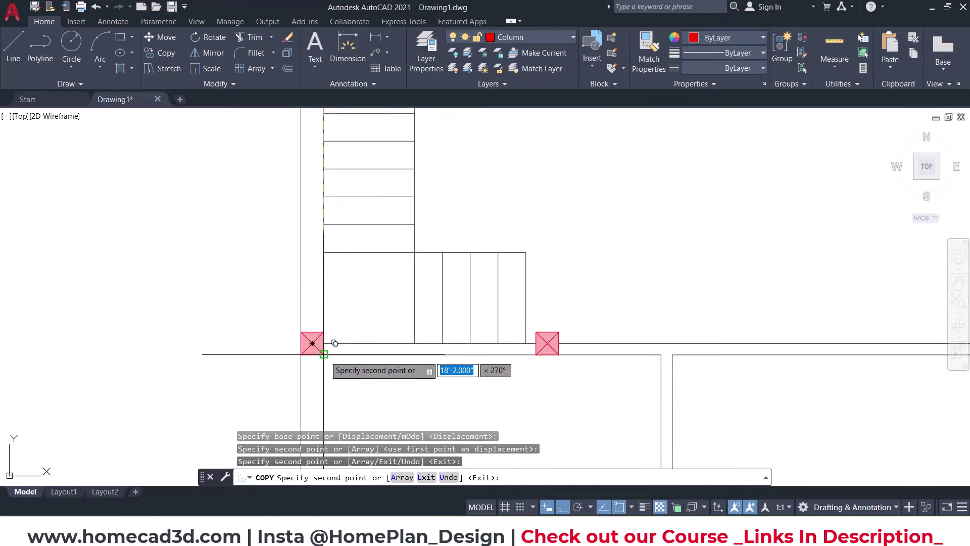
pyautogui.scroll(-3, 324, 353)
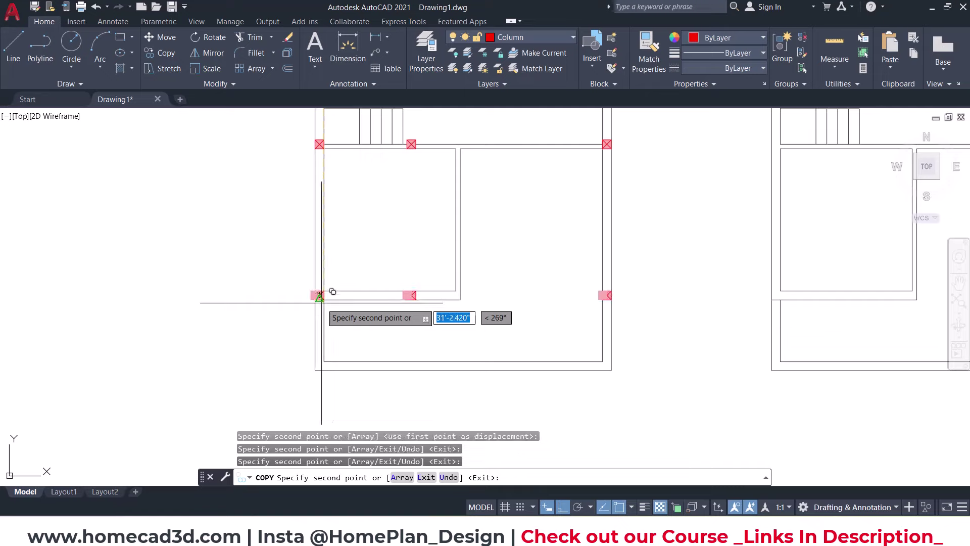
pyautogui.press('Escape')
pyautogui.press('Escape')
# Step: Pan to the left plan's stair area and begin selecting the columns beside it
pyautogui.scroll(-3, 472, 238)
pyautogui.moveTo(472, 237)
pyautogui.mouseDown(button='middle')
pyautogui.moveTo(433, 148)
pyautogui.moveTo(427, 222)
pyautogui.mouseUp(button='middle')
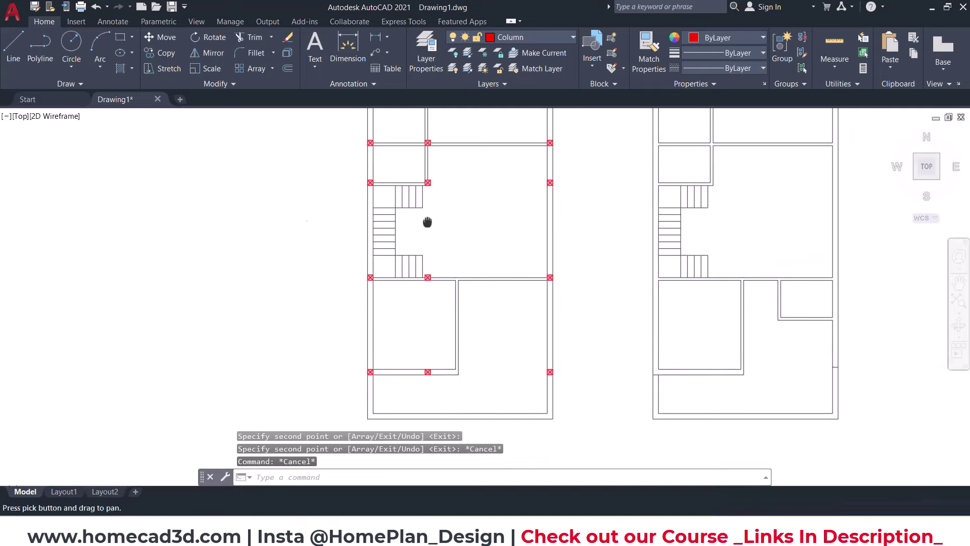
pyautogui.click(412, 164)
pyautogui.click(477, 395)
pyautogui.write('m')
pyautogui.press('Return')
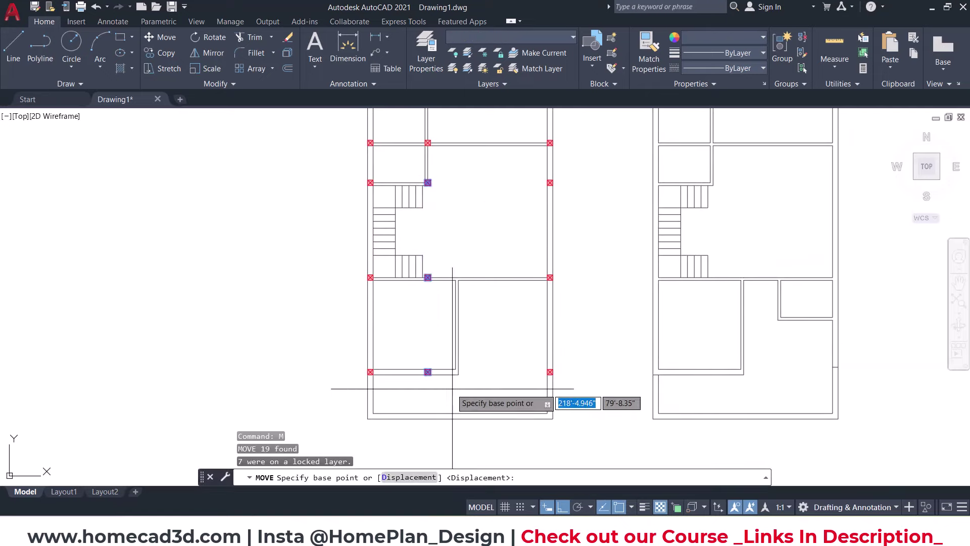
pyautogui.scroll(5, 411, 369)
pyautogui.click(438, 325)
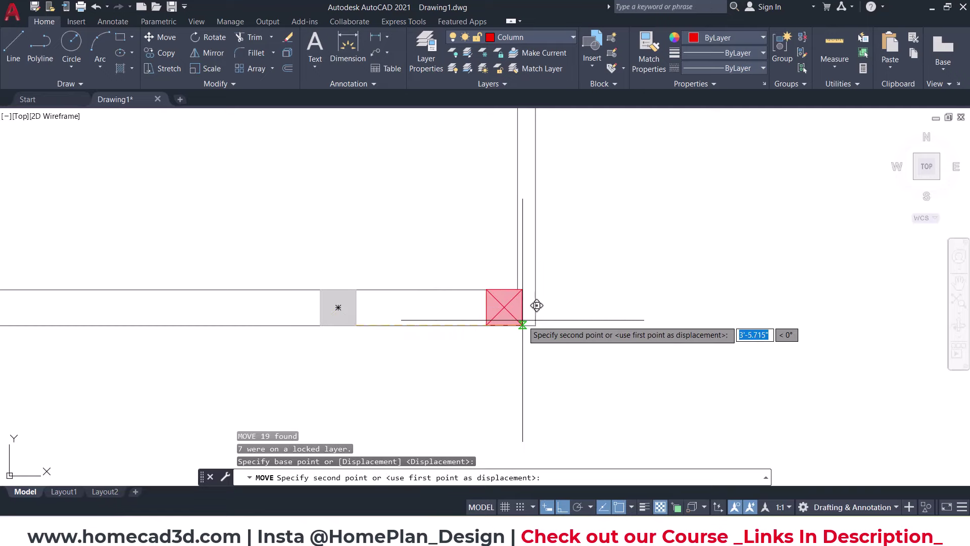
pyautogui.click(535, 325)
pyautogui.scroll(-5, 534, 320)
pyautogui.scroll(-2, 541, 344)
pyautogui.moveTo(541, 344); pyautogui.dragTo(534, 353, button='middle')
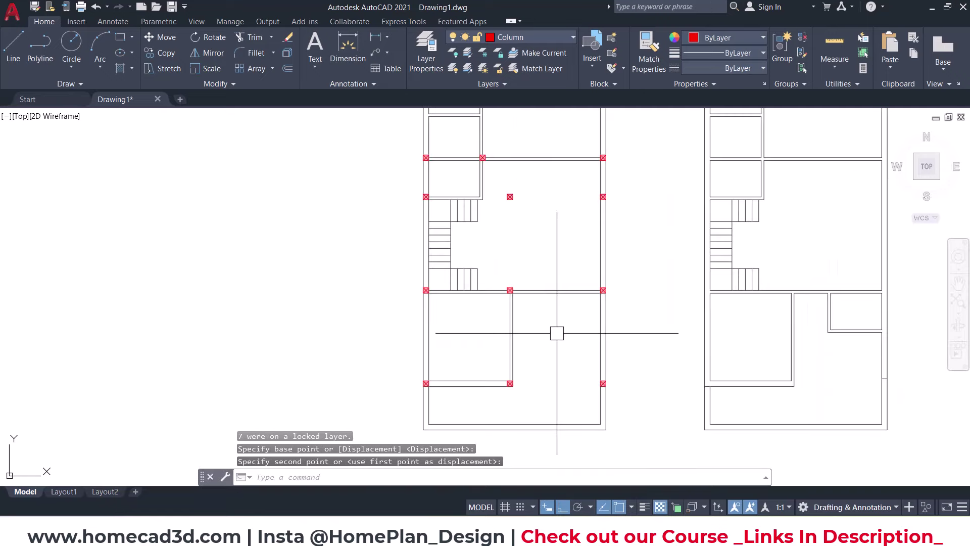
pyautogui.scroll(6, 529, 195)
pyautogui.press('Escape')
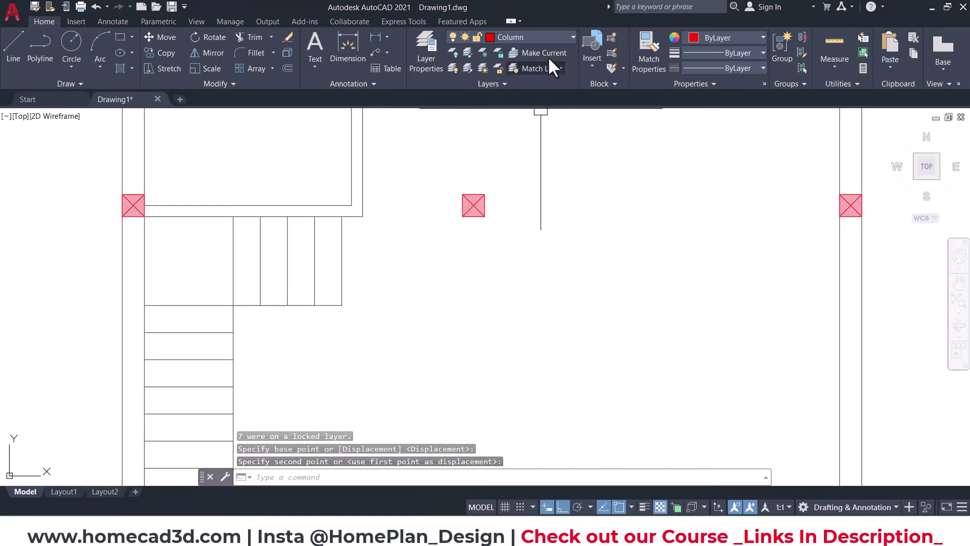
pyautogui.click(547, 40)
pyautogui.click(480, 99)
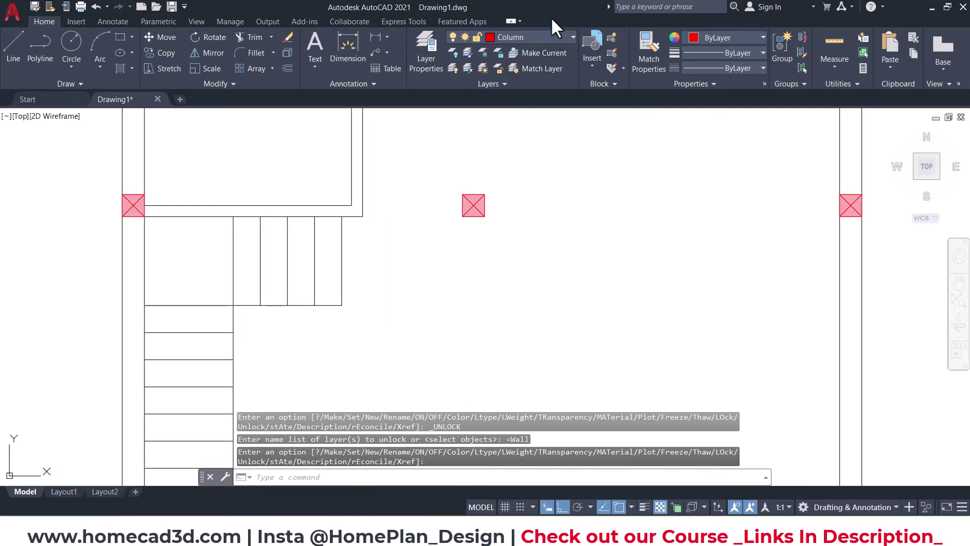
pyautogui.click(538, 36)
pyautogui.click(517, 99)
pyautogui.click(13, 51)
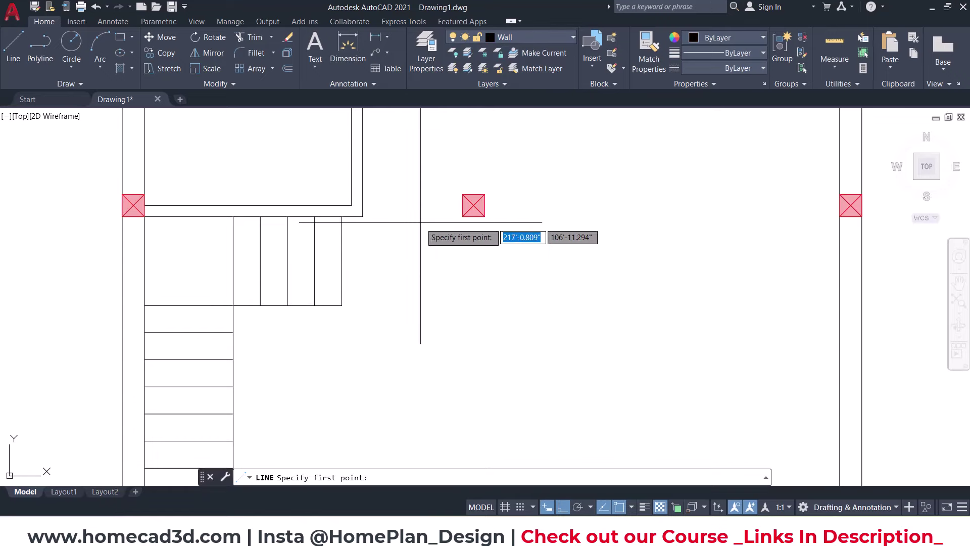
pyautogui.scroll(2, 341, 202)
pyautogui.click(493, 207)
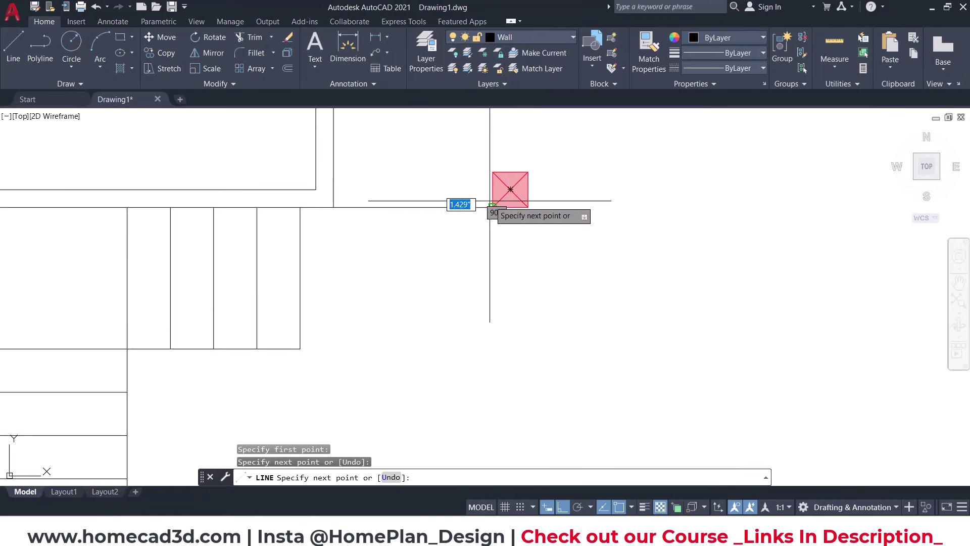
pyautogui.write('4.5')
pyautogui.press('Return')
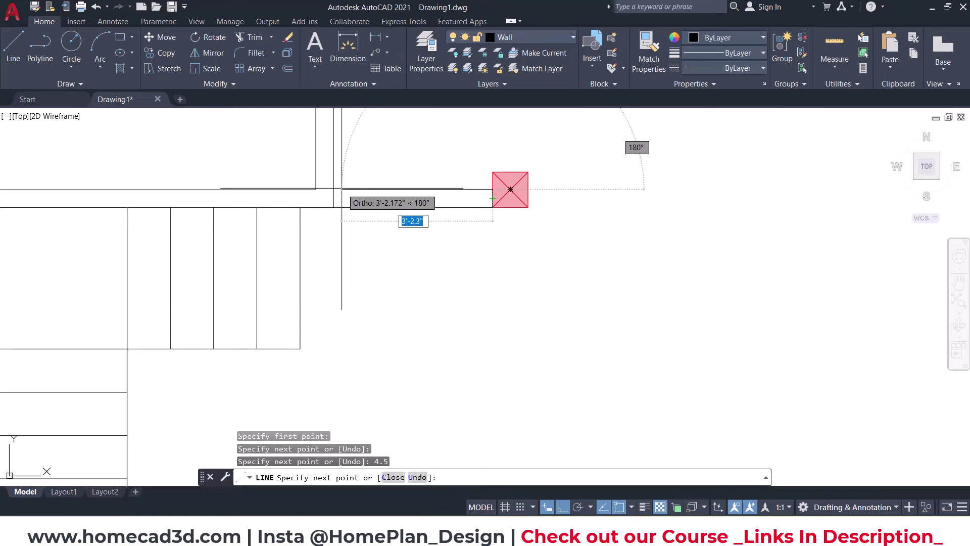
pyautogui.press('Escape')
pyautogui.write('tr')
pyautogui.press('Return')
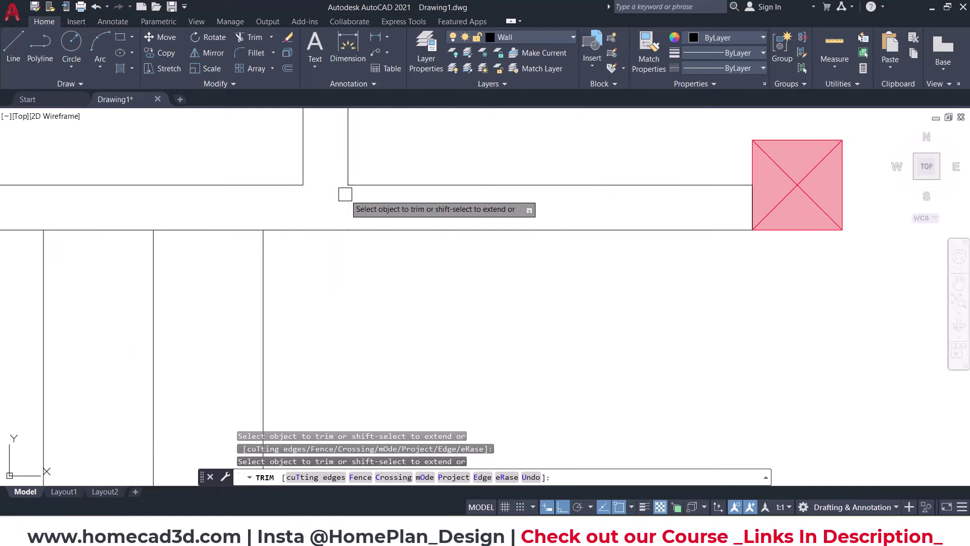
pyautogui.scroll(-3, 344, 192)
pyautogui.scroll(3, 430, 267)
pyautogui.press('Escape')
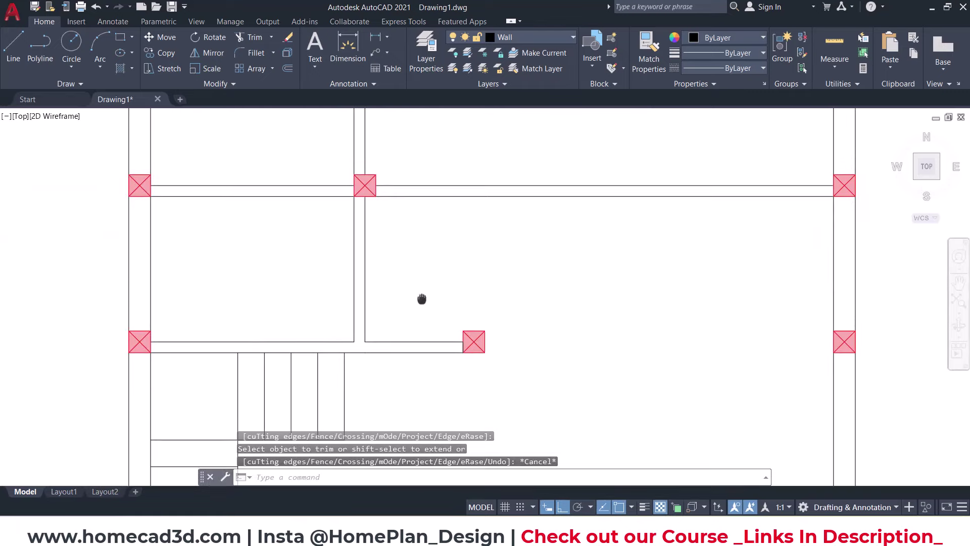
pyautogui.click(373, 349)
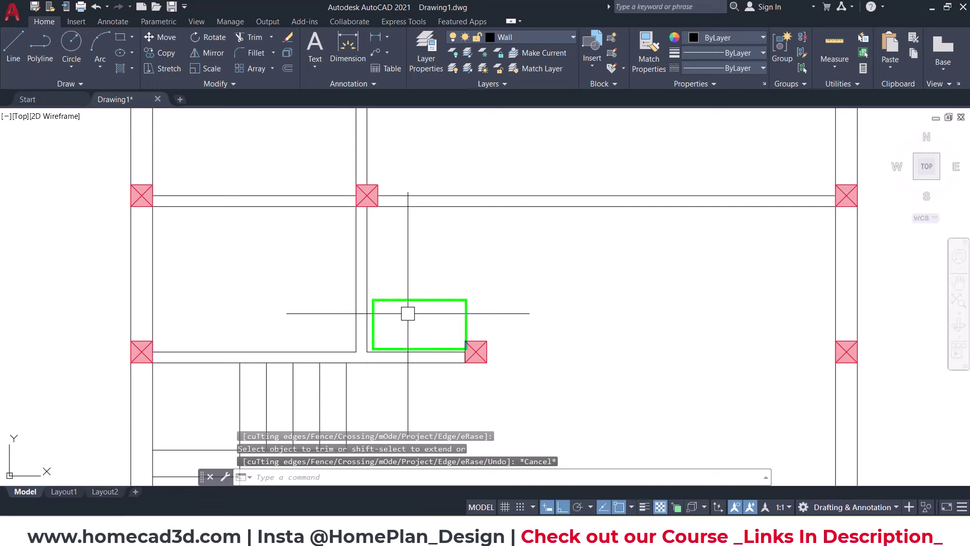
pyautogui.moveTo(372, 241)
pyautogui.mouseDown()
pyautogui.moveTo(300, 252)
pyautogui.moveTo(346, 215)
pyautogui.mouseUp()
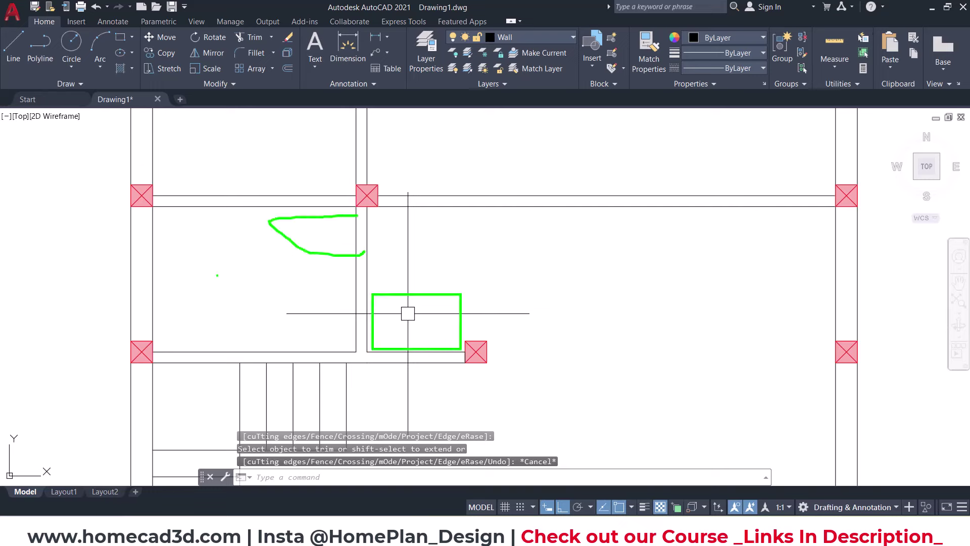
pyautogui.moveTo(201, 268); pyautogui.dragTo(213, 314)
pyautogui.moveTo(291, 273); pyautogui.dragTo(302, 314)
pyautogui.moveTo(334, 285); pyautogui.dragTo(333, 313)
pyautogui.moveTo(305, 201)
pyautogui.mouseDown()
pyautogui.moveTo(326, 135)
pyautogui.moveTo(308, 180)
pyautogui.mouseUp()
pyautogui.moveTo(428, 208)
pyautogui.mouseDown()
pyautogui.moveTo(390, 126)
pyautogui.moveTo(396, 211)
pyautogui.mouseUp()
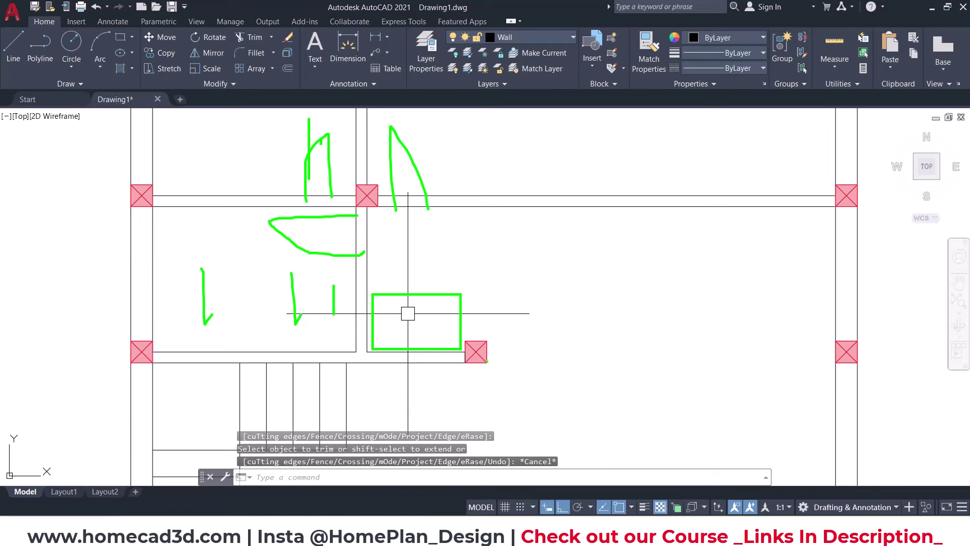
pyautogui.moveTo(489, 344); pyautogui.dragTo(489, 222)
pyautogui.press('Escape')
pyautogui.press('Escape')
pyautogui.scroll(-3, 407, 313)
pyautogui.scroll(3, 469, 267)
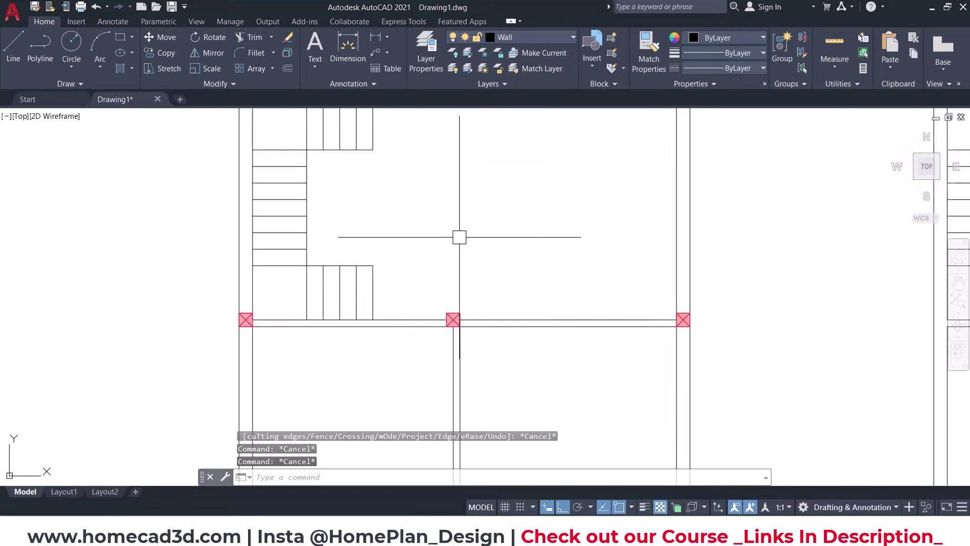
pyautogui.scroll(-2, 459, 237)
pyautogui.moveTo(454, 145); pyautogui.dragTo(454, 290)
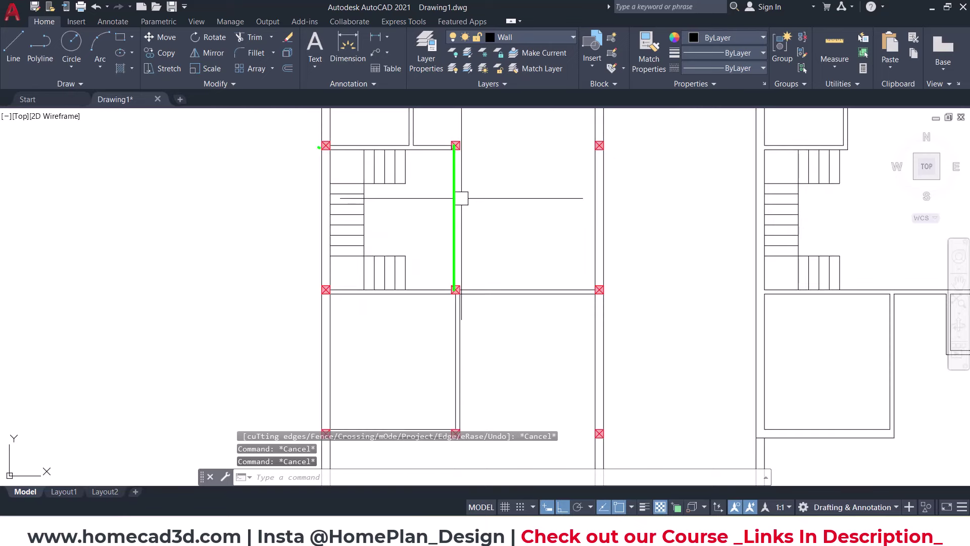
pyautogui.moveTo(318, 147); pyautogui.dragTo(622, 147)
pyautogui.press('Escape')
pyautogui.scroll(-1, 483, 253)
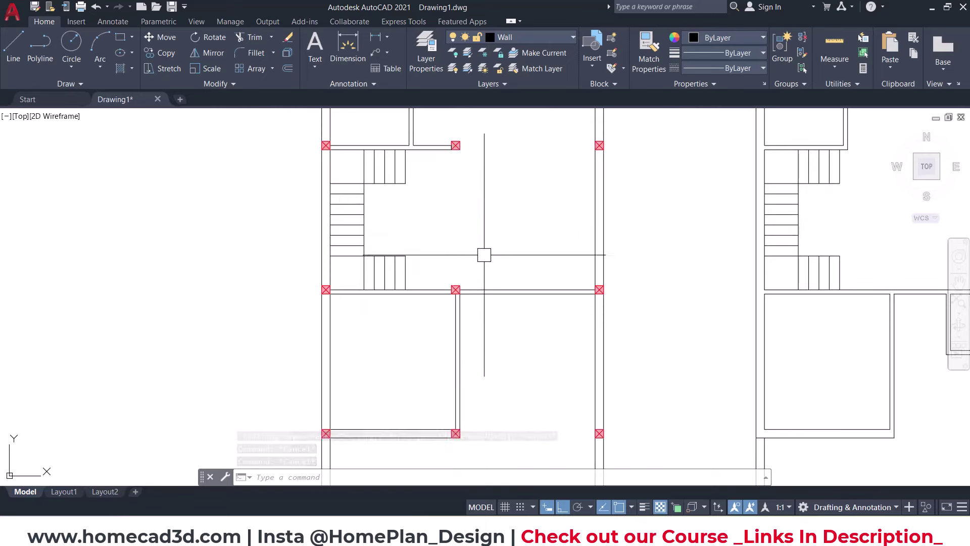
pyautogui.scroll(-2, 526, 266)
pyautogui.moveTo(525, 267); pyautogui.dragTo(524, 319, button='middle')
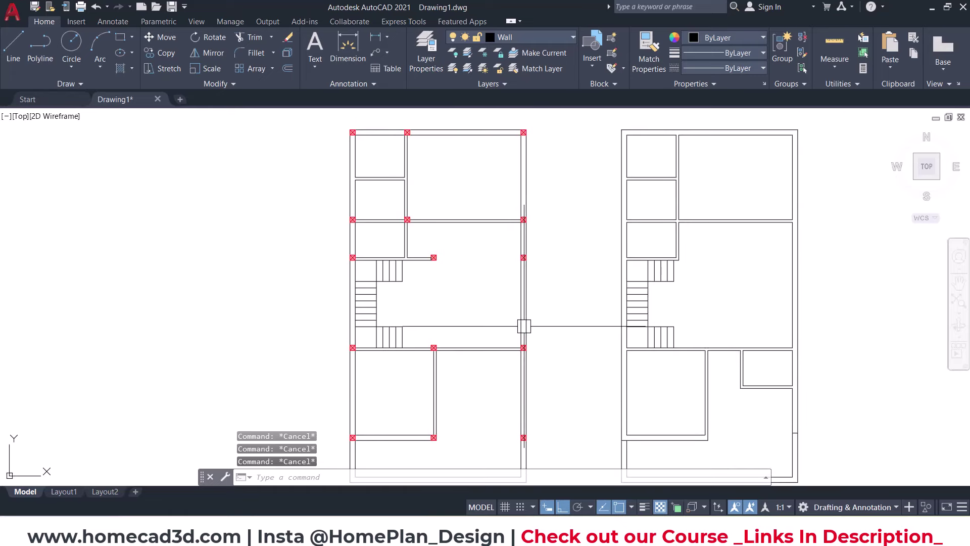
# Step: Dimension the 7'-9" span from the top-left column to the middle column
pyautogui.scroll(2, 456, 197)
pyautogui.moveTo(457, 197); pyautogui.dragTo(443, 202, button='middle')
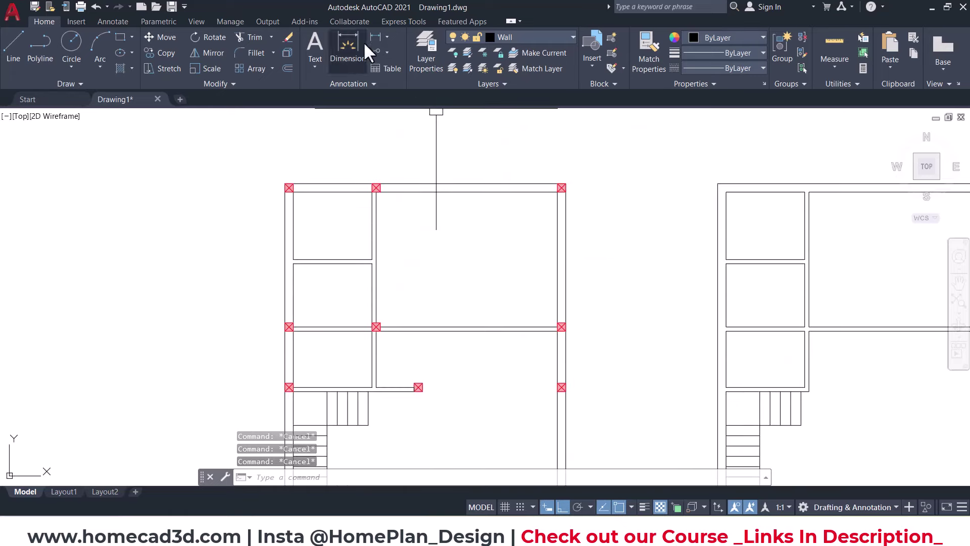
pyautogui.click(348, 46)
pyautogui.scroll(4, 294, 160)
pyautogui.click(282, 231)
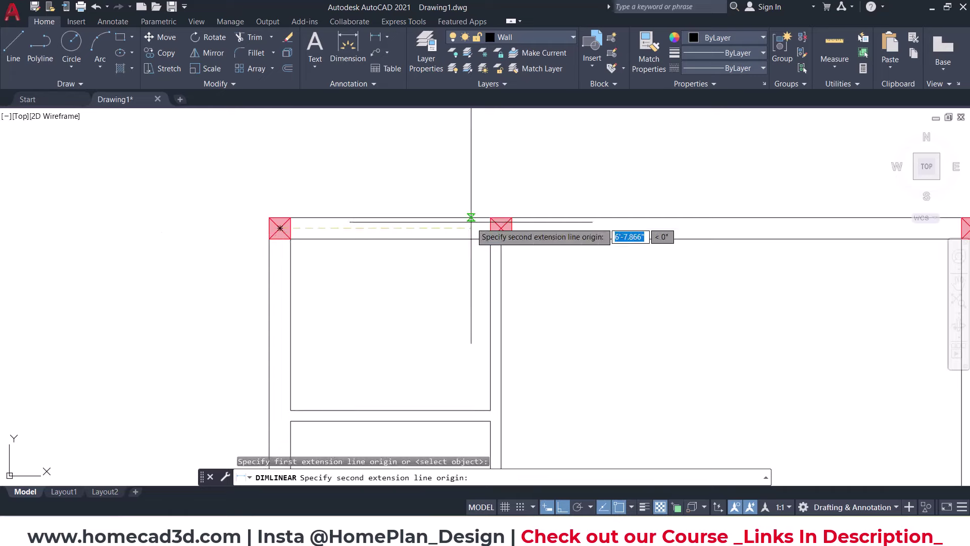
pyautogui.click(501, 228)
pyautogui.click(472, 194)
# Step: Add the 16'-6" dimension from the middle to the right column, aligned with 7'-9"
pyautogui.moveTo(472, 195); pyautogui.dragTo(275, 216, button='middle')
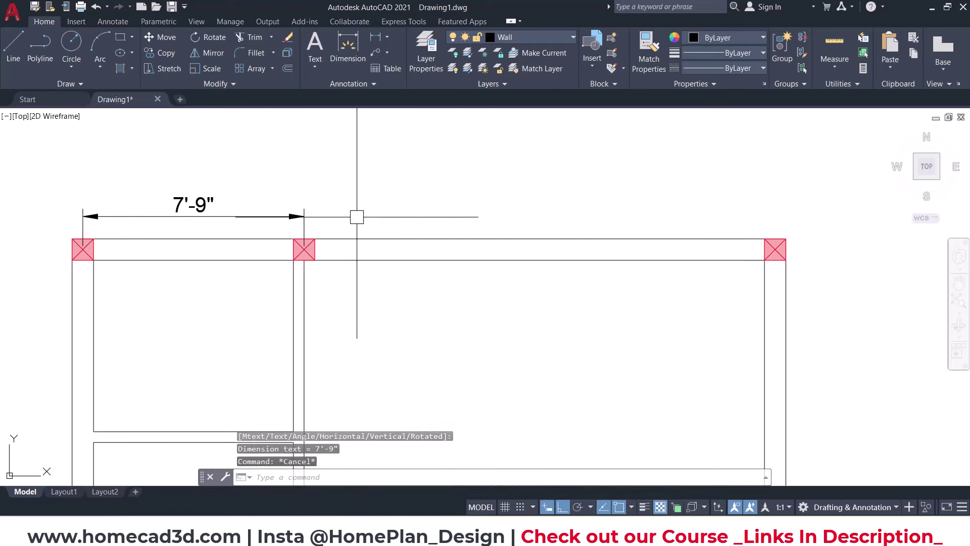
pyautogui.press('Return')
pyautogui.click(304, 249)
pyautogui.click(775, 249)
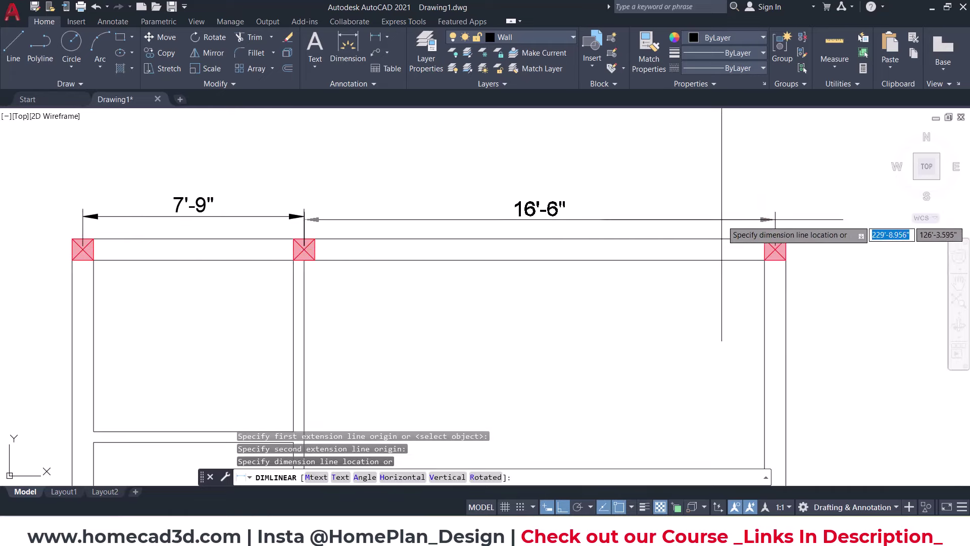
pyautogui.click(721, 211)
pyautogui.scroll(-2, 499, 238)
pyautogui.moveTo(499, 239); pyautogui.dragTo(464, 149, button='middle')
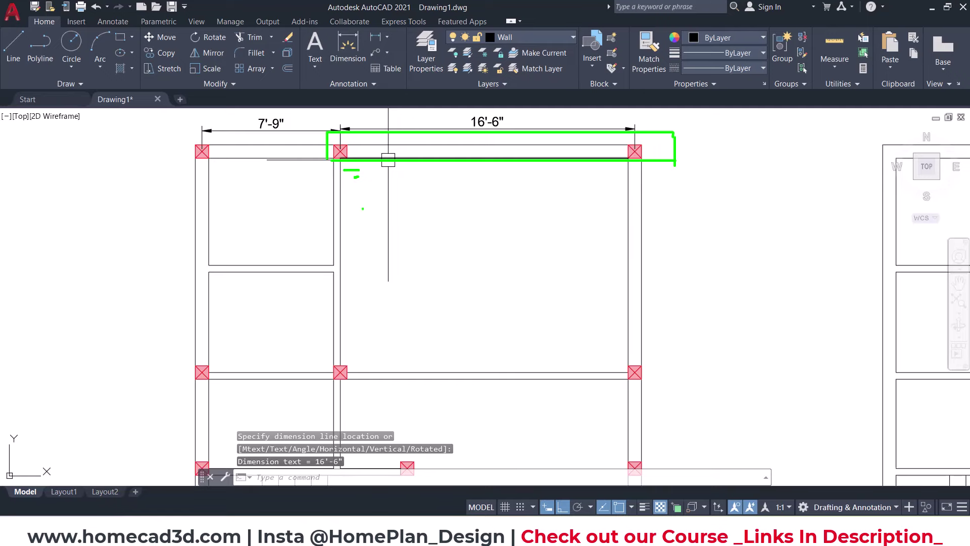
# Step: Cancel the dimension command and lock the Wall layer in the Layer dropdown
pyautogui.press('Escape')
pyautogui.press('Escape')
pyautogui.scroll(-2, 374, 212)
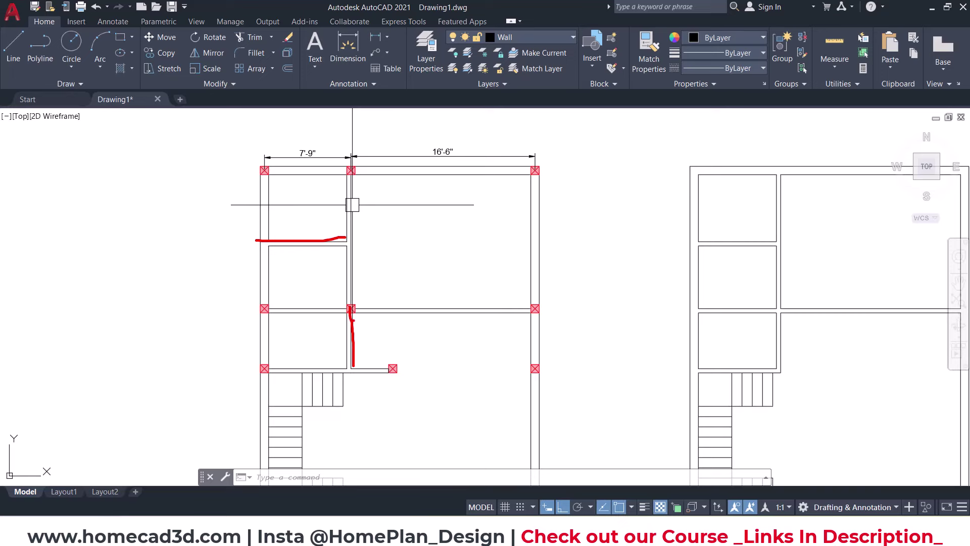
pyautogui.press('Escape')
pyautogui.press('Escape')
pyautogui.press('Escape')
pyautogui.scroll(-4, 352, 205)
pyautogui.scroll(2, 364, 234)
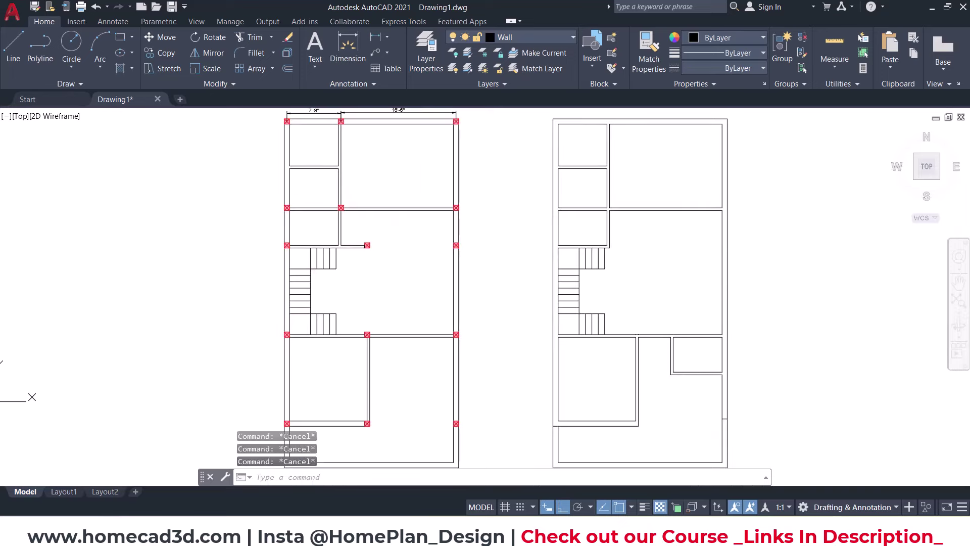
pyautogui.click(522, 36)
pyautogui.click(482, 100)
# Step: Window-select the whole left plan, then clear the selection
pyautogui.scroll(-3, 445, 182)
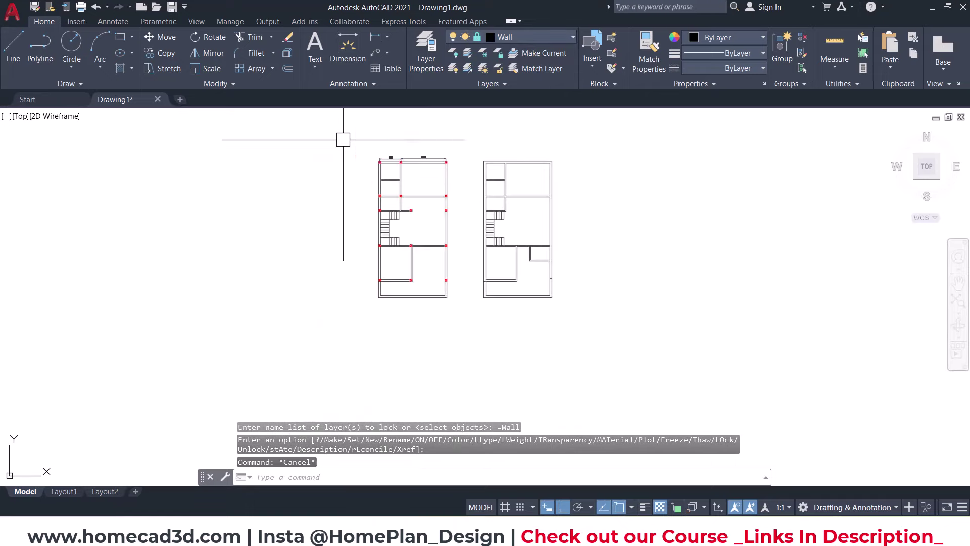
pyautogui.click(340, 133)
pyautogui.click(452, 303)
pyautogui.press('Escape')
pyautogui.press('Escape')
# Step: Copy the left plan's columns onto the right plan, based at its top-left corner
pyautogui.scroll(3, 399, 131)
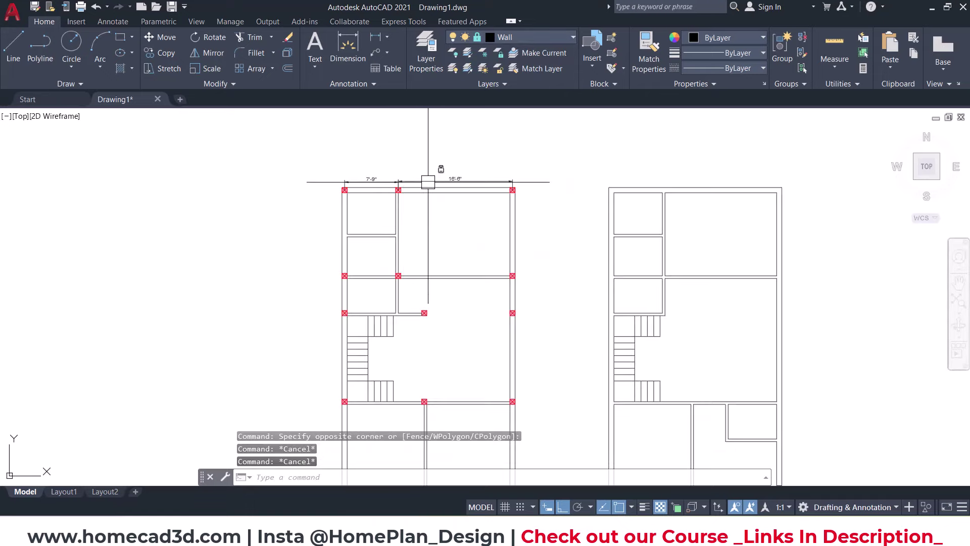
pyautogui.scroll(-2, 333, 152)
pyautogui.click(326, 150)
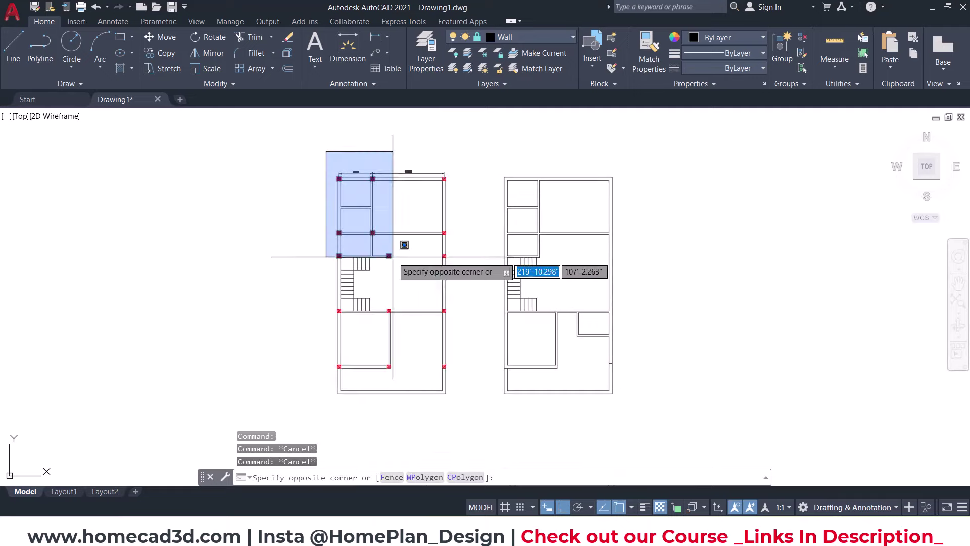
pyautogui.click(459, 399)
pyautogui.click(161, 53)
pyautogui.scroll(8, 333, 165)
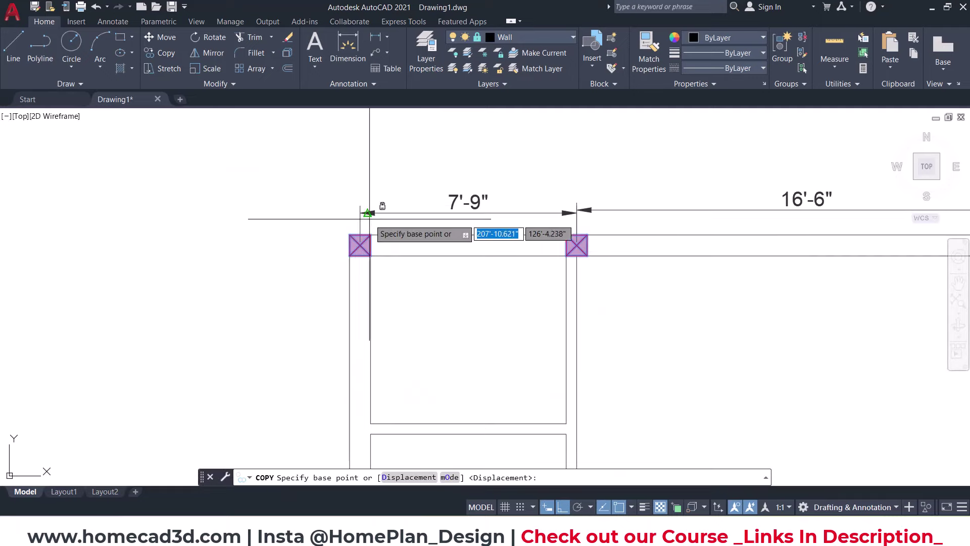
pyautogui.click(364, 238)
pyautogui.scroll(-4, 358, 243)
pyautogui.scroll(3, 866, 223)
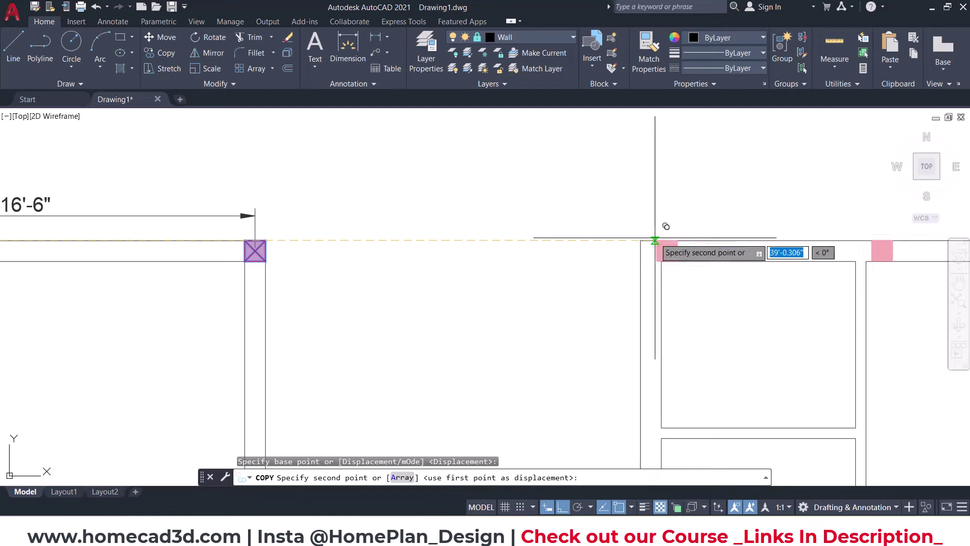
pyautogui.click(649, 249)
pyautogui.press('Escape')
pyautogui.press('Escape')
# Step: Draw a short 5-unit line from the wall corner, then cancel
pyautogui.scroll(-5, 721, 288)
pyautogui.scroll(1, 575, 175)
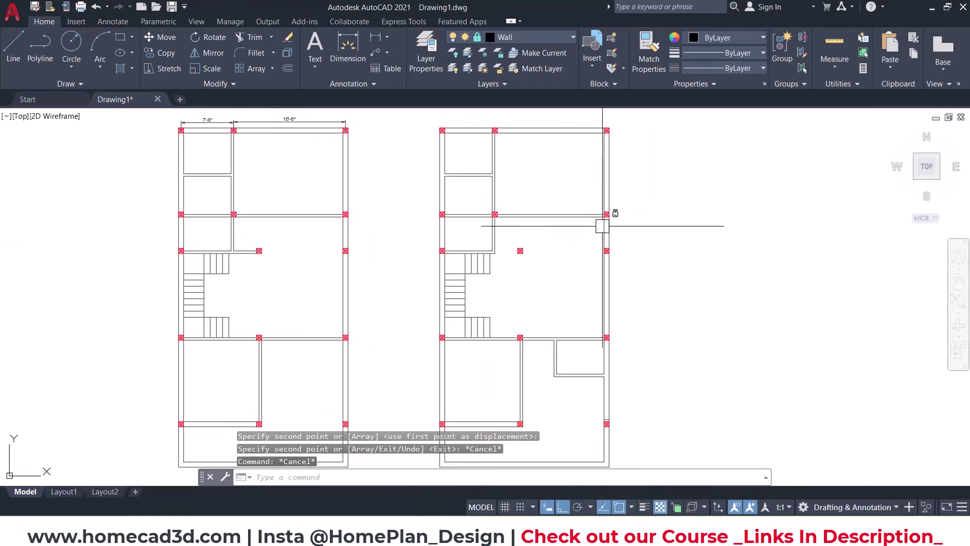
pyautogui.scroll(3, 483, 174)
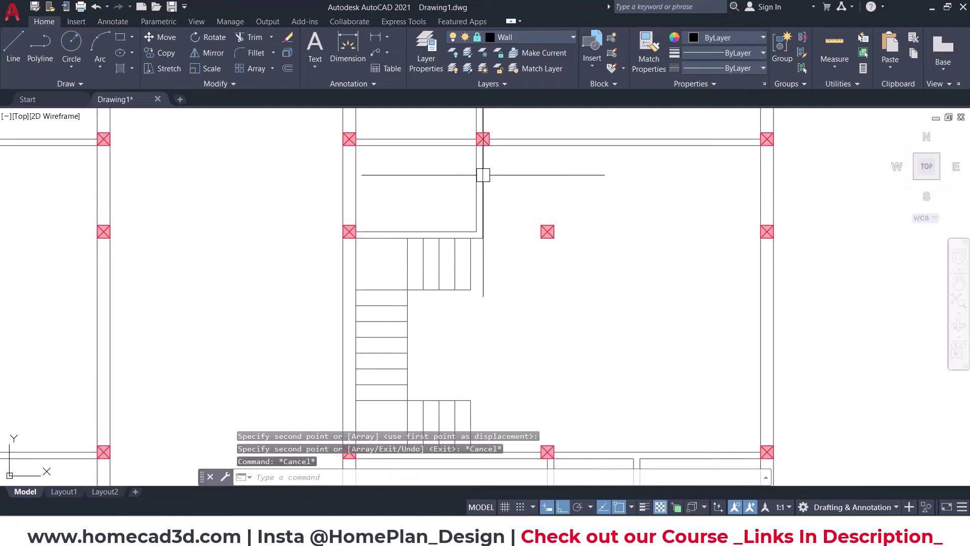
pyautogui.click(13, 46)
pyautogui.scroll(2, 492, 245)
pyautogui.click(447, 260)
pyautogui.scroll(2, 479, 265)
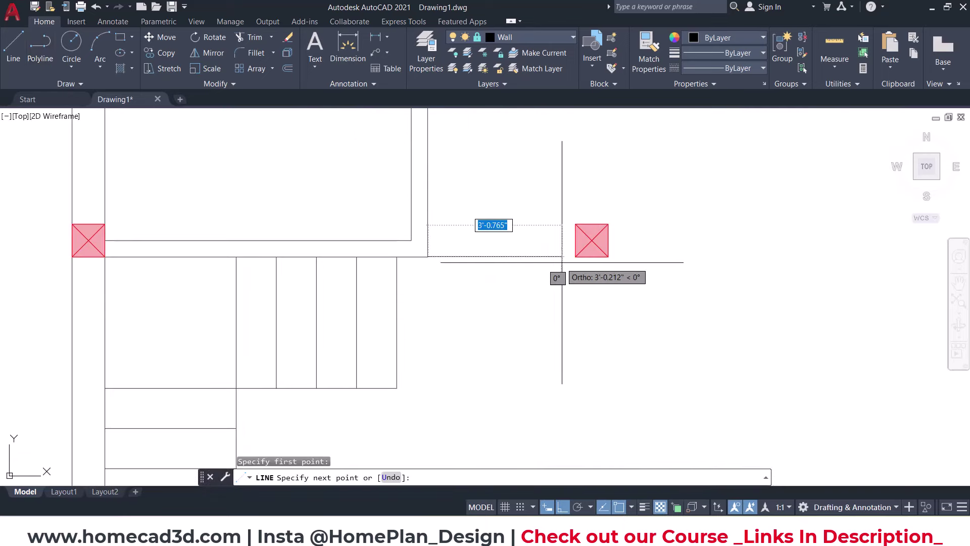
pyautogui.write('4.5')
pyautogui.press('Return')
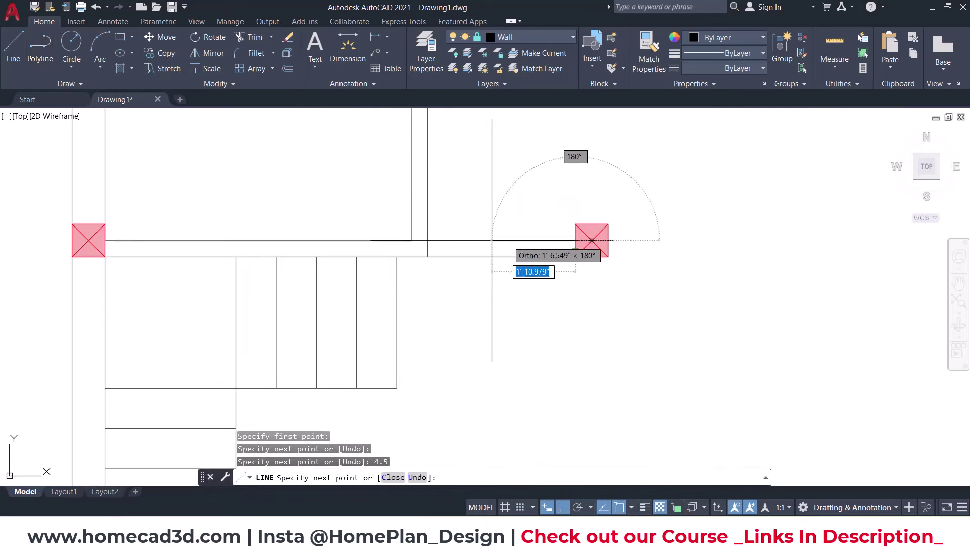
pyautogui.click(433, 238)
pyautogui.press('Escape')
pyautogui.press('Escape')
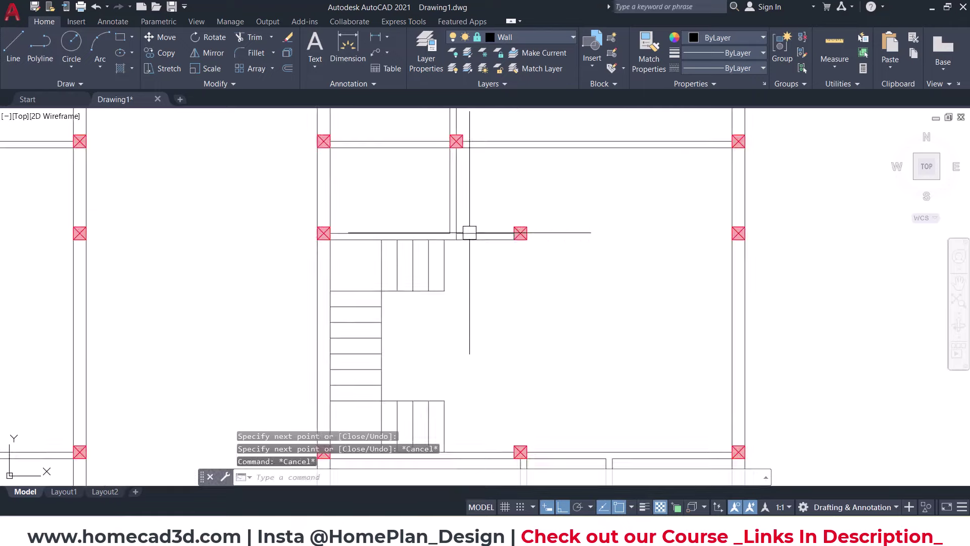
pyautogui.scroll(-3, 433, 238)
# Step: Hide the Column layer with LAYOFF by picking a column
pyautogui.click(11, 58)
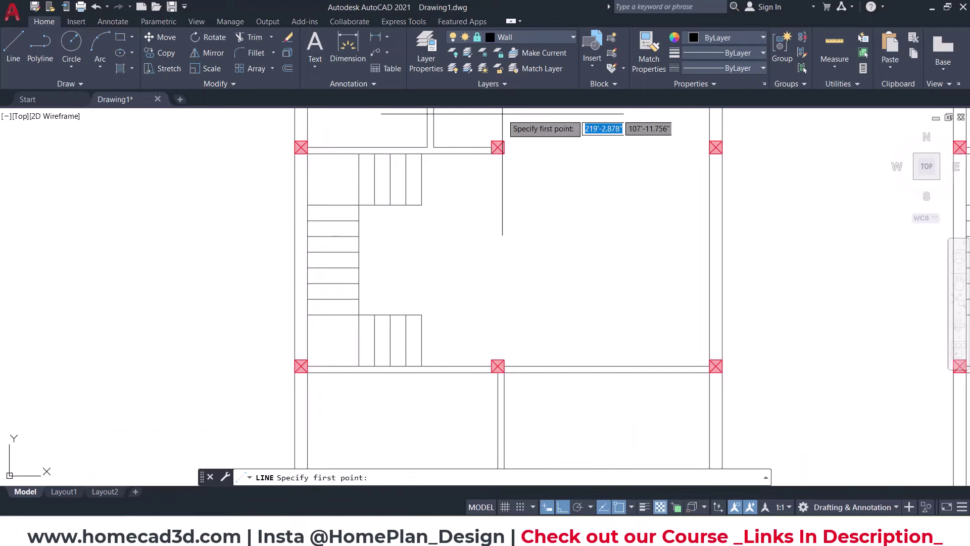
pyautogui.press('Escape')
pyautogui.press('Escape')
pyautogui.click(508, 35)
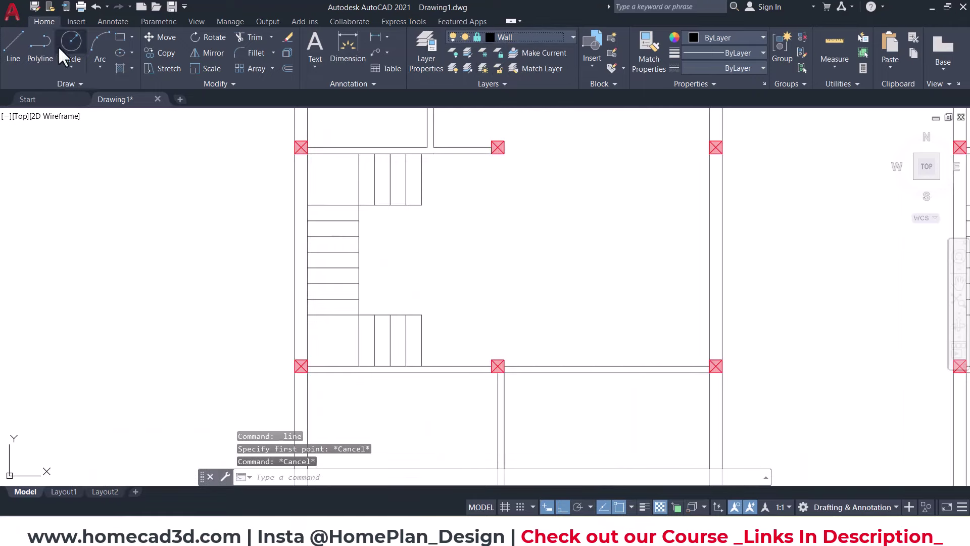
pyautogui.click(451, 50)
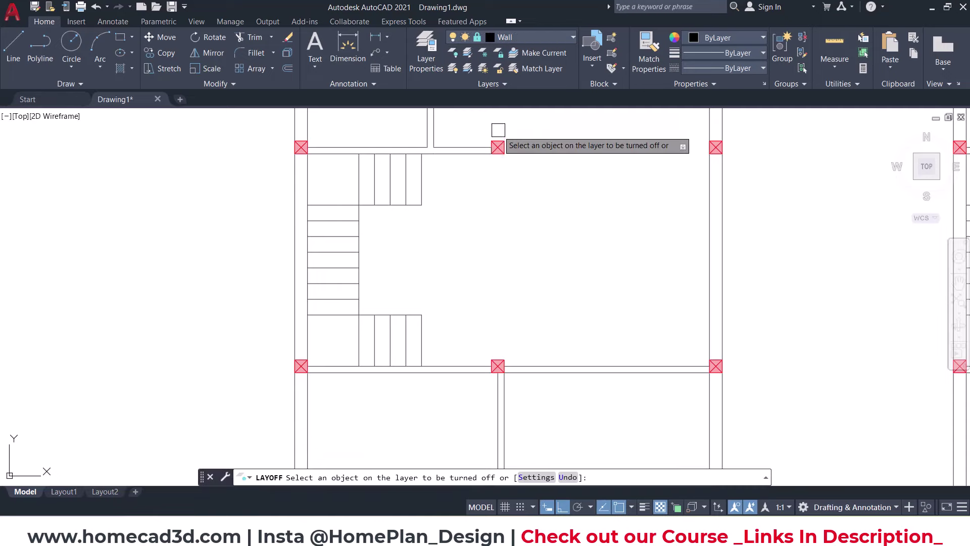
pyautogui.click(498, 147)
pyautogui.press('Escape')
# Step: Draw a 10' then 4.5 line from the wall corner below the stairs
pyautogui.click(13, 48)
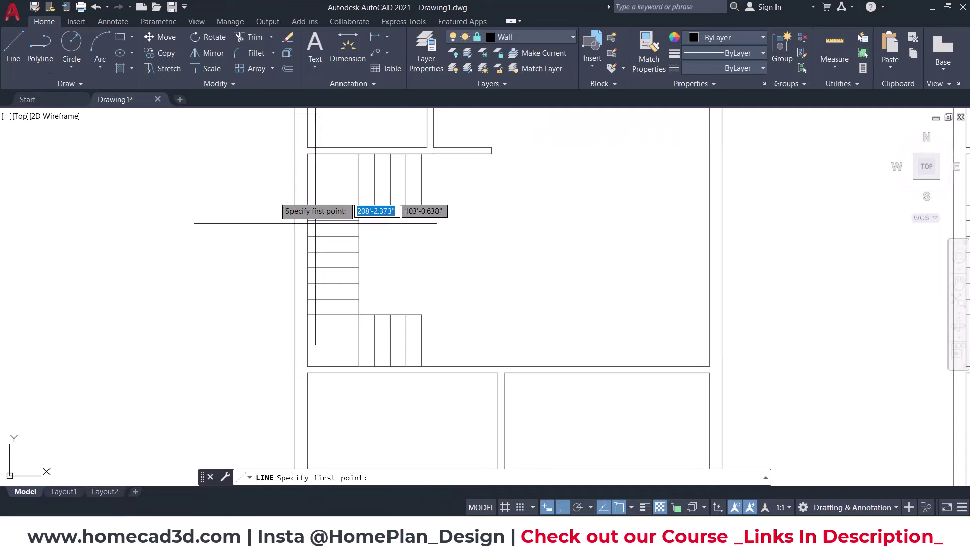
pyautogui.click(497, 372)
pyautogui.write('10')
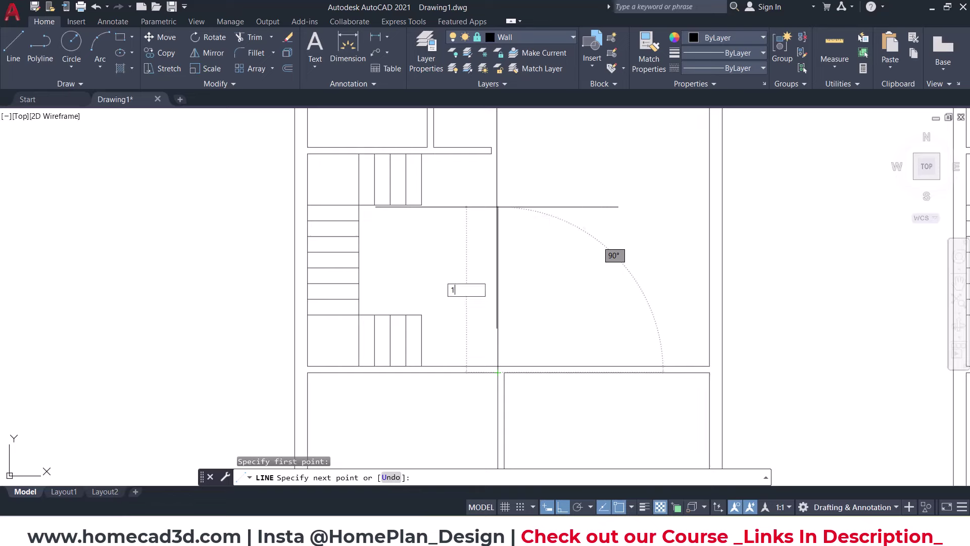
pyautogui.write("'")
pyautogui.press('Return')
pyautogui.write('4')
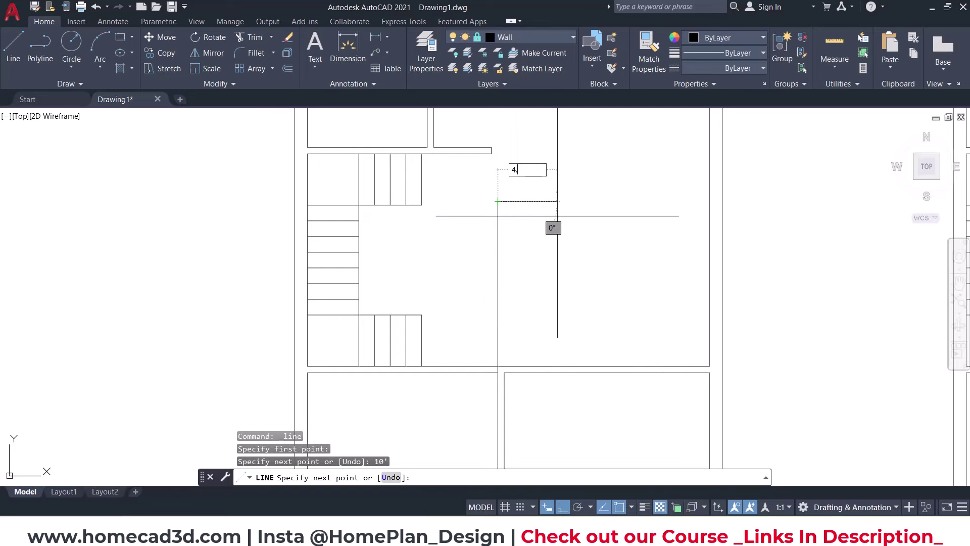
pyautogui.write('.5')
pyautogui.press('Return')
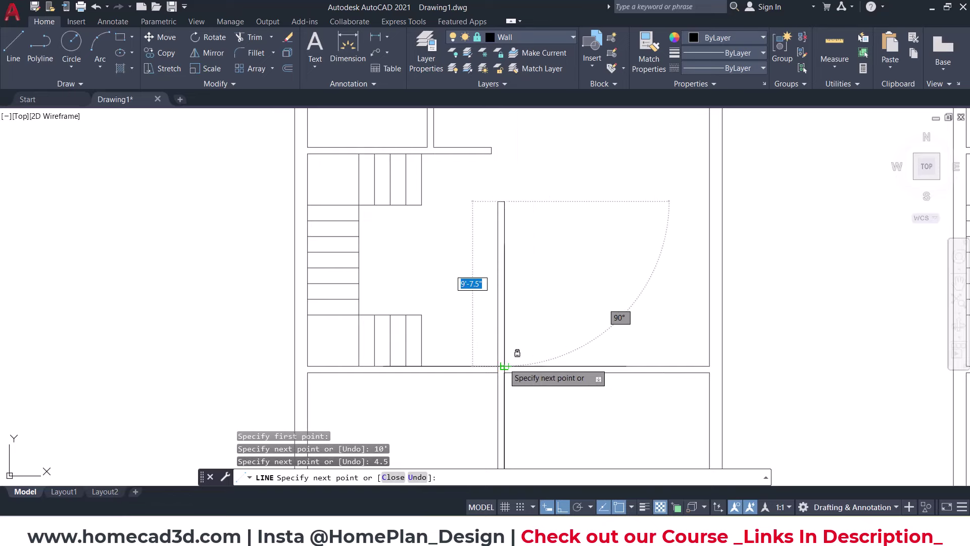
pyautogui.click(504, 365)
pyautogui.press('Escape')
# Step: Trim the wall edges at the junction
pyautogui.scroll(10, 518, 368)
pyautogui.write('tr')
pyautogui.press('Return')
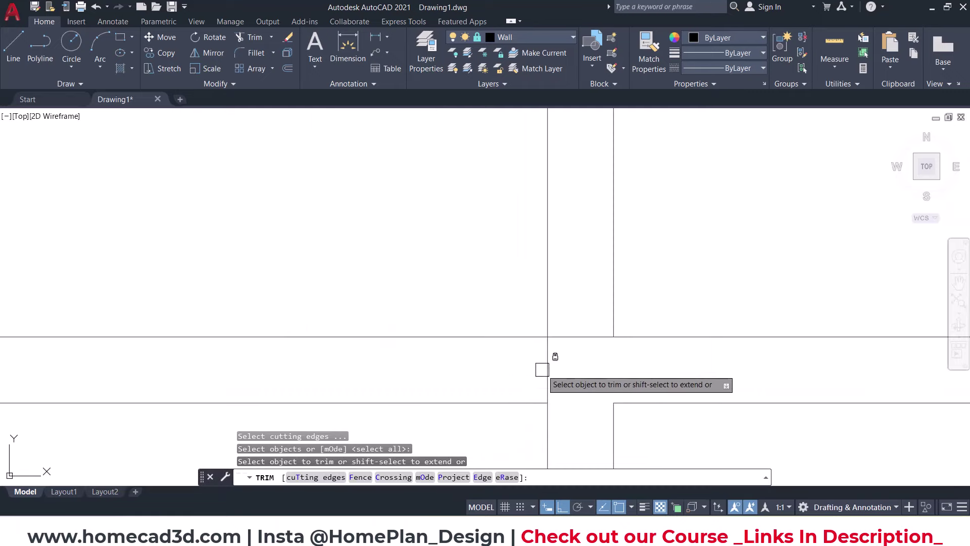
pyautogui.click(544, 369)
pyautogui.press('Escape')
# Step: Unlock the Wall layer, restore the Column layer, then hide it again
pyautogui.click(514, 37)
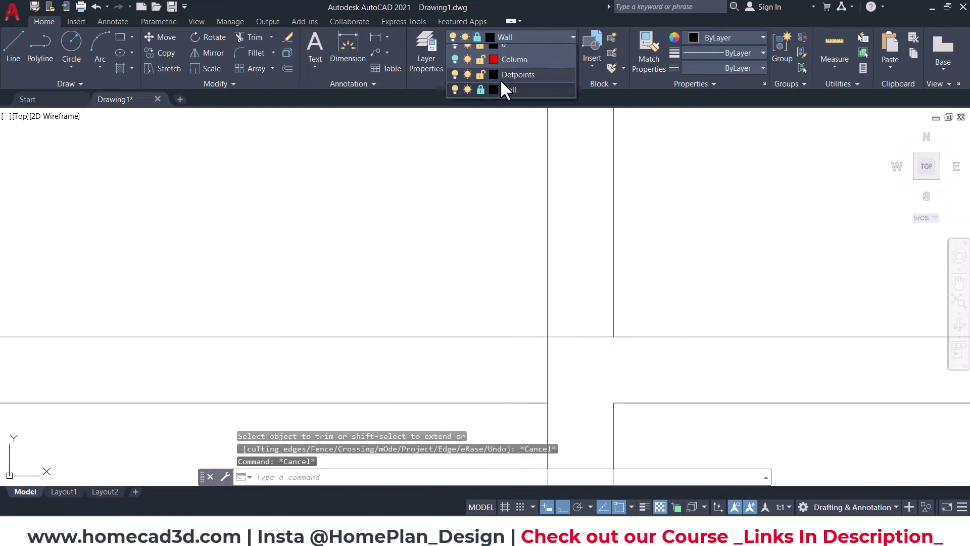
pyautogui.click(480, 97)
pyautogui.click(454, 67)
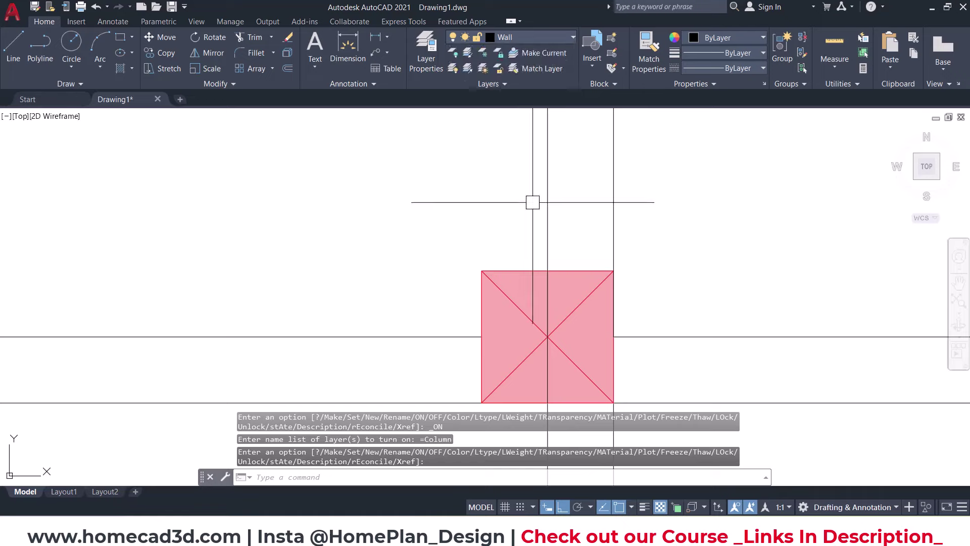
pyautogui.press('Escape')
pyautogui.click(453, 53)
pyautogui.click(487, 270)
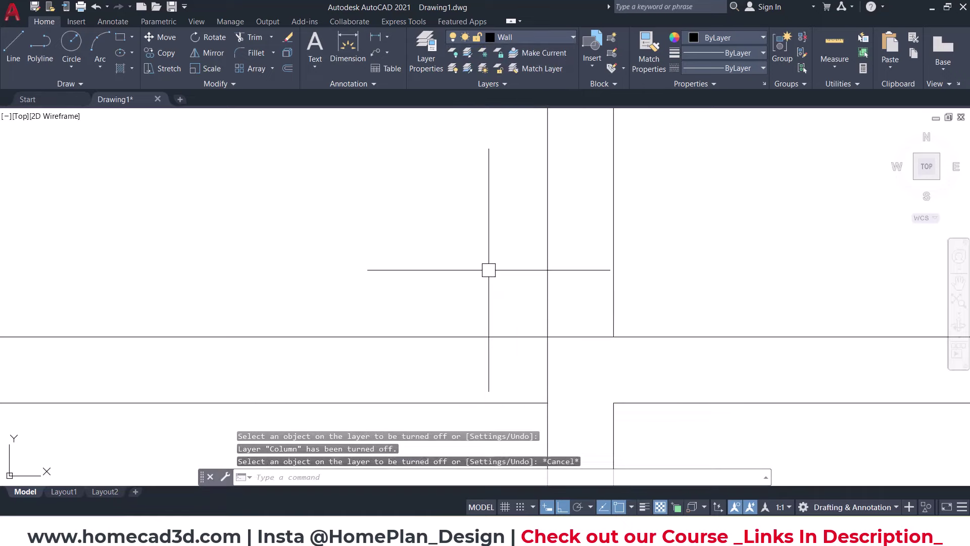
pyautogui.press('Escape')
# Step: Trim the horizontal and vertical wall lines crossing the opening
pyautogui.write('tr')
pyautogui.press('Return')
pyautogui.press('Return')
pyautogui.click(567, 337)
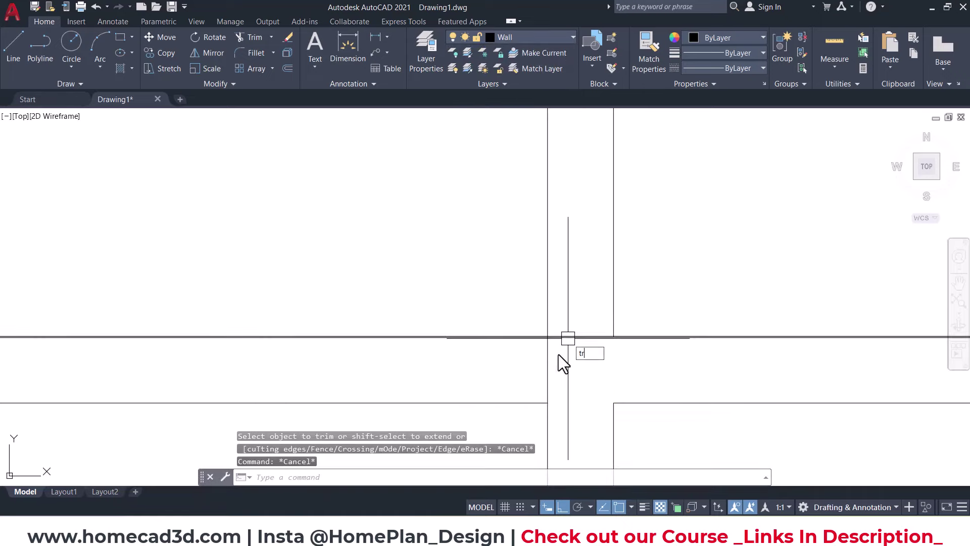
pyautogui.click(550, 369)
pyautogui.press('Escape')
# Step: Turn all layers back on and regenerate the drawing
pyautogui.click(453, 69)
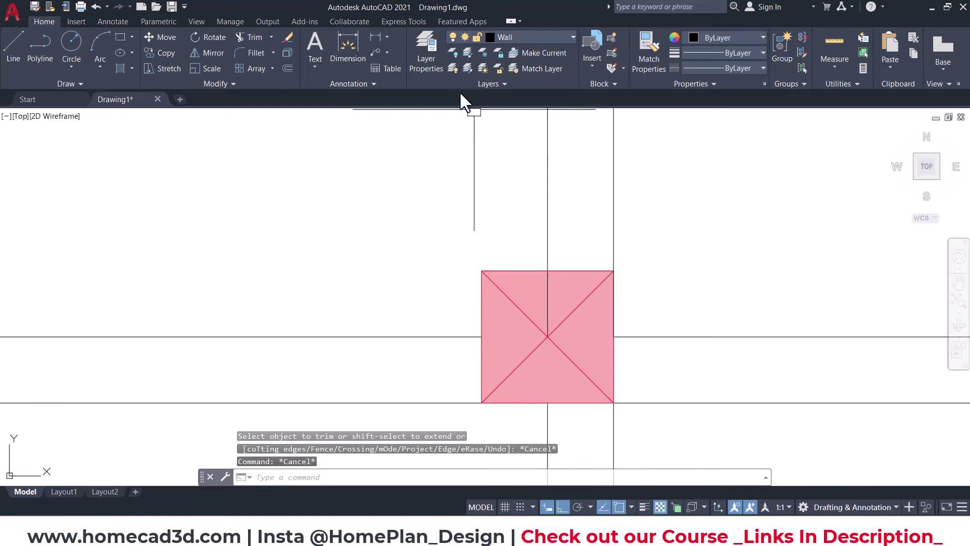
pyautogui.scroll(-5, 573, 356)
pyautogui.press('Escape')
pyautogui.write('re')
pyautogui.press('Return')
pyautogui.scroll(-2, 573, 357)
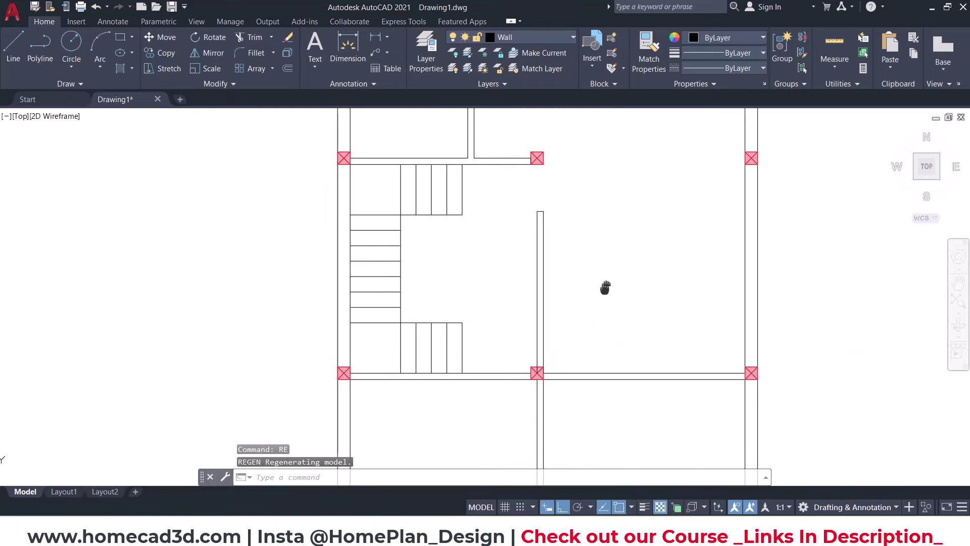
pyautogui.moveTo(609, 286); pyautogui.dragTo(578, 308, button='middle')
# Step: Dimension the opening from the column corner to the wall end (2'-9.5")
pyautogui.click(348, 46)
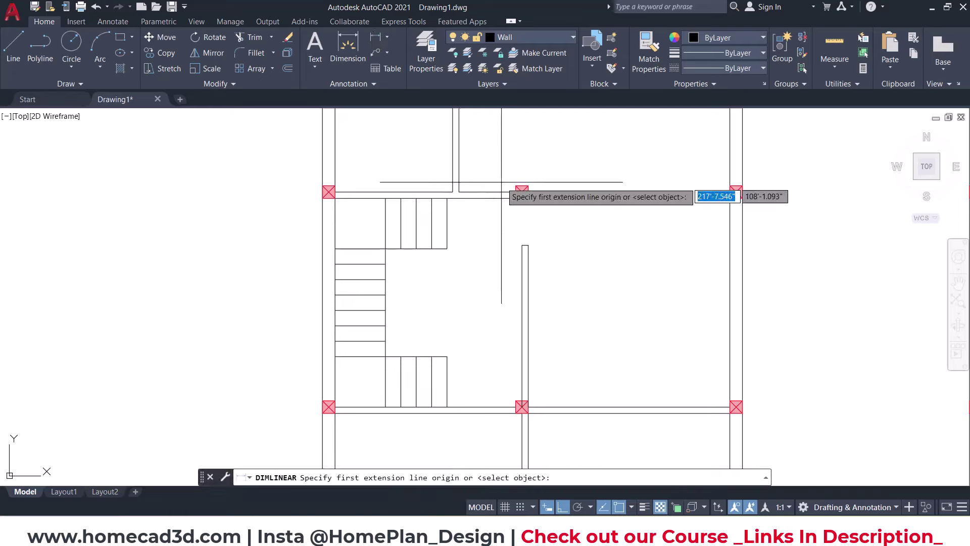
pyautogui.scroll(5, 503, 197)
pyautogui.click(565, 201)
pyautogui.click(564, 319)
pyautogui.click(588, 301)
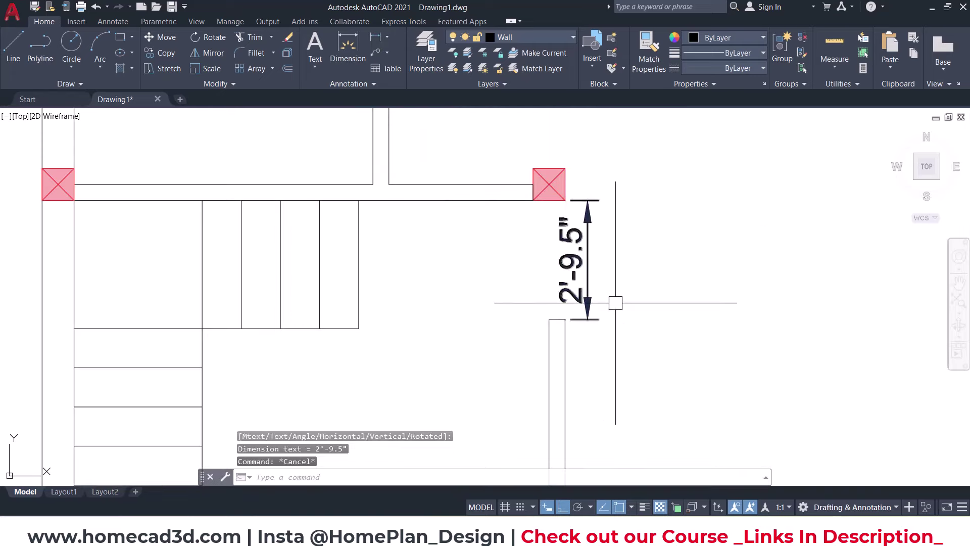
# Step: Stretch the wall end down by 0.5"
pyautogui.write('s')
pyautogui.press('Return')
pyautogui.click(493, 337)
pyautogui.click(606, 303)
pyautogui.press('Return')
pyautogui.click(565, 319)
pyautogui.write('.5')
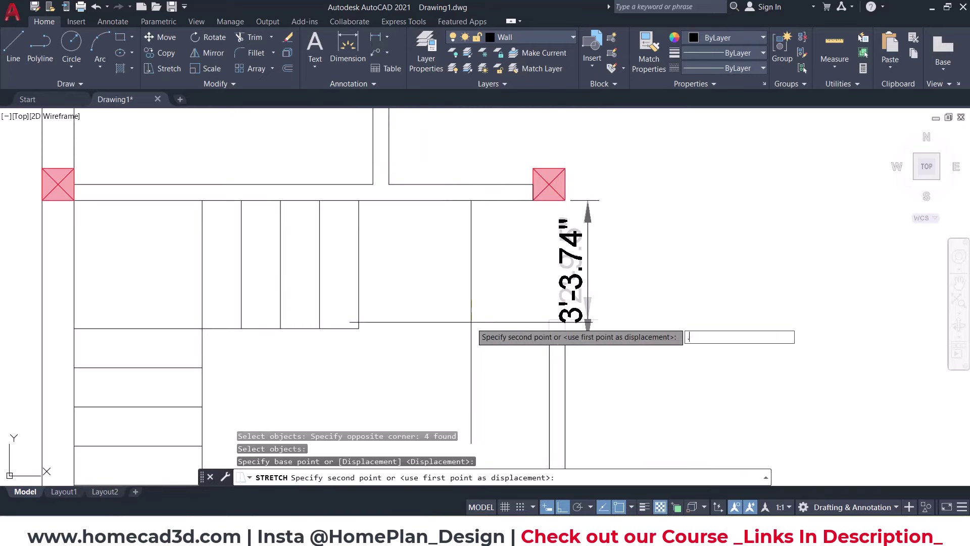
pyautogui.press('Return')
# Step: Stretch the wall end down 2" so the opening reads 3'
pyautogui.write('s')
pyautogui.press('Return')
pyautogui.click(666, 303)
pyautogui.click(467, 351)
pyautogui.click(466, 328)
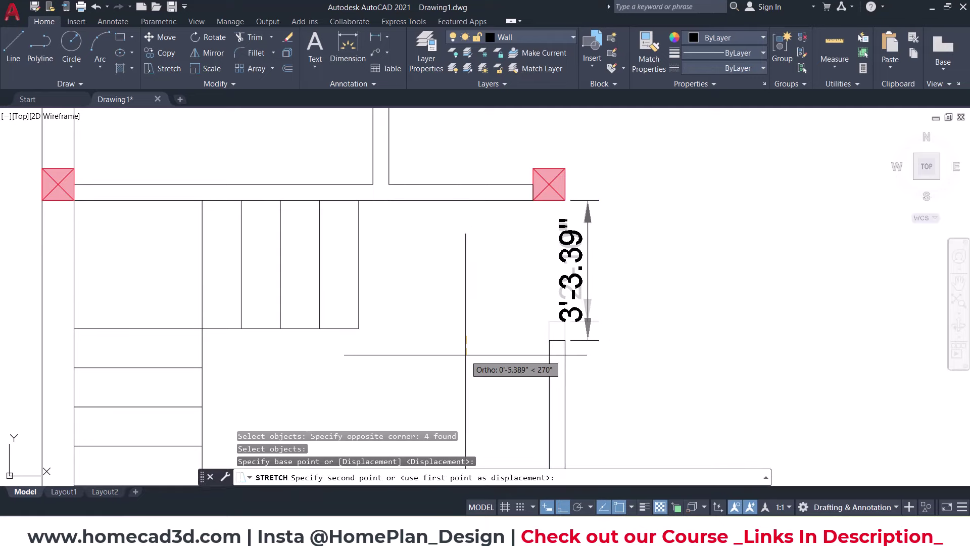
pyautogui.write('2')
pyautogui.press('Return')
# Step: Stretch the wall end another 1' so the opening reads 4'
pyautogui.write('s')
pyautogui.press('Return')
pyautogui.click(654, 322)
pyautogui.click(463, 369)
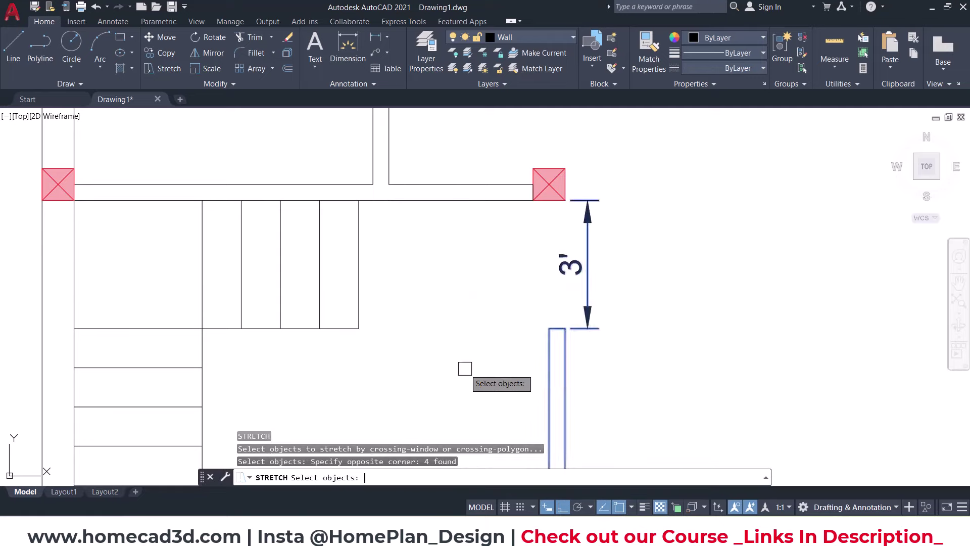
pyautogui.click(457, 323)
pyautogui.write('1')
pyautogui.press('Return')
# Step: Delete the 4' check dimension
pyautogui.moveTo(551, 270); pyautogui.dragTo(655, 278)
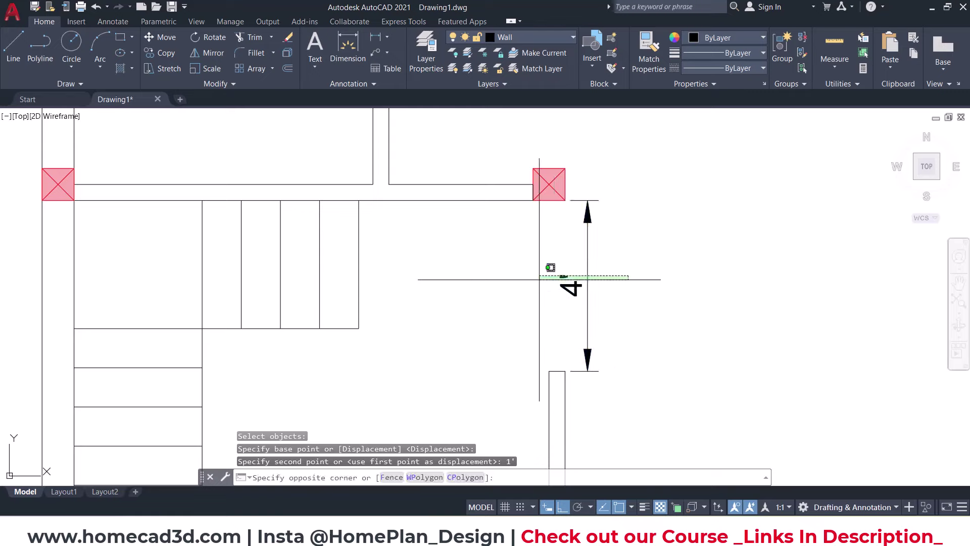
pyautogui.press('Escape')
pyautogui.press('Escape')
pyautogui.click(574, 283)
pyautogui.press('Delete')
# Step: Pan and zoom so both floor plans are in view
pyautogui.scroll(-5, 574, 284)
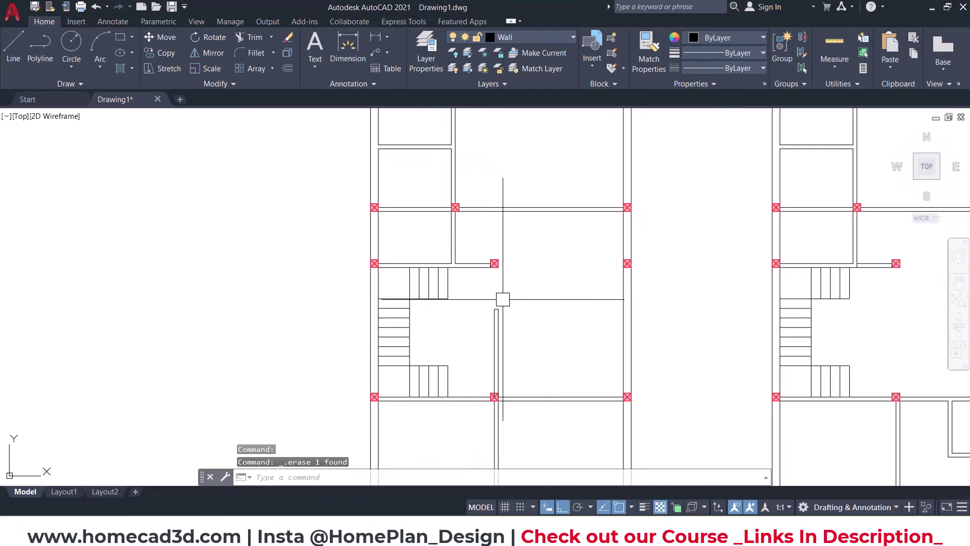
pyautogui.scroll(1, 502, 297)
pyautogui.moveTo(519, 255); pyautogui.dragTo(513, 219, button='middle')
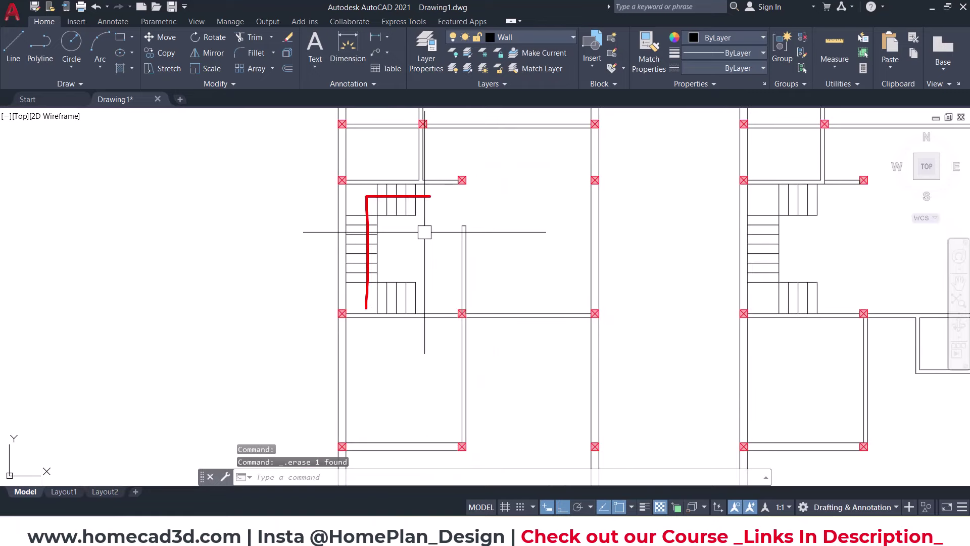
pyautogui.moveTo(360, 243); pyautogui.dragTo(445, 296)
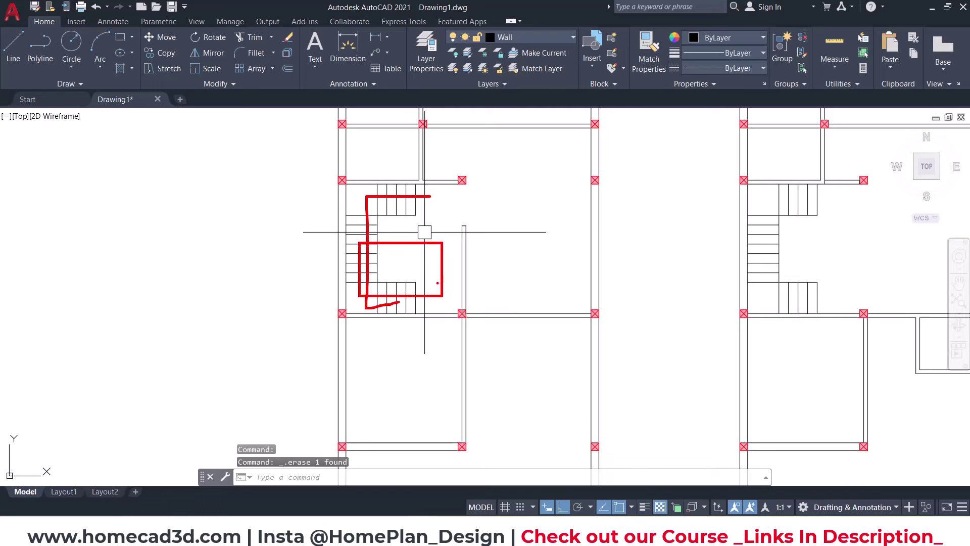
pyautogui.press('Escape')
pyautogui.press('Escape')
pyautogui.press('Escape')
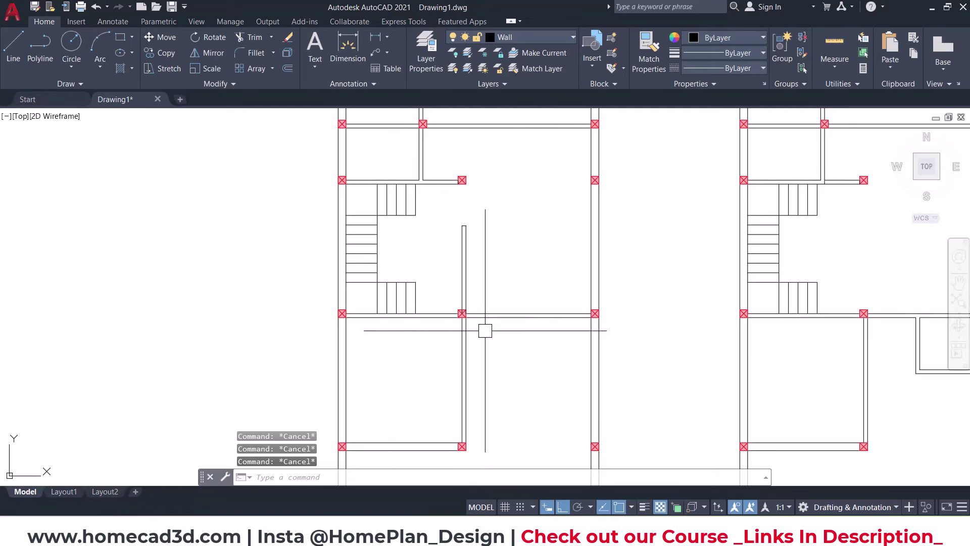
pyautogui.scroll(-2, 485, 329)
pyautogui.moveTo(637, 320); pyautogui.dragTo(531, 338, button='middle')
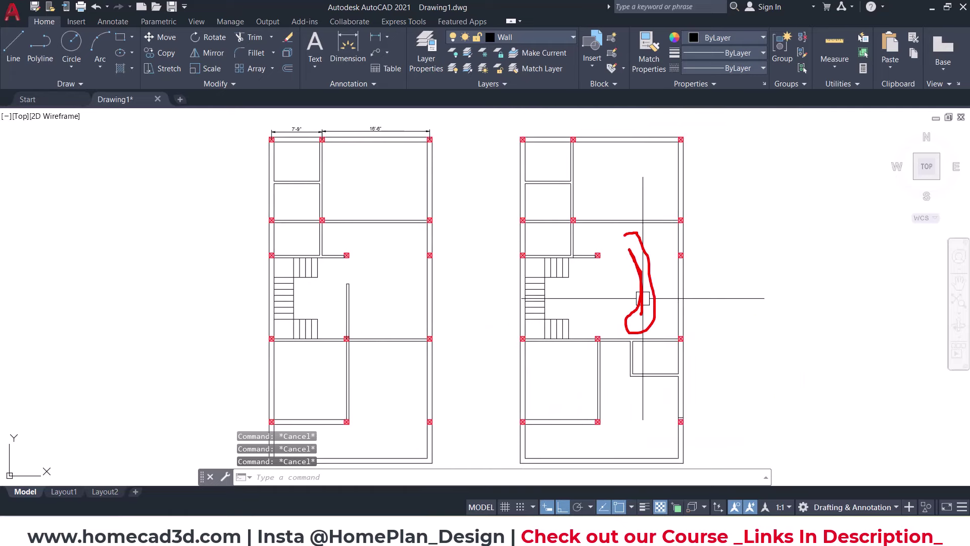
pyautogui.moveTo(736, 335); pyautogui.dragTo(731, 287, button='middle')
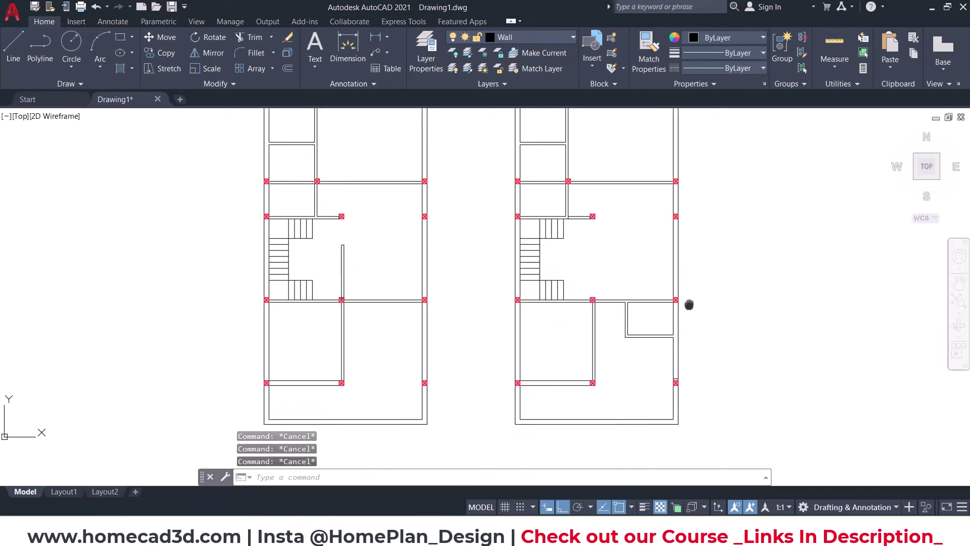
pyautogui.scroll(1, 596, 272)
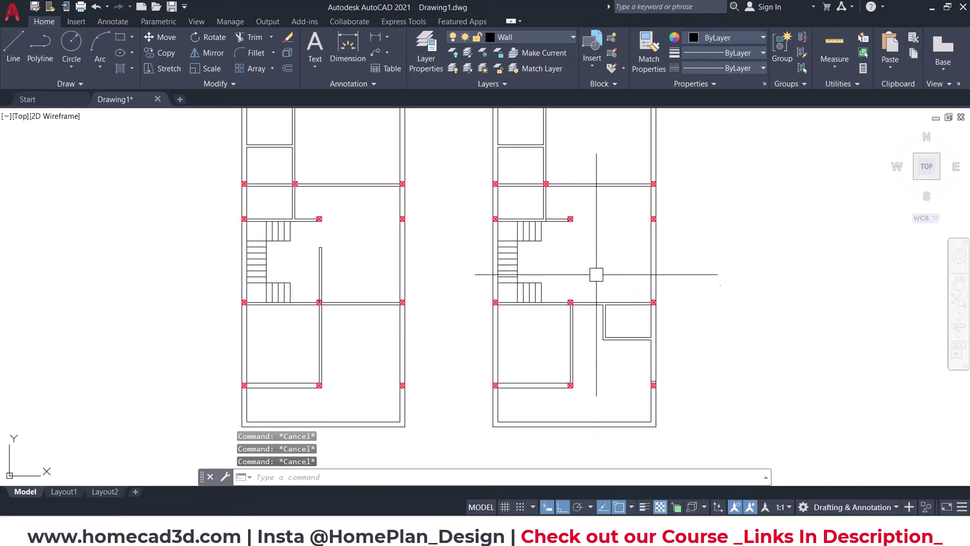
pyautogui.scroll(1, 559, 367)
# Step: Explode the right plan's wall outlines
pyautogui.click(580, 331)
pyautogui.click(487, 403)
pyautogui.write('x')
pyautogui.press('Return')
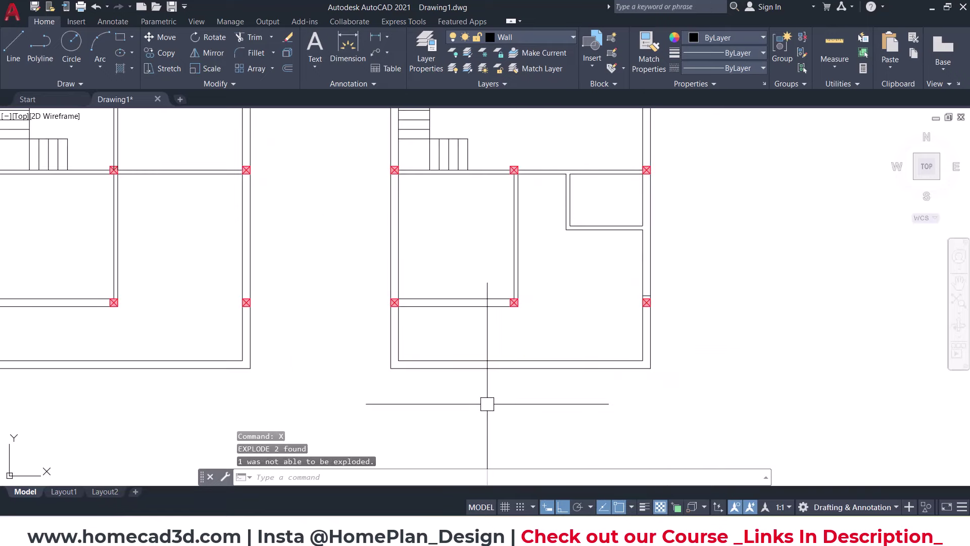
pyautogui.scroll(2, 378, 351)
# Step: Create a new layer named Floor with blue colour
pyautogui.click(426, 50)
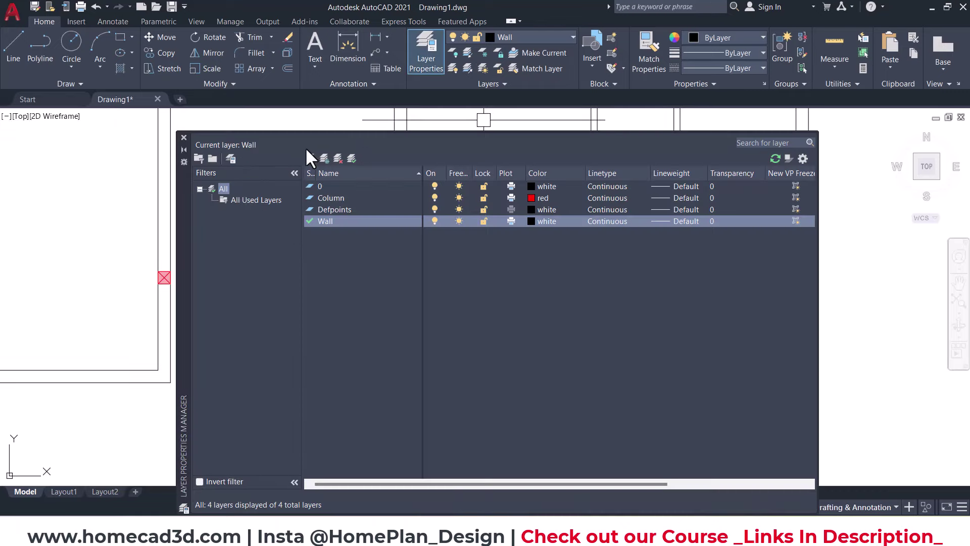
pyautogui.click(311, 158)
pyautogui.write('F')
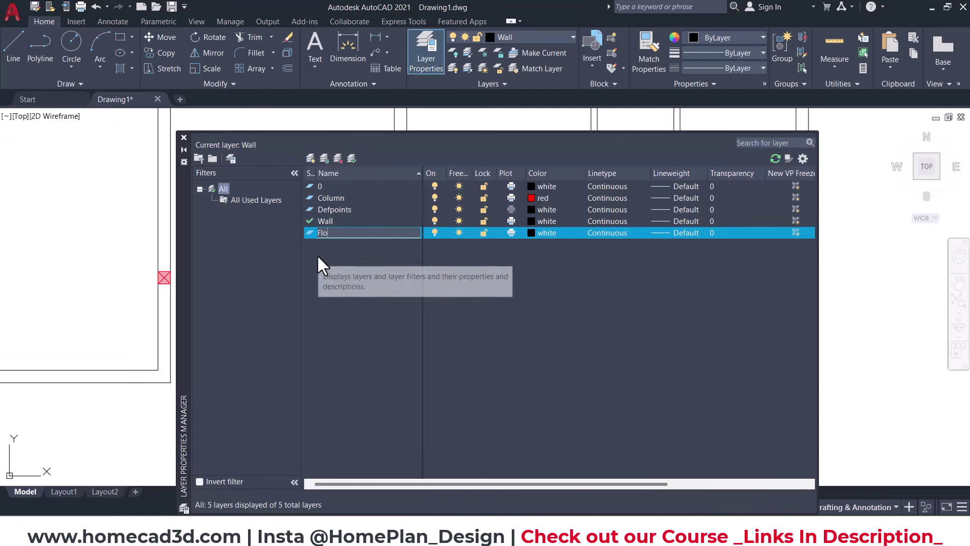
pyautogui.write('loor')
pyautogui.press('Return')
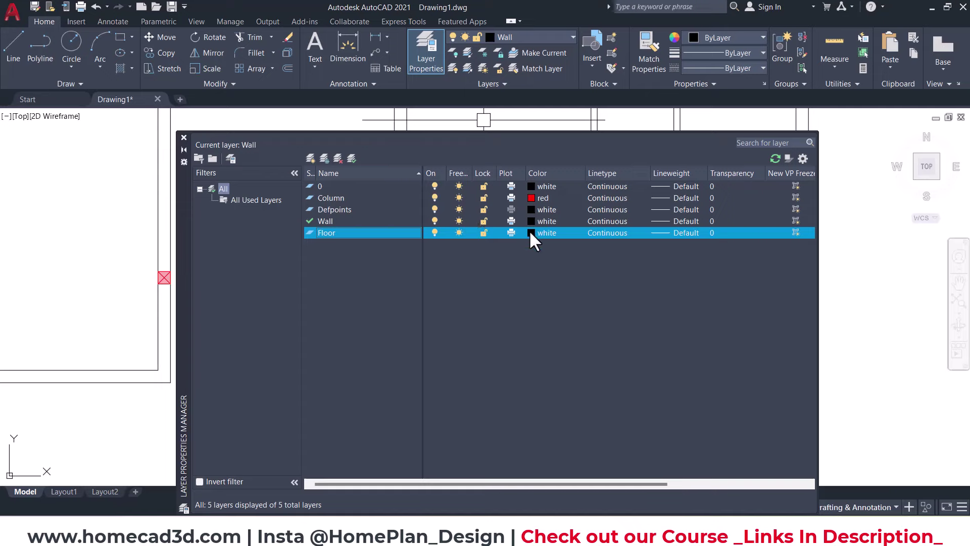
pyautogui.click(530, 233)
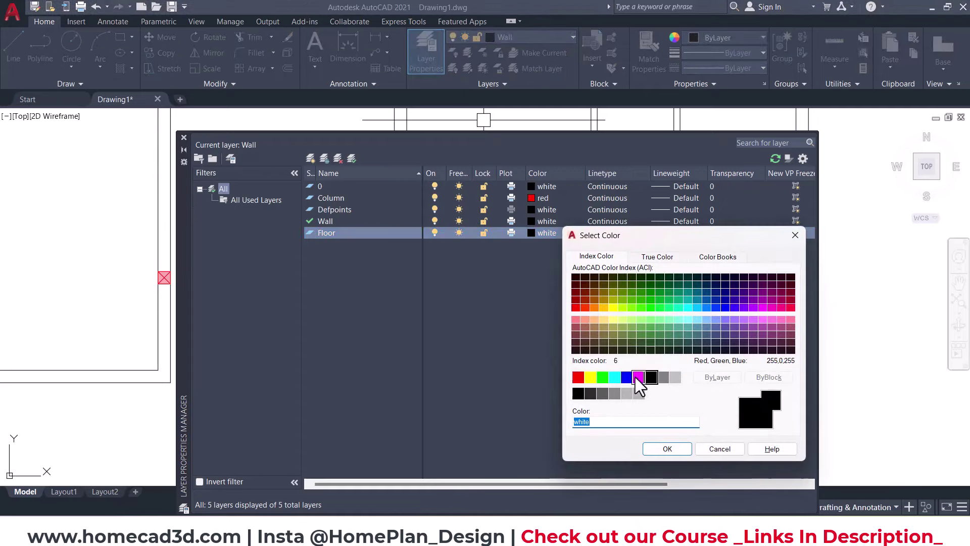
pyautogui.click(629, 378)
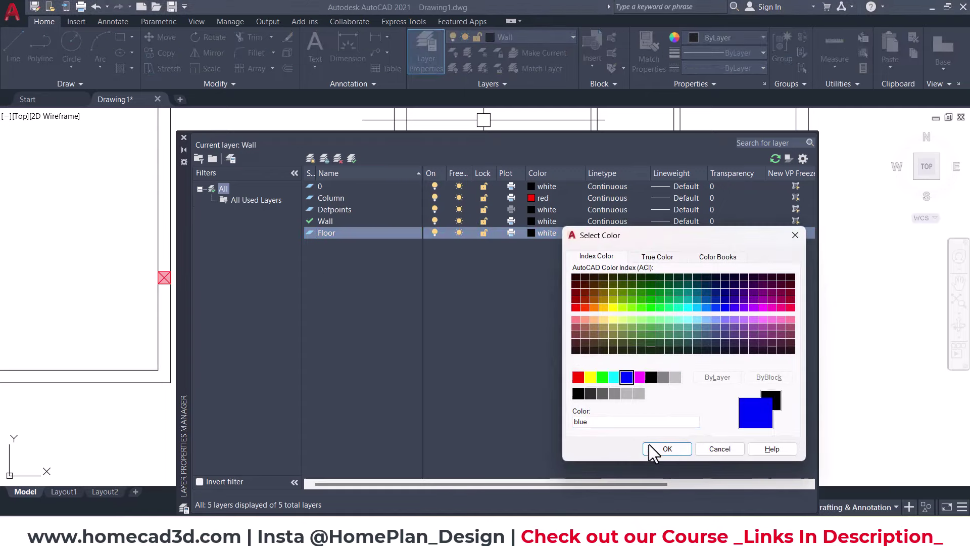
pyautogui.click(656, 448)
pyautogui.click(183, 137)
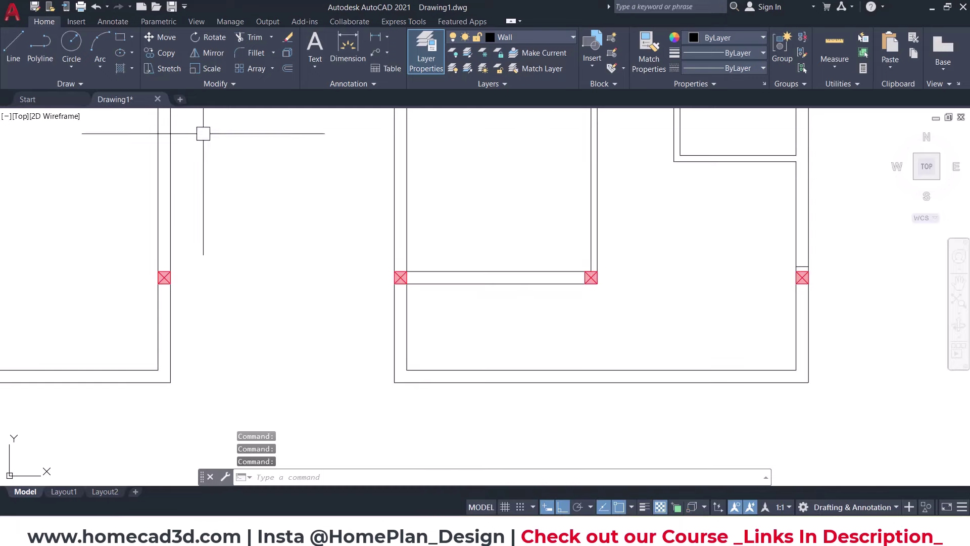
# Step: Make the Floor layer current
pyautogui.click(554, 38)
pyautogui.click(519, 98)
pyautogui.scroll(2, 871, 246)
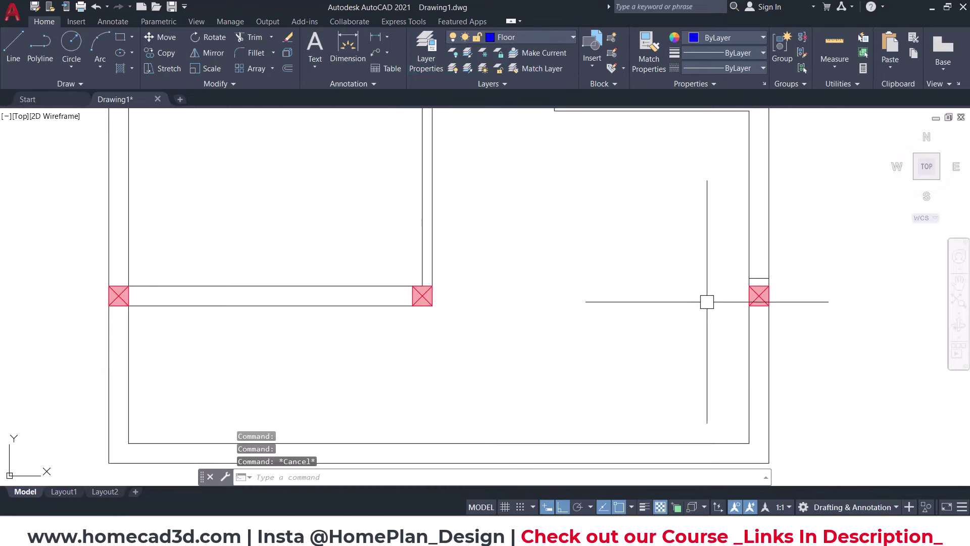
pyautogui.scroll(4, 790, 271)
# Step: Erase the stray short line beside the right plan's column and pan to its rooms
pyautogui.click(745, 245)
pyautogui.click(722, 260)
pyautogui.press('Delete')
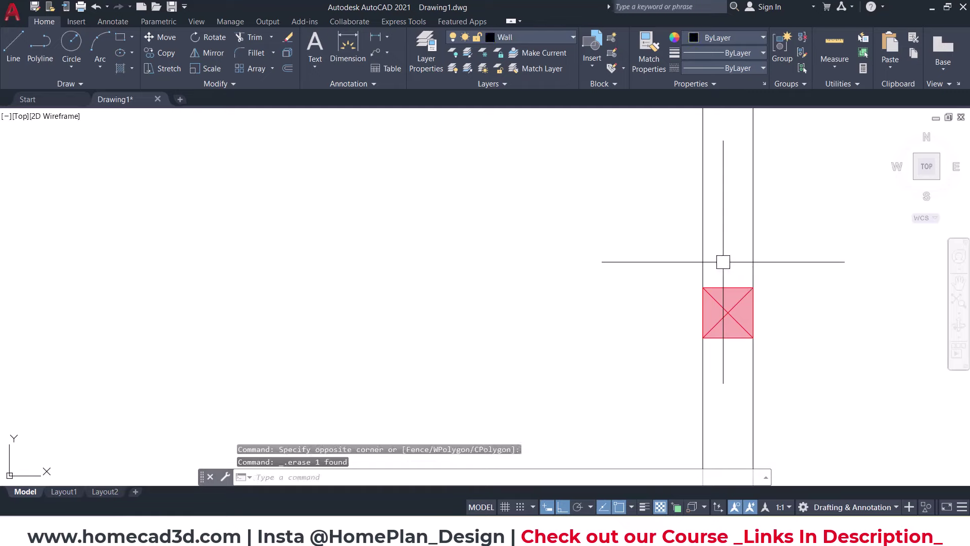
pyautogui.scroll(-5, 721, 259)
pyautogui.moveTo(721, 259)
pyautogui.mouseDown(button='middle')
pyautogui.moveTo(630, 273)
pyautogui.moveTo(279, 268)
pyautogui.mouseUp(button='middle')
pyautogui.moveTo(732, 282); pyautogui.dragTo(528, 281, button='middle')
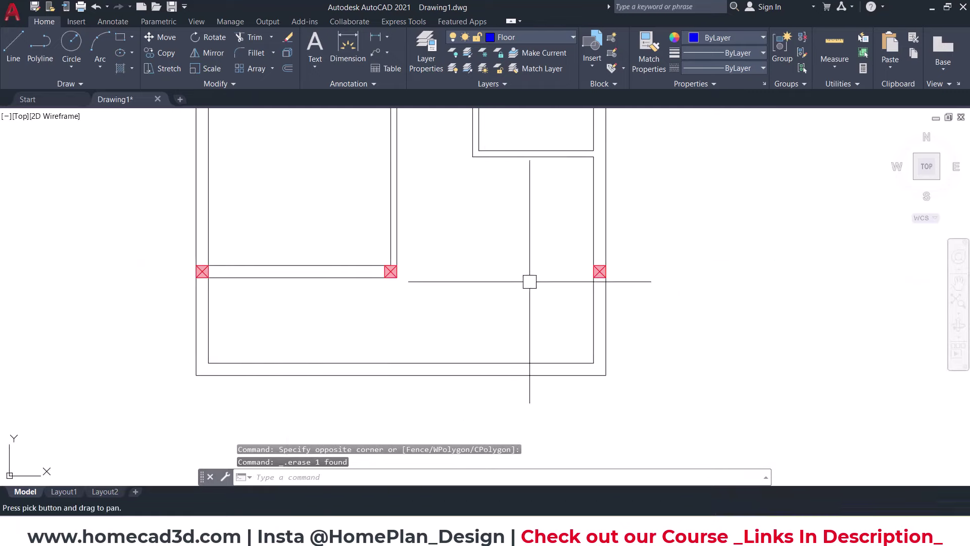
pyautogui.click(5, 60)
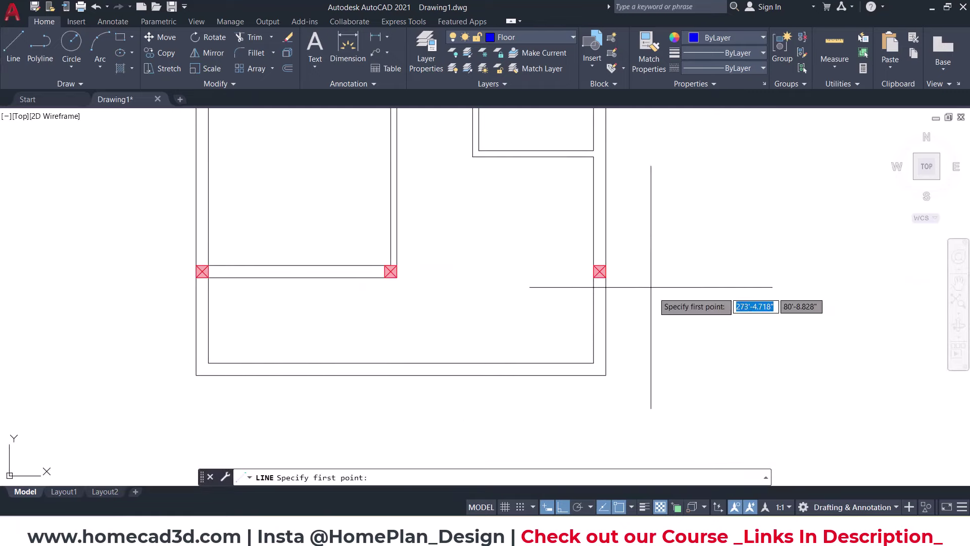
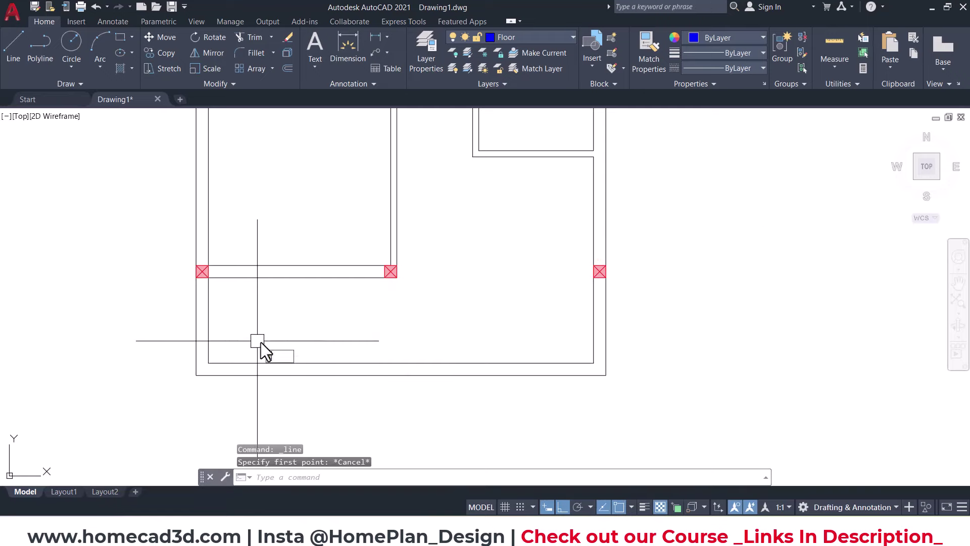
# Step: Cancel the unfinished line, abandon a trim of the wall segments, and keep Floor current
pyautogui.press('Escape')
pyautogui.write('tr')
pyautogui.press('Return')
pyautogui.click(301, 299)
pyautogui.click(158, 314)
pyautogui.press('Escape')
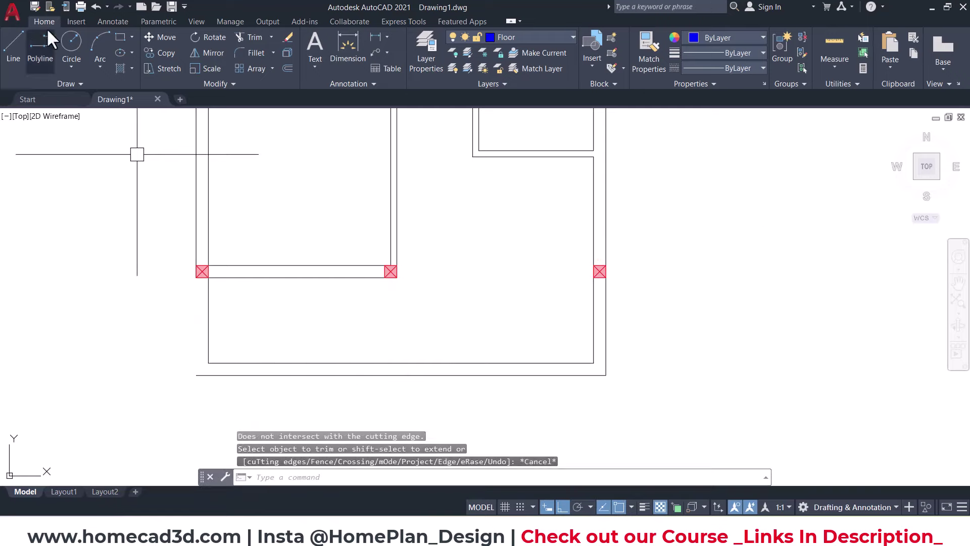
pyautogui.press('Escape')
pyautogui.click(551, 37)
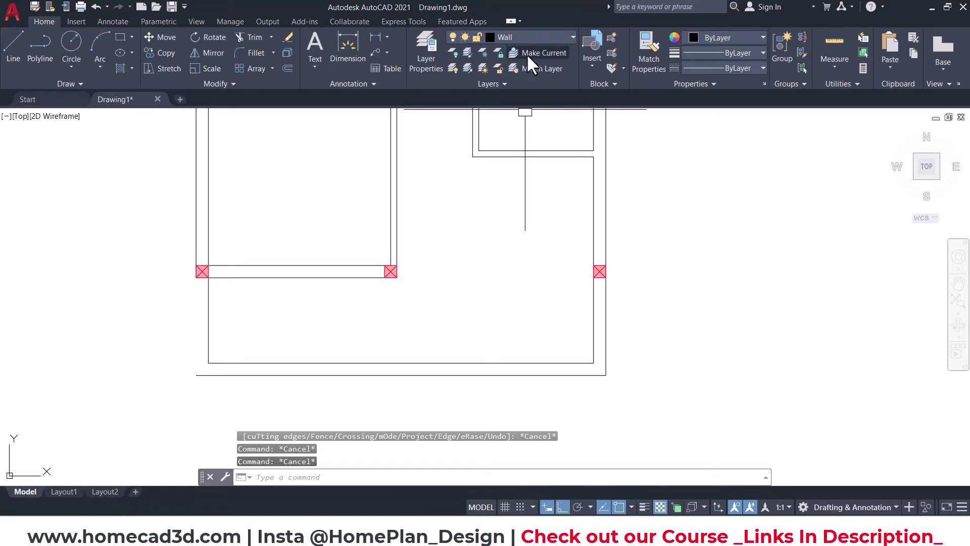
pyautogui.click(530, 38)
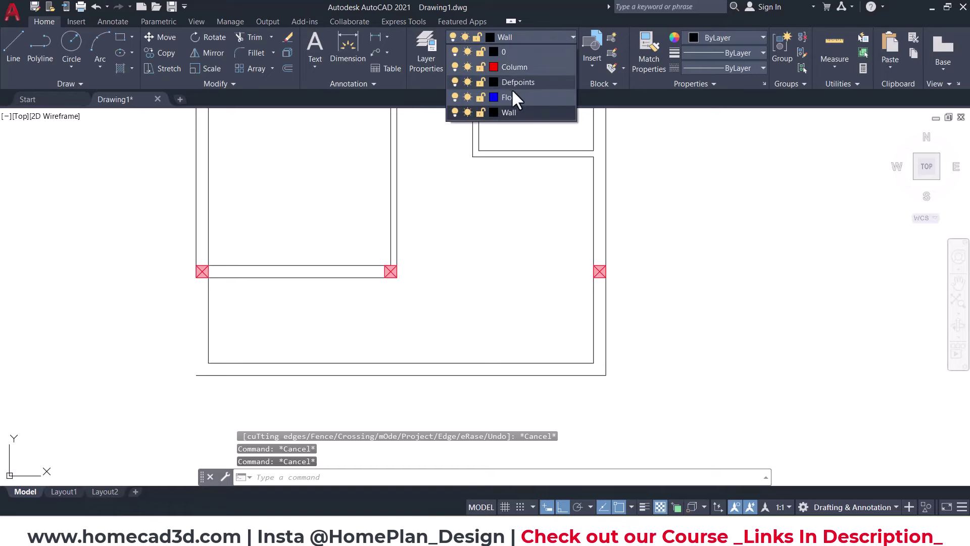
# Step: Draw a vertical Floor line from the left column corner down to the outer wall
pyautogui.click(14, 46)
pyautogui.click(384, 277)
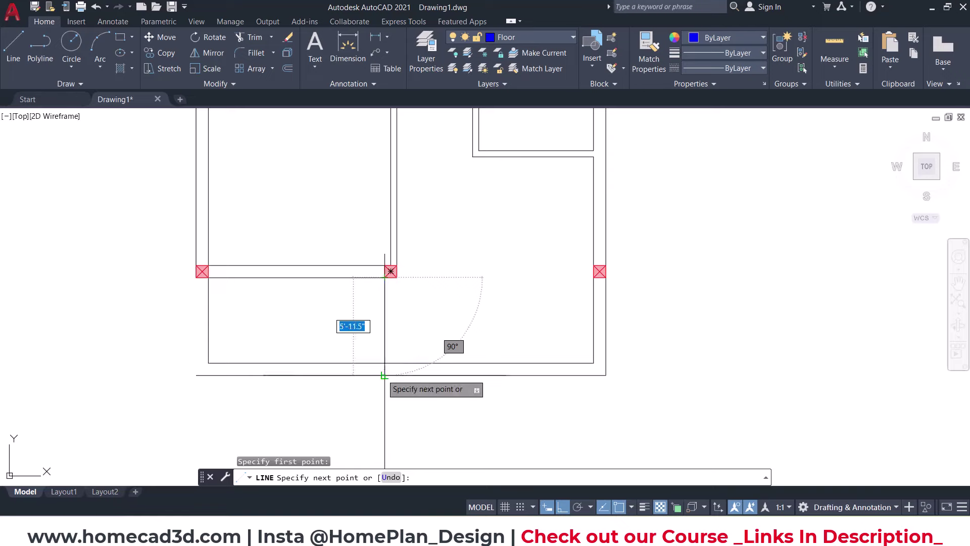
pyautogui.click(383, 375)
pyautogui.press('Escape')
pyautogui.write('tr')
pyautogui.press('Return')
pyautogui.click(349, 336)
pyautogui.press('Escape')
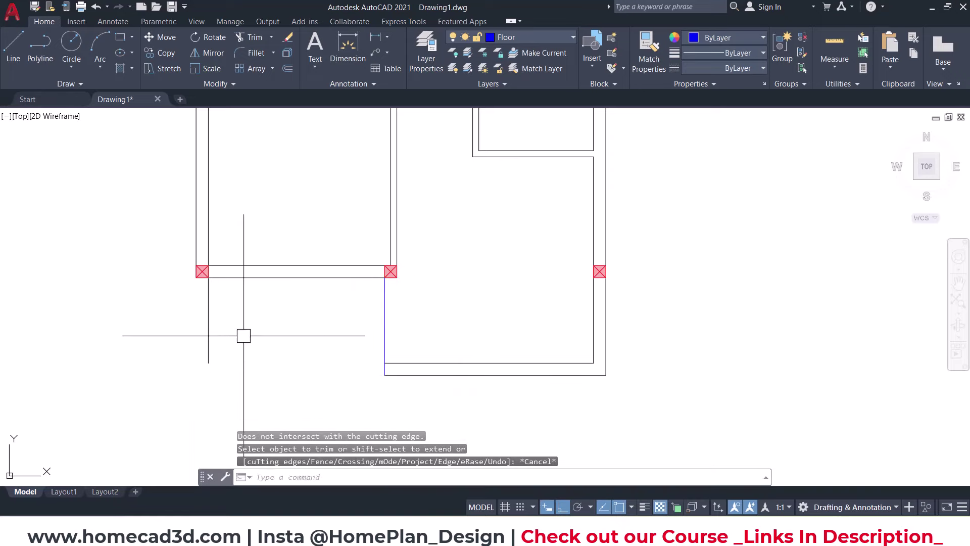
# Step: Erase the old vertical wall lines on the room's left side
pyautogui.click(238, 336)
pyautogui.click(210, 320)
pyautogui.click(189, 341)
pyautogui.press('Delete')
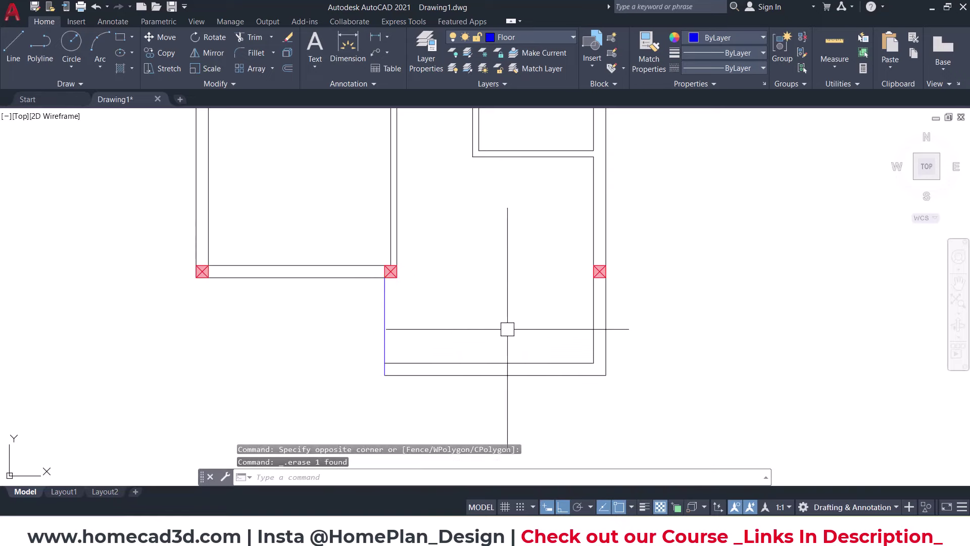
# Step: Move the two bottom wall lines onto the Floor layer
pyautogui.click(506, 329)
pyautogui.click(454, 383)
pyautogui.click(544, 37)
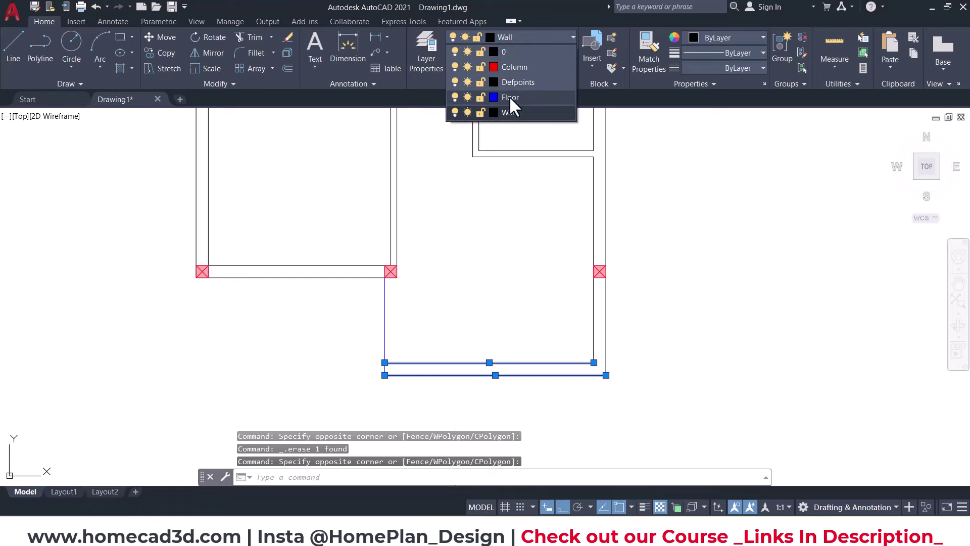
pyautogui.click(508, 95)
pyautogui.press('Escape')
pyautogui.press('Escape')
pyautogui.scroll(2, 617, 327)
# Step: Trim the right wall lines below the column
pyautogui.write('tr')
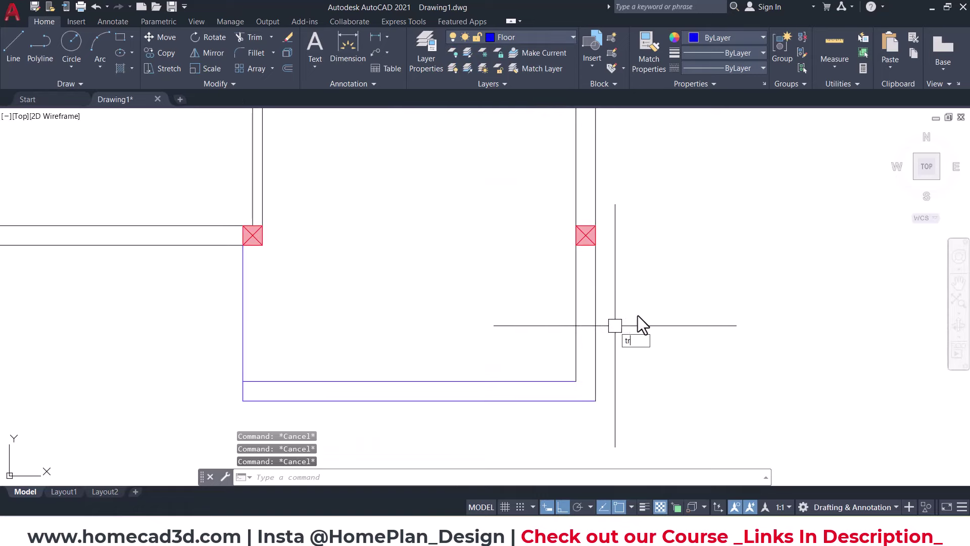
pyautogui.press('Return')
pyautogui.click(700, 306)
pyautogui.click(503, 275)
pyautogui.press('Escape')
# Step: Draw inner and outer vertical lines at the right column, from column to bottom wall
pyautogui.click(13, 48)
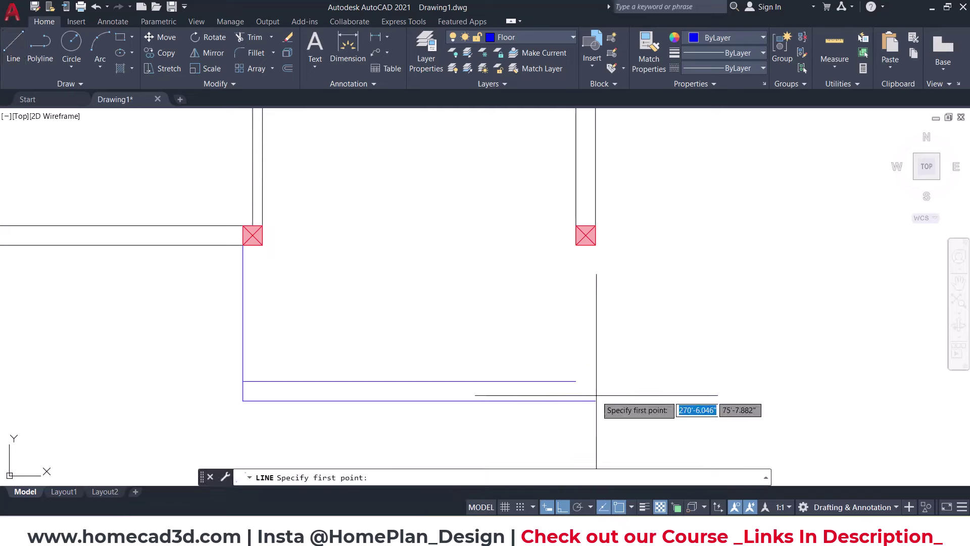
pyautogui.click(575, 381)
pyautogui.click(575, 245)
pyautogui.press('Escape')
pyautogui.press('Return')
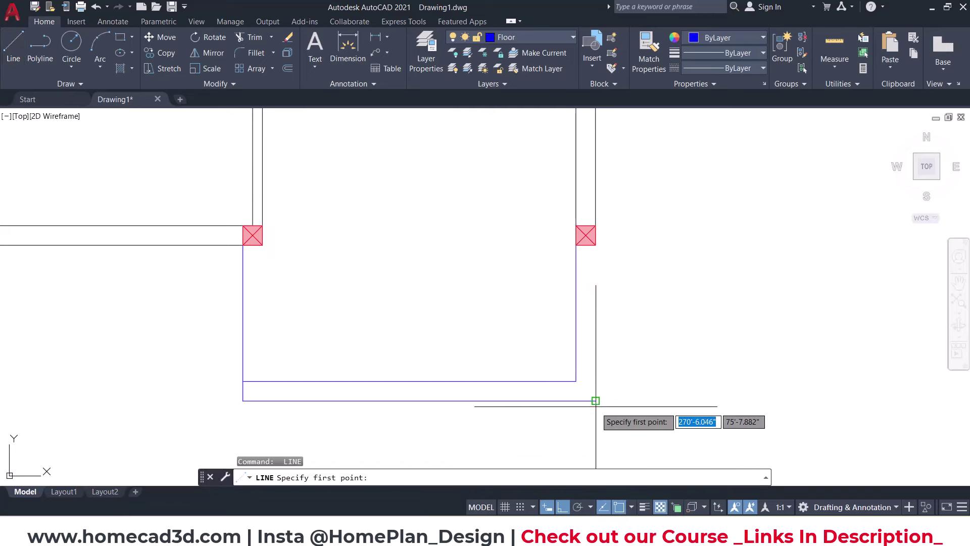
pyautogui.click(595, 400)
pyautogui.click(596, 245)
pyautogui.press('Escape')
pyautogui.press('Escape')
# Step: Delete the two inner lines and join the outer right, bottom and left edges into one polyline
pyautogui.click(569, 351)
pyautogui.click(551, 381)
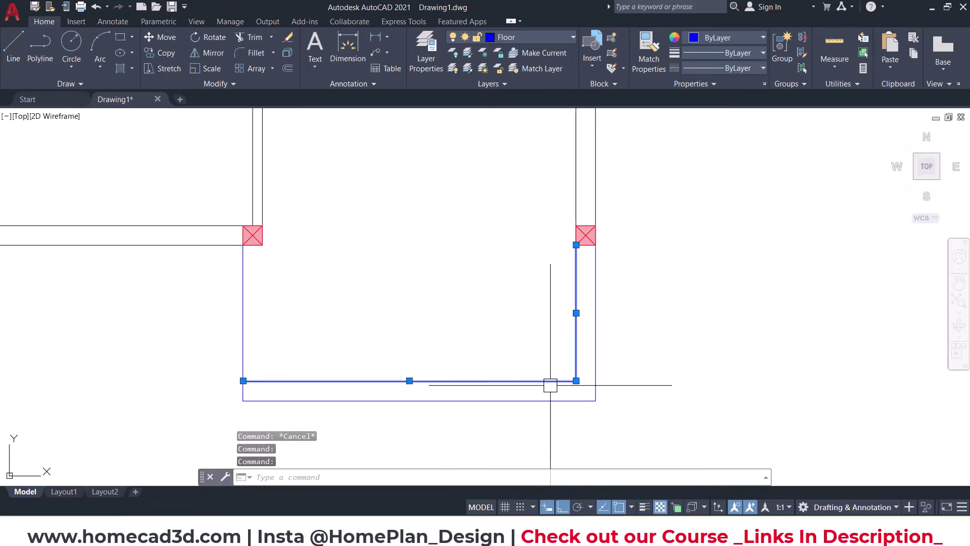
pyautogui.press('Delete')
pyautogui.click(624, 347)
pyautogui.click(549, 417)
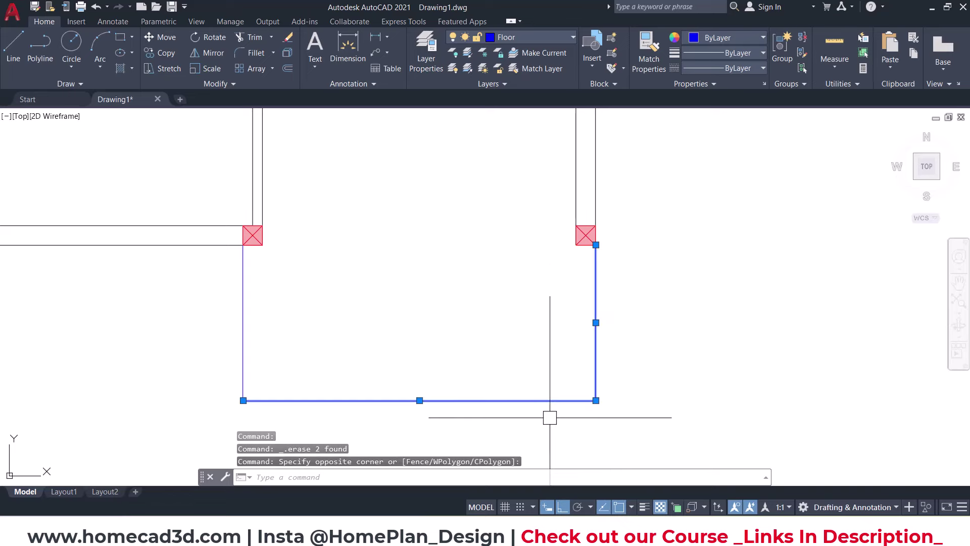
pyautogui.click(258, 327)
pyautogui.click(197, 315)
pyautogui.write('o')
pyautogui.press('Return')
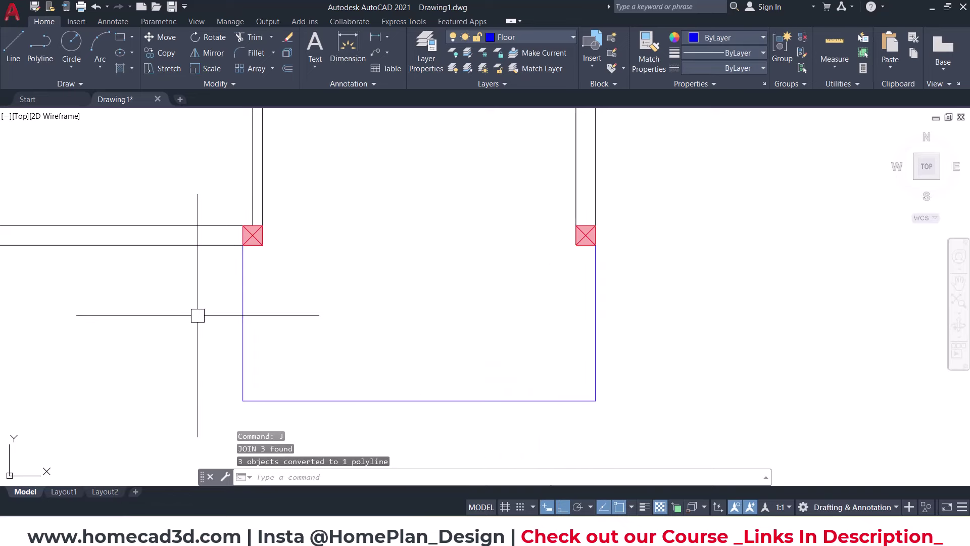
pyautogui.write('4.5')
# Step: Offset the room outline inward by 4.5 and then 1 to form parallel wall lines
pyautogui.press('Return')
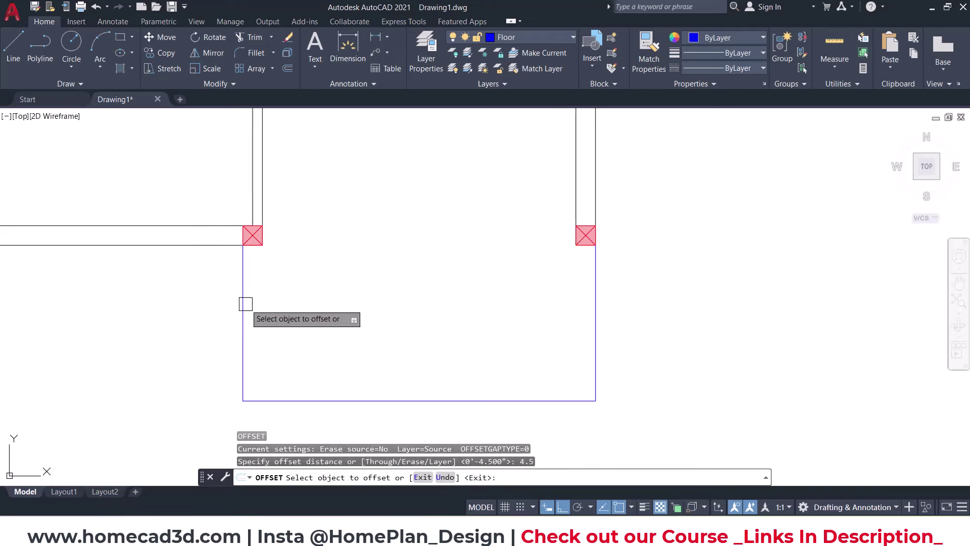
pyautogui.click(244, 303)
pyautogui.click(283, 305)
pyautogui.press('Return')
pyautogui.press('Return')
pyautogui.press('Return')
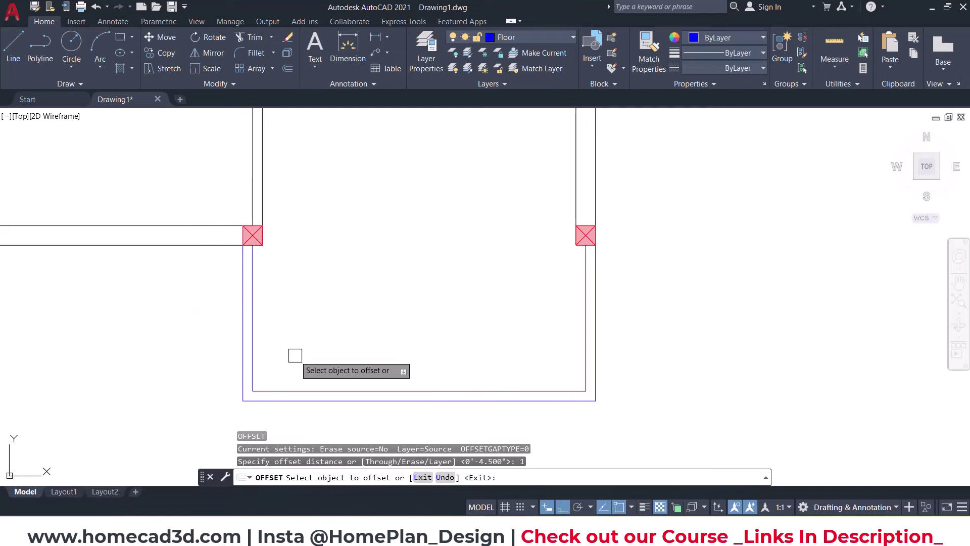
pyautogui.click(297, 391)
pyautogui.scroll(-2, 340, 328)
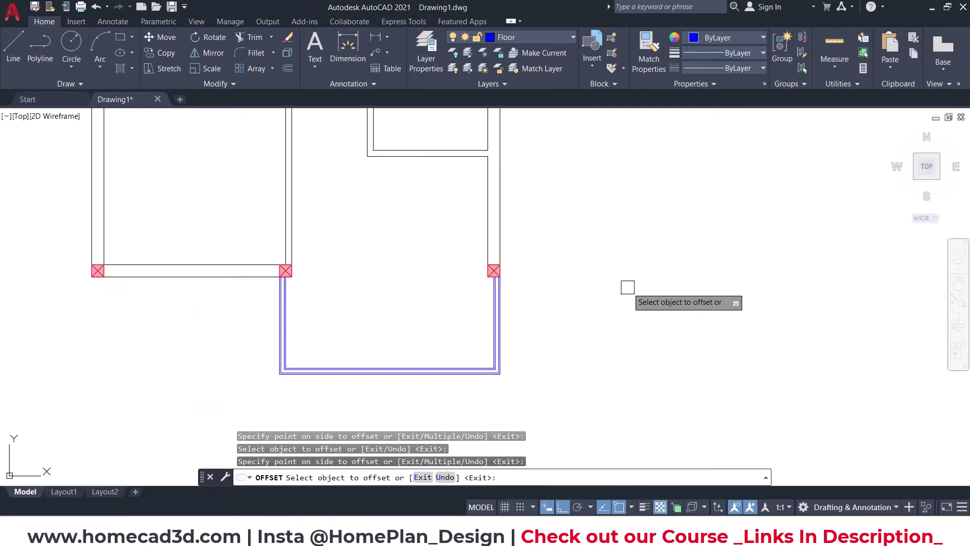
pyautogui.press('Escape')
pyautogui.moveTo(523, 280); pyautogui.dragTo(638, 276, button='middle')
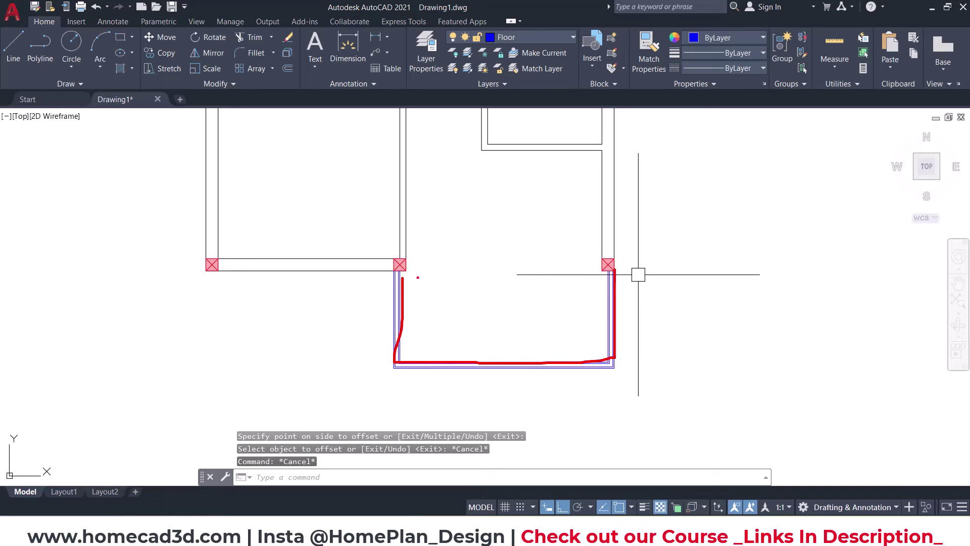
pyautogui.press('Escape')
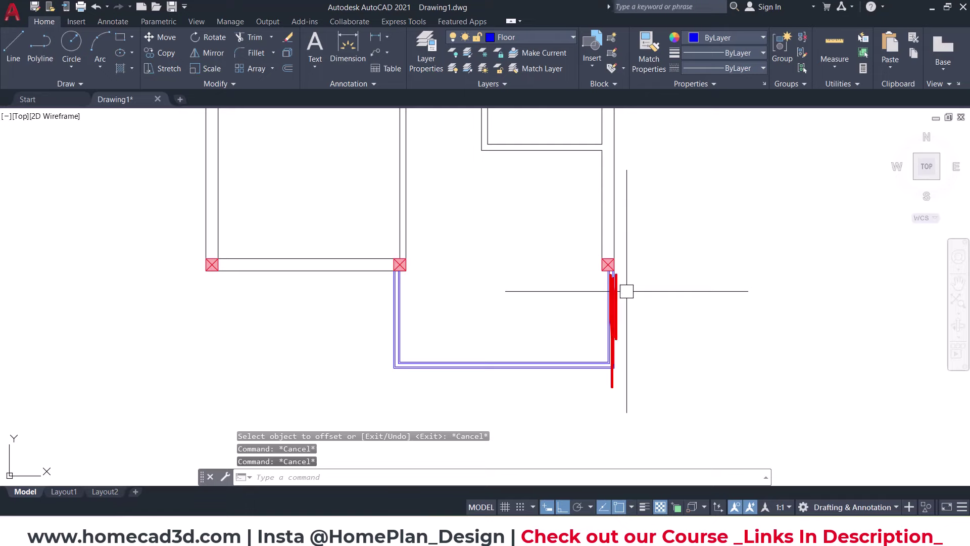
pyautogui.scroll(3, 617, 374)
# Step: Erase the extra double-wall outlines
pyautogui.click(622, 347)
pyautogui.click(574, 298)
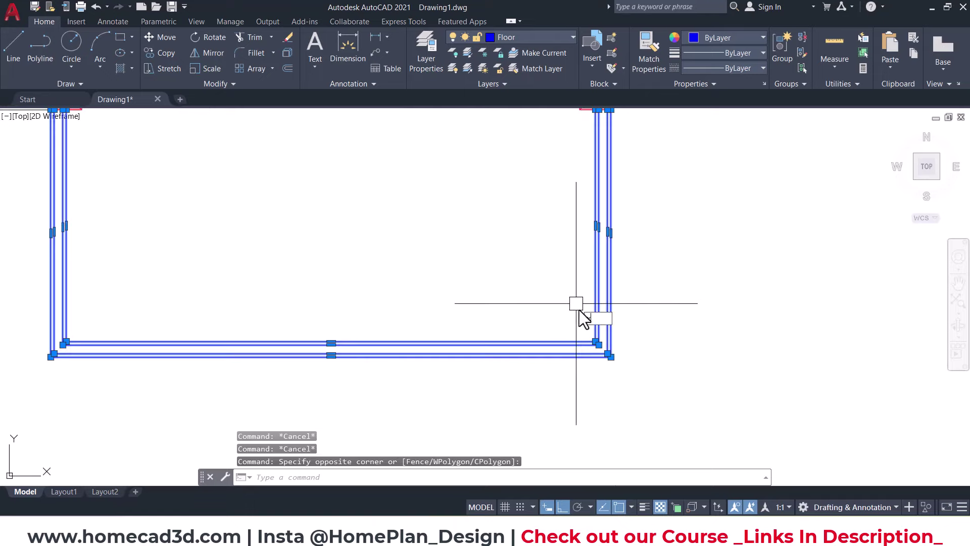
pyautogui.press('Delete')
pyautogui.scroll(2, 575, 303)
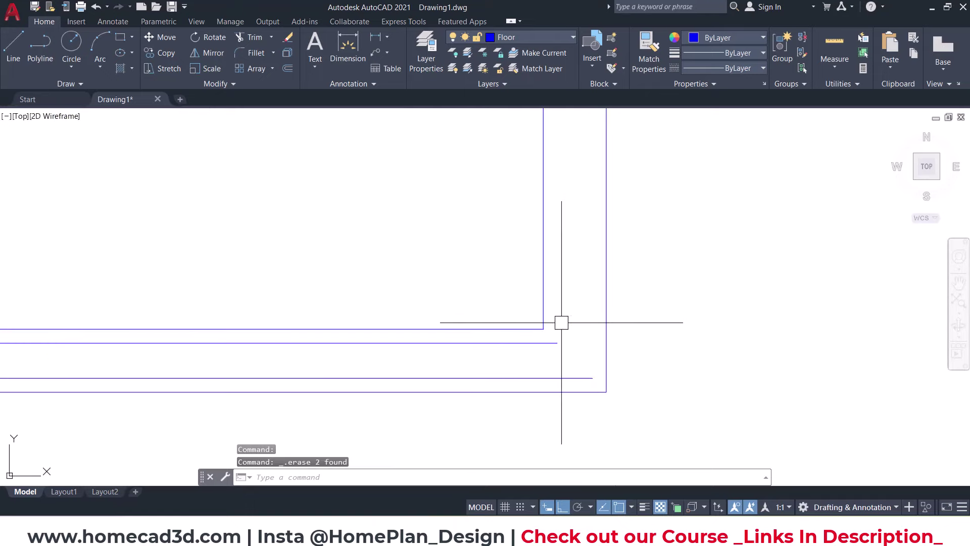
pyautogui.scroll(-3, 561, 322)
pyautogui.scroll(-3, 568, 323)
# Step: Put the two right wall lines back on the Wall layer
pyautogui.click(570, 321)
pyautogui.click(520, 278)
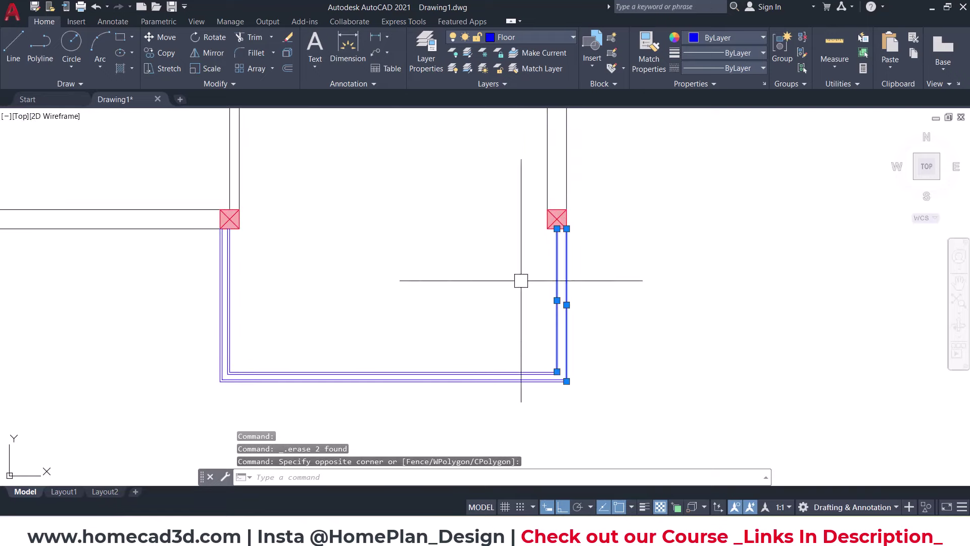
pyautogui.click(573, 37)
pyautogui.click(526, 117)
pyautogui.click(13, 50)
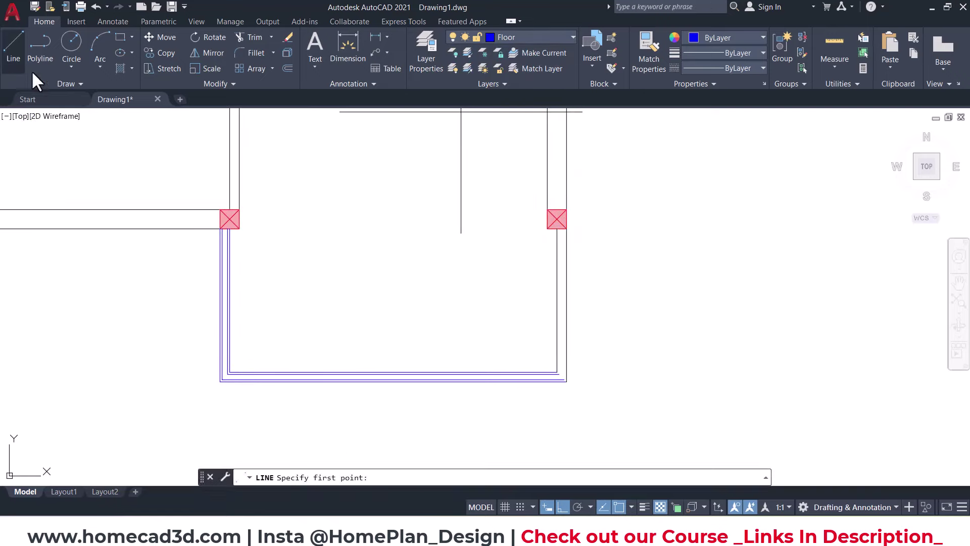
pyautogui.press('Escape')
pyautogui.press('Escape')
# Step: Stretch the bottom wall line's endpoint to meet the corner
pyautogui.press('Return')
pyautogui.scroll(4, 561, 368)
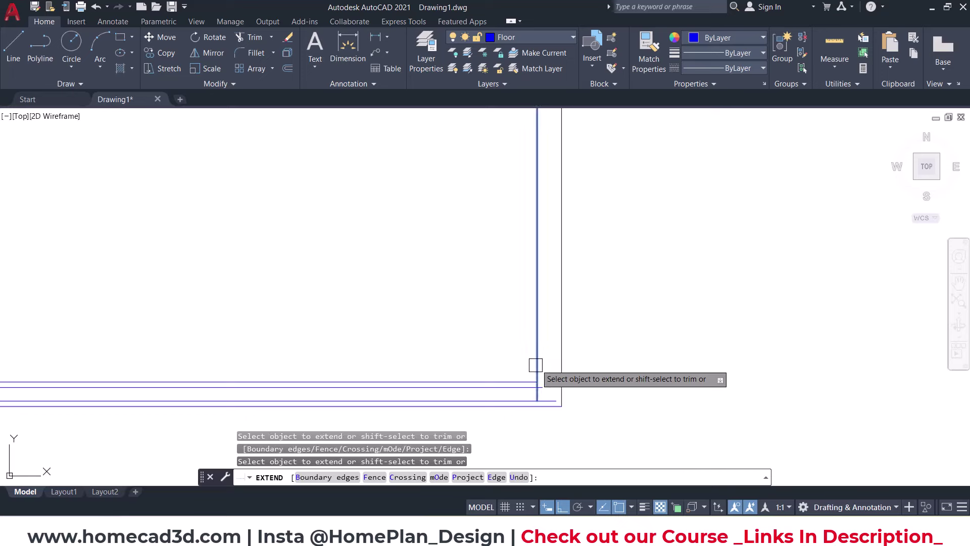
pyautogui.scroll(4, 548, 422)
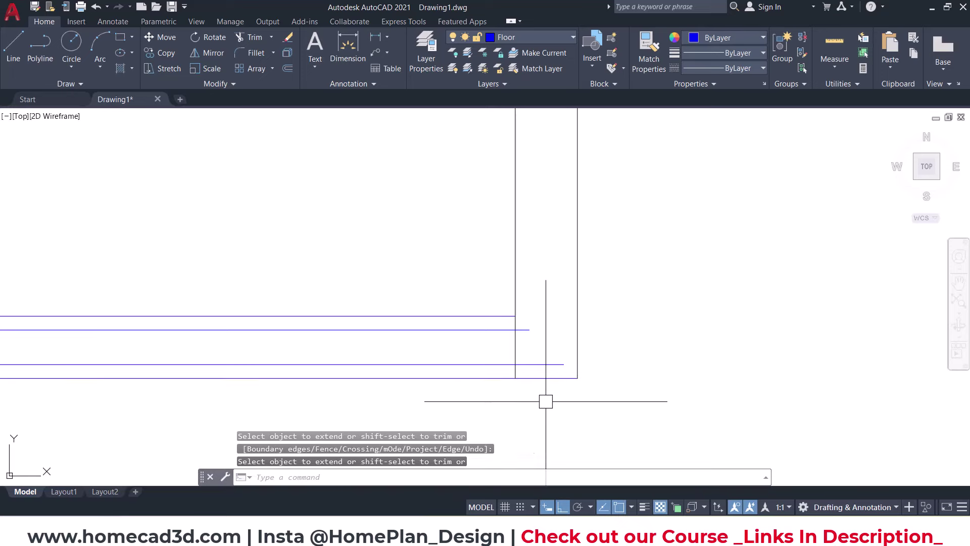
pyautogui.press('Escape')
pyautogui.press('Escape')
pyautogui.click(577, 378)
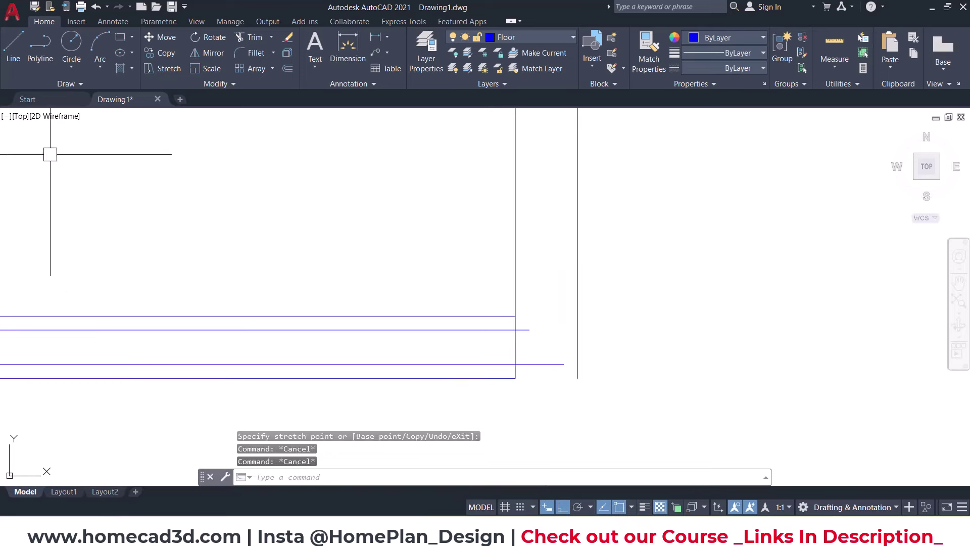
# Step: Make Wall the current layer
pyautogui.click(525, 37)
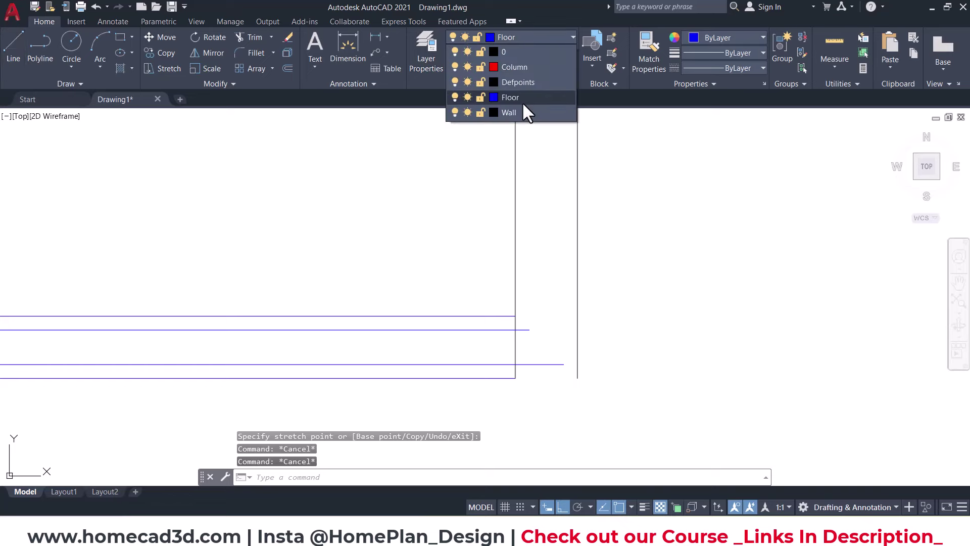
pyautogui.click(508, 108)
pyautogui.click(15, 41)
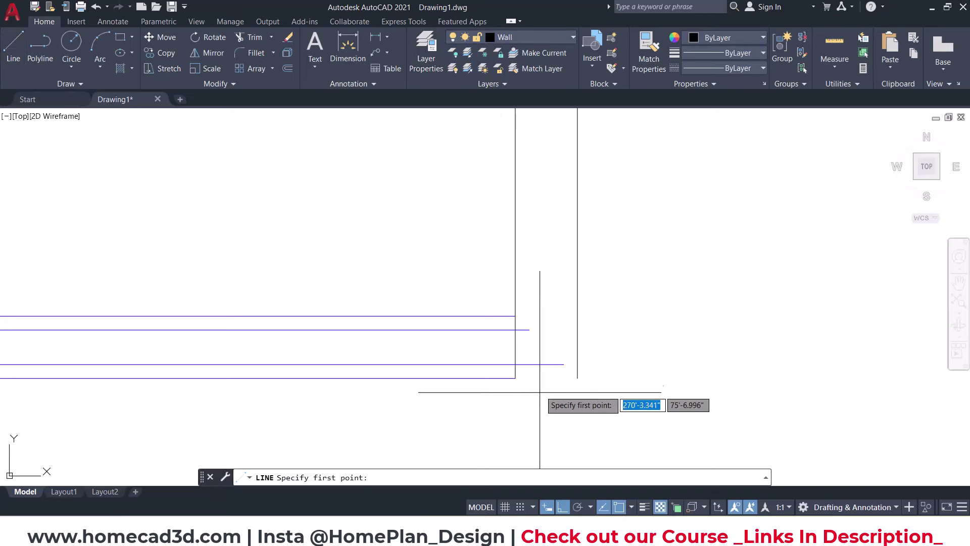
pyautogui.click(516, 377)
pyautogui.press('Escape')
pyautogui.press('Escape')
# Step: Trim the lower-right wall corner, checking it while zooming
pyautogui.write('tr')
pyautogui.press('Return')
pyautogui.press('Return')
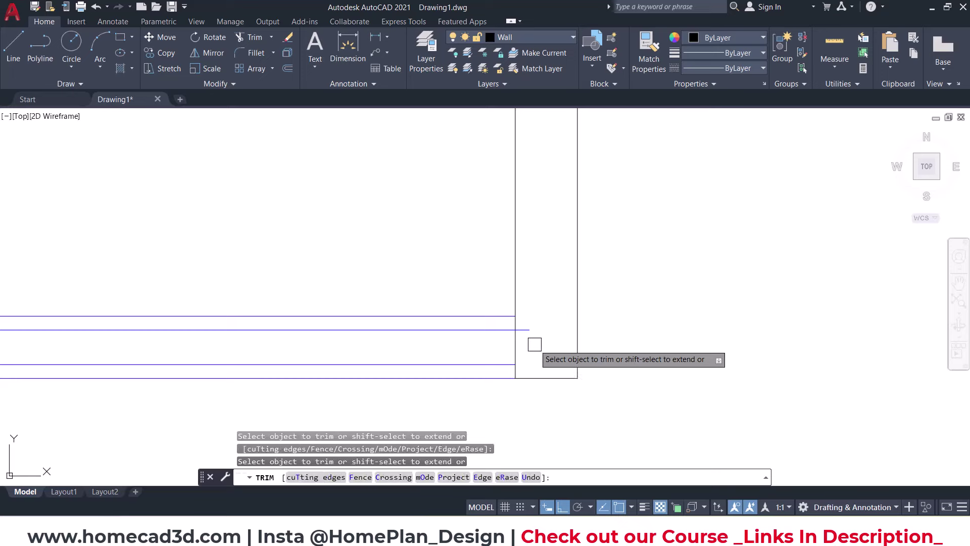
pyautogui.scroll(-4, 572, 322)
pyautogui.scroll(2, 546, 330)
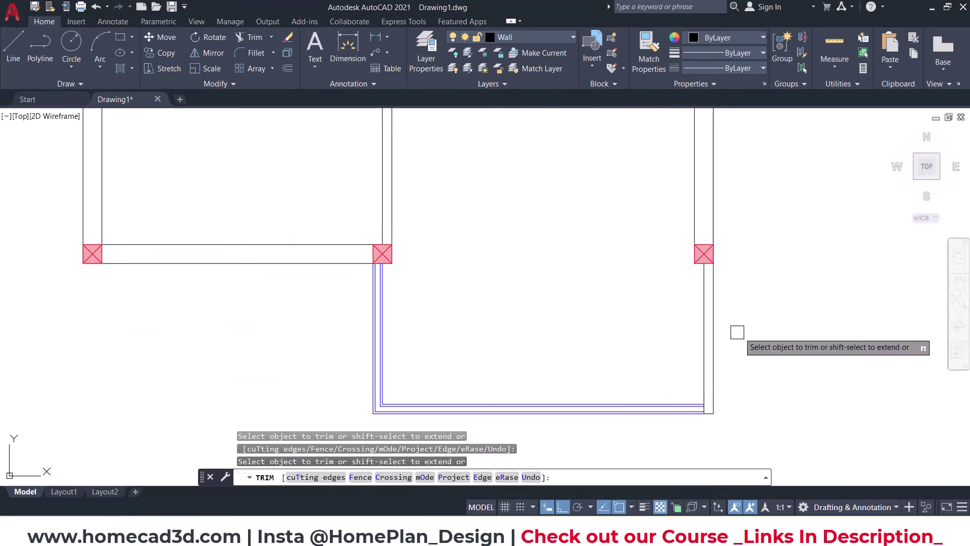
pyautogui.scroll(-2, 697, 338)
pyautogui.press('Escape')
pyautogui.press('Escape')
pyautogui.press('Escape')
pyautogui.scroll(-3, 644, 299)
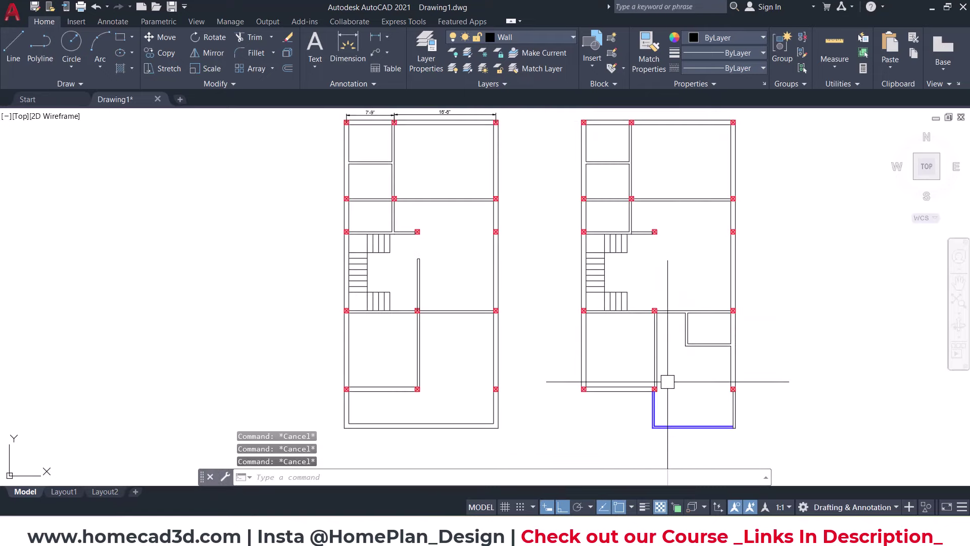
# Step: Make Floor the current layer again
pyautogui.moveTo(699, 410); pyautogui.dragTo(702, 384, button='middle')
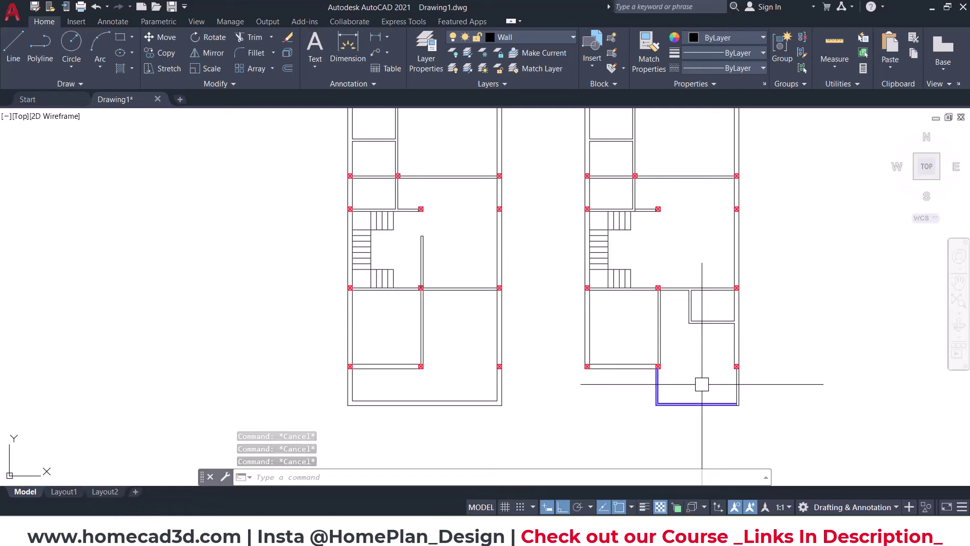
pyautogui.click(548, 39)
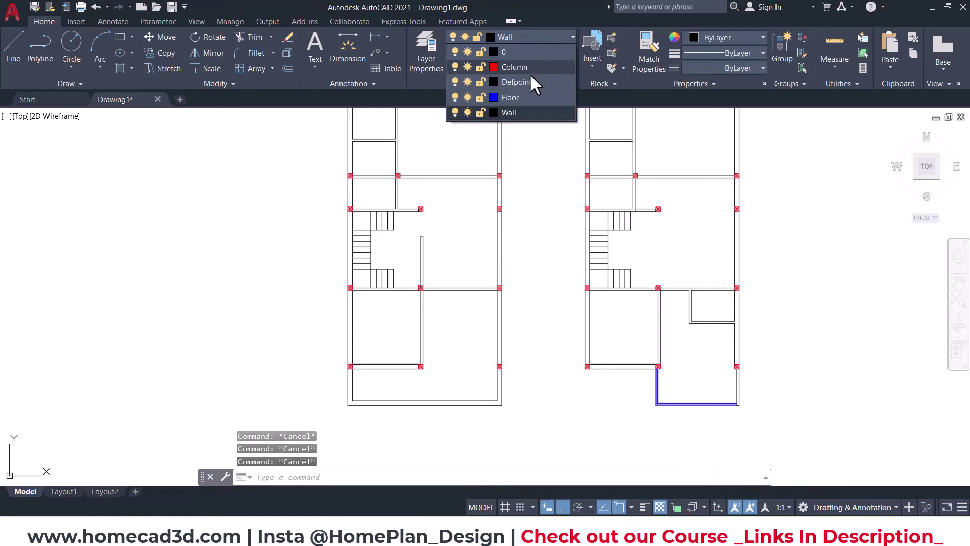
pyautogui.click(518, 93)
pyautogui.scroll(3, 652, 374)
pyautogui.scroll(2, 653, 367)
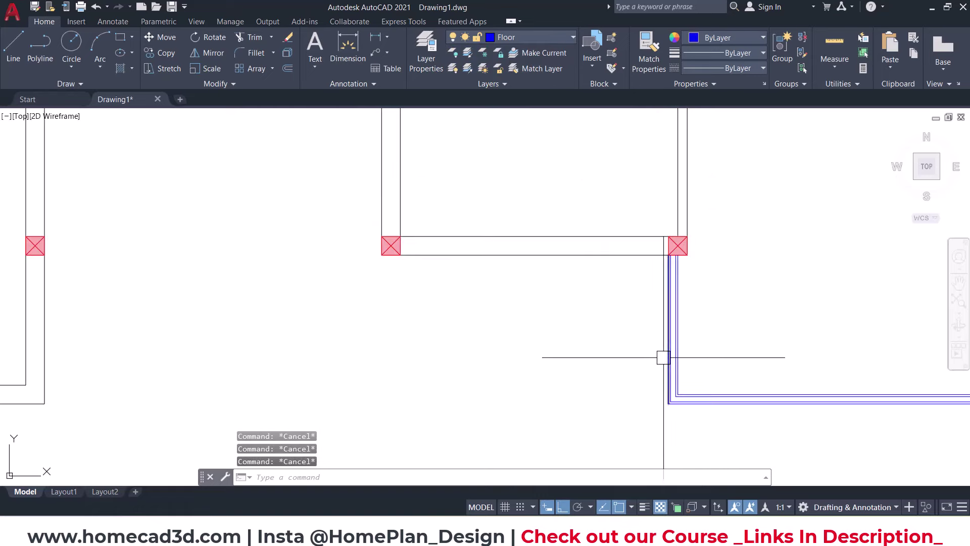
# Step: Copy the blue vertical Floor line from the column corner to the left plan's matching column
pyautogui.click(145, 53)
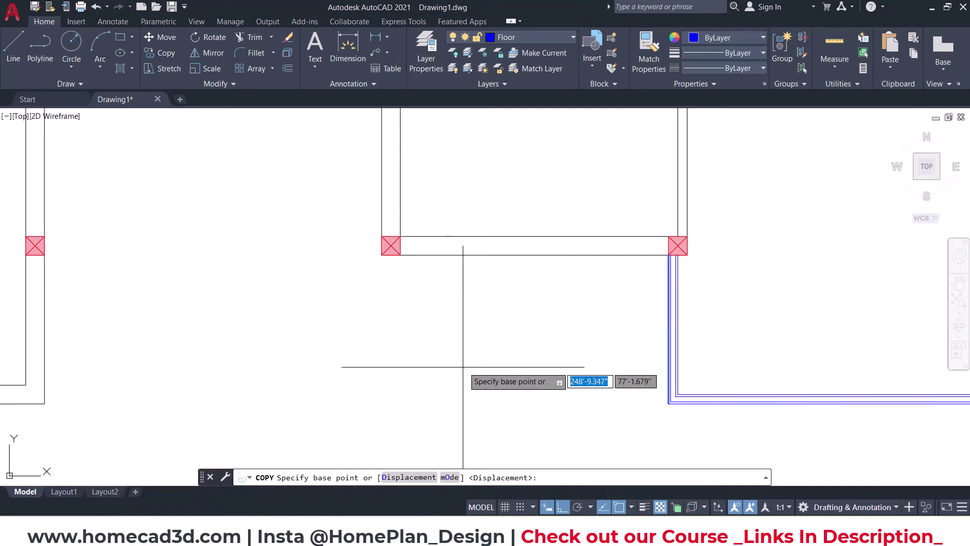
pyautogui.click(391, 246)
pyautogui.moveTo(460, 246); pyautogui.dragTo(135, 240, button='middle')
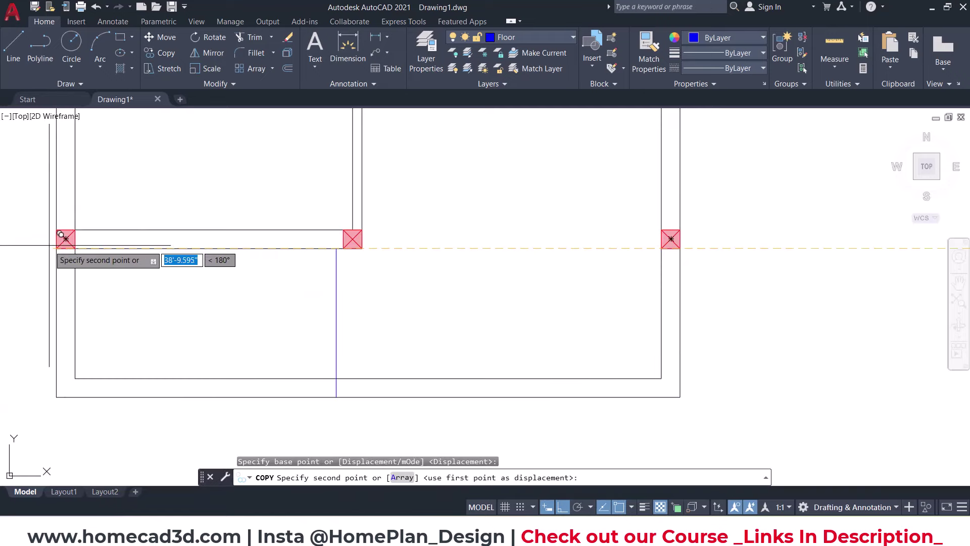
pyautogui.click(54, 239)
pyautogui.press('Escape')
pyautogui.click(351, 314)
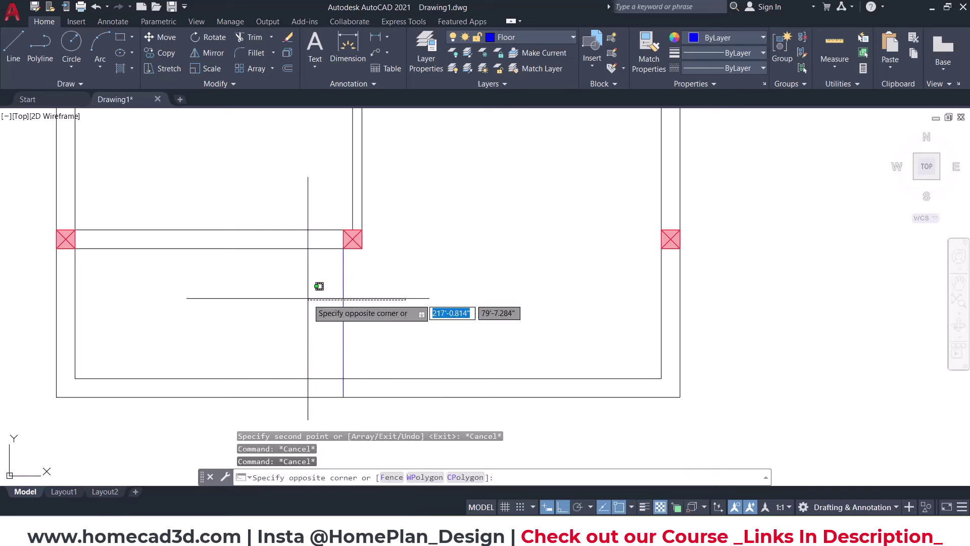
pyautogui.click(307, 298)
pyautogui.scroll(-2, 365, 303)
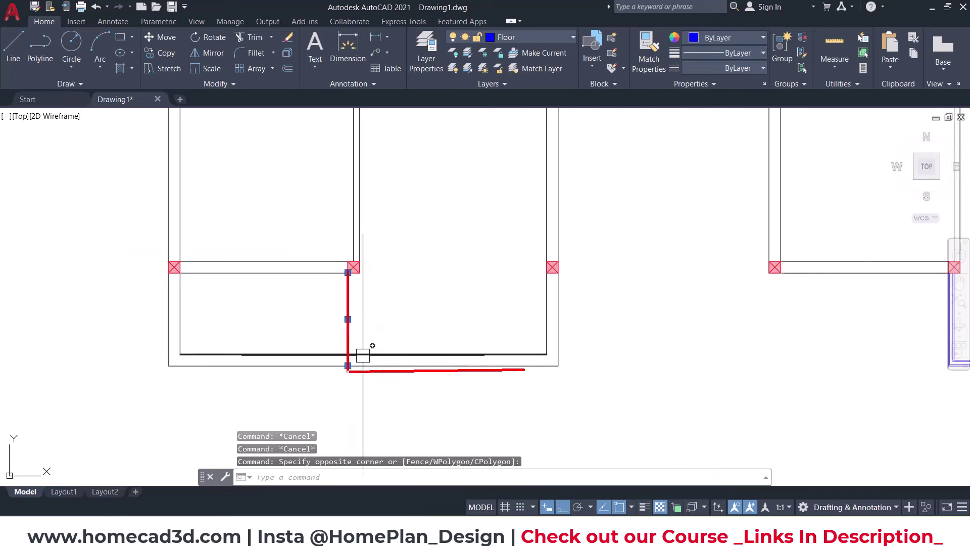
pyautogui.press('Escape')
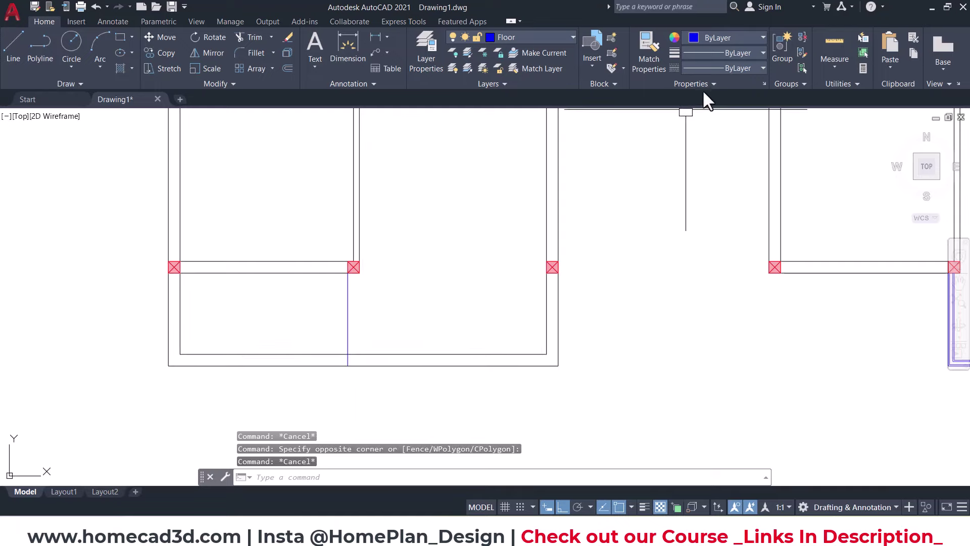
# Step: Load the HIDDEN linetype into the drawing through the linetype manager
pyautogui.click(713, 69)
pyautogui.click(708, 128)
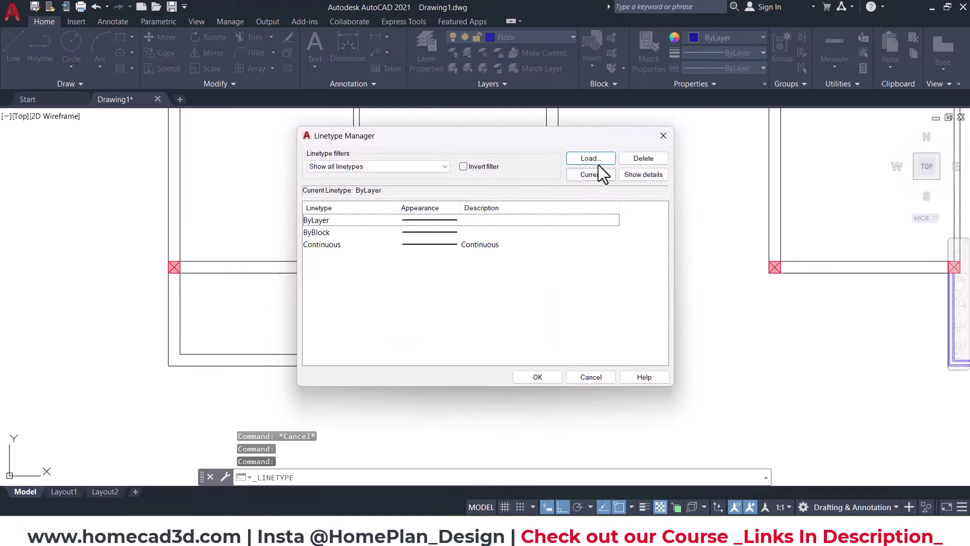
pyautogui.click(590, 159)
pyautogui.scroll(-4, 129, 353)
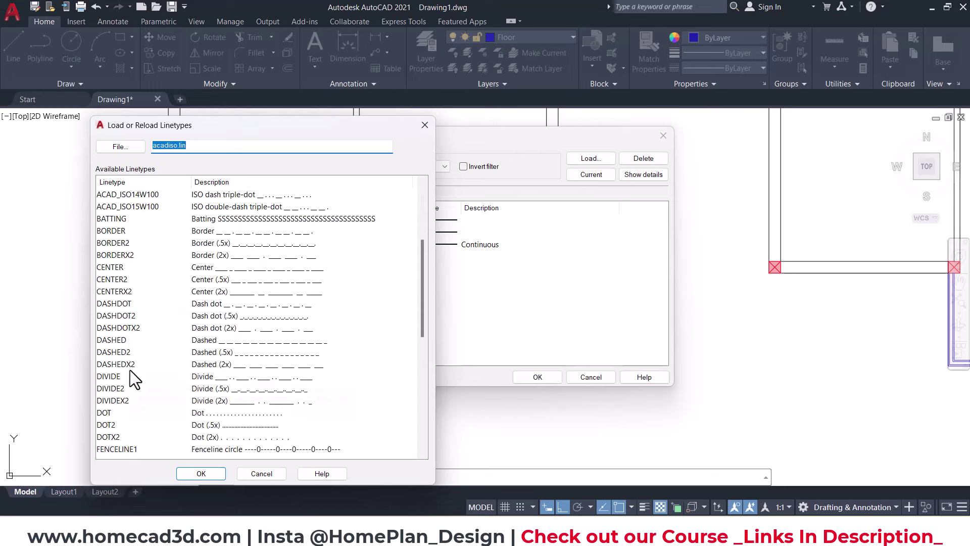
pyautogui.scroll(-4, 125, 399)
pyautogui.click(120, 340)
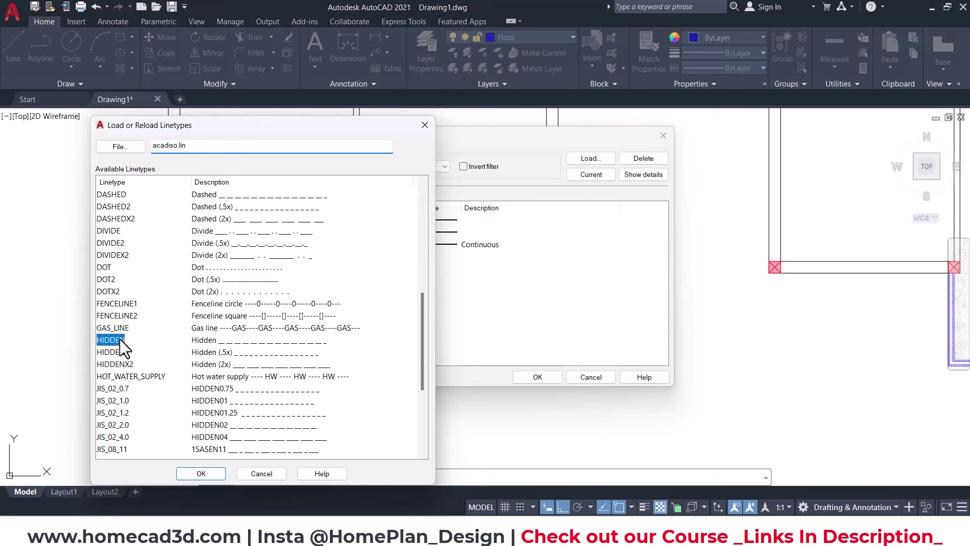
pyautogui.click(215, 476)
pyautogui.click(457, 258)
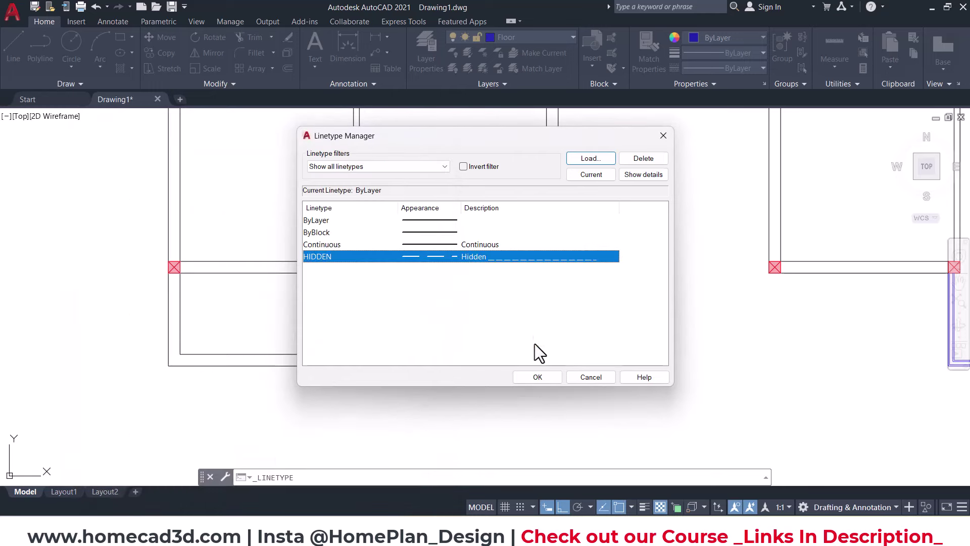
pyautogui.click(535, 376)
# Step: Give the new vertical line in the left plan's lower room the HIDDEN linetype
pyautogui.click(349, 306)
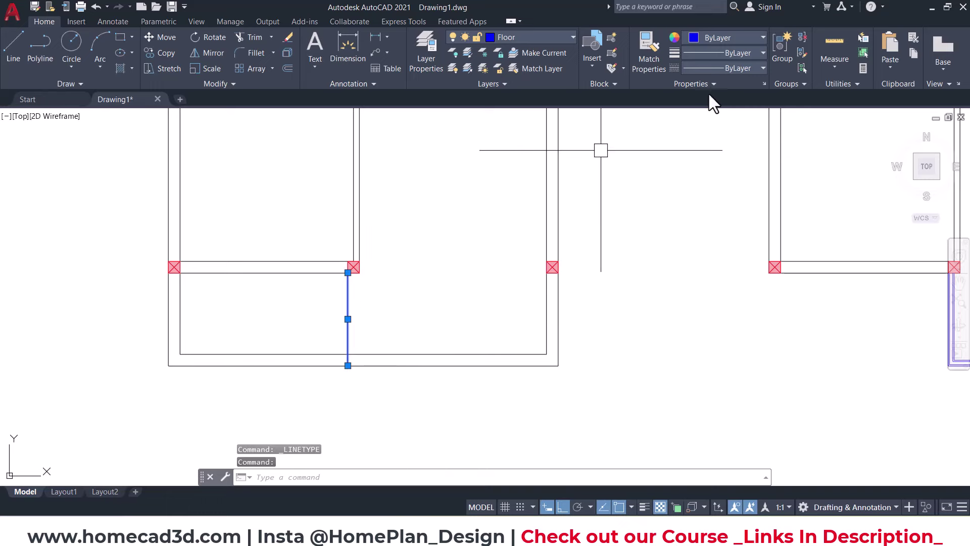
pyautogui.click(730, 68)
pyautogui.click(724, 126)
pyautogui.press('Escape')
pyautogui.press('Escape')
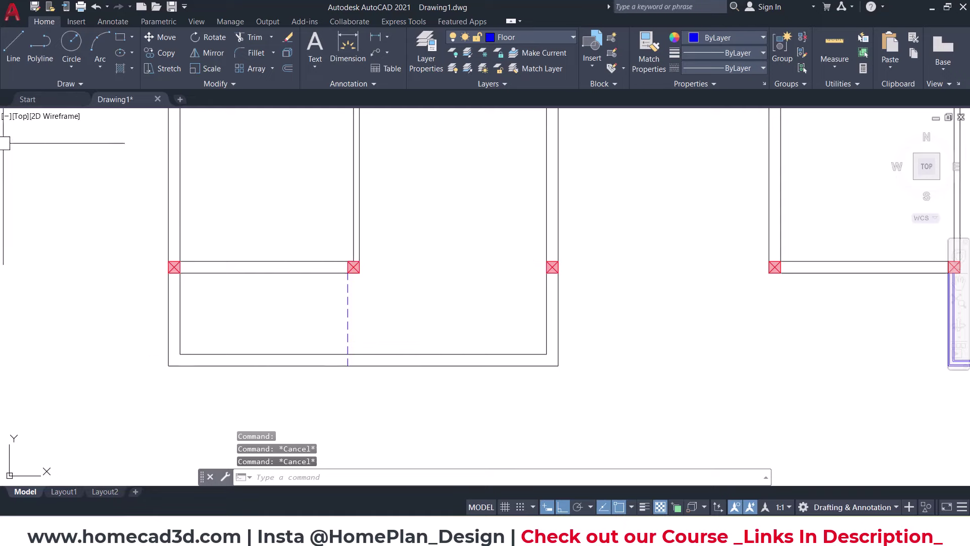
pyautogui.click(13, 48)
# Step: On the Wall layer, draw a short line from the dashed line down to the bottom wall
pyautogui.press('Escape')
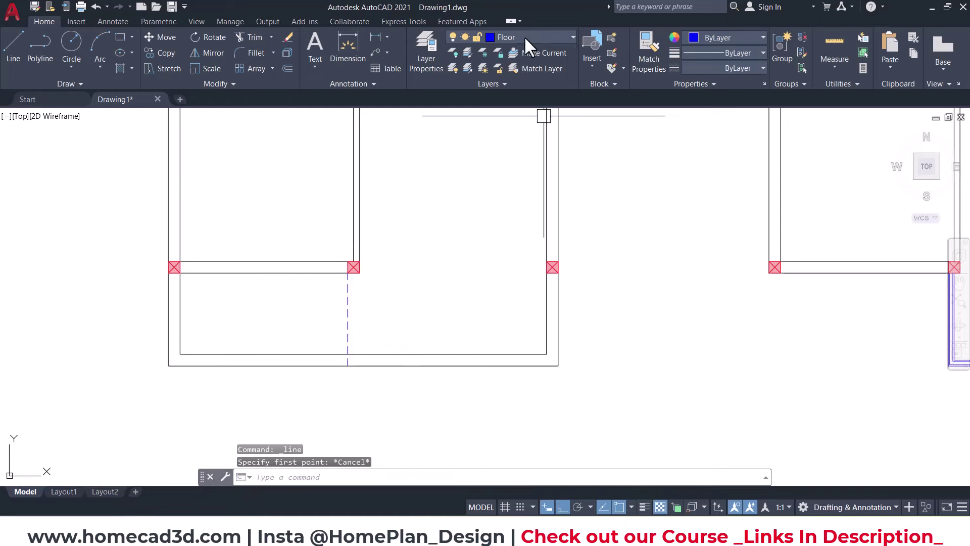
pyautogui.click(524, 36)
pyautogui.click(526, 110)
pyautogui.click(13, 51)
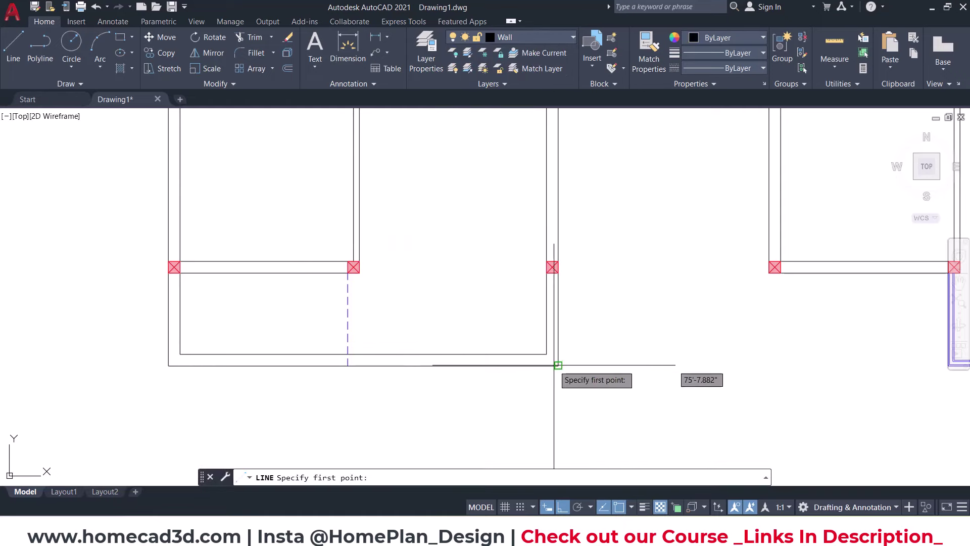
pyautogui.click(554, 364)
pyautogui.press('Escape')
pyautogui.press('space')
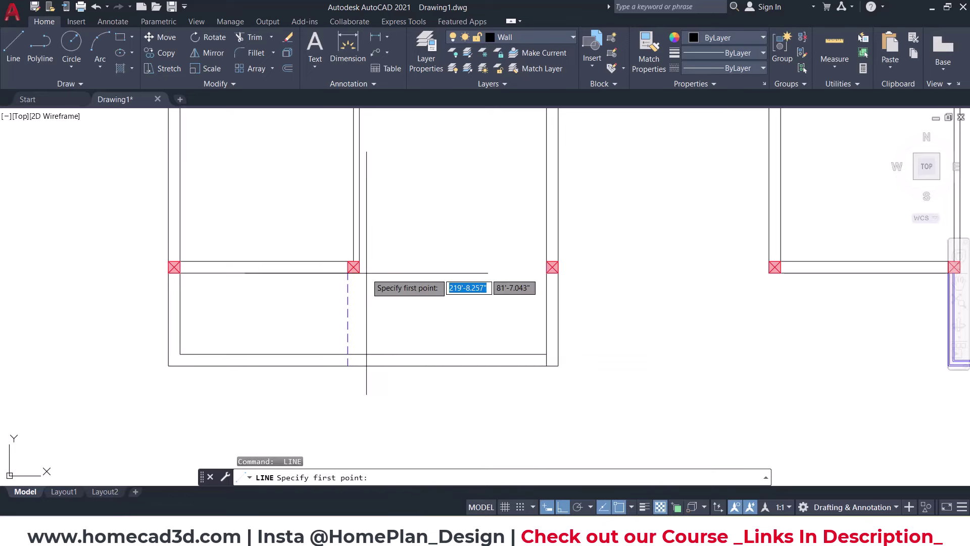
pyautogui.click(353, 266)
pyautogui.click(359, 363)
pyautogui.press('Escape')
pyautogui.press('Escape')
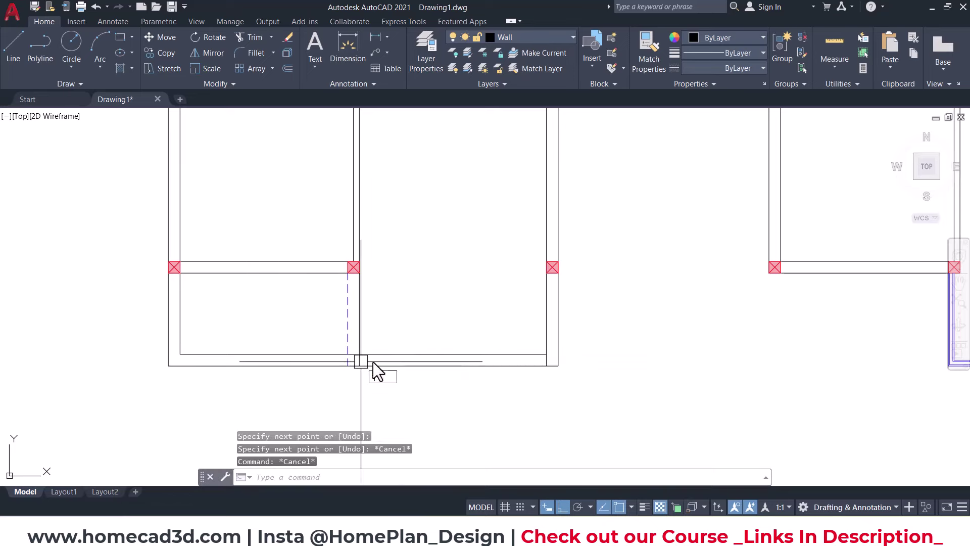
# Step: Trim away the bottom wall segment beside the dashed line
pyautogui.write('tr')
pyautogui.press('space')
pyautogui.click(376, 371)
pyautogui.click(433, 335)
pyautogui.press('Escape')
pyautogui.press('Escape')
pyautogui.press('Escape')
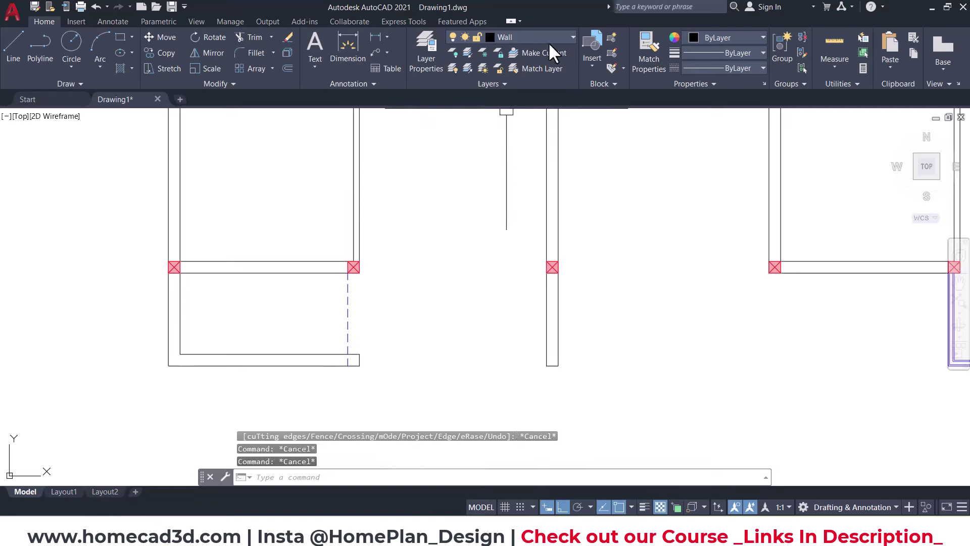
# Step: Draw a Floor-layer line from the dashed line's base to the right wall, matched to the dashed style
pyautogui.click(548, 39)
pyautogui.click(522, 94)
pyautogui.click(7, 53)
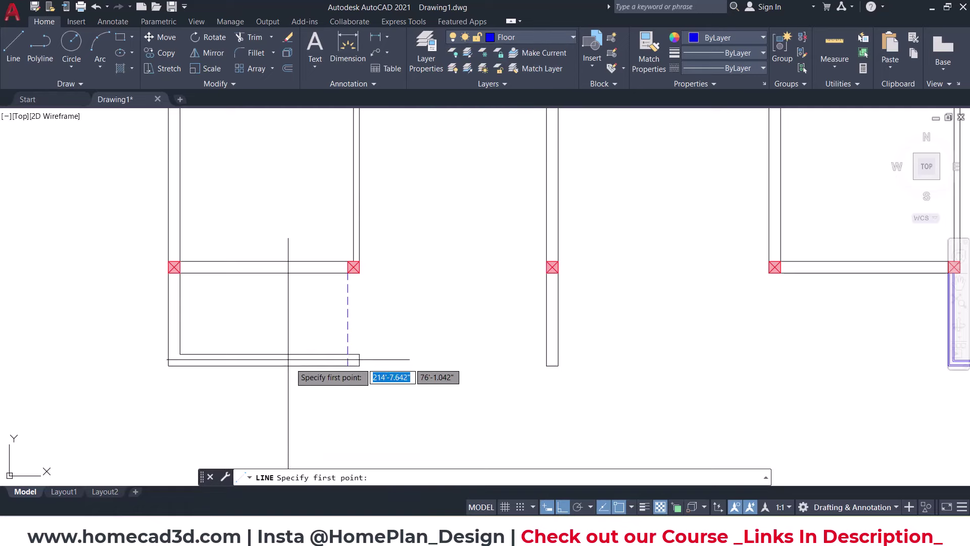
pyautogui.click(348, 365)
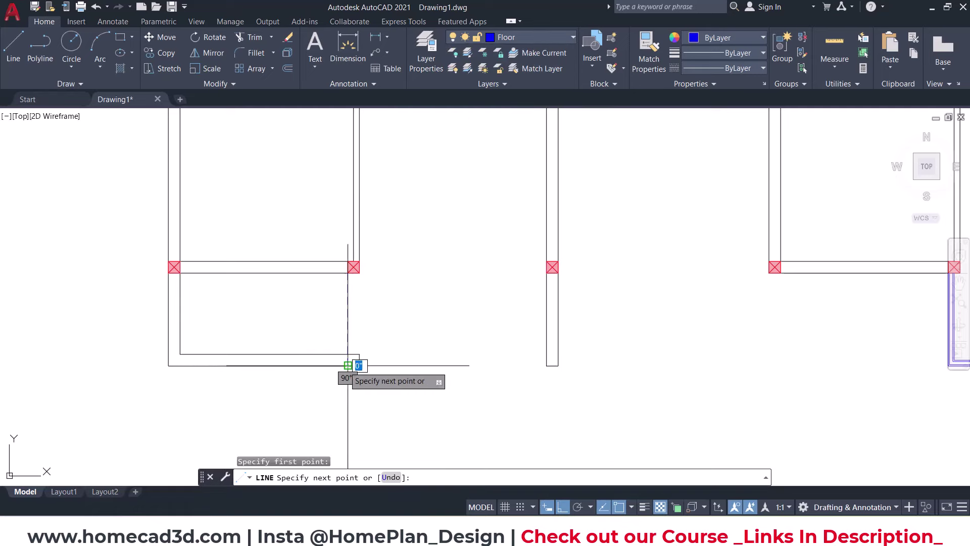
pyautogui.click(546, 365)
pyautogui.press('Escape')
pyautogui.press('Escape')
pyautogui.write('a')
pyautogui.press('Return')
pyautogui.click(348, 303)
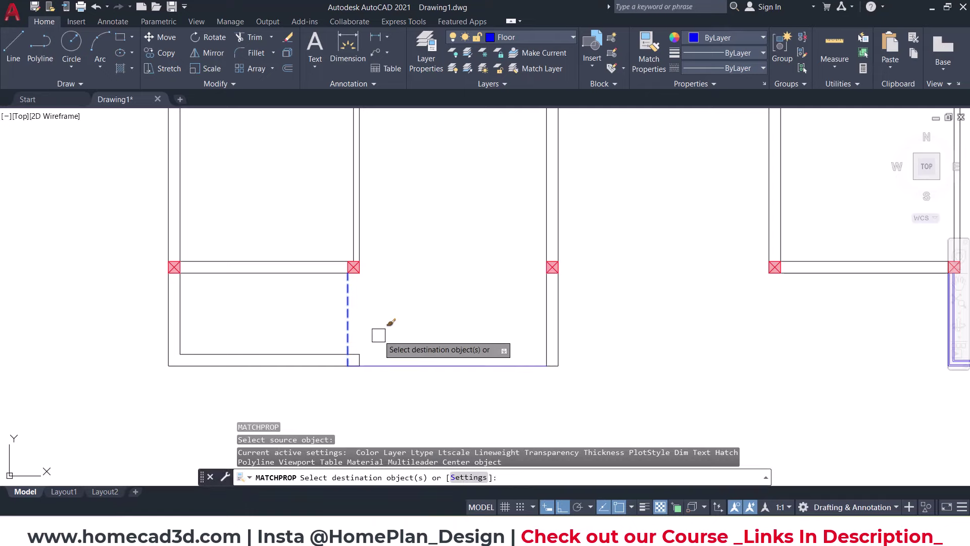
pyautogui.click(385, 365)
pyautogui.press('Escape')
# Step: Delete the left plan's two top dimensions
pyautogui.scroll(-4, 440, 355)
pyautogui.moveTo(592, 327); pyautogui.dragTo(512, 392, button='middle')
pyautogui.moveTo(681, 275); pyautogui.dragTo(671, 298, button='middle')
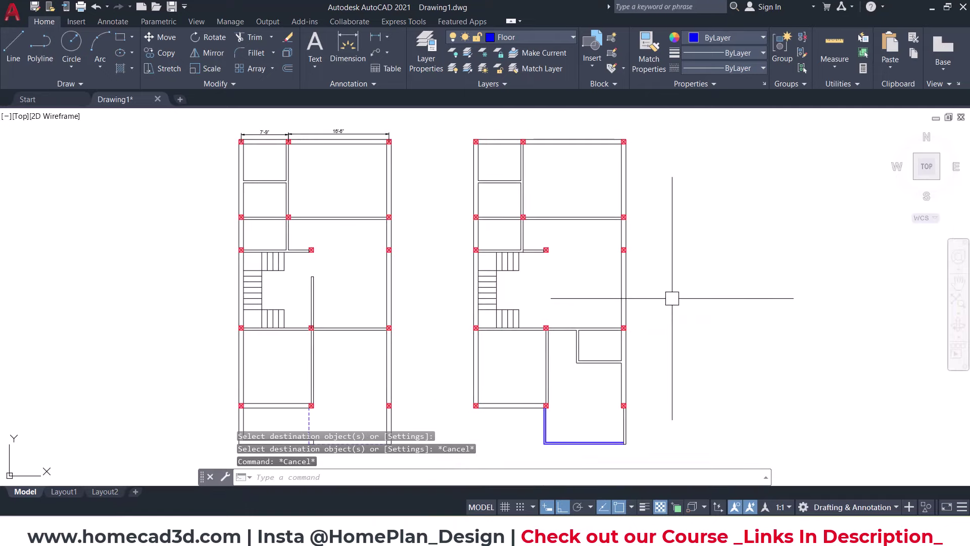
pyautogui.press('Escape')
pyautogui.scroll(2, 303, 127)
pyautogui.scroll(2, 303, 128)
pyautogui.click(297, 145)
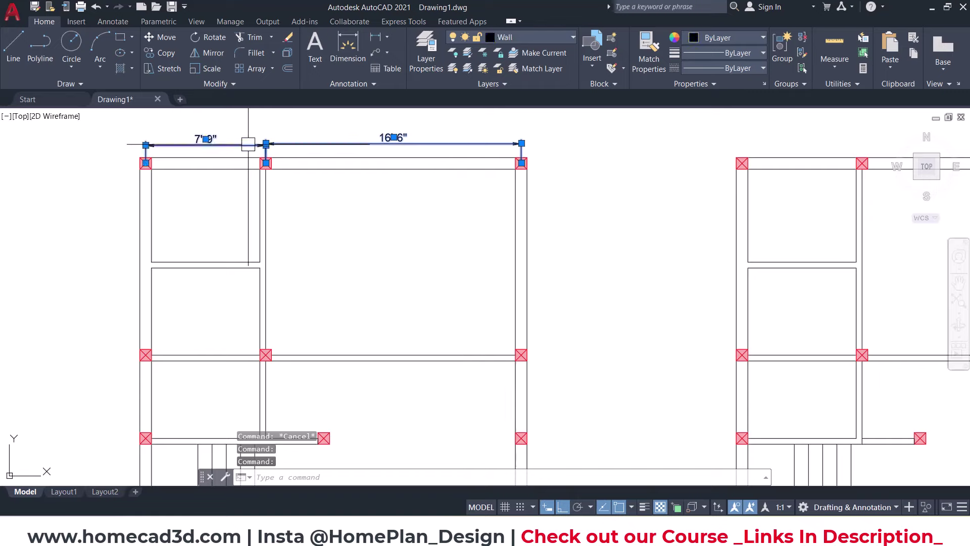
pyautogui.press('Delete')
pyautogui.scroll(-5, 513, 238)
pyautogui.press('Escape')
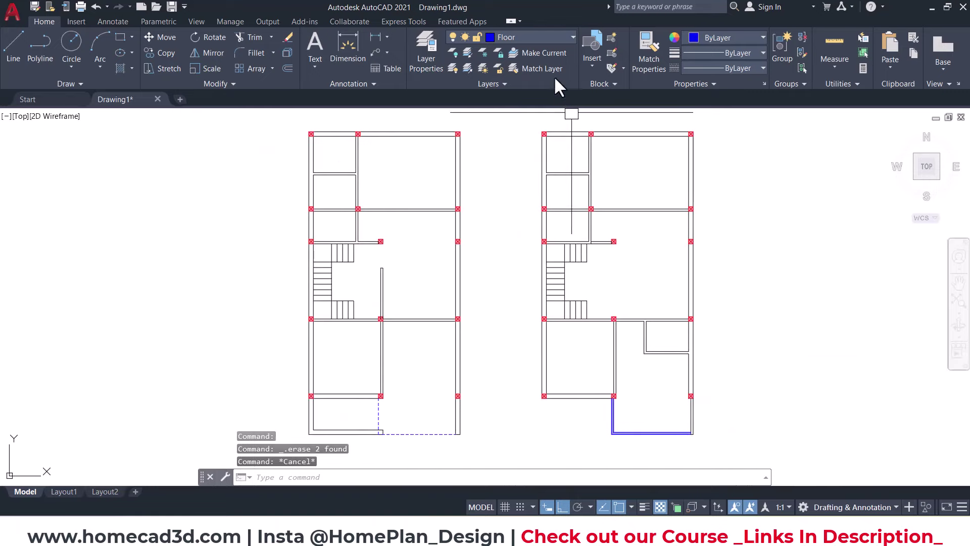
pyautogui.press('Escape')
# Step: Make Wall the current layer and zoom in on the stair-side column
pyautogui.click(556, 40)
pyautogui.click(508, 113)
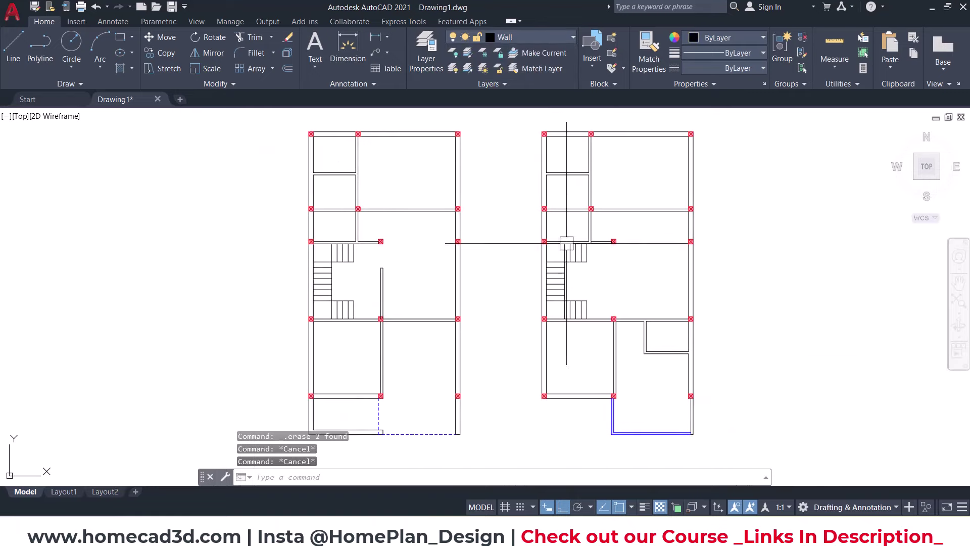
pyautogui.moveTo(588, 247); pyautogui.dragTo(565, 234, button='middle')
pyautogui.click(9, 47)
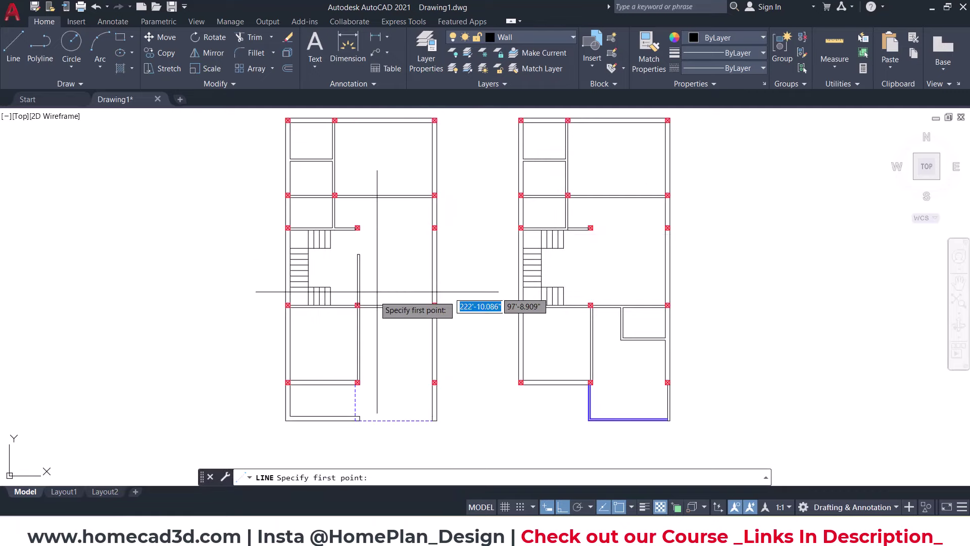
pyautogui.scroll(8, 353, 303)
pyautogui.scroll(7, 323, 303)
pyautogui.click(313, 296)
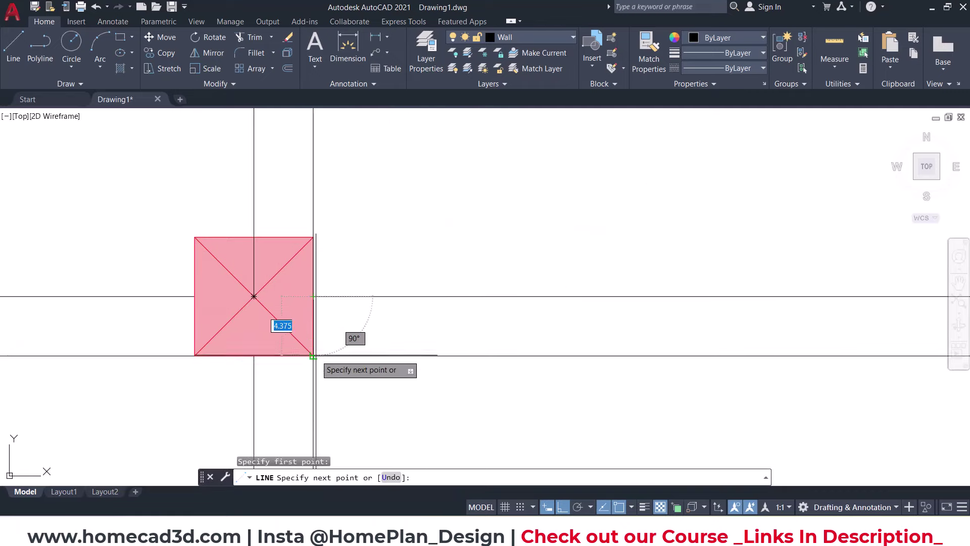
pyautogui.press('Escape')
pyautogui.press('Escape')
# Step: Offset door jambs 4.5" right of the column edge and a further 3'6"
pyautogui.press('Return')
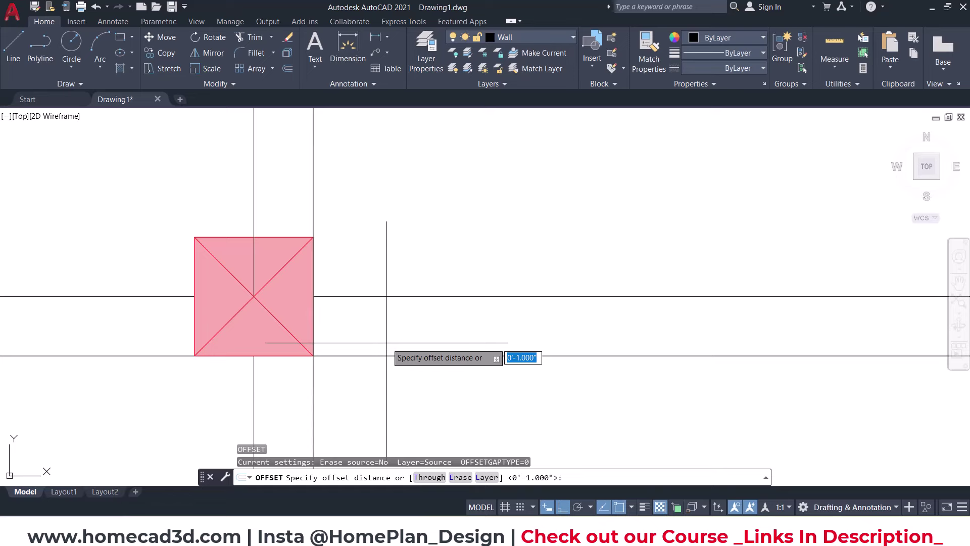
pyautogui.write('4.5')
pyautogui.press('Return')
pyautogui.click(313, 323)
pyautogui.click(427, 325)
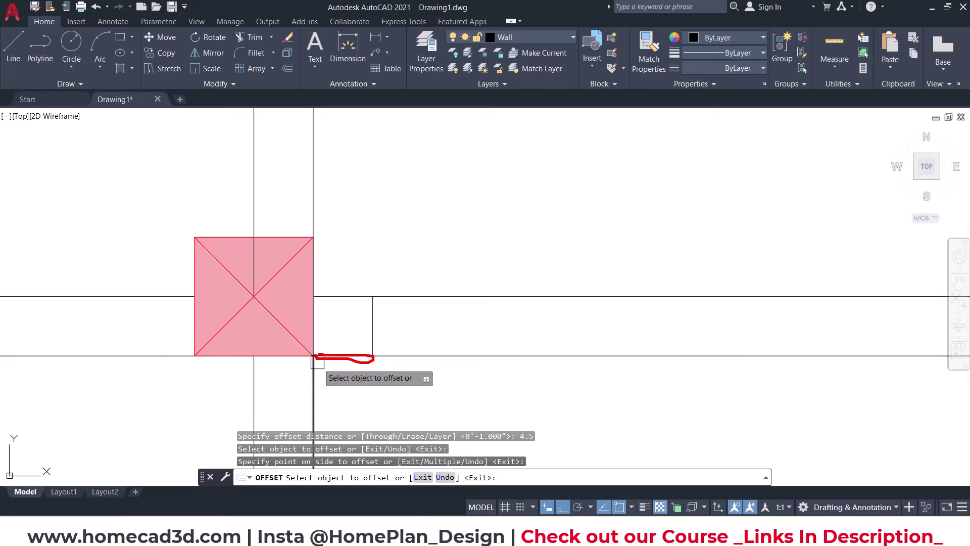
pyautogui.press('Return')
pyautogui.scroll(-4, 390, 332)
pyautogui.press('Return')
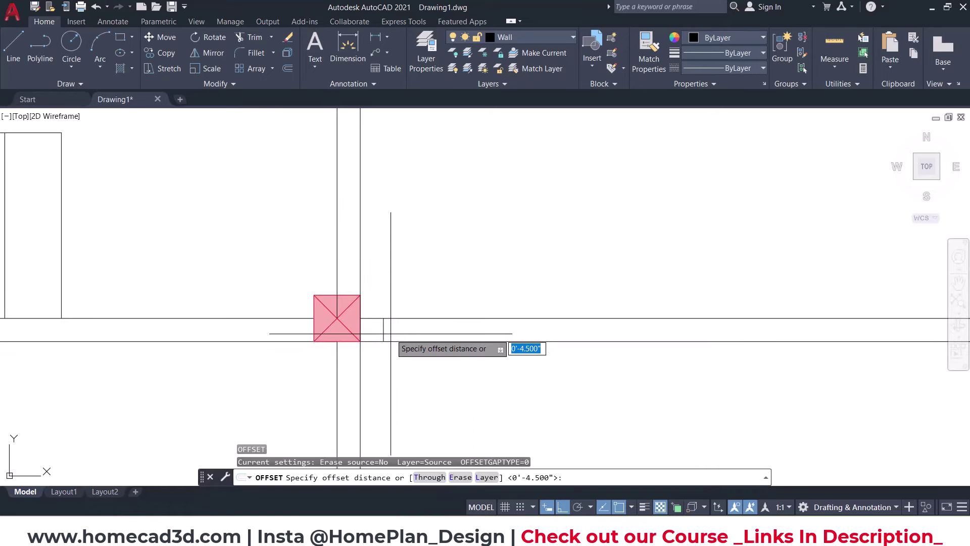
pyautogui.write("3'6")
pyautogui.press('Return')
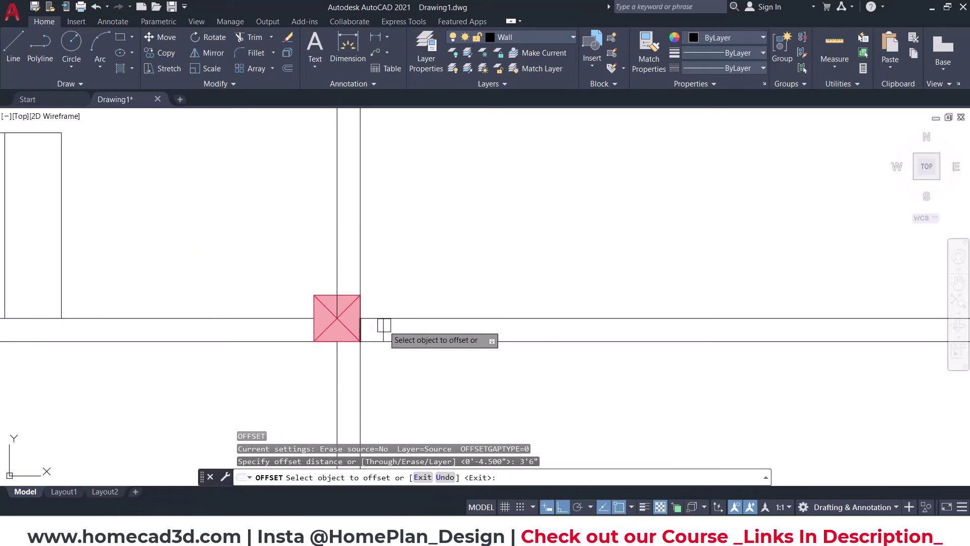
pyautogui.click(383, 326)
pyautogui.click(546, 356)
pyautogui.press('Escape')
# Step: Trim the wall lines between the two jambs to open the first door gap
pyautogui.write('tr')
pyautogui.press('Return')
pyautogui.click(528, 264)
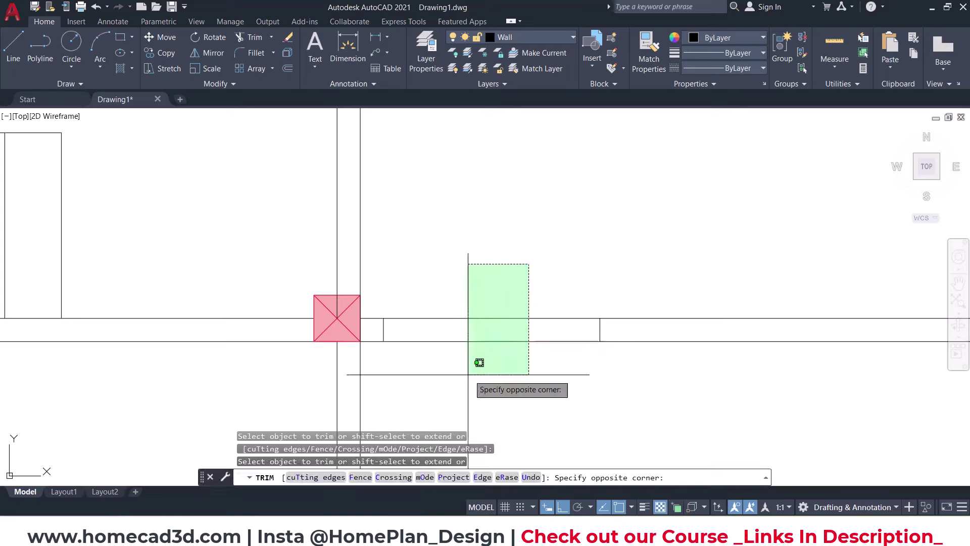
pyautogui.click(478, 362)
pyautogui.scroll(-5, 505, 271)
pyautogui.scroll(5, 400, 287)
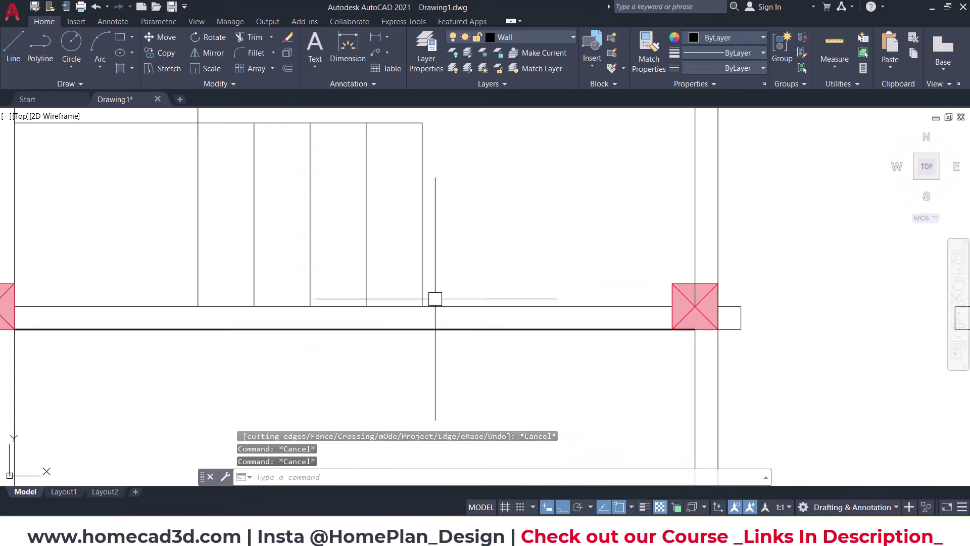
pyautogui.press('Escape')
# Step: Offset a jamb line 4.5" left of the second column's edge
pyautogui.write('l')
pyautogui.press('Return')
pyautogui.scroll(4, 639, 344)
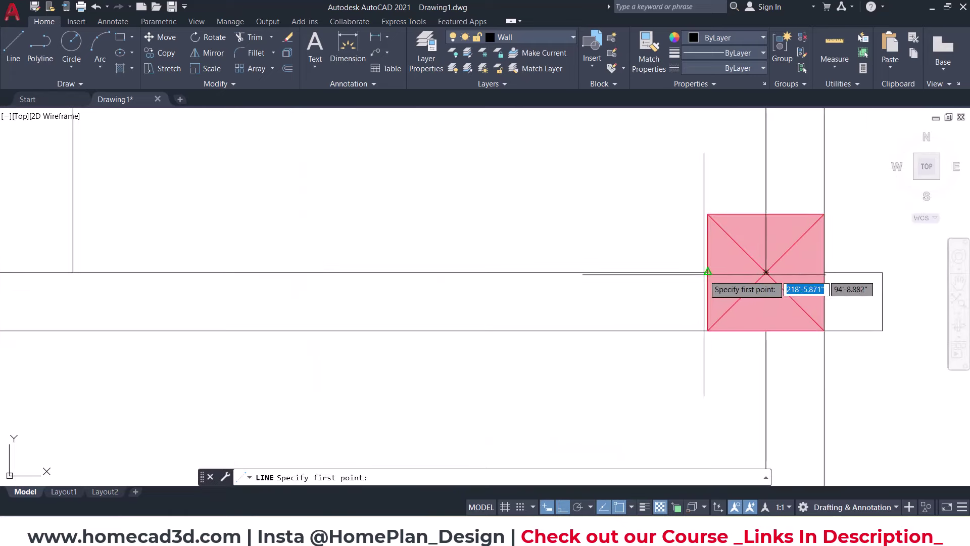
pyautogui.click(707, 272)
pyautogui.press('Escape')
pyautogui.press('Escape')
pyautogui.press('Escape')
pyautogui.write('o')
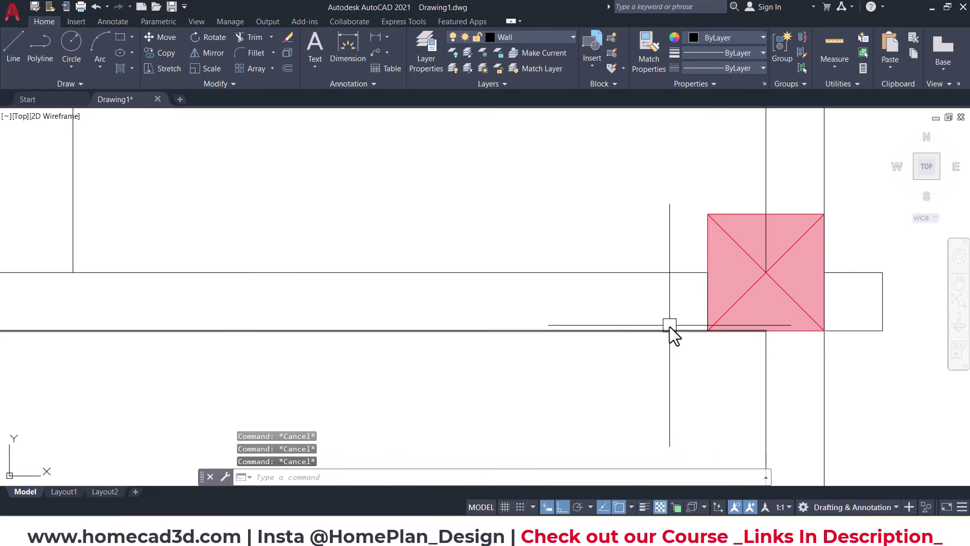
pyautogui.press('Return')
pyautogui.write('4.5')
pyautogui.press('Return')
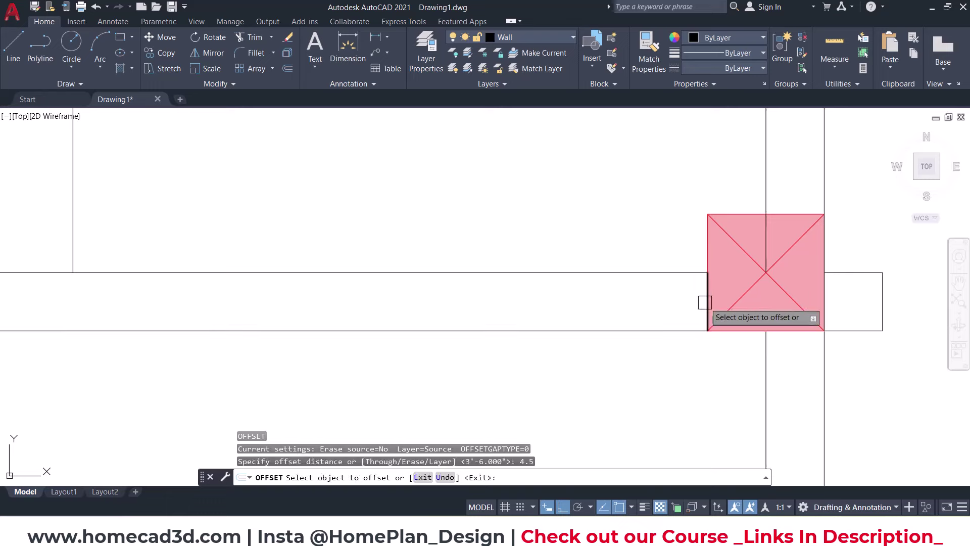
pyautogui.click(706, 303)
pyautogui.click(626, 302)
# Step: Offset the second jamb 3'6" from the new jamb line
pyautogui.click(655, 287)
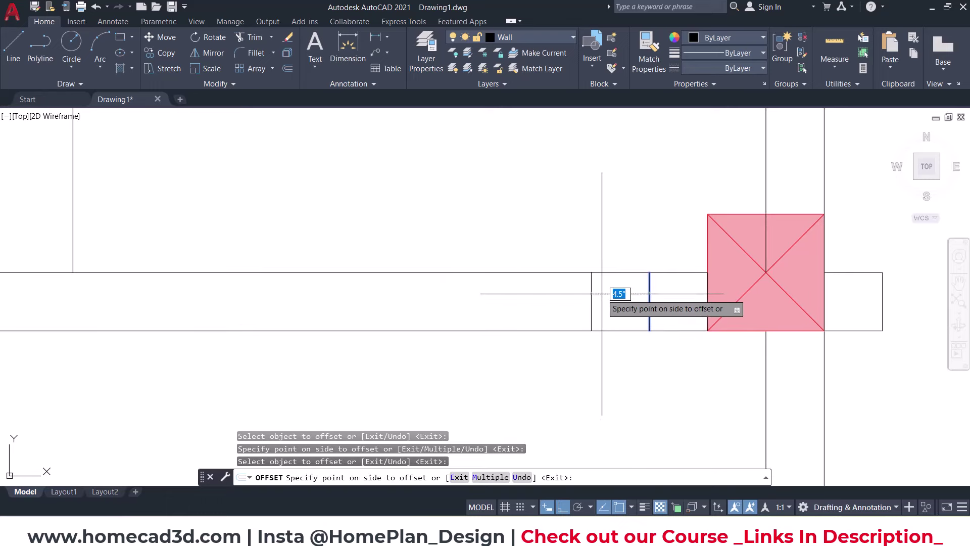
pyautogui.write('"')
pyautogui.press('Return')
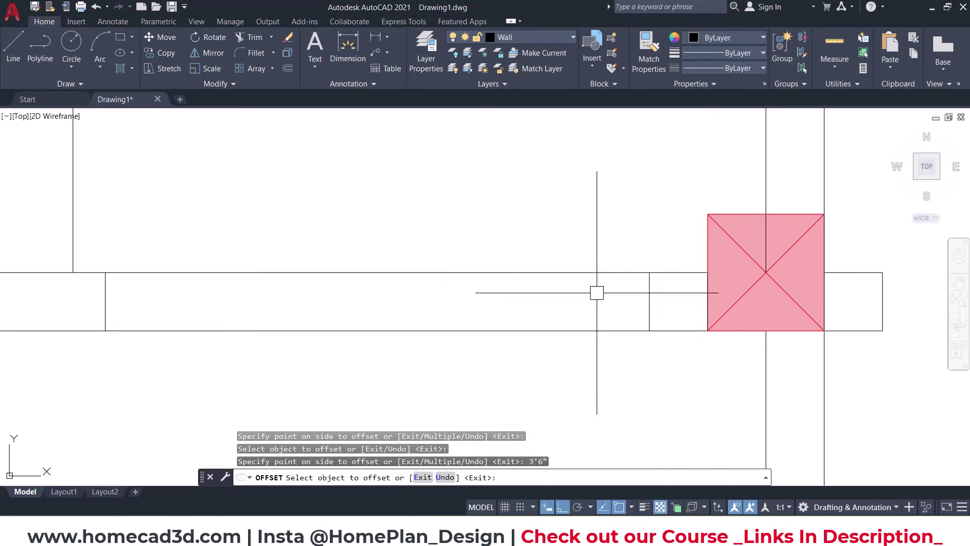
pyautogui.press('Escape')
pyautogui.press('Escape')
# Step: Trim the wall between the new jambs with a crossing window, opening the second door gap
pyautogui.write('tr')
pyautogui.press('Return')
pyautogui.scroll(-3, 309, 398)
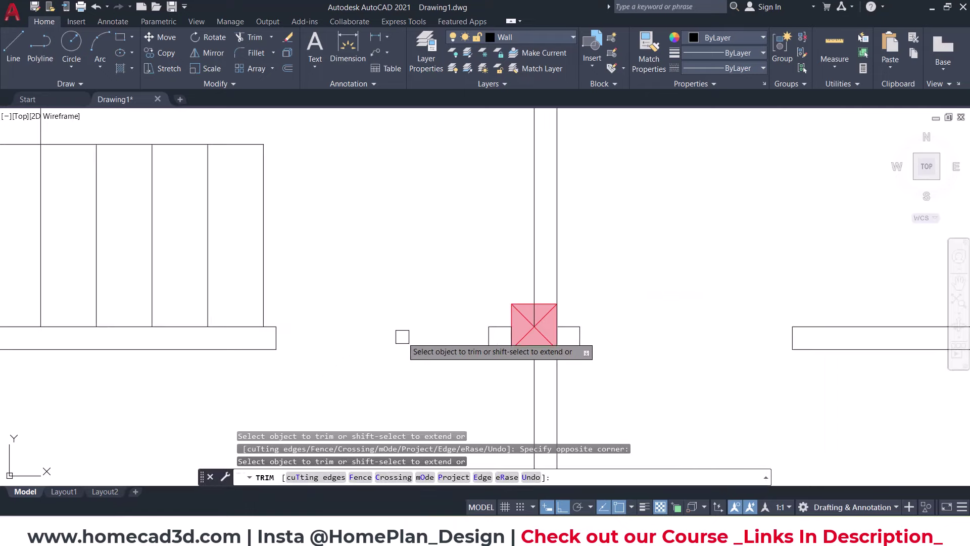
pyautogui.moveTo(308, 398); pyautogui.dragTo(486, 362, button='middle')
pyautogui.scroll(3, 438, 304)
pyautogui.press('Escape')
pyautogui.press('Escape')
pyautogui.scroll(-3, 438, 304)
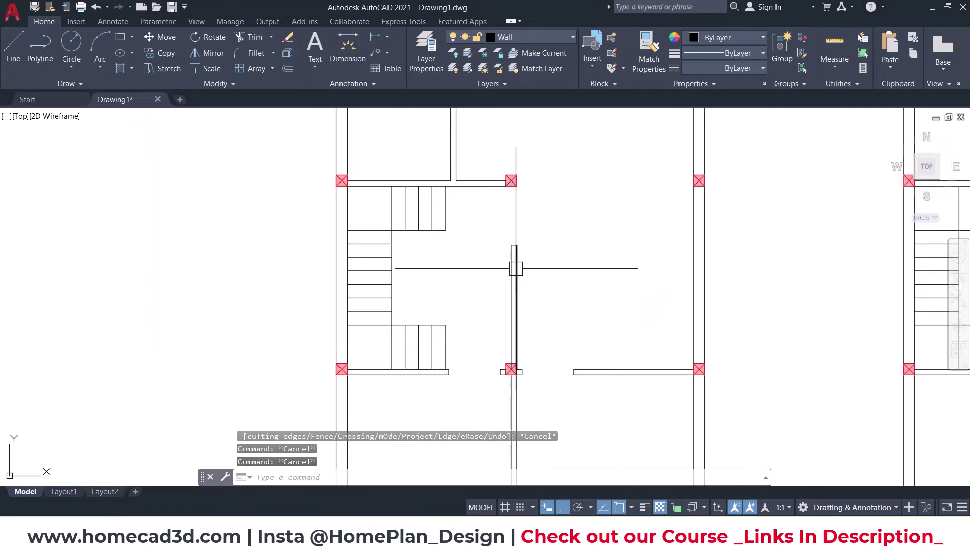
pyautogui.moveTo(469, 281); pyautogui.dragTo(518, 221, button='middle')
pyautogui.scroll(-3, 496, 266)
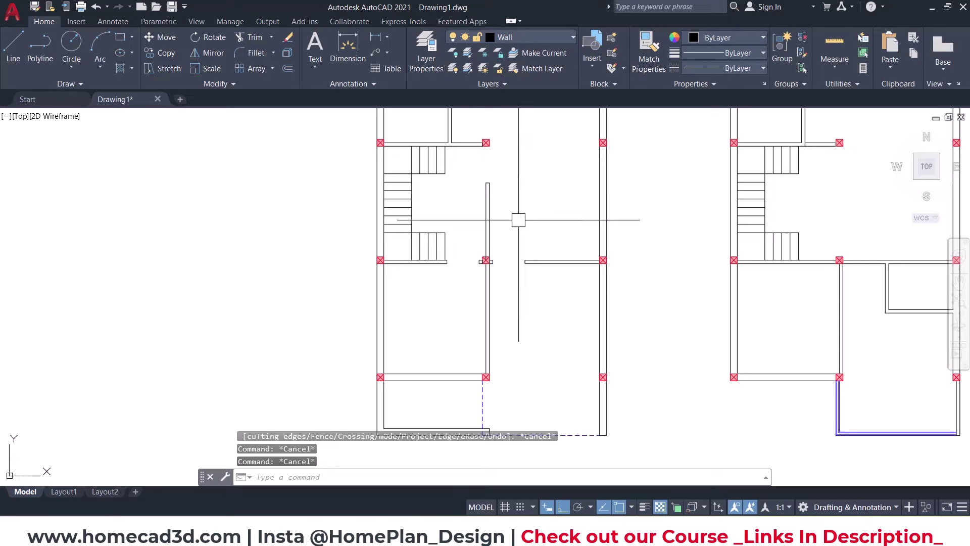
pyautogui.scroll(2, 518, 219)
pyautogui.moveTo(510, 274); pyautogui.dragTo(480, 260, button='middle')
# Step: Draw a short vertical line down from the column corner in the lower part of the plan
pyautogui.click(14, 43)
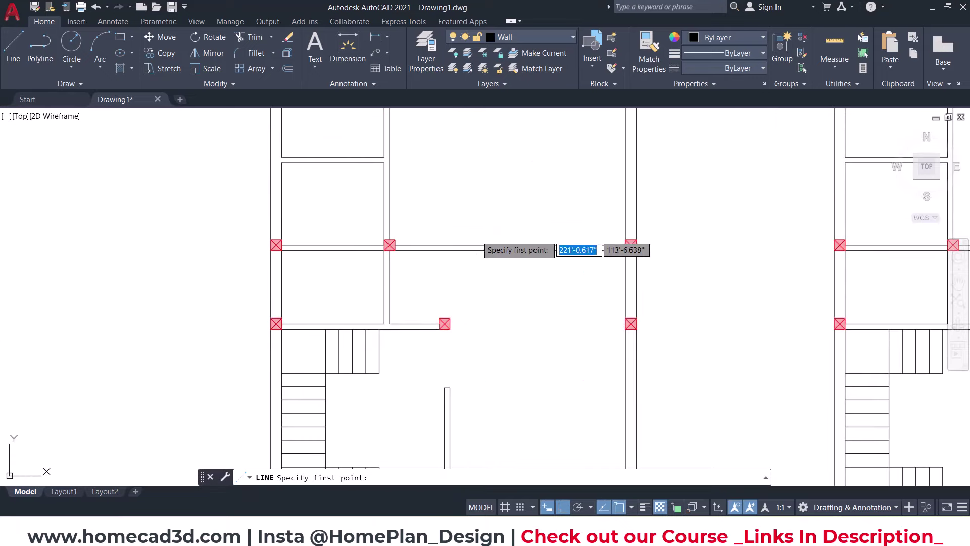
pyautogui.press('Escape')
pyautogui.press('Escape')
pyautogui.moveTo(485, 182); pyautogui.dragTo(489, 271, button='middle')
pyautogui.scroll(-2, 488, 295)
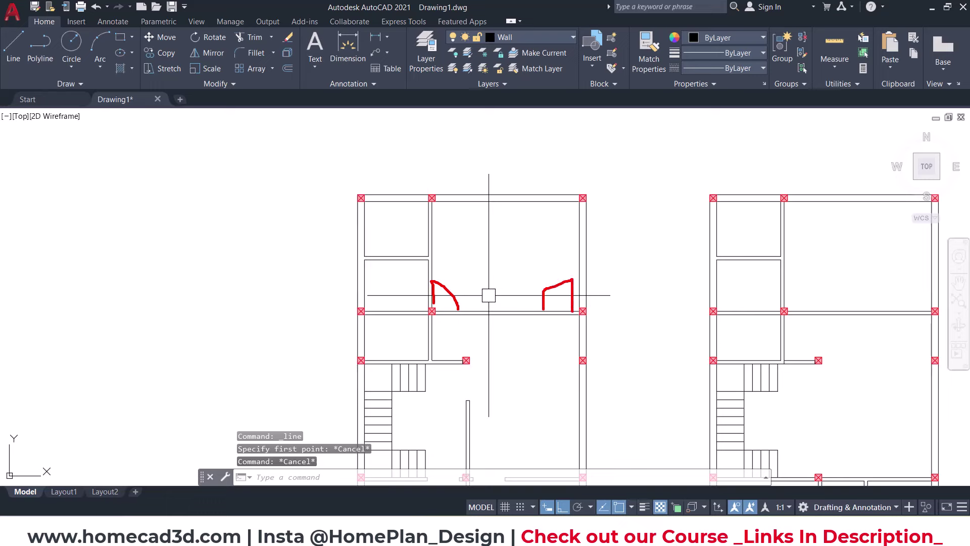
pyautogui.press('Escape')
pyautogui.press('Escape')
pyautogui.scroll(4, 493, 350)
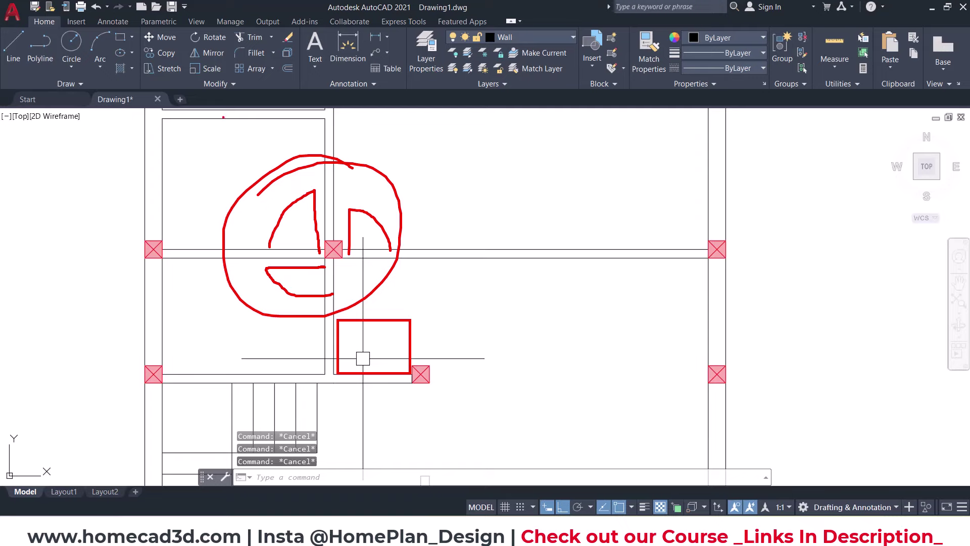
pyautogui.click(12, 51)
pyautogui.scroll(5, 679, 249)
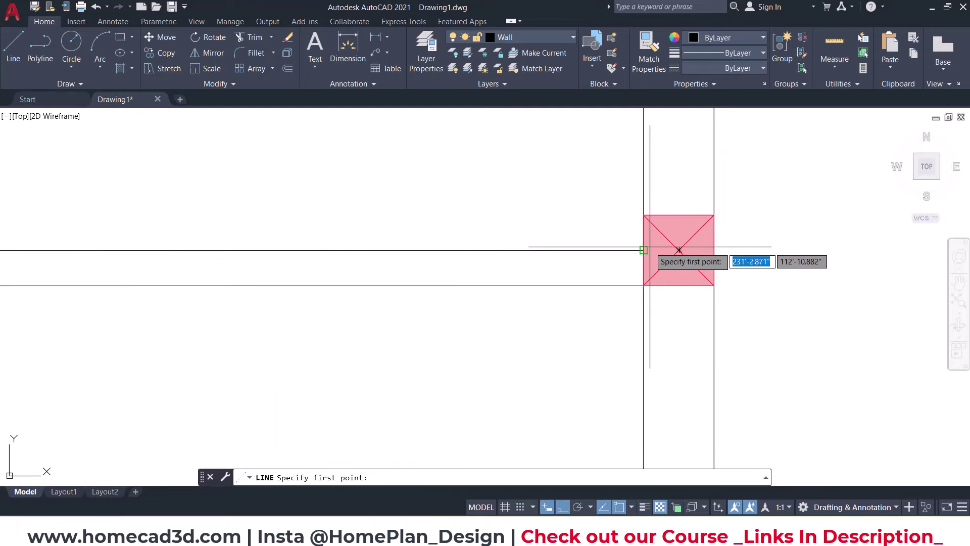
pyautogui.click(649, 246)
pyautogui.click(648, 280)
pyautogui.press('Escape')
pyautogui.press('Escape')
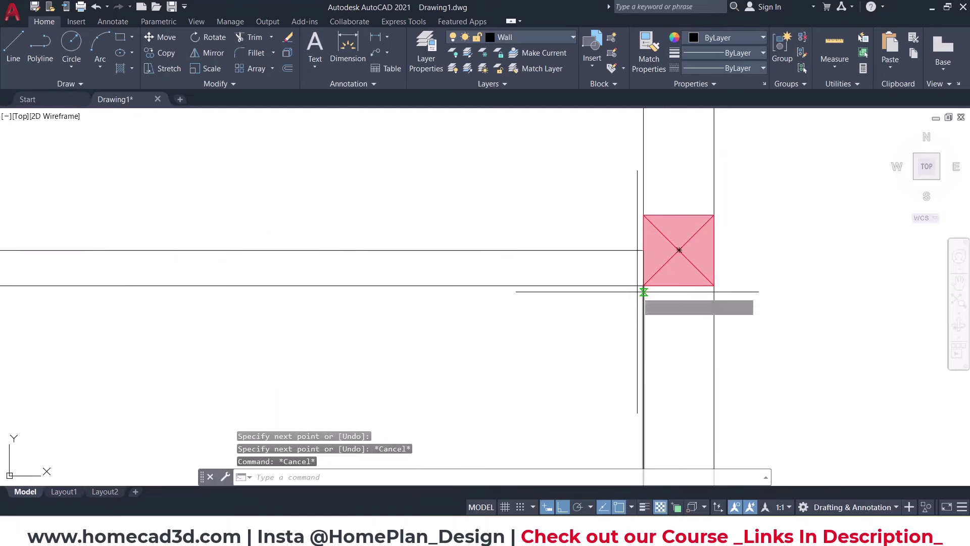
# Step: Offset the column edge 4.5" to create jamb lines left of the column
pyautogui.write('o')
pyautogui.press('Return')
pyautogui.write('4.5')
pyautogui.press('Return')
pyautogui.click(642, 273)
pyautogui.click(606, 265)
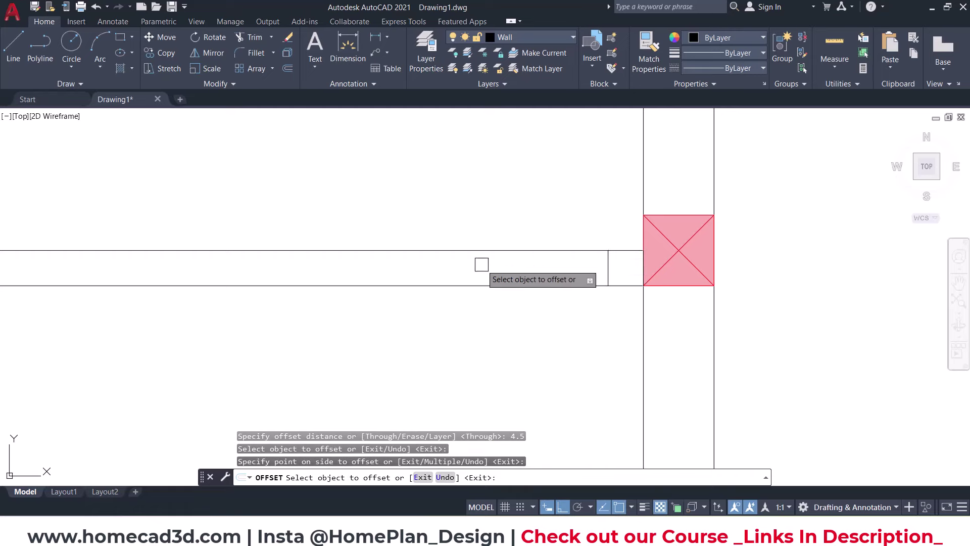
pyautogui.click(606, 265)
pyautogui.press('Return')
pyautogui.press('Escape')
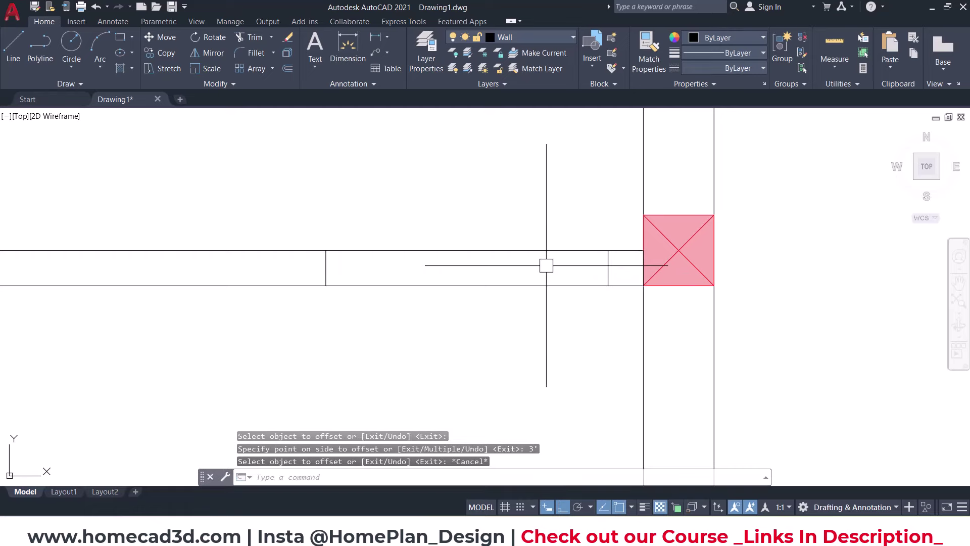
# Step: Draw a line down from the column at the door gap, with the whole plan in view
pyautogui.click(444, 331)
pyautogui.scroll(-5, 431, 288)
pyautogui.moveTo(430, 288); pyautogui.dragTo(382, 352, button='middle')
pyautogui.press('Escape')
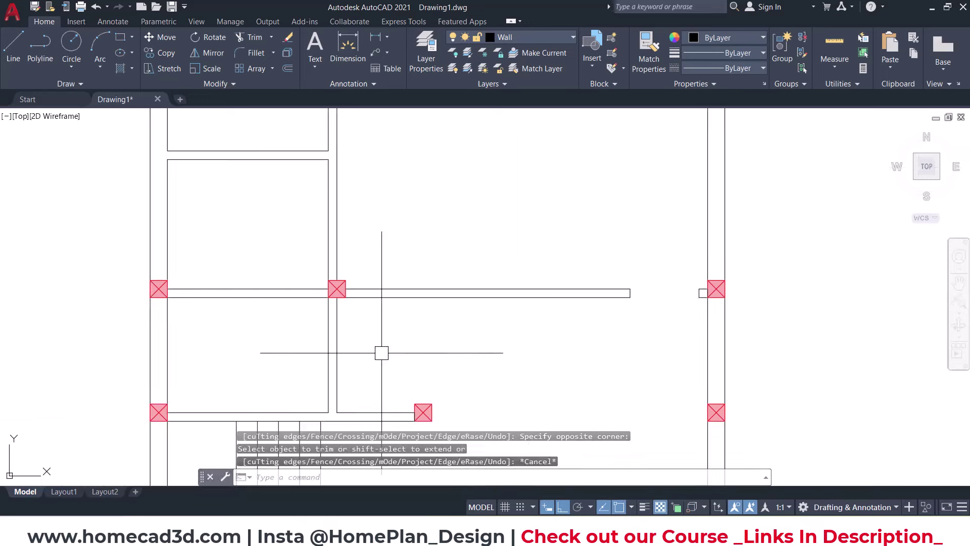
pyautogui.press('Return')
pyautogui.scroll(5, 335, 283)
pyautogui.click(331, 261)
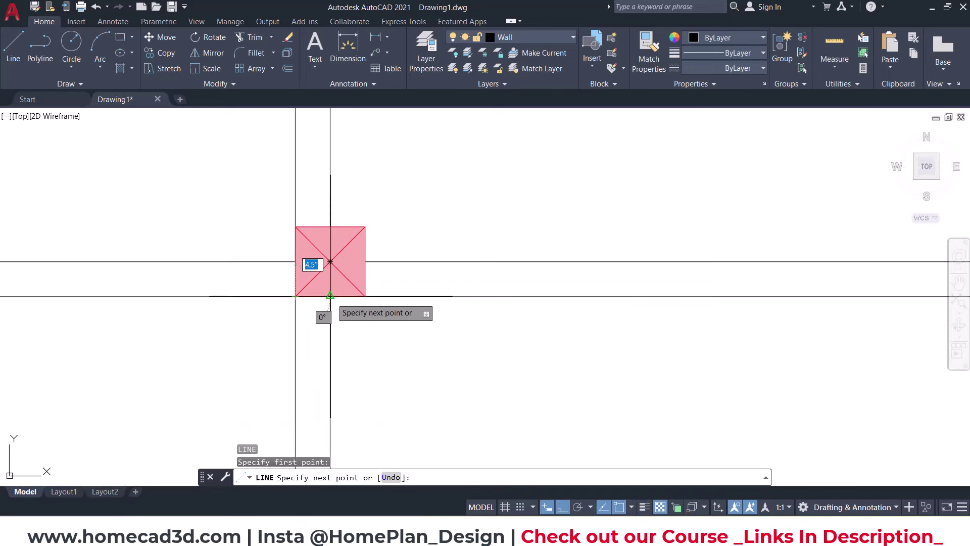
pyautogui.click(332, 347)
pyautogui.press('Escape')
pyautogui.write('o')
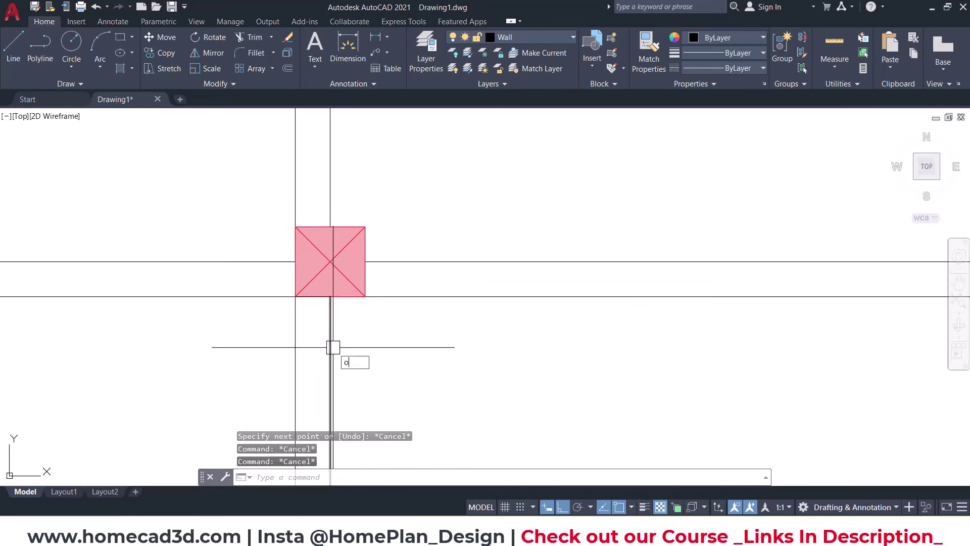
# Step: Offset the column edge 4.5" twice to form two jamb lines below the column
pyautogui.press('Return')
pyautogui.press('Return')
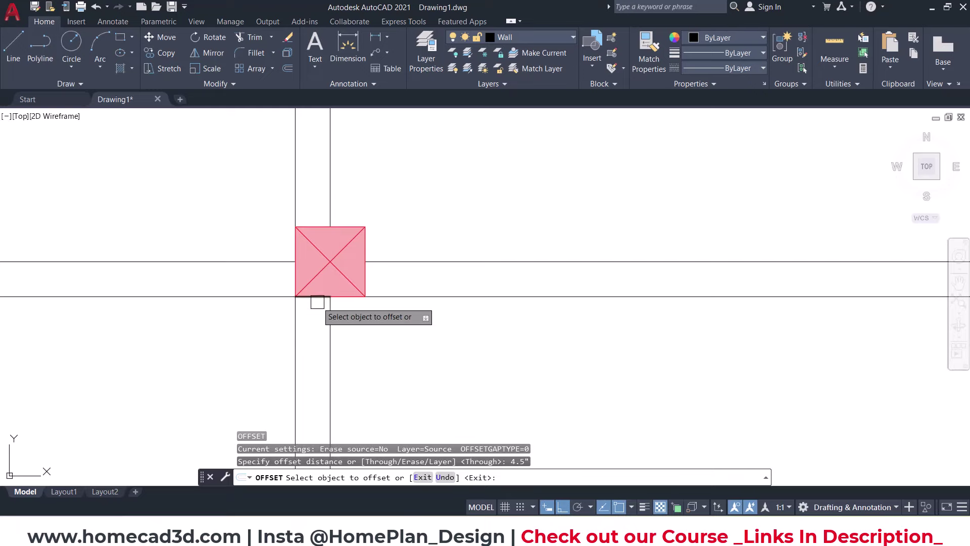
pyautogui.click(318, 298)
pyautogui.click(316, 364)
pyautogui.moveTo(316, 363); pyautogui.dragTo(344, 251, button='middle')
pyautogui.click(338, 252)
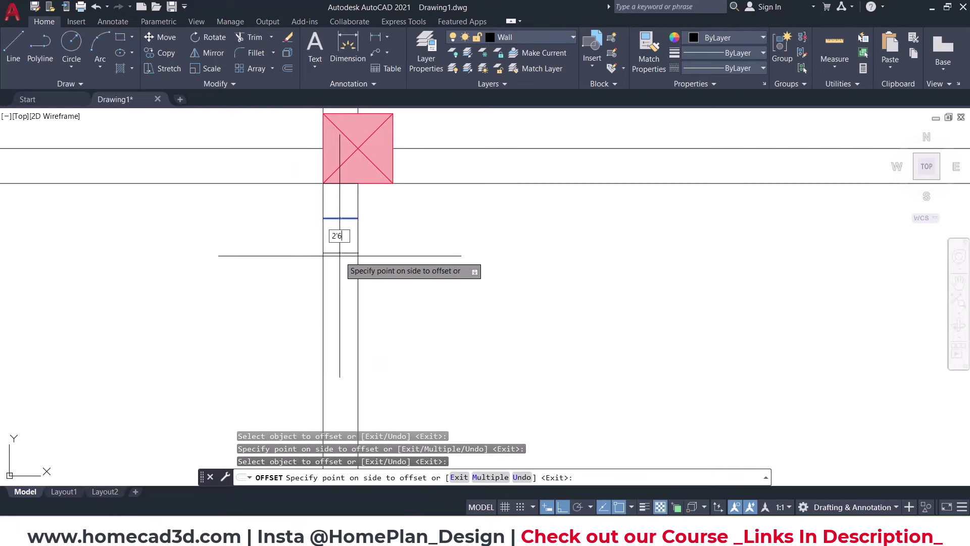
pyautogui.click(339, 235)
pyautogui.scroll(-3, 338, 256)
pyautogui.press('Escape')
# Step: Trim away the wall between the two jamb lines
pyautogui.write('tr')
pyautogui.press('Return')
pyautogui.click(399, 279)
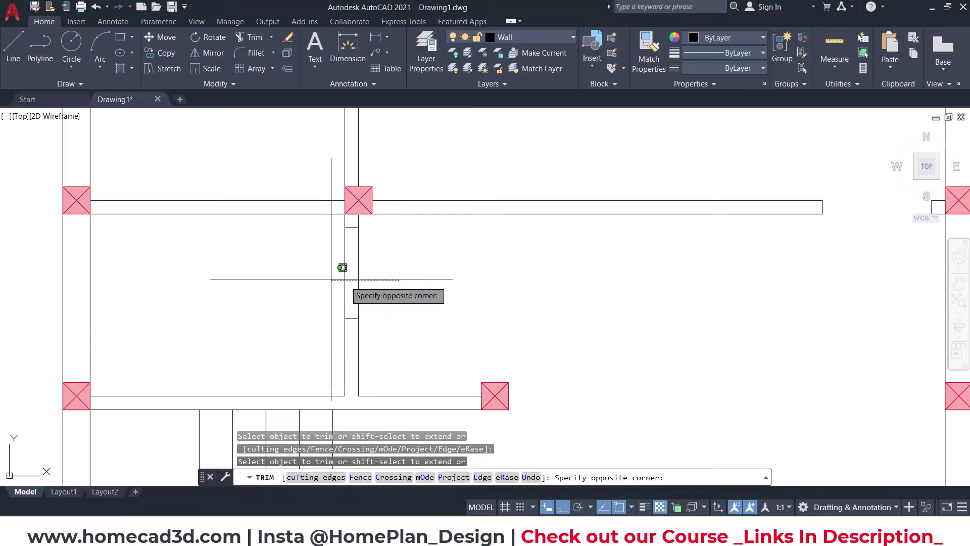
pyautogui.click(342, 267)
pyautogui.moveTo(375, 237); pyautogui.dragTo(429, 305, button='middle')
pyautogui.scroll(3, 429, 283)
# Step: Start a line at the next column
pyautogui.write('l')
pyautogui.press('Return')
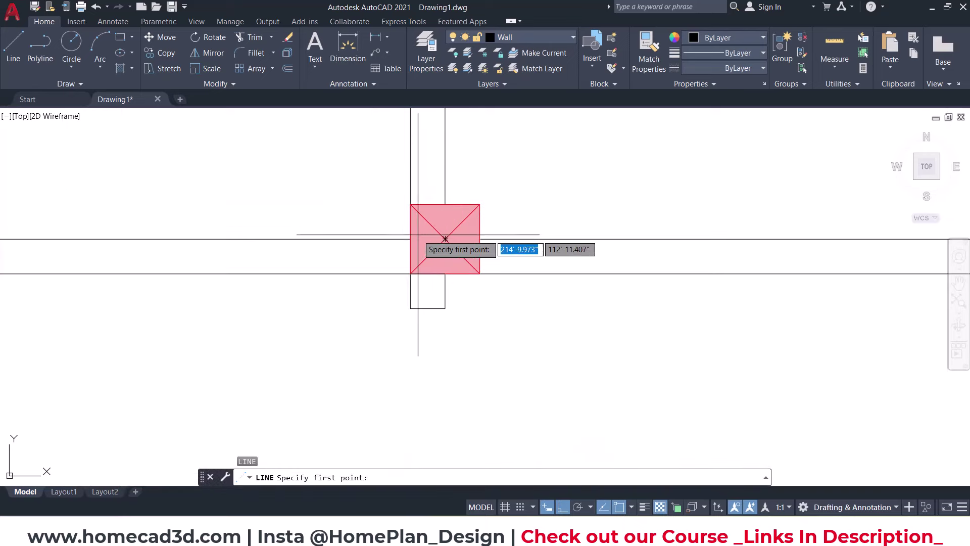
pyautogui.click(445, 238)
pyautogui.press('Escape')
# Step: Try a 2'6" offset of the wall line, then undo it
pyautogui.write('o')
pyautogui.press('Return')
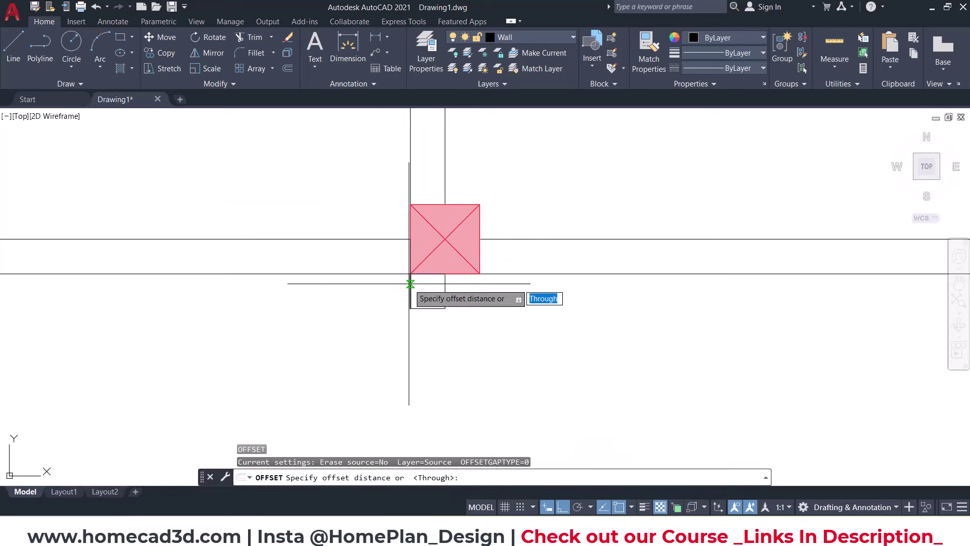
pyautogui.write('2.5')
pyautogui.press('Return')
pyautogui.click(404, 273)
pyautogui.click(354, 258)
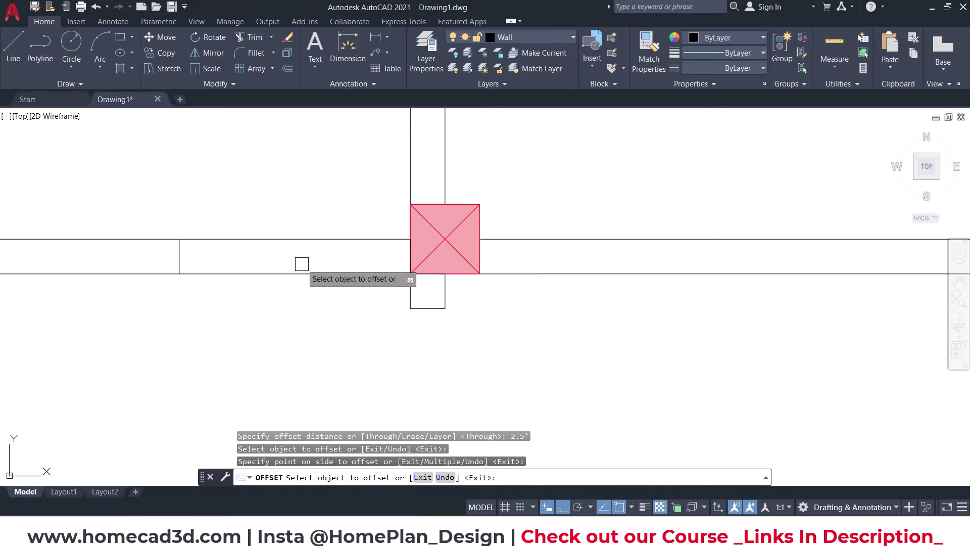
pyautogui.hotkey('ctrl', 'z')
pyautogui.press('Return')
# Step: Offset the wall line 4.5" into three parallel copies forming the new wall faces
pyautogui.press('Return')
pyautogui.write('4.5')
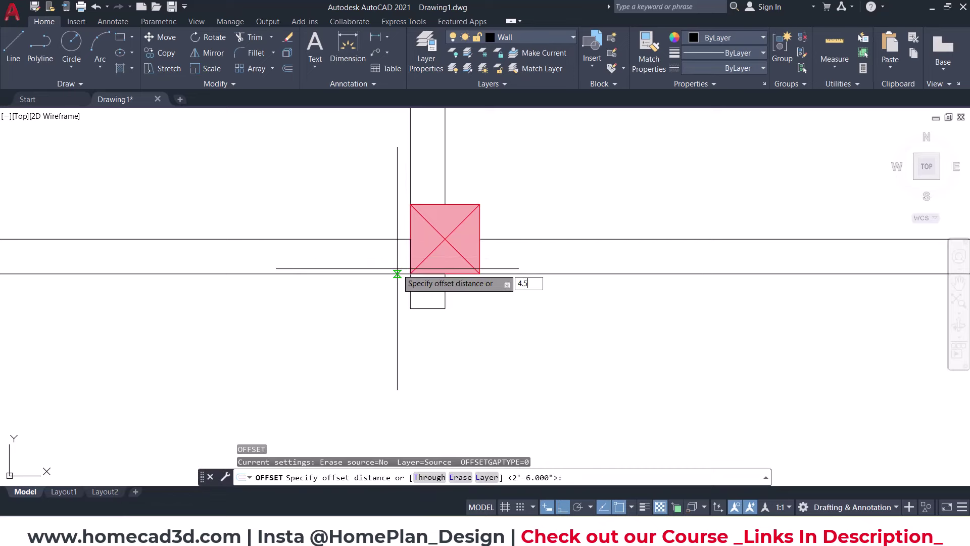
pyautogui.press('Return')
pyautogui.click(410, 256)
pyautogui.click(375, 256)
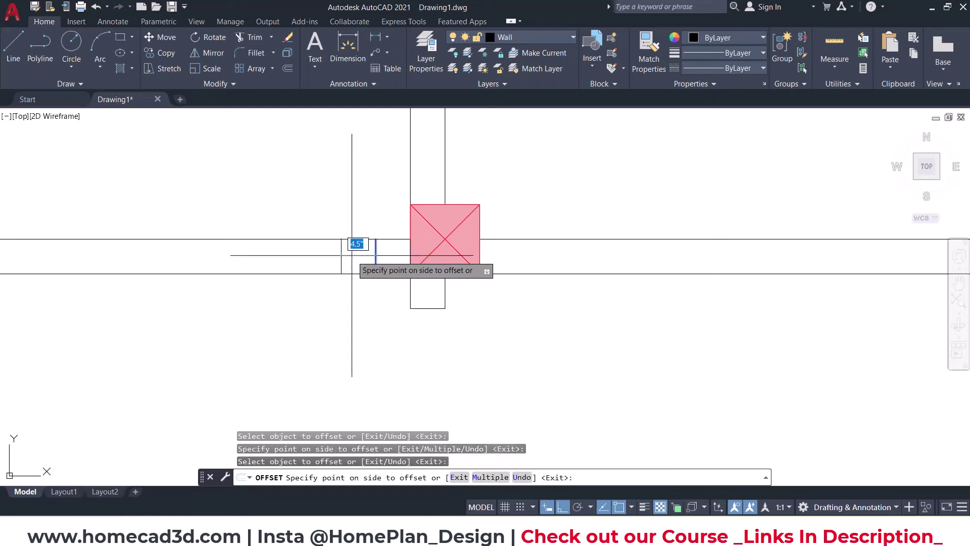
pyautogui.click(352, 255)
pyautogui.press('Escape')
# Step: Begin a crossing trim of the new wall lines, then cancel it
pyautogui.scroll(-2, 364, 298)
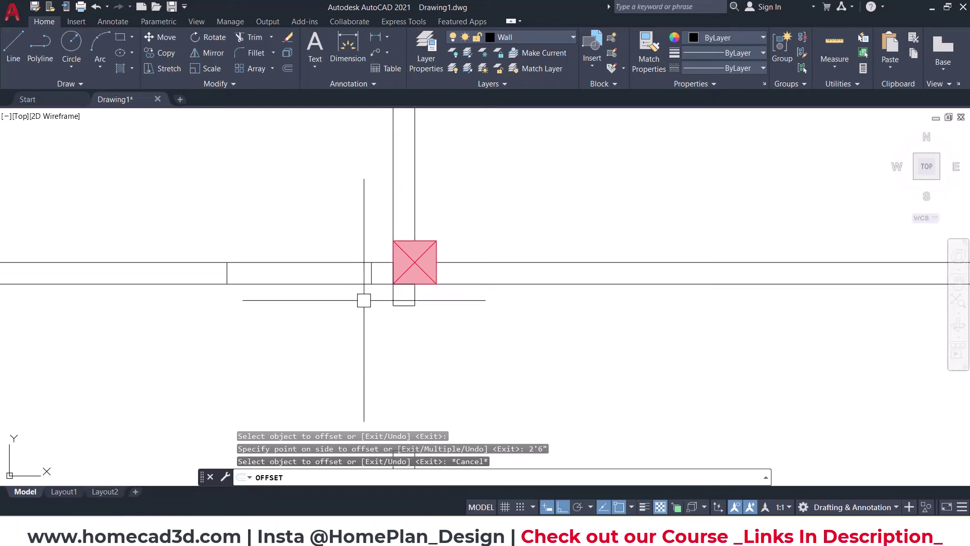
pyautogui.write('tr')
pyautogui.press('Return')
pyautogui.click(329, 220)
pyautogui.scroll(-3, 380, 231)
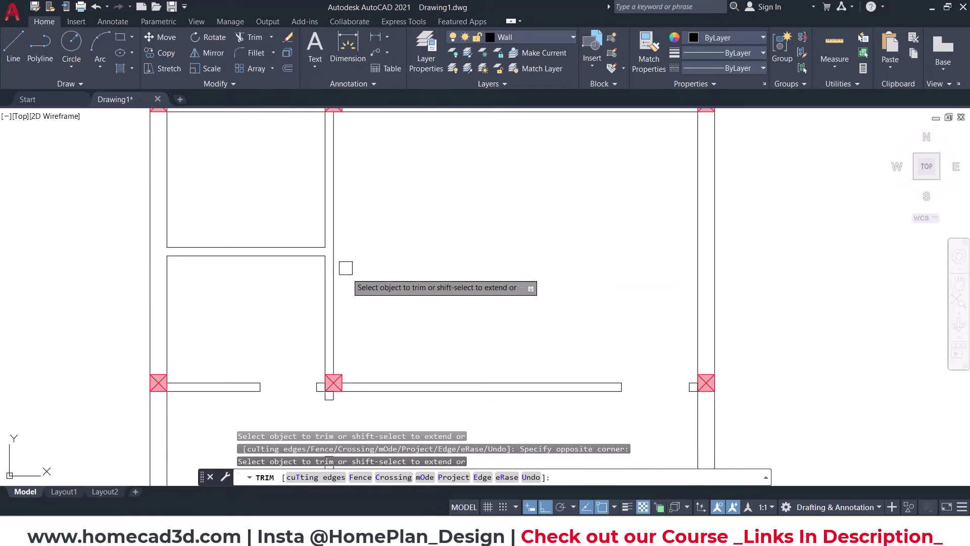
pyautogui.press('Escape')
pyautogui.press('Escape')
# Step: Draw a short line from the wall corner
pyautogui.click(13, 45)
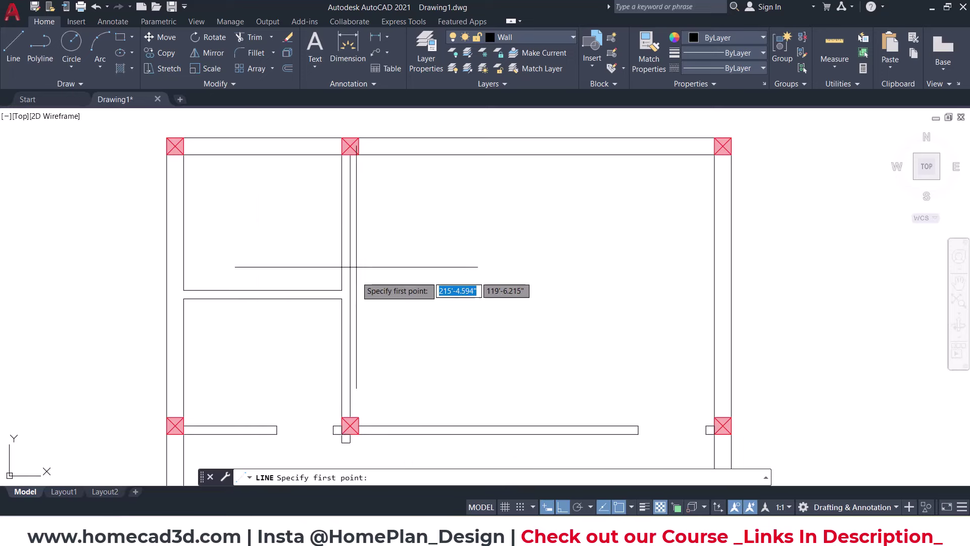
pyautogui.scroll(3, 336, 306)
pyautogui.click(336, 265)
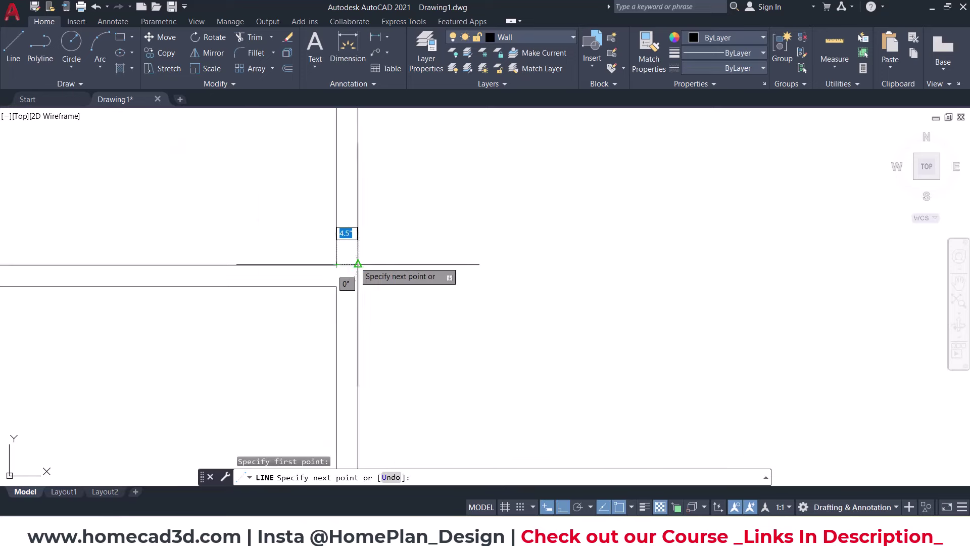
pyautogui.press('Escape')
# Step: Offset the wall line and short horizontal line by 4.5" to close the wall
pyautogui.write('.5')
pyautogui.press('Return')
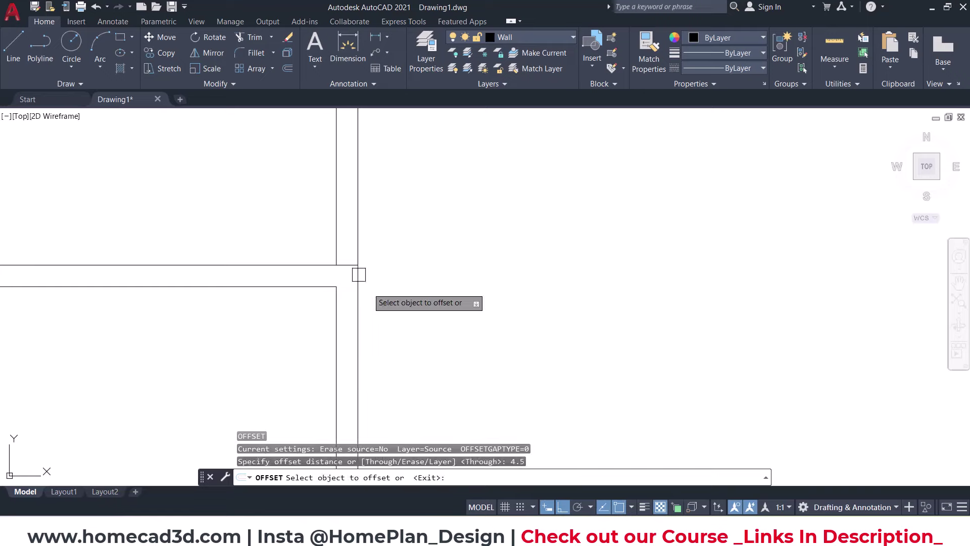
pyautogui.click(358, 252)
pyautogui.click(348, 217)
pyautogui.scroll(2, 360, 288)
pyautogui.click(358, 363)
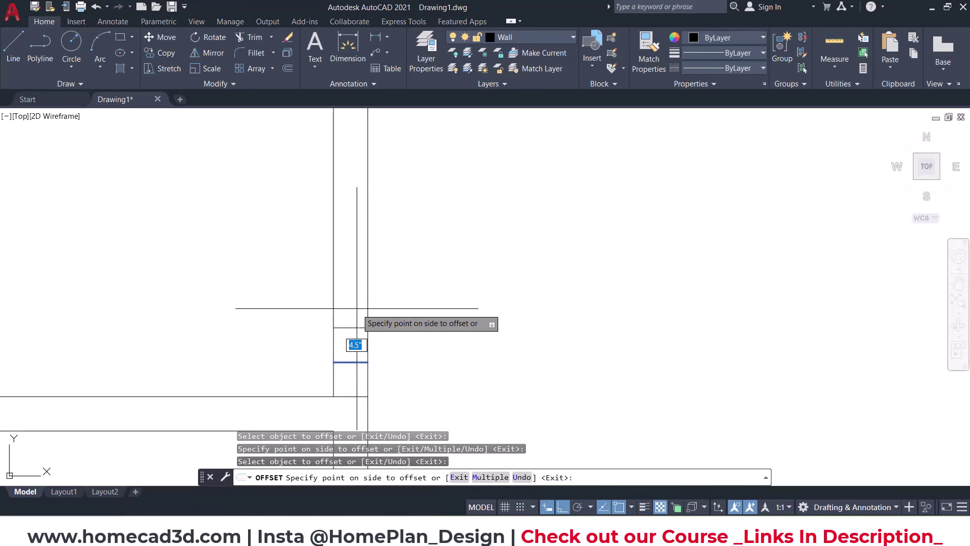
pyautogui.click(356, 307)
pyautogui.scroll(-4, 356, 308)
pyautogui.press('Escape')
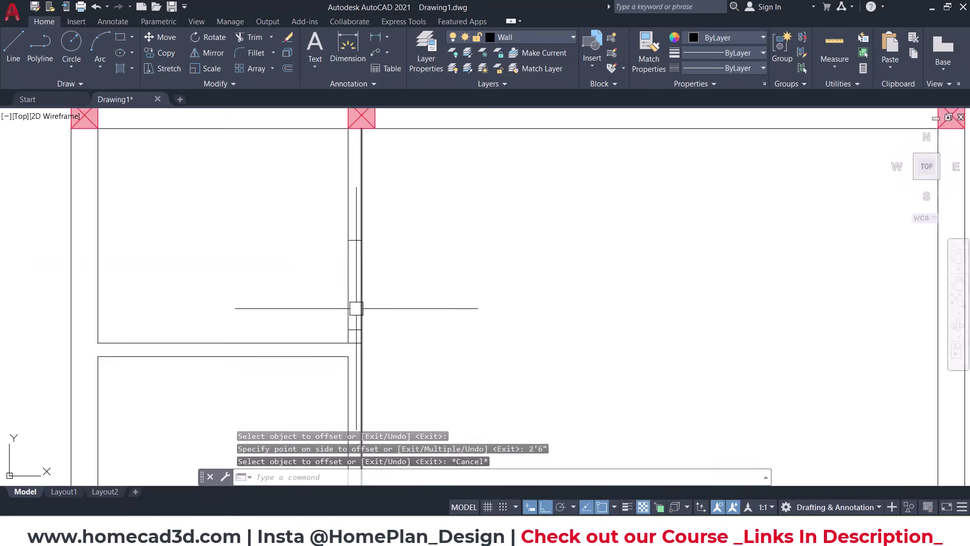
# Step: Start trimming the new wall crossings, then cancel
pyautogui.write('tr')
pyautogui.press('Return')
pyautogui.press('Return')
pyautogui.scroll(-5, 356, 253)
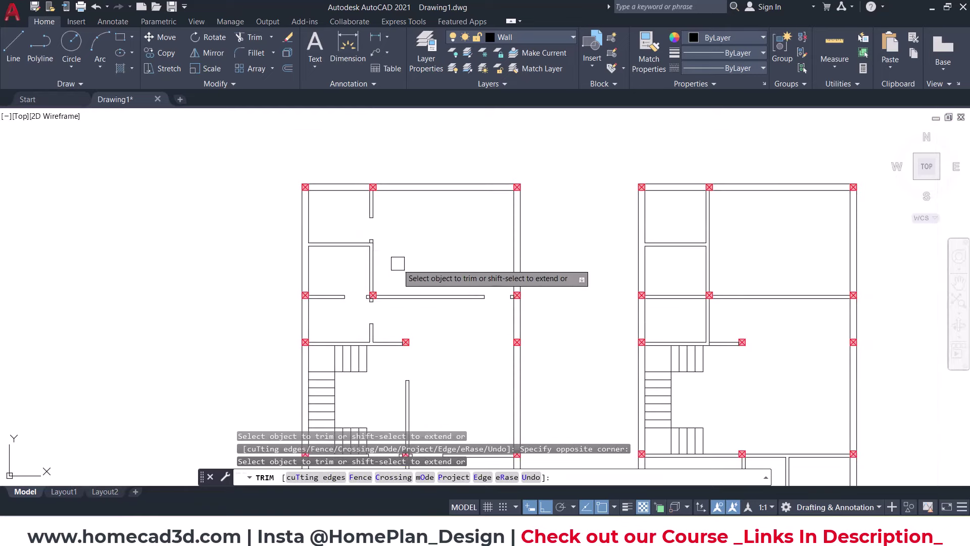
pyautogui.press('Escape')
pyautogui.scroll(3, 366, 225)
pyautogui.scroll(2, 367, 225)
# Step: Delete the stray short line and pan to show both floor plans
pyautogui.click(367, 225)
pyautogui.click(362, 200)
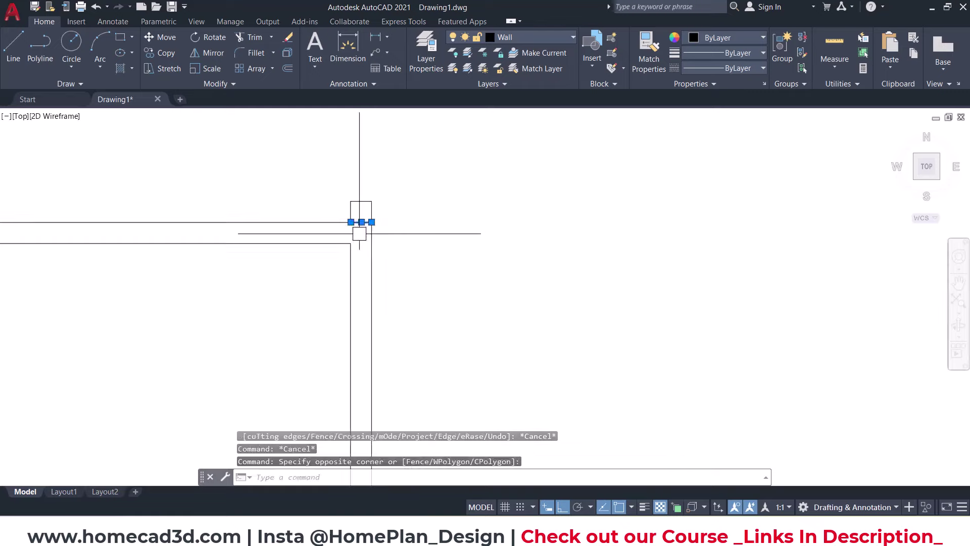
pyautogui.press('Delete')
pyautogui.scroll(-5, 367, 225)
pyautogui.moveTo(466, 266); pyautogui.dragTo(473, 231, button='middle')
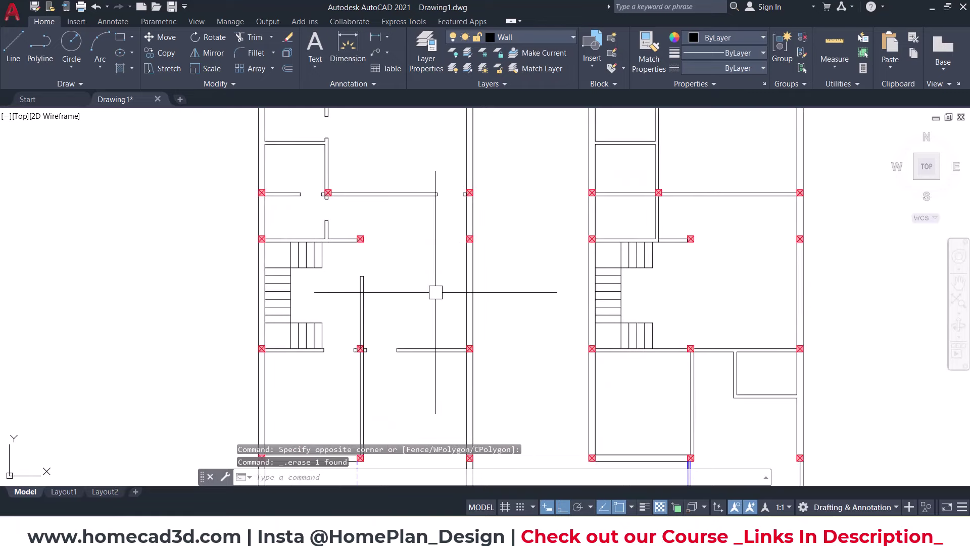
pyautogui.scroll(-2, 435, 291)
# Step: Draw a centre line across the wall thickness at the wall's midpoint
pyautogui.click(9, 55)
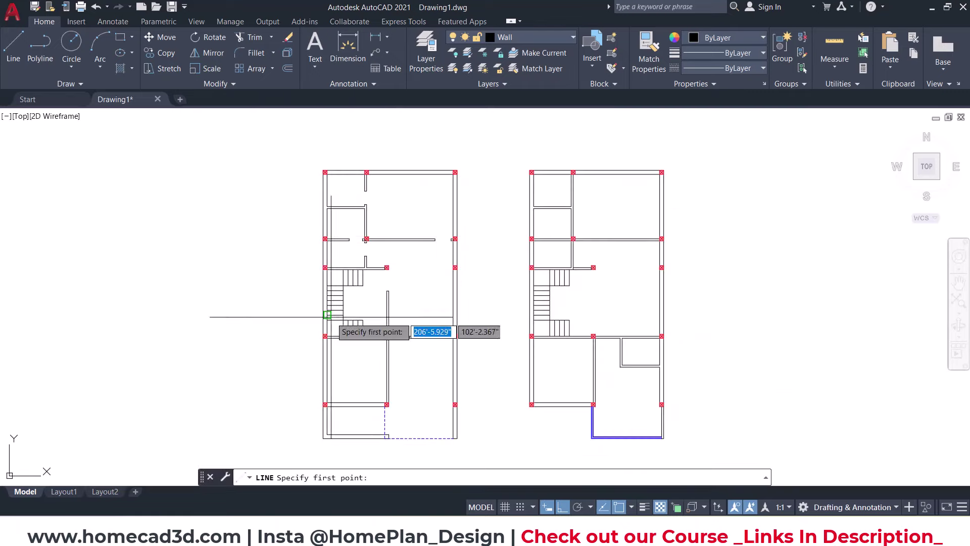
pyautogui.scroll(3, 325, 328)
pyautogui.scroll(5, 349, 326)
pyautogui.click(360, 324)
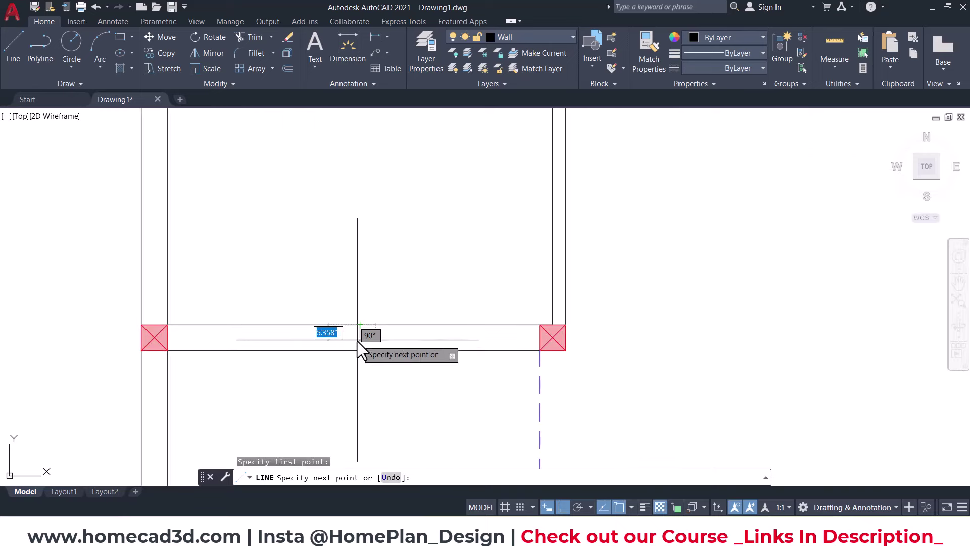
pyautogui.click(360, 350)
pyautogui.press('Escape')
pyautogui.press('Escape')
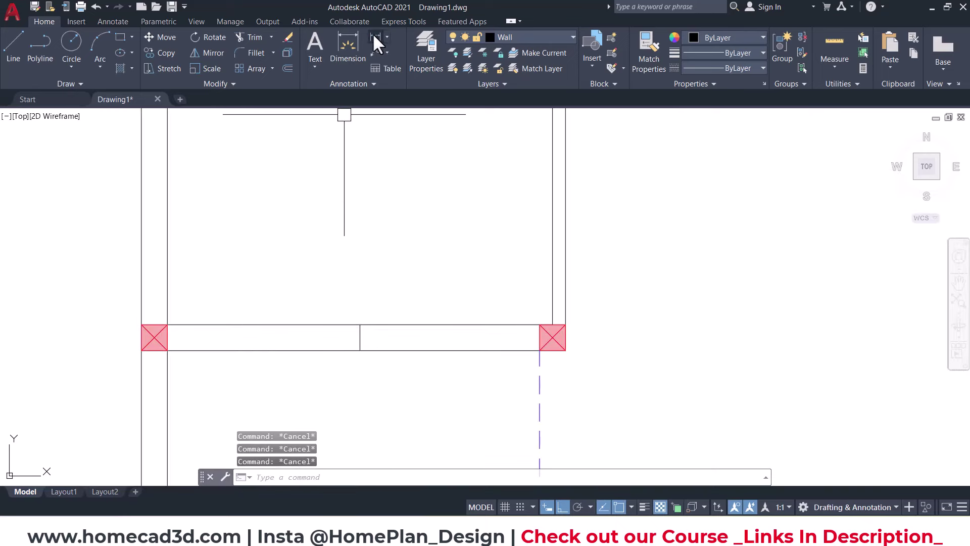
pyautogui.write('o')
# Step: Offset the centre line 2' to each side to mark the opening edges
pyautogui.press('Return')
pyautogui.write('2.65')
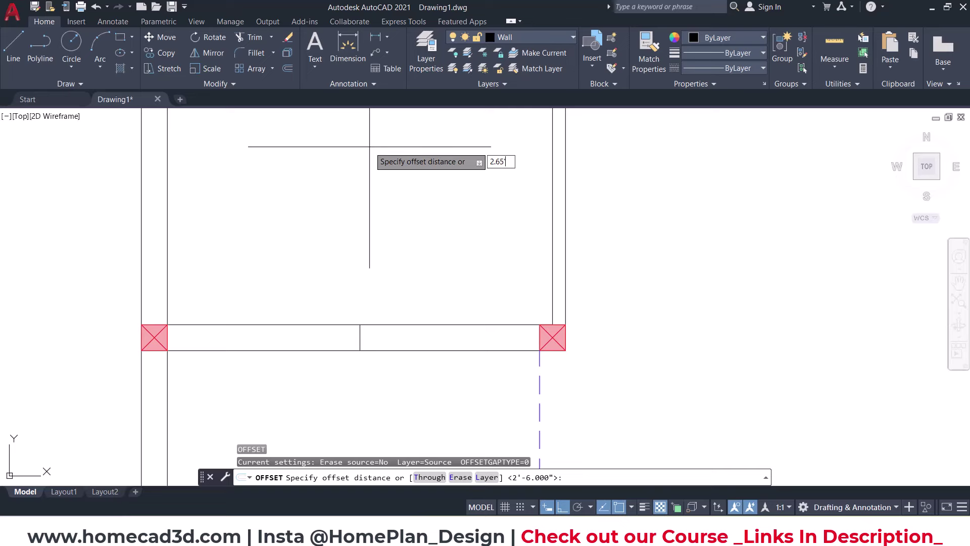
pyautogui.write("'")
pyautogui.press('Return')
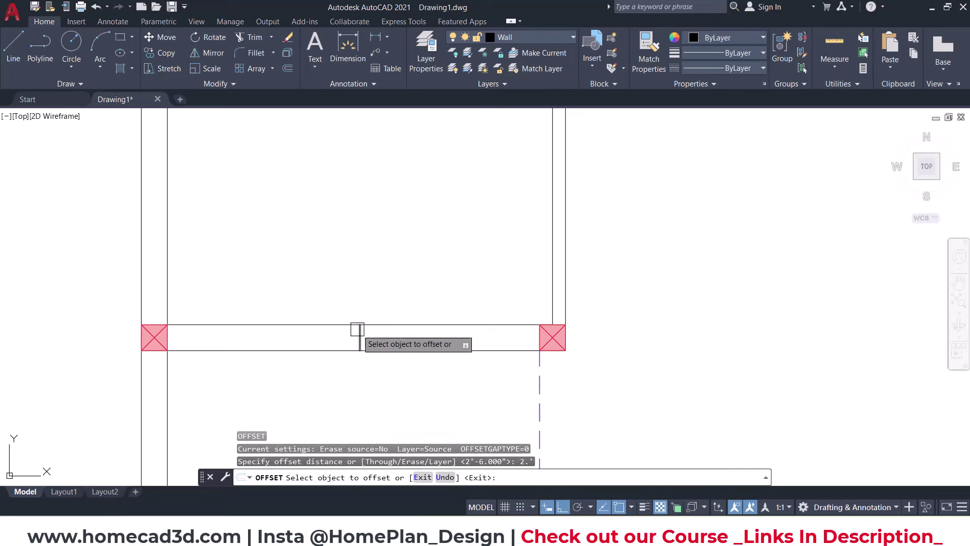
pyautogui.click(357, 331)
pyautogui.click(390, 335)
pyautogui.click(359, 337)
pyautogui.click(272, 336)
pyautogui.press('Escape')
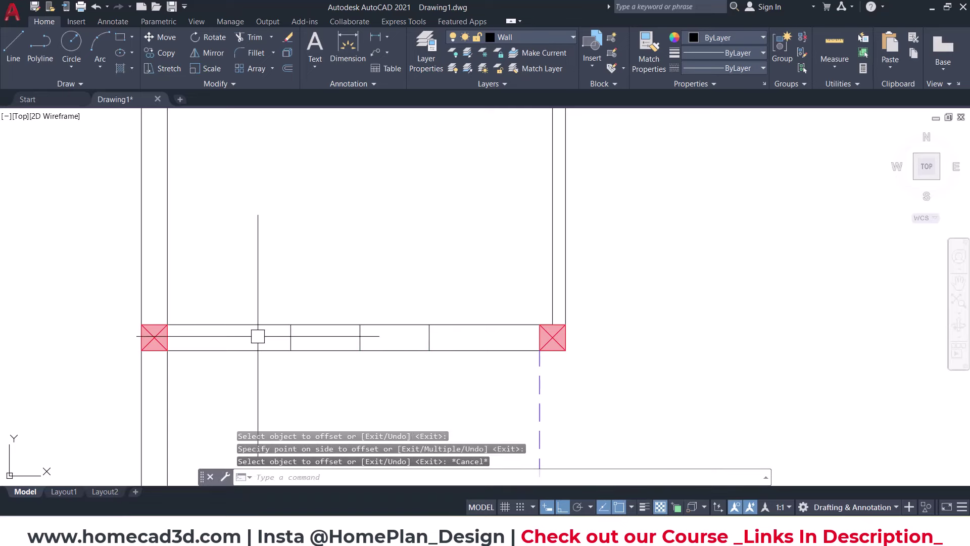
pyautogui.write('tr')
# Step: Remove the wall between the marked edges and delete the centre line
pyautogui.press('Return')
pyautogui.moveTo(412, 288); pyautogui.dragTo(318, 384)
pyautogui.press('Escape')
pyautogui.moveTo(349, 314); pyautogui.dragTo(374, 364)
pyautogui.press('Delete')
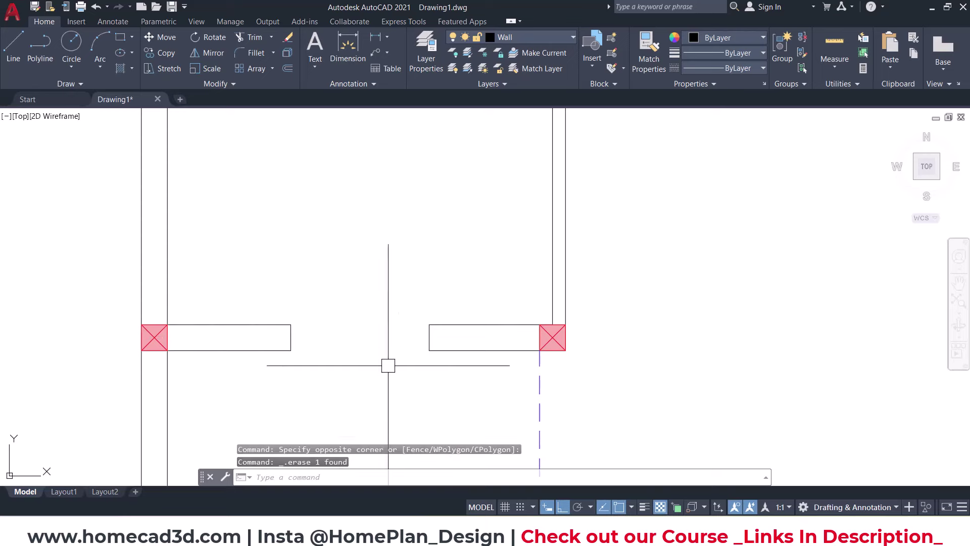
pyautogui.scroll(-4, 390, 363)
pyautogui.moveTo(478, 386); pyautogui.dragTo(464, 427, button='middle')
# Step: Mark the second wall opening with a line offset 2' aside
pyautogui.click(13, 50)
pyautogui.scroll(4, 580, 384)
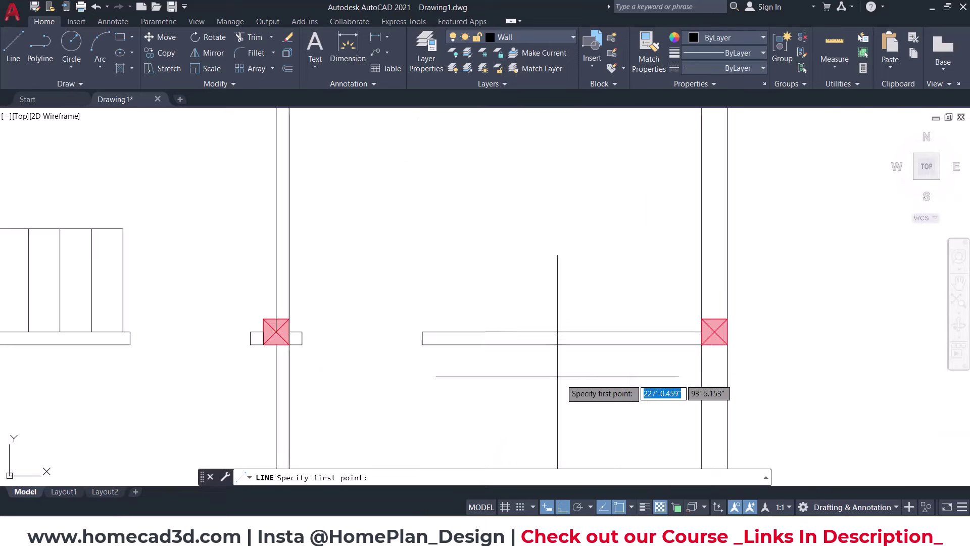
pyautogui.click(559, 338)
pyautogui.press('Escape')
pyautogui.write('o')
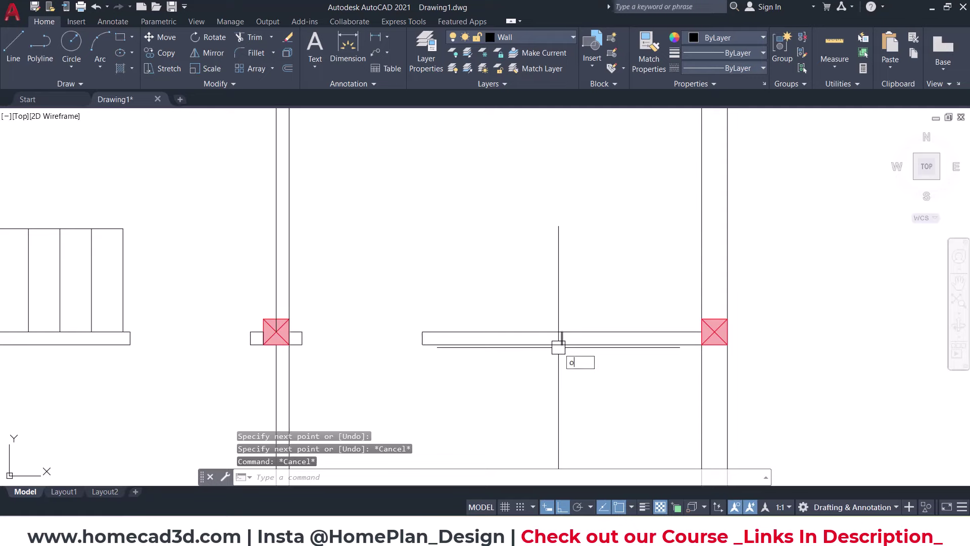
pyautogui.press('Return')
pyautogui.write("2'")
pyautogui.press('Return')
pyautogui.click(562, 337)
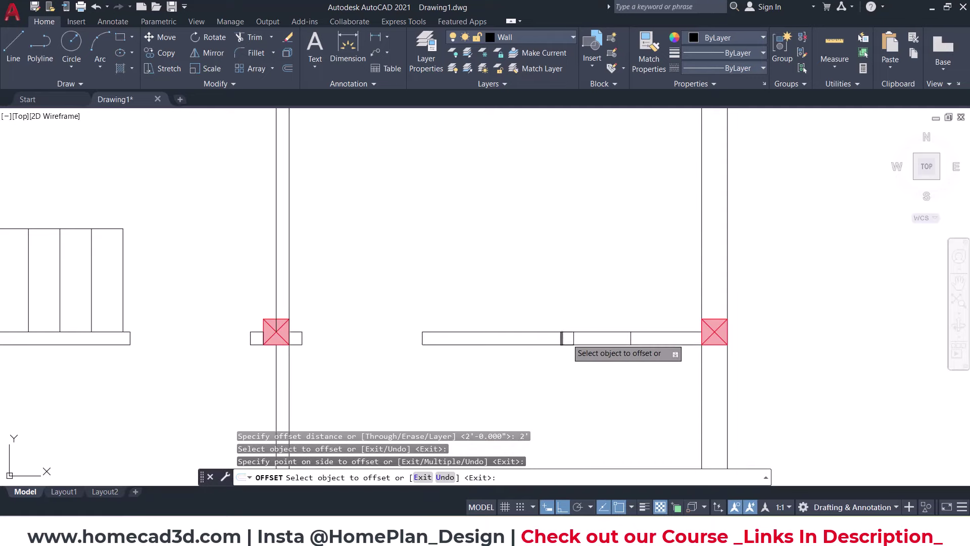
pyautogui.press('Escape')
# Step: Select and delete the leftover short wall segment in the second opening
pyautogui.click(504, 347)
pyautogui.click(578, 309)
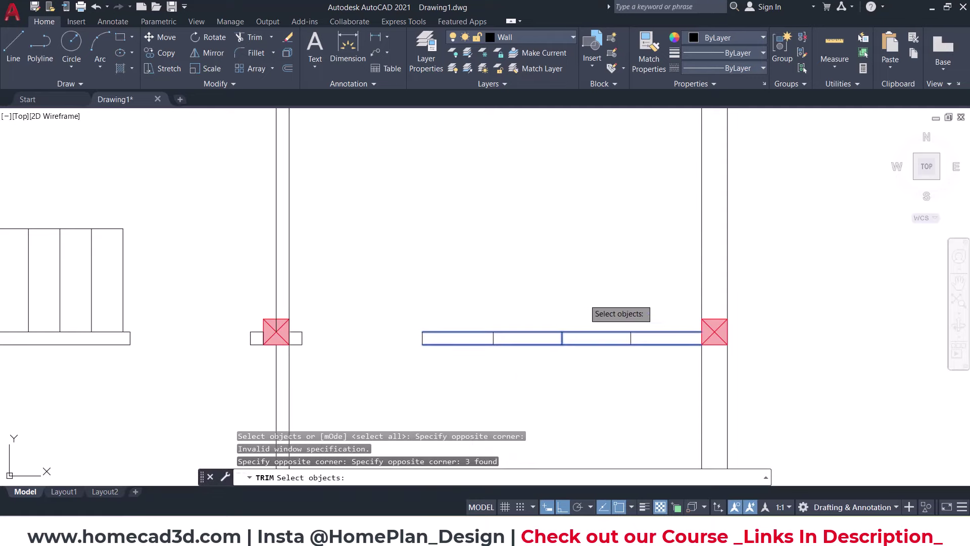
pyautogui.press('Escape')
pyautogui.press('Escape')
pyautogui.write('t')
pyautogui.click(591, 286)
pyautogui.click(530, 368)
pyautogui.press('Delete')
# Step: Draw a short line across the wall and offset a copy beside it to mark an opening
pyautogui.scroll(-3, 552, 353)
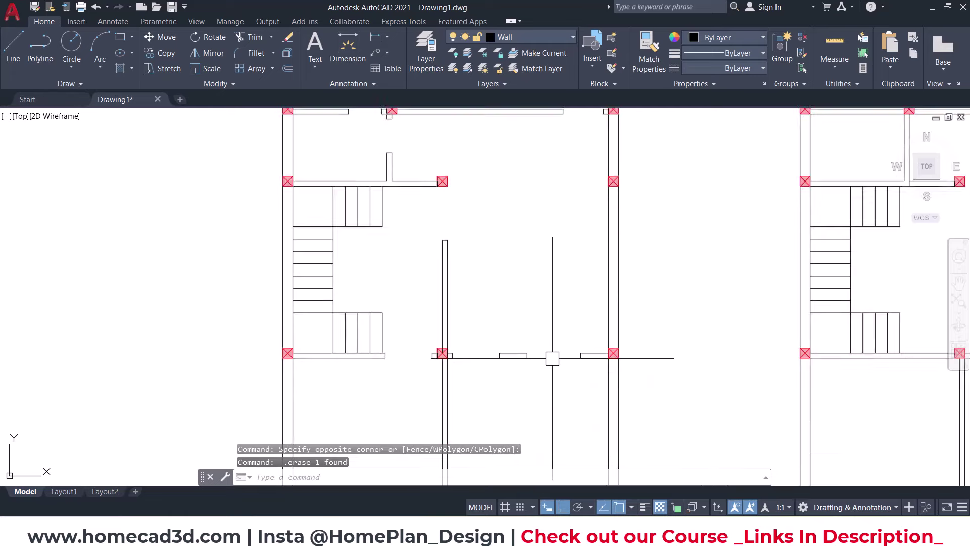
pyautogui.moveTo(522, 232); pyautogui.dragTo(522, 323, button='middle')
pyautogui.click(16, 42)
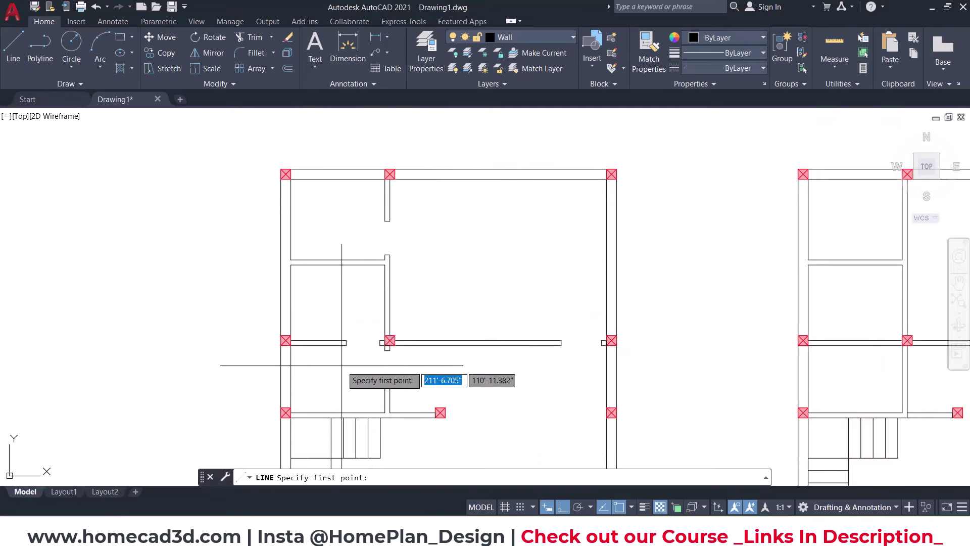
pyautogui.scroll(5, 340, 313)
pyautogui.click(307, 334)
pyautogui.click(307, 315)
pyautogui.press('Return')
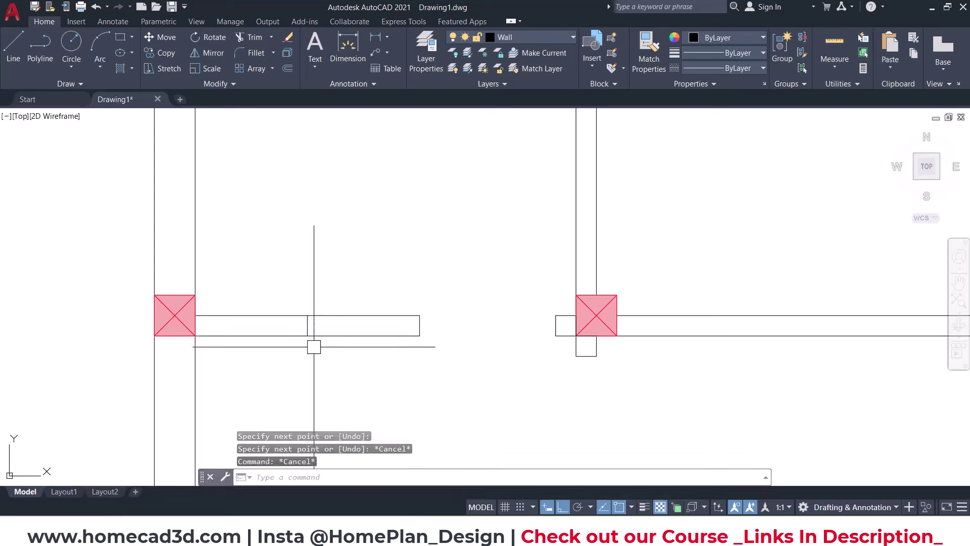
pyautogui.write('o')
pyautogui.press('Return')
pyautogui.click(311, 328)
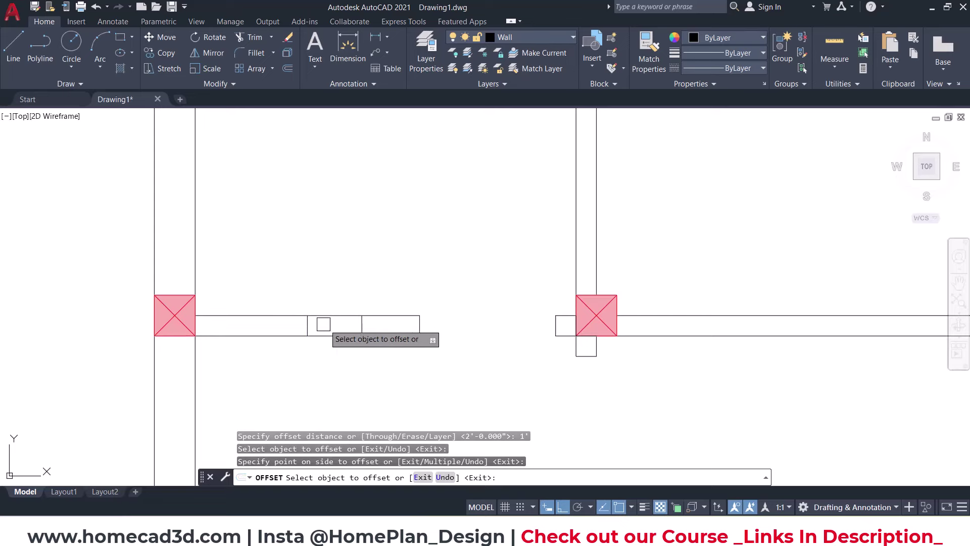
pyautogui.click(328, 326)
pyautogui.press('Escape')
pyautogui.press('Escape')
# Step: Trim the wall between the two marker lines and delete the leftover middle line
pyautogui.write('tr')
pyautogui.press('Return')
pyautogui.press('Return')
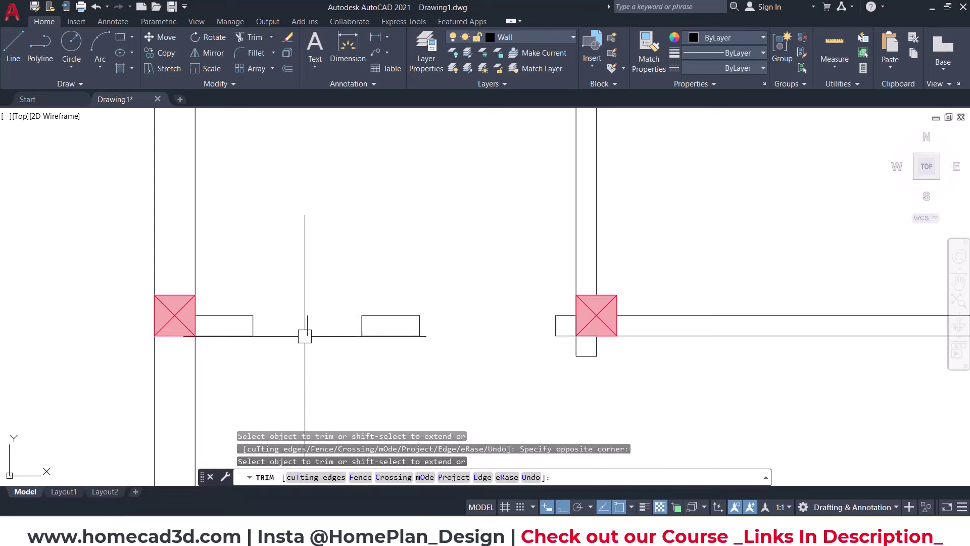
pyautogui.moveTo(323, 303); pyautogui.dragTo(303, 335)
pyautogui.moveTo(318, 303); pyautogui.dragTo(294, 346)
pyautogui.press('Delete')
# Step: Copy both opening edge lines onto the other wall
pyautogui.click(236, 294)
pyautogui.click(412, 369)
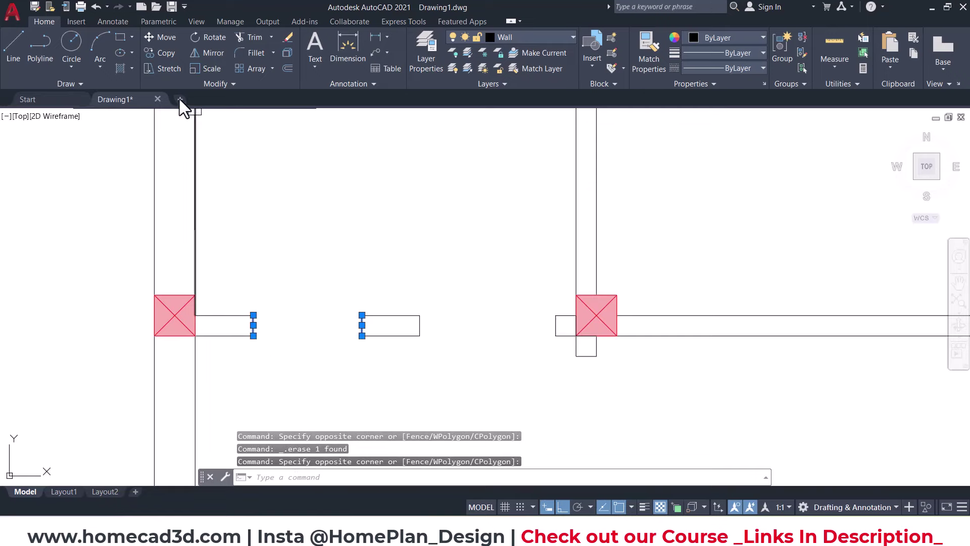
pyautogui.click(166, 53)
pyautogui.click(195, 315)
pyautogui.moveTo(200, 234); pyautogui.dragTo(196, 278, button='middle')
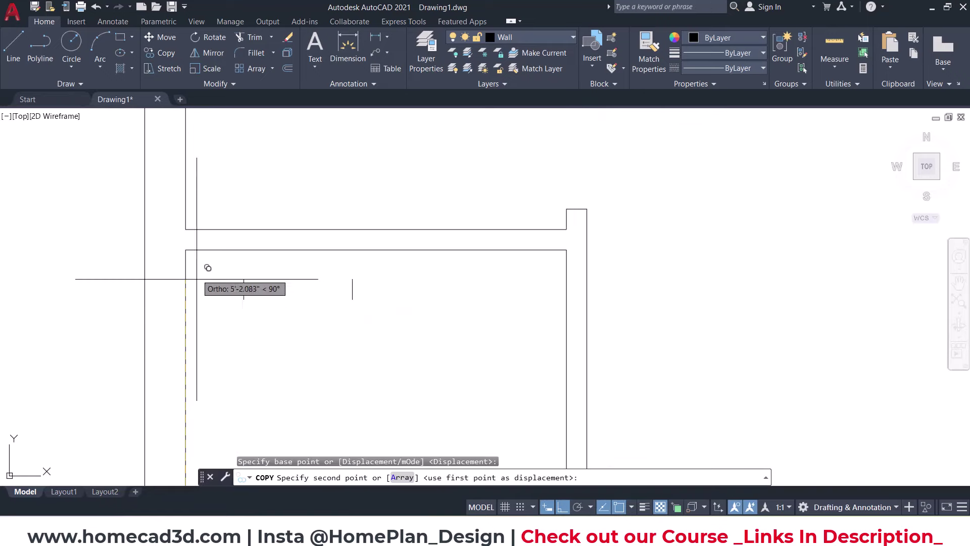
pyautogui.click(186, 229)
pyautogui.press('Return')
# Step: Trim the opening out of the second wall
pyautogui.write('tr')
pyautogui.press('Return')
pyautogui.moveTo(303, 182); pyautogui.dragTo(275, 293)
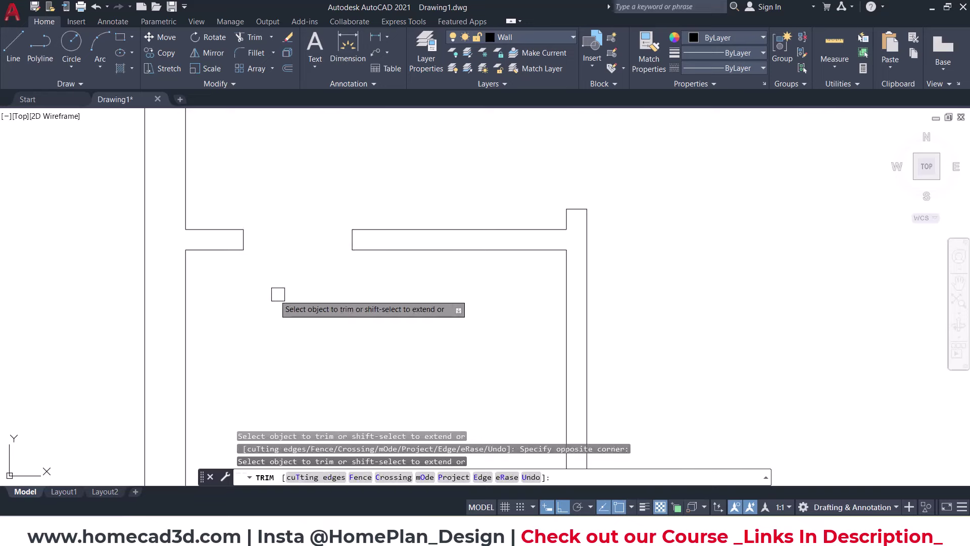
pyautogui.moveTo(275, 292)
pyautogui.mouseDown(button='middle')
pyautogui.moveTo(402, 275)
pyautogui.moveTo(387, 253)
pyautogui.mouseUp(button='middle')
pyautogui.click(14, 63)
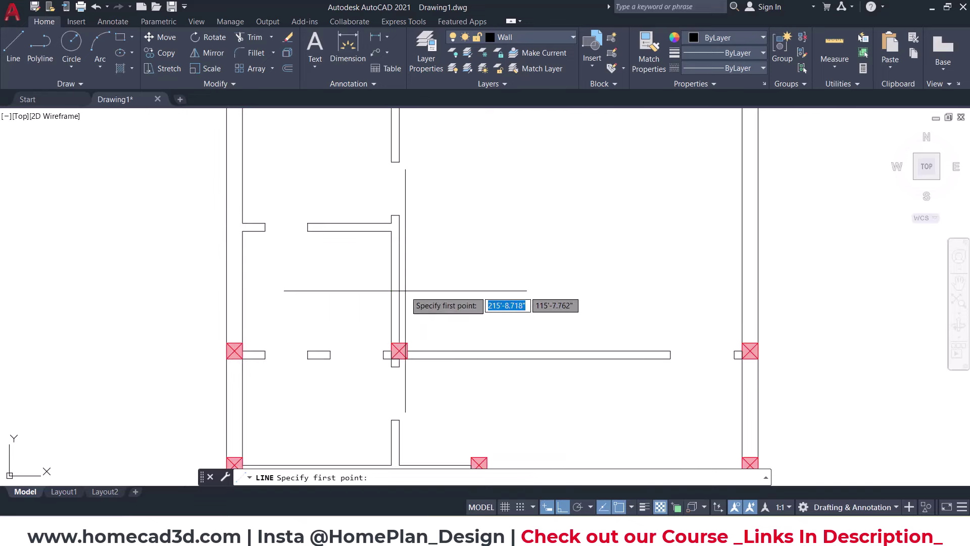
pyautogui.click(397, 292)
pyautogui.press('Escape')
pyautogui.press('Escape')
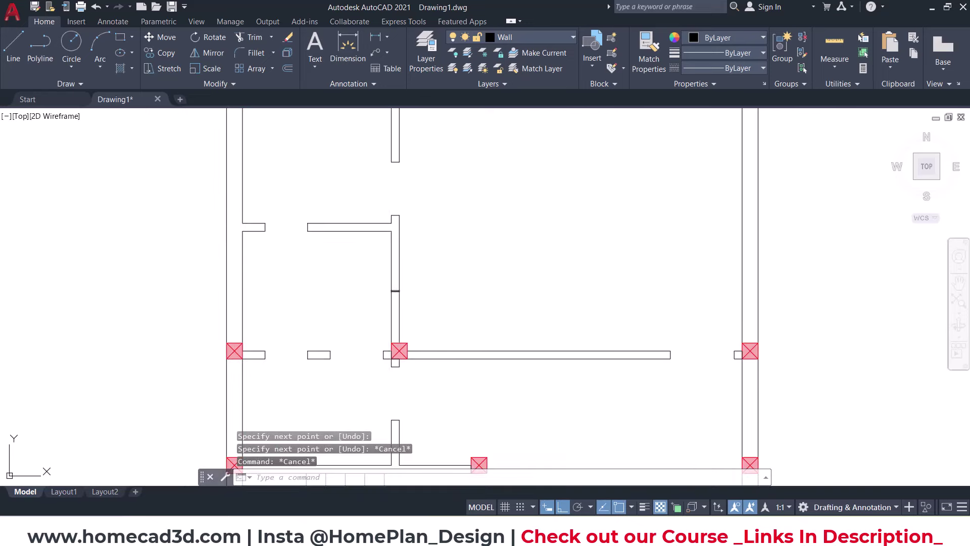
# Step: Offset a short wall line 2.5' and erase a stray wall line
pyautogui.write('o')
pyautogui.press('Return')
pyautogui.write('2.5')
pyautogui.press('Return')
pyautogui.click(395, 291)
pyautogui.click(409, 267)
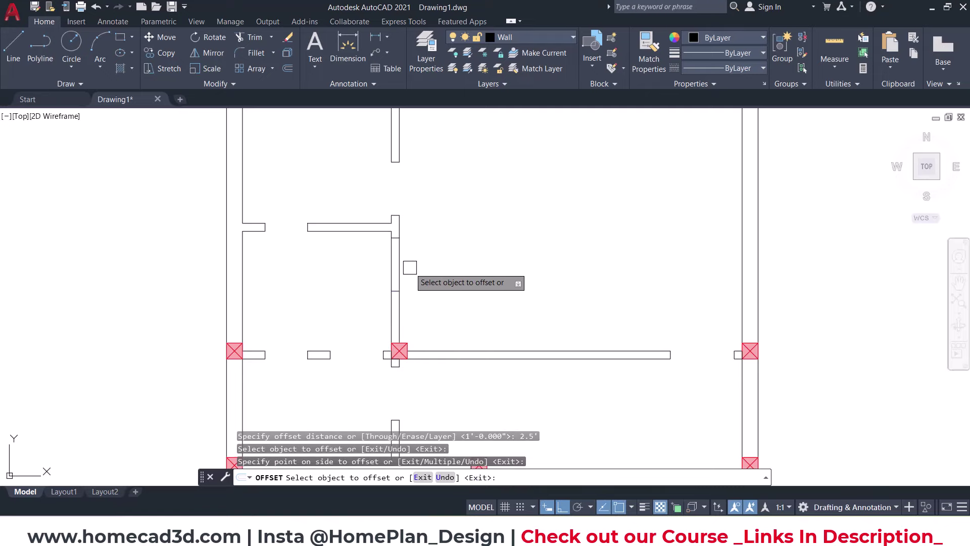
pyautogui.click(396, 289)
pyautogui.scroll(2, 396, 319)
pyautogui.press('Escape')
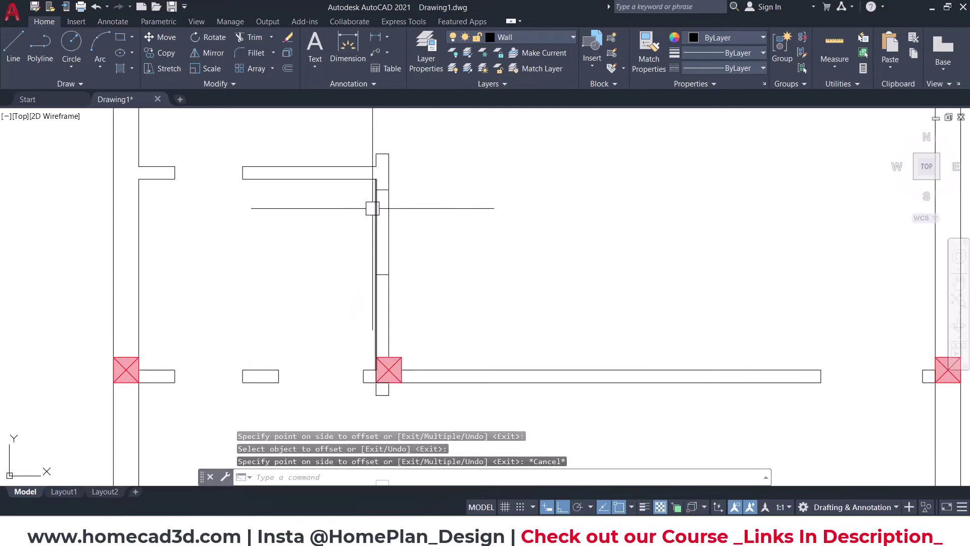
pyautogui.click(372, 186)
pyautogui.click(401, 199)
pyautogui.press('Delete')
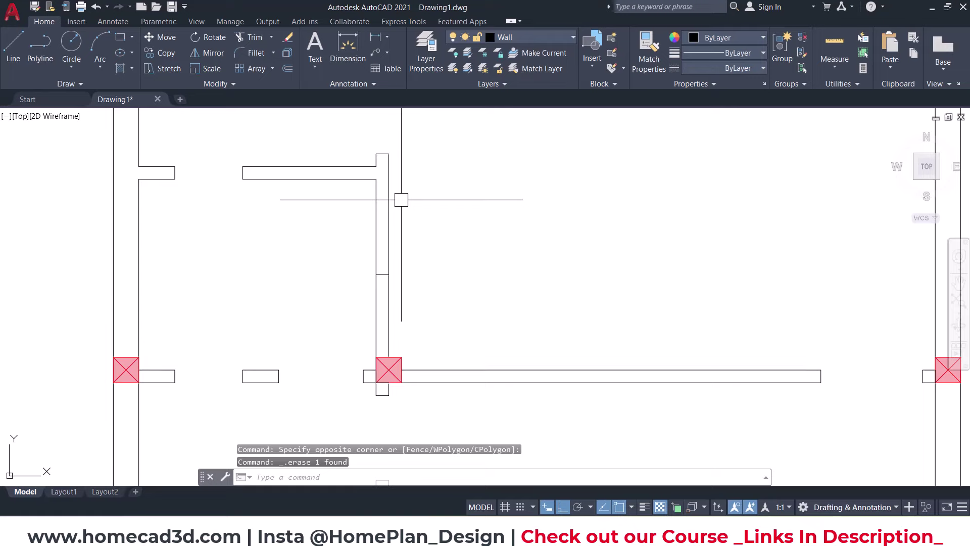
# Step: Offset the vertical interior wall line 2' toward the doorway side
pyautogui.write('o')
pyautogui.press('Return')
pyautogui.write("2'")
pyautogui.press('Return')
pyautogui.click(382, 275)
pyautogui.click(389, 267)
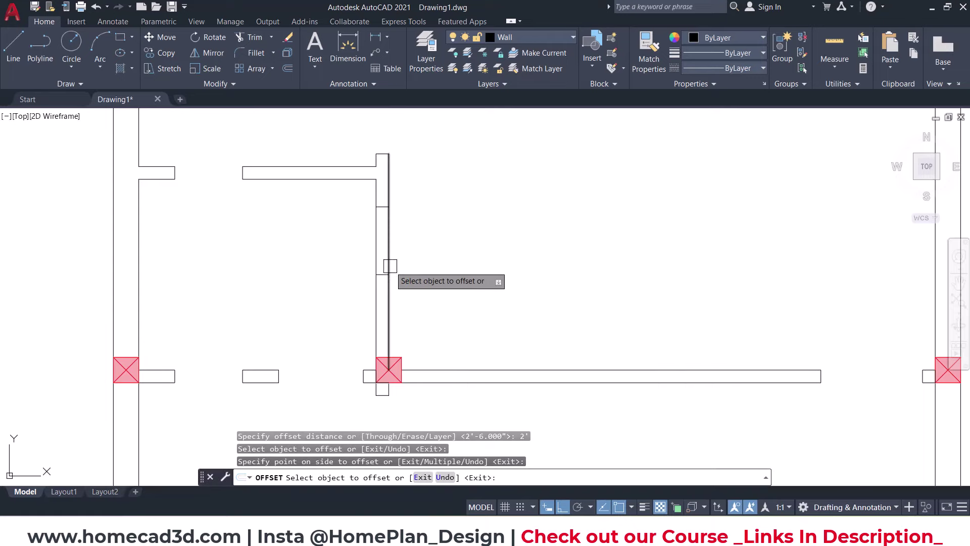
pyautogui.press('Escape')
# Step: Trim the wall lines between the offsets and erase the leftover short line
pyautogui.write('tr')
pyautogui.press('Return')
pyautogui.moveTo(441, 256); pyautogui.dragTo(369, 304)
pyautogui.press('Escape')
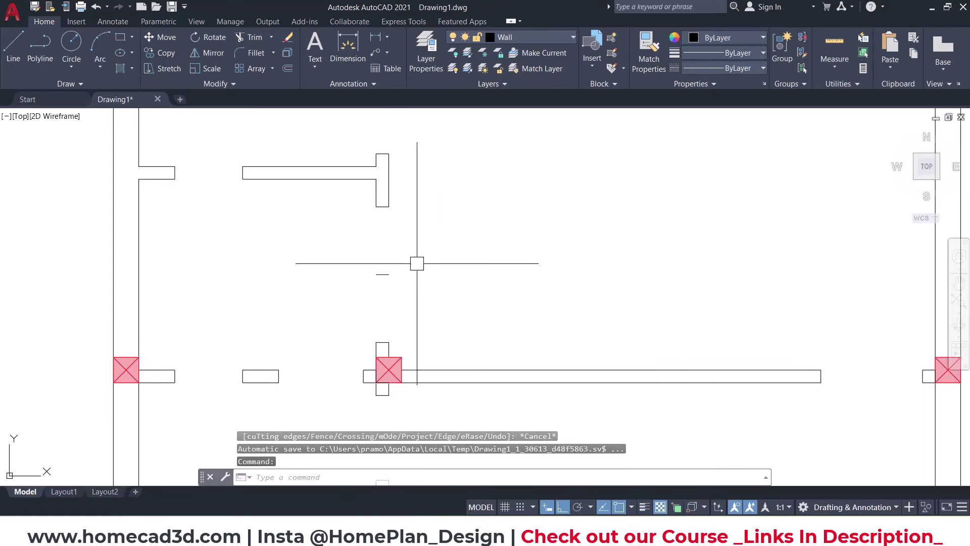
pyautogui.moveTo(416, 264); pyautogui.dragTo(358, 274)
pyautogui.press('Delete')
pyautogui.scroll(-5, 358, 275)
pyautogui.scroll(-3, 485, 275)
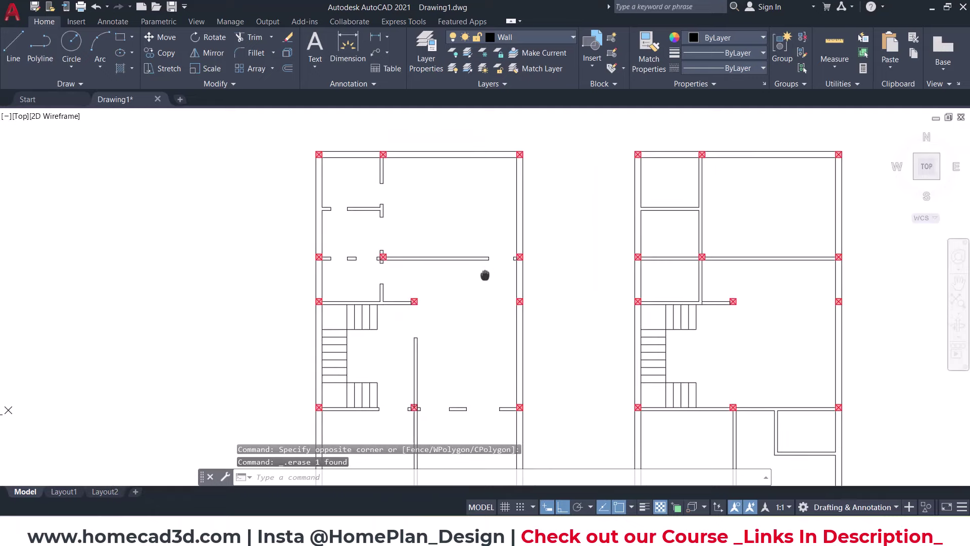
pyautogui.moveTo(472, 224); pyautogui.dragTo(471, 166, button='middle')
# Step: Create a Window layer in purple colour 214 and make it current
pyautogui.scroll(-2, 465, 158)
pyautogui.click(426, 53)
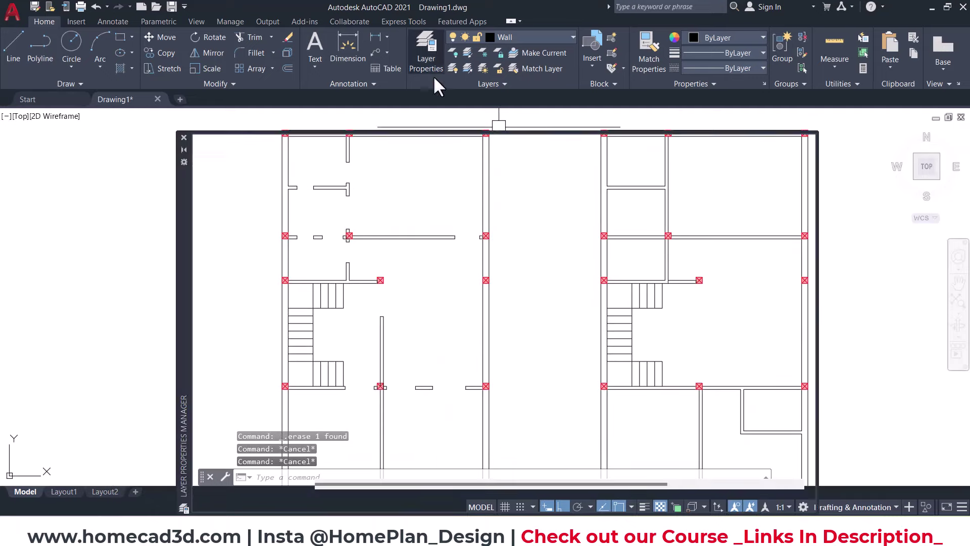
pyautogui.click(311, 158)
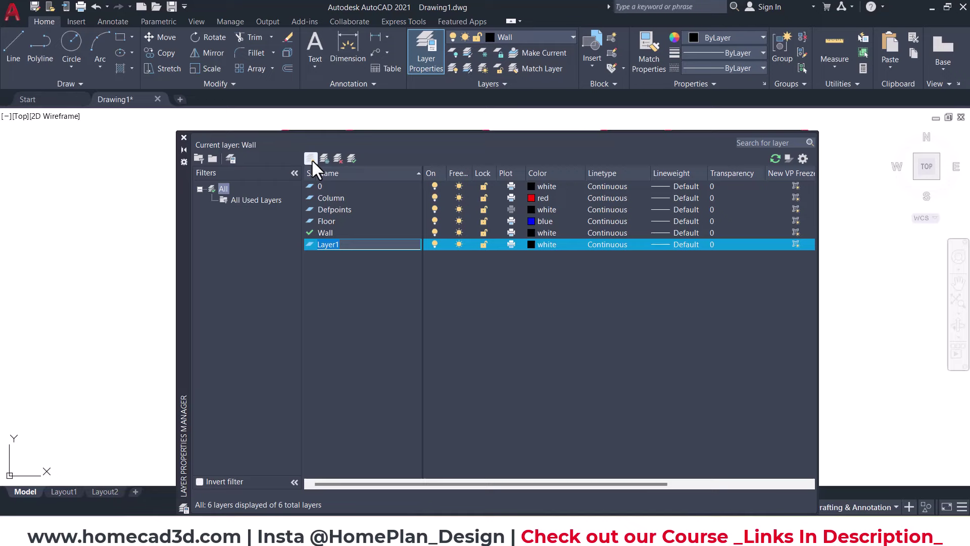
pyautogui.write('Window')
pyautogui.press('Return')
pyautogui.click(529, 243)
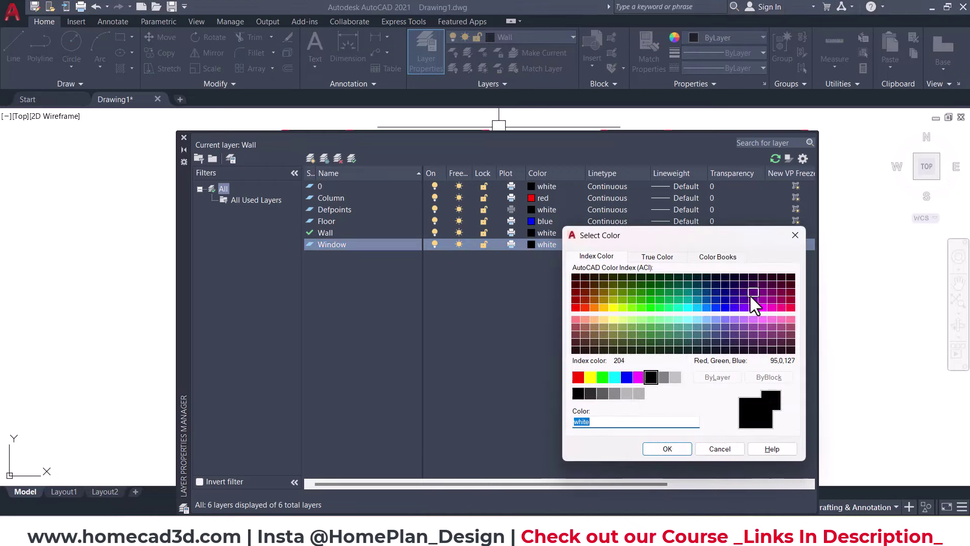
pyautogui.click(763, 291)
pyautogui.click(667, 447)
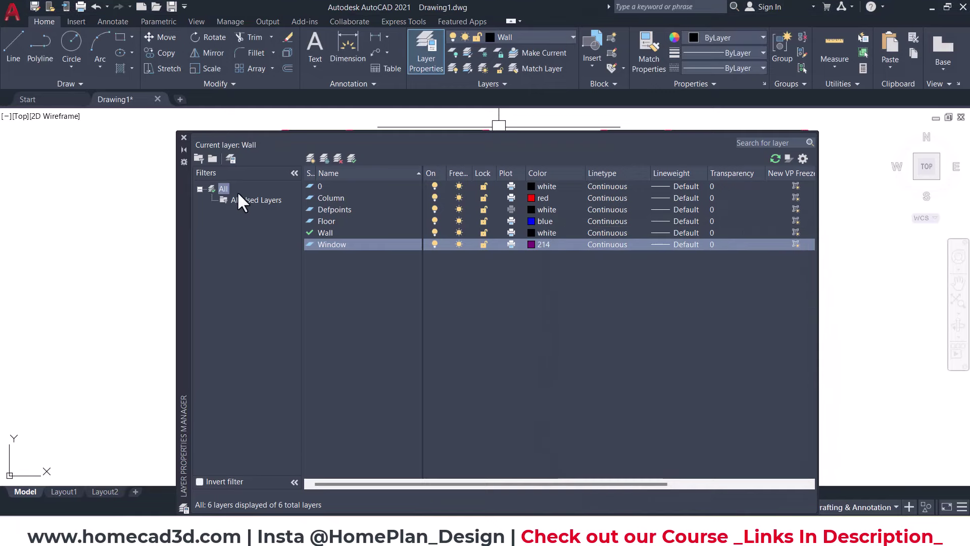
pyautogui.click(182, 137)
pyautogui.click(550, 39)
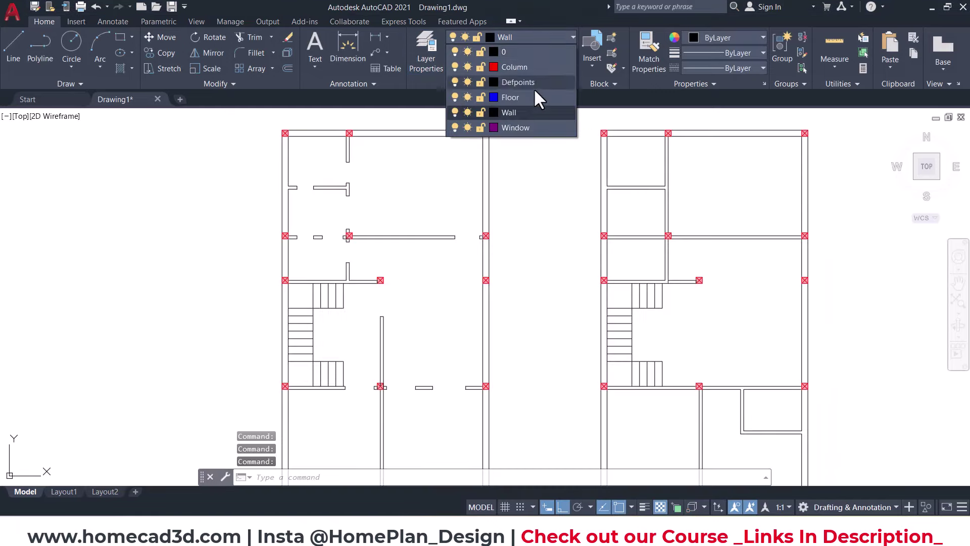
pyautogui.click(556, 128)
# Step: Draw window rectangles in the upper and lower wall openings
pyautogui.click(120, 37)
pyautogui.scroll(5, 312, 177)
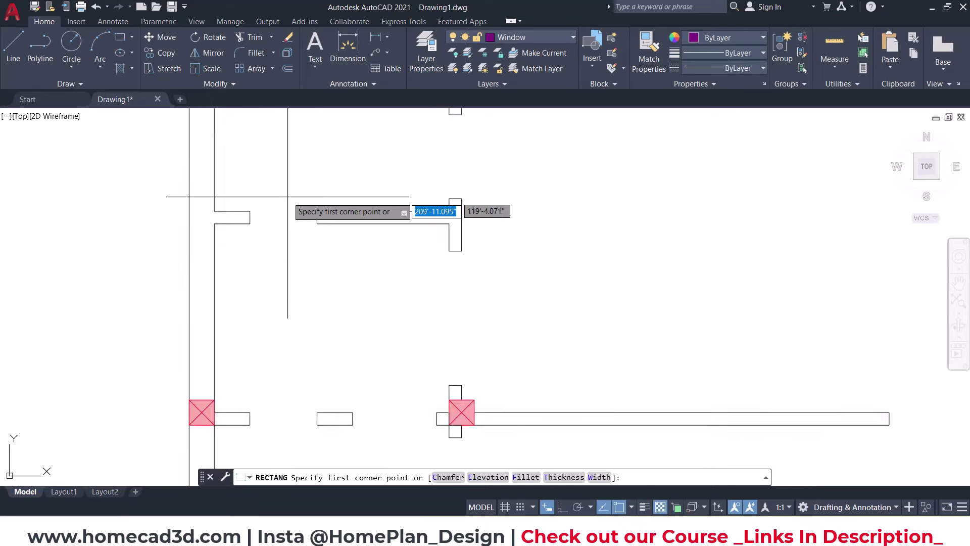
pyautogui.click(250, 211)
pyautogui.click(316, 224)
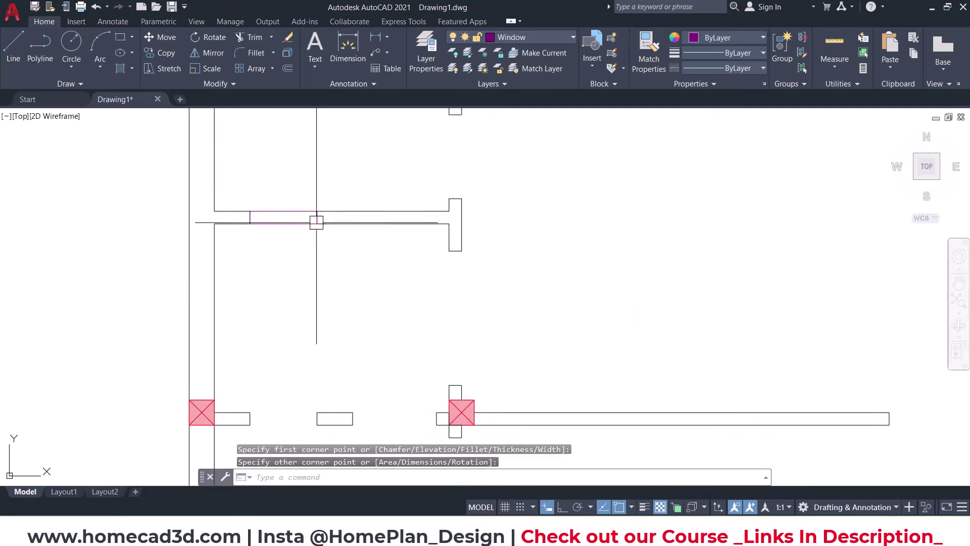
pyautogui.moveTo(293, 323); pyautogui.dragTo(292, 260, button='middle')
pyautogui.press('Return')
pyautogui.click(249, 348)
pyautogui.click(315, 362)
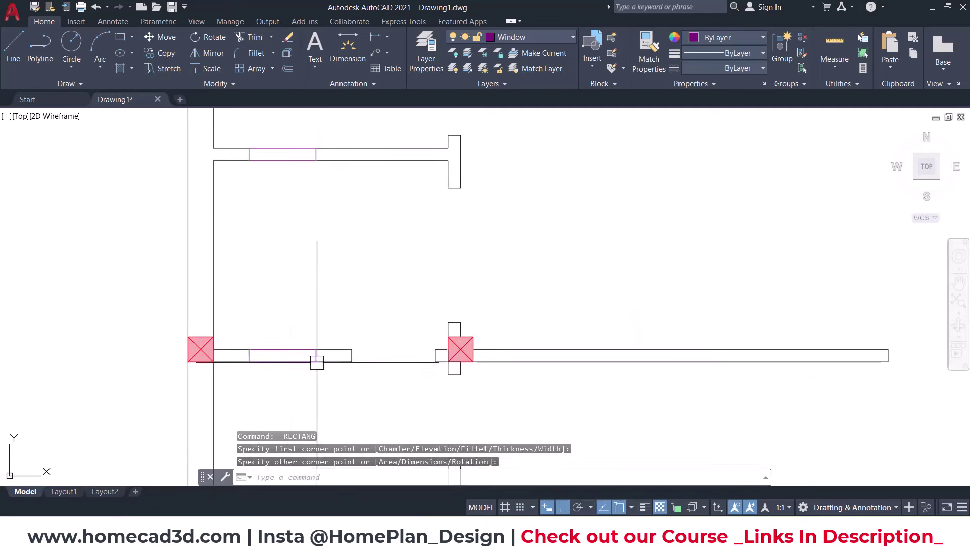
# Step: Draw two more window rectangles, one spanning a vertical wall opening
pyautogui.press('Return')
pyautogui.click(448, 186)
pyautogui.scroll(-3, 449, 187)
pyautogui.click(454, 346)
pyautogui.scroll(-3, 616, 353)
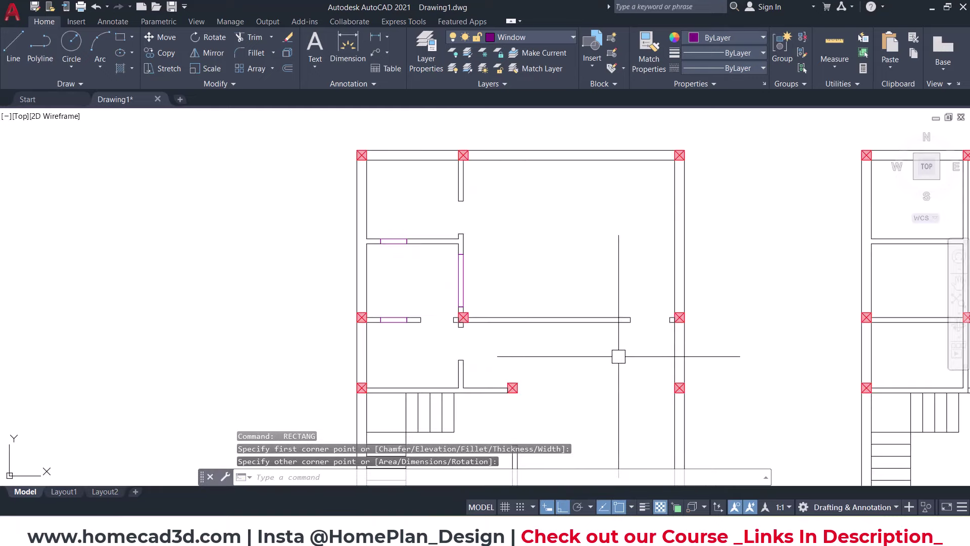
pyautogui.scroll(5, 431, 259)
pyautogui.scroll(4, 431, 260)
pyautogui.press('Return')
pyautogui.click(437, 277)
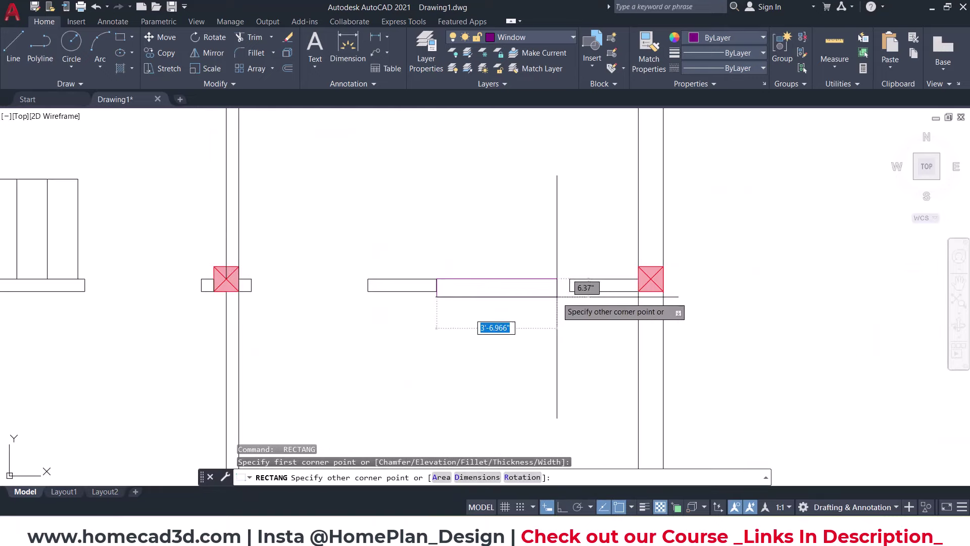
pyautogui.click(566, 289)
pyautogui.scroll(-4, 504, 233)
pyautogui.scroll(4, 449, 299)
# Step: Draw a window rectangle in the bottom wall opening and a line across an opening
pyautogui.press('Return')
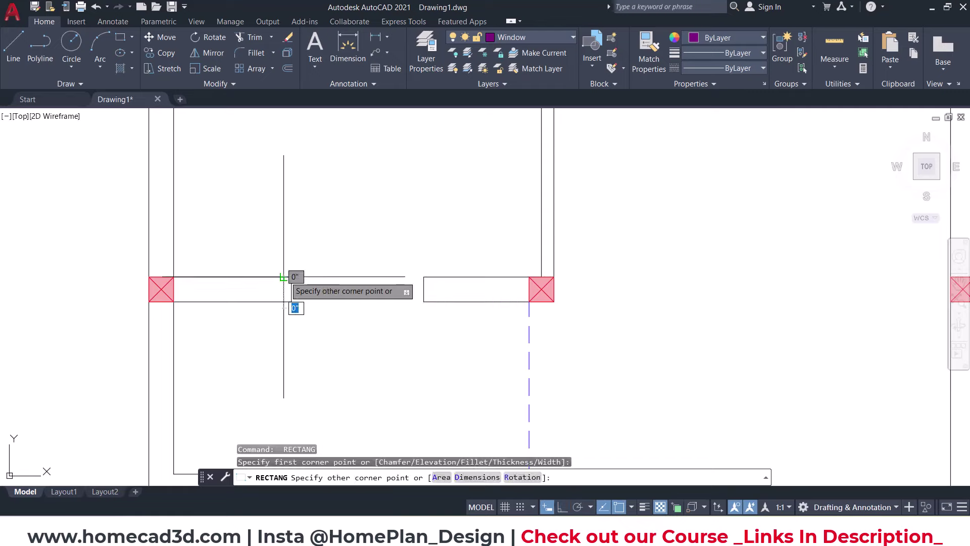
pyautogui.click(291, 277)
pyautogui.click(424, 301)
pyautogui.scroll(-4, 424, 301)
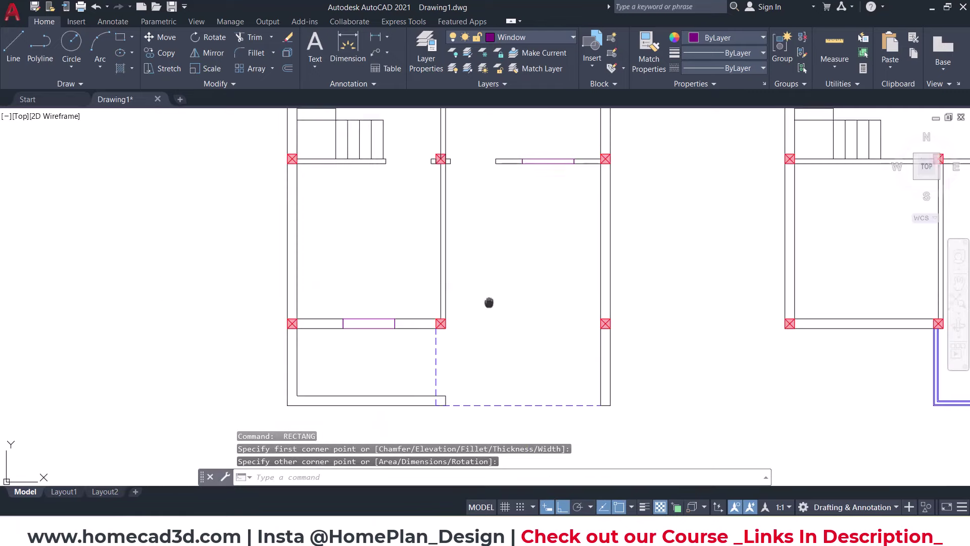
pyautogui.click(14, 48)
pyautogui.scroll(3, 500, 270)
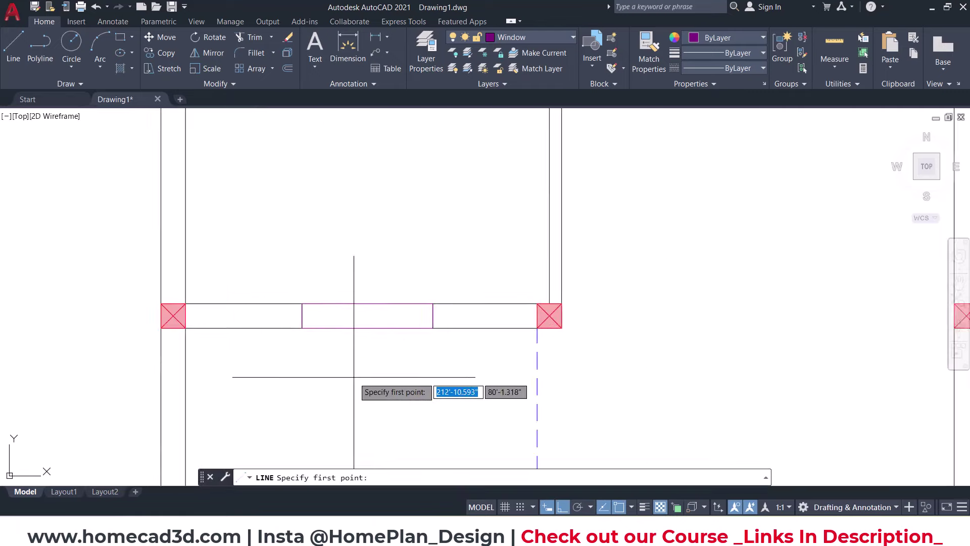
pyautogui.scroll(2, 356, 278)
pyautogui.click(271, 280)
pyautogui.click(480, 281)
pyautogui.press('Escape')
# Step: Start several lines at window edges, cancelling each, then zoom out to both plans
pyautogui.scroll(-3, 480, 280)
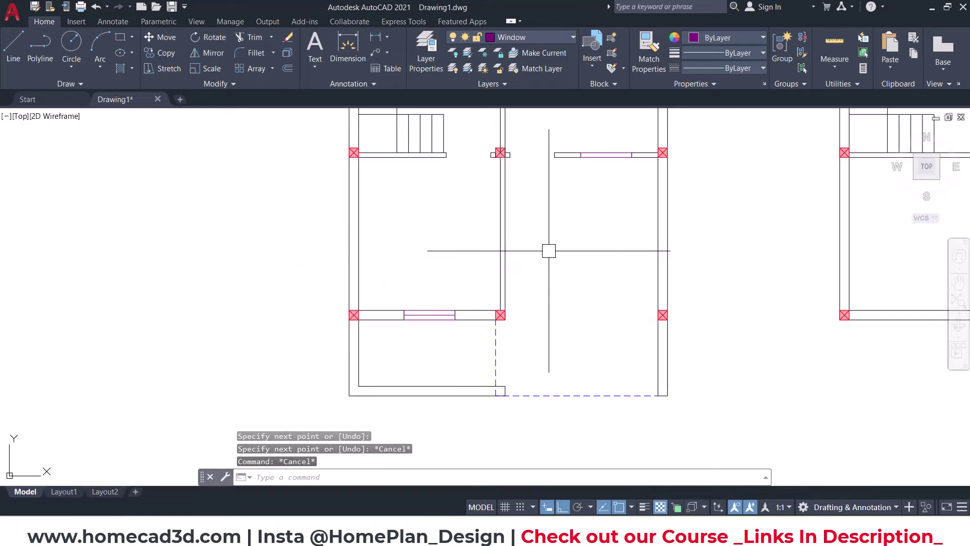
pyautogui.scroll(3, 394, 330)
pyautogui.press('Return')
pyautogui.click(397, 330)
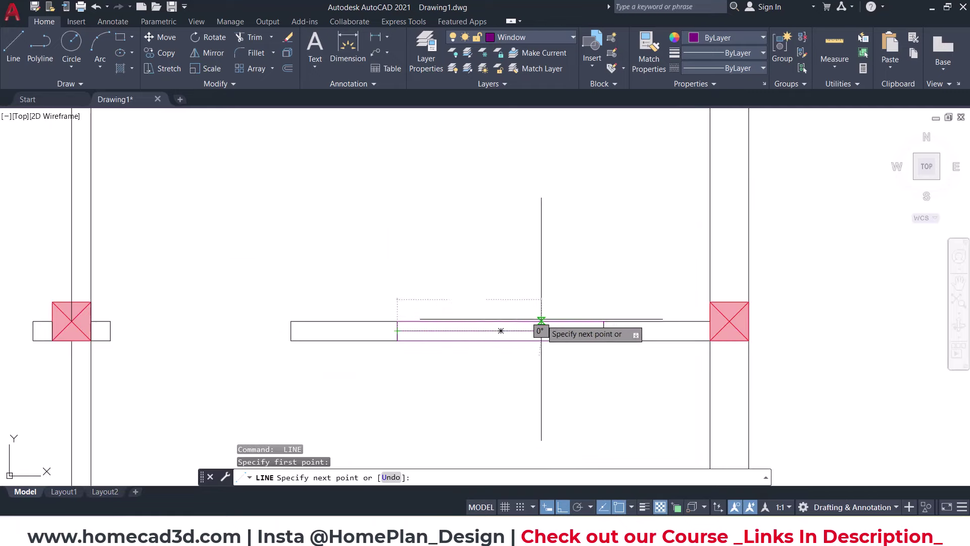
pyautogui.press('Escape')
pyautogui.scroll(-2, 596, 330)
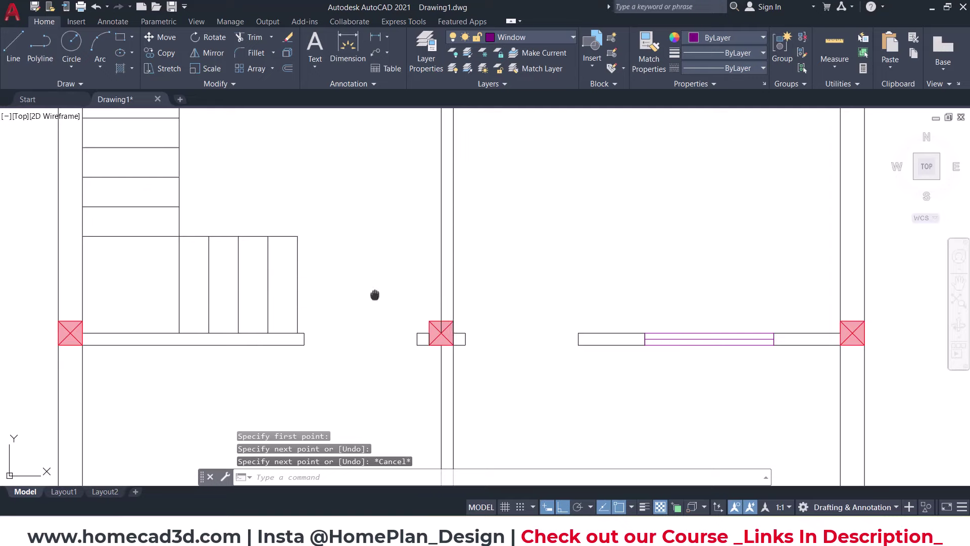
pyautogui.moveTo(374, 295)
pyautogui.mouseDown(button='middle')
pyautogui.moveTo(347, 307)
pyautogui.moveTo(382, 252)
pyautogui.mouseUp(button='middle')
pyautogui.scroll(-2, 381, 397)
pyautogui.scroll(4, 217, 306)
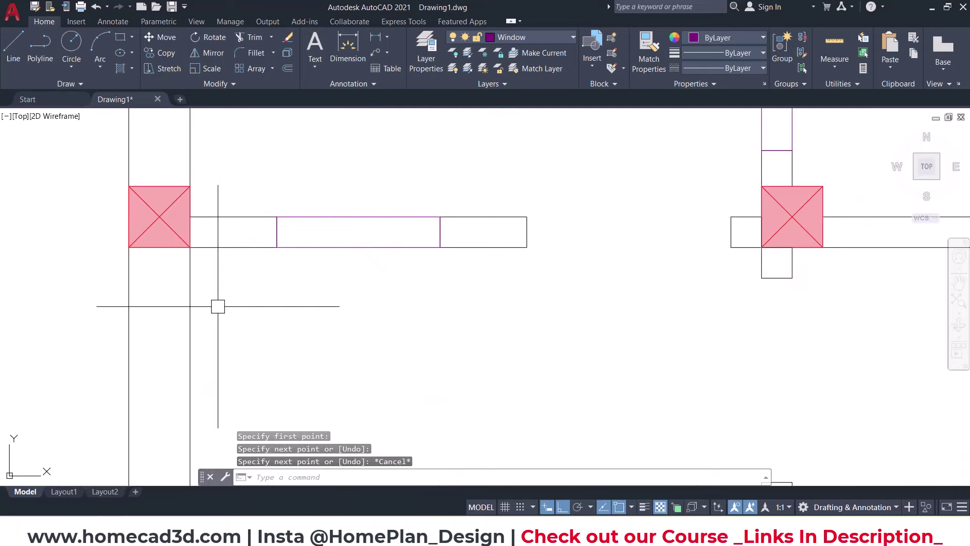
pyautogui.press('Return')
pyautogui.click(277, 232)
pyautogui.press('Escape')
pyautogui.scroll(-2, 358, 232)
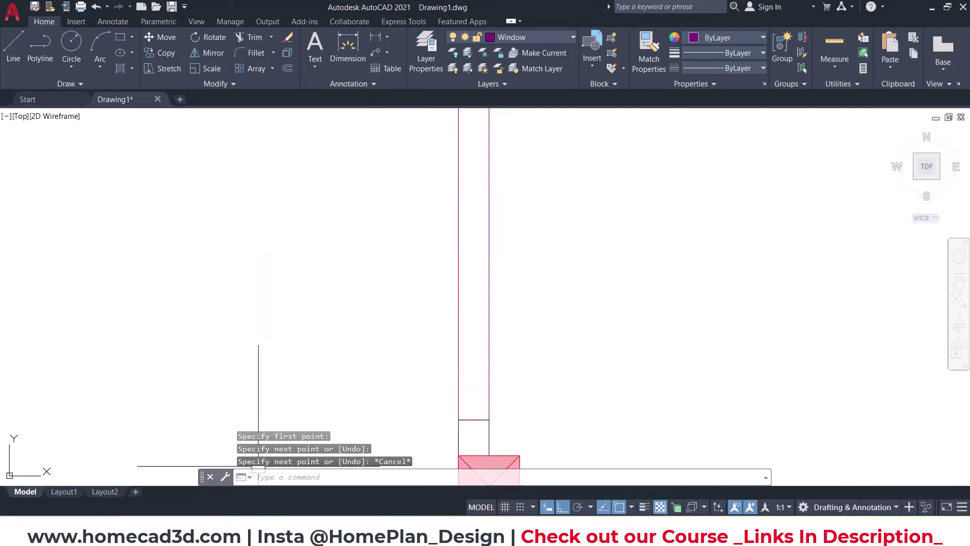
pyautogui.press('Return')
pyautogui.click(473, 418)
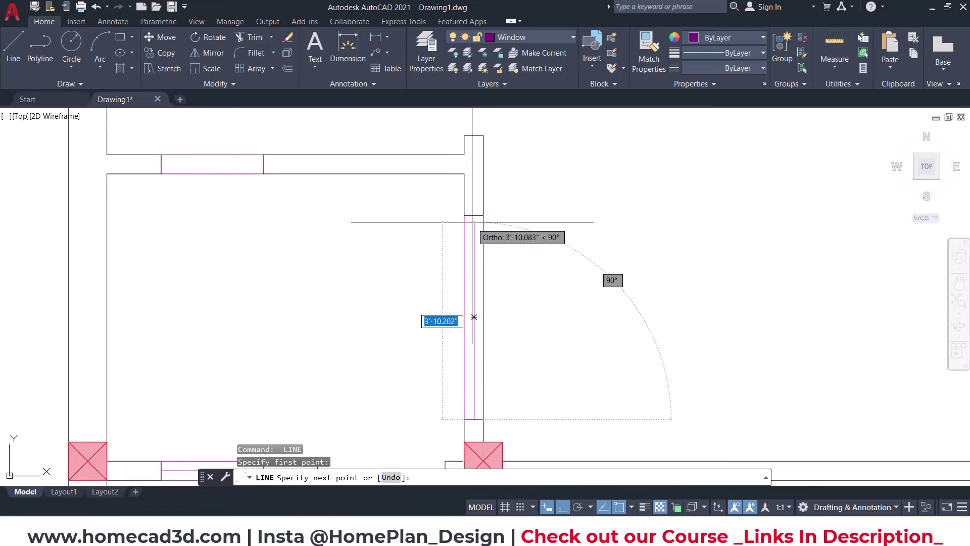
pyautogui.press('Escape')
pyautogui.press('Return')
pyautogui.click(160, 164)
pyautogui.press('Escape')
pyautogui.press('Escape')
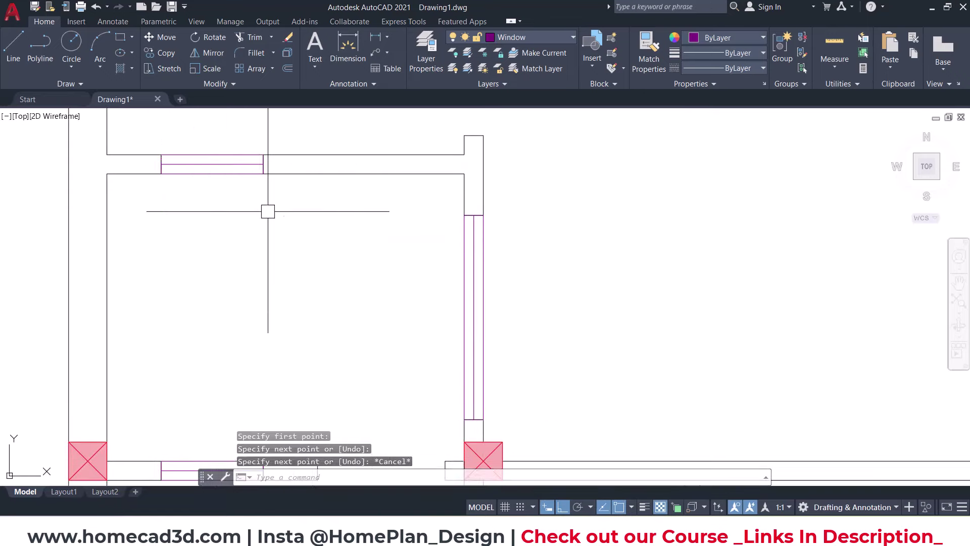
pyautogui.scroll(-3, 444, 357)
pyautogui.scroll(-3, 459, 327)
pyautogui.moveTo(450, 299); pyautogui.dragTo(513, 255, button='middle')
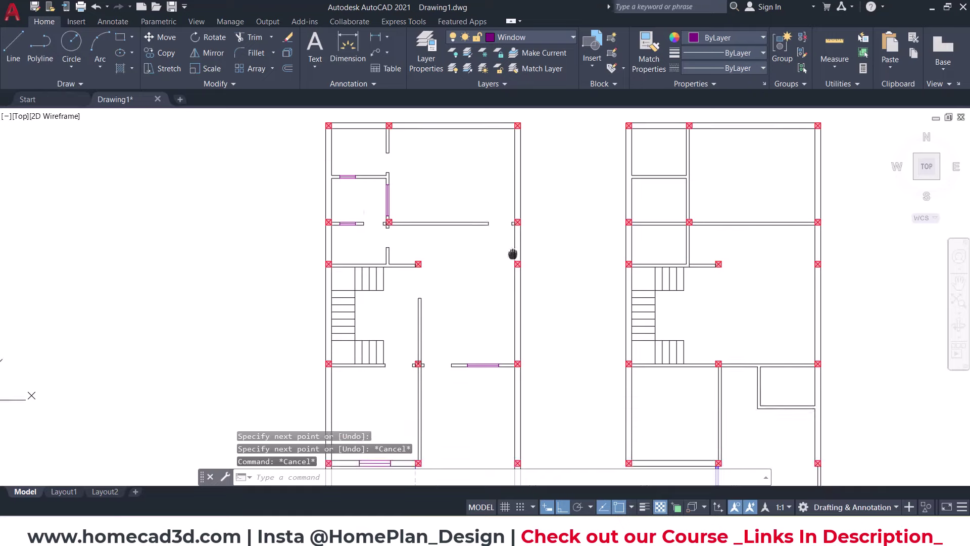
# Step: Open Blocks.dwg from recent documents and bring the three door blocks into view
pyautogui.click(56, 99)
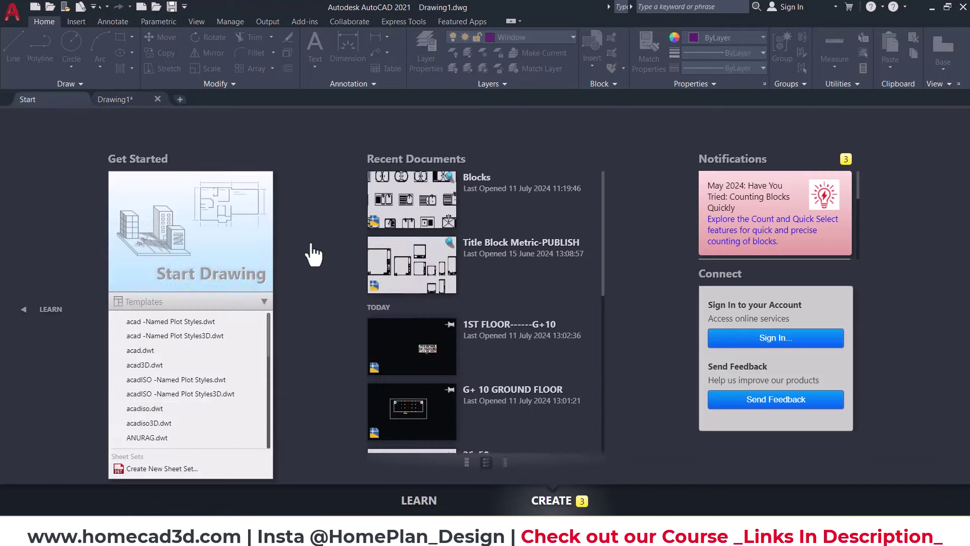
pyautogui.click(439, 210)
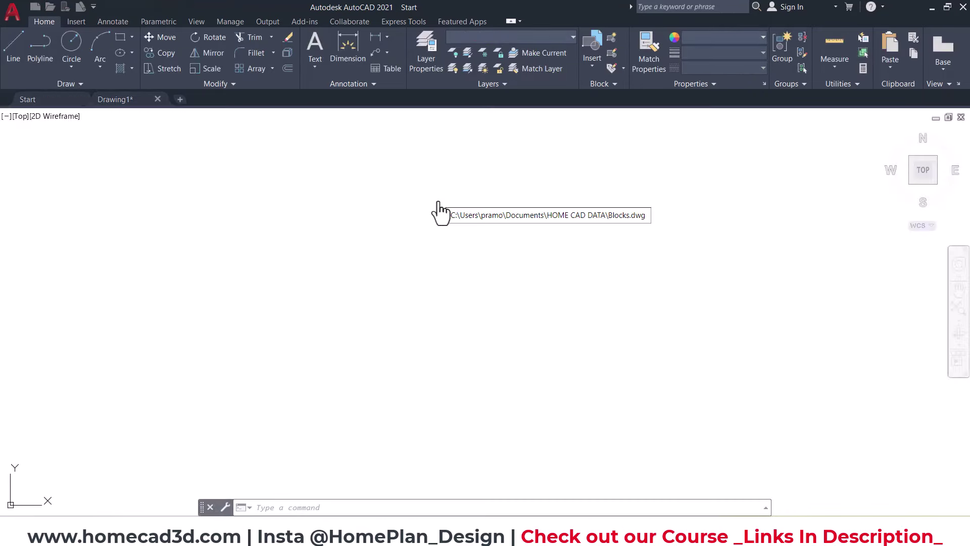
pyautogui.scroll(-2, 452, 280)
pyautogui.scroll(-5, 444, 276)
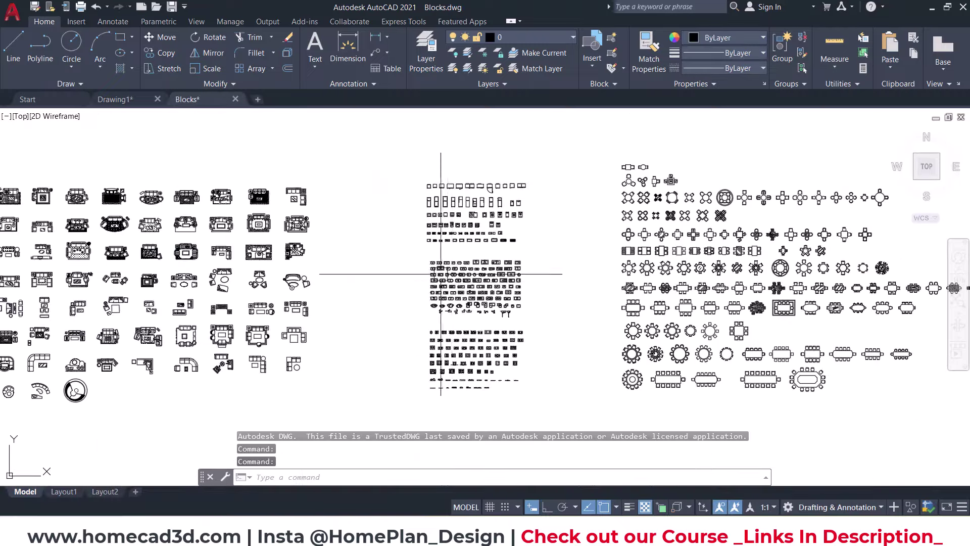
pyautogui.scroll(3, 441, 275)
pyautogui.moveTo(353, 202); pyautogui.dragTo(563, 206, button='middle')
pyautogui.scroll(4, 562, 205)
# Step: Copy doors D, D1 and D2 with a base point and paste them into Drawing1
pyautogui.click(369, 205)
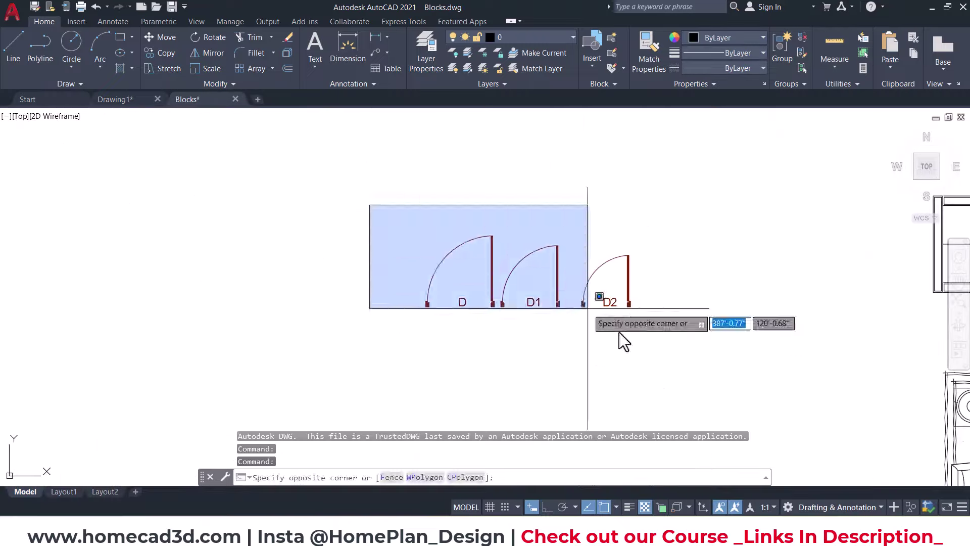
pyautogui.click(654, 340)
pyautogui.hotkey('ctrl', 'shift', 'c')
pyautogui.click(410, 186)
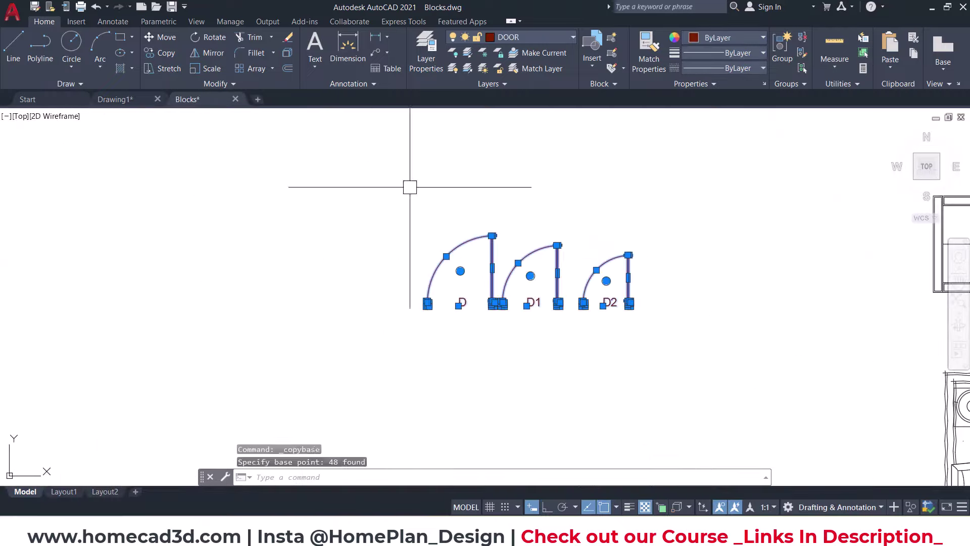
pyautogui.click(137, 98)
pyautogui.hotkey('ctrl', 'v')
pyautogui.scroll(-2, 358, 328)
# Step: Drop the pasted D, D1 and D2 door blocks to the left of the floor plan
pyautogui.scroll(2, 357, 334)
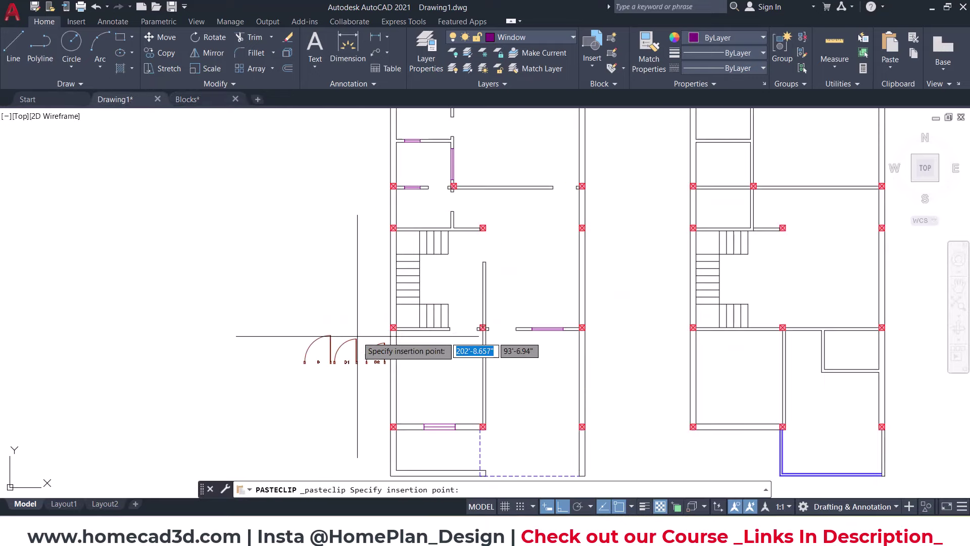
pyautogui.click(287, 335)
pyautogui.scroll(2, 202, 343)
pyautogui.scroll(2, 202, 344)
# Step: Make doors D and D1 each into its own group
pyautogui.click(131, 261)
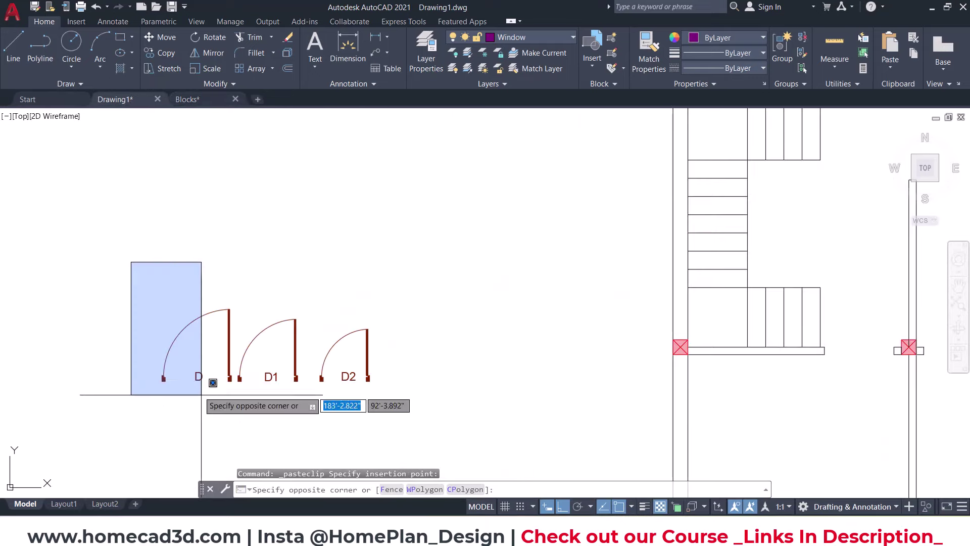
pyautogui.click(232, 410)
pyautogui.click(782, 48)
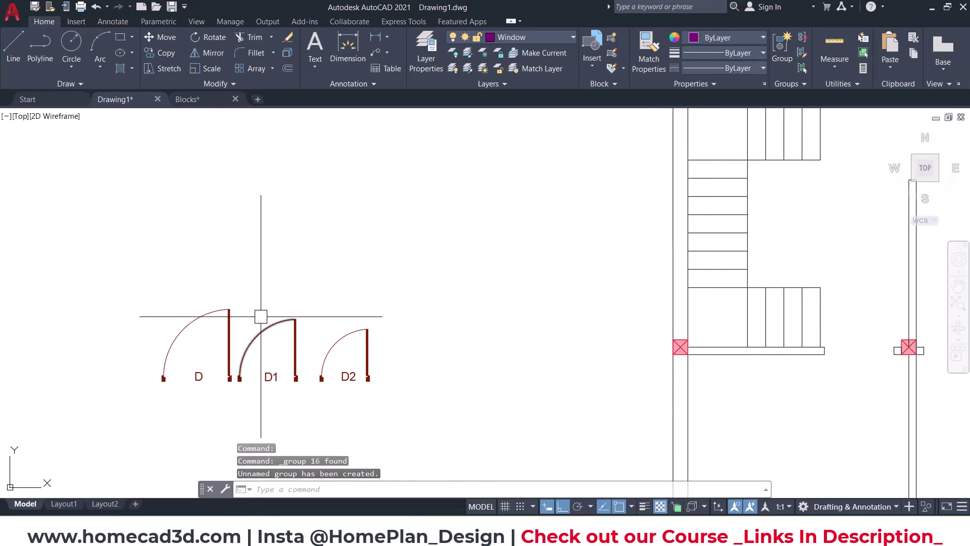
pyautogui.click(236, 257)
pyautogui.click(323, 403)
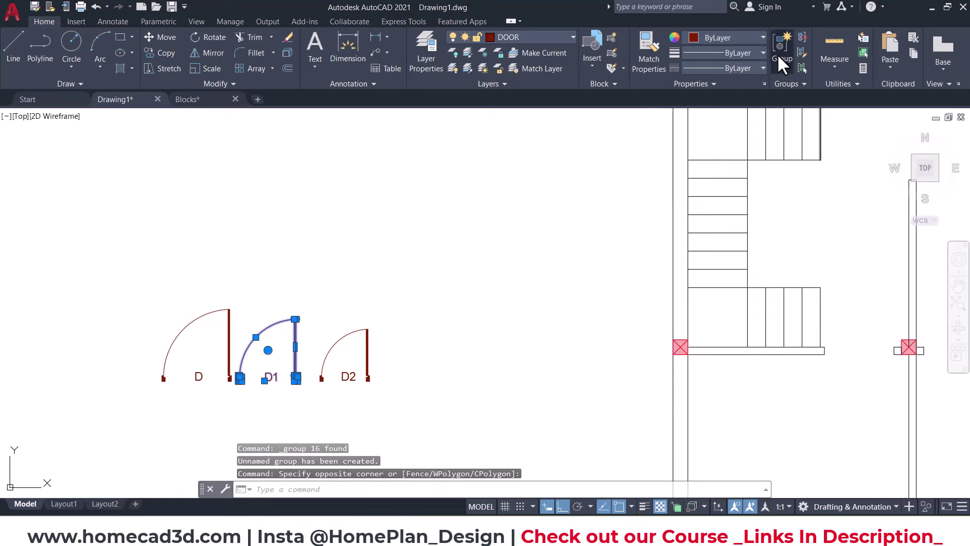
pyautogui.click(782, 65)
# Step: Group door D2 as one object and select it
pyautogui.click(309, 260)
pyautogui.click(455, 411)
pyautogui.click(782, 51)
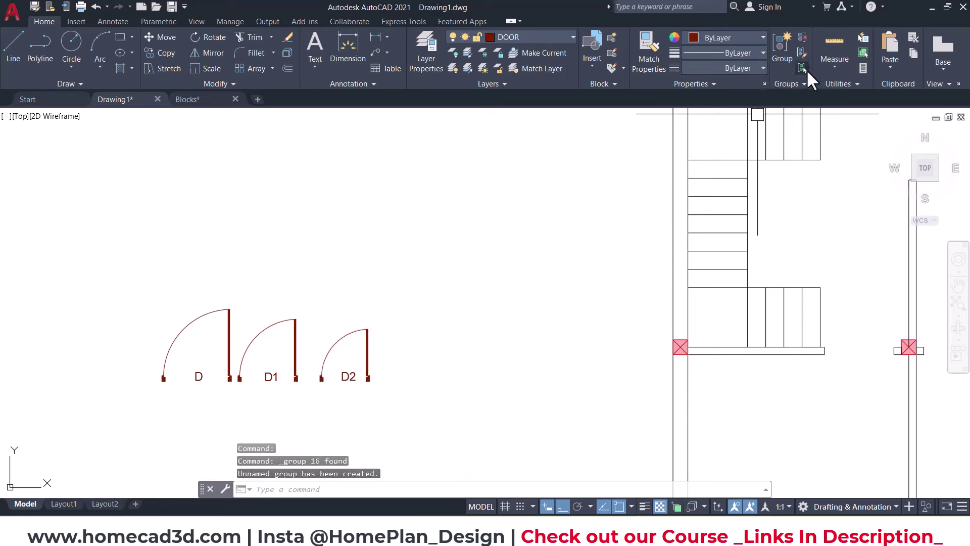
pyautogui.click(364, 355)
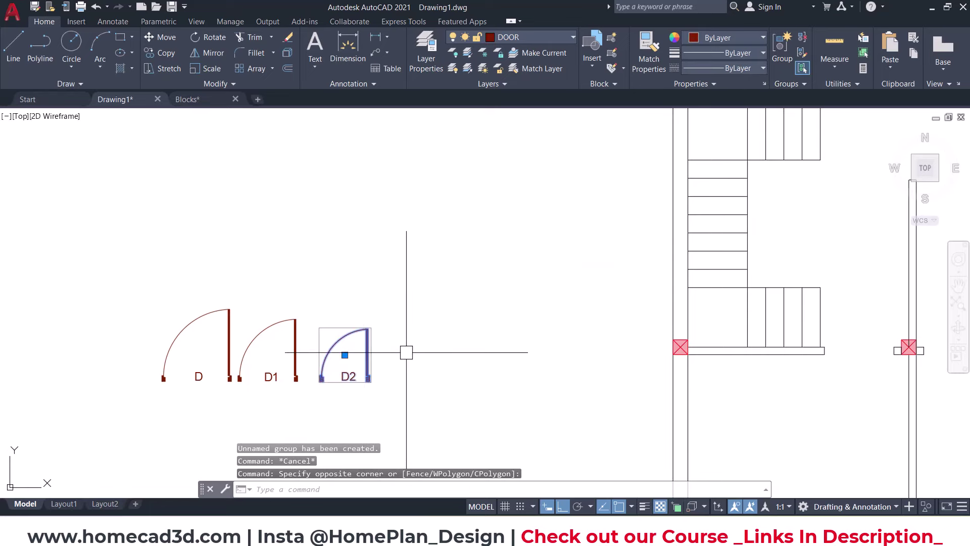
pyautogui.scroll(-2, 406, 352)
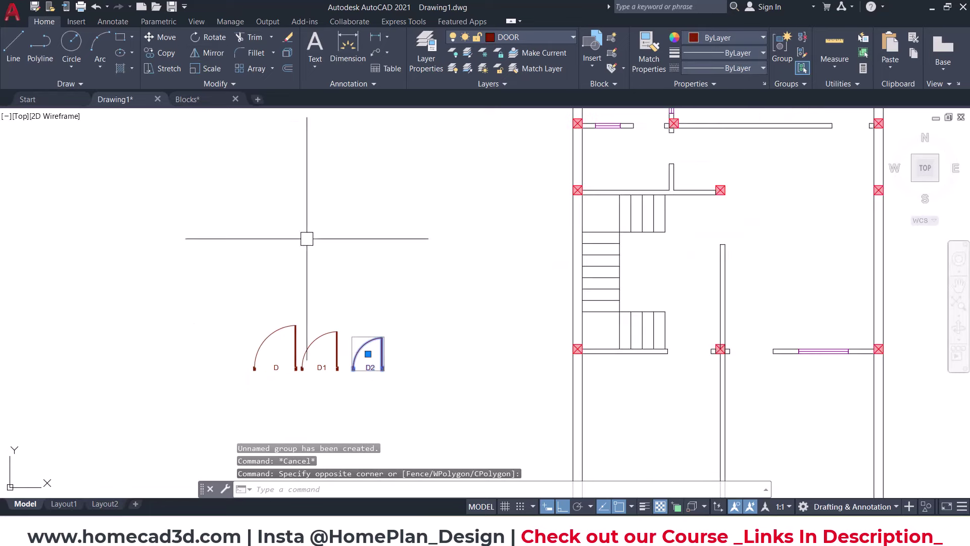
pyautogui.scroll(2, 377, 378)
# Step: Copy door D2 into the wall opening beside the column
pyautogui.click(166, 53)
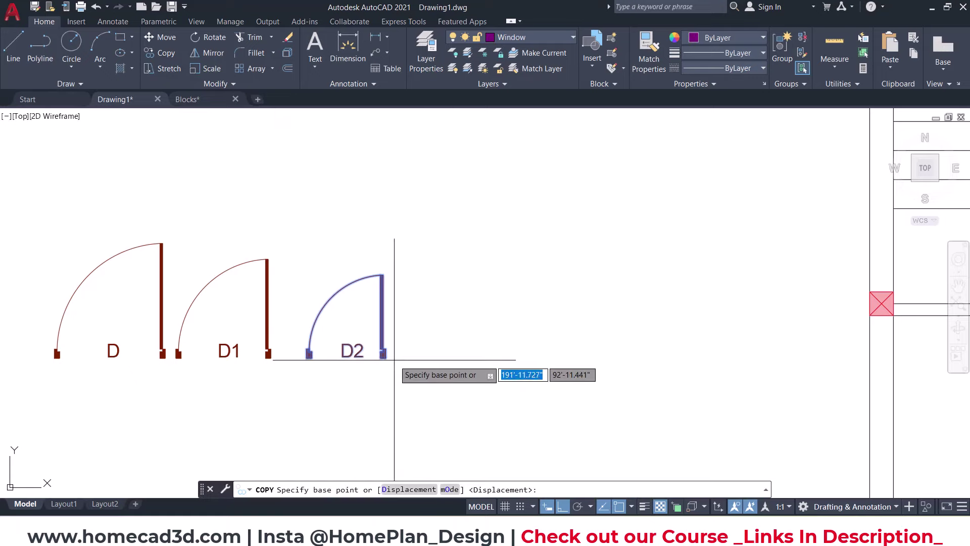
pyautogui.click(386, 357)
pyautogui.moveTo(805, 212); pyautogui.dragTo(753, 266, button='middle')
pyautogui.scroll(-2, 516, 281)
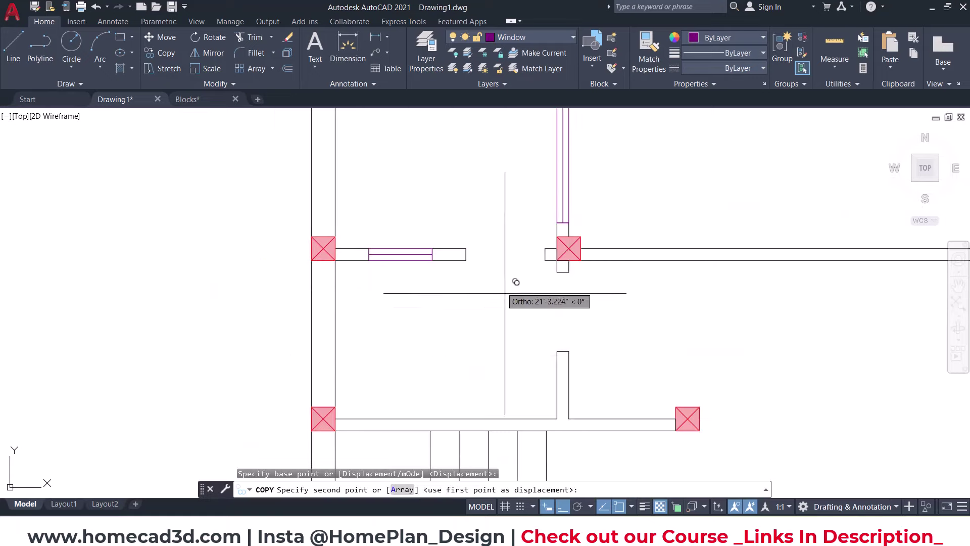
pyautogui.scroll(2, 560, 232)
pyautogui.click(572, 253)
pyautogui.scroll(-3, 565, 267)
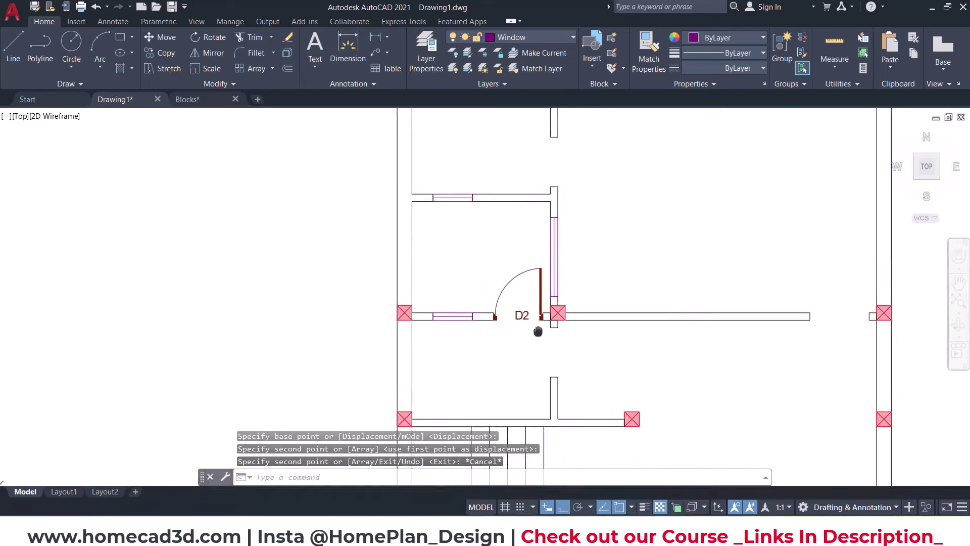
pyautogui.scroll(3, 523, 273)
pyautogui.press('Escape')
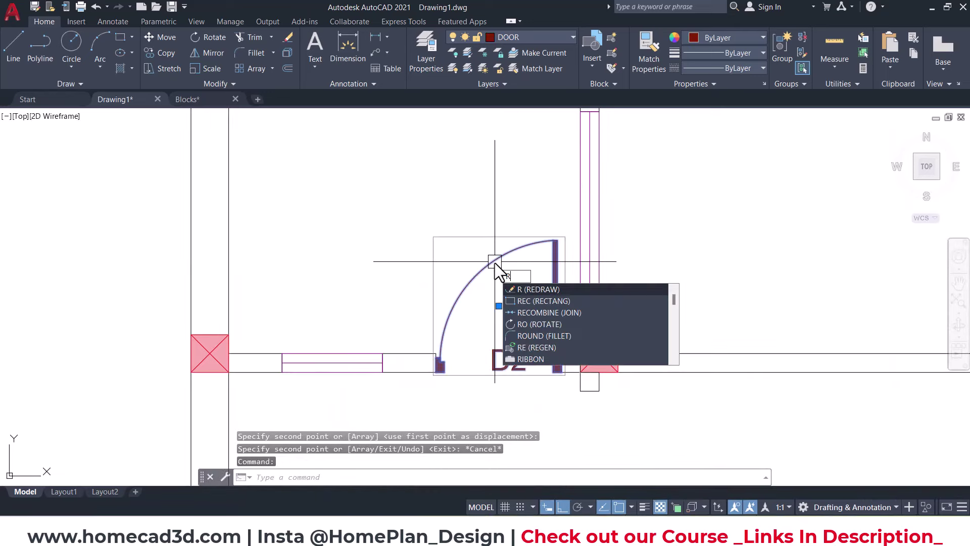
pyautogui.press('Escape')
pyautogui.press('Escape')
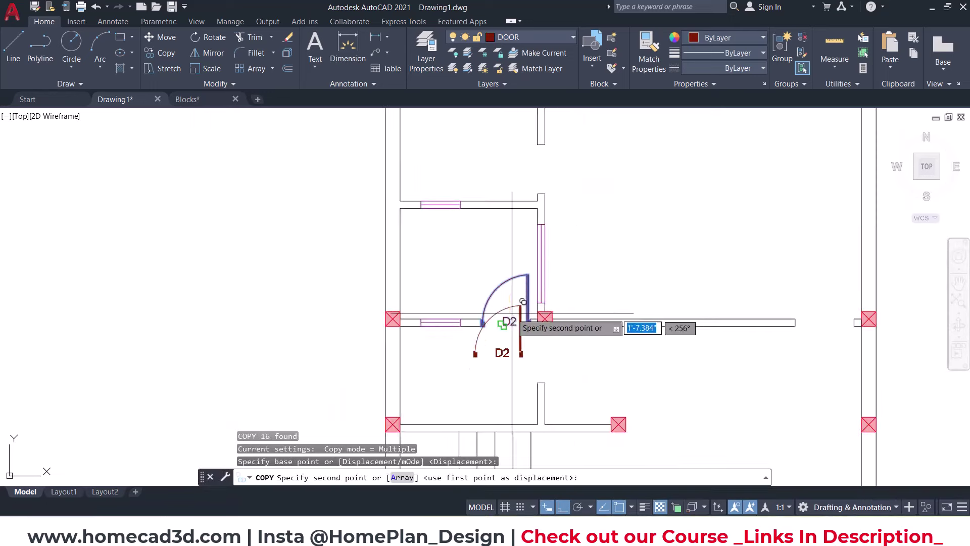
# Step: Rotate the D2 door copy 90° to suit the vertical wall
pyautogui.press('Return')
pyautogui.click(496, 226)
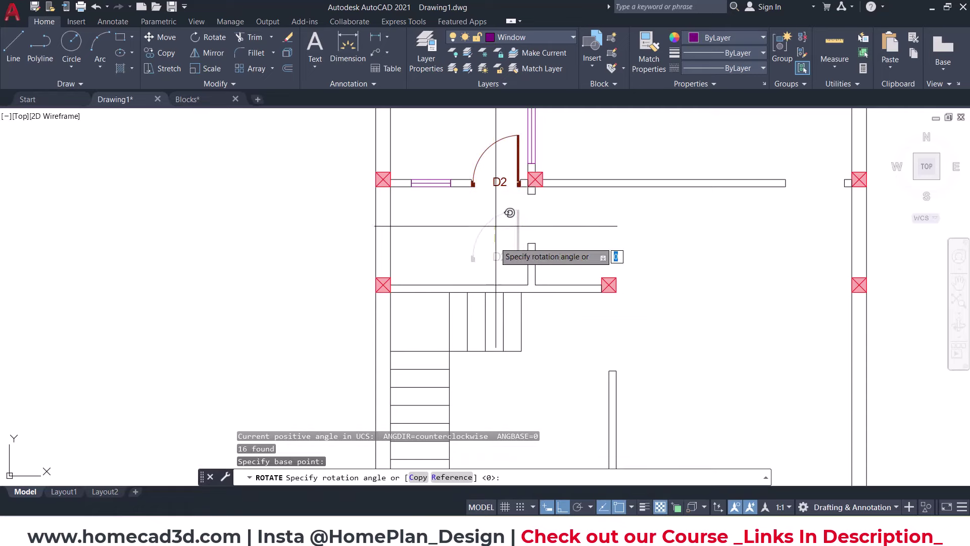
pyautogui.click(521, 257)
pyautogui.write('m')
pyautogui.press('Return')
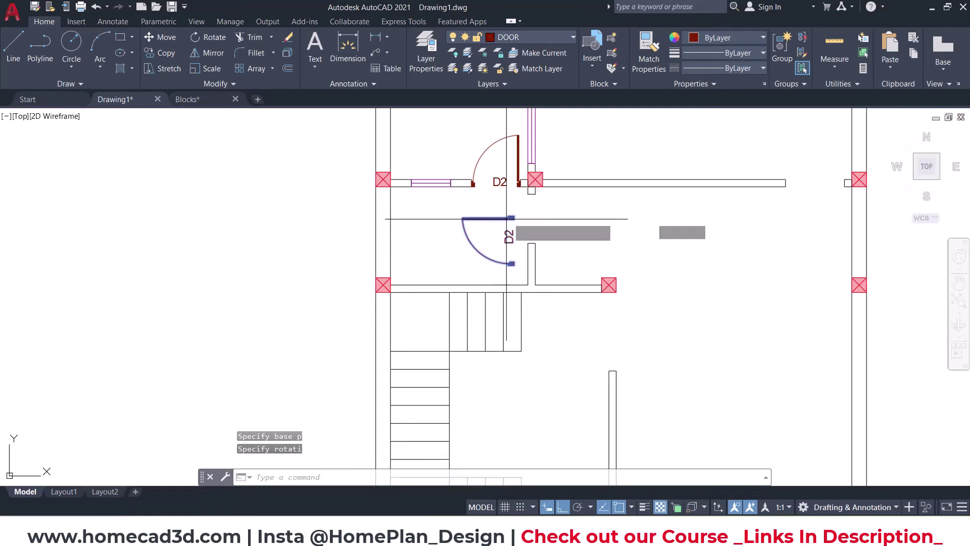
pyautogui.scroll(6, 524, 208)
pyautogui.click(525, 209)
pyautogui.scroll(-5, 542, 315)
pyautogui.press('Escape')
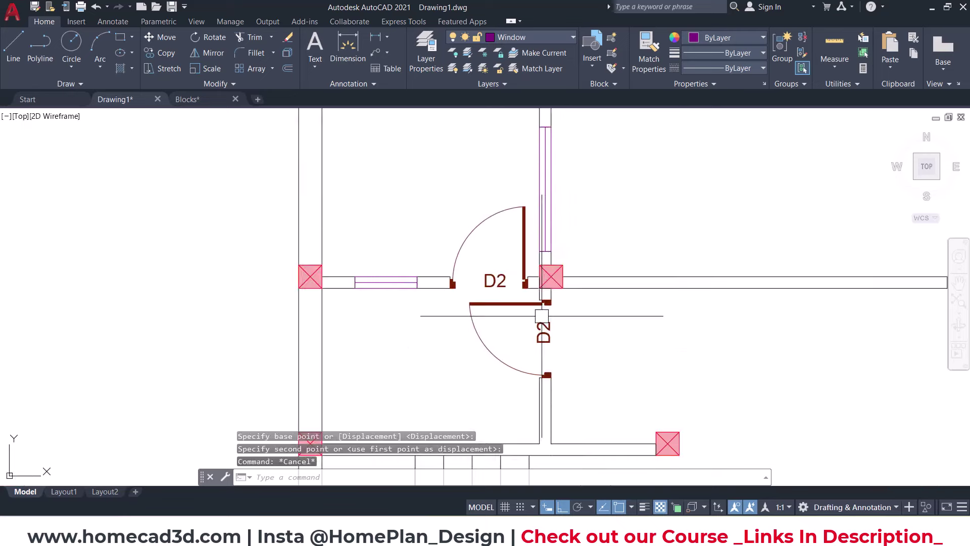
pyautogui.write('mi')
# Step: Mirror the rotated door across a horizontal line, keeping the original
pyautogui.press('Return')
pyautogui.moveTo(522, 307); pyautogui.dragTo(484, 407, button='middle')
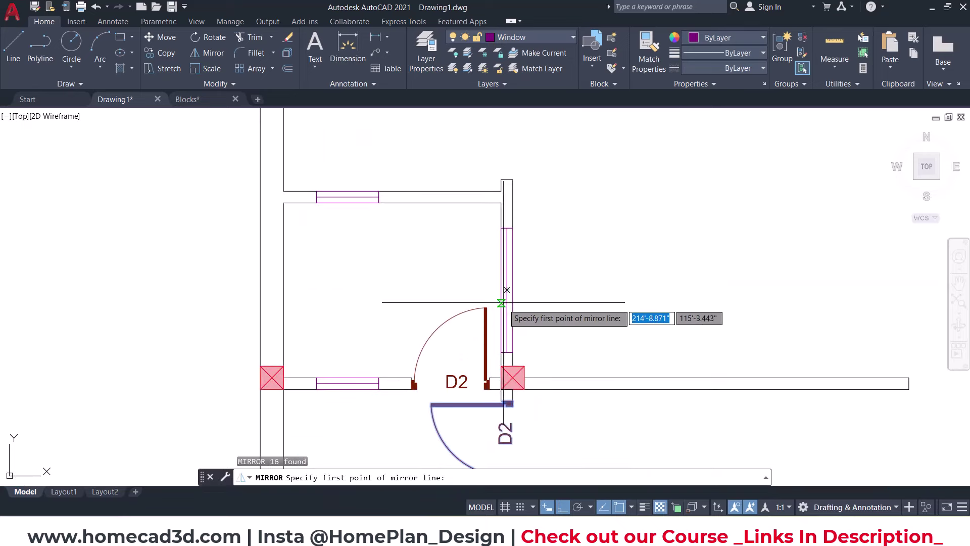
pyautogui.click(511, 289)
pyautogui.click(592, 289)
pyautogui.press('Return')
pyautogui.scroll(5, 516, 222)
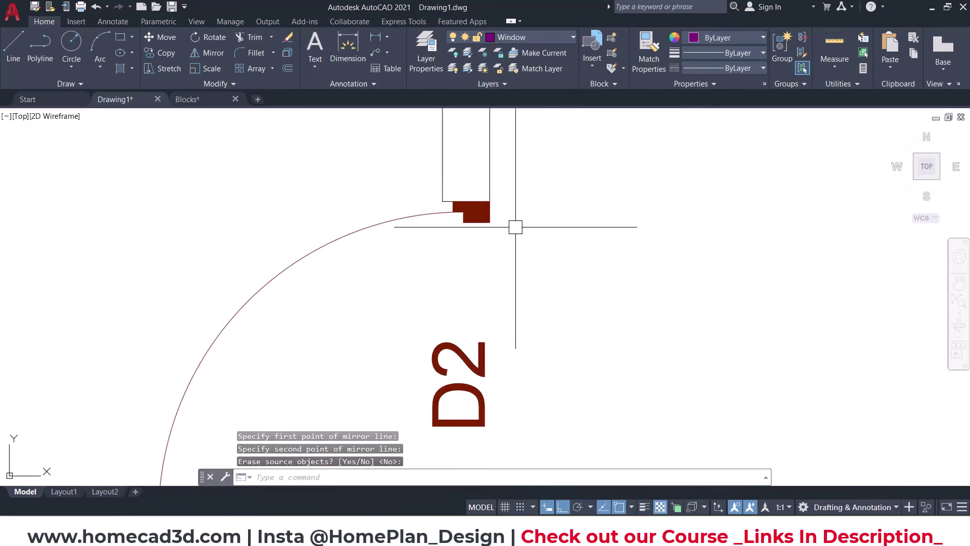
pyautogui.moveTo(515, 222); pyautogui.dragTo(487, 206)
pyautogui.scroll(-4, 561, 306)
pyautogui.scroll(-4, 561, 306)
pyautogui.press('Escape')
pyautogui.press('Escape')
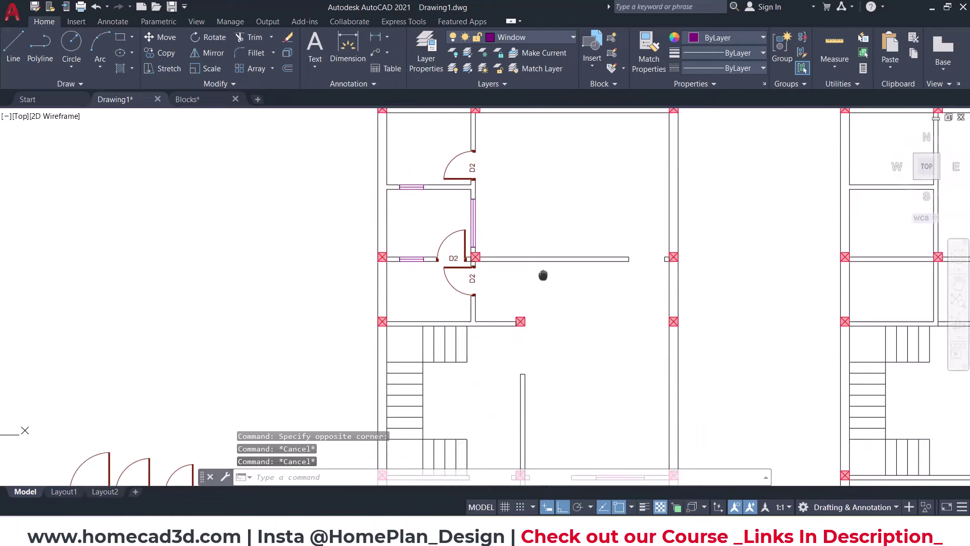
pyautogui.scroll(2, 199, 314)
# Step: Copy door D1 into a wall opening of the first plan
pyautogui.scroll(3, 342, 290)
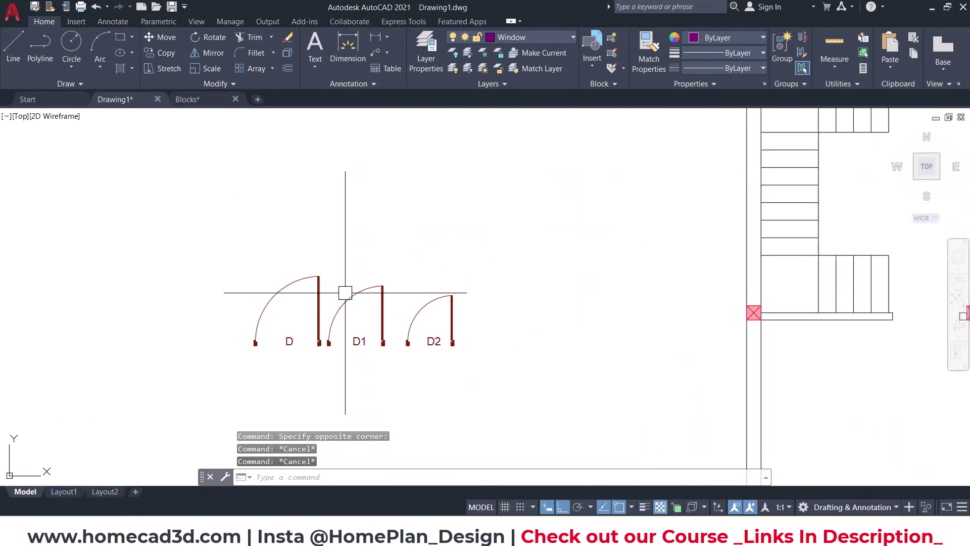
pyautogui.click(342, 290)
pyautogui.click(165, 53)
pyautogui.scroll(3, 347, 321)
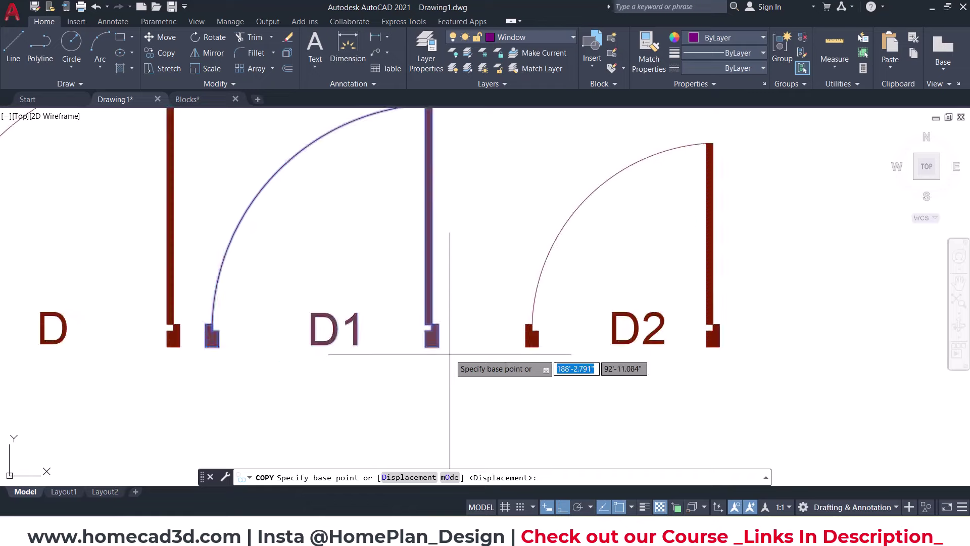
pyautogui.click(431, 341)
pyautogui.scroll(-4, 431, 342)
pyautogui.scroll(-2, 677, 237)
pyautogui.scroll(8, 677, 278)
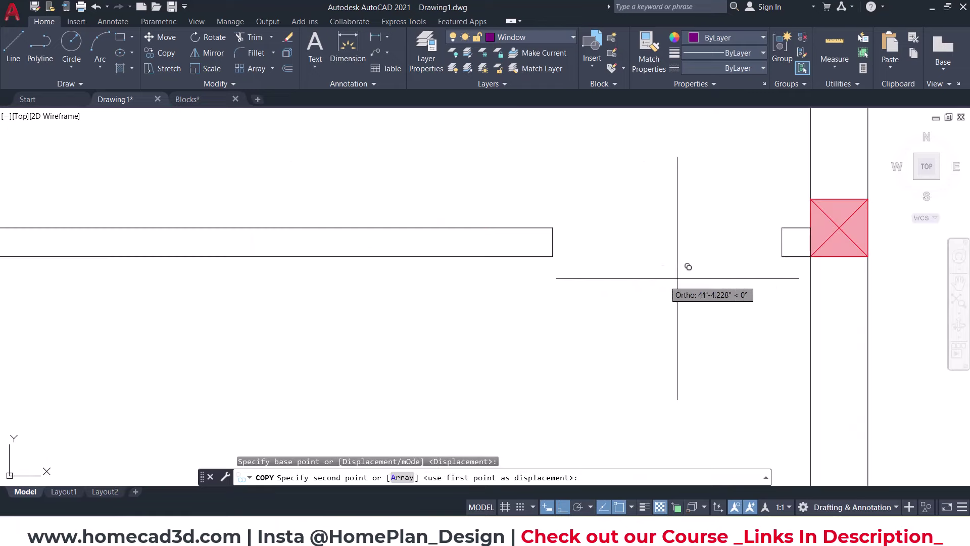
pyautogui.click(782, 244)
pyautogui.scroll(-3, 782, 244)
pyautogui.scroll(-5, 757, 263)
pyautogui.scroll(5, 342, 347)
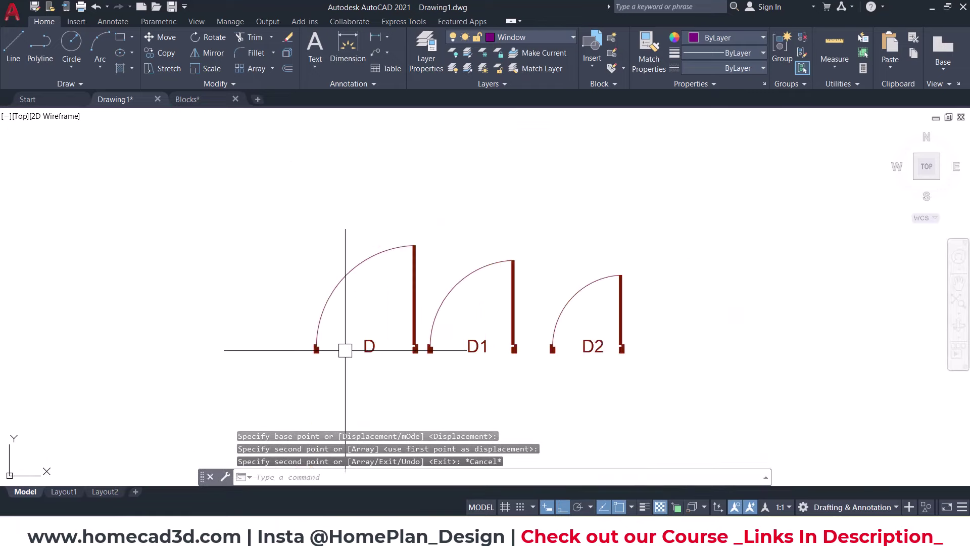
pyautogui.press('Escape')
# Step: Mirror door D with MI, keeping the original
pyautogui.click(335, 290)
pyautogui.write('mi')
pyautogui.press('Return')
pyautogui.click(281, 347)
pyautogui.click(253, 323)
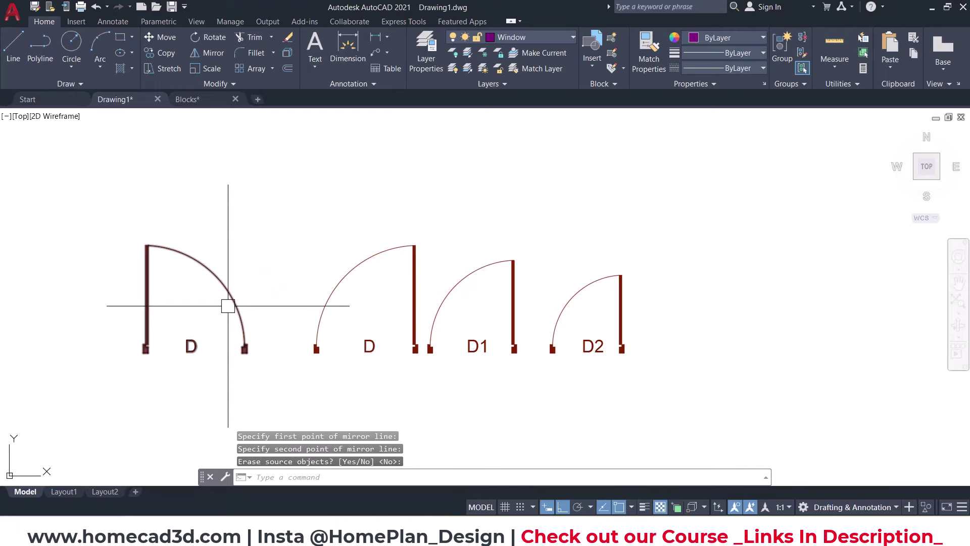
pyautogui.press('Return')
# Step: Copy the mirrored D door into the opening beside the central column
pyautogui.click(160, 52)
pyautogui.scroll(4, 146, 354)
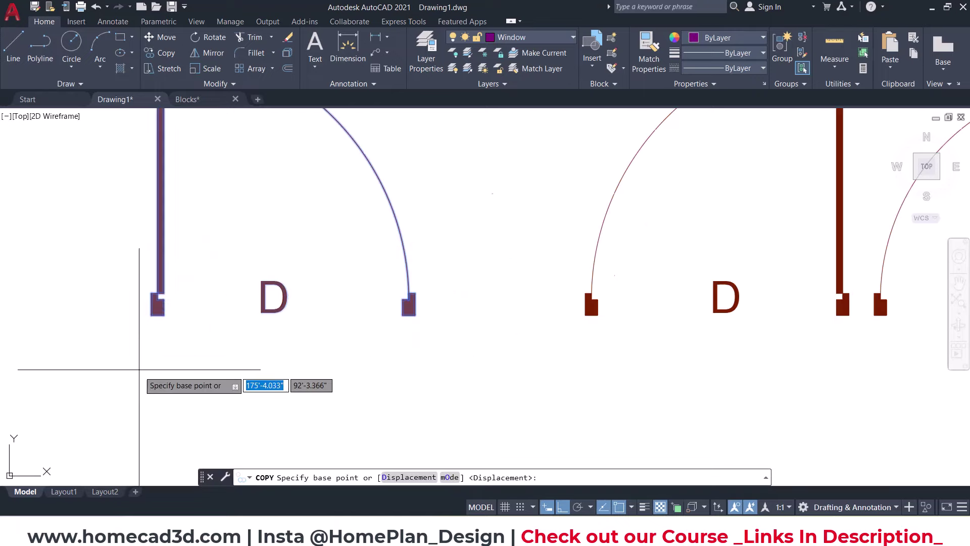
pyautogui.click(153, 314)
pyautogui.scroll(-10, 153, 323)
pyautogui.scroll(5, 461, 300)
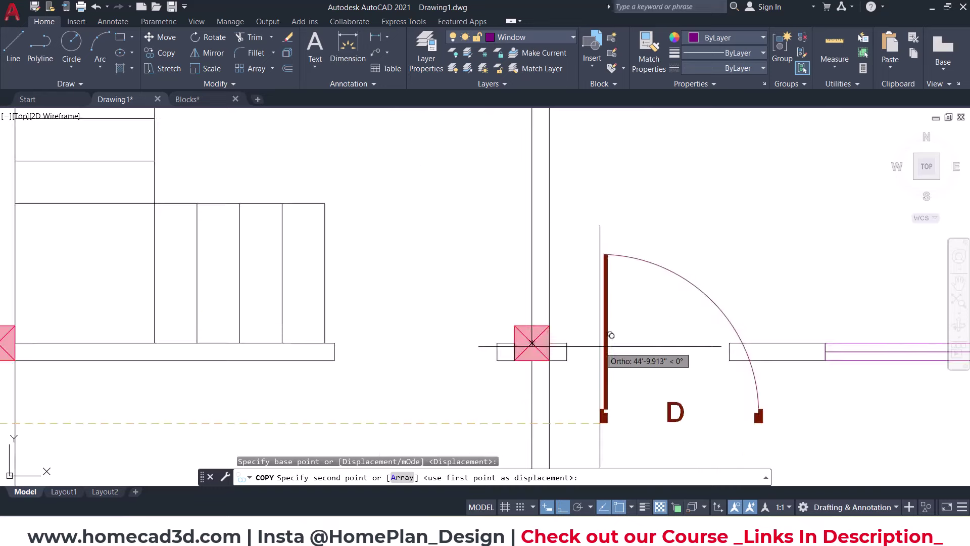
pyautogui.click(548, 348)
pyautogui.scroll(-2, 520, 347)
pyautogui.scroll(-2, 492, 309)
pyautogui.scroll(-3, 492, 308)
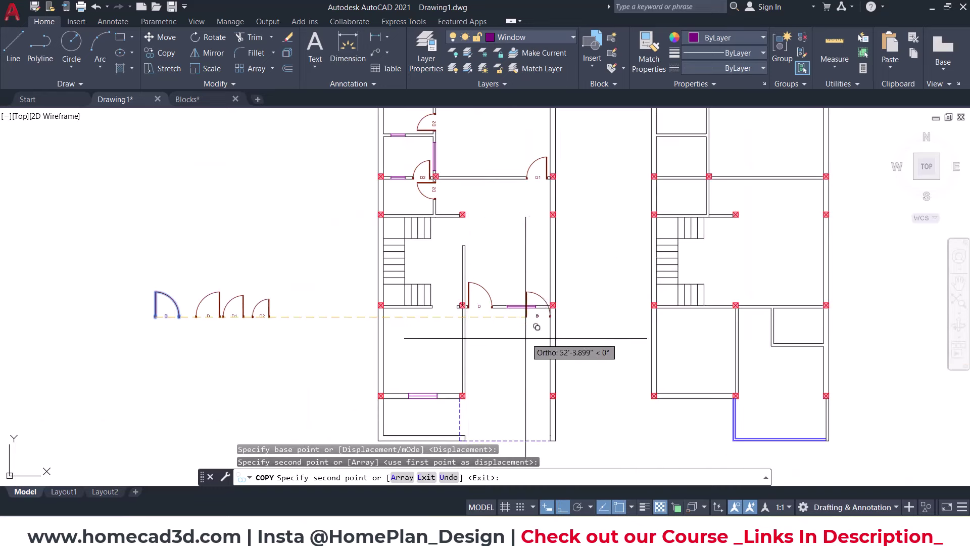
pyautogui.scroll(-2, 535, 346)
pyautogui.press('Escape')
pyautogui.press('Escape')
pyautogui.scroll(-2, 485, 347)
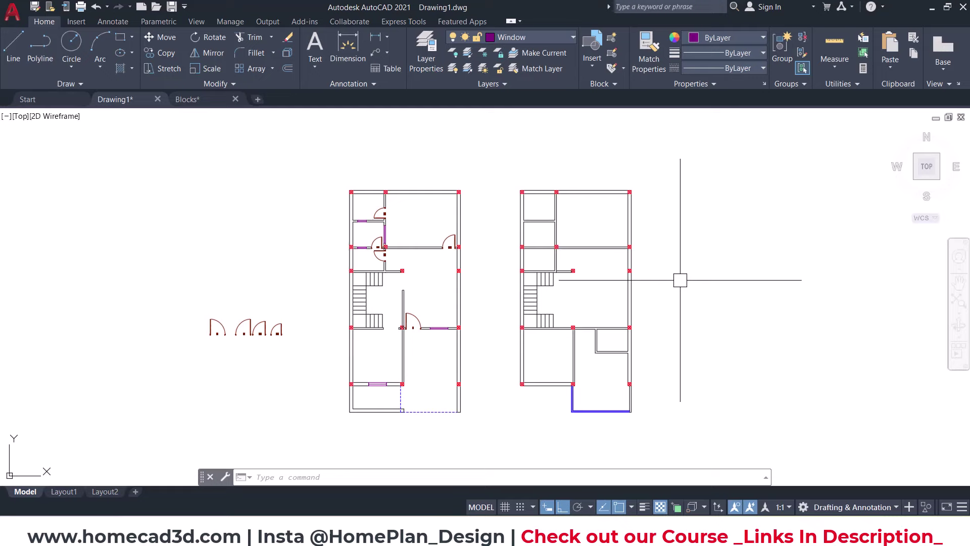
# Step: Copy the new L-shaped walls of the second plan to a spot below it
pyautogui.scroll(4, 578, 408)
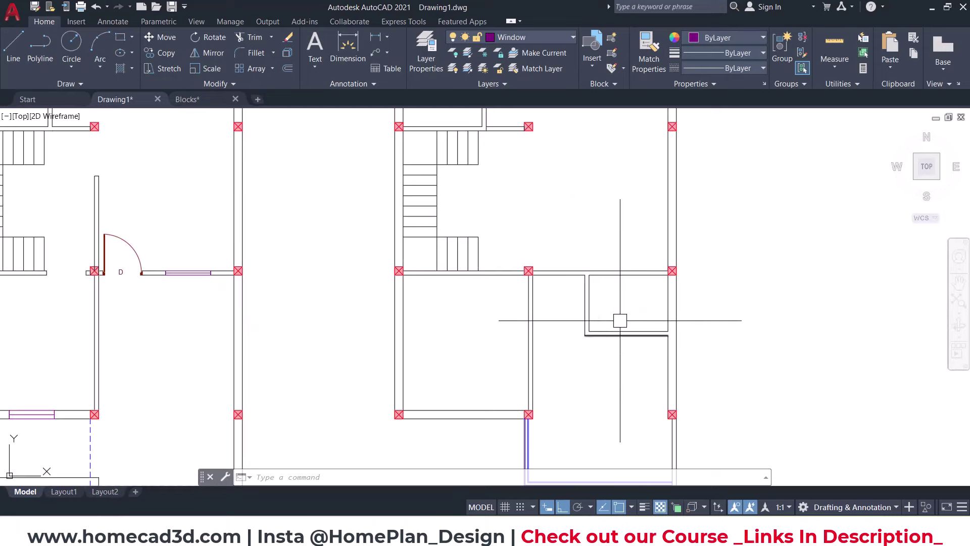
pyautogui.moveTo(621, 320); pyautogui.dragTo(570, 373)
pyautogui.moveTo(570, 372); pyautogui.dragTo(608, 226, button='middle')
pyautogui.moveTo(623, 307); pyautogui.dragTo(539, 369)
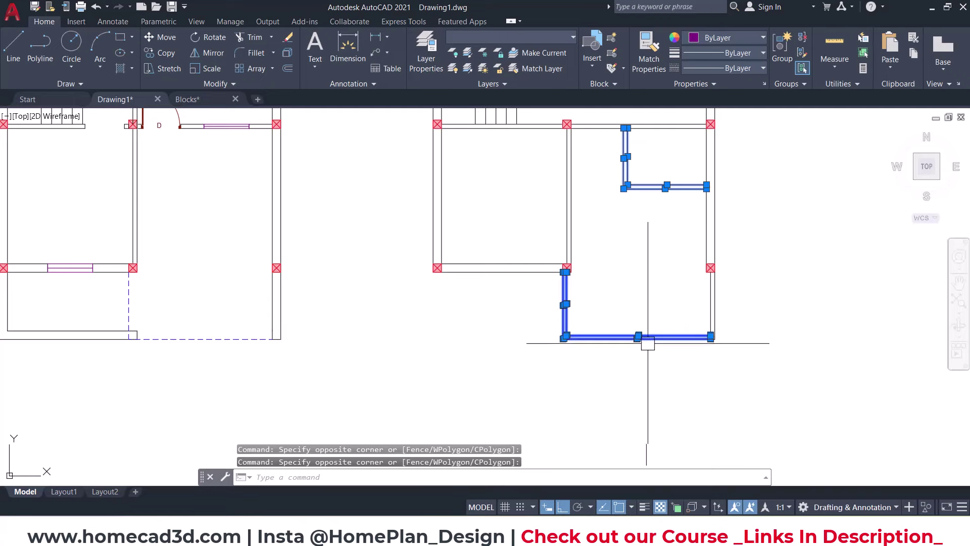
pyautogui.scroll(-2, 647, 343)
pyautogui.write('co')
pyautogui.press('Return')
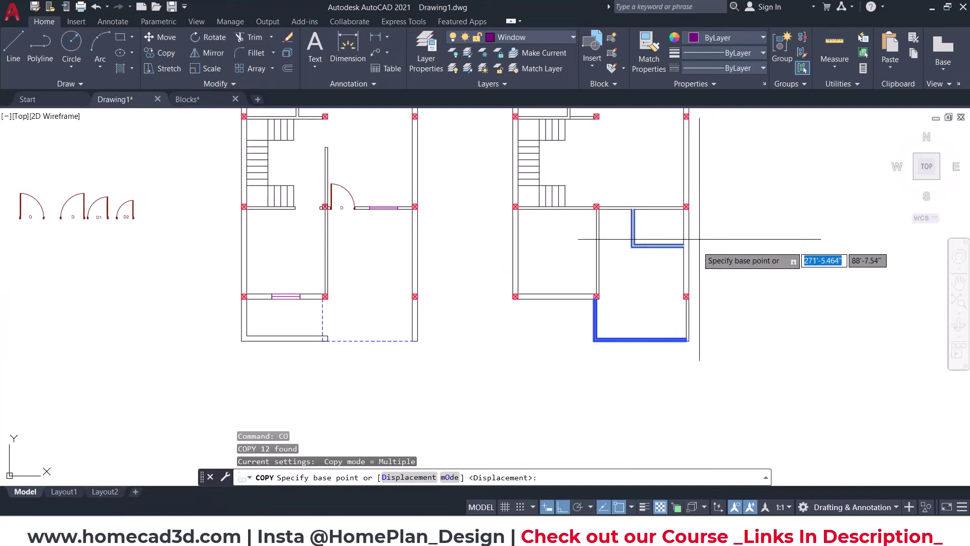
pyautogui.scroll(4, 656, 210)
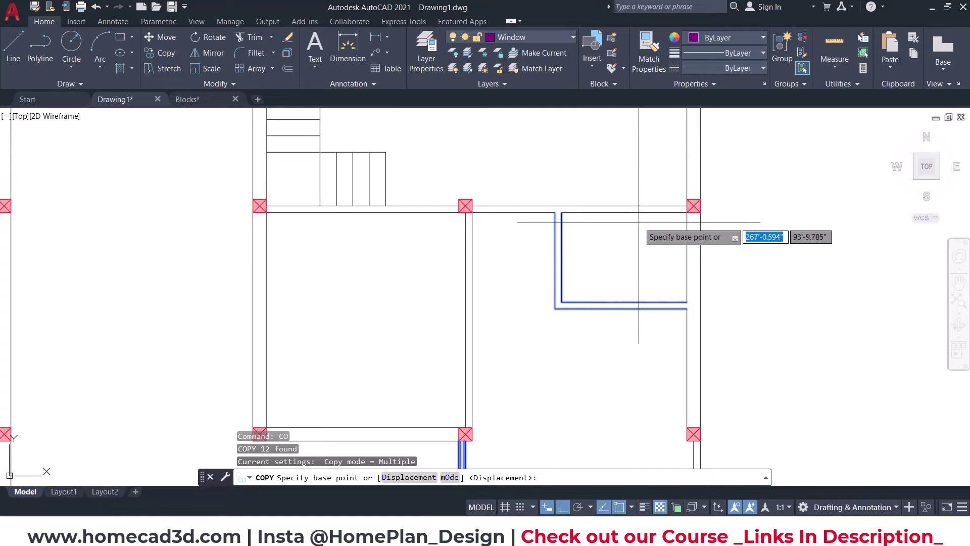
pyautogui.scroll(1, 700, 214)
pyautogui.click(693, 214)
pyautogui.scroll(-4, 688, 217)
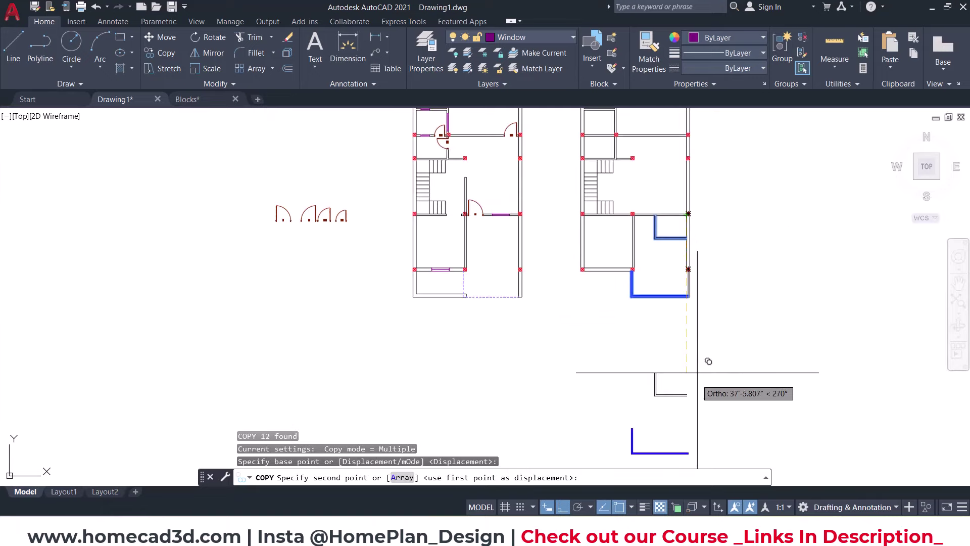
pyautogui.click(693, 389)
pyautogui.press('Escape')
# Step: Erase the entire second floor plan and select the original plan
pyautogui.moveTo(693, 302); pyautogui.dragTo(647, 371, button='middle')
pyautogui.click(693, 390)
pyautogui.click(531, 114)
pyautogui.press('Delete')
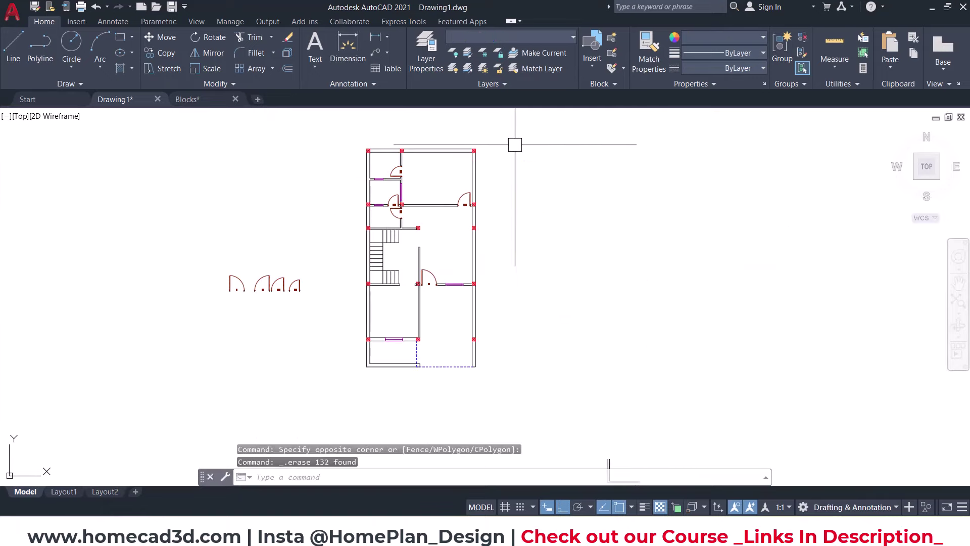
pyautogui.click(352, 135)
pyautogui.click(489, 384)
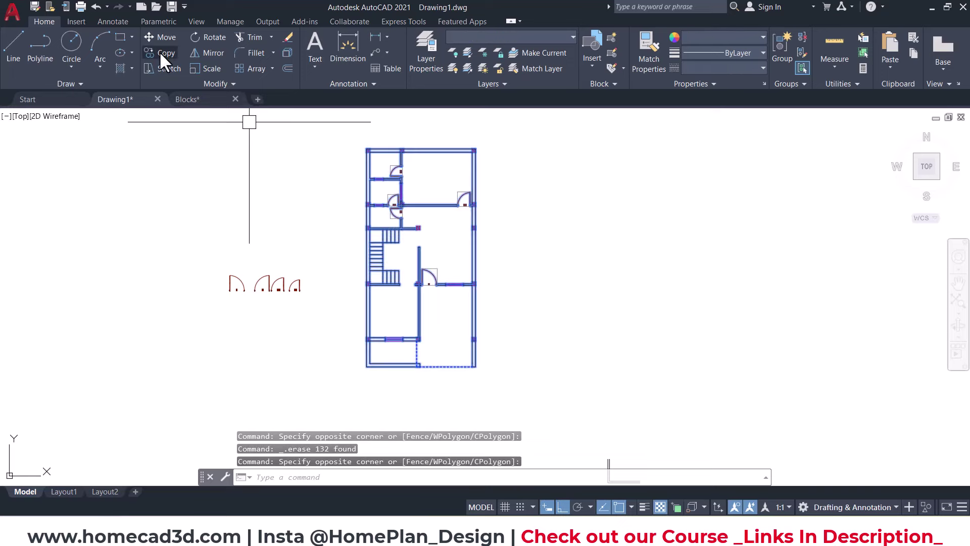
# Step: Copy the original floor plan to the right
pyautogui.click(162, 54)
pyautogui.click(594, 152)
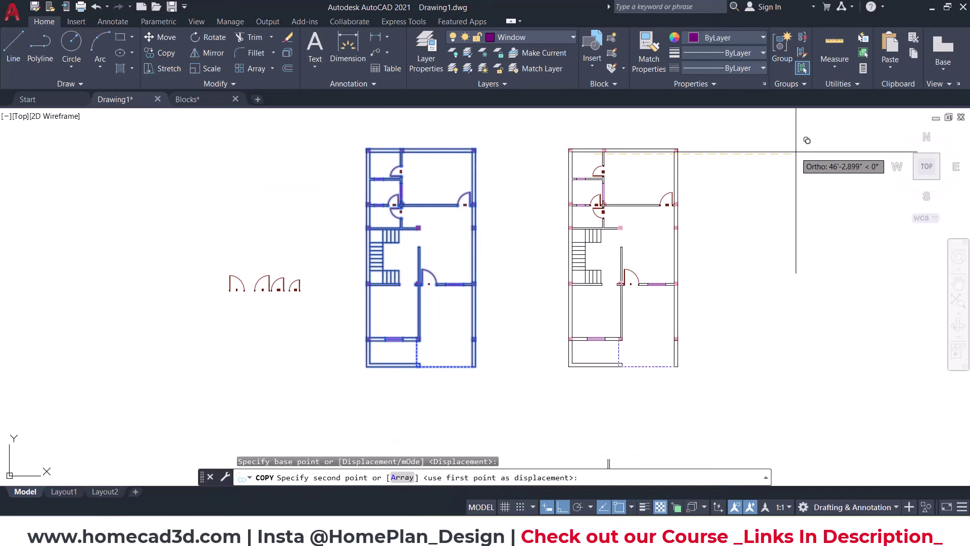
pyautogui.click(759, 151)
pyautogui.press('Escape')
# Step: Trim the lower wall lines and delete the bottom dashed lines
pyautogui.scroll(2, 574, 370)
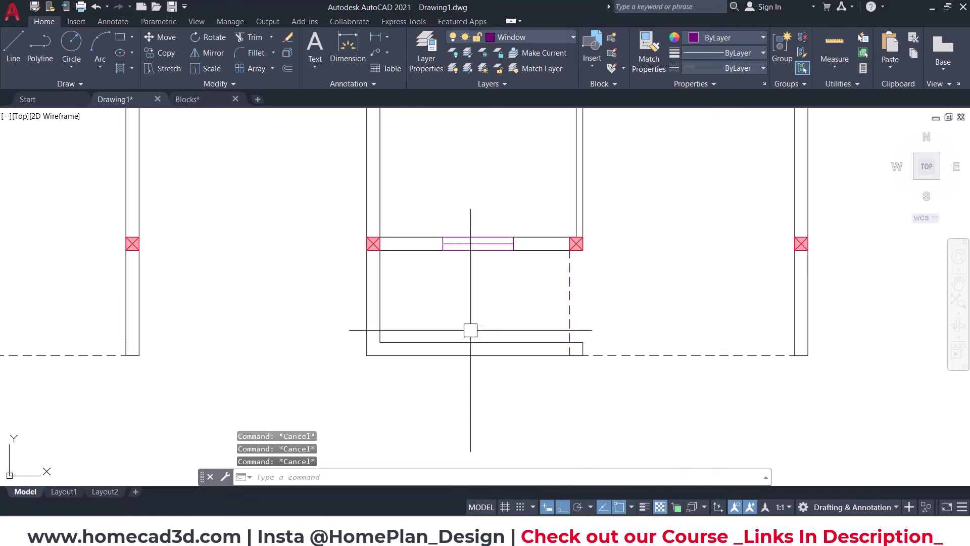
pyautogui.write('tr')
pyautogui.press('Return')
pyautogui.click(487, 288)
pyautogui.click(379, 383)
pyautogui.press('Escape')
pyautogui.click(338, 364)
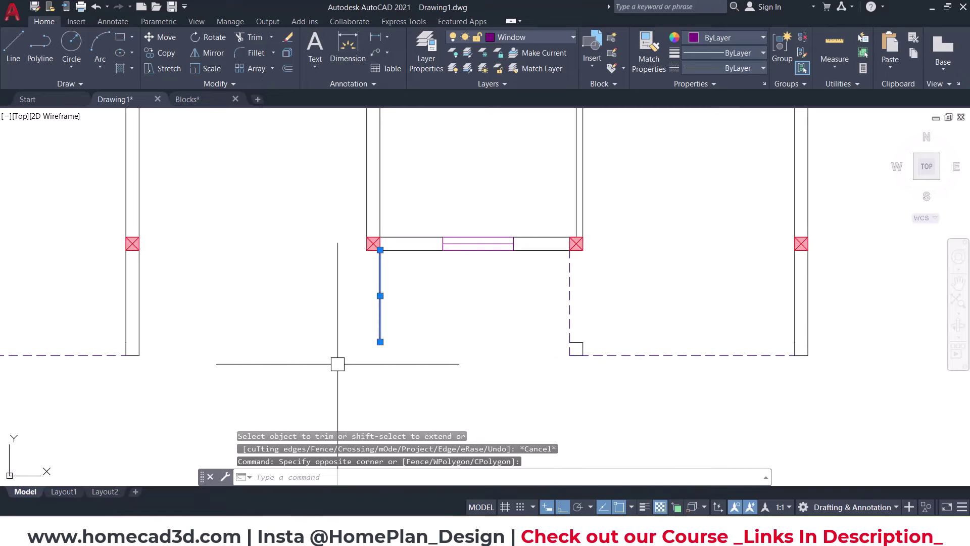
pyautogui.click(487, 325)
pyautogui.click(671, 384)
pyautogui.click(677, 355)
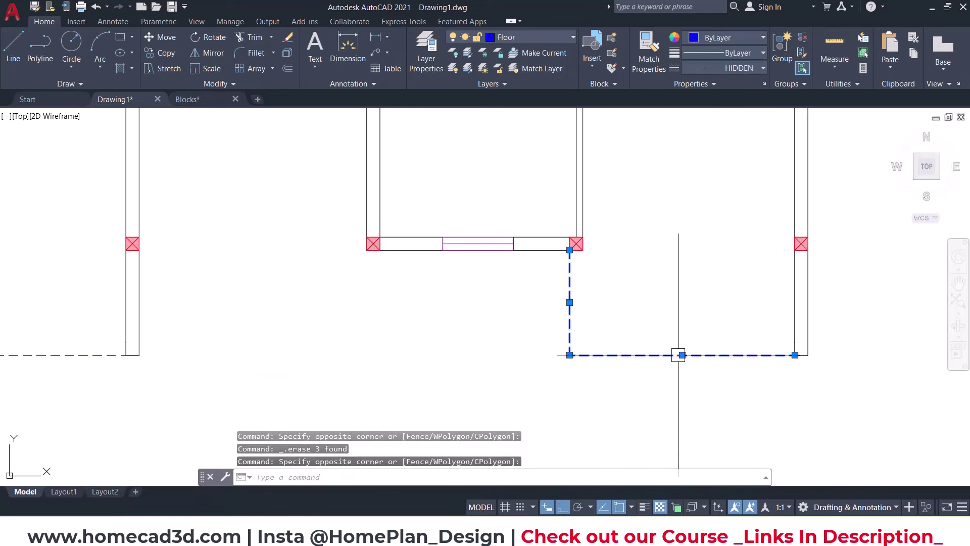
pyautogui.press('Delete')
# Step: Trim the remaining lower-right wall lines and delete the leftover piece
pyautogui.moveTo(677, 355); pyautogui.dragTo(527, 376, button='middle')
pyautogui.press('Return')
pyautogui.click(710, 389)
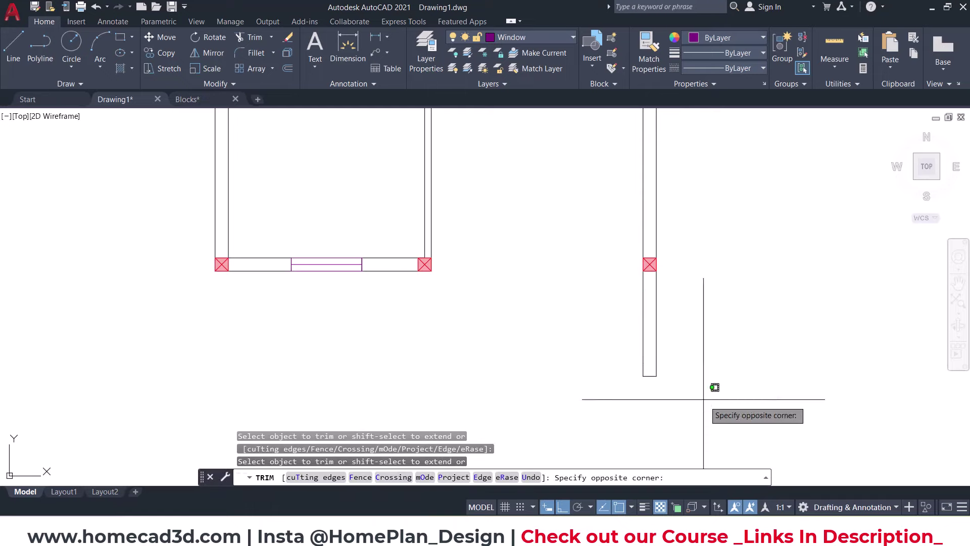
pyautogui.click(631, 354)
pyautogui.click(669, 357)
pyautogui.press('Delete')
pyautogui.scroll(-2, 557, 350)
# Step: Move the saved L-shaped walls into the new plan at its door corner
pyautogui.moveTo(557, 349); pyautogui.dragTo(568, 143, button='middle')
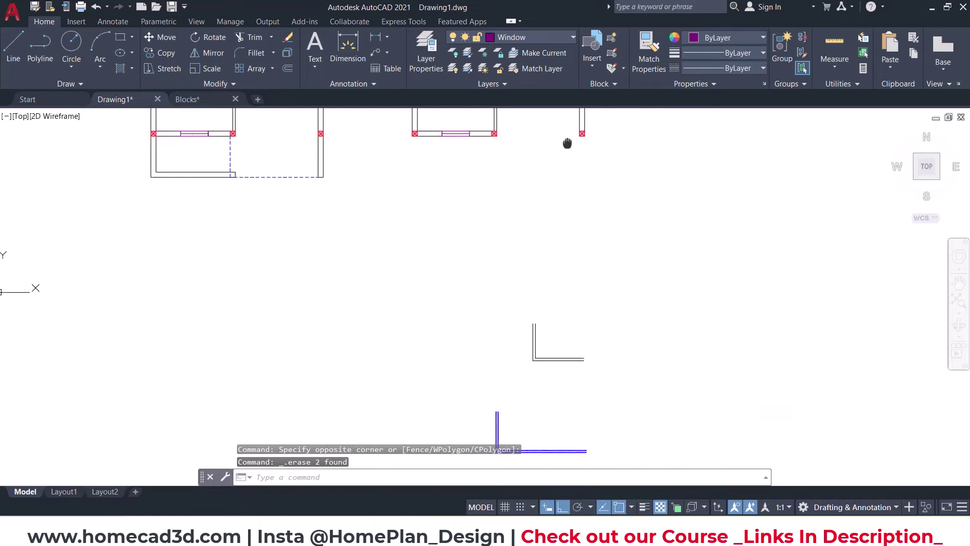
pyautogui.click(448, 210)
pyautogui.click(667, 430)
pyautogui.press('Return')
pyautogui.scroll(3, 647, 421)
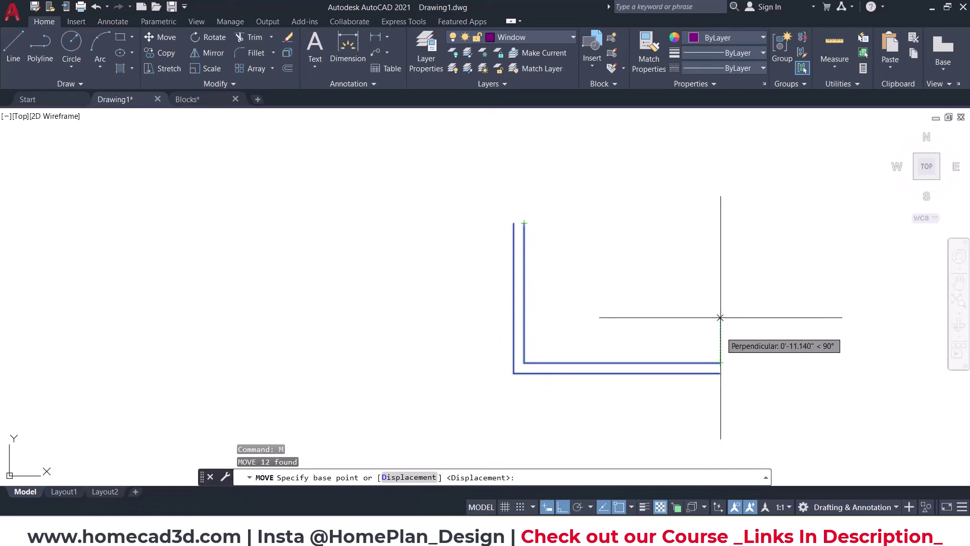
pyautogui.click(722, 221)
pyautogui.scroll(-3, 722, 221)
pyautogui.moveTo(722, 220)
pyautogui.mouseDown(button='middle')
pyautogui.moveTo(648, 339)
pyautogui.moveTo(563, 368)
pyautogui.mouseUp(button='middle')
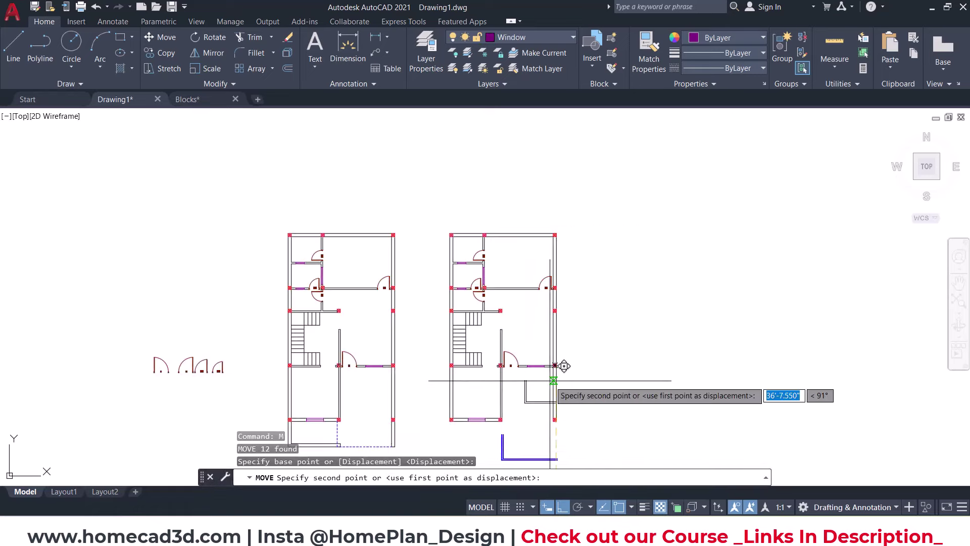
pyautogui.scroll(5, 563, 368)
pyautogui.click(568, 275)
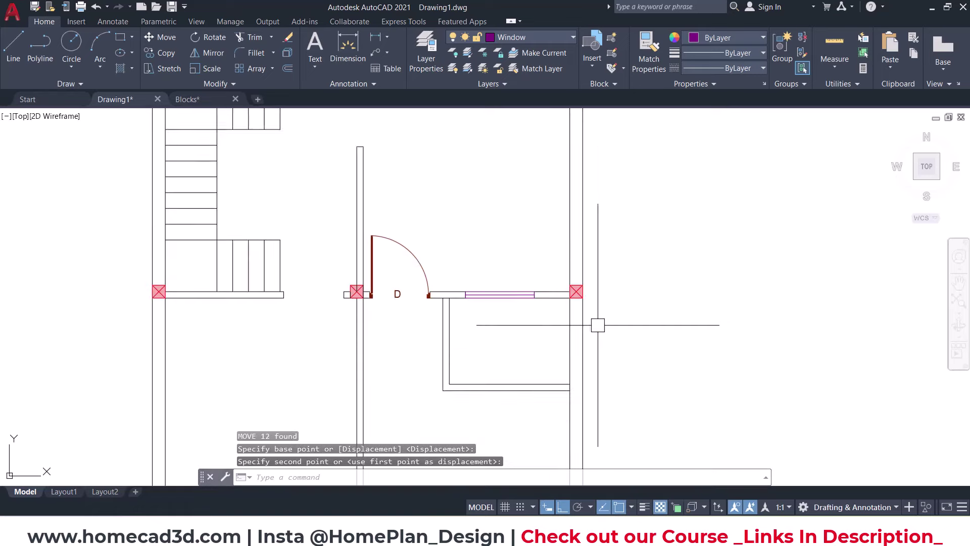
pyautogui.scroll(-5, 644, 268)
pyautogui.scroll(2, 689, 288)
# Step: Make Floor the current layer and start a line at the wall corner, then cancel it
pyautogui.press('Escape')
pyautogui.press('Escape')
pyautogui.press('Escape')
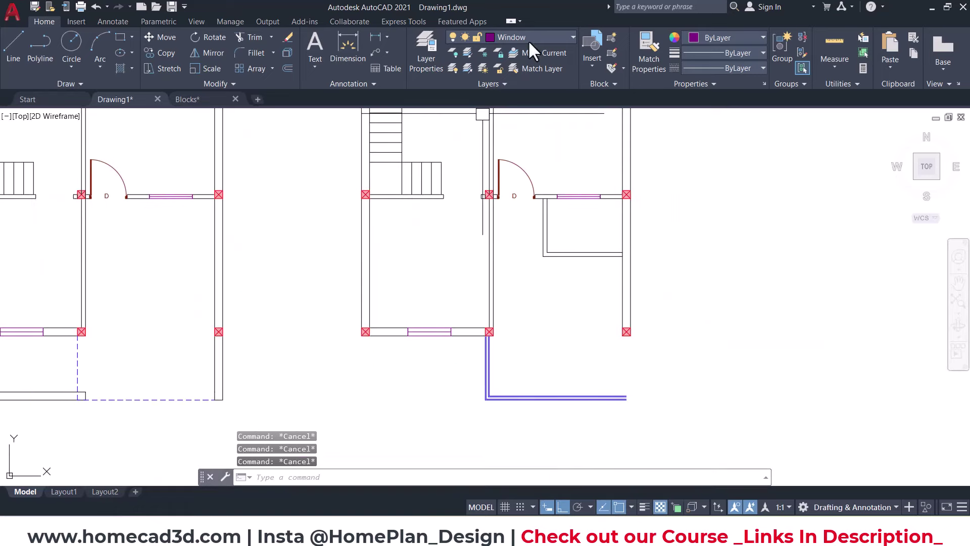
pyautogui.click(528, 39)
pyautogui.click(510, 112)
pyautogui.write('l')
pyautogui.press('space')
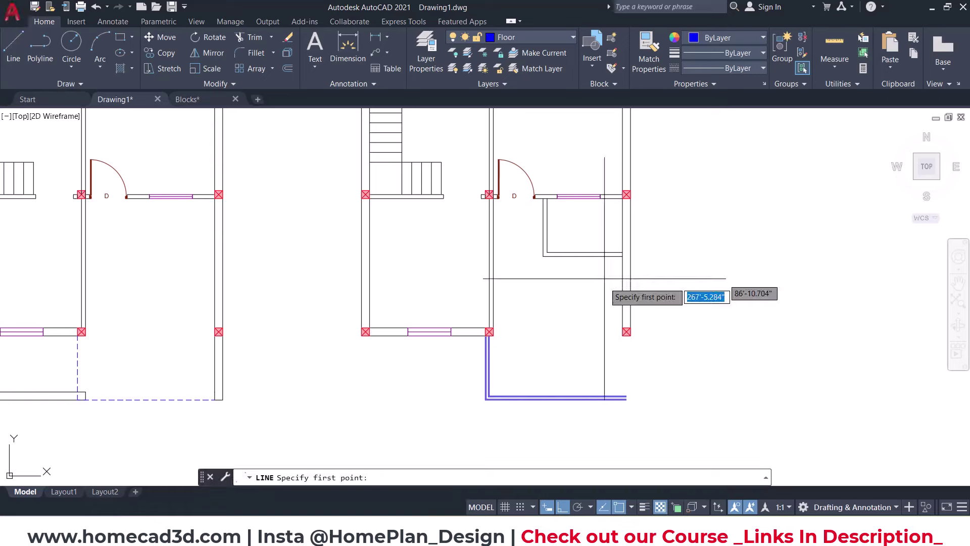
pyautogui.scroll(4, 647, 313)
pyautogui.click(662, 297)
pyautogui.moveTo(661, 464); pyautogui.dragTo(658, 396, button='middle')
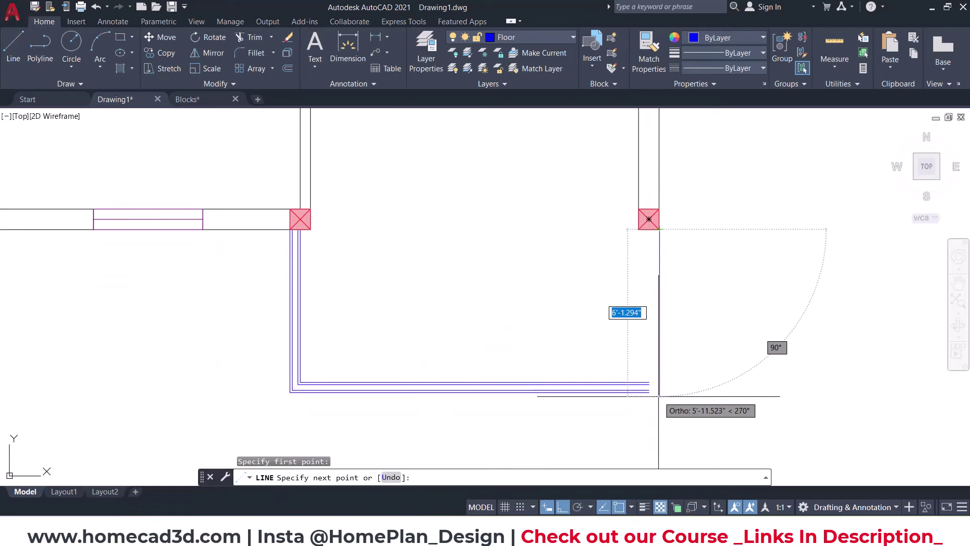
pyautogui.press('Escape')
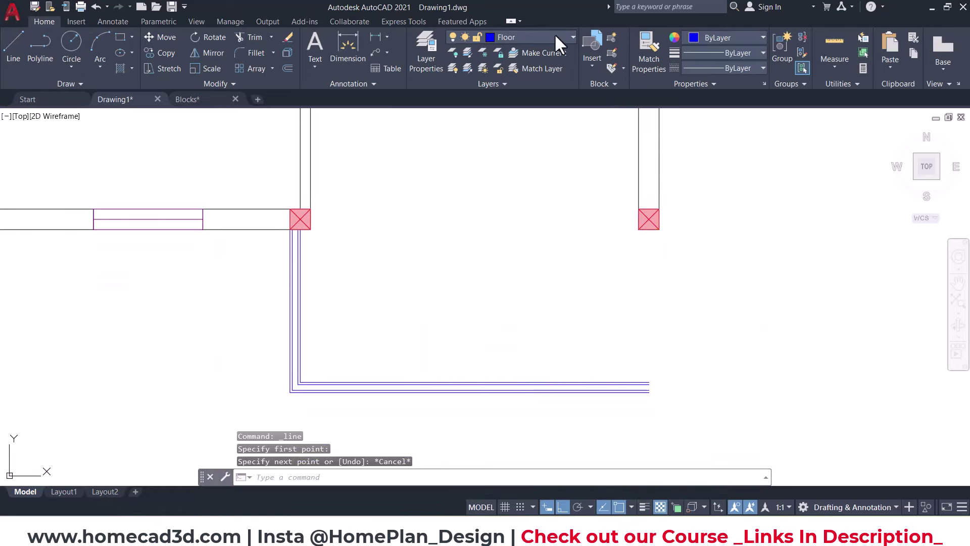
# Step: On the Wall layer, draw the wall line from the column corner down to the bottom wall
pyautogui.click(554, 35)
pyautogui.click(509, 127)
pyautogui.click(14, 50)
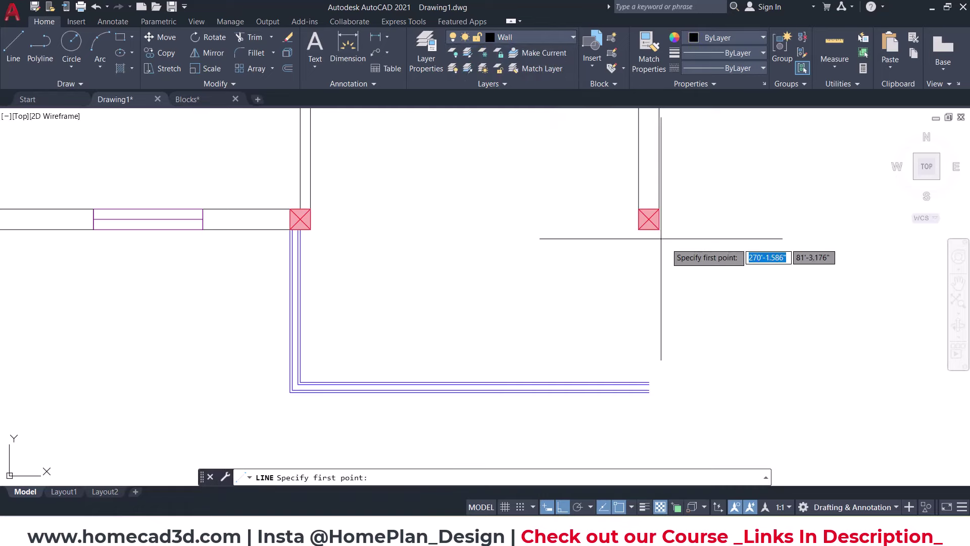
pyautogui.click(659, 229)
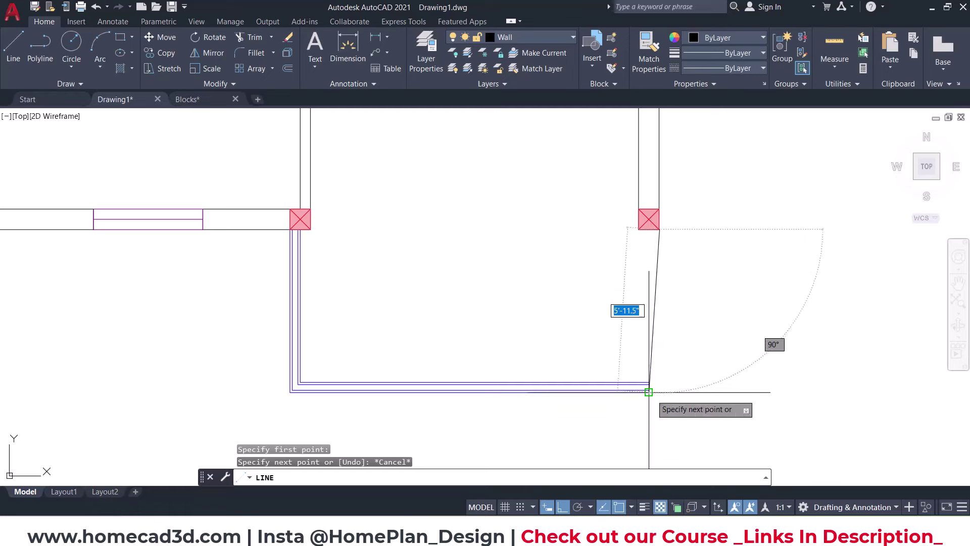
pyautogui.scroll(2, 659, 392)
pyautogui.scroll(2, 657, 390)
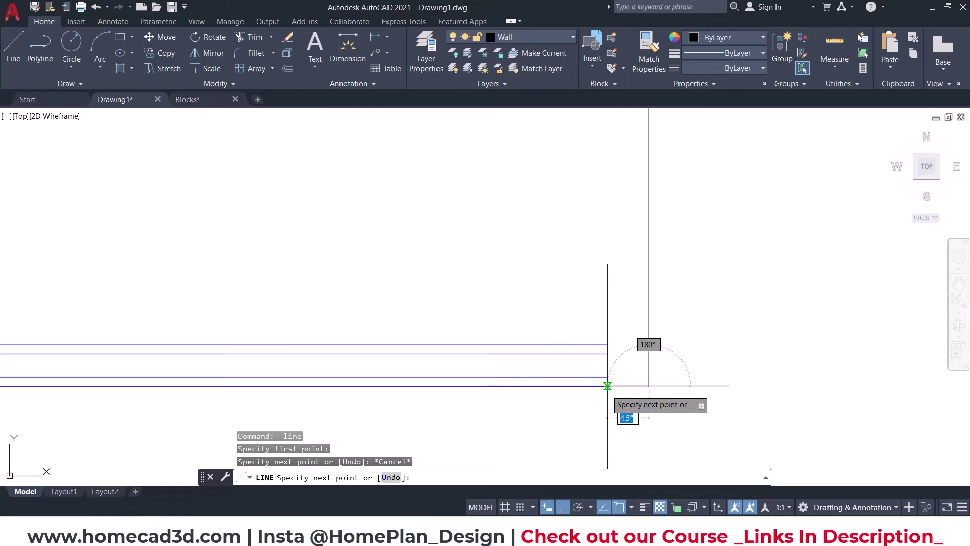
pyautogui.click(608, 386)
pyautogui.scroll(-2, 608, 385)
pyautogui.click(604, 124)
pyautogui.press('Escape')
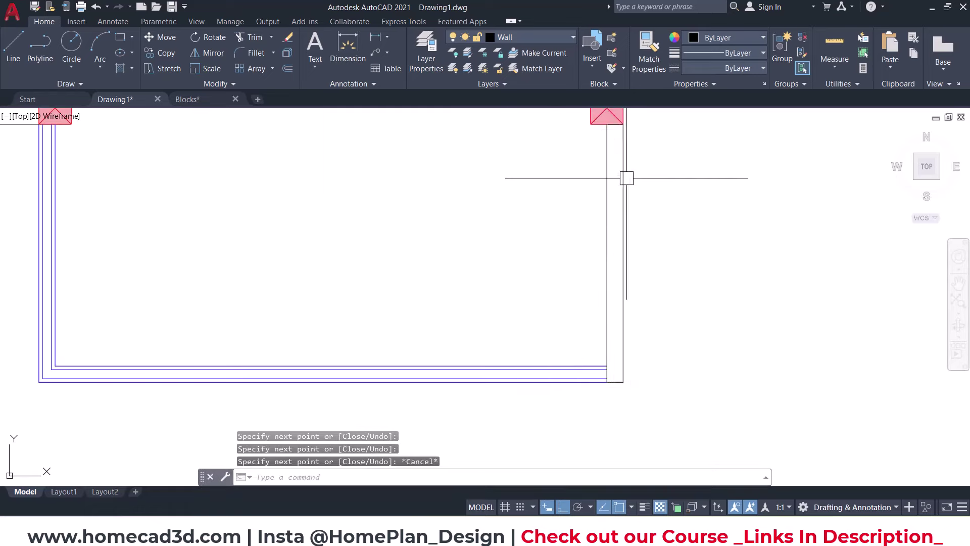
pyautogui.press('Escape')
# Step: Zoom and pan to bring both full floor plans into view
pyautogui.scroll(-3, 625, 178)
pyautogui.scroll(-3, 669, 379)
pyautogui.moveTo(629, 324); pyautogui.dragTo(638, 338, button='middle')
pyautogui.scroll(2, 641, 340)
pyautogui.scroll(3, 651, 292)
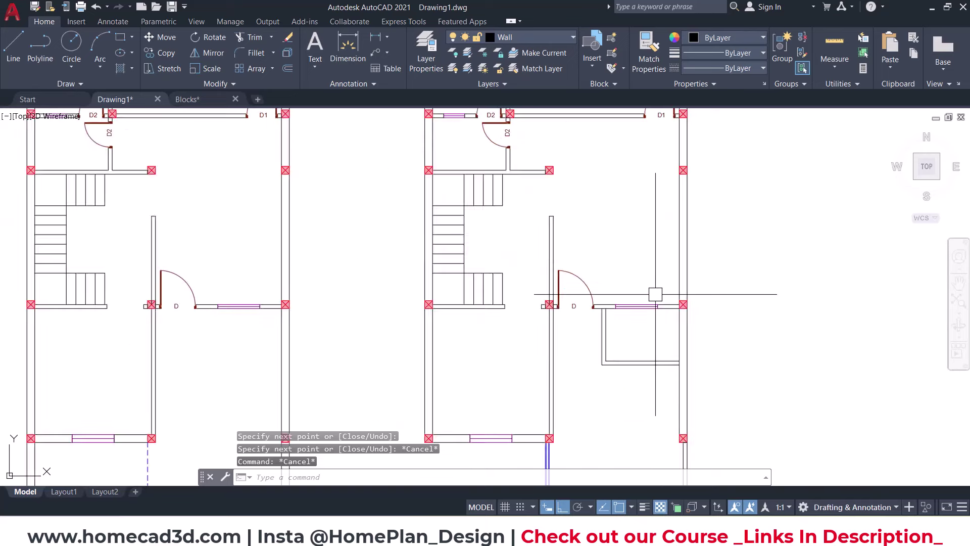
pyautogui.scroll(3, 643, 296)
pyautogui.scroll(2, 598, 237)
# Step: Delete the window block from the second plan's wall
pyautogui.moveTo(475, 210); pyautogui.dragTo(476, 256, button='middle')
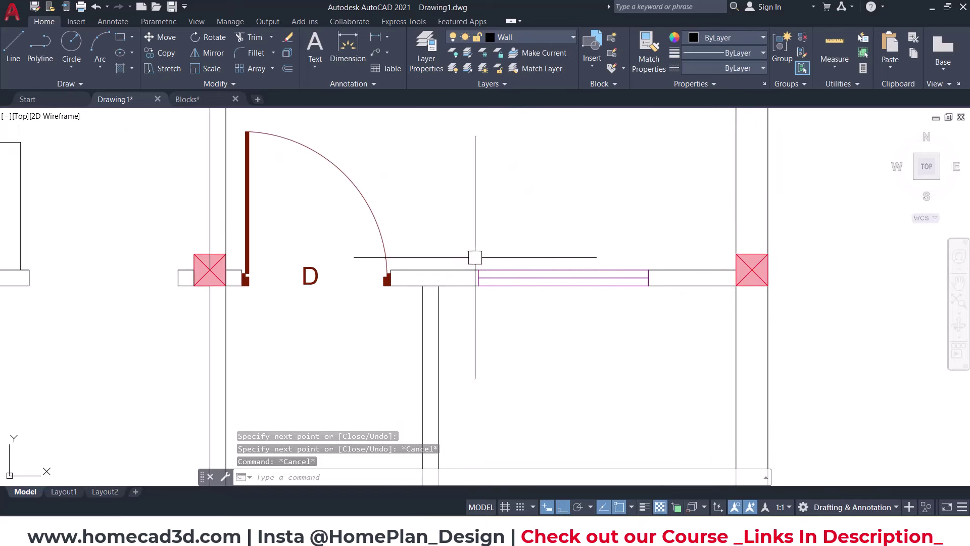
pyautogui.click(456, 232)
pyautogui.click(699, 315)
pyautogui.press('Delete')
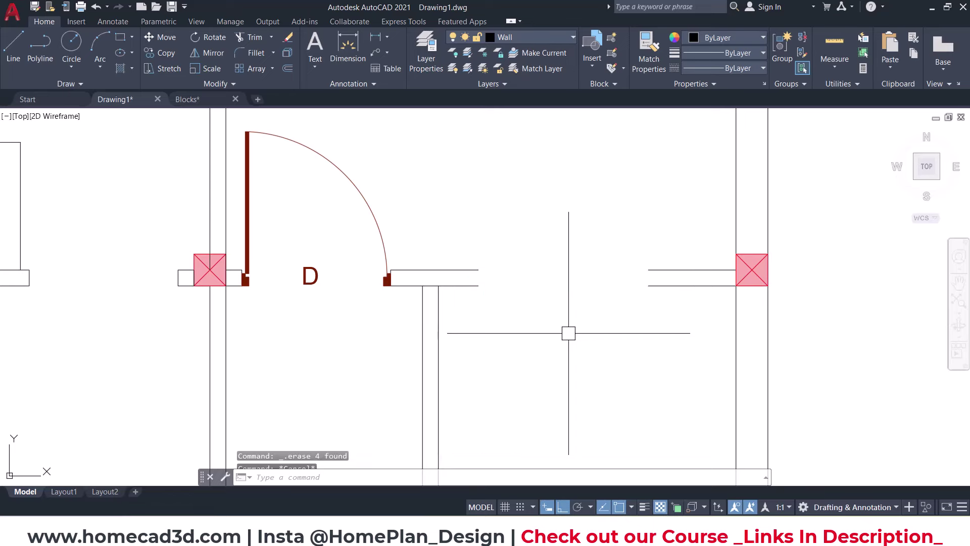
# Step: Join the outer and inner wall lines across the former window gap
pyautogui.write('j')
pyautogui.press('Return')
pyautogui.click(468, 270)
pyautogui.click(674, 270)
pyautogui.press('Return')
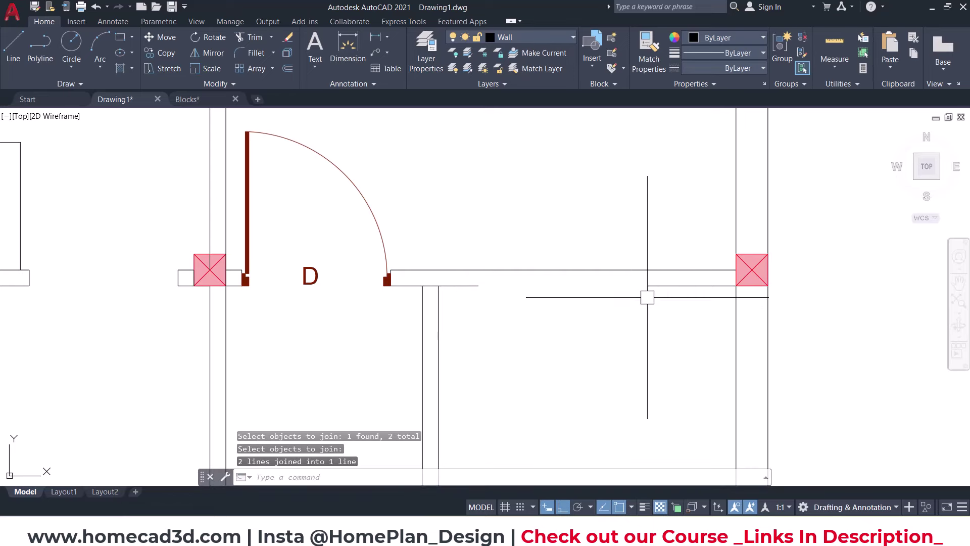
pyautogui.press('Return')
pyautogui.click(645, 285)
pyautogui.click(466, 286)
pyautogui.press('Return')
pyautogui.press('Escape')
pyautogui.write('tr')
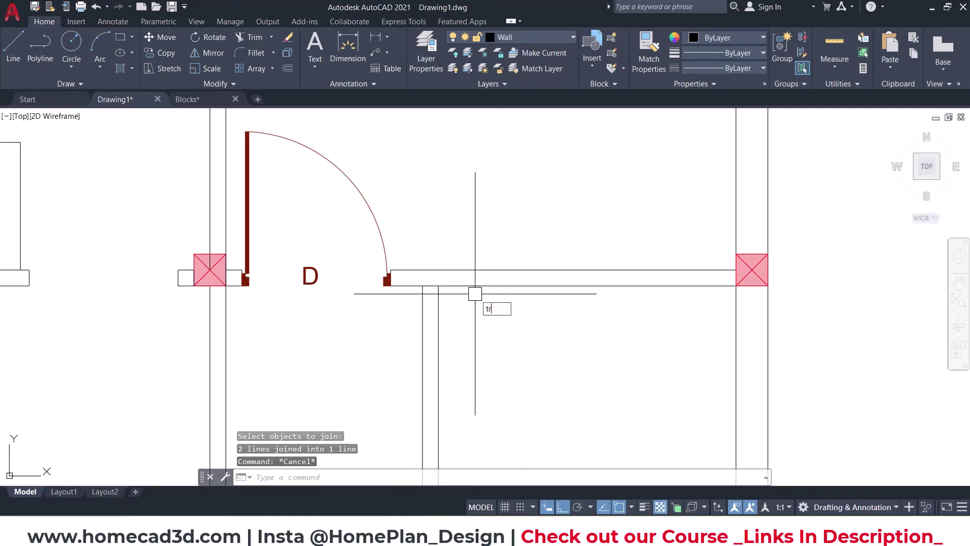
# Step: Trim the short wall segment beside the door and draw a vertical wall end line
pyautogui.press('Return')
pyautogui.click(430, 285)
pyautogui.click(13, 48)
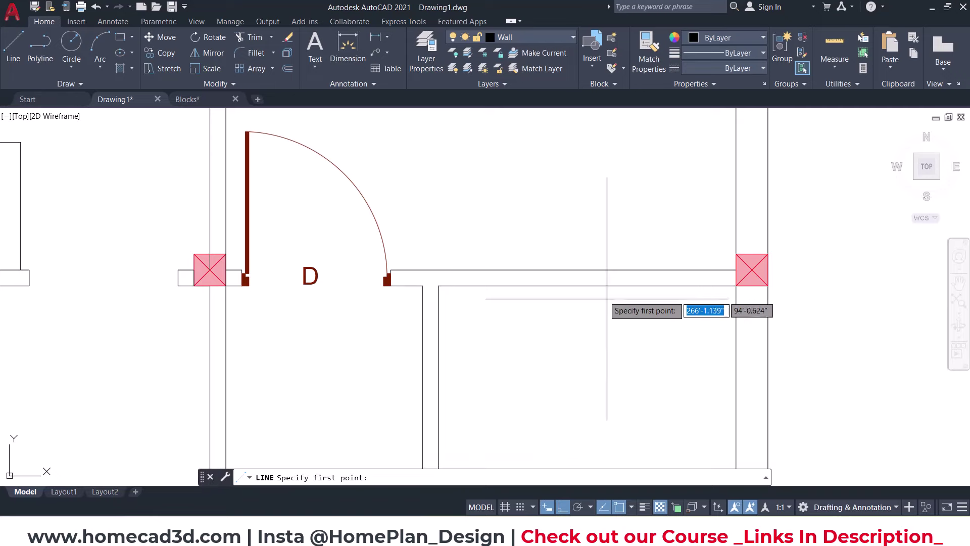
pyautogui.click(587, 270)
pyautogui.press('Escape')
# Step: Offset the wall end 2 units and trim away the wall between the two ends
pyautogui.write('o')
pyautogui.press('Return')
pyautogui.write('2')
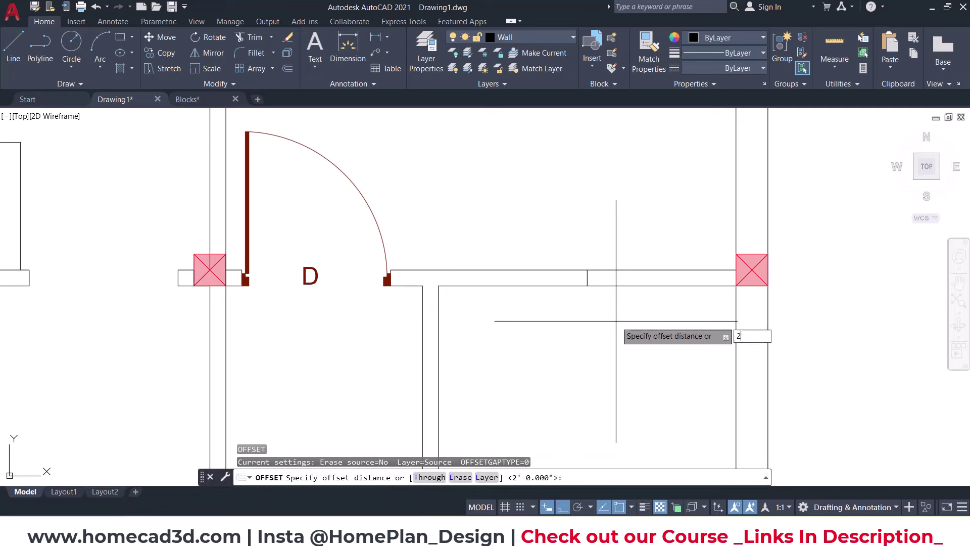
pyautogui.press('Return')
pyautogui.click(587, 277)
pyautogui.click(587, 278)
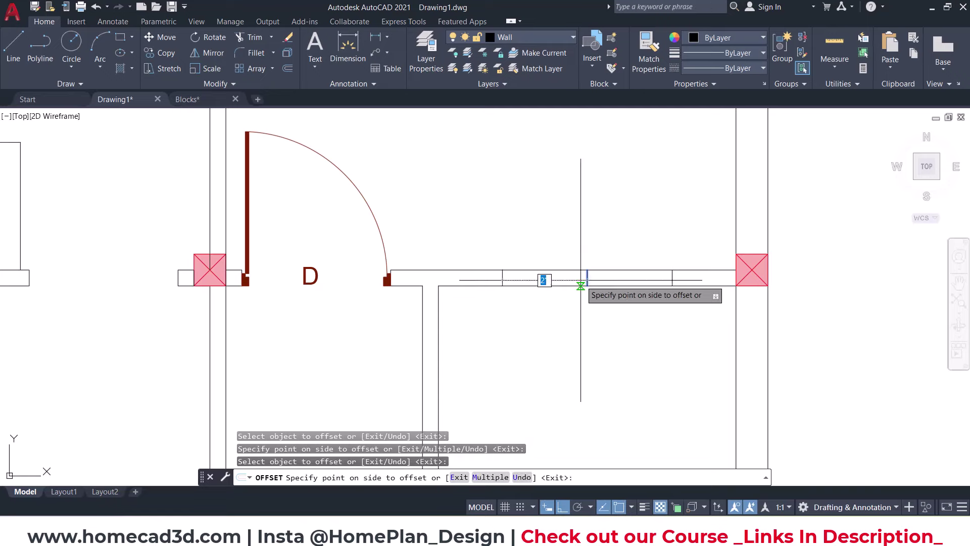
pyautogui.press('Escape')
pyautogui.write('tr')
pyautogui.press('Return')
pyautogui.moveTo(569, 264)
pyautogui.mouseDown()
pyautogui.moveTo(586, 288)
pyautogui.moveTo(573, 322)
pyautogui.mouseUp()
pyautogui.press('Escape')
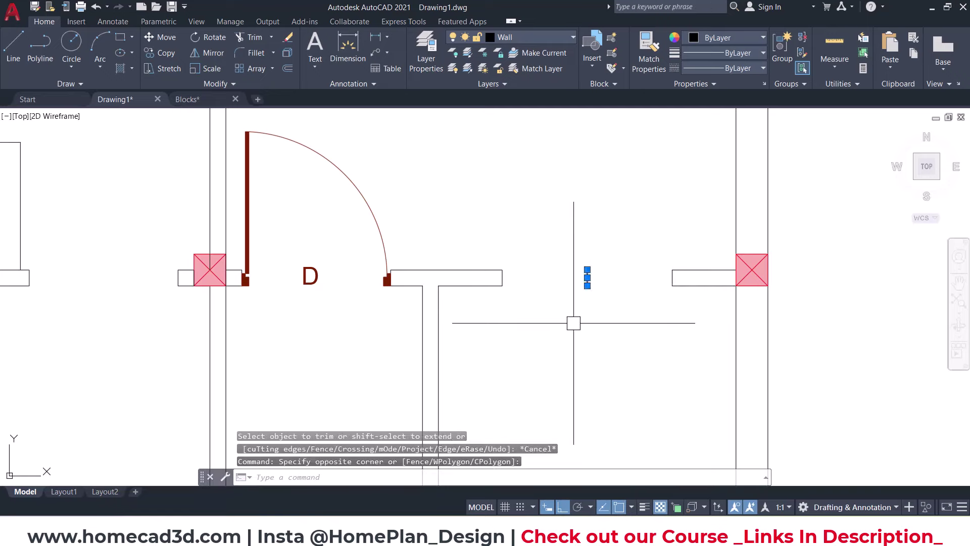
pyautogui.press('Delete')
pyautogui.press('Escape')
pyautogui.press('Escape')
# Step: Erase the stray wall lines left near the new opening
pyautogui.scroll(-3, 573, 322)
pyautogui.scroll(1, 522, 273)
pyautogui.click(519, 220)
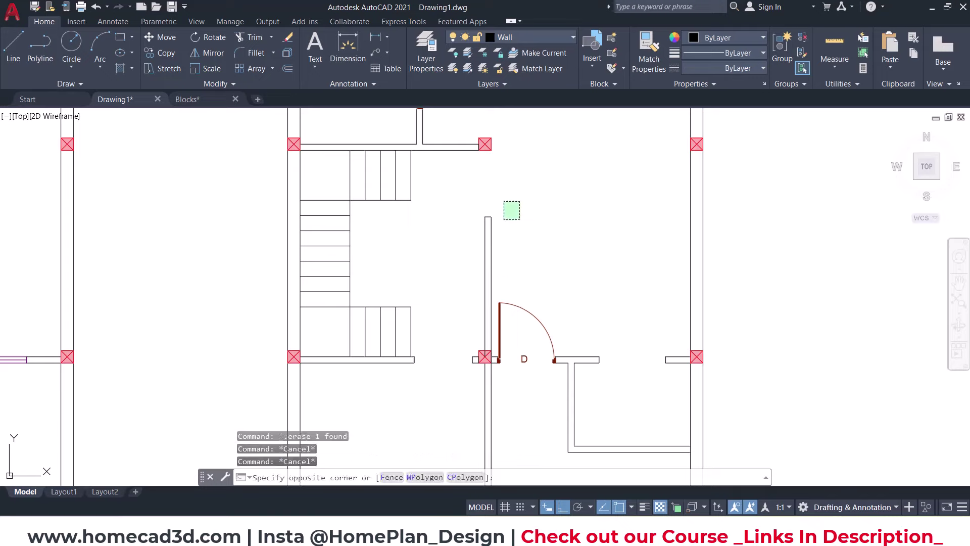
pyautogui.click(467, 250)
pyautogui.press('Delete')
pyautogui.moveTo(577, 220); pyautogui.dragTo(580, 278, button='middle')
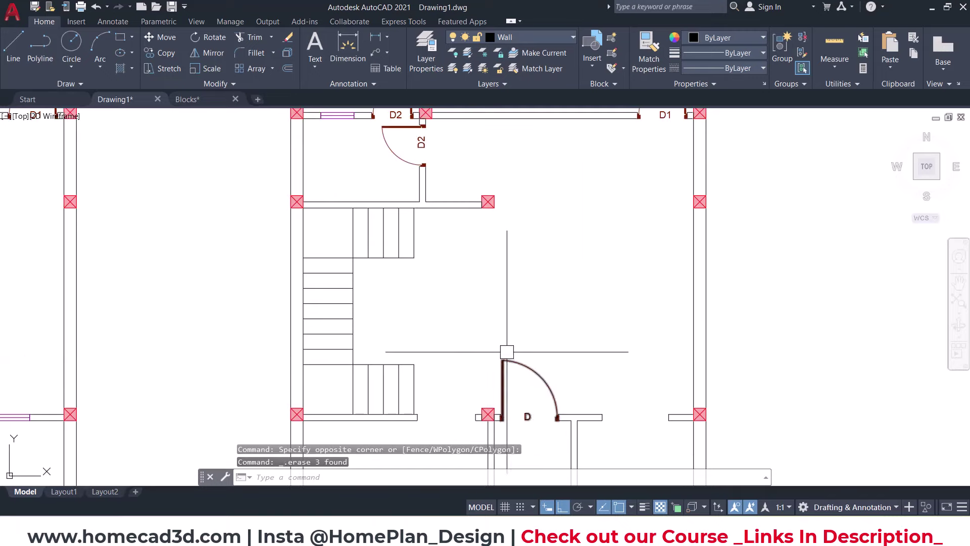
pyautogui.scroll(-1, 507, 351)
pyautogui.scroll(-2, 528, 294)
pyautogui.scroll(-1, 523, 277)
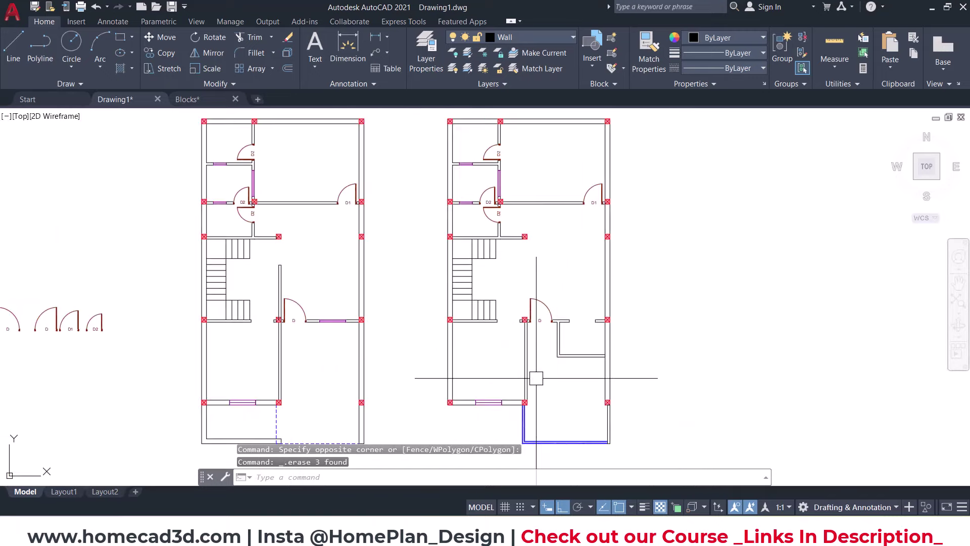
# Step: Add a linear dimension (4') beneath the second plan's bottom-wall window
pyautogui.scroll(3, 536, 378)
pyautogui.scroll(1, 504, 369)
pyautogui.write('s')
pyautogui.press('Return')
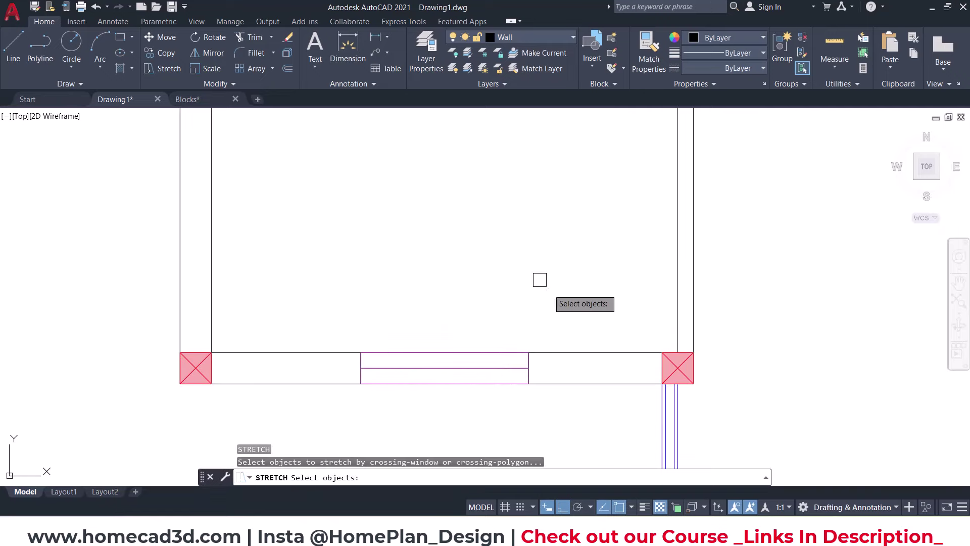
pyautogui.press('Escape')
pyautogui.press('Escape')
pyautogui.click(376, 38)
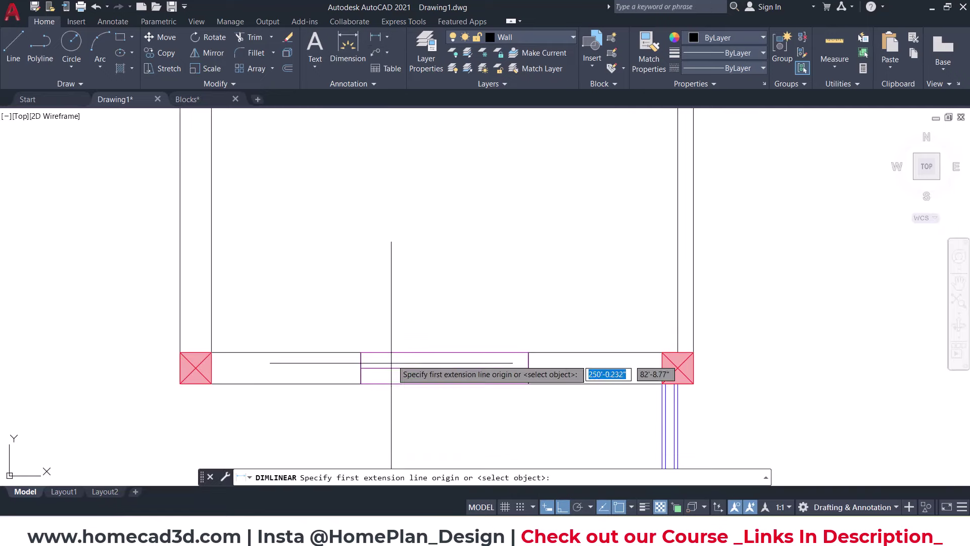
pyautogui.click(361, 383)
pyautogui.click(520, 384)
pyautogui.click(506, 405)
pyautogui.scroll(-2, 505, 405)
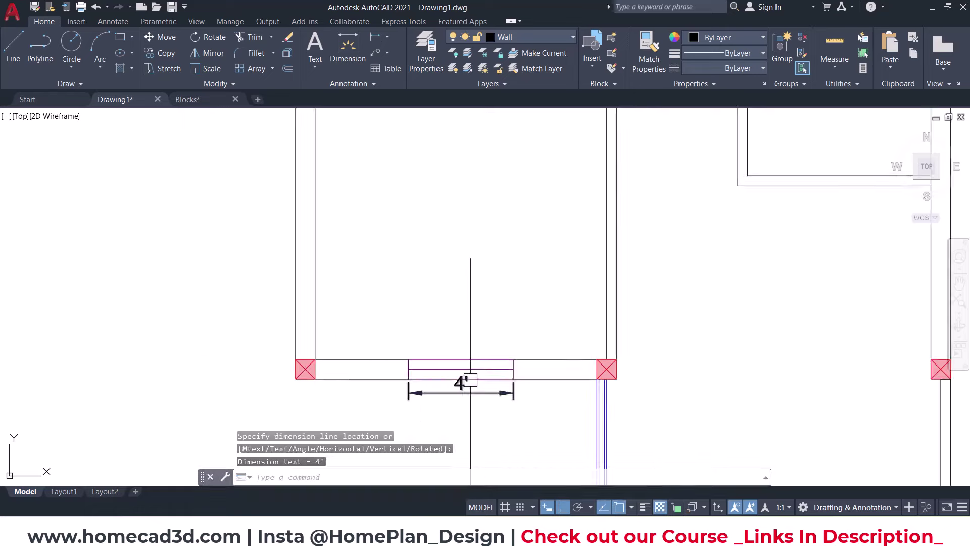
pyautogui.scroll(2, 534, 373)
# Step: Stretch both sides of the second plan's window out 6" each, making it 5'
pyautogui.press('Return')
pyautogui.moveTo(617, 277); pyautogui.dragTo(547, 410)
pyautogui.press('Return')
pyautogui.click(550, 411)
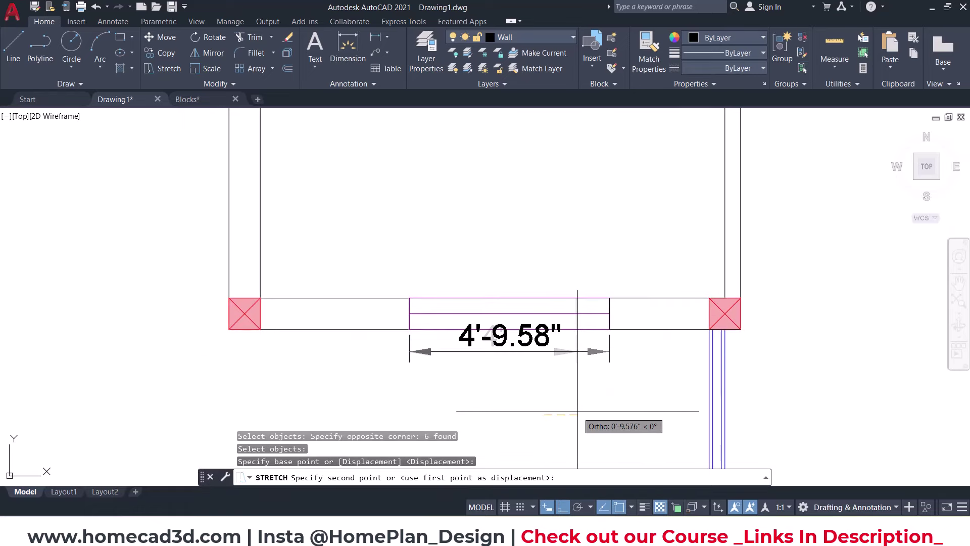
pyautogui.write('6')
pyautogui.press('Return')
pyautogui.press('Return')
pyautogui.moveTo(459, 249); pyautogui.dragTo(357, 396)
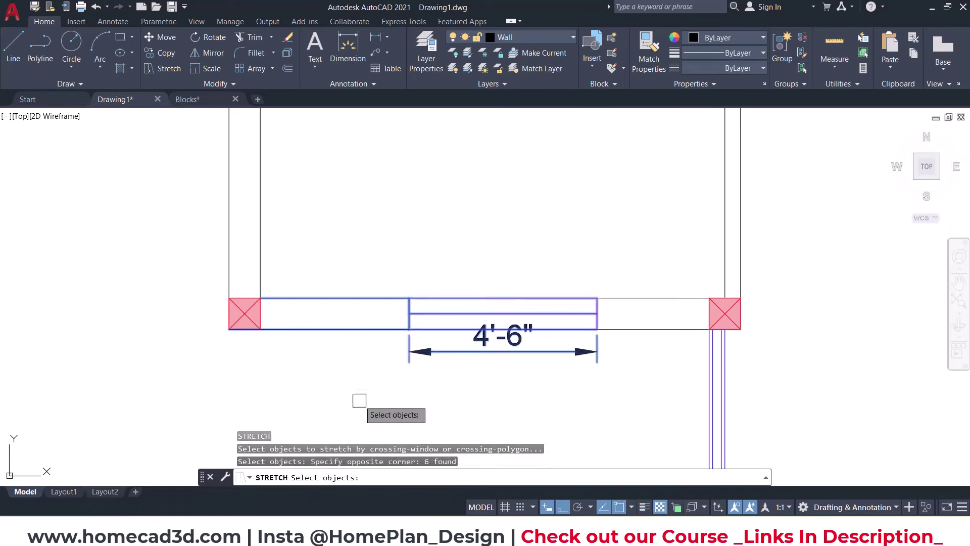
pyautogui.press('Return')
pyautogui.click(412, 404)
pyautogui.write('6')
pyautogui.press('Return')
pyautogui.scroll(-2, 643, 392)
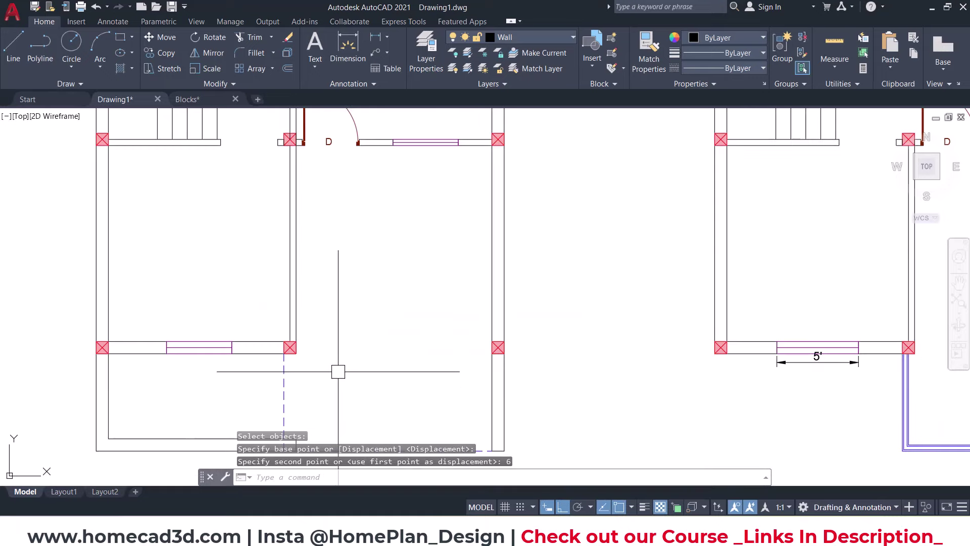
pyautogui.scroll(2, 505, 354)
# Step: Stretch both sides of the first plan's window out 6" each
pyautogui.press('Return')
pyautogui.click(459, 263)
pyautogui.click(430, 354)
pyautogui.press('Return')
pyautogui.click(425, 369)
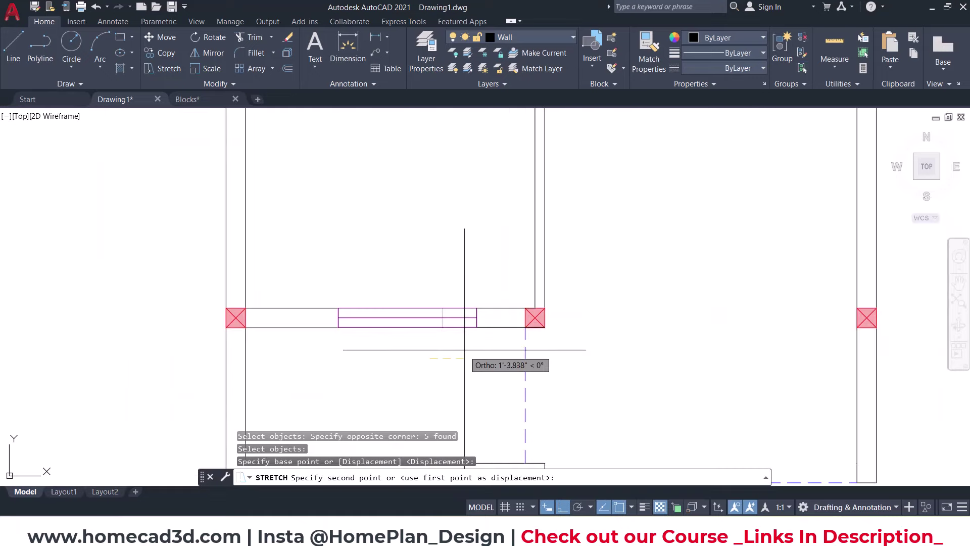
pyautogui.write('6')
pyautogui.press('Return')
pyautogui.press('Return')
pyautogui.moveTo(374, 262); pyautogui.dragTo(314, 368)
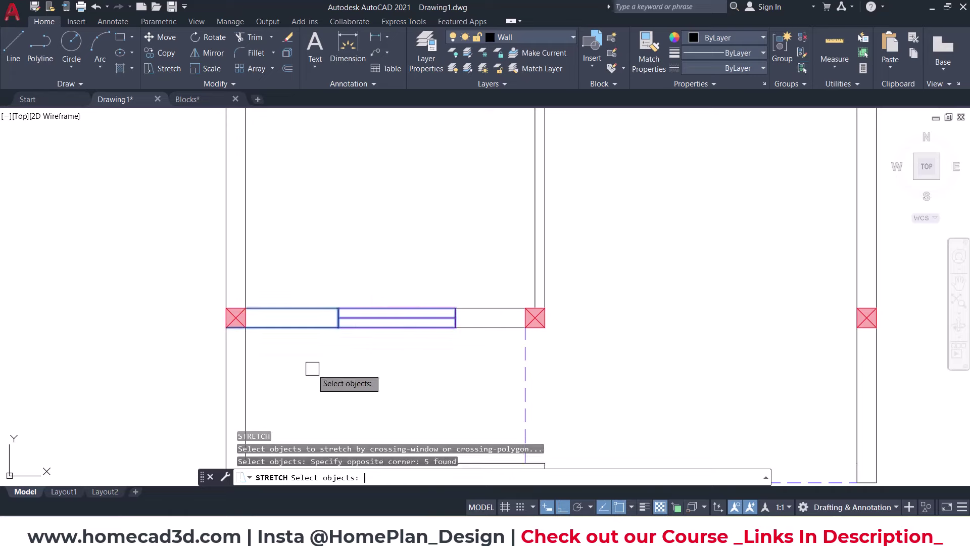
pyautogui.press('Return')
pyautogui.click(328, 361)
pyautogui.write('6')
pyautogui.press('Return')
pyautogui.scroll(-4, 338, 357)
pyautogui.moveTo(479, 329); pyautogui.dragTo(243, 327, button='middle')
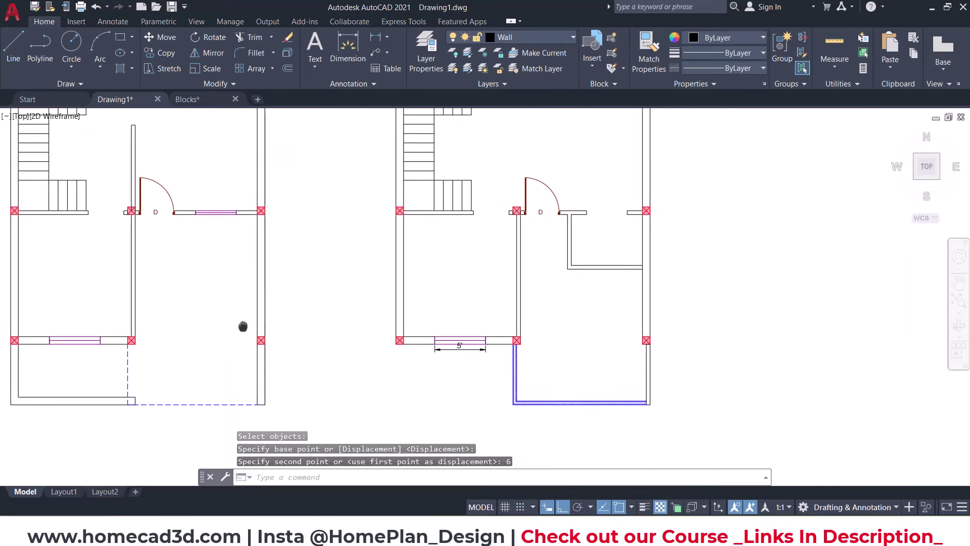
pyautogui.press('Escape')
# Step: Check the 5' window in the second plan and bring the loose door blocks into view
pyautogui.click(486, 342)
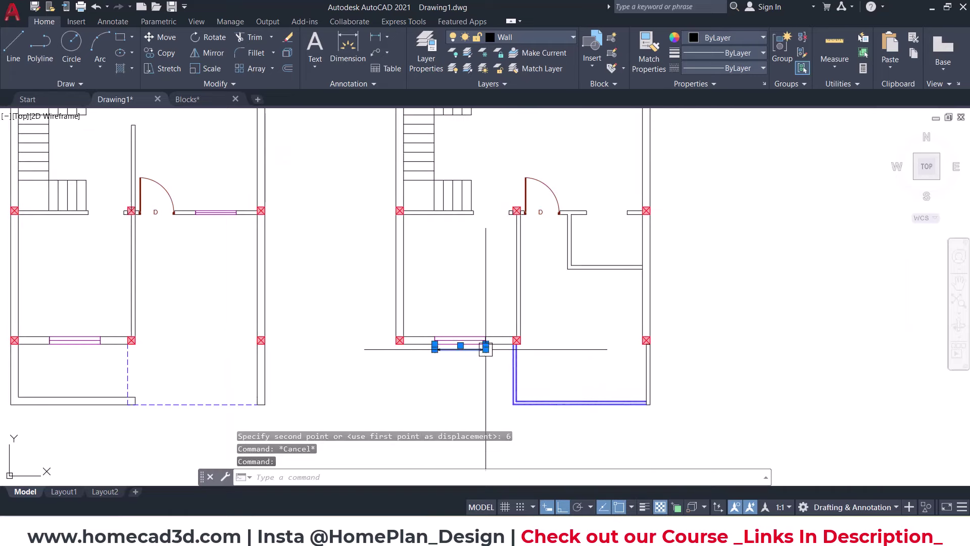
pyautogui.scroll(4, 506, 188)
pyautogui.scroll(-4, 506, 188)
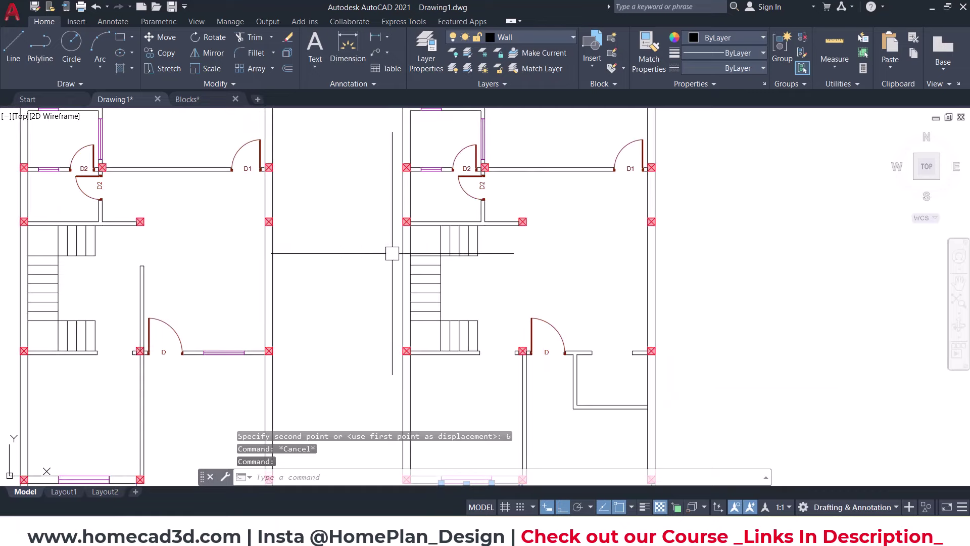
pyautogui.moveTo(303, 268); pyautogui.dragTo(385, 257, button='middle')
pyautogui.scroll(4, 275, 368)
# Step: Mirror the D1 door block about a horizontal line, keeping the original
pyautogui.click(315, 281)
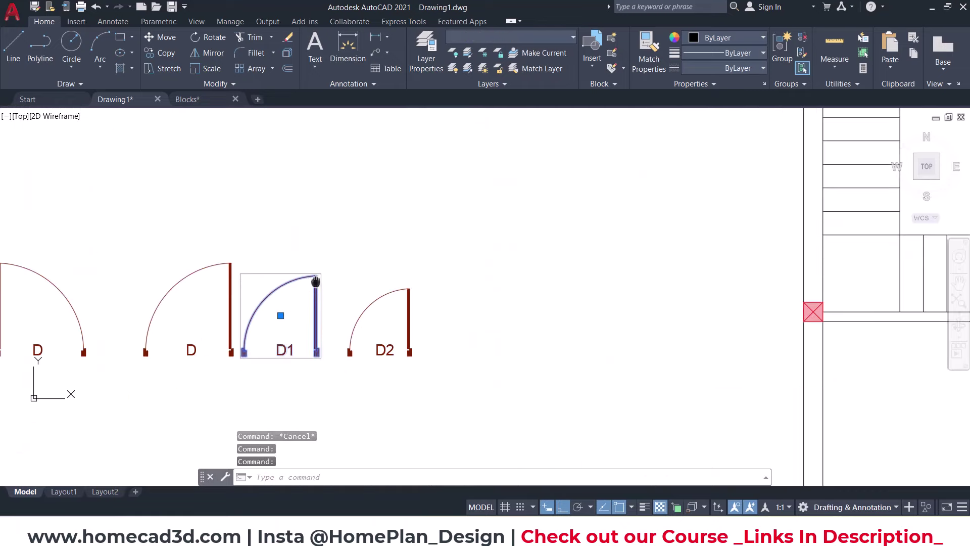
pyautogui.write('mi')
pyautogui.press('Return')
pyautogui.click(315, 416)
pyautogui.click(354, 415)
pyautogui.moveTo(326, 458); pyautogui.dragTo(333, 301, button='middle')
pyautogui.press('Return')
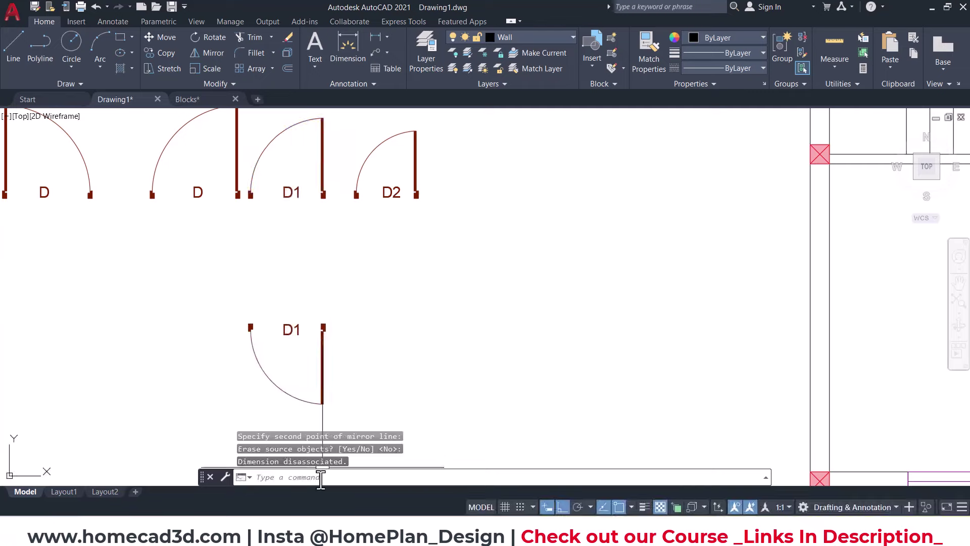
# Step: Move the flipped D1 copy from its hinge corner to beside the stair wall
pyautogui.click(327, 369)
pyautogui.press('Return')
pyautogui.scroll(3, 326, 371)
pyautogui.click(312, 298)
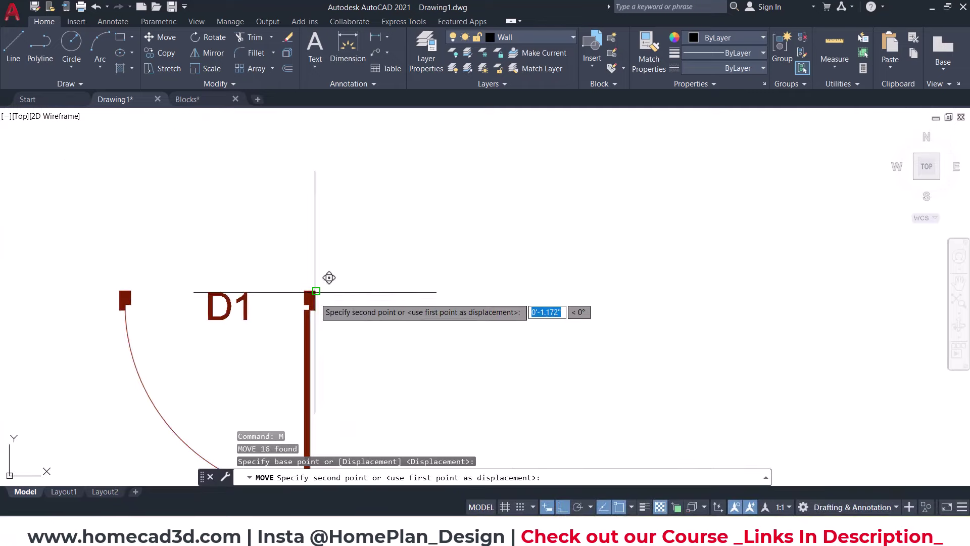
pyautogui.scroll(-5, 552, 270)
pyautogui.scroll(2, 581, 332)
pyautogui.scroll(3, 581, 332)
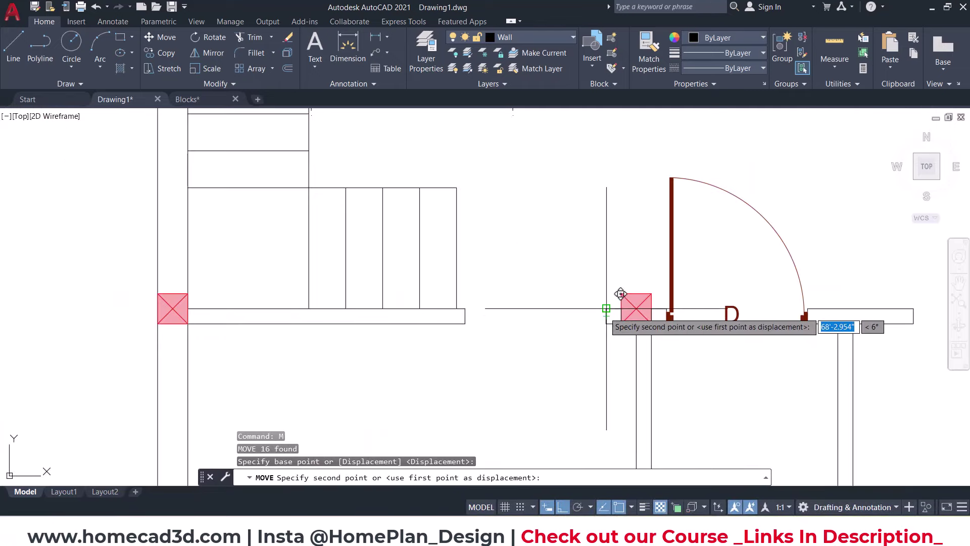
pyautogui.press('Escape')
pyautogui.press('Escape')
pyautogui.scroll(3, 478, 302)
# Step: Select the stair wall end for a stretch, then cancel it and pan across the plans
pyautogui.press('Return')
pyautogui.click(472, 281)
pyautogui.click(418, 405)
pyautogui.press('Return')
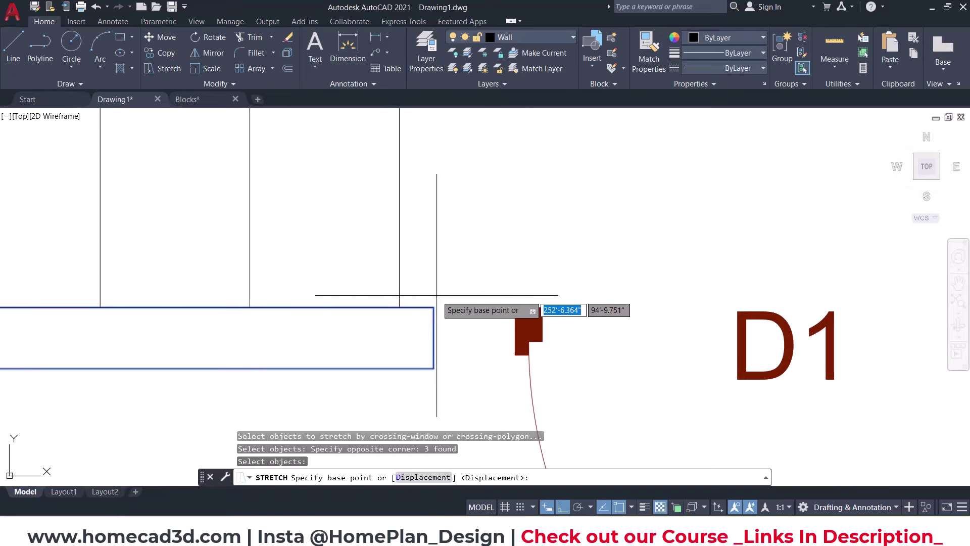
pyautogui.click(433, 307)
pyautogui.press('Escape')
pyautogui.press('Escape')
pyautogui.scroll(-3, 476, 379)
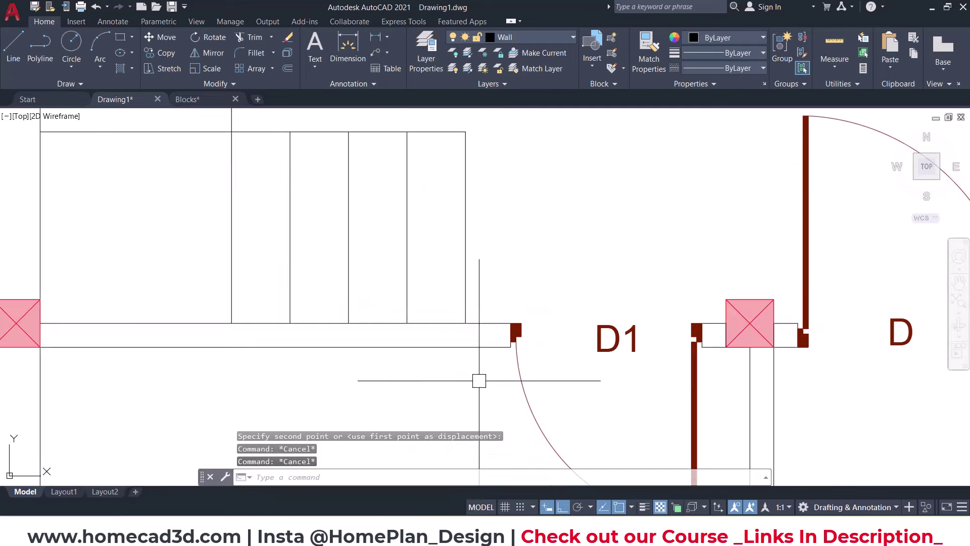
pyautogui.scroll(-2, 530, 354)
pyautogui.moveTo(592, 340)
pyautogui.mouseDown(button='middle')
pyautogui.moveTo(578, 273)
pyautogui.moveTo(591, 410)
pyautogui.mouseUp(button='middle')
pyautogui.scroll(-1, 593, 354)
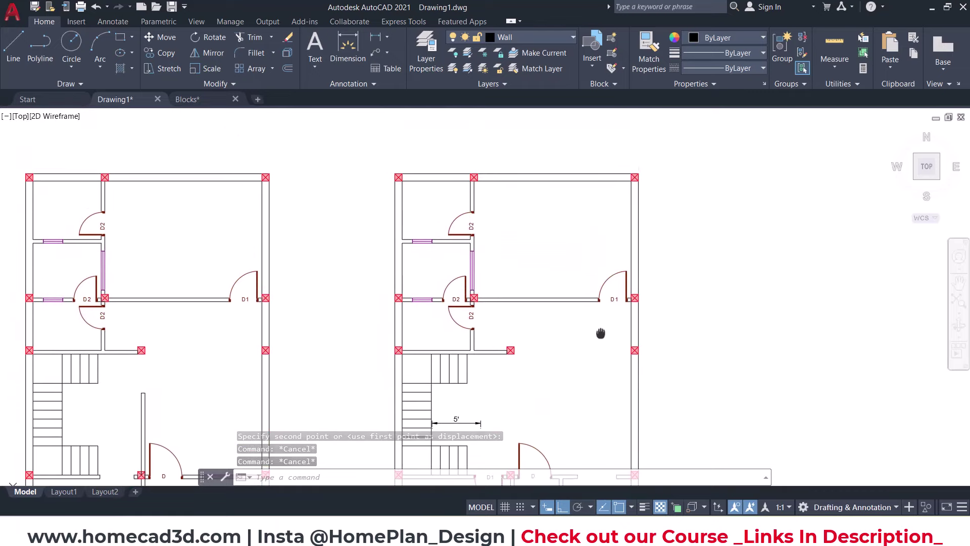
# Step: Zoom and pan the view in on the plans' bottom window area
pyautogui.scroll(-1, 545, 250)
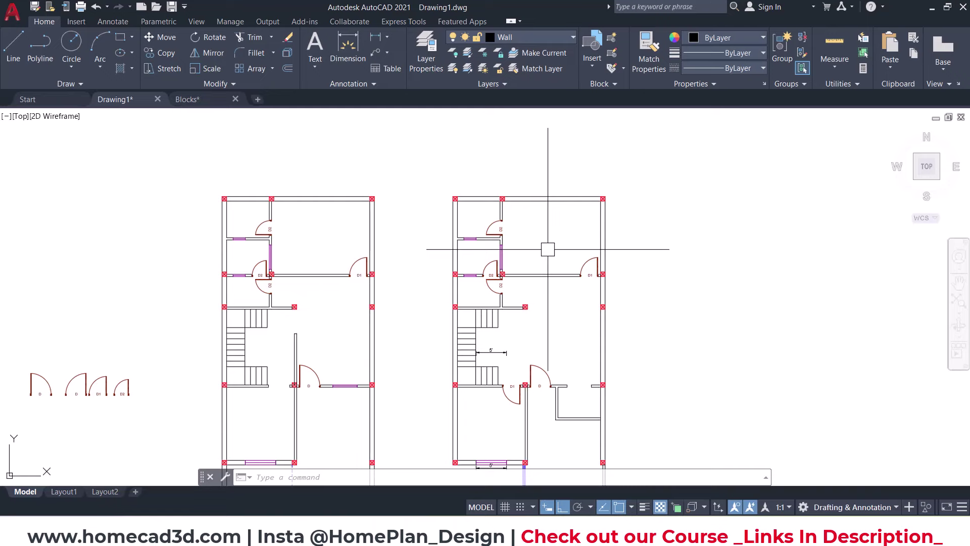
pyautogui.scroll(5, 586, 255)
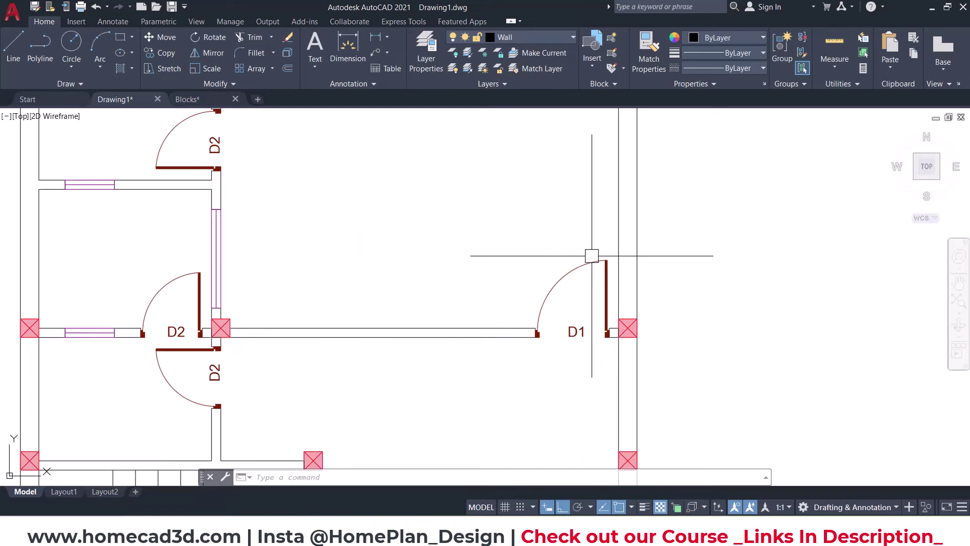
pyautogui.scroll(-2, 577, 285)
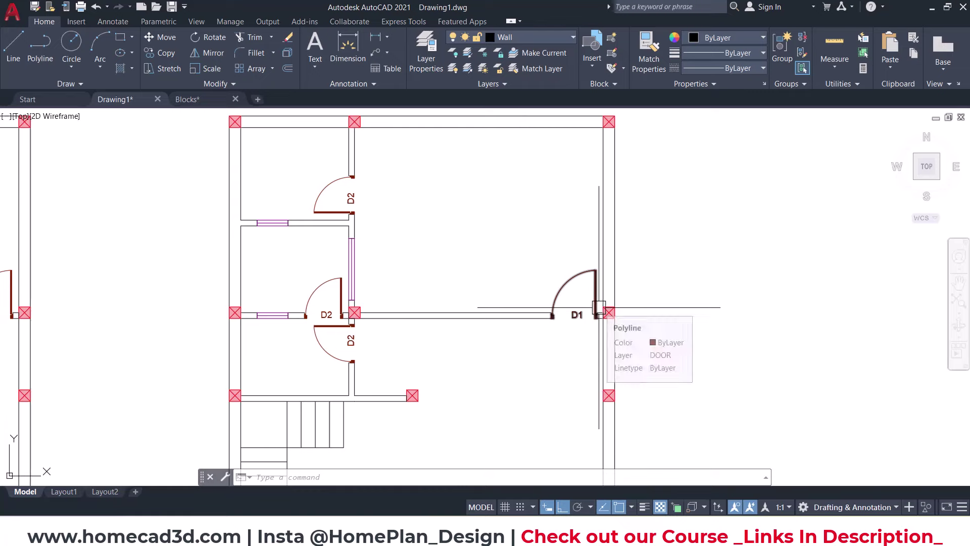
pyautogui.scroll(-2, 519, 284)
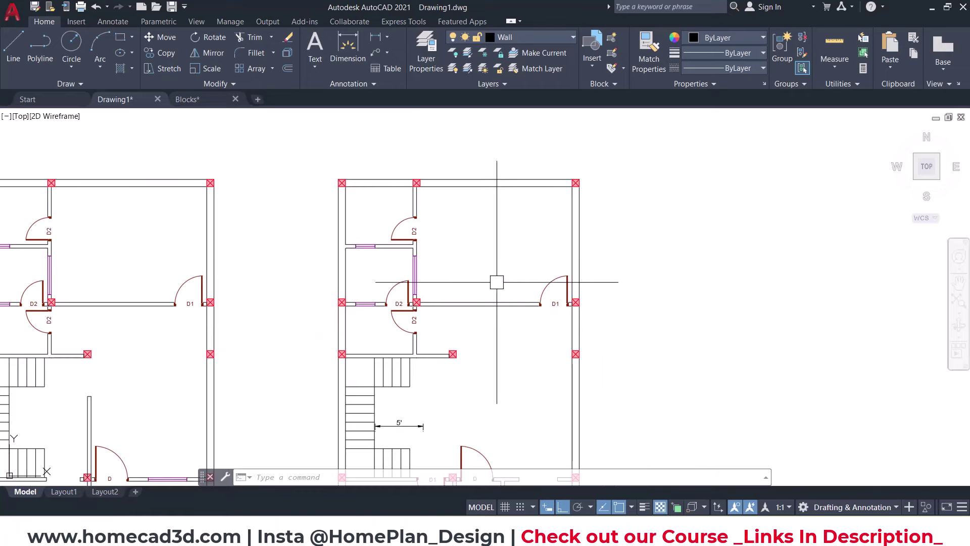
pyautogui.moveTo(278, 279); pyautogui.dragTo(532, 276, button='middle')
pyautogui.scroll(2, 406, 250)
pyautogui.moveTo(407, 249); pyautogui.dragTo(419, 283, button='middle')
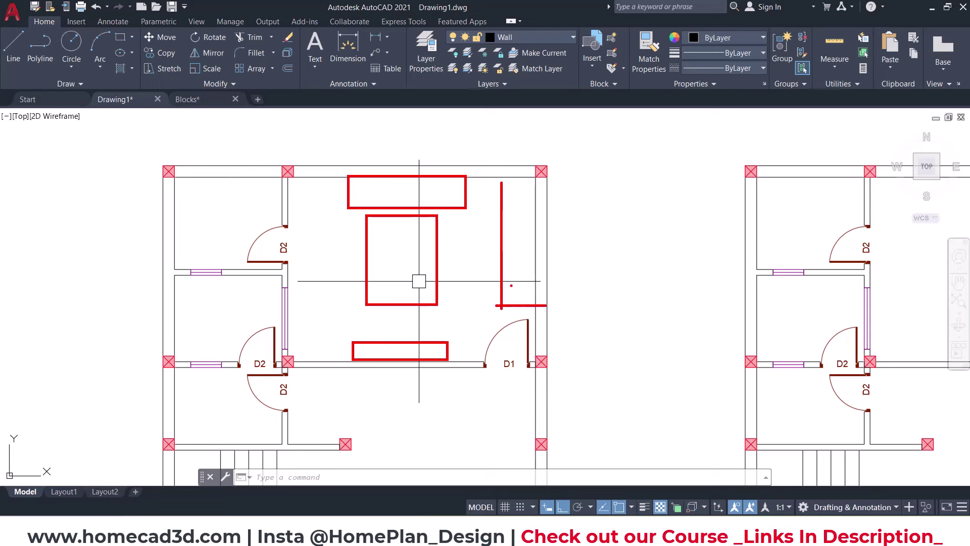
# Step: Erase the 5' dimension under the second plan's bottom window, then recentre both plans
pyautogui.press('Escape')
pyautogui.press('Escape')
pyautogui.scroll(-4, 372, 277)
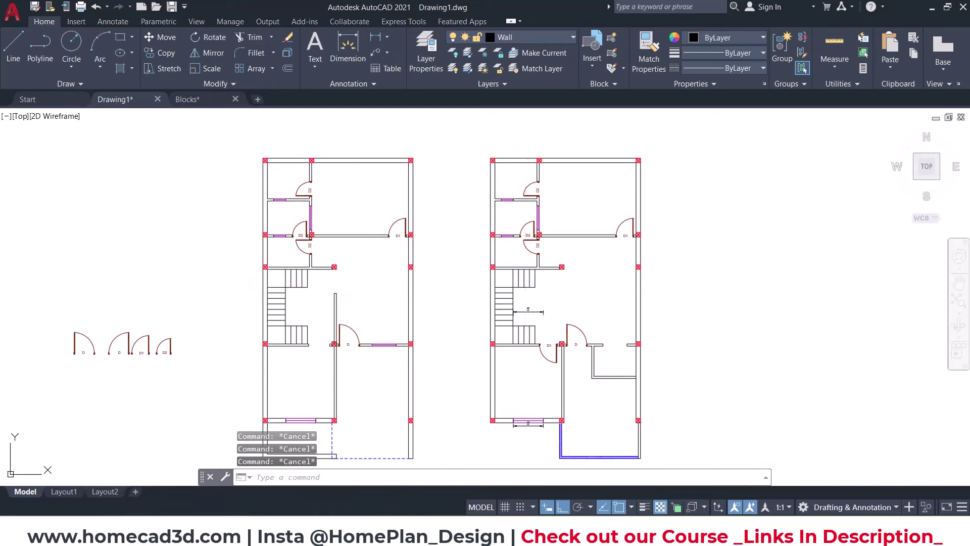
pyautogui.scroll(4, 543, 407)
pyautogui.click(530, 309)
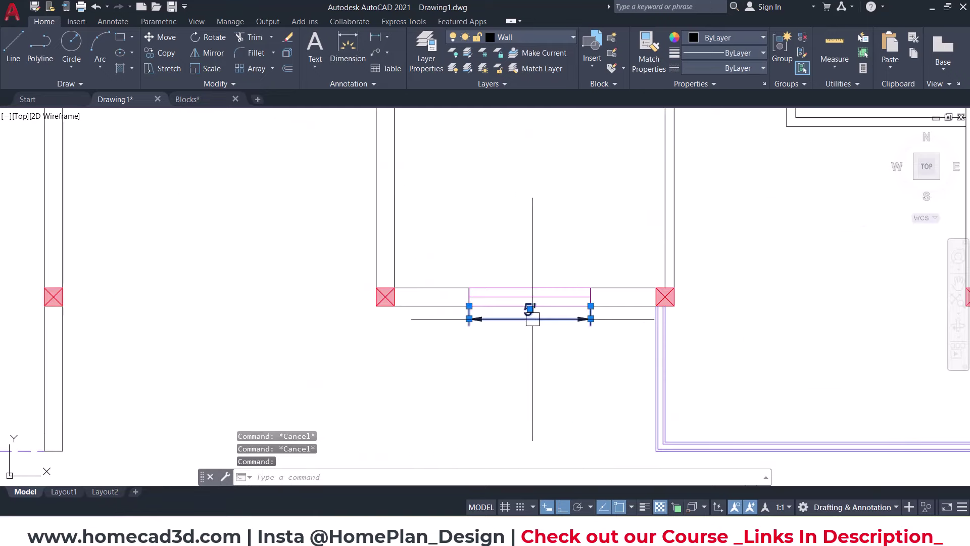
pyautogui.press('Delete')
pyautogui.scroll(-4, 429, 384)
pyautogui.moveTo(448, 383); pyautogui.dragTo(471, 387, button='middle')
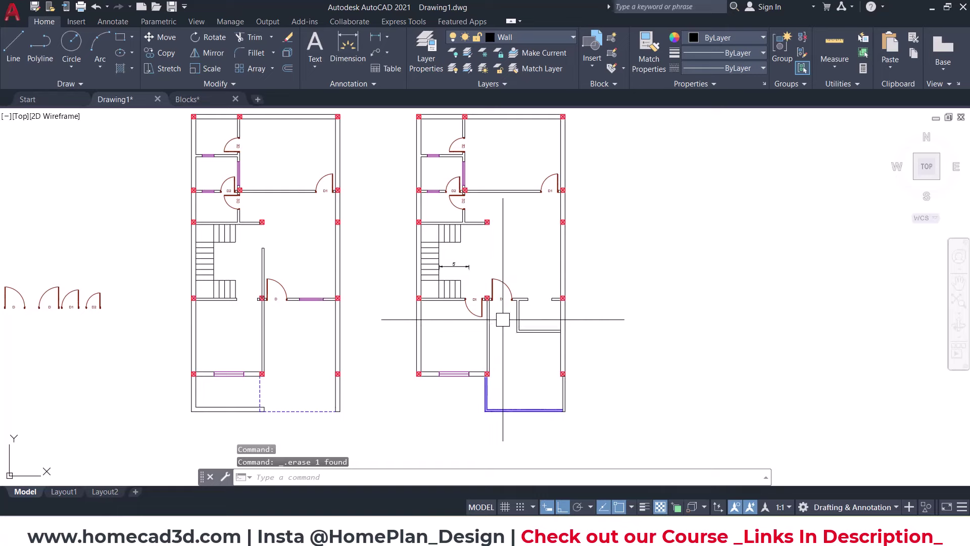
pyautogui.moveTo(448, 295); pyautogui.dragTo(483, 311, button='middle')
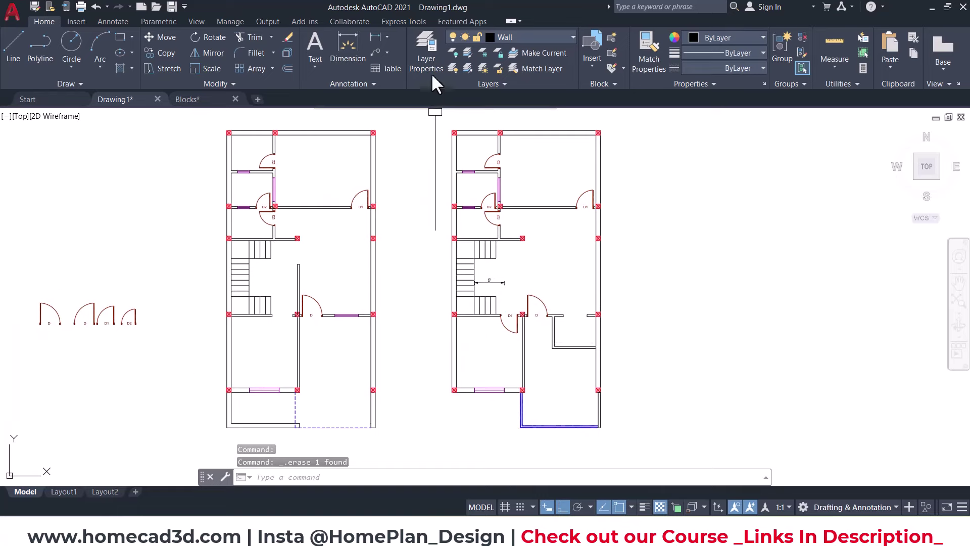
# Step: Draw a HIDDEN-linetype rectangle on the Floor layer around the first plan's stairs
pyautogui.click(553, 36)
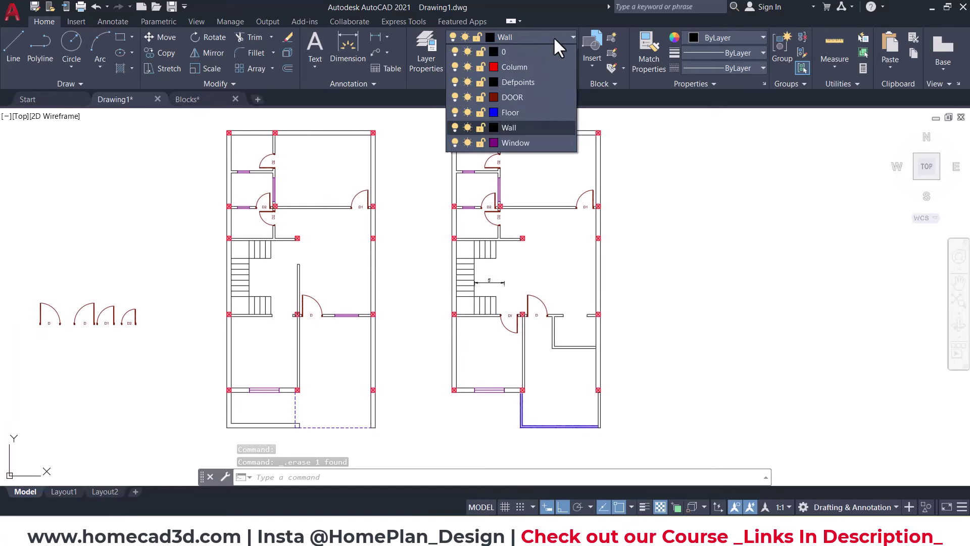
pyautogui.click(515, 112)
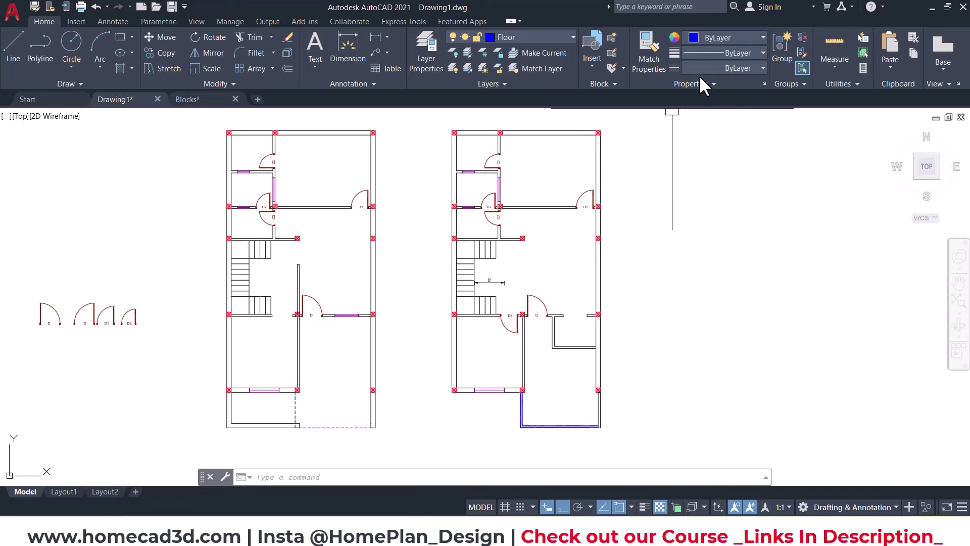
pyautogui.click(119, 40)
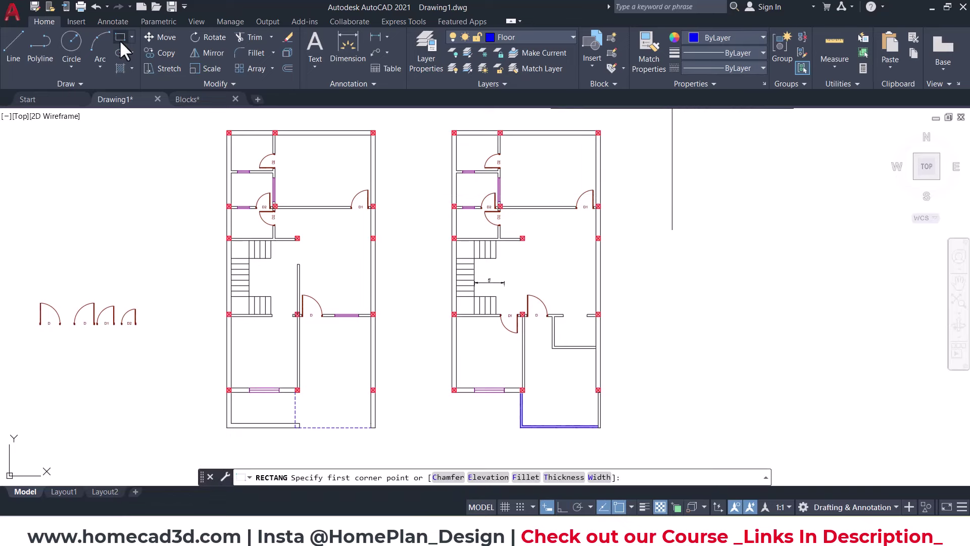
pyautogui.click(758, 67)
pyautogui.click(727, 116)
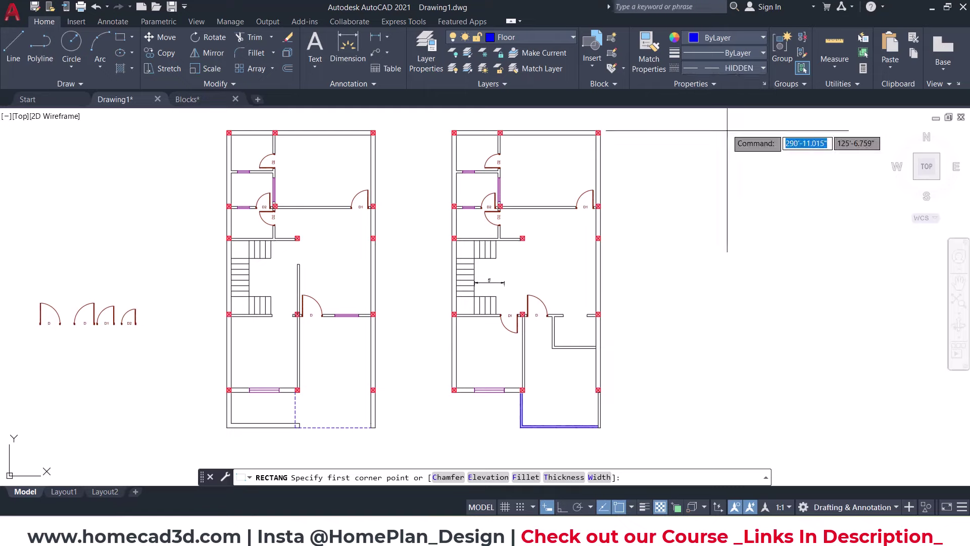
pyautogui.scroll(2, 237, 283)
pyautogui.scroll(4, 247, 253)
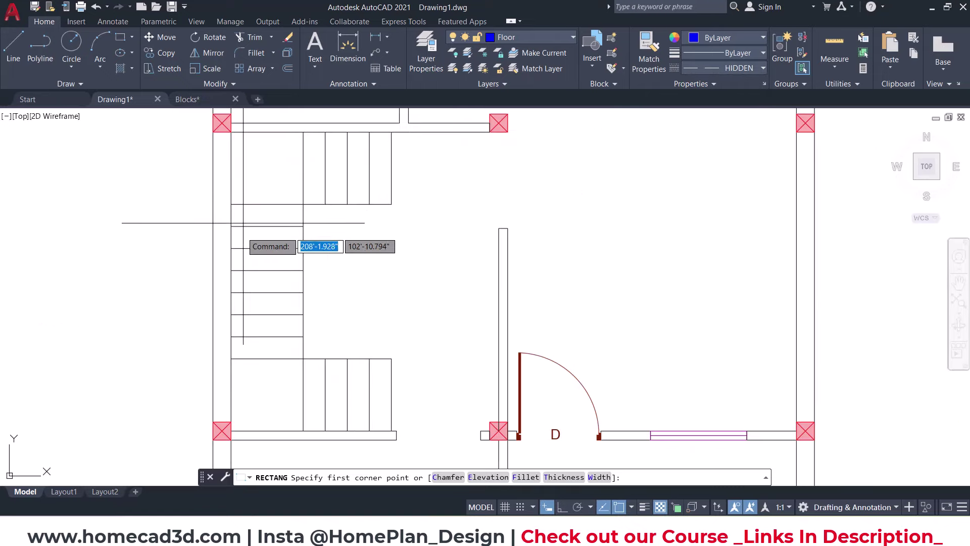
pyautogui.click(231, 132)
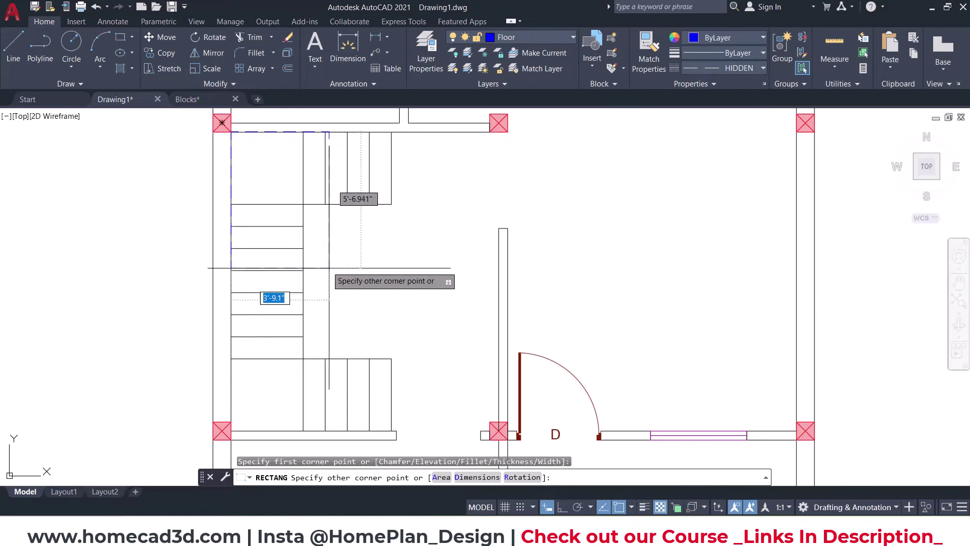
pyautogui.click(391, 358)
pyautogui.press('Escape')
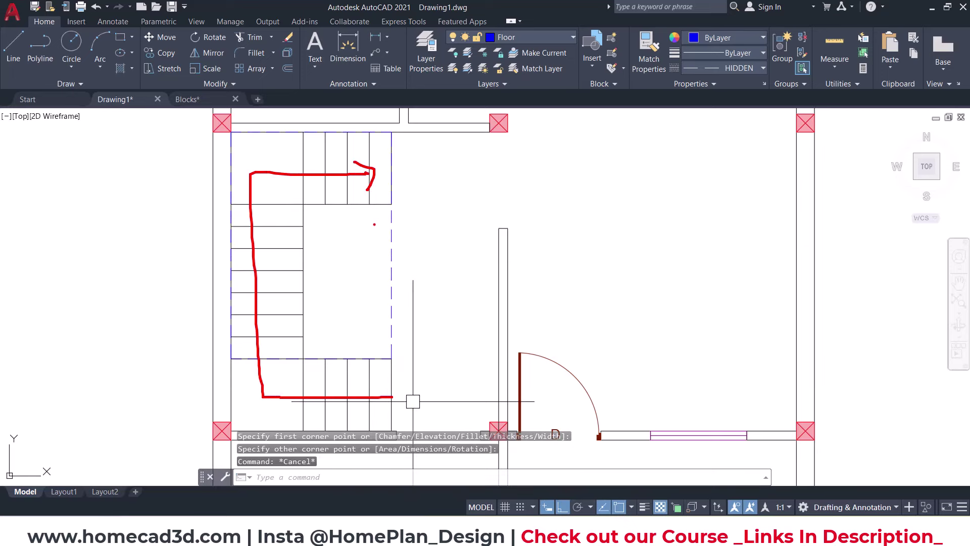
pyautogui.click(13, 45)
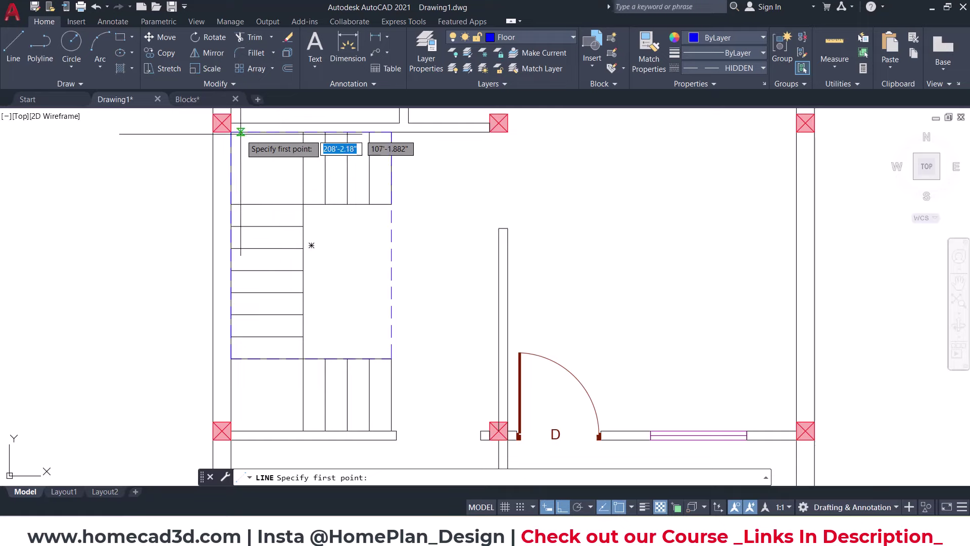
# Step: Draw two dashed diagonals corner to corner, forming an X in the stair rectangle
pyautogui.click(231, 132)
pyautogui.click(391, 358)
pyautogui.press('Return')
pyautogui.press('Return')
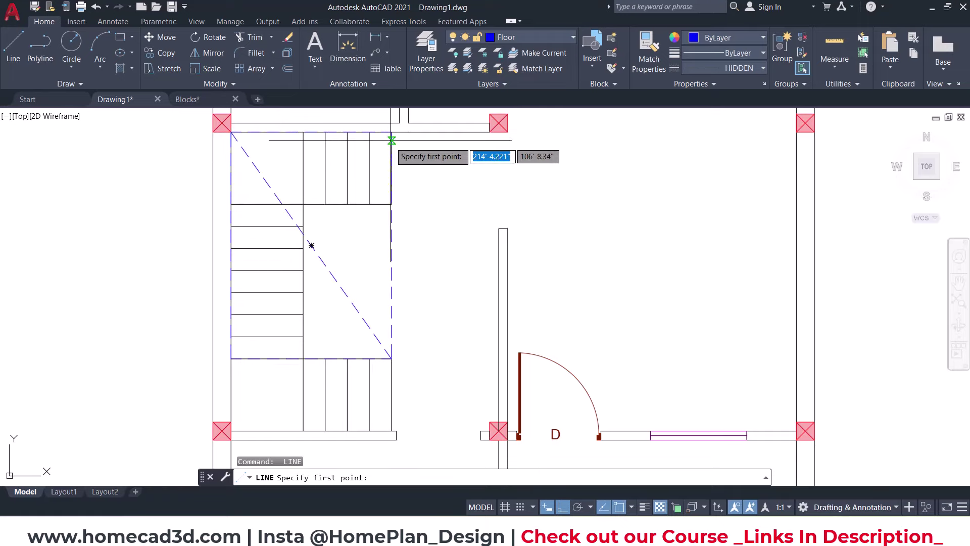
pyautogui.click(392, 134)
pyautogui.click(232, 357)
pyautogui.press('Escape')
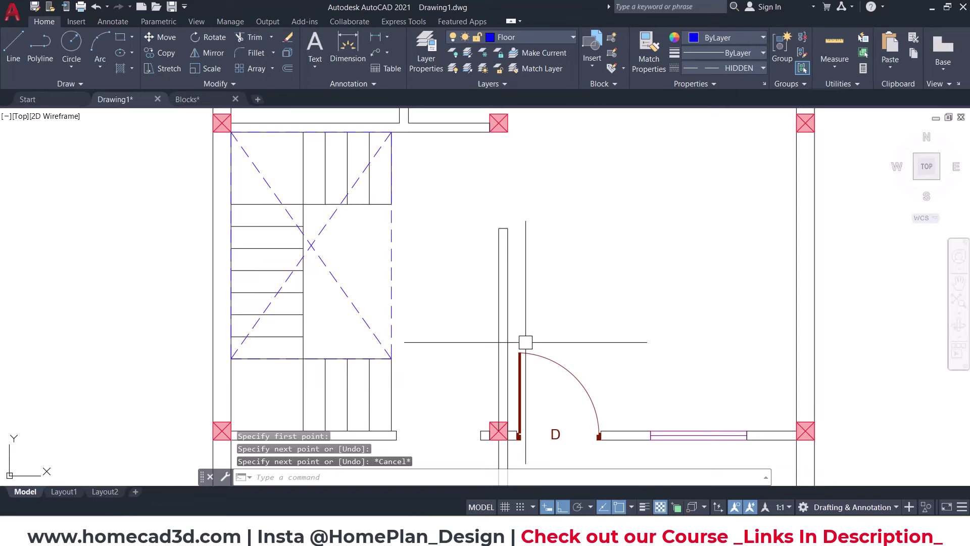
# Step: Copy the dashed rectangle and its X onto the second plan's stairs
pyautogui.click(423, 259)
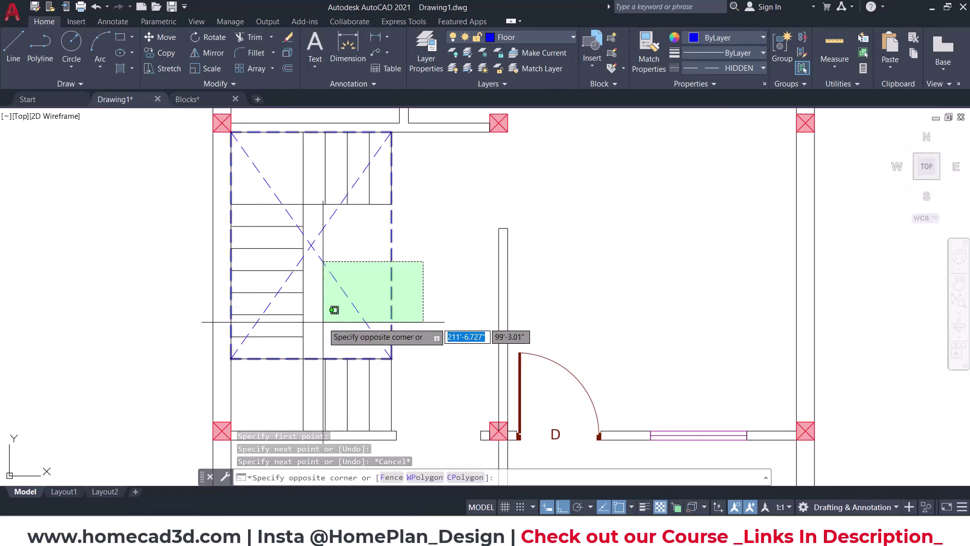
pyautogui.click(326, 325)
pyautogui.click(155, 57)
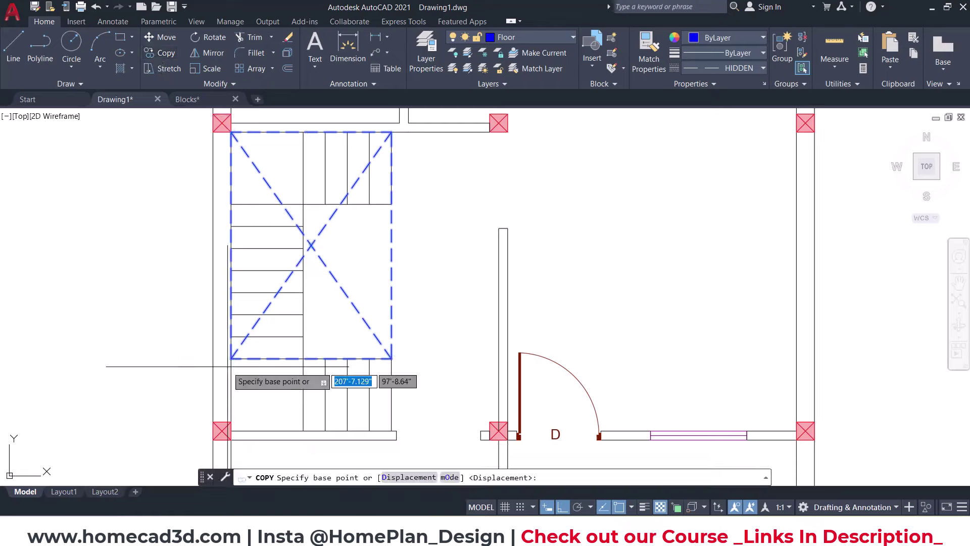
pyautogui.click(231, 358)
pyautogui.scroll(-3, 383, 357)
pyautogui.scroll(3, 621, 374)
pyautogui.scroll(2, 621, 374)
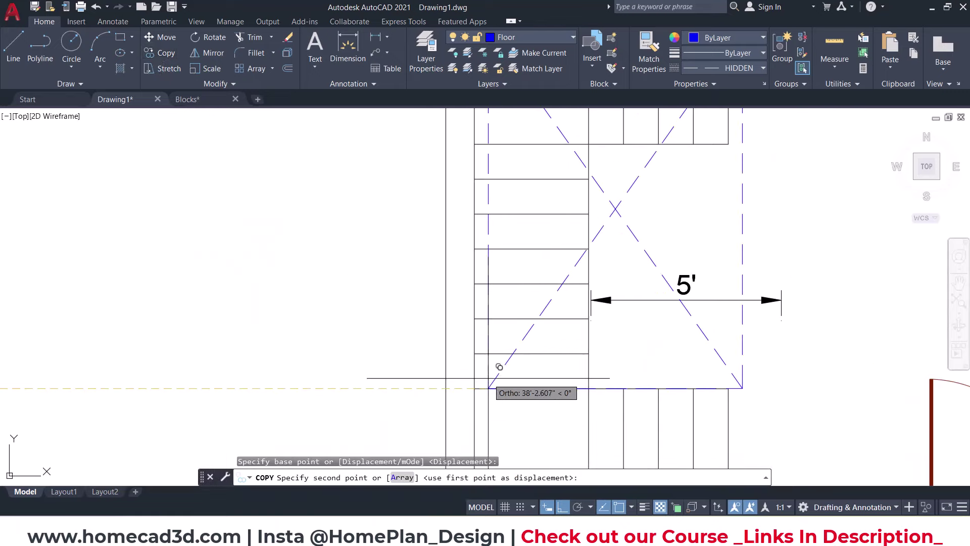
pyautogui.click(475, 388)
pyautogui.press('Escape')
pyautogui.press('Escape')
# Step: Change the copied stair rectangle's linetype to Continuous
pyautogui.click(728, 258)
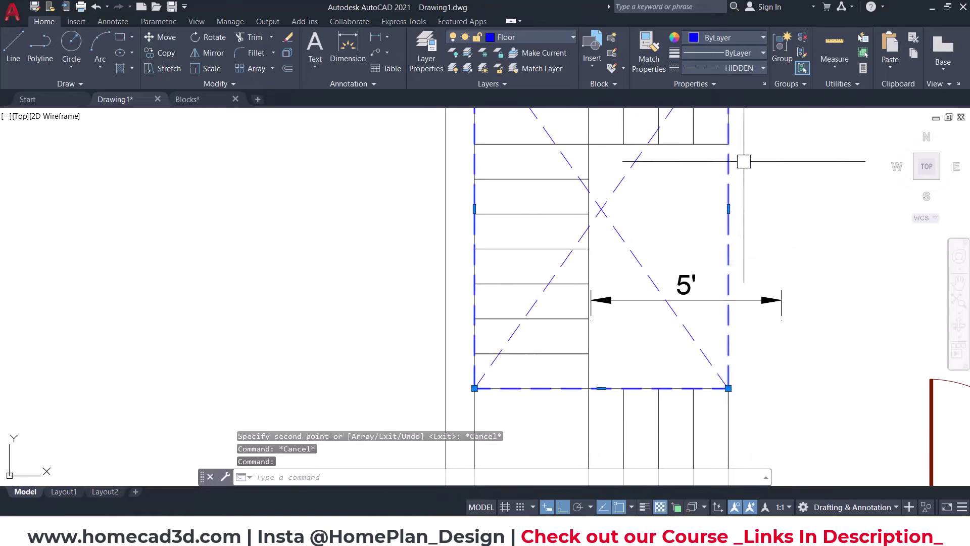
pyautogui.click(763, 68)
pyautogui.click(731, 115)
pyautogui.press('Escape')
pyautogui.press('Escape')
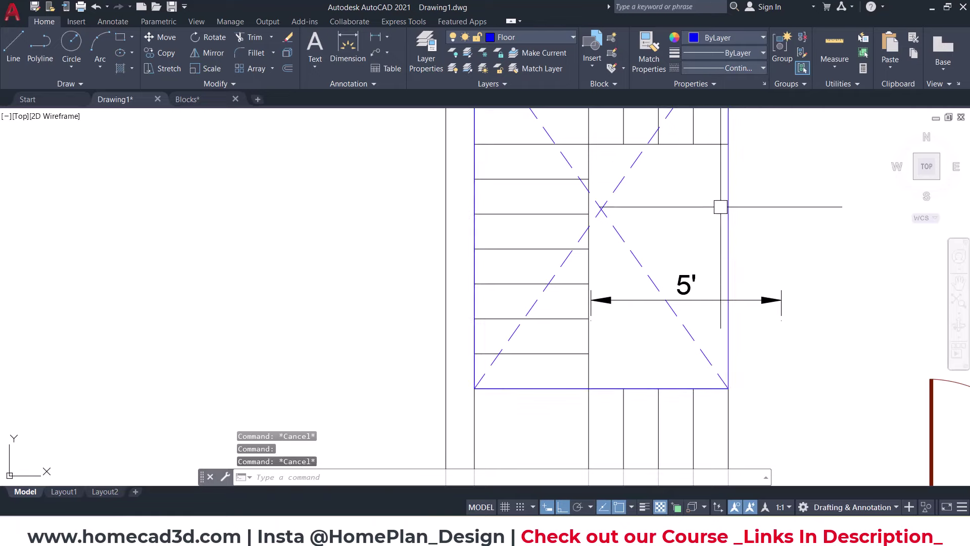
pyautogui.scroll(-4, 649, 311)
# Step: Inspect the area below the stairs, then bring up the Windows Start menu
pyautogui.moveTo(648, 311); pyautogui.dragTo(626, 328, button='middle')
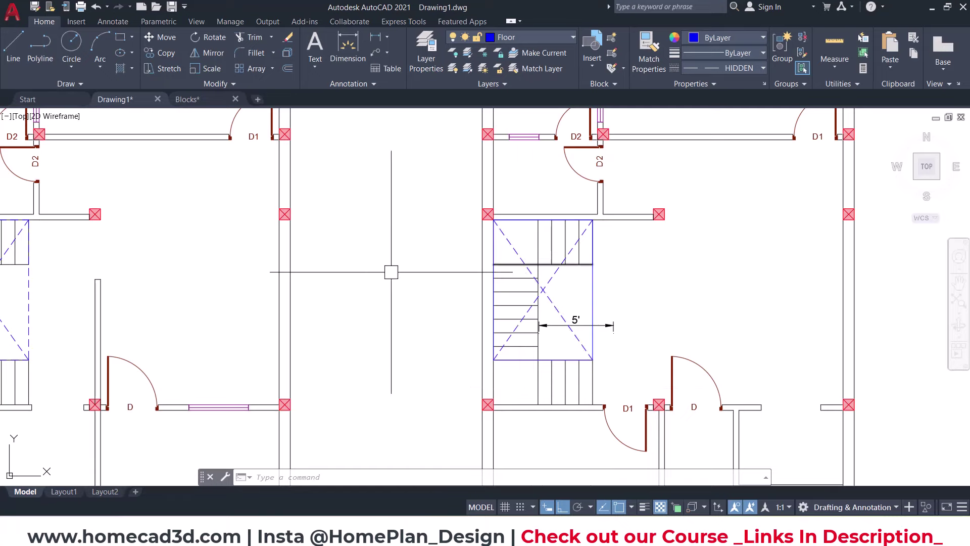
pyautogui.press('Escape')
pyautogui.press('Escape')
pyautogui.press('Escape')
pyautogui.scroll(2, 433, 271)
pyautogui.scroll(3, 338, 340)
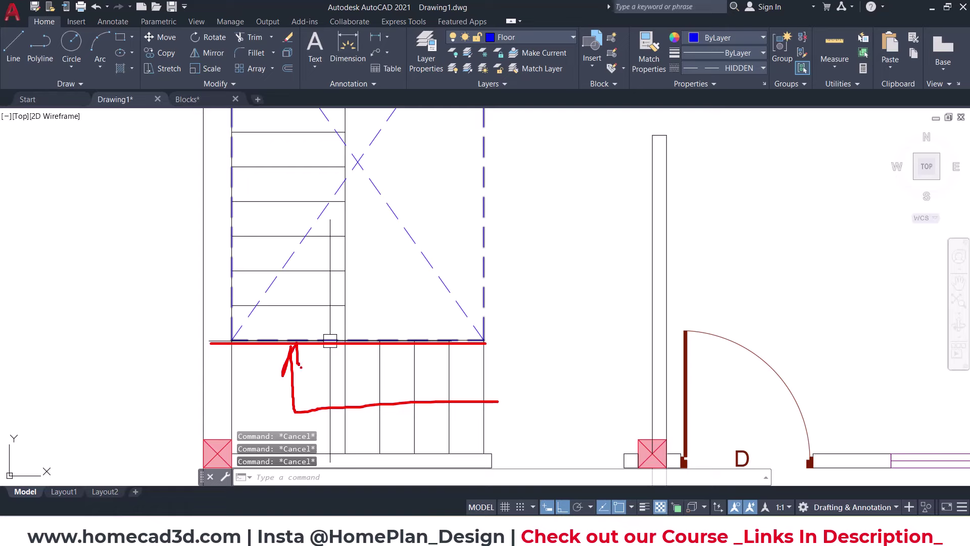
pyautogui.moveTo(517, 403); pyautogui.dragTo(505, 345, button='middle')
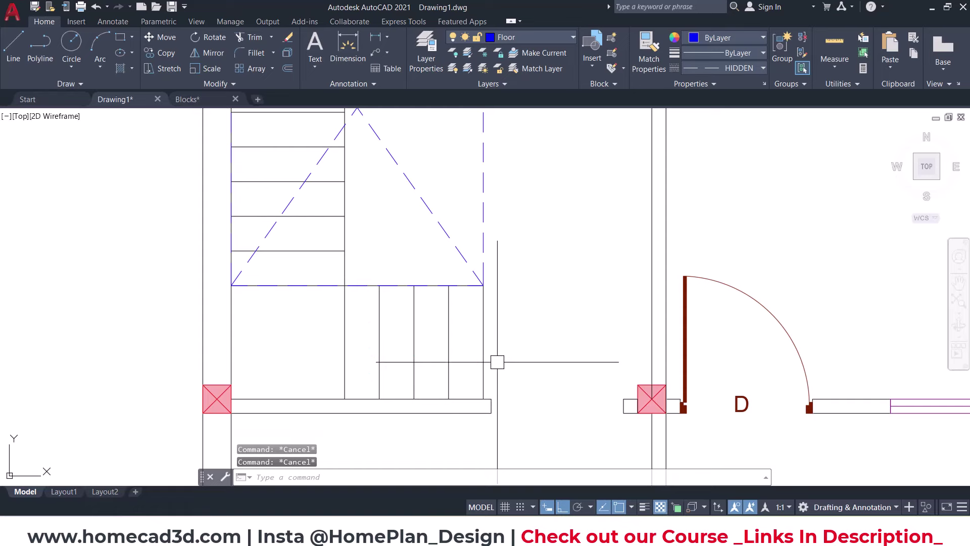
pyautogui.press('super')
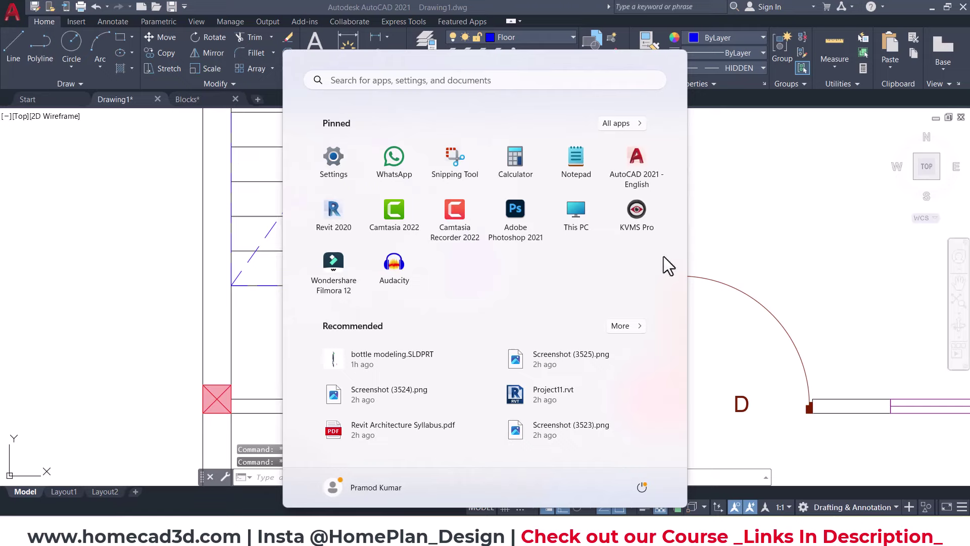
# Step: Launch Calculator and compute (42 − 121) ÷ 12 = −6.58333333333333
pyautogui.click(516, 161)
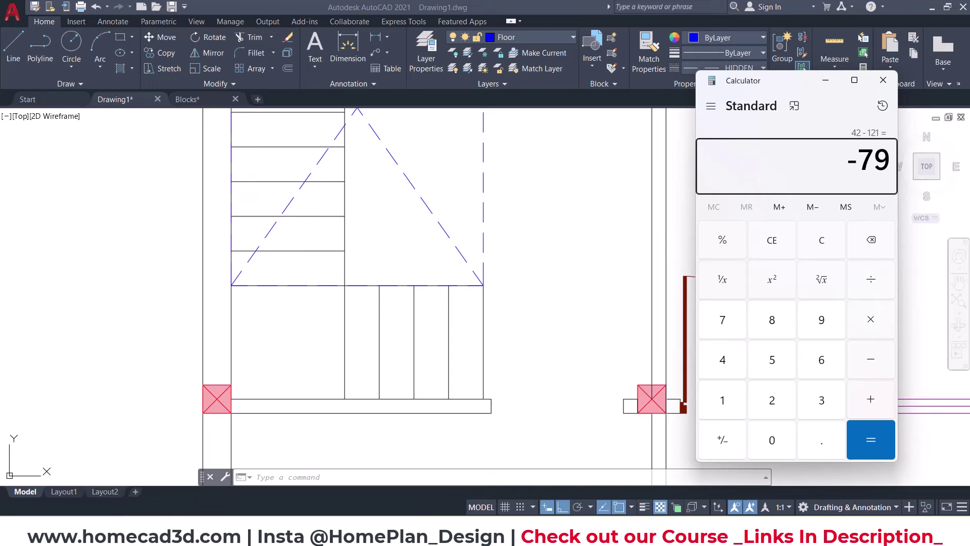
pyautogui.press('Return')
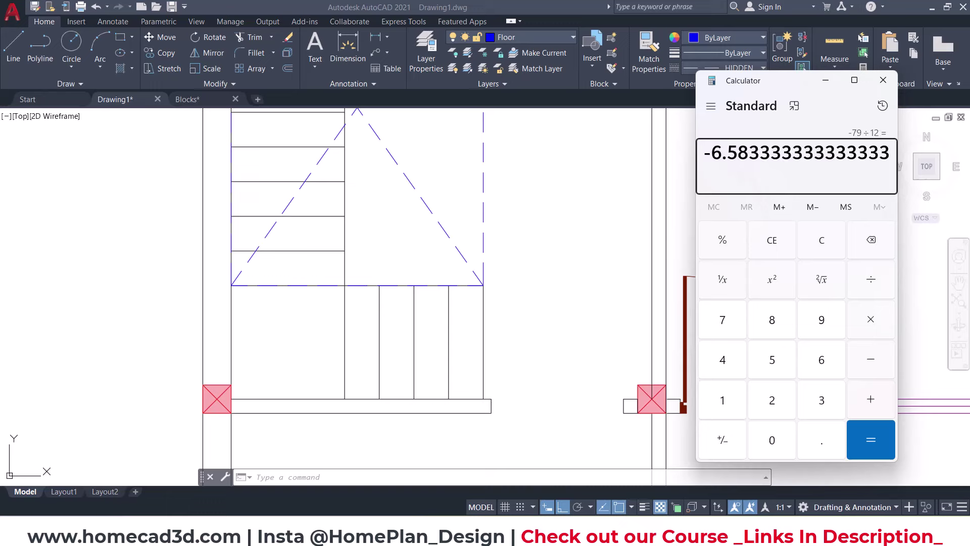
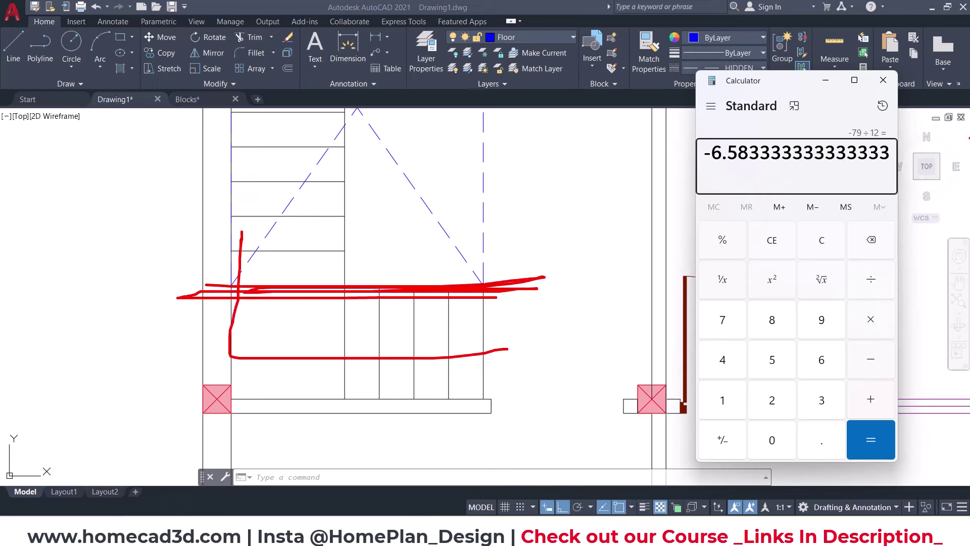
# Step: Close the calculator and return to the floor plan
pyautogui.press('Escape')
pyautogui.click(883, 80)
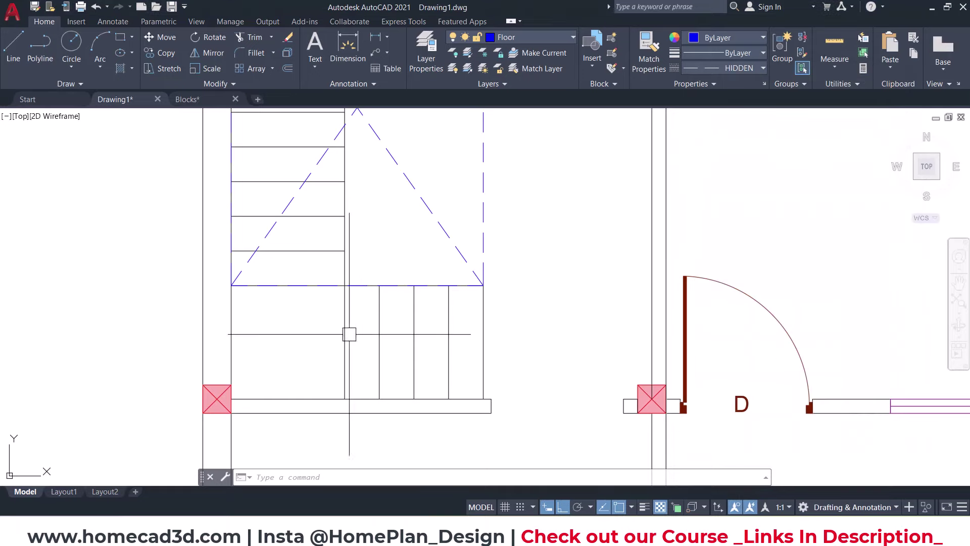
pyautogui.scroll(-3, 346, 331)
pyautogui.scroll(-1, 273, 373)
pyautogui.scroll(2, 357, 360)
pyautogui.scroll(4, 357, 360)
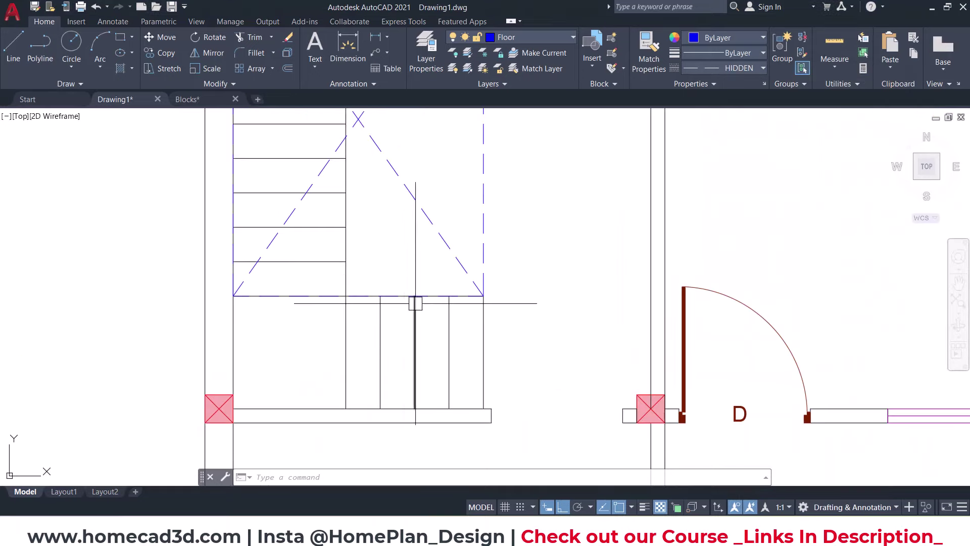
# Step: Grip-stretch the stair outline's bottom edge downward
pyautogui.click(390, 296)
pyautogui.click(358, 295)
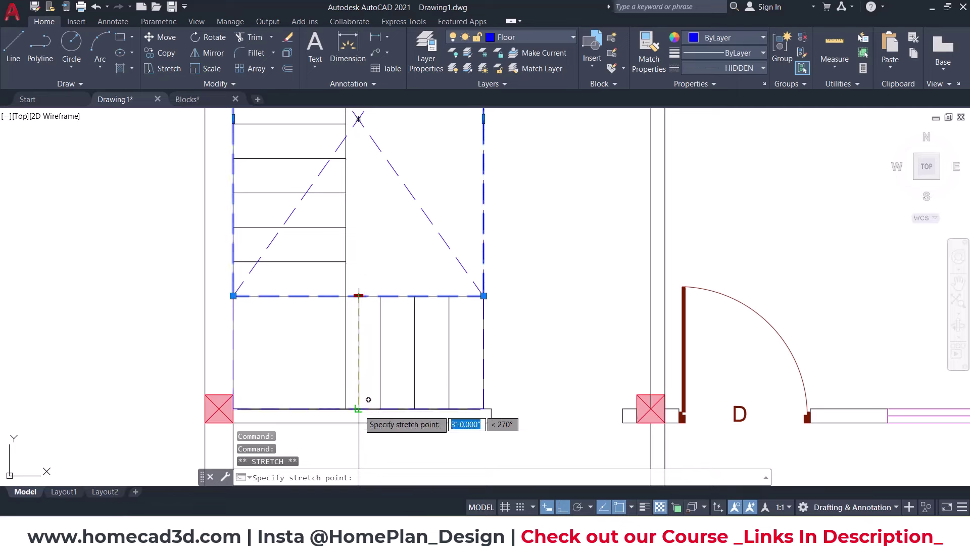
pyautogui.click(354, 408)
pyautogui.press('Escape')
pyautogui.press('Escape')
# Step: Extend both stair diagonals to the bottom corners, then undo the edits
pyautogui.click(463, 263)
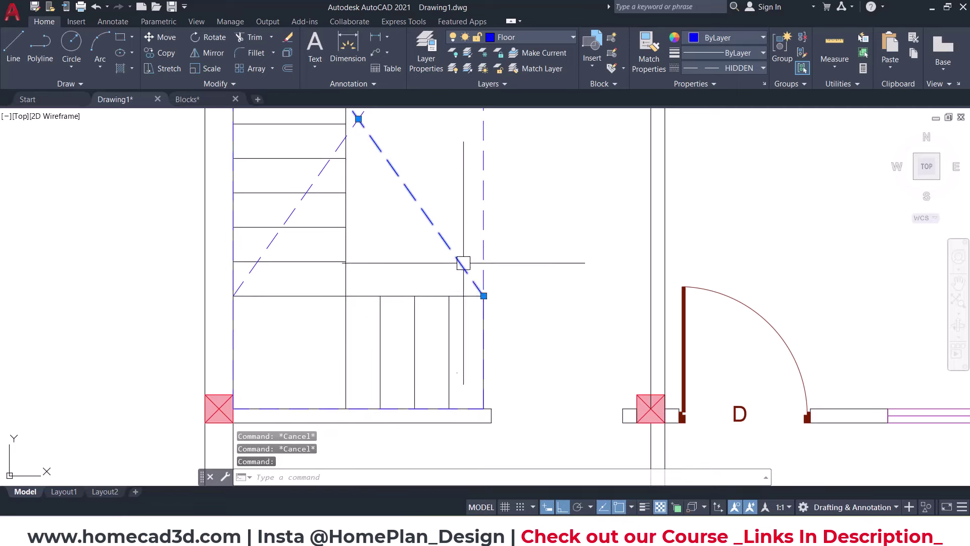
pyautogui.click(484, 295)
pyautogui.click(483, 409)
pyautogui.click(250, 273)
pyautogui.click(233, 295)
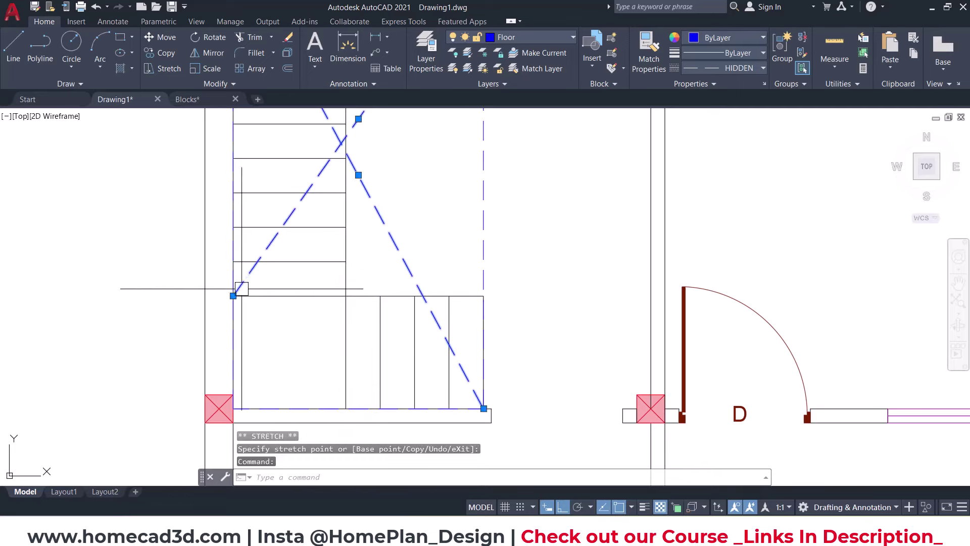
pyautogui.click(233, 408)
pyautogui.press('Escape')
pyautogui.press('Escape')
pyautogui.scroll(-2, 282, 340)
pyautogui.scroll(-2, 282, 341)
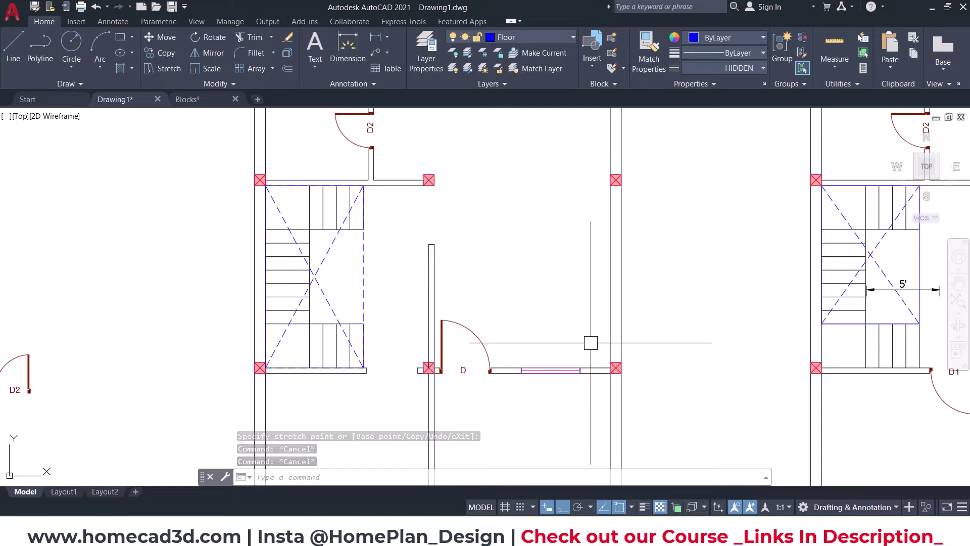
pyautogui.hotkey('ctrl', 'z')
# Step: Erase the 5' width dimension from the right-hand stair
pyautogui.scroll(-3, 312, 336)
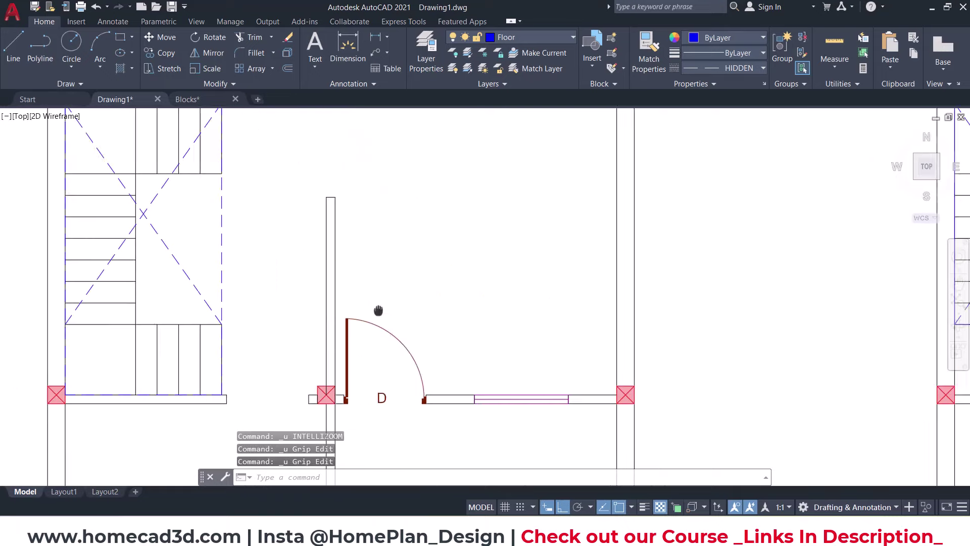
pyautogui.scroll(3, 629, 337)
pyautogui.scroll(-3, 630, 338)
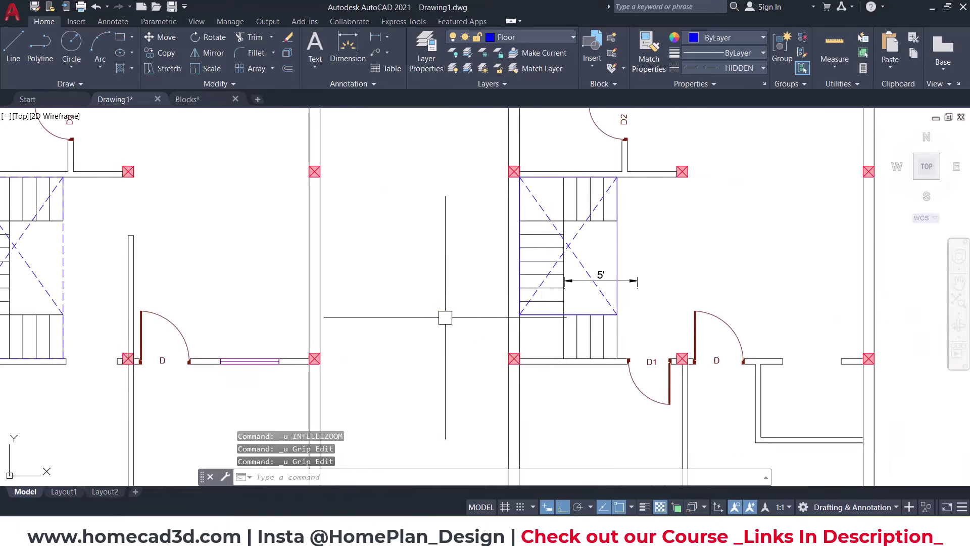
pyautogui.scroll(2, 735, 290)
pyautogui.click(736, 292)
pyautogui.click(772, 302)
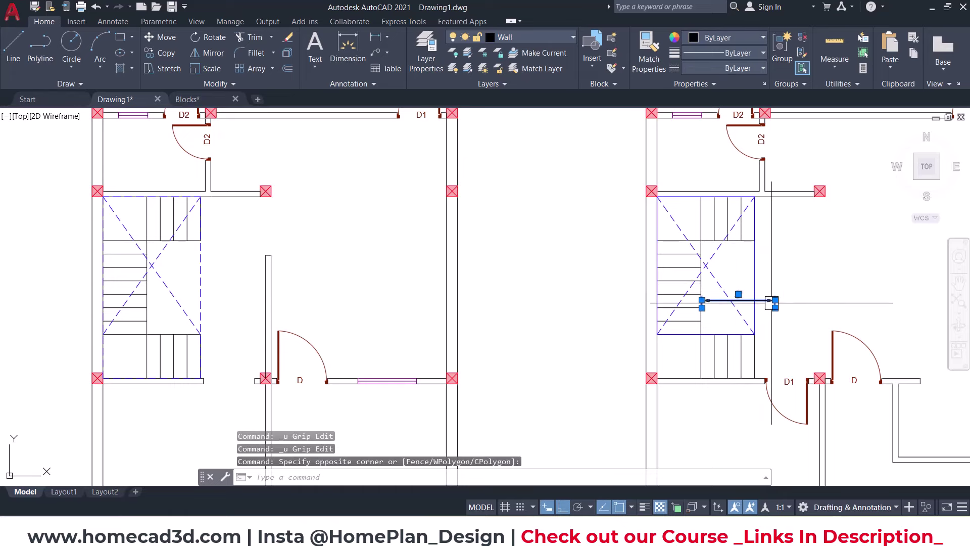
pyautogui.press('Delete')
pyautogui.click(551, 38)
# Step: Make Wall the current layer and draw a 4.5 line from the wall corner
pyautogui.click(528, 130)
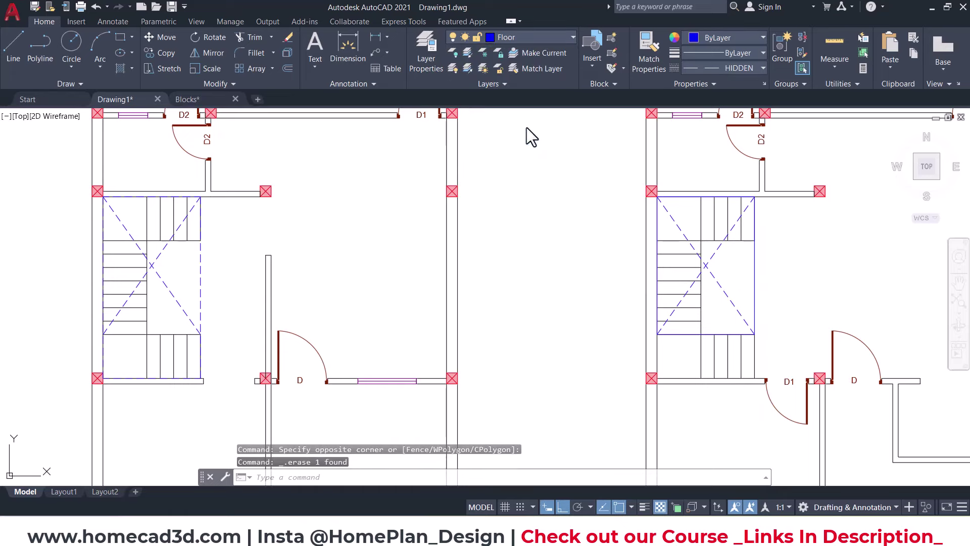
pyautogui.moveTo(209, 162); pyautogui.dragTo(297, 167, button='middle')
pyautogui.click(15, 53)
pyautogui.scroll(2, 435, 226)
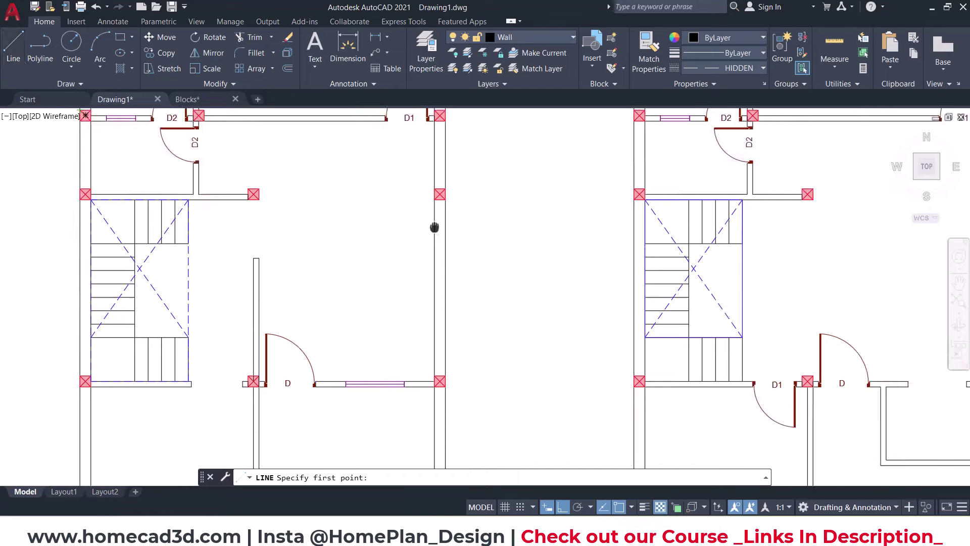
pyautogui.scroll(3, 561, 243)
pyautogui.scroll(2, 363, 327)
pyautogui.click(561, 226)
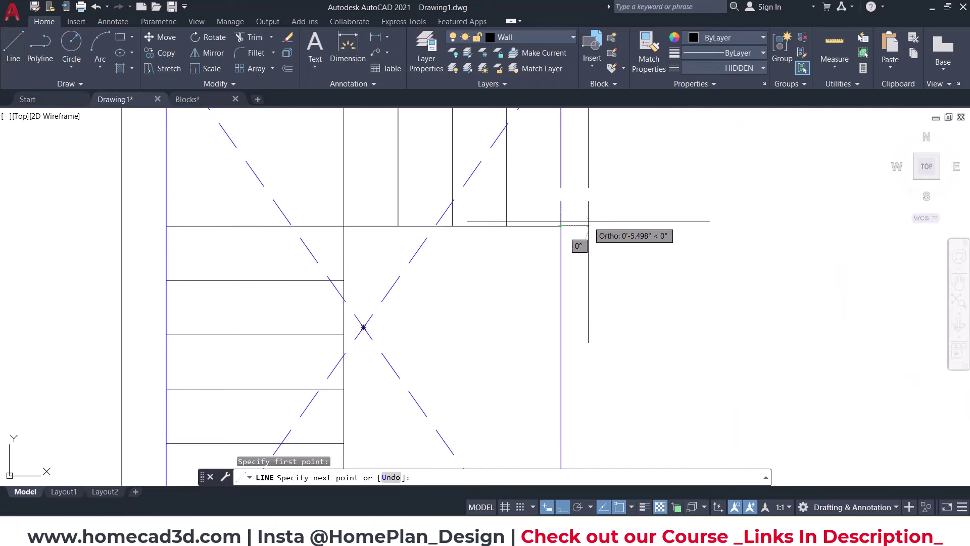
pyautogui.write('4.5')
pyautogui.press('Return')
pyautogui.moveTo(583, 226); pyautogui.dragTo(576, 429, button='middle')
pyautogui.press('Escape')
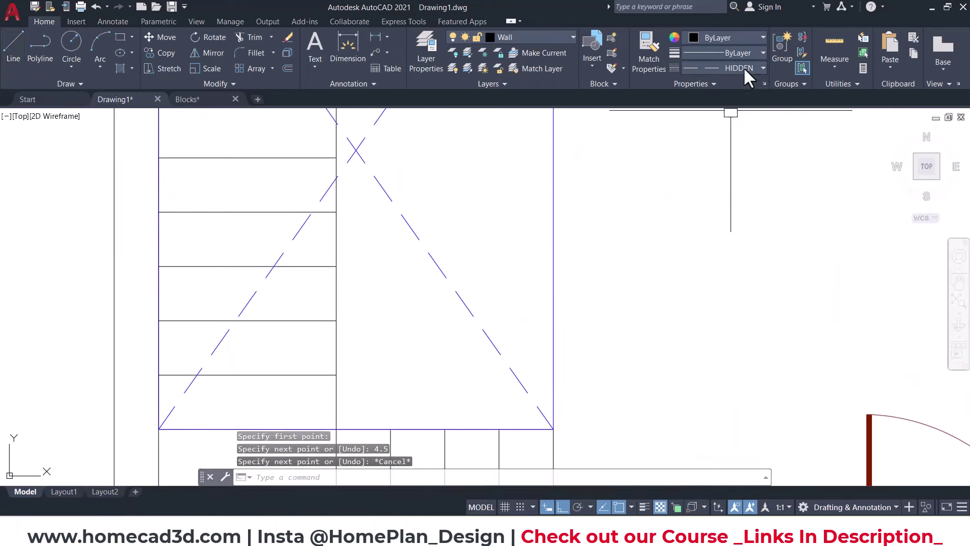
# Step: Set the linetype to Continuous and draw a line along the stair's right edge
pyautogui.click(743, 68)
pyautogui.click(740, 112)
pyautogui.moveTo(634, 477); pyautogui.dragTo(610, 231, button='middle')
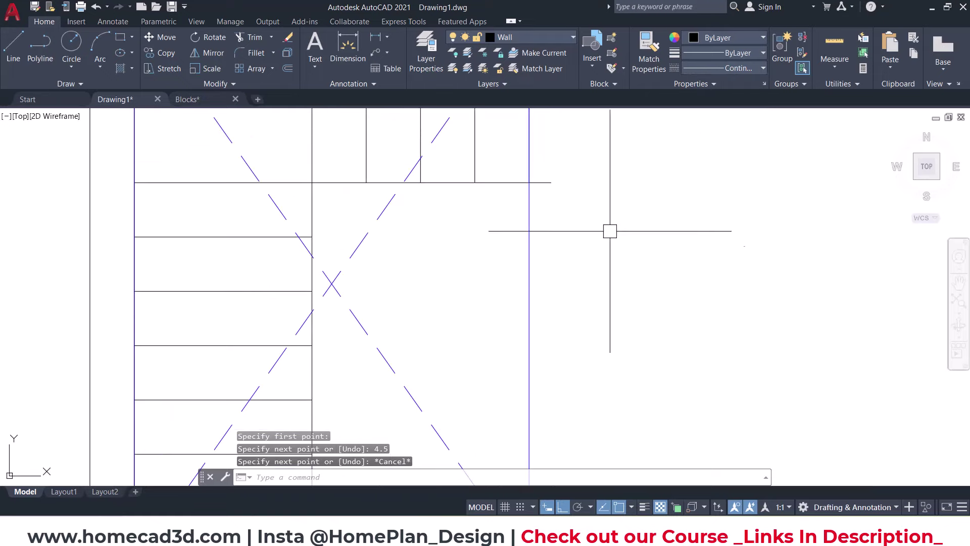
pyautogui.click(10, 54)
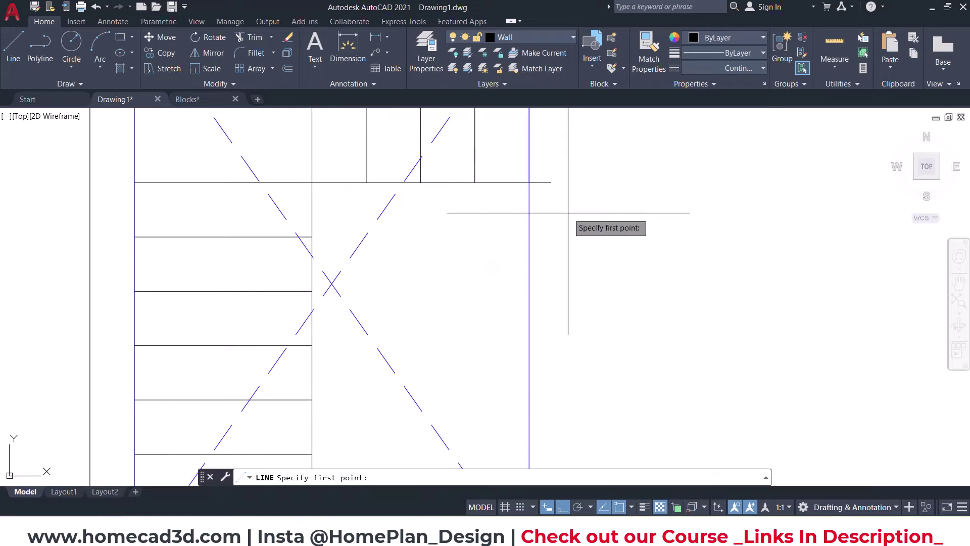
pyautogui.click(554, 183)
pyautogui.scroll(-5, 555, 278)
pyautogui.scroll(5, 596, 324)
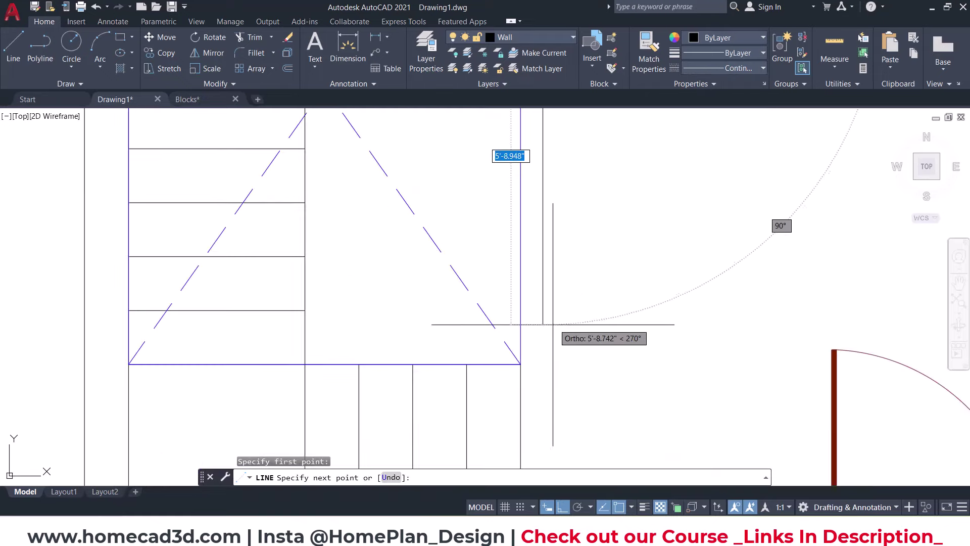
pyautogui.click(541, 364)
pyautogui.click(531, 364)
pyautogui.press('Escape')
pyautogui.press('Escape')
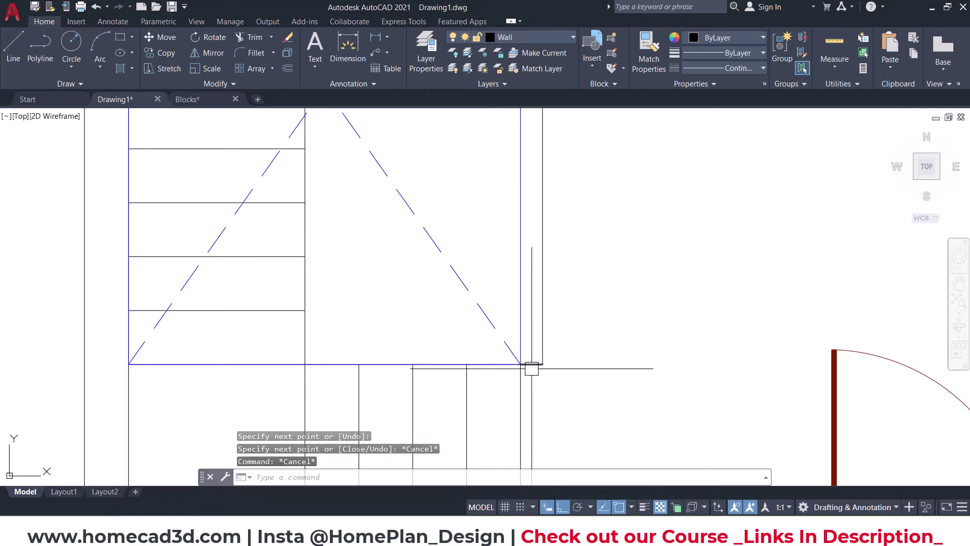
# Step: Draw a second line up to the snapped corner and delete the extra vertical line
pyautogui.press('space')
pyautogui.click(532, 368)
pyautogui.scroll(-3, 532, 373)
pyautogui.scroll(3, 526, 249)
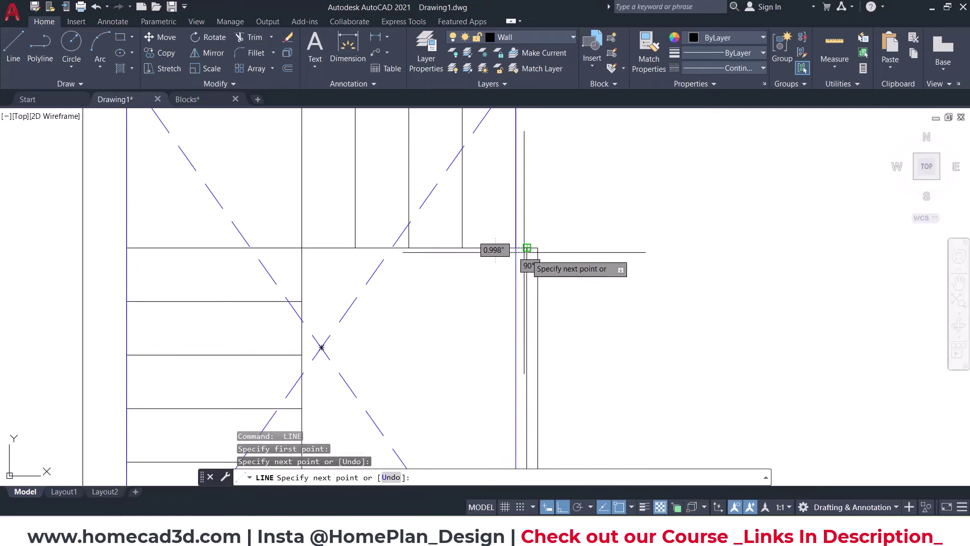
pyautogui.click(527, 248)
pyautogui.press('Escape')
pyautogui.press('Escape')
pyautogui.scroll(-3, 536, 263)
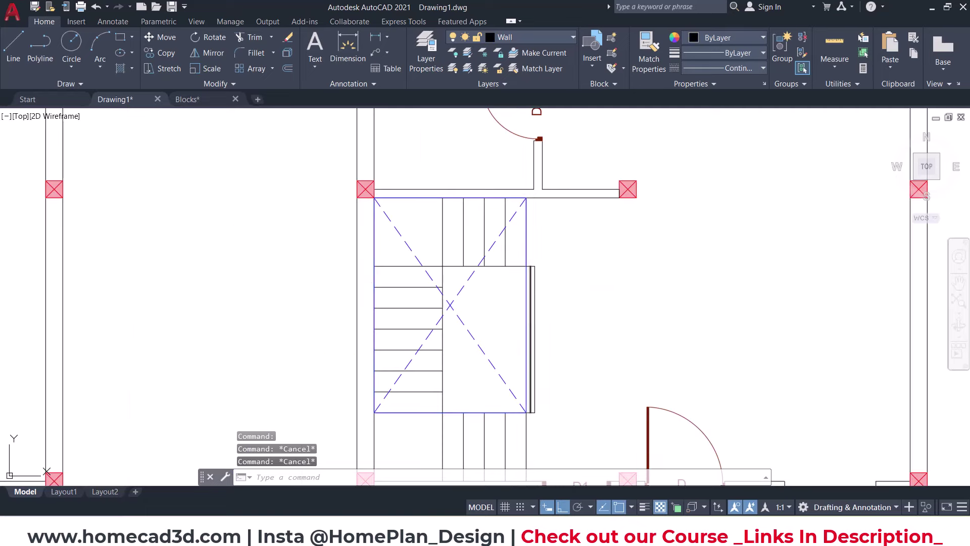
pyautogui.scroll(4, 545, 287)
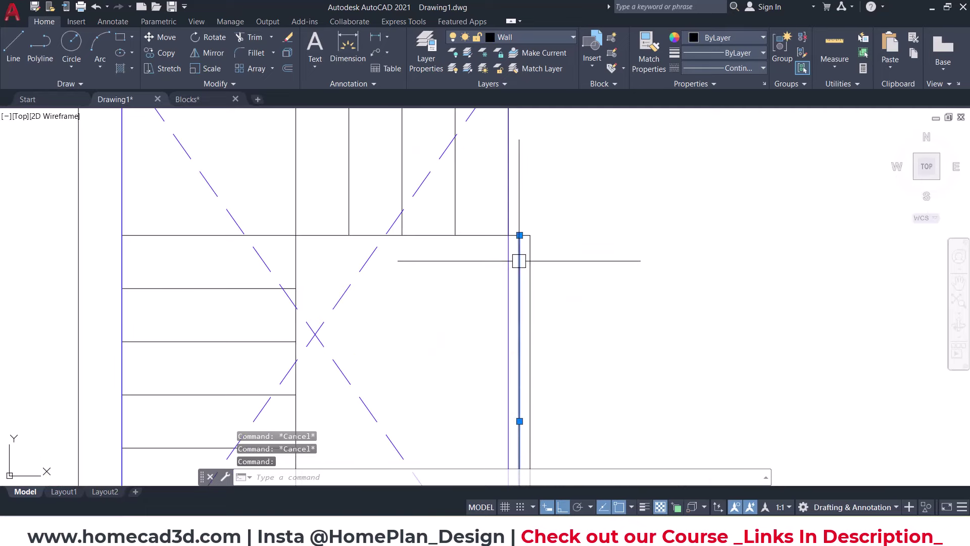
pyautogui.press('Delete')
# Step: Offset the stair edge line by 1" beside the wall
pyautogui.write('o')
pyautogui.press('Return')
pyautogui.write("1'")
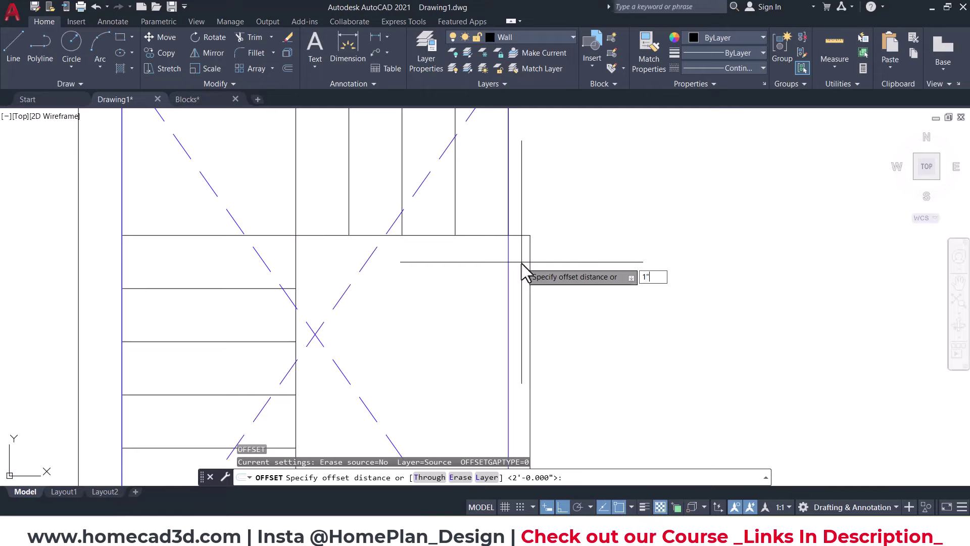
pyautogui.press('Return')
pyautogui.scroll(2, 510, 266)
pyautogui.click(507, 265)
pyautogui.press('Escape')
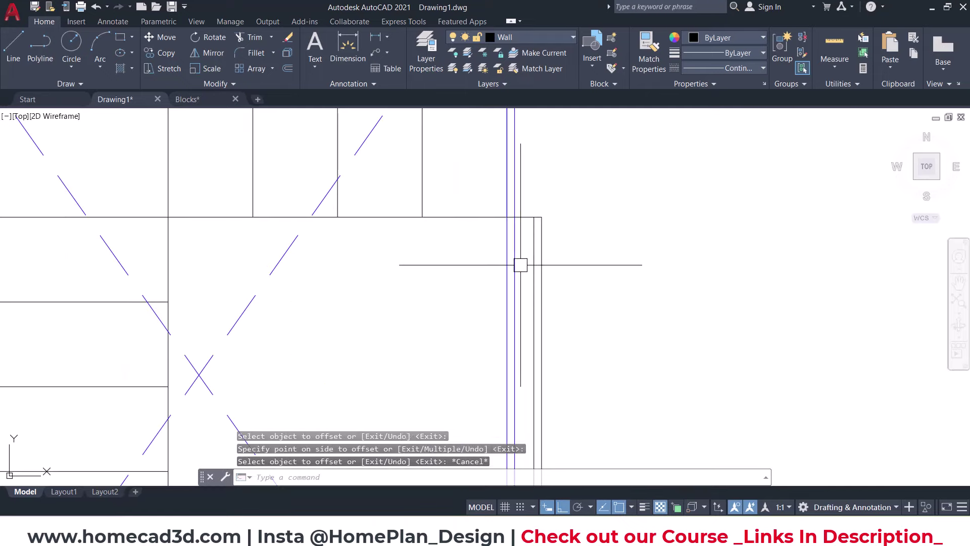
# Step: Start trimming the stair lines, then cancel the trim
pyautogui.write('tr')
pyautogui.press('Return')
pyautogui.scroll(-5, 542, 216)
pyautogui.scroll(1, 519, 380)
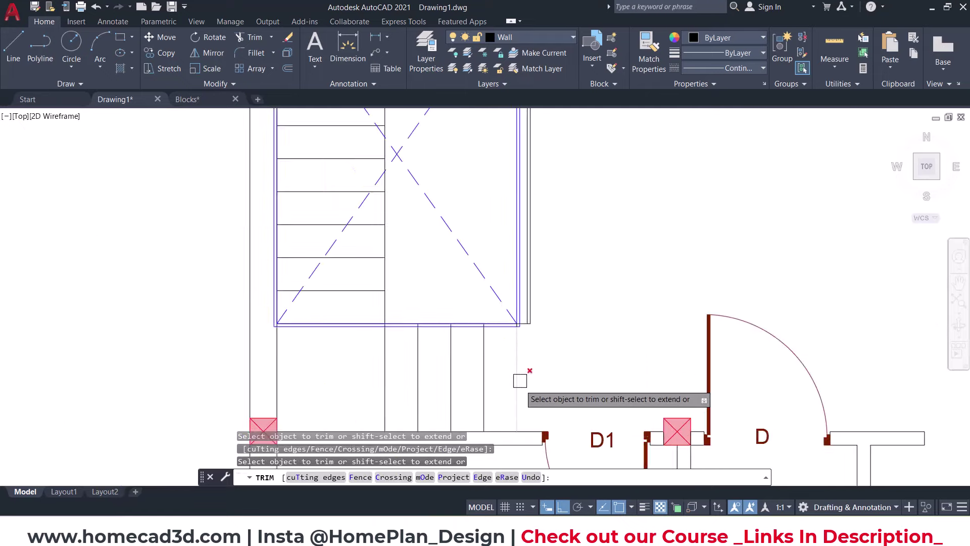
pyautogui.scroll(2, 518, 303)
pyautogui.scroll(3, 513, 287)
pyautogui.press('Escape')
# Step: Delete the leftover stair corner polyline
pyautogui.click(507, 291)
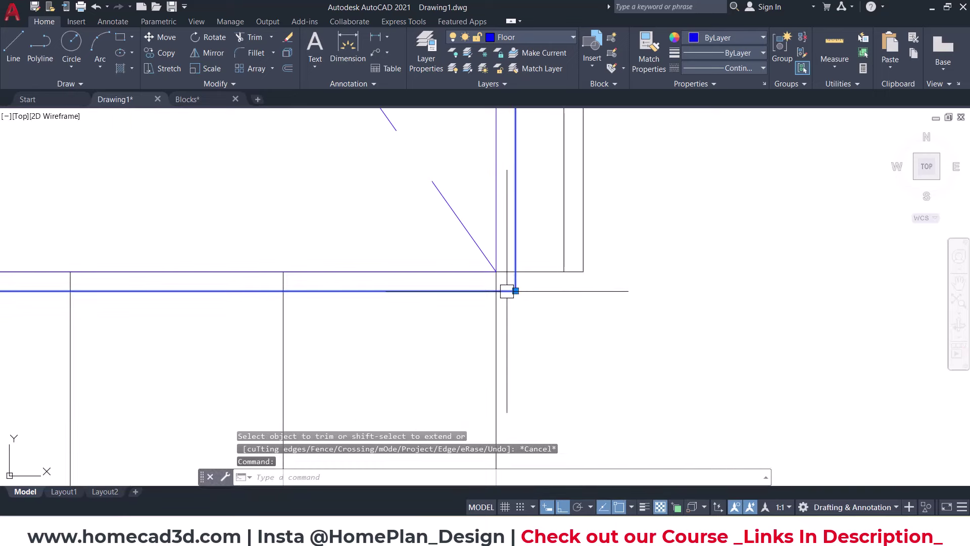
pyautogui.scroll(-2, 513, 303)
pyautogui.scroll(-2, 520, 328)
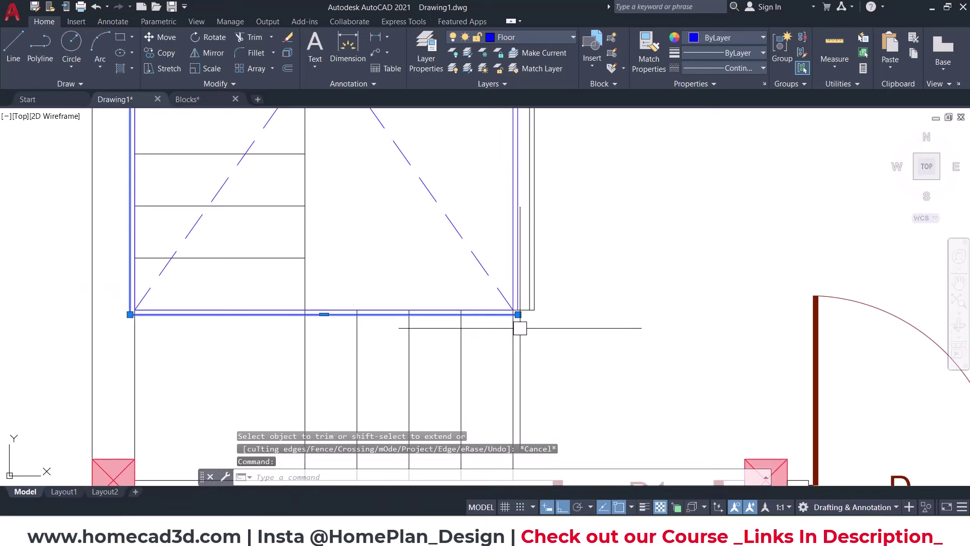
pyautogui.scroll(-2, 520, 327)
pyautogui.press('Delete')
pyautogui.scroll(3, 520, 217)
pyautogui.scroll(2, 511, 198)
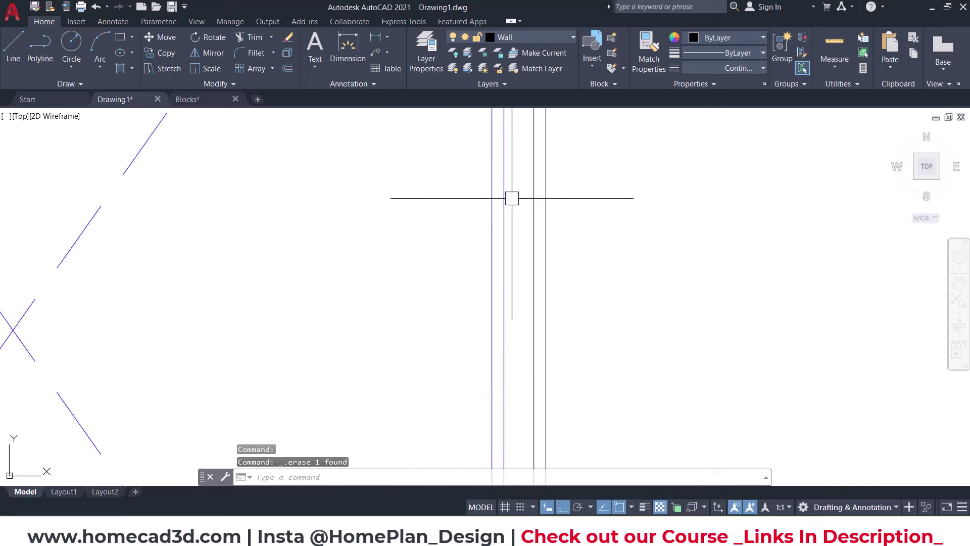
pyautogui.press('Escape')
# Step: Set Wall as the current layer again
pyautogui.click(548, 36)
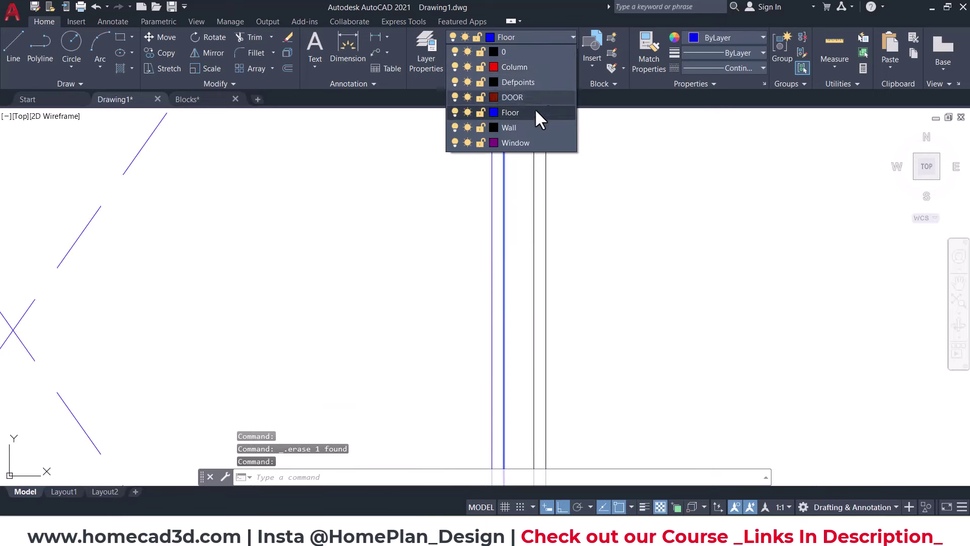
pyautogui.click(533, 141)
pyautogui.press('Escape')
pyautogui.press('Escape')
pyautogui.press('Escape')
pyautogui.scroll(-3, 495, 285)
pyautogui.scroll(-2, 531, 287)
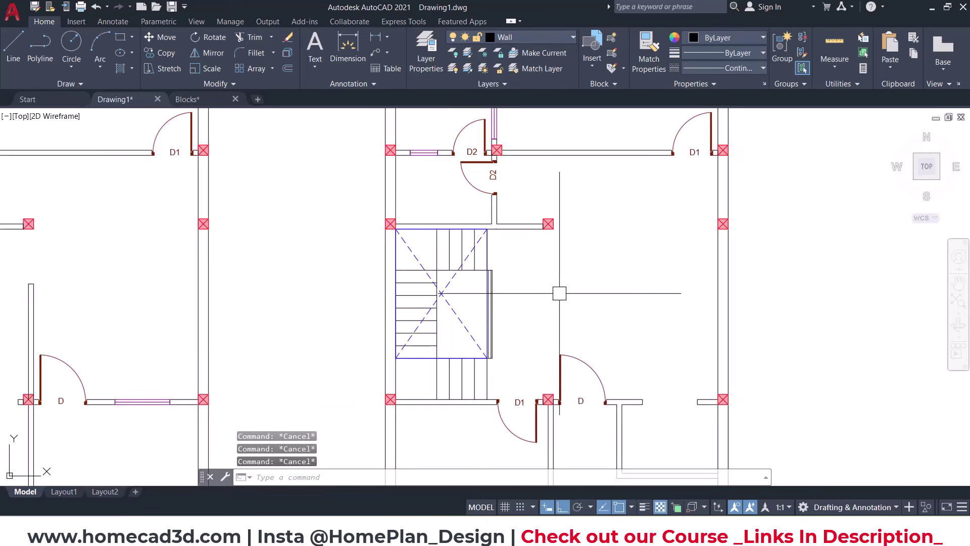
# Step: Create a new layer named Stairs in Layer Properties
pyautogui.click(520, 36)
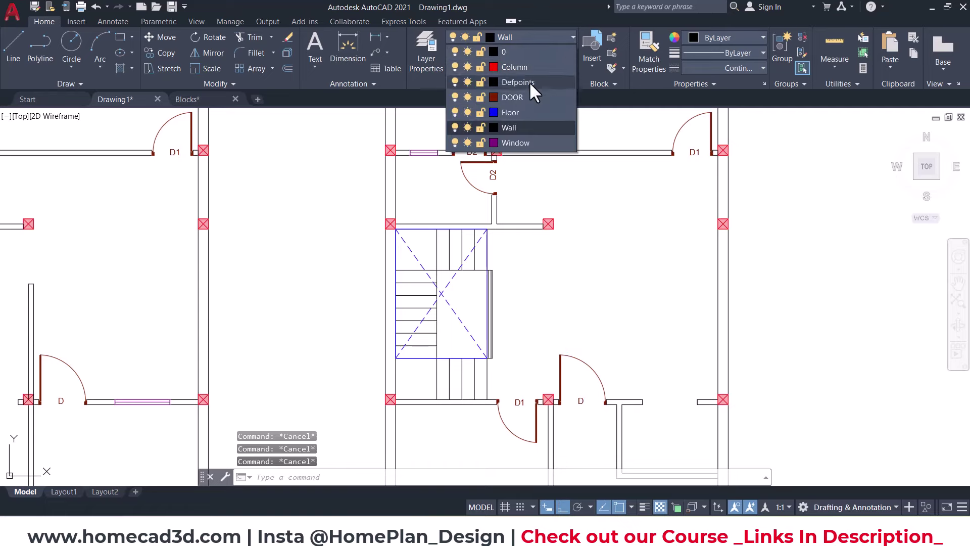
pyautogui.click(426, 65)
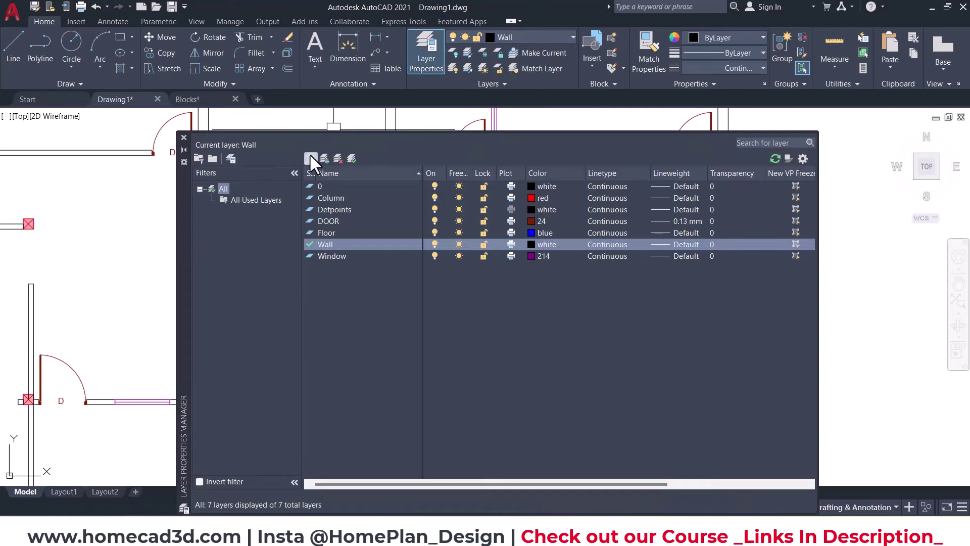
pyautogui.click(310, 158)
pyautogui.write('Stair')
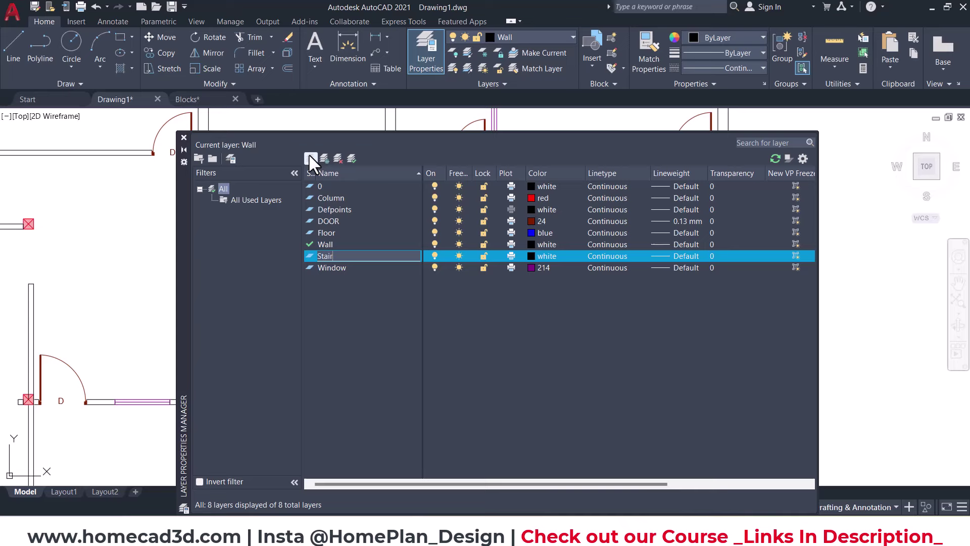
pyautogui.write('s')
pyautogui.press('Return')
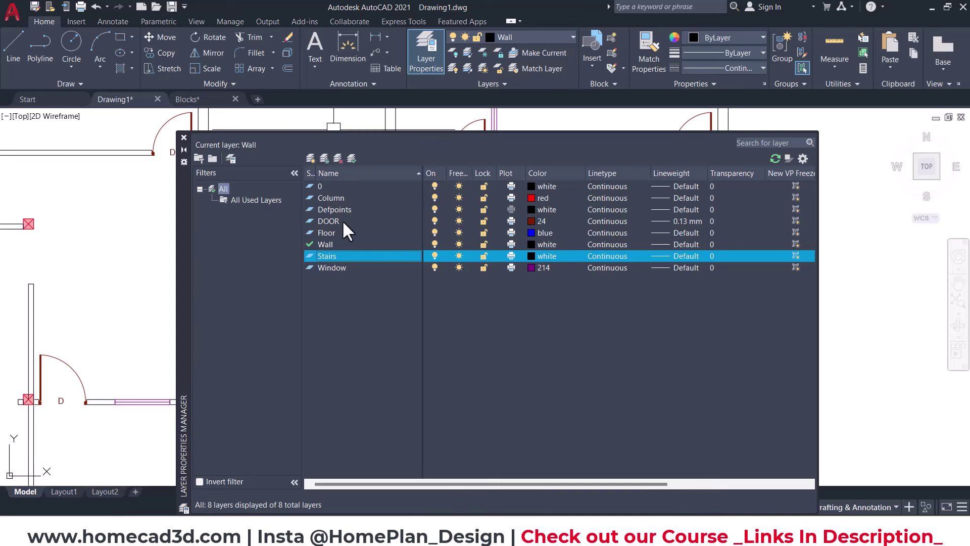
pyautogui.click(433, 235)
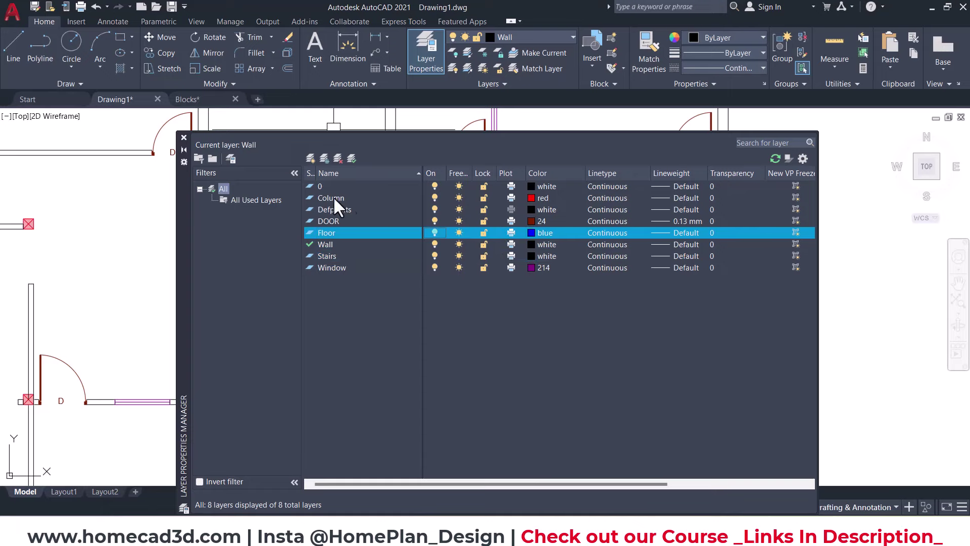
pyautogui.click(185, 138)
pyautogui.press('Escape')
# Step: Move the right plan's staircase onto the Stairs layer
pyautogui.click(513, 385)
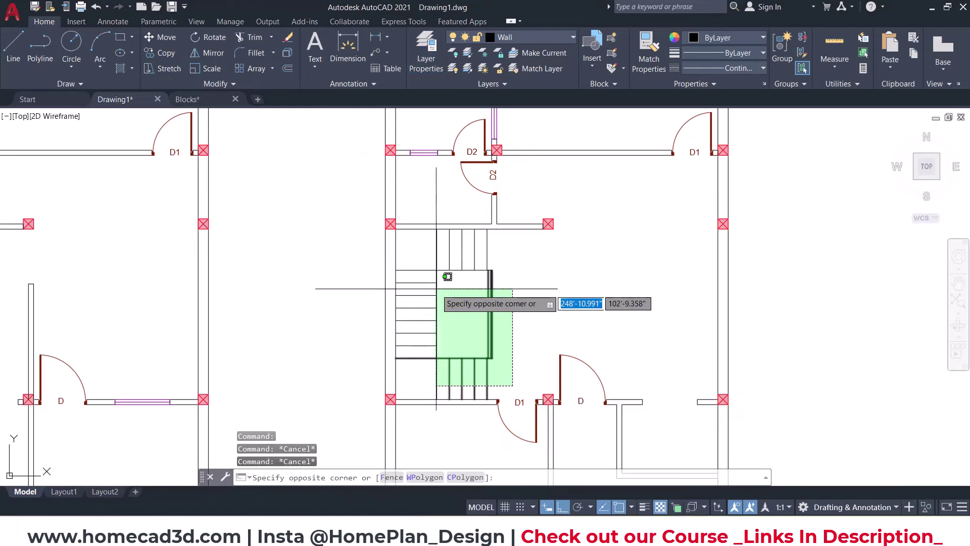
pyautogui.click(426, 237)
pyautogui.click(550, 37)
pyautogui.click(517, 109)
pyautogui.press('Escape')
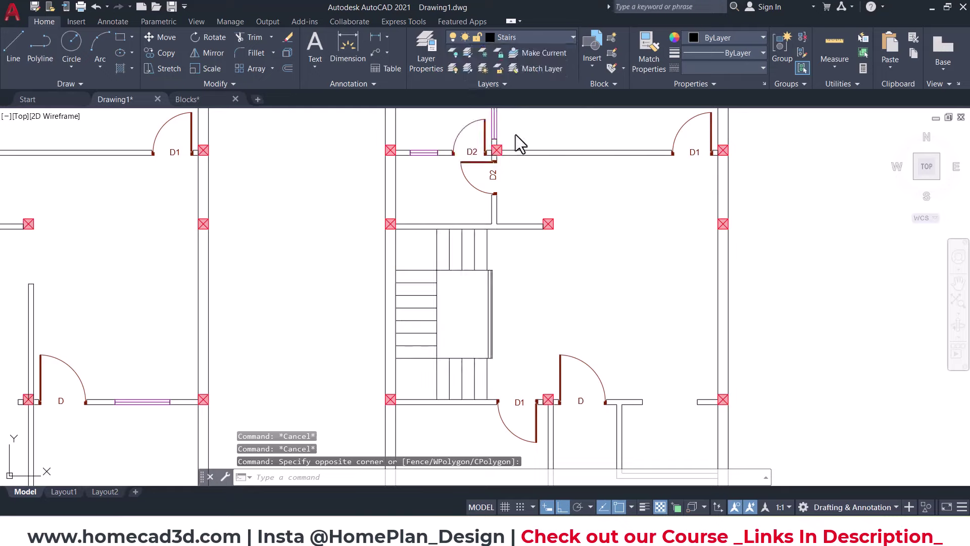
# Step: Move the left plan's staircase onto the Stairs layer
pyautogui.moveTo(515, 134); pyautogui.dragTo(770, 113, button='middle')
pyautogui.press('Escape')
pyautogui.click(238, 404)
pyautogui.click(164, 242)
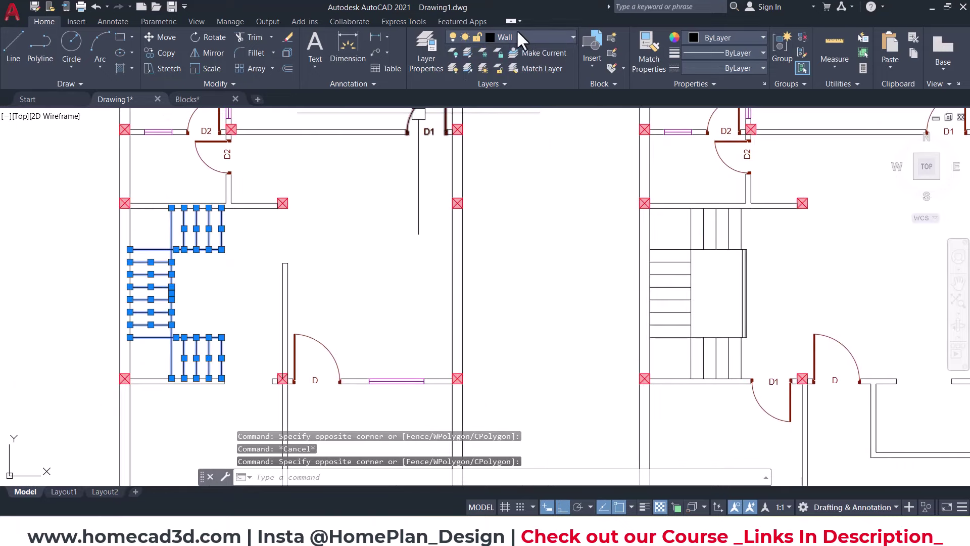
pyautogui.click(520, 38)
pyautogui.click(514, 128)
# Step: Draw the arrow shaft across the stair from its corner
pyautogui.press('Escape')
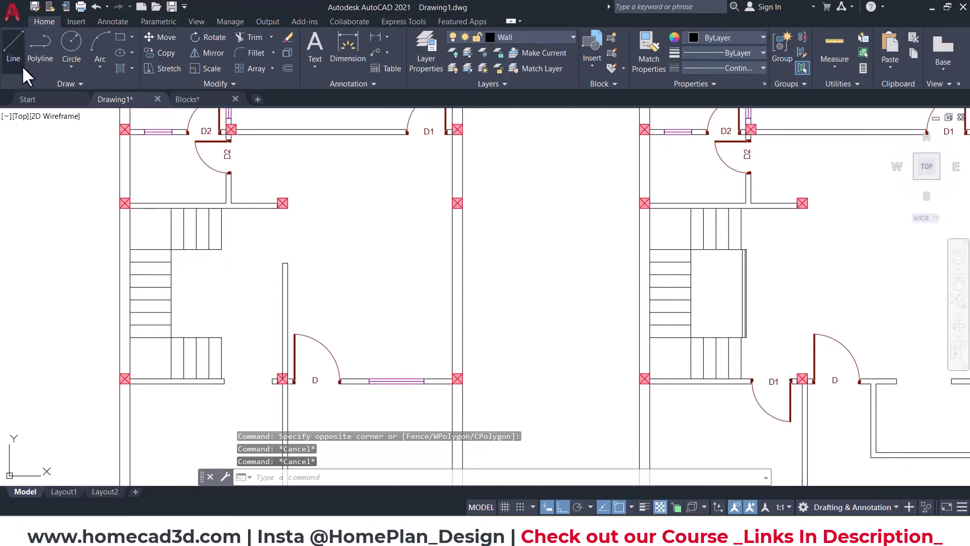
pyautogui.click(15, 51)
pyautogui.scroll(4, 185, 356)
pyautogui.click(288, 360)
pyautogui.scroll(2, 288, 359)
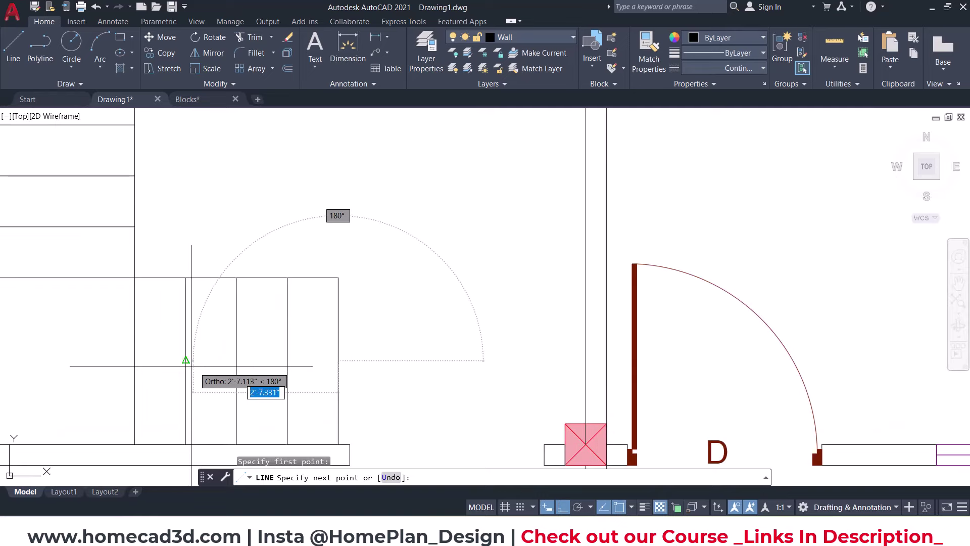
pyautogui.click(134, 360)
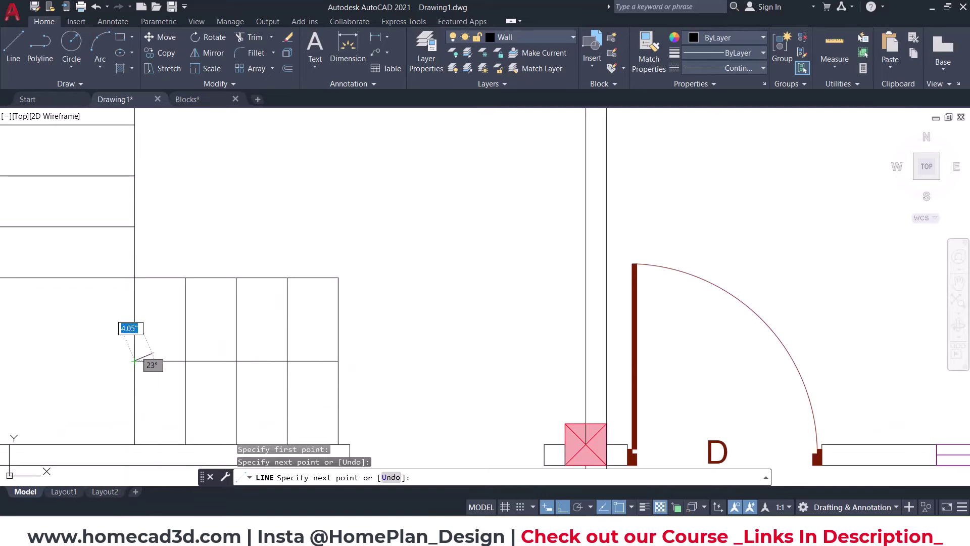
# Step: Draw one angled arrowhead stroke and mirror it across the shaft
pyautogui.press('F8')
pyautogui.click(164, 323)
pyautogui.press('Escape')
pyautogui.press('Return')
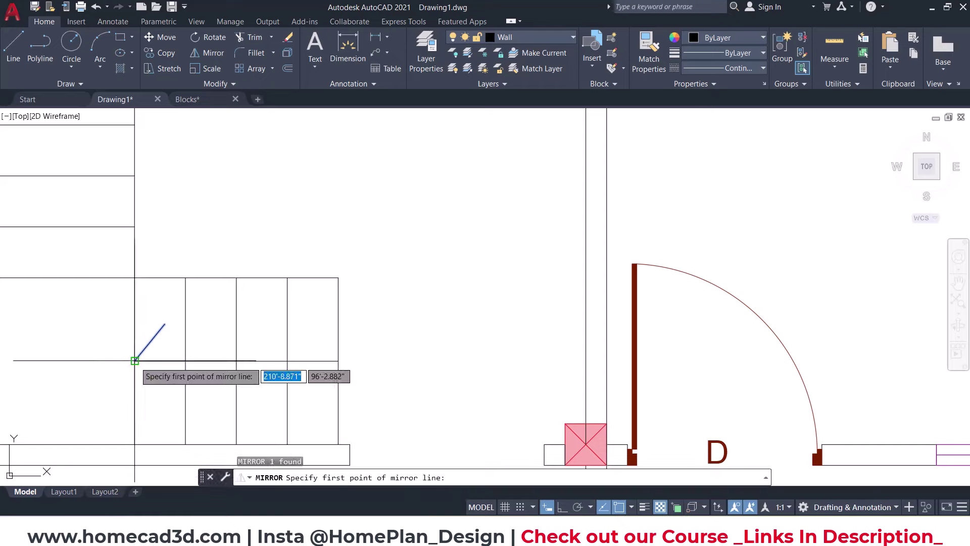
pyautogui.click(135, 360)
pyautogui.click(185, 361)
pyautogui.press('Return')
# Step: Copy the finished arrow onto the other plan's stairs
pyautogui.moveTo(169, 308); pyautogui.dragTo(149, 400)
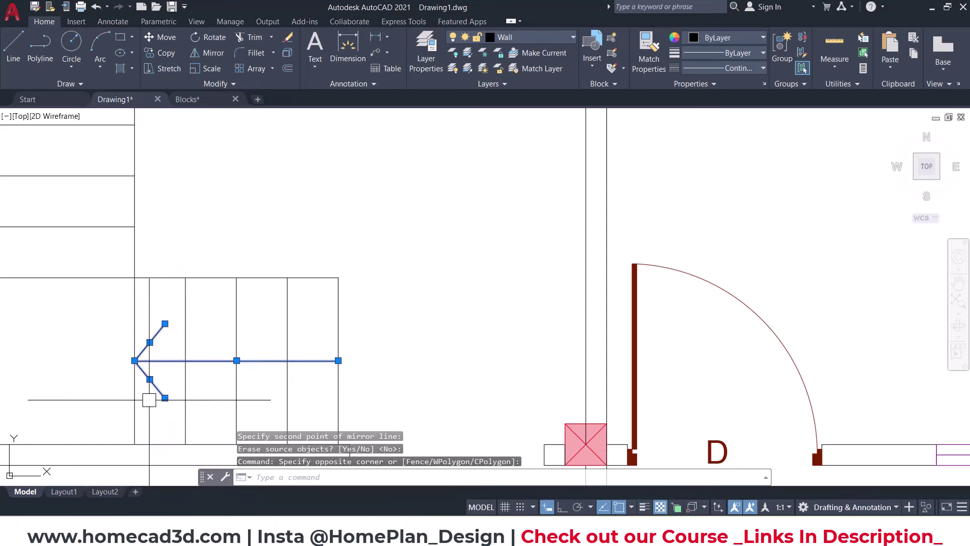
pyautogui.click(163, 53)
pyautogui.click(338, 277)
pyautogui.scroll(-3, 338, 277)
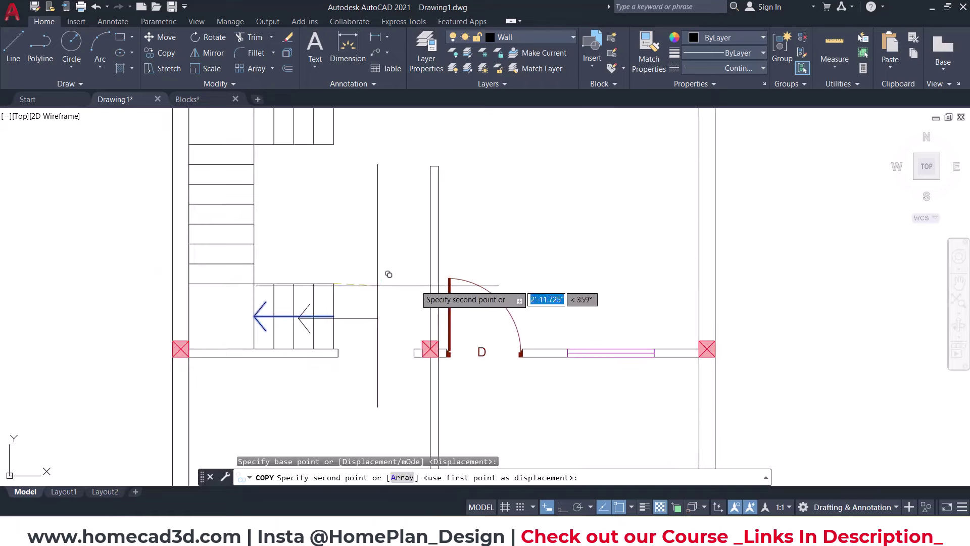
pyautogui.moveTo(386, 275); pyautogui.dragTo(213, 255, button='middle')
pyautogui.scroll(2, 637, 235)
pyautogui.click(665, 257)
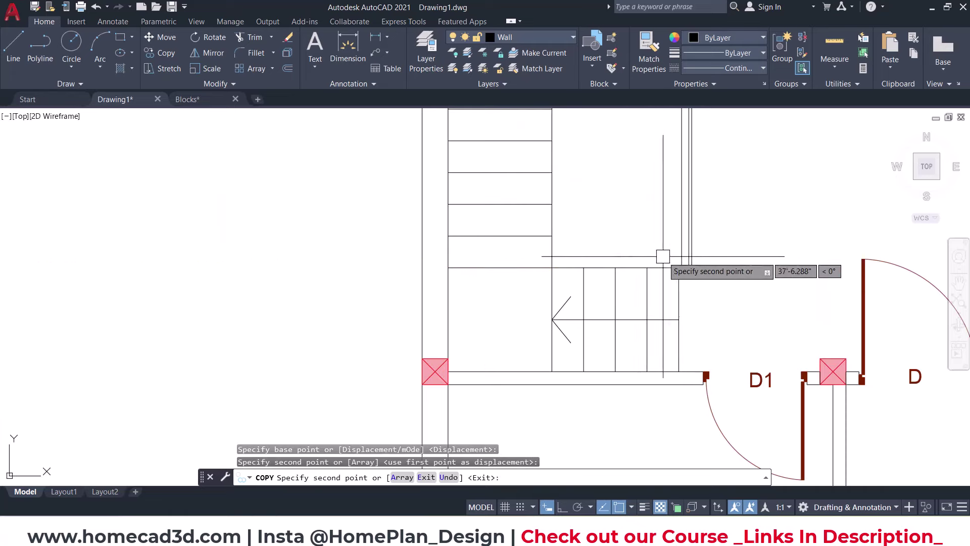
pyautogui.press('Escape')
pyautogui.press('Escape')
# Step: Copy the entire right-hand unit plan to make a third plan
pyautogui.scroll(-2, 633, 312)
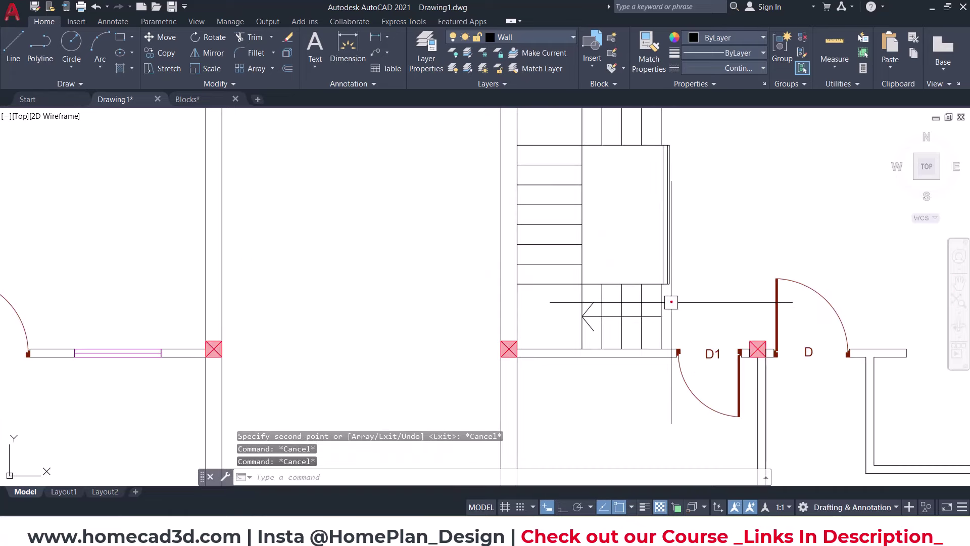
pyautogui.scroll(-4, 572, 277)
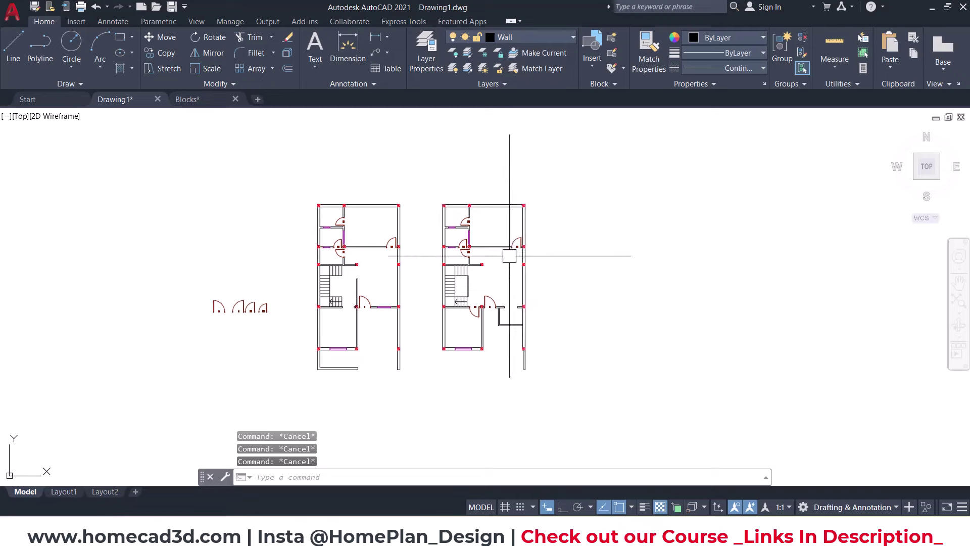
pyautogui.scroll(1, 509, 132)
pyautogui.click(380, 135)
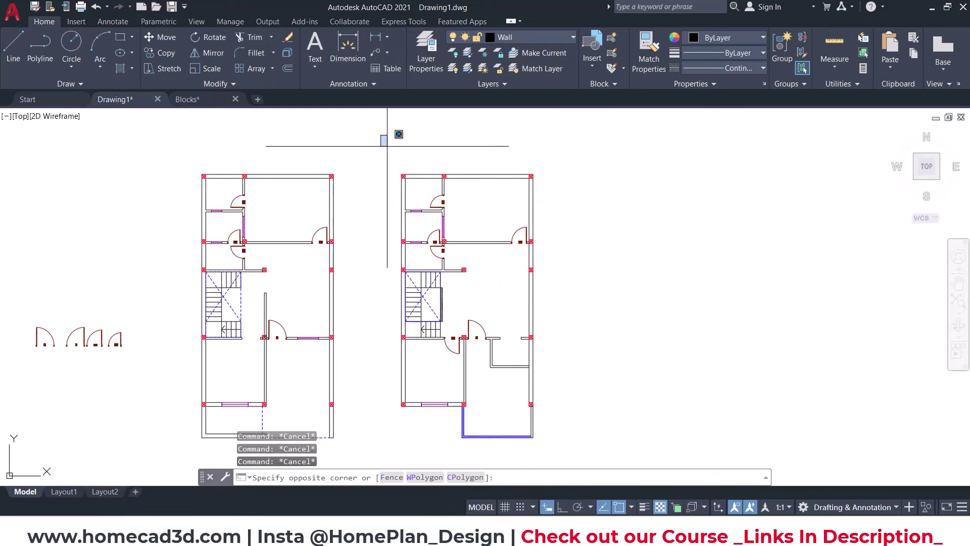
pyautogui.click(581, 452)
pyautogui.click(162, 53)
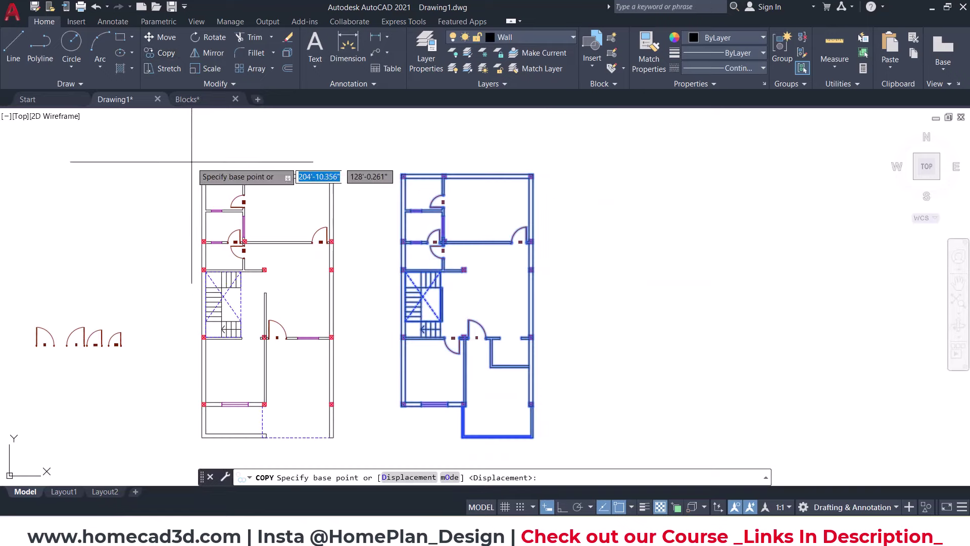
pyautogui.click(202, 174)
pyautogui.scroll(2, 463, 170)
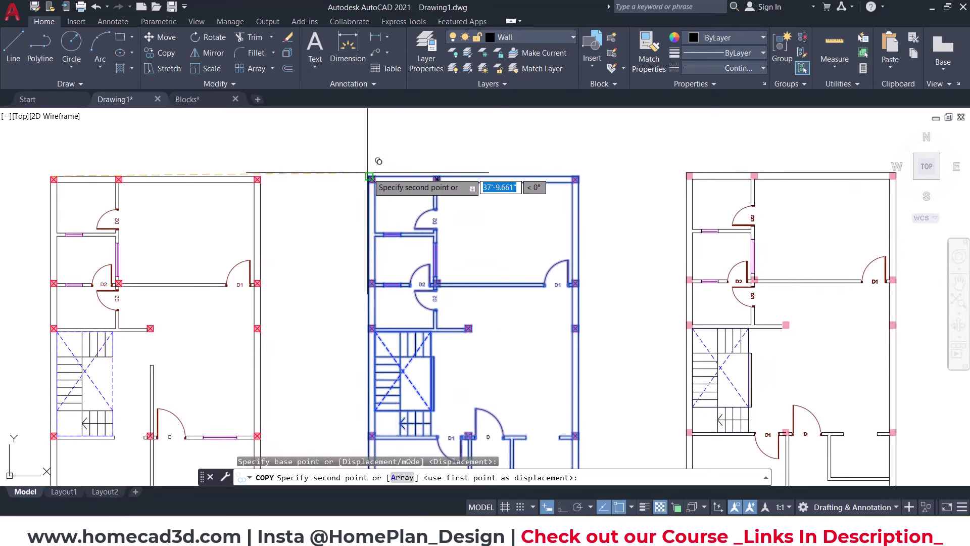
pyautogui.press('Escape')
pyautogui.press('Escape')
pyautogui.scroll(-3, 370, 177)
pyautogui.scroll(3, 536, 235)
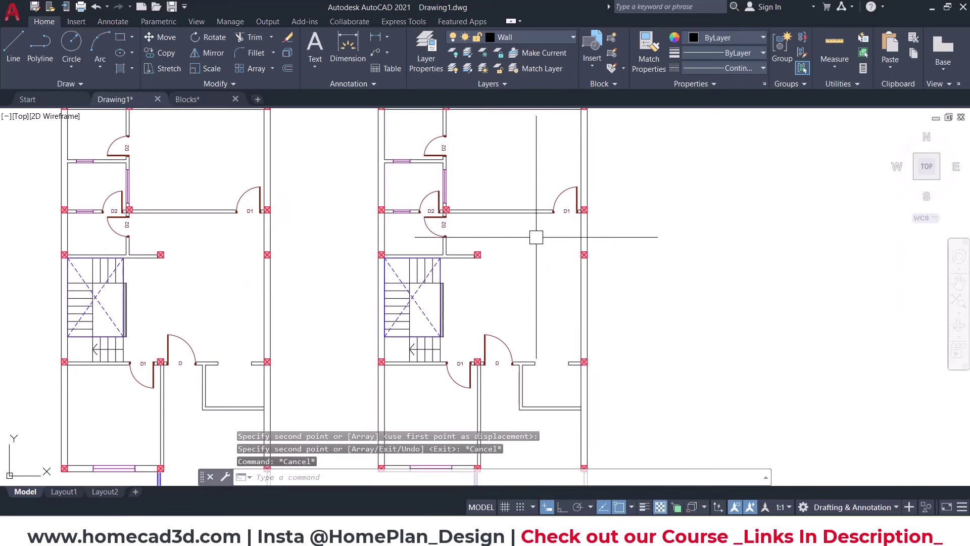
pyautogui.click(539, 32)
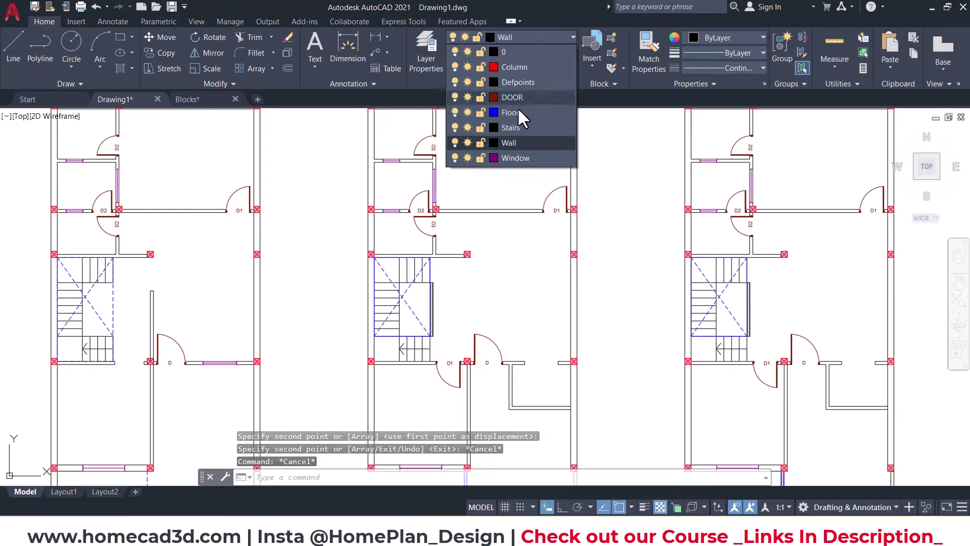
# Step: Make Floor the current layer and draw a rectangle across the small room
pyautogui.click(517, 107)
pyautogui.moveTo(260, 191); pyautogui.dragTo(513, 191, button='middle')
pyautogui.click(120, 37)
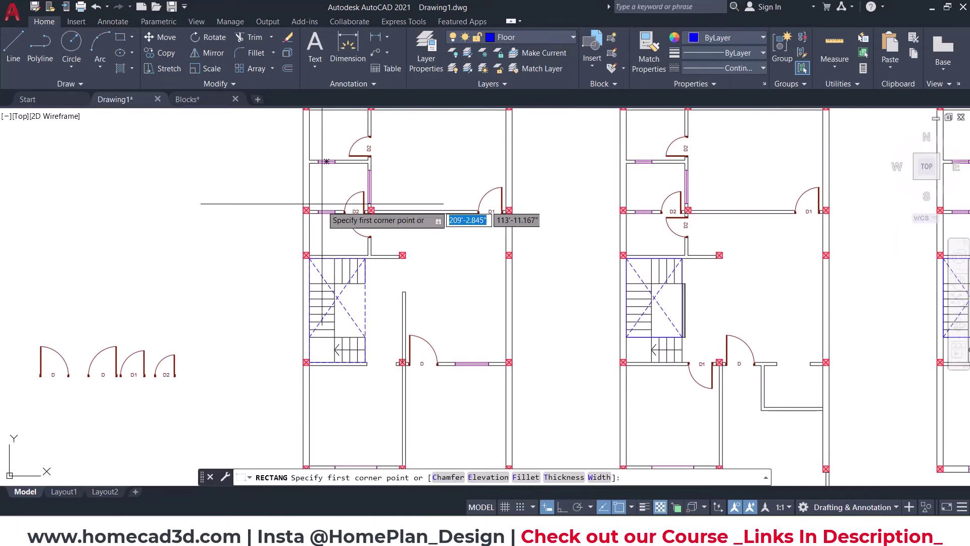
pyautogui.scroll(5, 321, 227)
pyautogui.scroll(2, 307, 219)
pyautogui.click(253, 140)
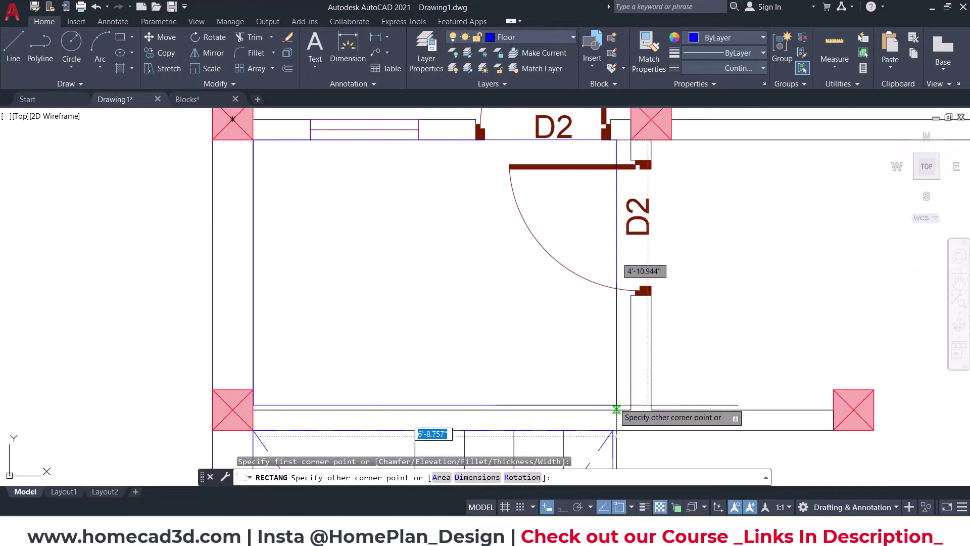
pyautogui.click(630, 410)
pyautogui.press('Escape')
pyautogui.press('Escape')
# Step: Try grip-stretching the rectangle's bottom and right edges, then delete it
pyautogui.scroll(-2, 480, 335)
pyautogui.click(465, 379)
pyautogui.scroll(2, 443, 376)
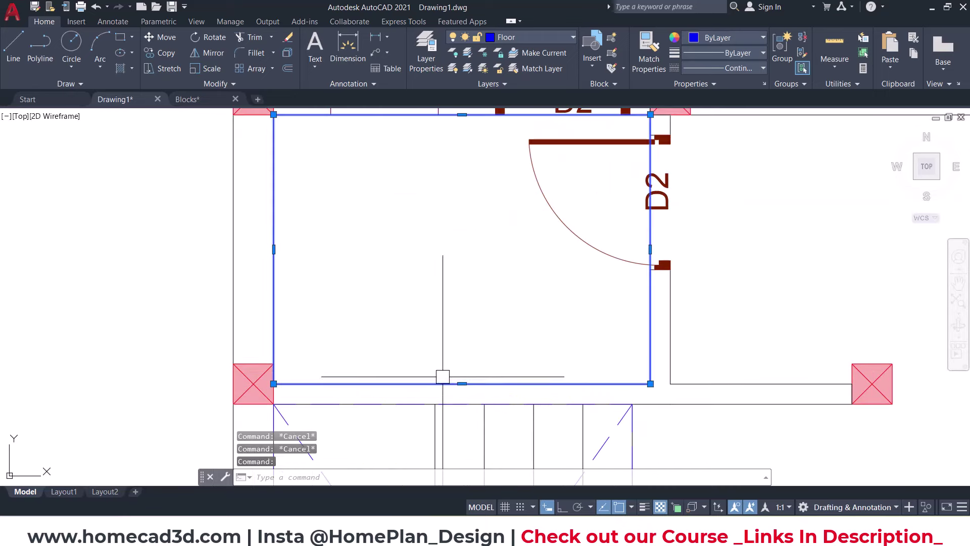
pyautogui.click(462, 383)
pyautogui.write('1')
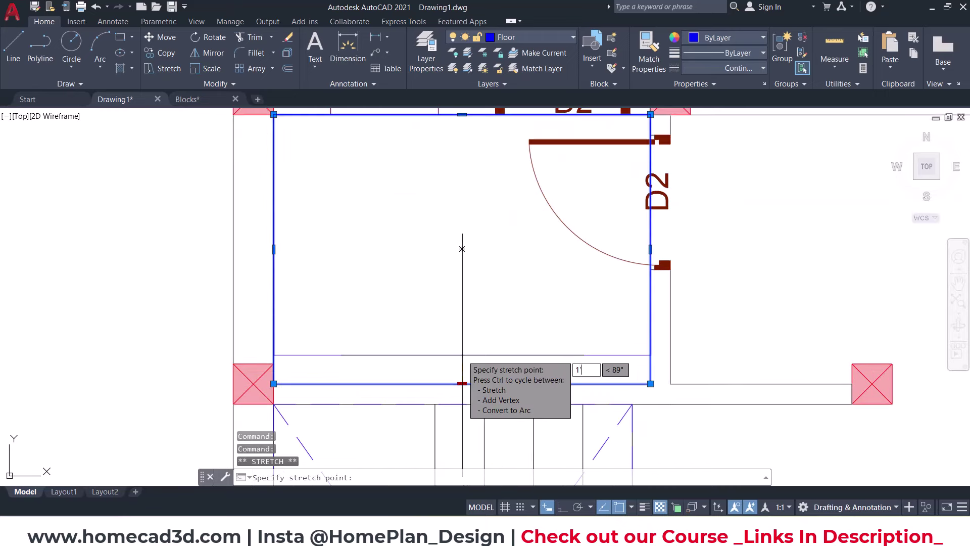
pyautogui.press('Return')
pyautogui.click(650, 222)
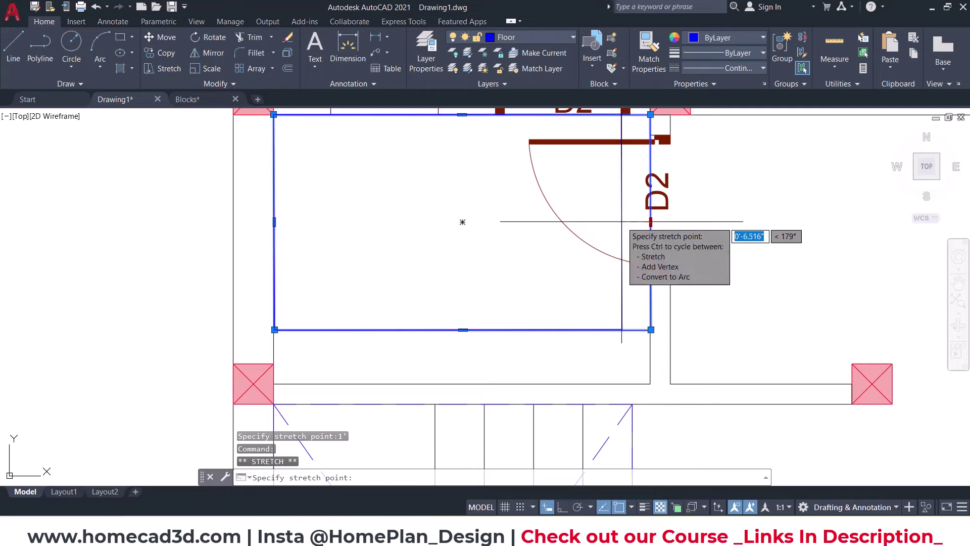
pyautogui.scroll(-3, 462, 222)
pyautogui.click(634, 237)
pyautogui.press('Delete')
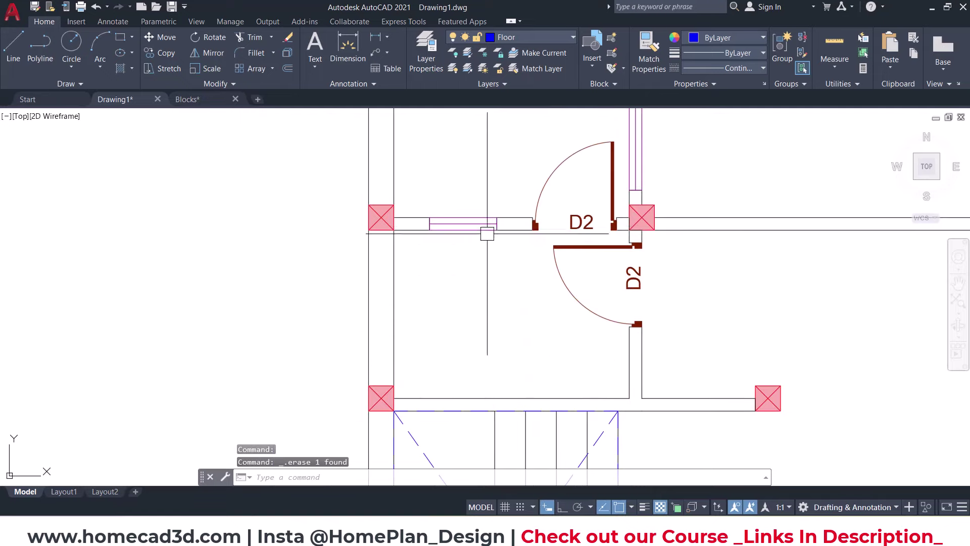
# Step: Redraw the rectangle between the room corners and move its bottom edge up 1'
pyautogui.click(121, 44)
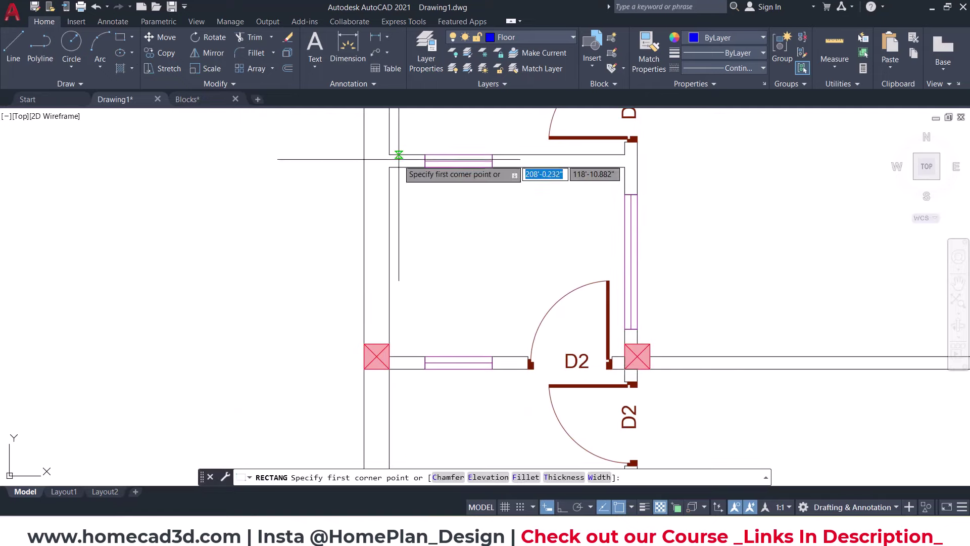
pyautogui.click(389, 166)
pyautogui.click(624, 356)
pyautogui.press('Escape')
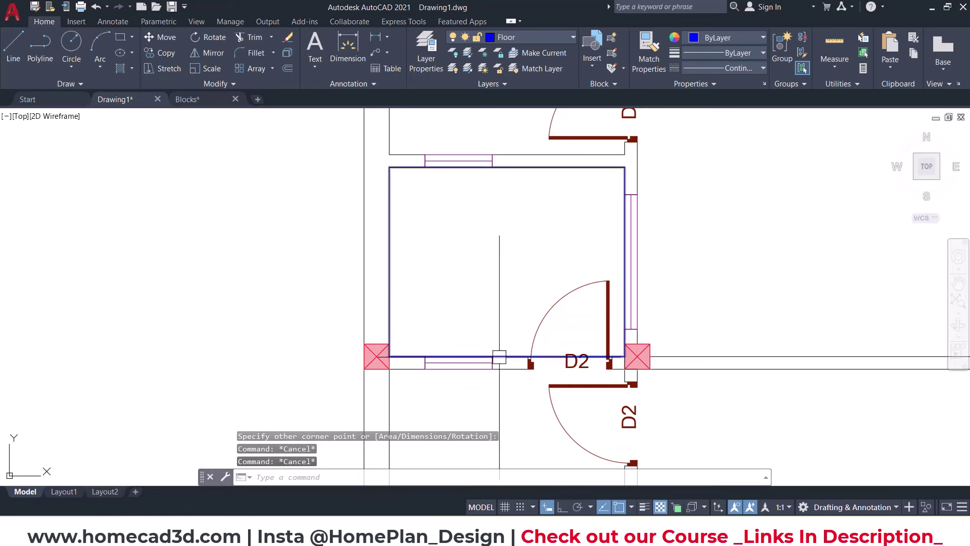
pyautogui.click(506, 356)
pyautogui.write("1'")
pyautogui.press('Return')
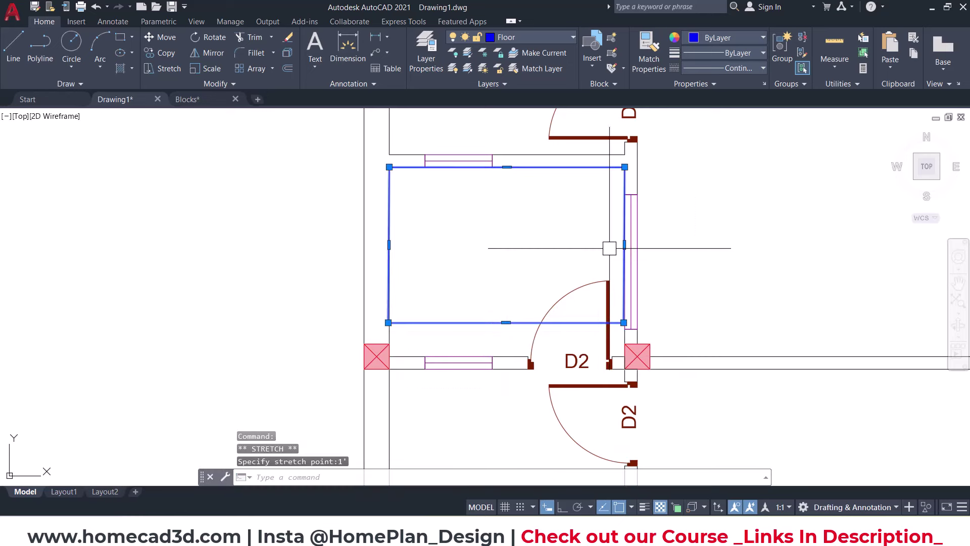
# Step: Move the right edge in 1', undo the top-edge change, and delete the rectangle
pyautogui.click(624, 244)
pyautogui.write("1'")
pyautogui.press('Return')
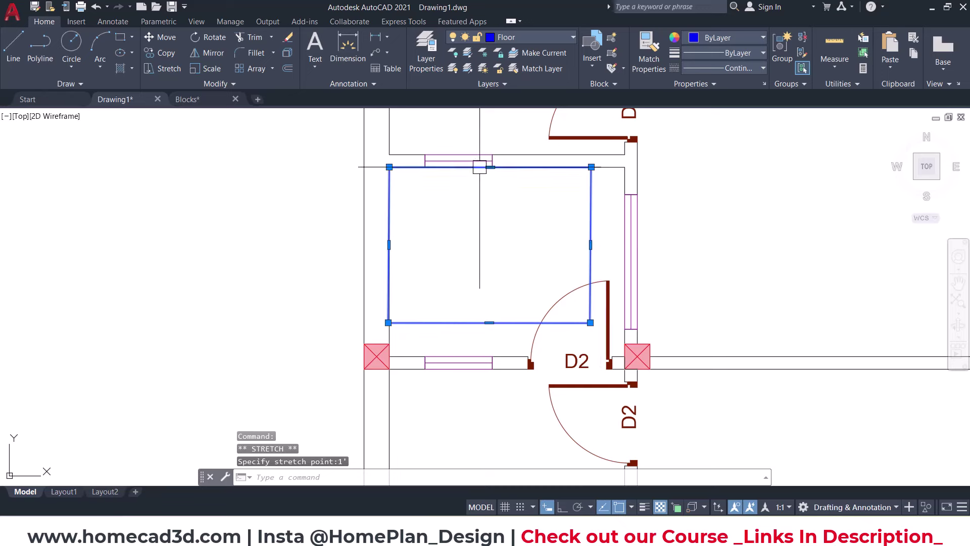
pyautogui.click(490, 167)
pyautogui.write("1'")
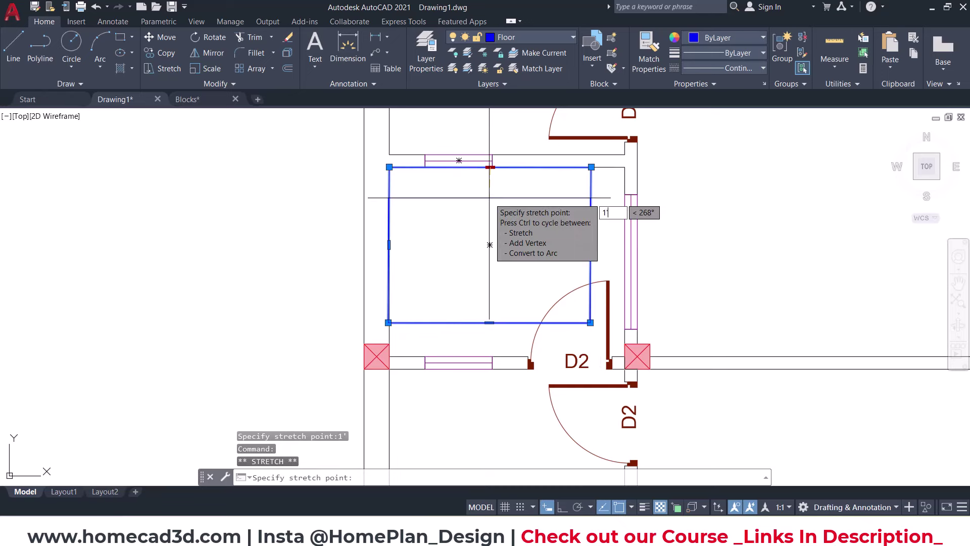
pyautogui.press('Return')
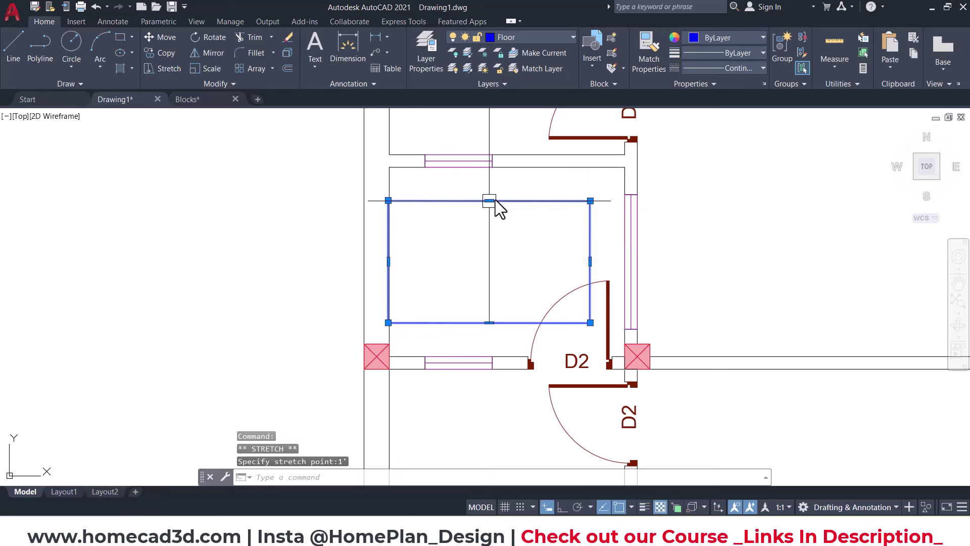
pyautogui.click(466, 276)
pyautogui.press('Escape')
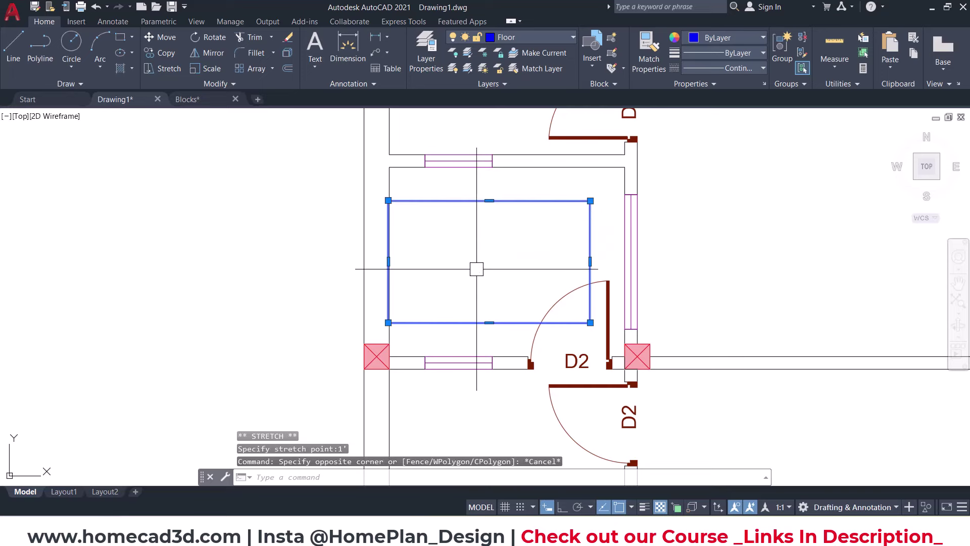
pyautogui.hotkey('ctrl', 'z')
pyautogui.click(472, 320)
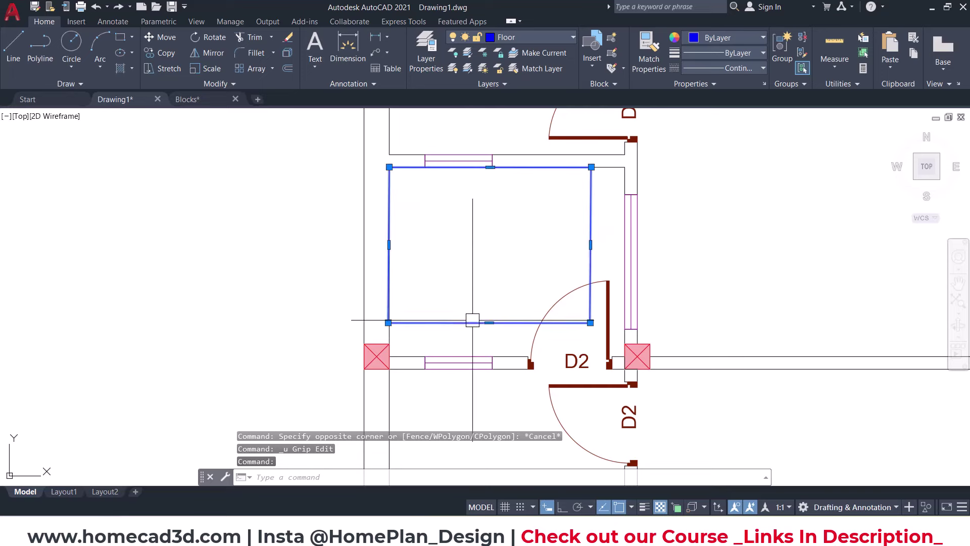
pyautogui.press('Delete')
# Step: Start a new rectangle and an offset, then cancel both
pyautogui.click(120, 37)
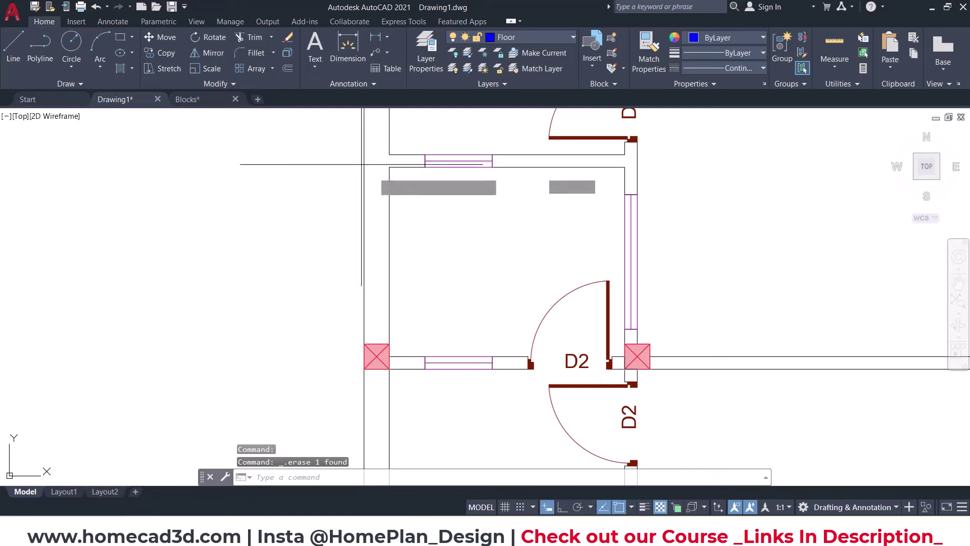
pyautogui.click(389, 167)
pyautogui.press('Escape')
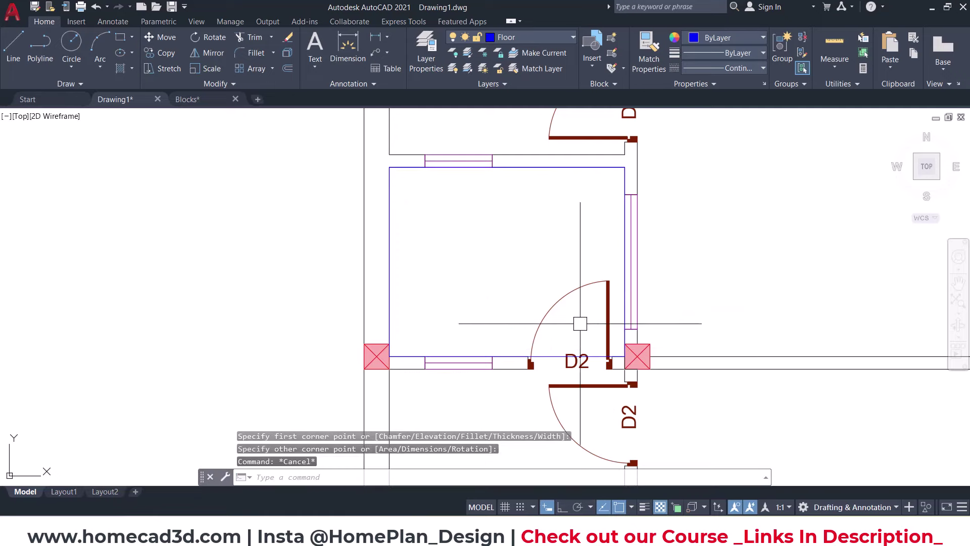
pyautogui.press('Escape')
pyautogui.write('o')
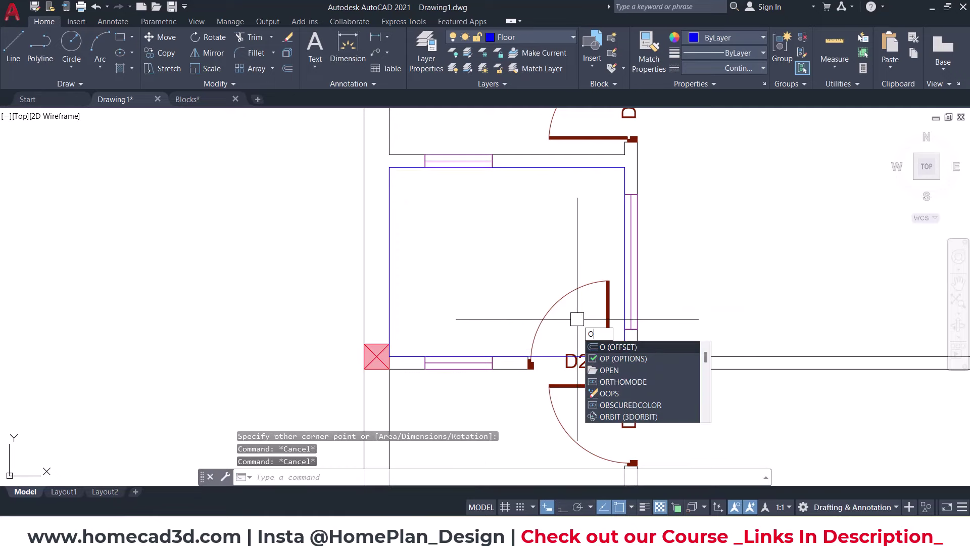
pyautogui.press('Escape')
# Step: With ortho on, inset the rectangle's bottom, right and top edges 1' each
pyautogui.click(505, 356)
pyautogui.press('F8')
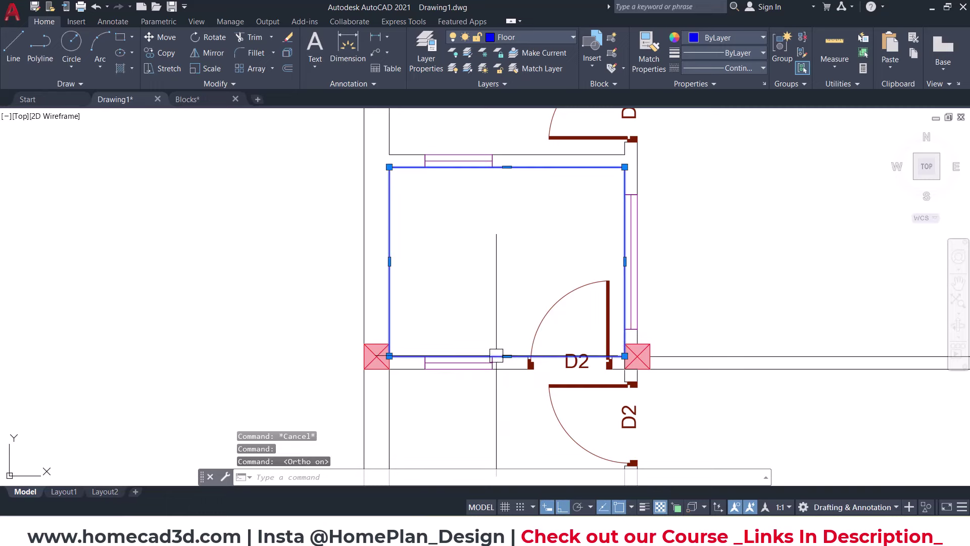
pyautogui.click(507, 355)
pyautogui.write("1'")
pyautogui.press('Return')
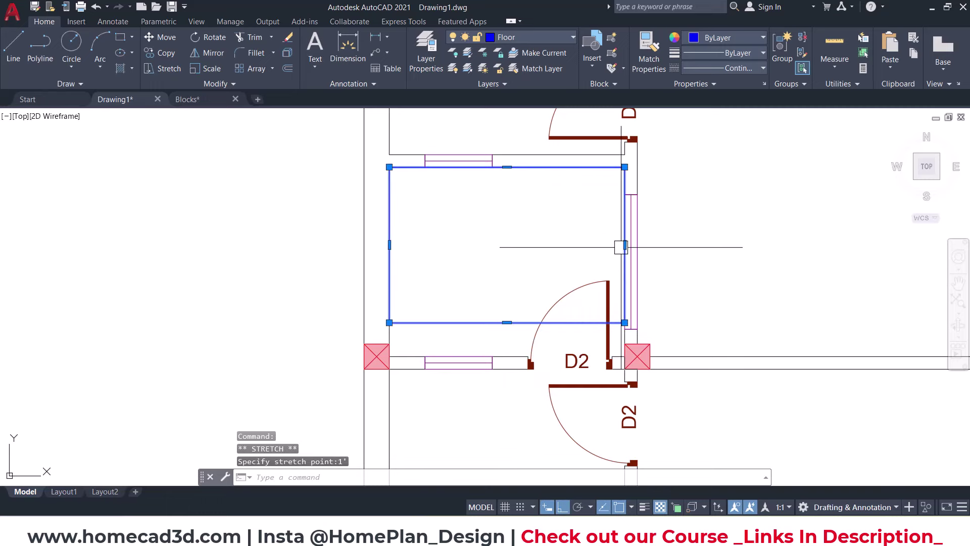
pyautogui.click(625, 244)
pyautogui.write("1'")
pyautogui.press('Return')
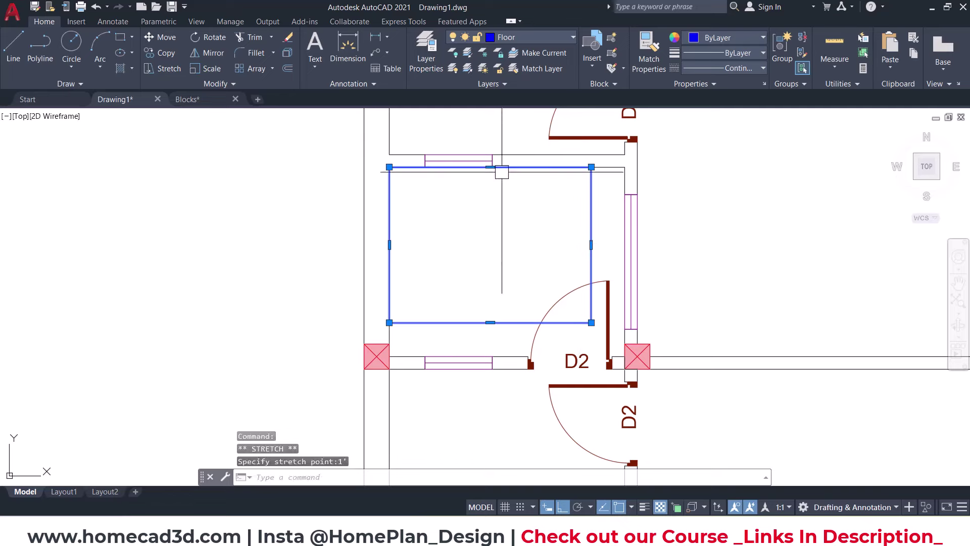
pyautogui.click(490, 167)
pyautogui.write("1'")
pyautogui.press('Return')
pyautogui.press('Escape')
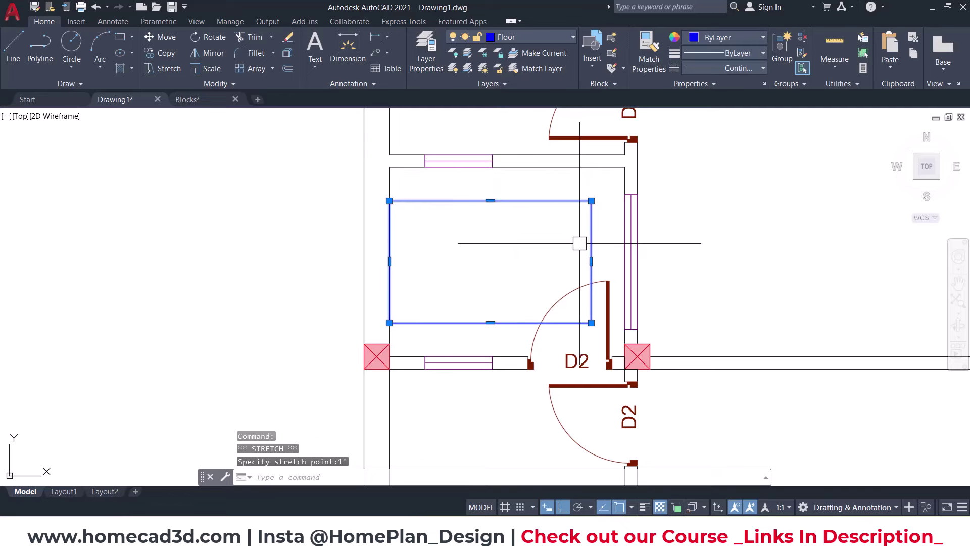
# Step: Draw two corner-to-corner diagonal lines across the rectangle and select them with it
pyautogui.click(13, 48)
pyautogui.click(389, 201)
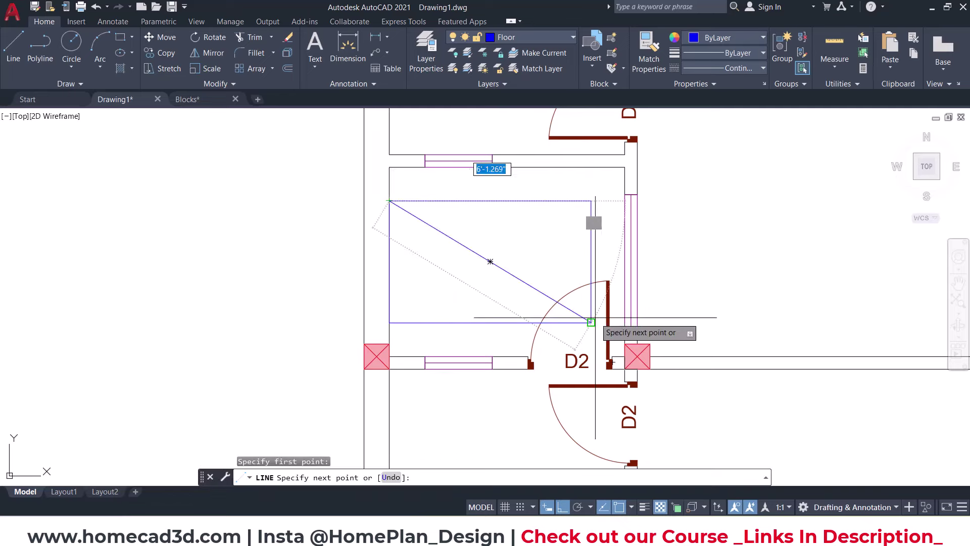
pyautogui.click(591, 322)
pyautogui.press('Escape')
pyautogui.press('Return')
pyautogui.click(591, 201)
pyautogui.click(389, 322)
pyautogui.press('Escape')
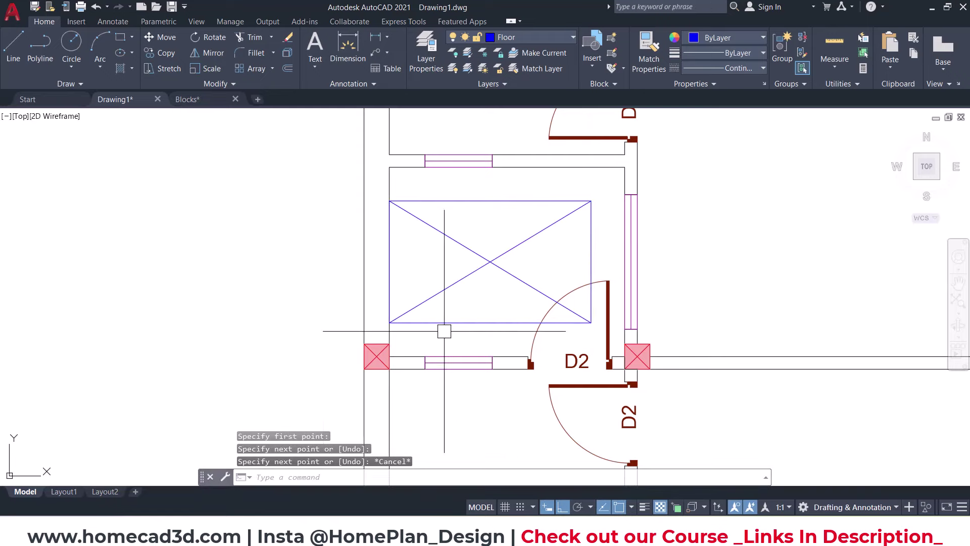
pyautogui.click(507, 337)
pyautogui.click(483, 230)
# Step: Give the crossed rectangle the HIDDEN linetype and copy it into the other unit's room
pyautogui.click(707, 67)
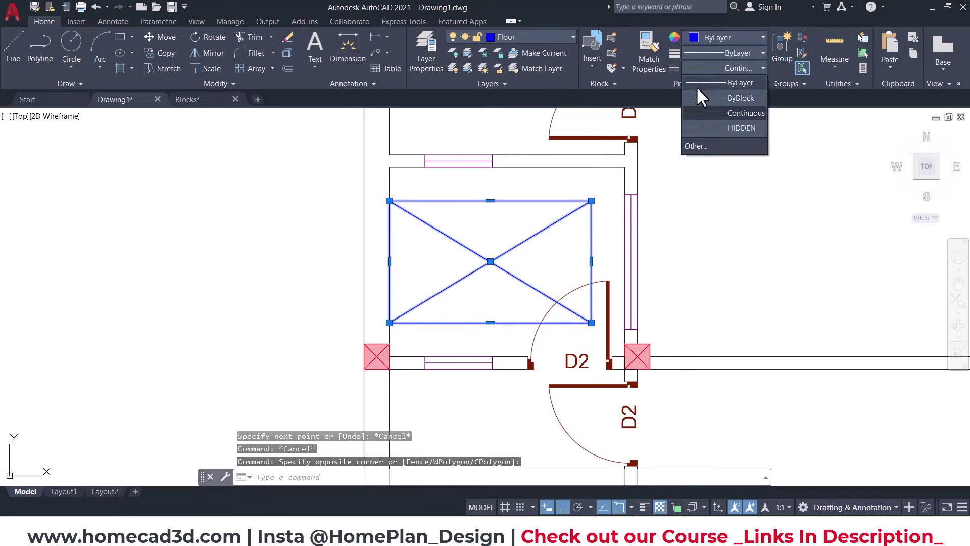
pyautogui.click(702, 130)
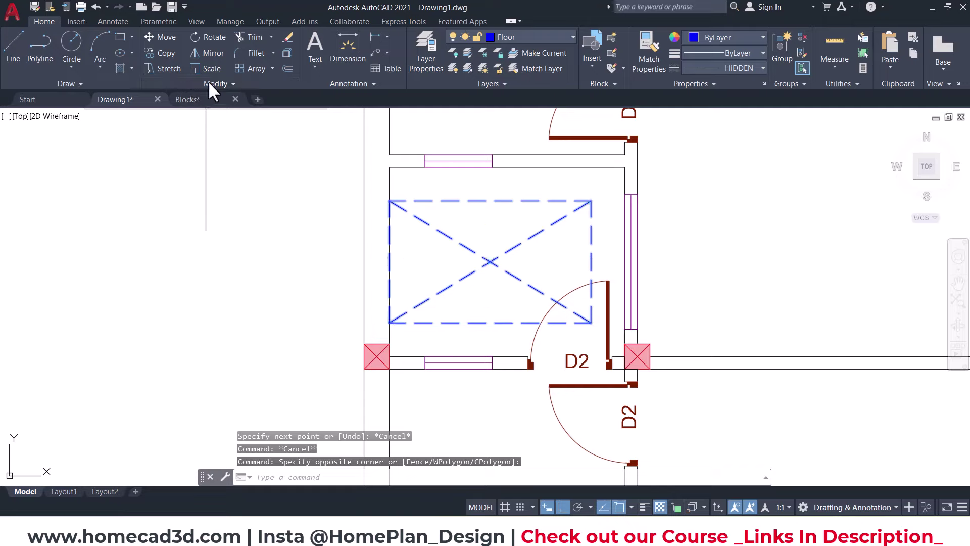
pyautogui.click(161, 52)
pyautogui.click(389, 167)
pyautogui.scroll(-5, 389, 167)
pyautogui.scroll(3, 639, 170)
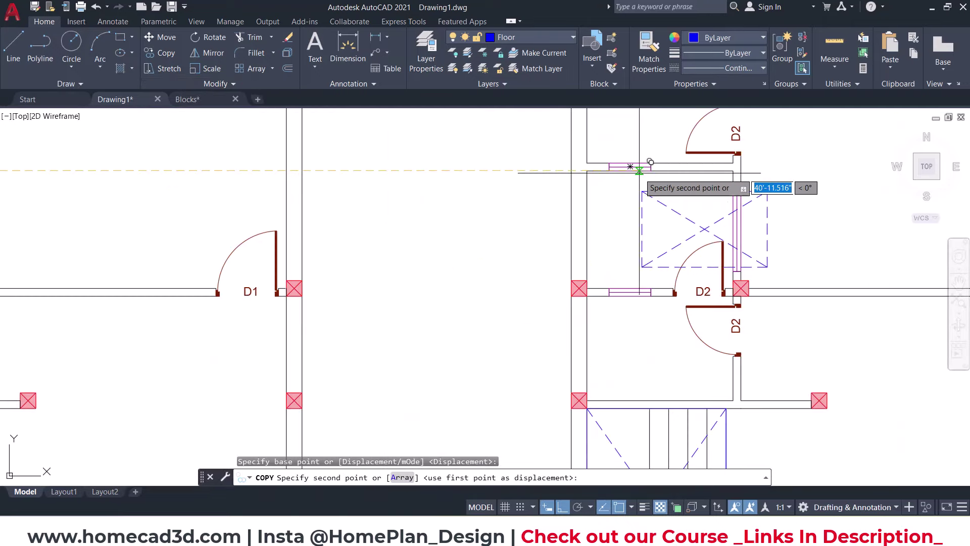
pyautogui.click(585, 170)
pyautogui.press('Escape')
pyautogui.moveTo(753, 225); pyautogui.dragTo(661, 220, button='middle')
pyautogui.scroll(2, 661, 220)
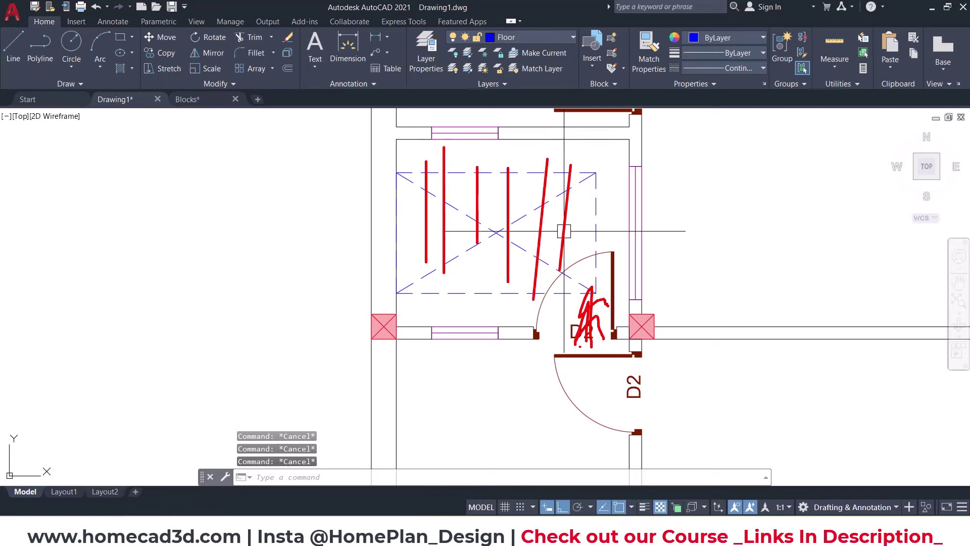
pyautogui.scroll(-2, 550, 282)
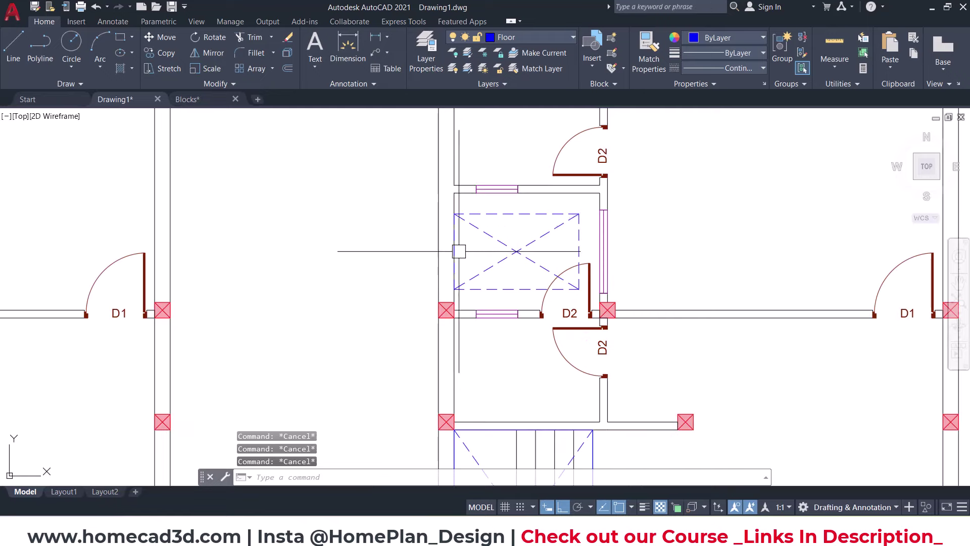
# Step: Make the rectangle outline solid again and copy it into the right unit's room
pyautogui.click(735, 69)
pyautogui.click(733, 107)
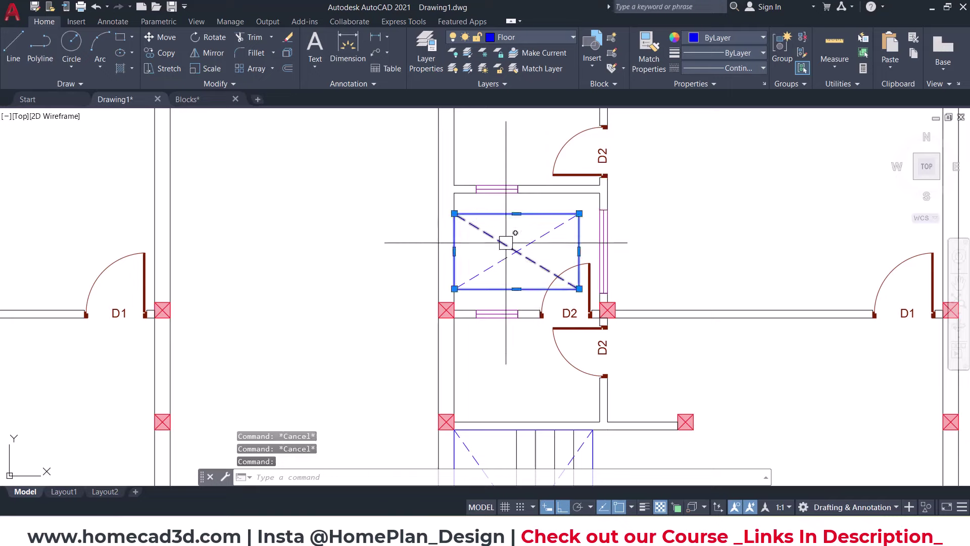
pyautogui.click(161, 53)
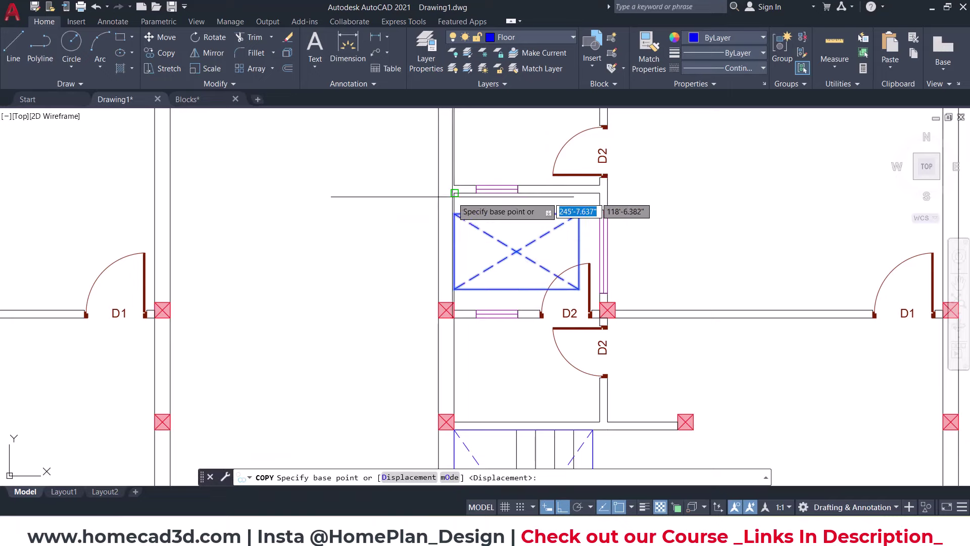
pyautogui.click(454, 214)
pyautogui.scroll(-4, 452, 209)
pyautogui.scroll(3, 842, 202)
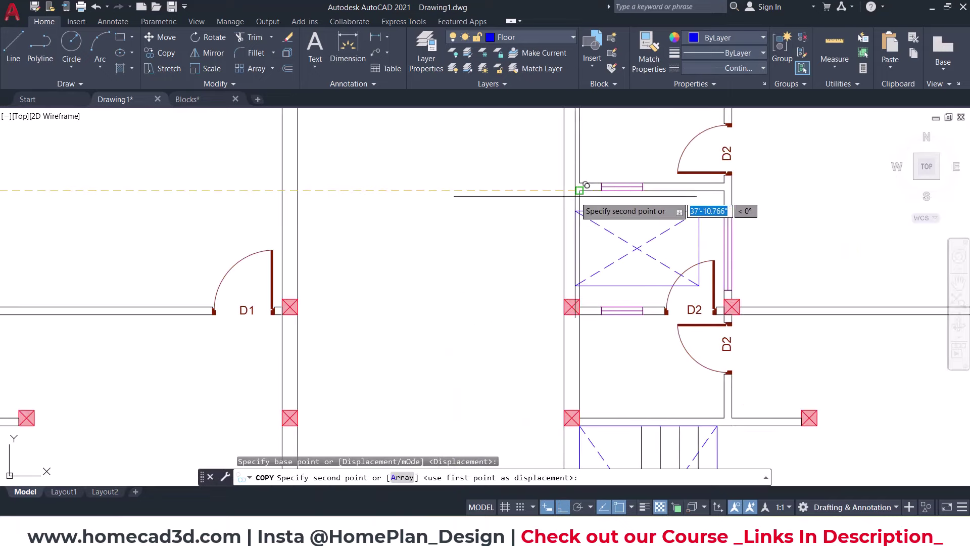
pyautogui.click(580, 211)
pyautogui.press('Escape')
pyautogui.press('Escape')
pyautogui.scroll(-4, 642, 222)
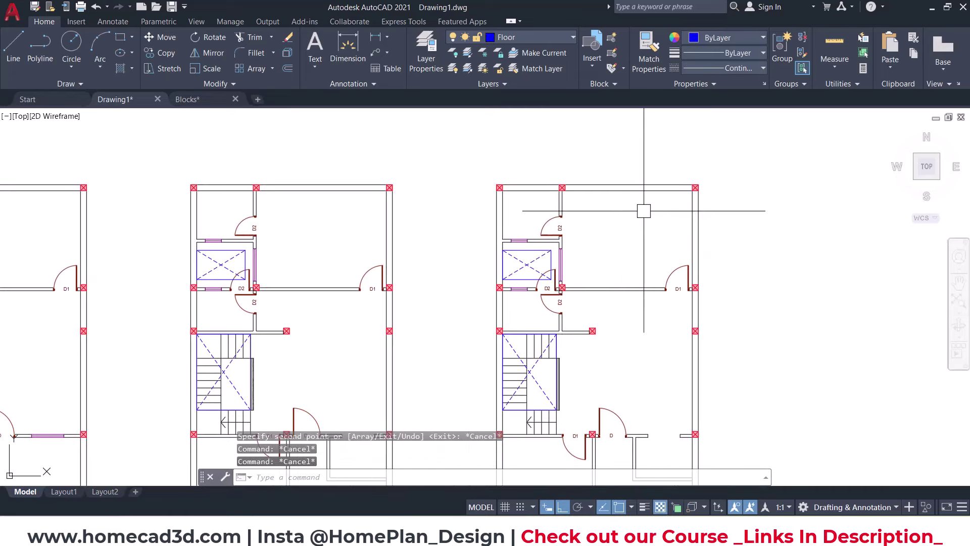
pyautogui.scroll(2, 643, 212)
pyautogui.click(681, 191)
pyautogui.press('Escape')
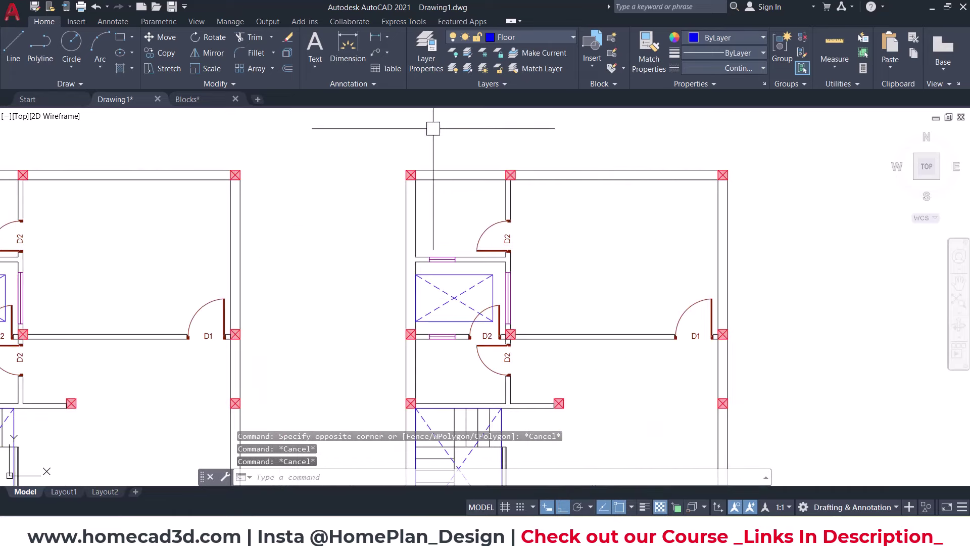
# Step: Turn off the Column layer and erase the upper door on the right plan
pyautogui.click(541, 36)
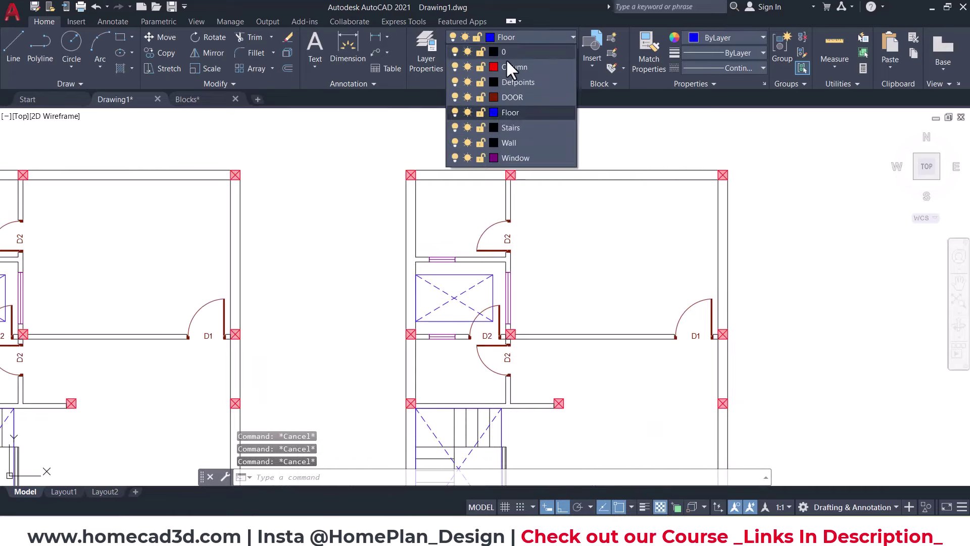
pyautogui.click(454, 66)
pyautogui.click(675, 207)
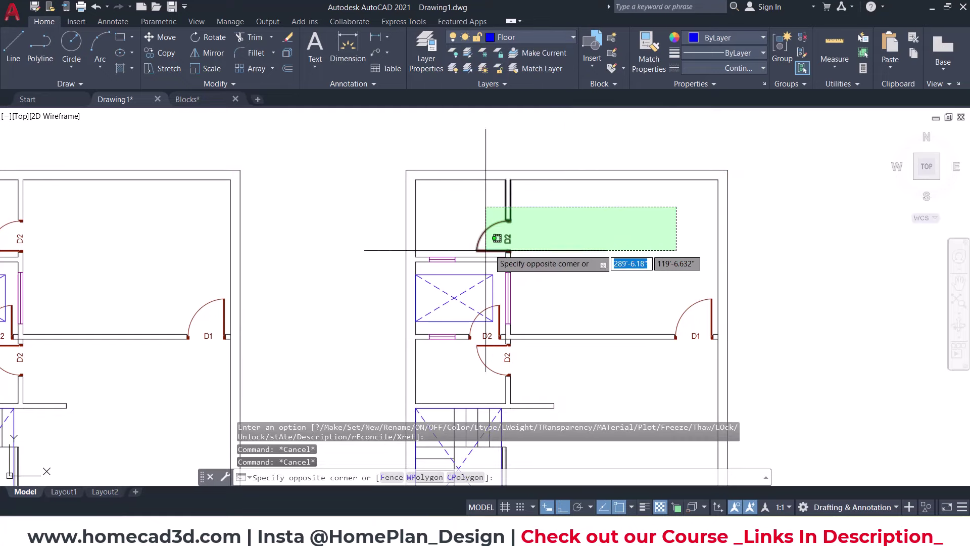
pyautogui.click(423, 259)
pyautogui.press('Delete')
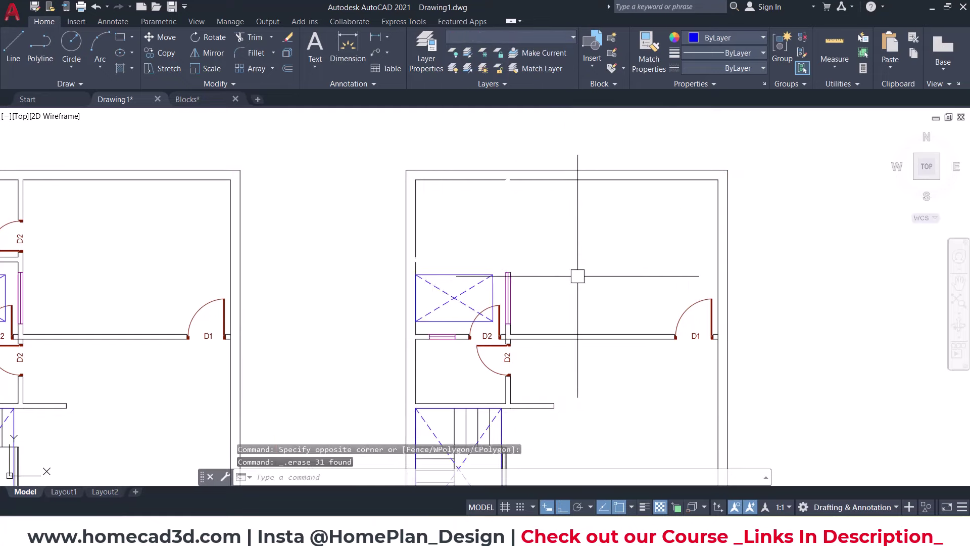
# Step: Erase interior walls on the right plan, including the wall and door D2 row
pyautogui.scroll(-2, 580, 275)
pyautogui.click(638, 220)
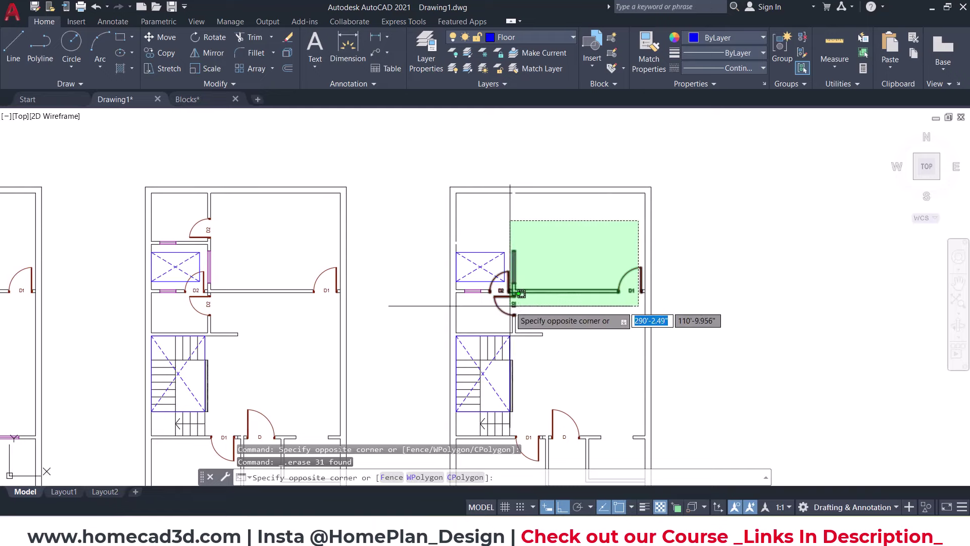
pyautogui.click(511, 283)
pyautogui.press('Delete')
pyautogui.scroll(5, 513, 303)
pyautogui.click(308, 233)
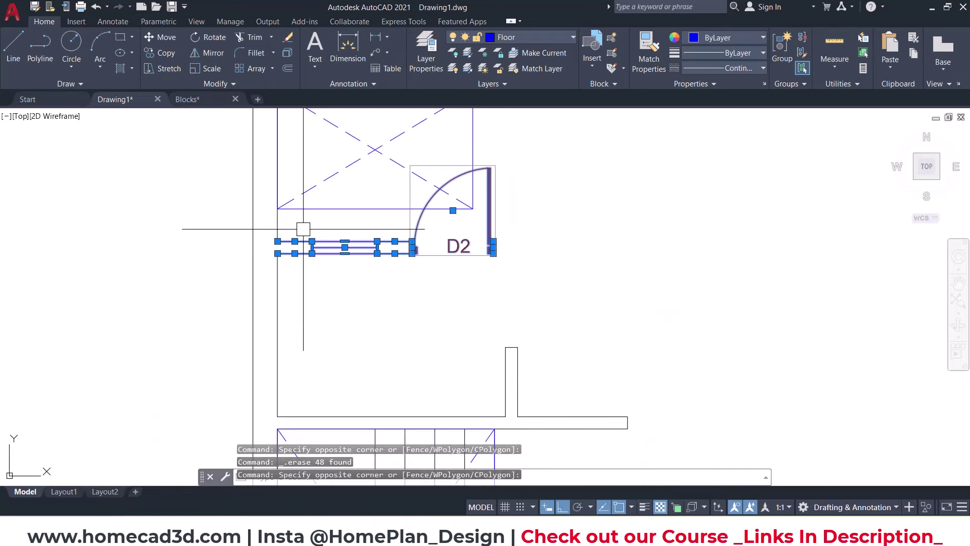
pyautogui.press('Delete')
# Step: Erase the leftover wall pieces on the right side of the plan
pyautogui.scroll(-3, 465, 299)
pyautogui.scroll(2, 718, 231)
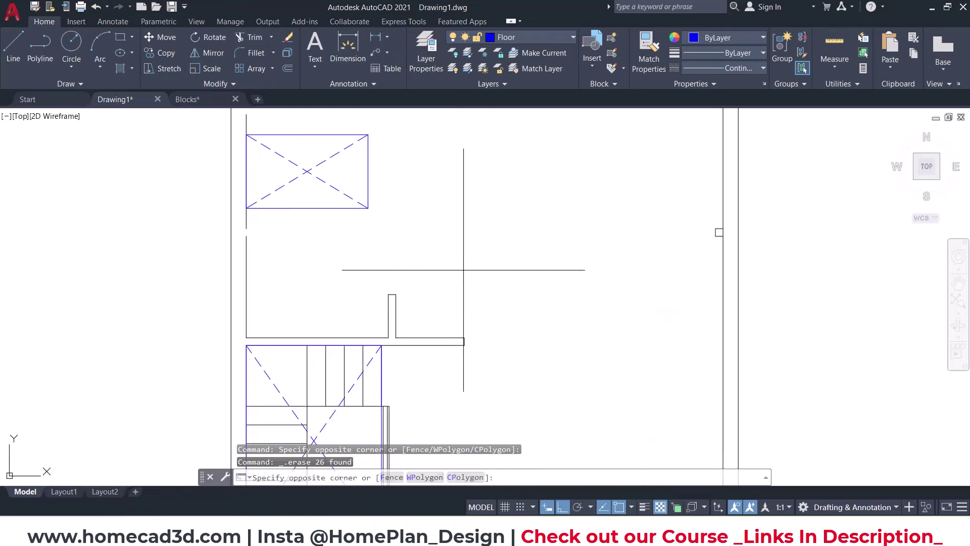
pyautogui.click(757, 264)
pyautogui.press('Delete')
# Step: Erase door D together with its nearby walls
pyautogui.scroll(-3, 626, 273)
pyautogui.scroll(2, 577, 313)
pyautogui.scroll(2, 577, 313)
pyautogui.click(666, 234)
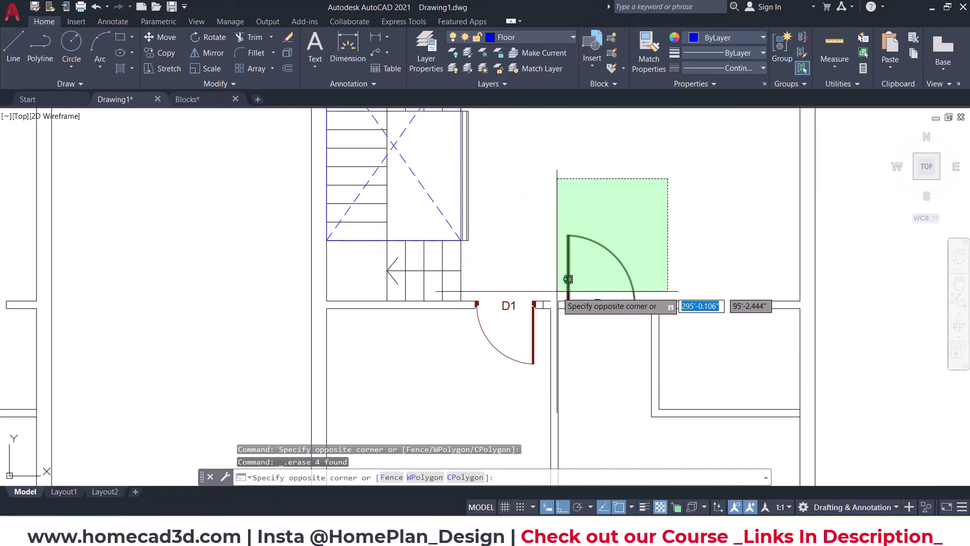
pyautogui.click(558, 390)
pyautogui.press('Delete')
# Step: Erase the remaining interior walls and door D1 with its label
pyautogui.click(786, 253)
pyautogui.click(668, 351)
pyautogui.scroll(-3, 640, 373)
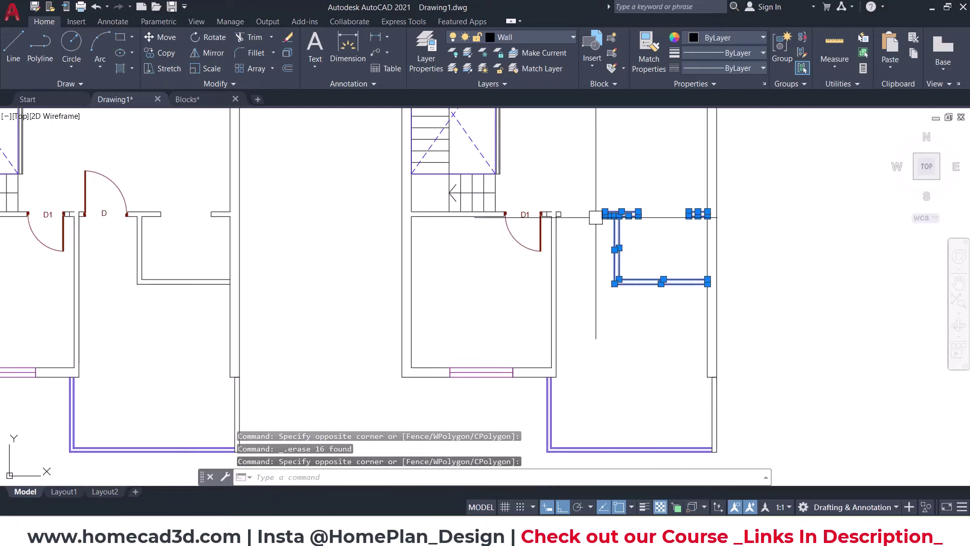
pyautogui.press('Delete')
pyautogui.scroll(1, 573, 303)
pyautogui.scroll(5, 573, 303)
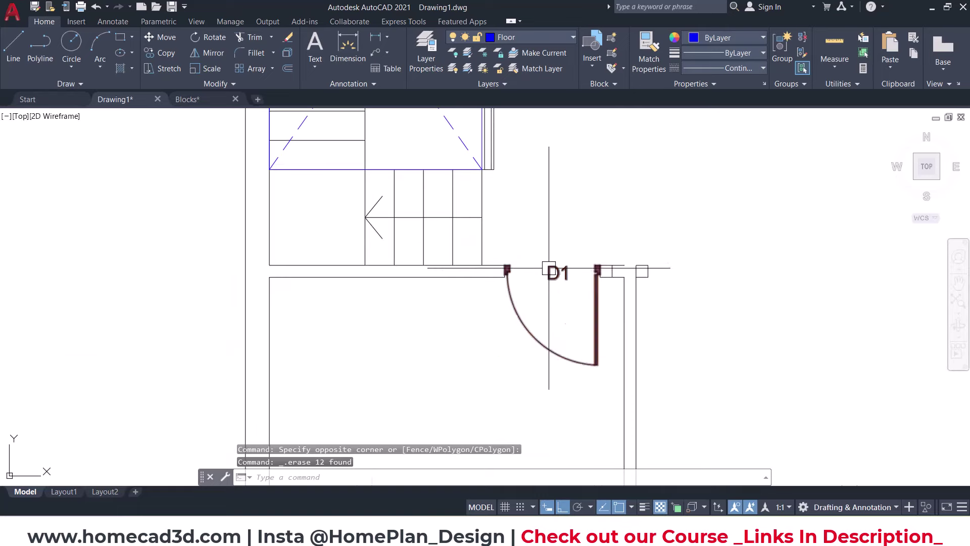
pyautogui.click(544, 336)
pyautogui.press('Delete')
# Step: Erase the loose wall ends left in the right plan
pyautogui.click(555, 231)
pyautogui.press('Escape')
pyautogui.press('Escape')
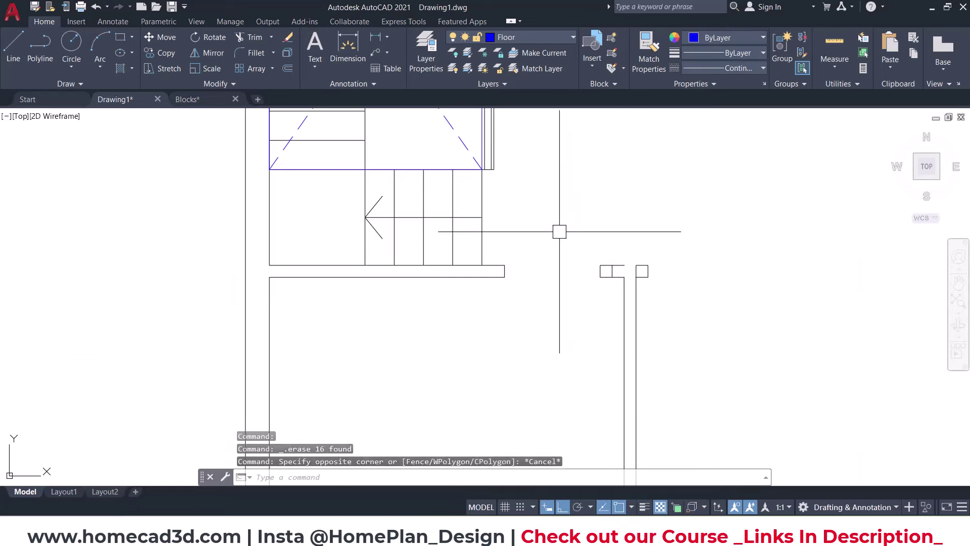
pyautogui.click(556, 232)
pyautogui.click(697, 308)
pyautogui.press('Delete')
pyautogui.scroll(-3, 656, 323)
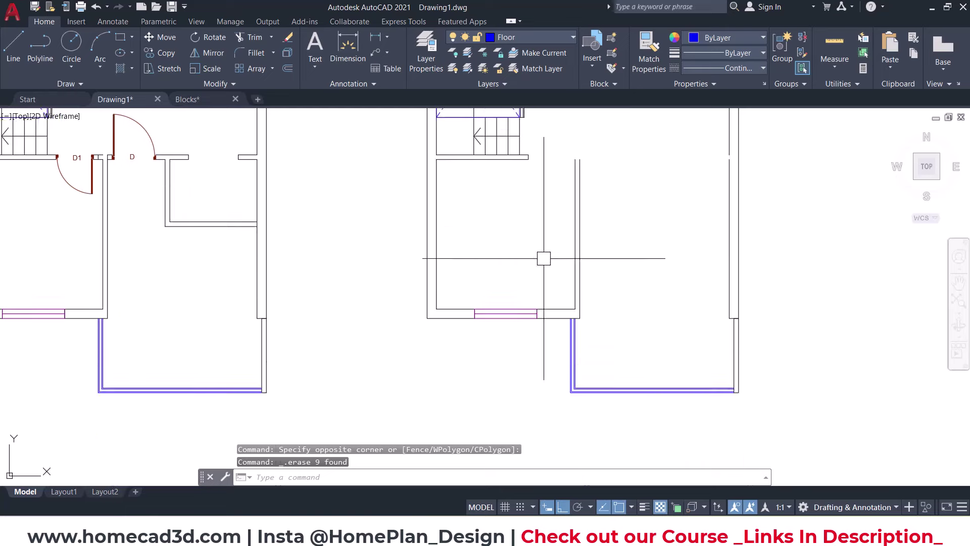
pyautogui.scroll(1, 527, 226)
# Step: Erase the short vertical wall line in the right plan
pyautogui.click(576, 238)
pyautogui.click(559, 259)
pyautogui.scroll(1, 559, 260)
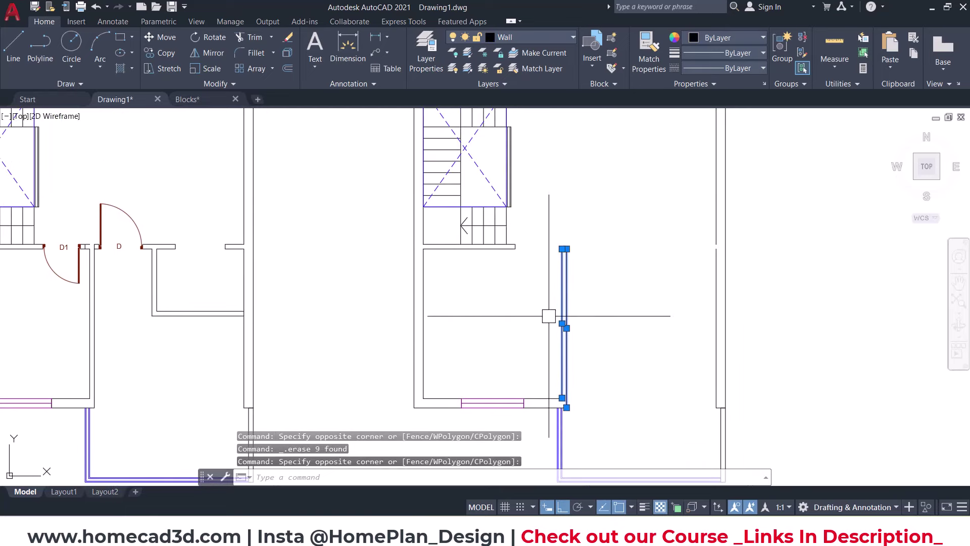
pyautogui.scroll(1, 602, 318)
pyautogui.press('Delete')
pyautogui.moveTo(547, 364); pyautogui.dragTo(567, 263, button='middle')
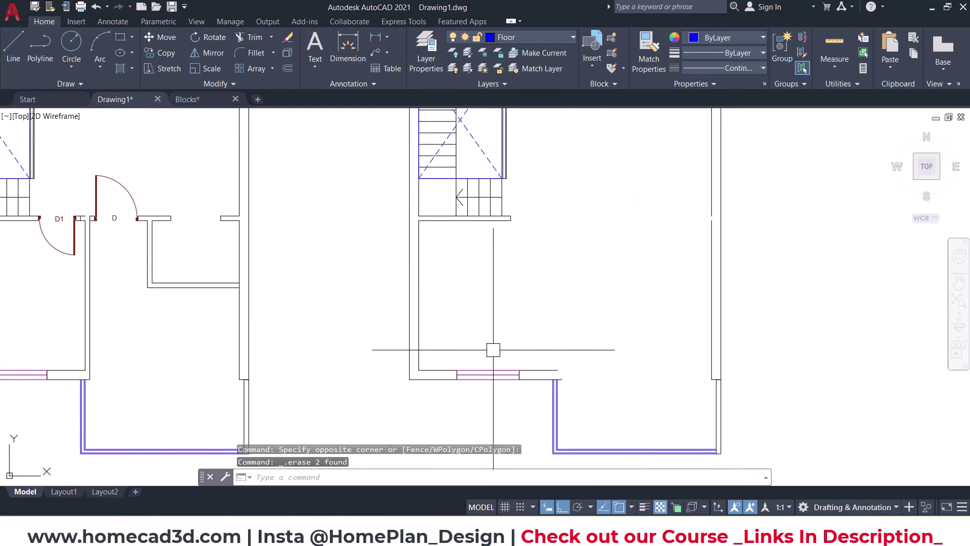
pyautogui.press('Escape')
# Step: Erase the window with its opening walls and a stray wall segment
pyautogui.click(444, 361)
pyautogui.click(522, 393)
pyautogui.press('Delete')
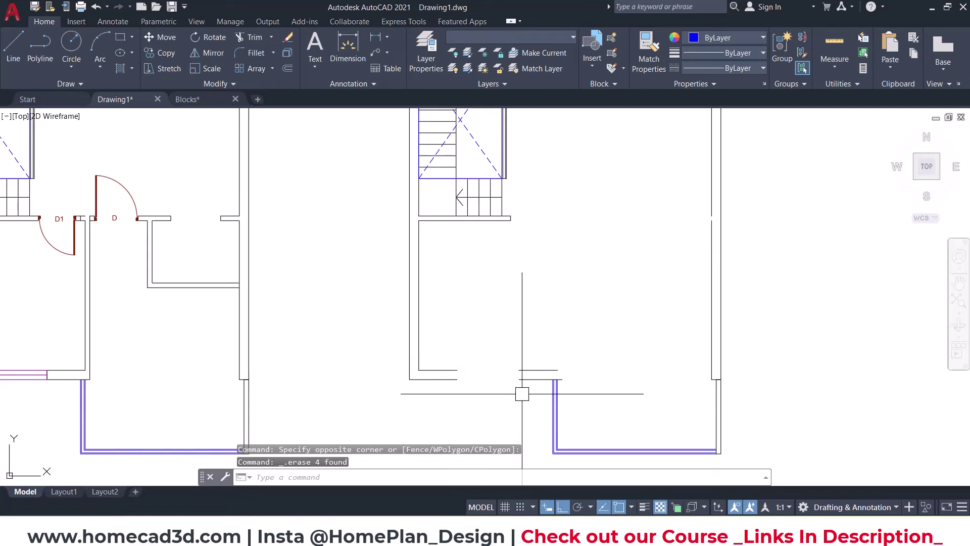
pyautogui.click(576, 381)
pyautogui.press('Delete')
pyautogui.scroll(-2, 544, 347)
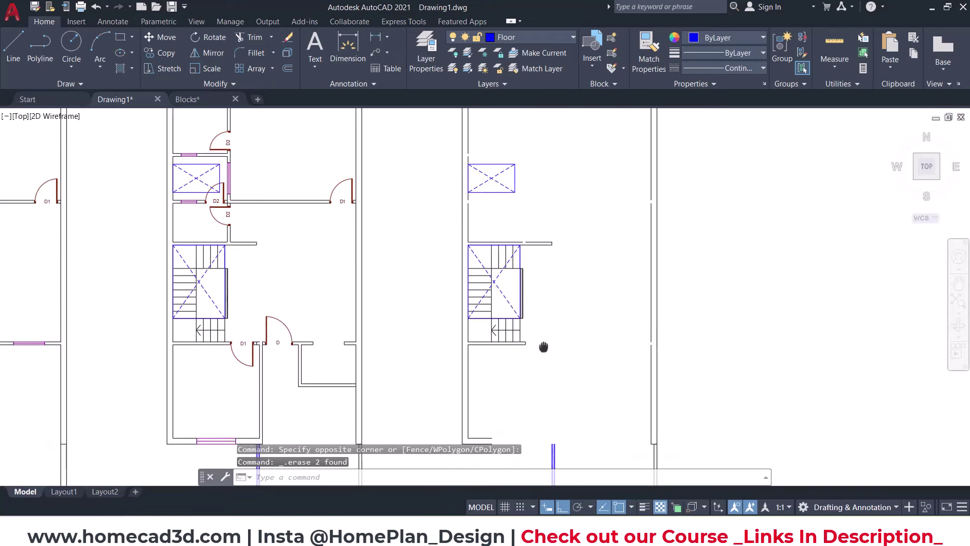
pyautogui.scroll(2, 489, 356)
# Step: Try extending the upper wall line with Extend (EX)
pyautogui.write('ex')
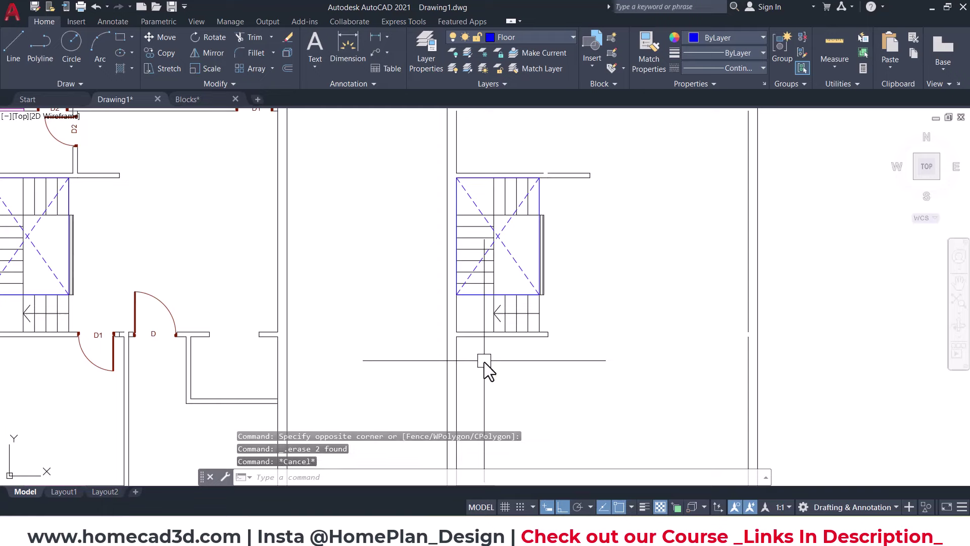
pyautogui.press('Return')
# Step: Try joining wall lines near the stair with Join, then cancel
pyautogui.press('Return')
pyautogui.click(468, 170)
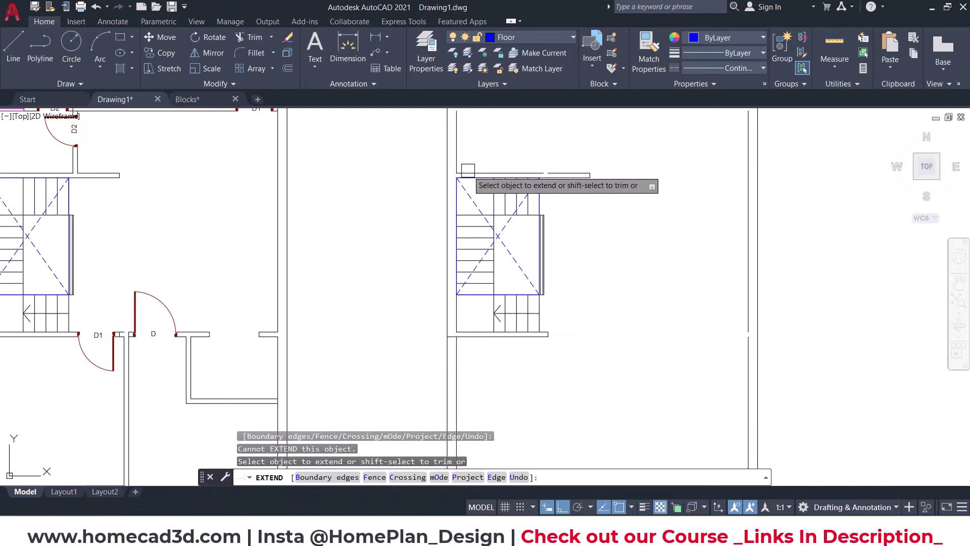
pyautogui.scroll(4, 480, 172)
pyautogui.moveTo(672, 176); pyautogui.dragTo(527, 224, button='middle')
pyautogui.press('Escape')
pyautogui.write('j')
pyautogui.press('Return')
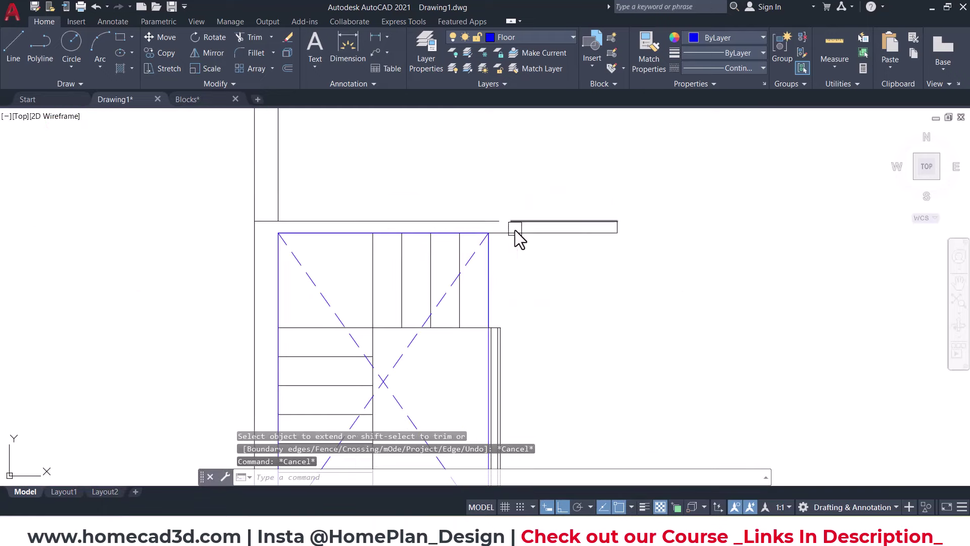
pyautogui.click(493, 221)
pyautogui.press('Escape')
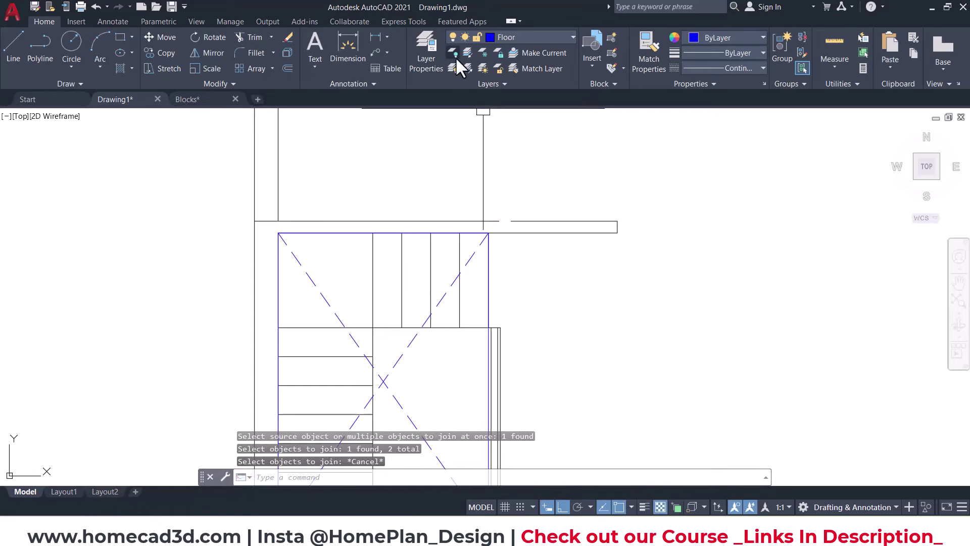
# Step: Turn all layers back on and attempt a stretch of the lower wall end
pyautogui.click(454, 52)
pyautogui.scroll(-2, 643, 284)
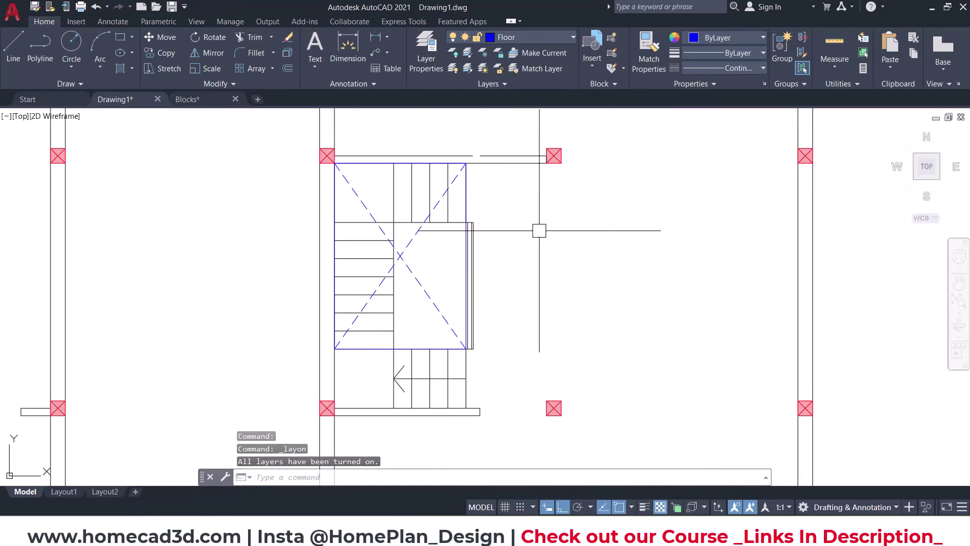
pyautogui.scroll(2, 466, 393)
pyautogui.press('s')
pyautogui.press('Return')
pyautogui.click(500, 368)
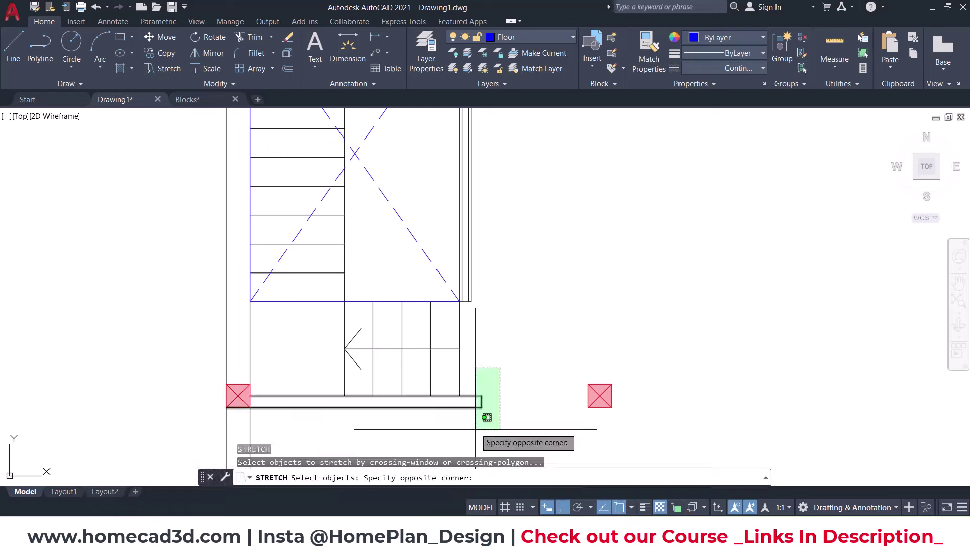
pyautogui.click(478, 414)
pyautogui.press('Return')
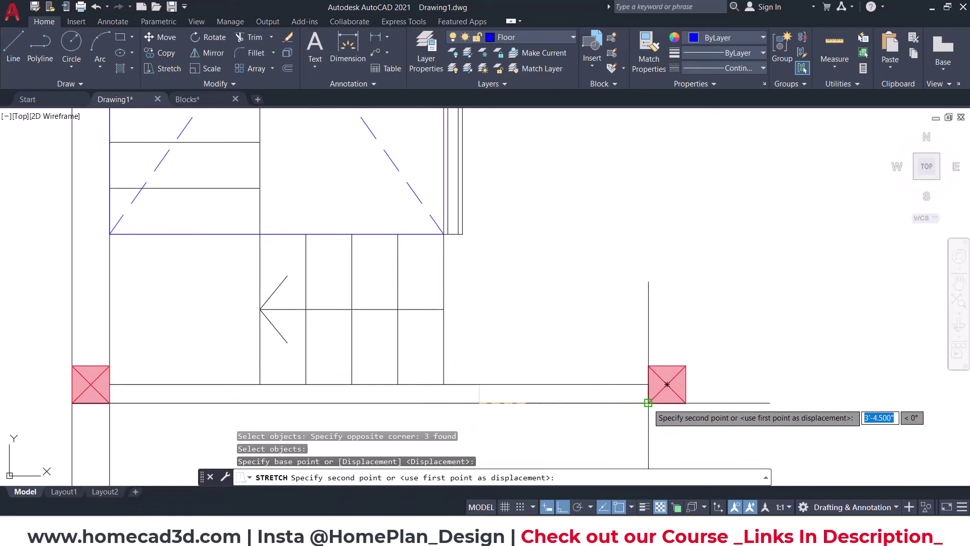
pyautogui.scroll(-3, 648, 402)
pyautogui.press('Escape')
pyautogui.press('Escape')
# Step: On the Wall layer, draw a vertical wall between the columns with a 4.5 leg, then hide the Column layer
pyautogui.click(526, 40)
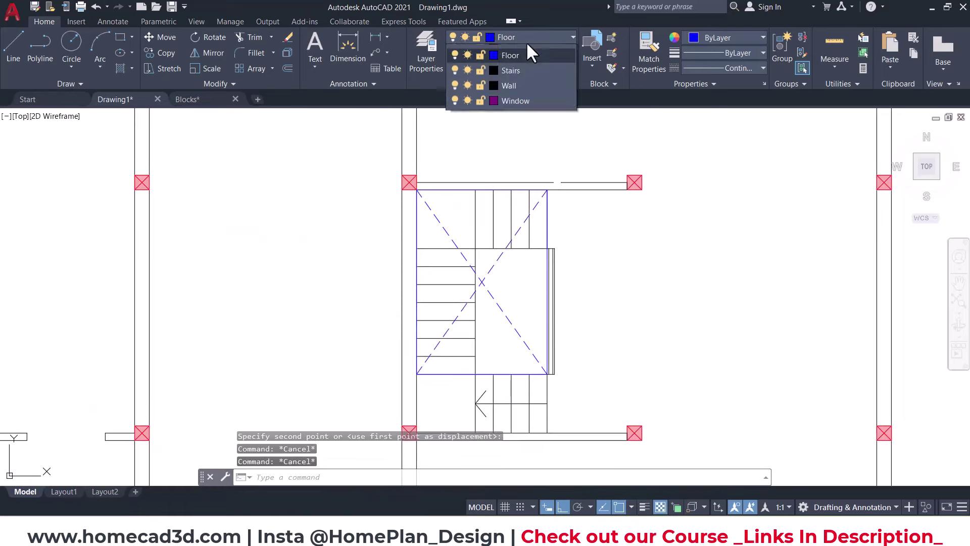
pyautogui.click(520, 143)
pyautogui.click(14, 48)
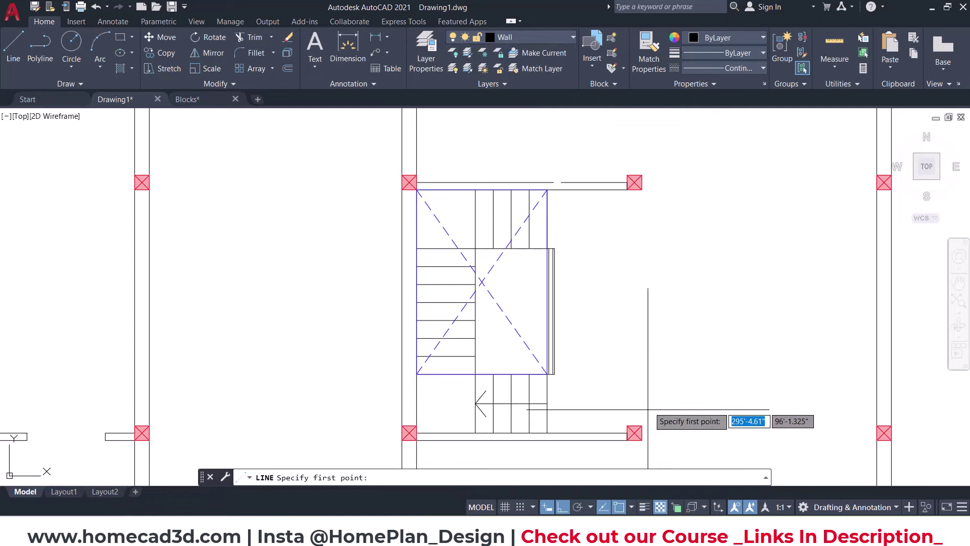
pyautogui.click(641, 440)
pyautogui.click(642, 190)
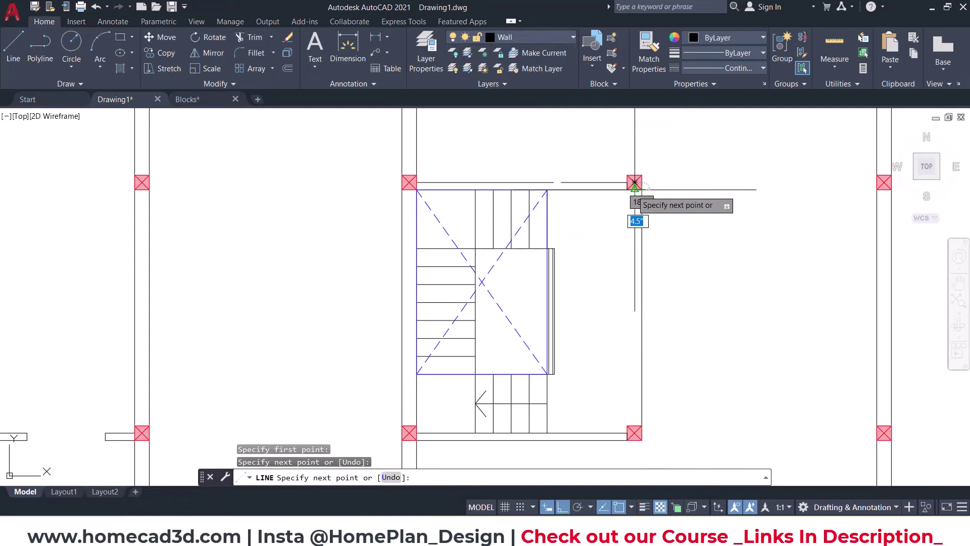
pyautogui.write('4.5')
pyautogui.press('Return')
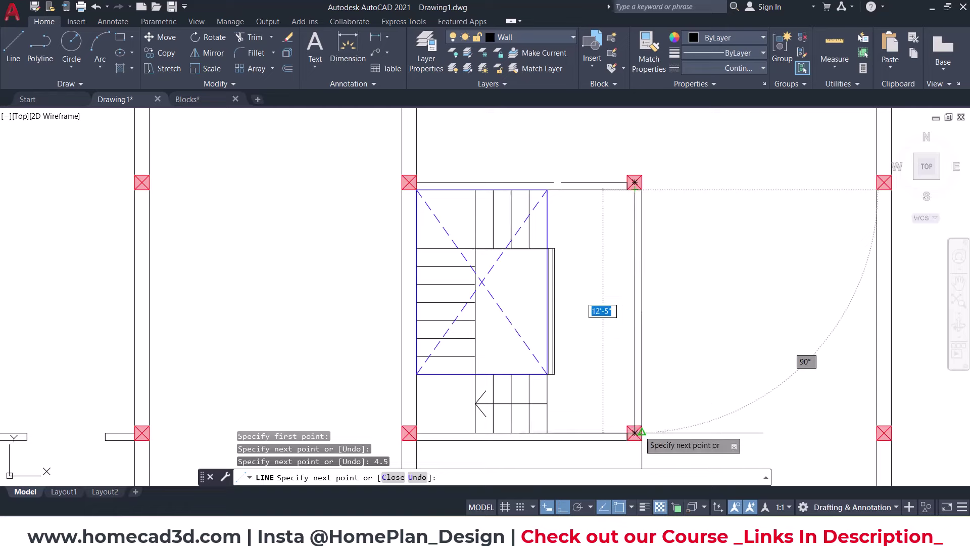
pyautogui.scroll(4, 635, 432)
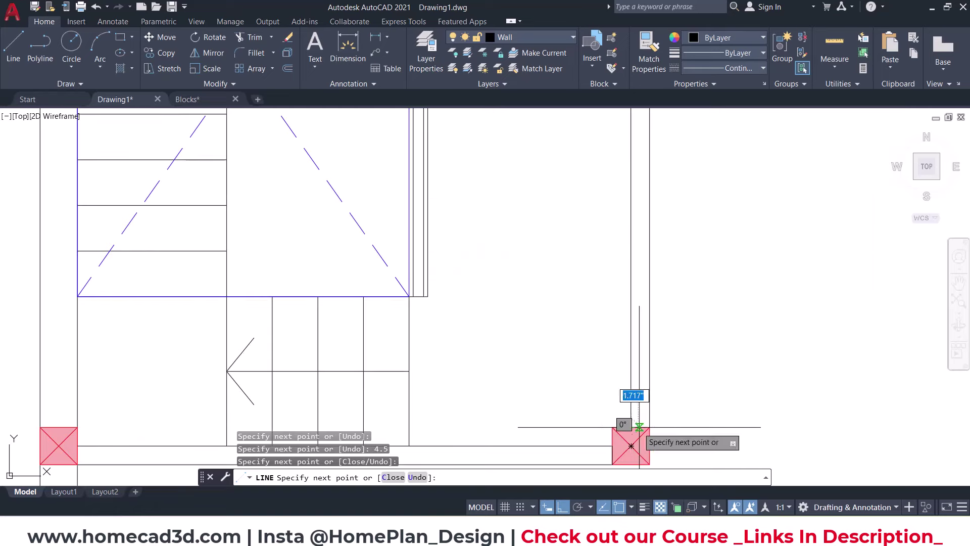
pyautogui.press('Escape')
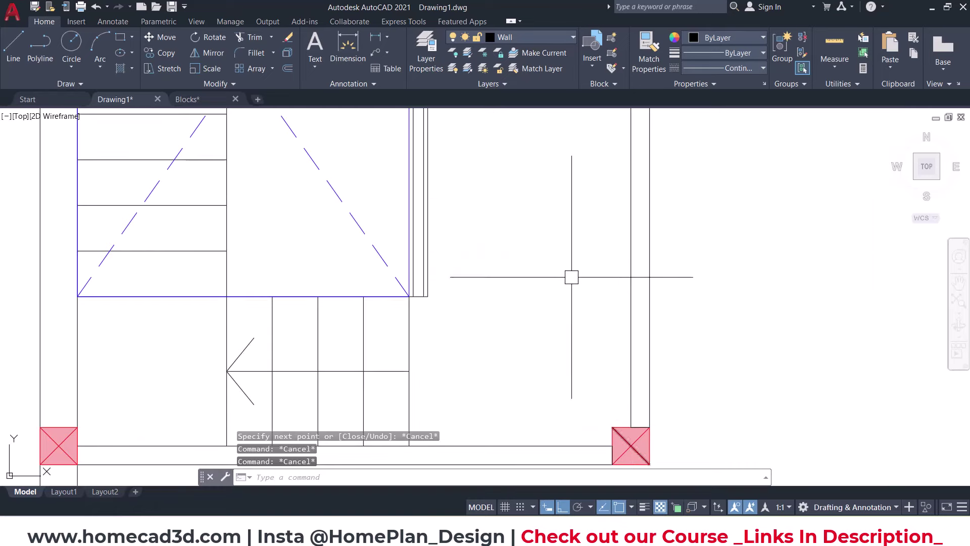
pyautogui.click(457, 56)
pyautogui.click(619, 429)
# Step: Fillet the top and bottom wall lines to the new vertical wall corner
pyautogui.press('Escape')
pyautogui.moveTo(618, 430); pyautogui.dragTo(622, 368, button='middle')
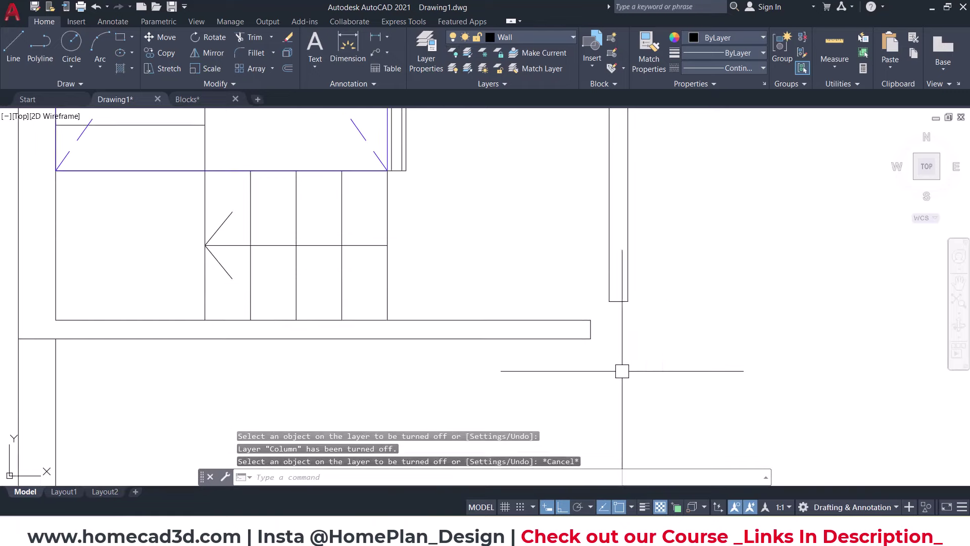
pyautogui.scroll(2, 608, 348)
pyautogui.write('f')
pyautogui.press('Return')
pyautogui.click(552, 291)
pyautogui.click(599, 232)
pyautogui.press('Return')
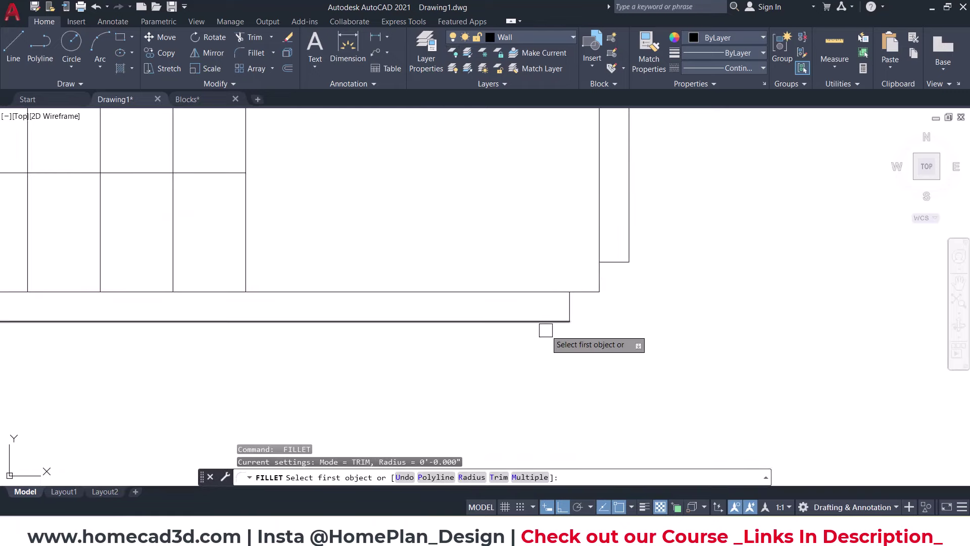
pyautogui.click(546, 321)
# Step: Erase the small leftover wall segments
pyautogui.click(625, 259)
pyautogui.click(556, 247)
pyautogui.click(734, 407)
pyautogui.press('Delete')
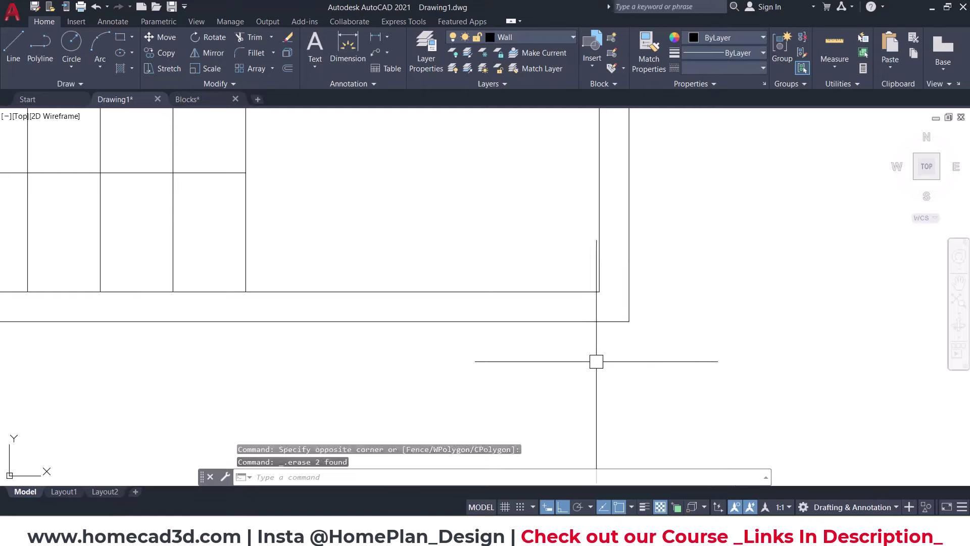
pyautogui.scroll(-2, 604, 265)
pyautogui.scroll(3, 604, 266)
# Step: Fillet the next pair of wall lines into a clean corner
pyautogui.write('f')
pyautogui.press('Return')
pyautogui.click(580, 220)
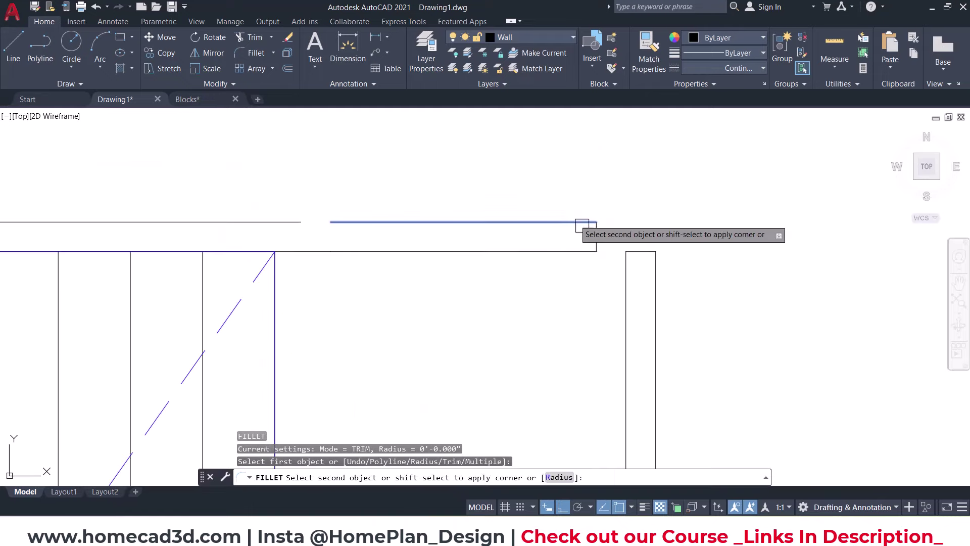
pyautogui.click(651, 279)
pyautogui.press('Return')
pyautogui.click(628, 292)
pyautogui.press('Escape')
pyautogui.press('Escape')
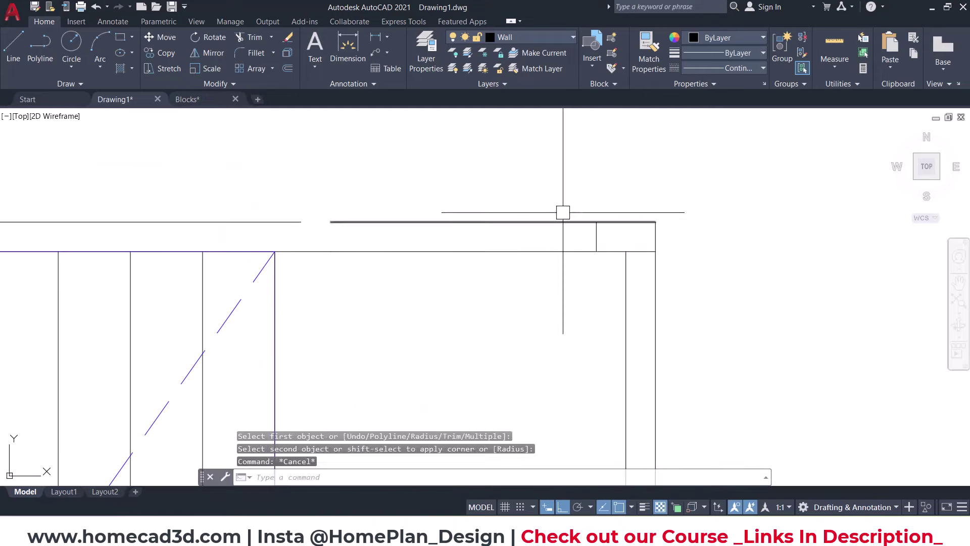
# Step: Join the two top wall segments into a single line
pyautogui.click(562, 213)
pyautogui.click(714, 273)
pyautogui.press('Return')
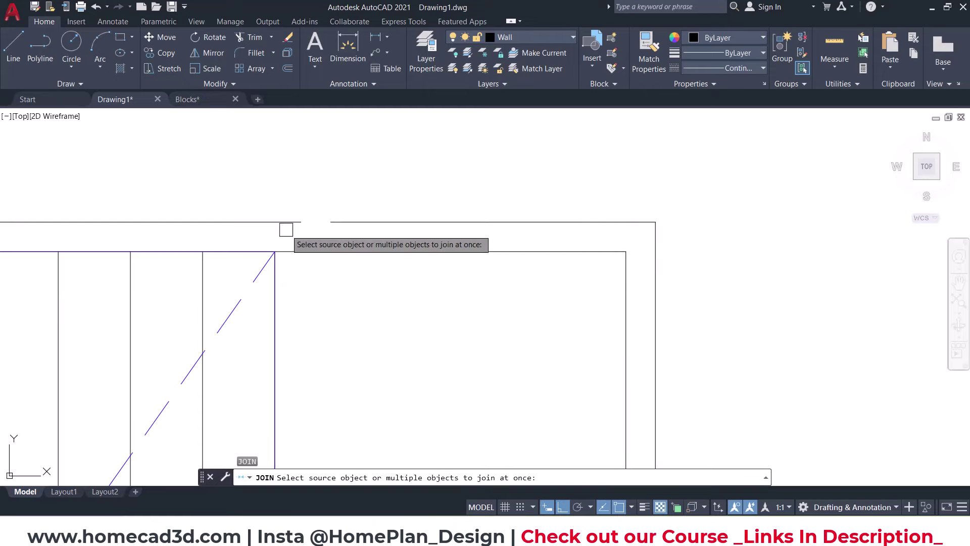
pyautogui.click(287, 222)
pyautogui.click(358, 222)
pyautogui.scroll(-4, 430, 232)
pyautogui.press('Return')
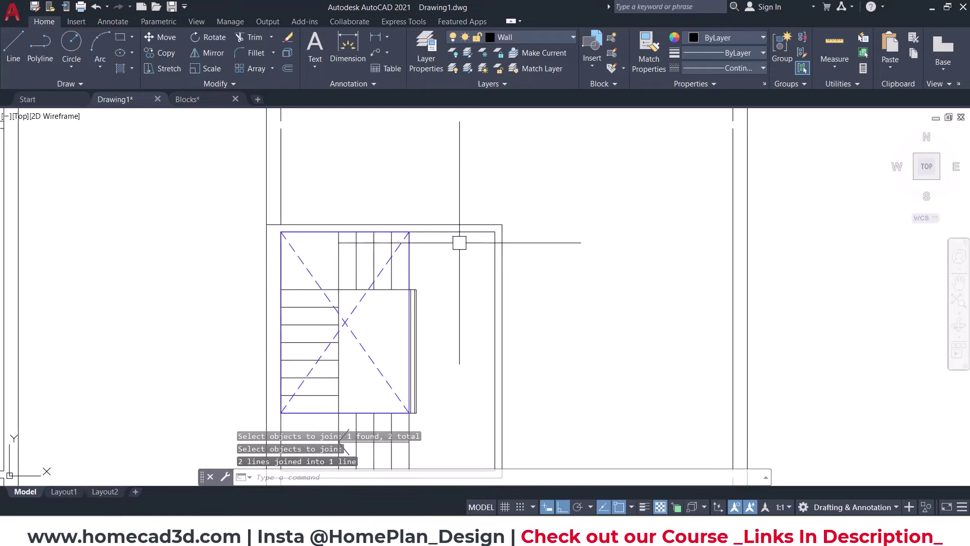
# Step: Join the room's split left wall segments into one line
pyautogui.moveTo(353, 260); pyautogui.dragTo(370, 372, button='middle')
pyautogui.press('Return')
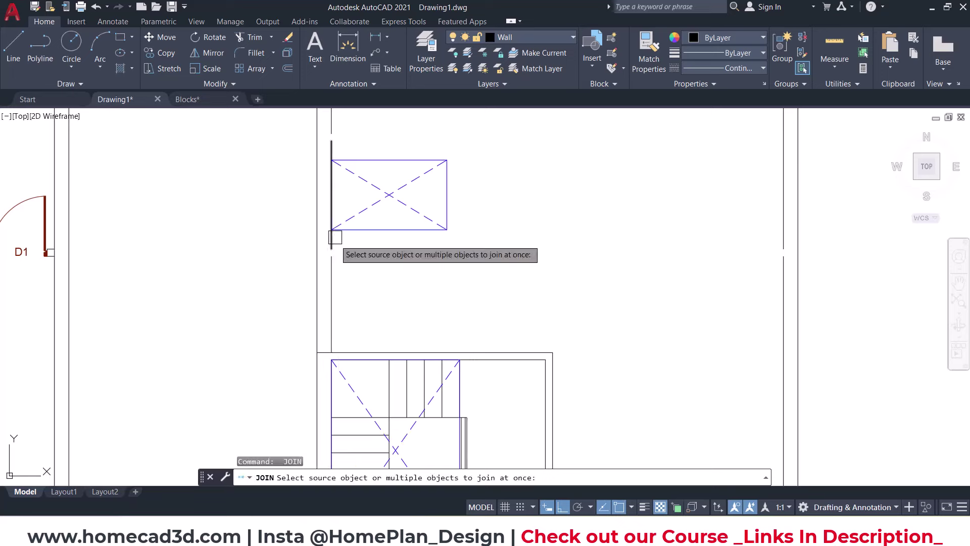
pyautogui.click(332, 263)
pyautogui.press('Return')
pyautogui.press('Return')
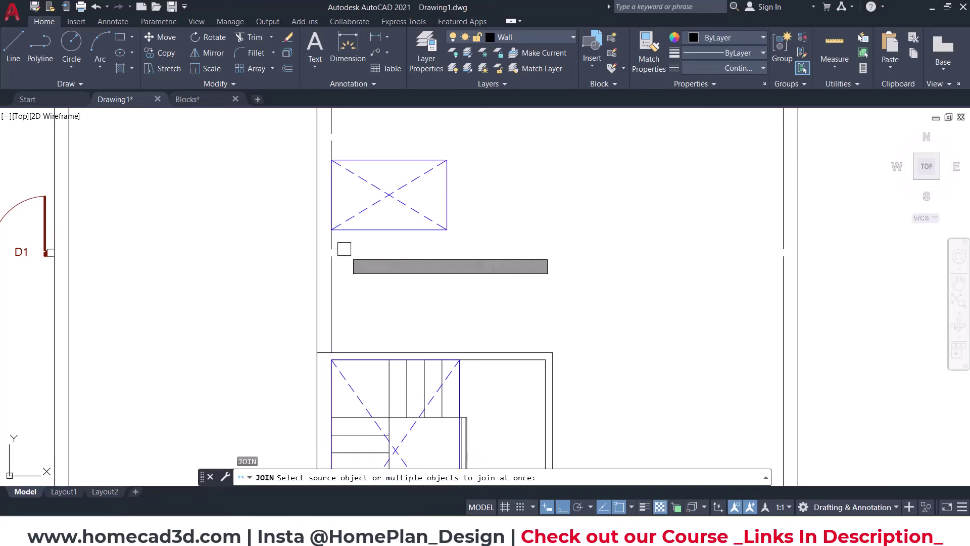
pyautogui.click(331, 259)
pyautogui.moveTo(366, 227); pyautogui.dragTo(362, 303, button='middle')
pyautogui.click(337, 202)
pyautogui.press('Return')
pyautogui.press('Return')
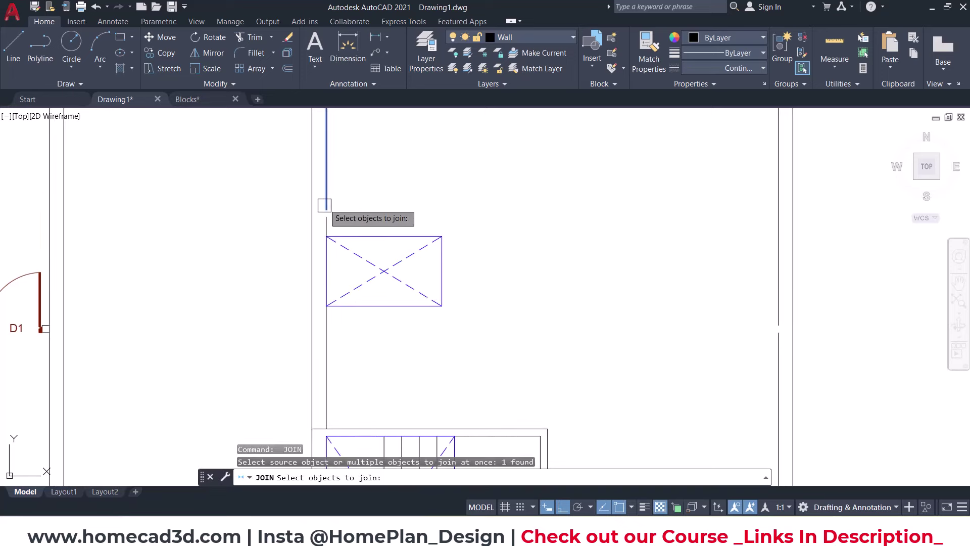
pyautogui.moveTo(414, 209); pyautogui.dragTo(363, 288, button='middle')
# Step: Join the room's top wall and the right wall line segments
pyautogui.press('Return')
pyautogui.press('Return')
pyautogui.click(423, 173)
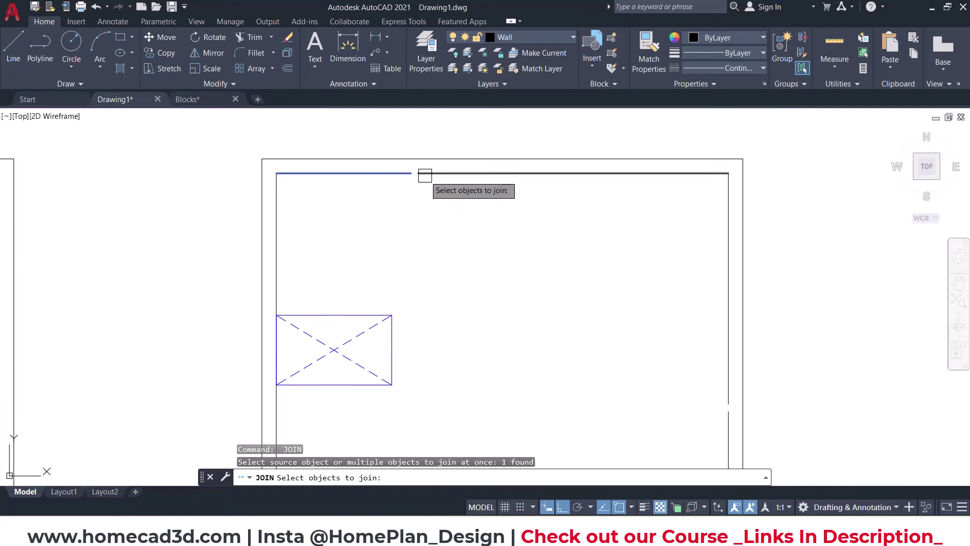
pyautogui.press('Return')
pyautogui.moveTo(656, 322); pyautogui.dragTo(615, 223, button='middle')
pyautogui.press('Return')
pyautogui.click(685, 296)
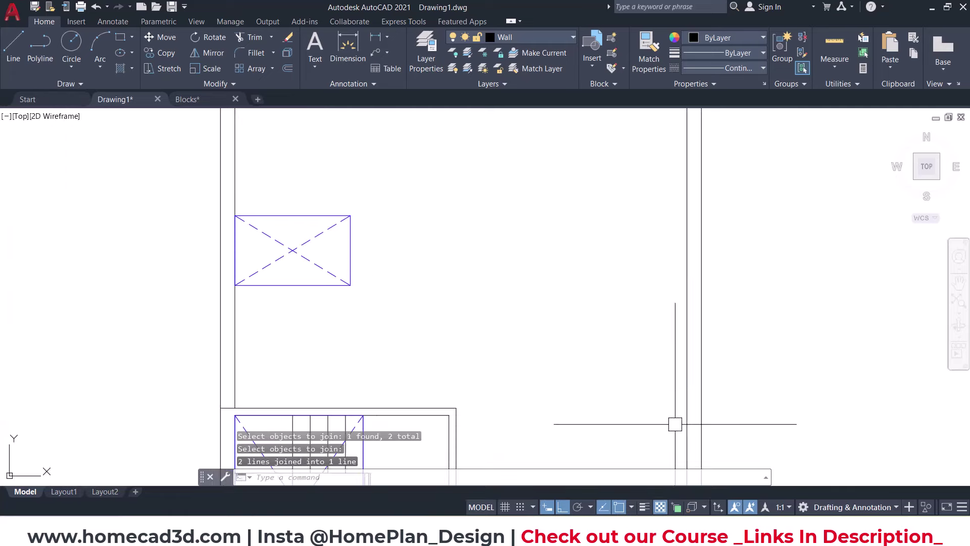
pyautogui.moveTo(673, 422)
pyautogui.mouseDown(button='middle')
pyautogui.moveTo(658, 373)
pyautogui.moveTo(673, 242)
pyautogui.mouseUp(button='middle')
# Step: Join the stair room's outer side wall pieces into one continuous line
pyautogui.press('Return')
pyautogui.press('Return')
pyautogui.click(676, 243)
pyautogui.press('Return')
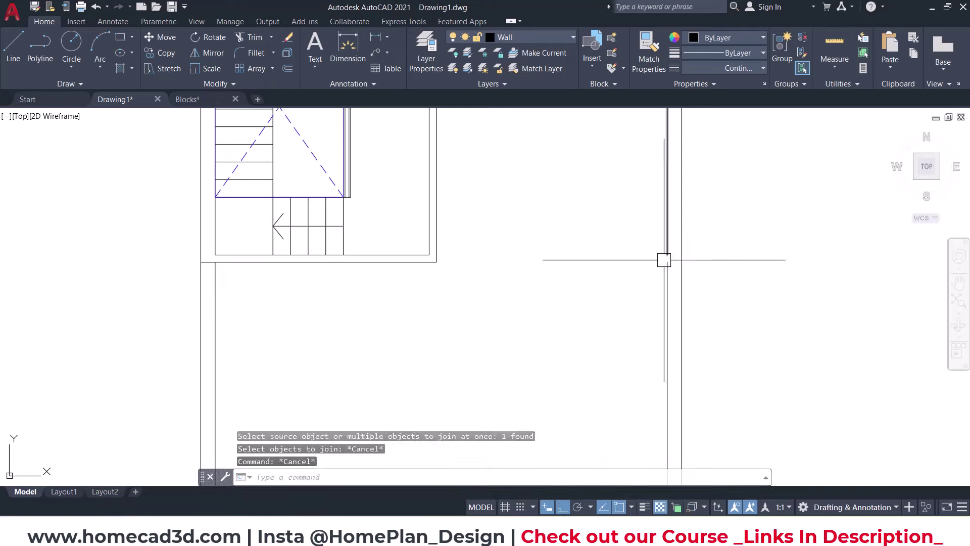
pyautogui.press('Return')
pyautogui.click(665, 245)
pyautogui.click(664, 266)
pyautogui.press('Return')
pyautogui.scroll(-2, 649, 215)
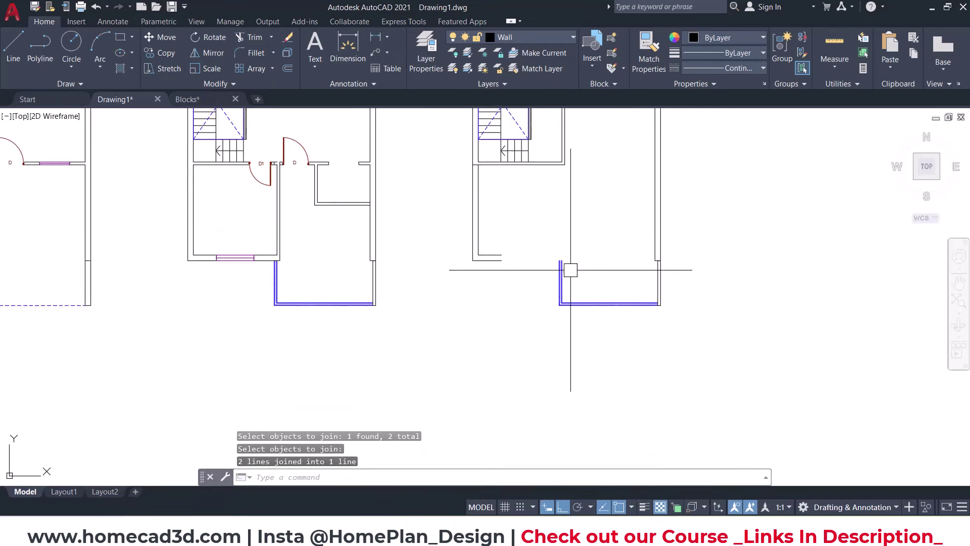
pyautogui.scroll(4, 551, 264)
# Step: Extend the wall lines to the right-hand side walls using a crossing window
pyautogui.press('Escape')
pyautogui.press('Escape')
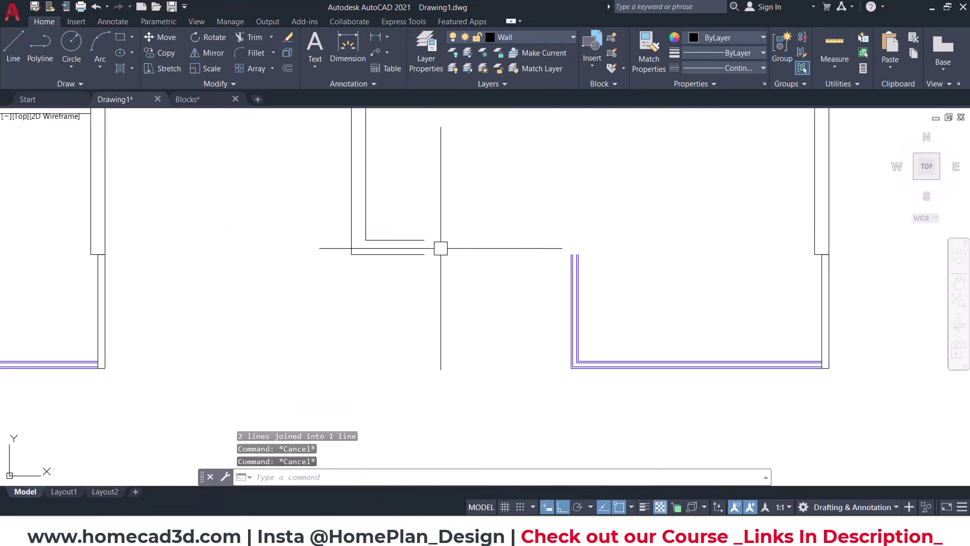
pyautogui.press('Escape')
pyautogui.scroll(2, 439, 247)
pyautogui.write('x')
pyautogui.press('Return')
pyautogui.click(467, 316)
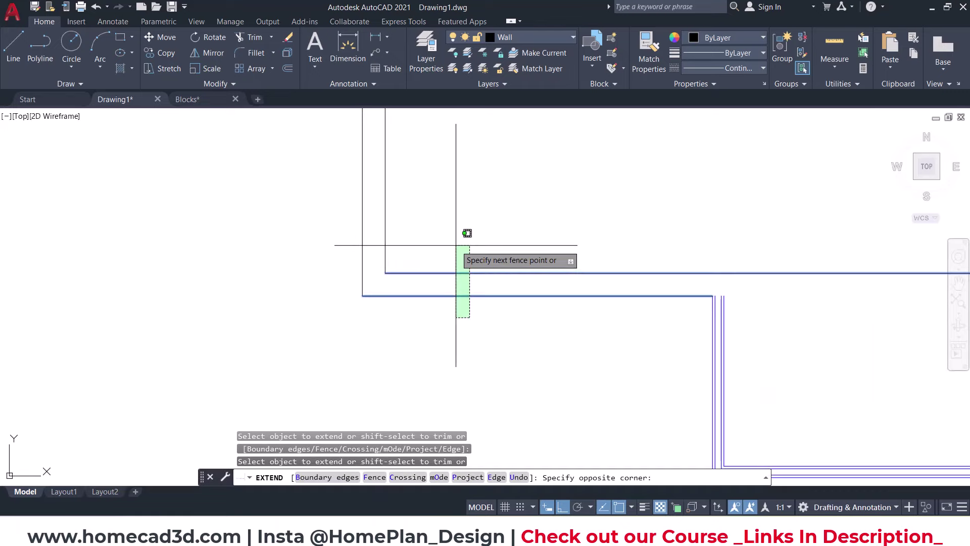
pyautogui.click(457, 255)
pyautogui.scroll(4, 733, 283)
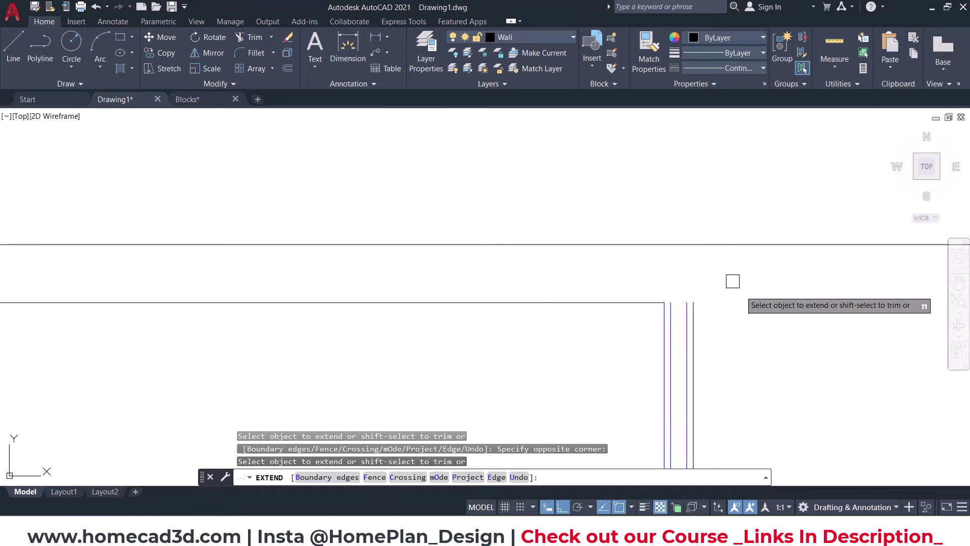
pyautogui.press('Escape')
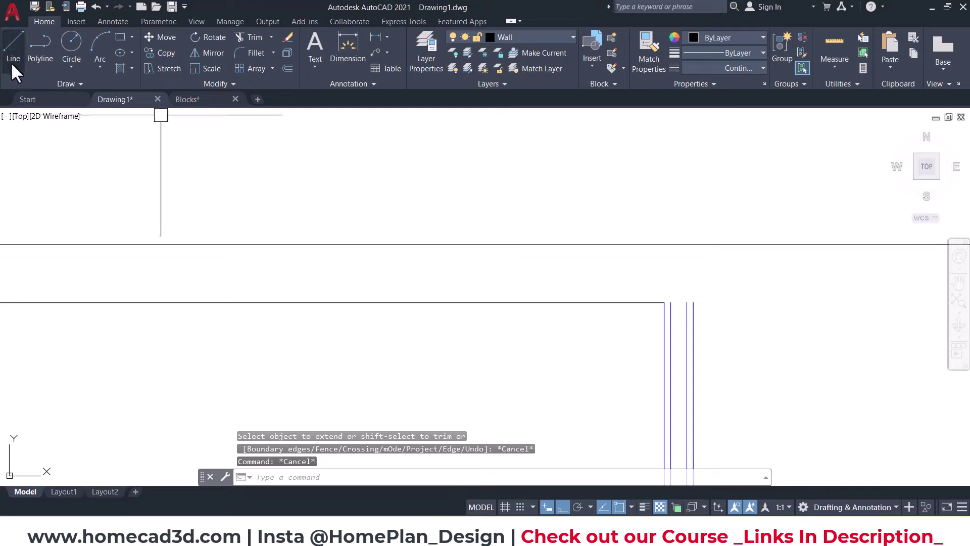
# Step: Draw a vertical line closing the wall end at the stair room corner
pyautogui.click(14, 63)
pyautogui.click(692, 302)
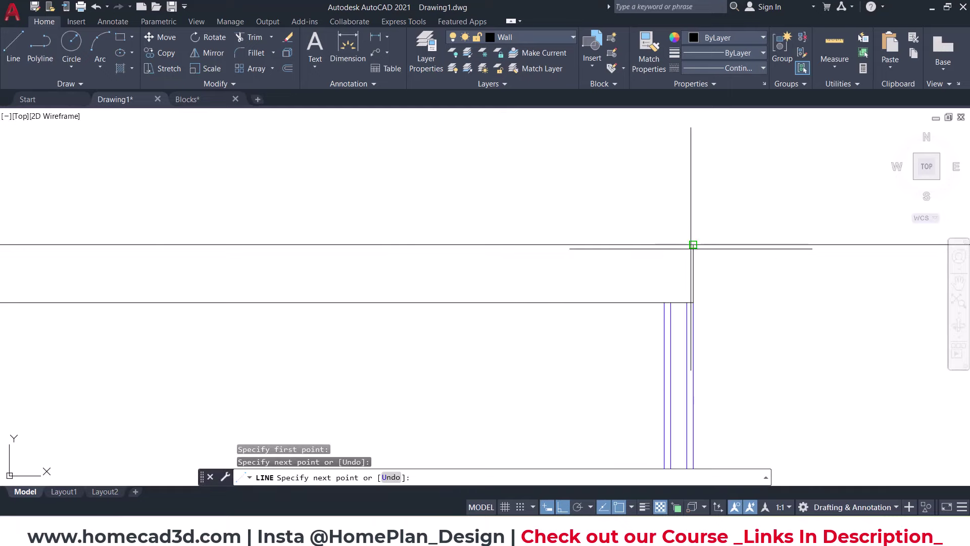
pyautogui.click(692, 245)
pyautogui.press('Escape')
pyautogui.write('tr')
pyautogui.press('Return')
pyautogui.scroll(-5, 707, 253)
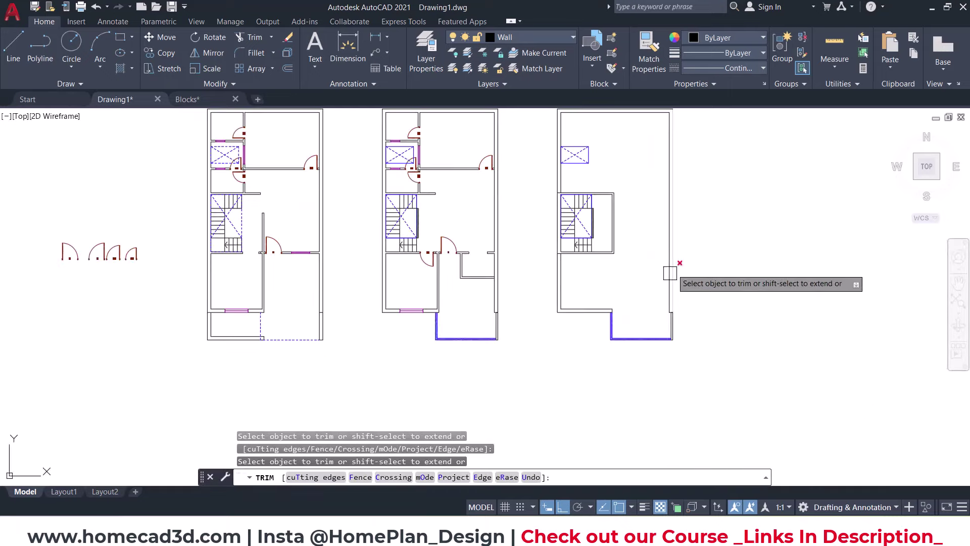
pyautogui.press('Escape')
pyautogui.press('Escape')
pyautogui.press('Escape')
pyautogui.scroll(4, 571, 152)
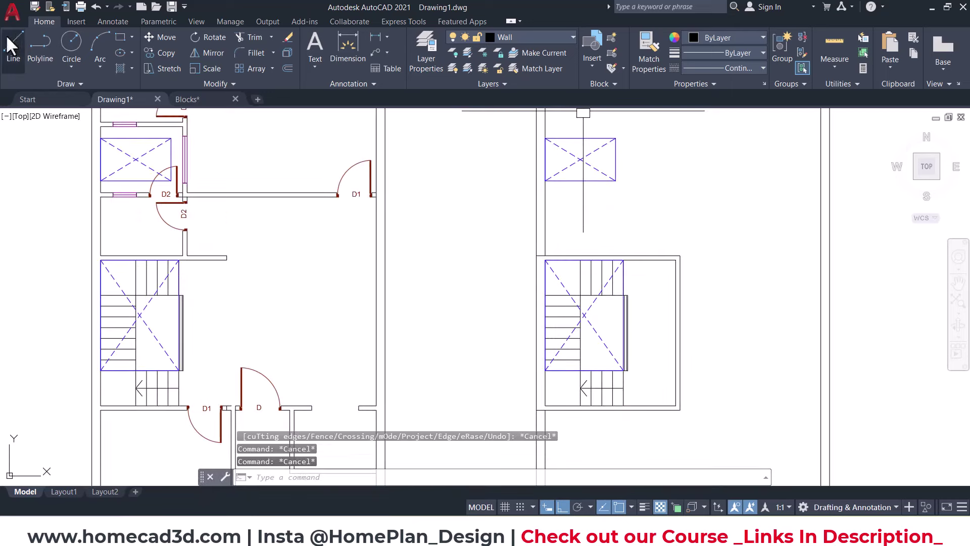
# Step: Close the other wall end with a short line segment
pyautogui.click(10, 45)
pyautogui.scroll(3, 657, 279)
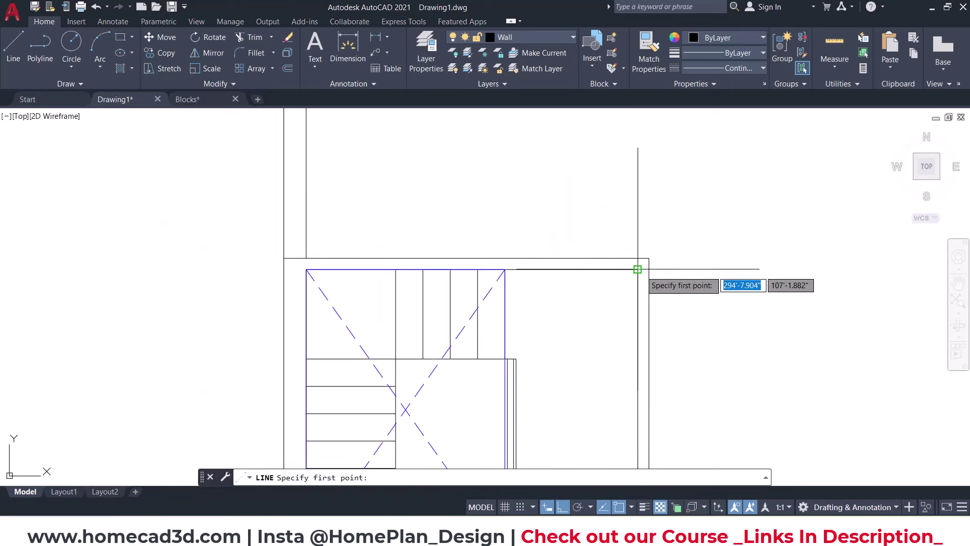
pyautogui.click(648, 270)
pyautogui.press('Escape')
# Step: Offset the wall-end line 9" and then 3' down the stair room's right wall
pyautogui.write('o')
pyautogui.press('space')
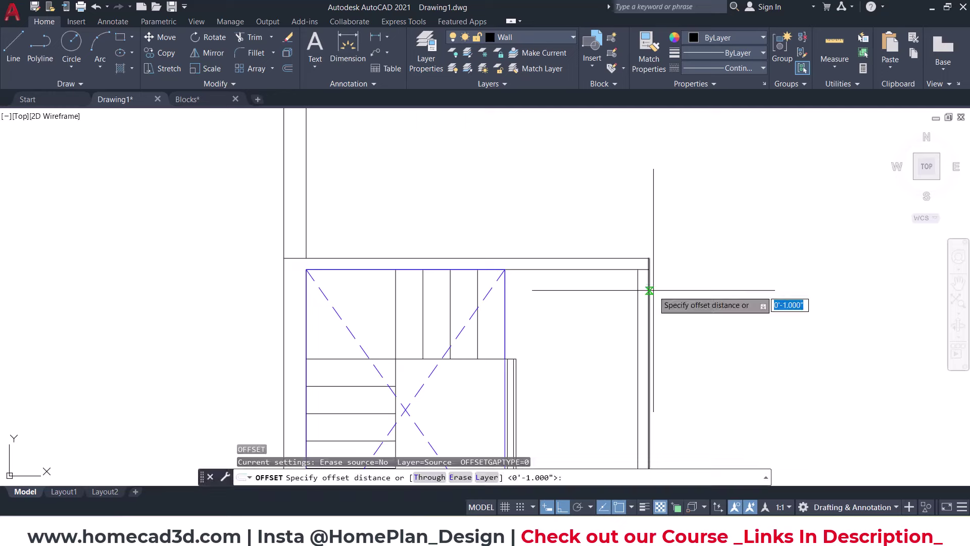
pyautogui.press('Return')
pyautogui.click(642, 291)
pyautogui.click(645, 310)
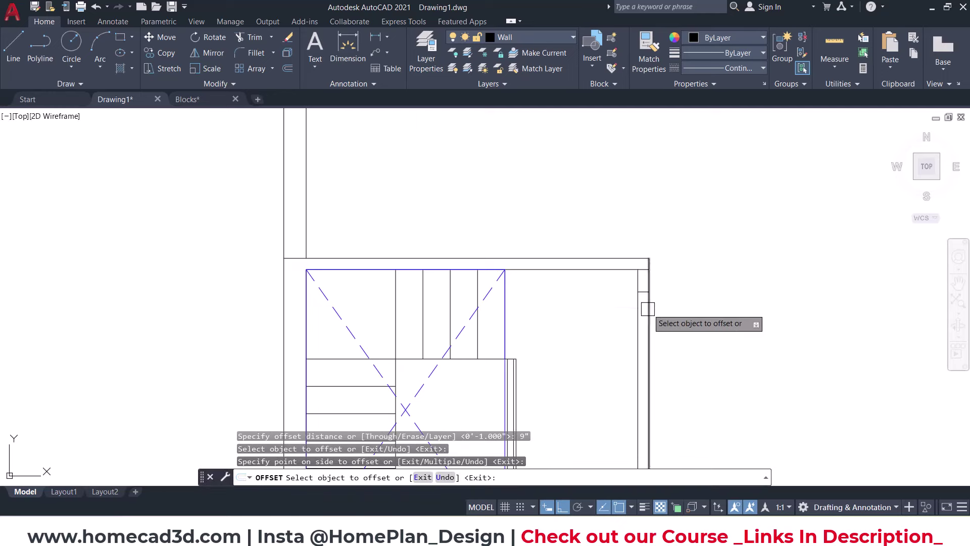
pyautogui.click(642, 292)
pyautogui.click(649, 332)
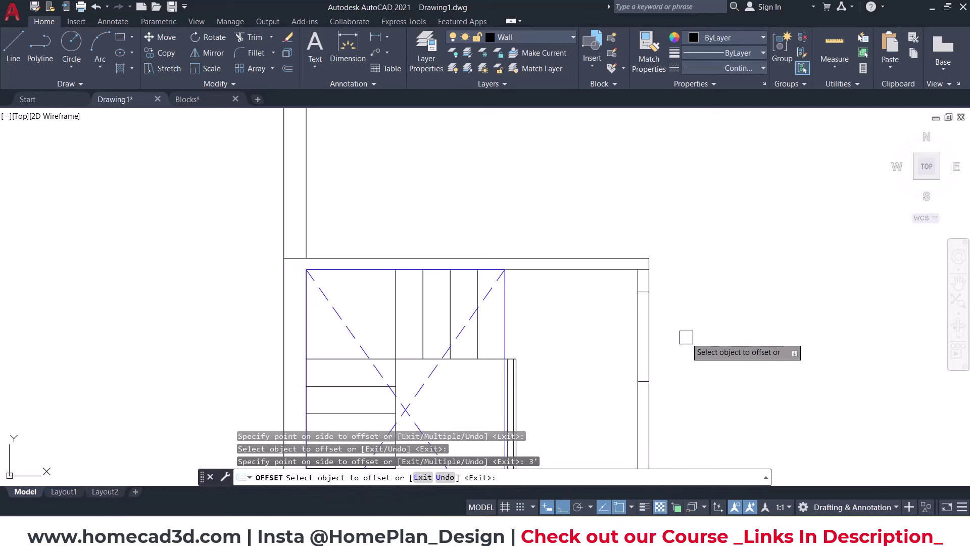
pyautogui.press('Escape')
# Step: Trim the opening gap, erase the leftover stub, and turn all layers back on
pyautogui.write('tr')
pyautogui.press('space')
pyautogui.scroll(3, 632, 270)
pyautogui.press('Escape')
pyautogui.click(657, 266)
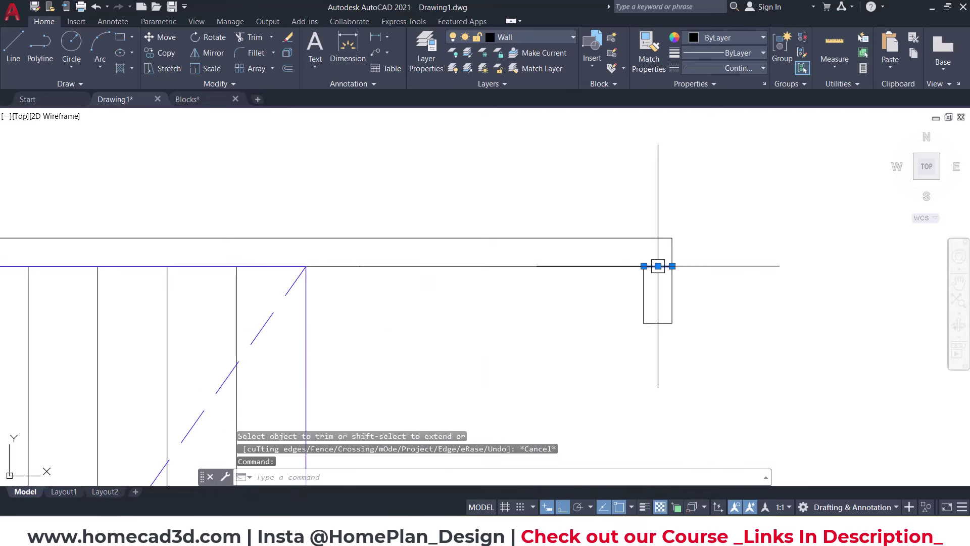
pyautogui.press('Delete')
pyautogui.click(452, 68)
# Step: Draw a short line across the wall below the stair
pyautogui.scroll(-5, 512, 221)
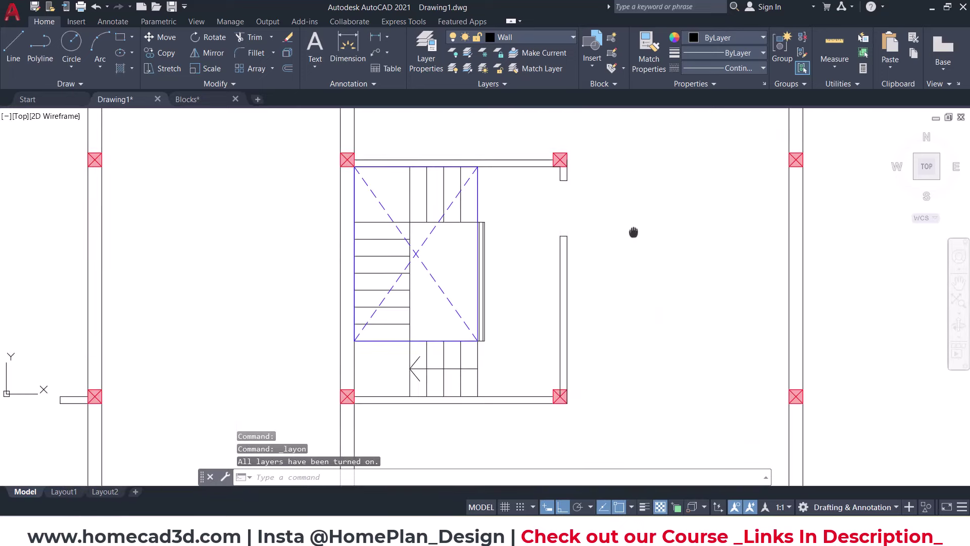
pyautogui.click(557, 42)
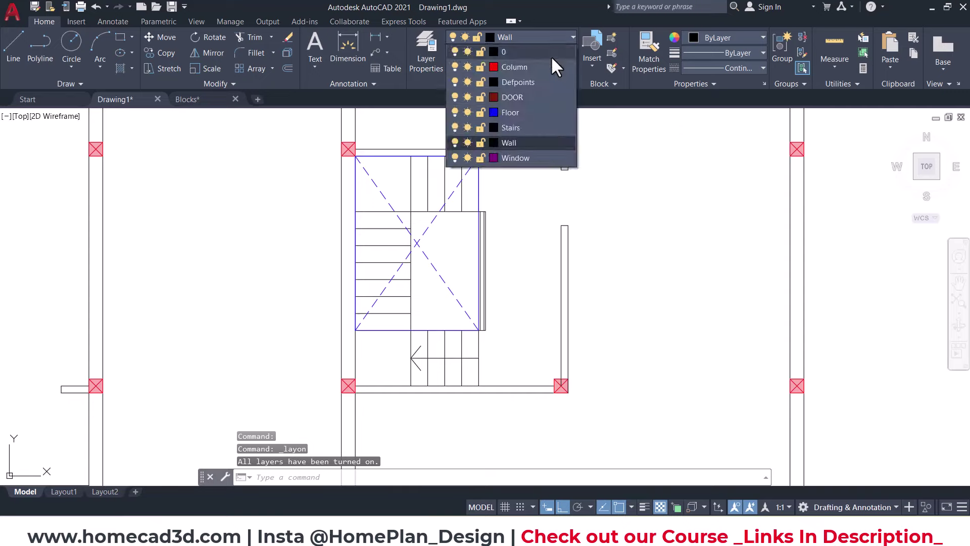
pyautogui.press('Escape')
pyautogui.scroll(-2, 513, 227)
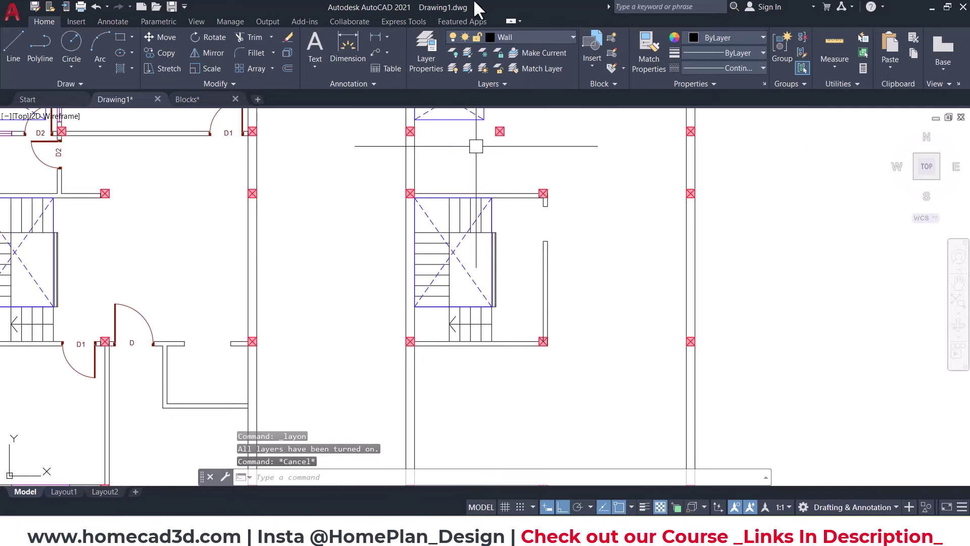
pyautogui.click(14, 45)
pyautogui.scroll(2, 480, 337)
pyautogui.scroll(3, 477, 354)
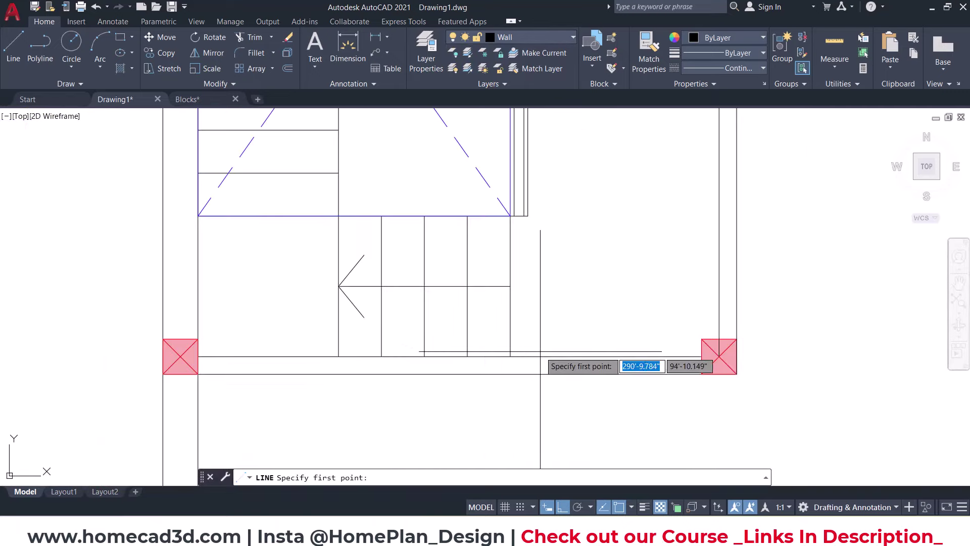
pyautogui.click(450, 373)
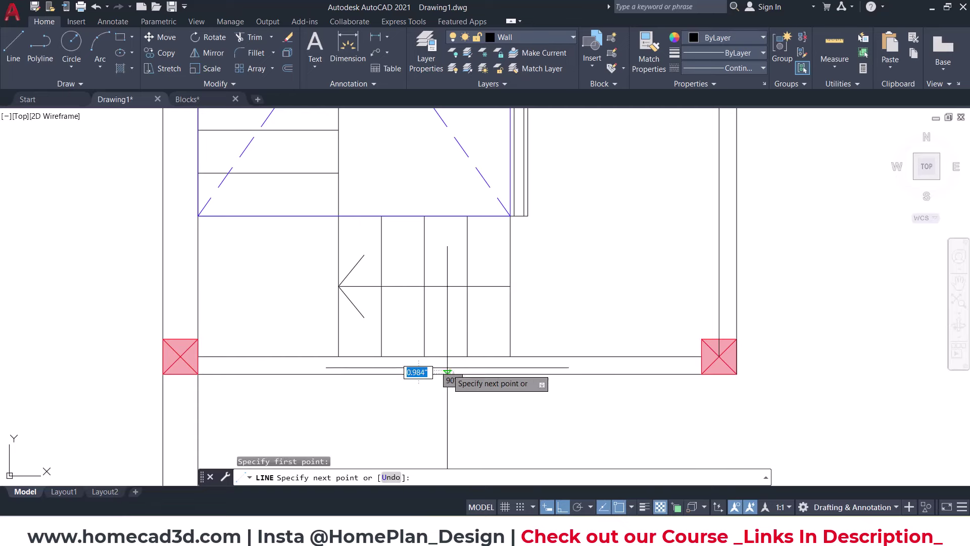
pyautogui.click(449, 356)
pyautogui.press('Escape')
# Step: Offset that short line 2.5 to both the right and left
pyautogui.write('o')
pyautogui.press('Return')
pyautogui.write('2.5')
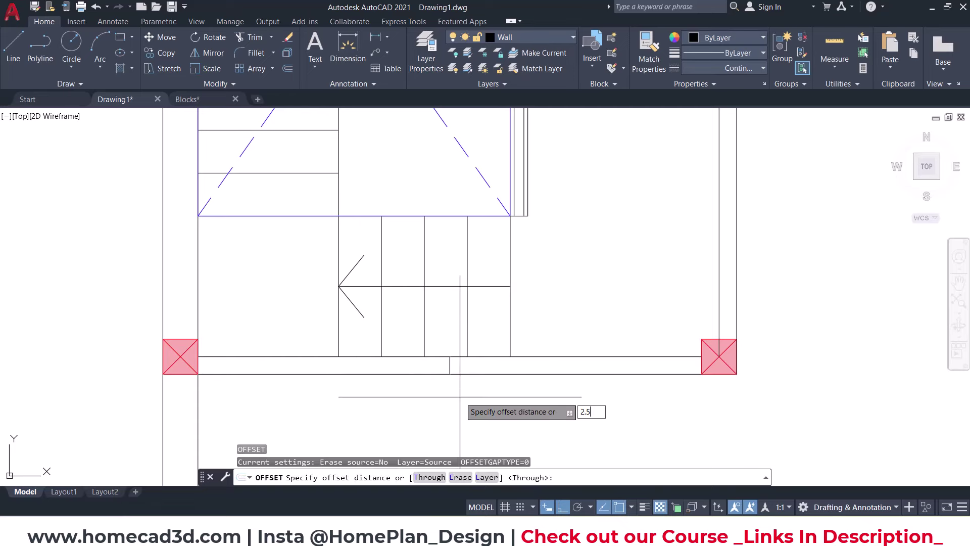
pyautogui.press('Return')
pyautogui.click(448, 368)
pyautogui.click(537, 370)
pyautogui.click(448, 364)
pyautogui.click(381, 382)
pyautogui.press('Escape')
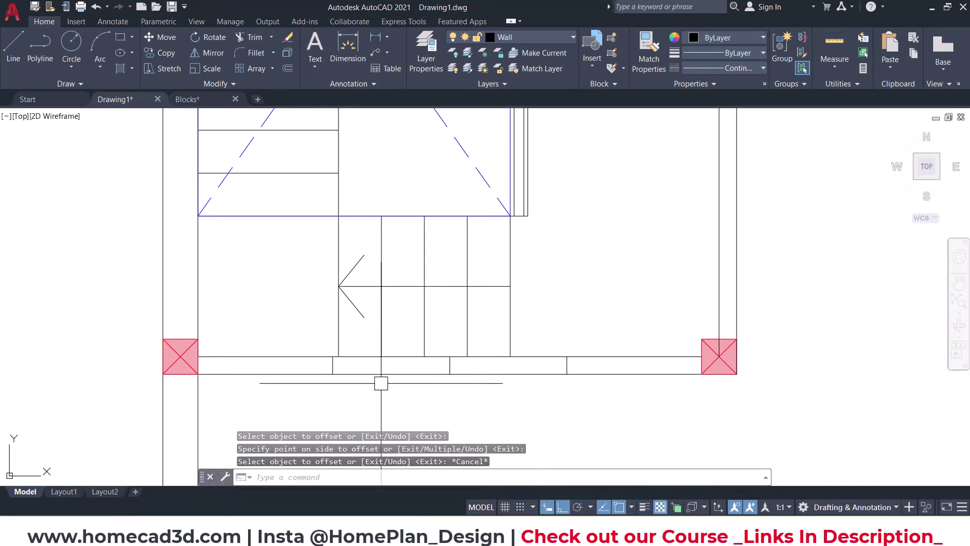
# Step: Trim the wall lines and short segments to cut the opening
pyautogui.write('tr')
pyautogui.press('Return')
pyautogui.click(494, 310)
pyautogui.click(477, 401)
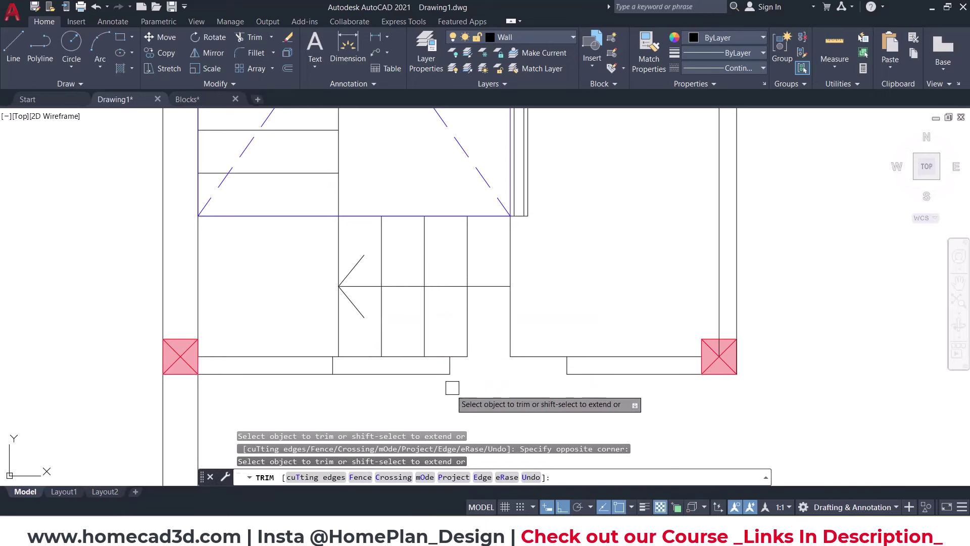
pyautogui.scroll(4, 452, 387)
pyautogui.click(445, 316)
pyautogui.click(635, 314)
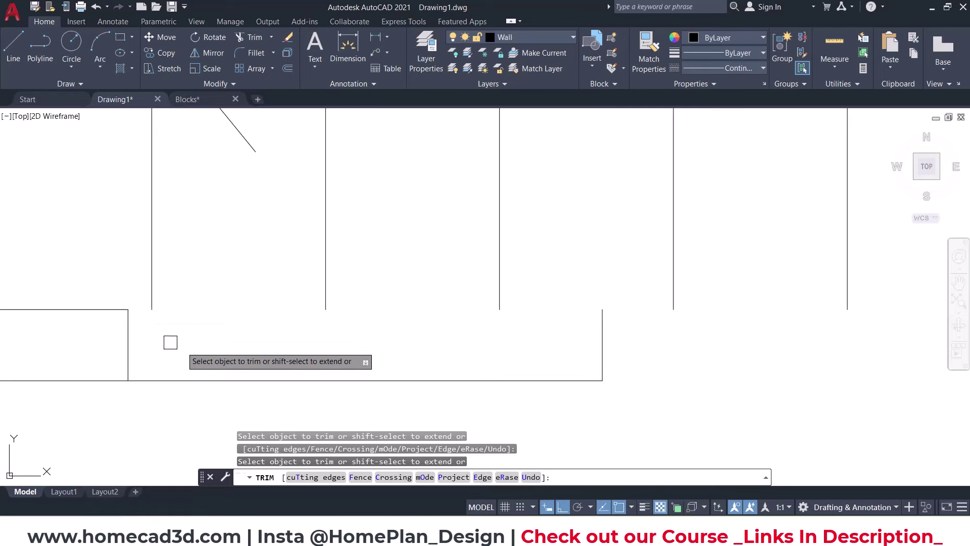
pyautogui.press('Escape')
pyautogui.press('Escape')
# Step: Erase the unwanted bottom outline polyline of the plan
pyautogui.moveTo(169, 340); pyautogui.dragTo(189, 353, button='middle')
pyautogui.click(639, 403)
pyautogui.click(373, 352)
pyautogui.press('Delete')
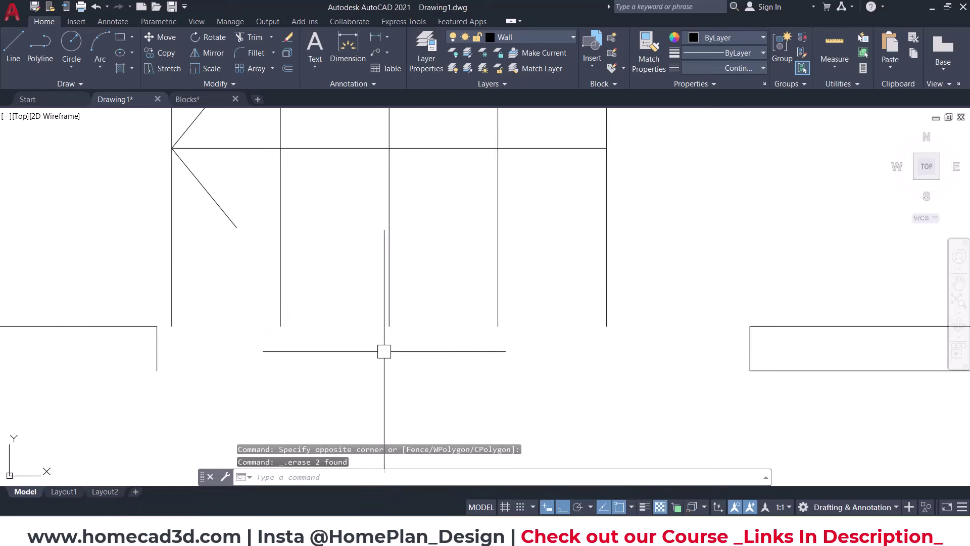
pyautogui.hotkey('ctrl', 'z')
pyautogui.press('Return')
pyautogui.press('Escape')
pyautogui.click(453, 357)
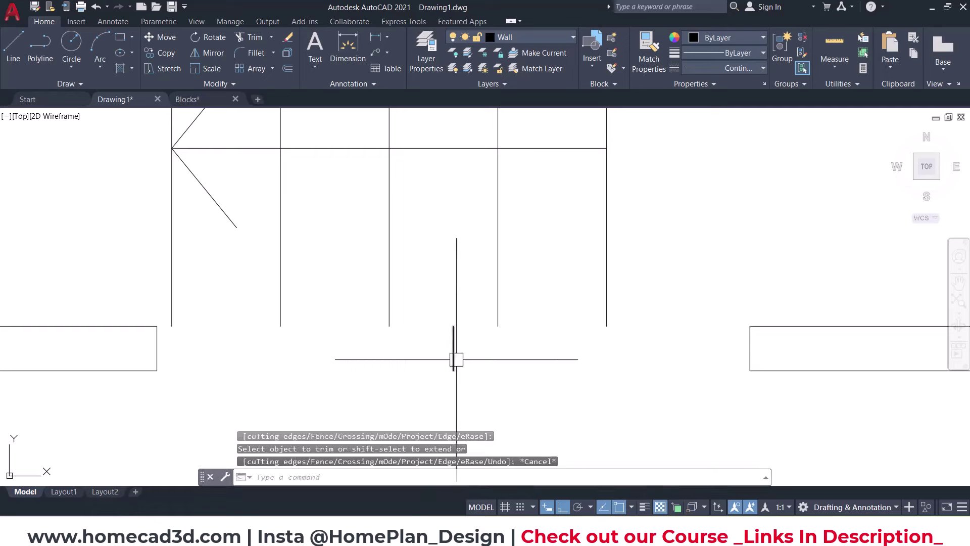
pyautogui.press('Delete')
# Step: On the Window layer, draw the window rectangle across the opening
pyautogui.click(566, 38)
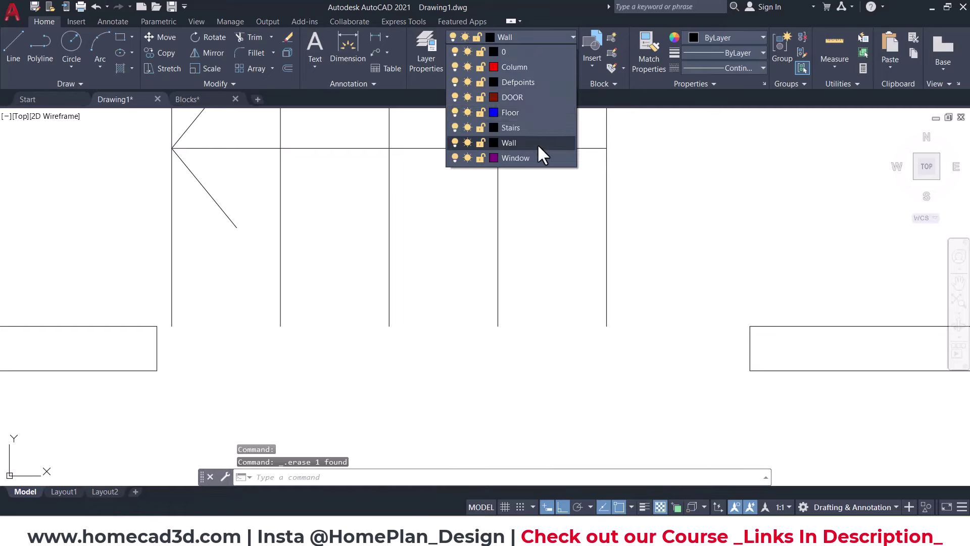
pyautogui.click(537, 158)
pyautogui.click(120, 37)
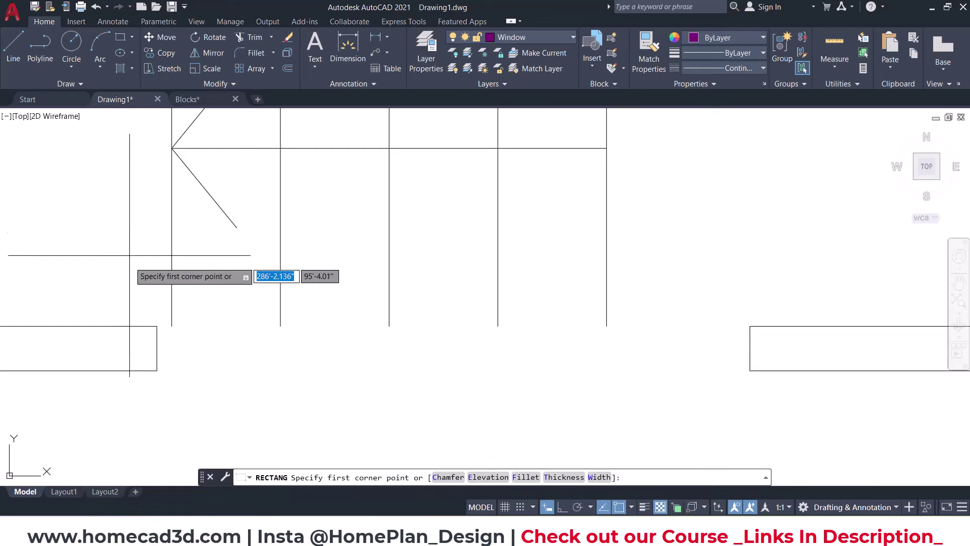
pyautogui.click(157, 326)
pyautogui.click(750, 371)
pyautogui.press('Escape')
pyautogui.press('Escape')
pyautogui.press('Escape')
# Step: Draw a midline through the window, then zoom out to all three plans
pyautogui.scroll(-8, 469, 298)
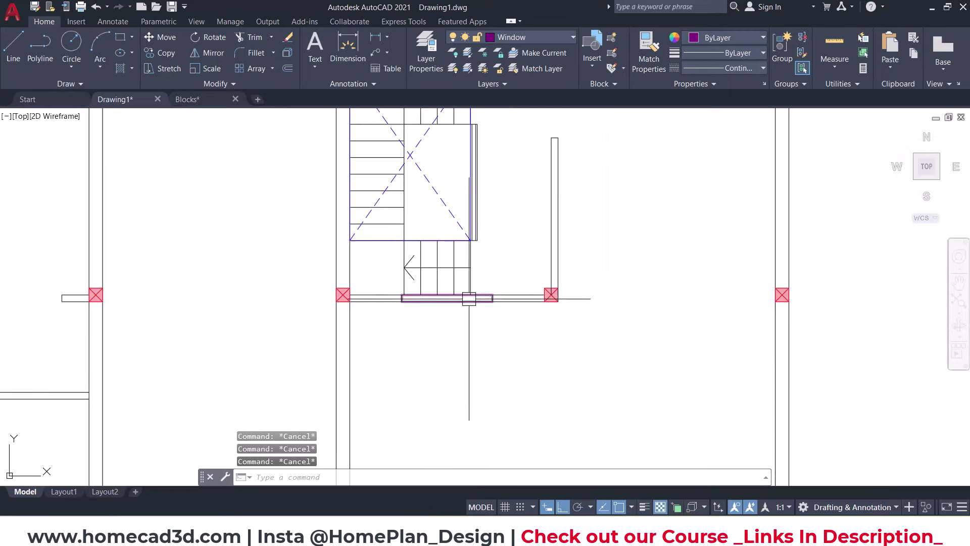
pyautogui.click(12, 38)
pyautogui.scroll(2, 481, 325)
pyautogui.scroll(2, 318, 259)
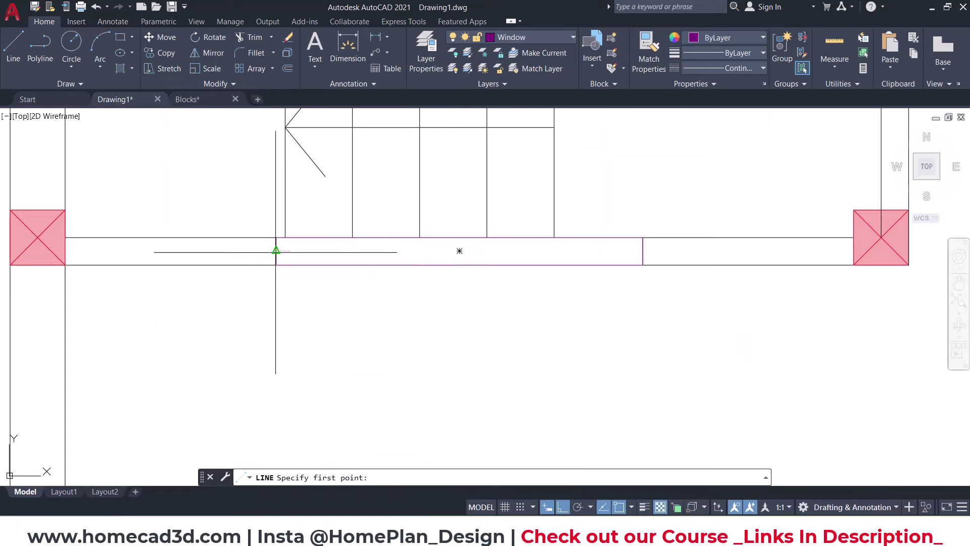
pyautogui.click(276, 250)
pyautogui.click(644, 252)
pyautogui.press('Escape')
pyautogui.press('Escape')
pyautogui.press('Escape')
pyautogui.scroll(-8, 556, 297)
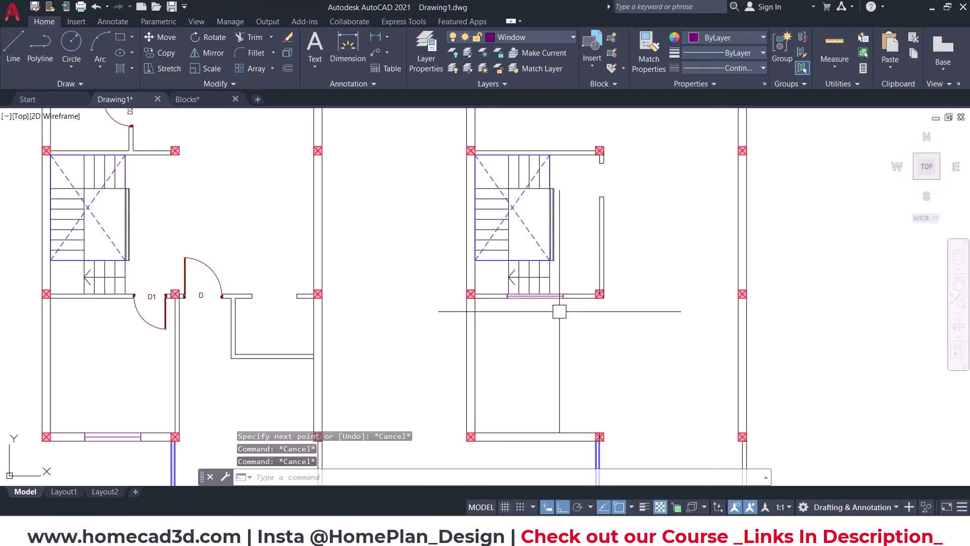
pyautogui.scroll(-3, 577, 291)
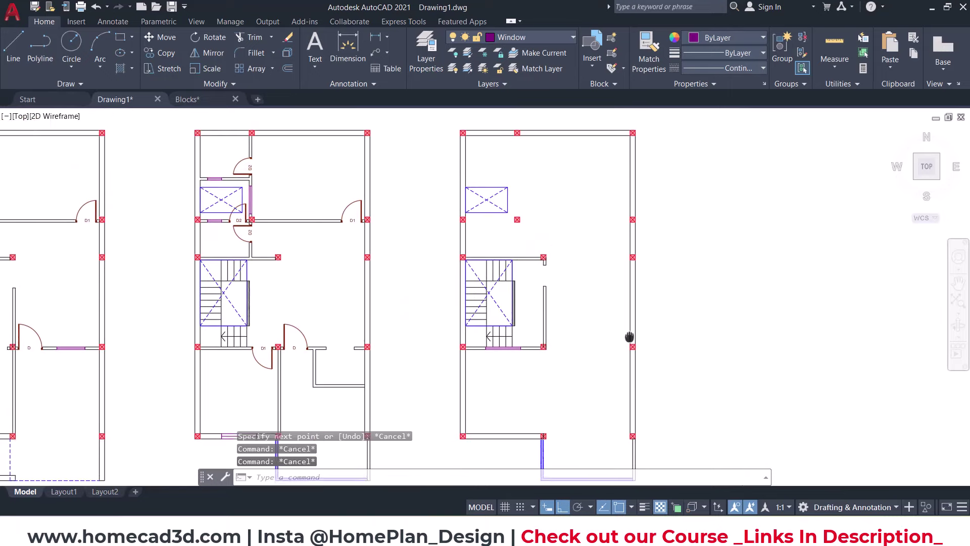
pyautogui.moveTo(554, 281); pyautogui.dragTo(716, 275, button='middle')
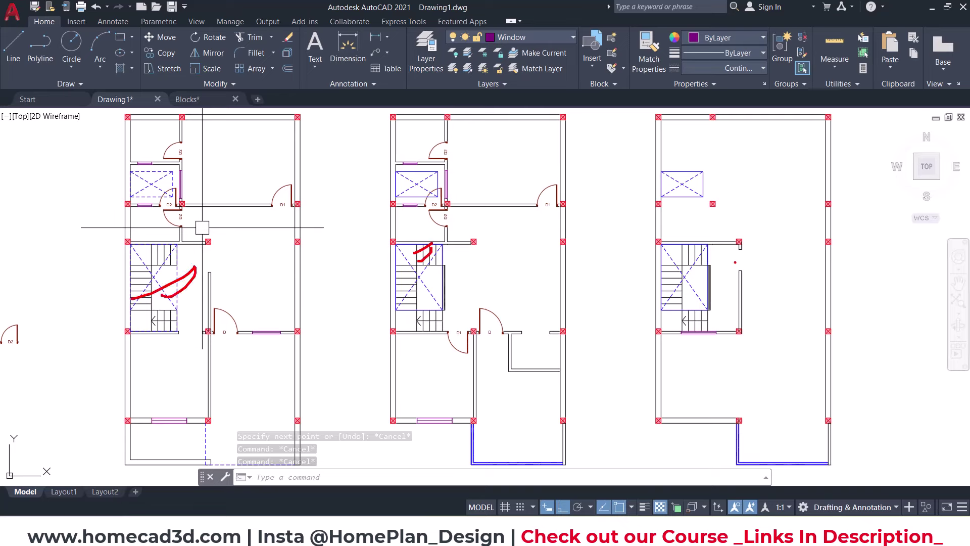
# Step: Turn off the Column layer by picking a column marker
pyautogui.click(454, 52)
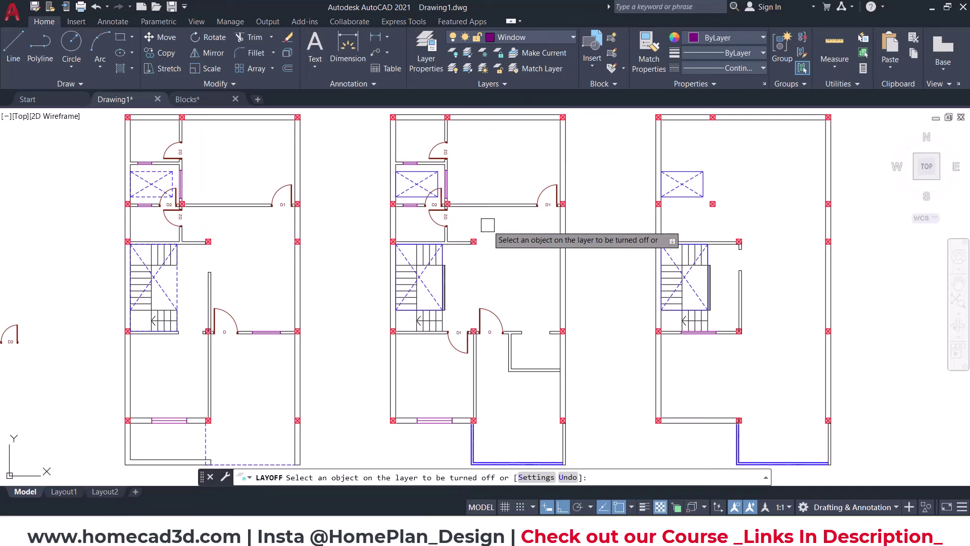
pyautogui.click(473, 242)
pyautogui.press('Escape')
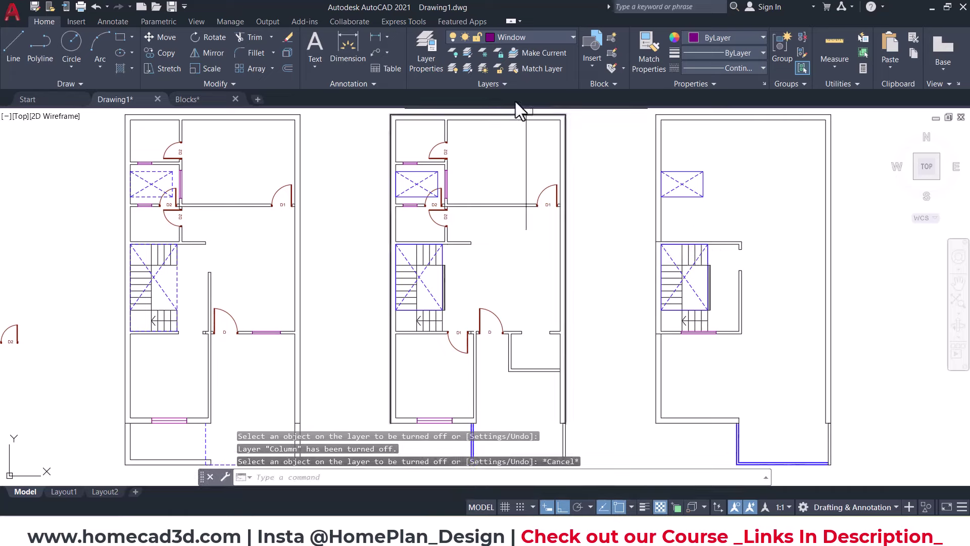
pyautogui.scroll(4, 477, 337)
pyautogui.scroll(6, 477, 337)
# Step: Join the two wall line pieces near door D
pyautogui.write('j')
pyautogui.press('Return')
pyautogui.click(451, 275)
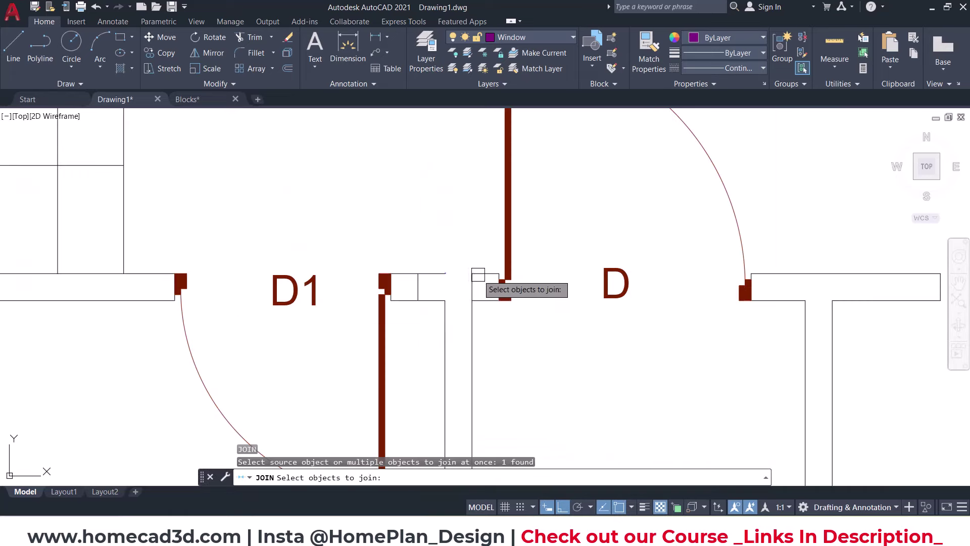
pyautogui.scroll(4, 484, 275)
pyautogui.click(479, 278)
pyautogui.press('Return')
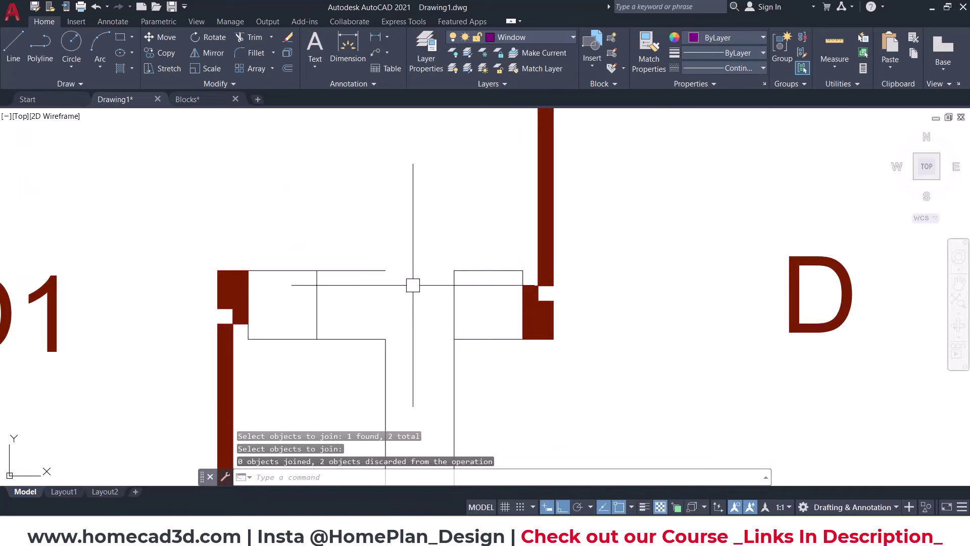
pyautogui.write('ex')
# Step: Delete the two stray vertical lines between D1 and D, and make Wall current
pyautogui.press('Return')
pyautogui.press('Escape')
pyautogui.click(475, 286)
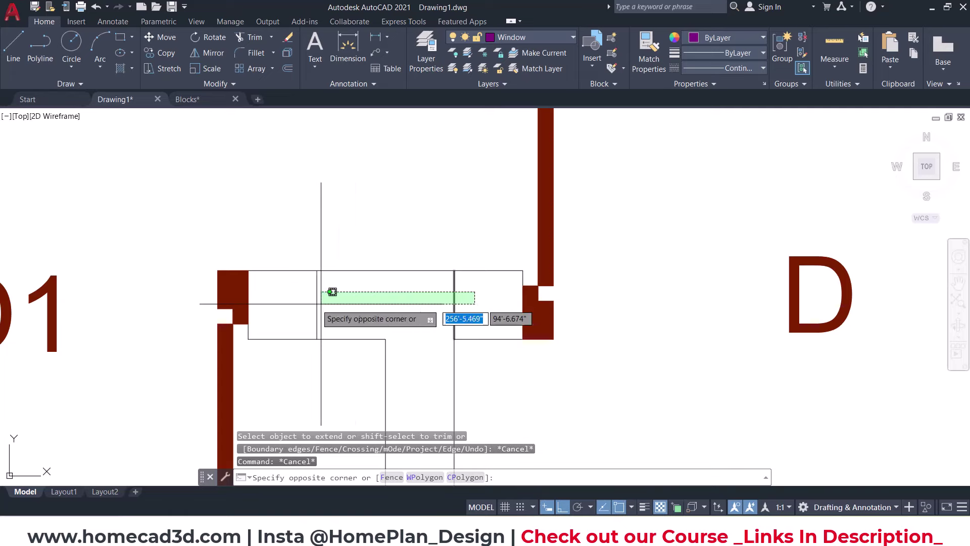
pyautogui.click(301, 304)
pyautogui.press('Delete')
pyautogui.scroll(-6, 481, 291)
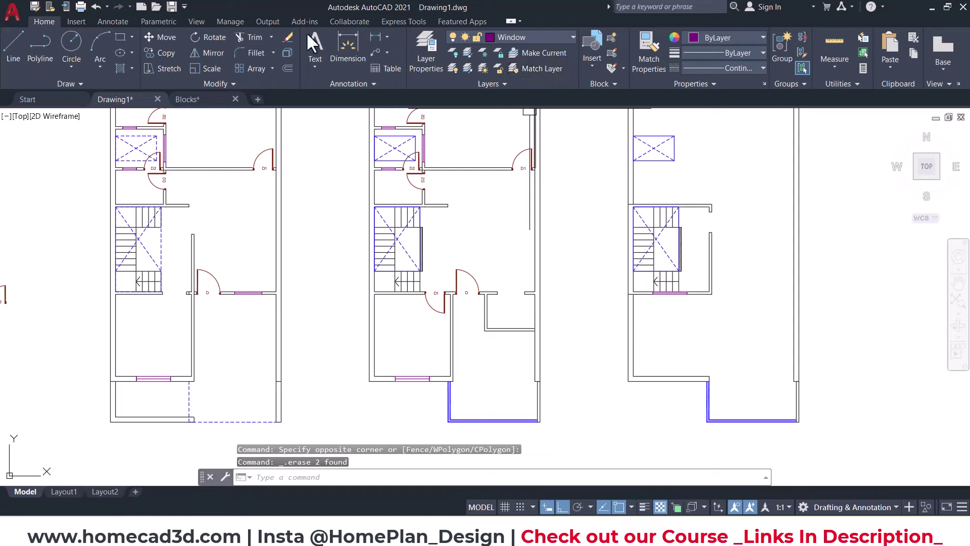
pyautogui.click(512, 37)
pyautogui.click(514, 159)
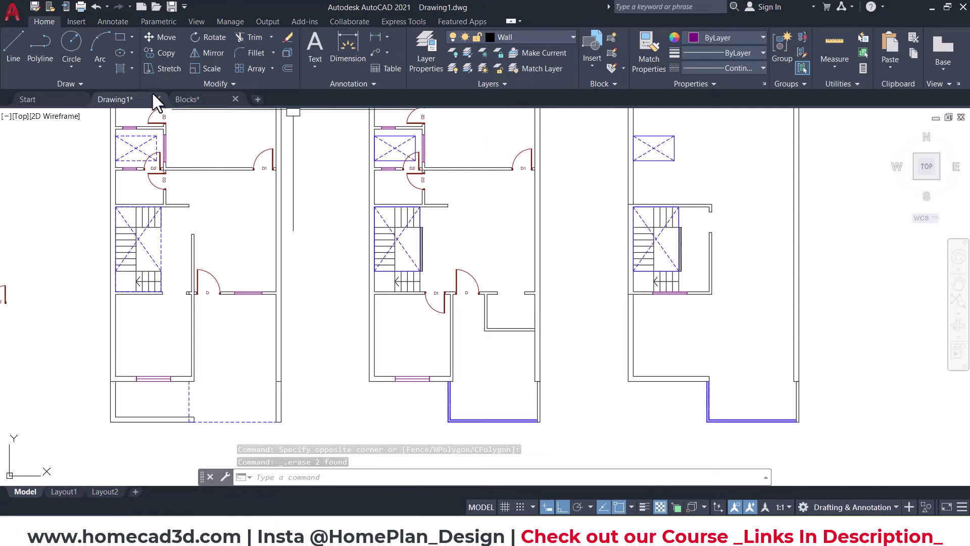
# Step: Offset a wall line 2'-6" to mark the window opening near doors D1 and D
pyautogui.click(13, 51)
pyautogui.scroll(2, 530, 332)
pyautogui.scroll(4, 500, 325)
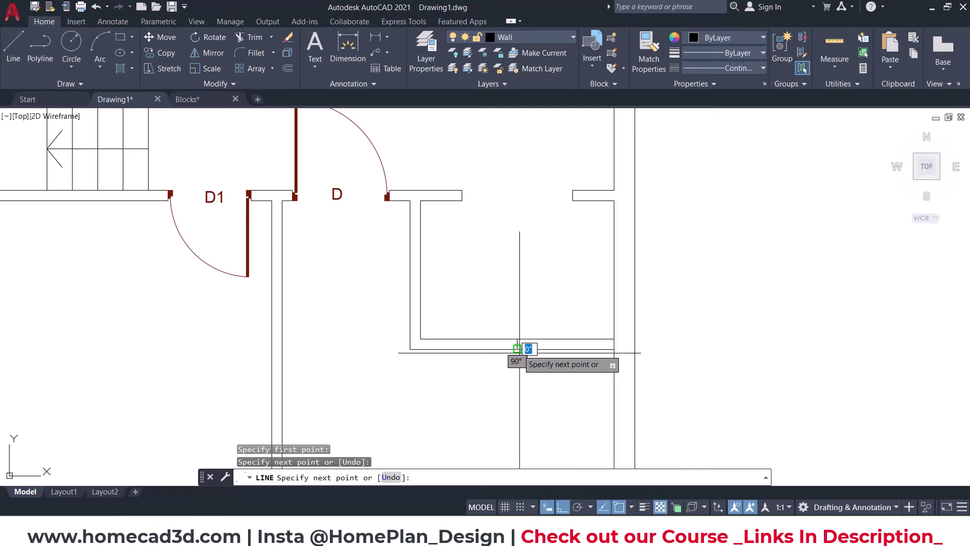
pyautogui.press('Escape')
pyautogui.write('o')
pyautogui.press('Return')
pyautogui.write('2')
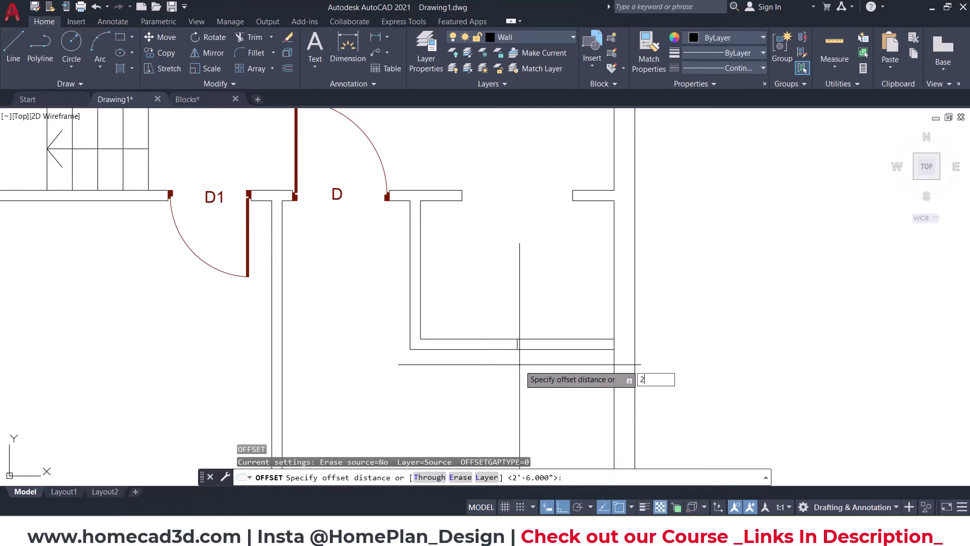
pyautogui.press('Return')
pyautogui.scroll(3, 519, 363)
pyautogui.click(516, 351)
pyautogui.click(500, 325)
pyautogui.press('Escape')
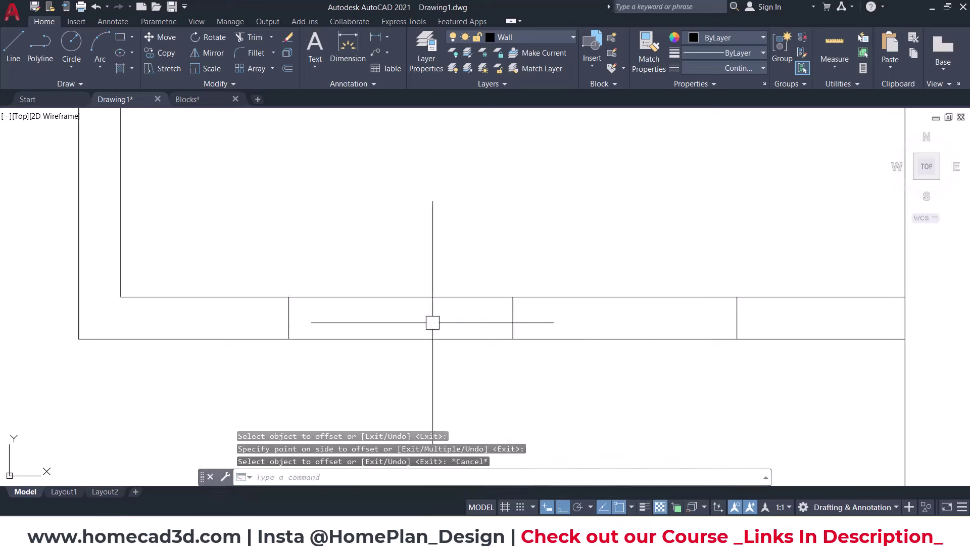
# Step: Trim the wall at the opening and delete the short leftover line
pyautogui.write('tr')
pyautogui.press('Return')
pyautogui.click(574, 243)
pyautogui.click(544, 274)
pyautogui.write('tr')
pyautogui.press('Return')
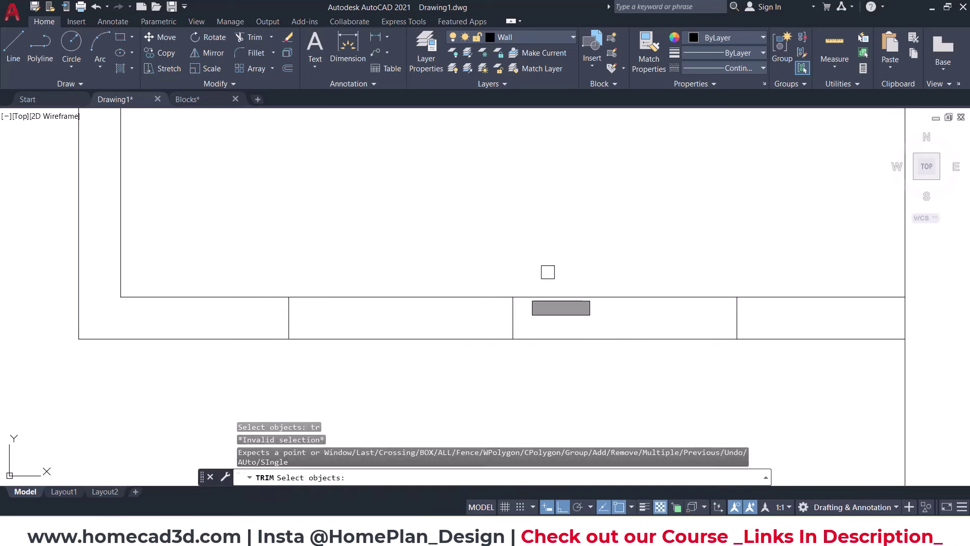
pyautogui.press('Escape')
pyautogui.scroll(-2, 476, 347)
pyautogui.click(512, 320)
pyautogui.press('Delete')
# Step: On the Window layer, draw the window rectangle in the gap, then zoom out to all plans
pyautogui.scroll(2, 519, 299)
pyautogui.scroll(-1, 519, 299)
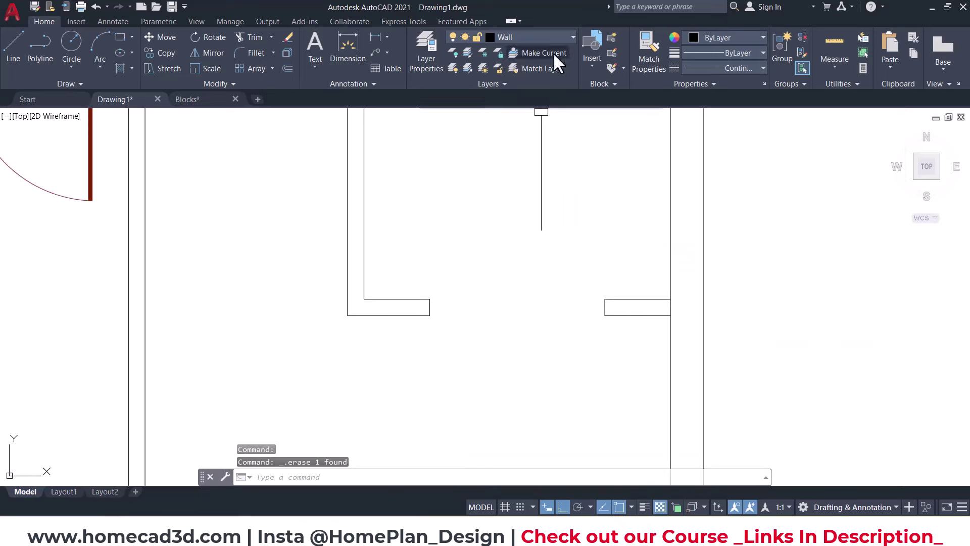
pyautogui.click(556, 40)
pyautogui.click(532, 154)
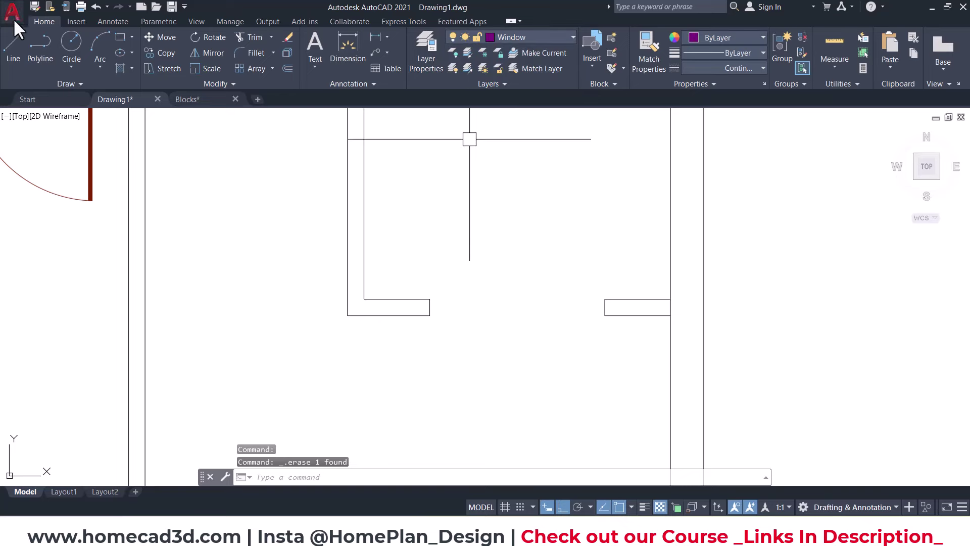
pyautogui.click(121, 38)
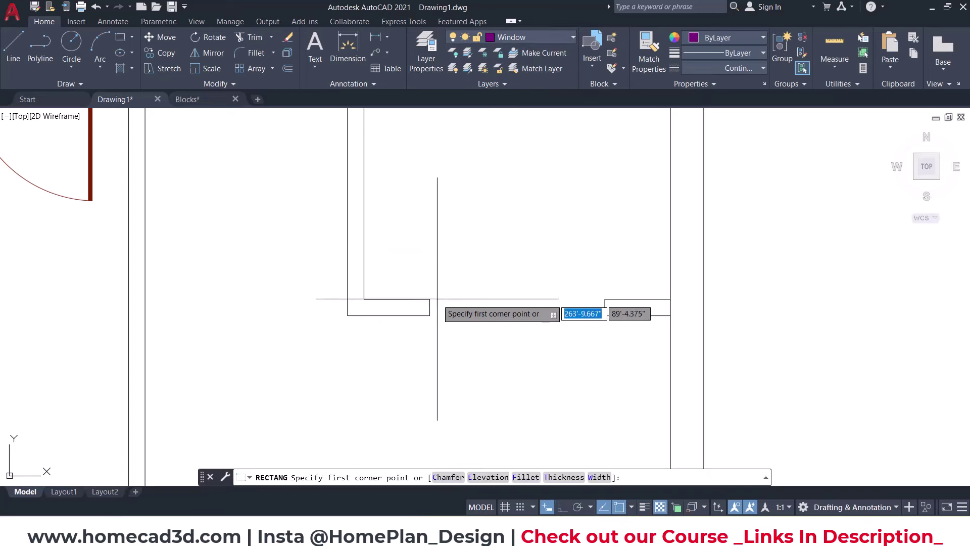
pyautogui.click(429, 299)
pyautogui.write('tr')
pyautogui.press('Return')
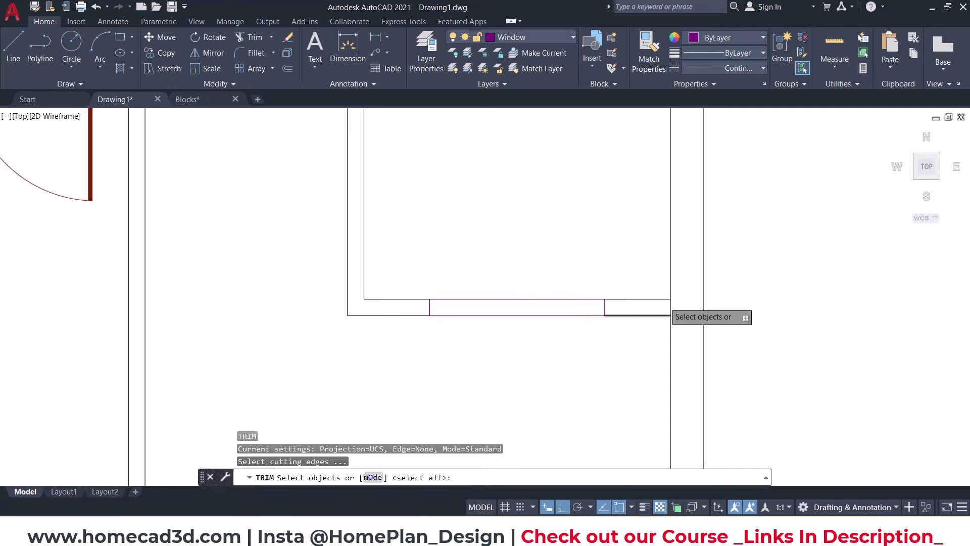
pyautogui.press('Return')
pyautogui.scroll(-3, 672, 318)
pyautogui.scroll(-3, 677, 318)
pyautogui.moveTo(677, 318)
pyautogui.mouseDown(button='middle')
pyautogui.moveTo(681, 307)
pyautogui.moveTo(685, 316)
pyautogui.mouseUp(button='middle')
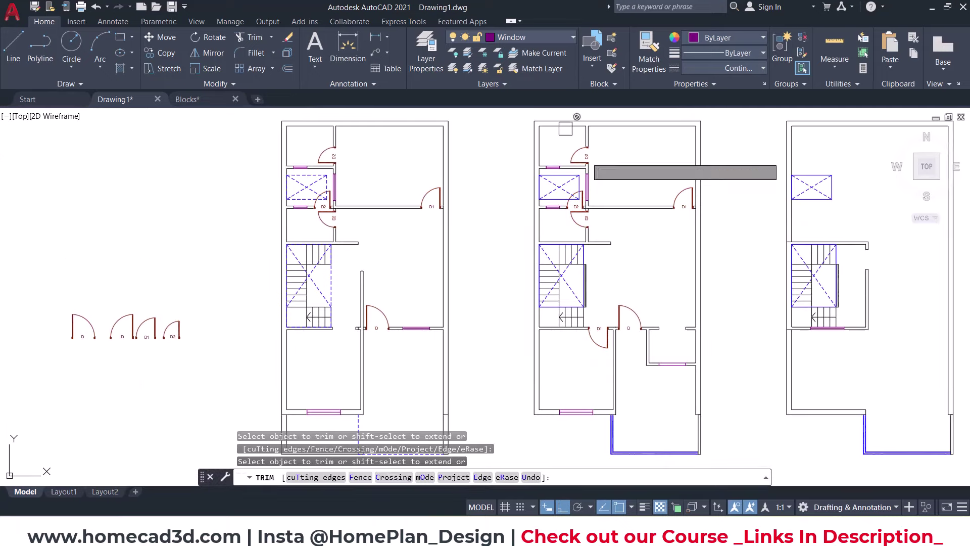
# Step: Create a white 'wall hatch' layer and make it the current layer
pyautogui.click(426, 53)
pyautogui.click(310, 158)
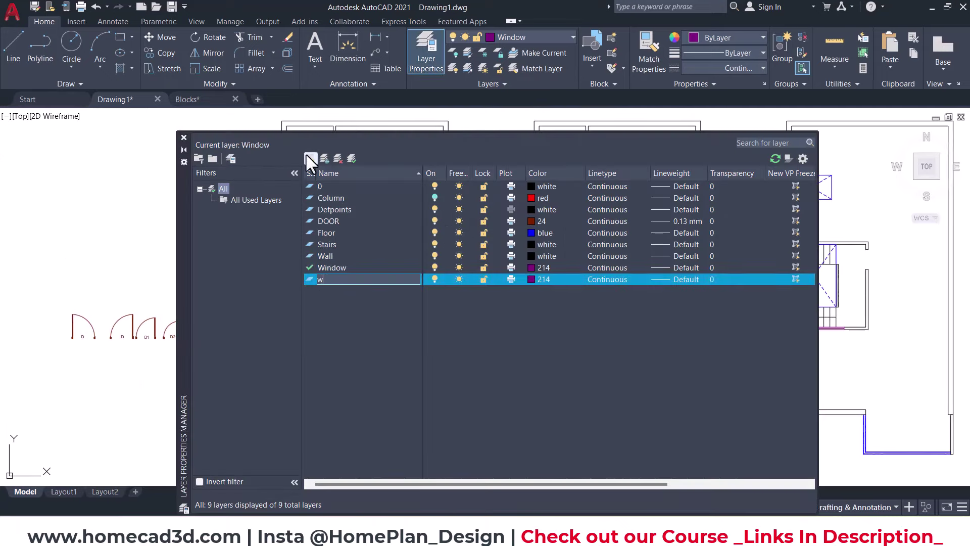
pyautogui.write('wall hatch')
pyautogui.click(526, 280)
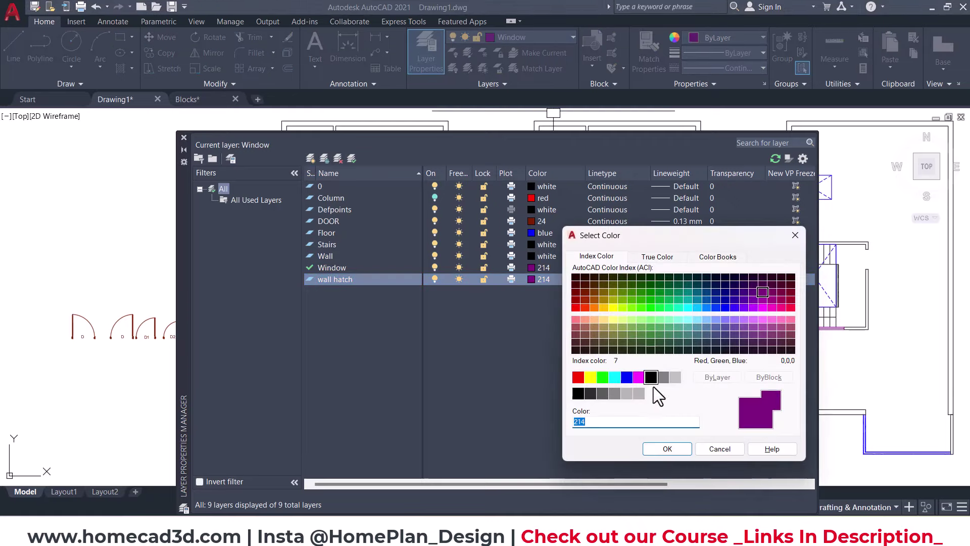
pyautogui.click(650, 375)
pyautogui.click(667, 445)
pyautogui.click(183, 137)
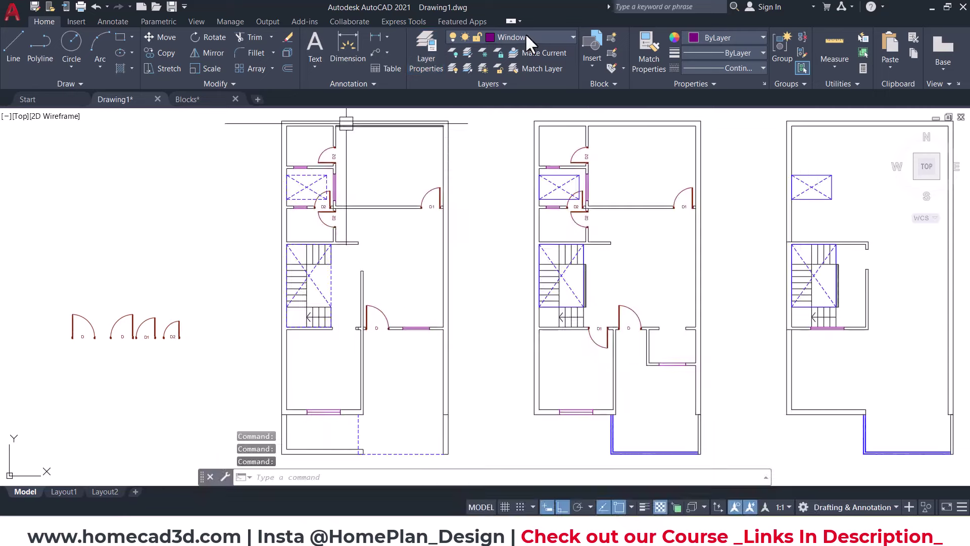
pyautogui.click(525, 35)
pyautogui.click(532, 160)
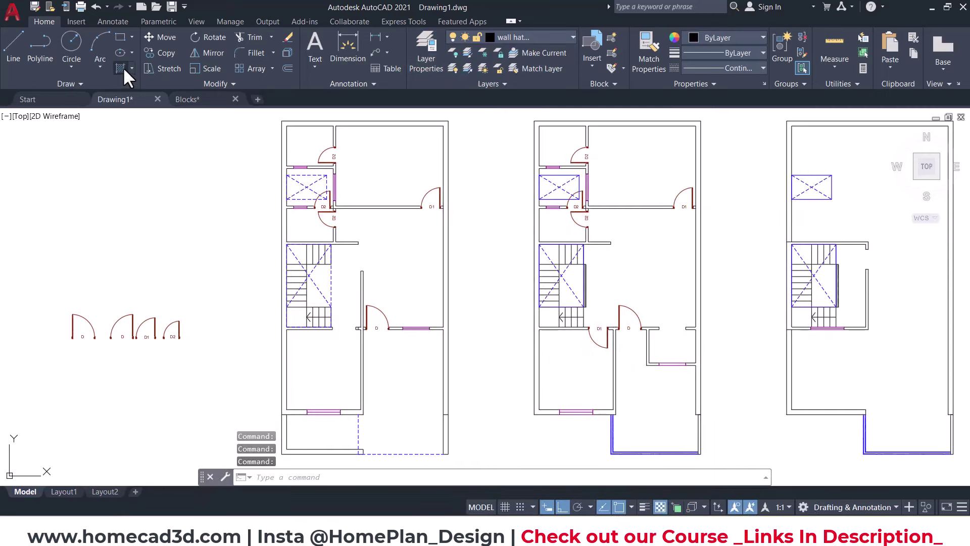
# Step: Fill the first plan's walls with ByLayer solid hatch, including the stub and D2–D1 wall
pyautogui.click(121, 68)
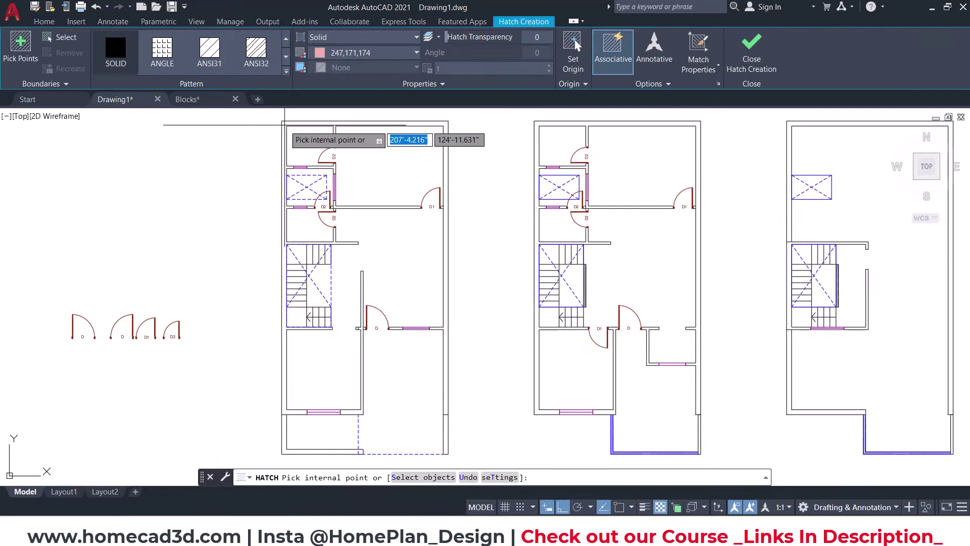
pyautogui.click(285, 126)
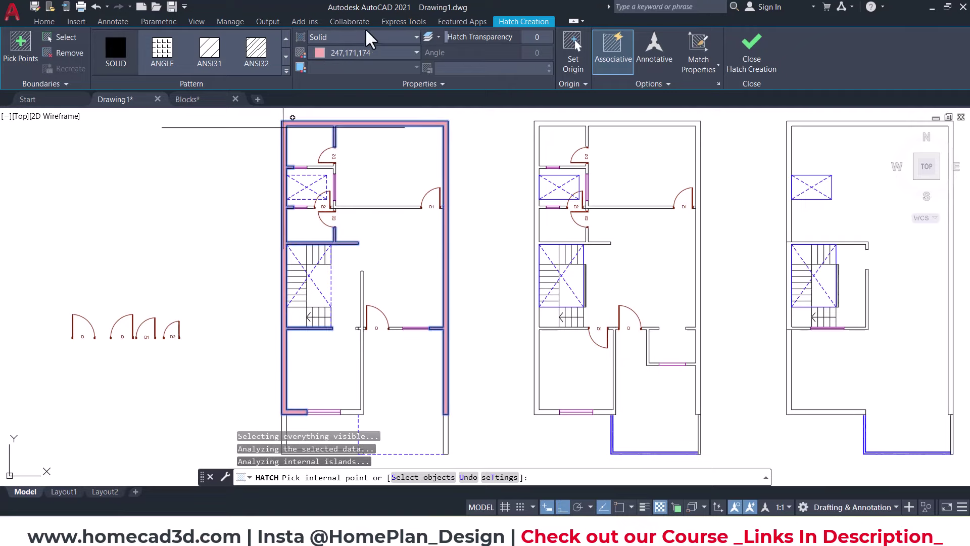
pyautogui.click(359, 53)
pyautogui.click(343, 69)
pyautogui.scroll(6, 336, 168)
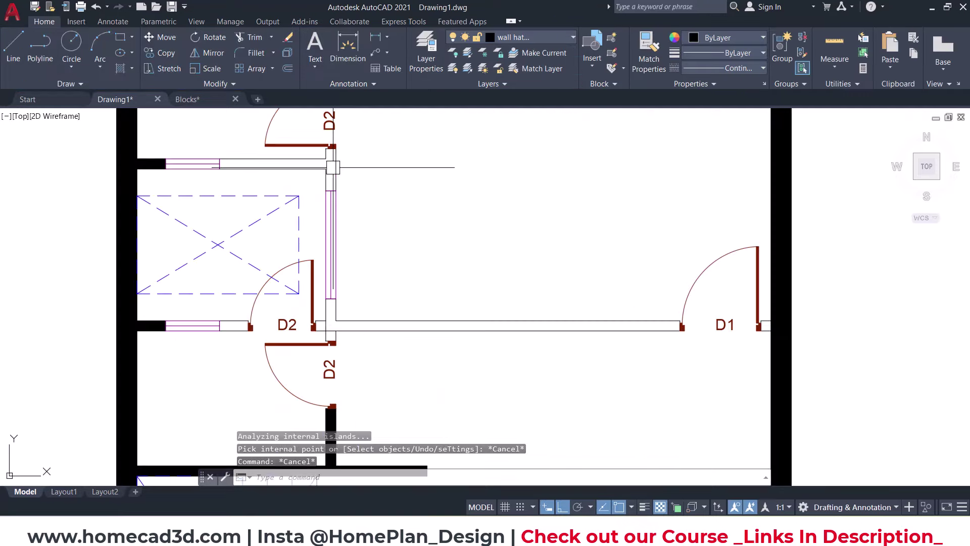
pyautogui.click(330, 310)
pyautogui.click(334, 326)
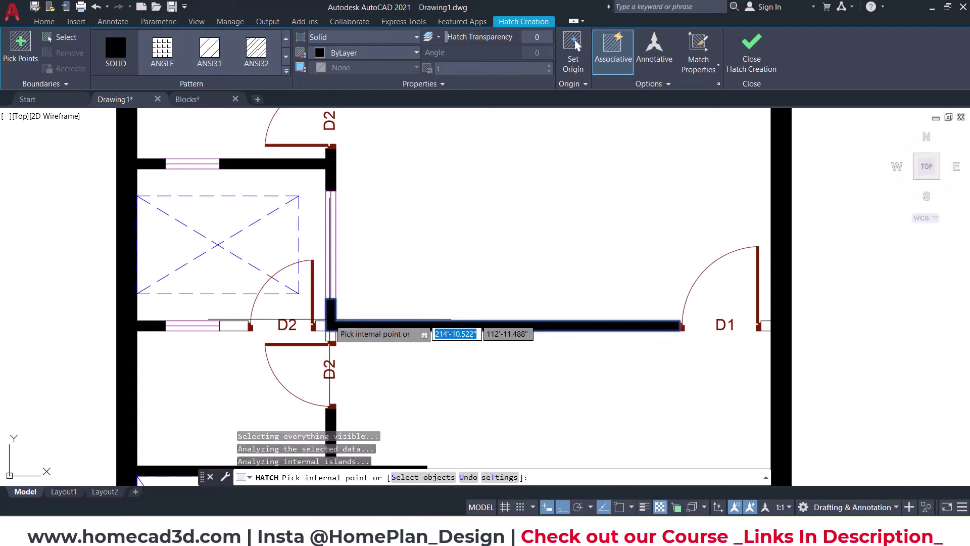
pyautogui.scroll(3, 333, 333)
pyautogui.click(101, 311)
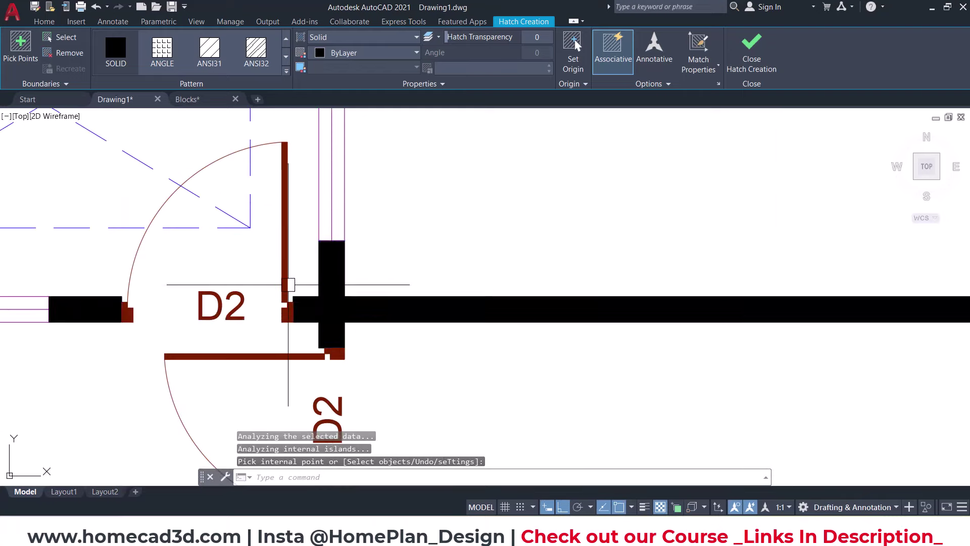
pyautogui.press('Return')
pyautogui.scroll(-8, 414, 243)
pyautogui.moveTo(467, 285); pyautogui.dragTo(436, 173, button='middle')
# Step: Start another hatch fill on the first plan's upper rooms, then cancel it
pyautogui.press('Return')
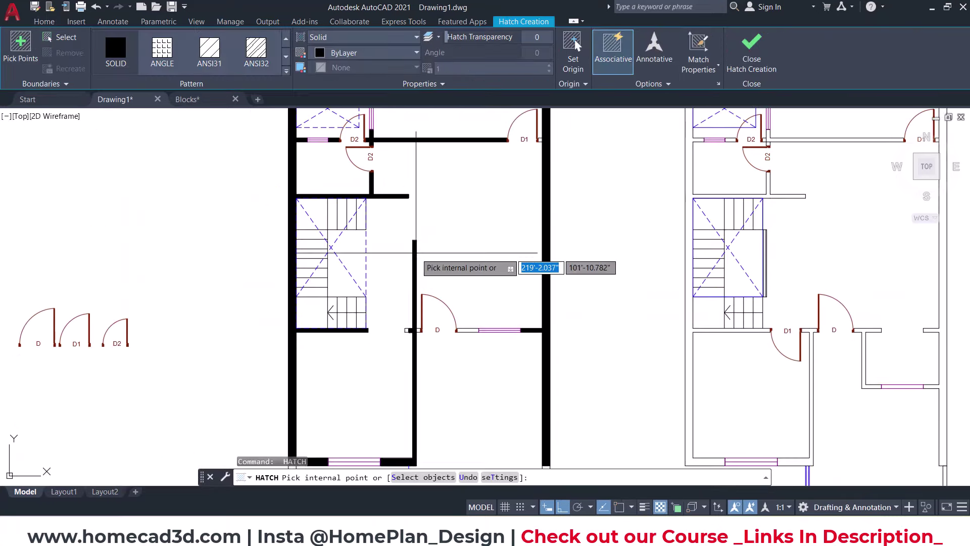
pyautogui.scroll(8, 422, 340)
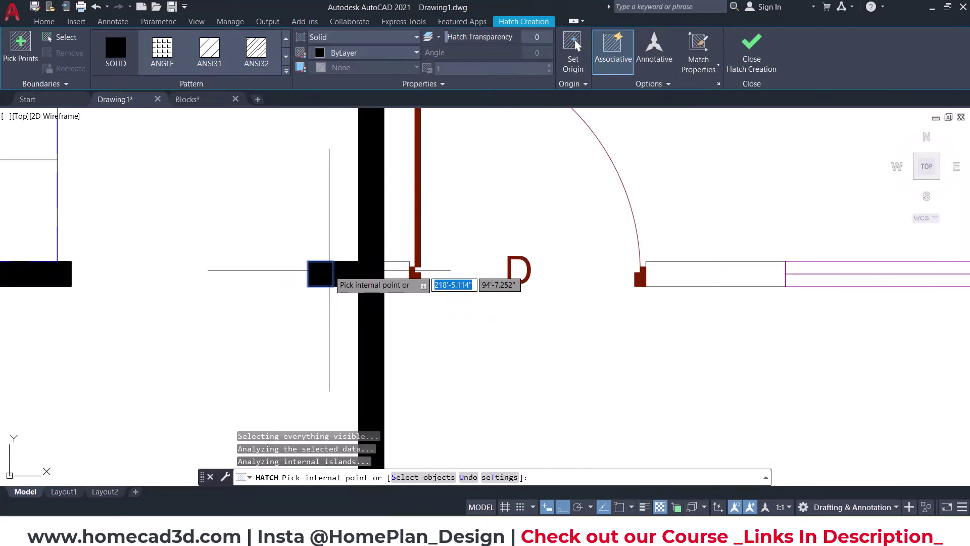
pyautogui.scroll(-3, 680, 260)
pyautogui.scroll(-3, 635, 283)
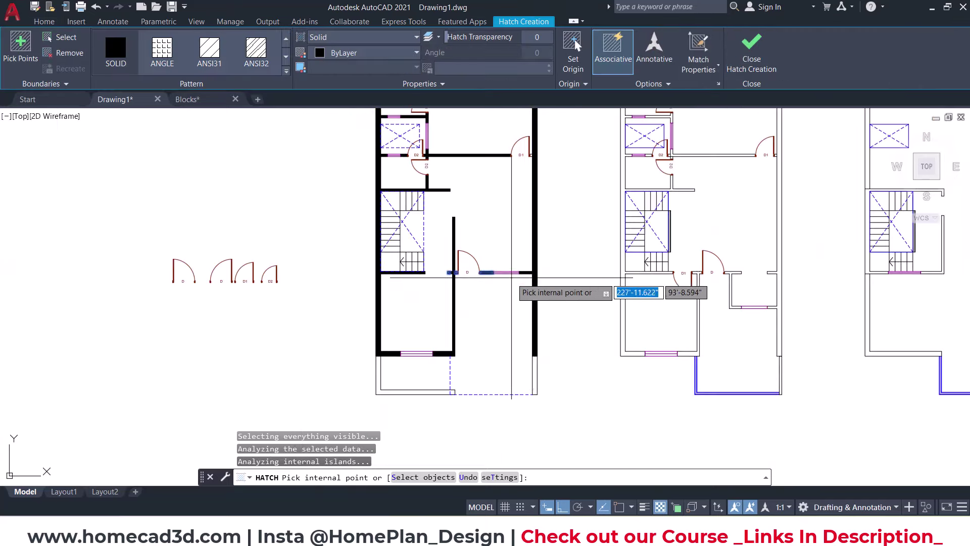
pyautogui.press('Escape')
pyautogui.scroll(2, 518, 401)
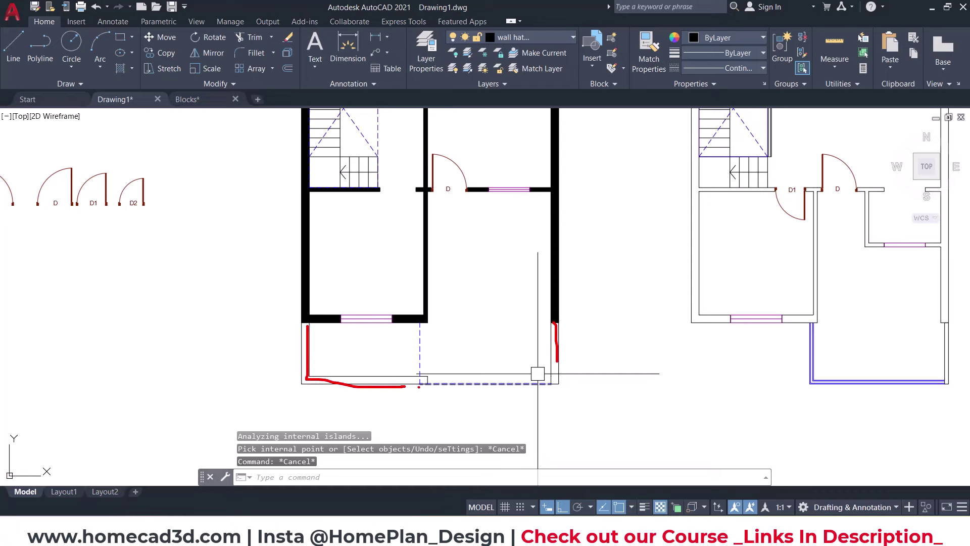
pyautogui.scroll(-3, 595, 288)
pyautogui.scroll(-2, 378, 329)
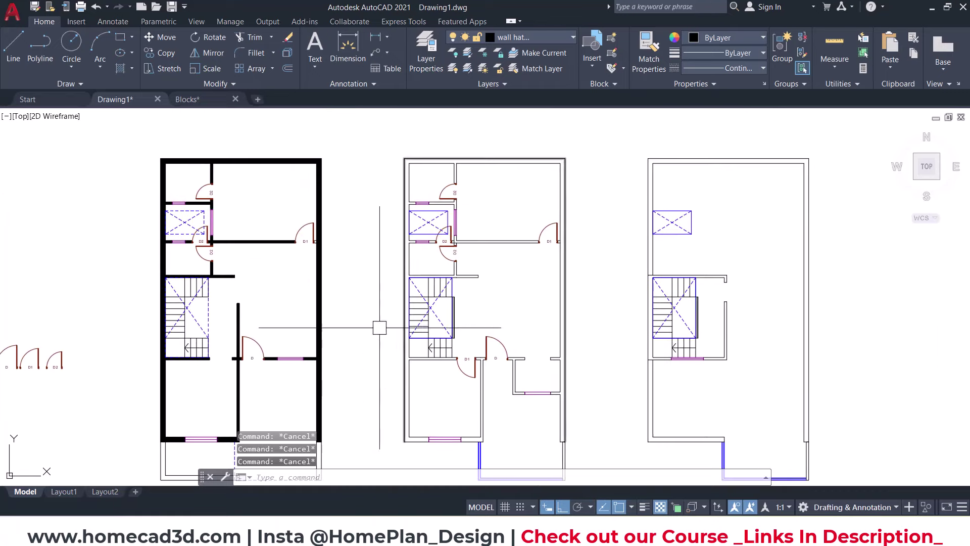
# Step: Solid-hatch the middle plan's wall between doors D2 and D1
pyautogui.click(122, 64)
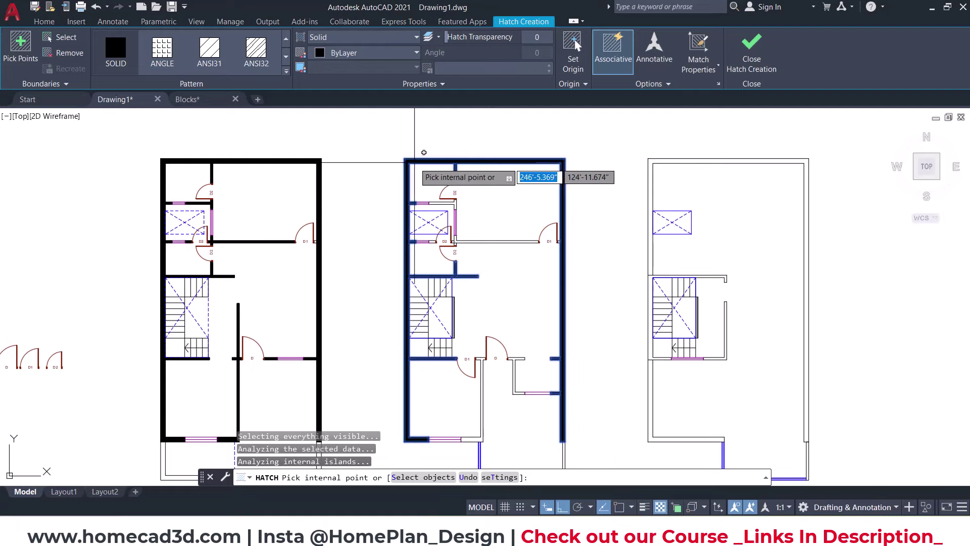
pyautogui.scroll(5, 470, 207)
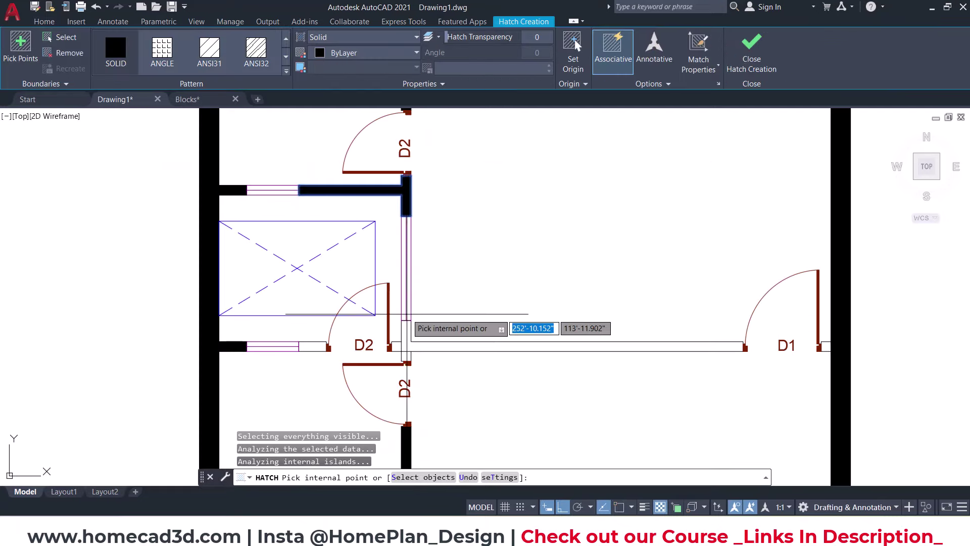
pyautogui.click(407, 333)
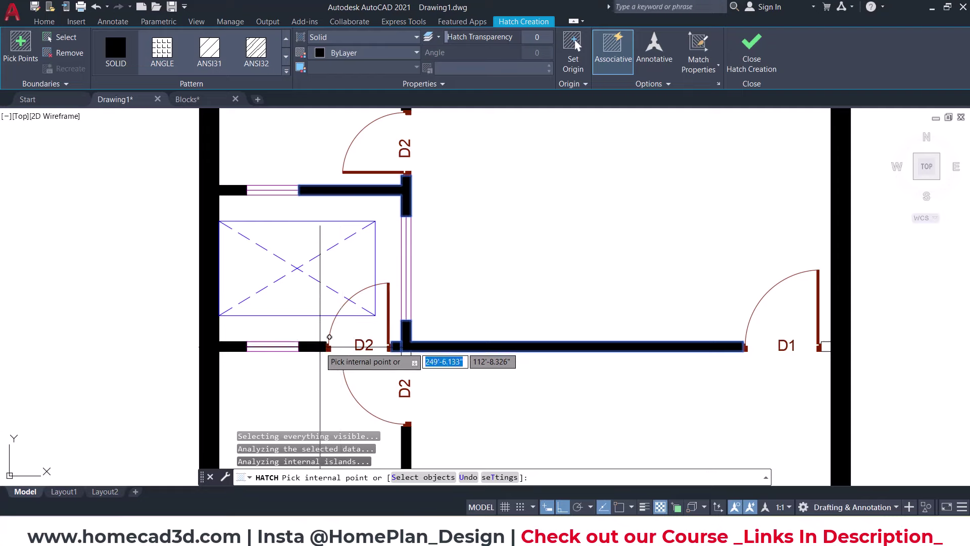
pyautogui.scroll(-3, 329, 337)
pyautogui.press('Return')
pyautogui.scroll(4, 399, 303)
pyautogui.press('Return')
pyautogui.moveTo(354, 260)
pyautogui.mouseDown(button='middle')
pyautogui.moveTo(405, 256)
pyautogui.moveTo(395, 177)
pyautogui.mouseUp(button='middle')
pyautogui.scroll(-2, 393, 185)
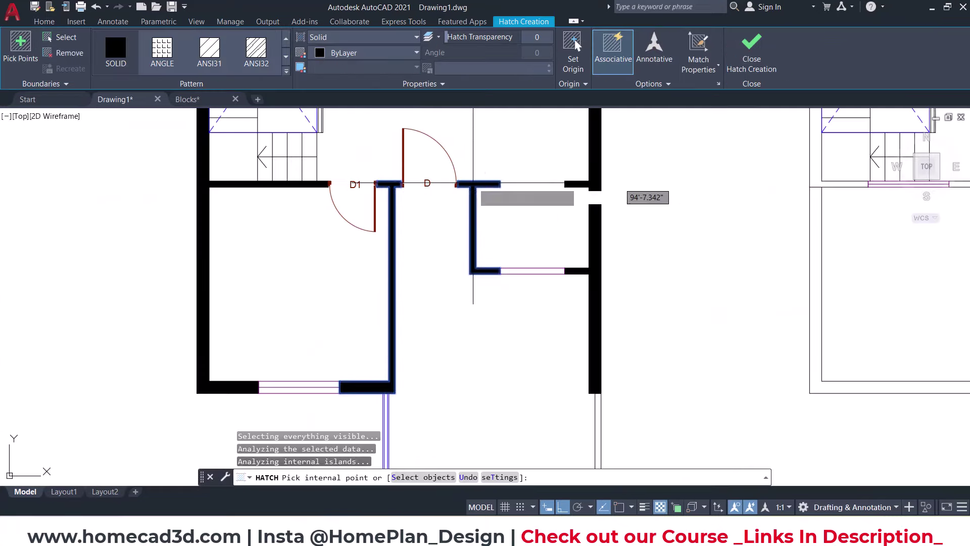
pyautogui.scroll(-2, 432, 292)
pyautogui.scroll(-2, 530, 292)
pyautogui.scroll(-1, 553, 281)
pyautogui.press('Escape')
pyautogui.press('Escape')
pyautogui.press('Escape')
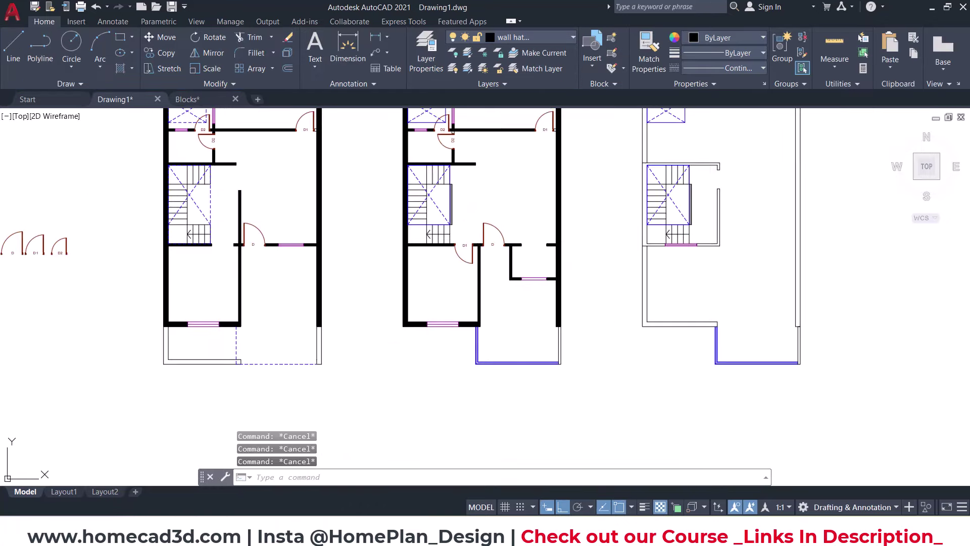
# Step: Hatch the walls around the third plan's staircase
pyautogui.moveTo(681, 248); pyautogui.dragTo(585, 324, button='middle')
pyautogui.click(120, 69)
pyautogui.scroll(2, 584, 261)
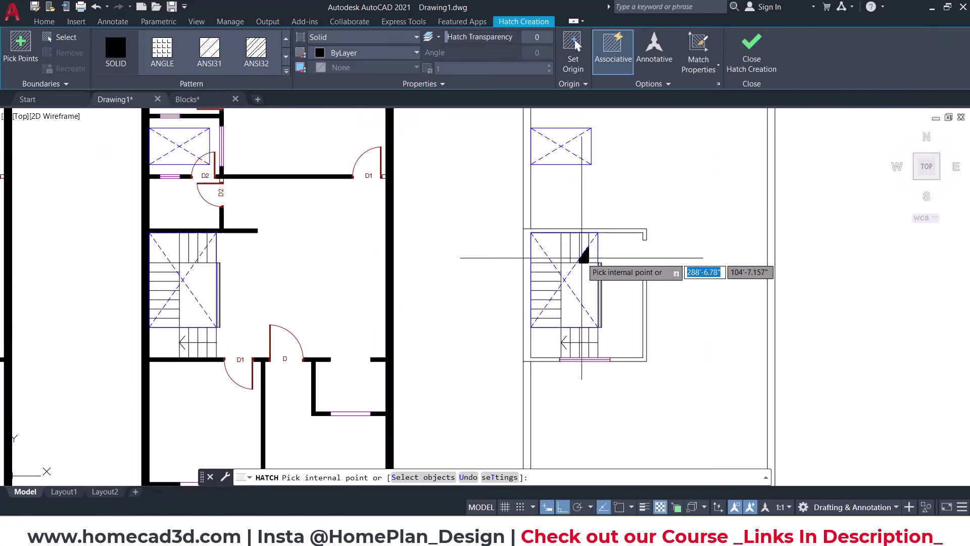
pyautogui.scroll(2, 635, 345)
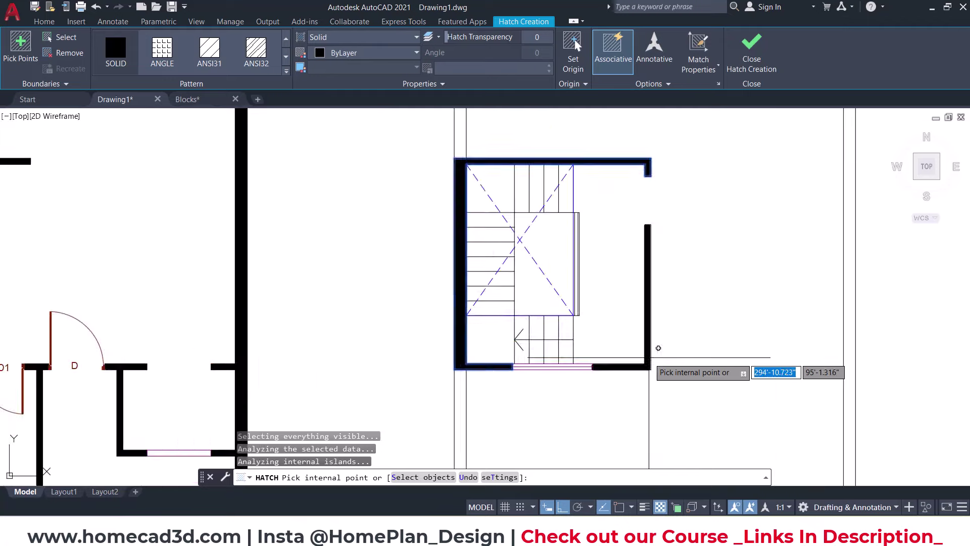
pyautogui.press('Escape')
pyautogui.press('Escape')
pyautogui.press('Escape')
pyautogui.scroll(-4, 590, 300)
pyautogui.scroll(-2, 590, 300)
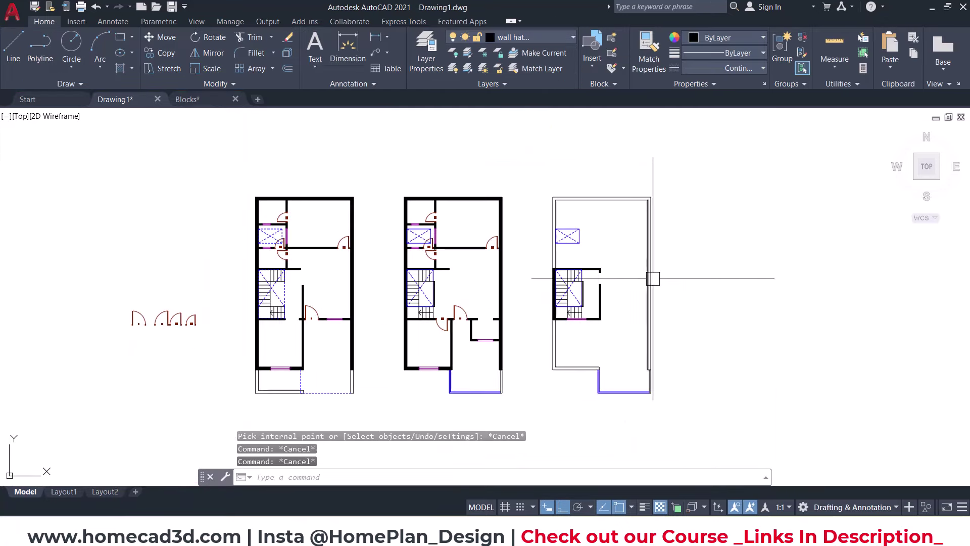
pyautogui.scroll(2, 488, 307)
pyautogui.moveTo(500, 308); pyautogui.dragTo(566, 302, button='middle')
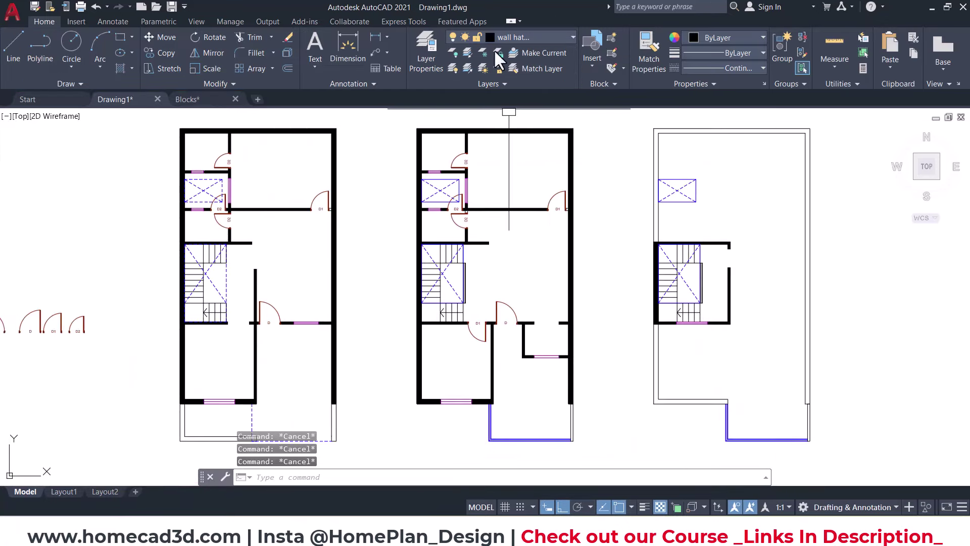
# Step: Add a new white, Continuous layer named 'Text' and set it current
pyautogui.click(438, 57)
pyautogui.click(313, 159)
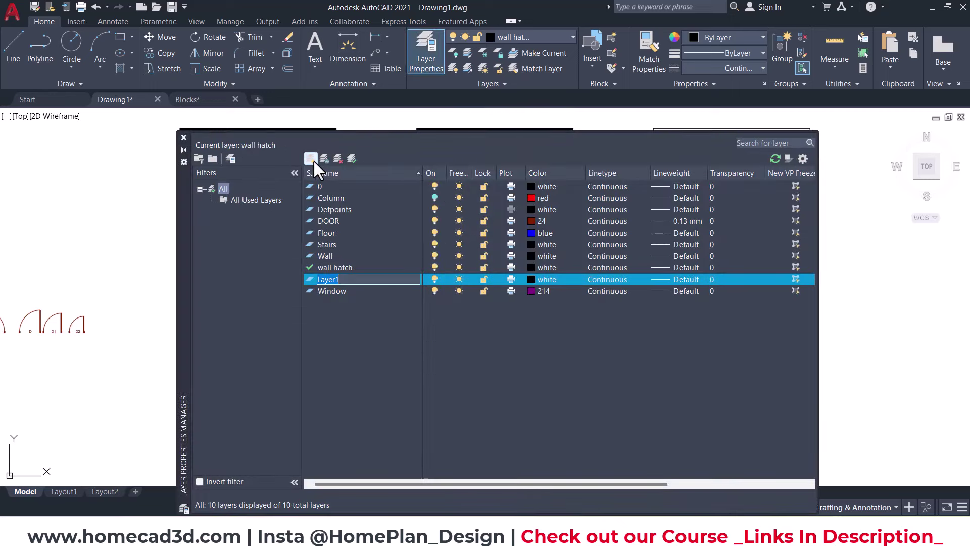
pyautogui.write('Text')
pyautogui.press('Return')
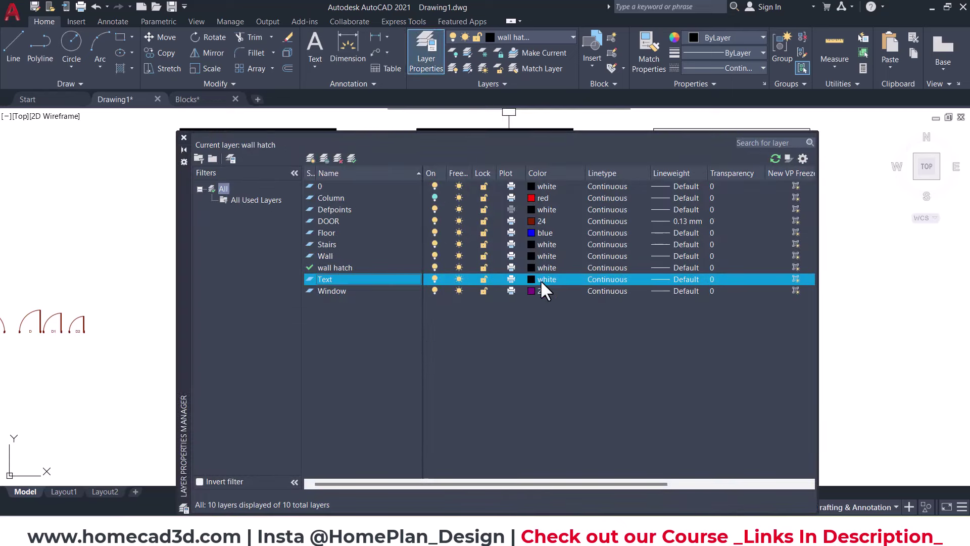
pyautogui.click(184, 138)
pyautogui.click(534, 36)
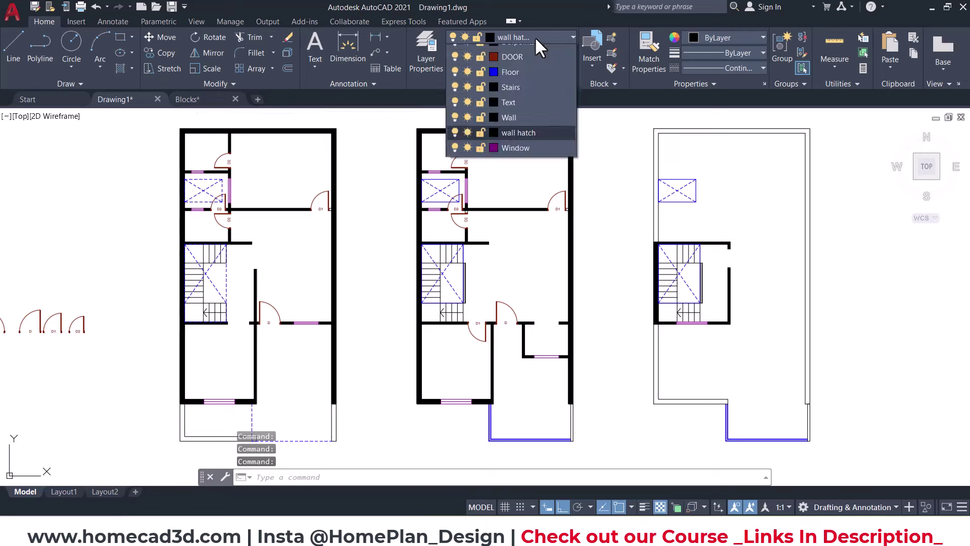
pyautogui.click(505, 142)
# Step: Place single-line labels A.WC and MASTER BEDROOM at height 6 and 0° rotation
pyautogui.press('Escape')
pyautogui.press('Escape')
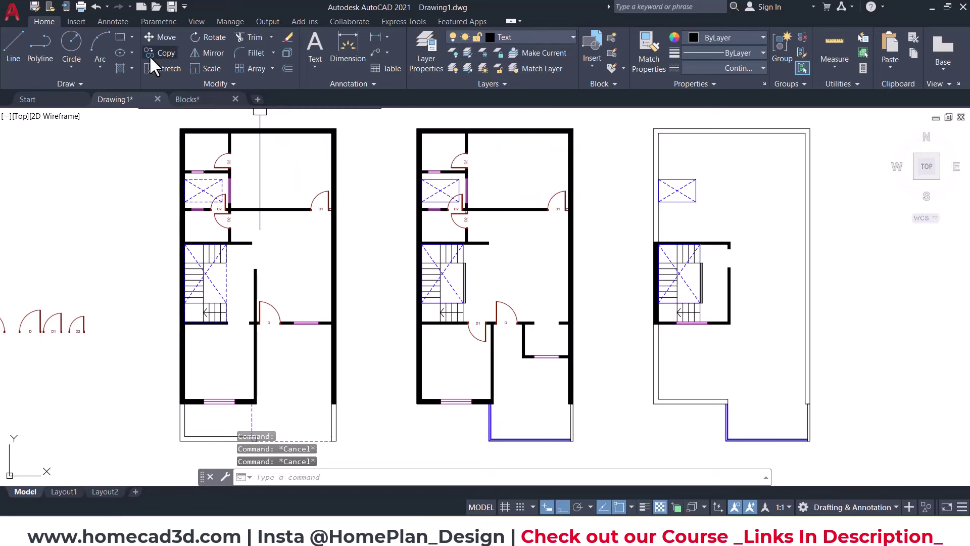
pyautogui.click(314, 66)
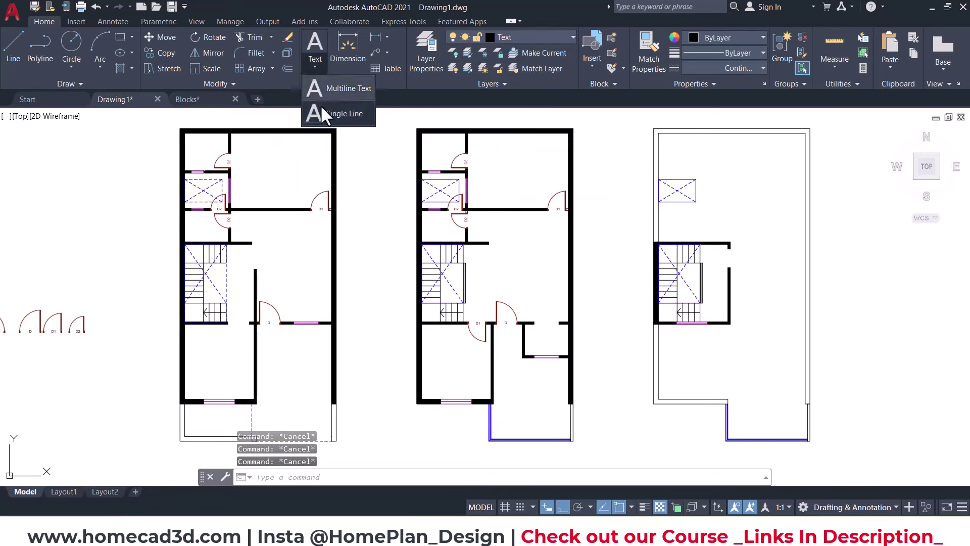
pyautogui.click(328, 107)
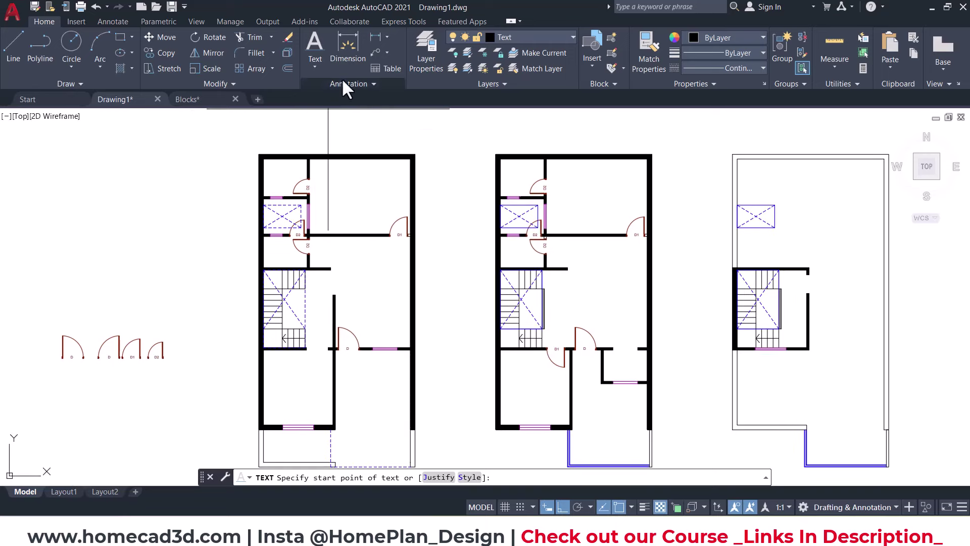
pyautogui.scroll(2, 260, 167)
pyautogui.scroll(2, 267, 202)
pyautogui.scroll(2, 242, 199)
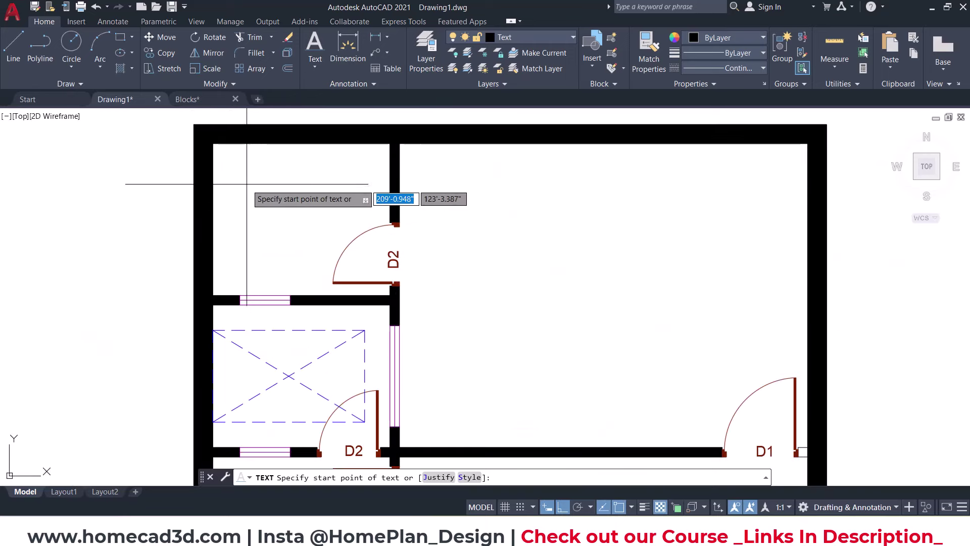
pyautogui.click(246, 184)
pyautogui.press('Return')
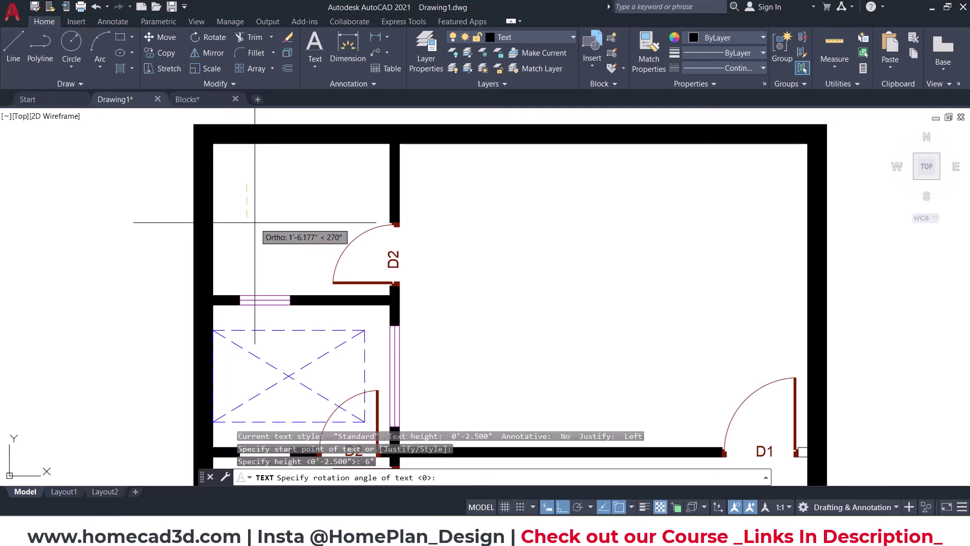
pyautogui.write('0')
pyautogui.press('Return')
pyautogui.write('A.WC')
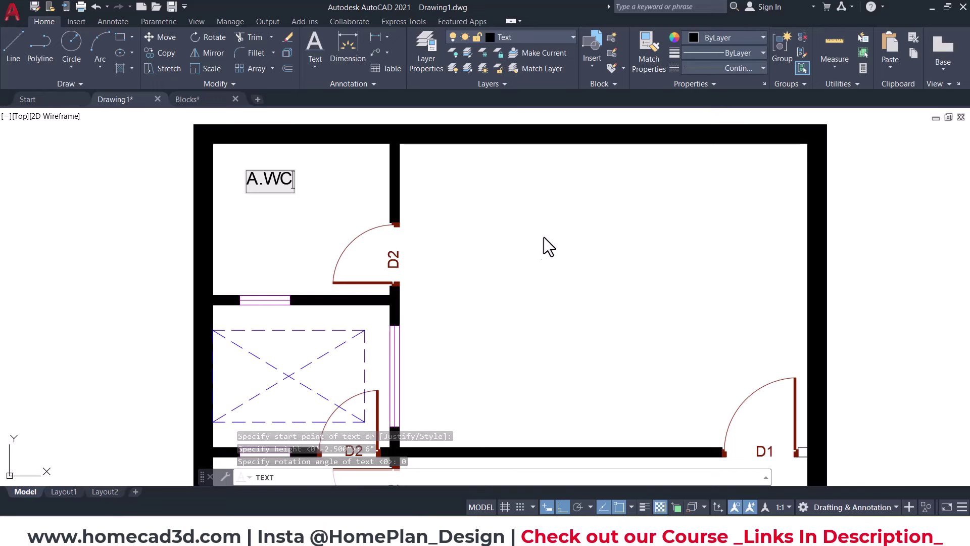
pyautogui.click(546, 236)
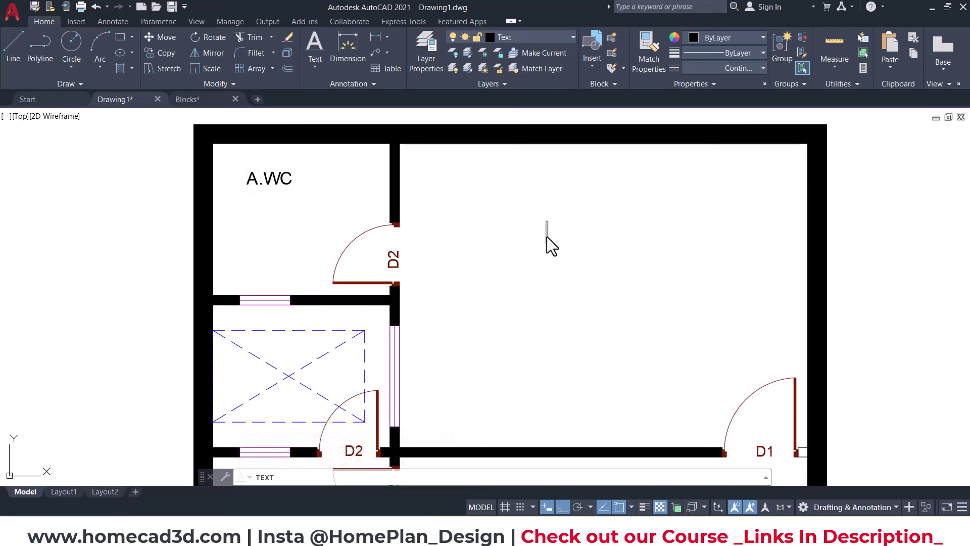
pyautogui.write('MASTER BEDR')
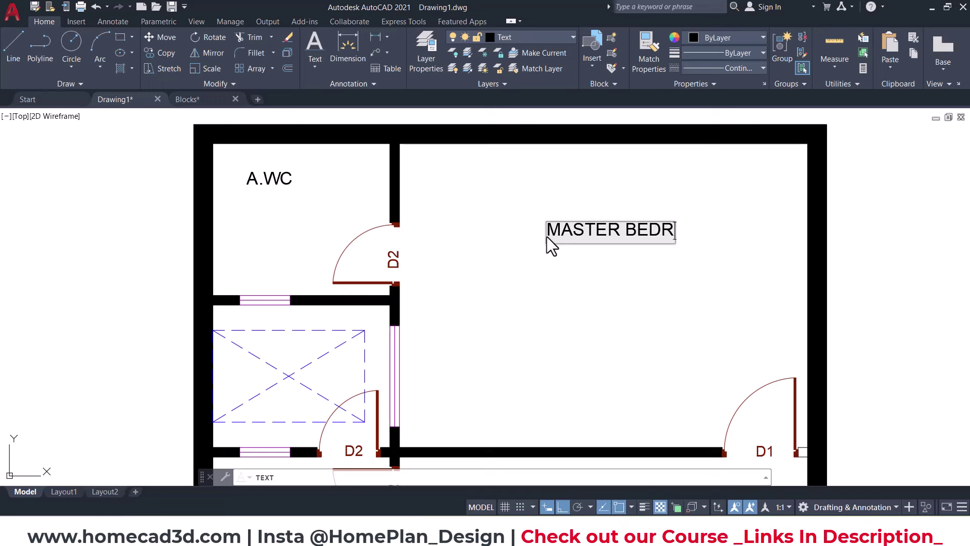
pyautogui.write('OOM')
pyautogui.click(266, 347)
pyautogui.write('OTS + WASH')
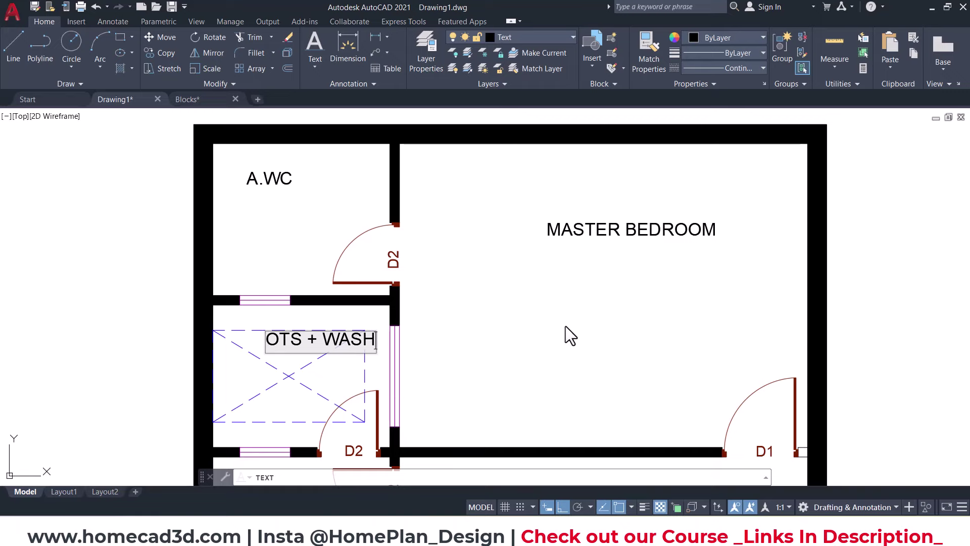
# Step: Label OTS + WASH, C.WC, DINING, HALL, KITCHEN, PARKING and LAWN, then zoom out
pyautogui.moveTo(565, 325); pyautogui.dragTo(595, 120, button='middle')
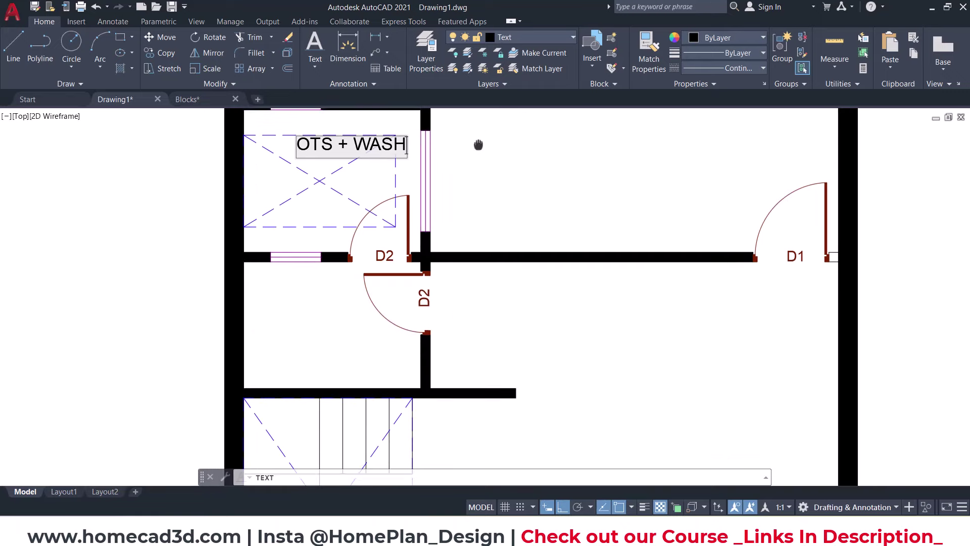
pyautogui.click(291, 310)
pyautogui.write('C.WC')
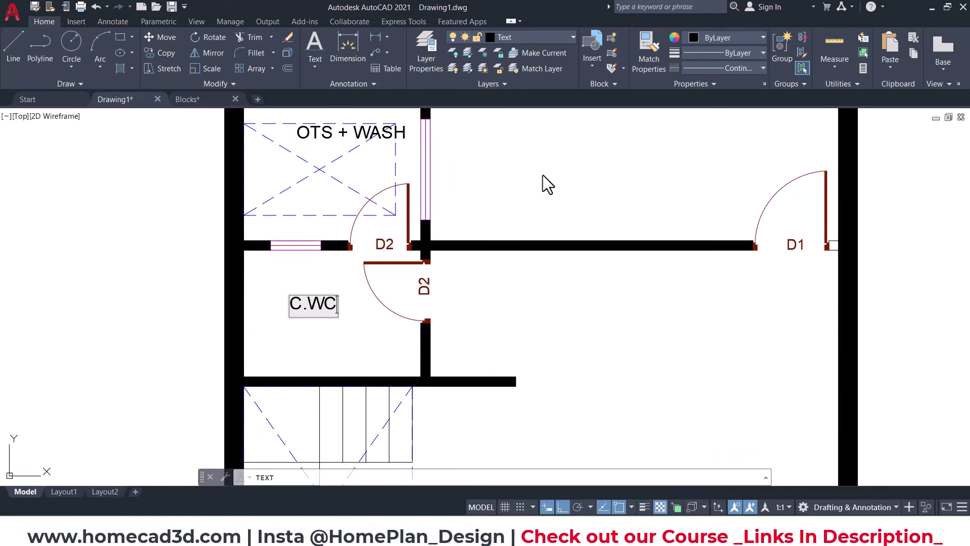
pyautogui.moveTo(448, 318); pyautogui.dragTo(472, 136, button='middle')
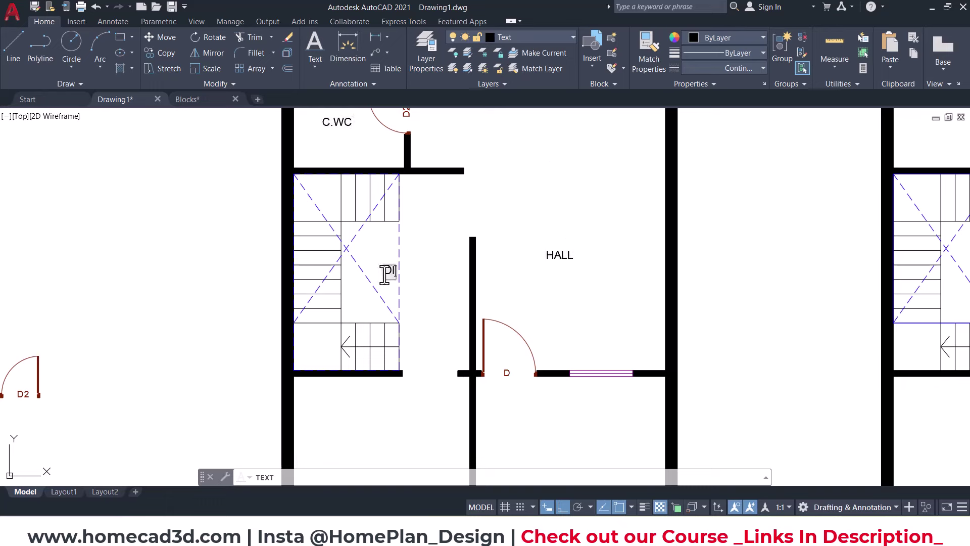
pyautogui.write('DINING')
pyautogui.moveTo(384, 275); pyautogui.dragTo(404, 133, button='middle')
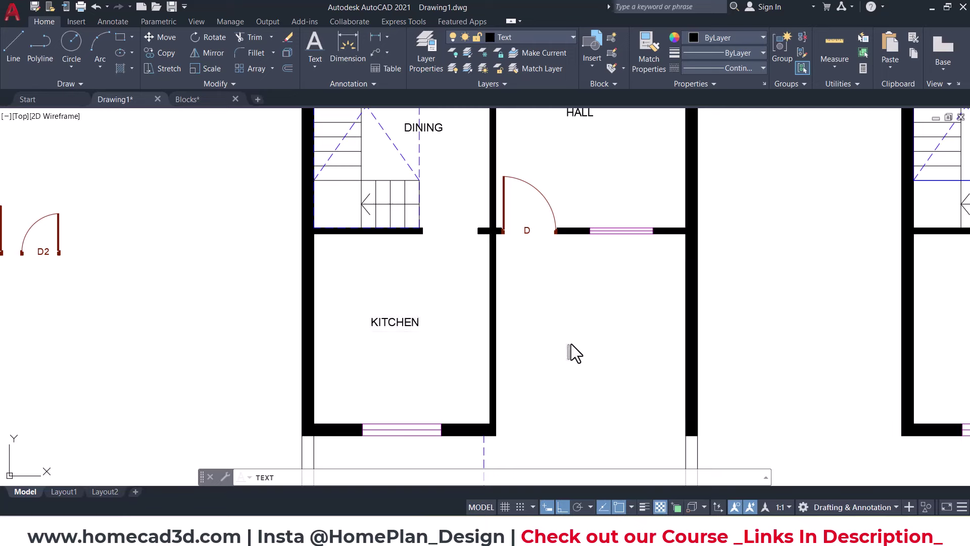
pyautogui.write('PARKING')
pyautogui.moveTo(445, 385); pyautogui.dragTo(485, 277, button='middle')
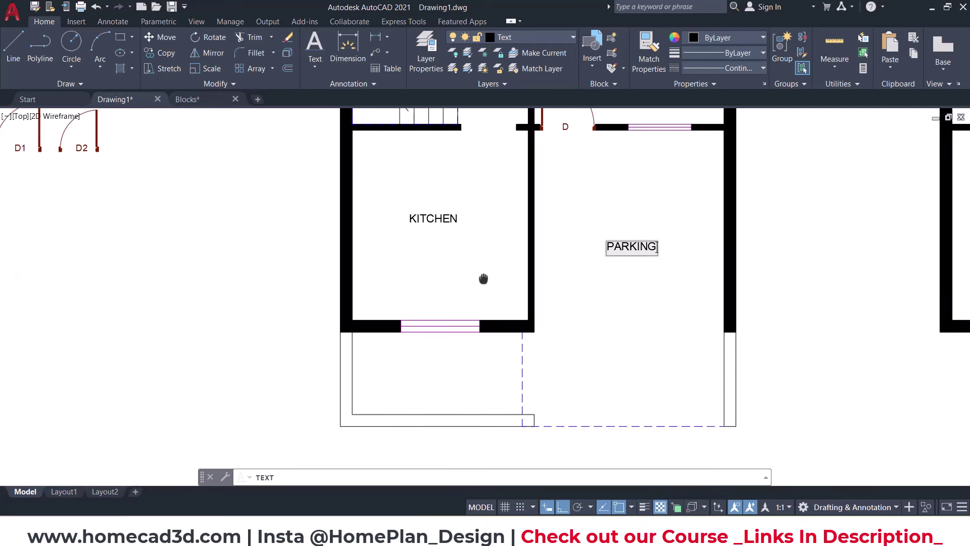
pyautogui.click(414, 370)
pyautogui.write('LAWN')
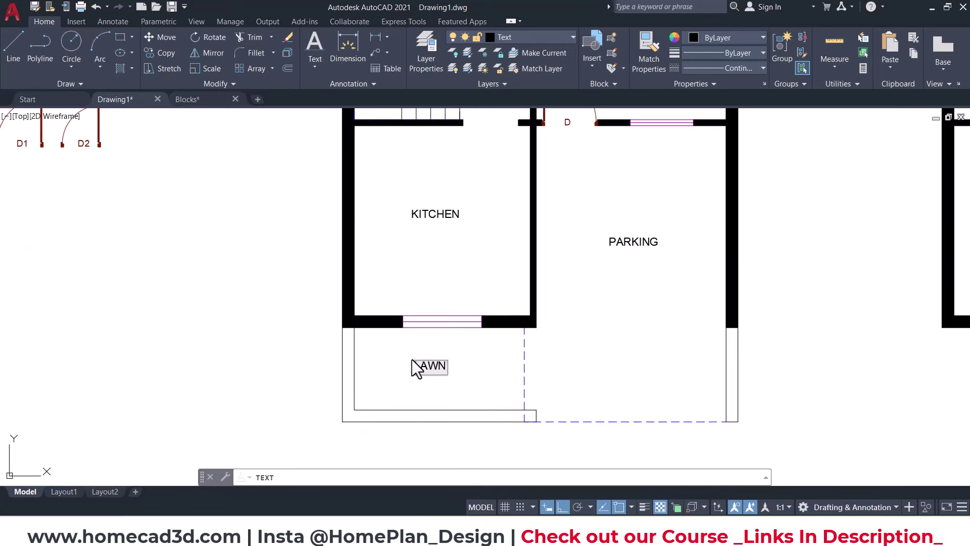
pyautogui.scroll(-4, 414, 368)
pyautogui.moveTo(582, 316); pyautogui.dragTo(421, 351, button='middle')
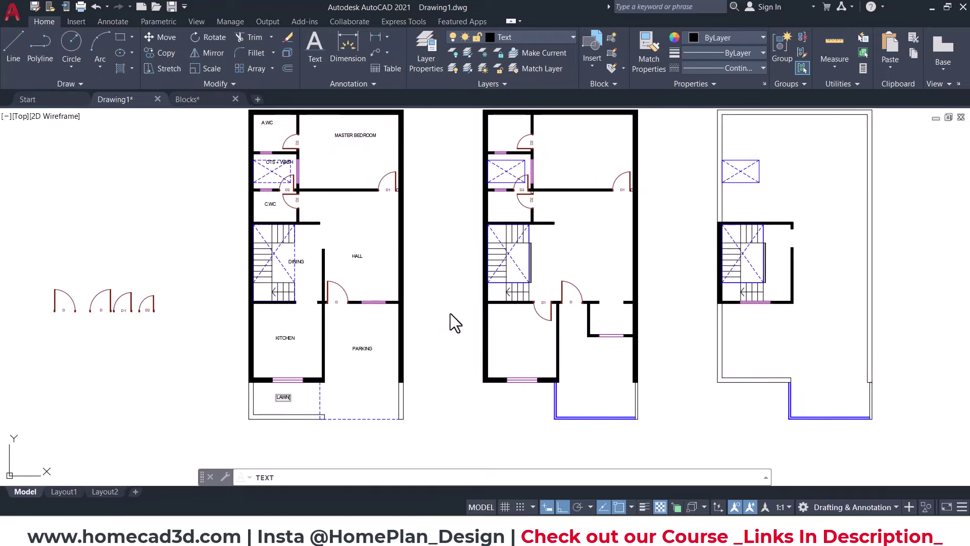
pyautogui.press('Return')
pyautogui.press('Return')
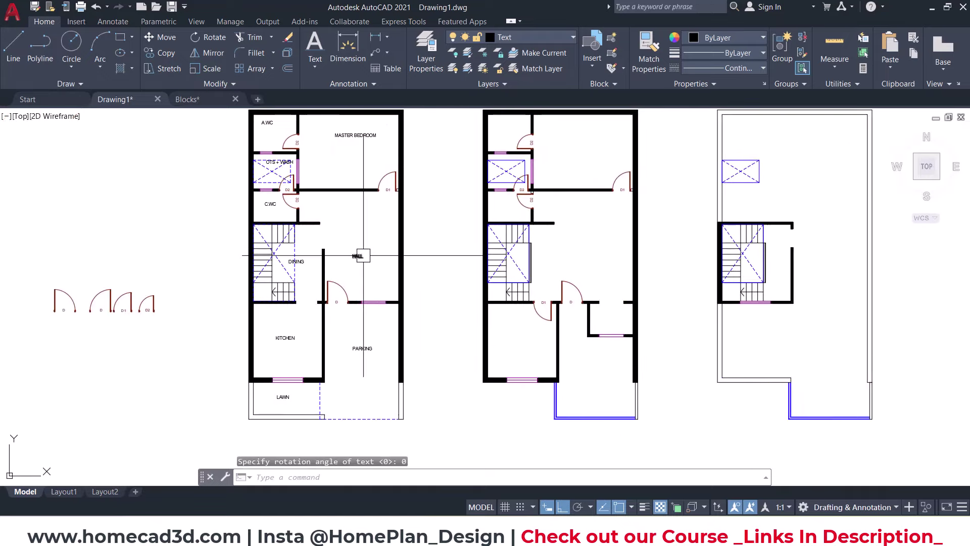
# Step: Select all room labels via Select Similar and copy them onto the middle plan
pyautogui.click(361, 255)
pyautogui.rightClick(363, 255)
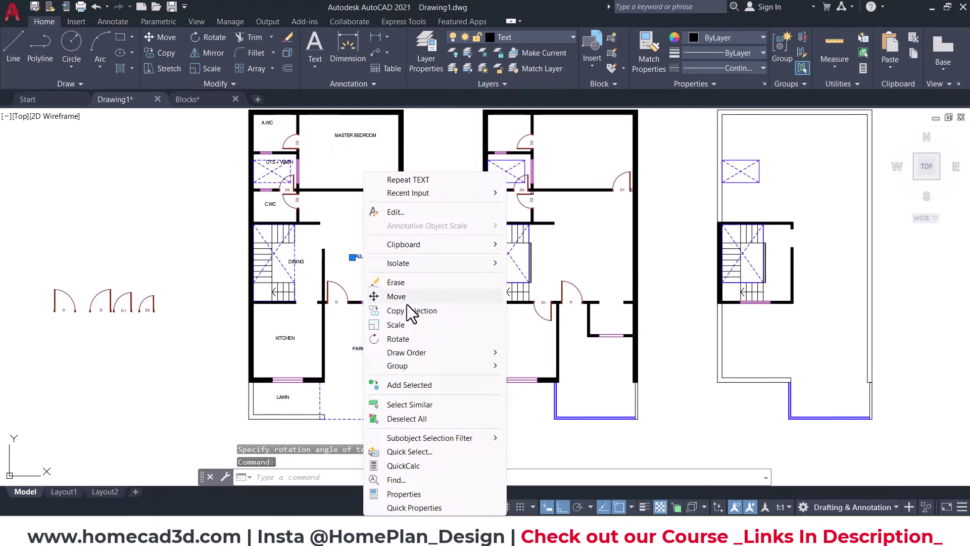
pyautogui.click(410, 404)
pyautogui.click(171, 53)
pyautogui.moveTo(334, 109); pyautogui.dragTo(304, 170, button='middle')
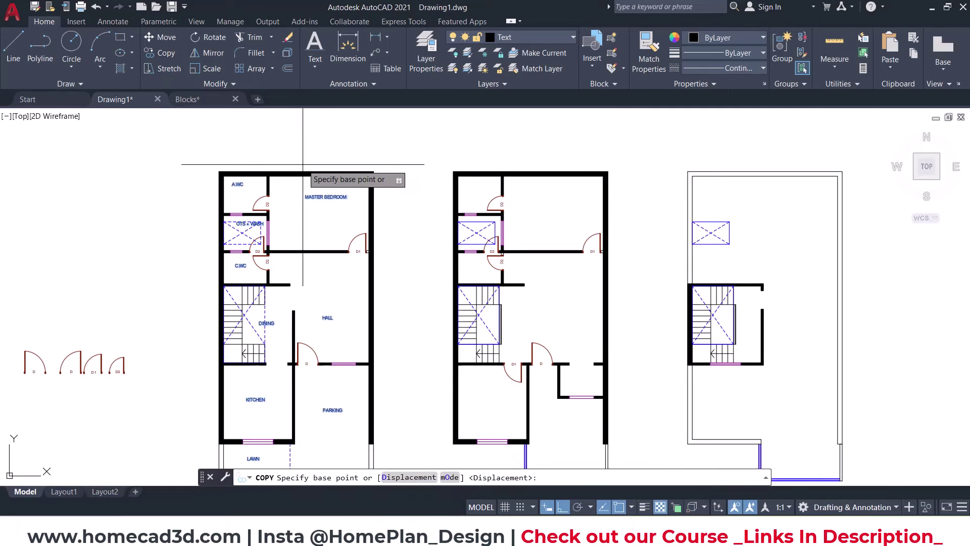
pyautogui.click(372, 172)
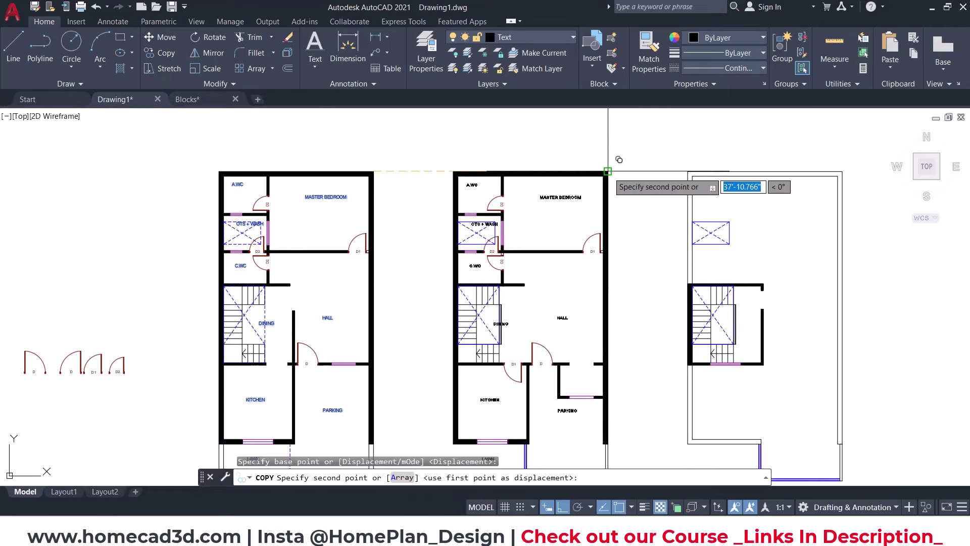
pyautogui.press('Escape')
pyautogui.press('Escape')
# Step: Shorten the middle plan's OTS + WASH label to OTS and centre it
pyautogui.scroll(8, 481, 222)
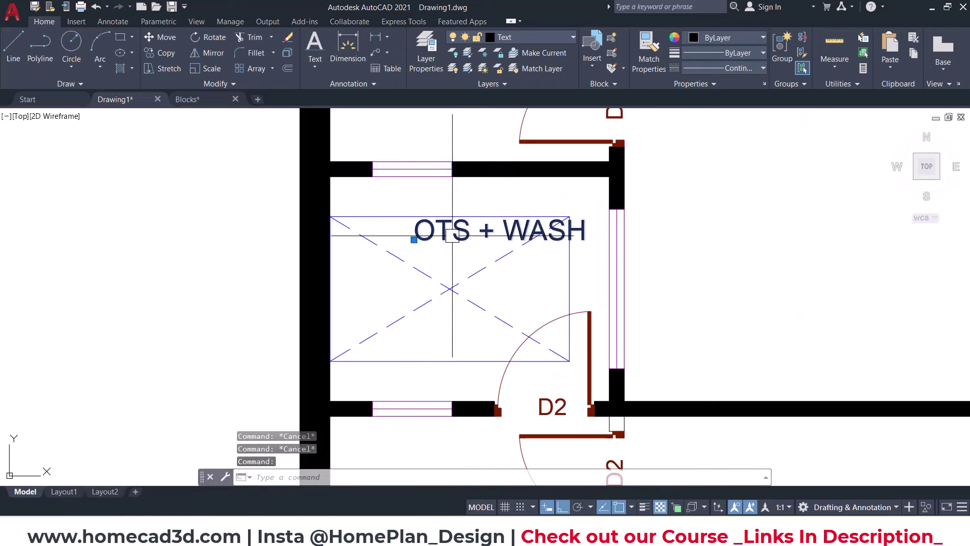
pyautogui.write('M')
pyautogui.click(687, 211)
pyautogui.press('Escape')
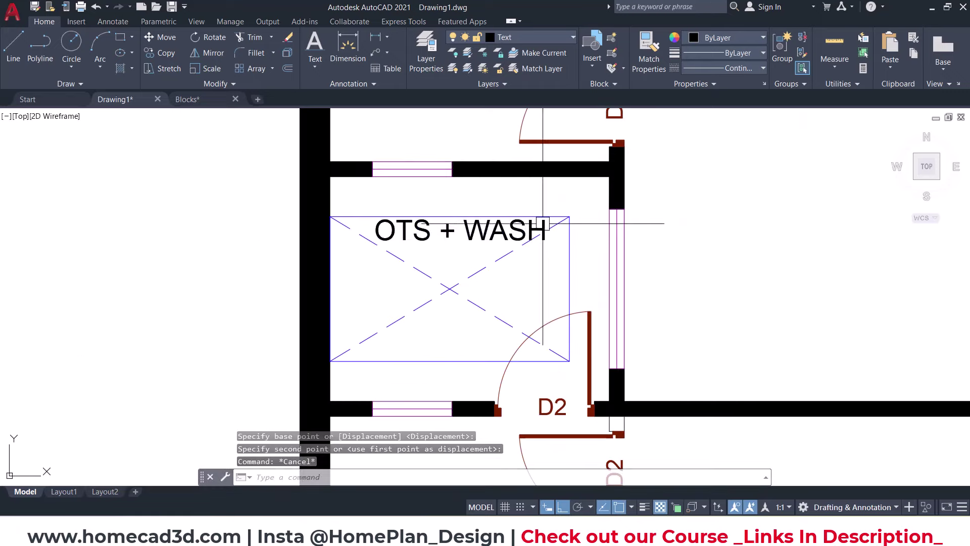
pyautogui.doubleClick(439, 229)
pyautogui.moveTo(439, 230); pyautogui.dragTo(608, 233)
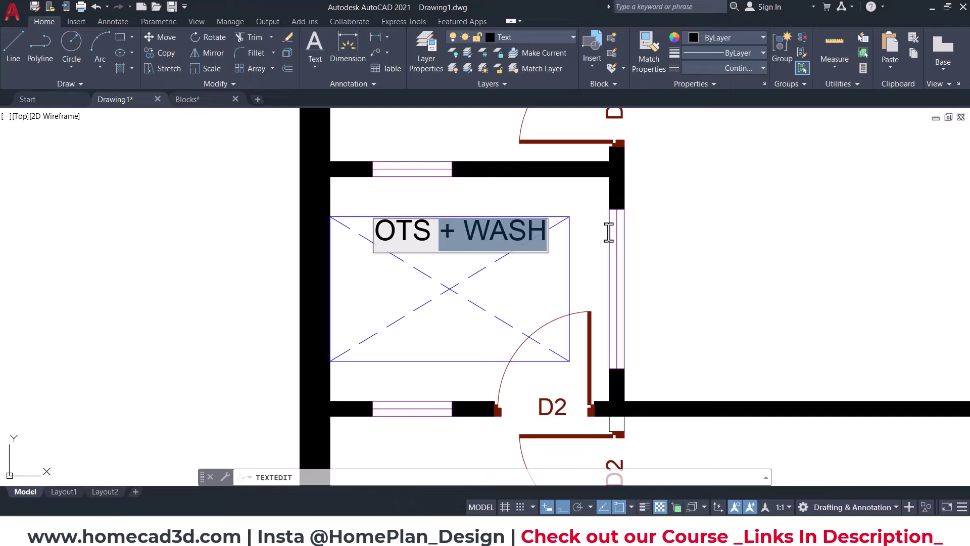
pyautogui.press('Delete')
pyautogui.click(503, 247)
pyautogui.press('Escape')
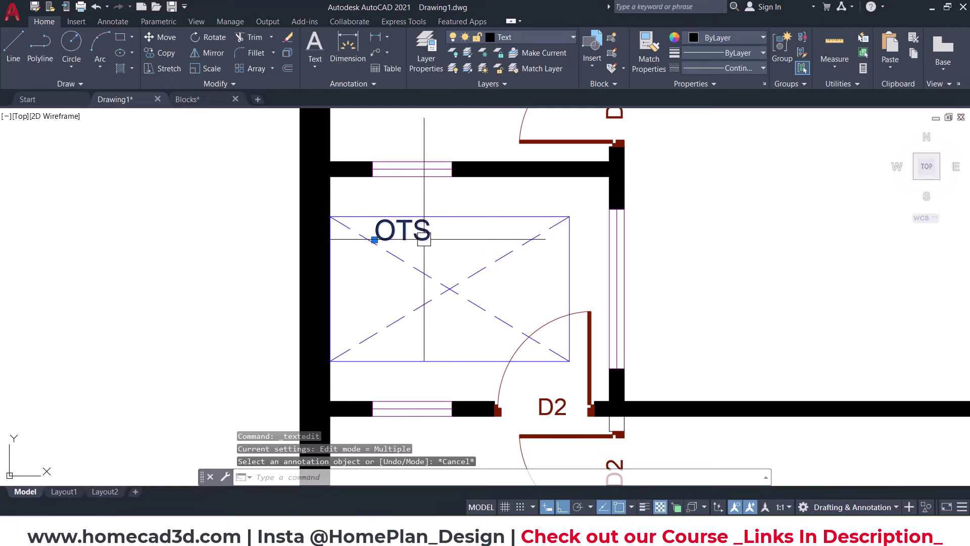
pyautogui.press('m')
pyautogui.press('space')
pyautogui.click(724, 206)
pyautogui.click(775, 206)
pyautogui.press('Escape')
pyautogui.press('Escape')
# Step: Rename the copied MASTER BEDROOM label to BEDROOM
pyautogui.scroll(-4, 629, 252)
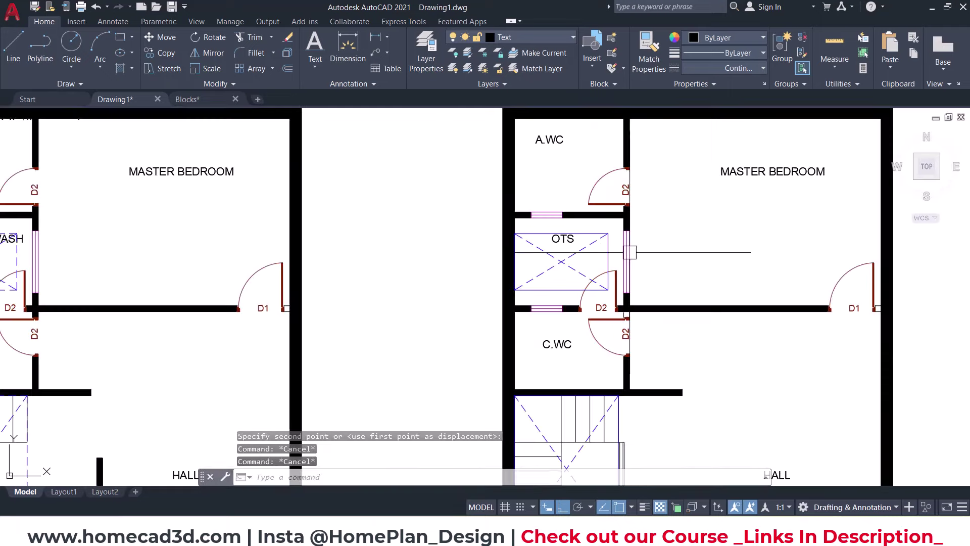
pyautogui.scroll(-5, 652, 233)
pyautogui.scroll(5, 660, 240)
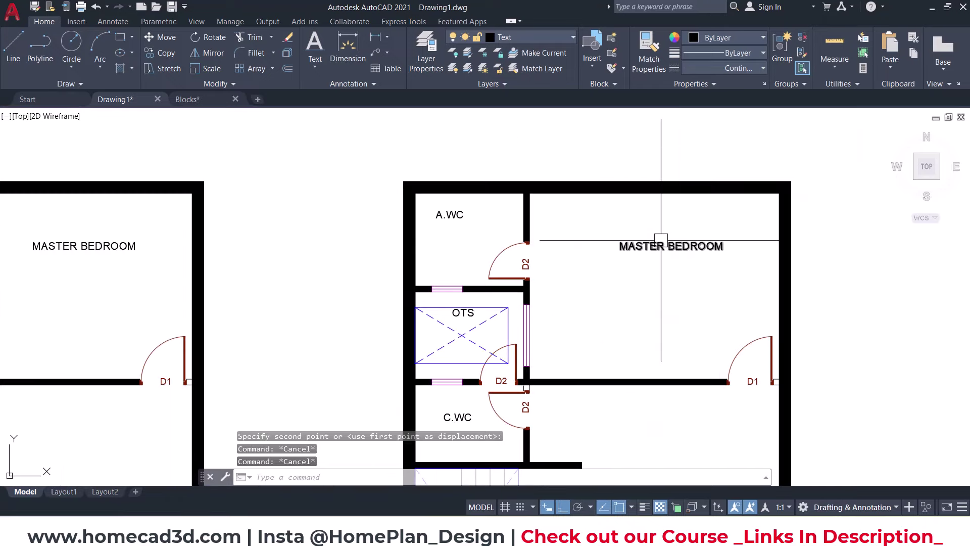
pyautogui.doubleClick(660, 242)
pyautogui.scroll(5, 661, 240)
pyautogui.moveTo(675, 238); pyautogui.dragTo(535, 277)
pyautogui.press('Delete')
pyautogui.click(545, 268)
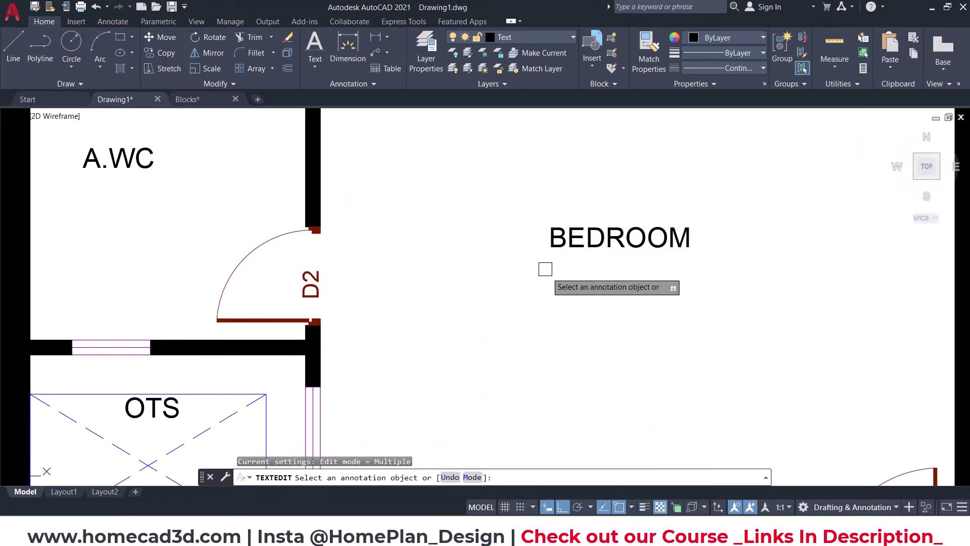
# Step: Erase the DINING label from the middle plan
pyautogui.scroll(-5, 545, 269)
pyautogui.moveTo(548, 312); pyautogui.dragTo(547, 142, button='middle')
pyautogui.press('Escape')
pyautogui.scroll(3, 507, 260)
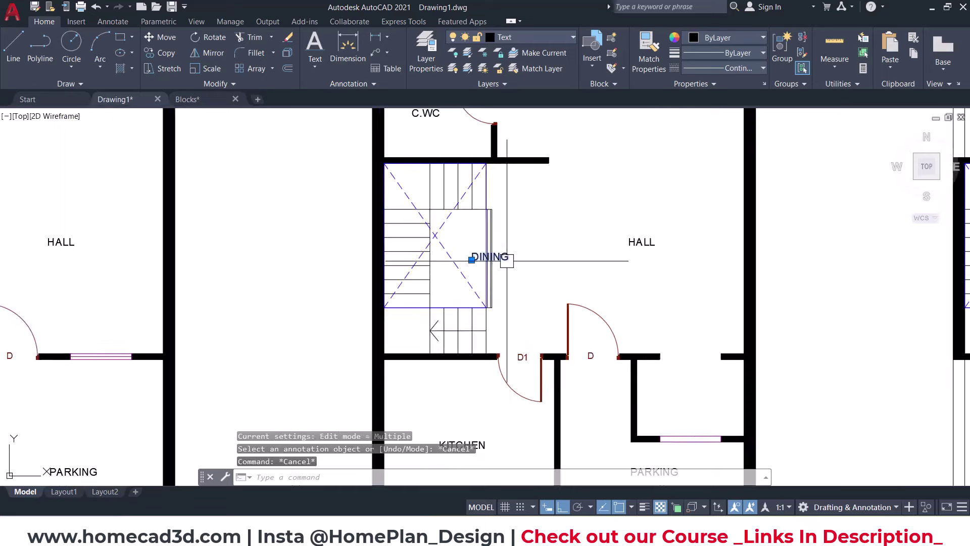
pyautogui.press('Delete')
pyautogui.scroll(-2, 611, 261)
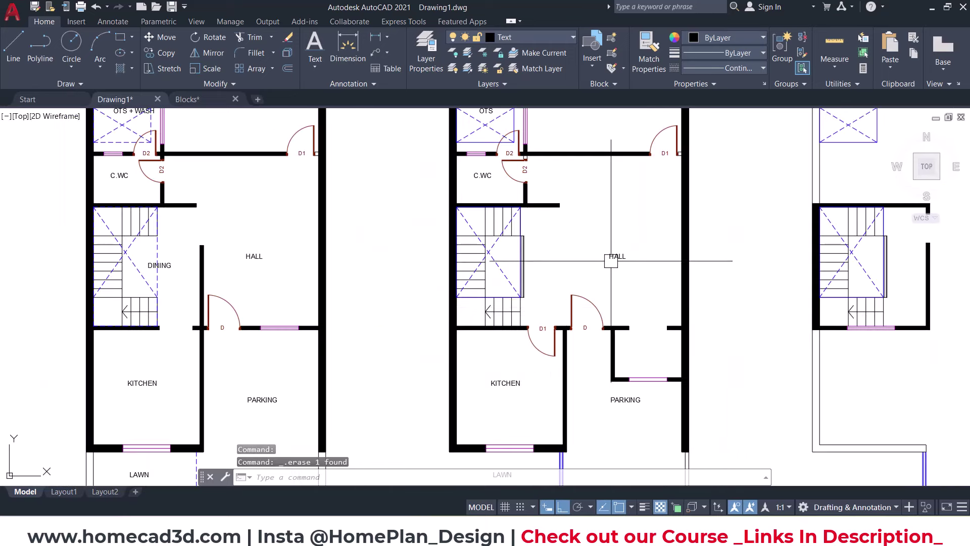
pyautogui.moveTo(611, 260); pyautogui.dragTo(635, 176, button='middle')
# Step: Rename the KITCHEN label to BEDROOM and retype PARKING as Balcony
pyautogui.doubleClick(529, 298)
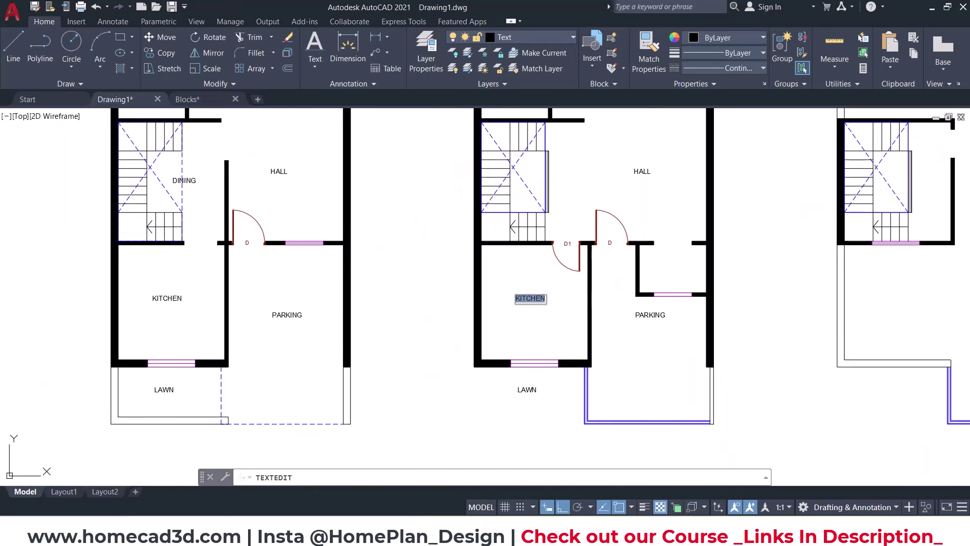
pyautogui.write('BEDROOM')
pyautogui.click(654, 342)
pyautogui.click(650, 314)
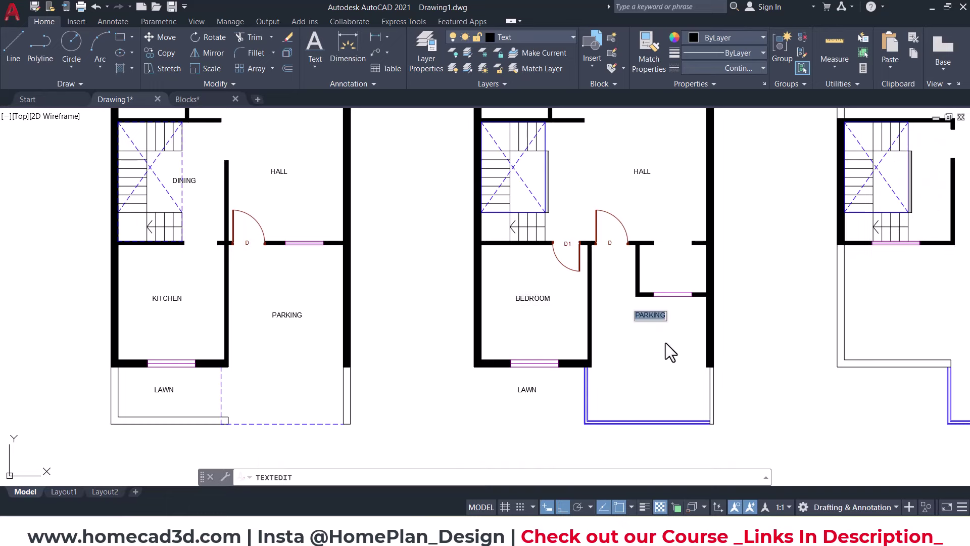
pyautogui.write('Balcony')
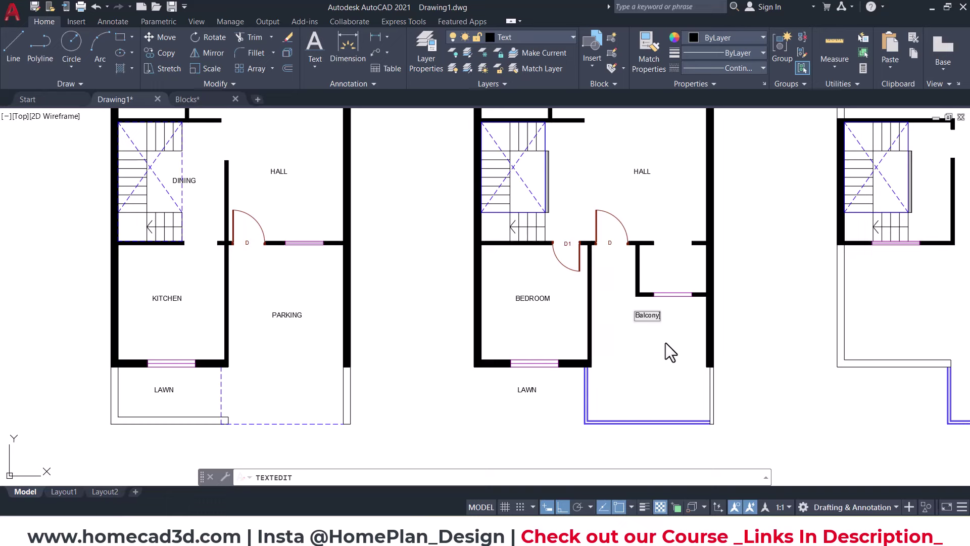
# Step: Change the middle plan's Balcony label to BALCONY and delete the unneeded duplicate
pyautogui.press('BackSpace')
pyautogui.press('BackSpace')
pyautogui.press('BackSpace')
pyautogui.write('CONY')
pyautogui.press('Escape')
pyautogui.press('Delete')
# Step: Paste a copy of the BALCONY label onto the roof plan and edit it to TERRACE
pyautogui.scroll(-2, 499, 394)
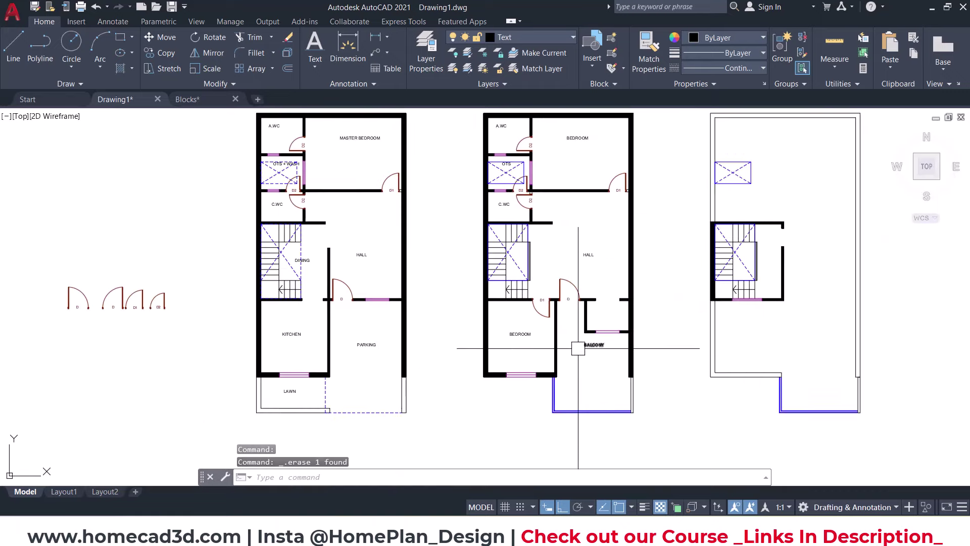
pyautogui.hotkey('ctrl', 'v')
pyautogui.scroll(2, 803, 295)
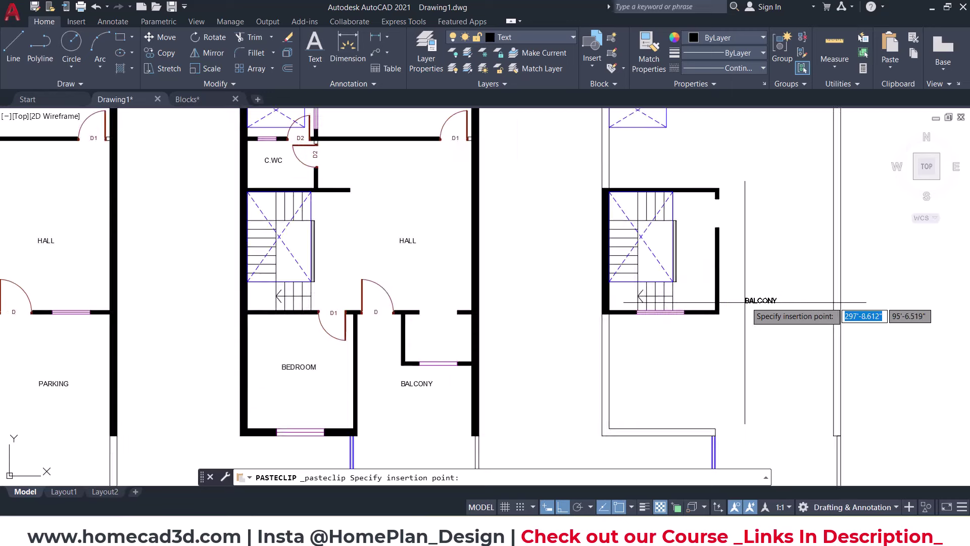
pyautogui.click(710, 354)
pyautogui.doubleClick(727, 351)
pyautogui.write('TERRACE')
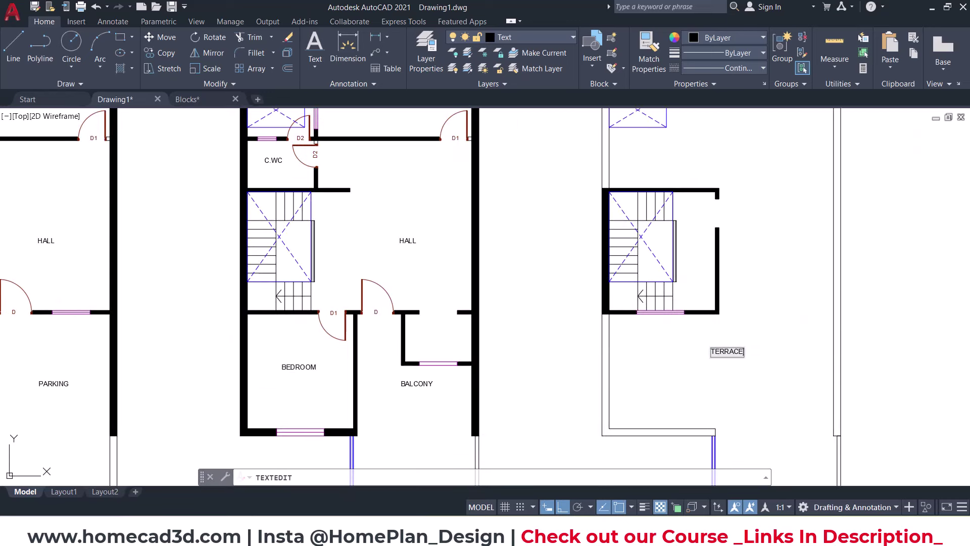
pyautogui.click(750, 343)
pyautogui.press('Escape')
pyautogui.scroll(-3, 570, 301)
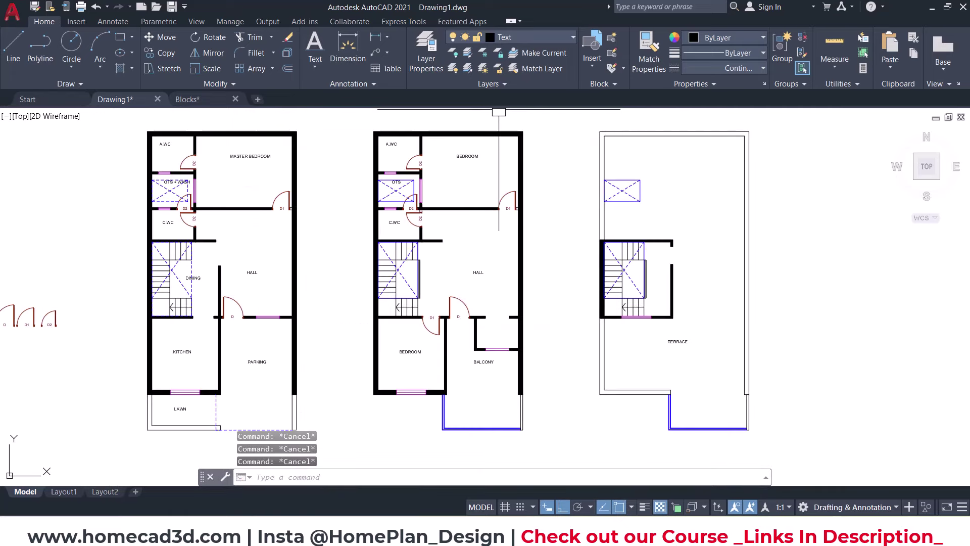
# Step: Create a layer named Openning with the HIDDEN linetype in Layer Properties
pyautogui.click(426, 60)
pyautogui.click(320, 160)
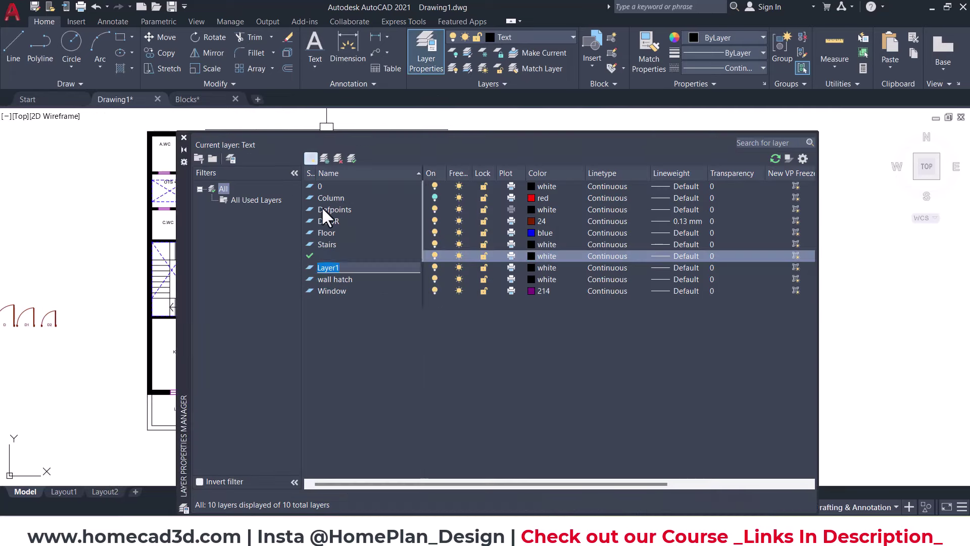
pyautogui.press('BackSpace')
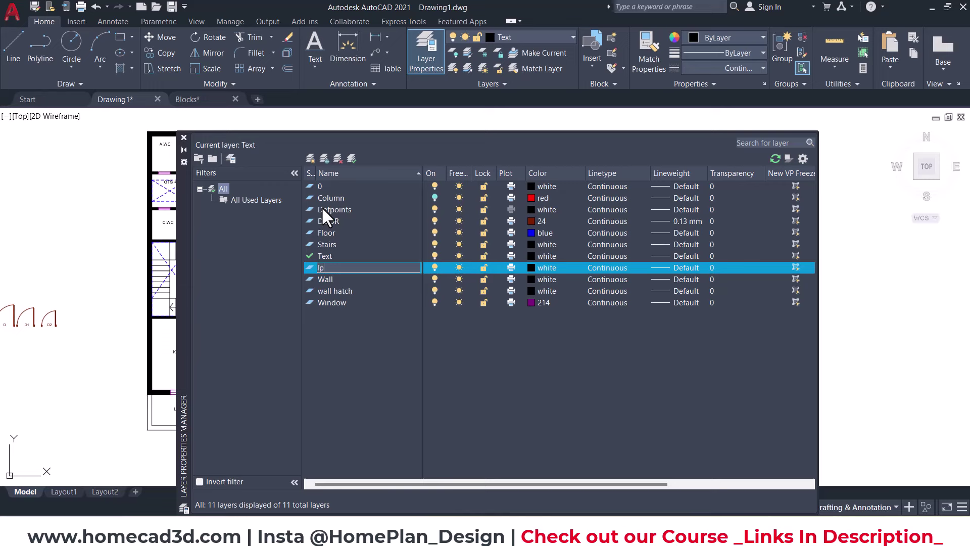
pyautogui.write('o')
pyautogui.press('BackSpace')
pyautogui.write('Openning')
pyautogui.click(599, 268)
pyautogui.click(568, 310)
pyautogui.click(506, 402)
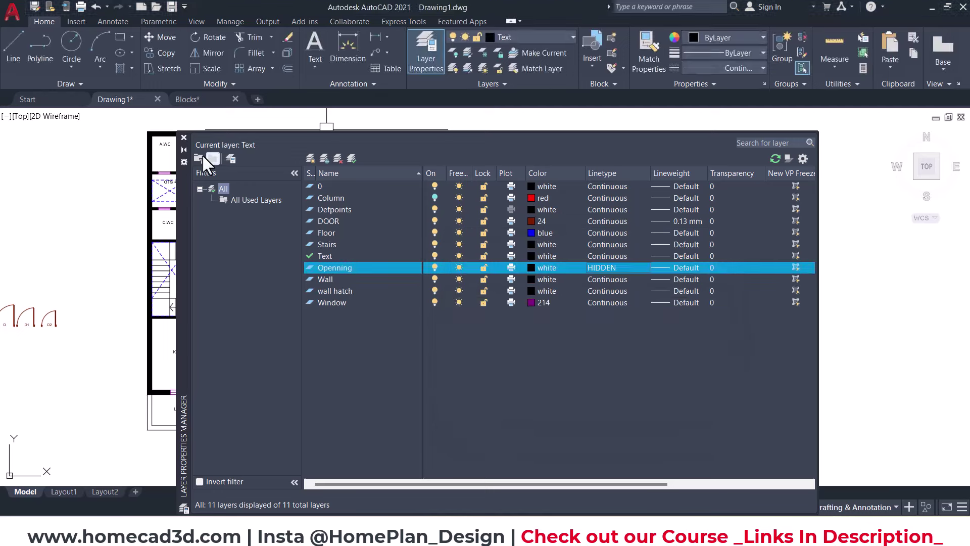
pyautogui.click(184, 138)
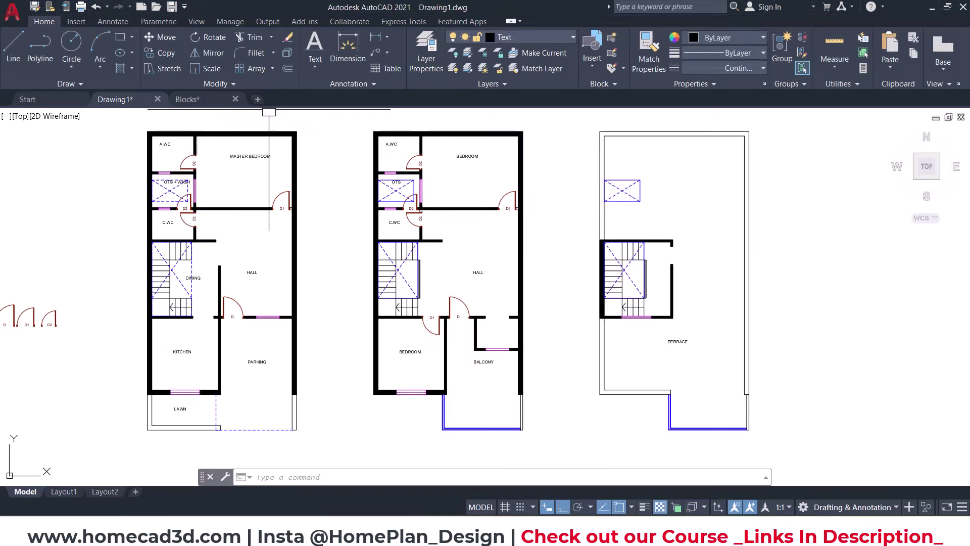
# Step: Make Openning current, draw the first opening rectangle, and set its linetype to ByLayer
pyautogui.click(548, 37)
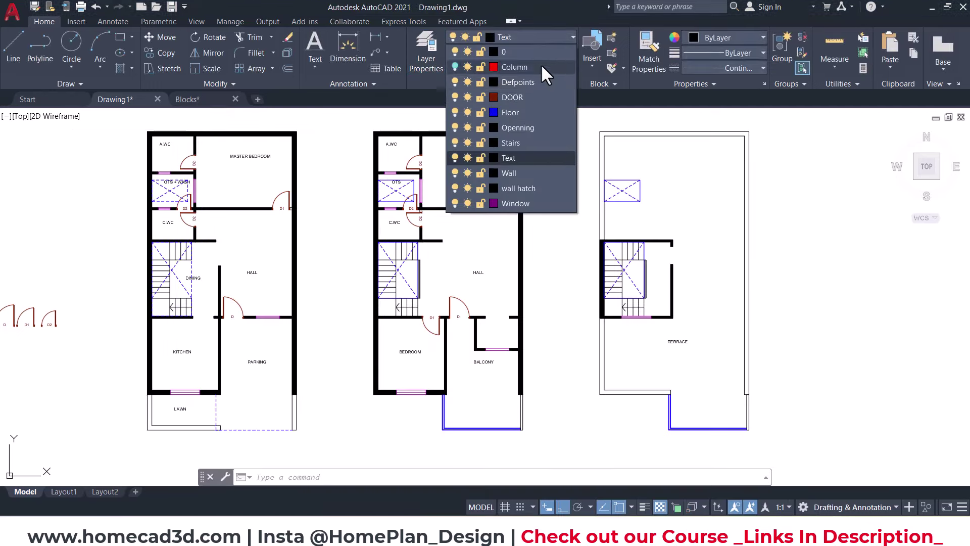
pyautogui.click(523, 127)
pyautogui.write('rec')
pyautogui.press('Return')
pyautogui.scroll(5, 217, 353)
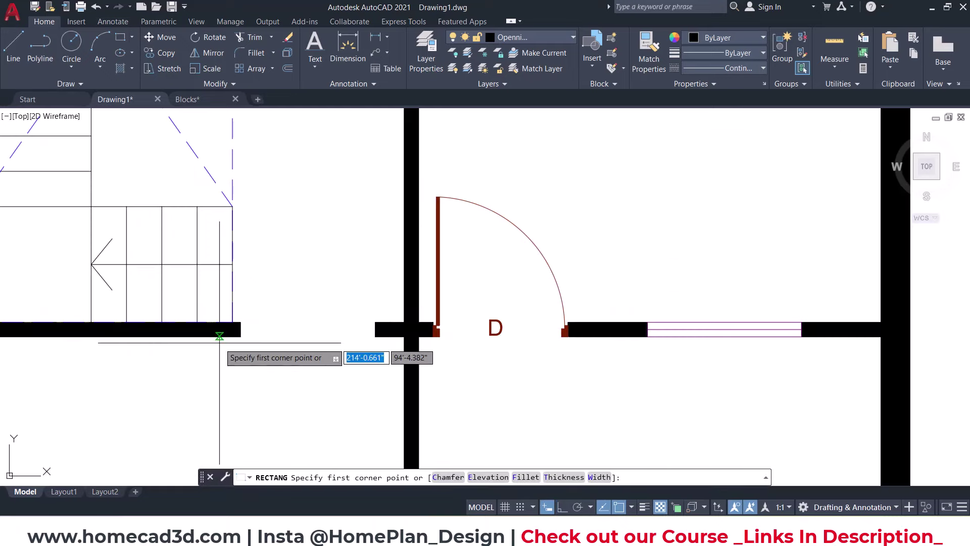
pyautogui.click(240, 336)
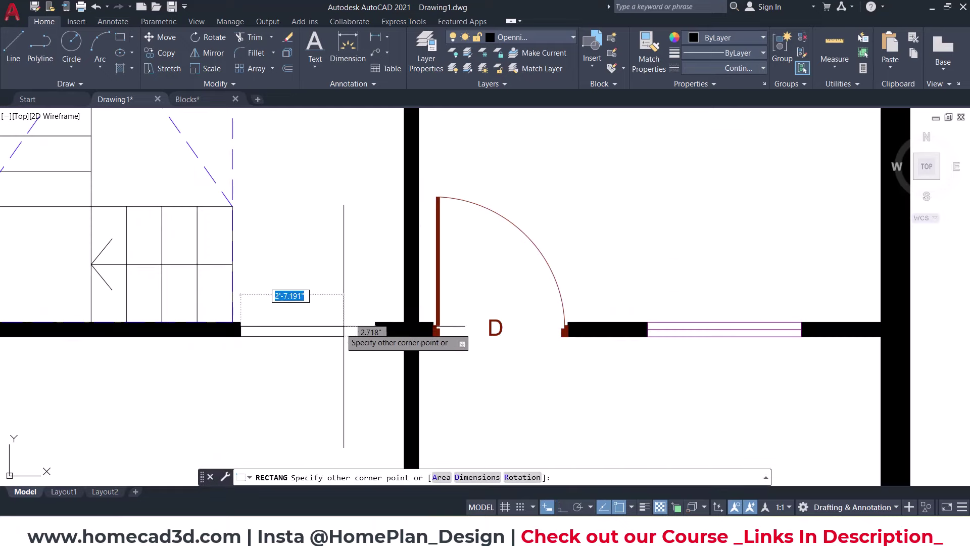
pyautogui.click(375, 322)
pyautogui.click(735, 68)
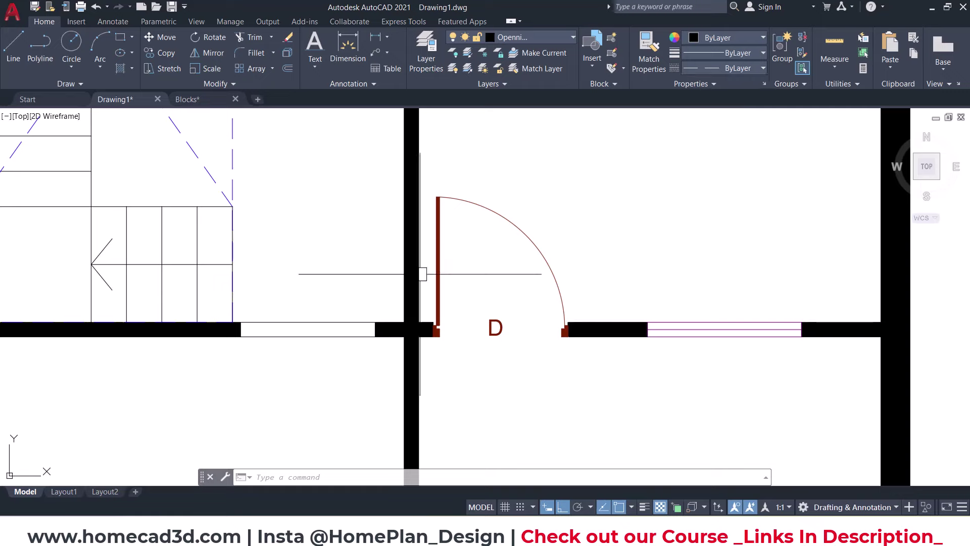
pyautogui.click(332, 277)
pyautogui.click(305, 351)
pyautogui.click(702, 66)
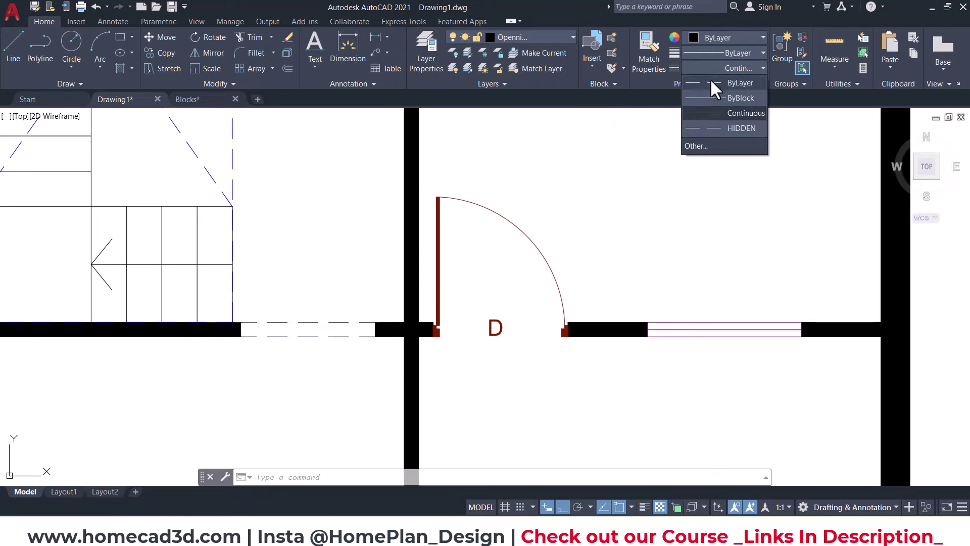
pyautogui.click(711, 83)
# Step: Draw opening rectangles across the dining–hall wall gap and another wall gap
pyautogui.click(120, 37)
pyautogui.scroll(-3, 376, 245)
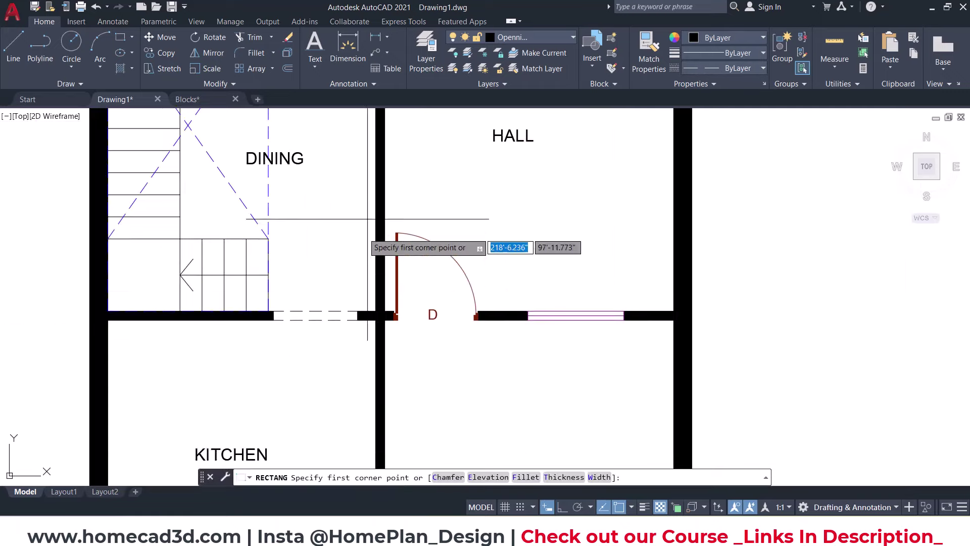
pyautogui.scroll(2, 379, 215)
pyautogui.scroll(3, 365, 149)
pyautogui.click(363, 143)
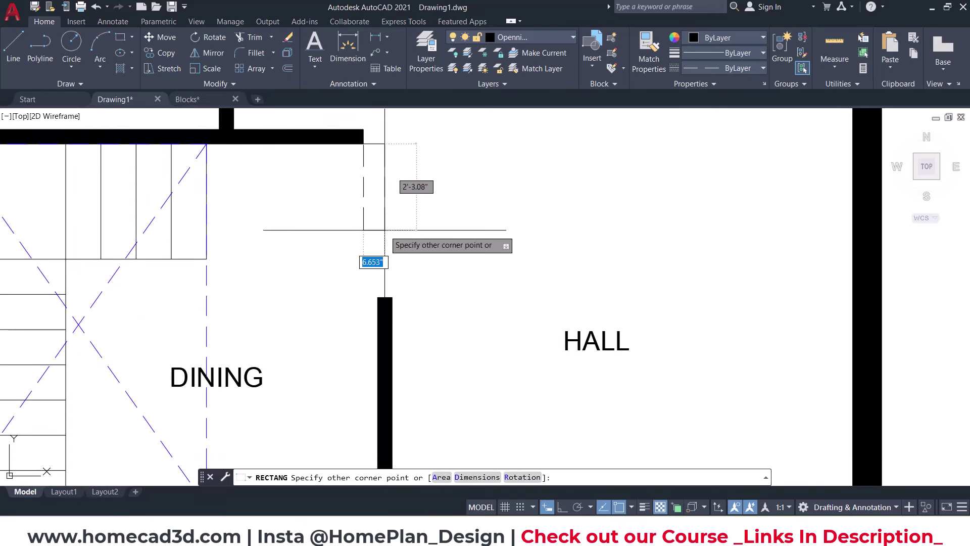
pyautogui.click(392, 115)
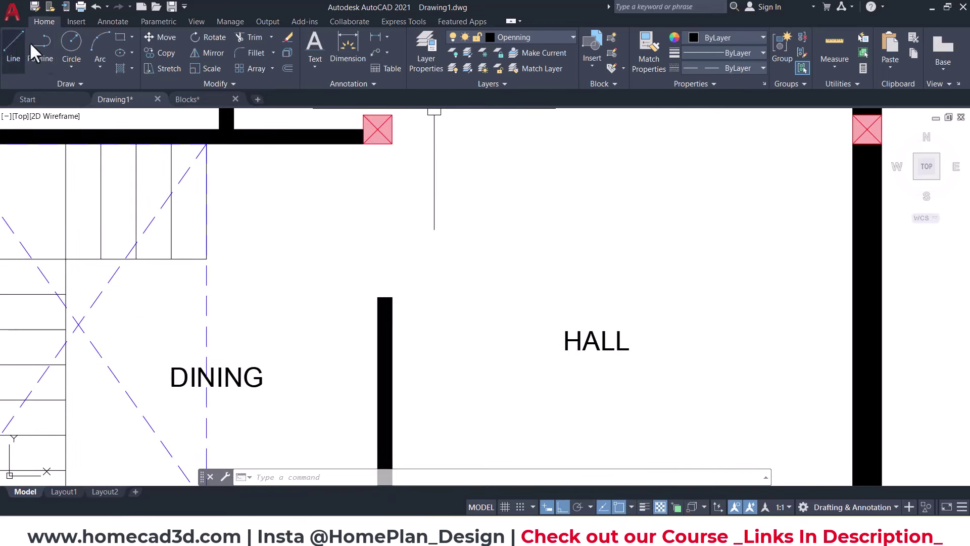
pyautogui.click(123, 38)
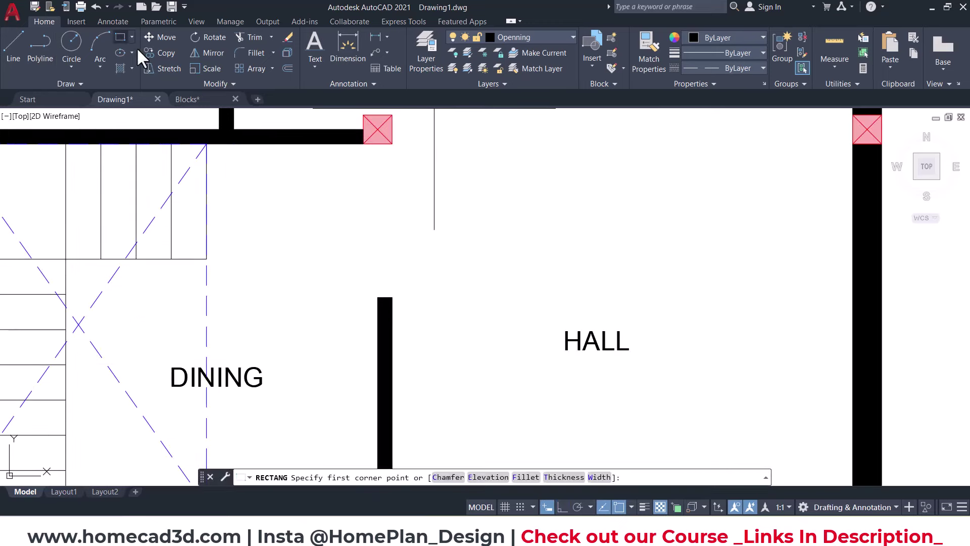
pyautogui.click(377, 297)
pyautogui.click(392, 144)
# Step: Draw a rectangle marking the balcony opening on the terrace plan
pyautogui.scroll(-5, 461, 222)
pyautogui.scroll(-2, 372, 268)
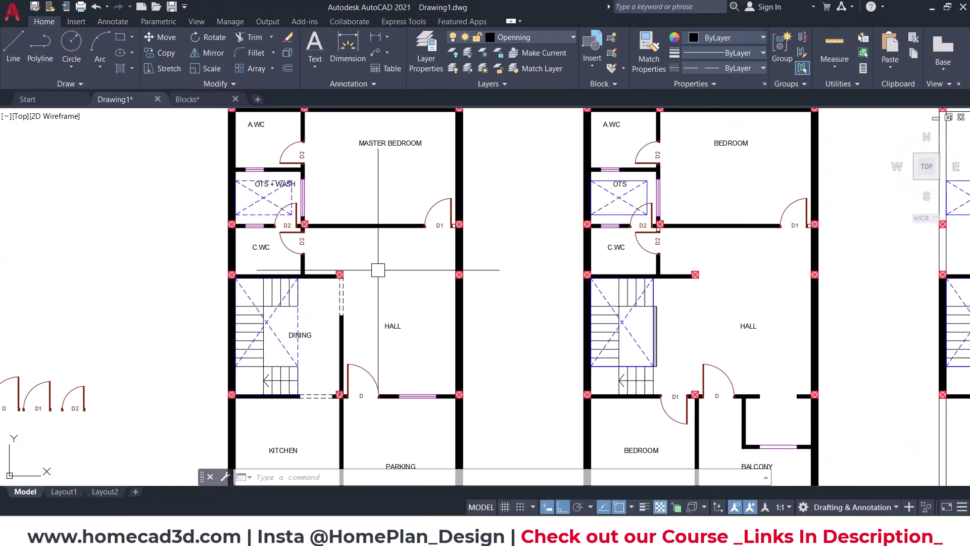
pyautogui.moveTo(566, 283)
pyautogui.mouseDown(button='middle')
pyautogui.moveTo(487, 276)
pyautogui.moveTo(314, 220)
pyautogui.mouseUp(button='middle')
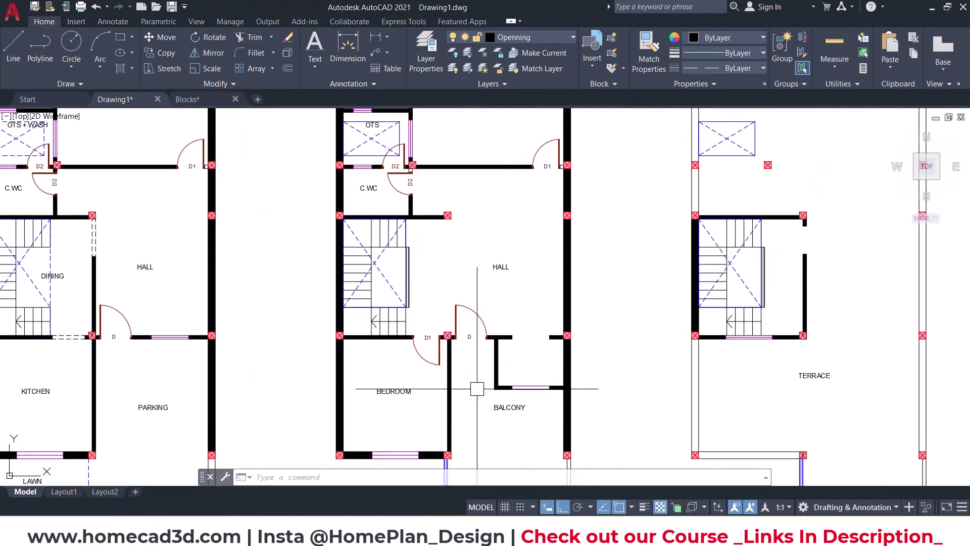
pyautogui.moveTo(515, 315); pyautogui.dragTo(504, 271, button='middle')
pyautogui.scroll(6, 504, 271)
pyautogui.press('space')
pyautogui.click(452, 359)
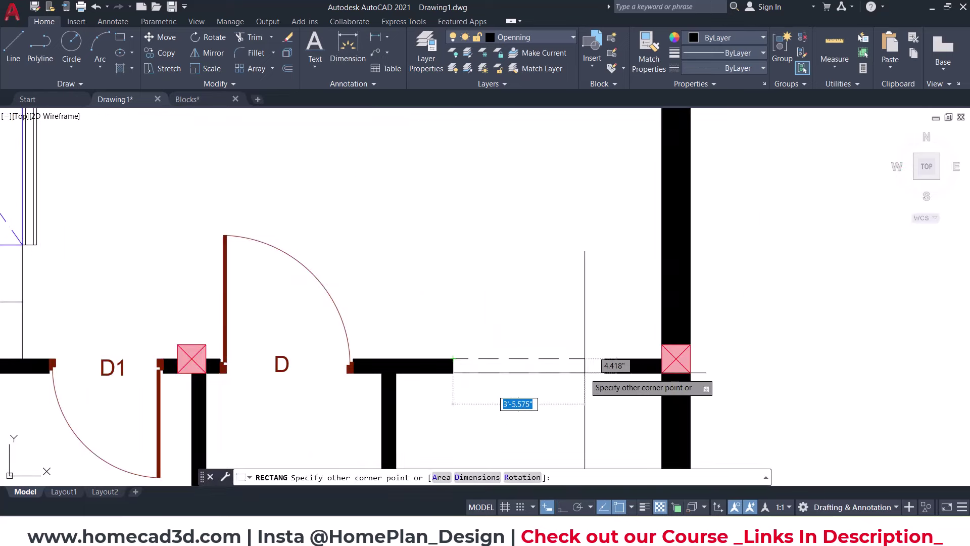
pyautogui.click(604, 372)
# Step: Copy the D1 door from the bedroom/OTS area to beside the terrace stair
pyautogui.scroll(-5, 604, 373)
pyautogui.moveTo(503, 217)
pyautogui.mouseDown(button='middle')
pyautogui.moveTo(504, 319)
pyautogui.moveTo(504, 285)
pyautogui.moveTo(432, 197)
pyautogui.mouseUp(button='middle')
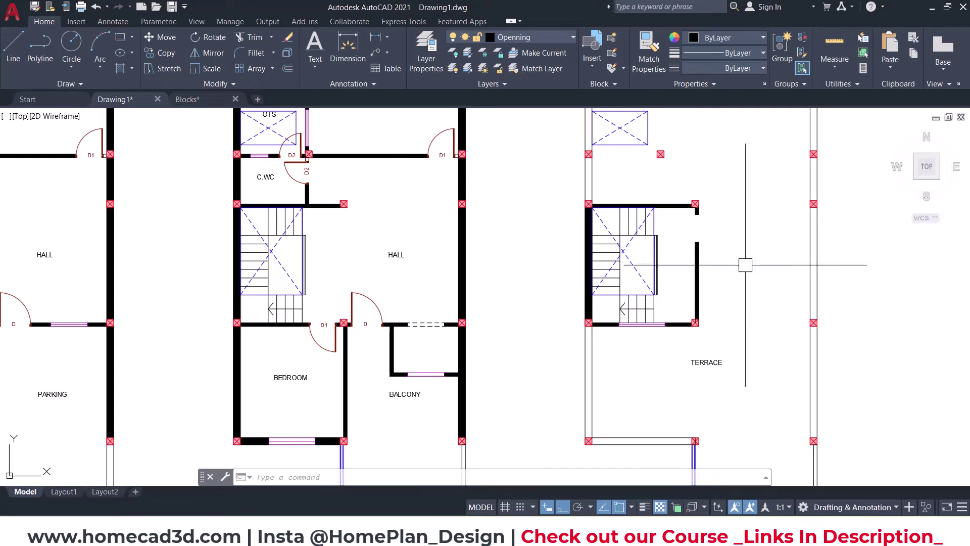
pyautogui.scroll(2, 745, 265)
pyautogui.scroll(-1, 277, 149)
pyautogui.moveTo(277, 150); pyautogui.dragTo(411, 281, button='middle')
pyautogui.scroll(2, 385, 230)
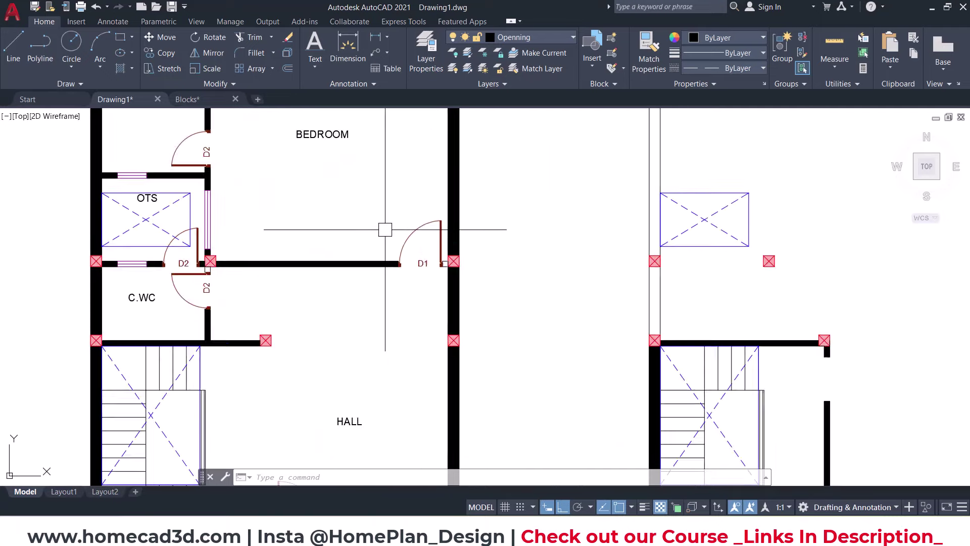
pyautogui.scroll(2, 385, 230)
pyautogui.click(433, 243)
pyautogui.click(262, 171)
pyautogui.click(147, 53)
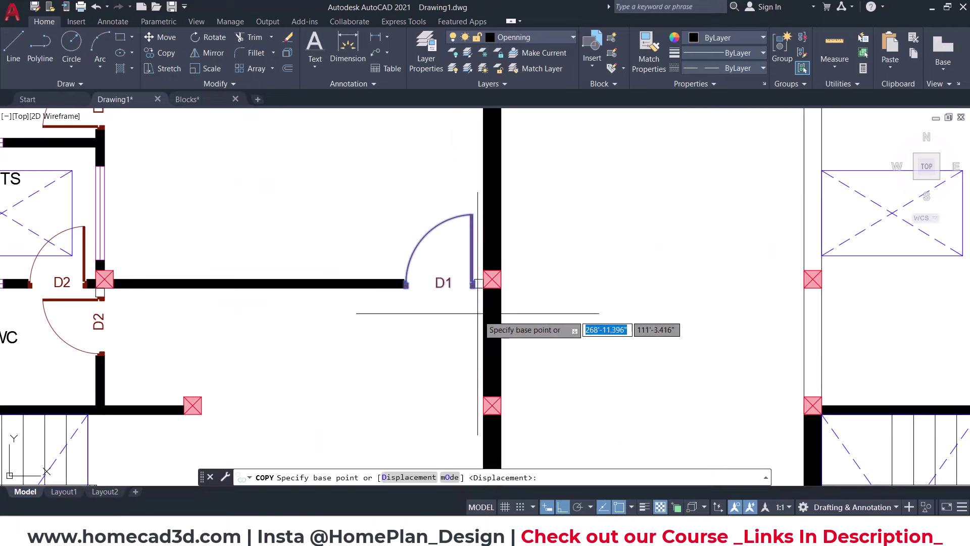
pyautogui.scroll(2, 475, 318)
pyautogui.click(460, 255)
pyautogui.scroll(-3, 202, 279)
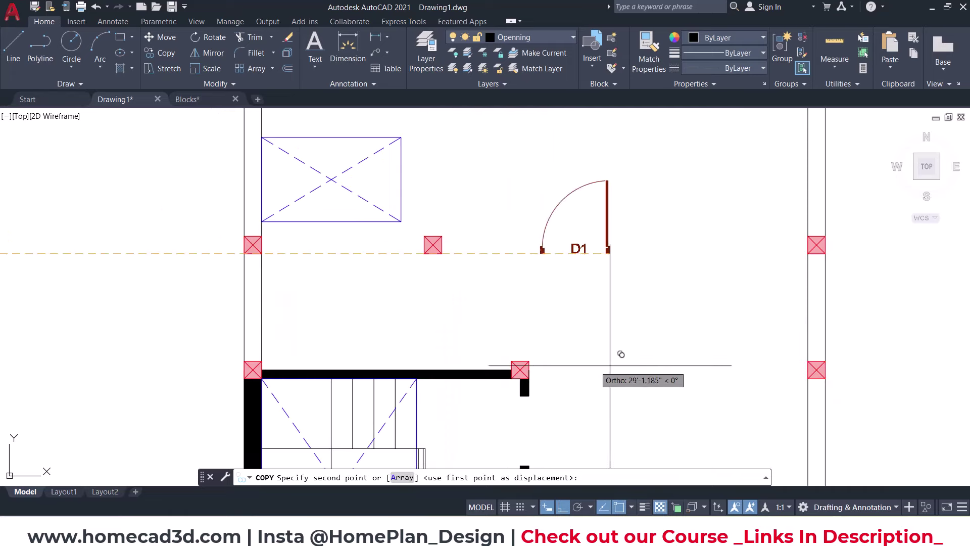
pyautogui.scroll(3, 610, 365)
pyautogui.click(516, 255)
pyautogui.press('Escape')
pyautogui.write('R')
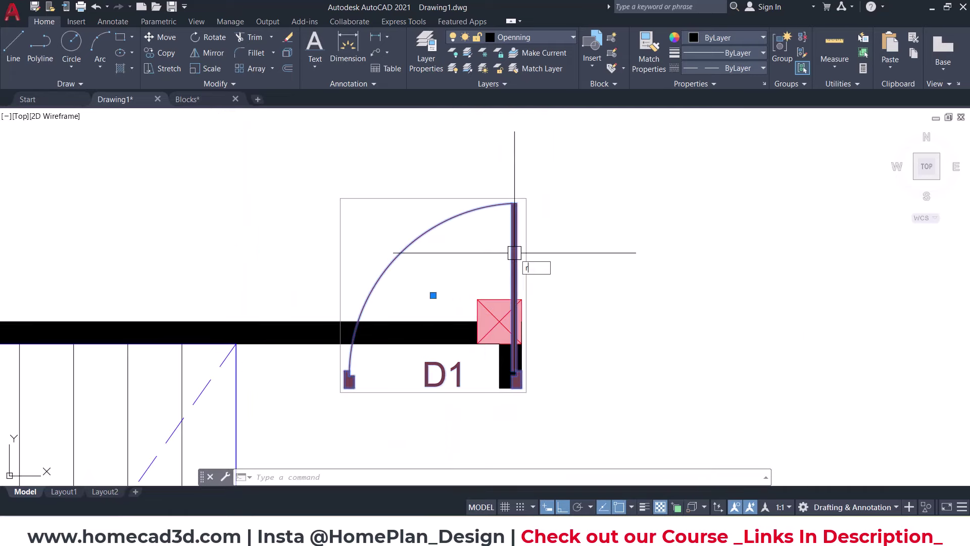
# Step: Rotate the copied D1 door 90° twice so it sits in the stair wall
pyautogui.click(531, 316)
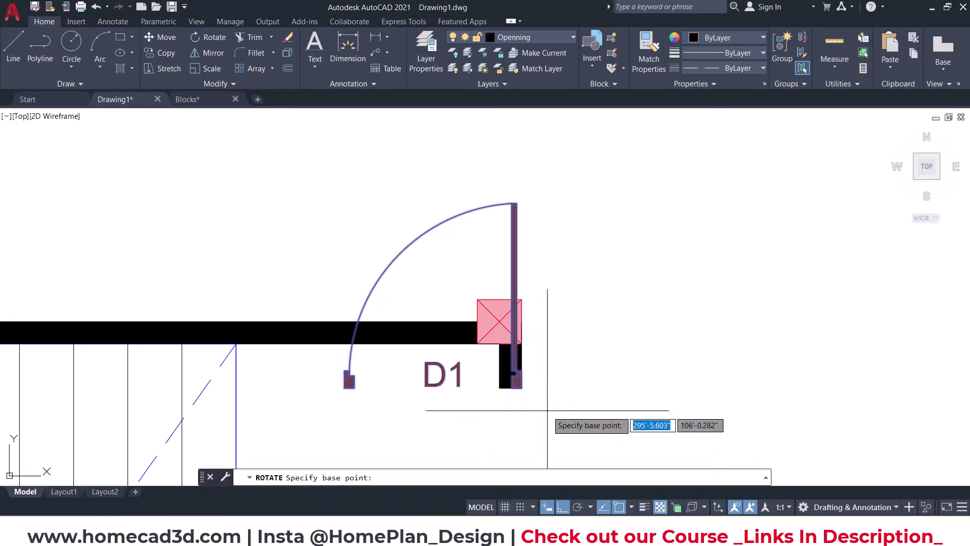
pyautogui.click(517, 392)
pyautogui.click(516, 222)
pyautogui.write('c')
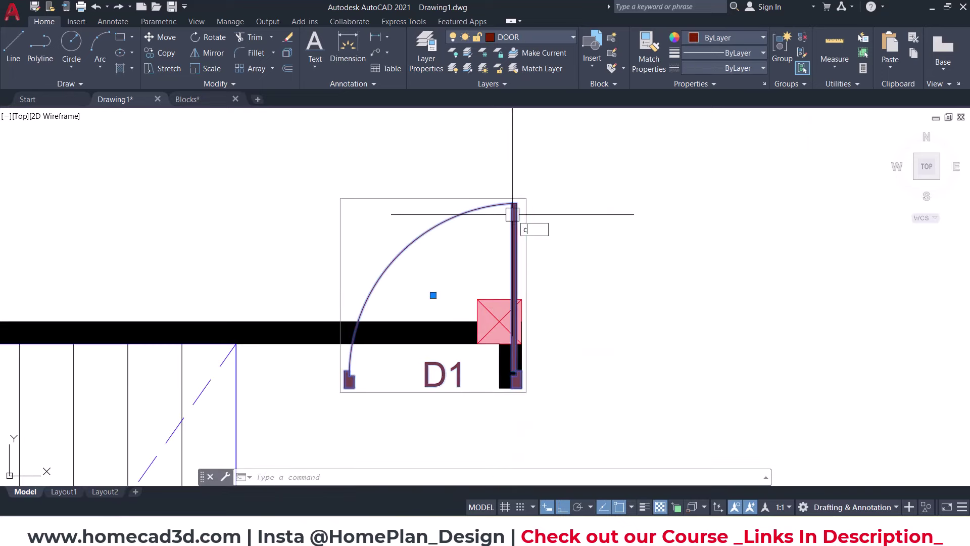
pyautogui.press('space')
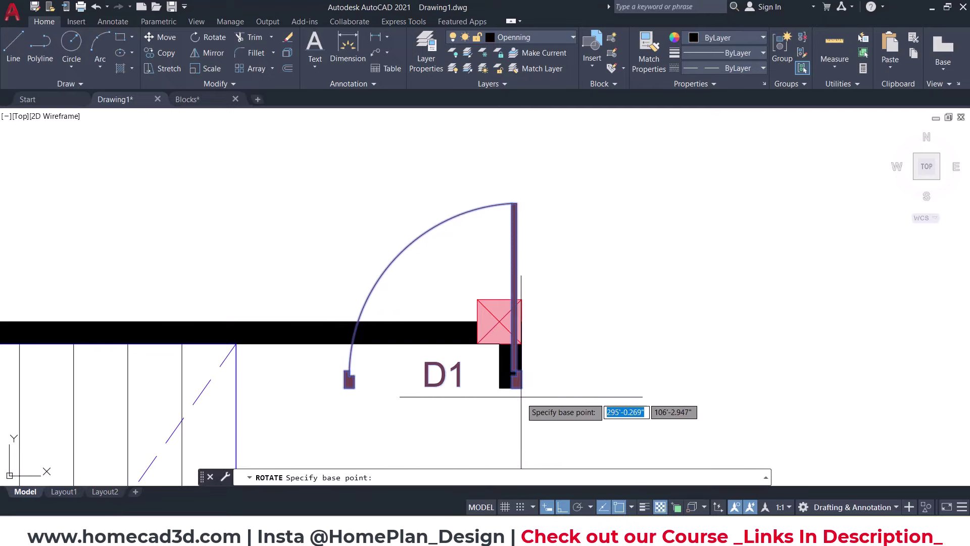
pyautogui.click(521, 397)
pyautogui.click(516, 156)
pyautogui.scroll(-4, 533, 215)
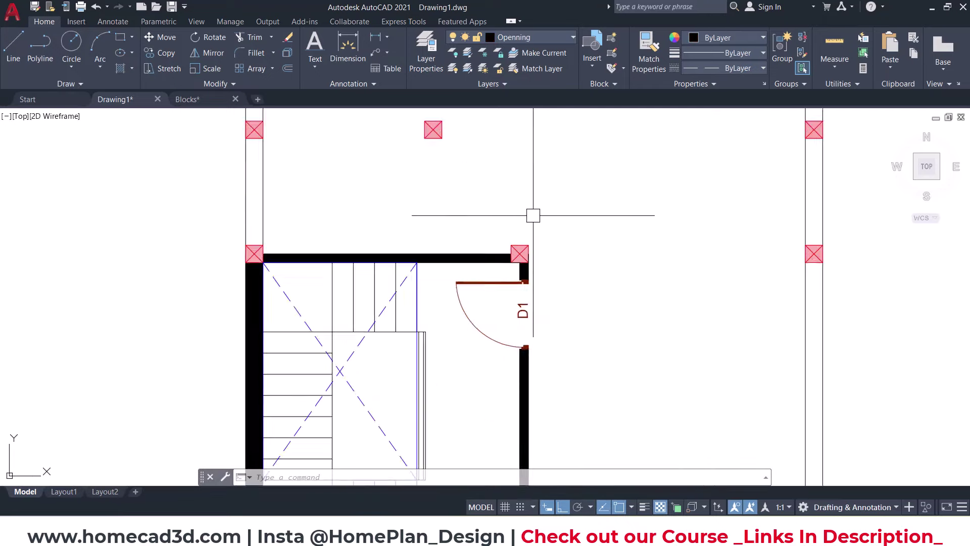
pyautogui.scroll(-3, 533, 216)
pyautogui.scroll(-3, 624, 332)
pyautogui.moveTo(444, 288); pyautogui.dragTo(626, 306, button='middle')
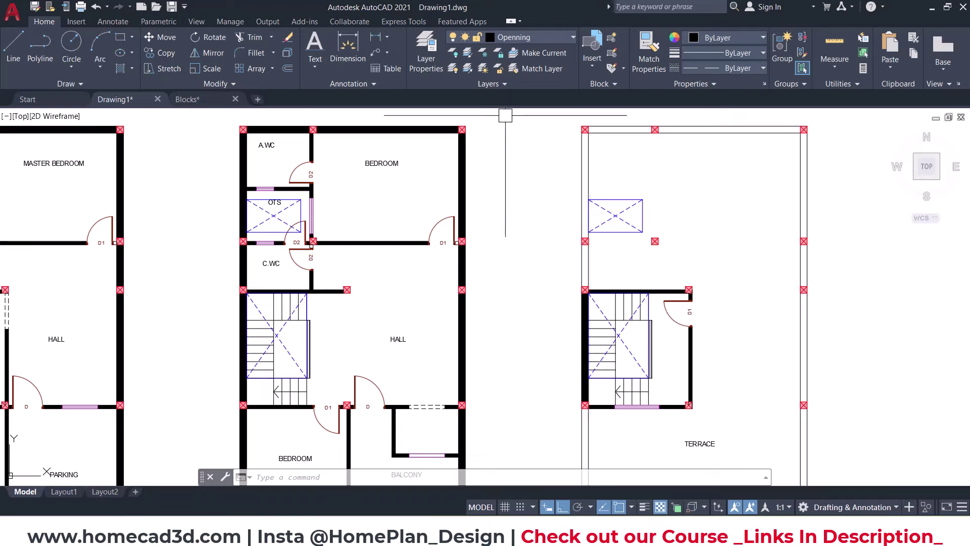
pyautogui.moveTo(433, 163); pyautogui.dragTo(547, 122, button='middle')
# Step: Create a current Dimension layer with Continuous linetype and colour 251
pyautogui.click(423, 57)
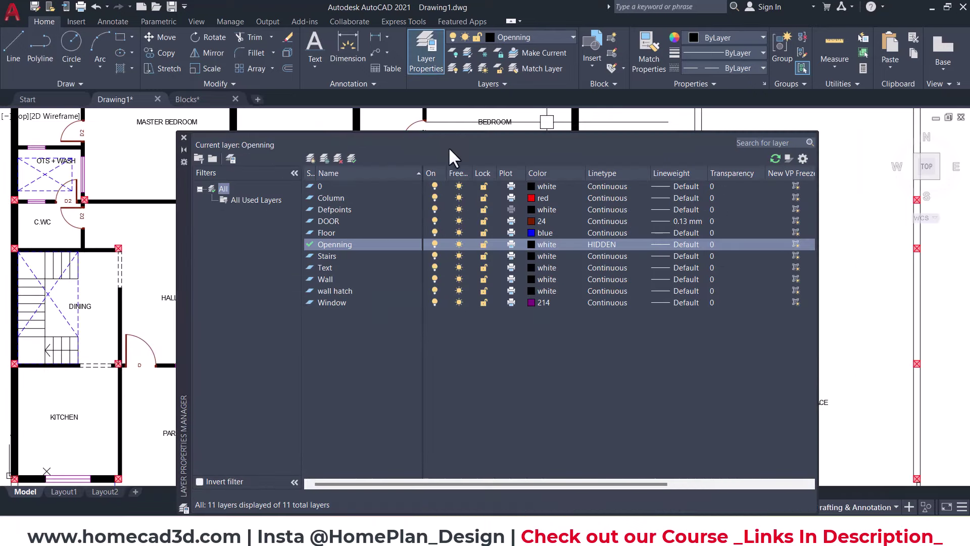
pyautogui.click(306, 158)
pyautogui.write('Dime')
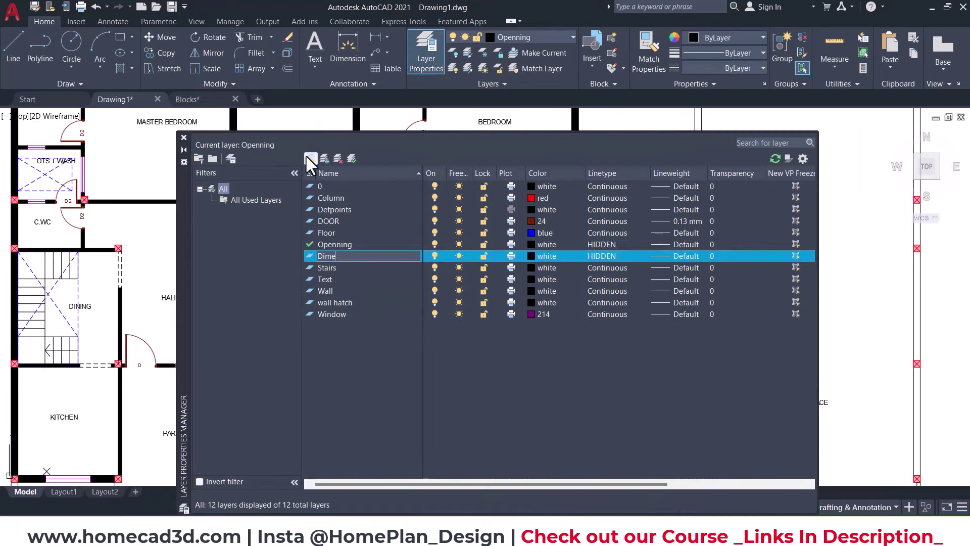
pyautogui.write('nsion')
pyautogui.click(613, 255)
pyautogui.click(580, 298)
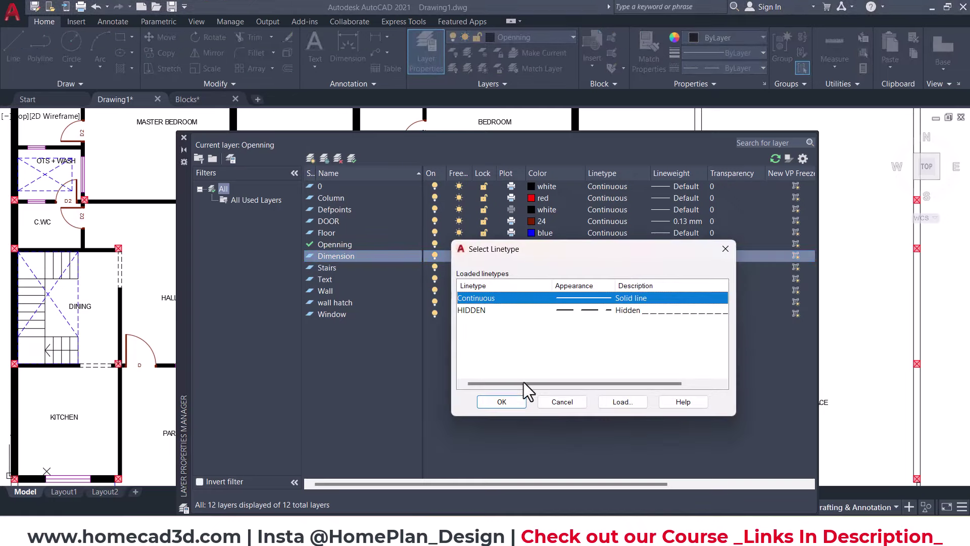
pyautogui.click(505, 401)
pyautogui.click(535, 256)
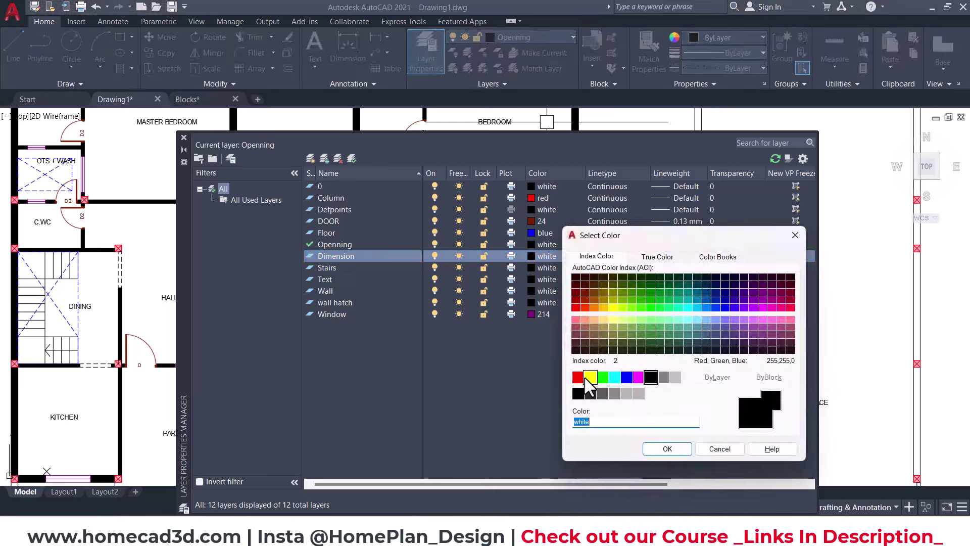
pyautogui.click(589, 392)
pyautogui.click(666, 449)
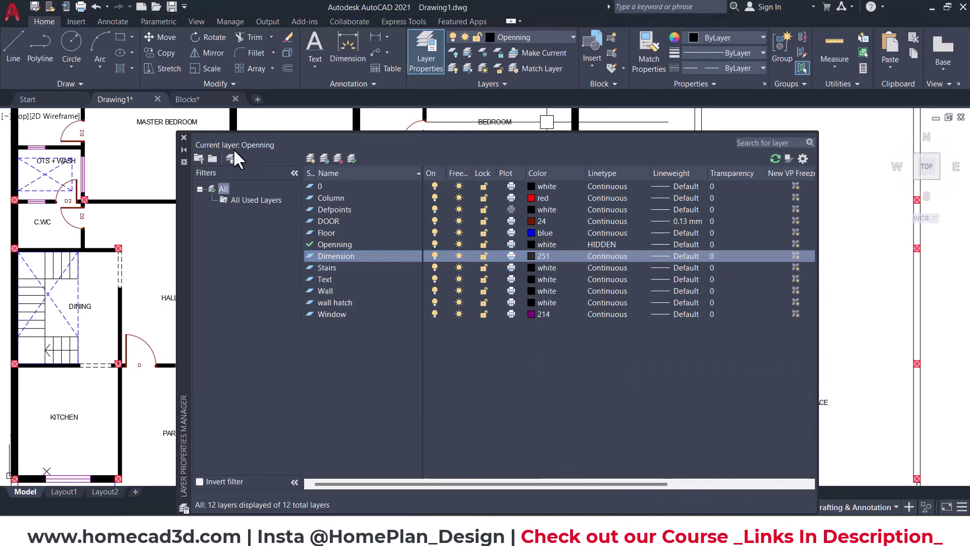
pyautogui.click(184, 136)
pyautogui.click(559, 36)
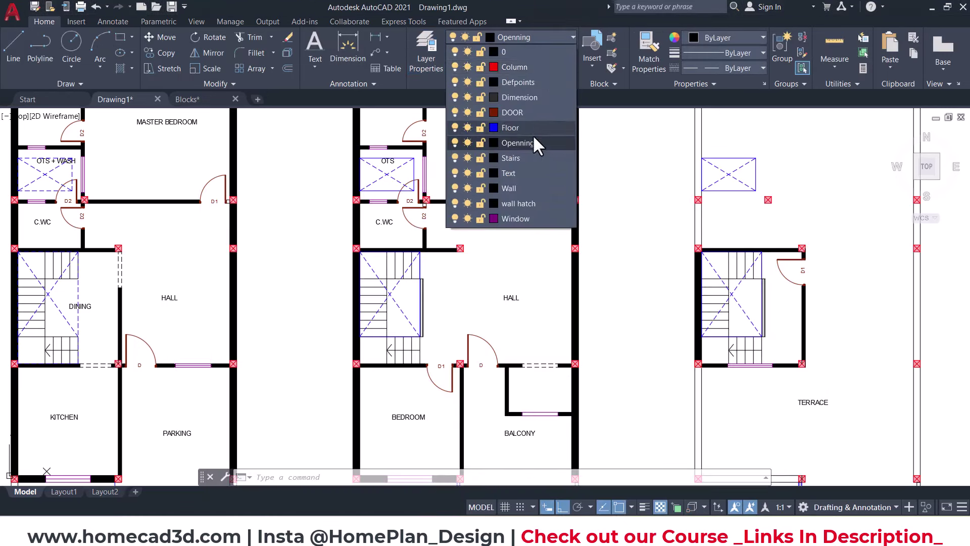
pyautogui.click(520, 97)
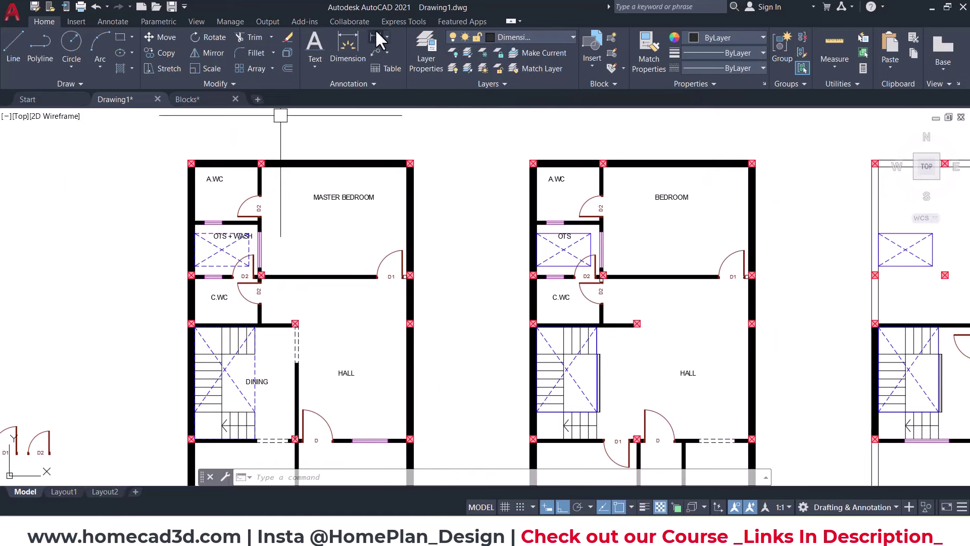
# Step: Dimension the plan's 25' overall width and the 7' A.WC width
pyautogui.scroll(2, 193, 178)
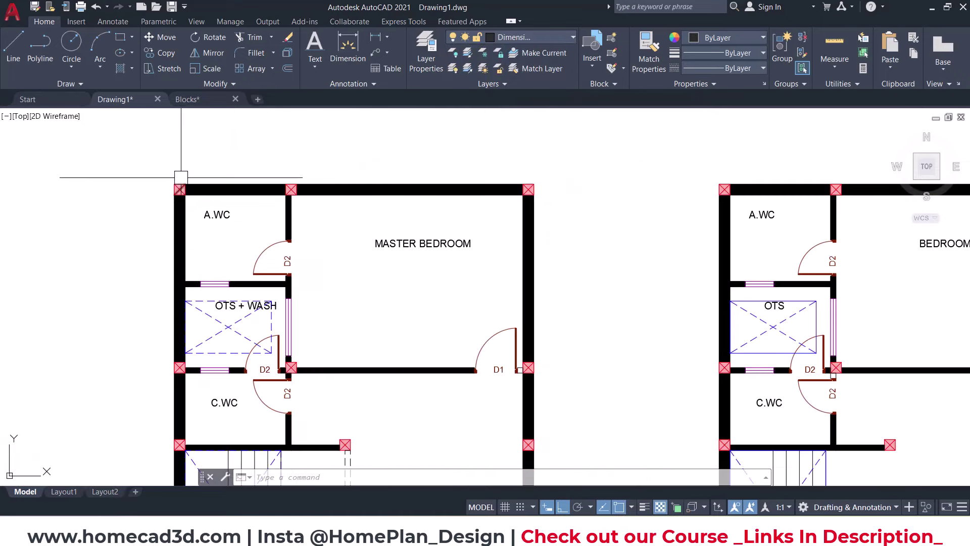
pyautogui.click(373, 44)
pyautogui.click(179, 189)
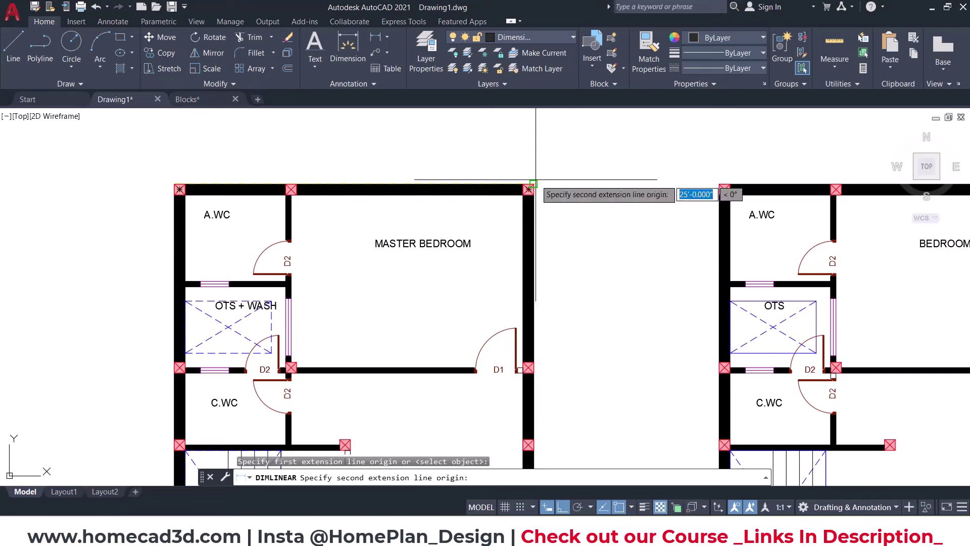
pyautogui.click(533, 183)
pyautogui.click(525, 163)
pyautogui.scroll(2, 194, 230)
pyautogui.scroll(2, 192, 229)
pyautogui.press('Return')
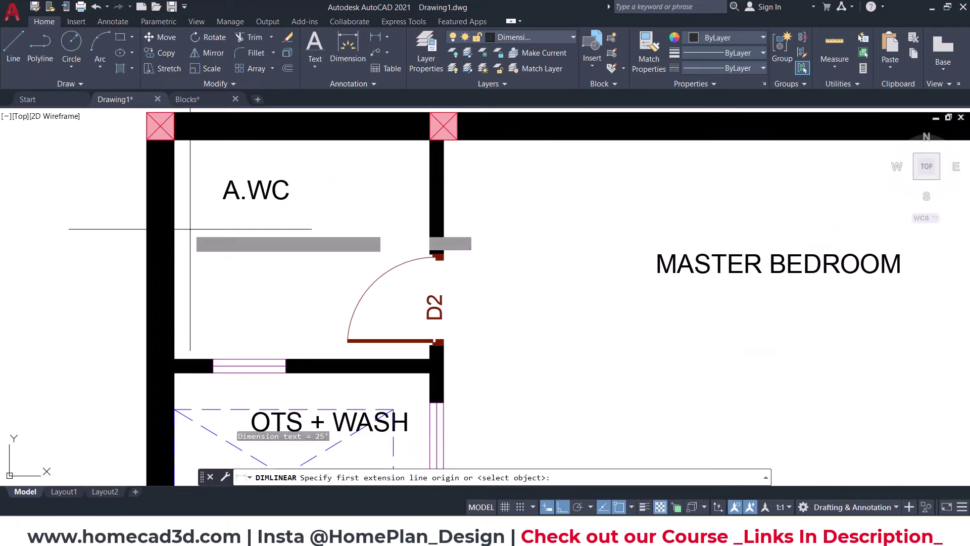
pyautogui.click(174, 221)
pyautogui.click(428, 221)
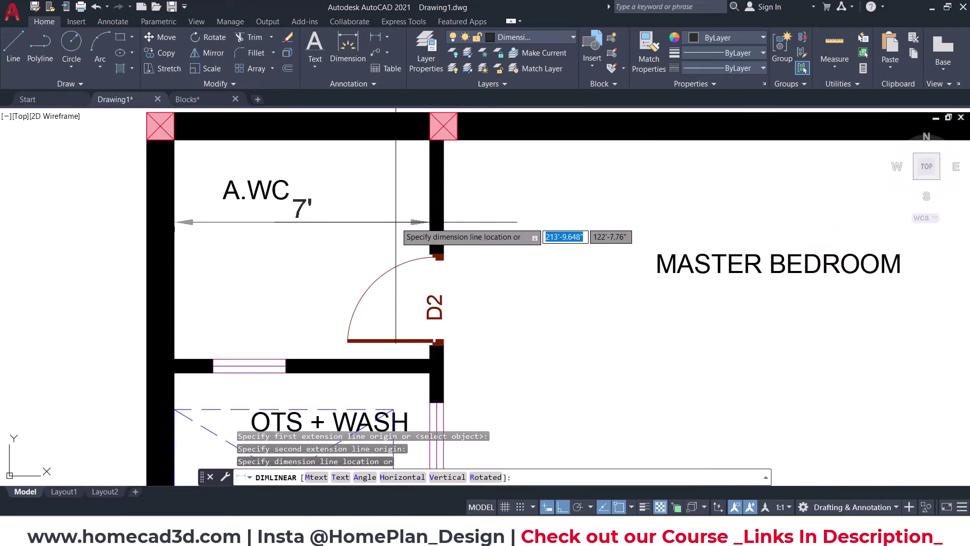
# Step: Add the 16'-1.5" master bedroom width and a vertical A.WC depth dimension
pyautogui.moveTo(462, 210)
pyautogui.mouseDown(button='middle')
pyautogui.moveTo(381, 242)
pyautogui.moveTo(220, 253)
pyautogui.mouseUp(button='middle')
pyautogui.press('Return')
pyautogui.click(201, 273)
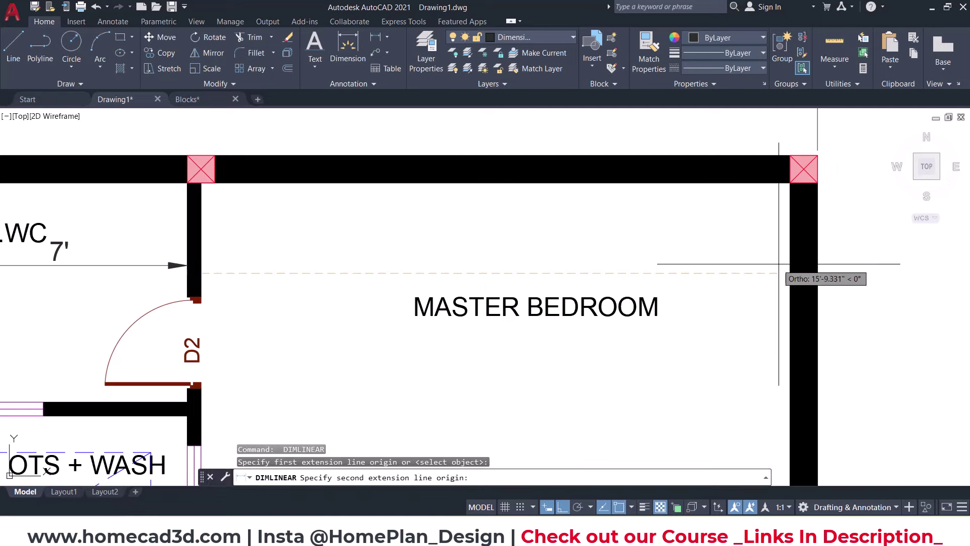
pyautogui.click(787, 273)
pyautogui.click(222, 265)
pyautogui.scroll(-3, 152, 268)
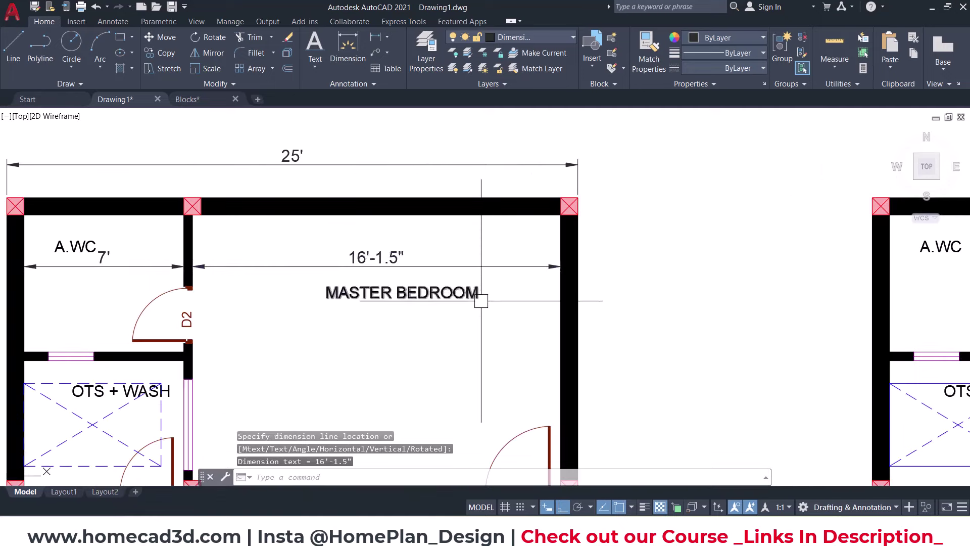
pyautogui.scroll(2, 174, 268)
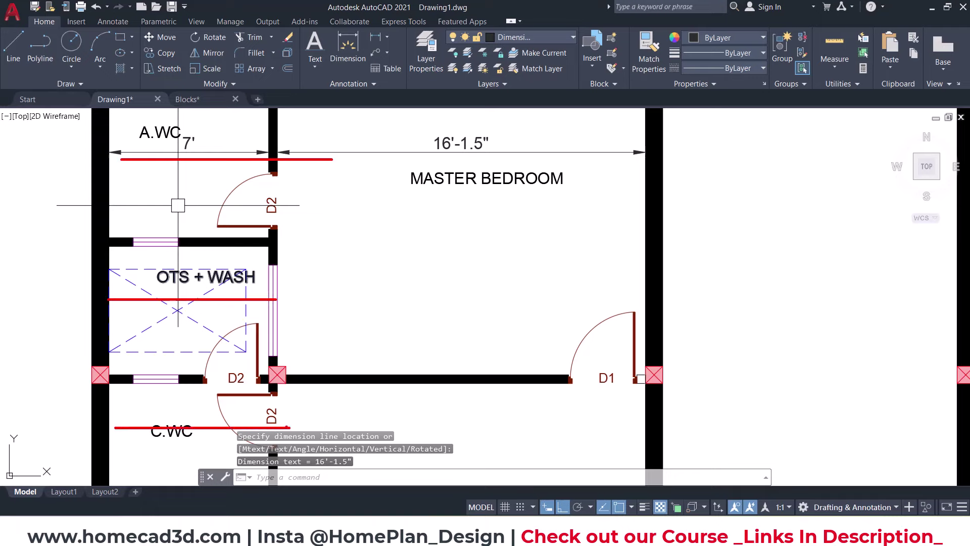
pyautogui.scroll(-2, 178, 205)
pyautogui.press('Return')
pyautogui.scroll(2, 162, 184)
pyautogui.click(160, 148)
pyautogui.scroll(2, 160, 253)
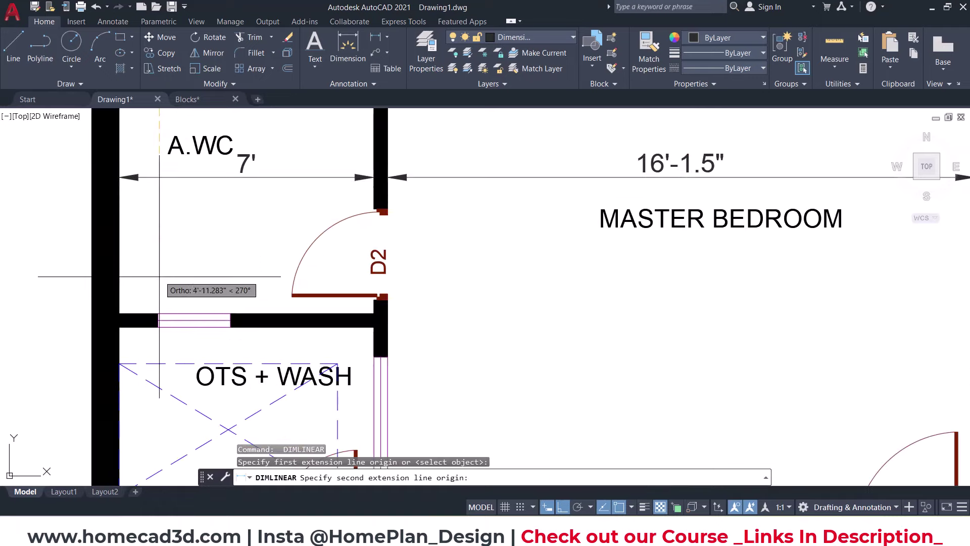
pyautogui.click(159, 307)
# Step: Dimension the 5'-7.5" OTS + WASH depth and the 5' C.WC depth
pyautogui.press('Return')
pyautogui.moveTo(159, 329); pyautogui.dragTo(224, 196, button='middle')
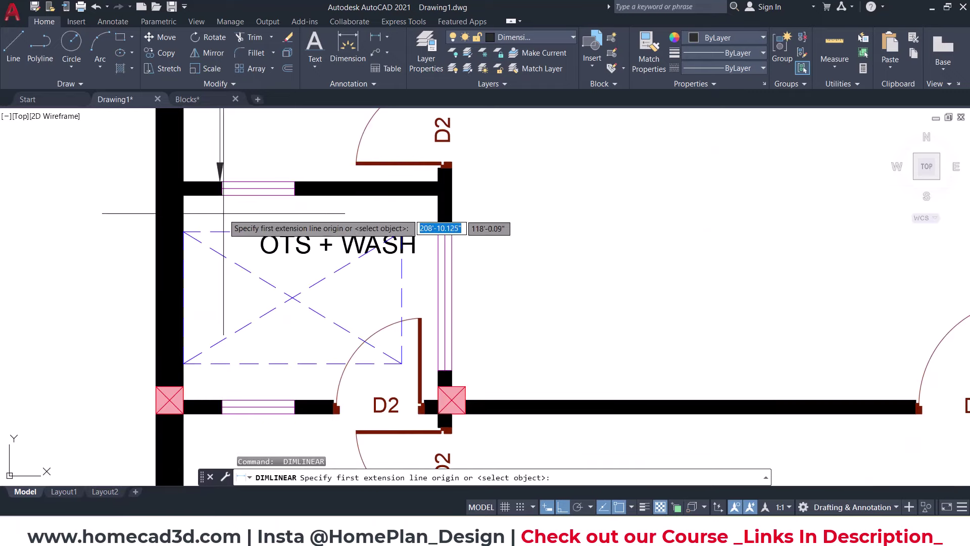
pyautogui.click(222, 195)
pyautogui.click(220, 393)
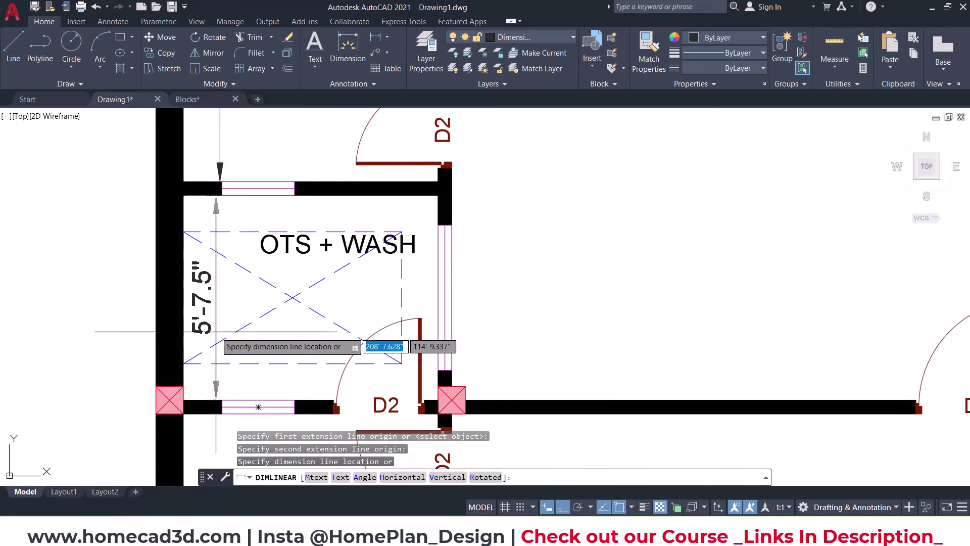
pyautogui.click(217, 151)
pyautogui.moveTo(222, 389); pyautogui.dragTo(255, 156, button='middle')
pyautogui.press('Return')
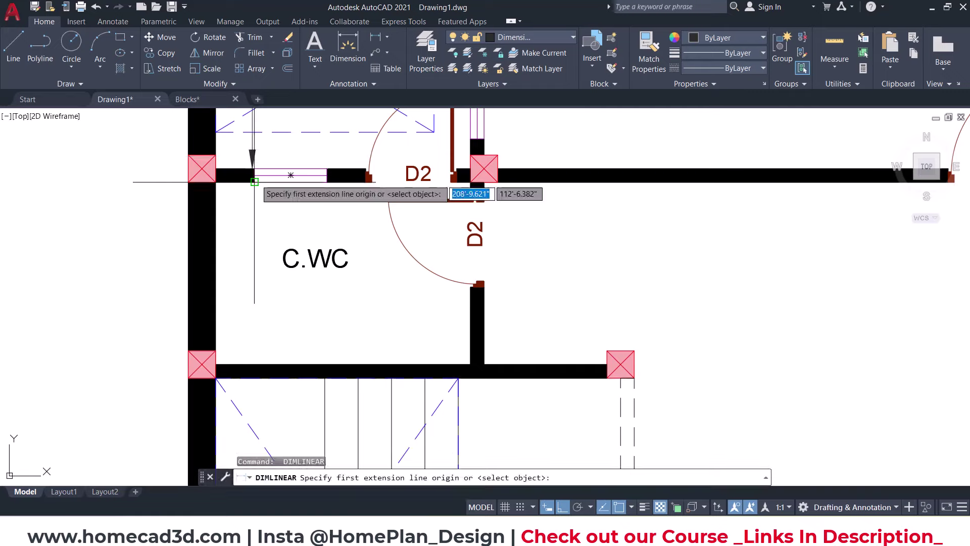
pyautogui.click(254, 183)
pyautogui.click(255, 363)
pyautogui.moveTo(251, 340)
pyautogui.mouseDown(button='middle')
pyautogui.moveTo(251, 355)
pyautogui.moveTo(303, 137)
pyautogui.mouseUp(button='middle')
pyautogui.click(228, 152)
# Step: Add the 12'-5" dining depth dimension
pyautogui.scroll(-2, 229, 152)
pyautogui.press('Return')
pyautogui.click(308, 138)
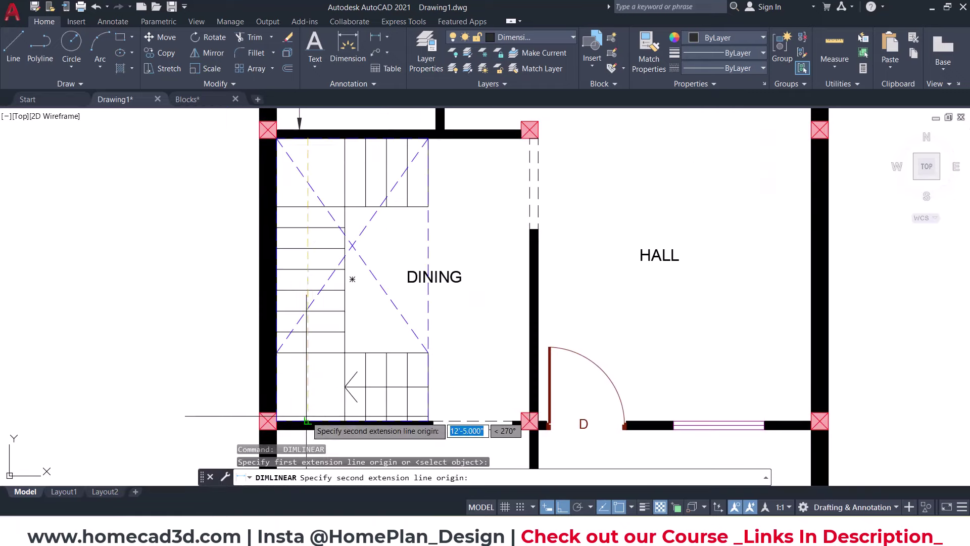
pyautogui.click(307, 421)
pyautogui.scroll(2, 300, 146)
pyautogui.click(297, 140)
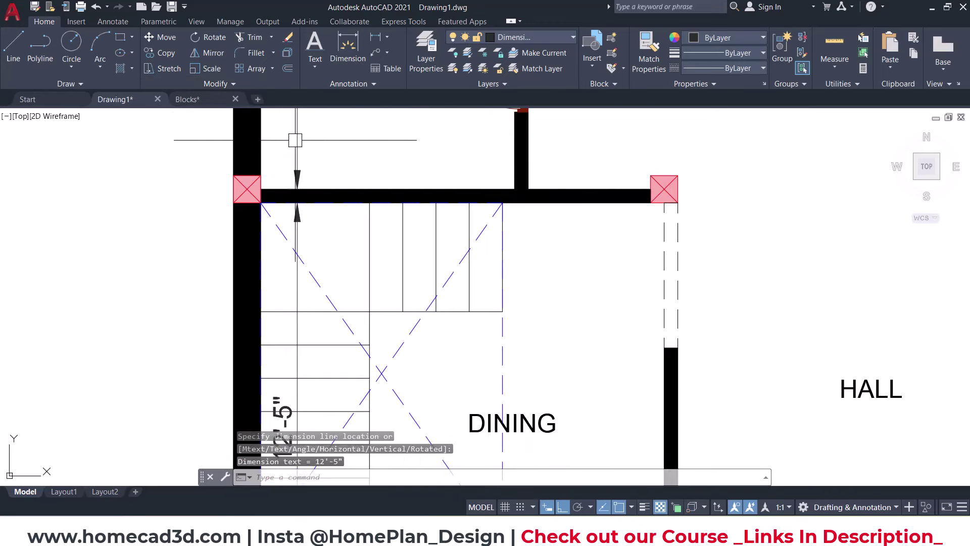
# Step: Dimension the 3' gap beside the stairs, redoing a misplaced first attempt
pyautogui.scroll(-2, 277, 433)
pyautogui.press('Return')
pyautogui.scroll(2, 353, 197)
pyautogui.click(351, 198)
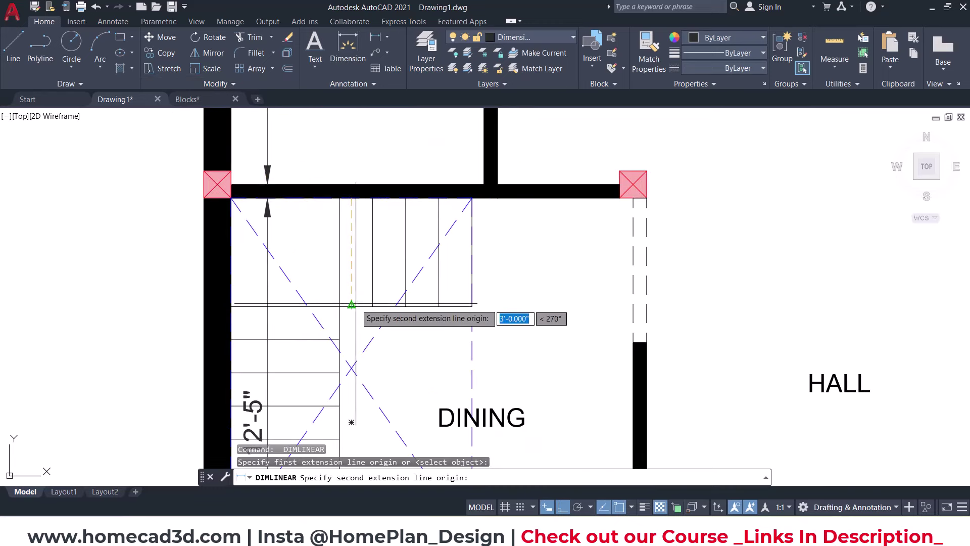
pyautogui.click(351, 304)
pyautogui.press('Escape')
pyautogui.press('Return')
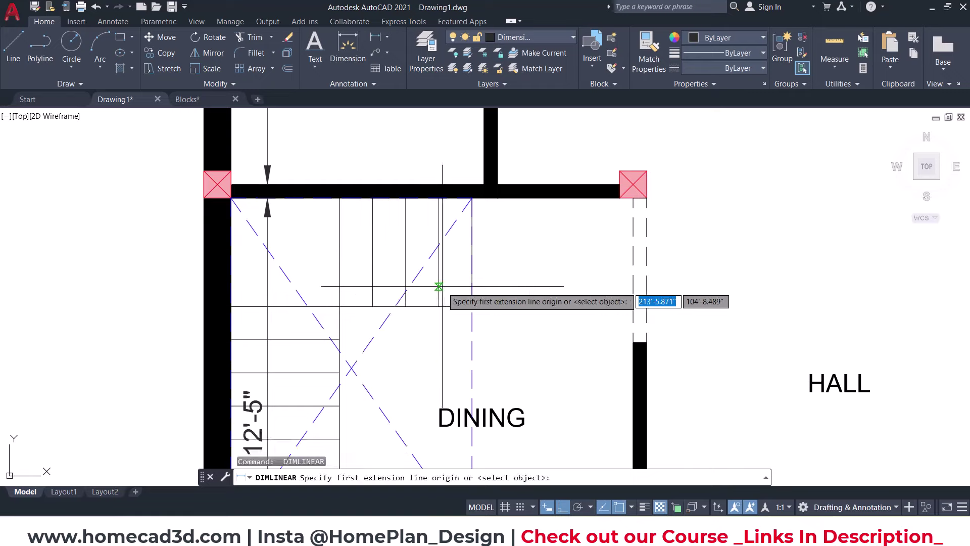
pyautogui.click(471, 305)
pyautogui.click(472, 198)
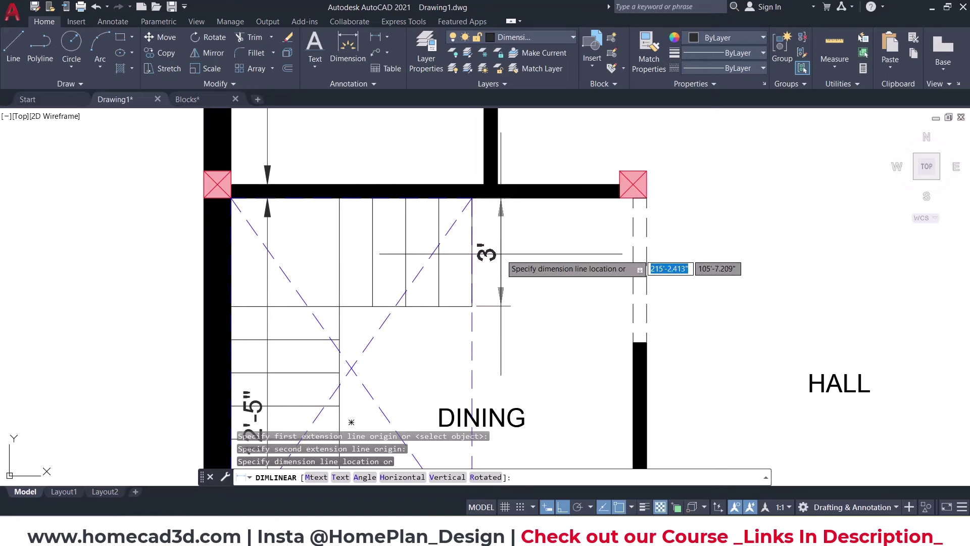
pyautogui.click(479, 224)
# Step: Dimension the 11'-1.5" dining width and the 12' hall width
pyautogui.scroll(-3, 480, 227)
pyautogui.scroll(1, 445, 142)
pyautogui.scroll(2, 511, 108)
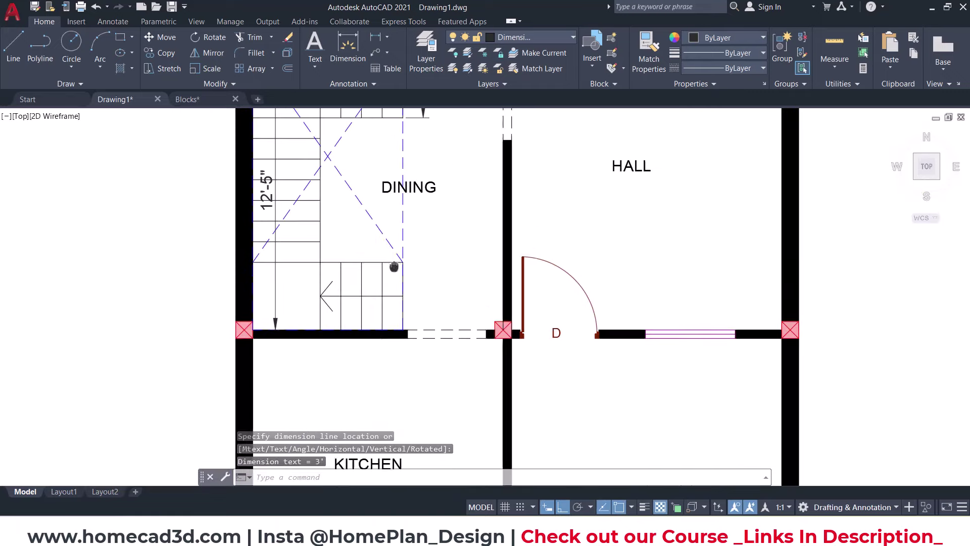
pyautogui.press('Return')
pyautogui.scroll(2, 252, 248)
pyautogui.click(241, 244)
pyautogui.click(639, 242)
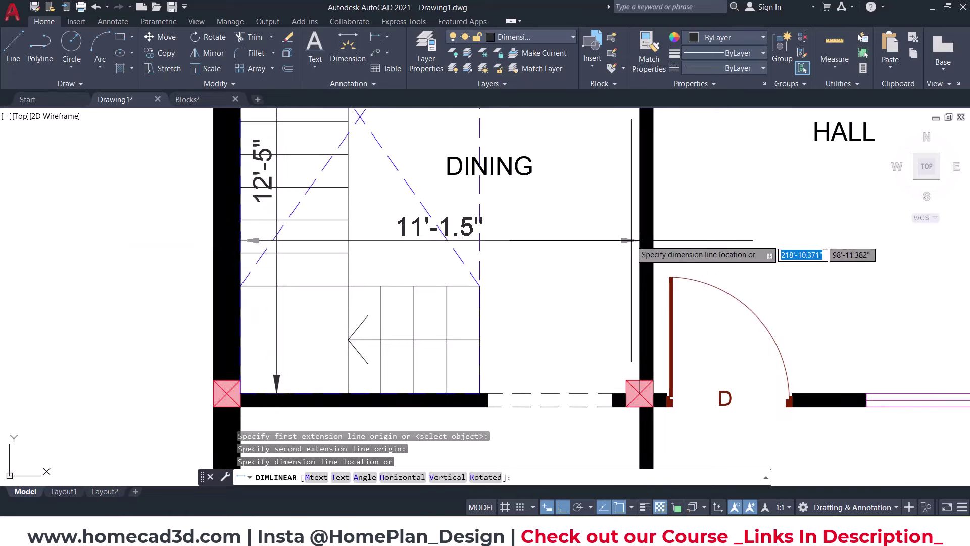
pyautogui.moveTo(645, 246); pyautogui.dragTo(182, 274, button='middle')
pyautogui.press('Return')
pyautogui.click(182, 273)
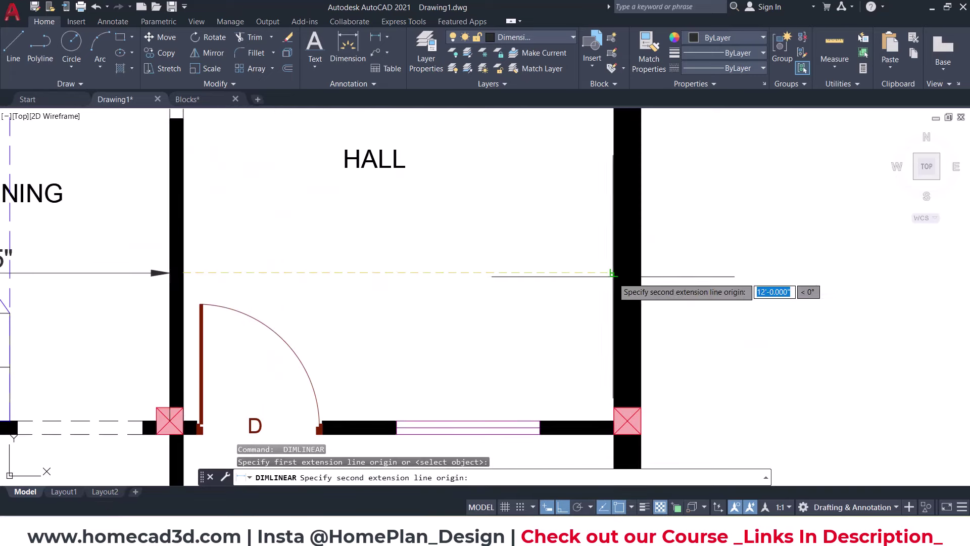
pyautogui.click(614, 274)
pyautogui.click(217, 284)
# Step: Add the 12' master bedroom depth dimension
pyautogui.scroll(-2, 134, 269)
pyautogui.moveTo(378, 302); pyautogui.dragTo(408, 351, button='middle')
pyautogui.scroll(-1, 401, 264)
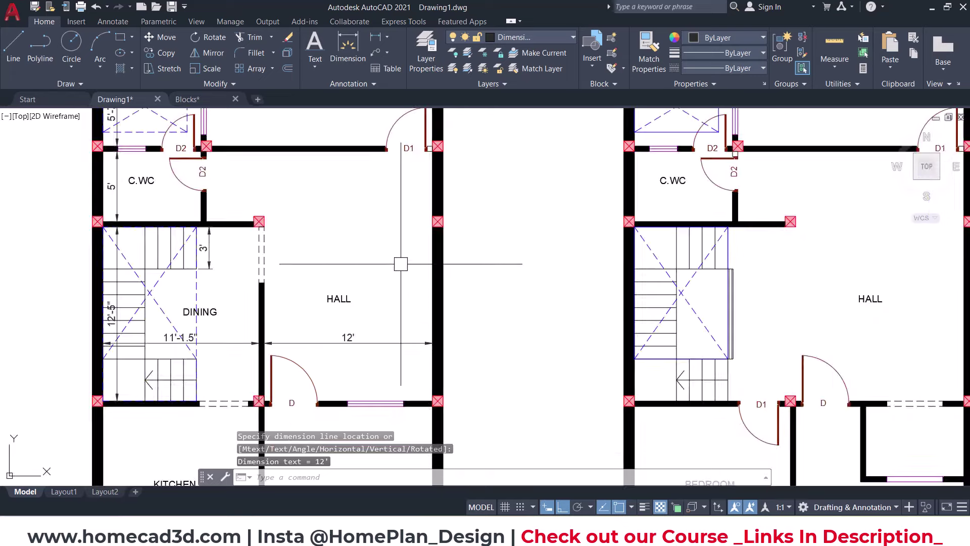
pyautogui.moveTo(401, 264); pyautogui.dragTo(396, 323, button='middle')
pyautogui.scroll(-1, 390, 325)
pyautogui.scroll(2, 367, 217)
pyautogui.press('Return')
pyautogui.scroll(1, 387, 202)
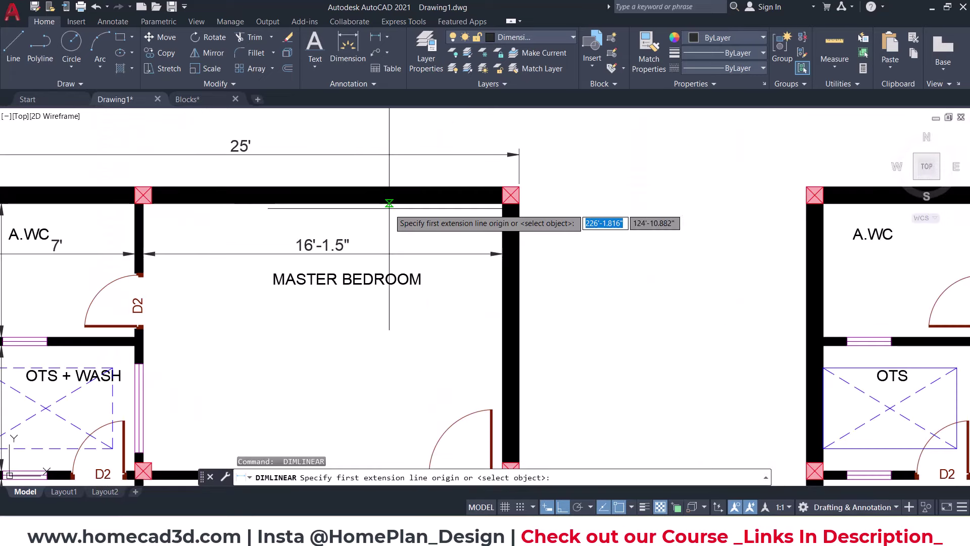
pyautogui.click(388, 199)
pyautogui.moveTo(387, 199); pyautogui.dragTo(391, 157, button='middle')
pyautogui.click(404, 279)
# Step: Add the 17'-9.5" hall depth dimension
pyautogui.press('Return')
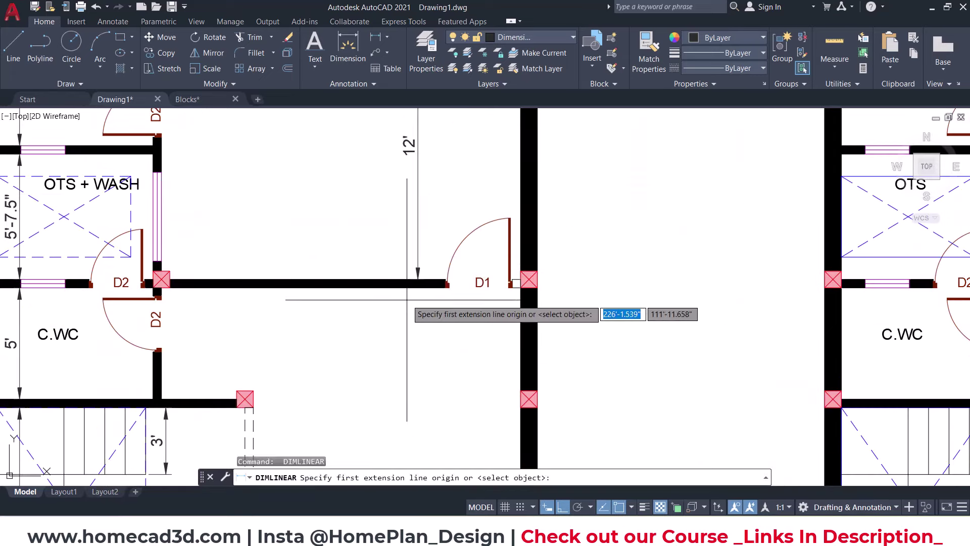
pyautogui.click(404, 298)
pyautogui.moveTo(404, 298); pyautogui.dragTo(422, 265, button='middle')
pyautogui.scroll(-1, 423, 352)
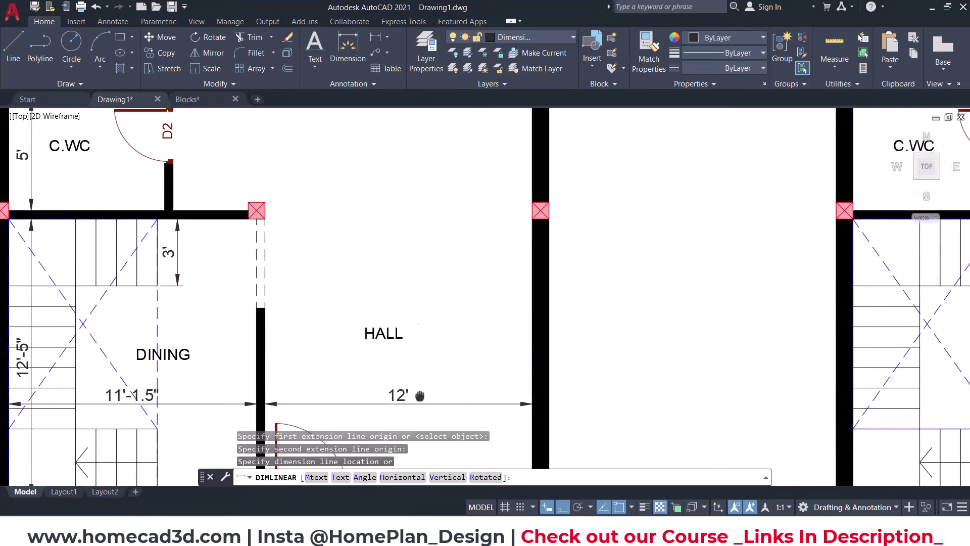
pyautogui.scroll(1, 424, 151)
pyautogui.click(428, 139)
pyautogui.moveTo(428, 175); pyautogui.dragTo(430, 202, button='middle')
pyautogui.scroll(-2, 430, 202)
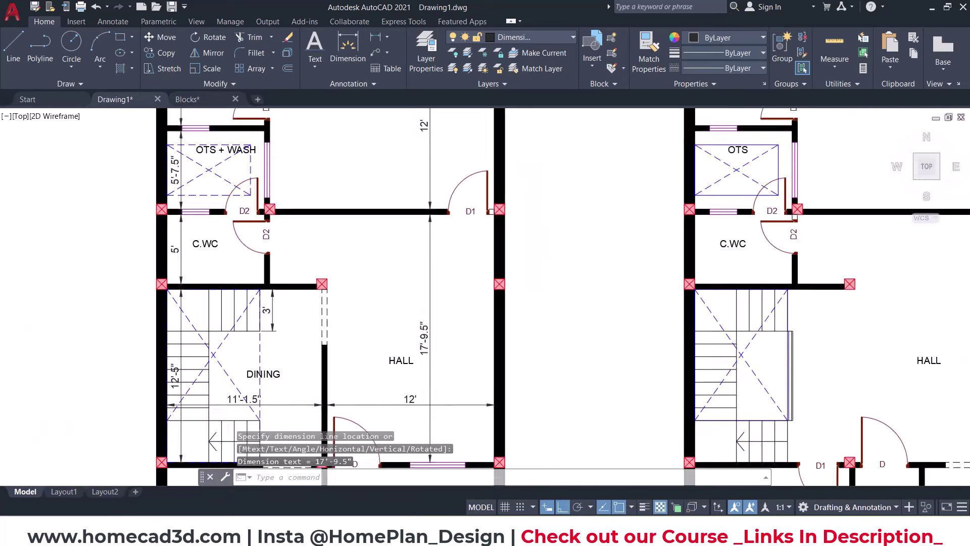
pyautogui.scroll(-1, 500, 342)
pyautogui.scroll(2, 485, 303)
pyautogui.scroll(1, 453, 317)
# Step: Dimension the parking area: 18'-8.5" depth and 12' width
pyautogui.moveTo(453, 316)
pyautogui.mouseDown(button='middle')
pyautogui.moveTo(455, 217)
pyautogui.moveTo(444, 190)
pyautogui.mouseUp(button='middle')
pyautogui.press('Return')
pyautogui.click(440, 162)
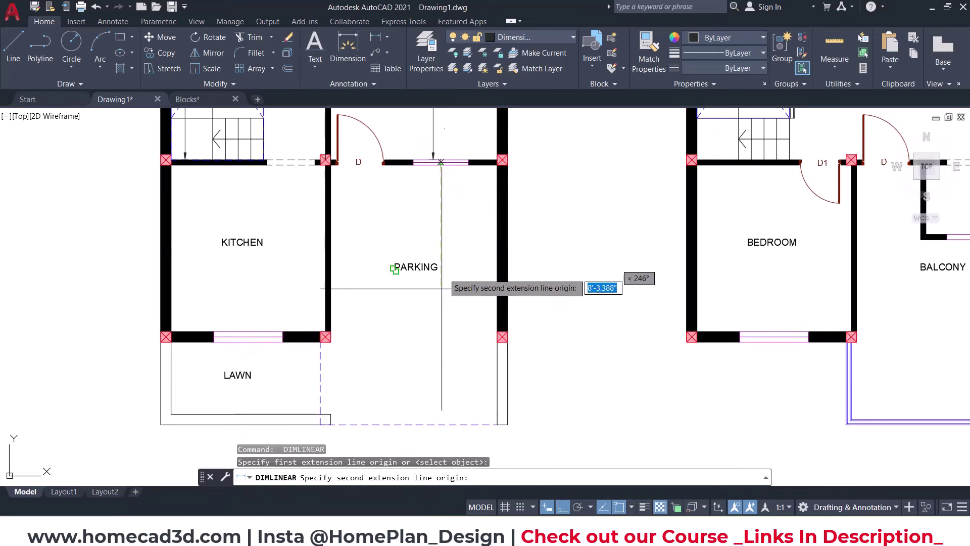
pyautogui.click(440, 424)
pyautogui.click(430, 135)
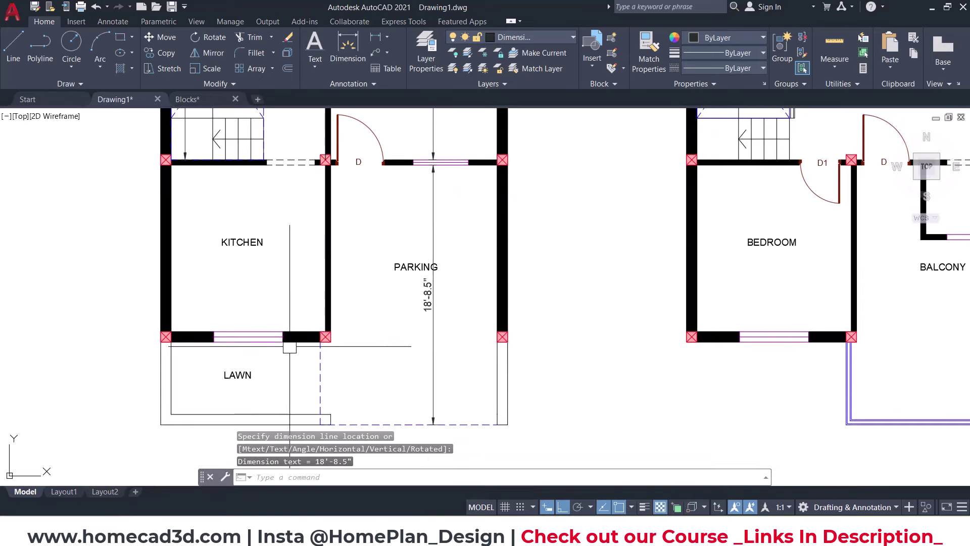
pyautogui.scroll(2, 354, 326)
pyautogui.press('Return')
pyautogui.click(319, 201)
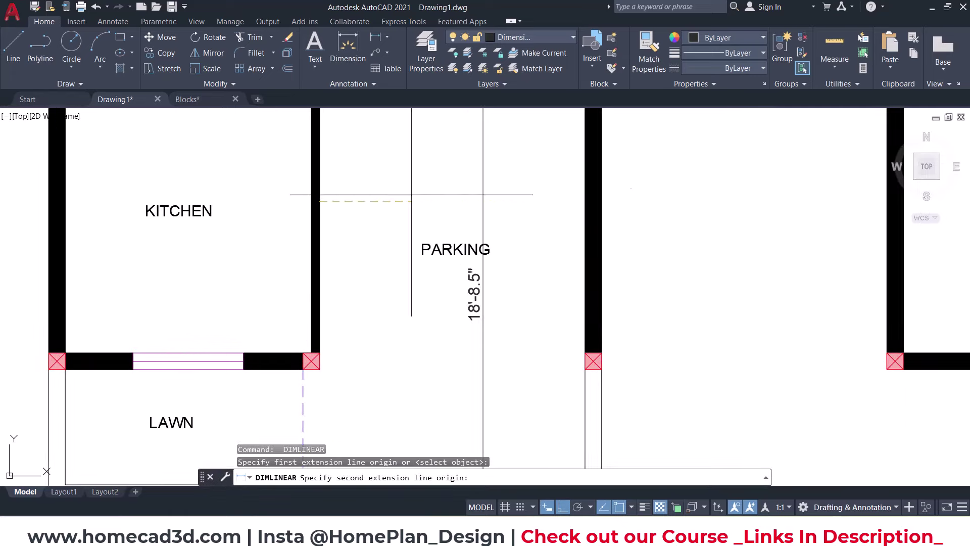
pyautogui.click(584, 201)
pyautogui.click(550, 181)
# Step: Dimension the kitchen: 11'-1.5" width and 12' depth
pyautogui.press('Return')
pyautogui.moveTo(304, 190); pyautogui.dragTo(456, 257, button='middle')
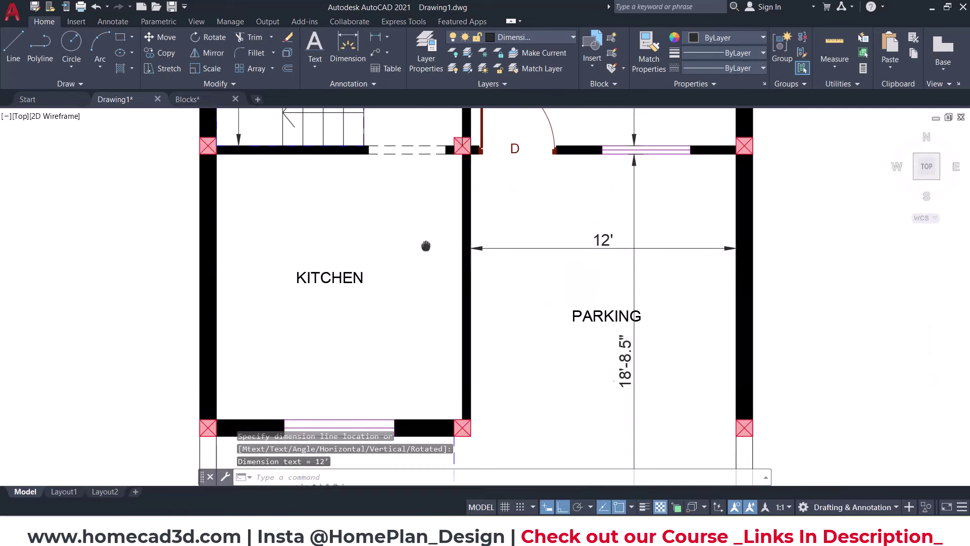
pyautogui.click(457, 256)
pyautogui.click(217, 265)
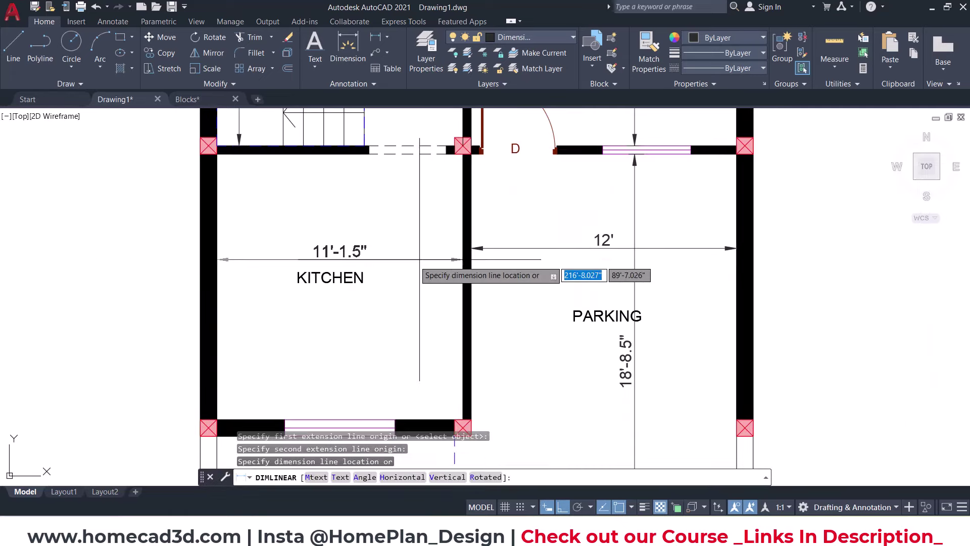
pyautogui.click(494, 248)
pyautogui.press('Return')
pyautogui.click(247, 159)
pyautogui.click(247, 419)
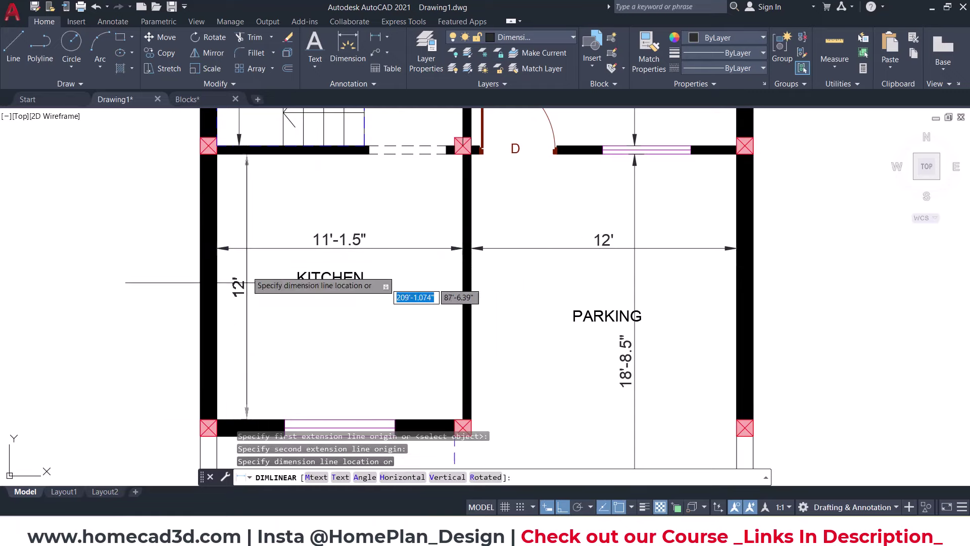
pyautogui.click(237, 282)
# Step: Add the 5'-2.5" lawn depth dimension below the kitchen
pyautogui.press('Return')
pyautogui.scroll(-2, 240, 139)
pyautogui.moveTo(264, 225); pyautogui.dragTo(264, 152, button='middle')
pyautogui.scroll(2, 263, 269)
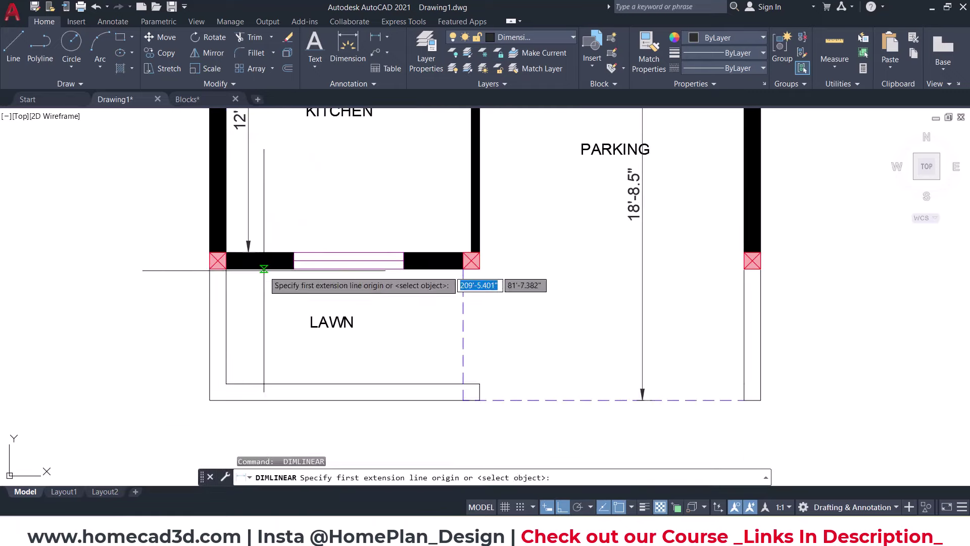
pyautogui.click(263, 269)
pyautogui.click(264, 383)
pyautogui.click(249, 225)
pyautogui.scroll(-2, 249, 225)
pyautogui.scroll(2, 288, 323)
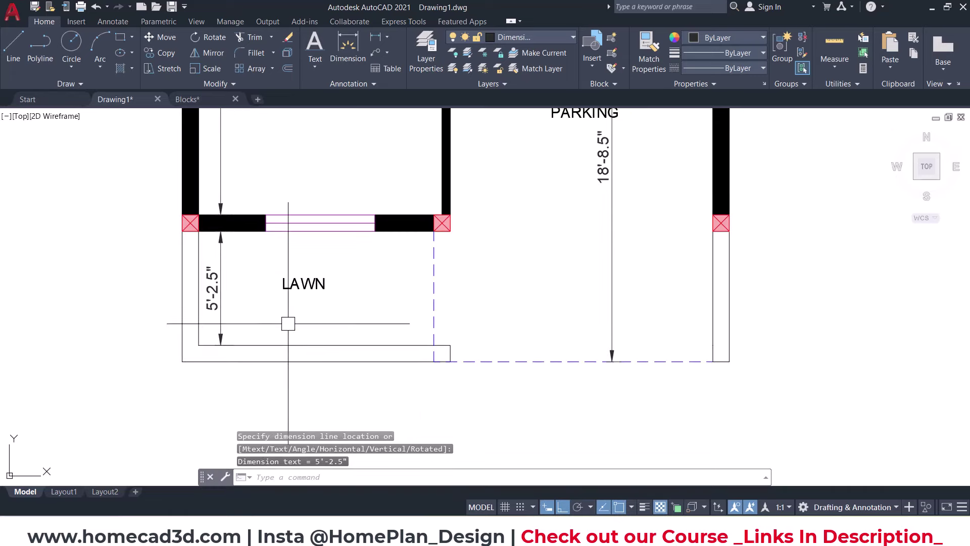
# Step: Add the 11'-6" lawn width, then zoom out to show all three plans
pyautogui.press('Return')
pyautogui.click(199, 326)
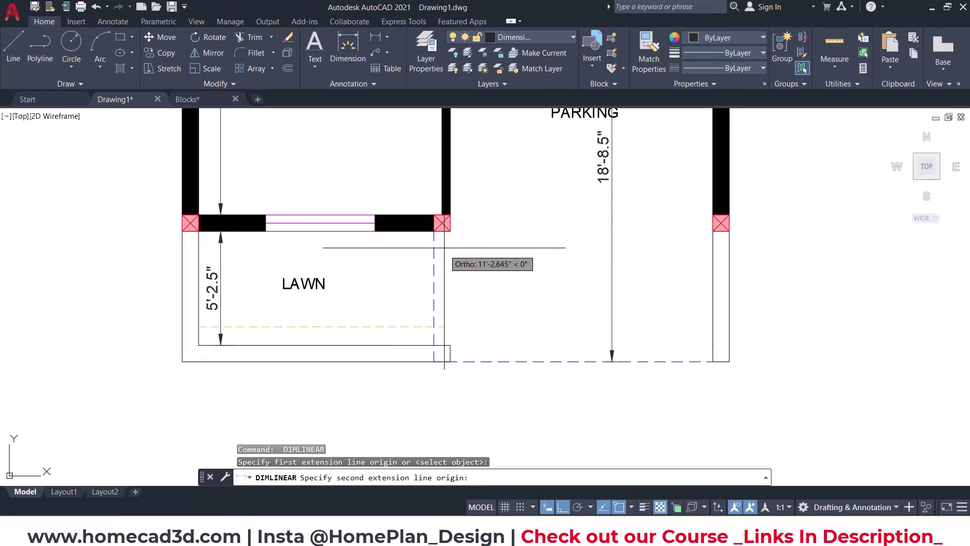
pyautogui.click(450, 230)
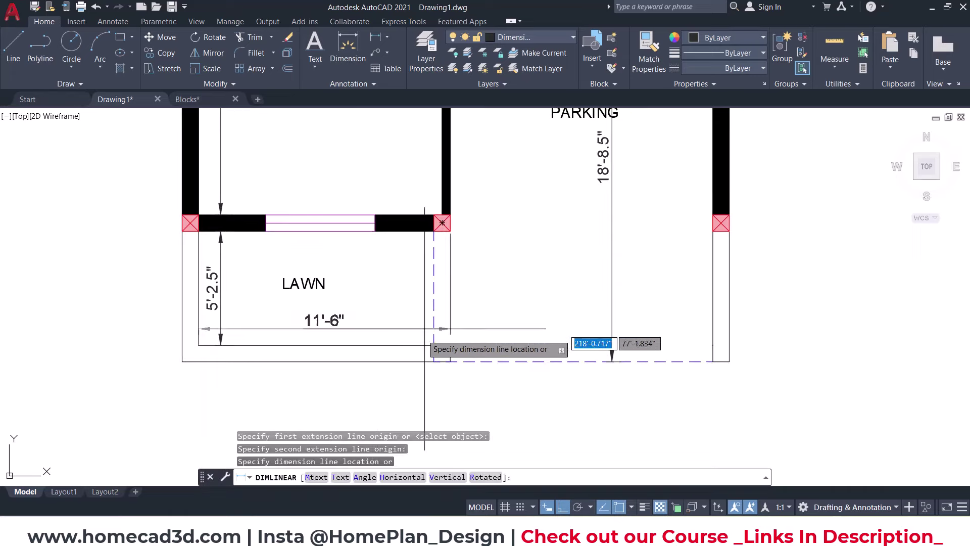
pyautogui.click(362, 321)
pyautogui.scroll(-3, 362, 321)
pyautogui.scroll(-2, 466, 296)
pyautogui.moveTo(375, 329)
pyautogui.mouseDown(button='middle')
pyautogui.moveTo(408, 345)
pyautogui.moveTo(383, 358)
pyautogui.mouseUp(button='middle')
# Step: Copy all the left plan's dimensions onto the middle plan, aligned at the master bedroom corner
pyautogui.click(318, 264)
pyautogui.rightClick(319, 263)
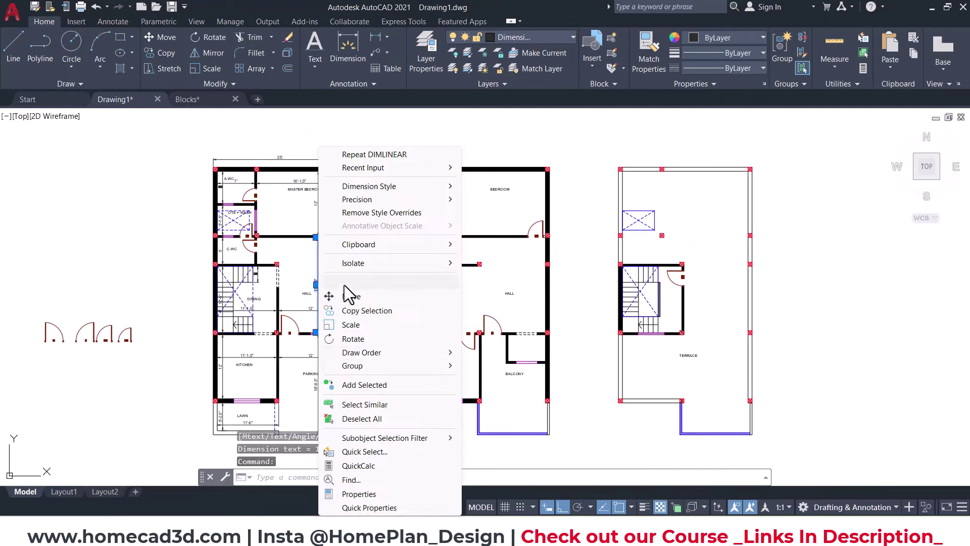
pyautogui.click(382, 403)
pyautogui.click(177, 50)
pyautogui.scroll(4, 294, 133)
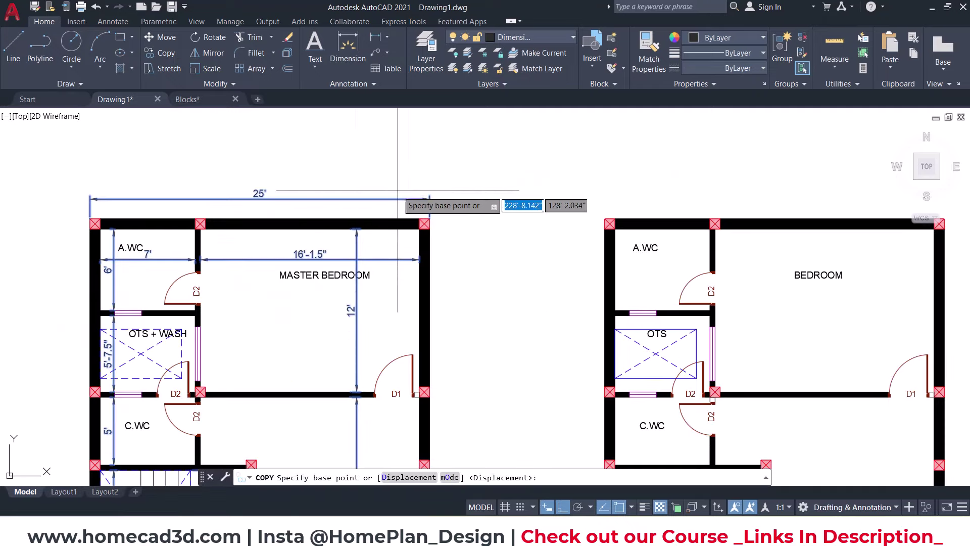
pyautogui.click(424, 224)
pyautogui.moveTo(631, 218); pyautogui.dragTo(343, 218, button='middle')
pyautogui.scroll(5, 656, 232)
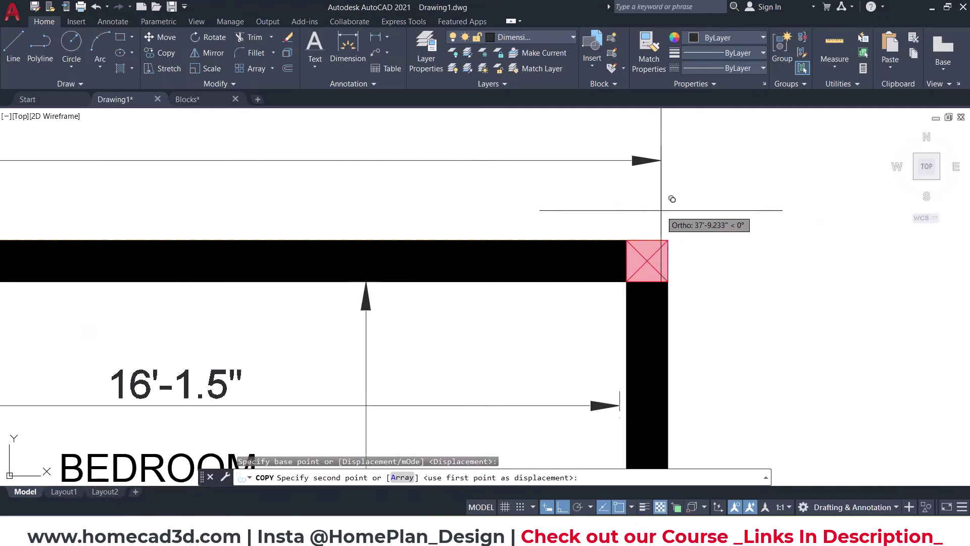
pyautogui.scroll(-5, 668, 239)
pyautogui.click(668, 239)
pyautogui.press('Escape')
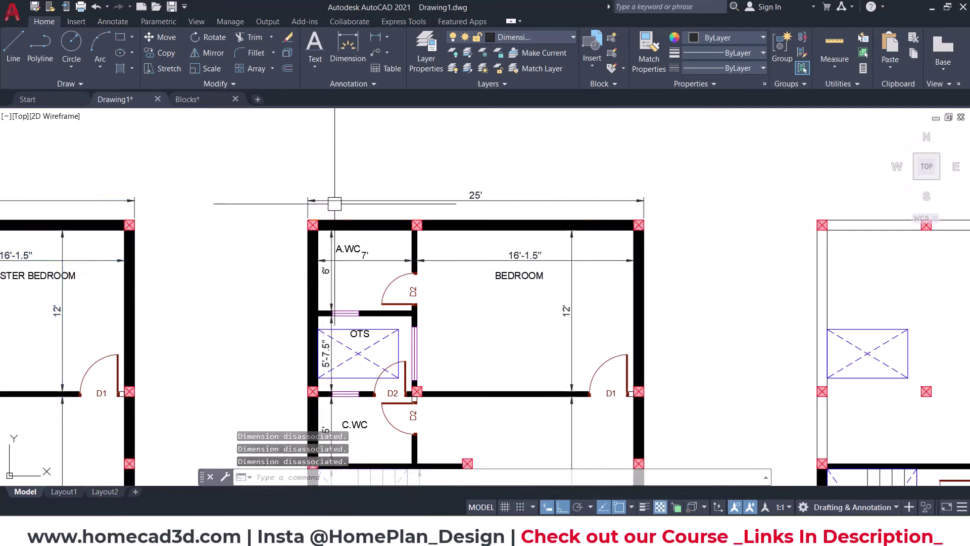
# Step: Grip-stretch the middle plan's 12' hall dimension to 16'-5.5"
pyautogui.scroll(2, 555, 303)
pyautogui.moveTo(562, 327)
pyautogui.mouseDown(button='middle')
pyautogui.moveTo(495, 241)
pyautogui.moveTo(496, 199)
pyautogui.mouseUp(button='middle')
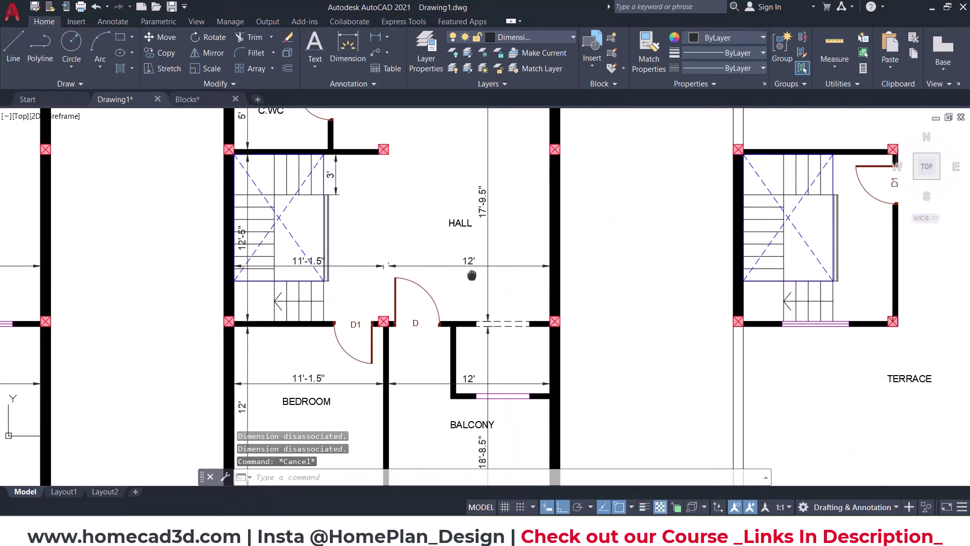
pyautogui.scroll(4, 404, 266)
pyautogui.scroll(-3, 310, 266)
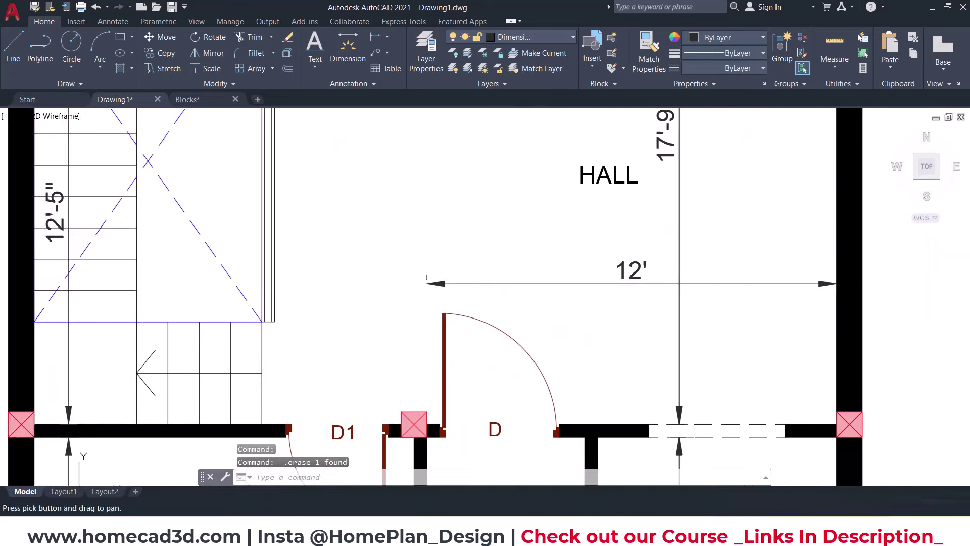
pyautogui.click(429, 281)
pyautogui.scroll(3, 424, 283)
pyautogui.click(424, 284)
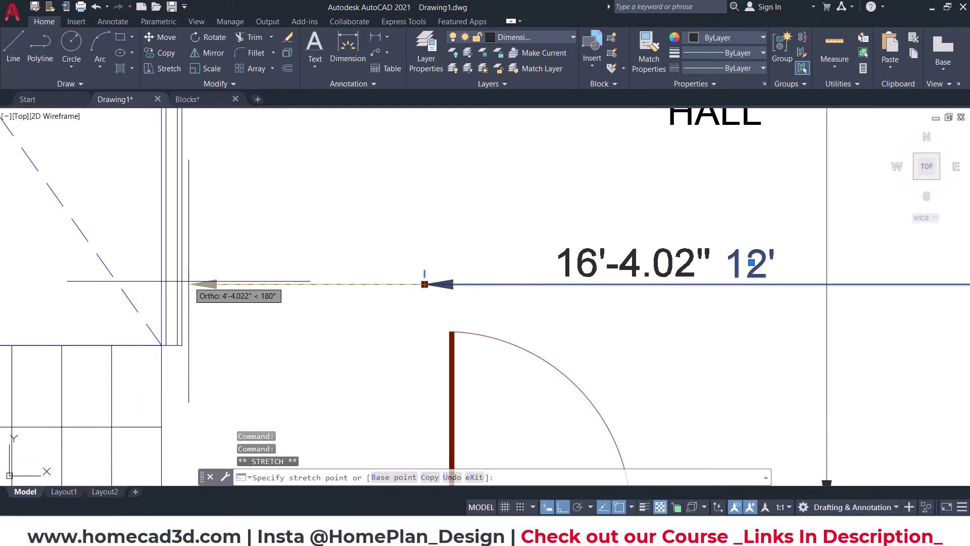
pyautogui.click(189, 281)
pyautogui.scroll(-3, 202, 288)
pyautogui.scroll(-2, 445, 277)
pyautogui.press('Escape')
pyautogui.press('Escape')
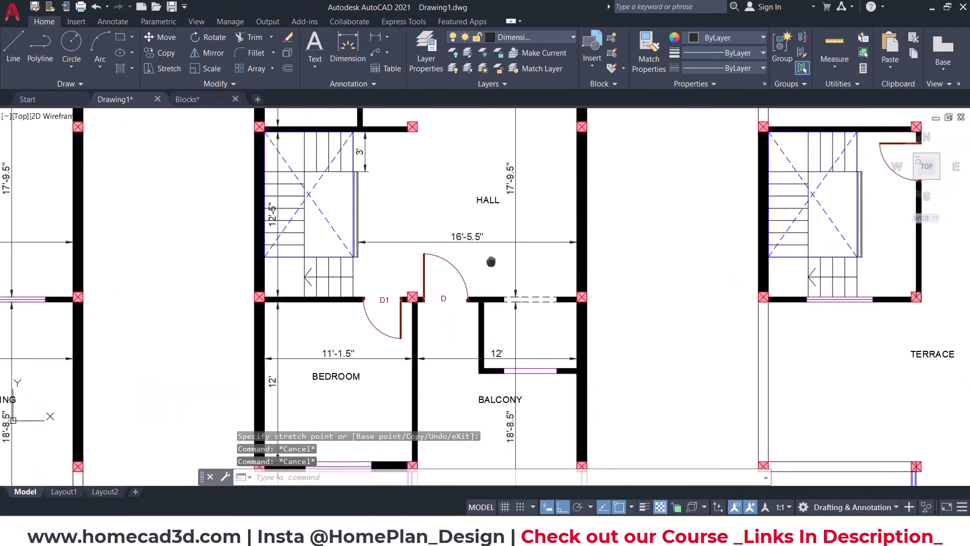
# Step: Resize the balcony dimensions to 4'-7.5" wide and 13'-4" deep
pyautogui.moveTo(487, 404); pyautogui.dragTo(484, 263, button='middle')
pyautogui.scroll(4, 560, 276)
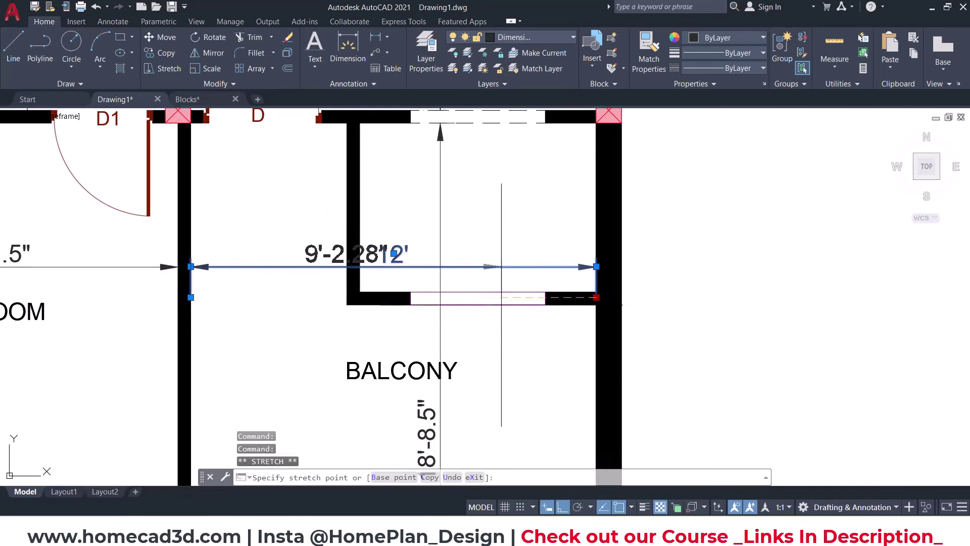
pyautogui.click(349, 298)
pyautogui.press('Escape')
pyautogui.press('Escape')
pyautogui.click(601, 265)
pyautogui.click(361, 111)
pyautogui.moveTo(457, 115); pyautogui.dragTo(452, 139, button='middle')
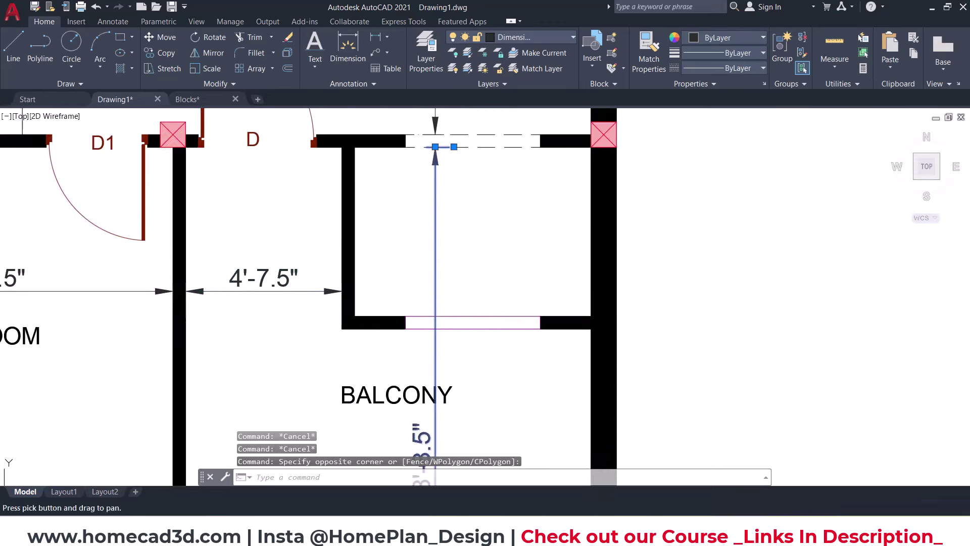
pyautogui.click(453, 146)
pyautogui.click(443, 327)
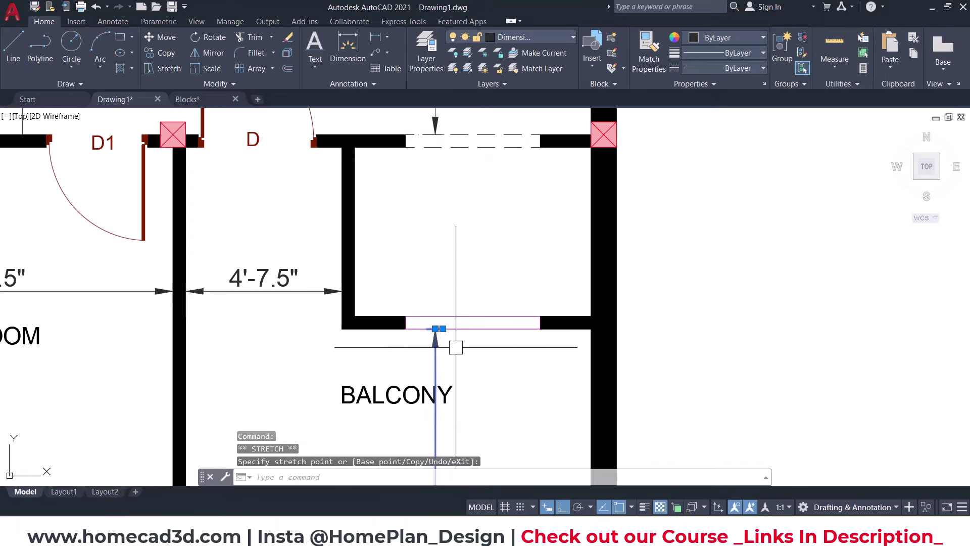
pyautogui.press('Escape')
pyautogui.press('Escape')
# Step: Pick up the BALCONY label with MOVE to reposition it
pyautogui.moveTo(439, 331)
pyautogui.mouseDown(button='middle')
pyautogui.moveTo(386, 303)
pyautogui.moveTo(431, 288)
pyautogui.mouseUp(button='middle')
pyautogui.click(386, 302)
pyautogui.write('m')
pyautogui.press('Return')
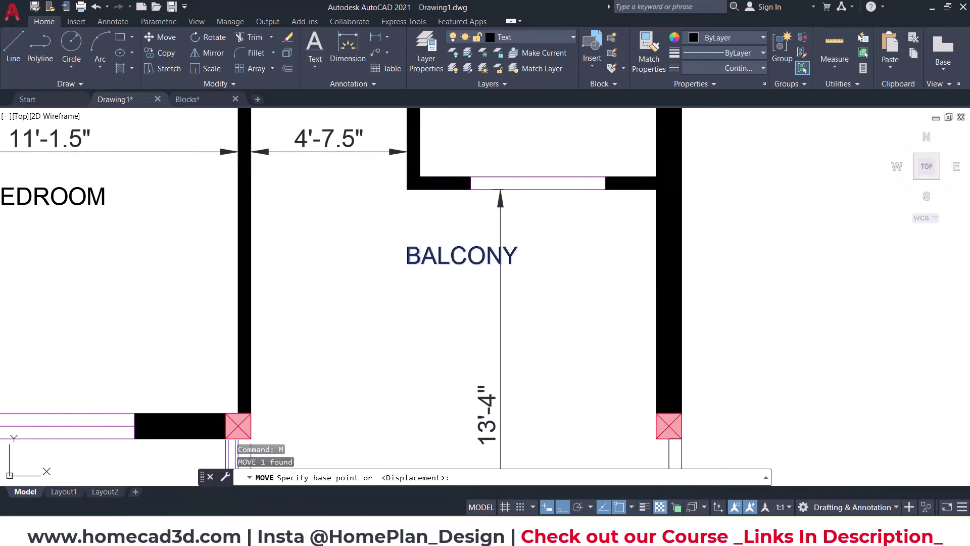
pyautogui.click(410, 285)
pyautogui.scroll(-4, 412, 152)
# Step: Drop the BALCONY label lower in the balcony with ortho turned off
pyautogui.press('F8')
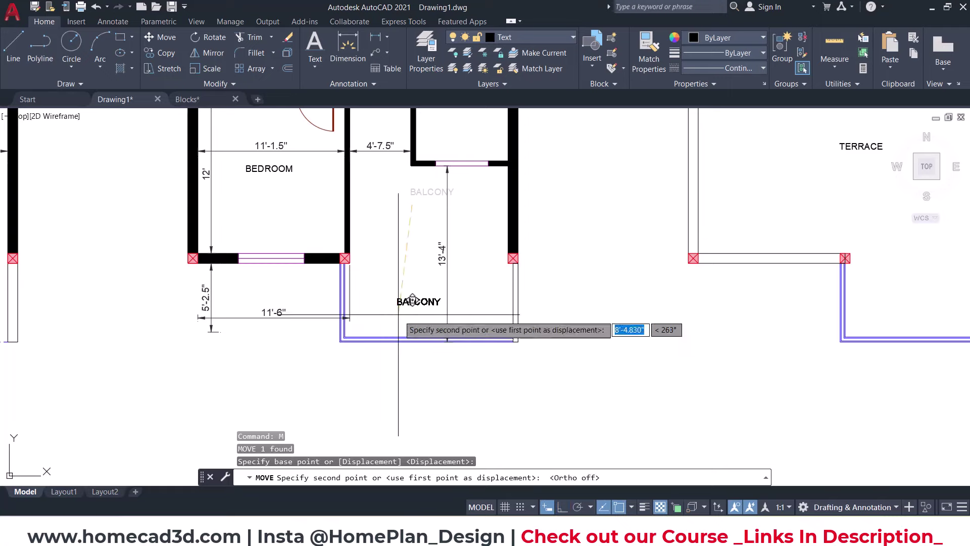
pyautogui.scroll(2, 384, 310)
pyautogui.scroll(-2, 384, 310)
pyautogui.click(369, 319)
pyautogui.press('Escape')
pyautogui.moveTo(368, 319); pyautogui.dragTo(357, 371, button='middle')
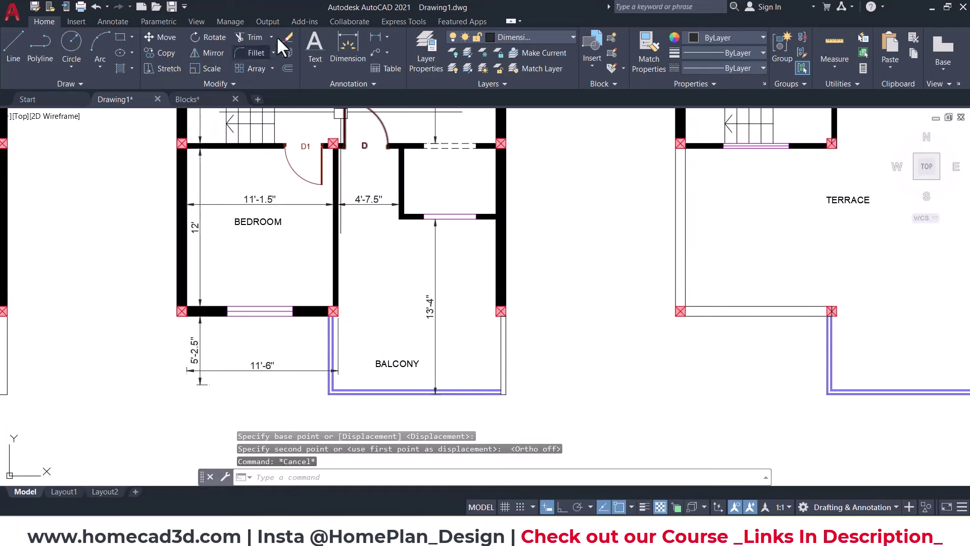
# Step: Add a 12' linear dimension across the balcony width
pyautogui.click(374, 41)
pyautogui.scroll(2, 357, 232)
pyautogui.click(325, 260)
pyautogui.click(576, 260)
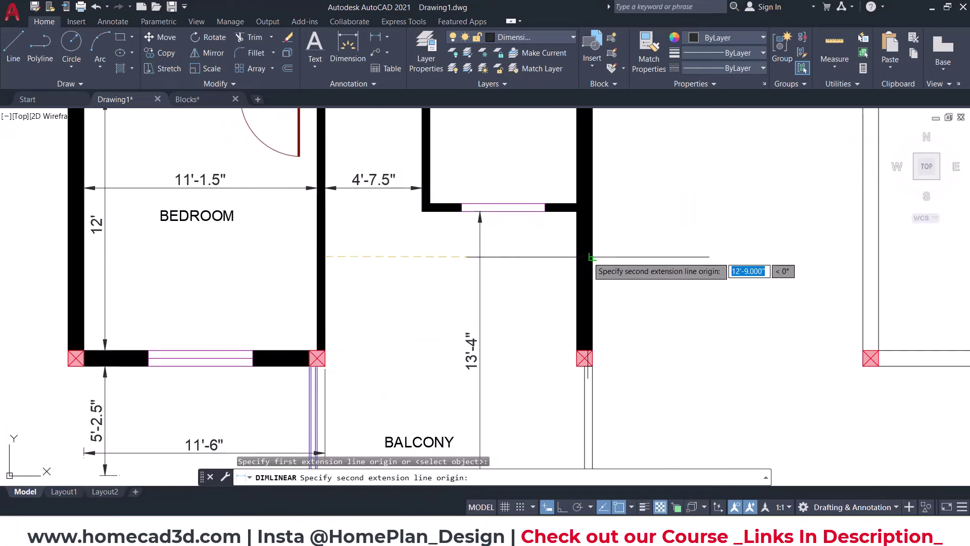
pyautogui.click(563, 260)
pyautogui.scroll(-2, 498, 342)
pyautogui.scroll(4, 391, 281)
# Step: Dimension the small room with a 7' width and 5' depth
pyautogui.press('Return')
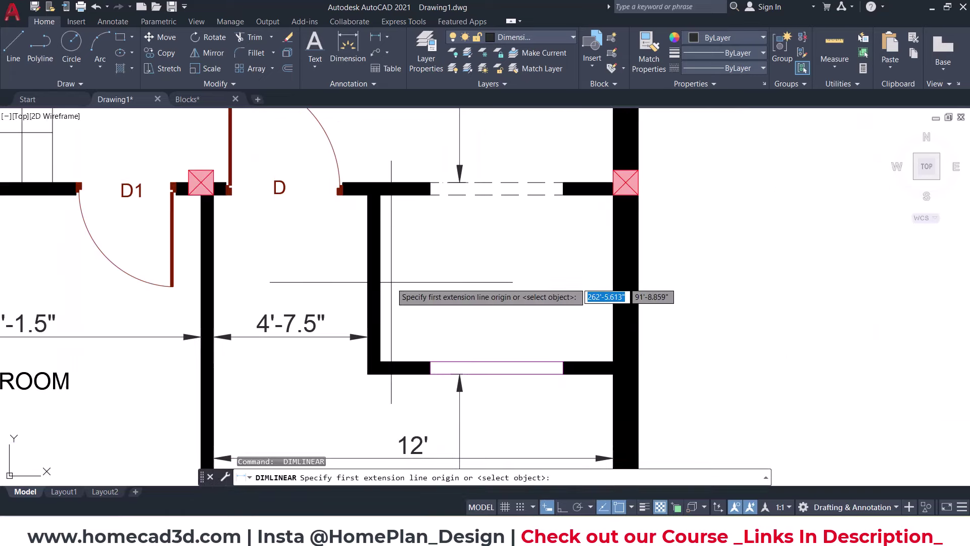
pyautogui.click(391, 282)
pyautogui.click(612, 285)
pyautogui.click(344, 336)
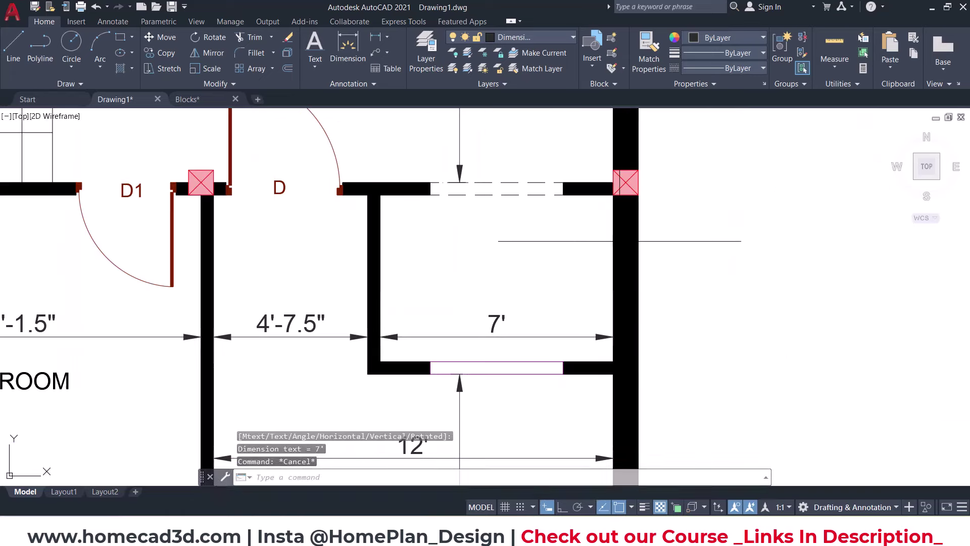
pyautogui.press('Return')
pyautogui.click(582, 201)
pyautogui.click(579, 362)
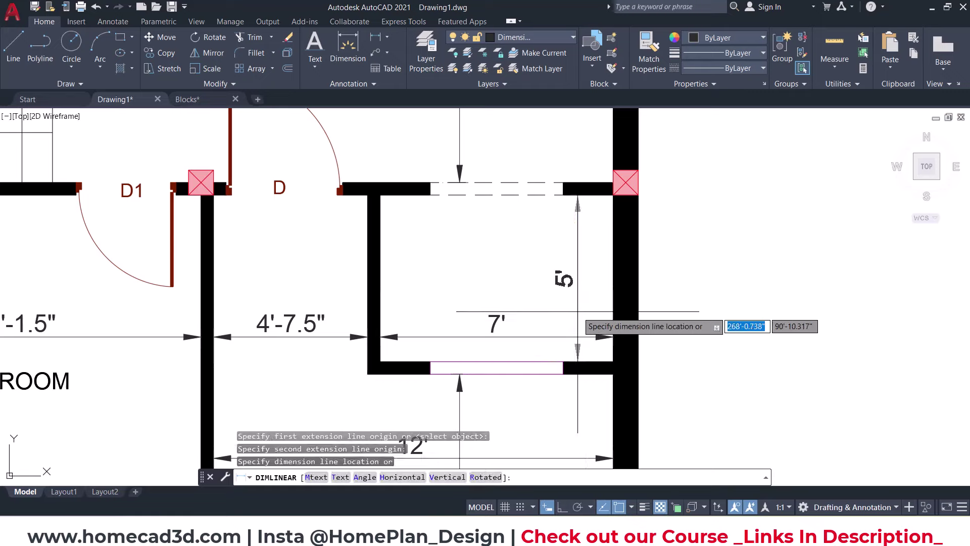
pyautogui.click(579, 314)
pyautogui.scroll(-5, 578, 313)
pyautogui.scroll(1, 579, 313)
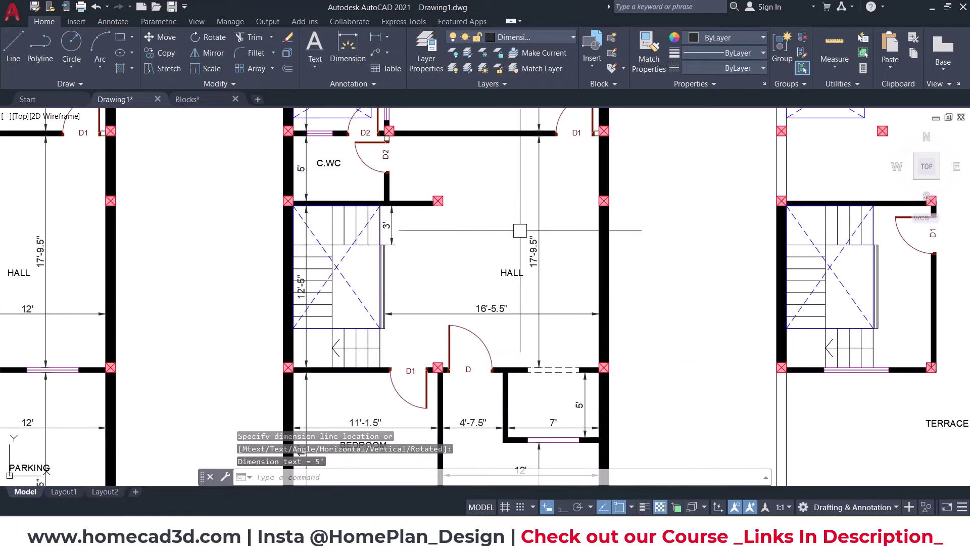
# Step: Start a vertical balcony dimension, then cancel it
pyautogui.moveTo(526, 232)
pyautogui.mouseDown(button='middle')
pyautogui.moveTo(527, 260)
pyautogui.moveTo(525, 81)
pyautogui.mouseUp(button='middle')
pyautogui.moveTo(508, 360); pyautogui.dragTo(507, 274, button='middle')
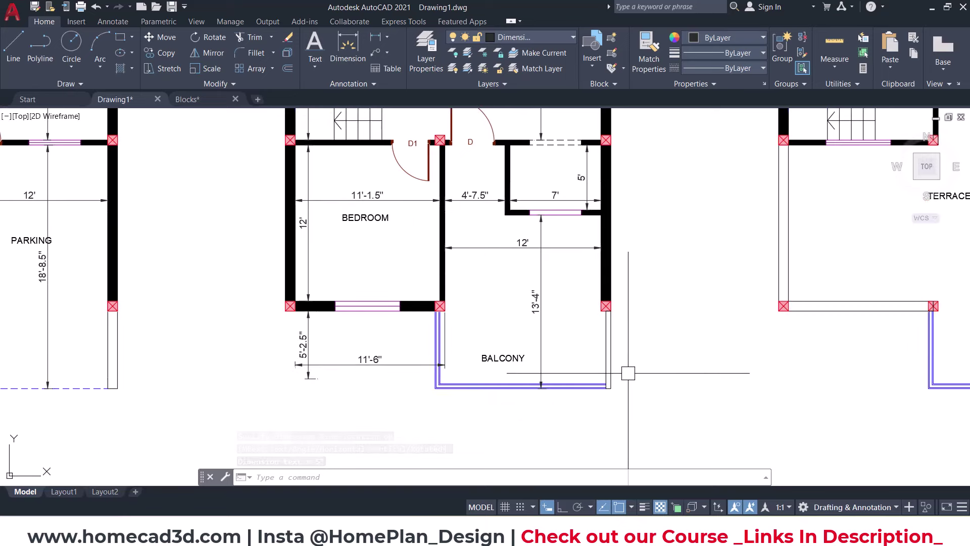
pyautogui.scroll(2, 596, 325)
pyautogui.press('Return')
pyautogui.click(582, 148)
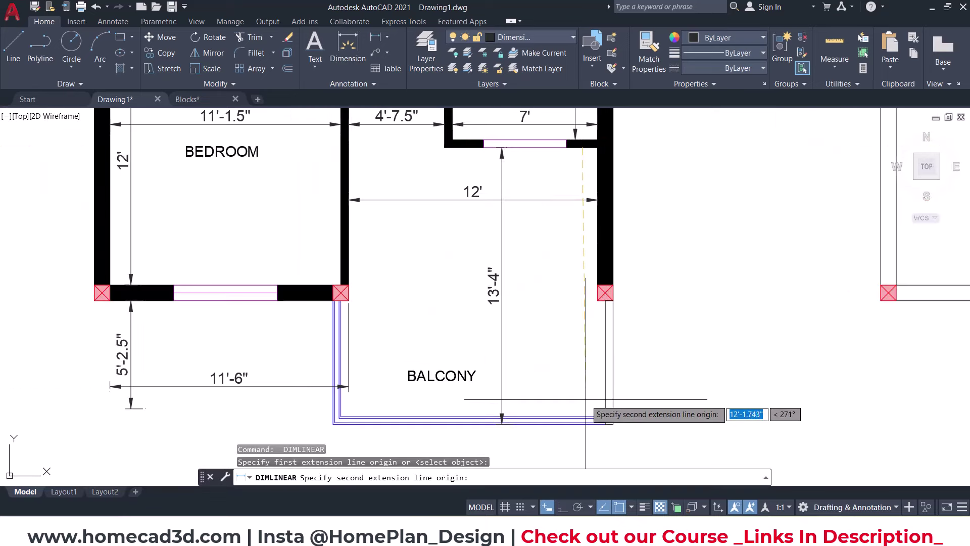
pyautogui.click(583, 415)
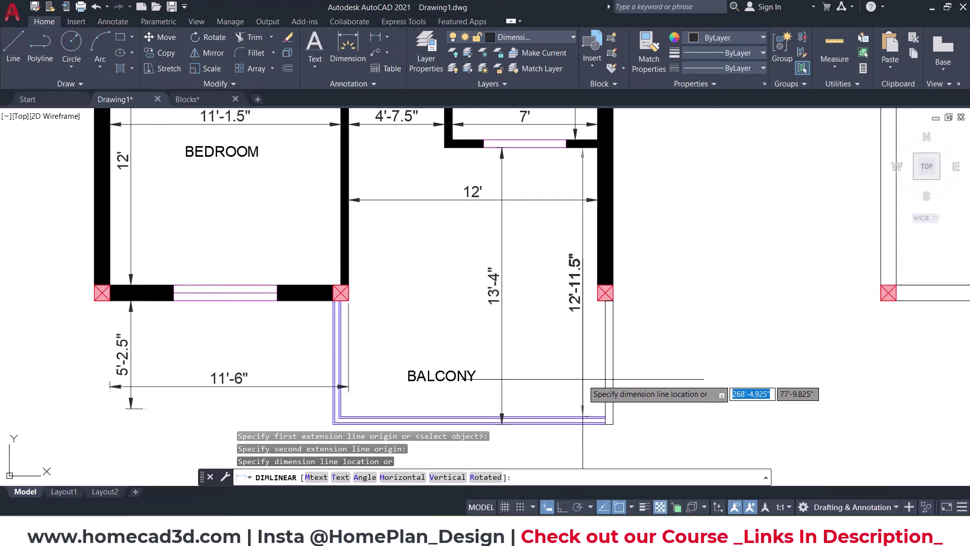
pyautogui.press('Escape')
# Step: Start another linear dimension on the small room, then cancel it
pyautogui.moveTo(578, 303); pyautogui.dragTo(578, 436, button='middle')
pyautogui.press('Return')
pyautogui.scroll(4, 416, 176)
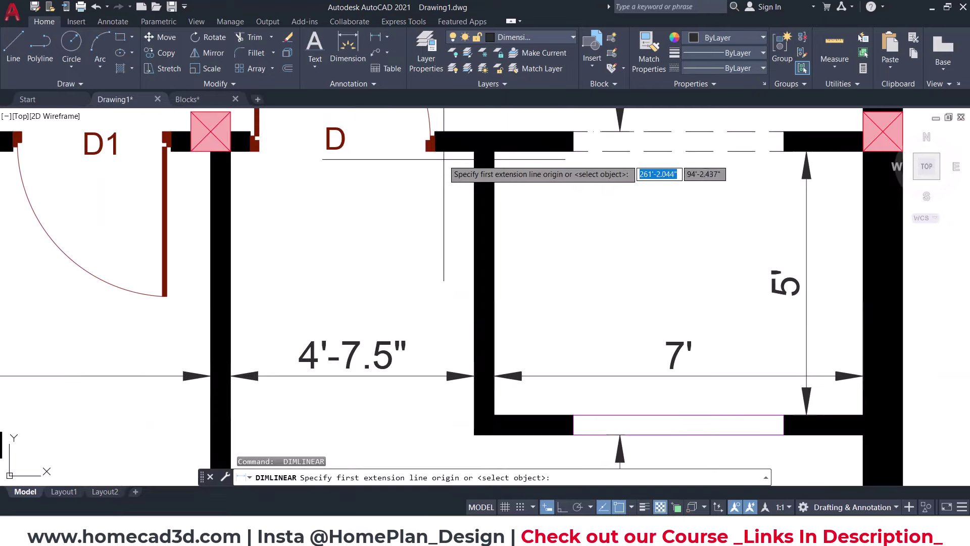
pyautogui.click(443, 159)
pyautogui.press('Escape')
pyautogui.scroll(-3, 454, 338)
pyautogui.scroll(-2, 454, 338)
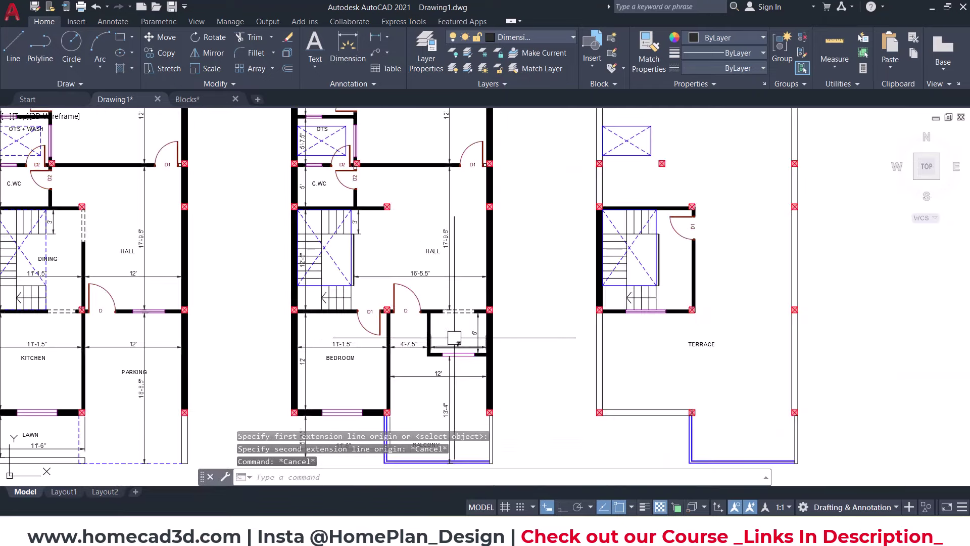
# Step: Window-select the 5'-2.5" and 11'-6" dimensions below the bedroom and delete them
pyautogui.moveTo(454, 337); pyautogui.dragTo(540, 285, button='middle')
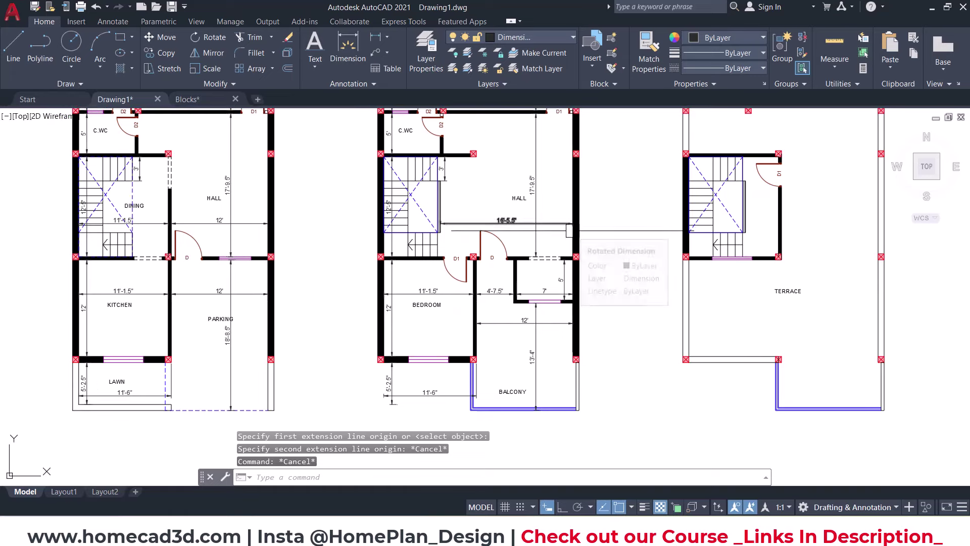
pyautogui.scroll(4, 416, 384)
pyautogui.moveTo(416, 331); pyautogui.dragTo(716, 309, button='middle')
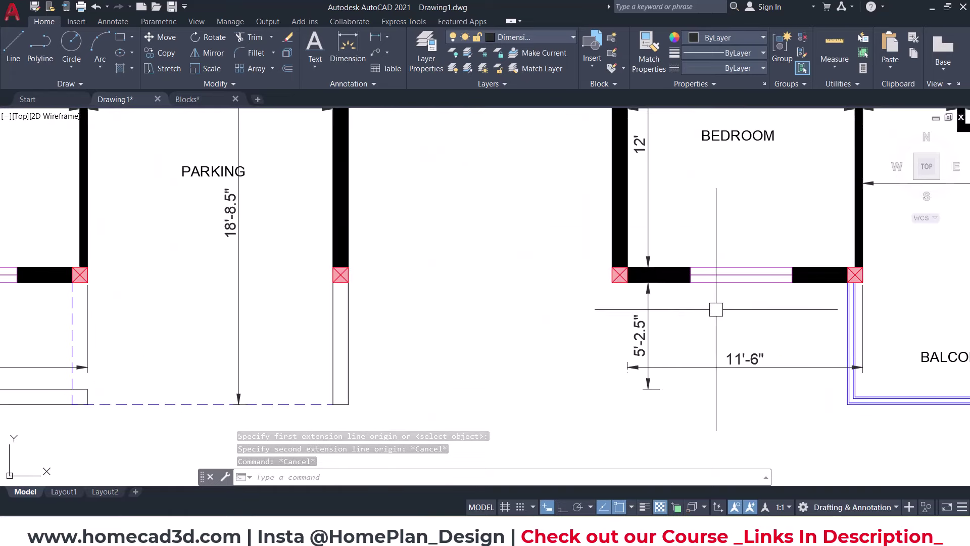
pyautogui.press('Escape')
pyautogui.click(761, 306)
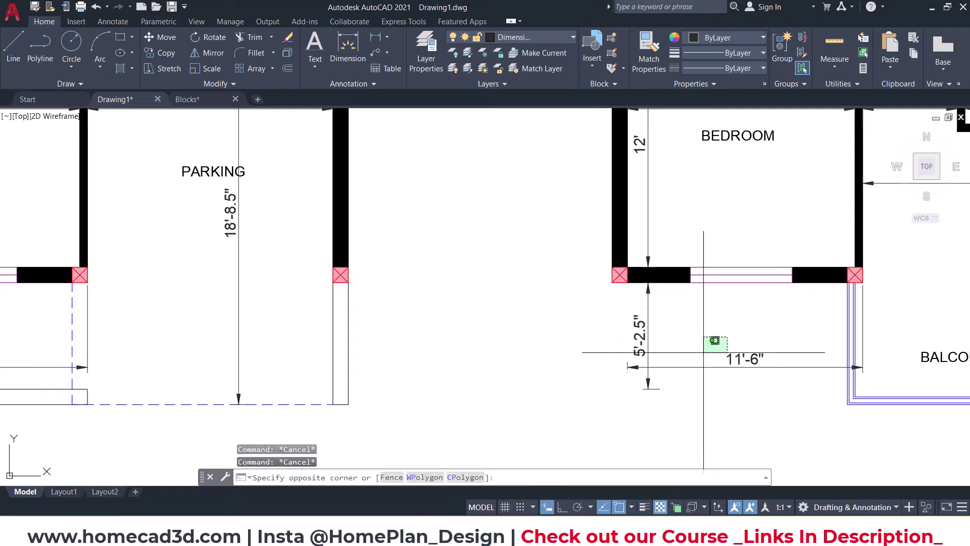
pyautogui.click(587, 388)
pyautogui.press('Delete')
# Step: Add an 11'-1.5" width dimension across the terrace staircase room
pyautogui.scroll(-3, 587, 388)
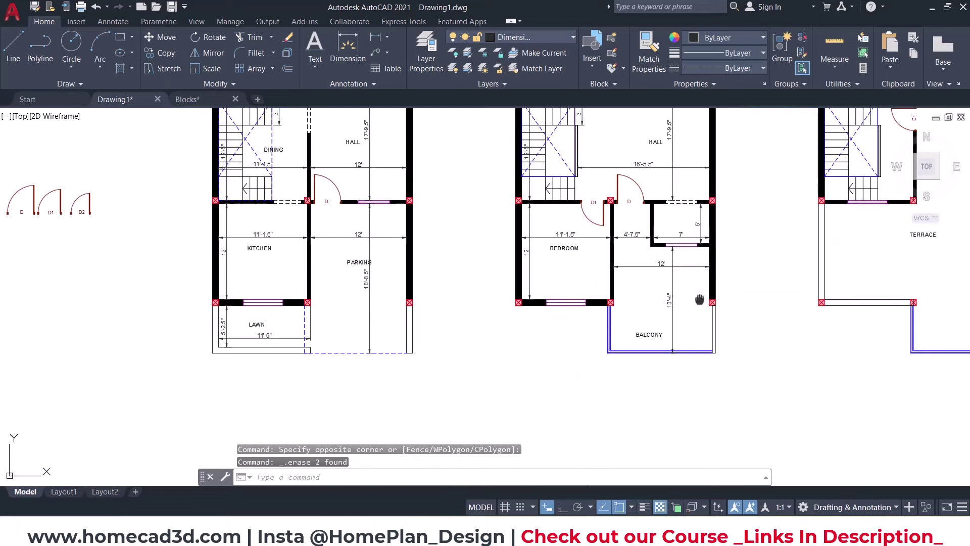
pyautogui.moveTo(578, 307); pyautogui.dragTo(355, 90, button='middle')
pyautogui.click(377, 34)
pyautogui.scroll(4, 442, 274)
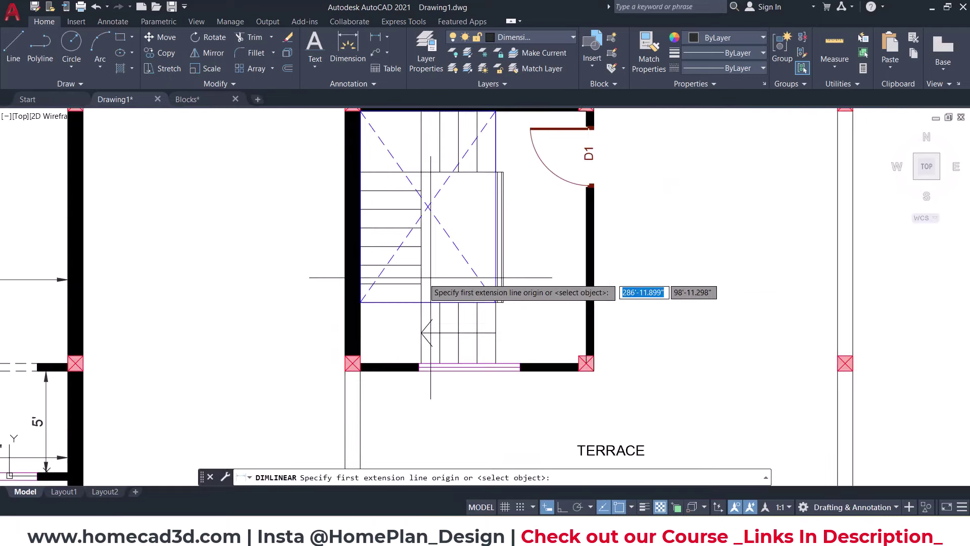
pyautogui.click(360, 322)
pyautogui.click(591, 322)
pyautogui.click(551, 322)
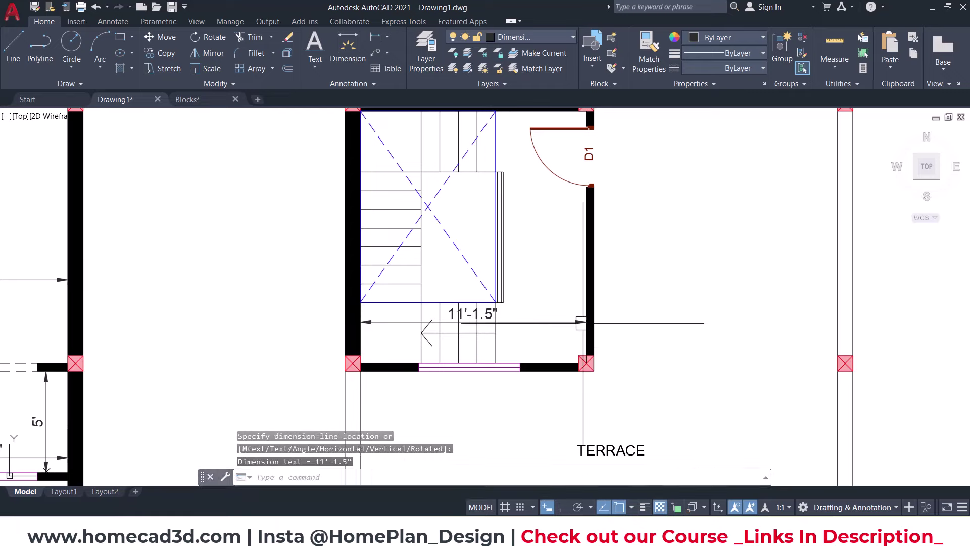
# Step: Add the 12'-5" vertical dimension on the stair room's right side
pyautogui.press('Return')
pyautogui.moveTo(550, 263); pyautogui.dragTo(550, 337)
pyautogui.click(582, 187)
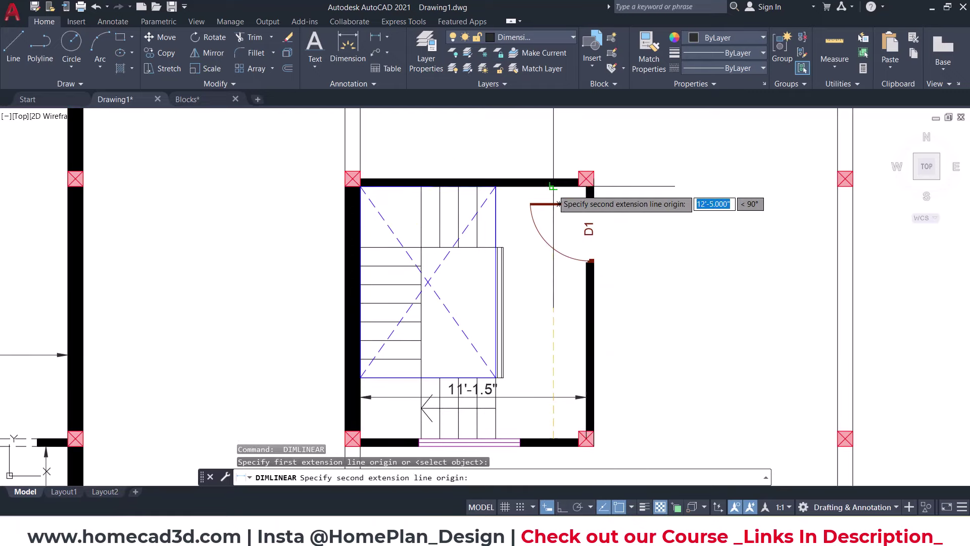
pyautogui.click(549, 307)
# Step: Dimension the 4'-1" landing gap and finish dimensioning
pyautogui.press('Return')
pyautogui.scroll(4, 529, 331)
pyautogui.click(463, 381)
pyautogui.click(674, 382)
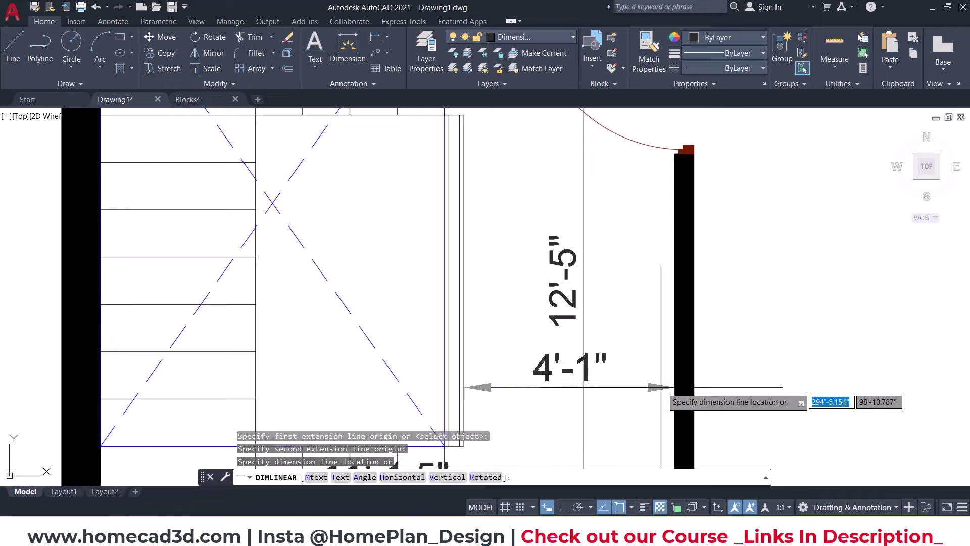
pyautogui.scroll(-6, 586, 388)
pyautogui.scroll(-2, 585, 387)
pyautogui.scroll(-2, 585, 388)
pyautogui.scroll(-3, 530, 151)
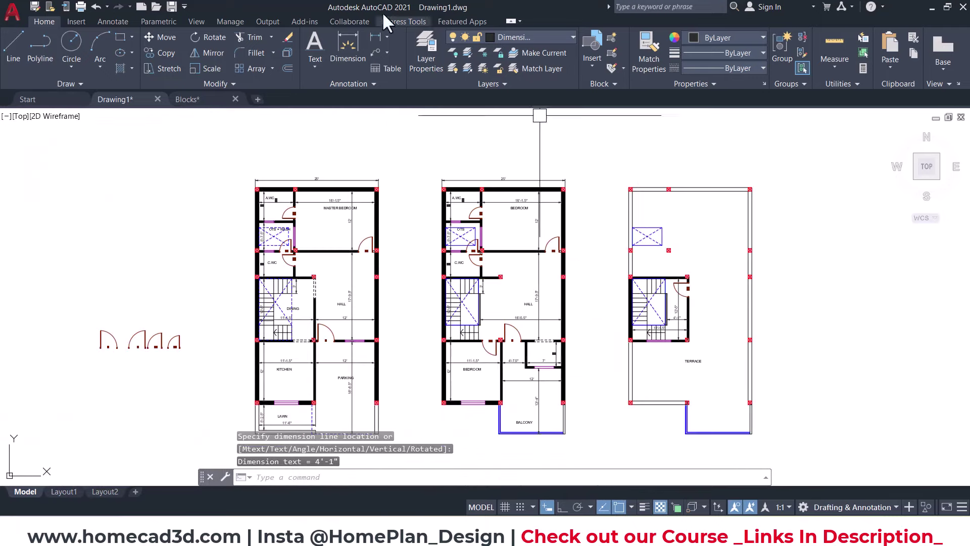
pyautogui.press('Escape')
pyautogui.press('Escape')
pyautogui.press('Escape')
pyautogui.moveTo(399, 222); pyautogui.dragTo(431, 145, button='middle')
# Step: Copy the PARKING label below the ground plan and retitle it GROUND FLOOR PLAN
pyautogui.scroll(4, 382, 324)
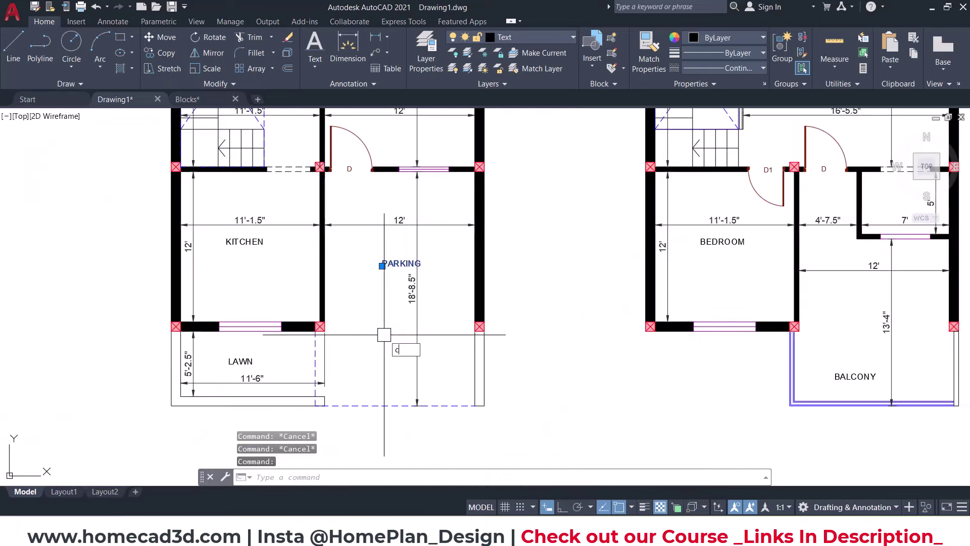
pyautogui.write('co')
pyautogui.press('Return')
pyautogui.click(384, 264)
pyautogui.moveTo(356, 437); pyautogui.dragTo(355, 336, button='middle')
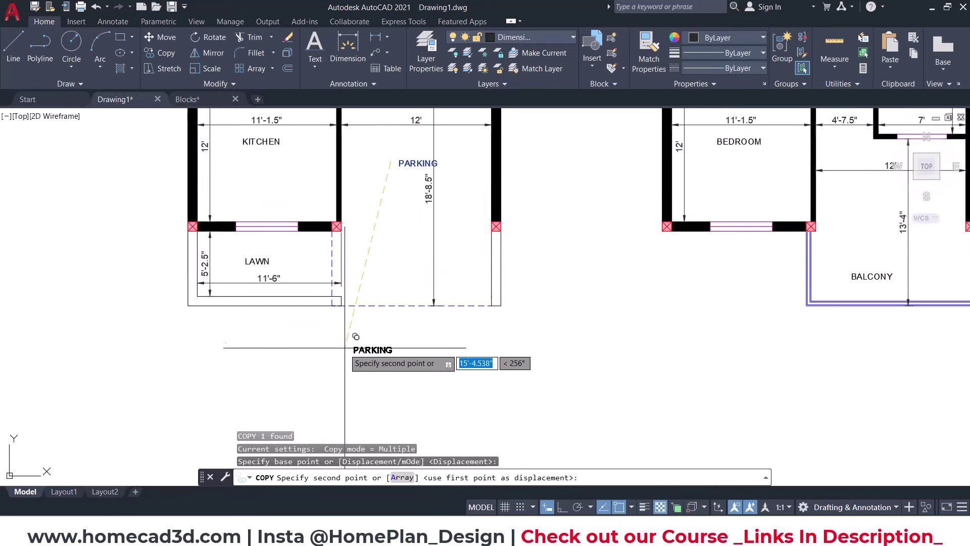
pyautogui.click(309, 343)
pyautogui.press('Escape')
pyautogui.doubleClick(333, 344)
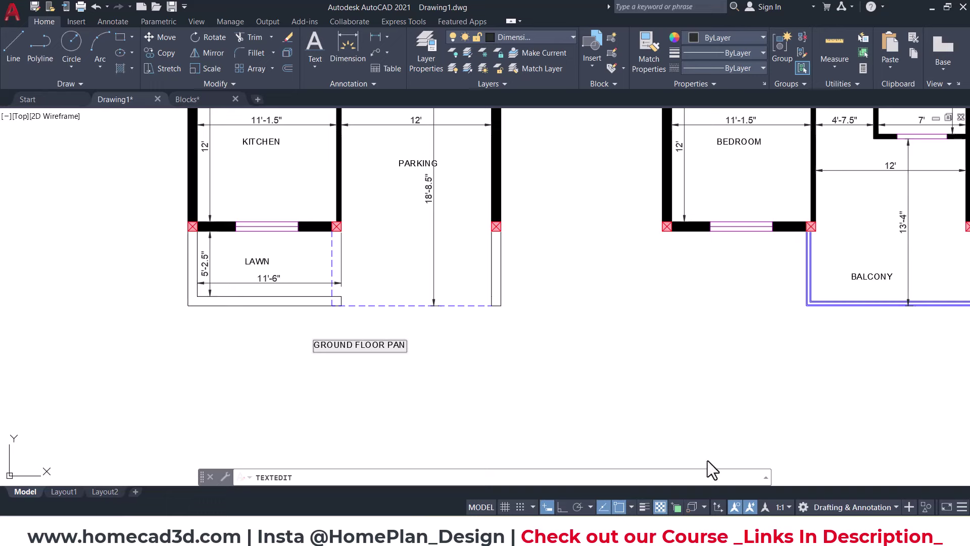
pyautogui.press('Return')
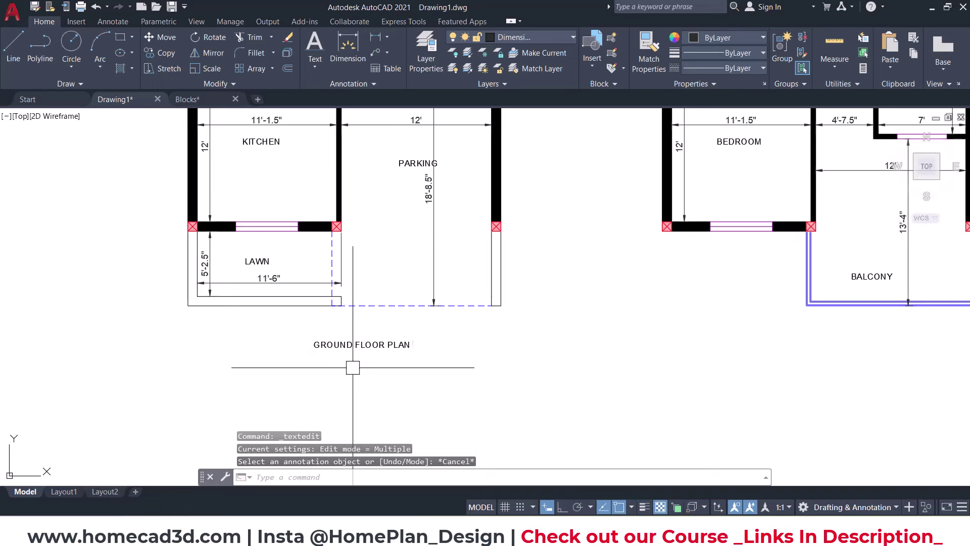
pyautogui.press('Escape')
# Step: Set the title's text height to 1' (12) in Properties
pyautogui.hotkey('ctrl', '1')
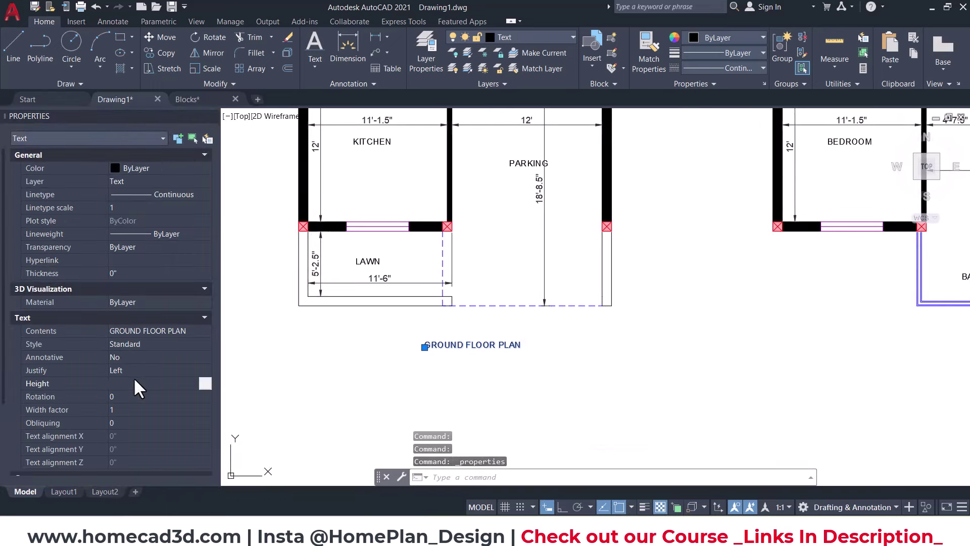
pyautogui.click(133, 383)
pyautogui.write('12')
pyautogui.press('Return')
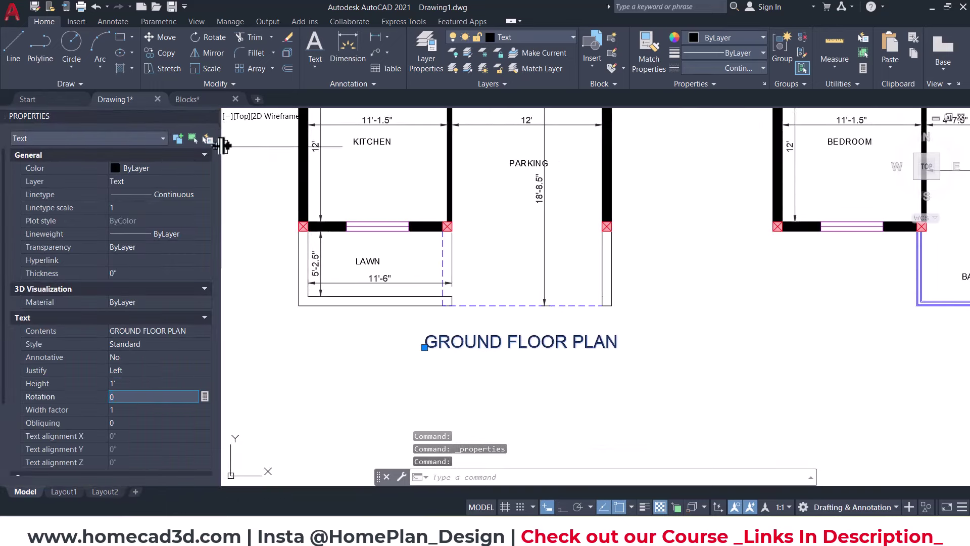
pyautogui.click(211, 116)
pyautogui.write('m')
pyautogui.press('Return')
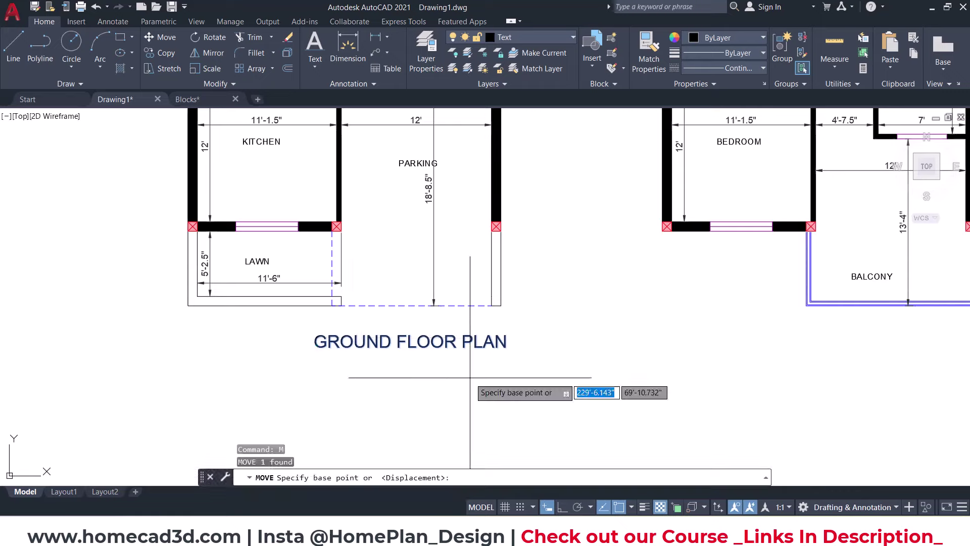
pyautogui.click(469, 376)
pyautogui.press('Escape')
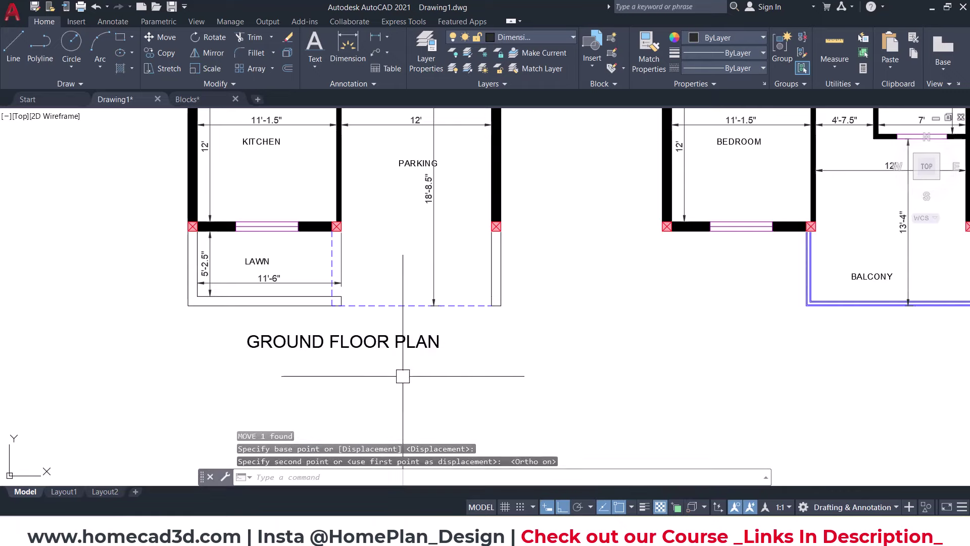
pyautogui.write('C')
# Step: Copy the title beneath the middle and terrace plans
pyautogui.press('Return')
pyautogui.click(385, 367)
pyautogui.moveTo(828, 358); pyautogui.dragTo(526, 370, button='middle')
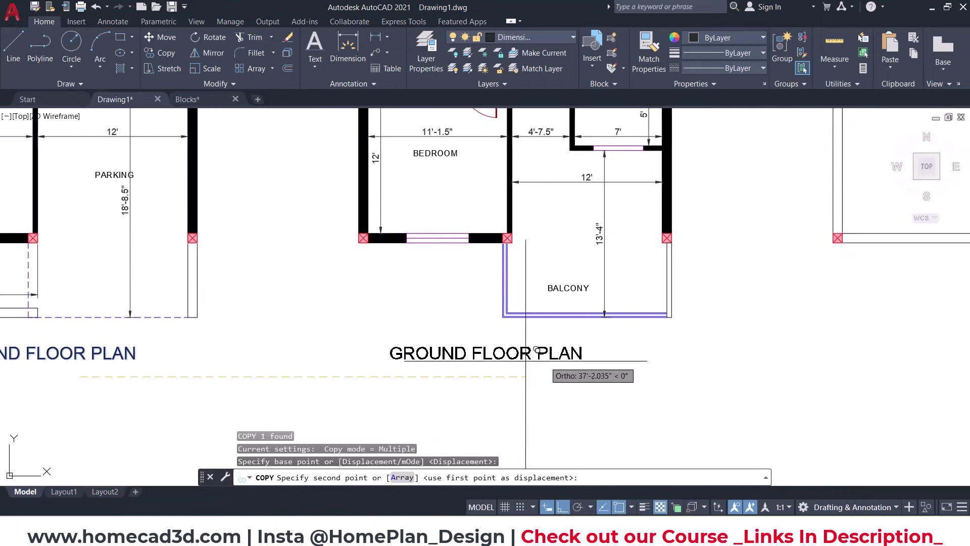
pyautogui.click(550, 342)
pyautogui.scroll(-3, 707, 353)
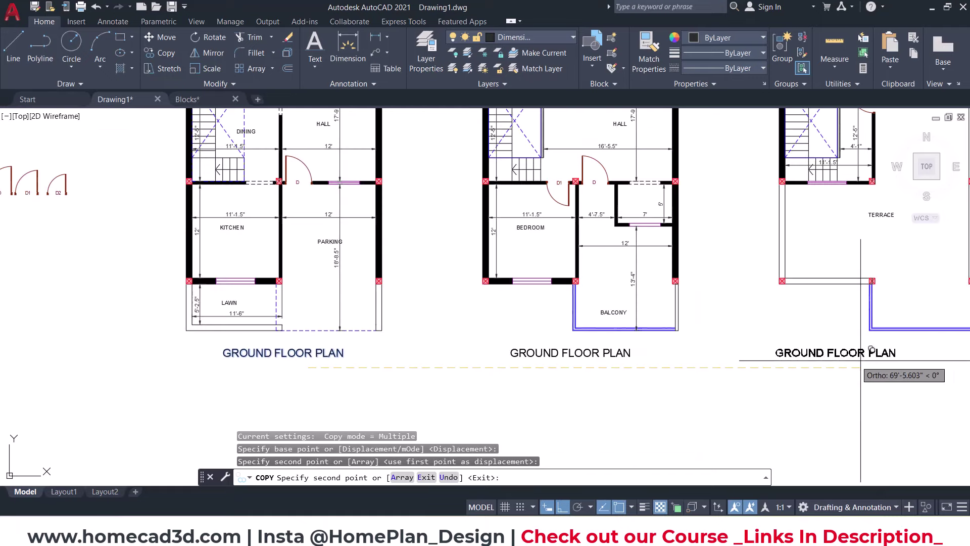
pyautogui.moveTo(859, 364); pyautogui.dragTo(753, 360, button='middle')
pyautogui.click(753, 359)
pyautogui.press('Return')
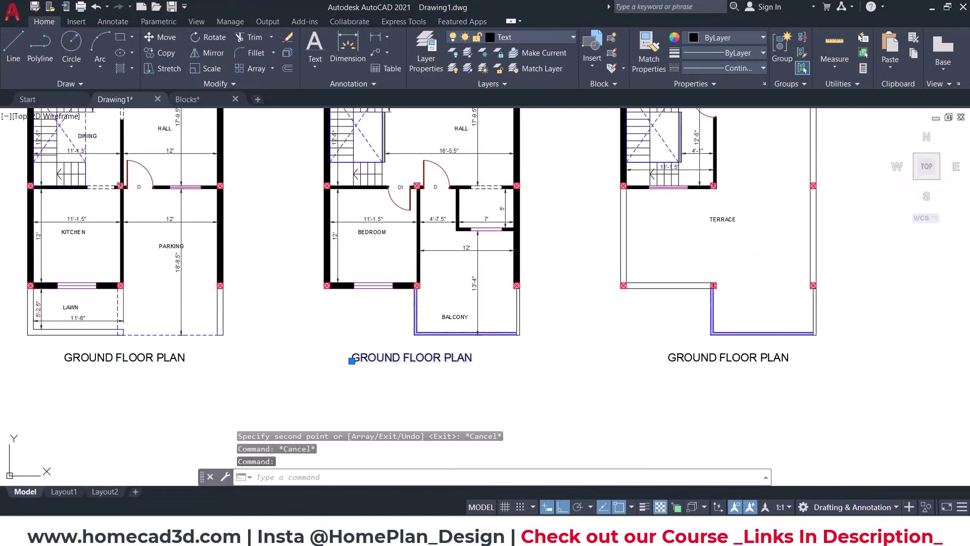
# Step: Retitle the copies FIRST FLOOR PLAN and TERRACE FLOOR PLAN
pyautogui.doubleClick(401, 357)
pyautogui.write('FIRS')
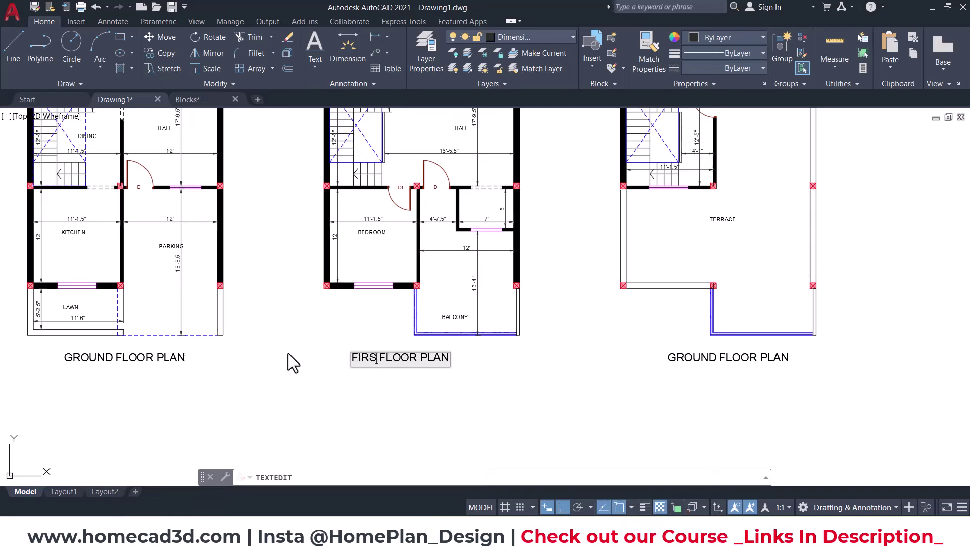
pyautogui.write('T')
pyautogui.click(288, 353)
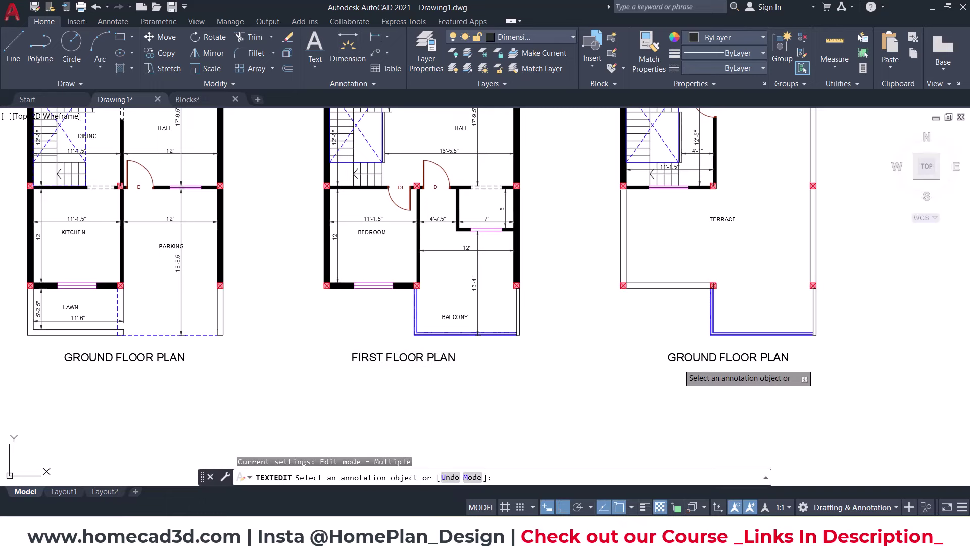
pyautogui.click(711, 360)
pyautogui.write('TE')
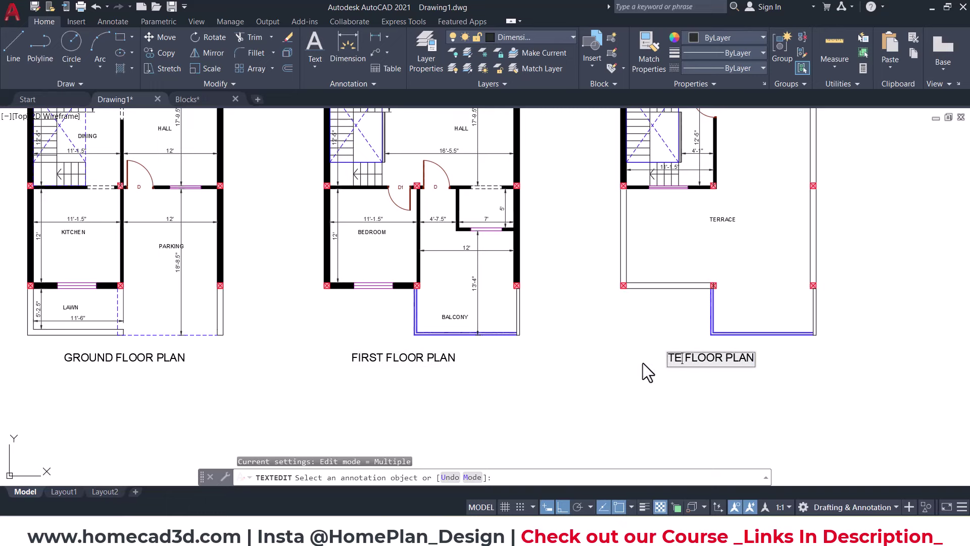
pyautogui.write('RRACE')
pyautogui.click(641, 376)
pyautogui.press('Escape')
pyautogui.press('Escape')
pyautogui.press('Escape')
pyautogui.scroll(-5, 616, 334)
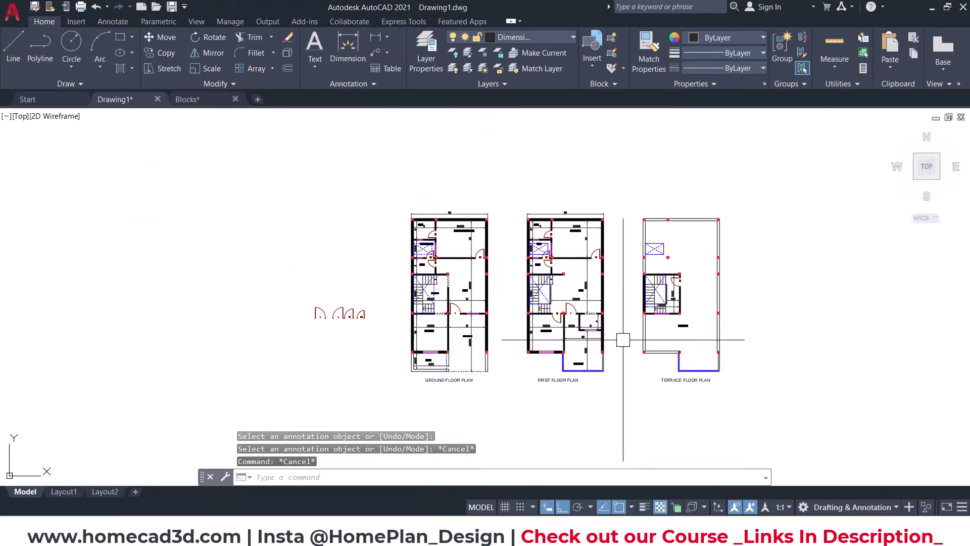
pyautogui.scroll(4, 612, 323)
pyautogui.scroll(-3, 607, 318)
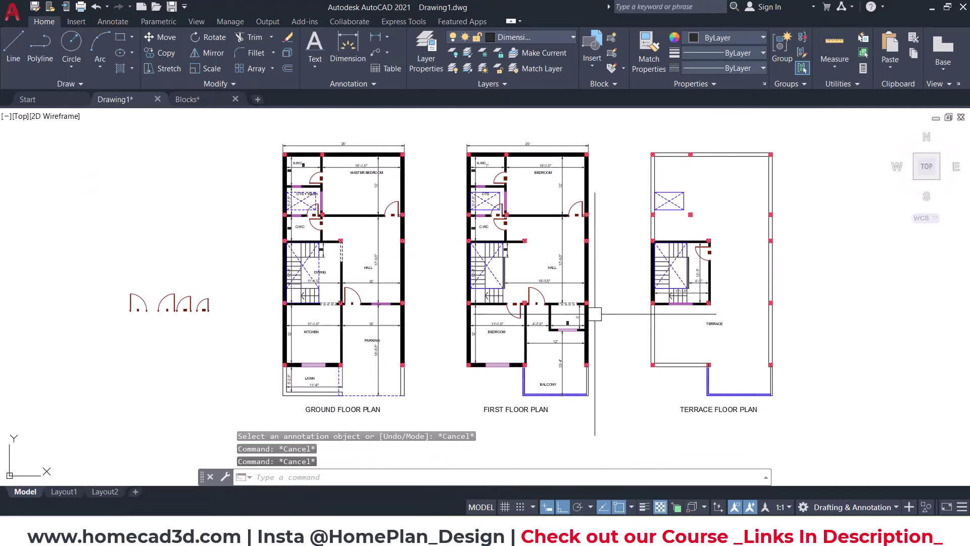
# Step: Move the first-floor and terrace plans 7' to the left
pyautogui.click(447, 127)
pyautogui.click(866, 407)
pyautogui.write('m')
pyautogui.press('Return')
pyautogui.click(808, 423)
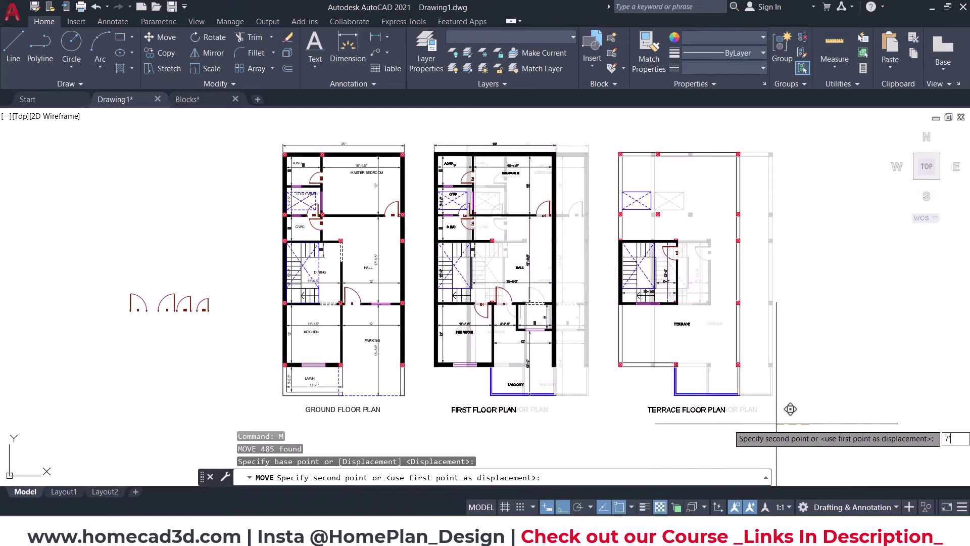
pyautogui.press('Return')
# Step: Move the terrace plan a further 7' to the left
pyautogui.click(602, 131)
pyautogui.click(793, 431)
pyautogui.write('m')
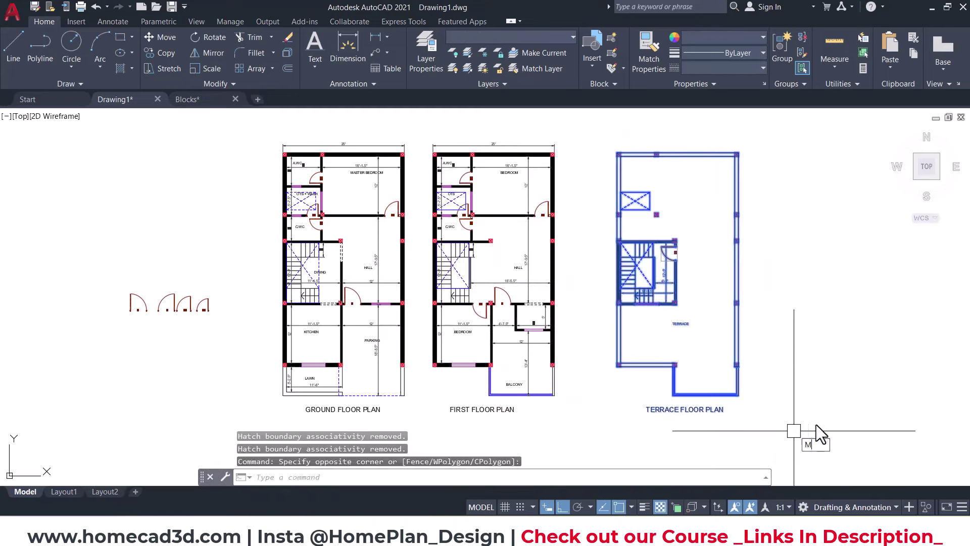
pyautogui.press('Return')
pyautogui.click(827, 424)
pyautogui.press('Return')
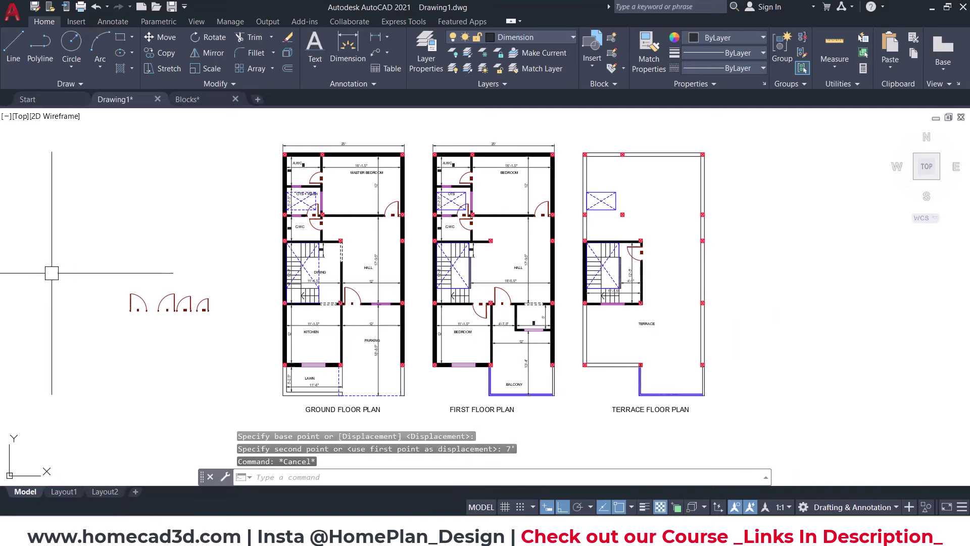
# Step: Erase the four loose door symbols on the left of the plans
pyautogui.click(68, 271)
pyautogui.click(232, 334)
pyautogui.press('Delete')
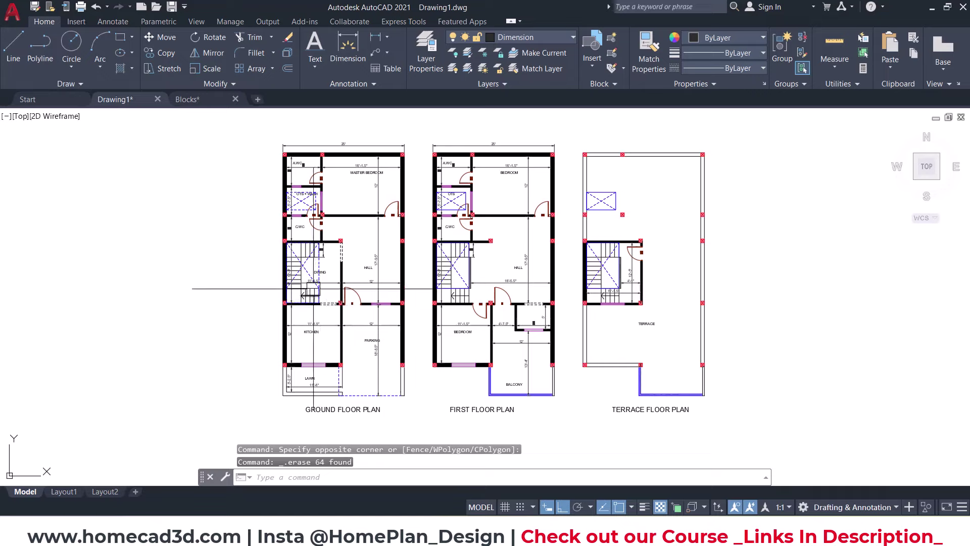
pyautogui.scroll(5, 270, 180)
pyautogui.scroll(3, 340, 188)
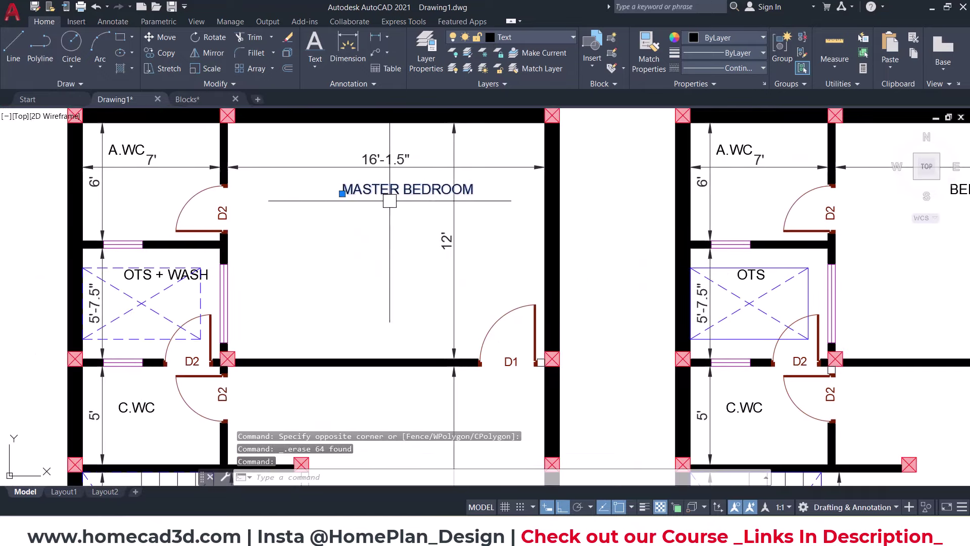
pyautogui.write('M')
pyautogui.press('Escape')
pyautogui.click(346, 188)
pyautogui.write('M')
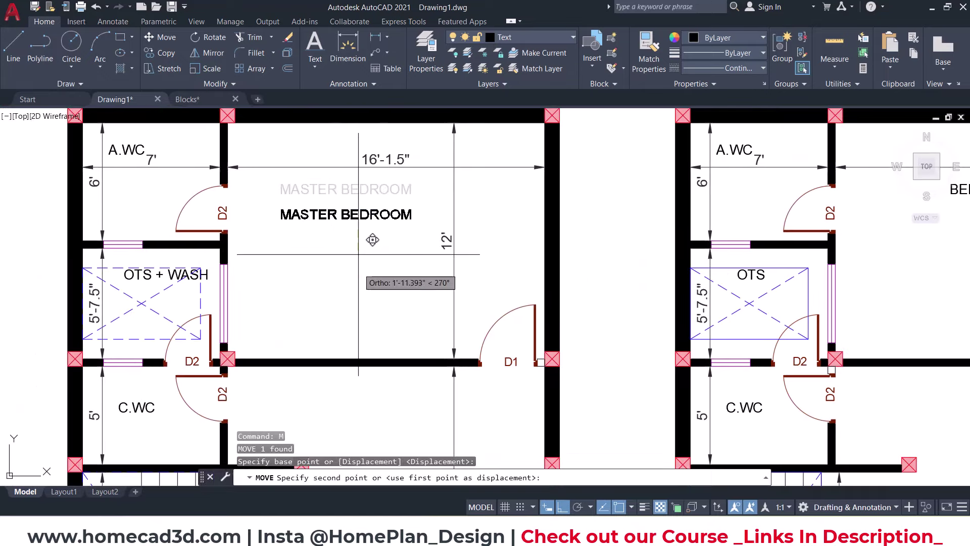
# Step: Lower the MASTER BEDROOM label and shift the A.WC label to the right
pyautogui.click(346, 252)
pyautogui.press('Escape')
pyautogui.press('Escape')
pyautogui.moveTo(173, 198); pyautogui.dragTo(291, 265, button='middle')
pyautogui.scroll(2, 263, 219)
pyautogui.click(253, 213)
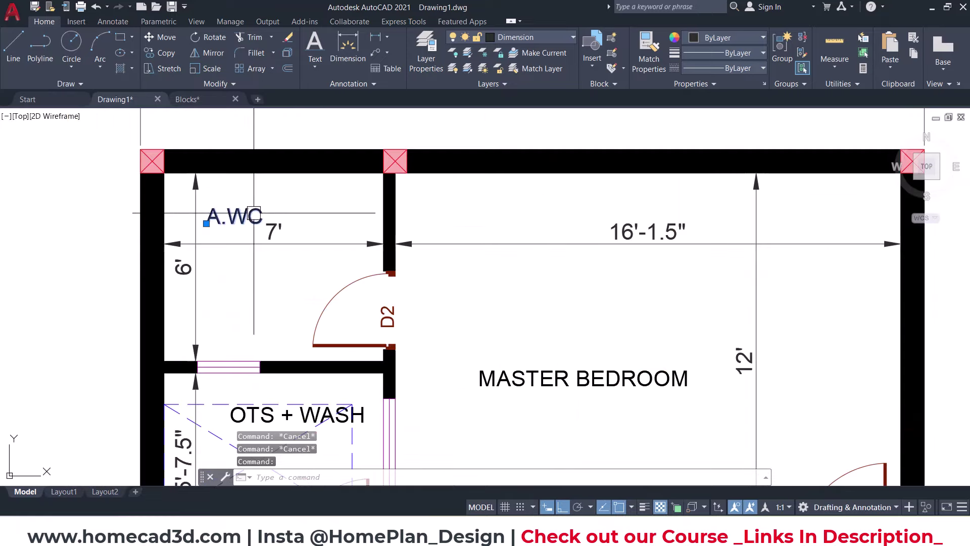
pyautogui.press('m')
pyautogui.press('Return')
pyautogui.click(305, 203)
pyautogui.click(359, 203)
# Step: Attempt further moves of the A.WC and OTS + WASH labels, cancelling both
pyautogui.click(288, 213)
pyautogui.press('m')
pyautogui.press('Return')
pyautogui.click(470, 217)
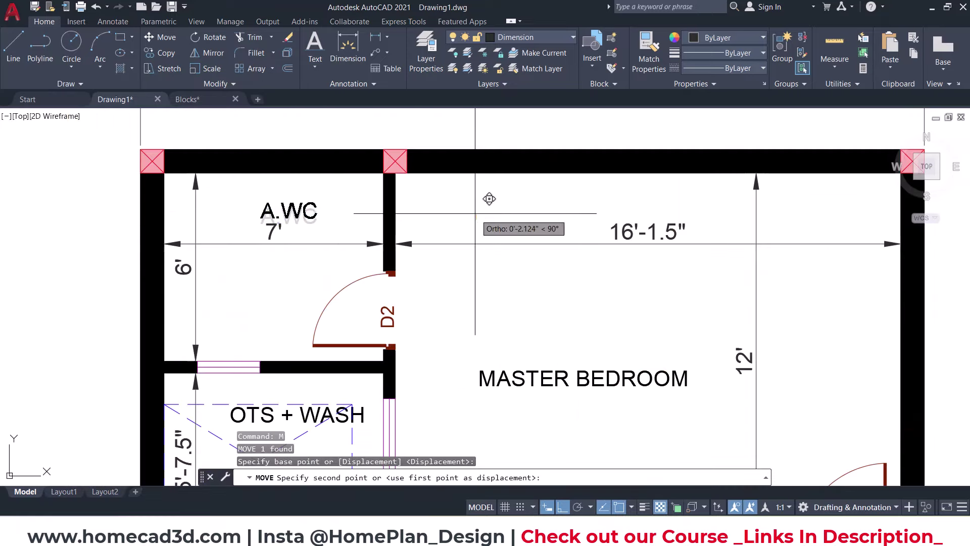
pyautogui.press('Escape')
pyautogui.press('Escape')
pyautogui.scroll(-3, 444, 244)
pyautogui.scroll(3, 306, 264)
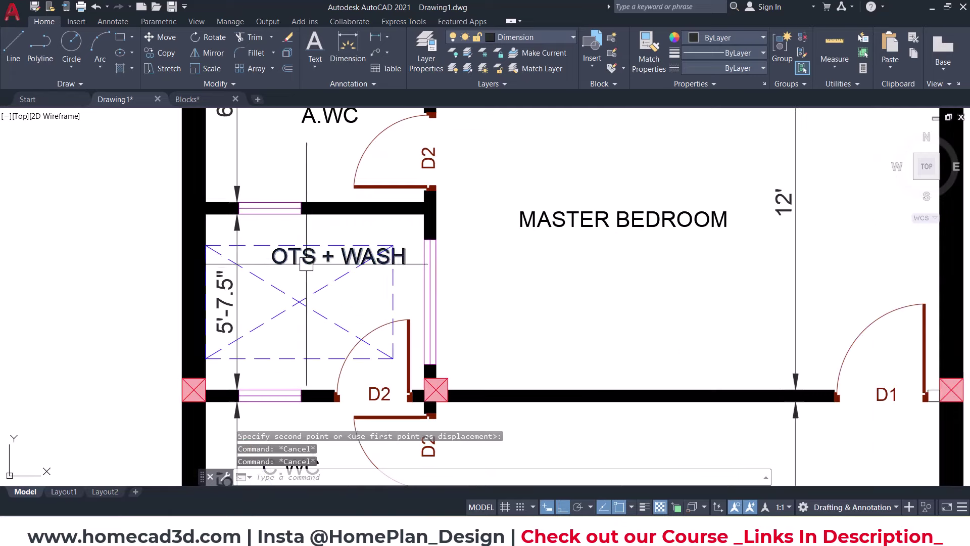
pyautogui.click(306, 264)
pyautogui.press('m')
pyautogui.press('Return')
pyautogui.click(657, 276)
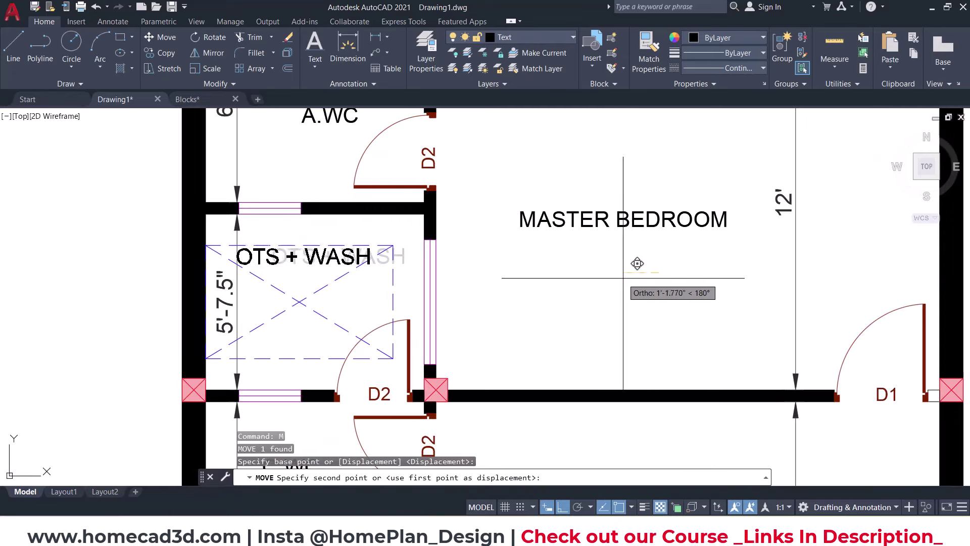
pyautogui.press('Escape')
pyautogui.press('Escape')
# Step: Add a vertical 5' linear dimension along the C.WC wall
pyautogui.scroll(-3, 624, 277)
pyautogui.scroll(2, 480, 227)
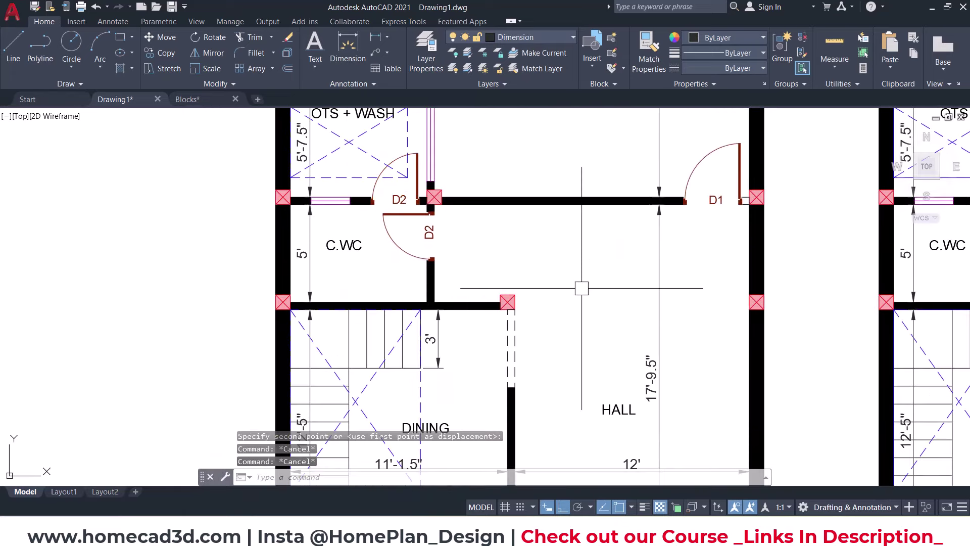
pyautogui.scroll(-1, 582, 288)
pyautogui.scroll(-1, 461, 244)
pyautogui.moveTo(523, 314); pyautogui.dragTo(455, 253, button='middle')
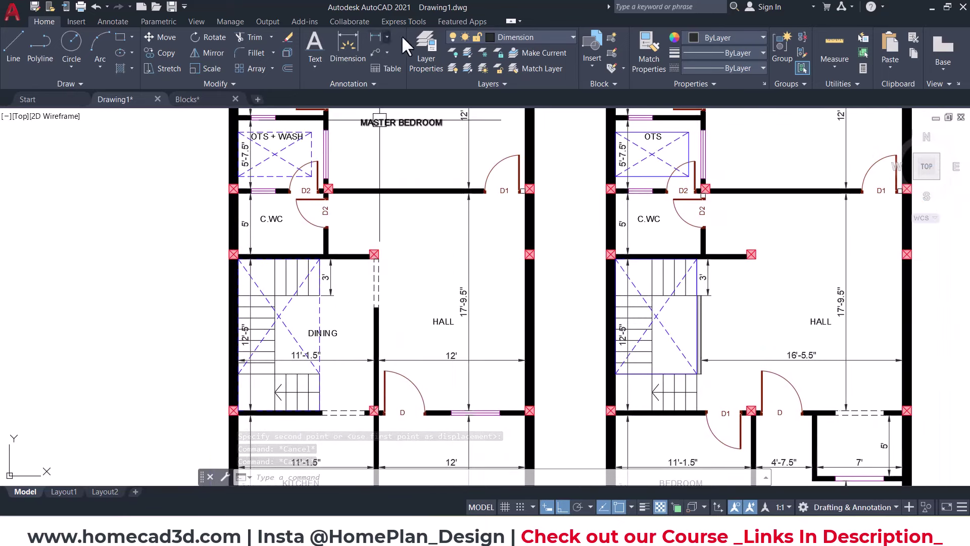
pyautogui.scroll(4, 350, 226)
pyautogui.click(374, 41)
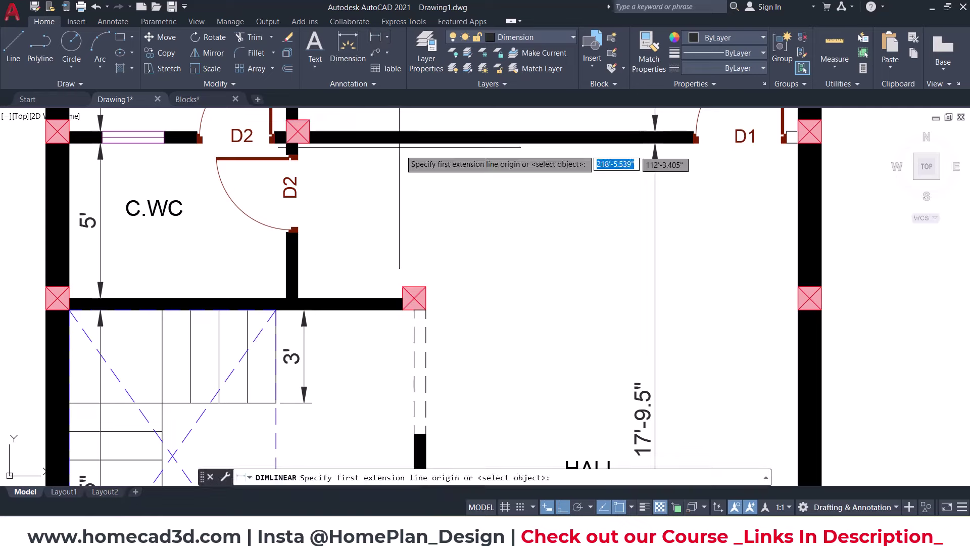
pyautogui.click(394, 143)
pyautogui.click(394, 298)
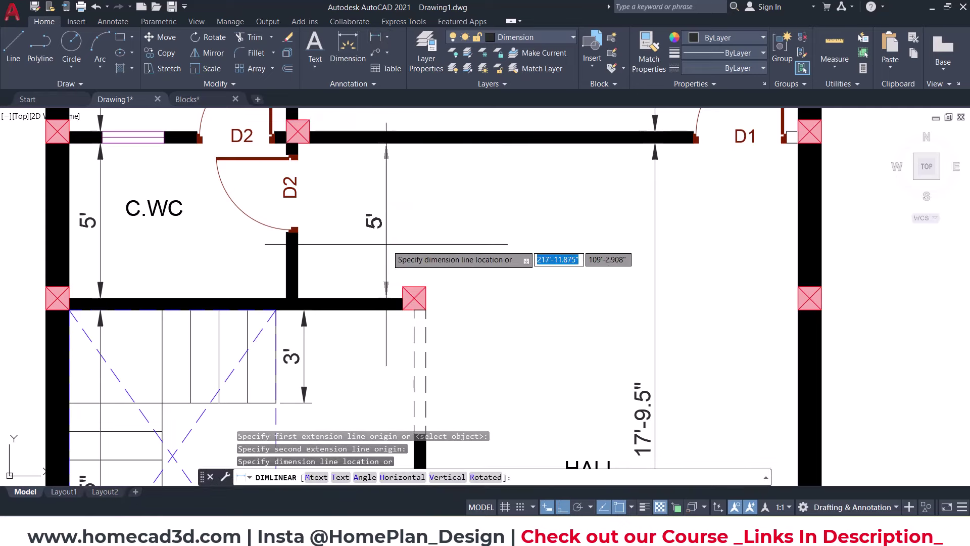
pyautogui.click(385, 265)
# Step: Dimension the 4'-1.5" gap from column corner to wall and erase the 5' dimension
pyautogui.press('Return')
pyautogui.click(414, 298)
pyautogui.click(426, 287)
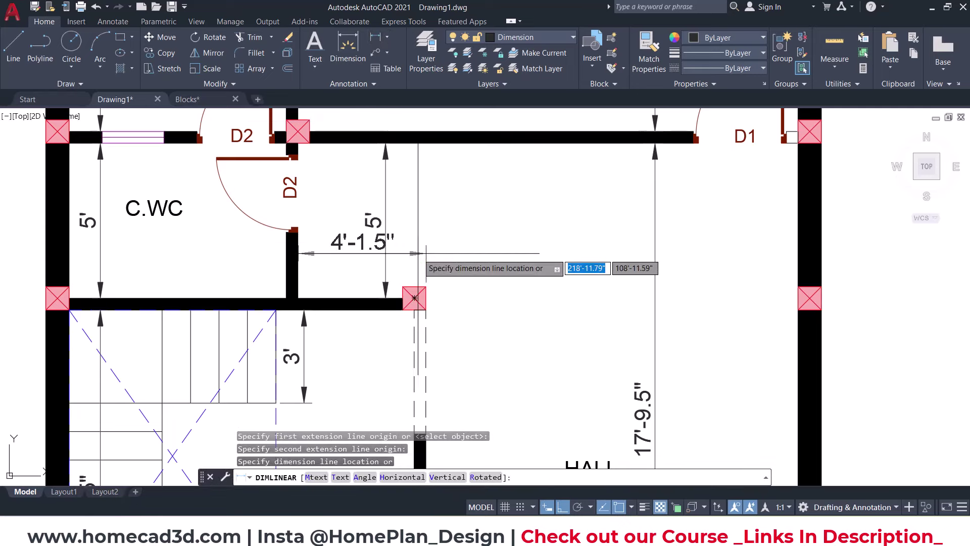
pyautogui.click(426, 259)
pyautogui.click(385, 223)
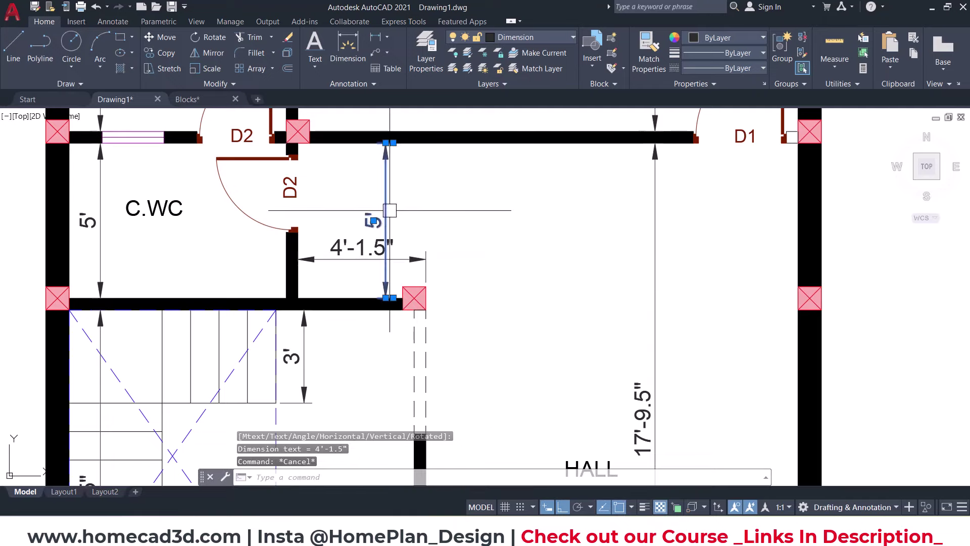
pyautogui.press('Delete')
pyautogui.scroll(-4, 348, 275)
pyautogui.scroll(-1, 382, 282)
# Step: Open the Title Block Metric-PUBLISH drawing from the Start page
pyautogui.scroll(-1, 404, 272)
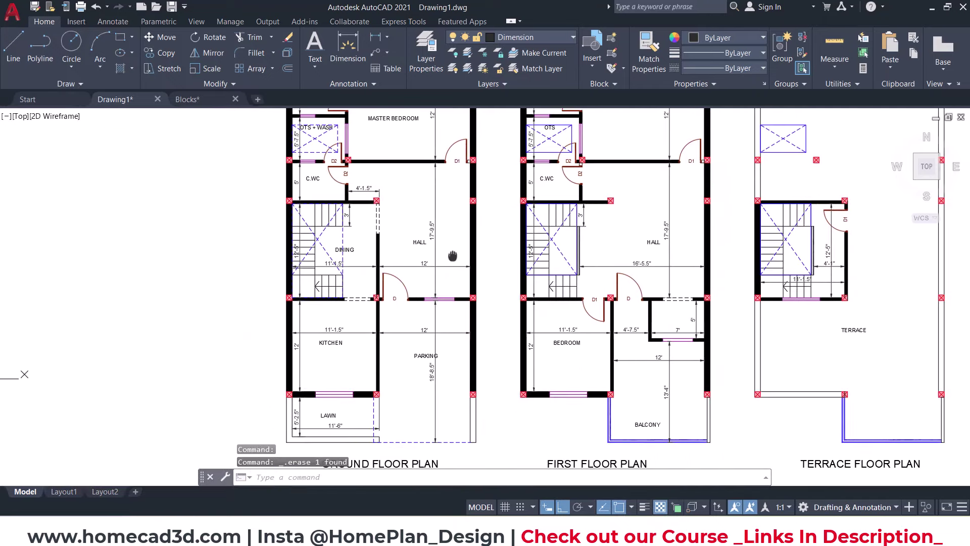
pyautogui.moveTo(460, 352); pyautogui.dragTo(455, 252, button='middle')
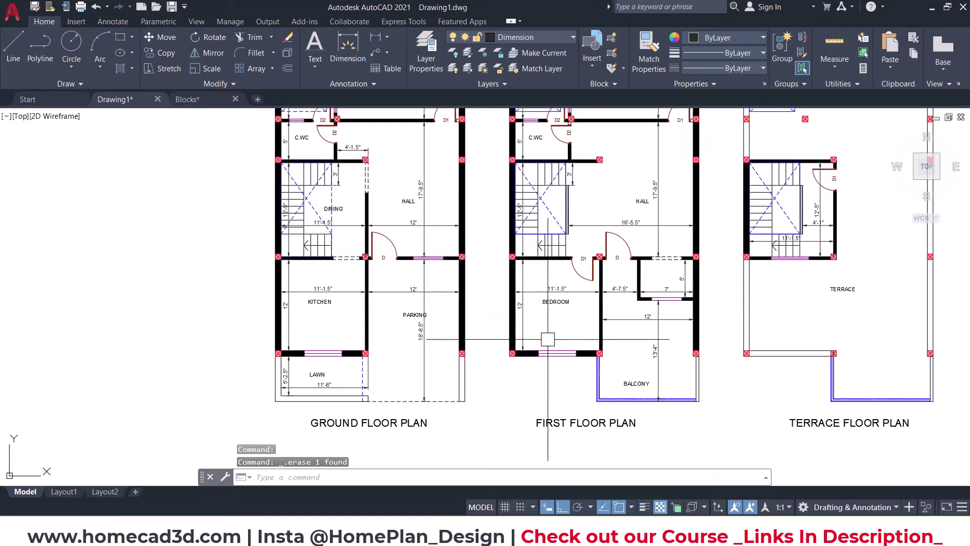
pyautogui.scroll(-1, 547, 338)
pyautogui.scroll(-1, 547, 339)
pyautogui.click(30, 99)
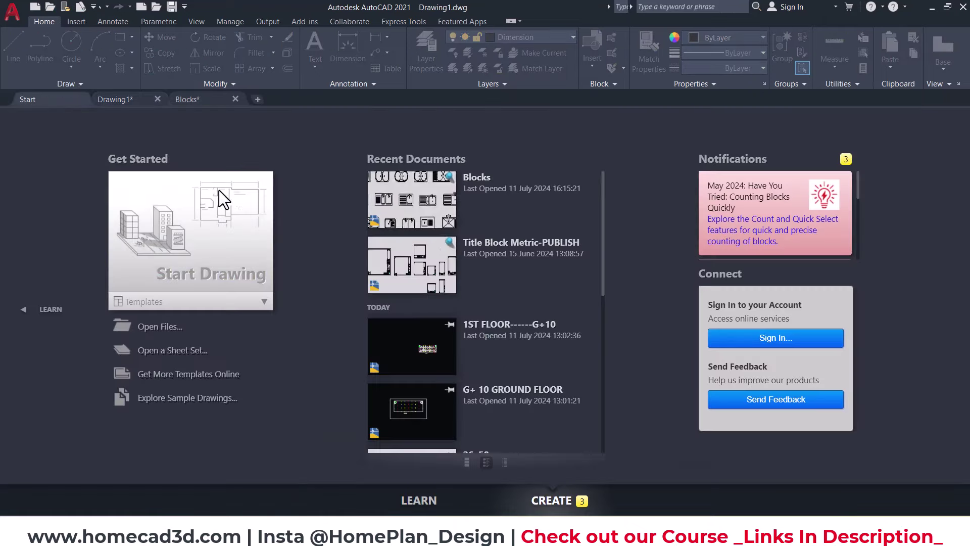
pyautogui.click(429, 267)
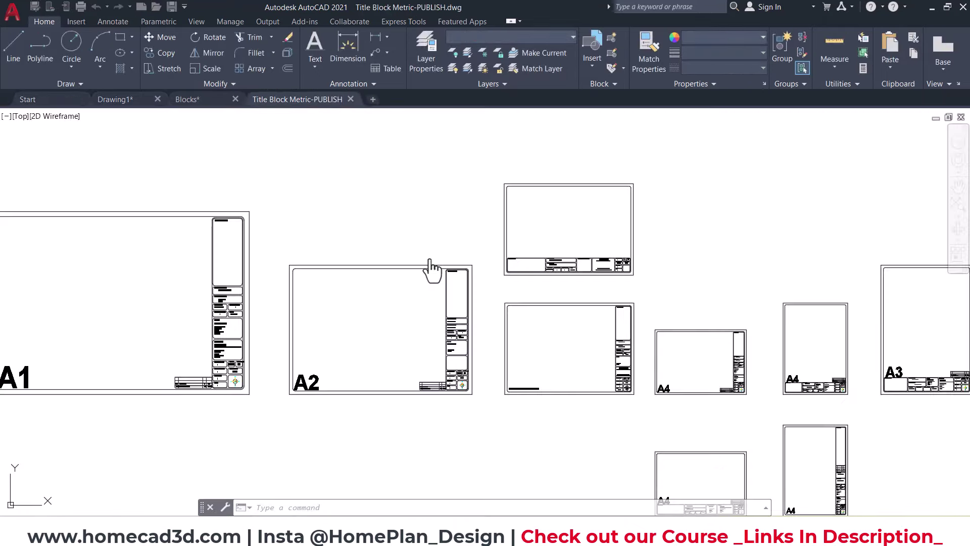
# Step: Copy the landscape A4 title block with a base point and return to the floor plans
pyautogui.moveTo(632, 296); pyautogui.dragTo(424, 220, button='middle')
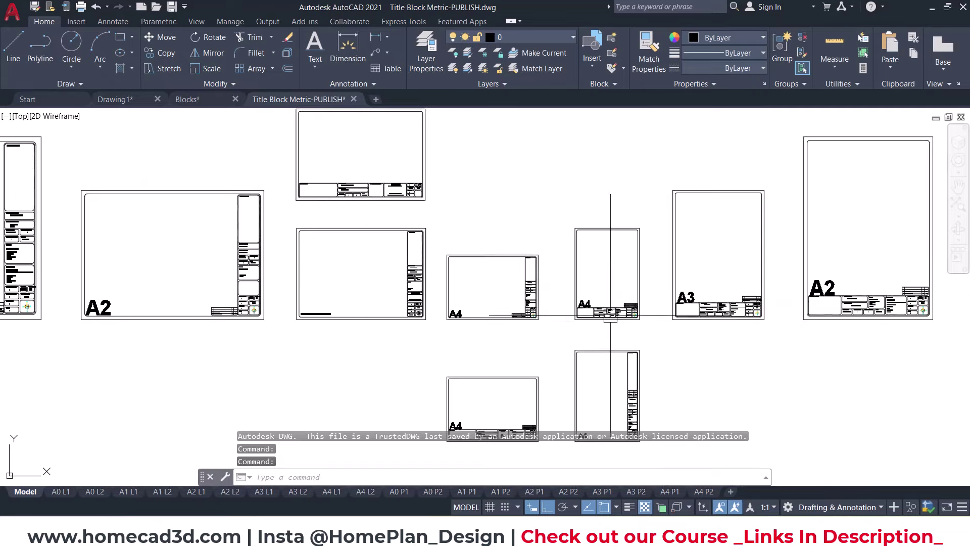
pyautogui.scroll(-1, 610, 315)
pyautogui.scroll(-1, 612, 288)
pyautogui.scroll(1, 509, 223)
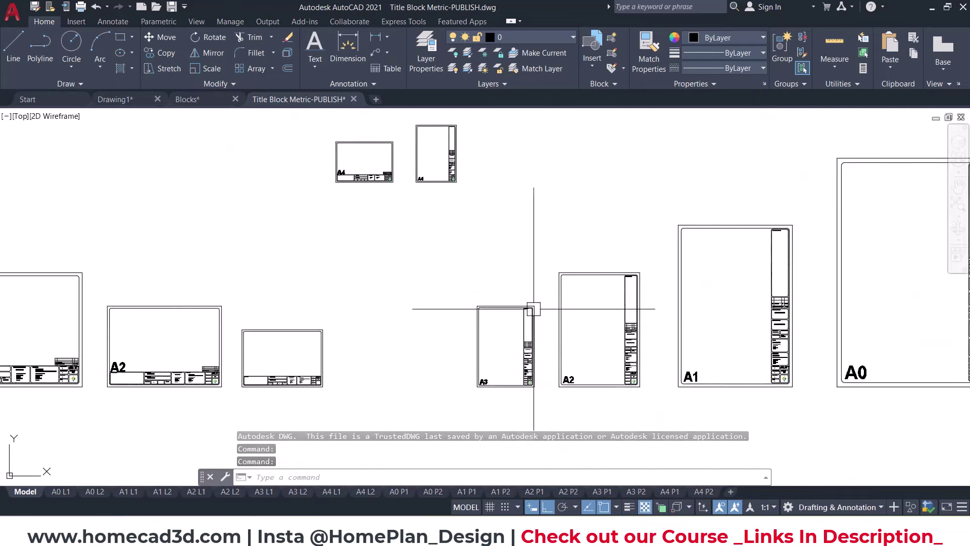
pyautogui.moveTo(533, 308); pyautogui.dragTo(544, 152, button='middle')
pyautogui.scroll(3, 366, 296)
pyautogui.scroll(2, 364, 294)
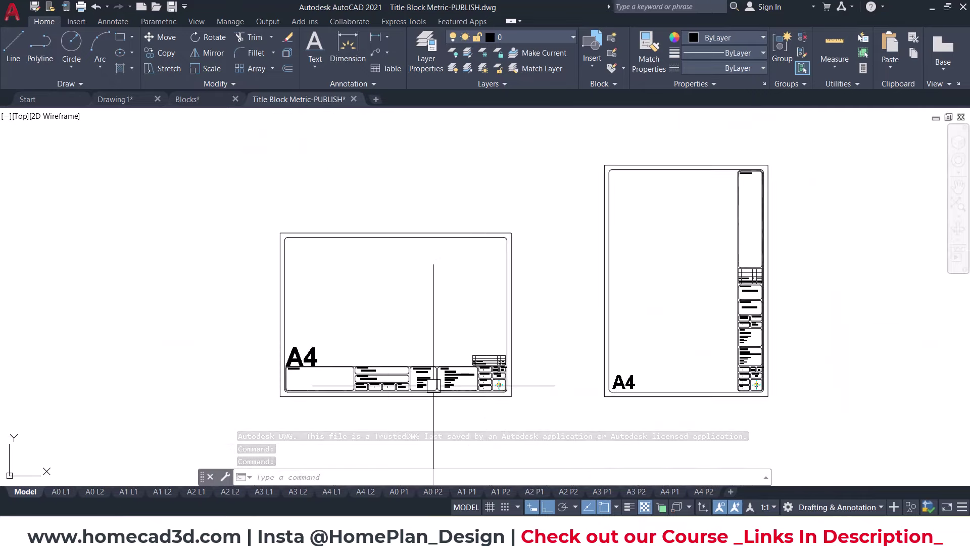
pyautogui.click(247, 215)
pyautogui.click(542, 416)
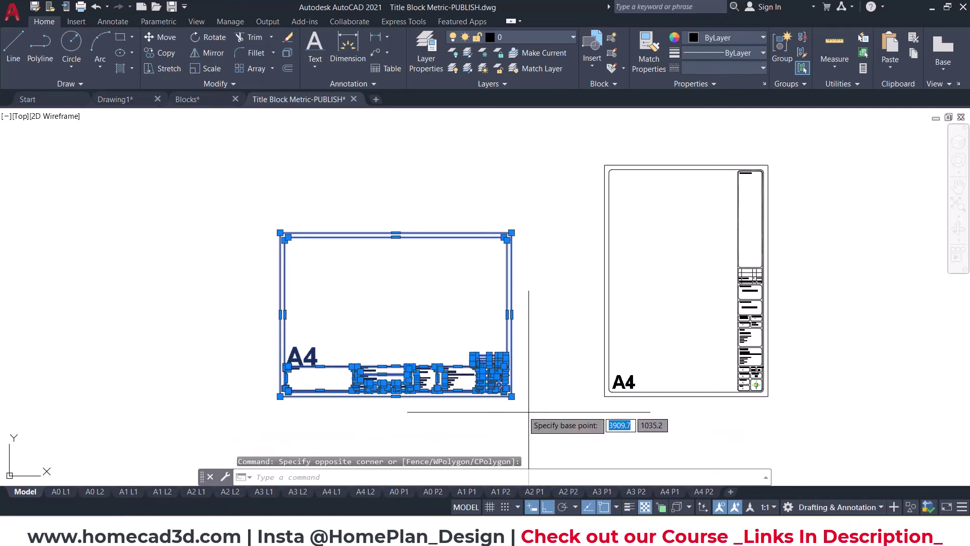
pyautogui.click(397, 234)
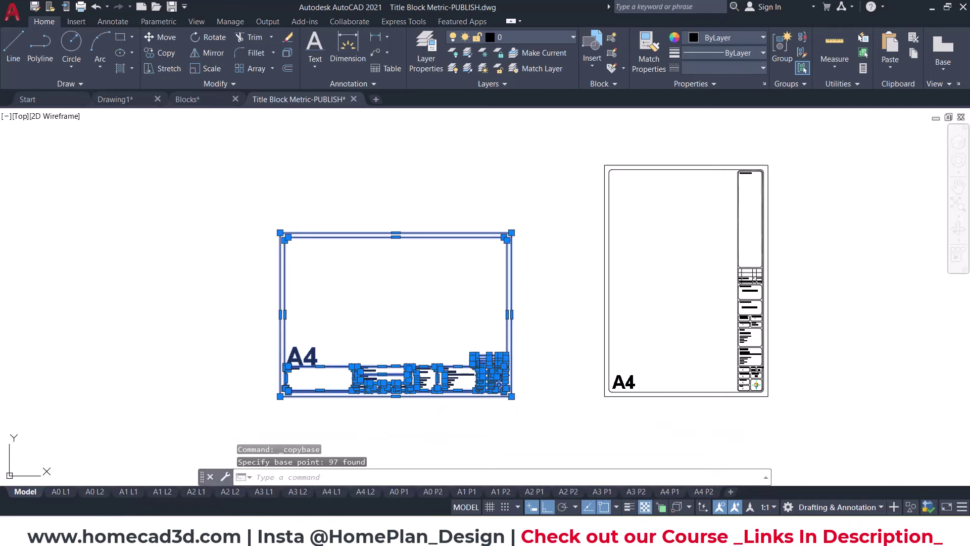
pyautogui.click(126, 99)
# Step: Paste the A4 title block beside the floor plans, accepting default attribute values
pyautogui.hotkey('ctrl', 'v')
pyautogui.scroll(-3, 430, 313)
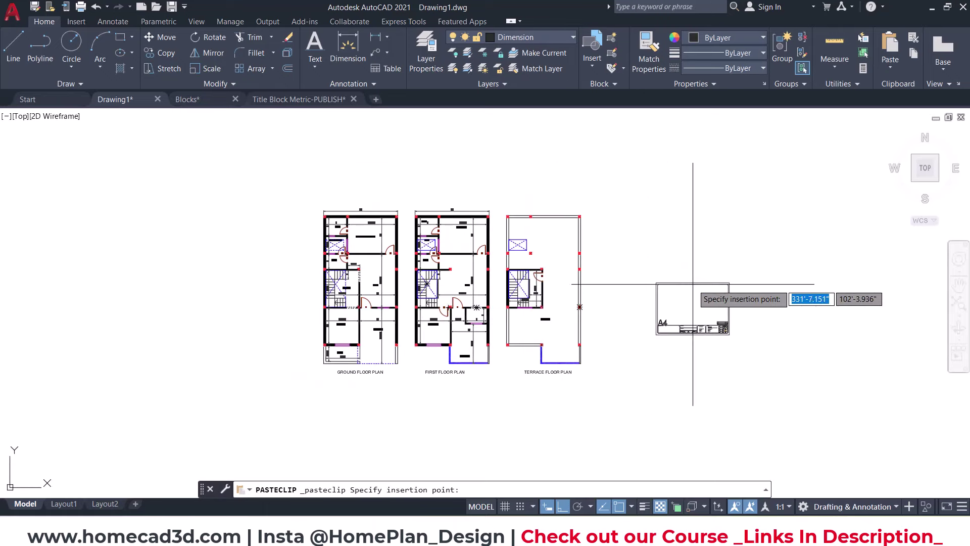
pyautogui.press('Escape')
pyautogui.hotkey('ctrl', 'v')
pyautogui.click(719, 283)
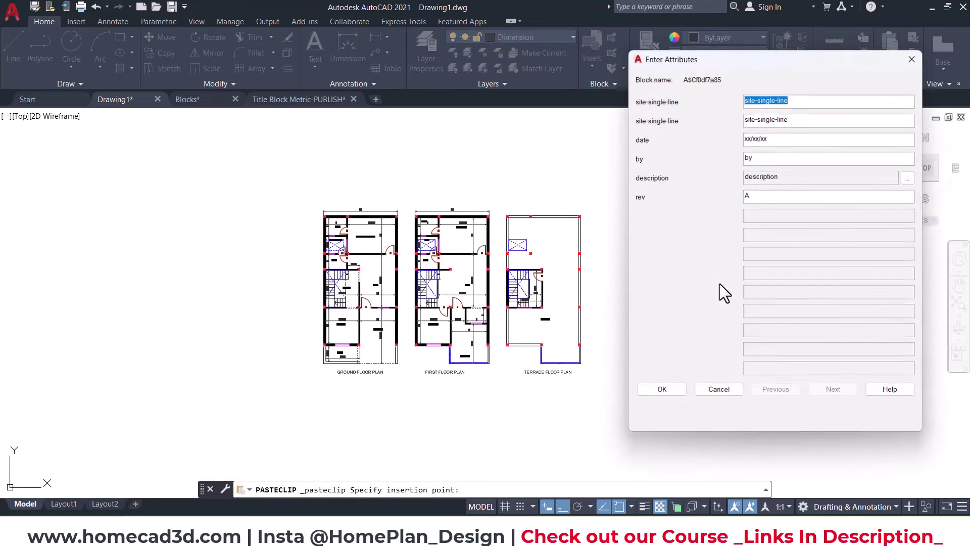
pyautogui.click(660, 390)
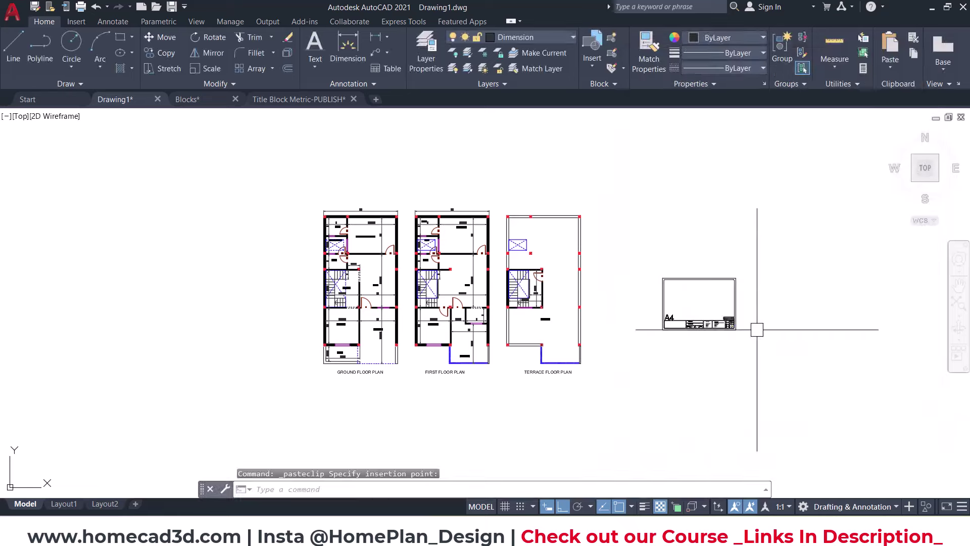
# Step: Erase the large A4 label and the DRAWING_TITLE placeholder text
pyautogui.scroll(3, 707, 323)
pyautogui.scroll(3, 535, 284)
pyautogui.scroll(-3, 499, 283)
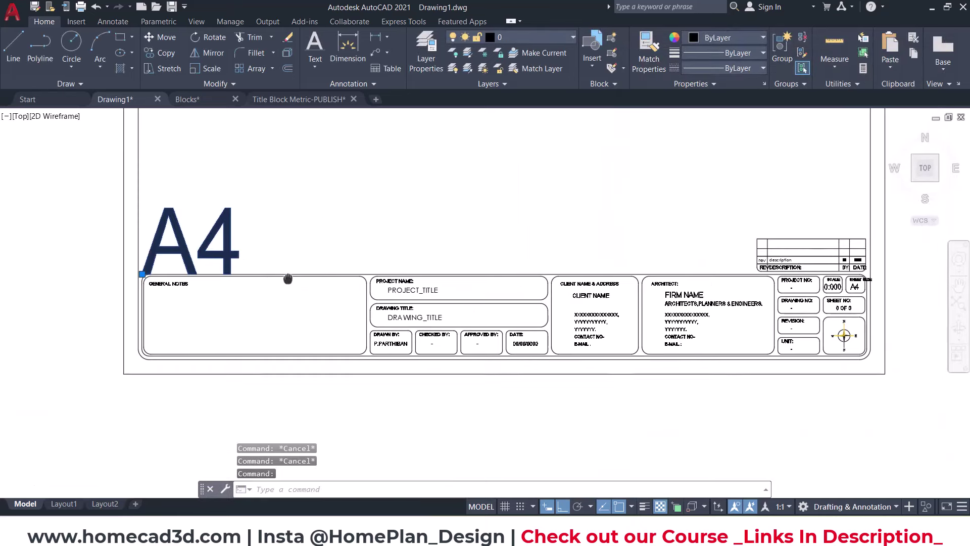
pyautogui.press('Delete')
pyautogui.scroll(3, 423, 271)
pyautogui.click(422, 307)
pyautogui.press('Delete')
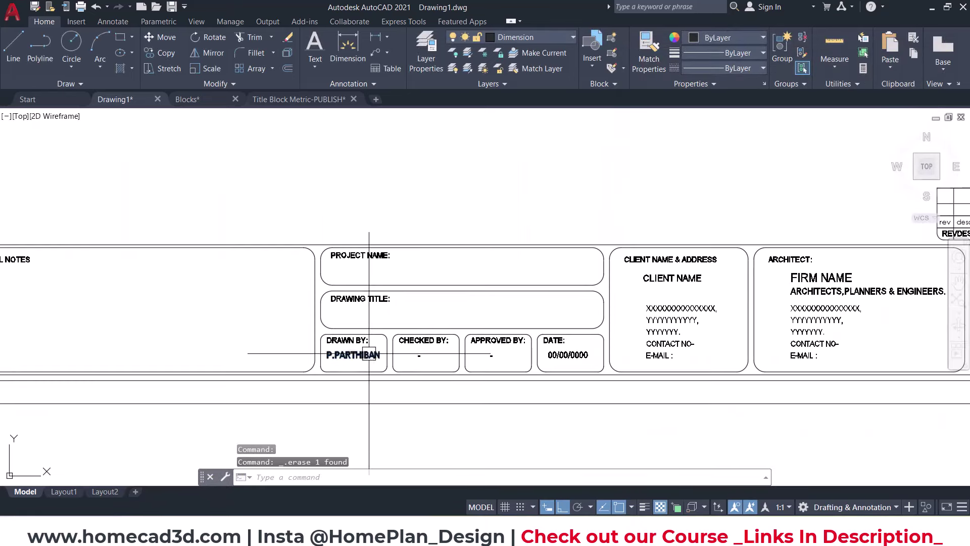
pyautogui.press('Escape')
pyautogui.press('Escape')
pyautogui.press('Escape')
# Step: Erase the revision table above the title block
pyautogui.moveTo(623, 357); pyautogui.dragTo(371, 361, button='middle')
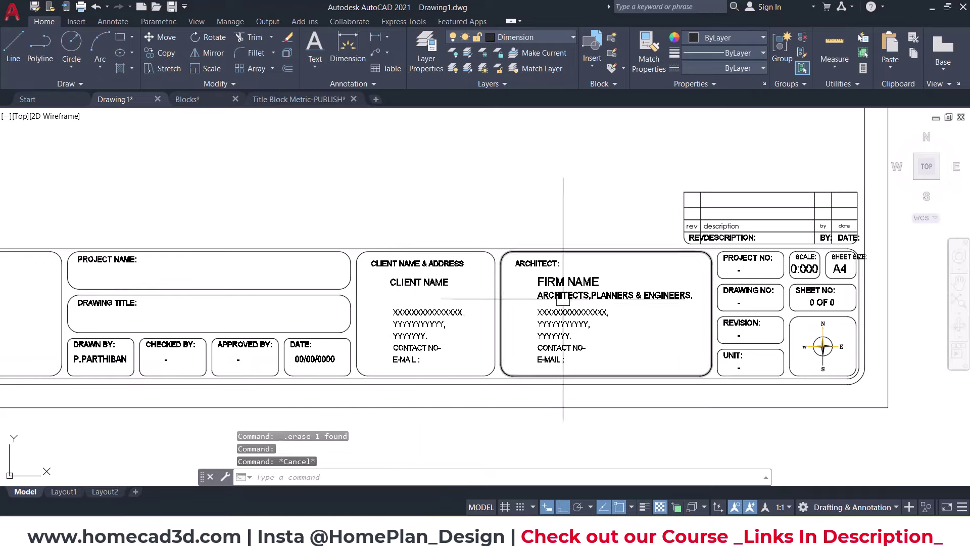
pyautogui.click(663, 173)
pyautogui.scroll(3, 847, 194)
pyautogui.scroll(-1, 758, 265)
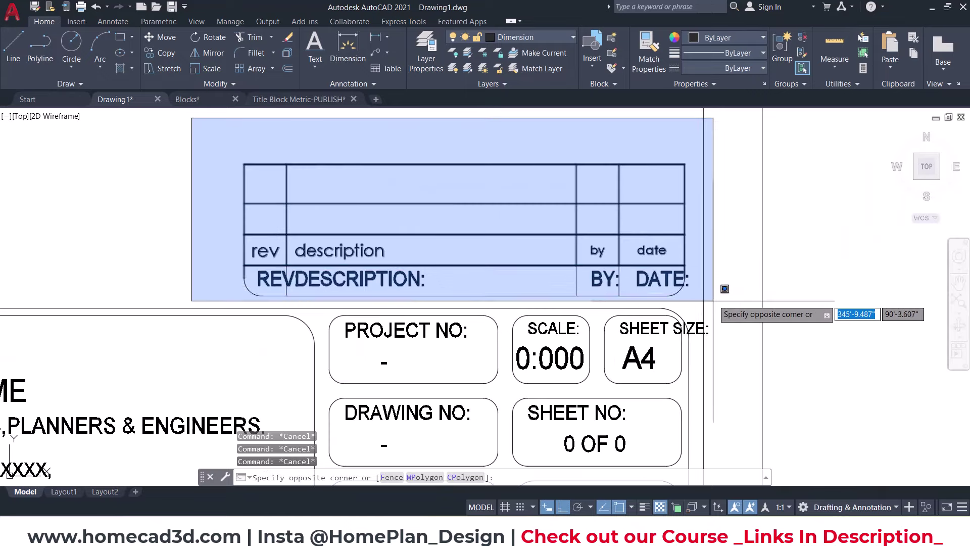
pyautogui.click(713, 302)
pyautogui.press('Delete')
pyautogui.scroll(-2, 610, 300)
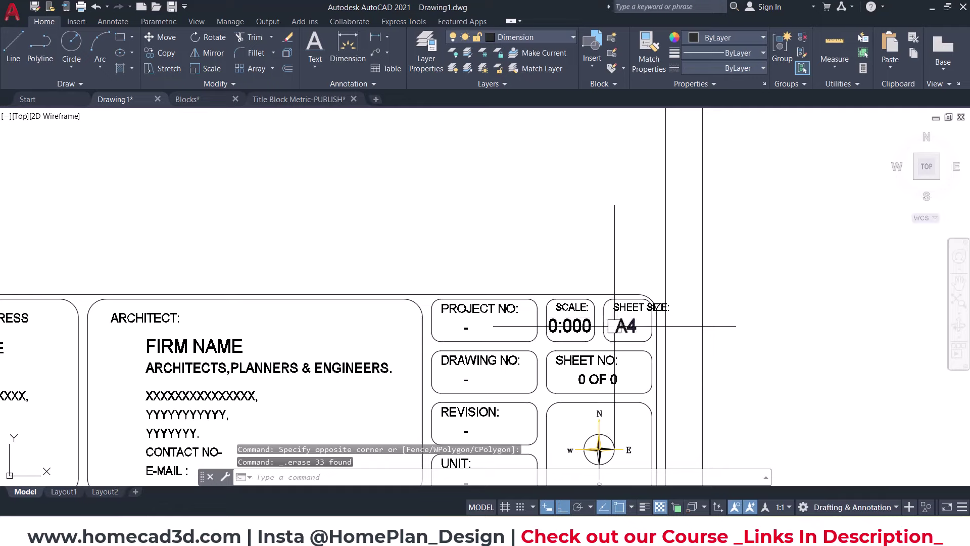
pyautogui.scroll(2, 614, 325)
# Step: Try moving the SHEET SIZE label, cancel, and view the whole title block
pyautogui.click(623, 300)
pyautogui.write('m')
pyautogui.press('Return')
pyautogui.click(623, 211)
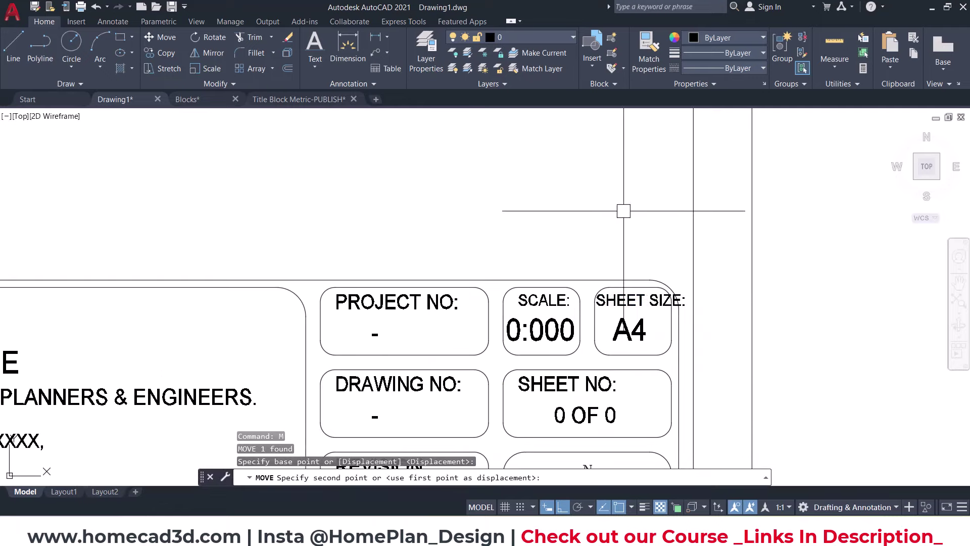
pyautogui.press('Escape')
pyautogui.press('Escape')
pyautogui.scroll(-2, 556, 303)
pyautogui.scroll(-2, 697, 282)
pyautogui.scroll(-2, 494, 335)
pyautogui.moveTo(343, 311); pyautogui.dragTo(418, 312, button='middle')
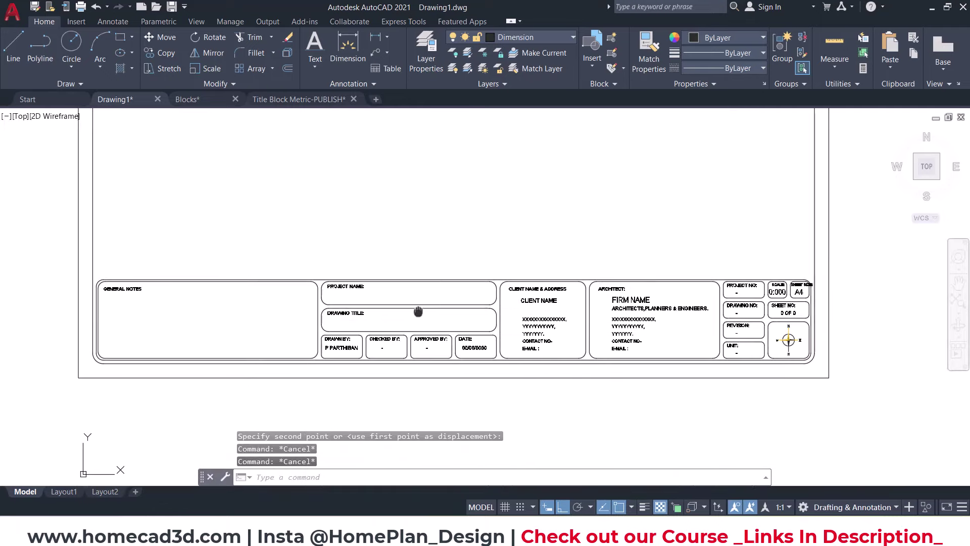
pyautogui.scroll(5, 357, 265)
# Step: Copy the PROJECT NAME label to just below the original
pyautogui.click(369, 227)
pyautogui.scroll(-2, 358, 268)
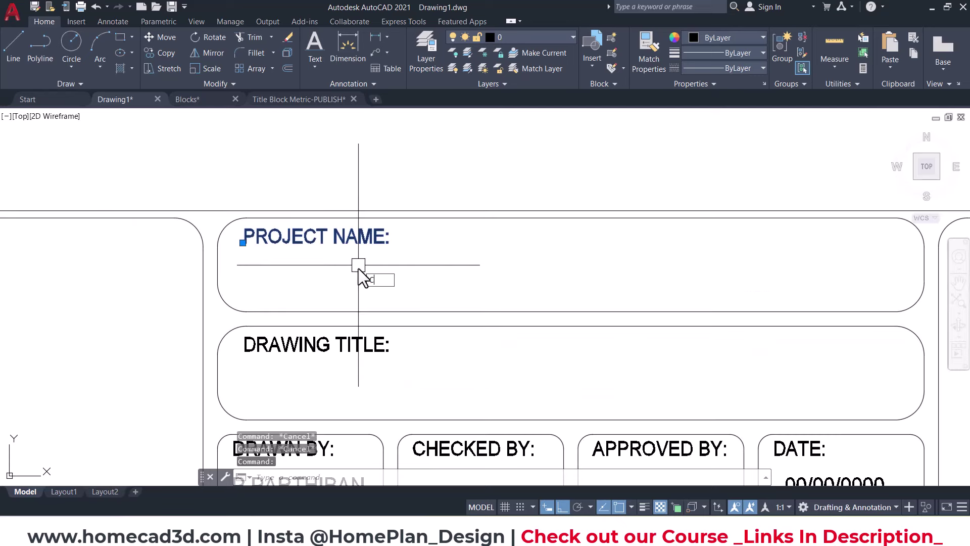
pyautogui.write('o')
pyautogui.press('Return')
pyautogui.click(475, 236)
pyautogui.click(349, 282)
pyautogui.press('Escape')
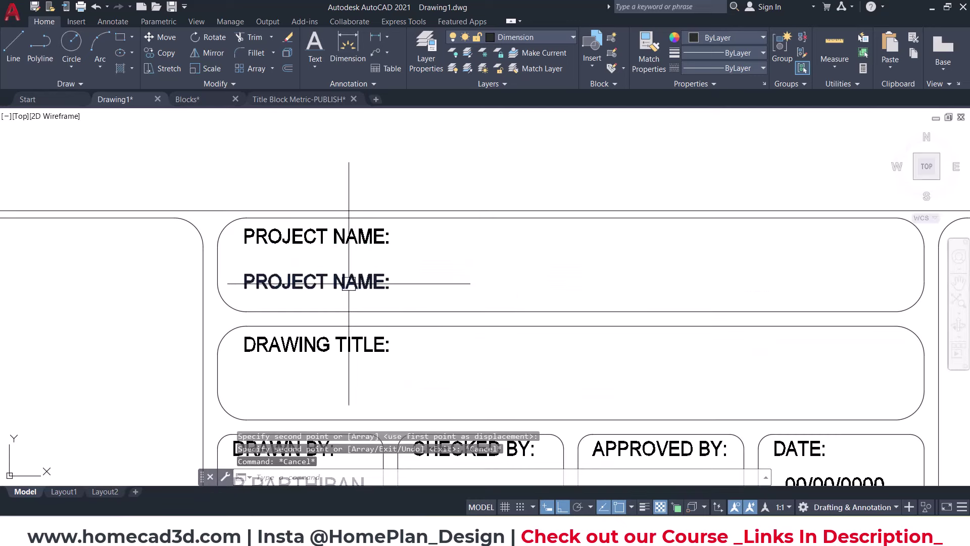
# Step: Centre the copied PROJECT NAME label within its box
pyautogui.write('m')
pyautogui.press('Return')
pyautogui.click(435, 282)
pyautogui.click(673, 271)
pyautogui.scroll(-3, 566, 292)
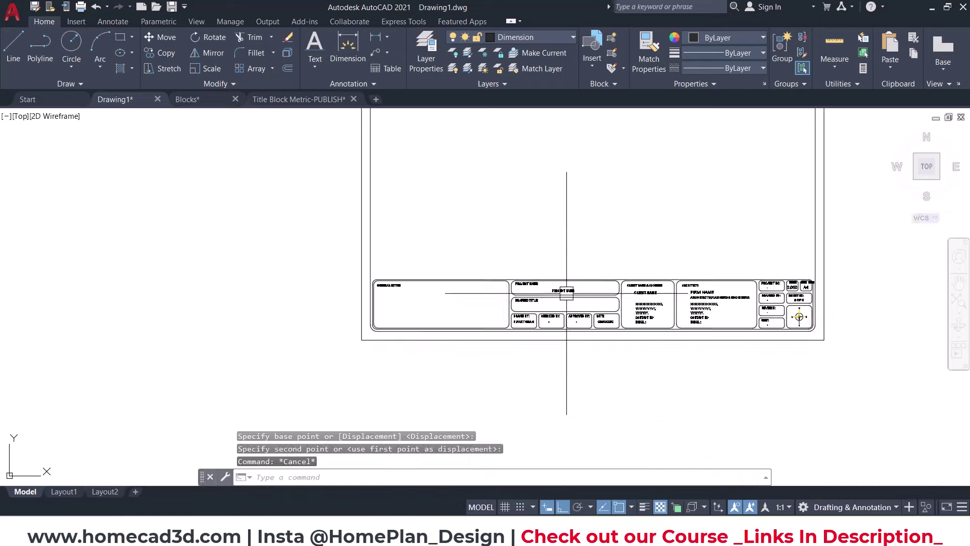
pyautogui.moveTo(204, 304); pyautogui.dragTo(676, 314, button='middle')
pyautogui.scroll(-5, 368, 325)
pyautogui.scroll(2, 416, 151)
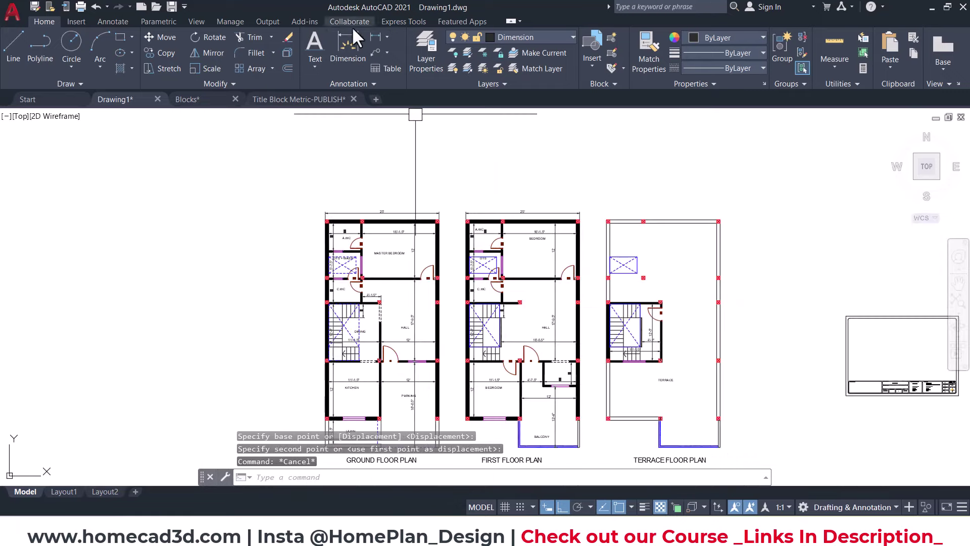
# Step: Add a 50' linear dimension along the side of the ground-floor plan
pyautogui.click(349, 43)
pyautogui.scroll(5, 349, 186)
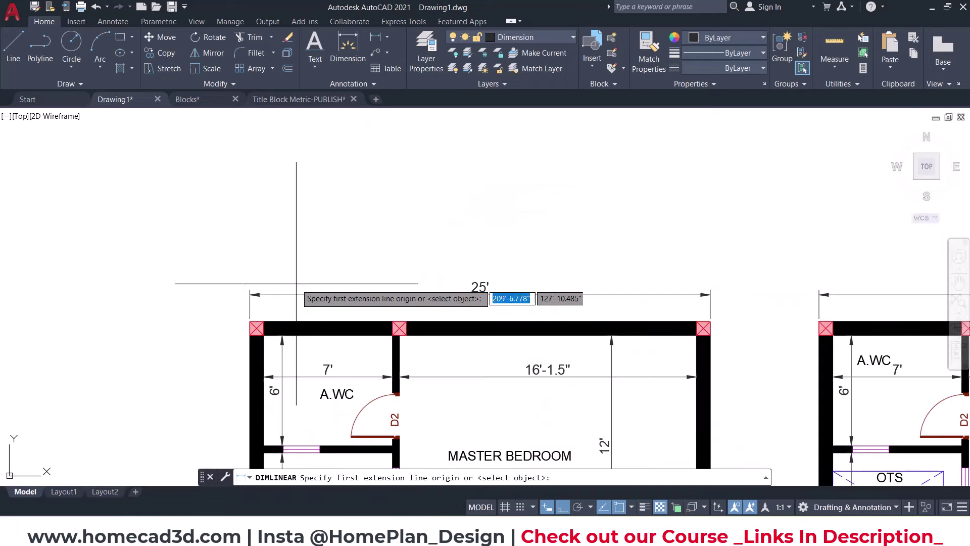
pyautogui.click(256, 327)
pyautogui.scroll(-5, 256, 327)
pyautogui.scroll(2, 325, 407)
pyautogui.scroll(3, 346, 436)
pyautogui.click(344, 372)
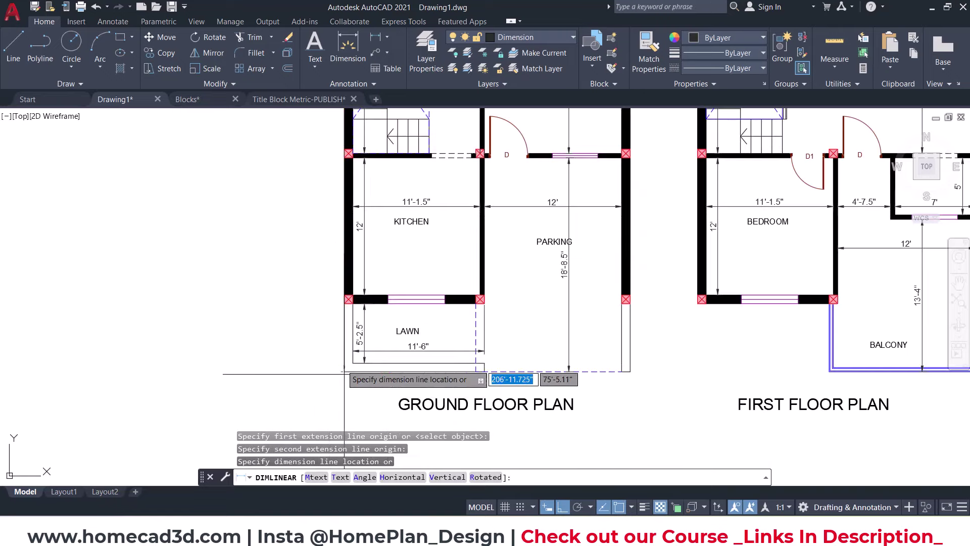
pyautogui.scroll(2, 349, 303)
pyautogui.scroll(2, 357, 281)
pyautogui.click(356, 281)
pyautogui.scroll(-4, 354, 281)
pyautogui.scroll(2, 800, 300)
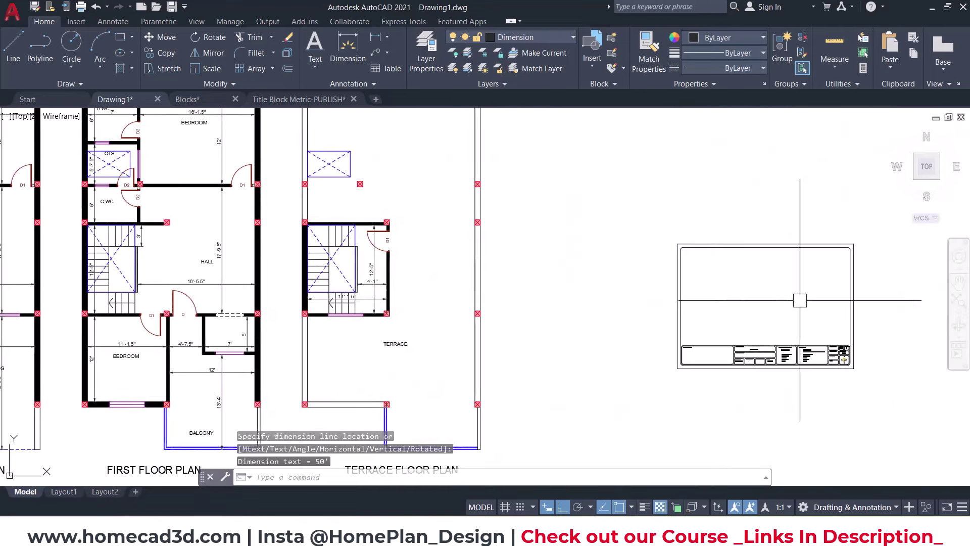
pyautogui.scroll(3, 799, 300)
pyautogui.scroll(3, 384, 323)
# Step: Retype the project name as 25'X50' DUPLEX 3BHK HOUSE DESIGN
pyautogui.doubleClick(385, 325)
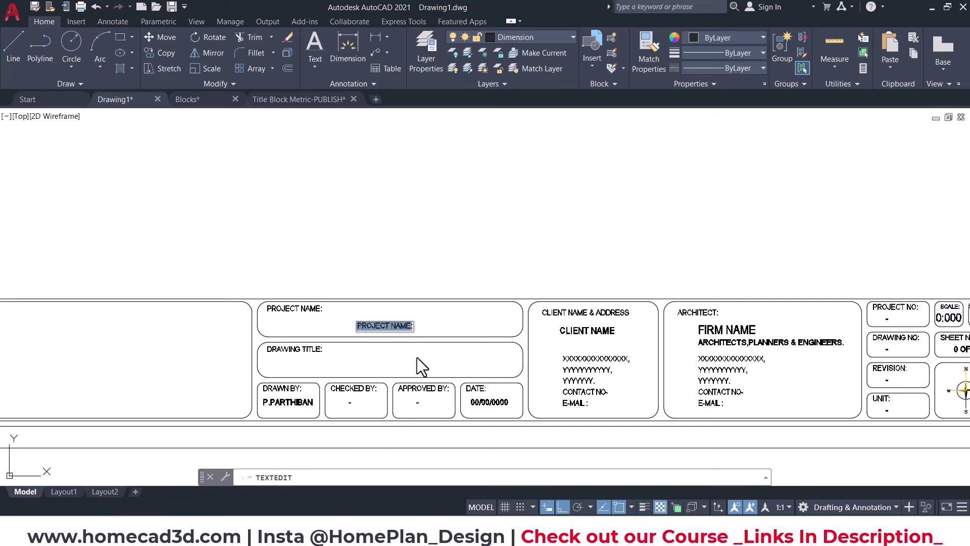
pyautogui.write("25'X50")
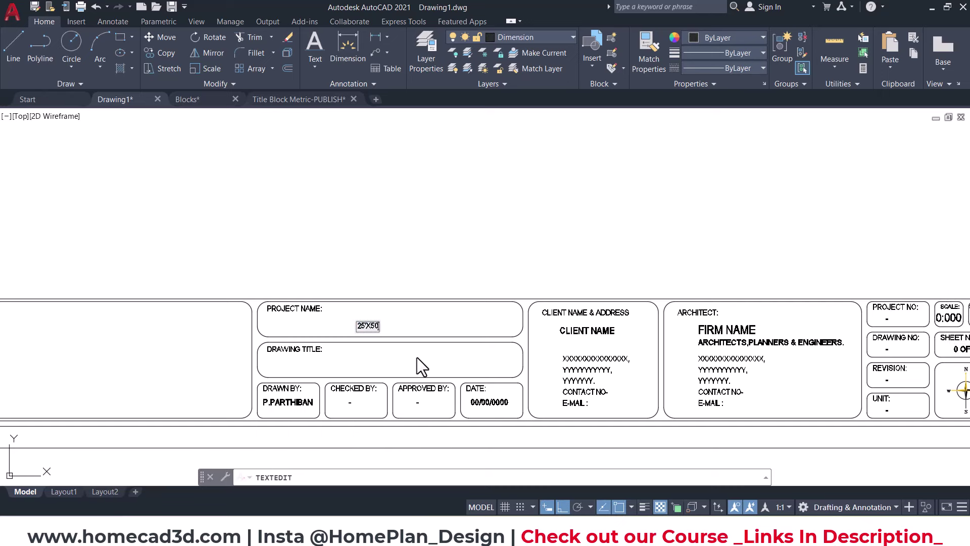
pyautogui.write("' DUL")
pyautogui.press('BackSpace')
pyautogui.write('PLEX')
pyautogui.write(' 3BHK HOUSE')
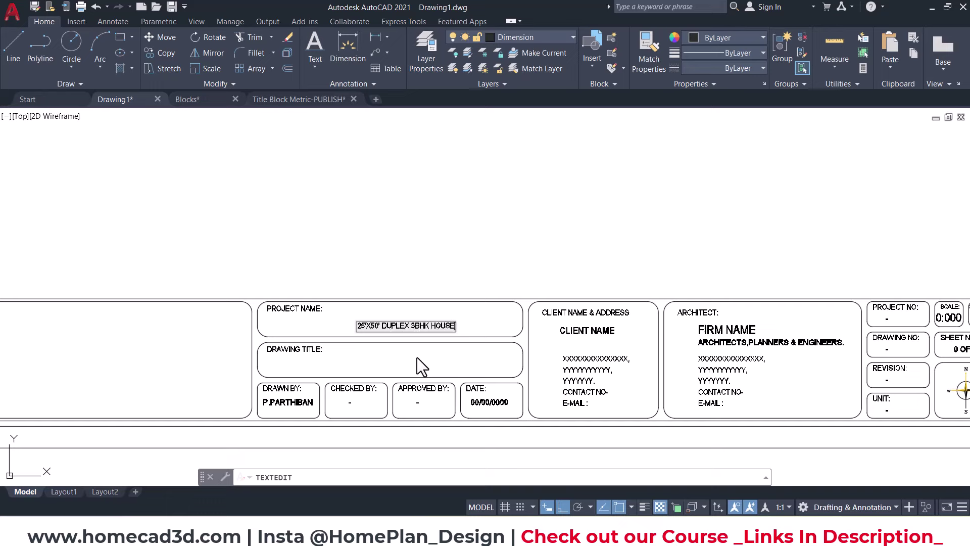
pyautogui.write(' DESIGN')
pyautogui.press('Escape')
pyautogui.click(372, 321)
# Step: Move the project name further left within its box
pyautogui.scroll(3, 372, 323)
pyautogui.write('M')
pyautogui.press('Return')
pyautogui.click(523, 207)
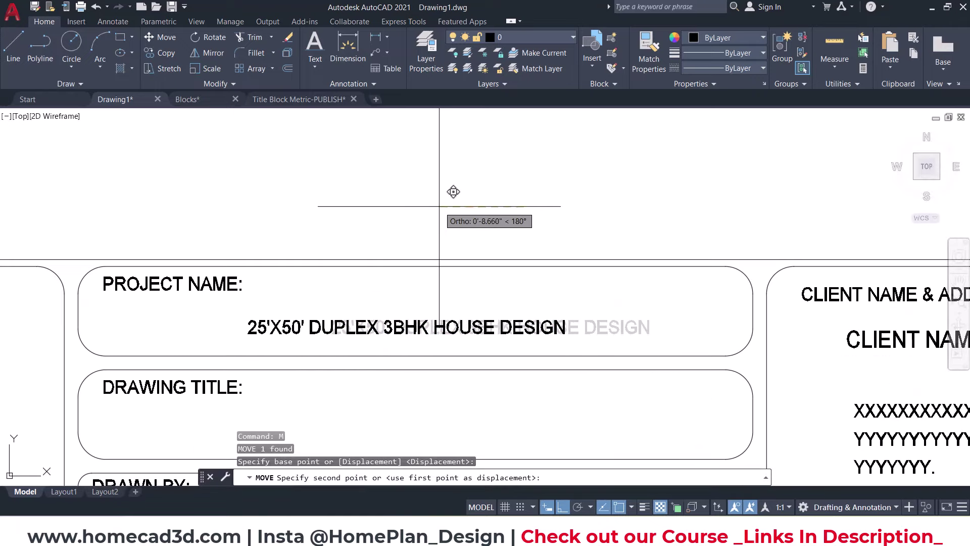
pyautogui.click(439, 206)
# Step: Set the project name text height to 2.5" in Properties
pyautogui.click(411, 326)
pyautogui.hotkey('ctrl', '1')
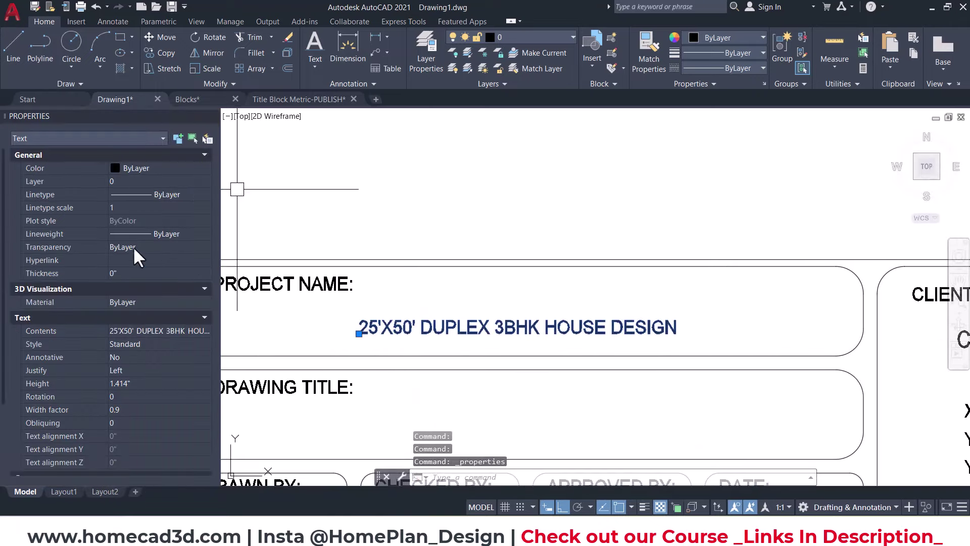
pyautogui.press('Tab')
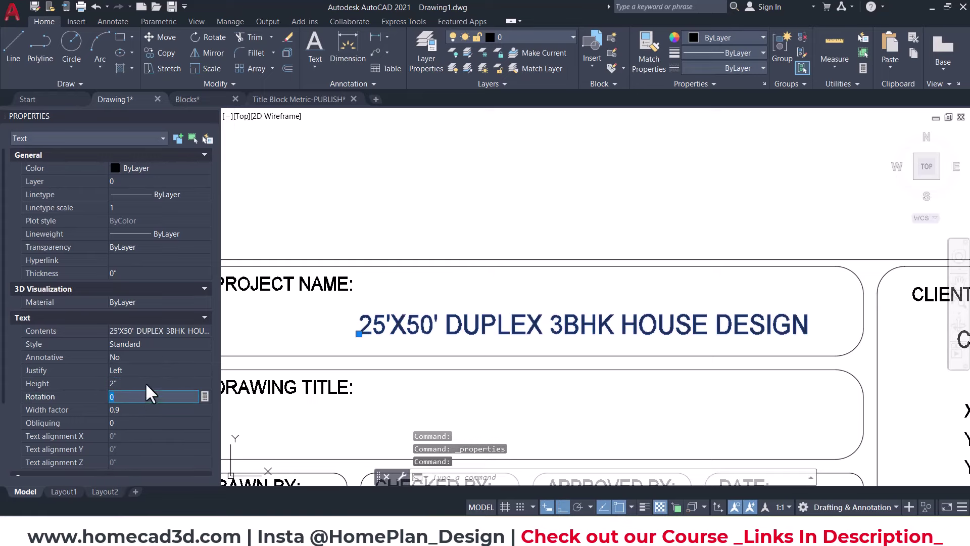
pyautogui.write('3')
pyautogui.press('Tab')
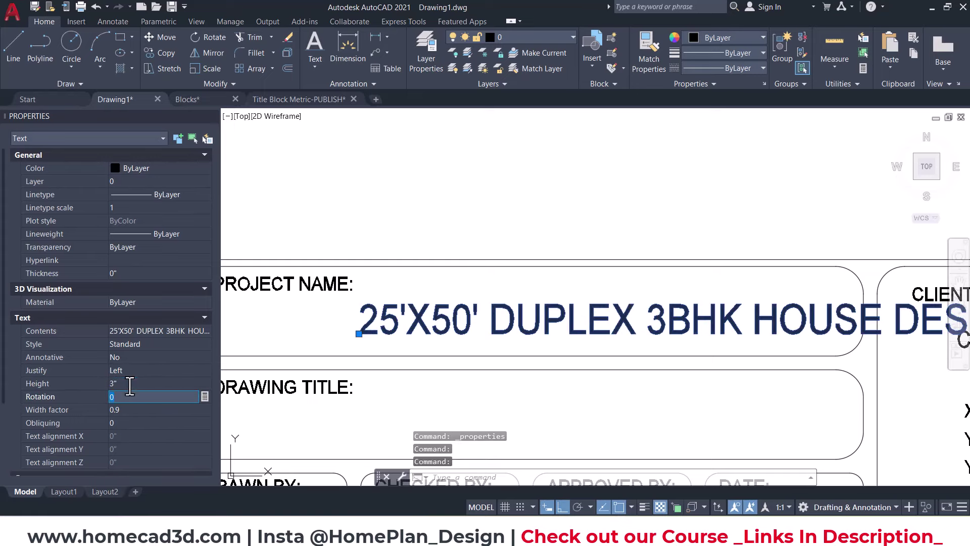
pyautogui.scroll(-2, 313, 222)
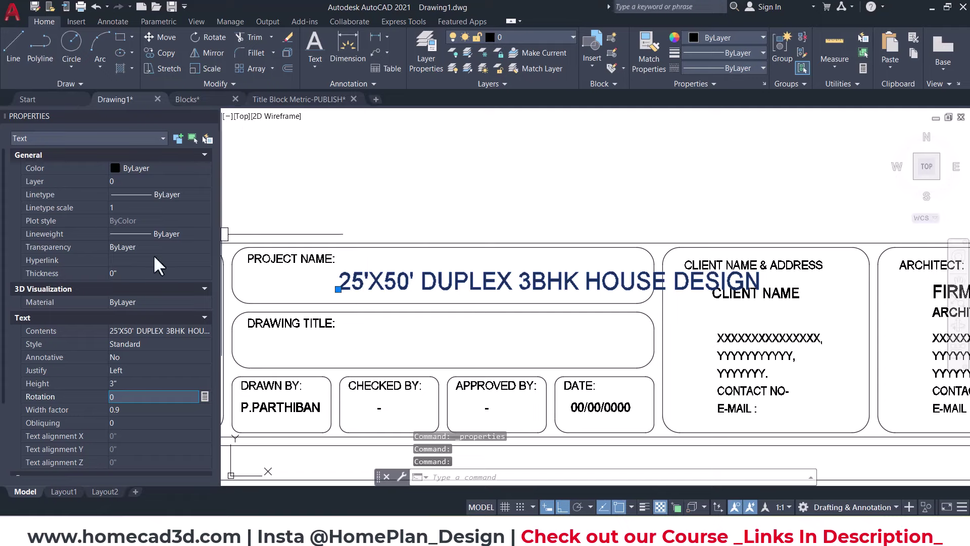
pyautogui.click(130, 384)
pyautogui.write('2.5')
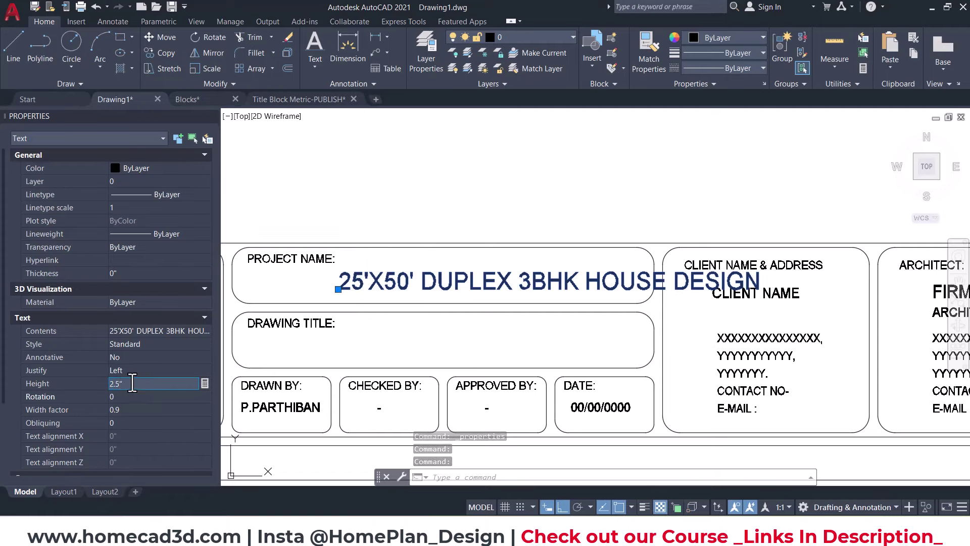
pyautogui.press('Tab')
pyautogui.click(211, 115)
# Step: Reposition the project name further left and slightly lower in its box
pyautogui.write('m')
pyautogui.press('Return')
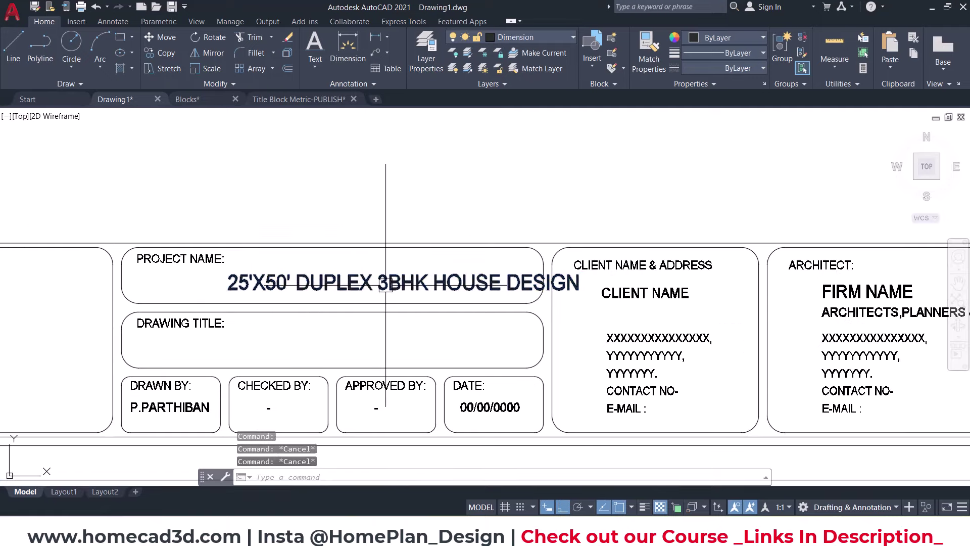
pyautogui.click(489, 191)
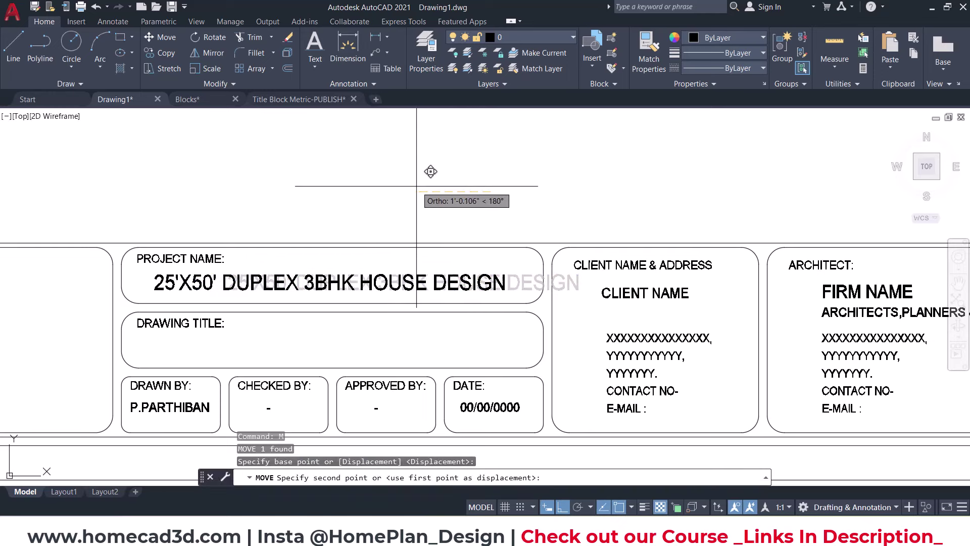
pyautogui.click(416, 190)
pyautogui.press('Escape')
pyautogui.press('Escape')
pyautogui.press('Return')
pyautogui.click(444, 184)
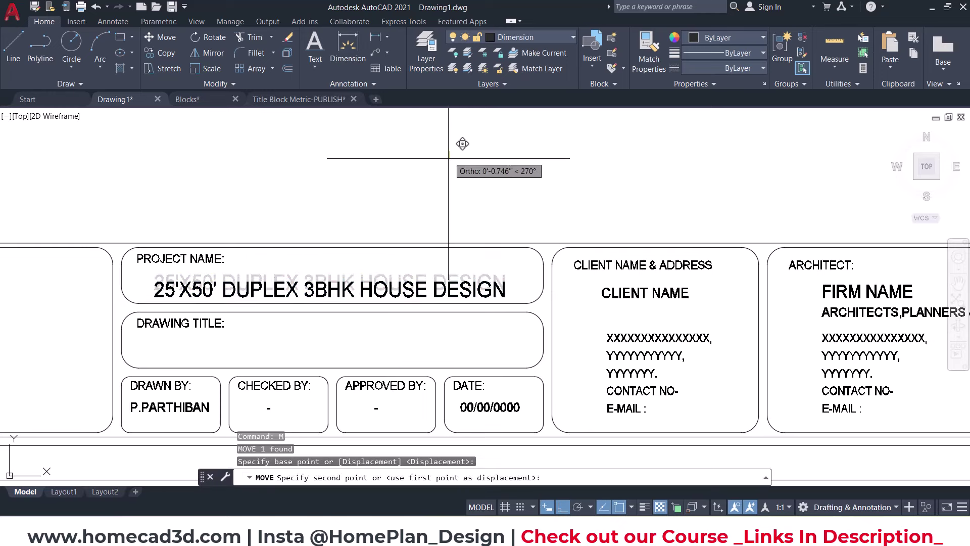
pyautogui.click(411, 242)
pyautogui.click(396, 275)
# Step: Begin copying the project name text toward the Drawing Title box
pyautogui.write('co')
pyautogui.press('Return')
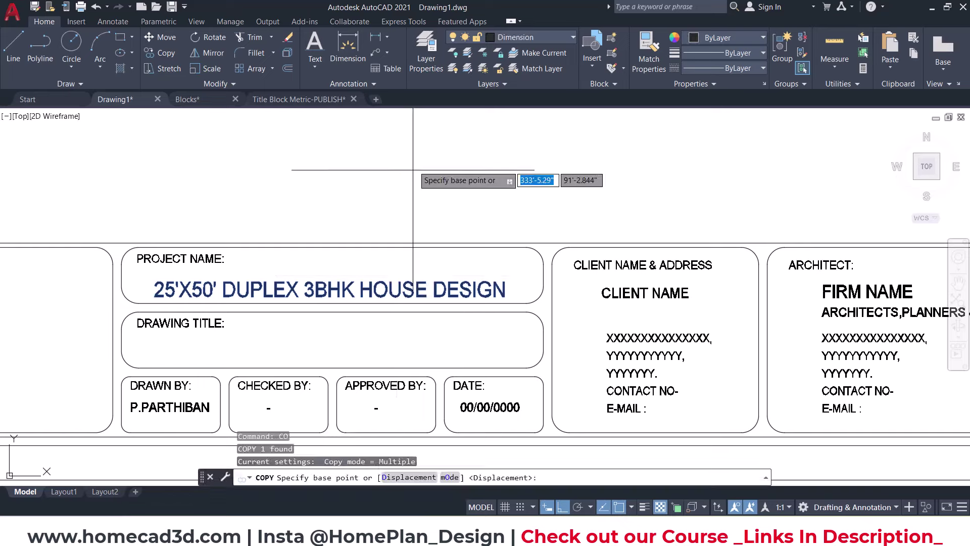
pyautogui.click(413, 156)
# Step: Place the copy under Drawing Title and retitle it DIMENSION FLOOR PLAN
pyautogui.click(413, 213)
pyautogui.press('Escape')
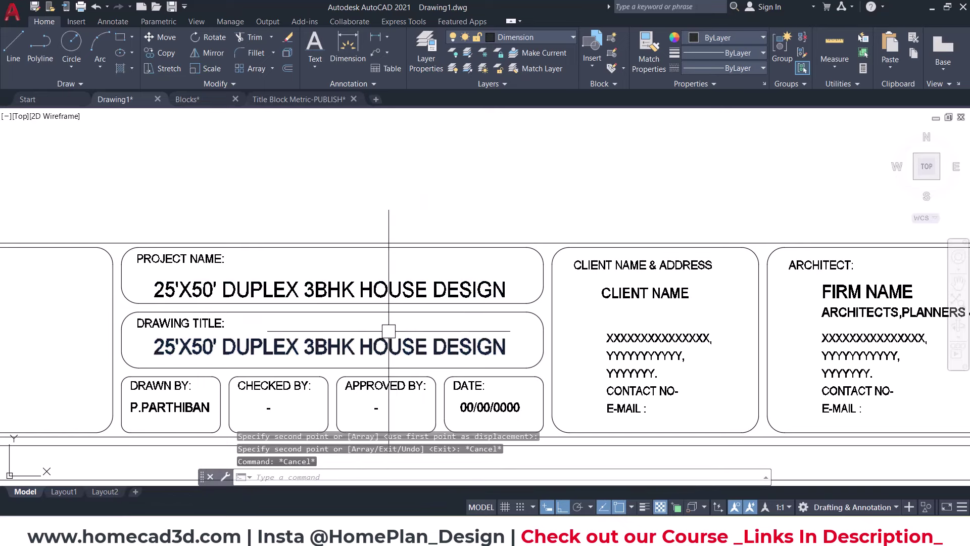
pyautogui.doubleClick(353, 342)
pyautogui.write('DI')
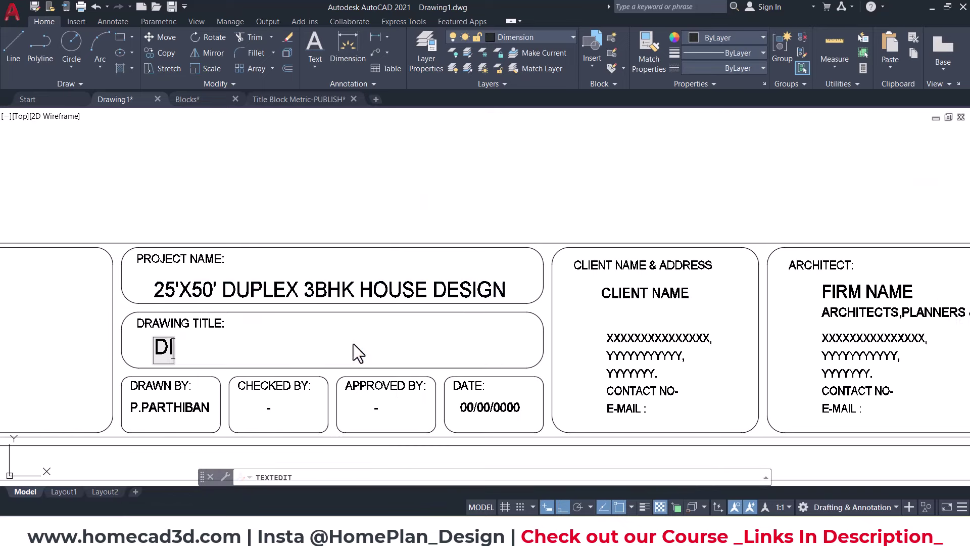
pyautogui.write('MENSION FLOOR P')
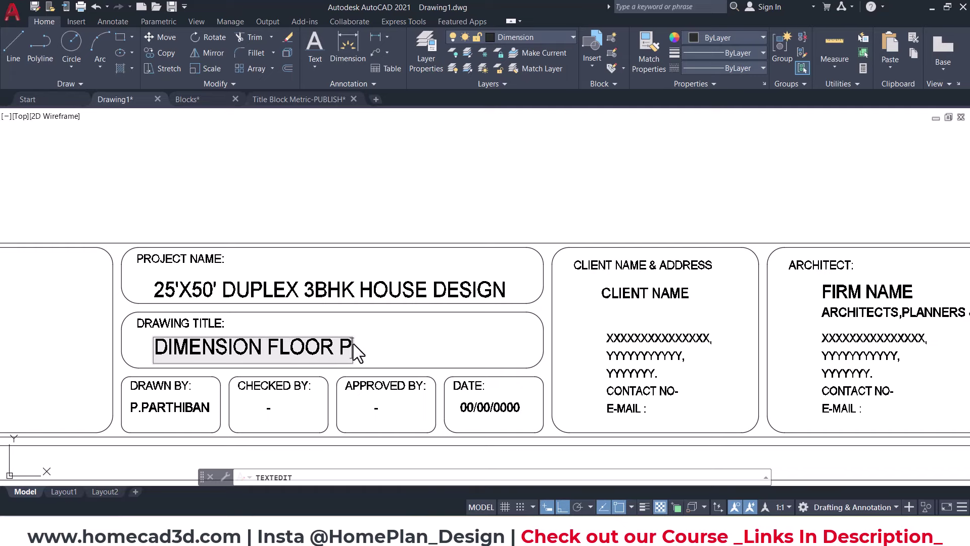
pyautogui.write('LAN')
pyautogui.press('Escape')
# Step: Centre the DIMENSION FLOOR PLAN text in its box
pyautogui.click(390, 346)
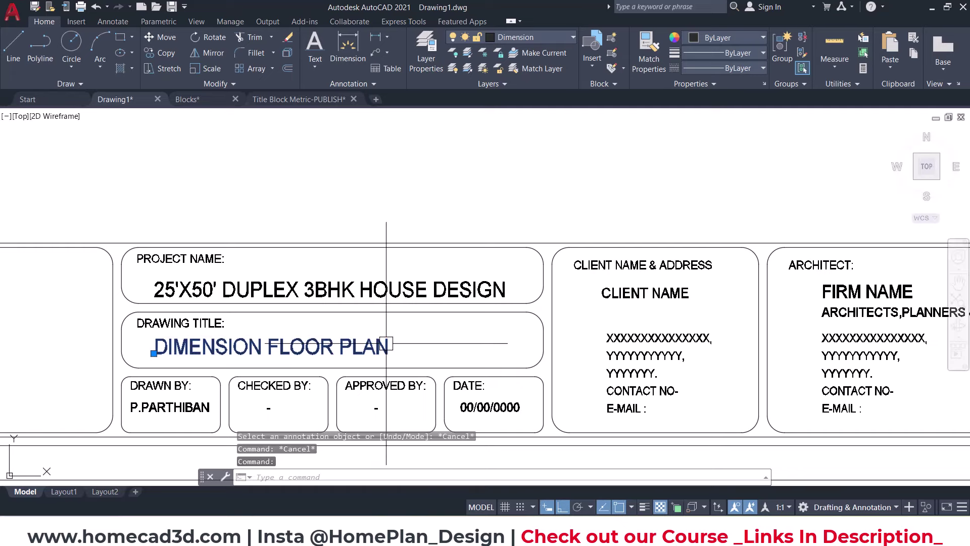
pyautogui.write('m')
pyautogui.press('Return')
pyautogui.click(449, 327)
pyautogui.click(511, 327)
pyautogui.scroll(2, 324, 363)
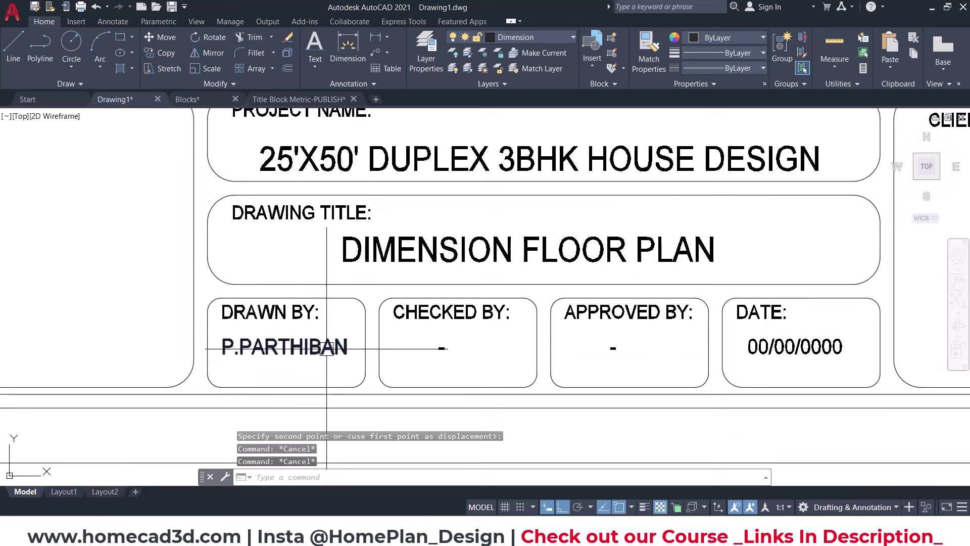
# Step: Replace the drawn-by entry with the designer's name
pyautogui.doubleClick(313, 349)
pyautogui.write('ER')
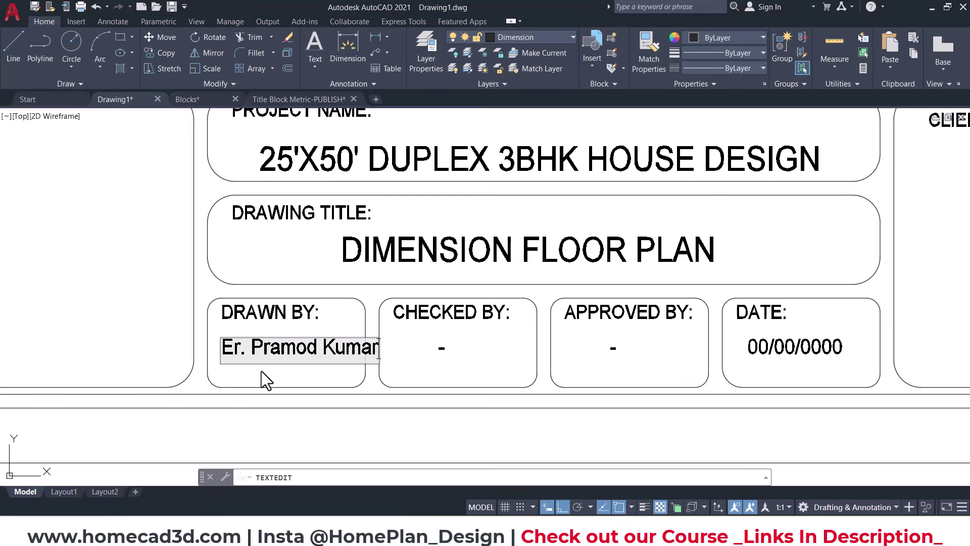
pyautogui.click(411, 373)
pyautogui.press('Escape')
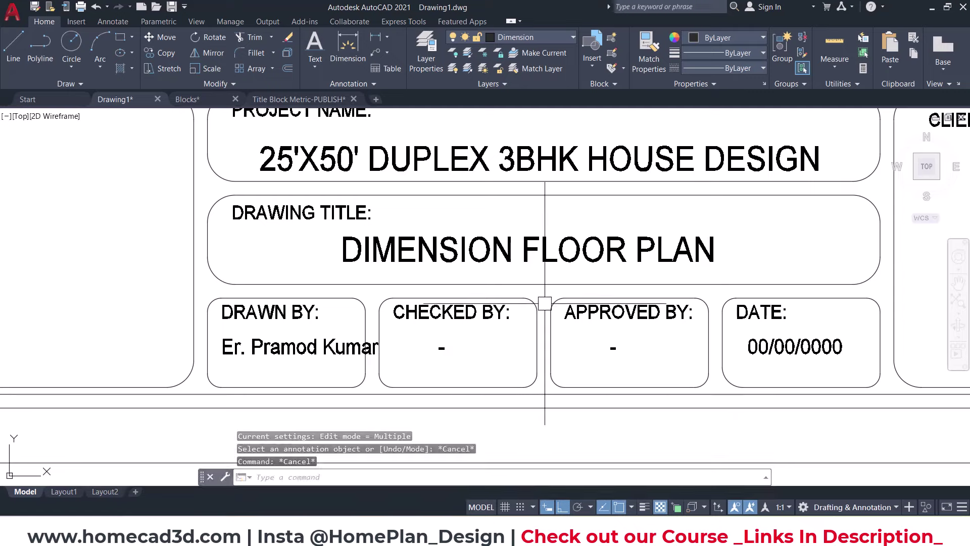
# Step: Delete the APPROVED BY box and move the CHECKED BY box next to DATE
pyautogui.click(713, 394)
pyautogui.press('Delete')
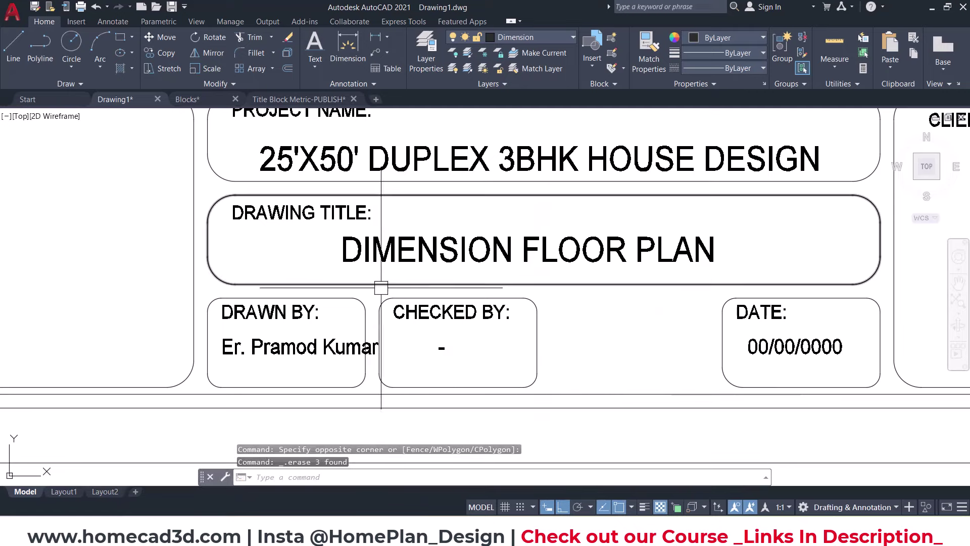
pyautogui.scroll(2, 378, 293)
pyautogui.scroll(-1, 373, 293)
pyautogui.click(401, 314)
pyautogui.click(567, 399)
pyautogui.write('m')
pyautogui.press('Return')
pyautogui.scroll(-1, 567, 399)
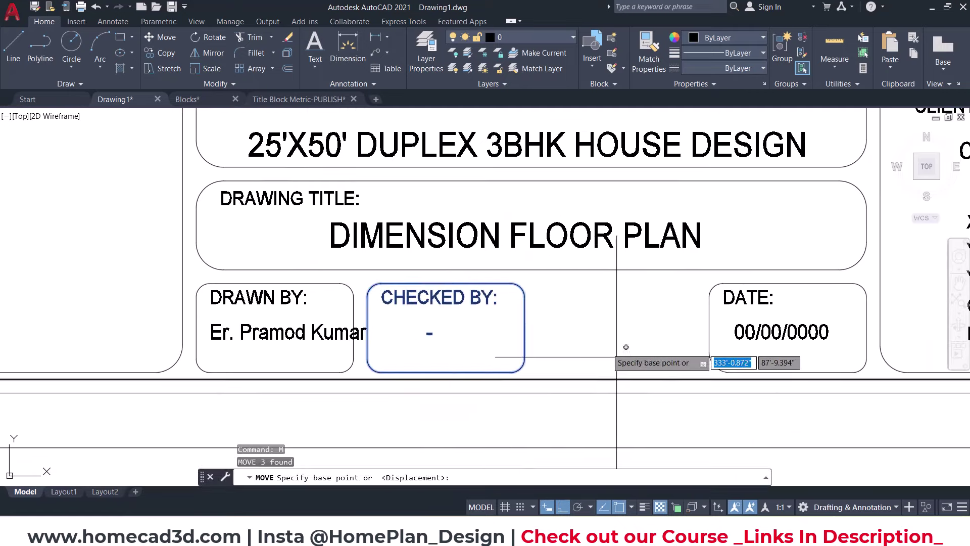
pyautogui.click(524, 327)
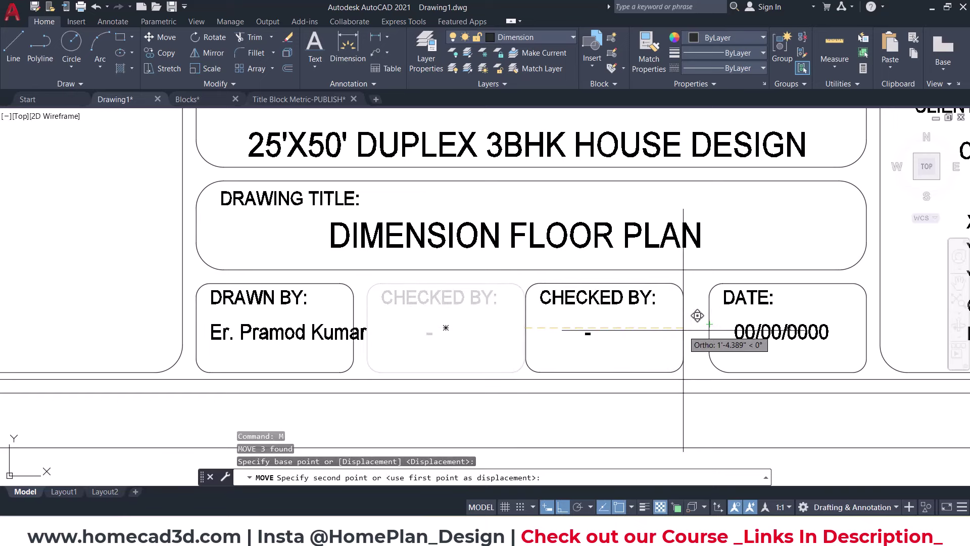
pyautogui.click(714, 314)
# Step: Stretch the DRAWN BY box's right edge to fill the freed space
pyautogui.write('s')
pyautogui.press('Return')
pyautogui.scroll(2, 361, 309)
pyautogui.click(399, 268)
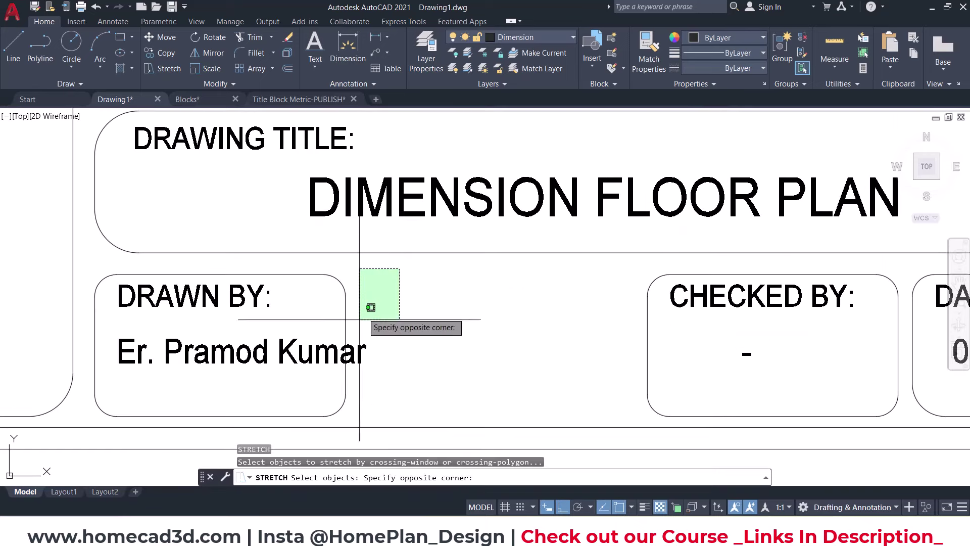
pyautogui.click(321, 407)
pyautogui.press('Return')
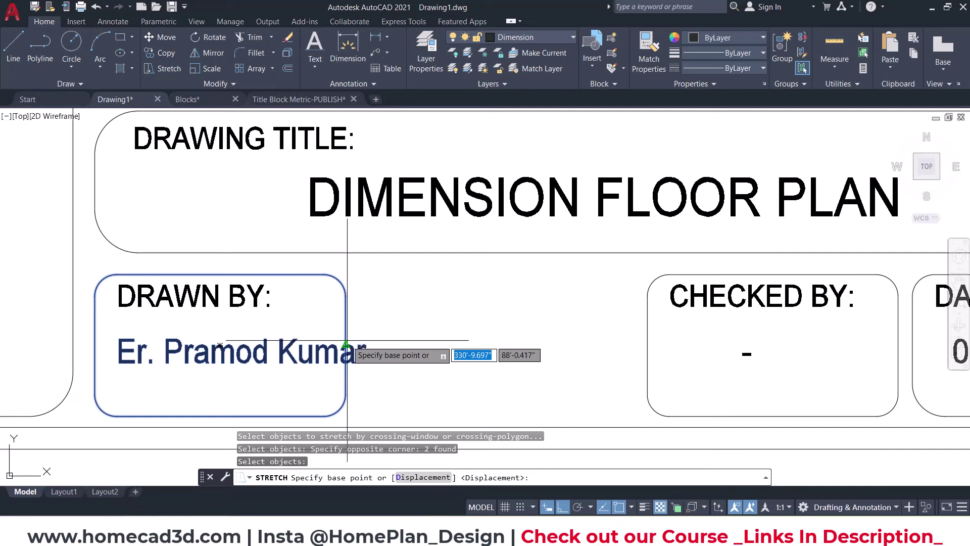
pyautogui.click(346, 345)
pyautogui.click(620, 345)
pyautogui.press('Escape')
pyautogui.press('Escape')
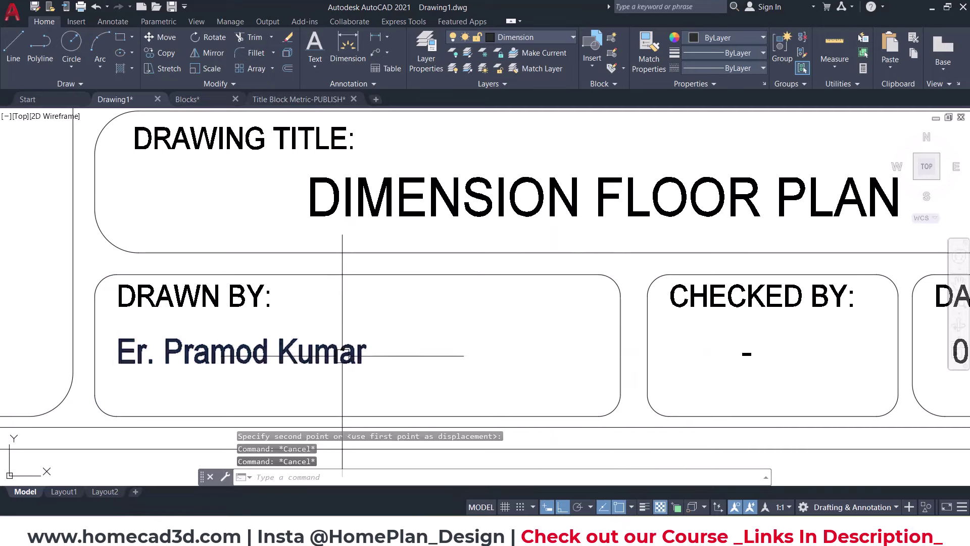
# Step: Centre the drawn-by name and match it to the larger title text size
pyautogui.click(327, 365)
pyautogui.moveTo(326, 365); pyautogui.dragTo(500, 374)
pyautogui.write('ma')
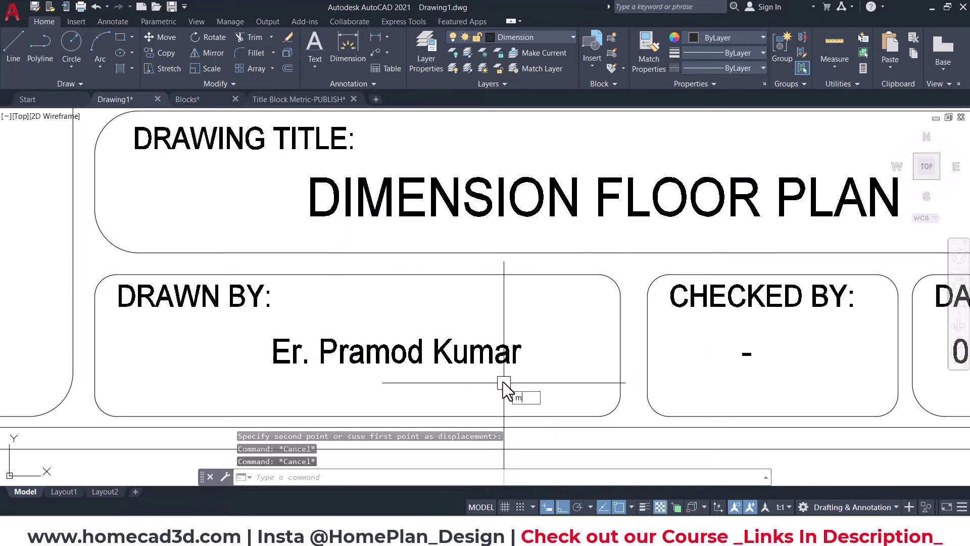
pyautogui.press('Return')
pyautogui.click(445, 219)
pyautogui.click(445, 357)
pyautogui.press('Escape')
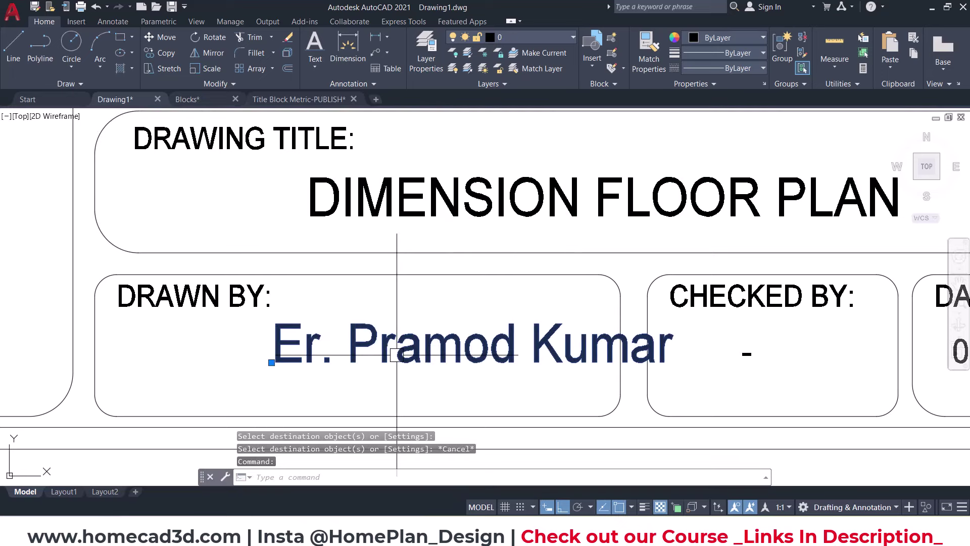
# Step: Shift the enlarged drawn-by name left so it fits the box
pyautogui.write('m')
pyautogui.press('Return')
pyautogui.click(772, 351)
pyautogui.click(712, 351)
pyautogui.click(505, 348)
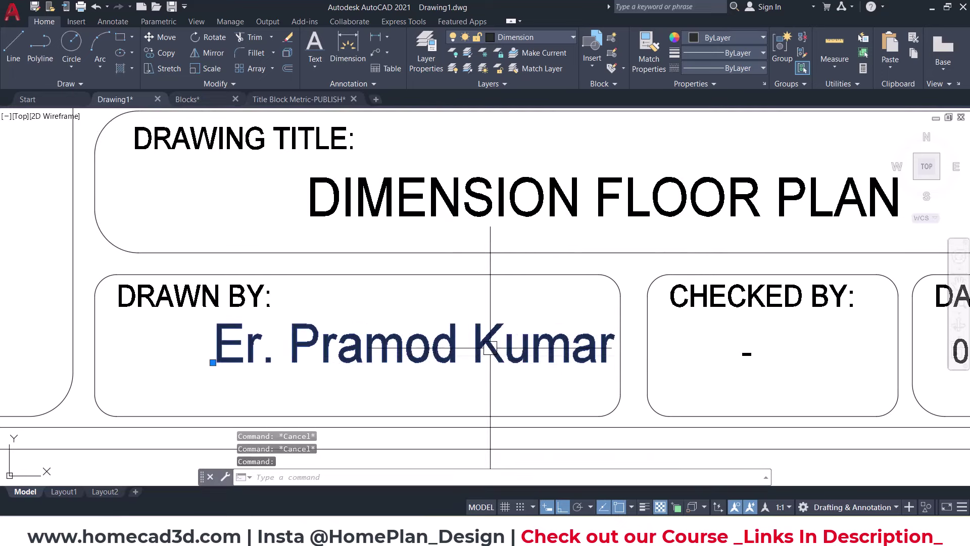
pyautogui.write('m')
pyautogui.press('Return')
pyautogui.click(689, 341)
pyautogui.press('Escape')
pyautogui.press('Escape')
pyautogui.scroll(-3, 707, 351)
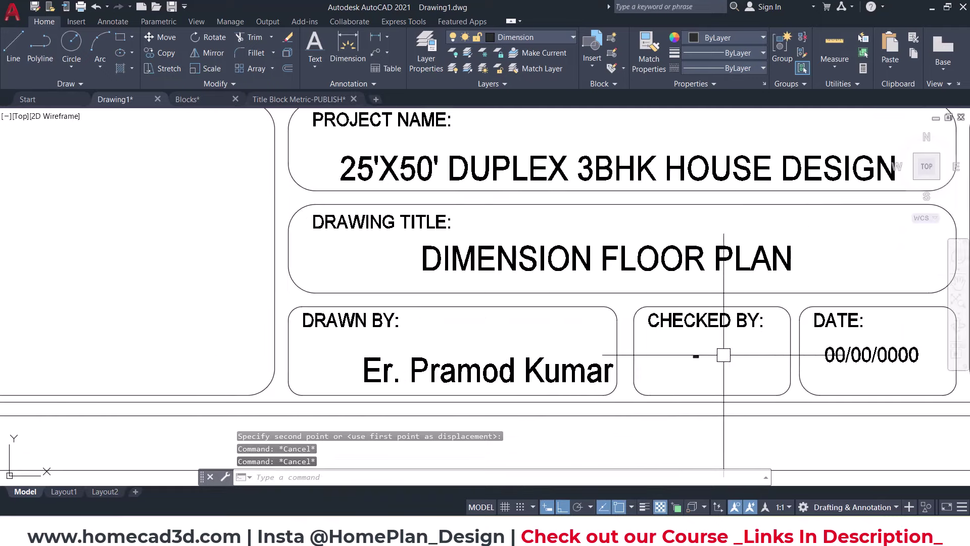
# Step: Change the date text to 11/07/2024
pyautogui.doubleClick(520, 354)
pyautogui.write('11/07/202')
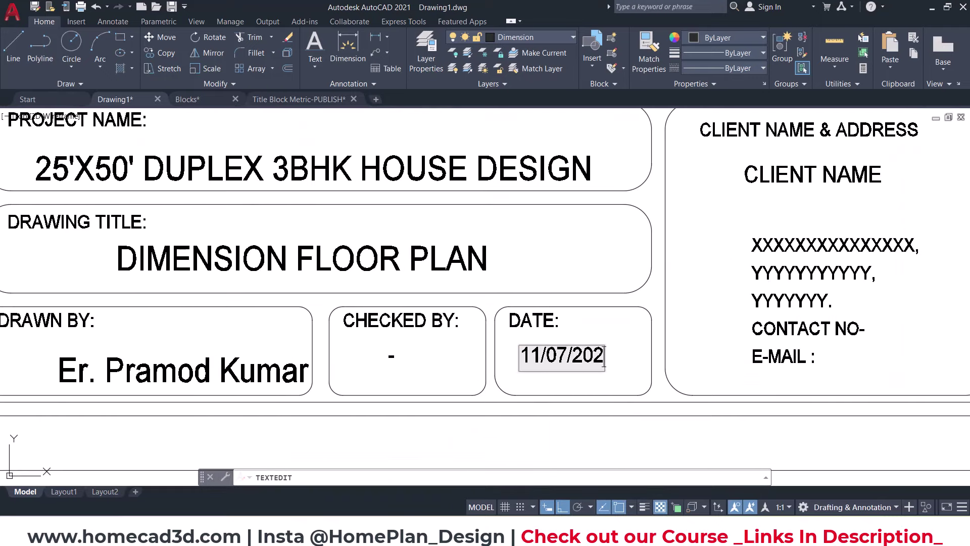
pyautogui.press('Escape')
pyautogui.press('Escape')
pyautogui.scroll(-3, 554, 281)
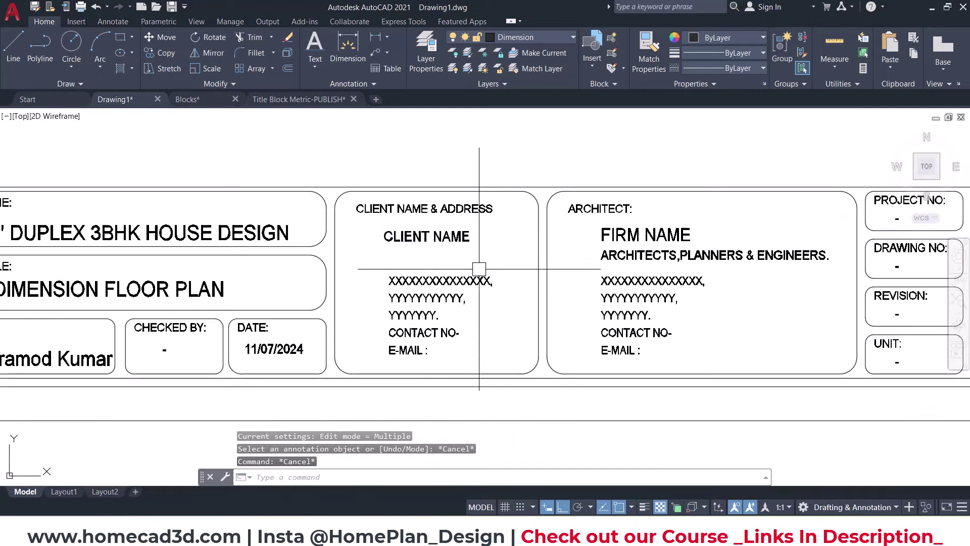
pyautogui.scroll(2, 445, 227)
# Step: Delete the five client address placeholder lines
pyautogui.click(471, 281)
pyautogui.moveTo(428, 357); pyautogui.dragTo(438, 301, button='middle')
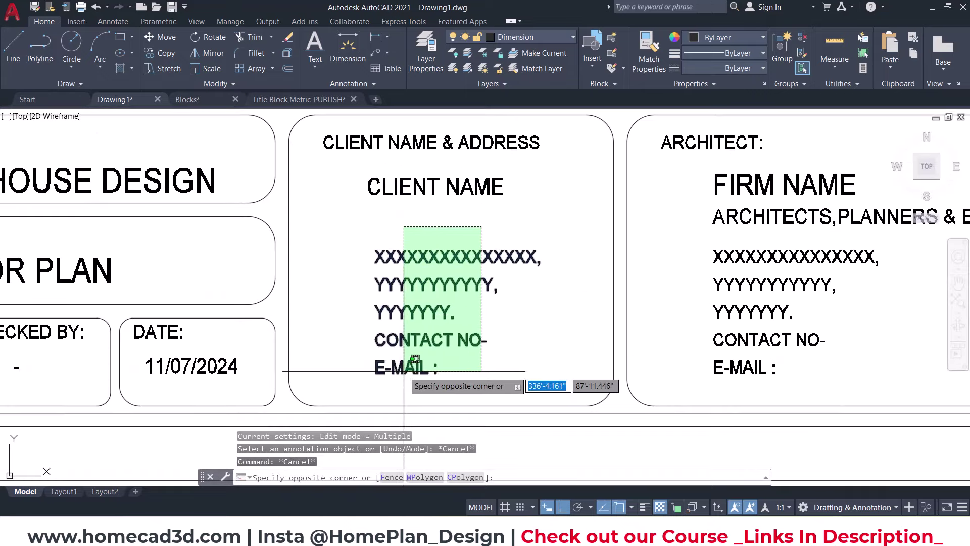
pyautogui.click(407, 375)
pyautogui.press('Delete')
# Step: Rename the ARCHITECT: heading to ARCHITECT/ENGINEERS
pyautogui.moveTo(650, 244); pyautogui.dragTo(321, 284, button='middle')
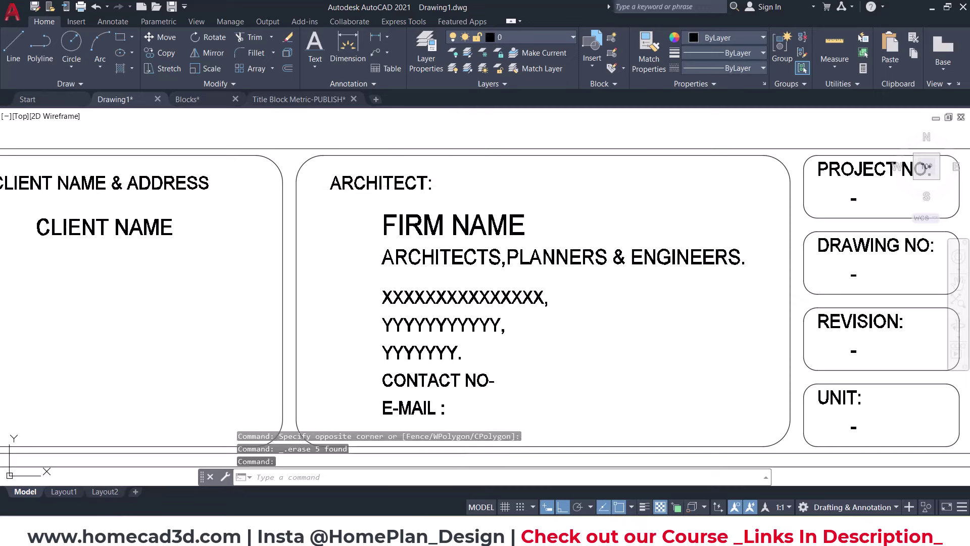
pyautogui.doubleClick(429, 185)
pyautogui.write('/EN')
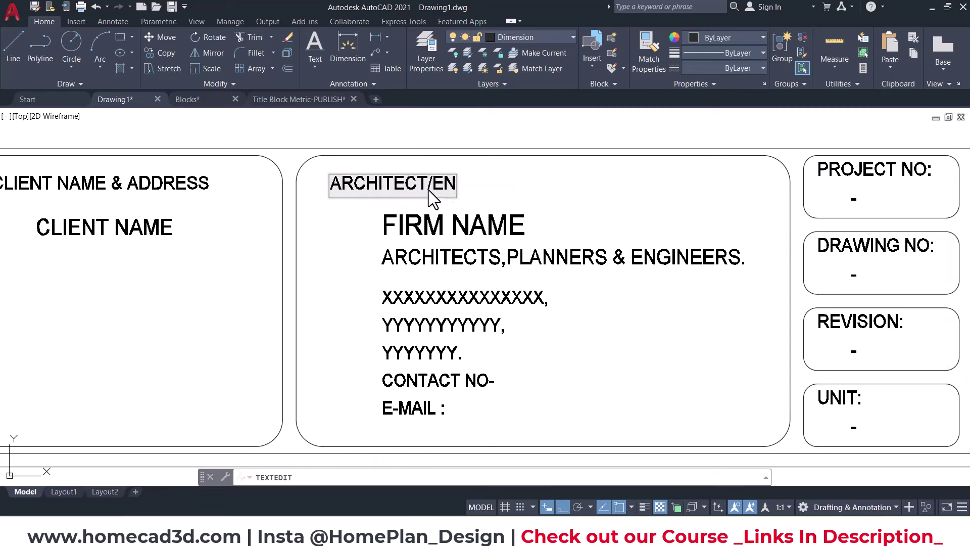
pyautogui.write('G')
pyautogui.write('INEERS')
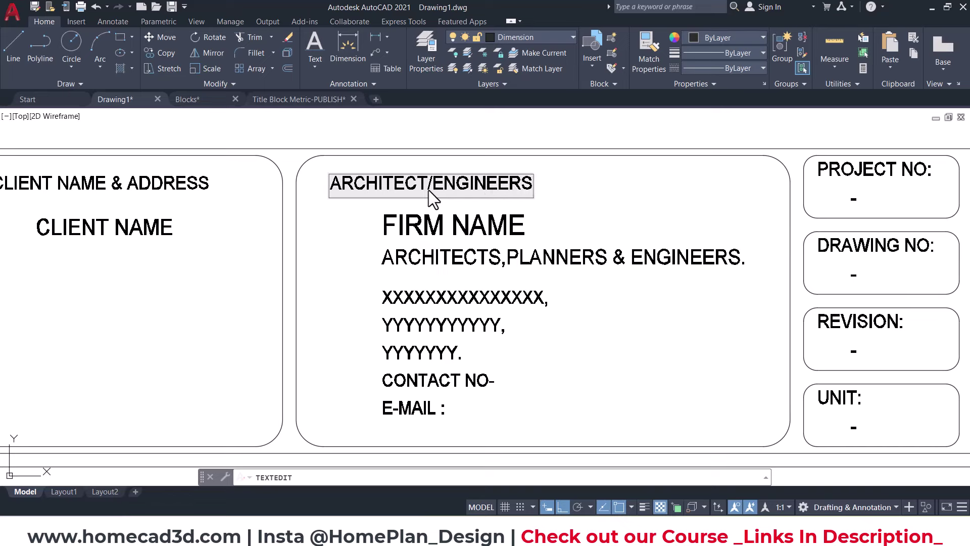
pyautogui.press('Return')
pyautogui.press('Escape')
# Step: Replace the firm name placeholder with HOMECAD 3D and centre it in the panel
pyautogui.doubleClick(462, 222)
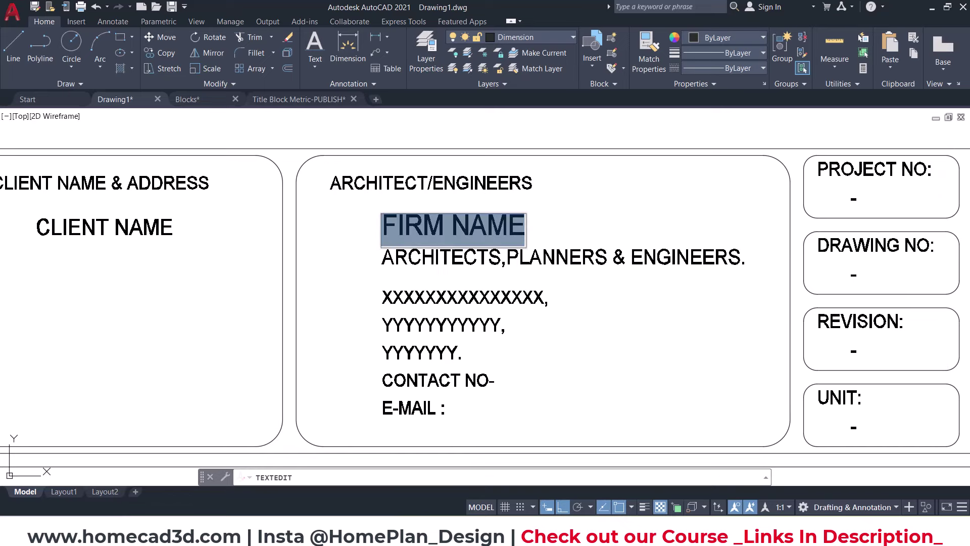
pyautogui.write('HOMECAD 3D')
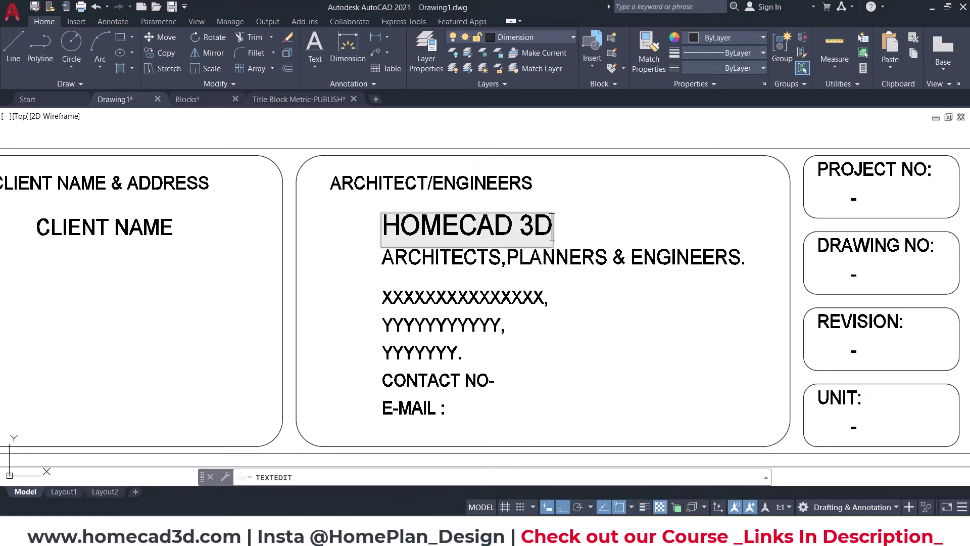
pyautogui.press('Escape')
pyautogui.press('Escape')
pyautogui.click(509, 222)
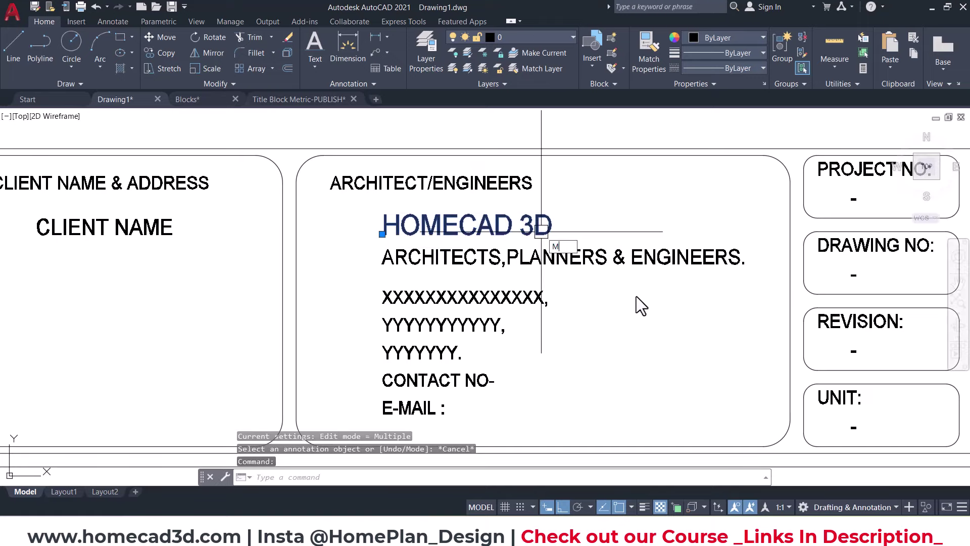
pyautogui.write('m')
pyautogui.press('Return')
pyautogui.click(638, 296)
pyautogui.click(729, 279)
pyautogui.press('Escape')
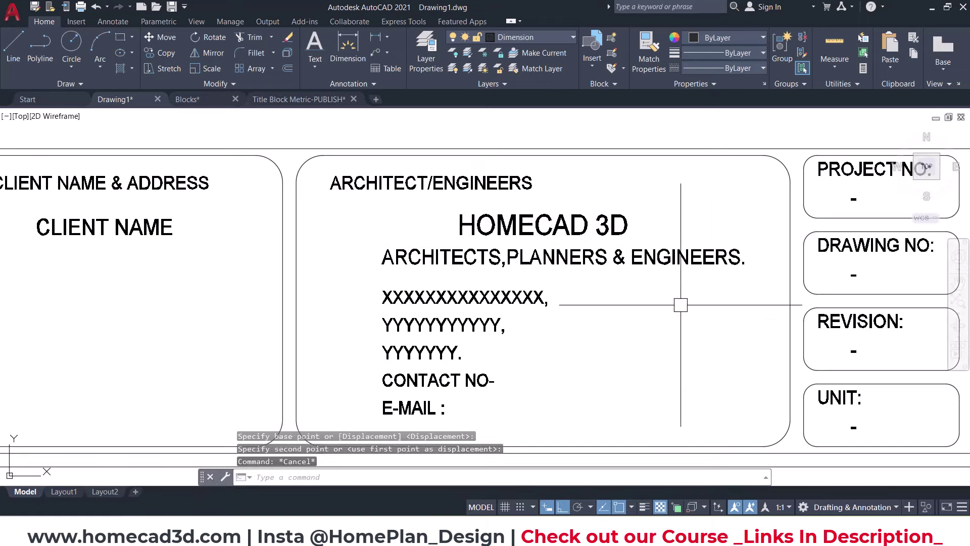
pyautogui.press('Escape')
pyautogui.press('Escape')
# Step: Replace the first XXXX placeholder line with the firm's phone number
pyautogui.click(489, 291)
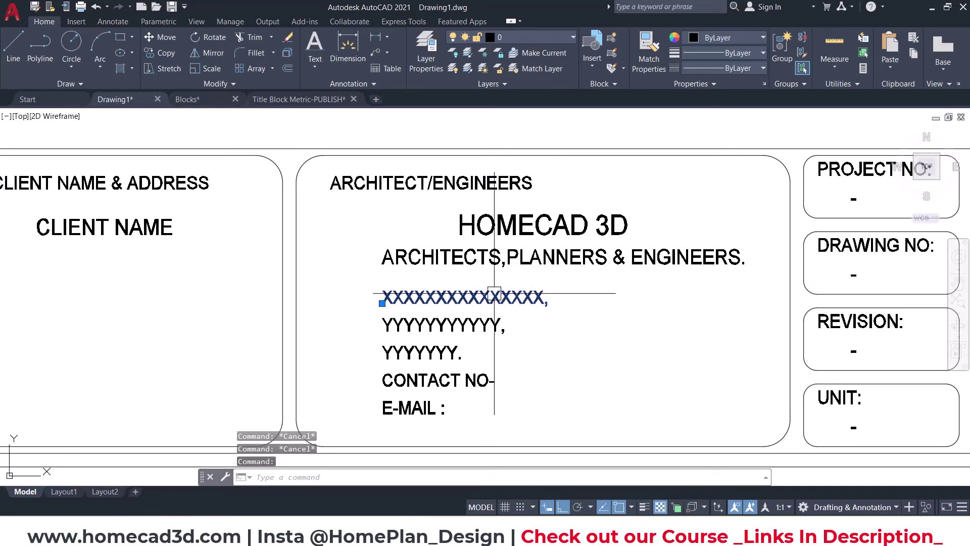
pyautogui.doubleClick(495, 297)
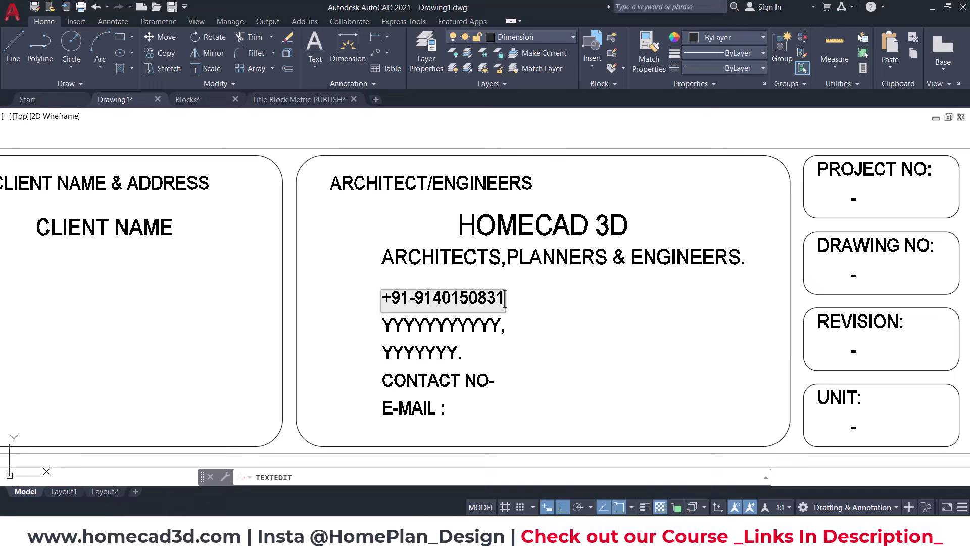
pyautogui.press('Return')
# Step: Replace the YYYY placeholder line with the firm's e-mail address
pyautogui.click(470, 325)
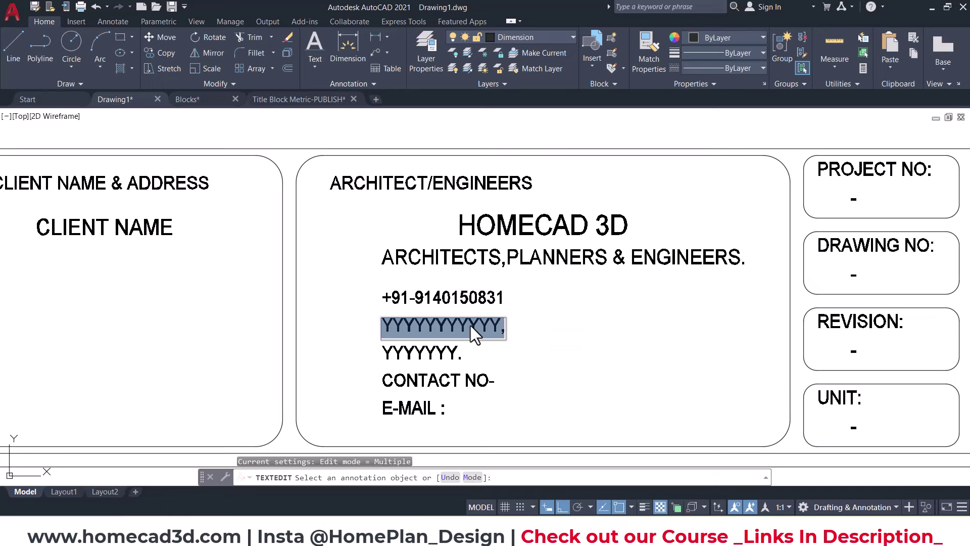
pyautogui.write('CON')
pyautogui.press('BackSpace')
pyautogui.press('BackSpace')
pyautogui.press('BackSpace')
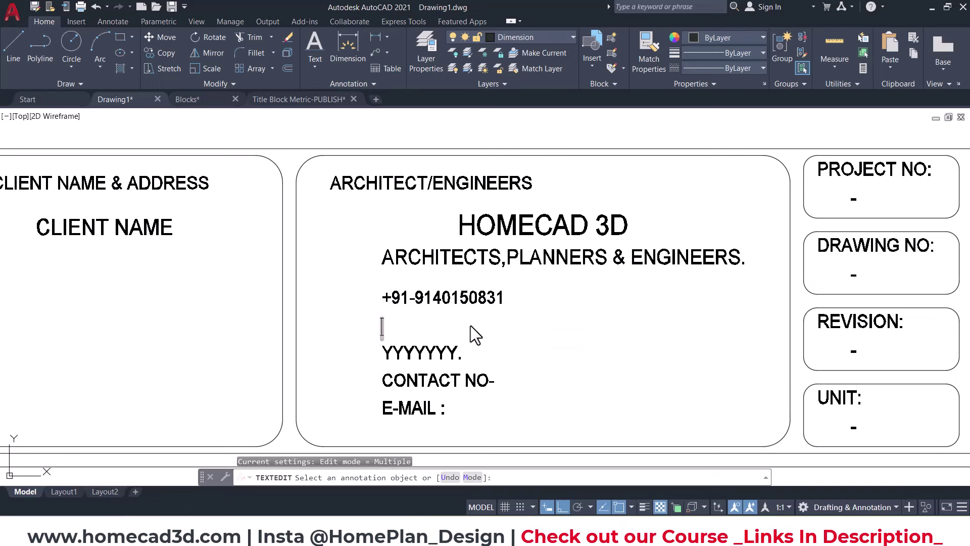
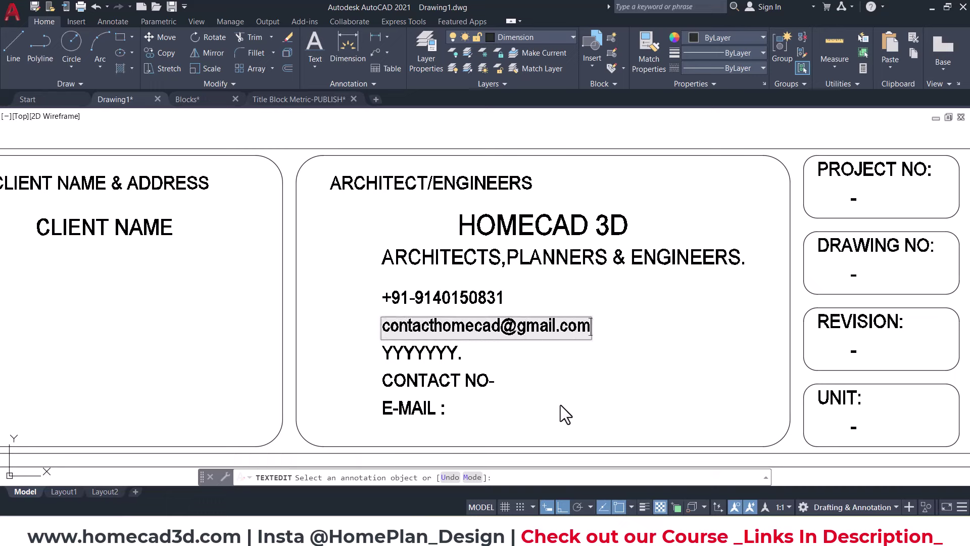
pyautogui.press('Escape')
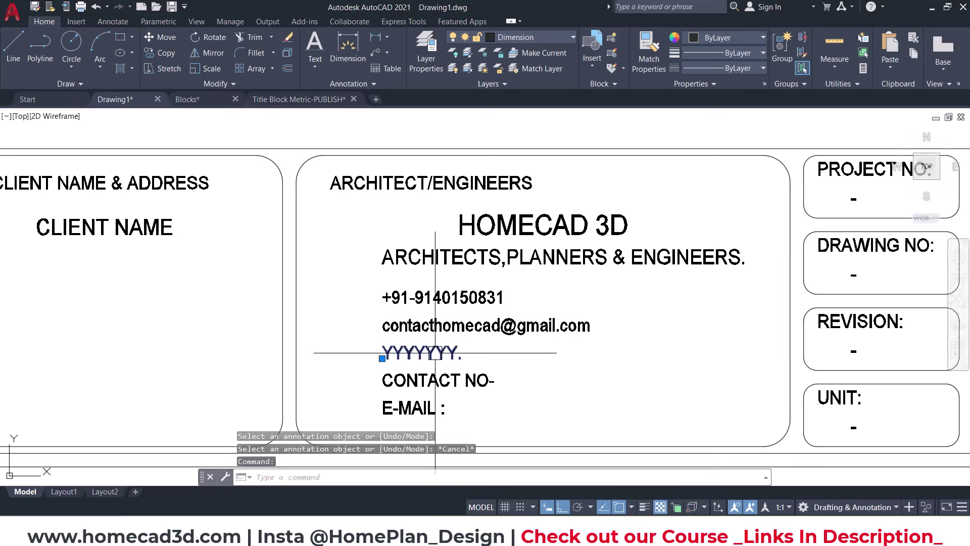
# Step: Replace the YYYYYYY. placeholder line with the firm's postal address
pyautogui.doubleClick(435, 354)
pyautogui.write('bk')
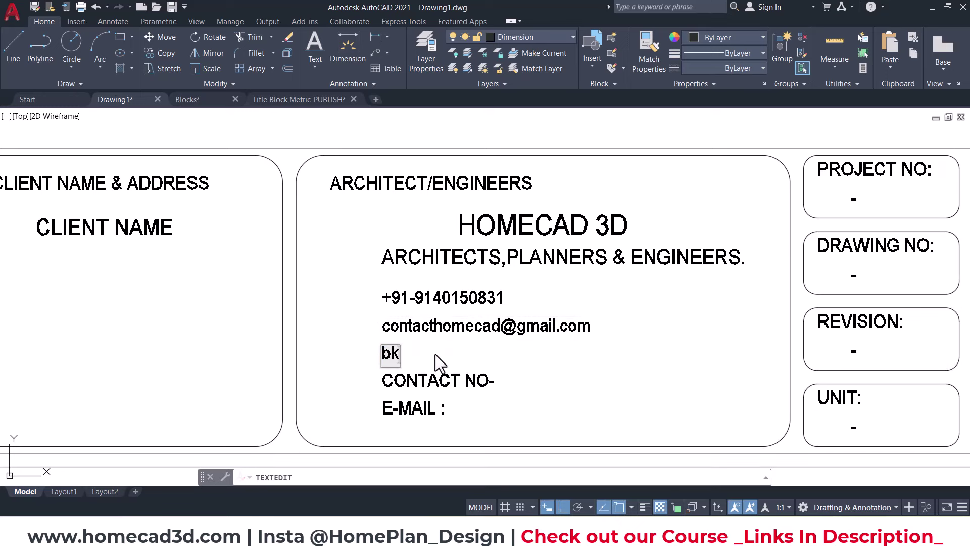
pyautogui.press('BackSpace')
pyautogui.press('BackSpace')
pyautogui.write('BKT, ')
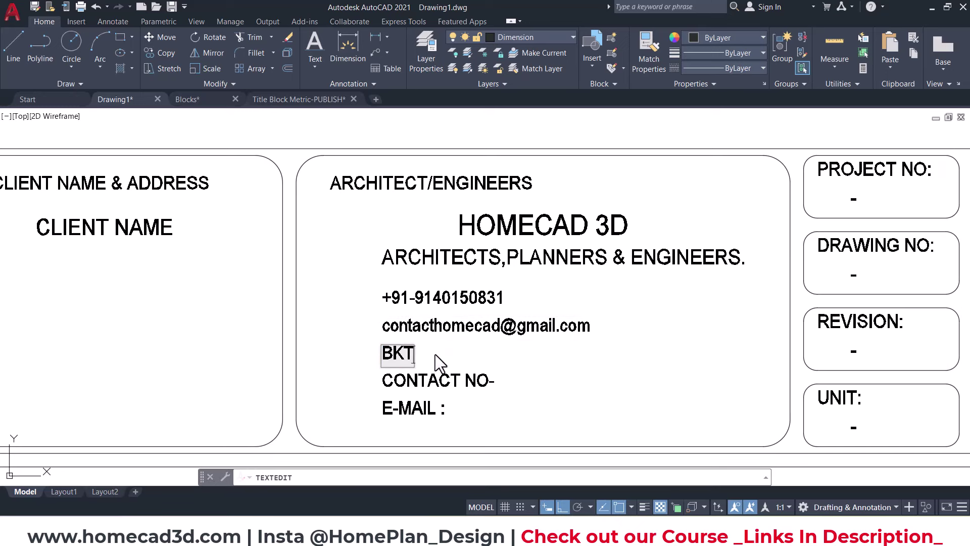
pyautogui.write('SIT')
pyautogui.write('PUR ROAD LUCKNOW')
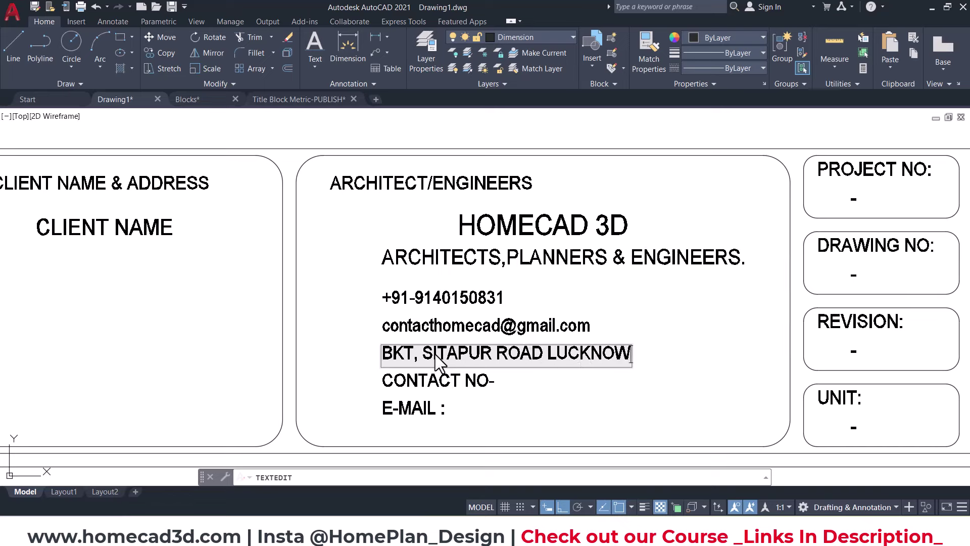
pyautogui.press('Escape')
# Step: Delete the leftover CONTACT NO- and E-MAIL : labels
pyautogui.click(389, 379)
pyautogui.click(389, 407)
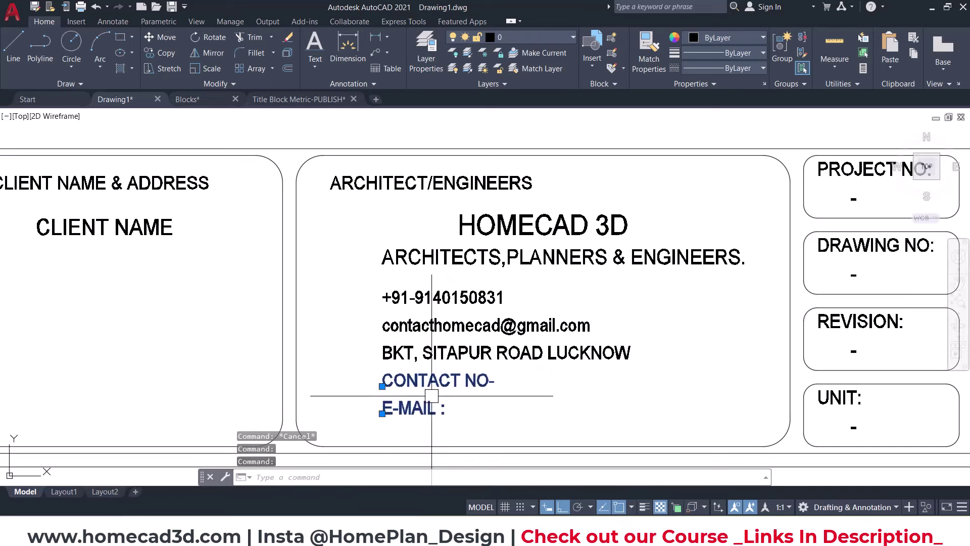
pyautogui.press('Delete')
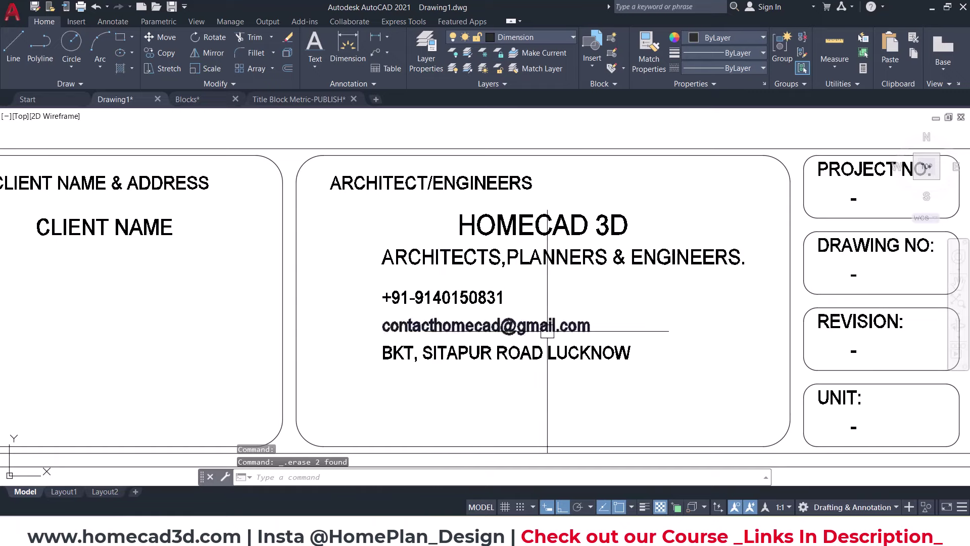
pyautogui.scroll(-2, 344, 334)
# Step: Move the address line down near the panel bottom and shift it right to centre it
pyautogui.click(449, 349)
pyautogui.write('m')
pyautogui.press('Return')
pyautogui.click(580, 303)
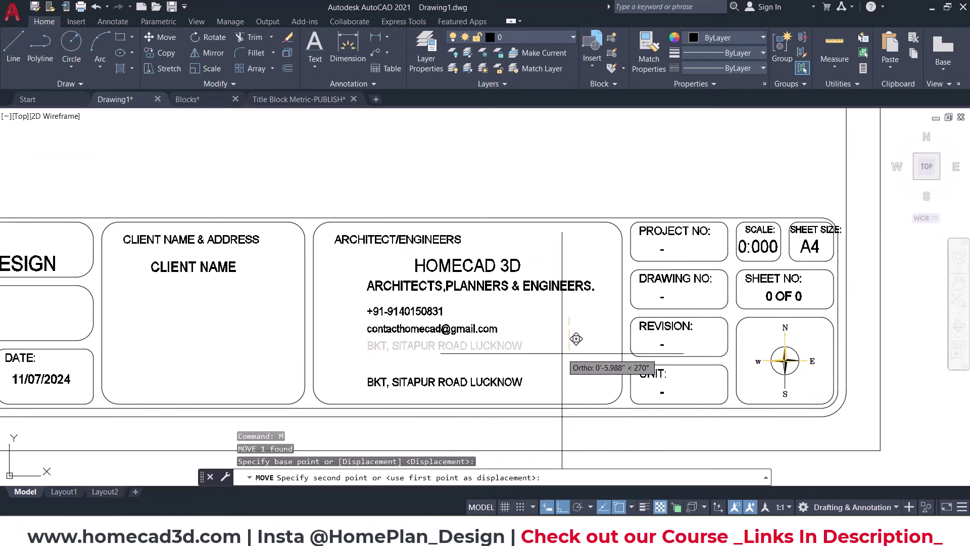
pyautogui.click(382, 389)
pyautogui.write('m')
pyautogui.press('Return')
pyautogui.click(562, 352)
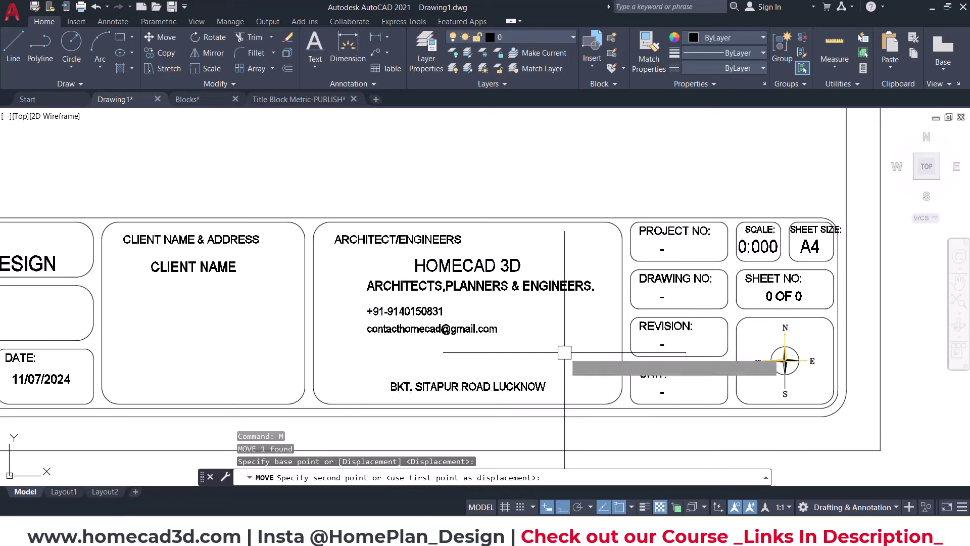
pyautogui.press('Escape')
pyautogui.press('Escape')
# Step: Centre the e-mail line and place it just above the address line
pyautogui.click(494, 330)
pyautogui.write('m')
pyautogui.press('Return')
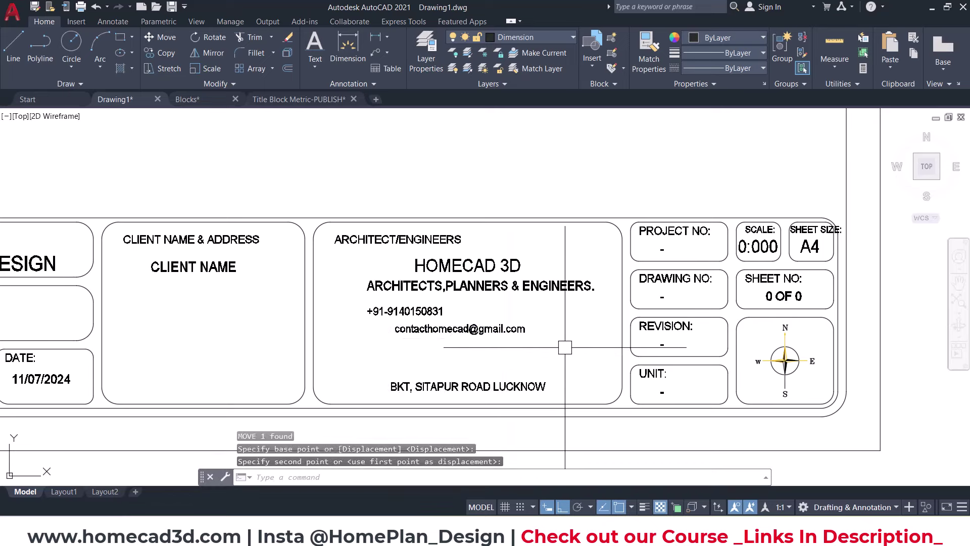
pyautogui.click(521, 329)
pyautogui.write('m')
pyautogui.press('Return')
pyautogui.click(585, 329)
pyautogui.click(586, 363)
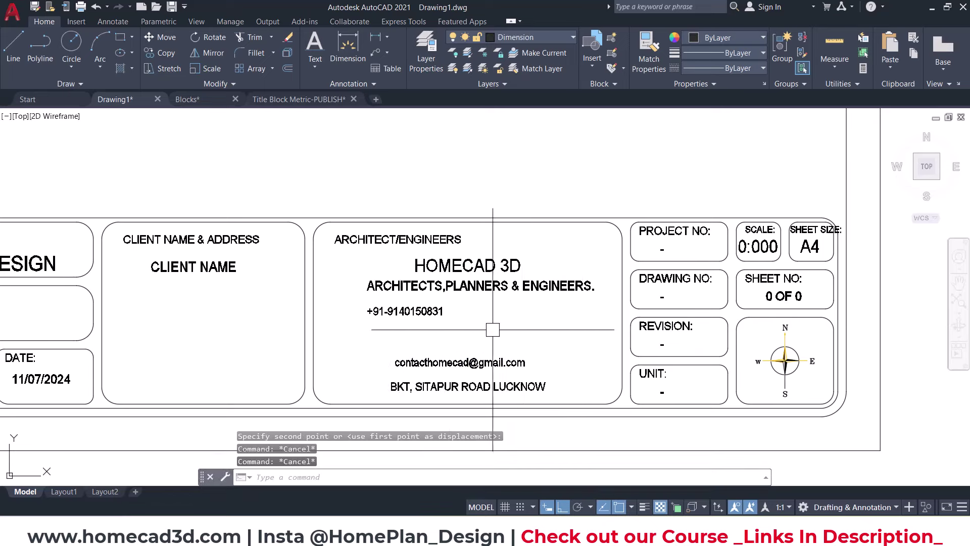
pyautogui.click(445, 313)
# Step: Centre the phone number above the e-mail line and bring up its properties
pyautogui.write('m')
pyautogui.press('Return')
pyautogui.click(546, 329)
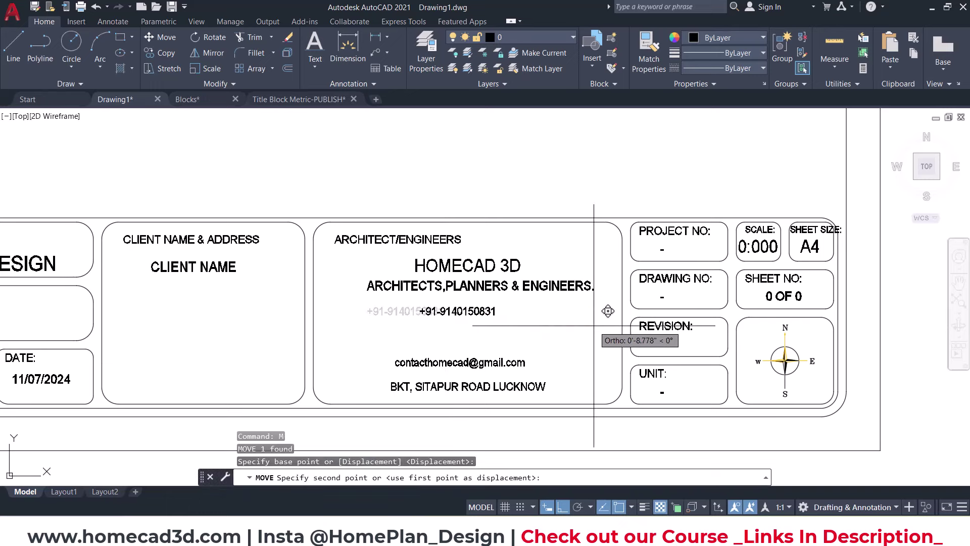
pyautogui.click(599, 328)
pyautogui.press('Escape')
pyautogui.press('Escape')
pyautogui.click(502, 311)
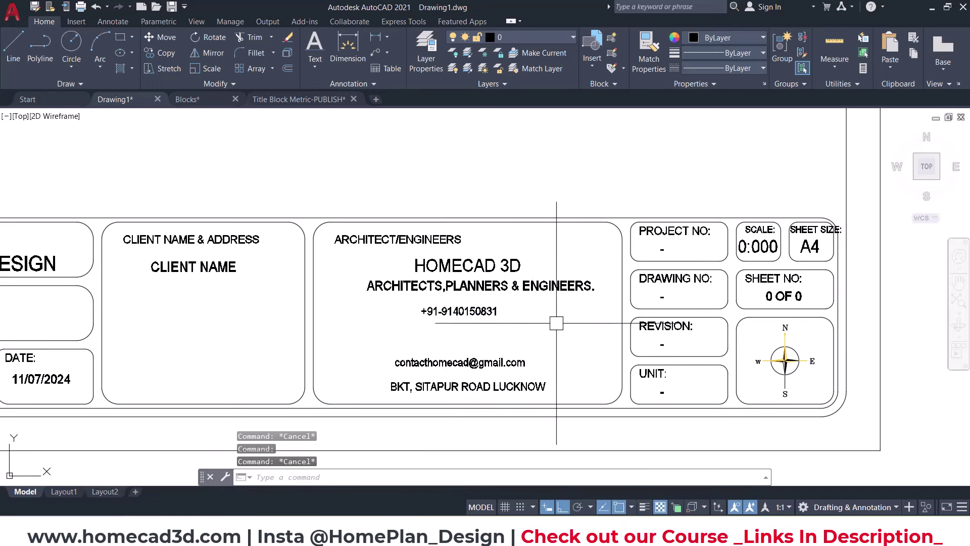
pyautogui.press('Return')
pyautogui.click(584, 291)
pyautogui.click(584, 308)
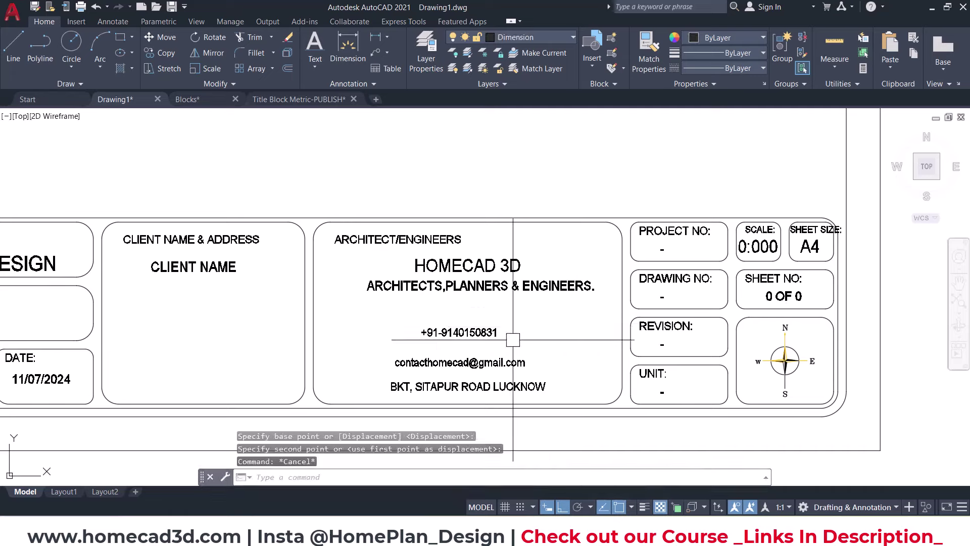
pyautogui.click(460, 329)
pyautogui.hotkey('ctrl', '1')
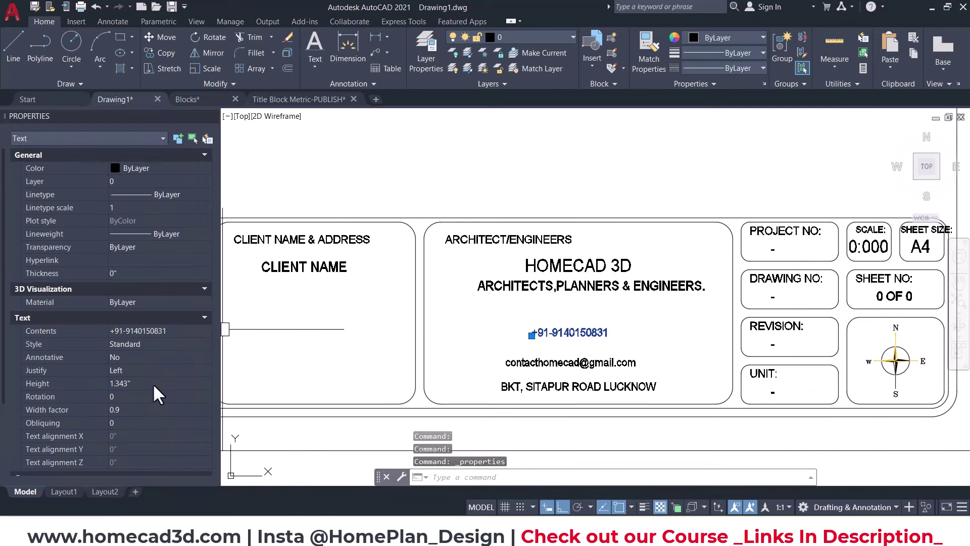
# Step: Set the phone number's text height to 3 and move it further left
pyautogui.click(155, 384)
pyautogui.write('3')
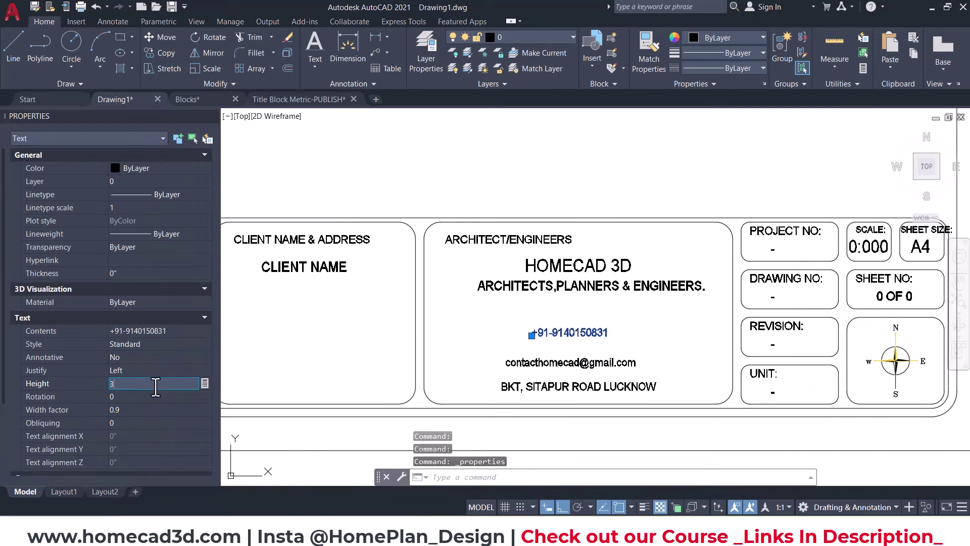
pyautogui.press('Return')
pyautogui.press('Escape')
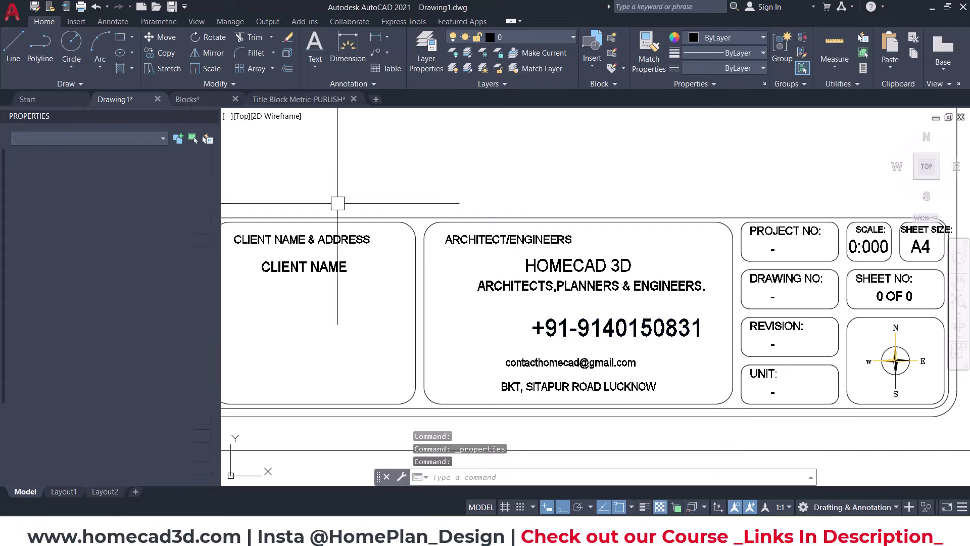
pyautogui.scroll(2, 637, 337)
pyautogui.click(657, 324)
pyautogui.write('m')
pyautogui.press('Return')
pyautogui.click(471, 346)
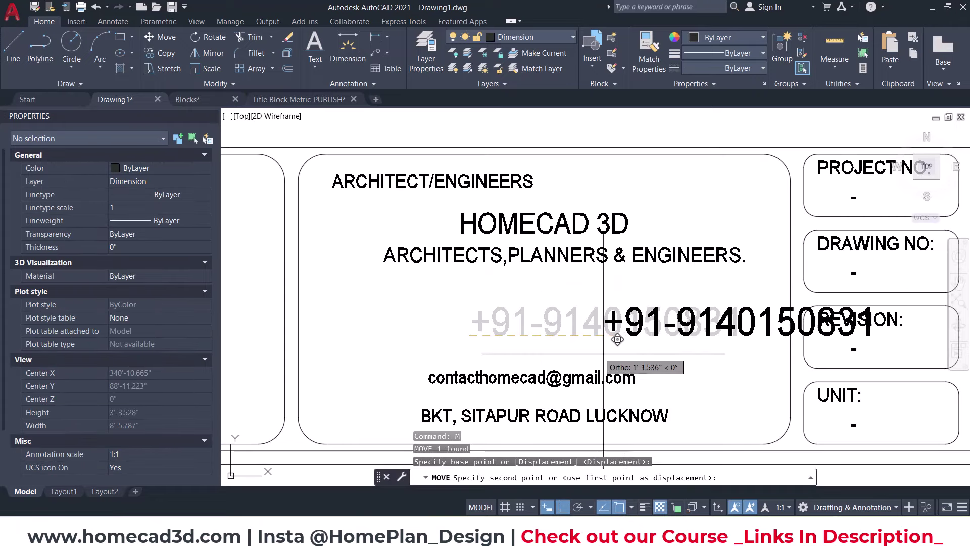
pyautogui.click(397, 348)
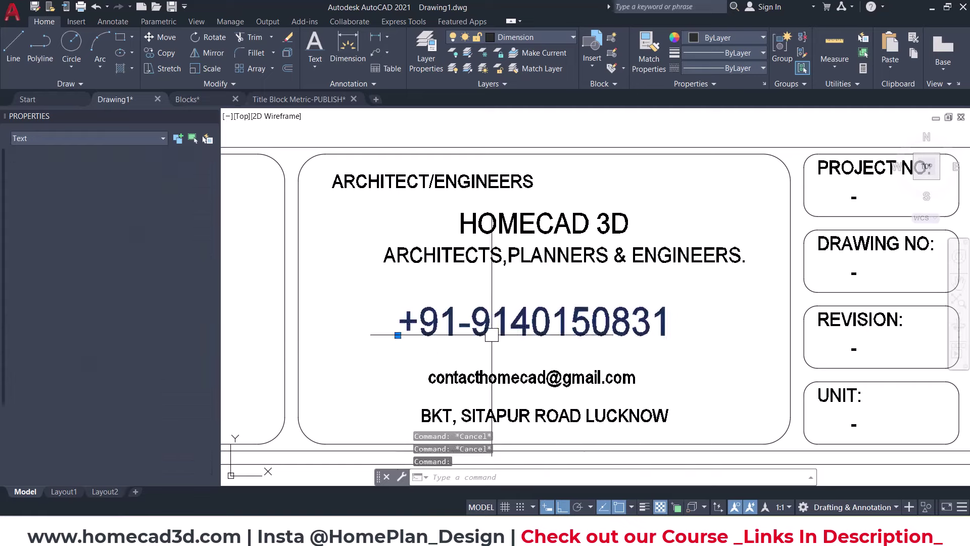
# Step: Move the ARCHITECTS, PLANNERS & ENGINEERS tagline lower in the panel
pyautogui.click(657, 323)
pyautogui.write('m')
pyautogui.press('Return')
pyautogui.click(743, 303)
pyautogui.press('Escape')
pyautogui.press('Escape')
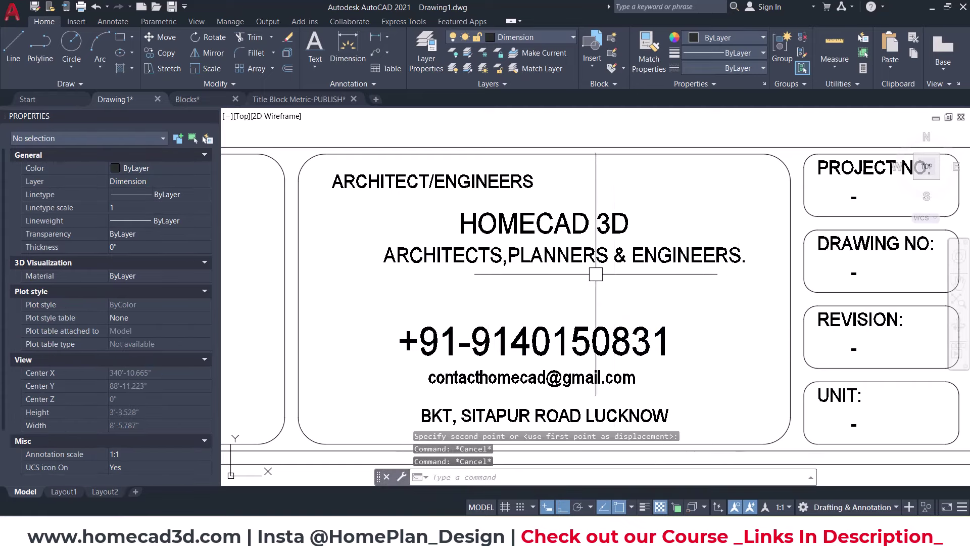
pyautogui.click(623, 270)
pyautogui.write(',')
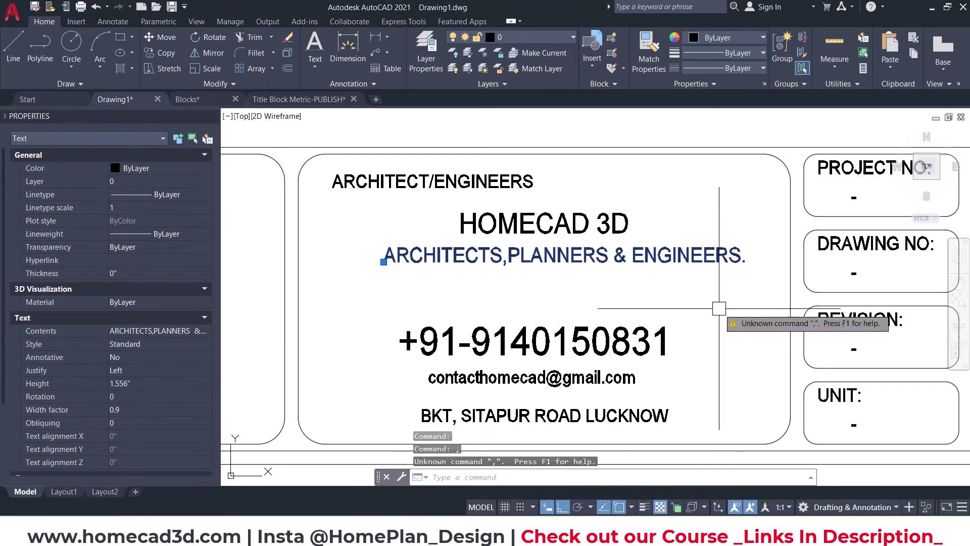
pyautogui.press('Escape')
pyautogui.click(381, 255)
pyautogui.write('m')
pyautogui.press('Return')
pyautogui.click(717, 291)
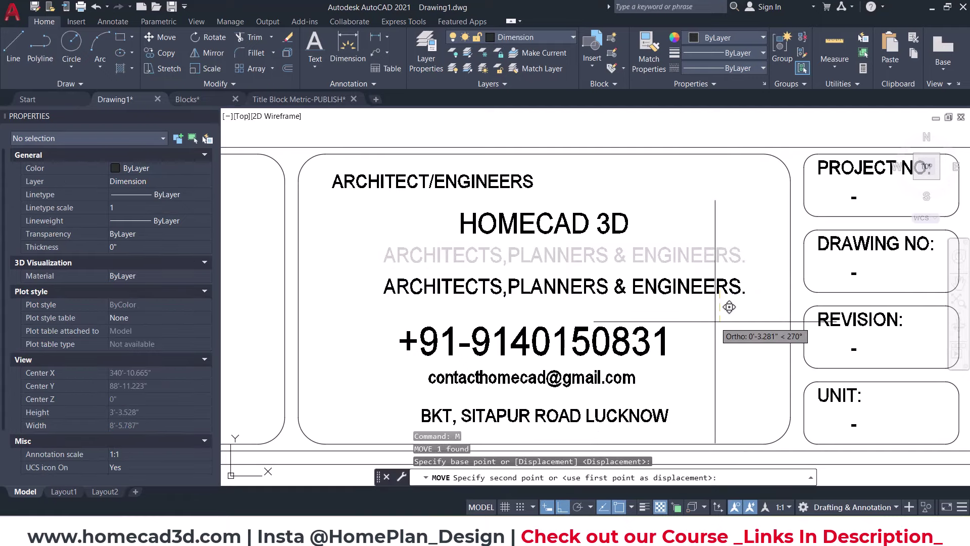
pyautogui.click(712, 322)
# Step: Set the HOMECAD 3D firm name's text height to 4
pyautogui.click(543, 224)
pyautogui.hotkey('ctrl', '1')
pyautogui.hotkey('ctrl', '1')
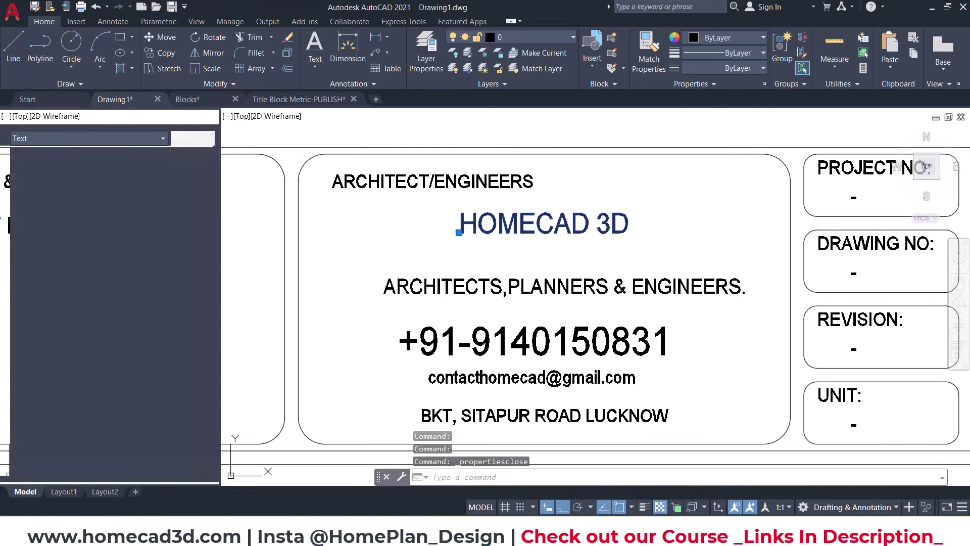
pyautogui.click(147, 383)
pyautogui.write('6"')
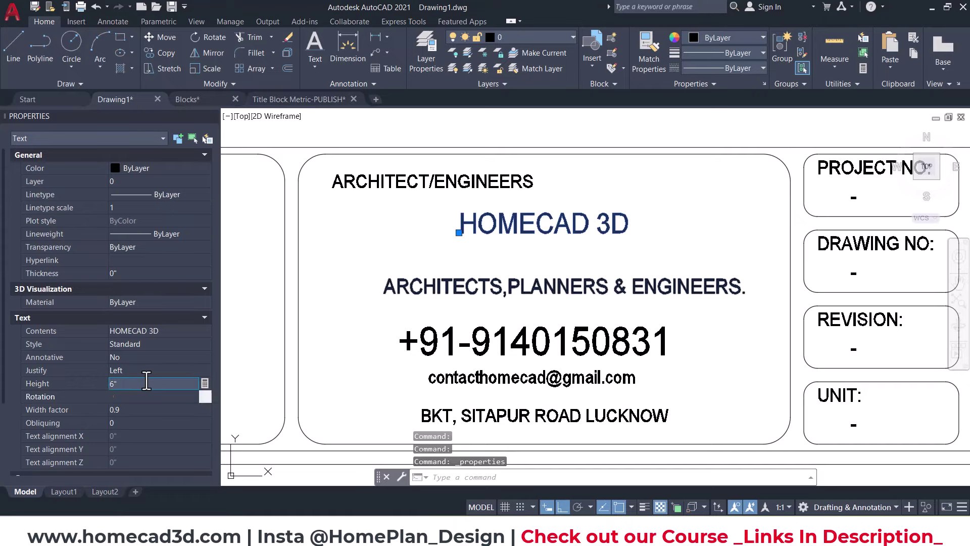
pyautogui.press('Return')
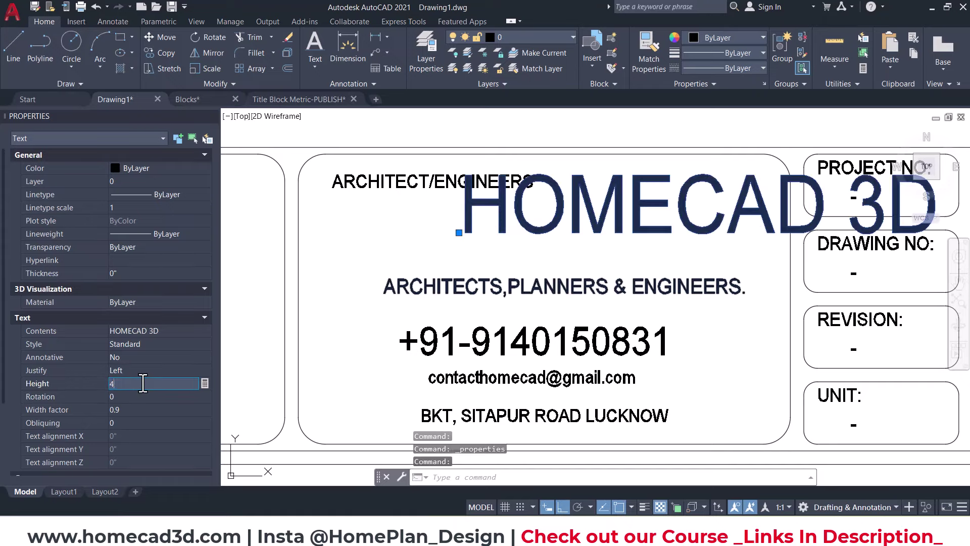
pyautogui.press('Return')
pyautogui.press('Escape')
# Step: Move HOMECAD 3D lower and left, closer to the tagline, with object snap off
pyautogui.click(212, 115)
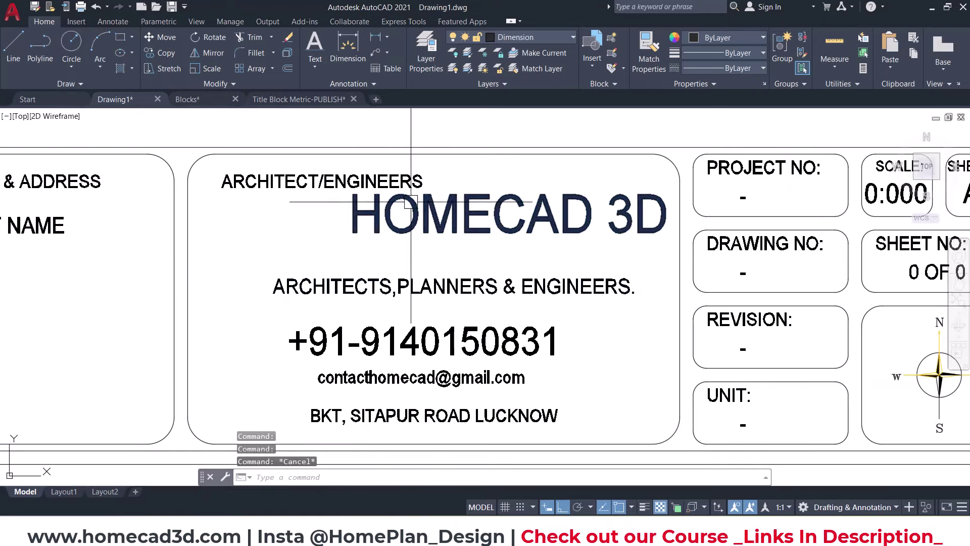
pyautogui.click(411, 202)
pyautogui.write('m')
pyautogui.press('Return')
pyautogui.click(616, 318)
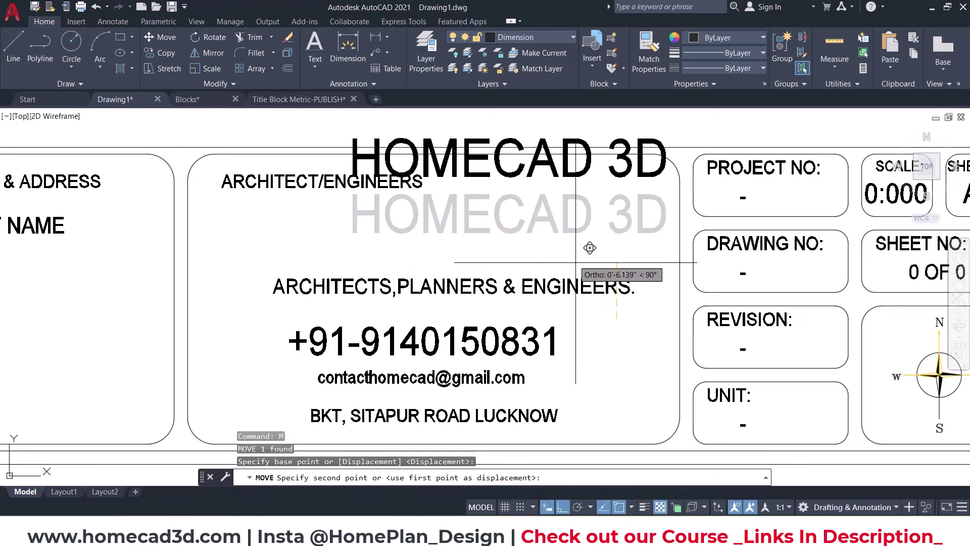
pyautogui.press('F3')
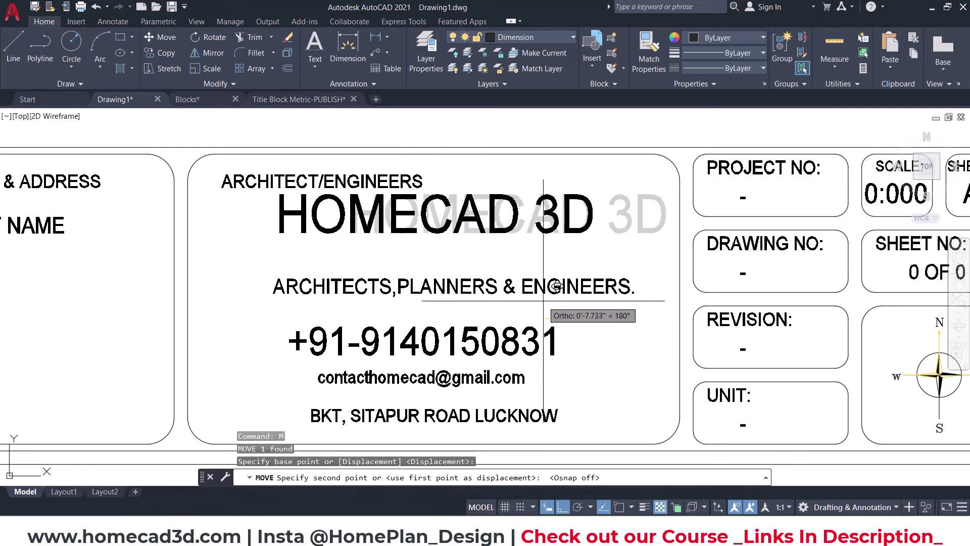
pyautogui.click(564, 286)
pyautogui.press('Escape')
pyautogui.press('Escape')
pyautogui.click(524, 219)
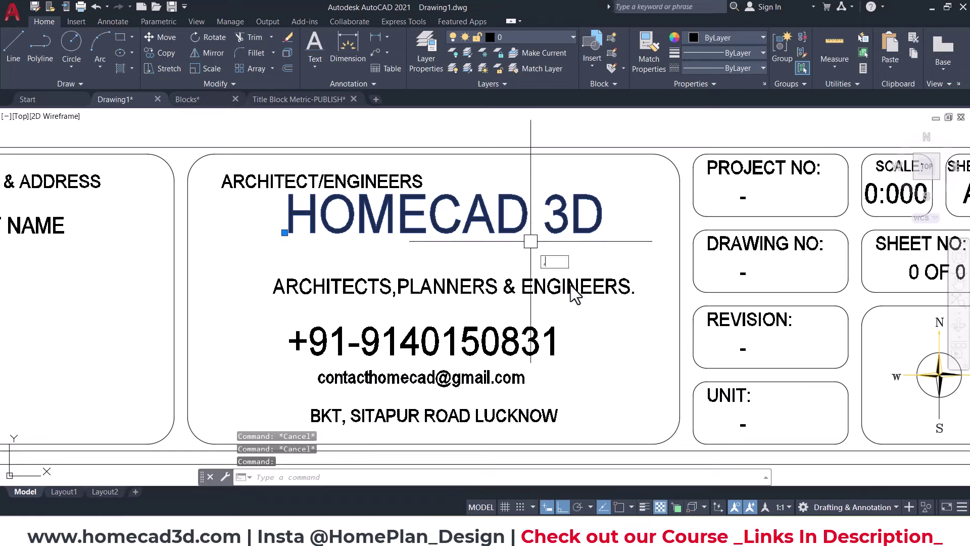
pyautogui.write('M')
pyautogui.press('Return')
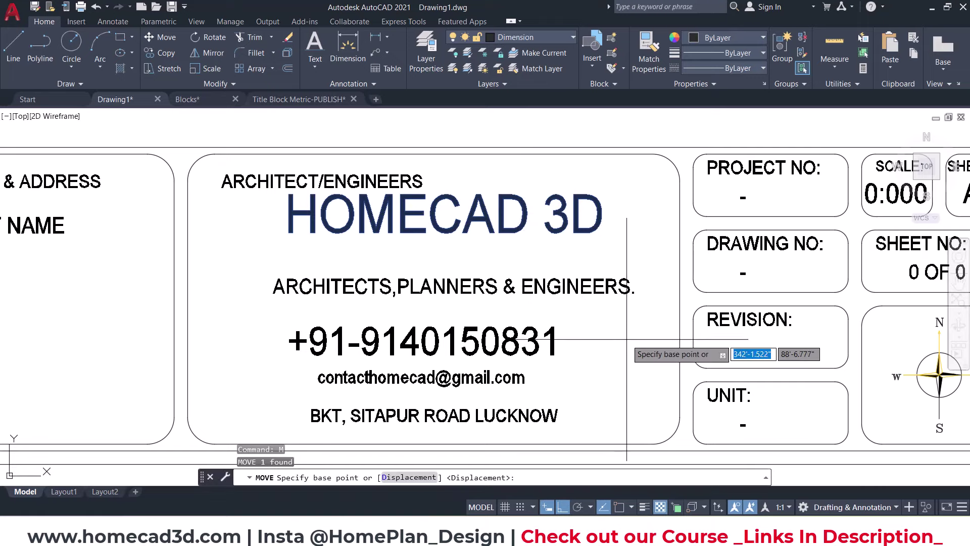
pyautogui.click(636, 348)
pyautogui.click(623, 369)
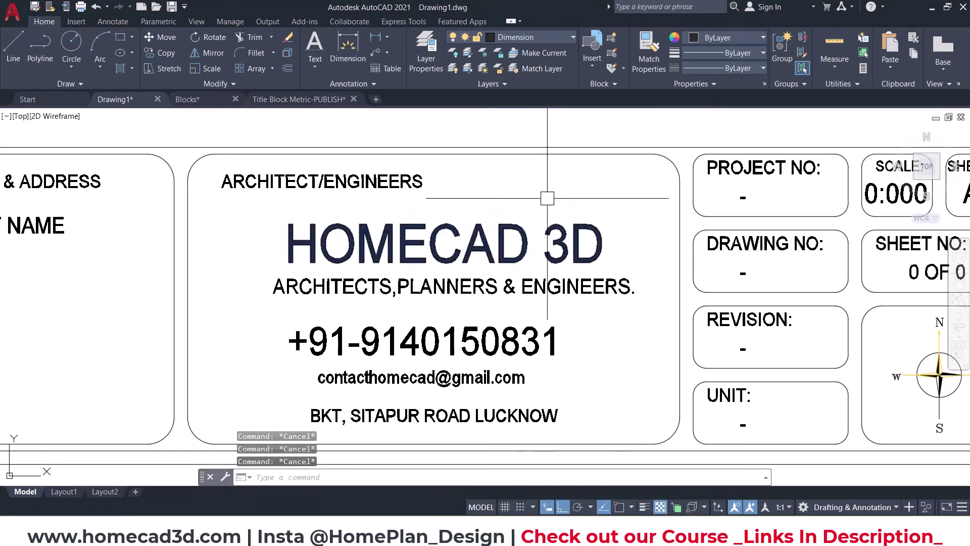
# Step: Raise the firm name and tagline together within the panel
pyautogui.click(536, 174)
pyautogui.click(500, 324)
pyautogui.write('m')
pyautogui.press('Return')
pyautogui.click(604, 341)
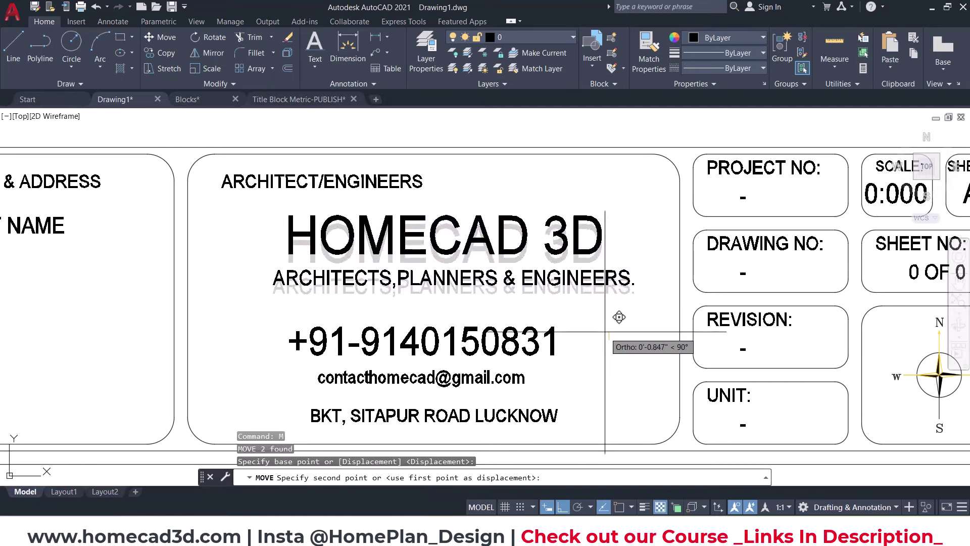
pyautogui.click(617, 306)
# Step: Shift the phone number and e-mail lines right to centre them
pyautogui.click(505, 338)
pyautogui.write('m')
pyautogui.press('Return')
pyautogui.click(477, 377)
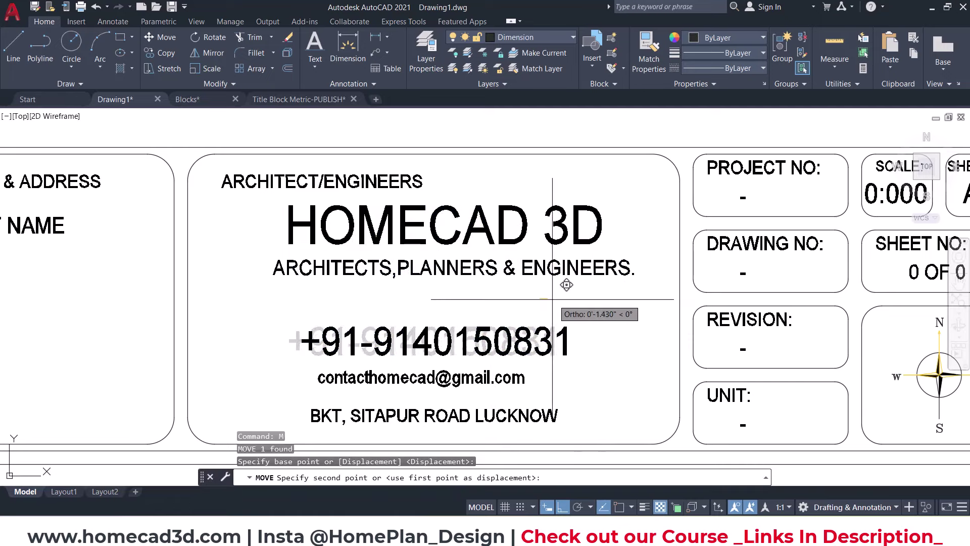
pyautogui.click(495, 377)
pyautogui.press('Escape')
pyautogui.press('Escape')
pyautogui.write('M')
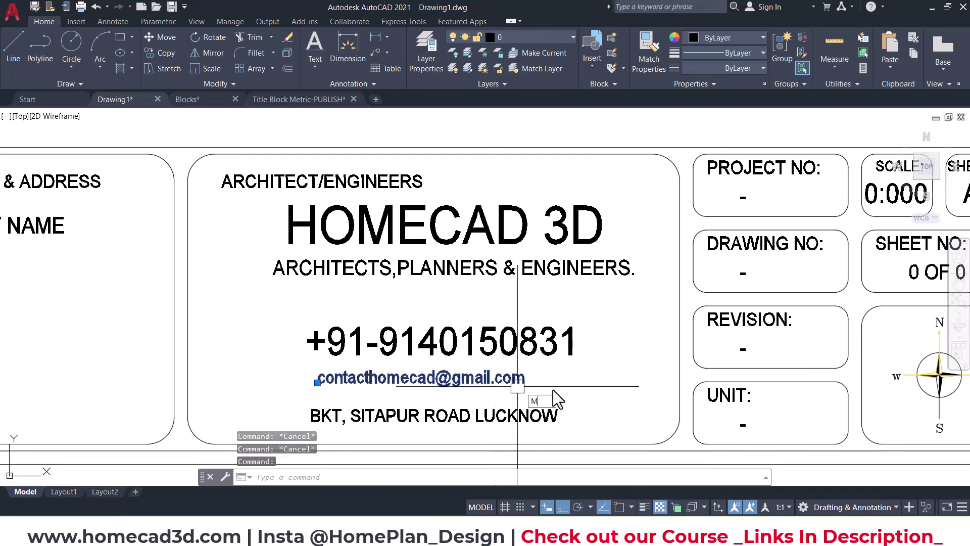
pyautogui.write('m')
pyautogui.press('Return')
pyautogui.click(532, 399)
pyautogui.click(558, 407)
pyautogui.press('Escape')
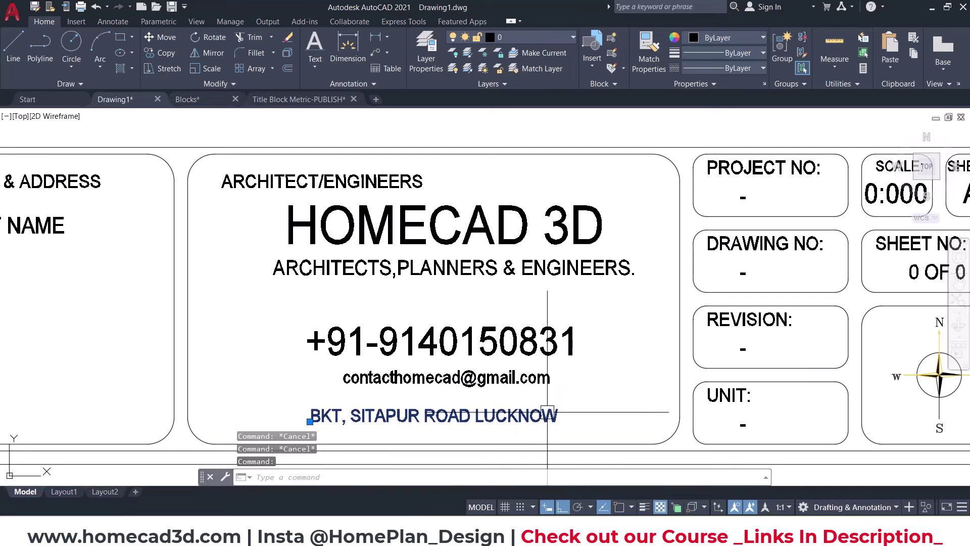
# Step: Shift the address line right to centre it beneath the e-mail
pyautogui.write('m')
pyautogui.press('Return')
pyautogui.click(619, 400)
pyautogui.click(647, 384)
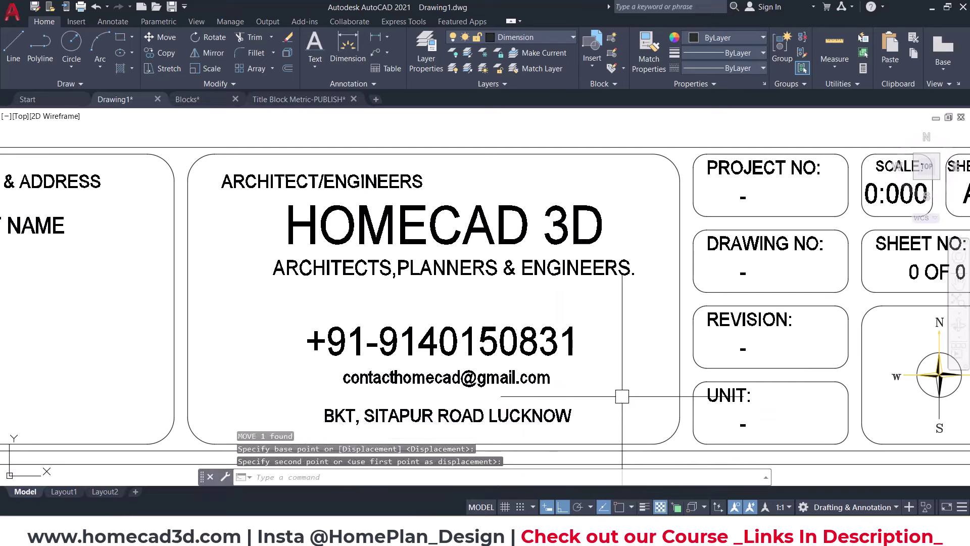
pyautogui.press('Escape')
pyautogui.press('Escape')
pyautogui.press('Escape')
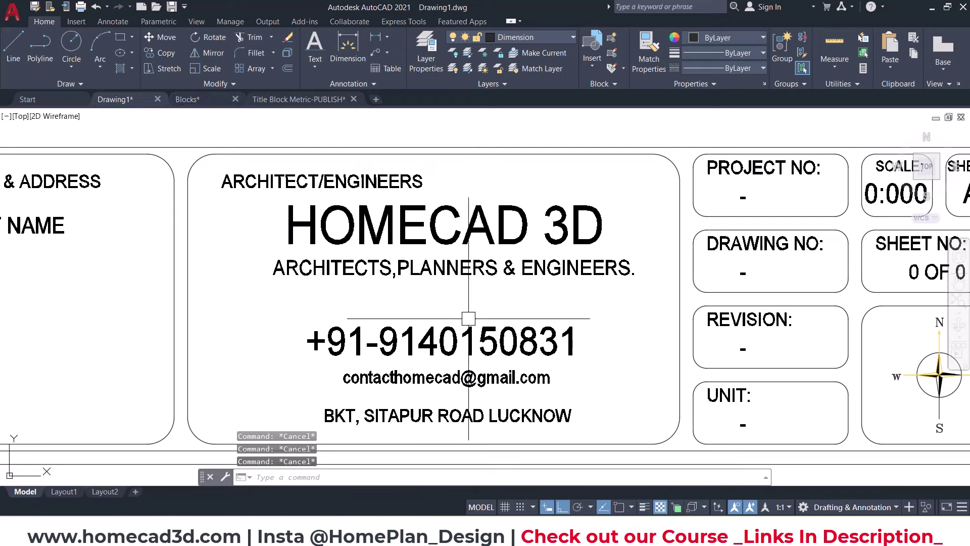
pyautogui.scroll(-2, 469, 318)
pyautogui.scroll(2, 483, 372)
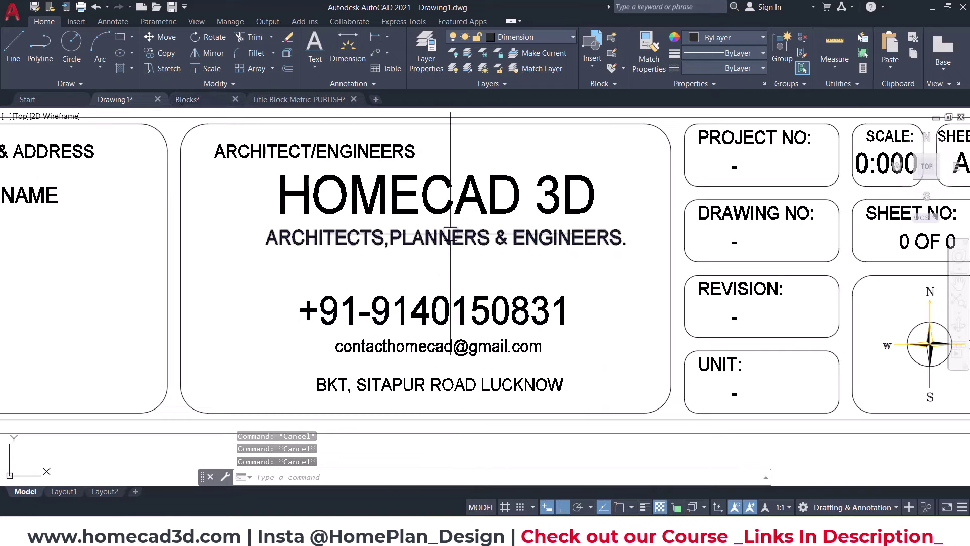
# Step: Pan to the right-hand boxes and start editing the dash under PROJECT NO
pyautogui.click(638, 169)
pyautogui.click(478, 249)
pyautogui.press('m')
pyautogui.press('Return')
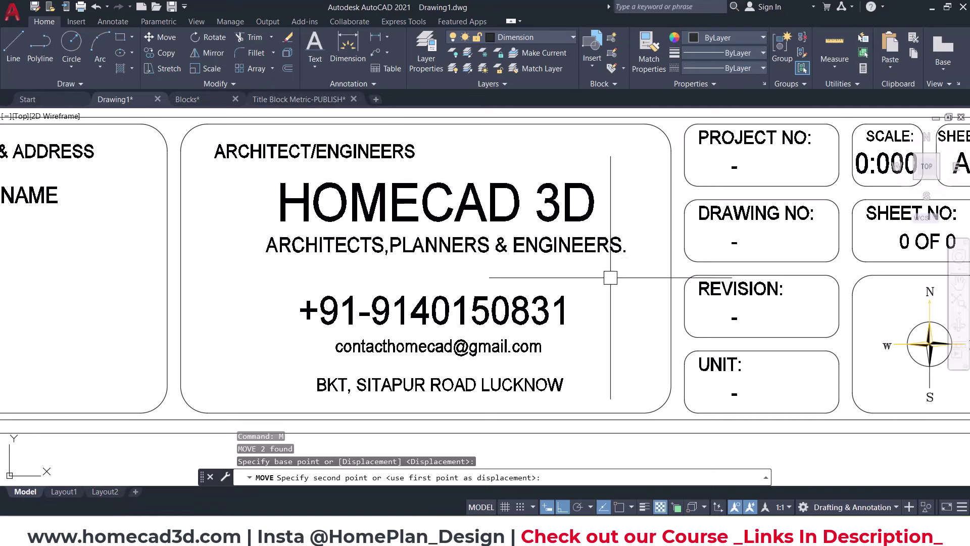
pyautogui.press('Escape')
pyautogui.press('Escape')
pyautogui.moveTo(762, 181); pyautogui.dragTo(545, 213, button='middle')
pyautogui.doubleClick(517, 200)
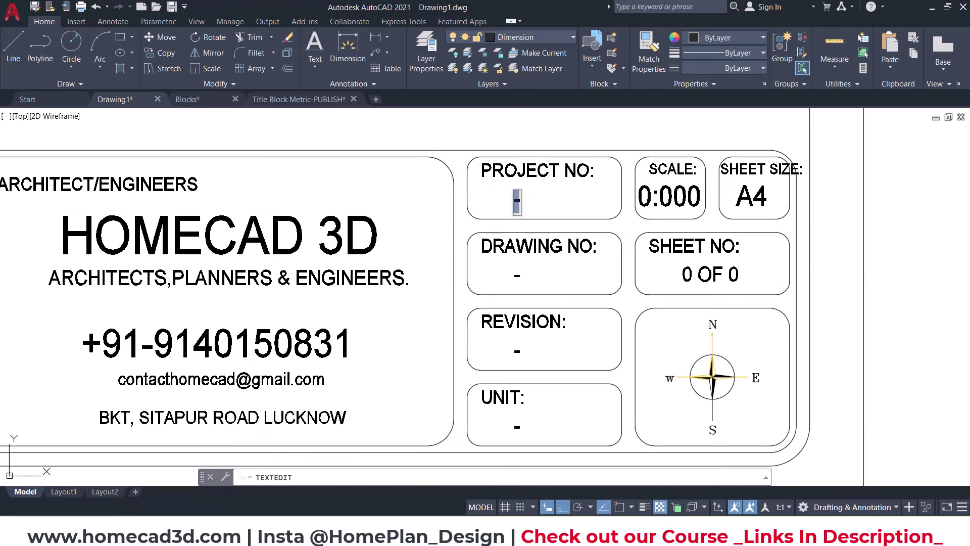
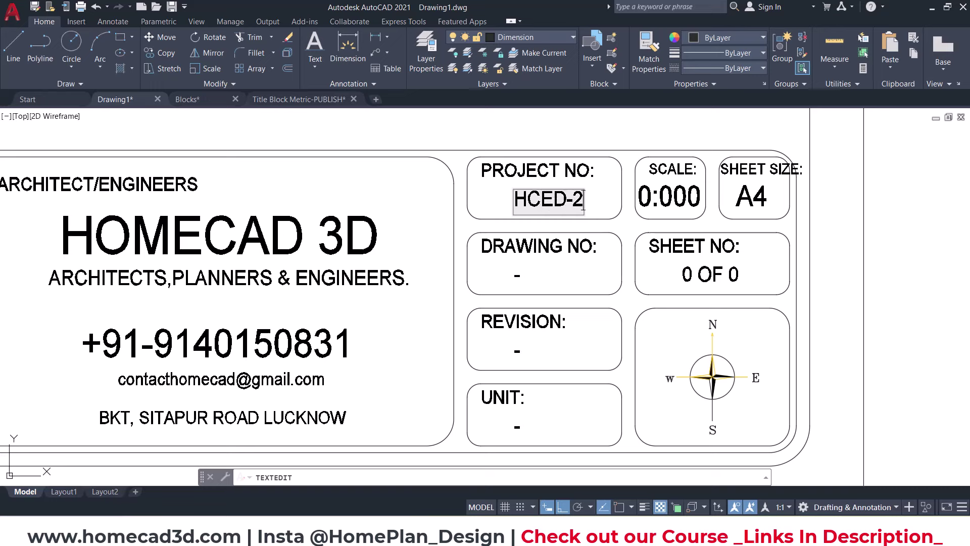
pyautogui.write('2')
# Step: Enter project number HCED-22 and drawing number 01 in the title block
pyautogui.press('Return')
pyautogui.click(517, 275)
pyautogui.write('01')
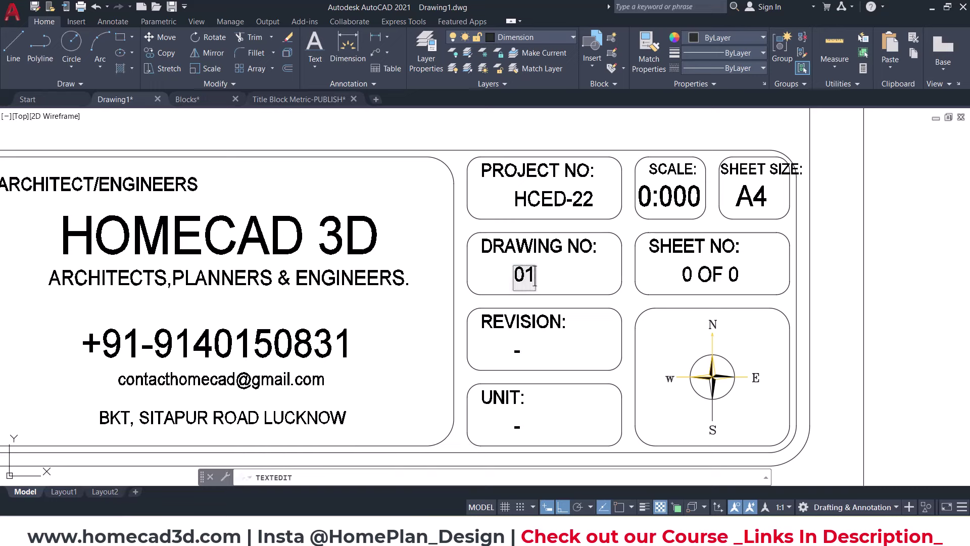
pyautogui.press('Return')
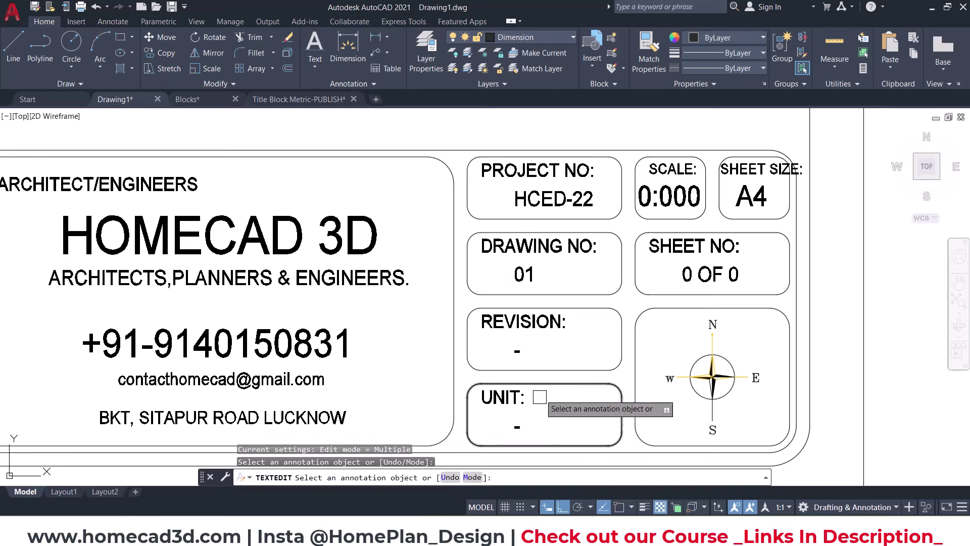
# Step: Set the unit value to FEET INCHES and move that text to the left
pyautogui.click(517, 427)
pyautogui.write('FEET INCHES')
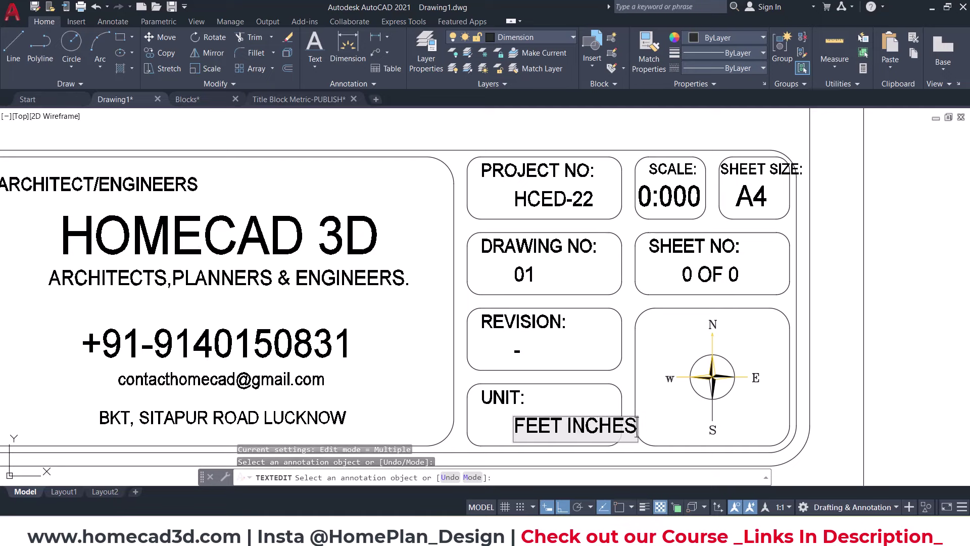
pyautogui.press('Return')
pyautogui.press('Escape')
pyautogui.click(586, 426)
pyautogui.write('m')
pyautogui.press('Return')
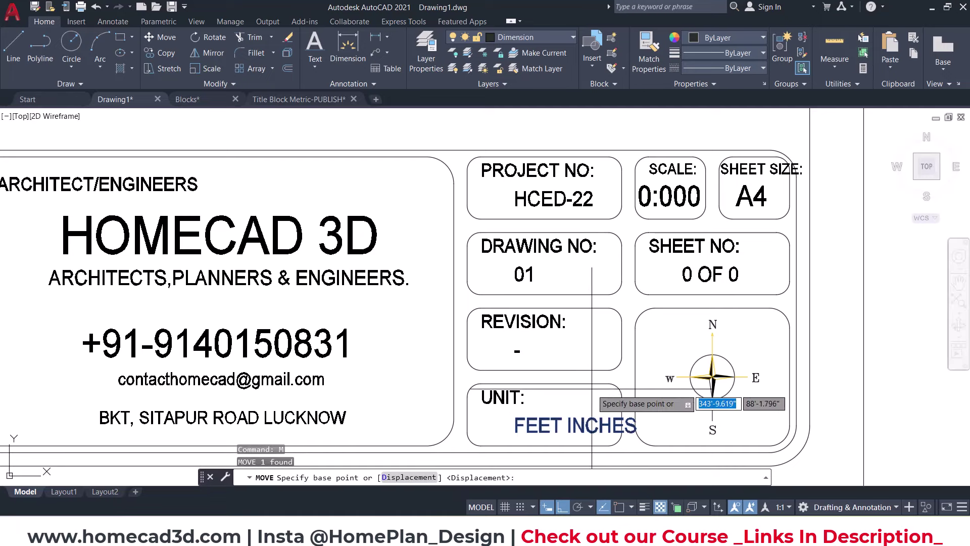
pyautogui.click(586, 399)
# Step: Set the title block scale to 1:1 and the sheet number to 1 OF 1
pyautogui.doubleClick(648, 196)
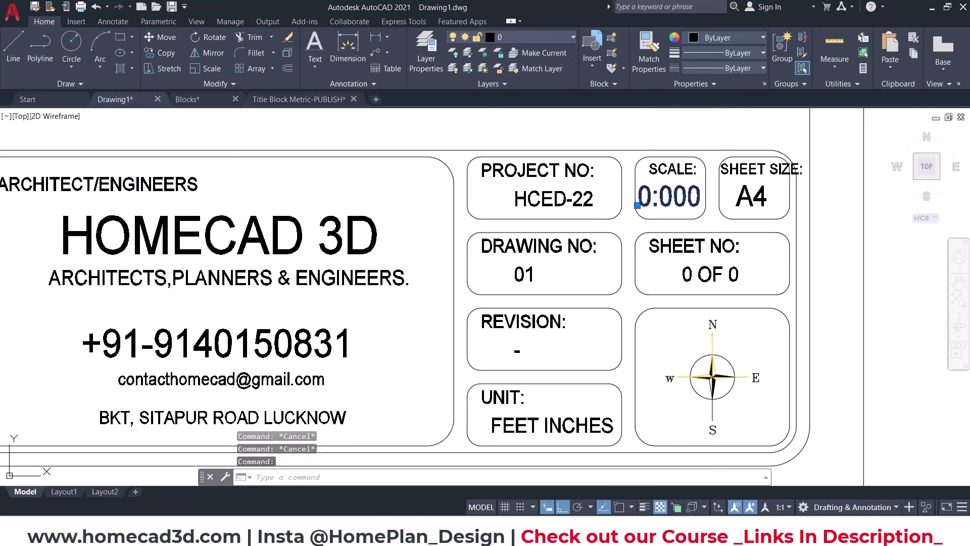
pyautogui.write('1:1')
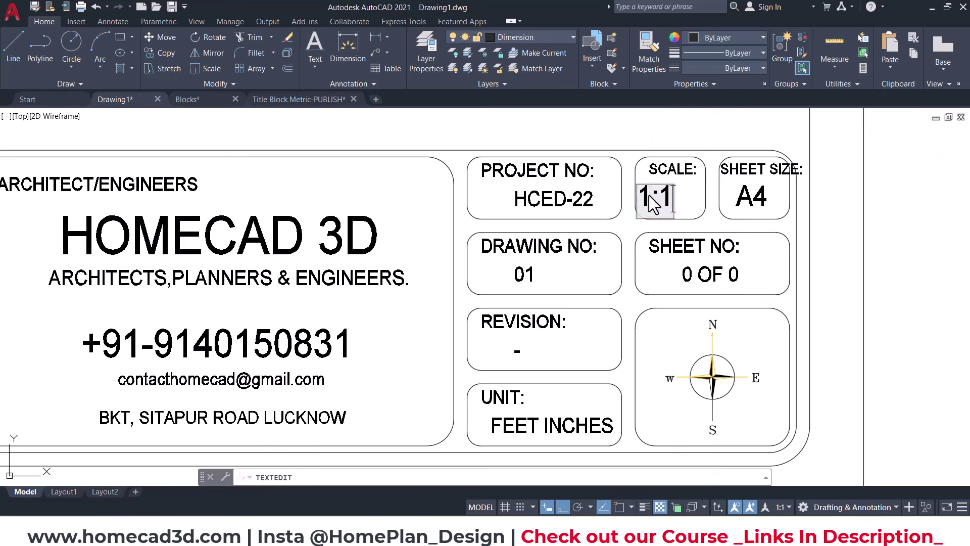
pyautogui.press('Return')
pyautogui.click(733, 286)
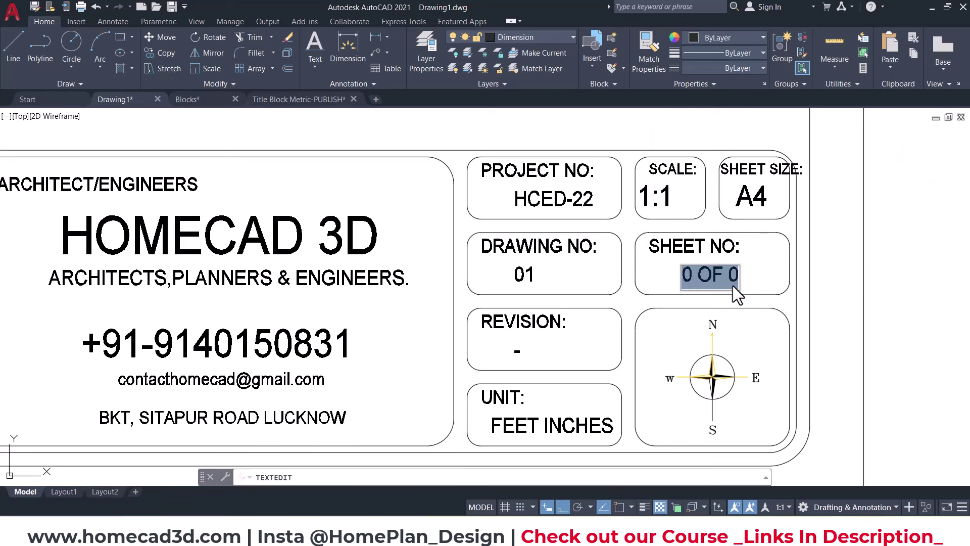
pyautogui.write('1 OF')
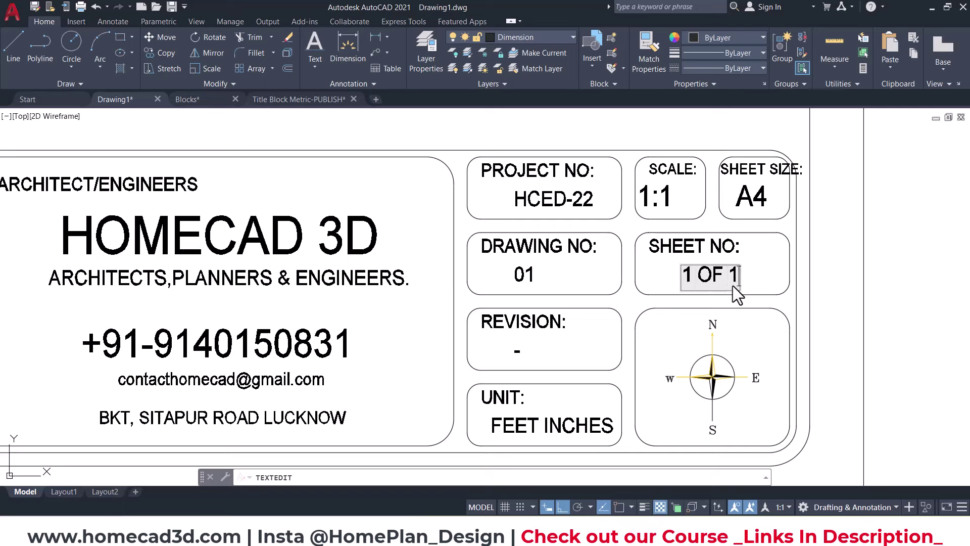
pyautogui.press('Return')
pyautogui.press('Escape')
pyautogui.press('Escape')
# Step: Select the north arrow and begin rotating it
pyautogui.click(707, 390)
pyautogui.write('R')
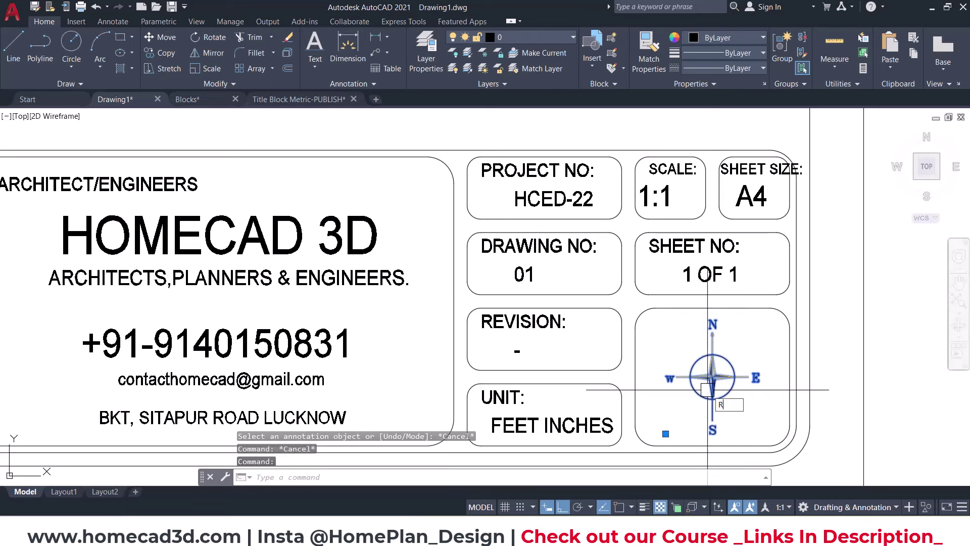
pyautogui.write('o')
pyautogui.press('Return')
# Step: Cancel the compass rotation and group the whole title block into one object
pyautogui.click(712, 376)
pyautogui.scroll(-3, 712, 377)
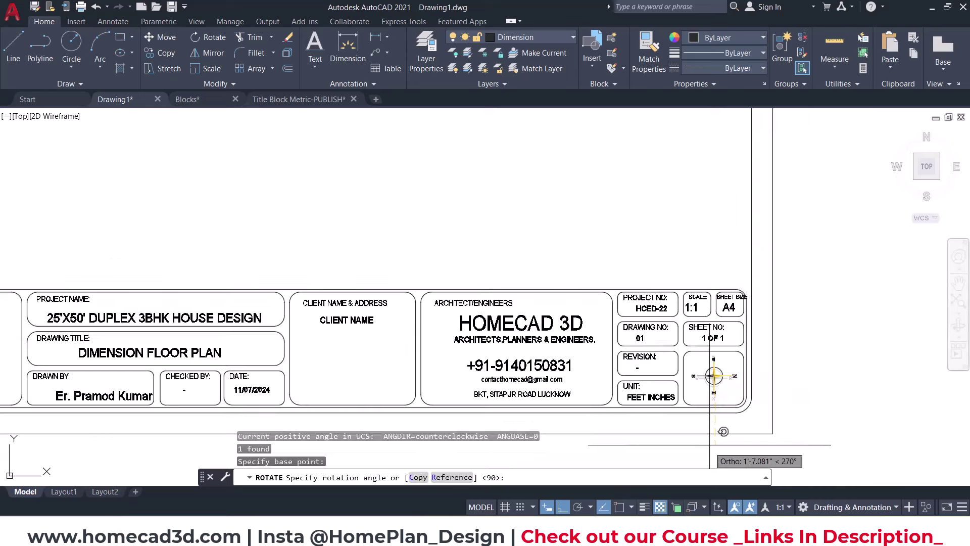
pyautogui.press('Escape')
pyautogui.press('Escape')
pyautogui.scroll(-3, 623, 273)
pyautogui.scroll(-2, 340, 242)
pyautogui.click(344, 206)
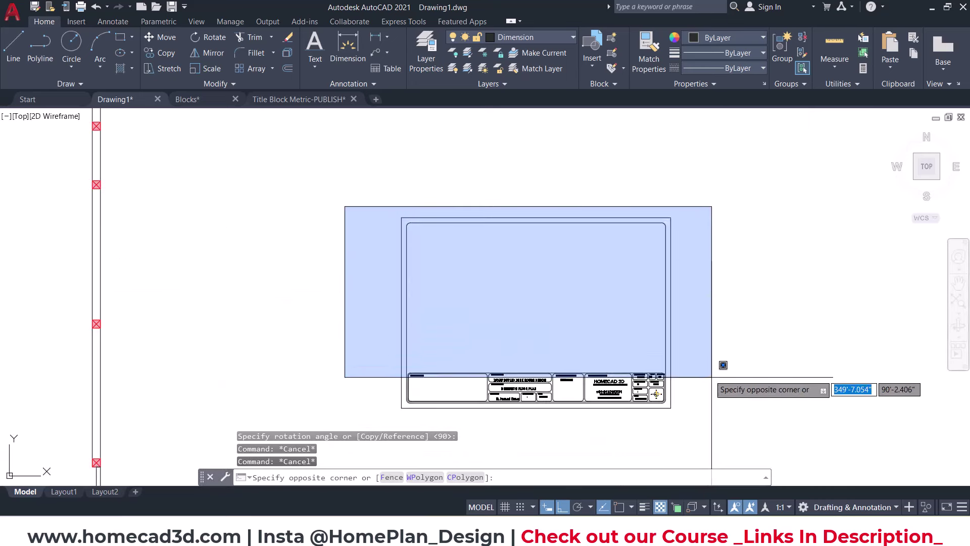
pyautogui.click(723, 423)
pyautogui.click(781, 56)
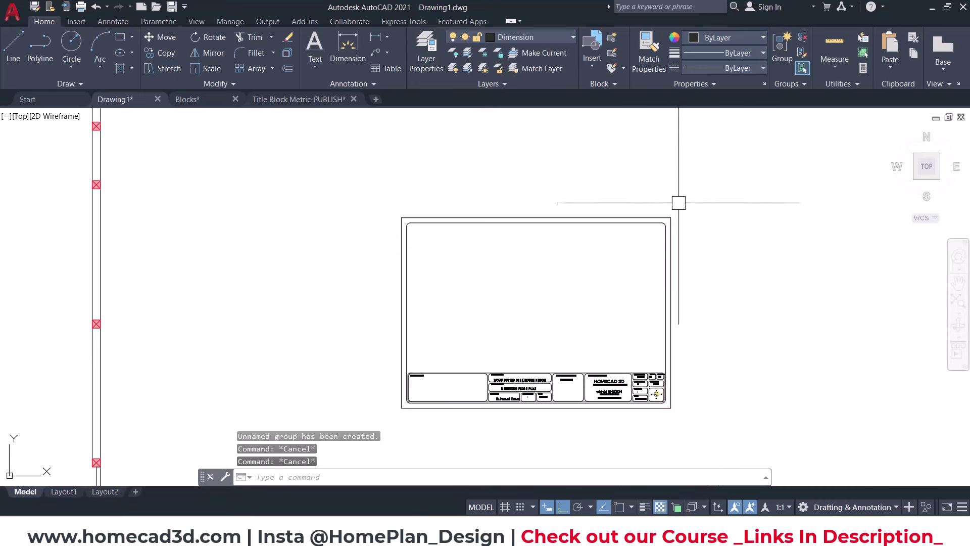
pyautogui.click(669, 222)
# Step: Scale the title block group by a factor of 1.05
pyautogui.write('c')
pyautogui.press('Return')
pyautogui.click(555, 298)
pyautogui.scroll(-3, 581, 303)
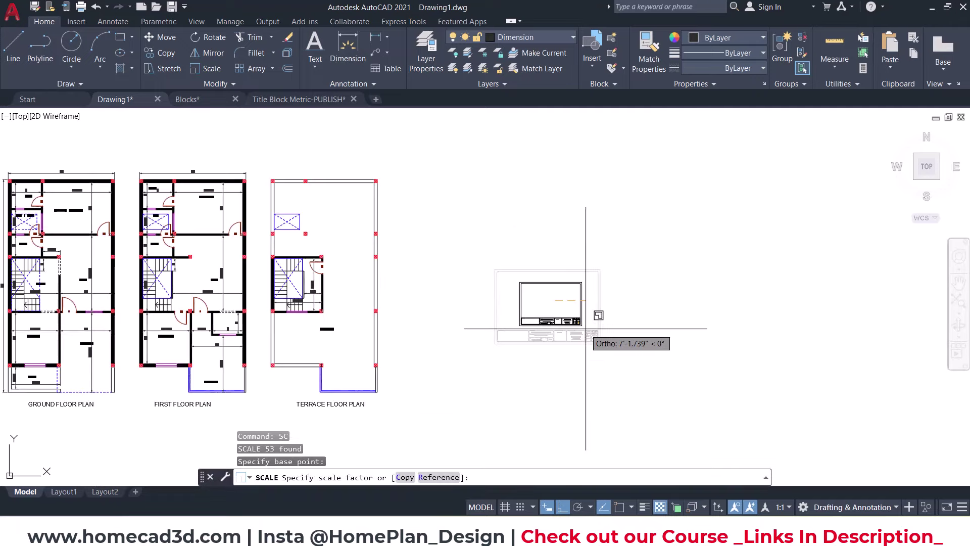
pyautogui.scroll(-1, 657, 354)
pyautogui.write('1.05')
pyautogui.press('Return')
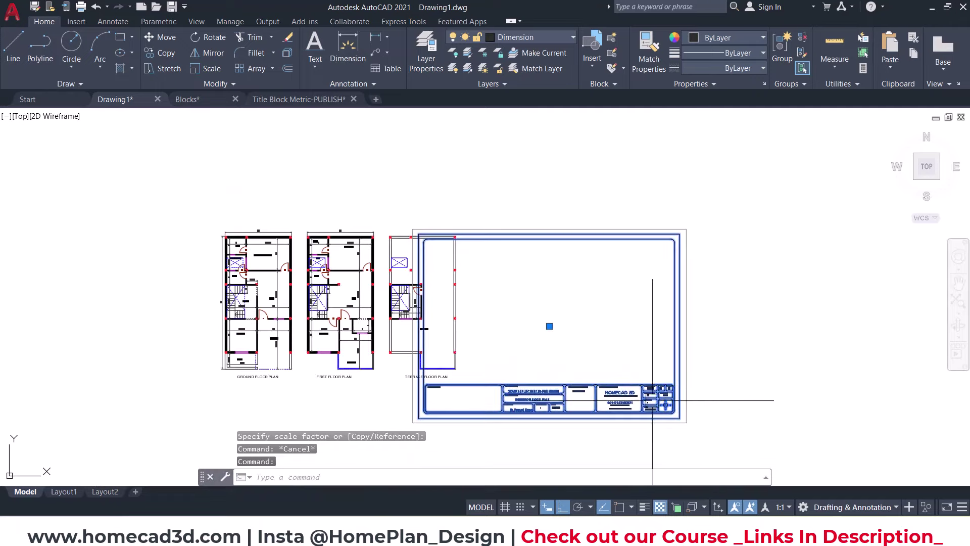
# Step: Reposition and enlarge the title block further so it encloses the three floor plans
pyautogui.write('m')
pyautogui.press('Return')
pyautogui.click(819, 332)
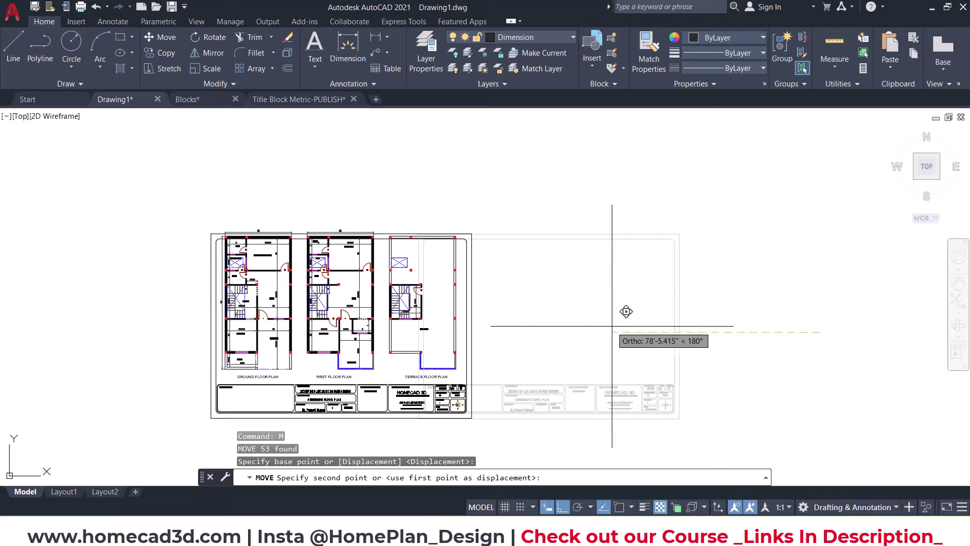
pyautogui.press('Escape')
pyautogui.press('Escape')
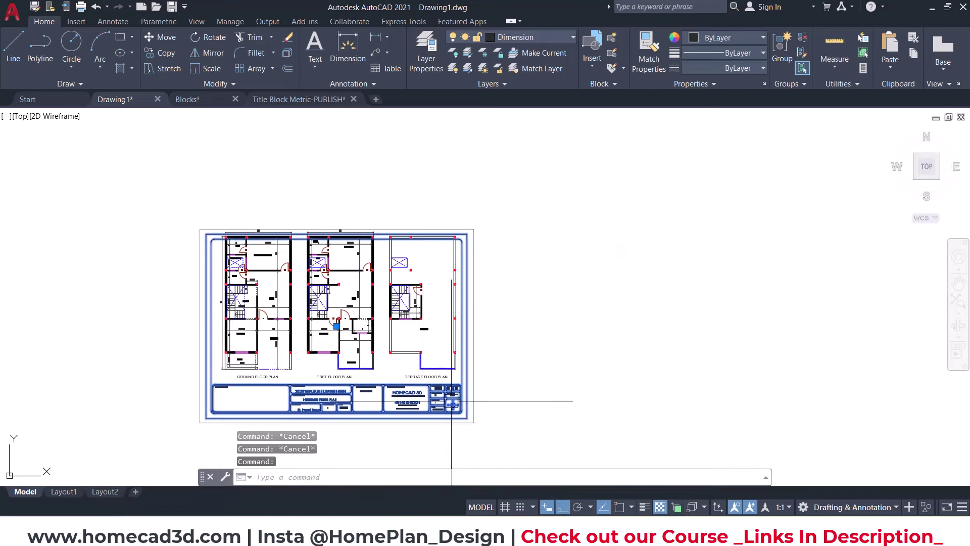
pyautogui.write('SC')
pyautogui.press('Return')
pyautogui.click(562, 327)
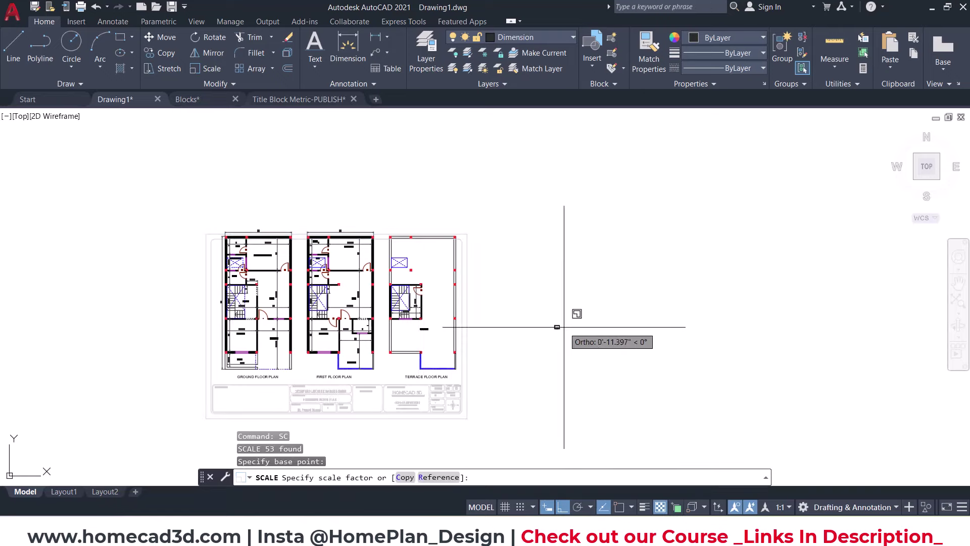
pyautogui.click(701, 325)
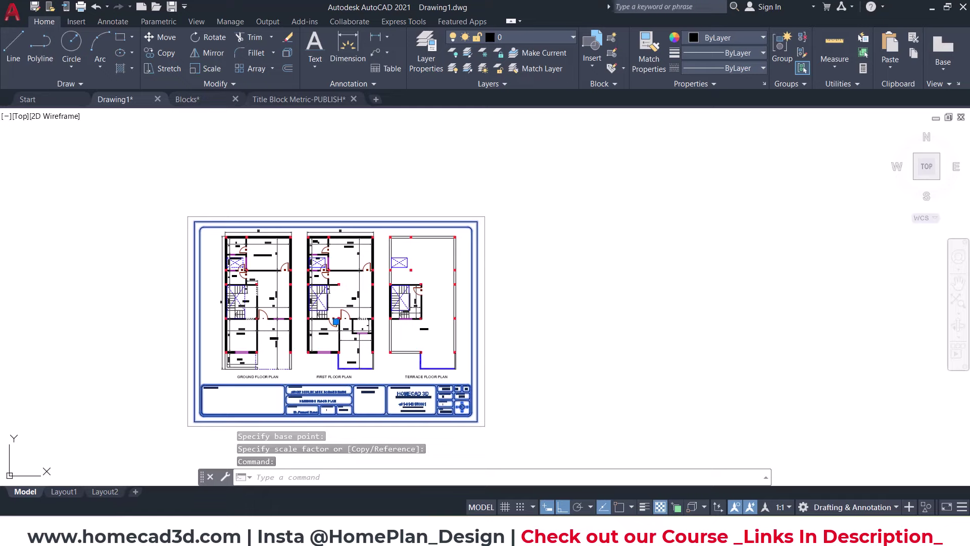
pyautogui.press('Escape')
pyautogui.press('Escape')
pyautogui.press('Escape')
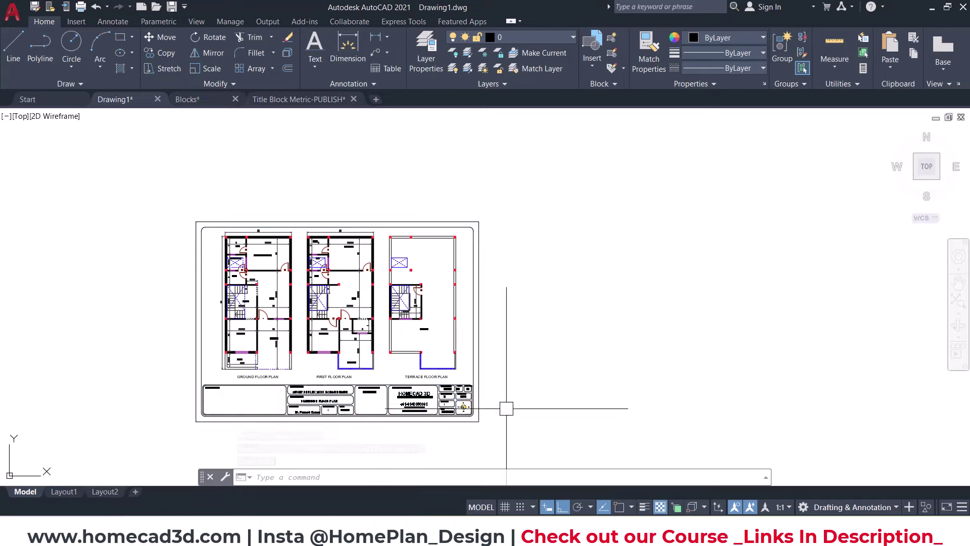
# Step: Change the Standard text style's font style to Arial Bold
pyautogui.scroll(3, 242, 333)
pyautogui.scroll(-1, 361, 302)
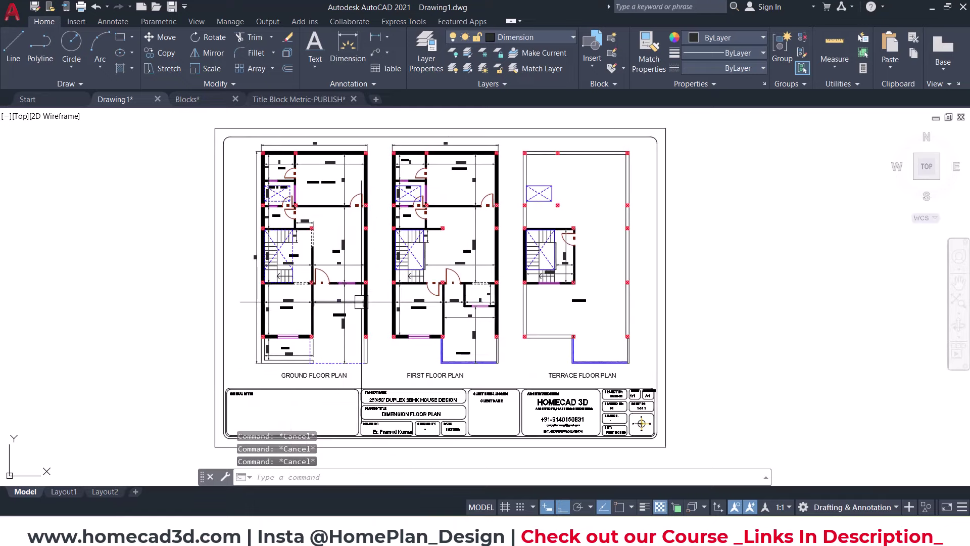
pyautogui.scroll(1, 464, 223)
pyautogui.scroll(-1, 466, 200)
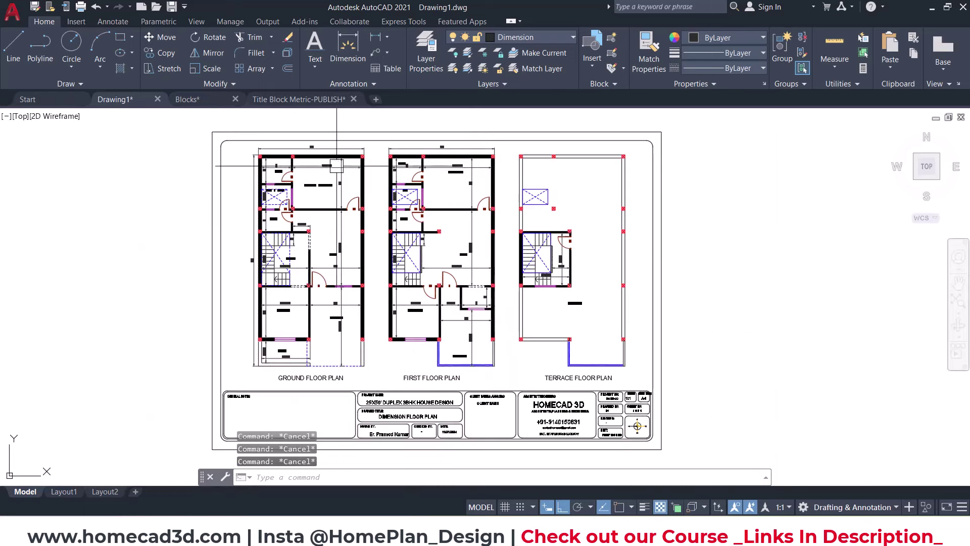
pyautogui.scroll(5, 336, 165)
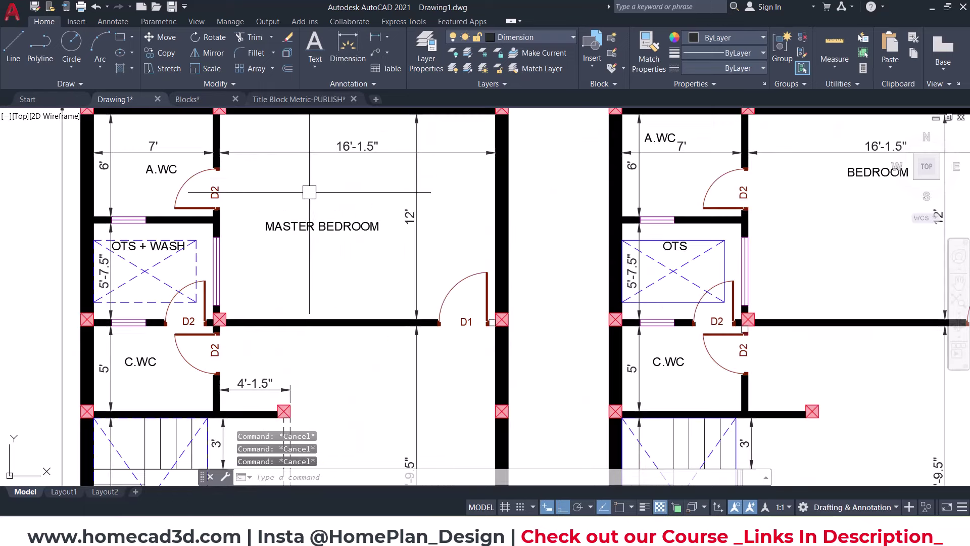
pyautogui.click(374, 83)
pyautogui.click(308, 97)
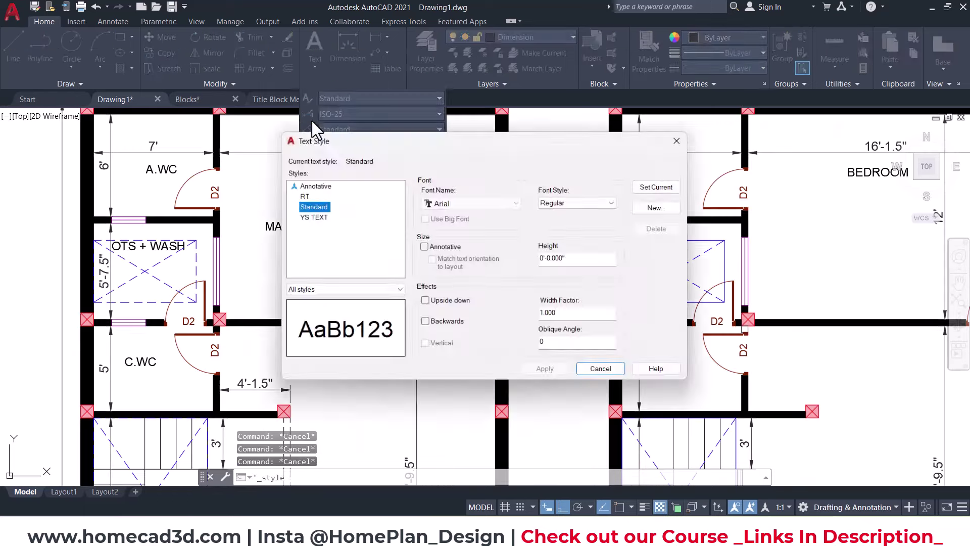
pyautogui.click(567, 203)
pyautogui.click(560, 237)
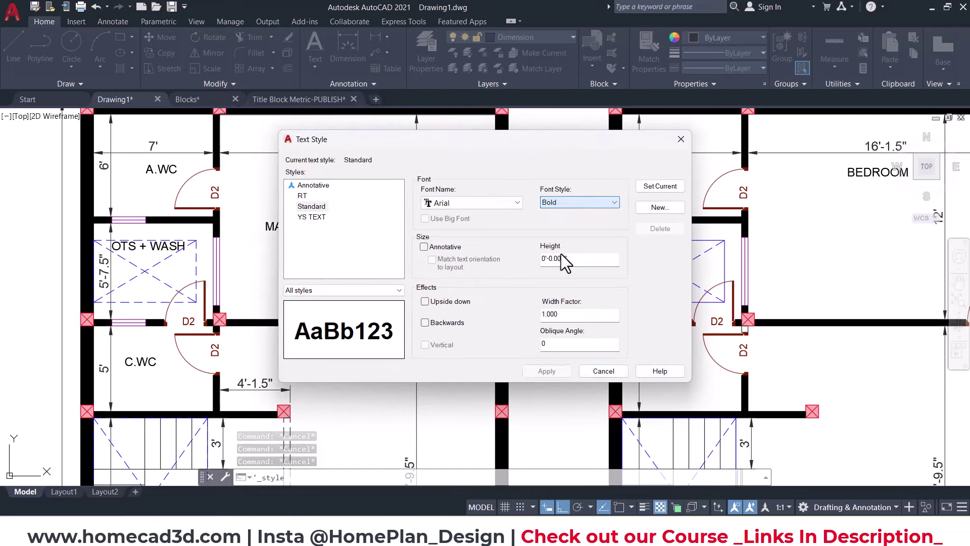
pyautogui.click(604, 371)
pyautogui.scroll(-3, 392, 266)
pyautogui.scroll(-2, 392, 266)
pyautogui.scroll(2, 539, 271)
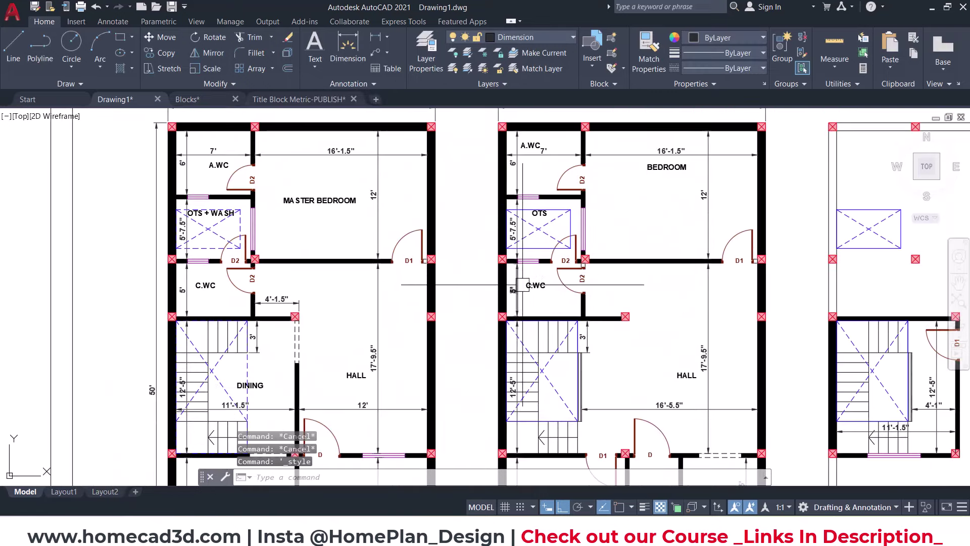
pyautogui.moveTo(522, 285); pyautogui.dragTo(409, 91, button='middle')
pyautogui.scroll(-4, 576, 271)
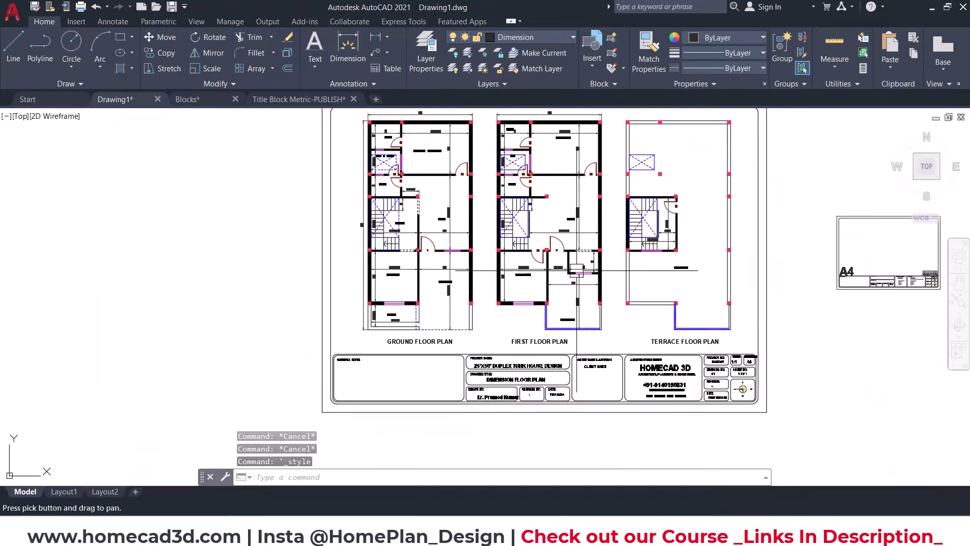
# Step: Plot to DWG To PDF on landscape ISO full bleed A4 (297x210) paper
pyautogui.press('Escape')
pyautogui.press('Escape')
pyautogui.hotkey('ctrl', 'p')
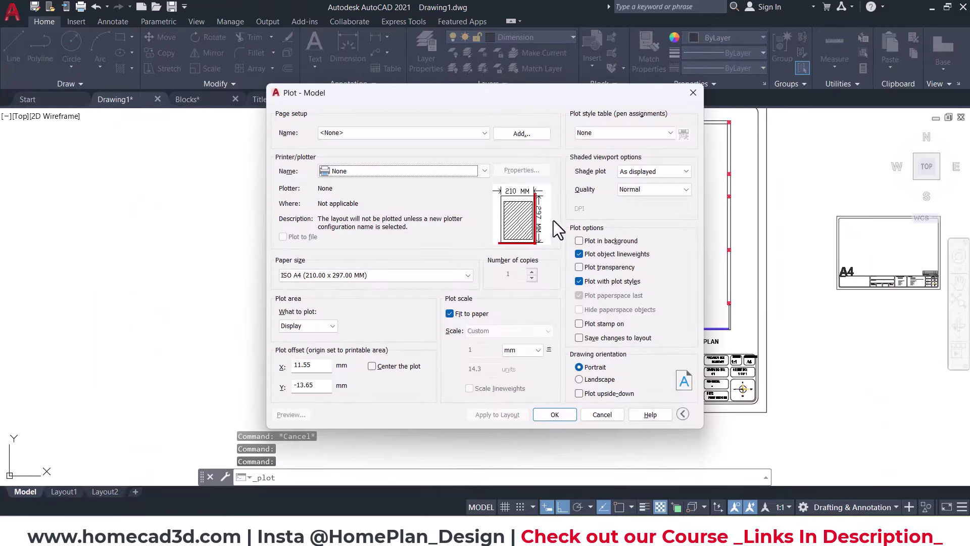
pyautogui.click(384, 170)
pyautogui.click(389, 329)
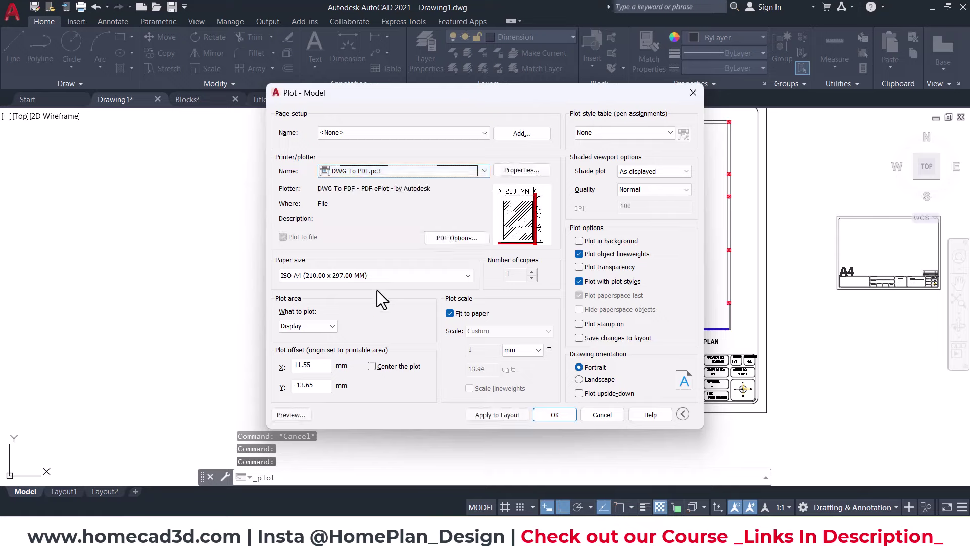
pyautogui.click(325, 281)
pyautogui.scroll(3, 350, 316)
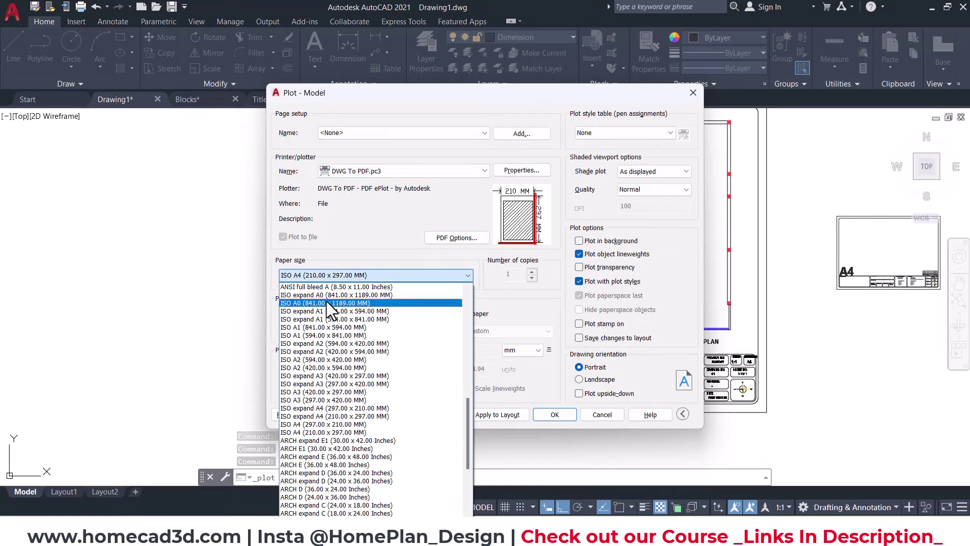
pyautogui.scroll(3, 326, 301)
pyautogui.scroll(3, 334, 313)
pyautogui.scroll(2, 353, 334)
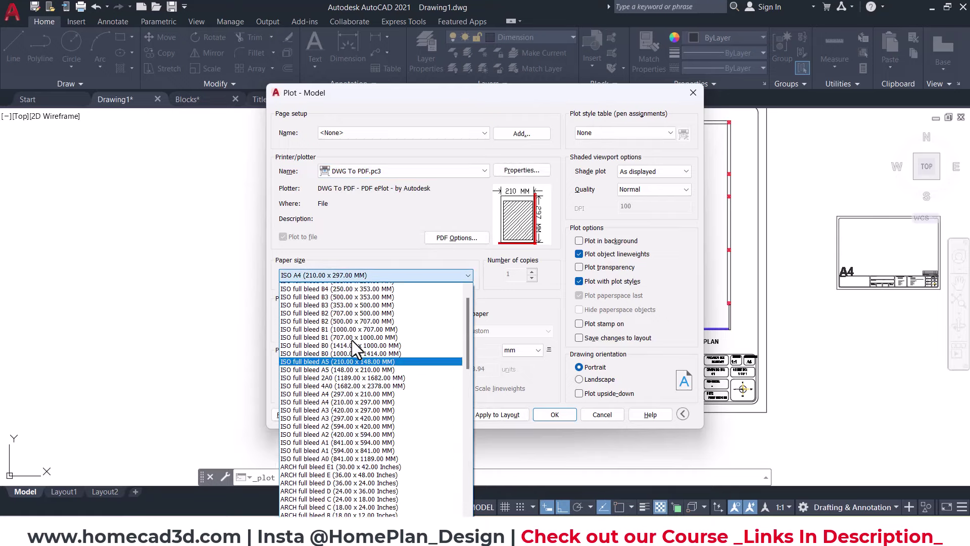
pyautogui.scroll(2, 352, 340)
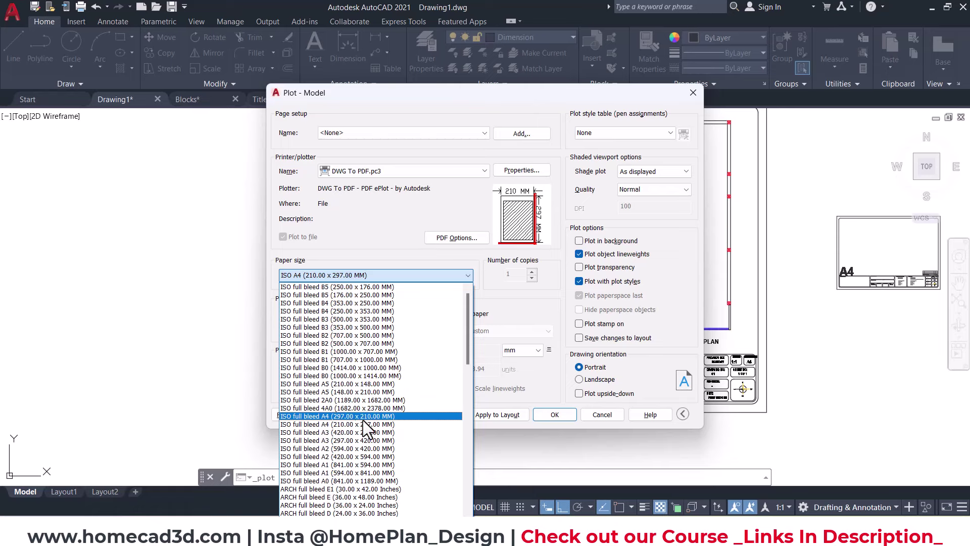
pyautogui.click(378, 417)
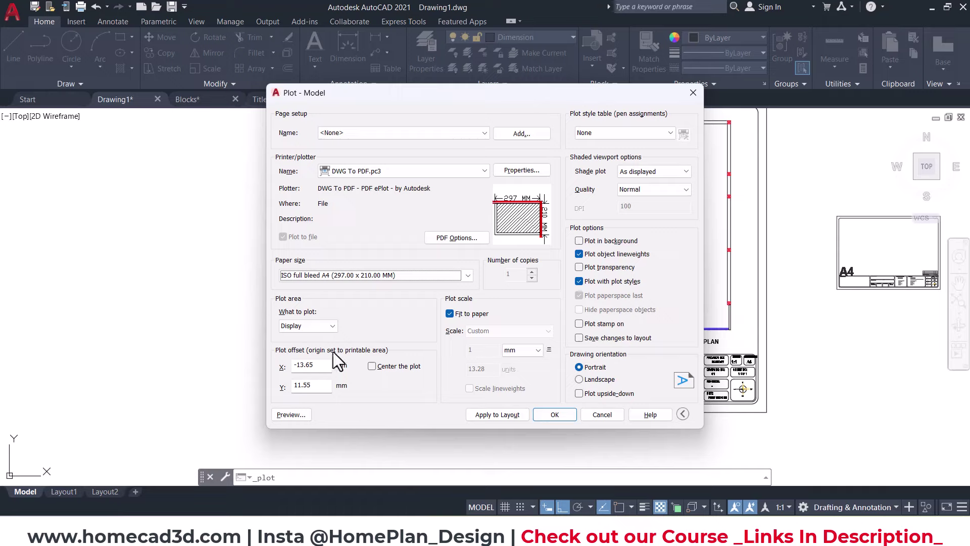
# Step: Set the plot area to a window around the sheet, centred, at Maximum quality
pyautogui.click(321, 328)
pyautogui.click(314, 362)
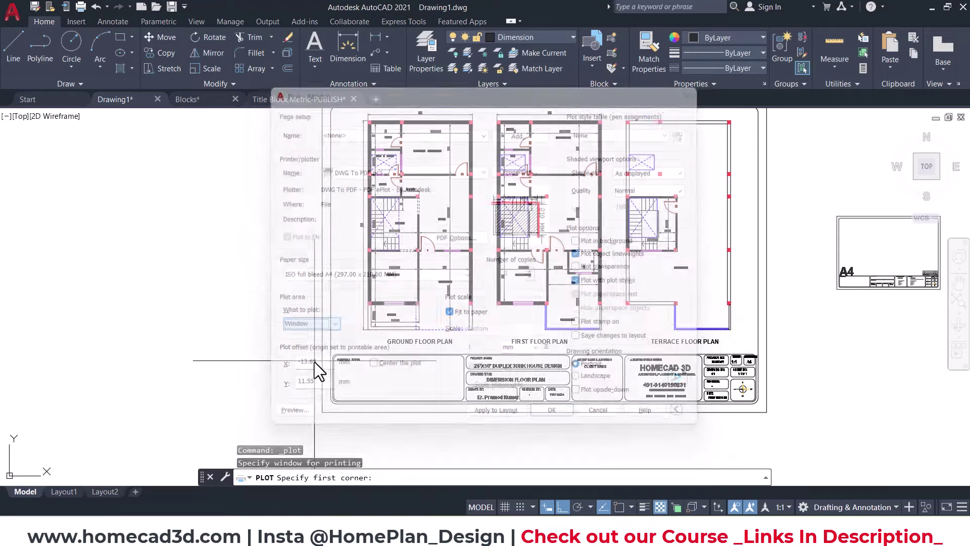
pyautogui.moveTo(324, 210); pyautogui.dragTo(325, 291, button='middle')
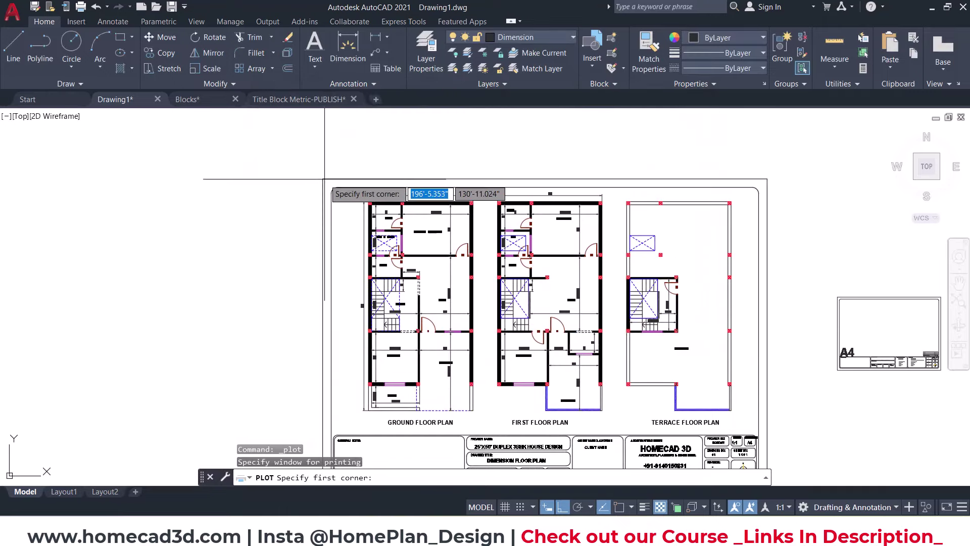
pyautogui.click(322, 179)
pyautogui.moveTo(323, 212); pyautogui.dragTo(271, 115, button='middle')
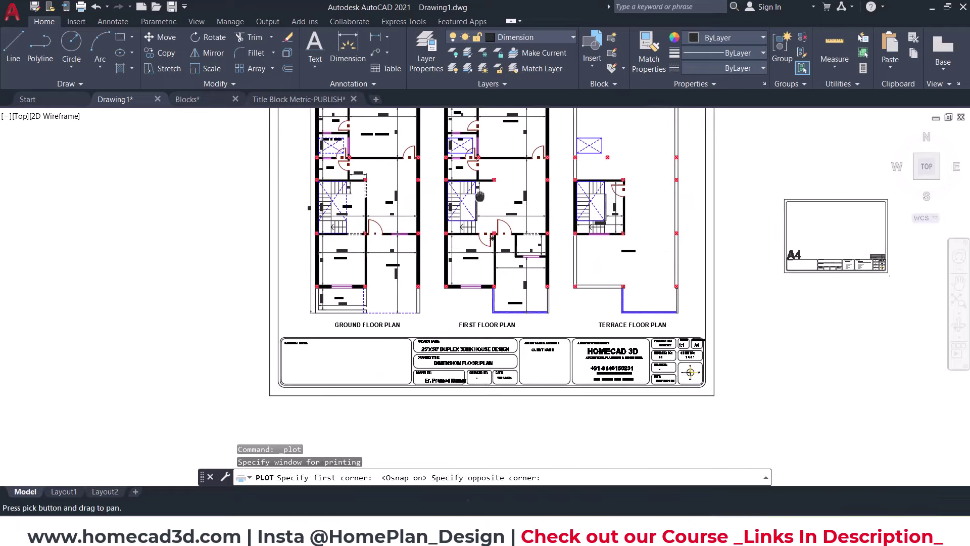
pyautogui.click(714, 394)
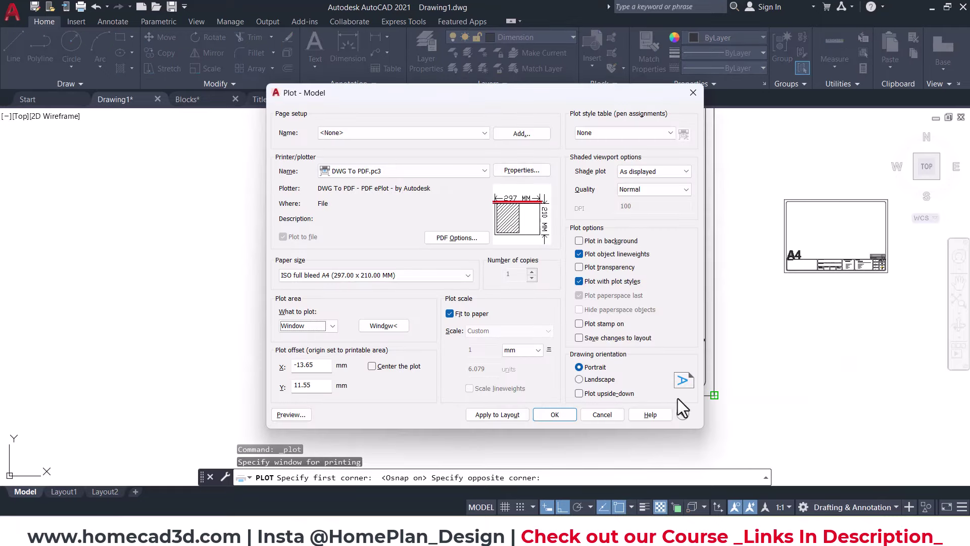
pyautogui.click(402, 367)
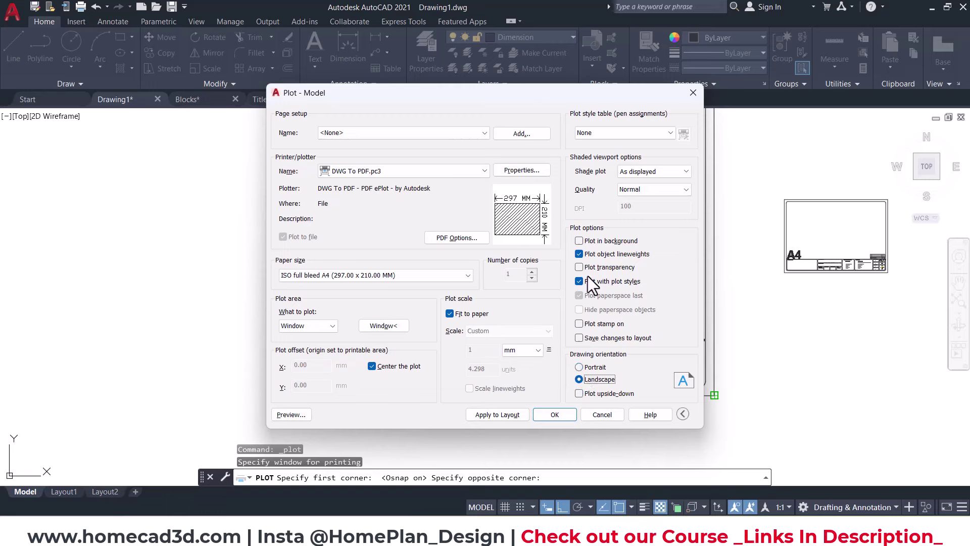
pyautogui.click(638, 190)
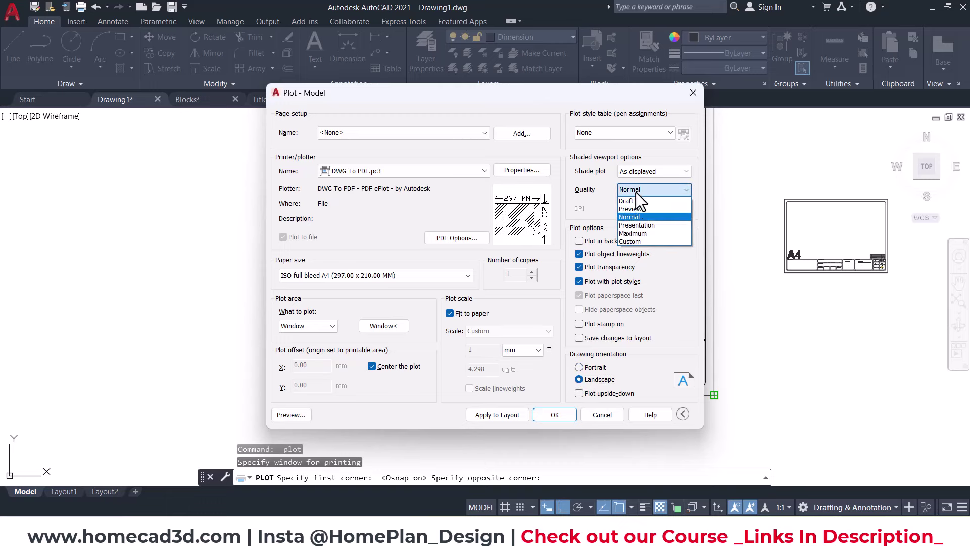
pyautogui.click(634, 233)
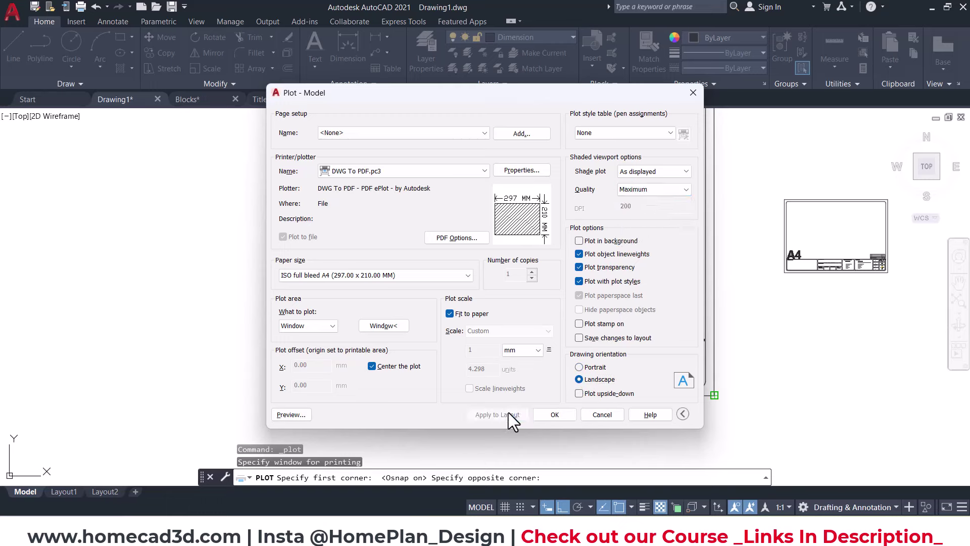
# Step: Preview the plot, zooming in on the ground and first floor plans and Master Bedroom wall
pyautogui.click(293, 417)
pyautogui.scroll(2, 485, 275)
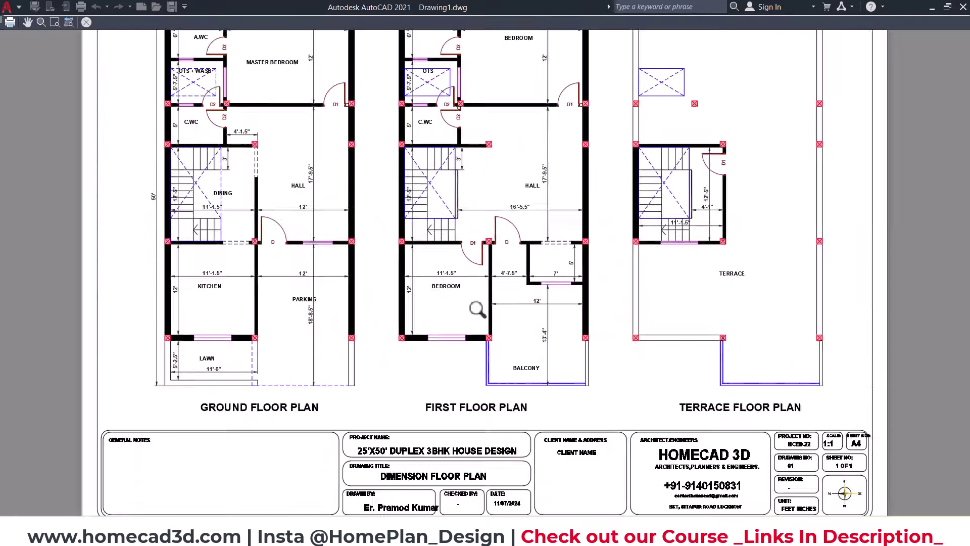
pyautogui.scroll(2, 591, 254)
pyautogui.moveTo(505, 253); pyautogui.dragTo(707, 281, button='middle')
pyautogui.moveTo(530, 292); pyautogui.dragTo(530, 318, button='middle')
pyautogui.scroll(2, 311, 168)
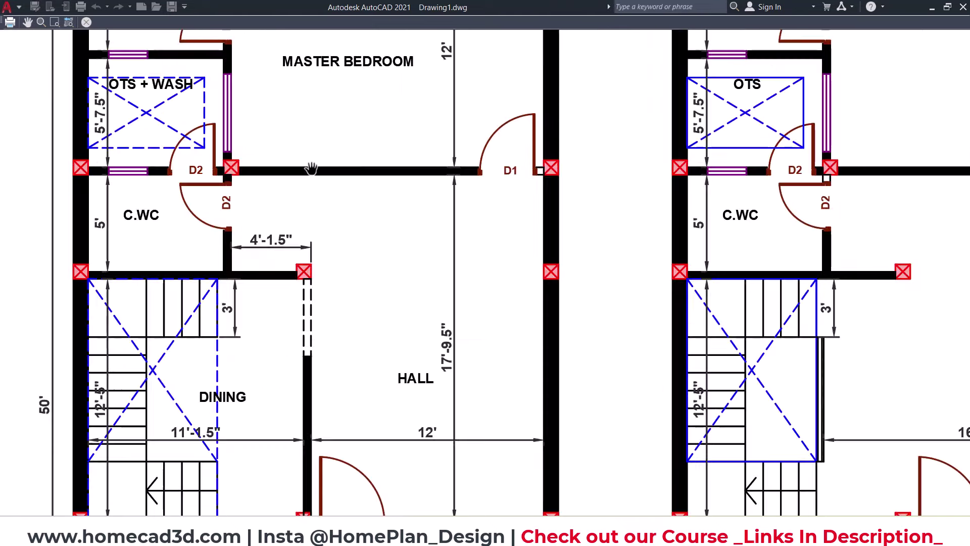
pyautogui.scroll(2, 303, 171)
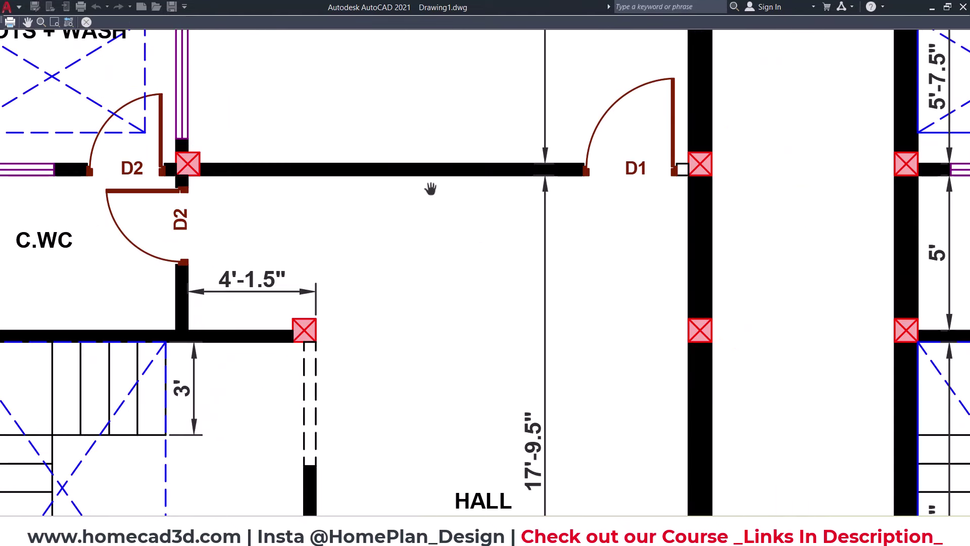
pyautogui.moveTo(714, 182)
pyautogui.mouseDown(button='middle')
pyautogui.moveTo(746, 242)
pyautogui.moveTo(730, 246)
pyautogui.mouseUp(button='middle')
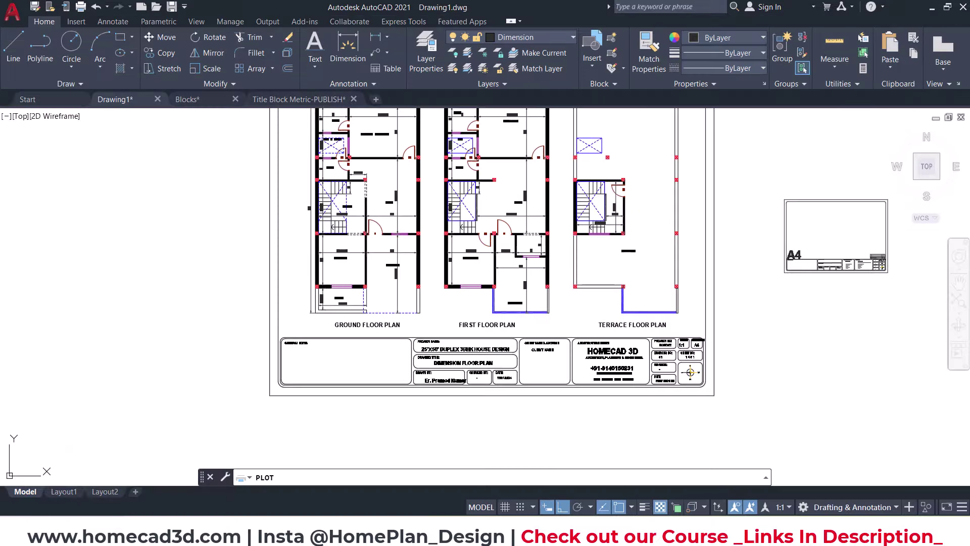
# Step: On the wall hatch layer, fill the gap beside the D1 column with solid hatch
pyautogui.click(594, 414)
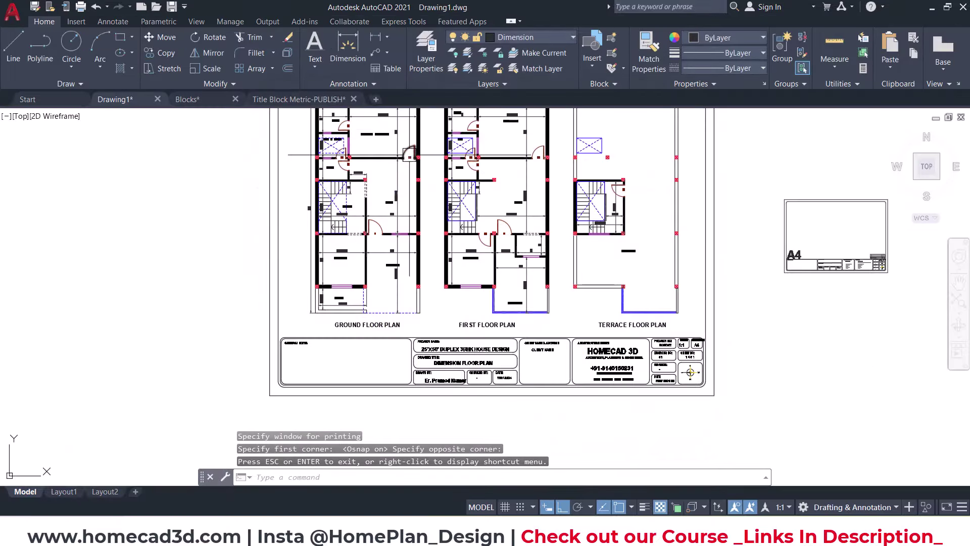
pyautogui.scroll(9, 449, 197)
pyautogui.scroll(4, 449, 197)
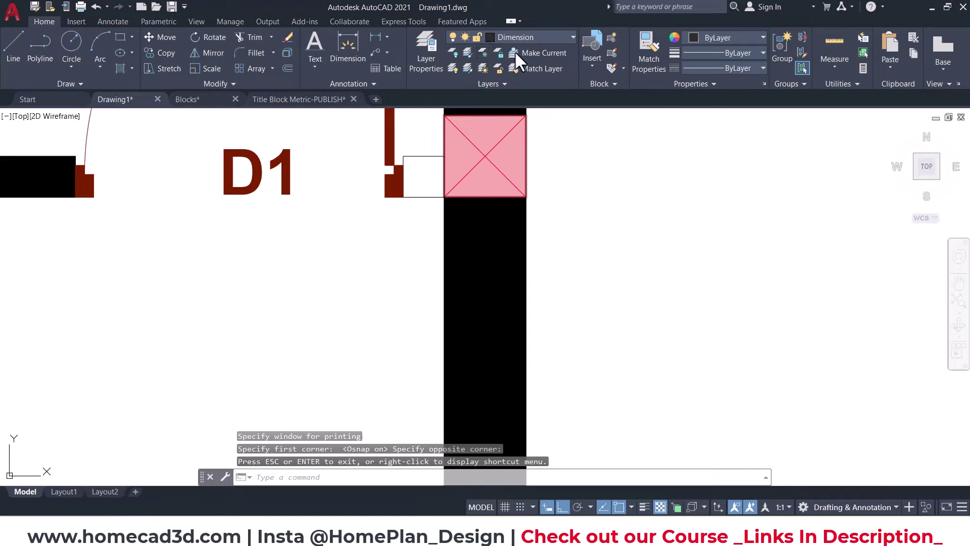
pyautogui.click(525, 37)
pyautogui.click(525, 235)
pyautogui.click(120, 68)
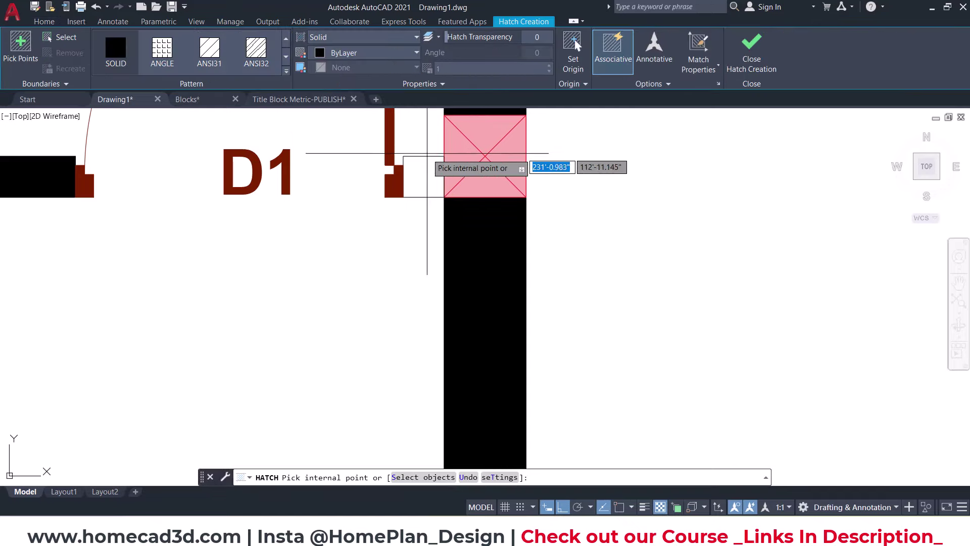
pyautogui.click(427, 152)
pyautogui.click(751, 50)
# Step: Open the plot preview of the updated sheet showing the ground and first floor plans
pyautogui.scroll(-5, 556, 311)
pyautogui.scroll(-4, 569, 314)
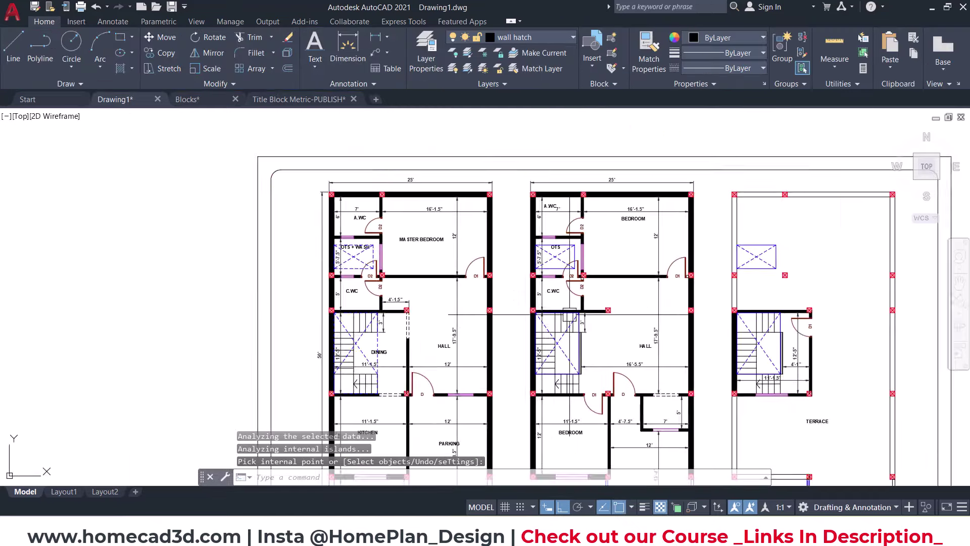
pyautogui.moveTo(569, 314); pyautogui.dragTo(459, 274, button='middle')
pyautogui.hotkey('ctrl', 'p')
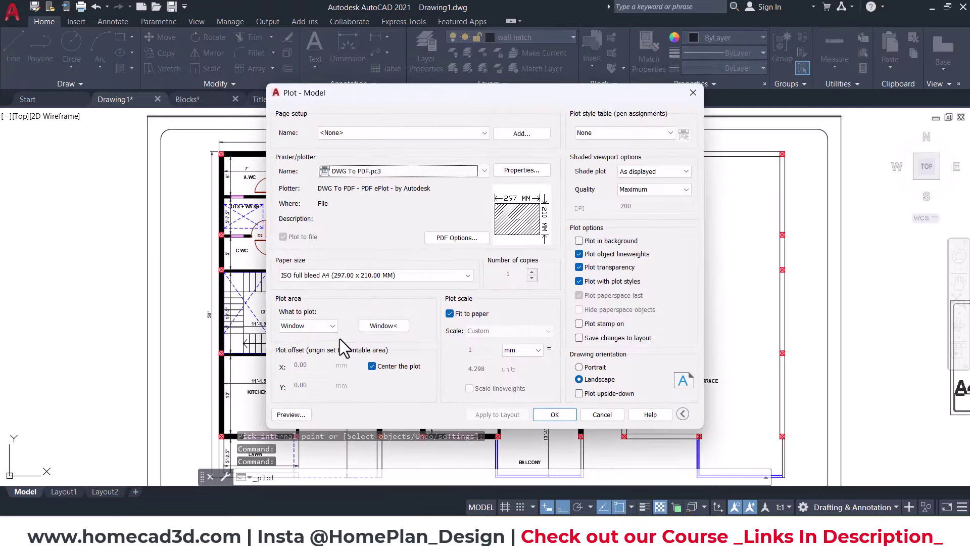
pyautogui.click(281, 414)
pyautogui.scroll(5, 773, 326)
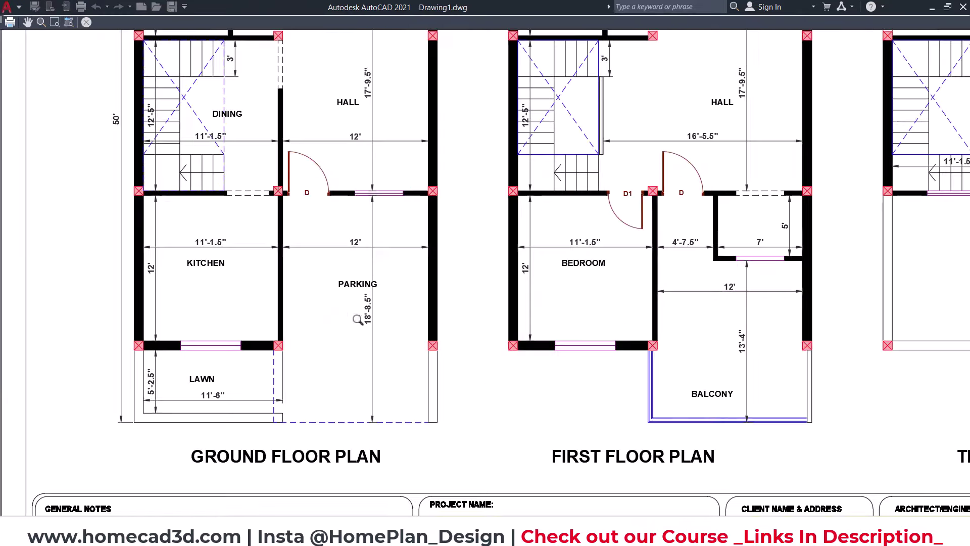
pyautogui.moveTo(773, 326); pyautogui.dragTo(713, 329, button='middle')
pyautogui.moveTo(713, 329)
pyautogui.mouseDown()
pyautogui.moveTo(450, 340)
pyautogui.moveTo(604, 369)
pyautogui.mouseUp()
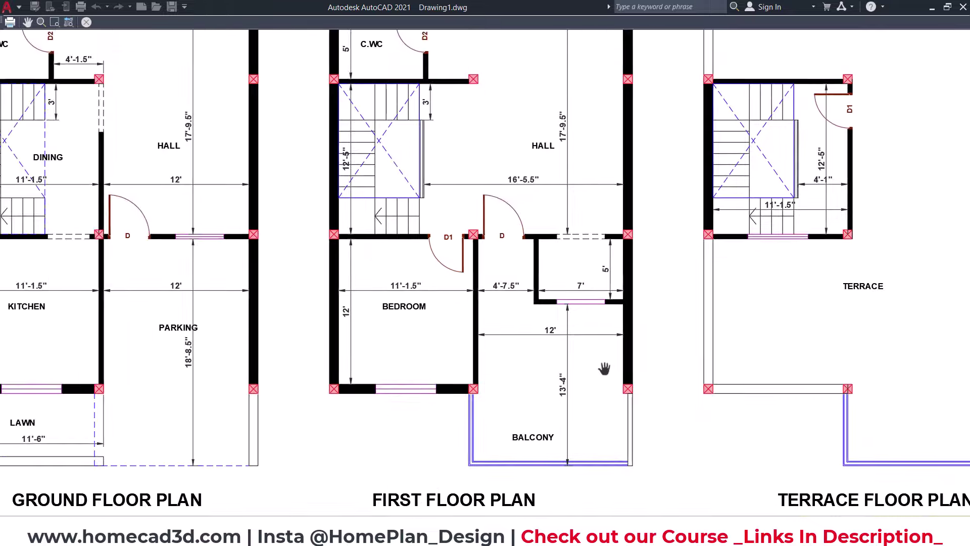
pyautogui.moveTo(444, 260); pyautogui.dragTo(559, 356)
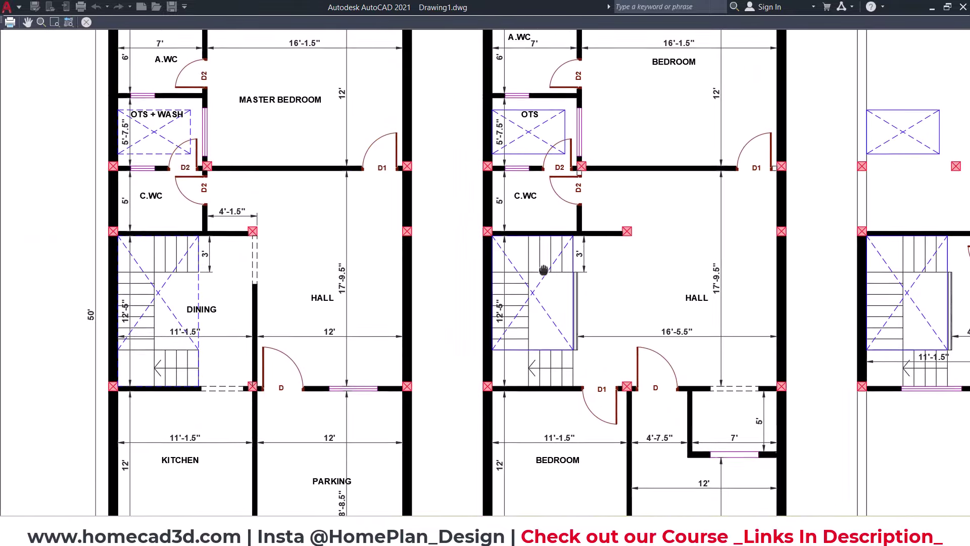
# Step: Inspect the Master Bedroom, OTS, C.WC and top wall dimensions in the preview, then close it
pyautogui.scroll(5, 303, 166)
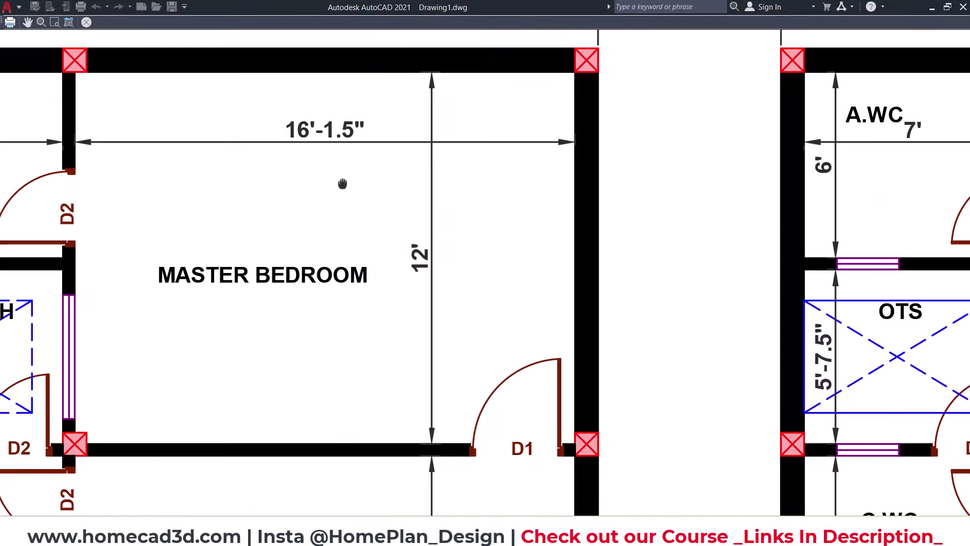
pyautogui.moveTo(77, 192); pyautogui.dragTo(315, 254)
pyautogui.moveTo(215, 266); pyautogui.dragTo(319, 191)
pyautogui.moveTo(400, 312); pyautogui.dragTo(401, 199)
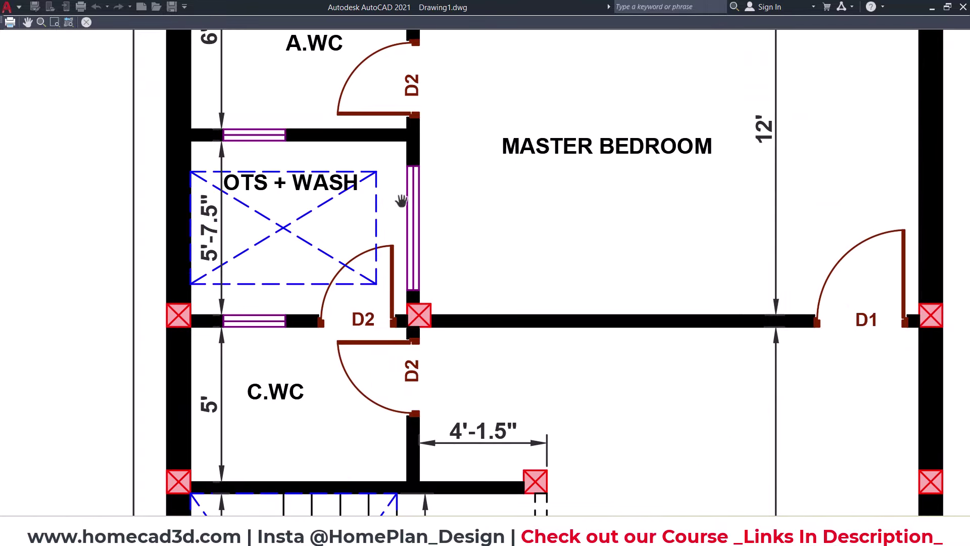
pyautogui.moveTo(293, 292); pyautogui.dragTo(358, 285)
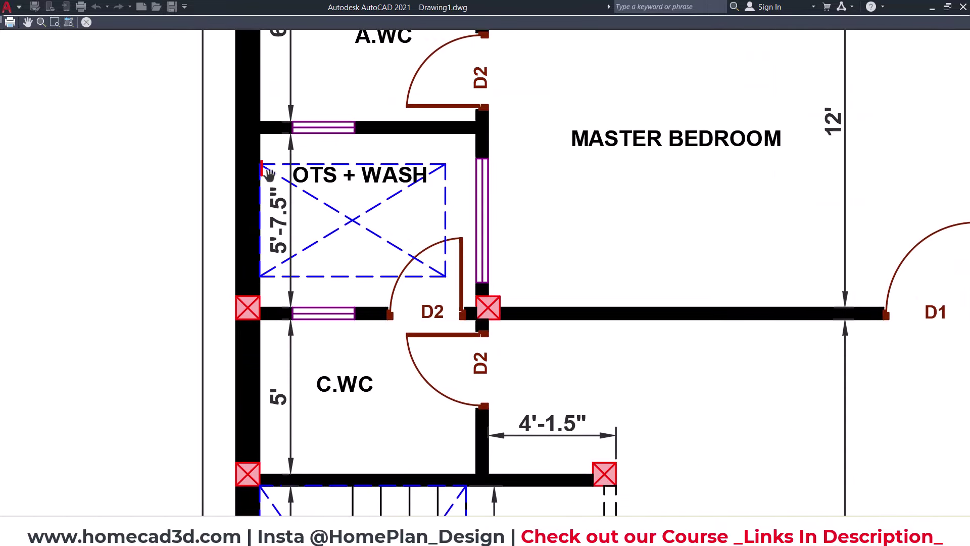
pyautogui.moveTo(482, 108); pyautogui.dragTo(470, 229)
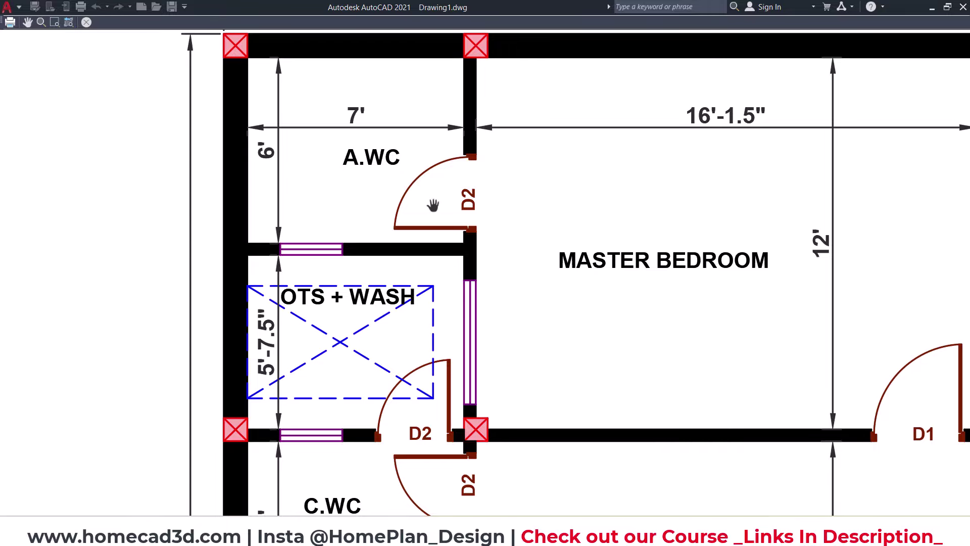
pyautogui.press('Escape')
pyautogui.press('Escape')
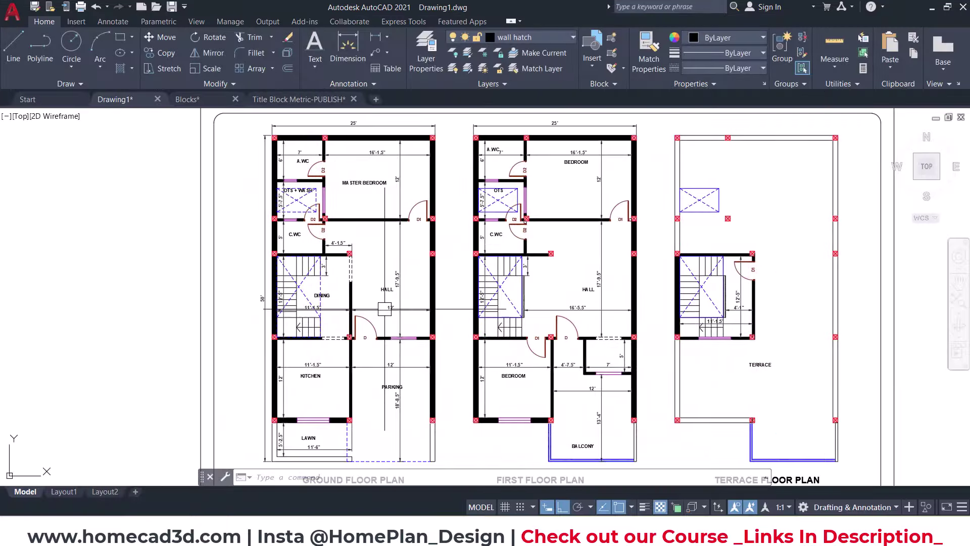
# Step: Select all similar walls and bring them to the front of the draw order
pyautogui.scroll(5, 385, 308)
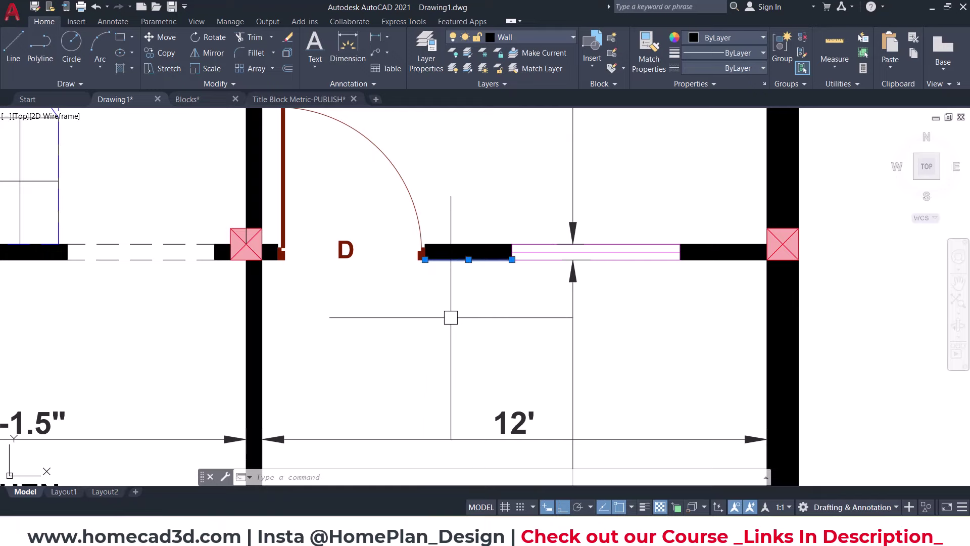
pyautogui.rightClick(451, 317)
pyautogui.click(498, 207)
pyautogui.scroll(-4, 397, 333)
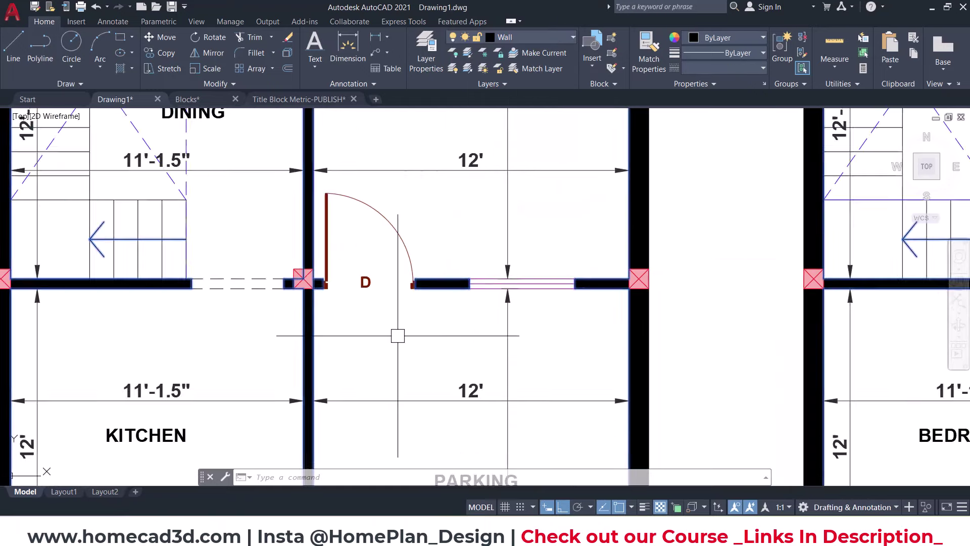
pyautogui.rightClick(582, 225)
pyautogui.moveTo(624, 371)
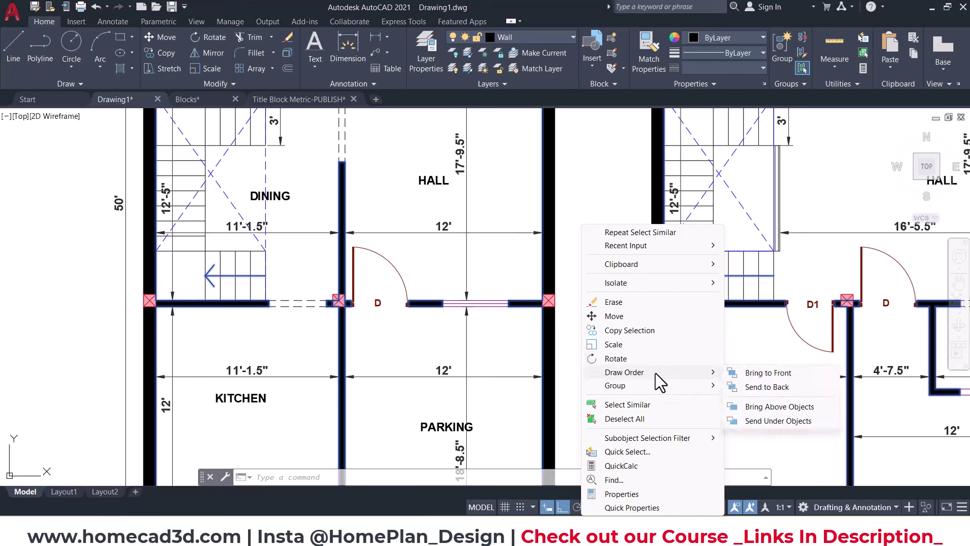
pyautogui.click(757, 374)
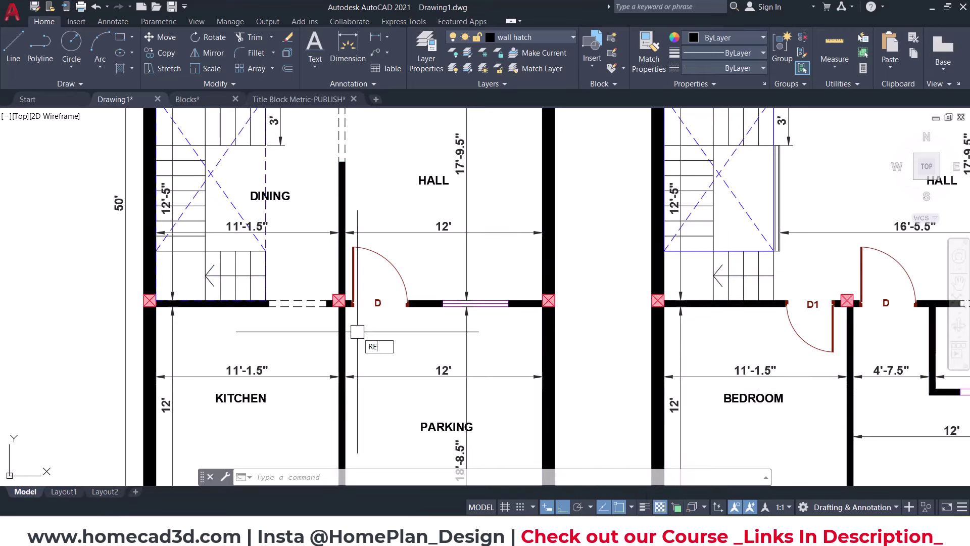
# Step: Select all similar columns and bring them in front of the walls
pyautogui.scroll(3, 318, 315)
pyautogui.scroll(2, 379, 238)
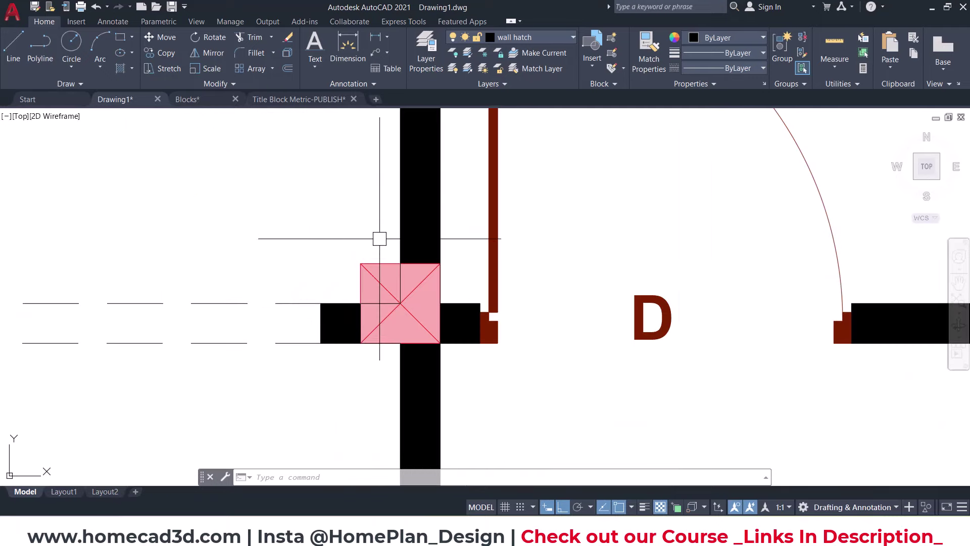
pyautogui.click(382, 238)
pyautogui.click(346, 277)
pyautogui.rightClick(307, 226)
pyautogui.click(376, 404)
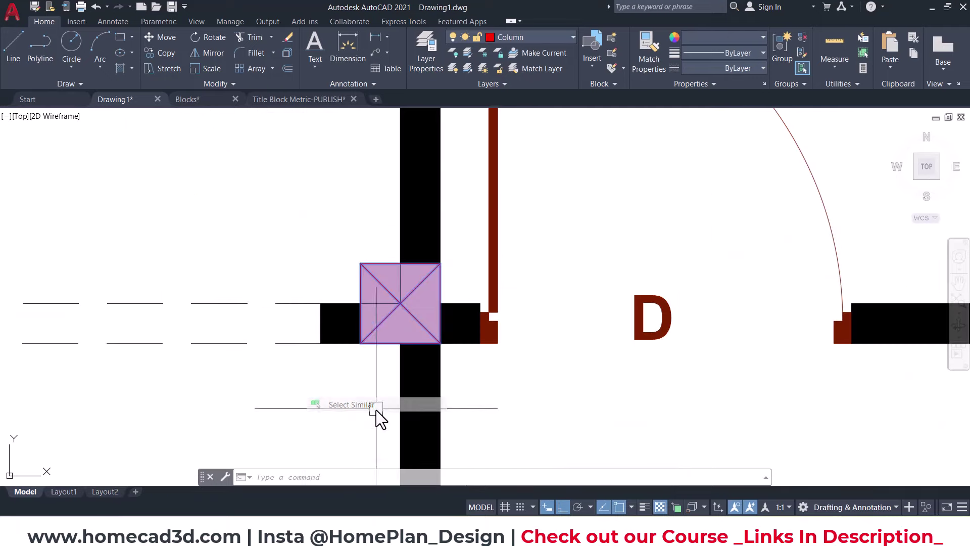
pyautogui.rightClick(376, 410)
pyautogui.click(436, 368)
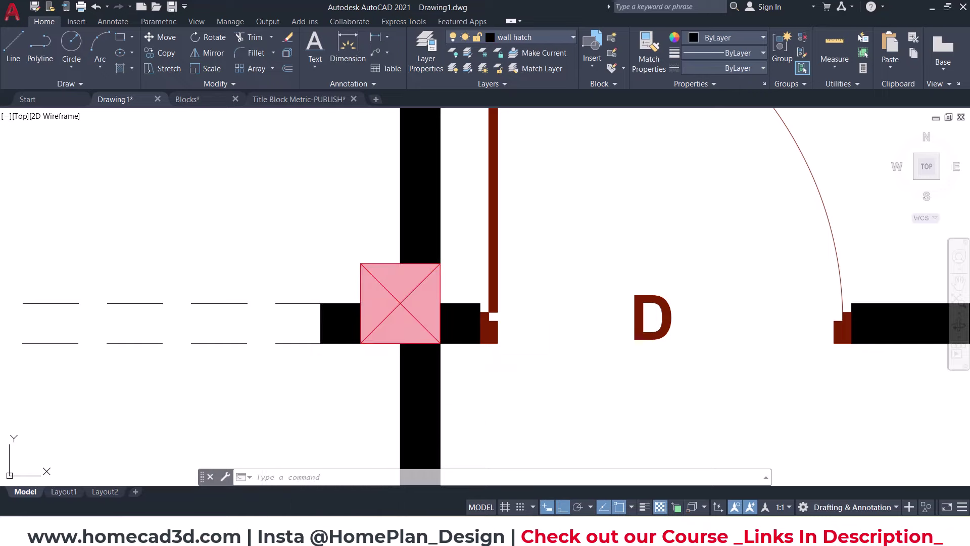
# Step: Check the hall, OTS and D1 door area in the plot preview, then close the plot settings
pyautogui.hotkey('ctrl', 'p')
pyautogui.click(299, 409)
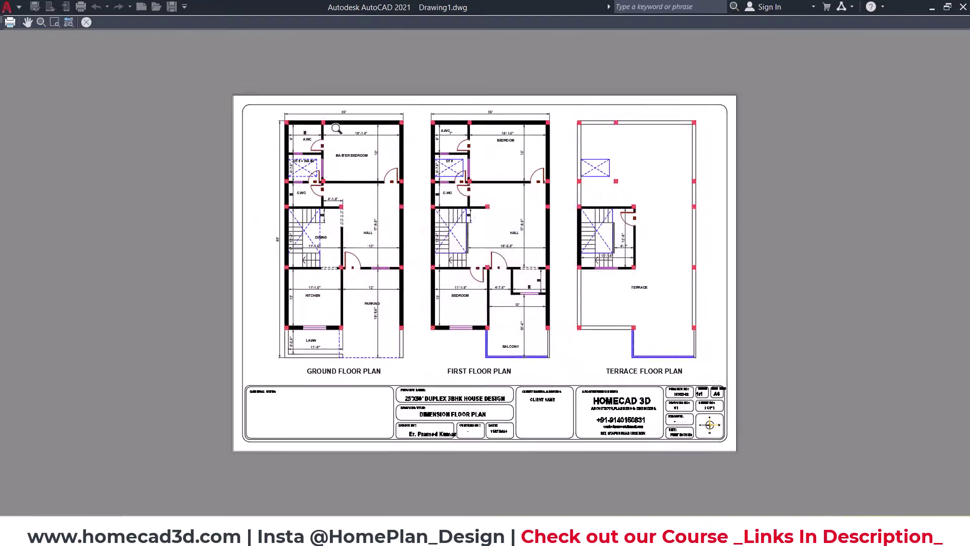
pyautogui.scroll(8, 336, 129)
pyautogui.scroll(-4, 328, 243)
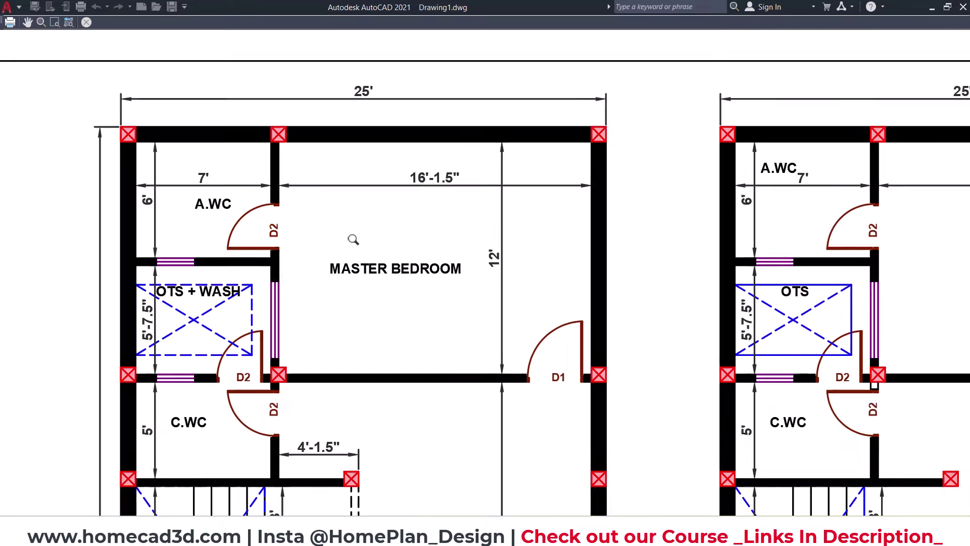
pyautogui.moveTo(429, 329); pyautogui.dragTo(424, 220, button='middle')
pyautogui.scroll(3, 571, 272)
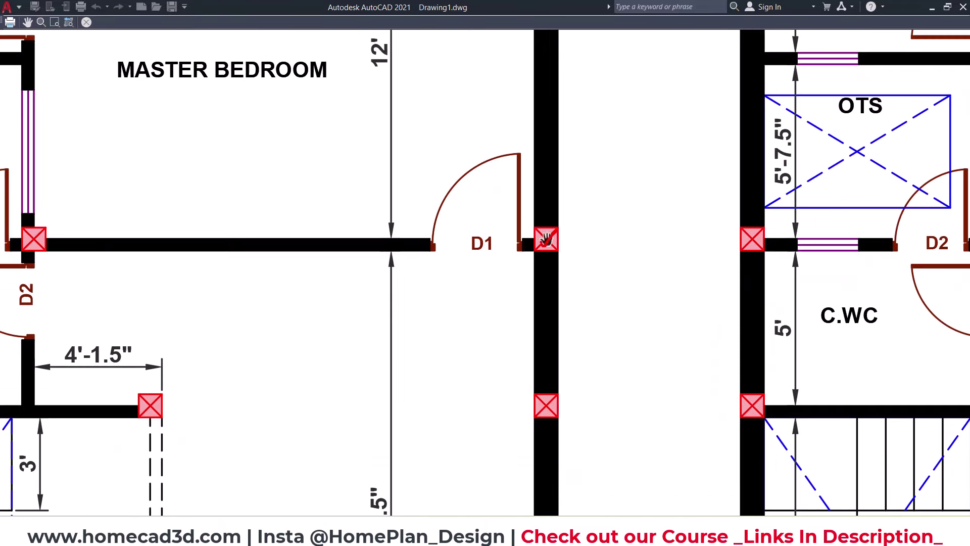
pyautogui.scroll(-2, 723, 244)
pyautogui.moveTo(723, 244); pyautogui.dragTo(424, 252, button='middle')
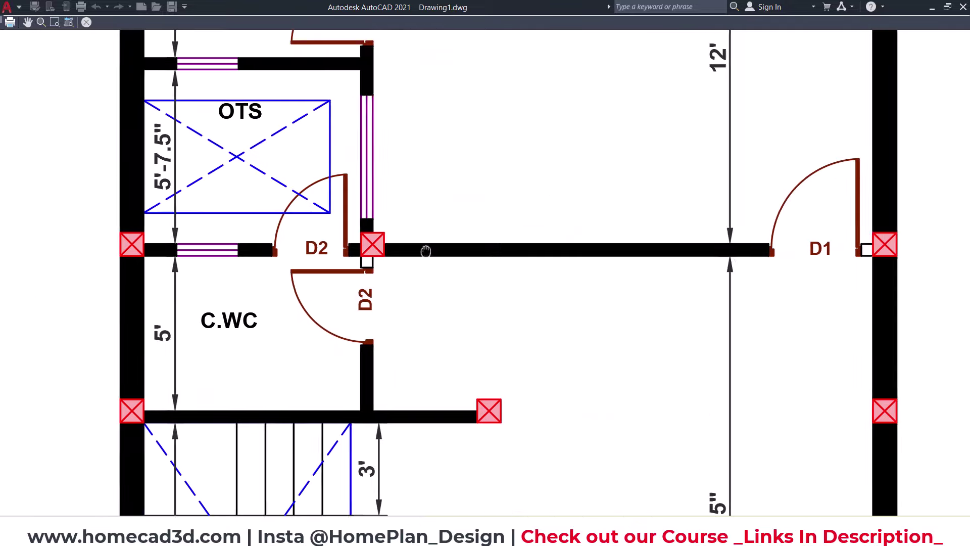
pyautogui.scroll(2, 528, 225)
pyautogui.moveTo(528, 225)
pyautogui.mouseDown(button='middle')
pyautogui.moveTo(532, 329)
pyautogui.moveTo(407, 284)
pyautogui.moveTo(623, 247)
pyautogui.mouseUp(button='middle')
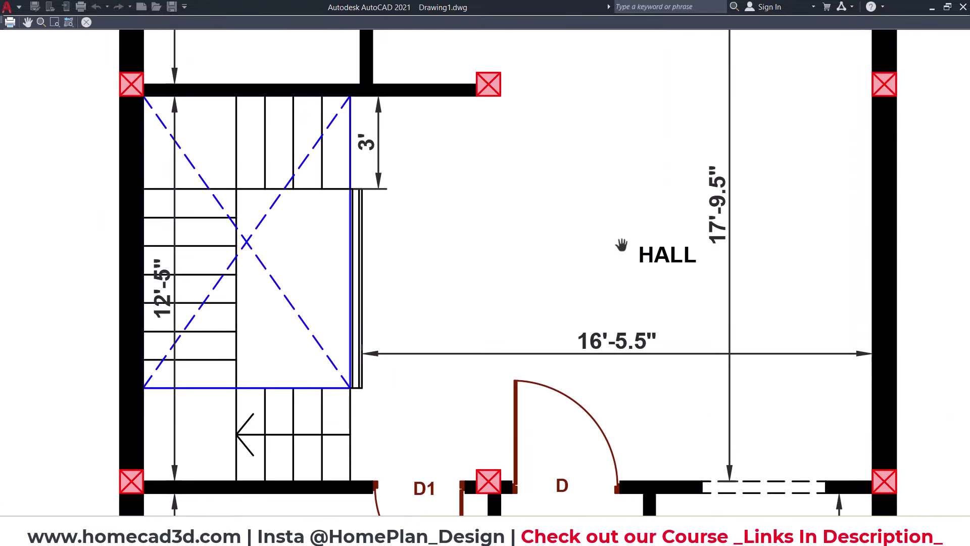
pyautogui.press('Escape')
pyautogui.press('Escape')
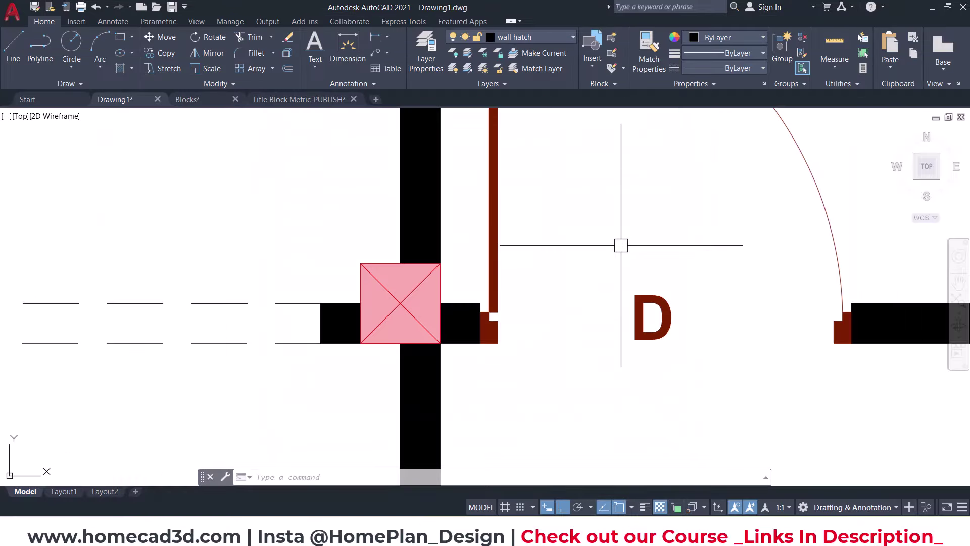
# Step: Set the default lineweight to 0.09 mm in Lineweight Settings
pyautogui.press('Return')
pyautogui.press('Escape')
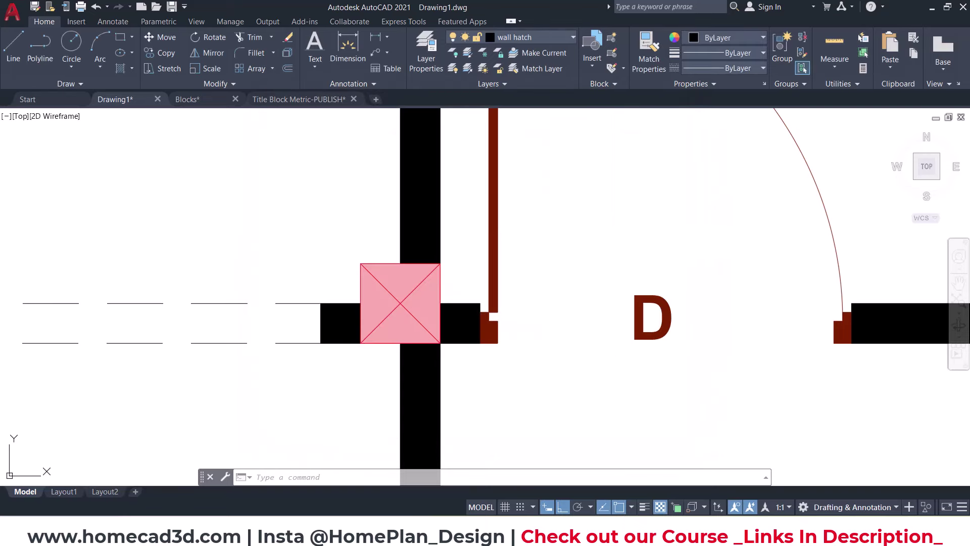
pyautogui.write('lw')
pyautogui.press('Return')
pyautogui.press('Return')
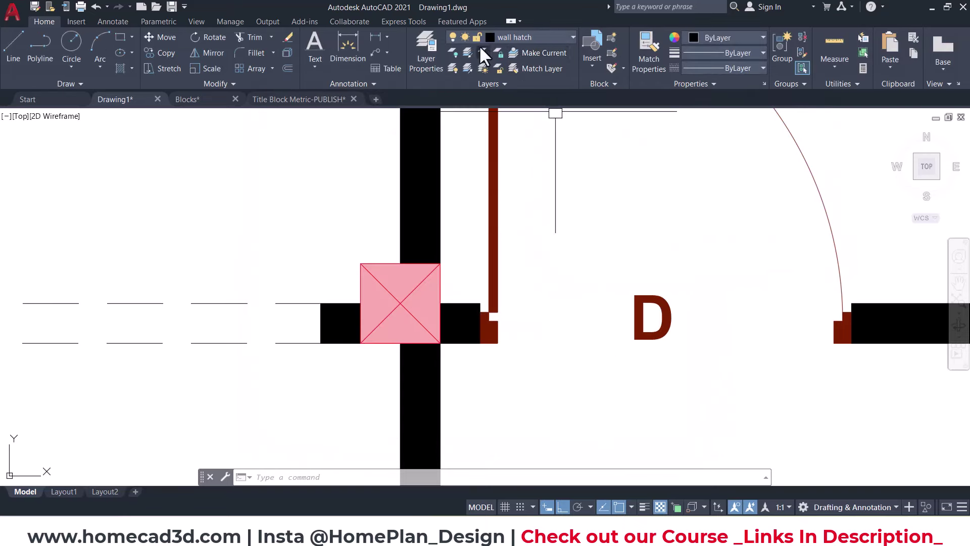
pyautogui.click(426, 50)
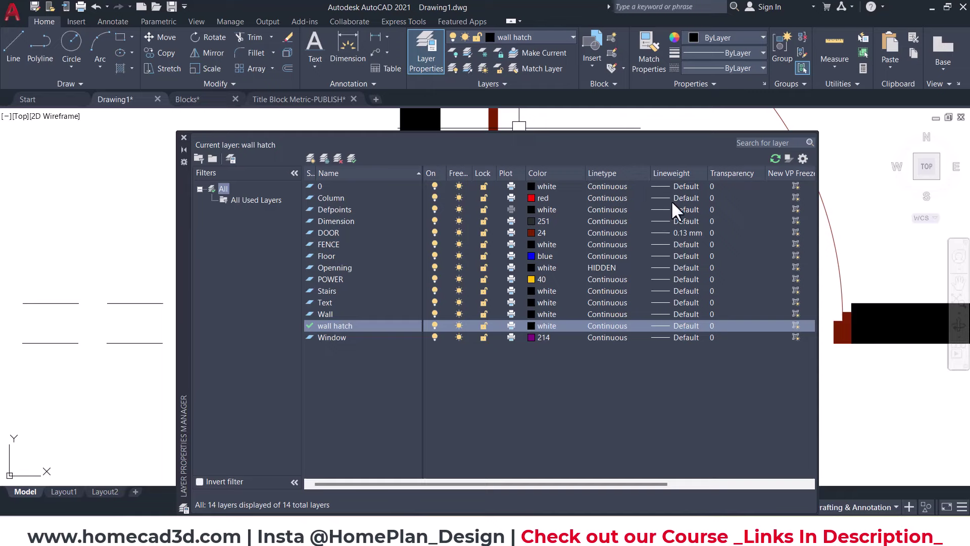
pyautogui.click(184, 139)
pyautogui.write('w')
pyautogui.press('Return')
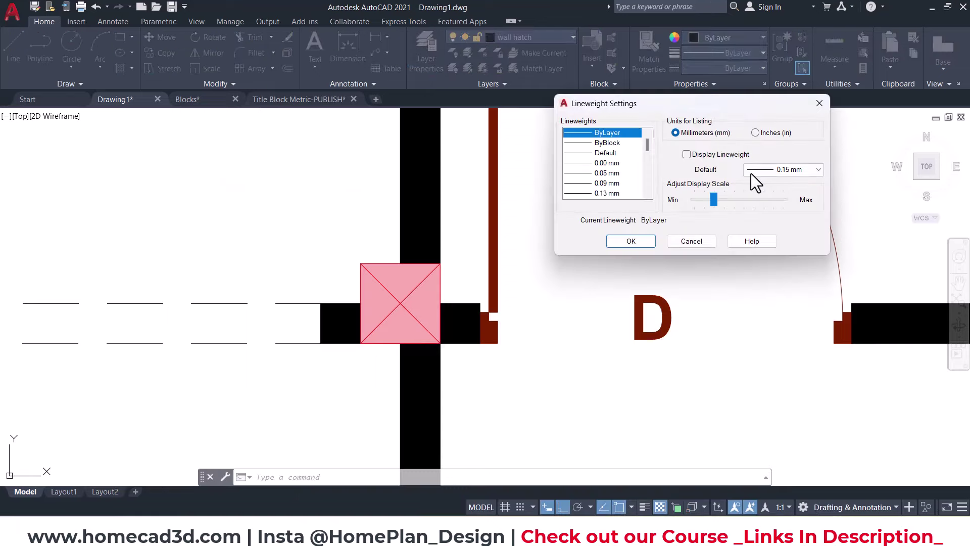
pyautogui.click(783, 169)
pyautogui.click(793, 192)
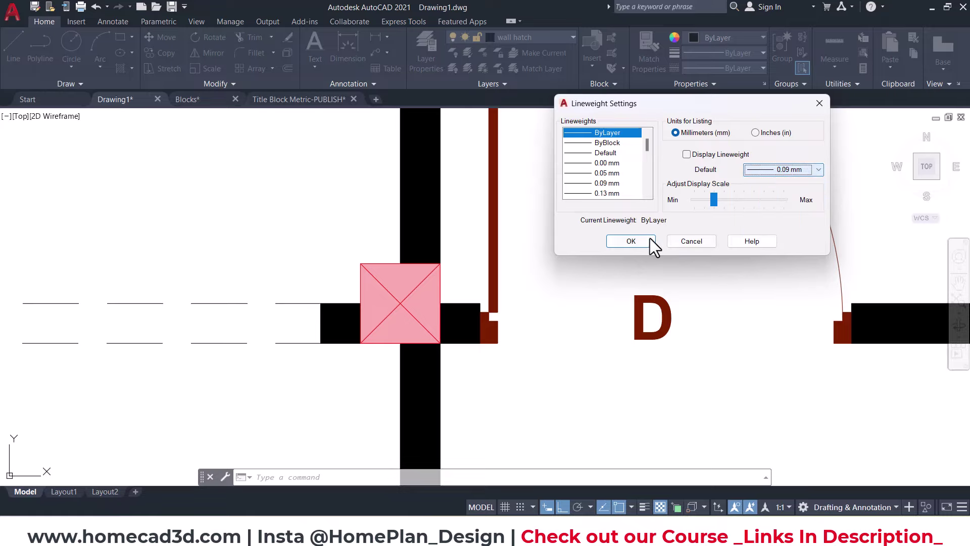
pyautogui.click(649, 239)
# Step: Preview the PDF plot and inspect the master bedroom area
pyautogui.hotkey('ctrl', 'p')
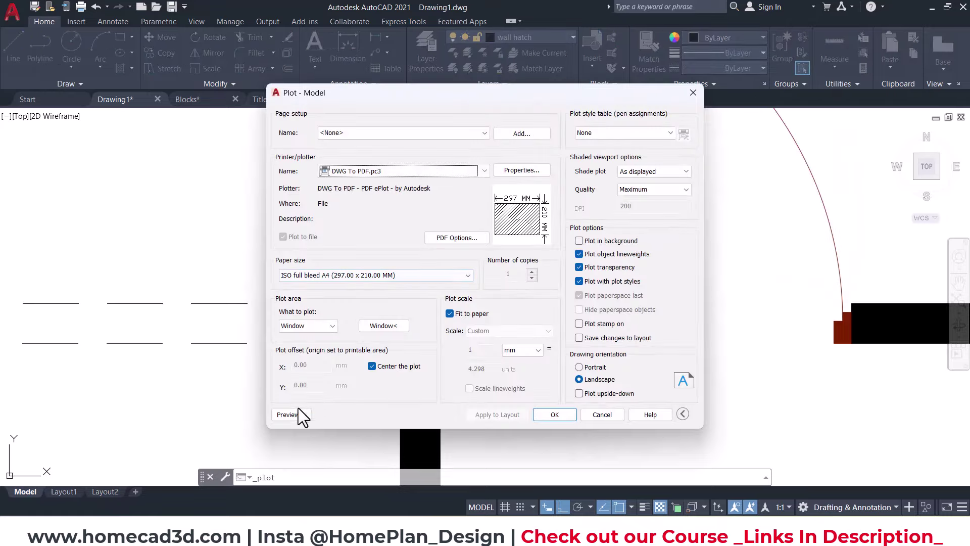
pyautogui.click(297, 409)
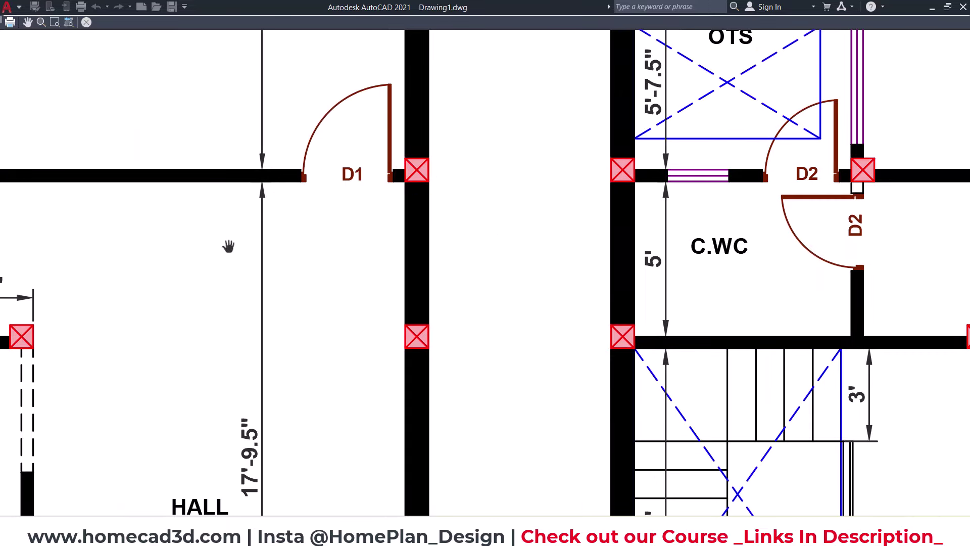
pyautogui.moveTo(228, 246); pyautogui.dragTo(438, 220)
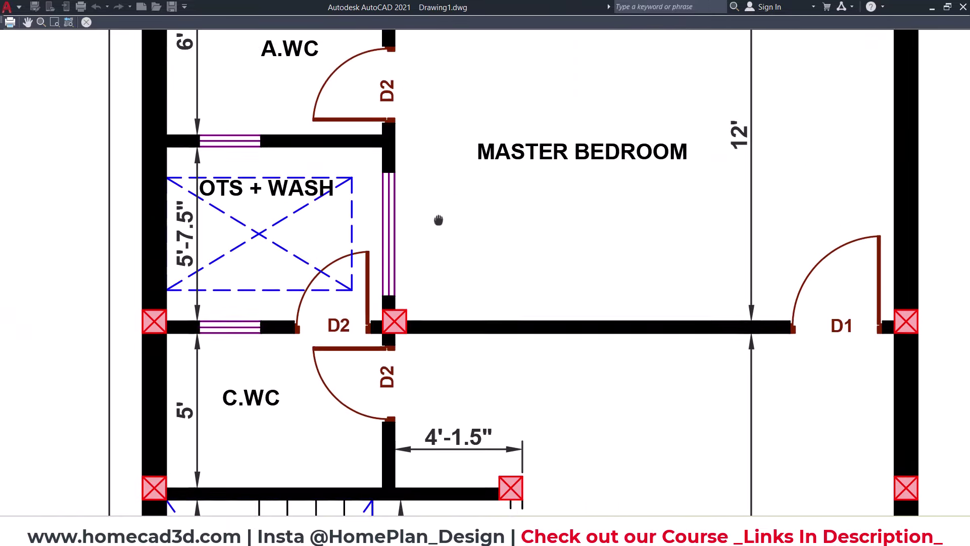
pyautogui.scroll(-3, 438, 220)
pyautogui.press('Escape')
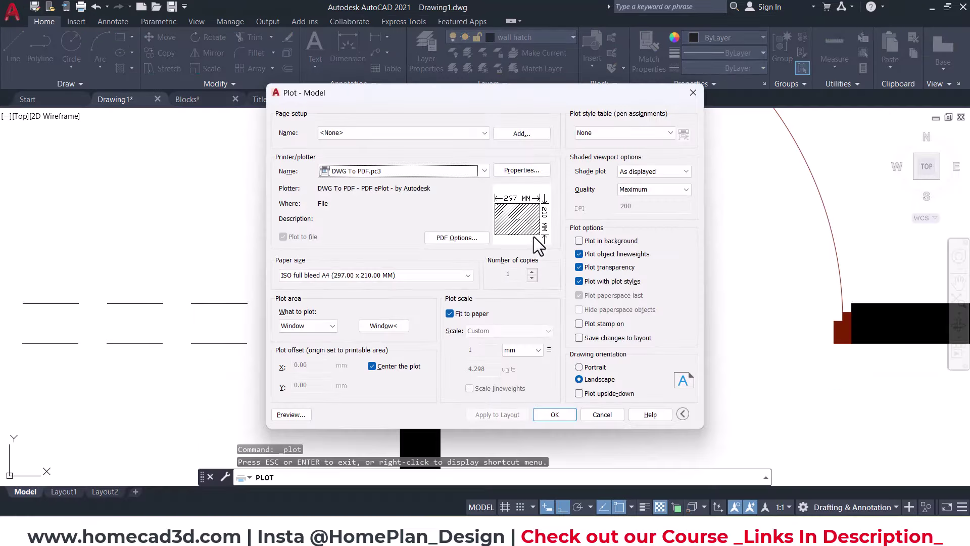
pyautogui.press('Escape')
# Step: Raise the default lineweight, trying 0.20 mm and then a thicker value
pyautogui.write('lw')
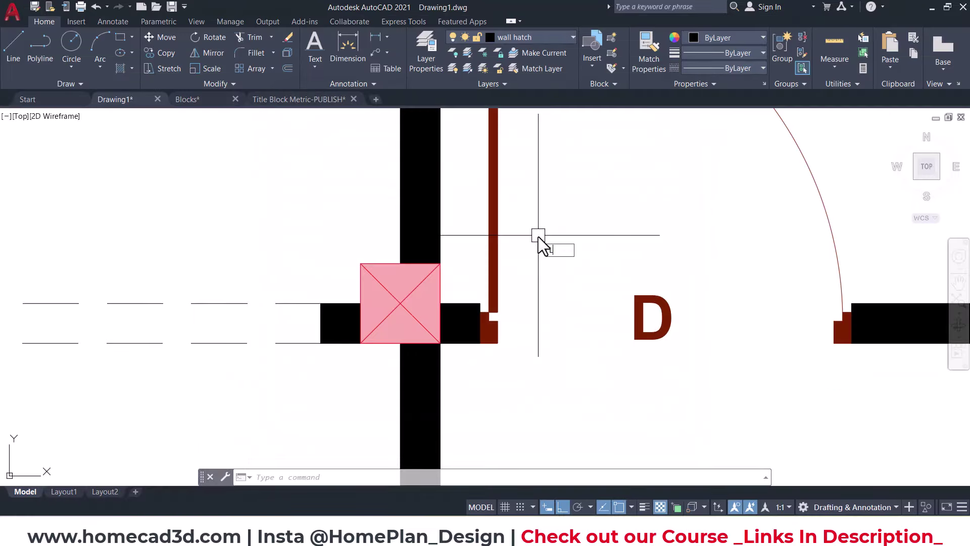
pyautogui.press('Return')
pyautogui.click(780, 169)
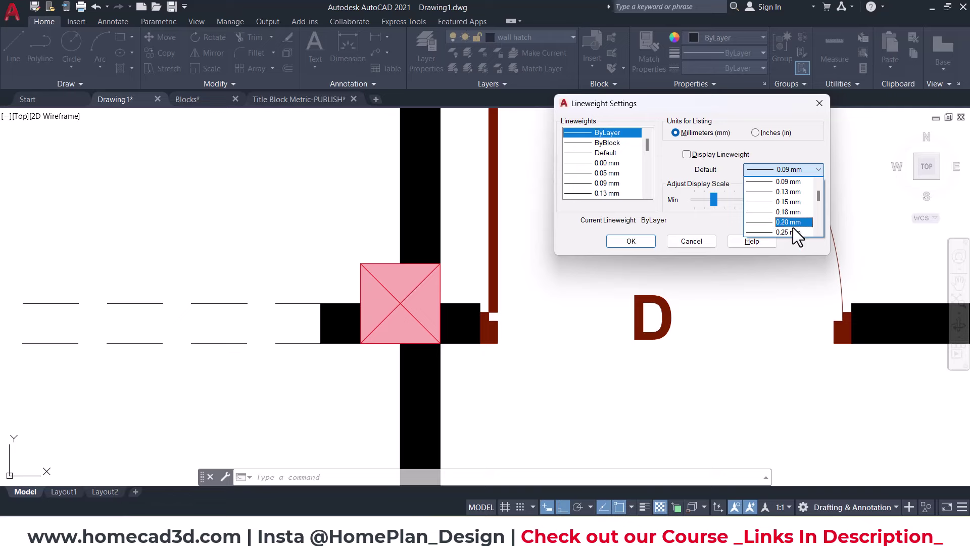
pyautogui.click(792, 222)
pyautogui.click(785, 171)
pyautogui.scroll(3, 786, 204)
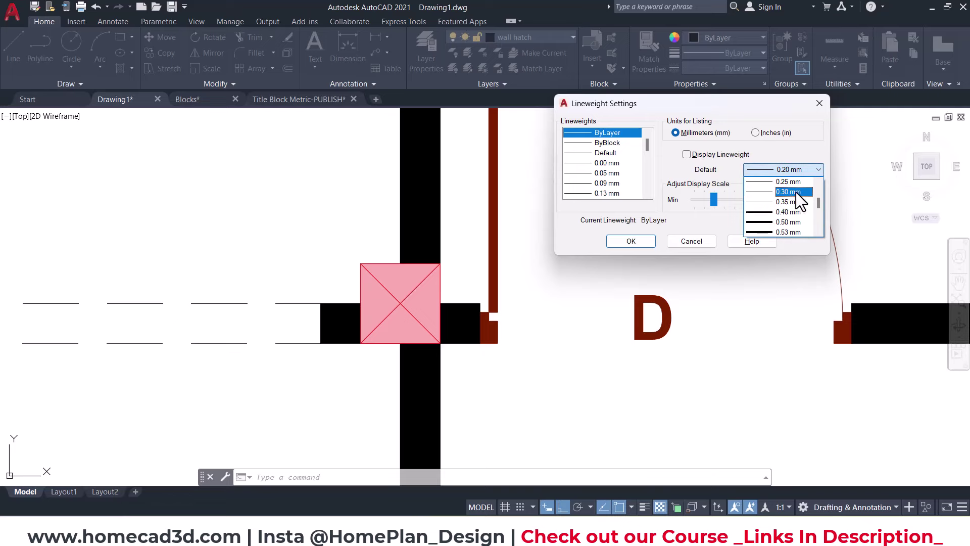
pyautogui.click(795, 191)
pyautogui.click(633, 242)
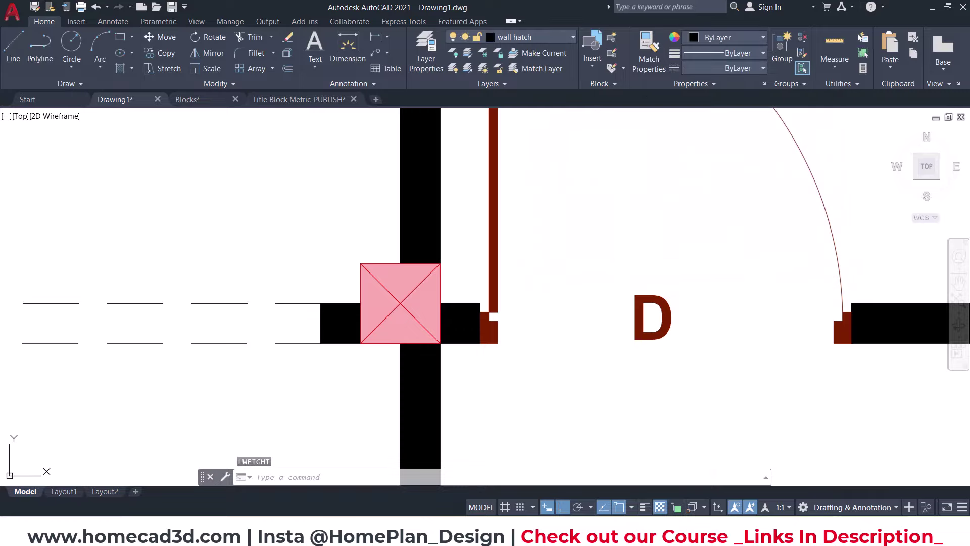
# Step: Preview the plot again to check the heavier lines around the master bedroom
pyautogui.hotkey('ctrl', 'p')
pyautogui.click(289, 415)
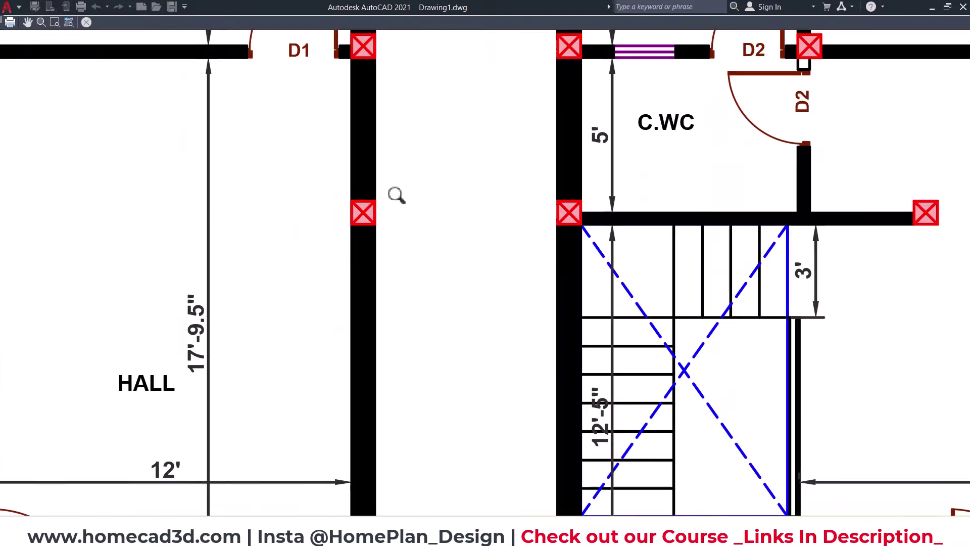
pyautogui.scroll(-2, 371, 160)
pyautogui.scroll(-2, 433, 177)
pyautogui.scroll(3, 374, 155)
pyautogui.moveTo(374, 156); pyautogui.dragTo(362, 229, button='middle')
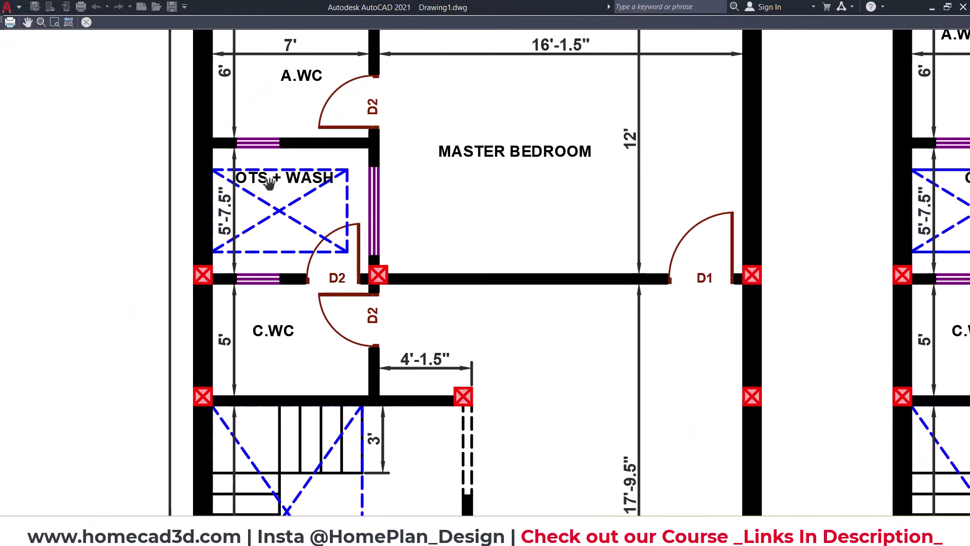
pyautogui.moveTo(270, 183)
pyautogui.mouseDown(button='middle')
pyautogui.moveTo(238, 216)
pyautogui.moveTo(331, 216)
pyautogui.mouseUp(button='middle')
pyautogui.press('Escape')
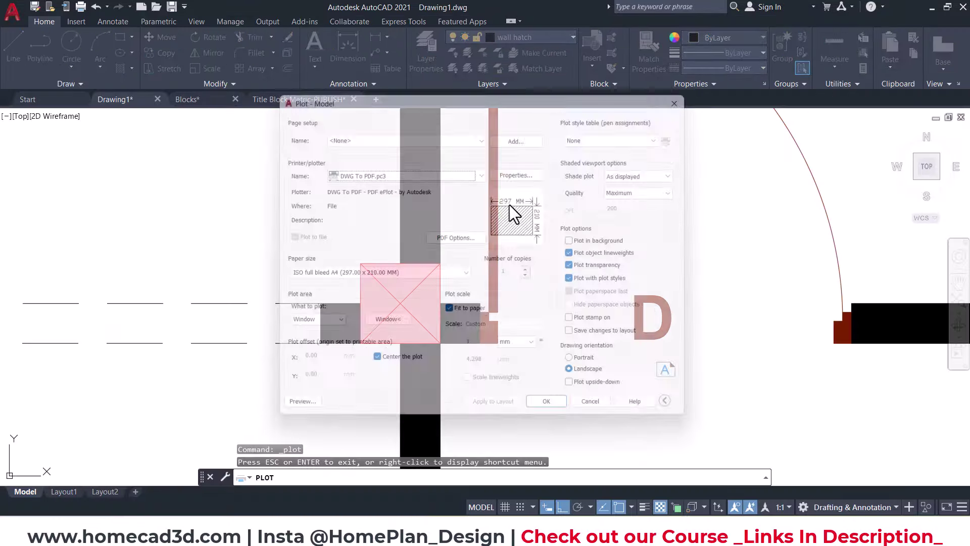
pyautogui.press('Escape')
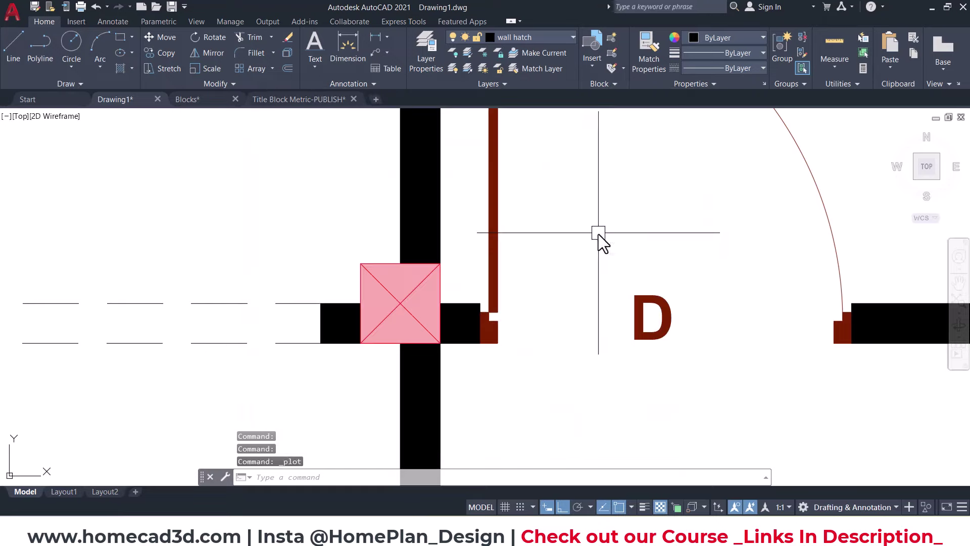
# Step: Try a 0.35 mm default lineweight
pyautogui.write('LW')
pyautogui.press('Return')
pyautogui.click(793, 169)
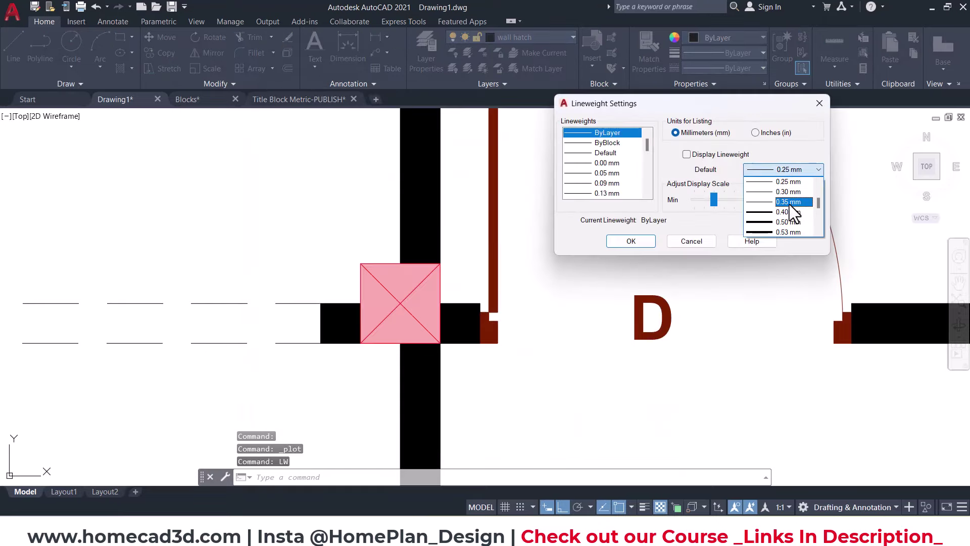
pyautogui.click(793, 205)
pyautogui.press('Escape')
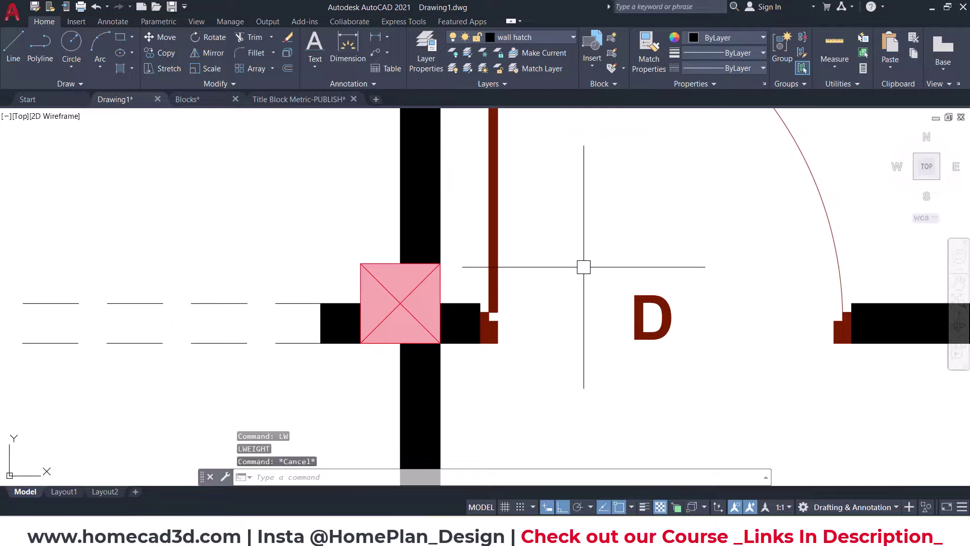
# Step: Preview the plot and inspect the C.WC, D1 and master bedroom areas
pyautogui.hotkey('ctrl', 'p')
pyautogui.click(287, 414)
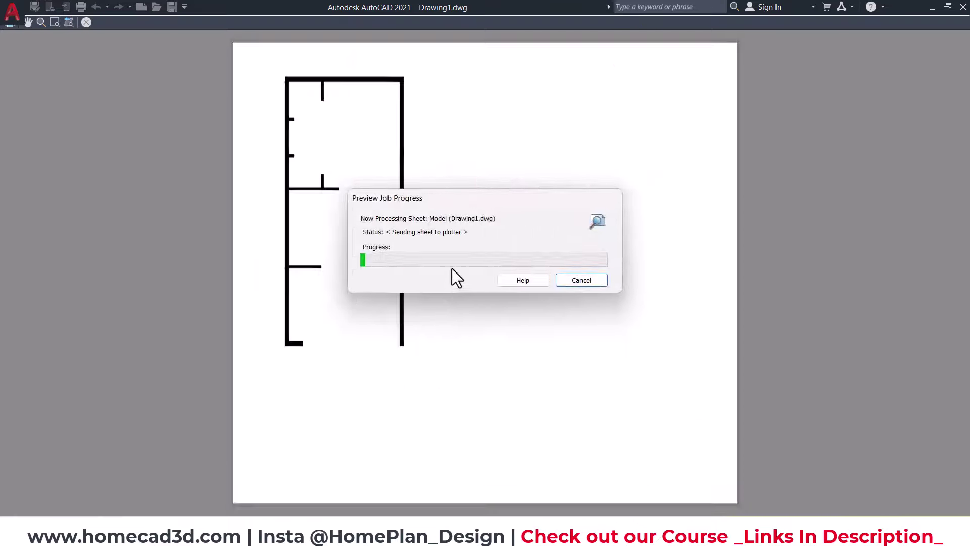
pyautogui.scroll(5, 488, 279)
pyautogui.scroll(-1, 488, 278)
pyautogui.scroll(2, 488, 278)
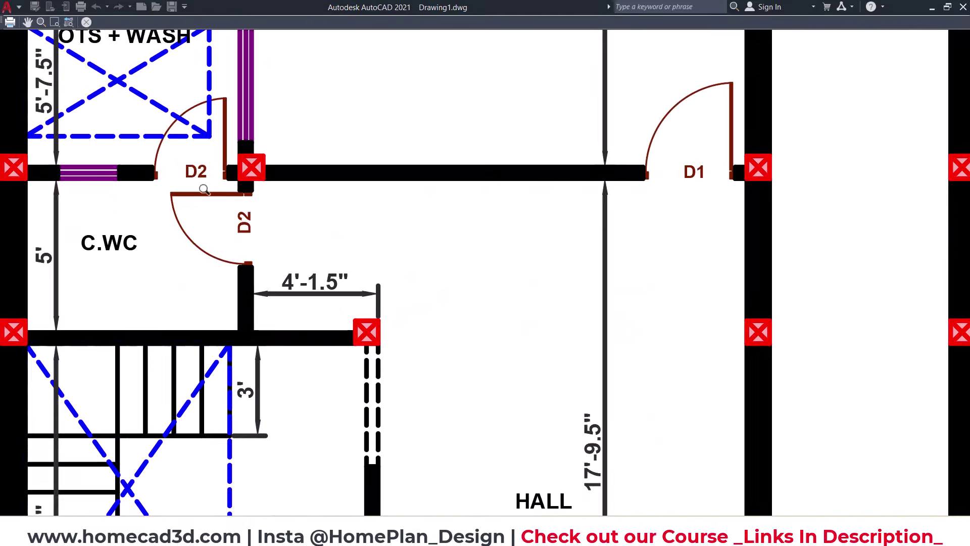
pyautogui.moveTo(303, 140)
pyautogui.mouseDown(button='middle')
pyautogui.moveTo(478, 333)
pyautogui.moveTo(467, 331)
pyautogui.mouseUp(button='middle')
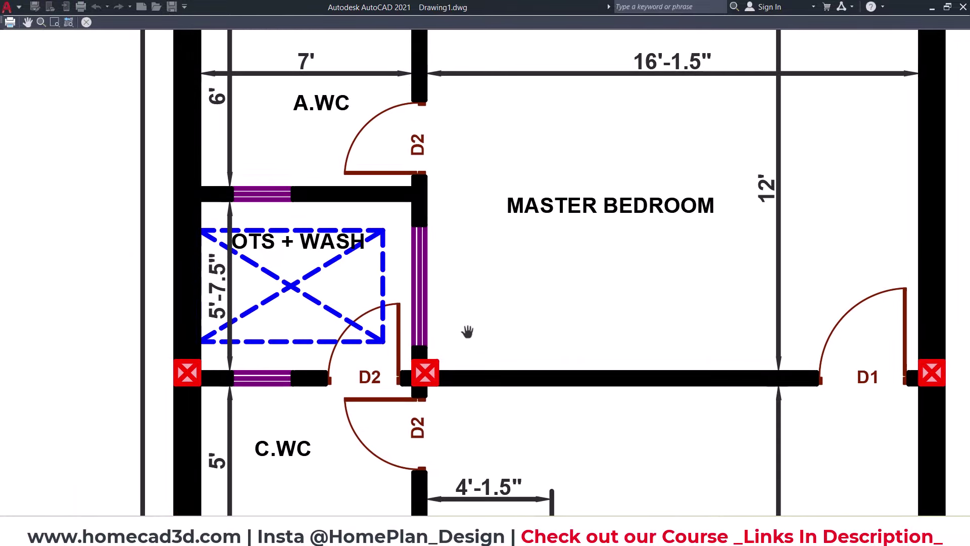
pyautogui.moveTo(397, 179); pyautogui.dragTo(254, 249, button='middle')
pyautogui.moveTo(718, 274)
pyautogui.mouseDown(button='middle')
pyautogui.moveTo(526, 183)
pyautogui.moveTo(491, 250)
pyautogui.mouseUp(button='middle')
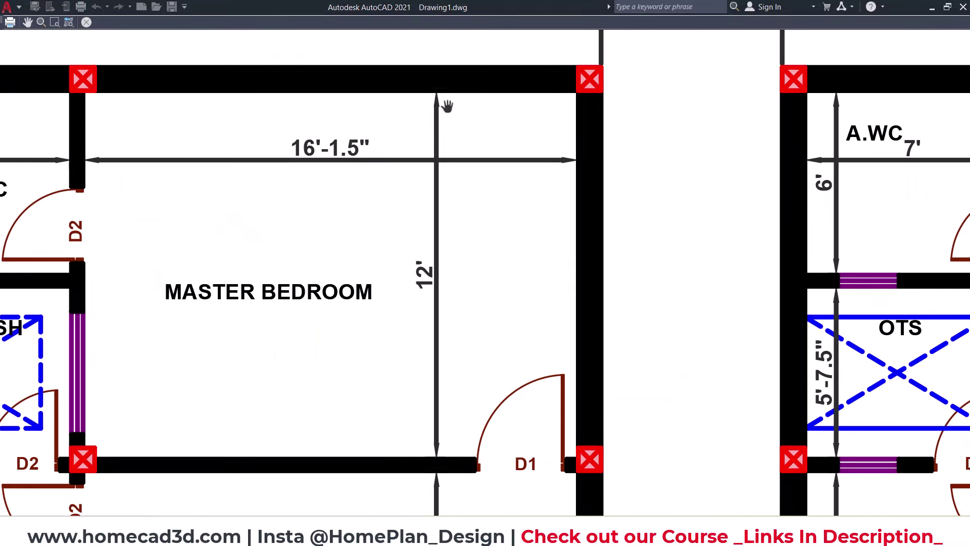
pyautogui.press('Escape')
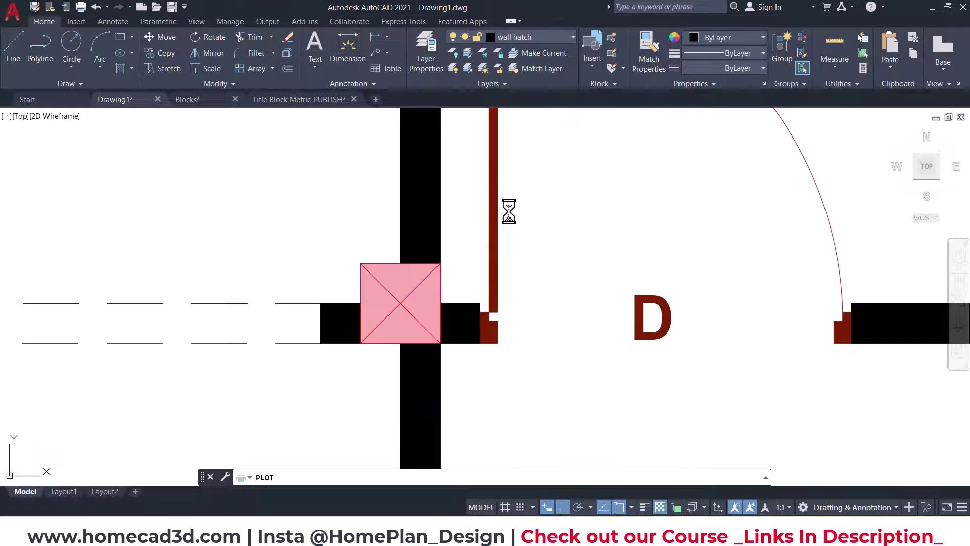
pyautogui.press('Escape')
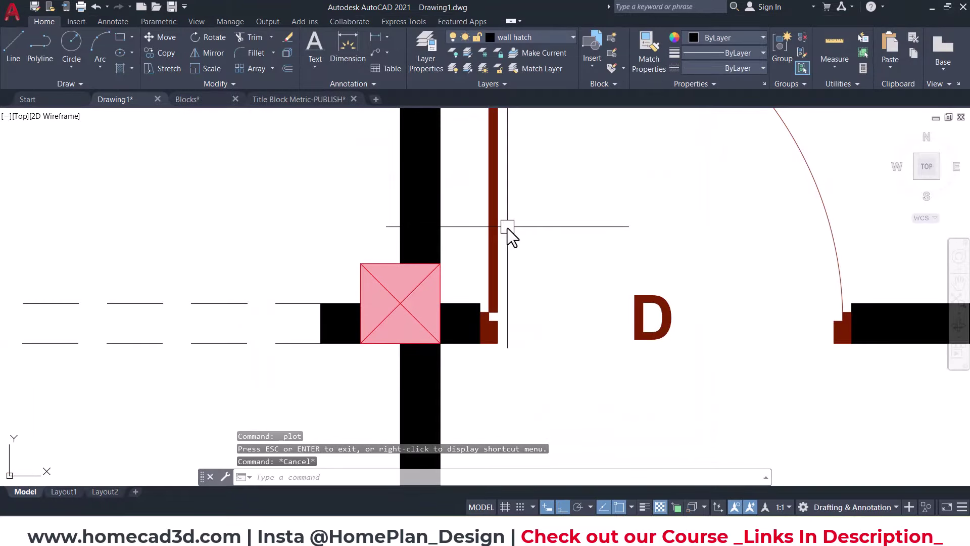
# Step: Review the default lineweight list again without changing it
pyautogui.write('LW')
pyautogui.press('Return')
pyautogui.click(818, 169)
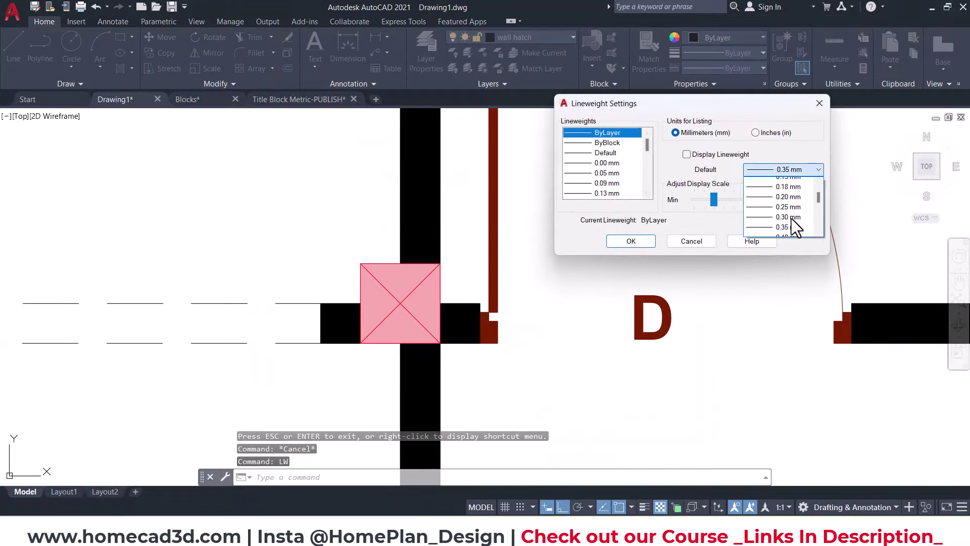
pyautogui.press('Escape')
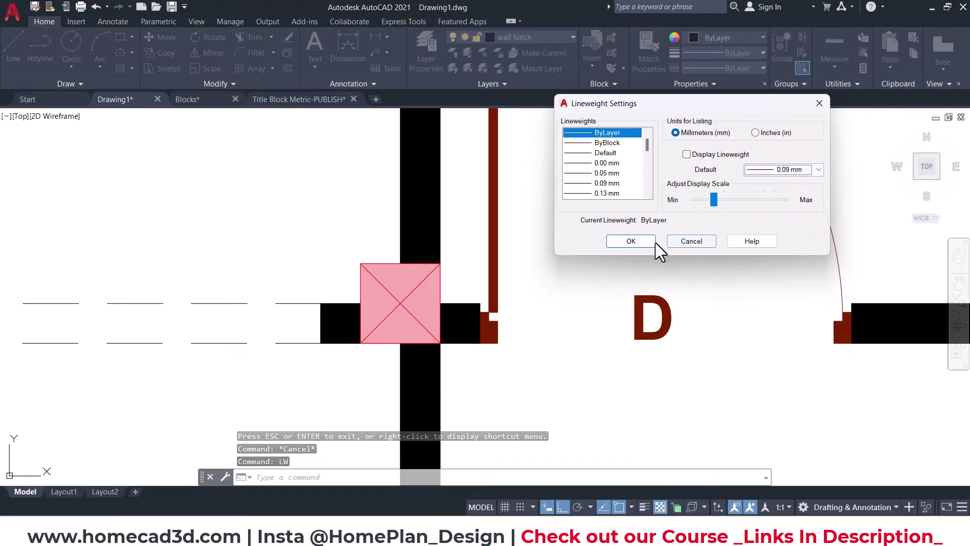
pyautogui.press('Escape')
# Step: Preview the final A4 plot, checking both floor plans and the title block
pyautogui.hotkey('ctrl', 'p')
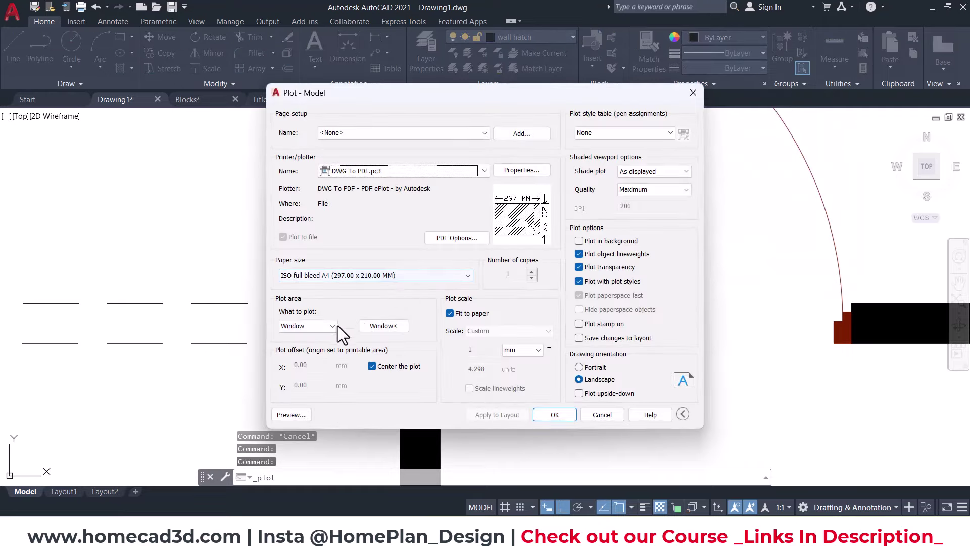
pyautogui.click(377, 326)
pyautogui.press('Escape')
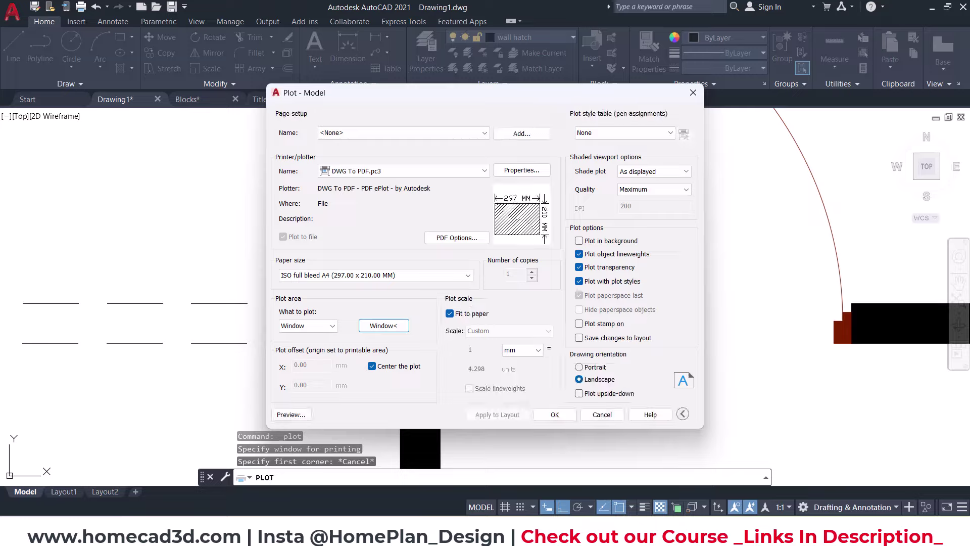
pyautogui.click(290, 414)
pyautogui.scroll(5, 534, 237)
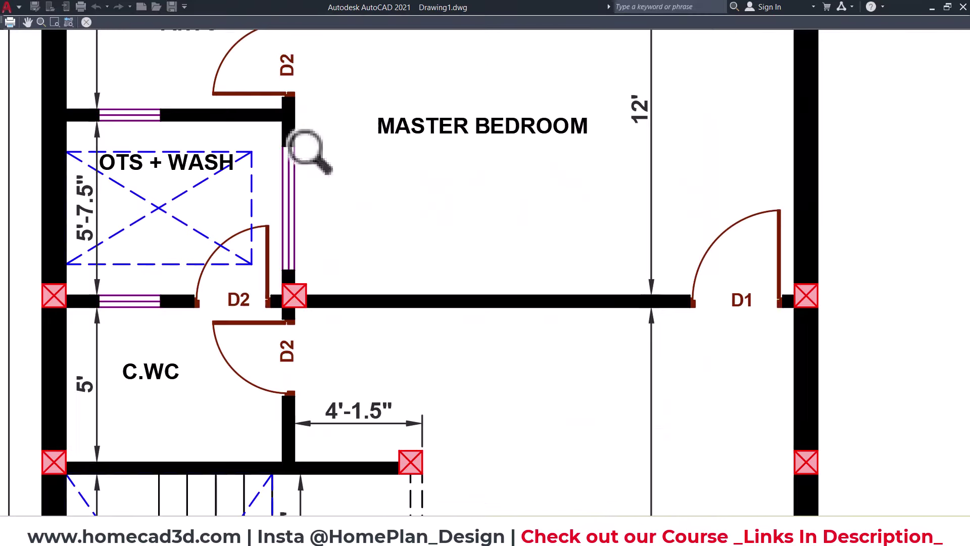
pyautogui.moveTo(430, 176); pyautogui.dragTo(402, 335, button='middle')
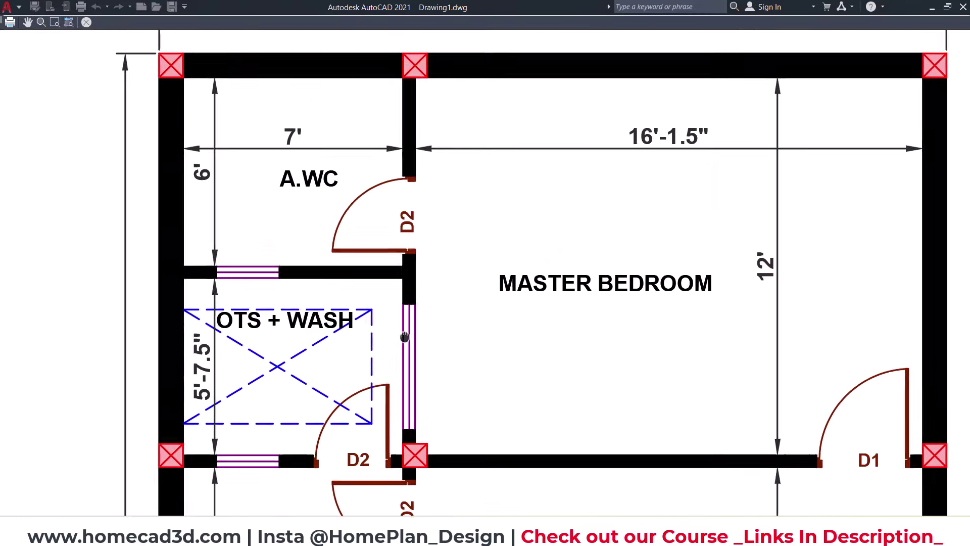
pyautogui.scroll(-3, 607, 190)
pyautogui.moveTo(607, 190)
pyautogui.mouseDown(button='middle')
pyautogui.moveTo(489, 210)
pyautogui.moveTo(455, 277)
pyautogui.mouseUp(button='middle')
pyautogui.scroll(-2, 435, 222)
pyautogui.scroll(-2, 438, 198)
pyautogui.moveTo(342, 314); pyautogui.dragTo(363, 225, button='middle')
pyautogui.scroll(2, 362, 225)
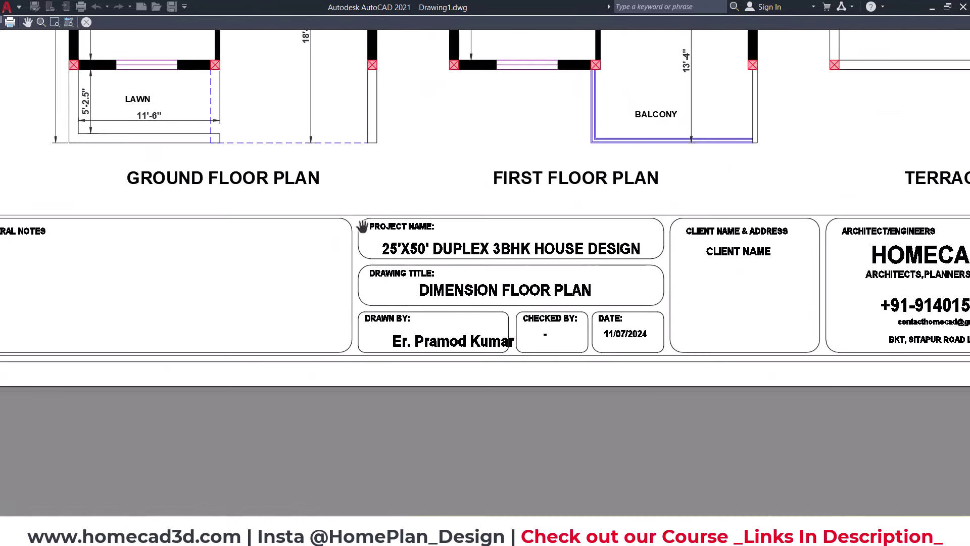
pyautogui.press('Escape')
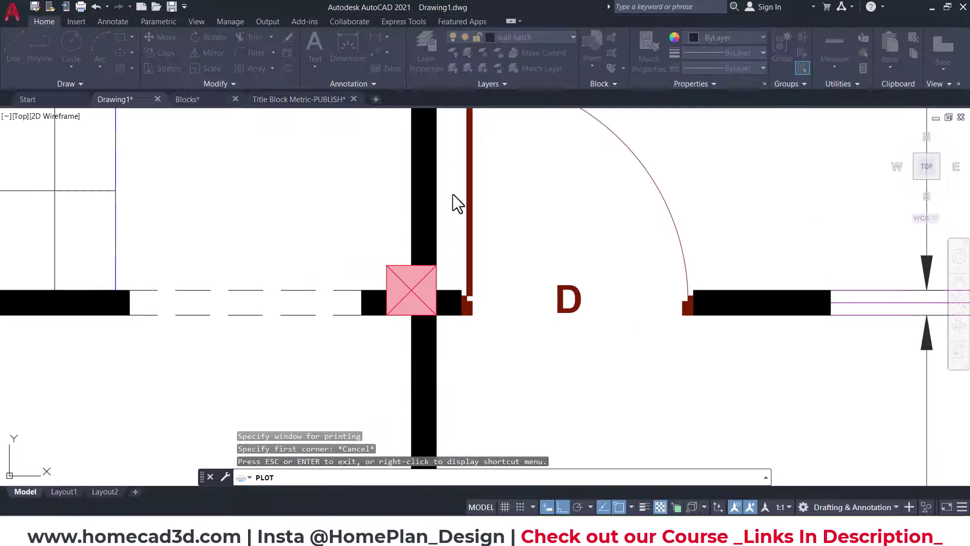
# Step: Make layer 0 current and turn off the Dimension layer
pyautogui.click(589, 413)
pyautogui.scroll(-2, 555, 303)
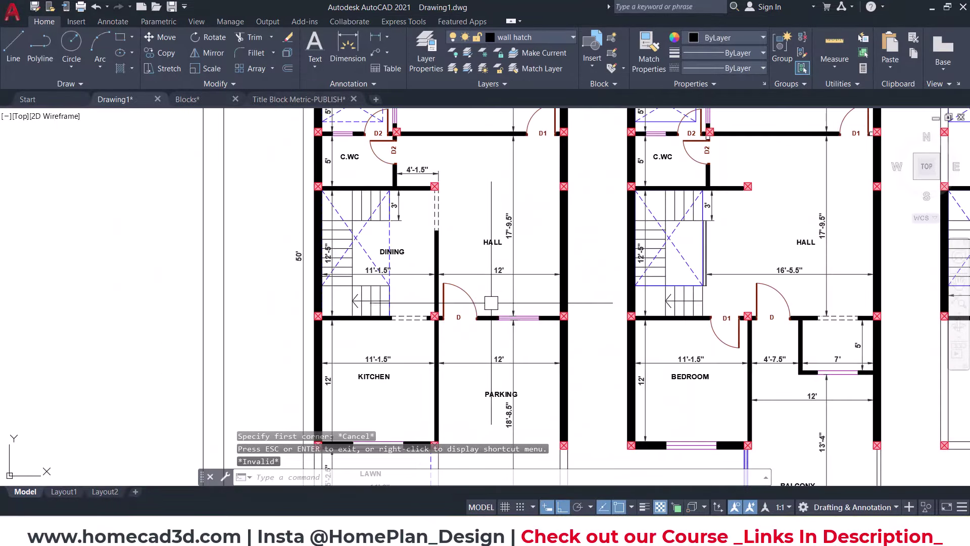
pyautogui.moveTo(533, 132)
pyautogui.mouseDown(button='middle')
pyautogui.moveTo(449, 265)
pyautogui.moveTo(381, 289)
pyautogui.mouseUp(button='middle')
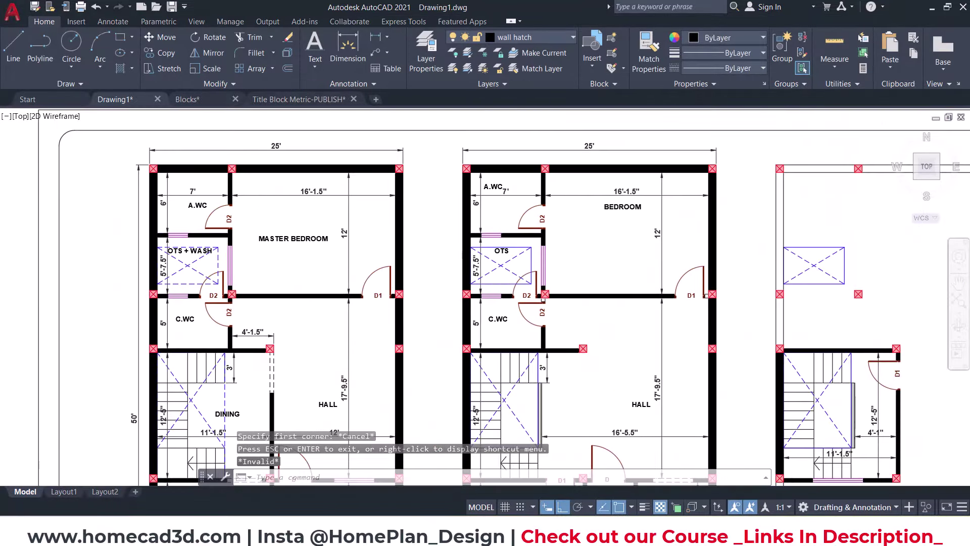
pyautogui.scroll(-2, 485, 135)
pyautogui.scroll(-2, 485, 135)
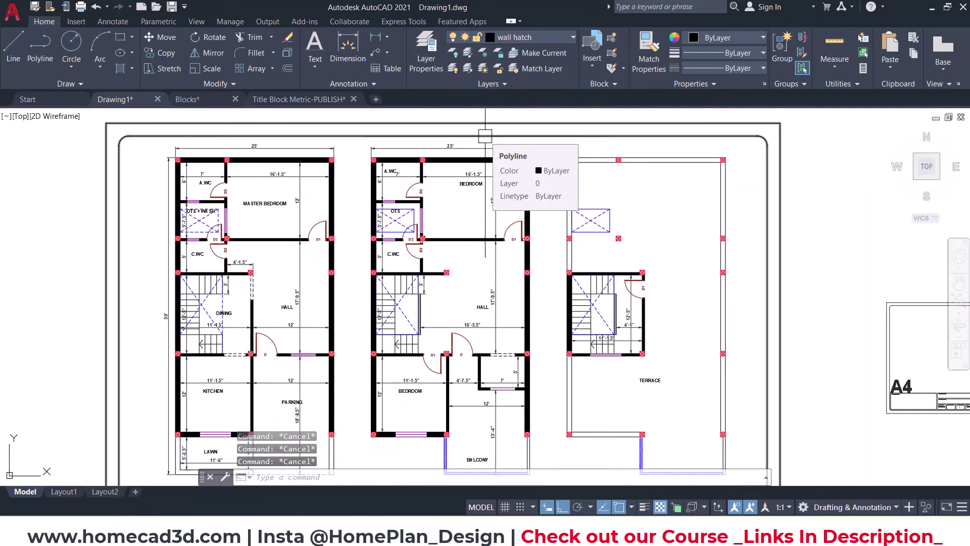
pyautogui.scroll(-1, 485, 135)
pyautogui.scroll(-1, 422, 113)
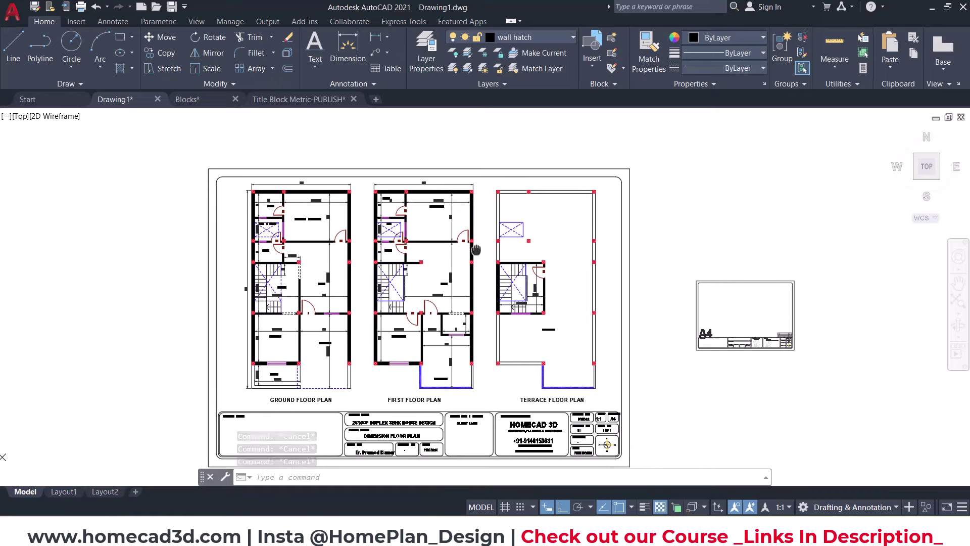
pyautogui.click(513, 41)
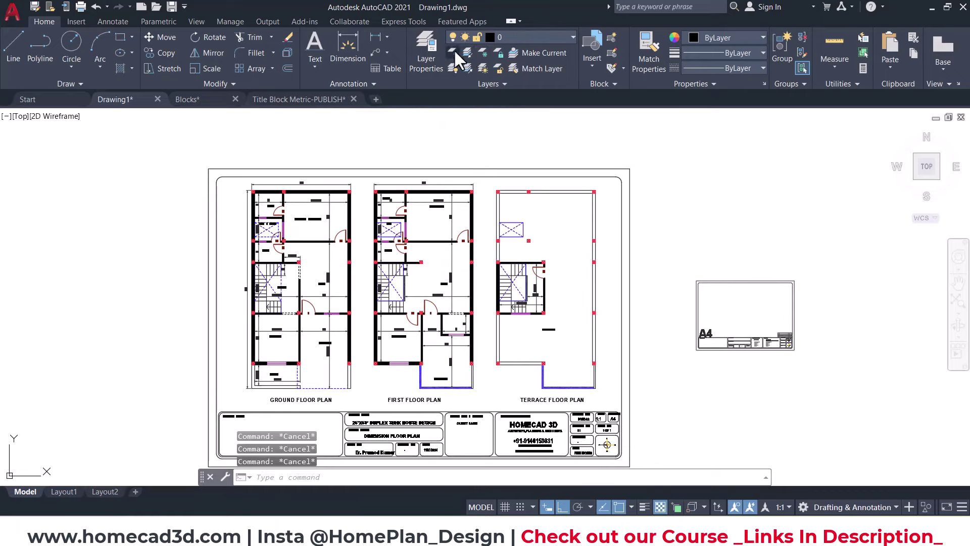
pyautogui.click(467, 52)
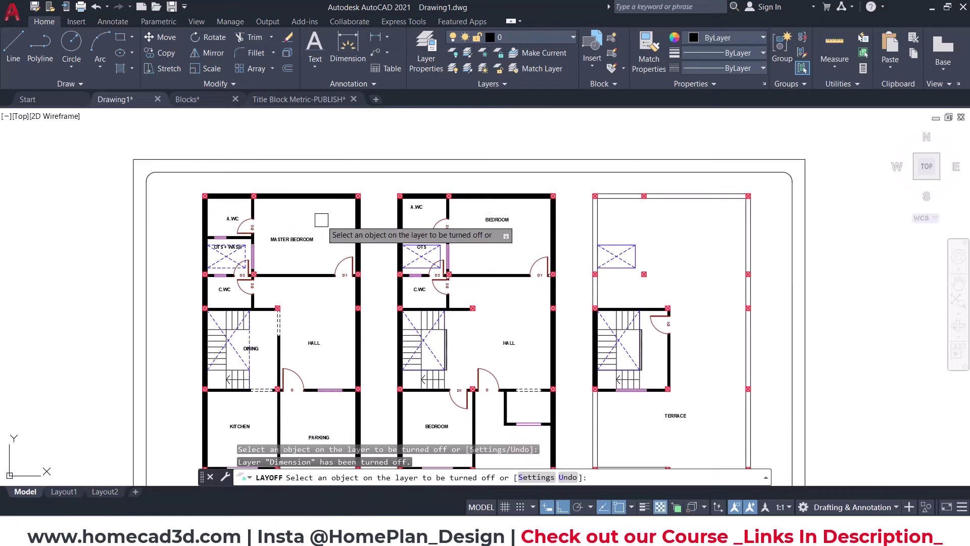
pyautogui.click(410, 276)
pyautogui.scroll(-2, 143, 148)
pyautogui.press('Escape')
pyautogui.press('Escape')
# Step: Copy the whole sheet to the right, then turn all layers back on
pyautogui.click(133, 134)
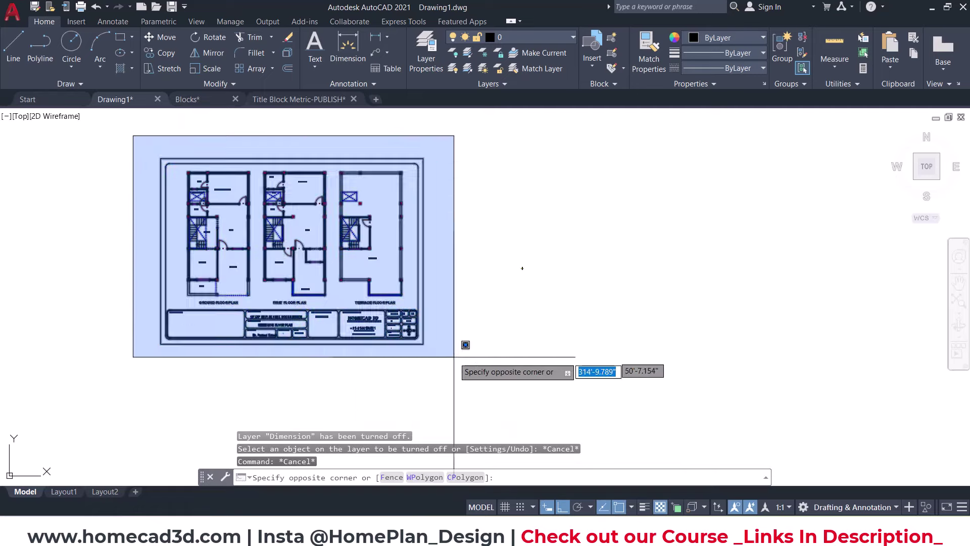
pyautogui.click(463, 346)
pyautogui.click(160, 52)
pyautogui.click(160, 159)
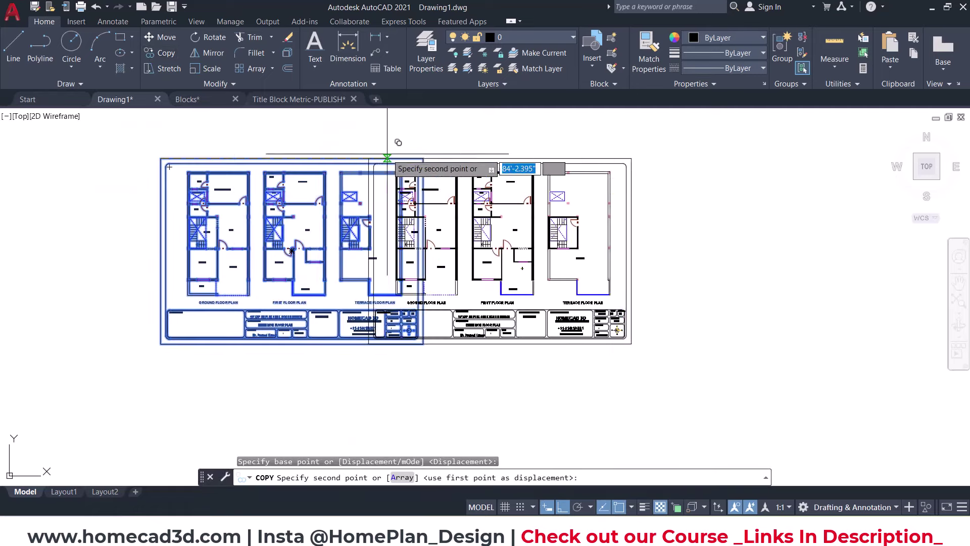
pyautogui.click(454, 151)
pyautogui.press('Escape')
pyautogui.click(453, 68)
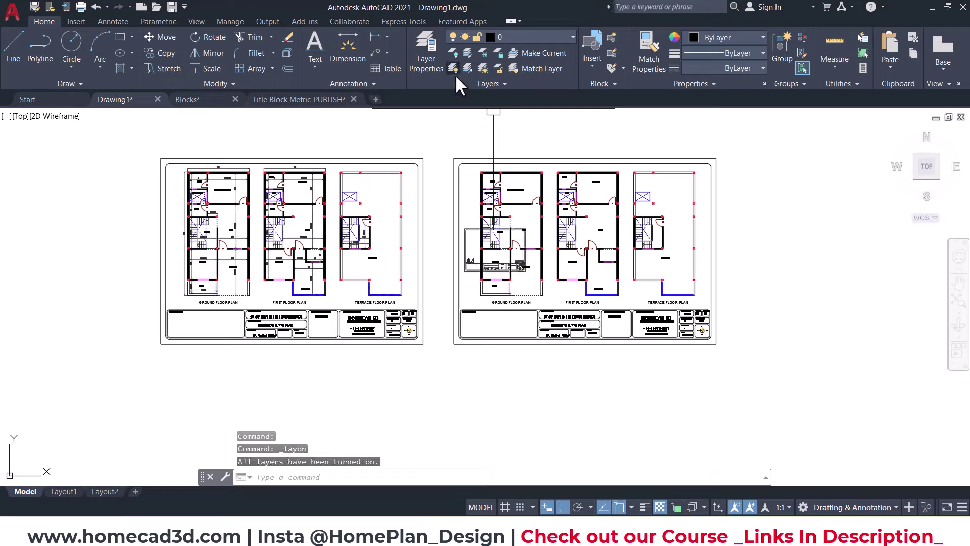
pyautogui.press('Escape')
pyautogui.press('Escape')
pyautogui.press('Escape')
pyautogui.scroll(6, 568, 325)
pyautogui.scroll(3, 569, 324)
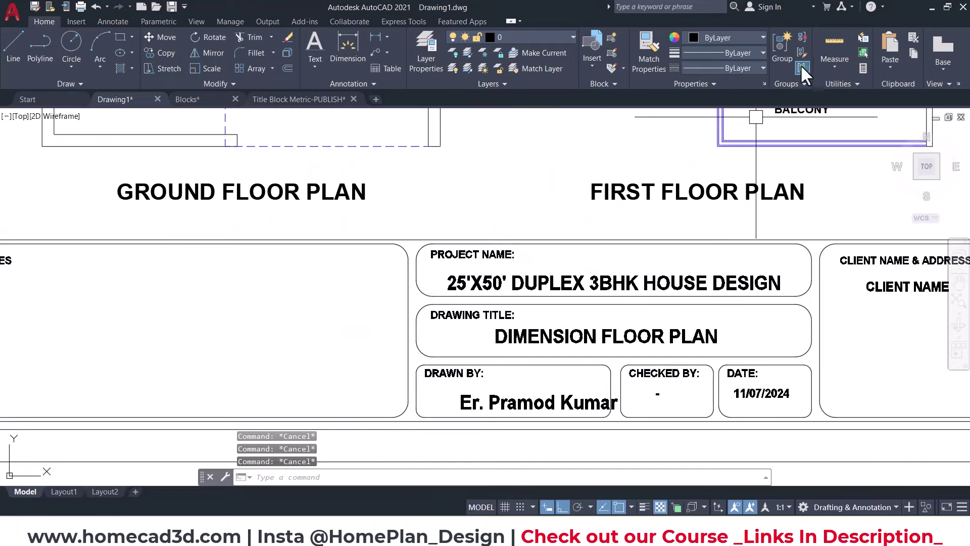
# Step: Replace DIMENSION with FURNITURE so the copied title reads FURNITURE FLOOR PLAN
pyautogui.doubleClick(593, 339)
pyautogui.moveTo(596, 339); pyautogui.dragTo(433, 350)
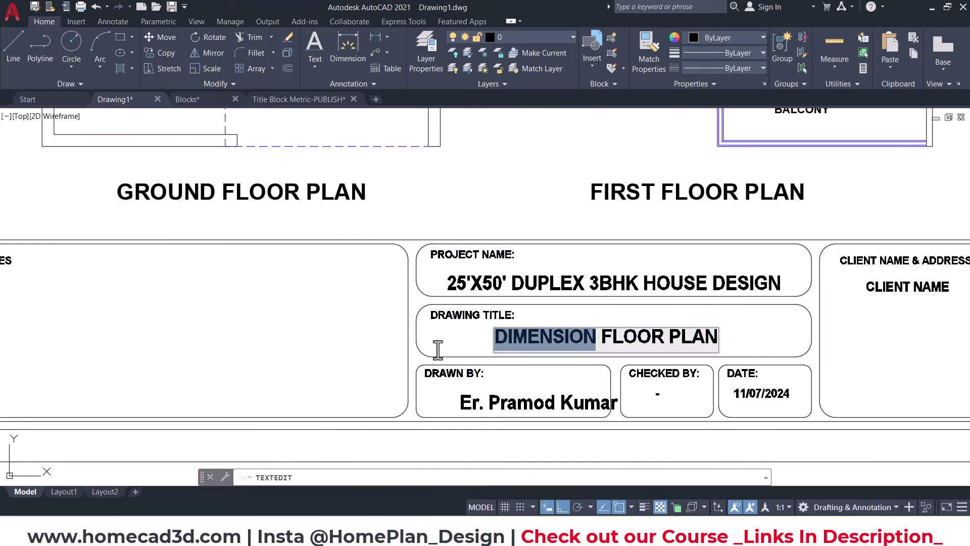
pyautogui.write('FURN')
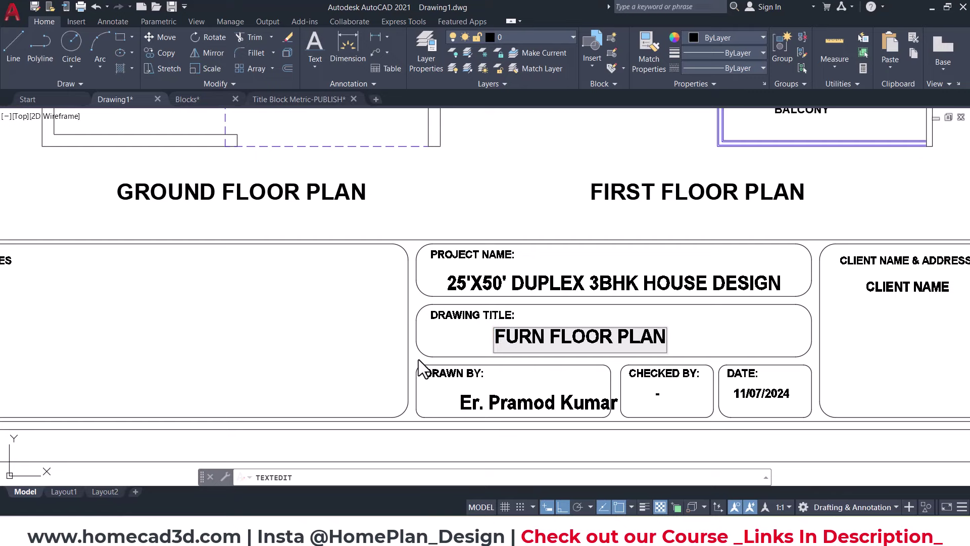
pyautogui.press('BackSpace')
pyautogui.write('NITURE')
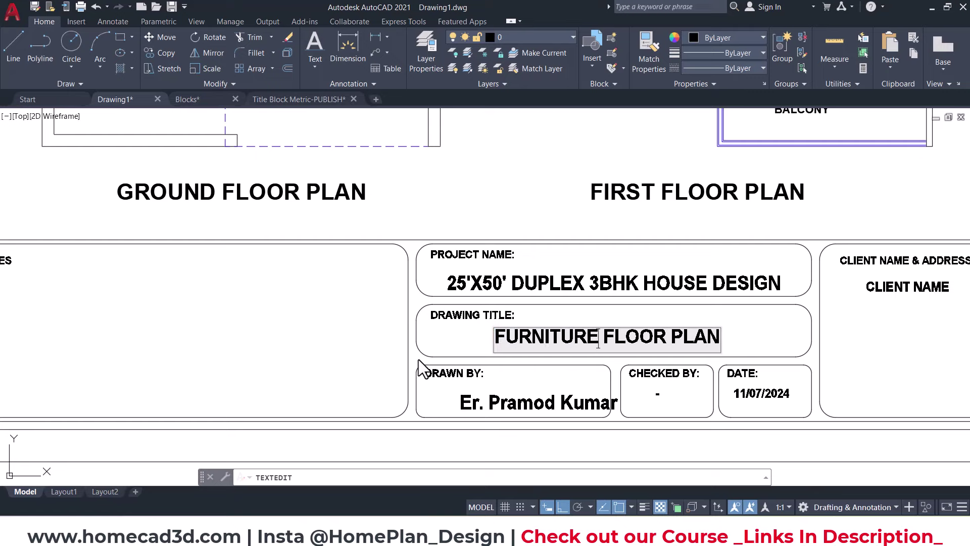
pyautogui.press('Escape')
pyautogui.press('Escape')
pyautogui.press('Escape')
pyautogui.scroll(-5, 287, 321)
pyautogui.scroll(-2, 287, 321)
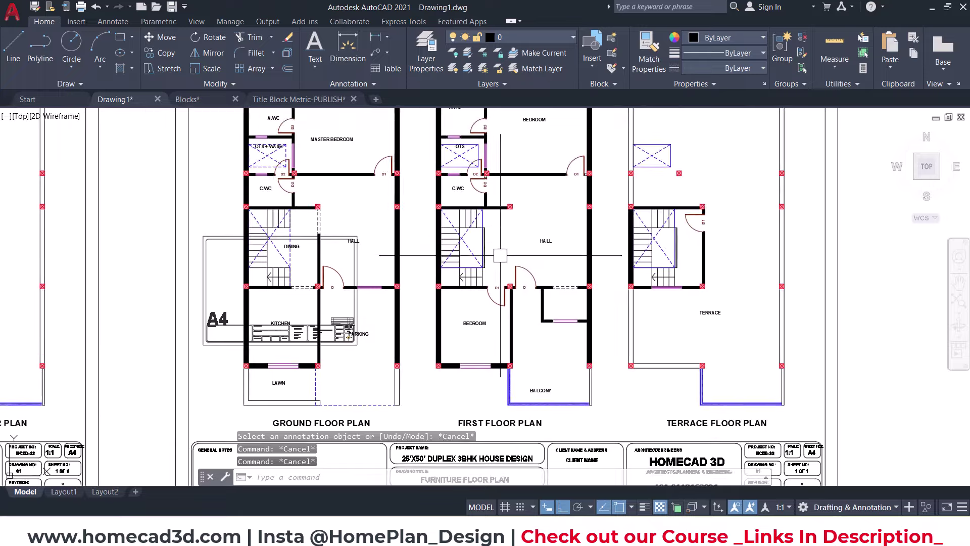
pyautogui.scroll(-1, 287, 321)
pyautogui.moveTo(287, 322)
pyautogui.mouseDown(button='middle')
pyautogui.moveTo(337, 285)
pyautogui.moveTo(307, 295)
pyautogui.mouseUp(button='middle')
# Step: Delete the stray A4 title block over the ground floor plan
pyautogui.click(310, 263)
pyautogui.press('Delete')
pyautogui.scroll(2, 371, 203)
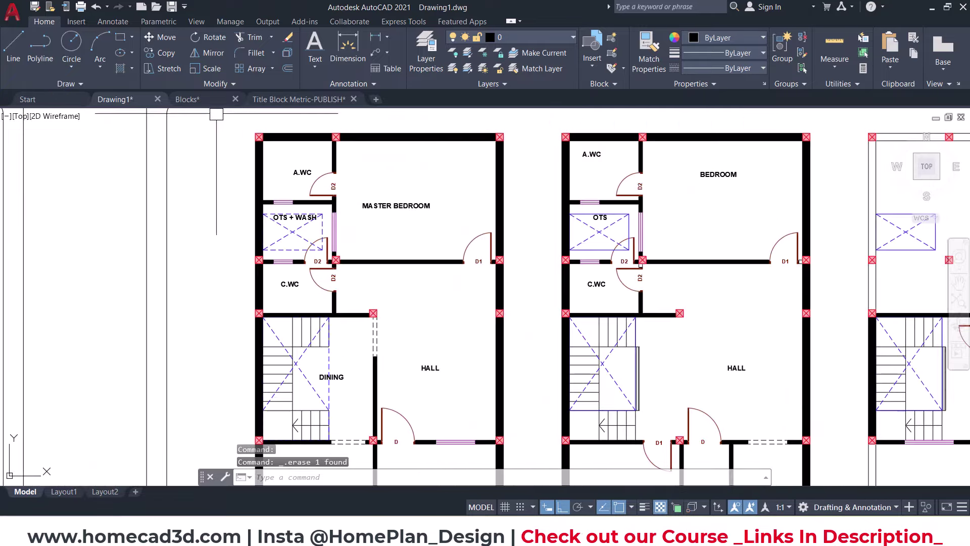
# Step: Browse the furniture blocks in Blocks.dwg, then return to the Drawing1 furniture sheet
pyautogui.click(189, 103)
pyautogui.scroll(-5, 478, 220)
pyautogui.moveTo(593, 278); pyautogui.dragTo(478, 219, button='middle')
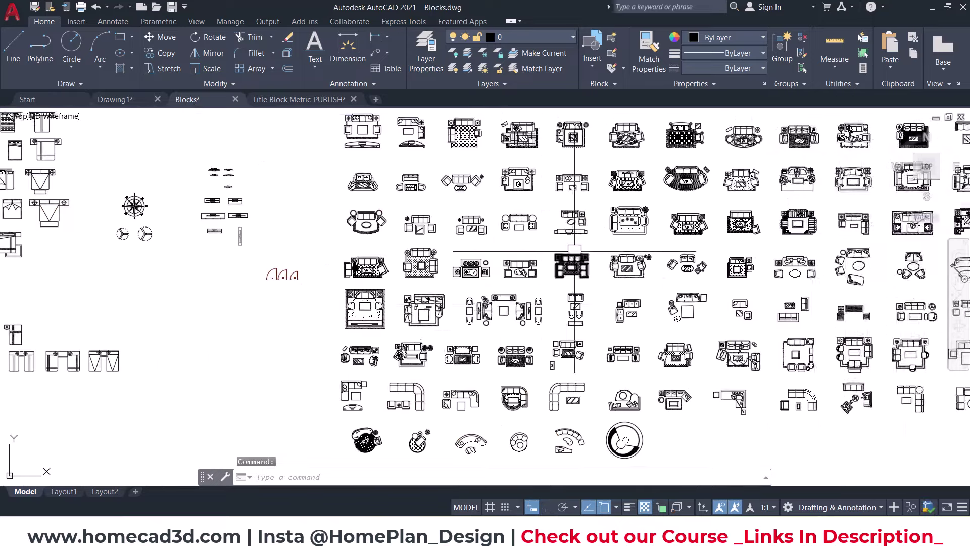
pyautogui.moveTo(684, 144); pyautogui.dragTo(478, 219, button='middle')
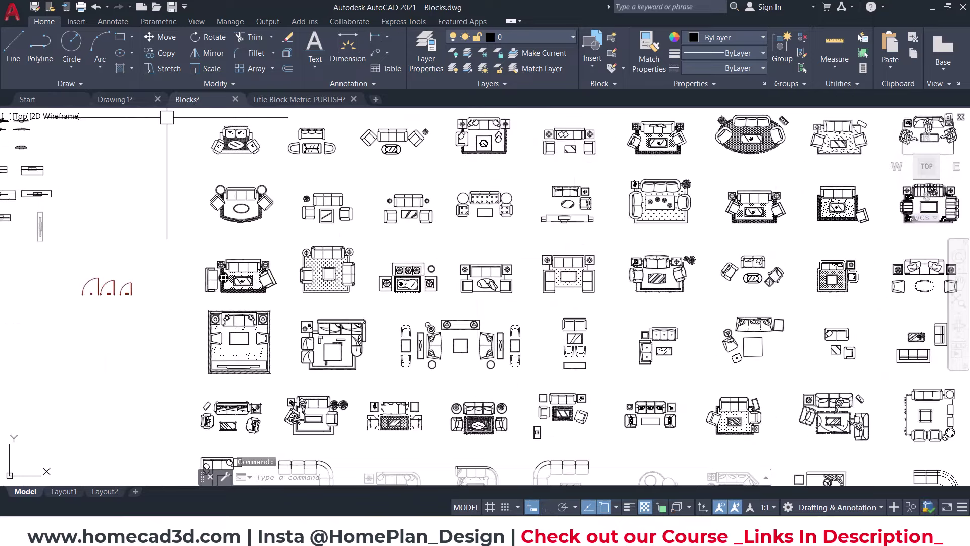
pyautogui.click(122, 98)
pyautogui.scroll(-4, 318, 205)
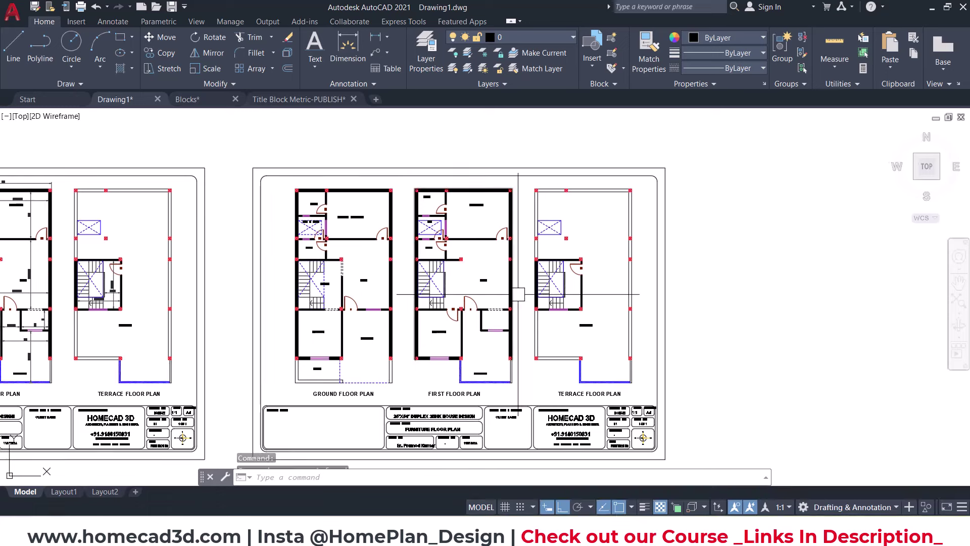
pyautogui.moveTo(541, 302); pyautogui.dragTo(495, 281, button='middle')
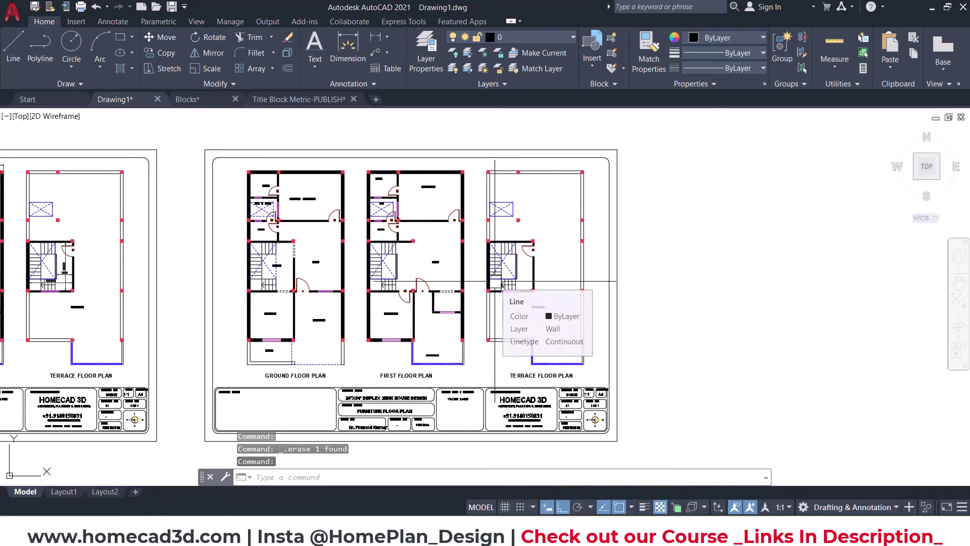
pyautogui.press('Escape')
pyautogui.press('Escape')
pyautogui.press('Escape')
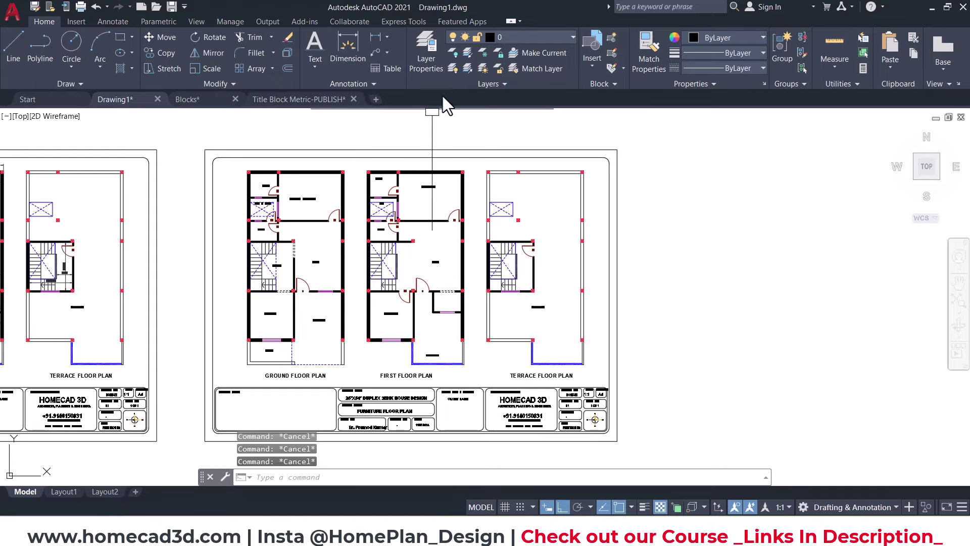
# Step: Turn off the wall hatch, room label and door layers with LAYOFF
pyautogui.click(453, 52)
pyautogui.scroll(5, 219, 232)
pyautogui.scroll(5, 218, 231)
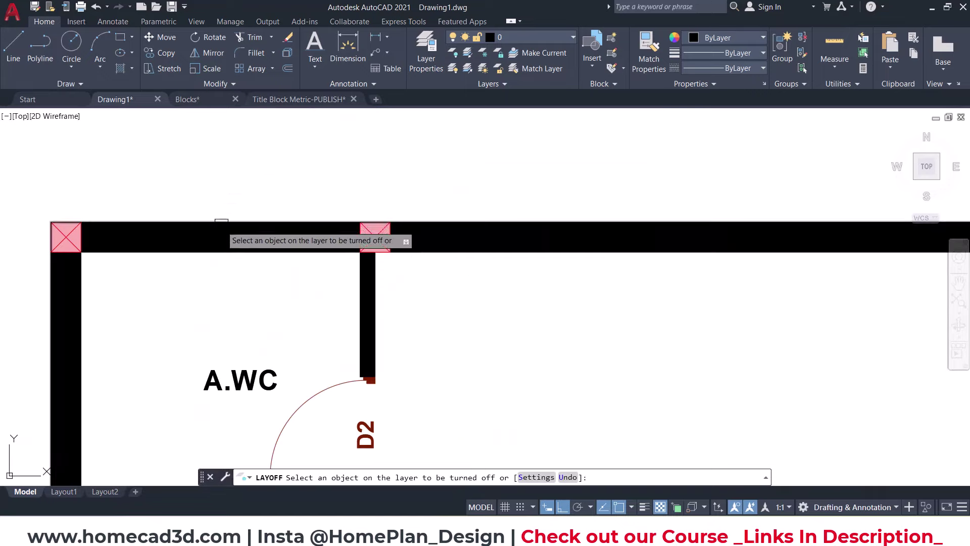
pyautogui.click(219, 231)
pyautogui.scroll(-5, 219, 232)
pyautogui.click(223, 242)
pyautogui.scroll(3, 222, 242)
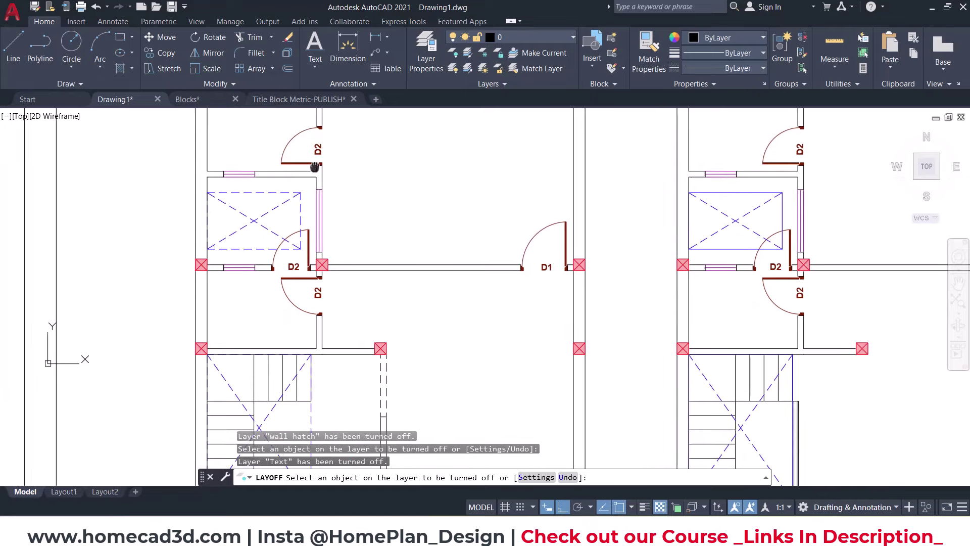
pyautogui.scroll(-3, 362, 241)
pyautogui.click(404, 291)
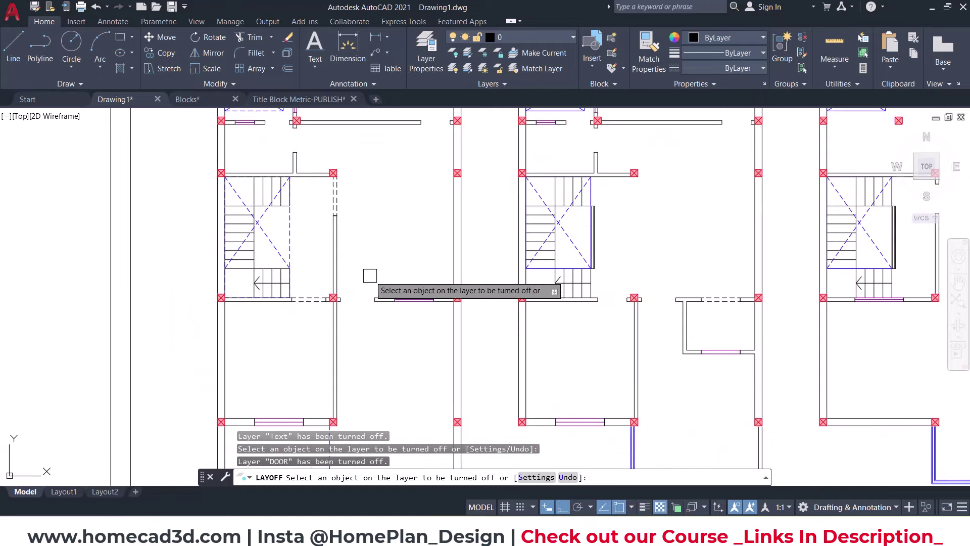
pyautogui.scroll(-2, 373, 272)
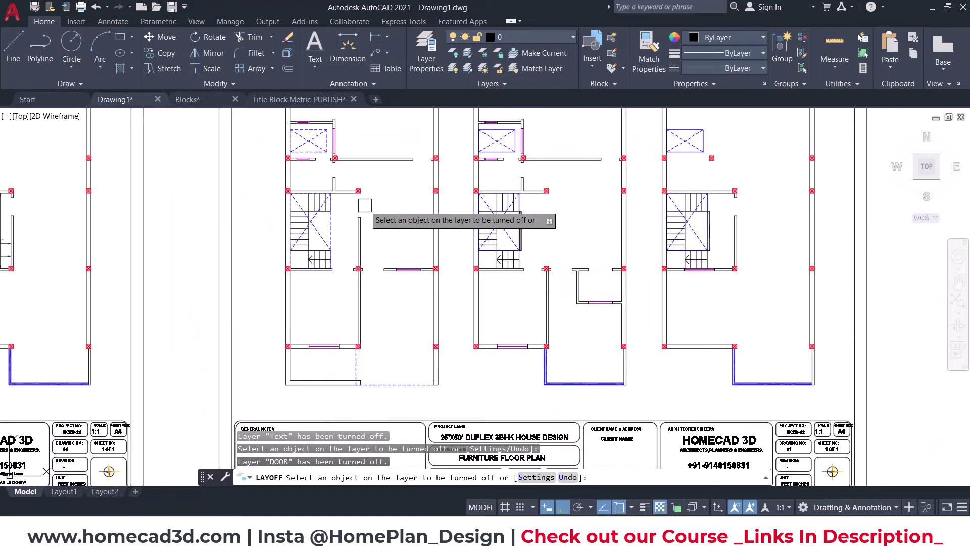
pyautogui.scroll(-3, 364, 217)
pyautogui.press('Escape')
pyautogui.press('Escape')
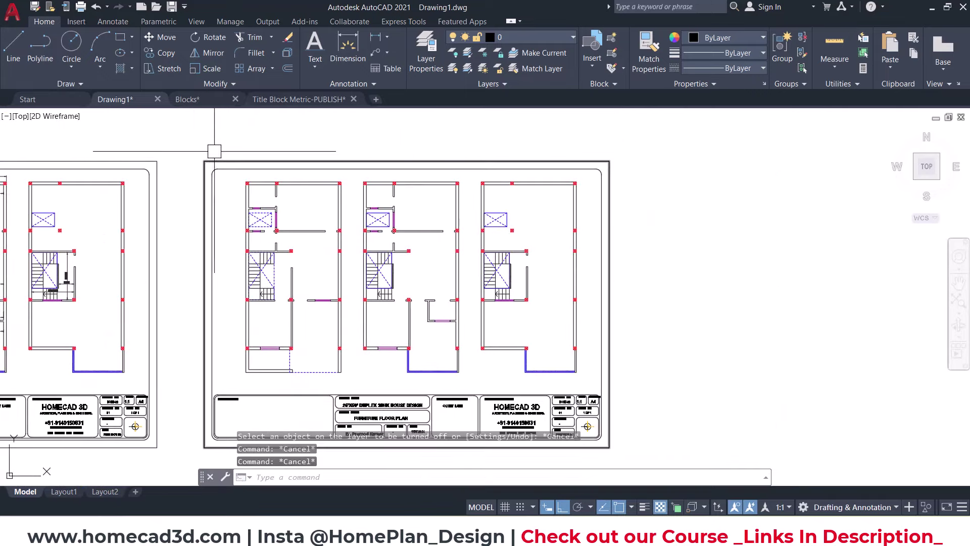
# Step: Copy the bare ground floor plan right of the sheets, then turn all layers on
pyautogui.click(227, 134)
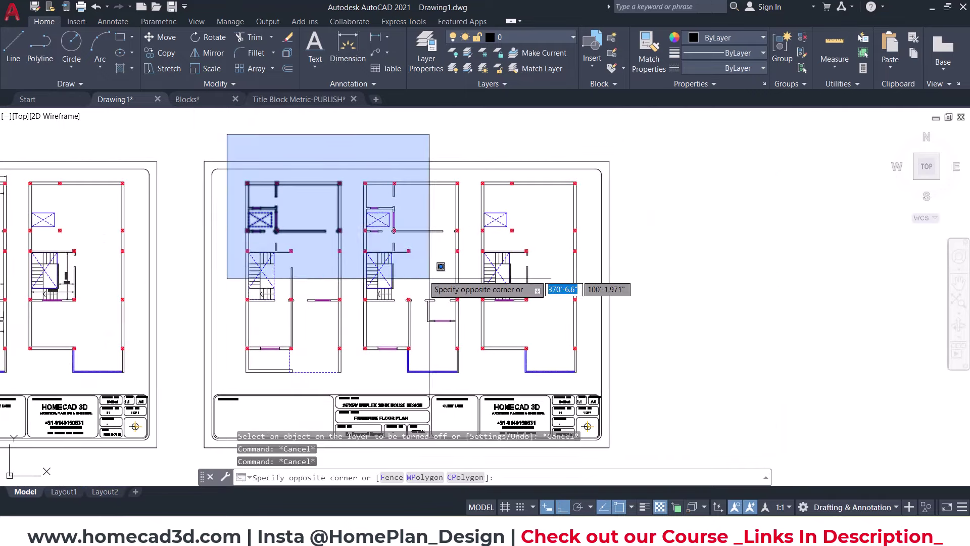
pyautogui.click(351, 377)
pyautogui.click(272, 128)
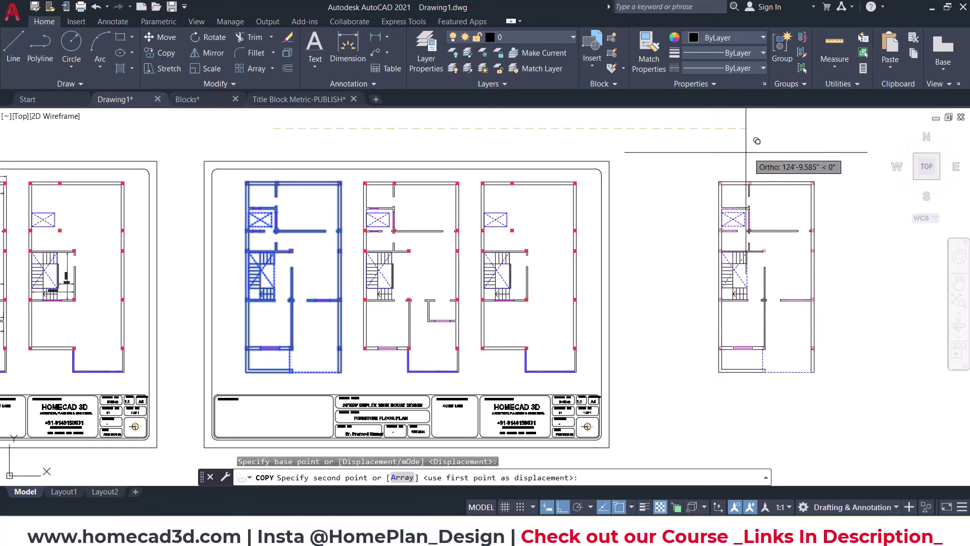
pyautogui.moveTo(748, 151); pyautogui.dragTo(471, 159, button='middle')
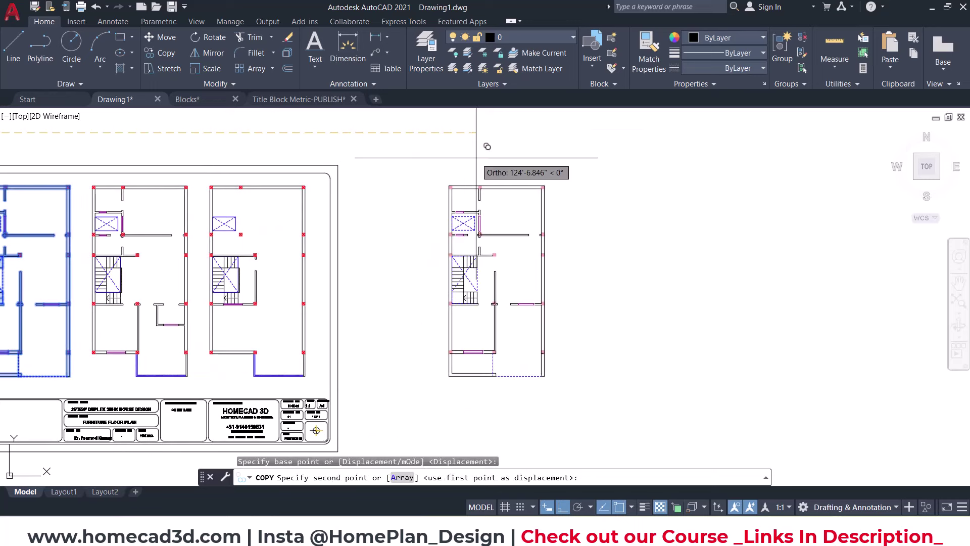
pyautogui.click(472, 159)
pyautogui.click(453, 68)
pyautogui.moveTo(551, 167); pyautogui.dragTo(452, 163, button='middle')
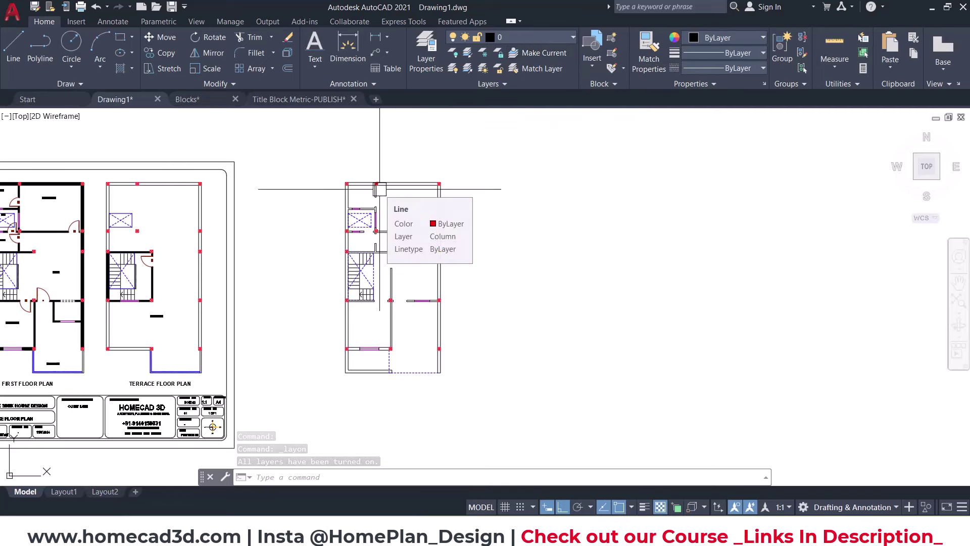
pyautogui.press('Escape')
pyautogui.press('Escape')
pyautogui.press('Escape')
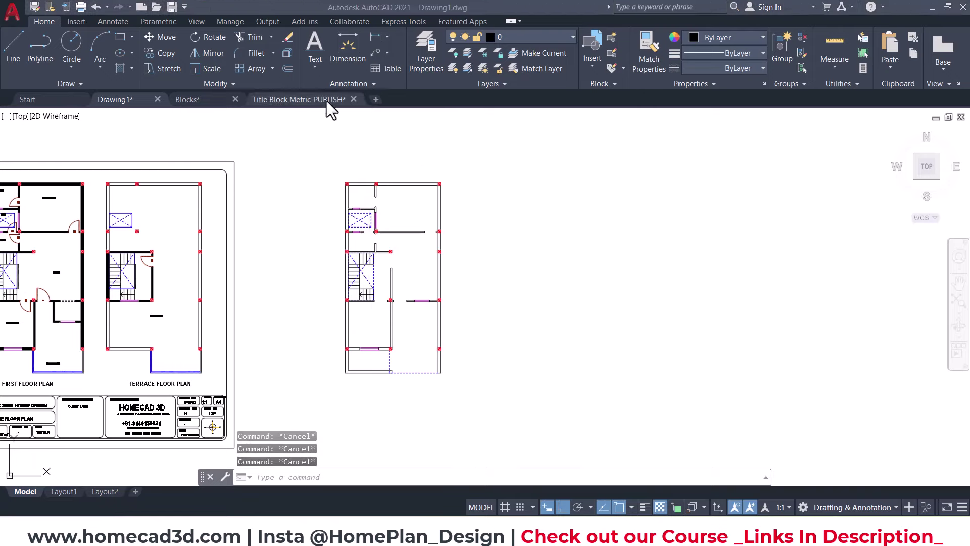
# Step: Bring the two title-block sheets into view and delete the first column's pink fill
pyautogui.scroll(-5, 313, 220)
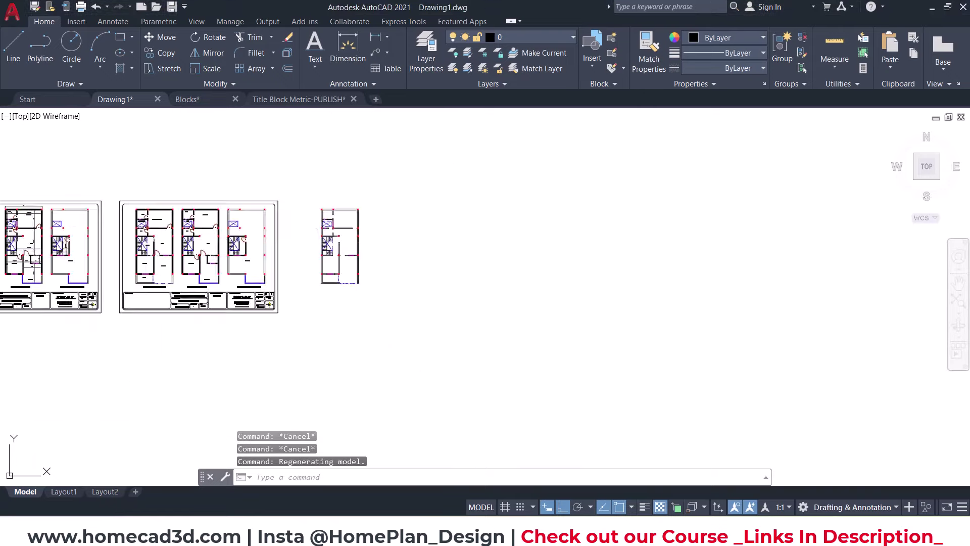
pyautogui.moveTo(212, 227); pyautogui.dragTo(664, 239, button='middle')
pyautogui.scroll(5, 665, 239)
pyautogui.moveTo(218, 245); pyautogui.dragTo(142, 288, button='middle')
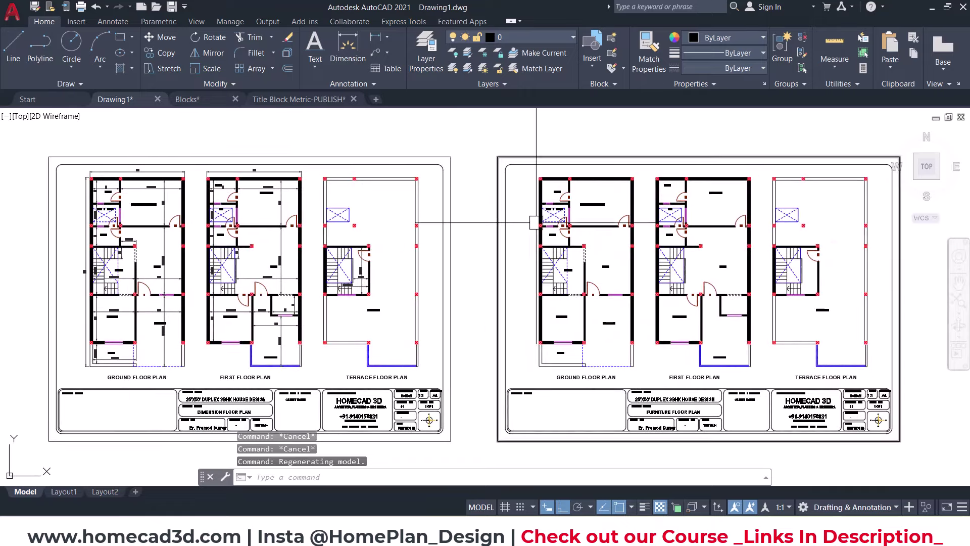
pyautogui.scroll(2, 124, 248)
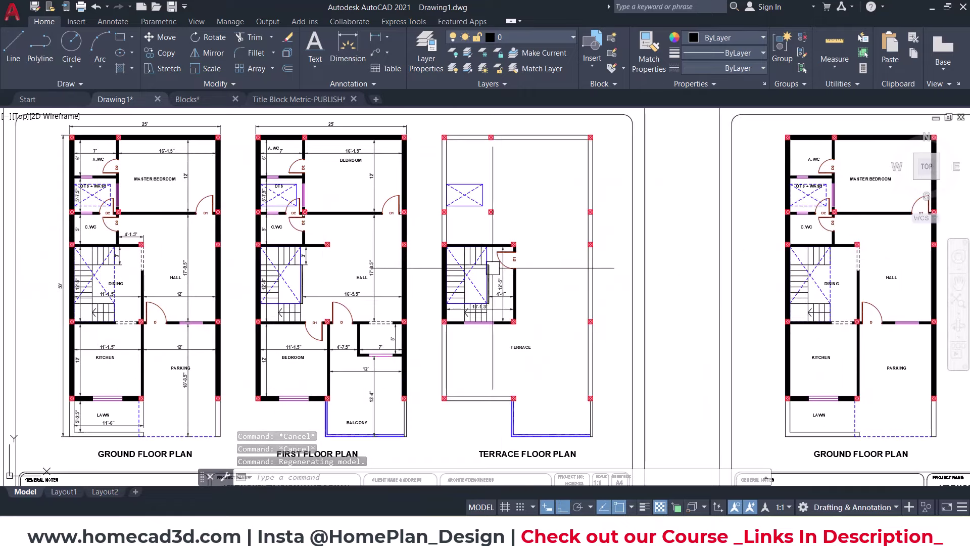
pyautogui.scroll(-3, 461, 236)
pyautogui.moveTo(621, 284)
pyautogui.mouseDown(button='middle')
pyautogui.moveTo(418, 300)
pyautogui.moveTo(629, 303)
pyautogui.moveTo(76, 252)
pyautogui.moveTo(312, 253)
pyautogui.moveTo(374, 213)
pyautogui.mouseUp(button='middle')
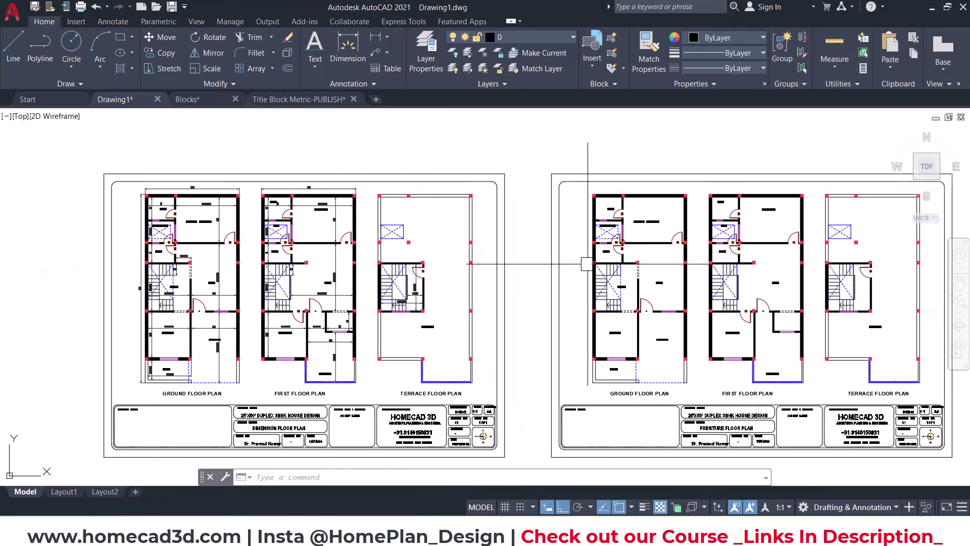
pyautogui.scroll(3, 379, 195)
pyautogui.scroll(3, 377, 194)
pyautogui.scroll(2, 379, 202)
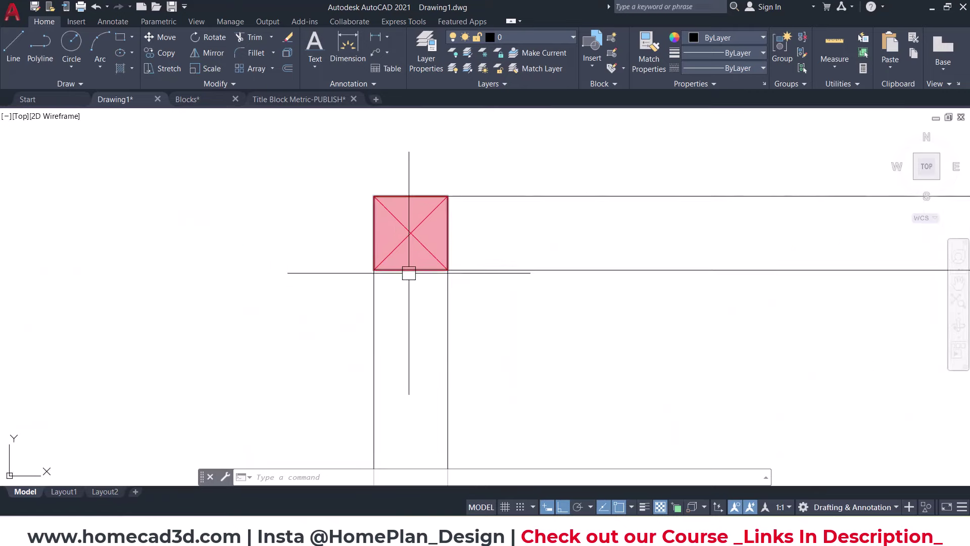
pyautogui.click(411, 231)
pyautogui.press('Delete')
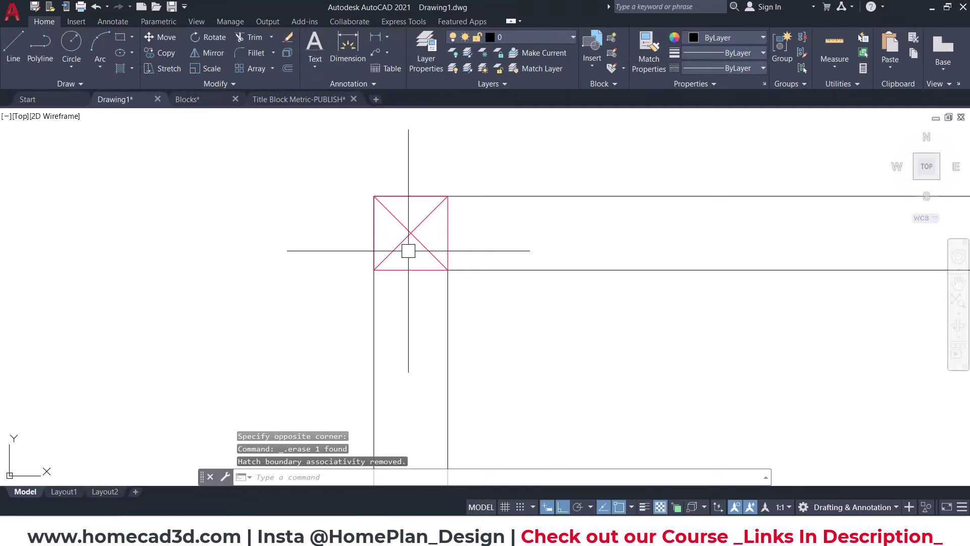
# Step: Pan across the plan to the next pink-filled column markers
pyautogui.scroll(-2, 407, 249)
pyautogui.scroll(2, 407, 249)
pyautogui.moveTo(422, 257); pyautogui.dragTo(199, 248, button='middle')
pyautogui.moveTo(788, 252); pyautogui.dragTo(570, 265, button='middle')
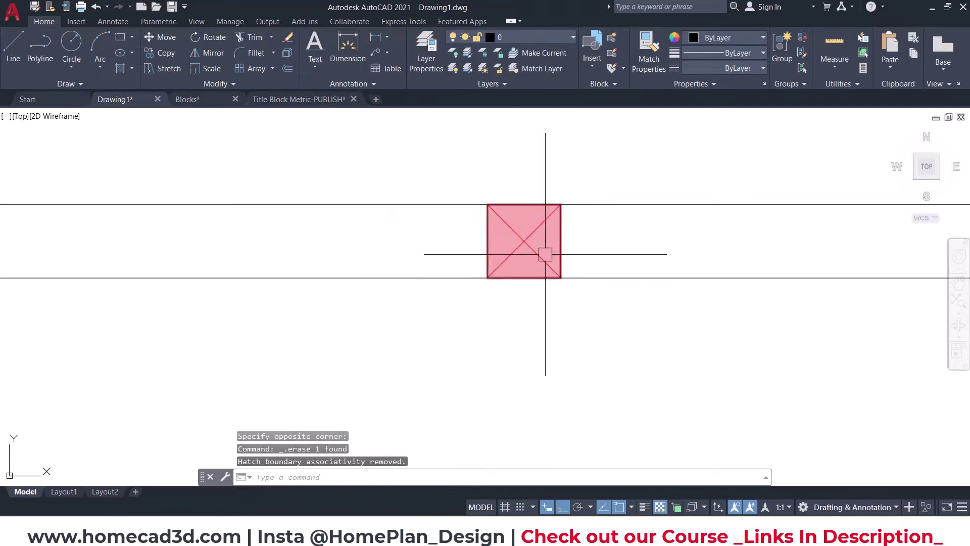
pyautogui.click(550, 271)
pyautogui.scroll(-2, 324, 300)
pyautogui.scroll(2, 858, 280)
pyautogui.scroll(1, 859, 281)
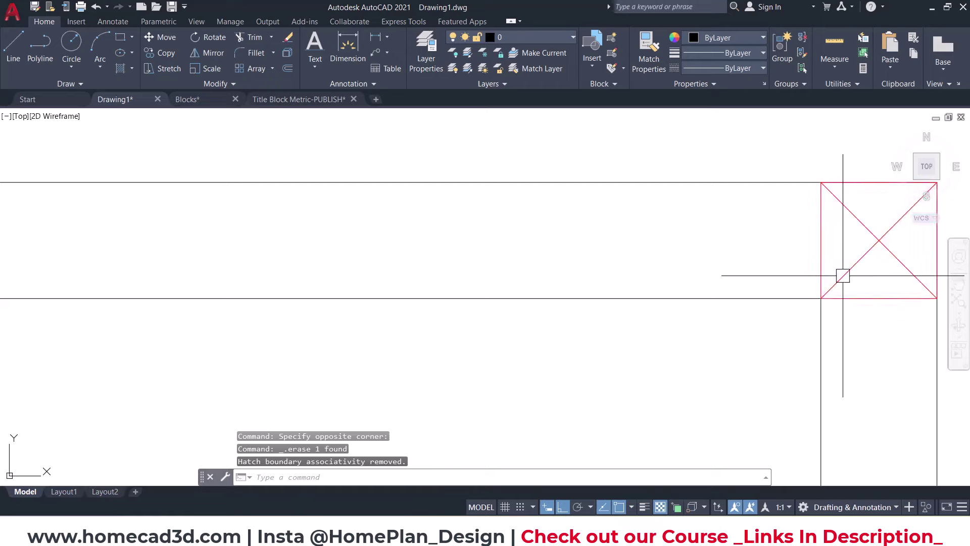
pyautogui.scroll(-3, 665, 241)
pyautogui.moveTo(665, 240); pyautogui.dragTo(652, 381, button='middle')
pyautogui.scroll(3, 667, 277)
# Step: Remove the pink fill from a column near the staircase area
pyautogui.click(659, 280)
pyautogui.scroll(-2, 656, 357)
pyautogui.press('Escape')
pyautogui.scroll(3, 642, 354)
pyautogui.click(643, 354)
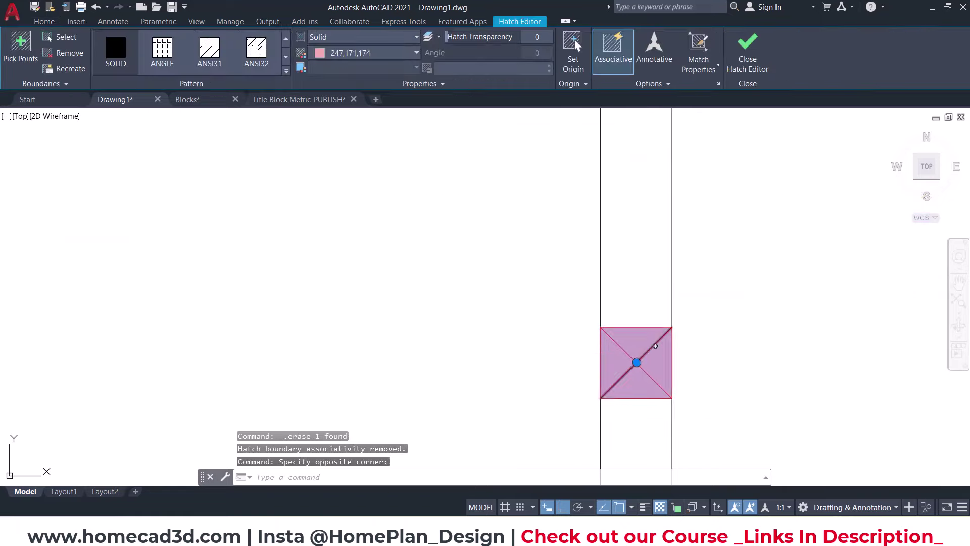
pyautogui.press('Escape')
pyautogui.scroll(-2, 598, 402)
pyautogui.moveTo(598, 403)
pyautogui.mouseDown(button='middle')
pyautogui.moveTo(639, 310)
pyautogui.moveTo(611, 167)
pyautogui.mouseUp(button='middle')
pyautogui.scroll(1, 637, 316)
pyautogui.scroll(5, 637, 316)
pyautogui.click(615, 277)
pyautogui.press('Delete')
# Step: Delete the pink fill from another column, leaving its red crossed outline
pyautogui.scroll(-1, 612, 325)
pyautogui.scroll(-2, 613, 325)
pyautogui.scroll(-3, 621, 318)
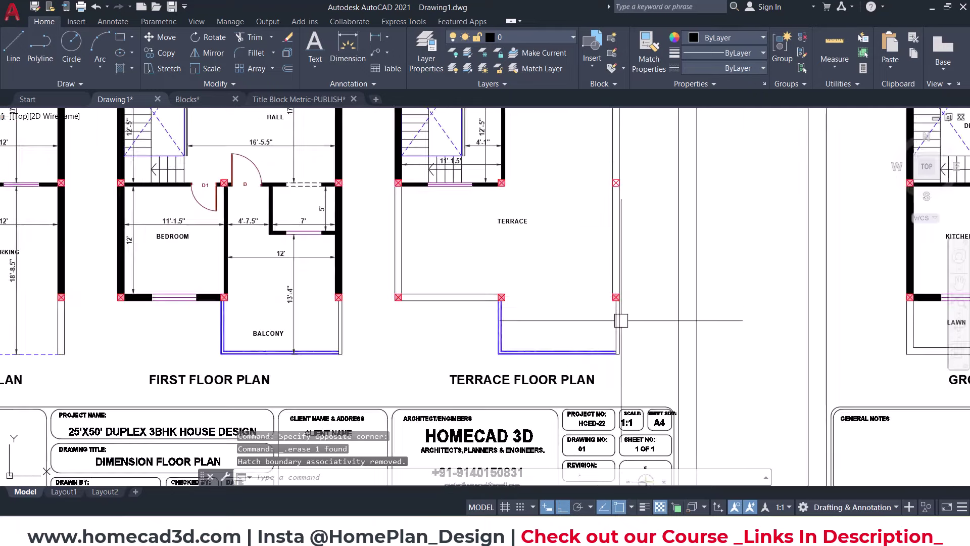
pyautogui.scroll(3, 614, 301)
pyautogui.click(604, 223)
pyautogui.click(533, 275)
pyautogui.press('Escape')
pyautogui.moveTo(532, 275); pyautogui.dragTo(768, 264, button='middle')
pyautogui.scroll(-3, 707, 293)
pyautogui.scroll(4, 677, 258)
pyautogui.click(677, 258)
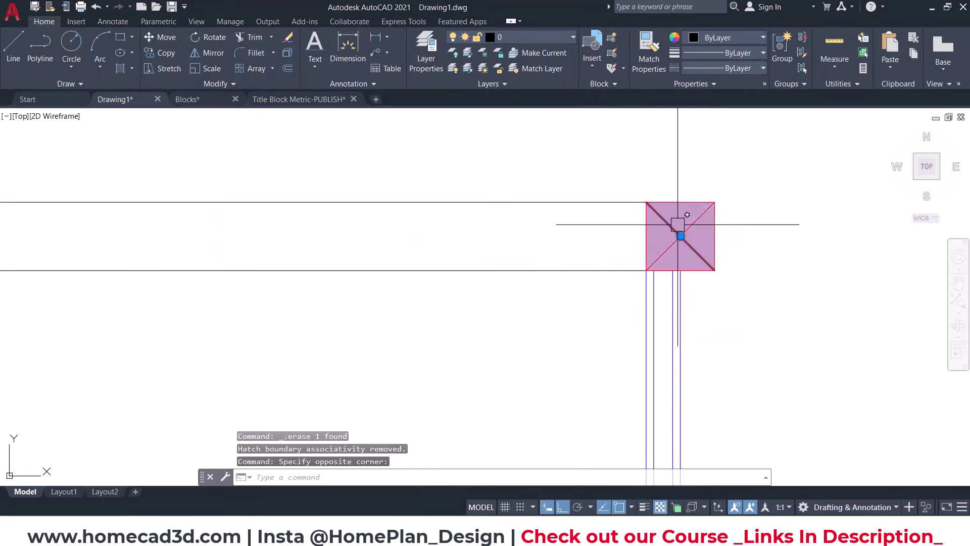
pyautogui.press('Delete')
# Step: Restore the accidentally erased red outline and delete the stray vertical line in that column
pyautogui.click(678, 208)
pyautogui.press('Delete')
pyautogui.scroll(-3, 502, 251)
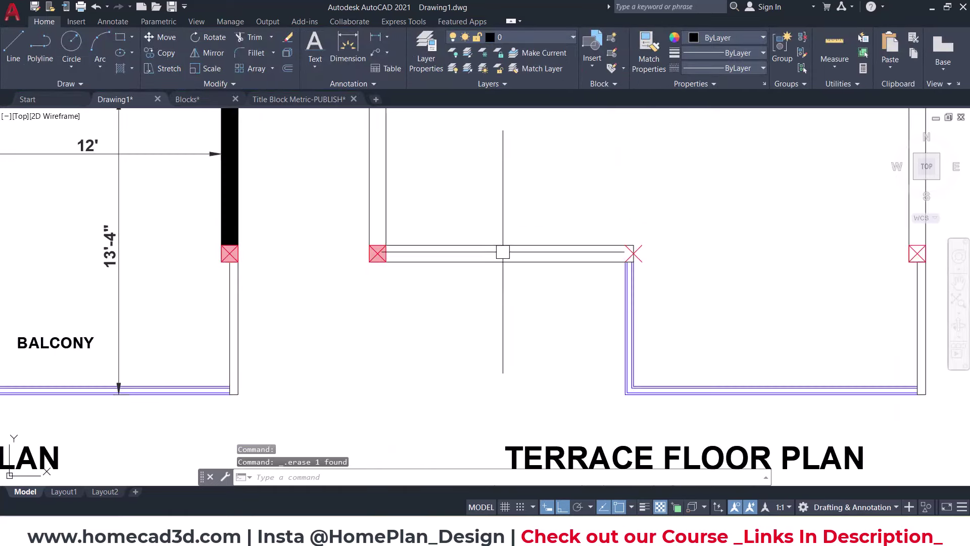
pyautogui.hotkey('ctrl', 'z')
pyautogui.hotkey('ctrl', 'z')
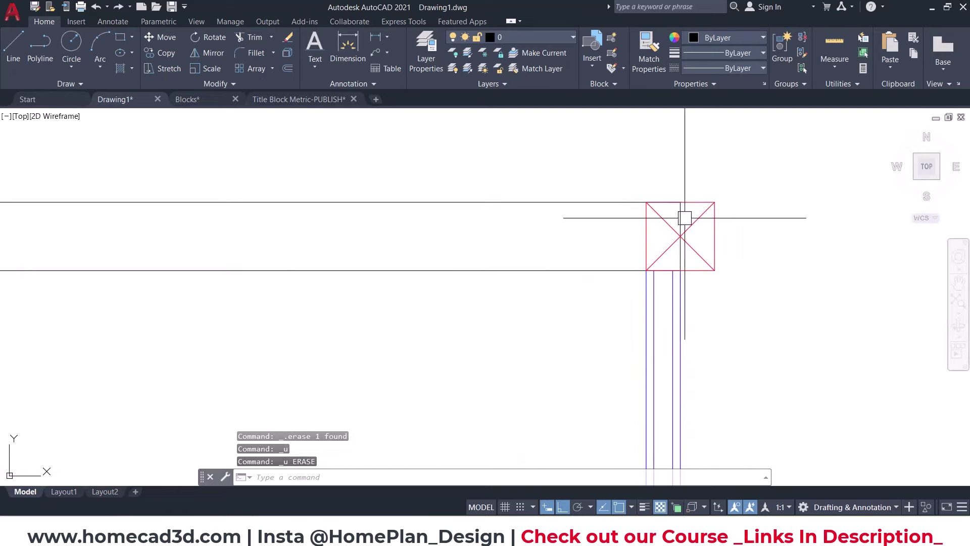
pyautogui.press('Escape')
pyautogui.click(679, 222)
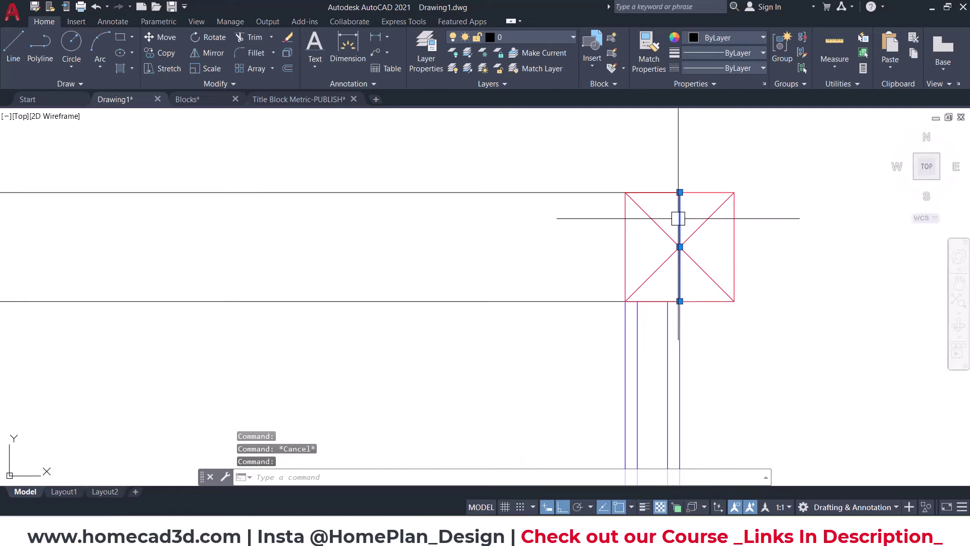
pyautogui.press('Delete')
# Step: Delete the pink fill of the left-hand column and zoom around to check the markers
pyautogui.scroll(-4, 679, 222)
pyautogui.scroll(8, 271, 226)
pyautogui.click(271, 227)
pyautogui.press('Delete')
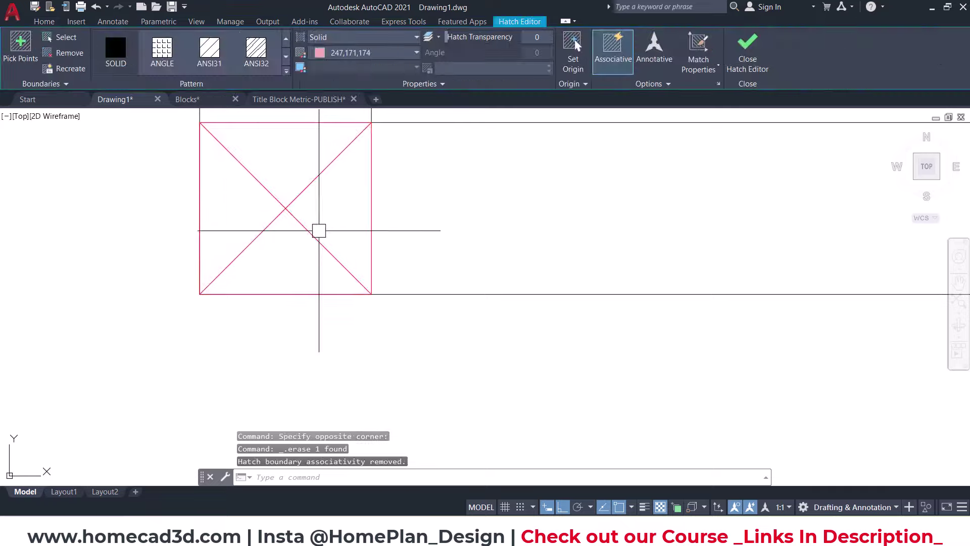
pyautogui.scroll(-5, 318, 227)
pyautogui.scroll(2, 442, 210)
pyautogui.scroll(4, 442, 210)
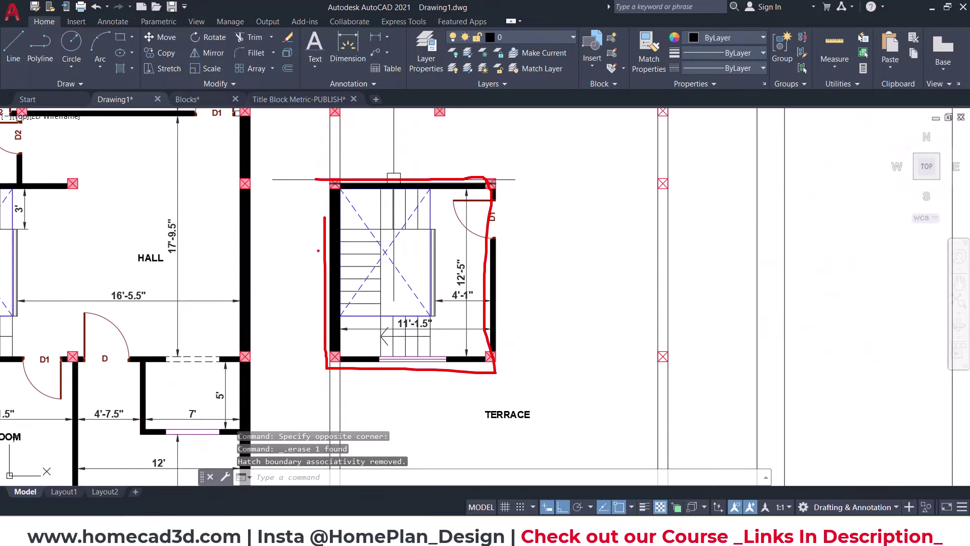
pyautogui.press('Escape')
pyautogui.press('Escape')
pyautogui.scroll(-5, 357, 213)
pyautogui.scroll(-1, 660, 282)
pyautogui.scroll(1, 730, 283)
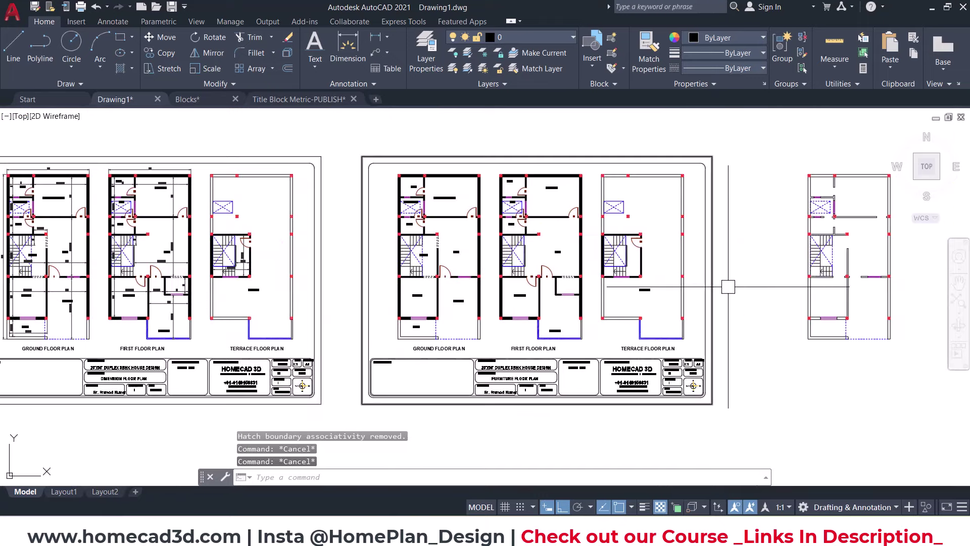
pyautogui.scroll(2, 408, 286)
pyautogui.scroll(-1, 409, 287)
pyautogui.scroll(2, 254, 238)
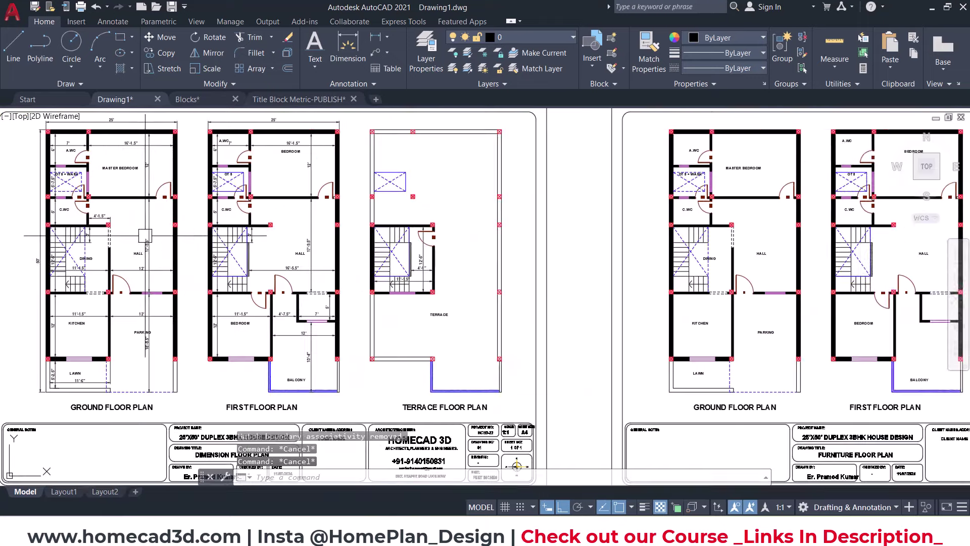
pyautogui.scroll(2, 254, 237)
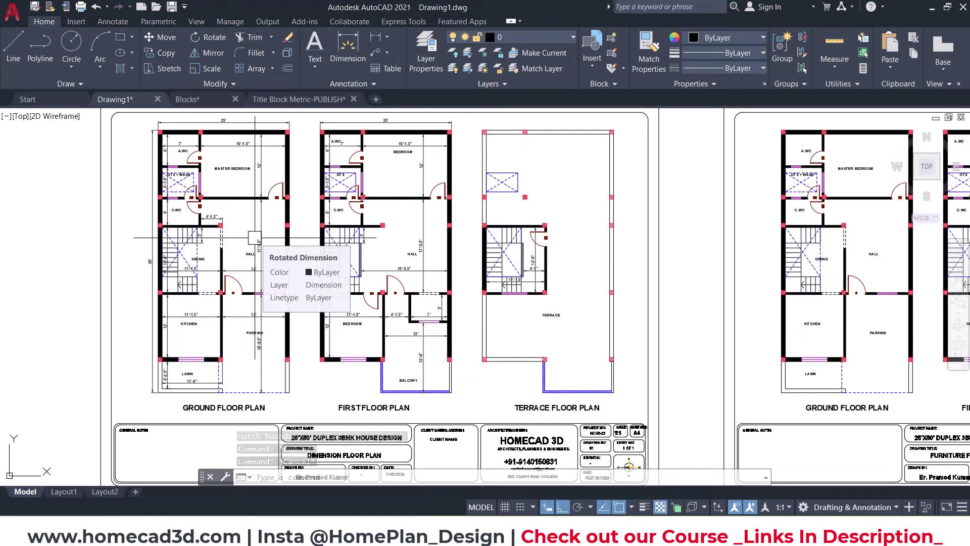
pyautogui.scroll(-2, 140, 213)
pyautogui.scroll(1, 622, 210)
pyautogui.scroll(1, 621, 210)
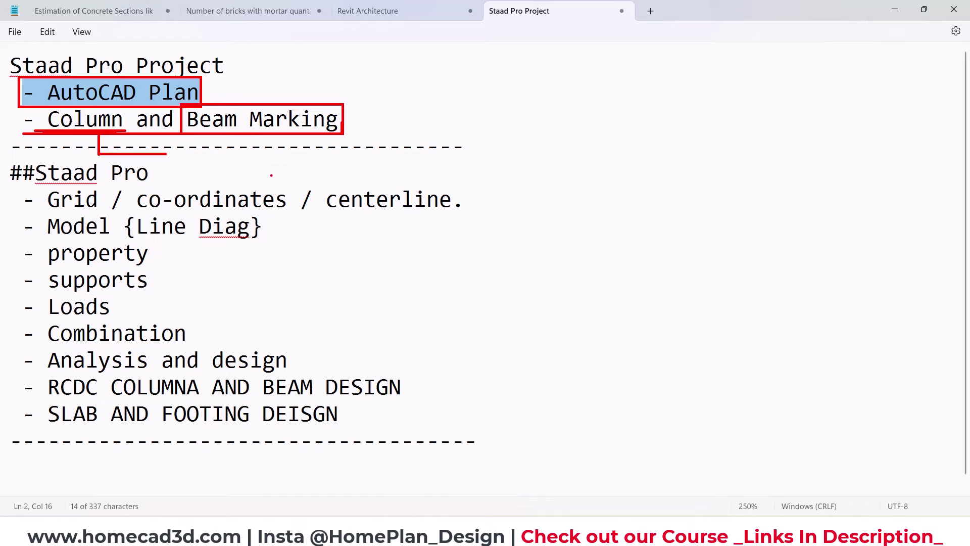
# Step: Minimize the Staad Pro Project notes to bring AutoCAD back to the front
pyautogui.click(894, 11)
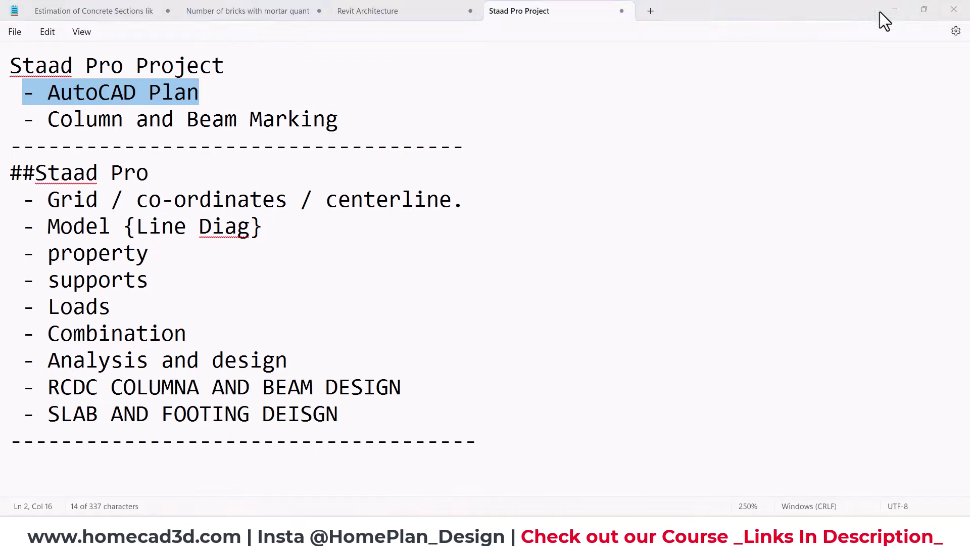